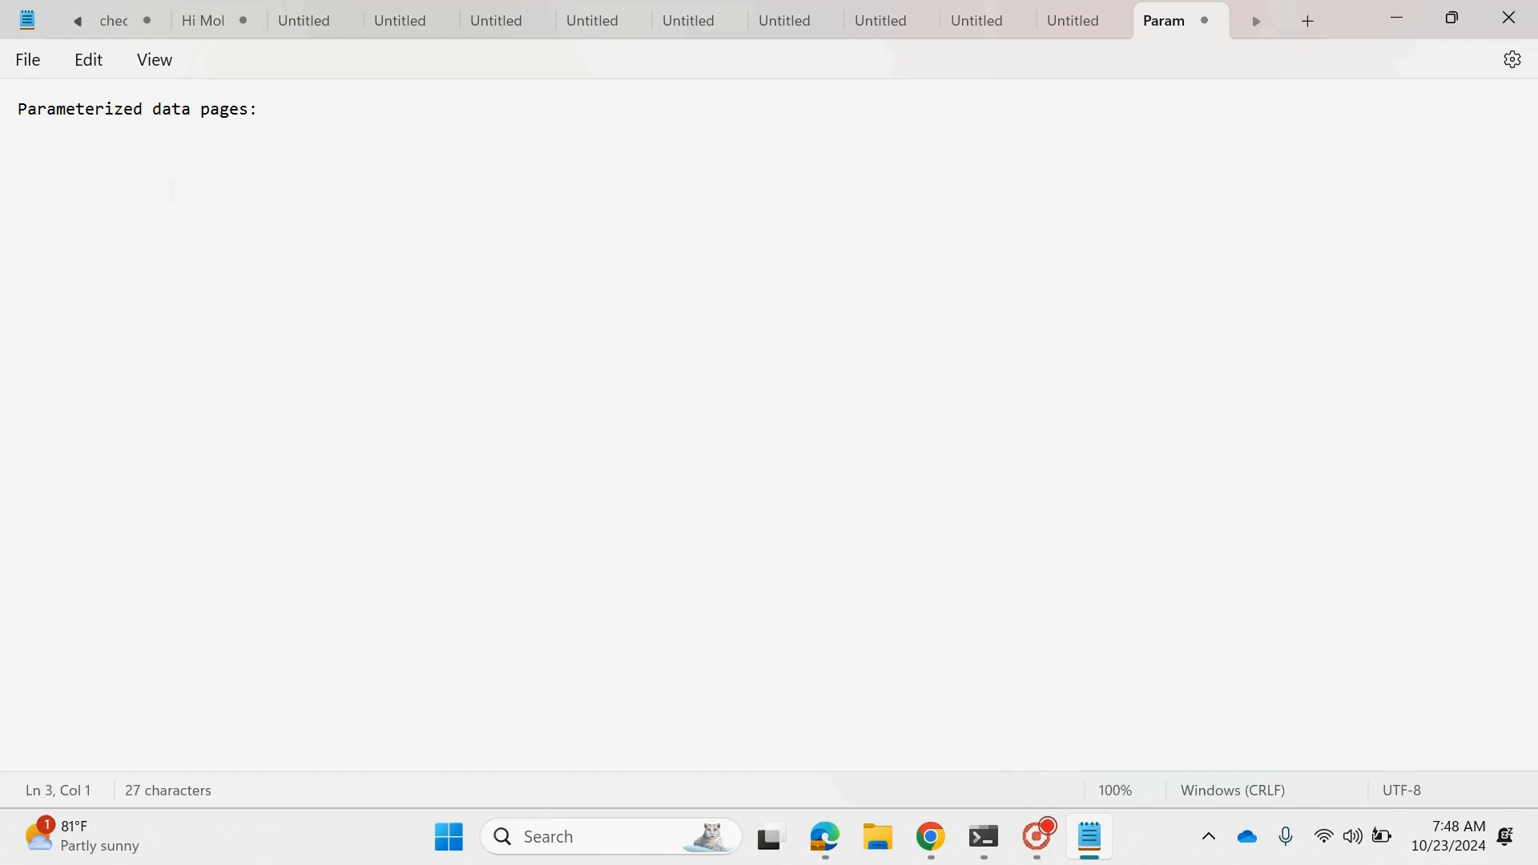
- Add the text "Report definition" below the "Parameterized data pages:" heading
text(Report definition)
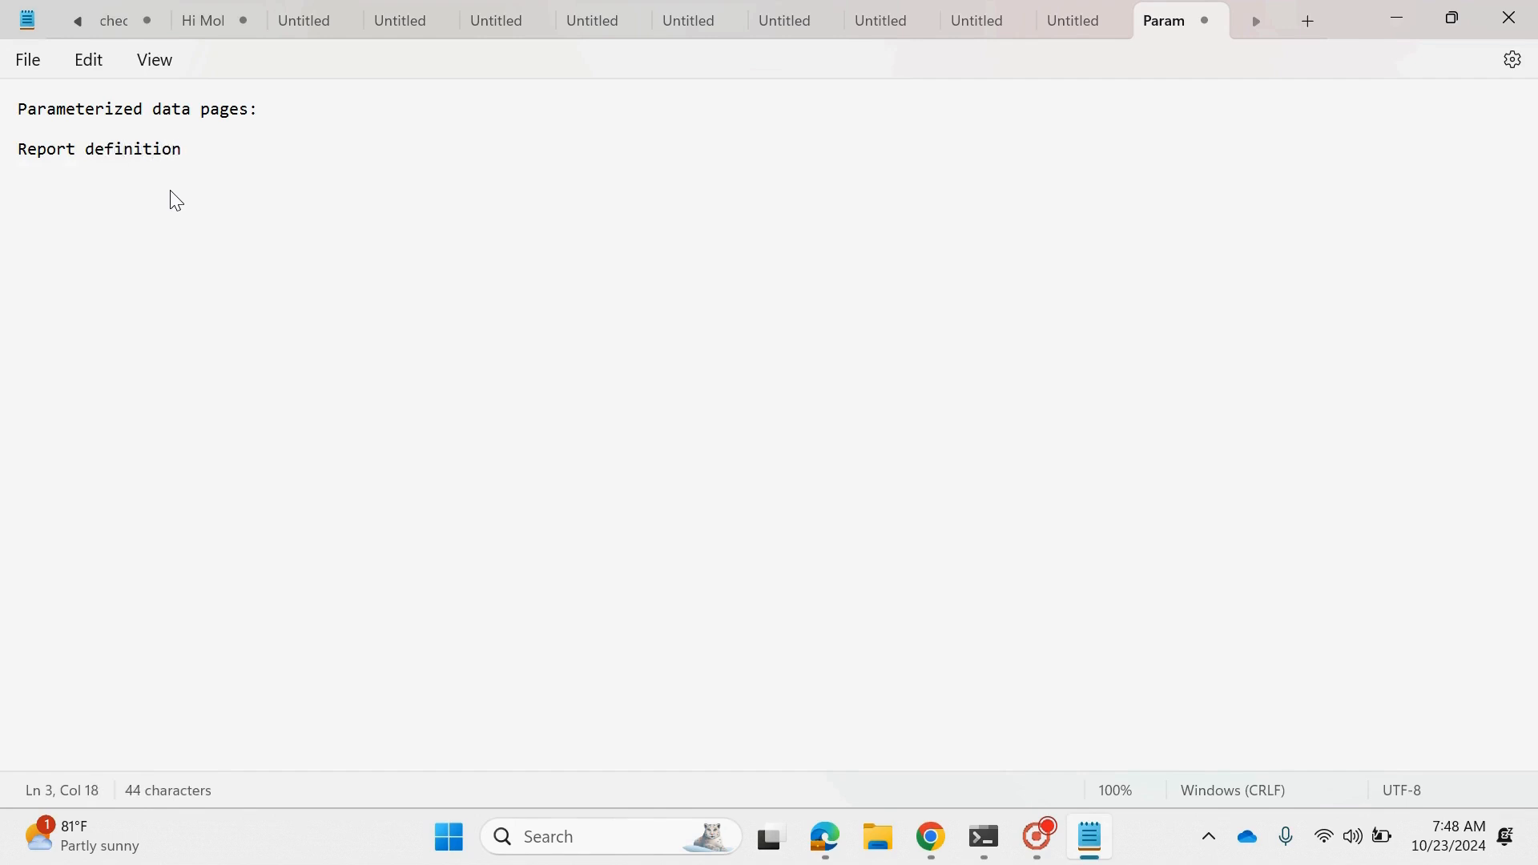
text(, activity, data tra)
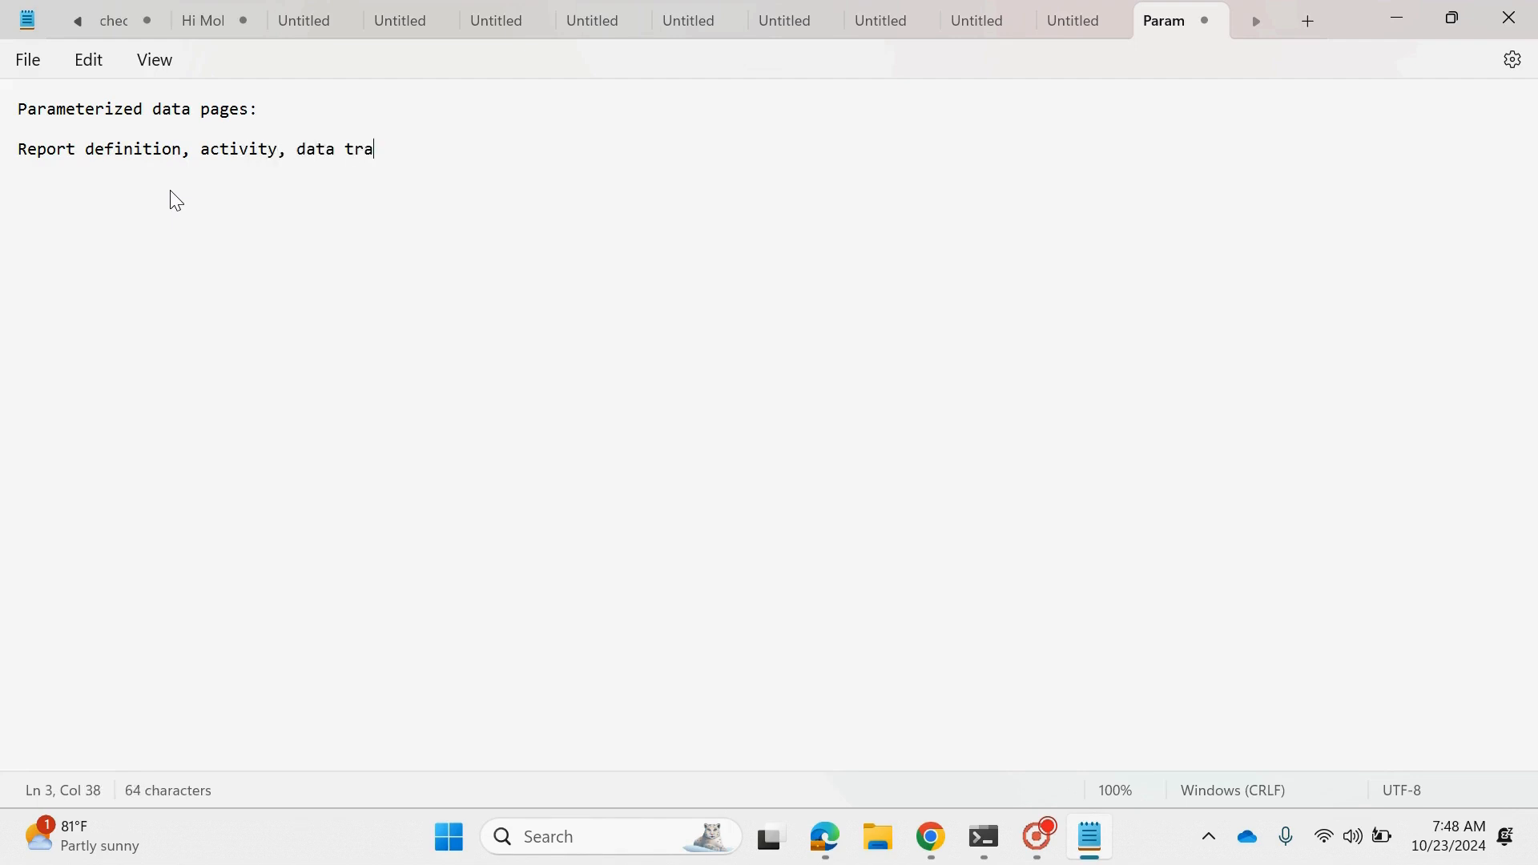
text(nsoform)
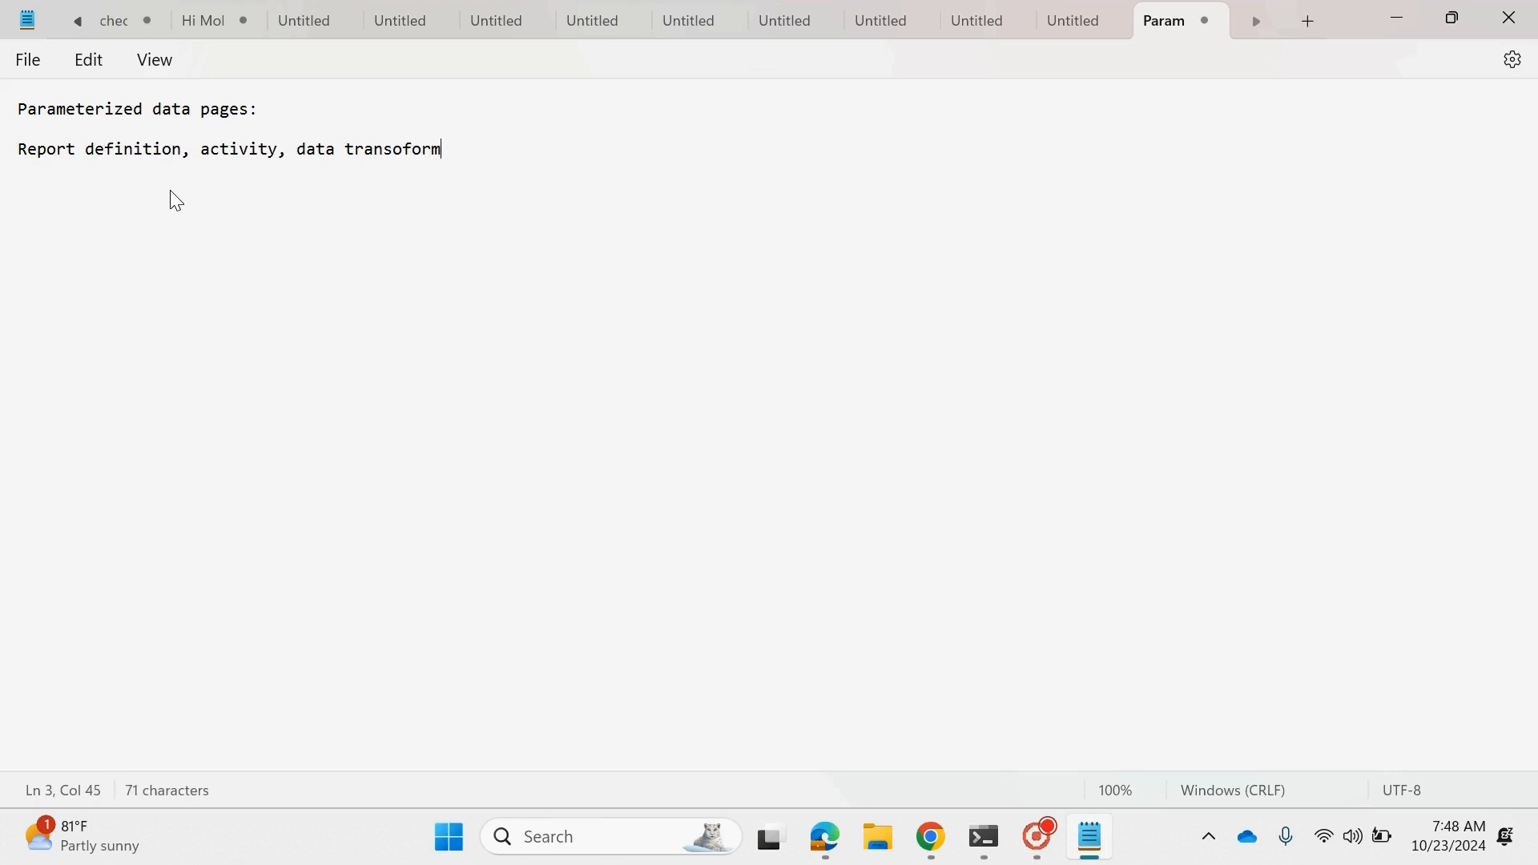
- Extend the report definition line with ", activity, data transoform" and start a new paragraph below it
key(Return)
key(Return)
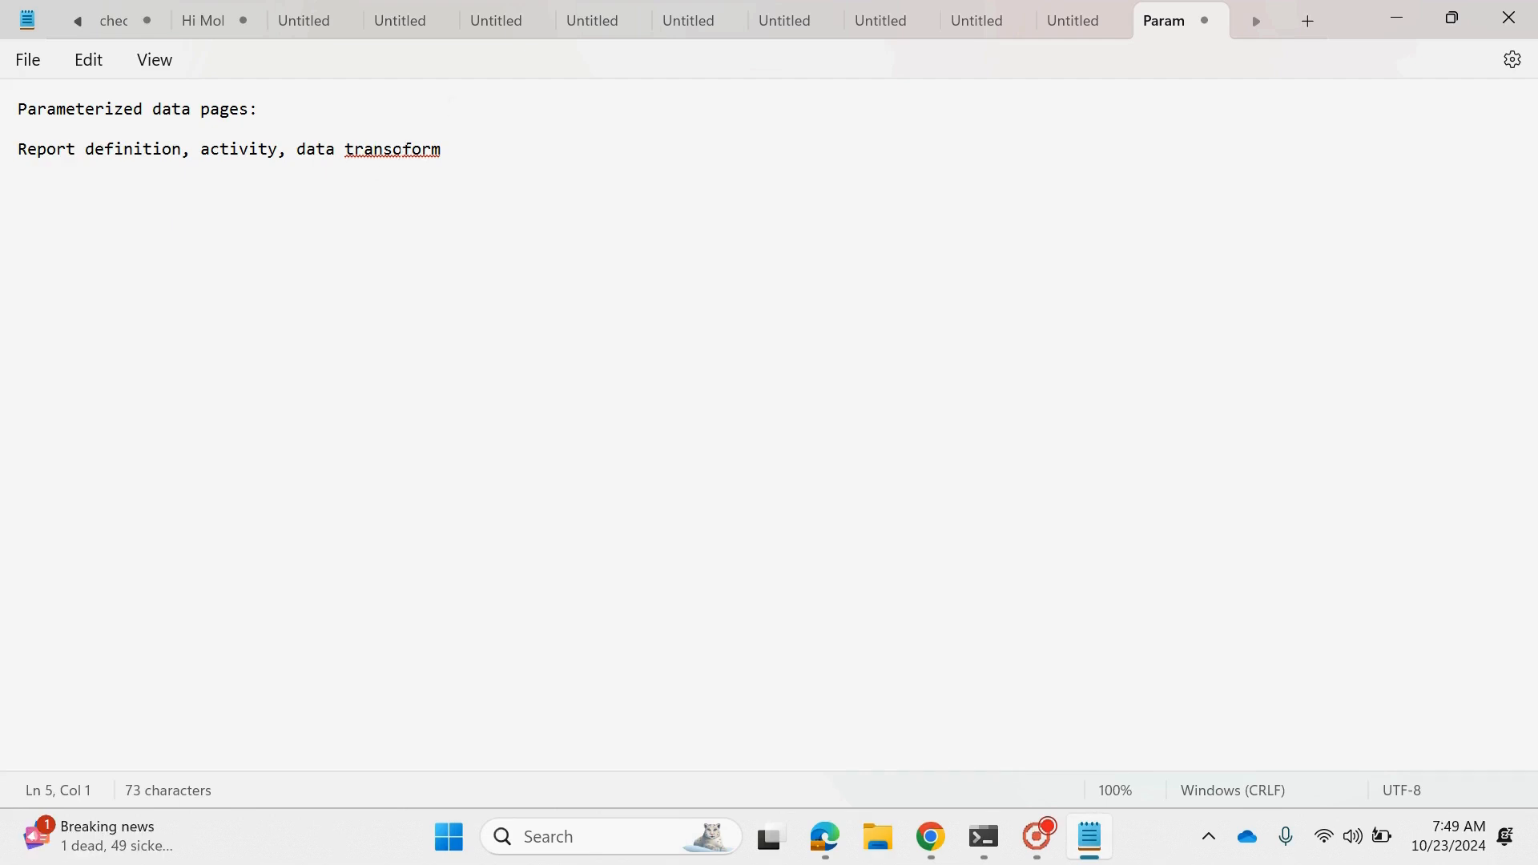
- Correct the misspelled last word of the report definition line to "transform"
click(412, 152)
key(Delete)
key(BackSpace)
text(f)
key(End)
- Add the line "Country, state, city" below the report definition line
key(Return)
key(Return)
click(450, 155)
key(Return)
key(Return)
text(Country)
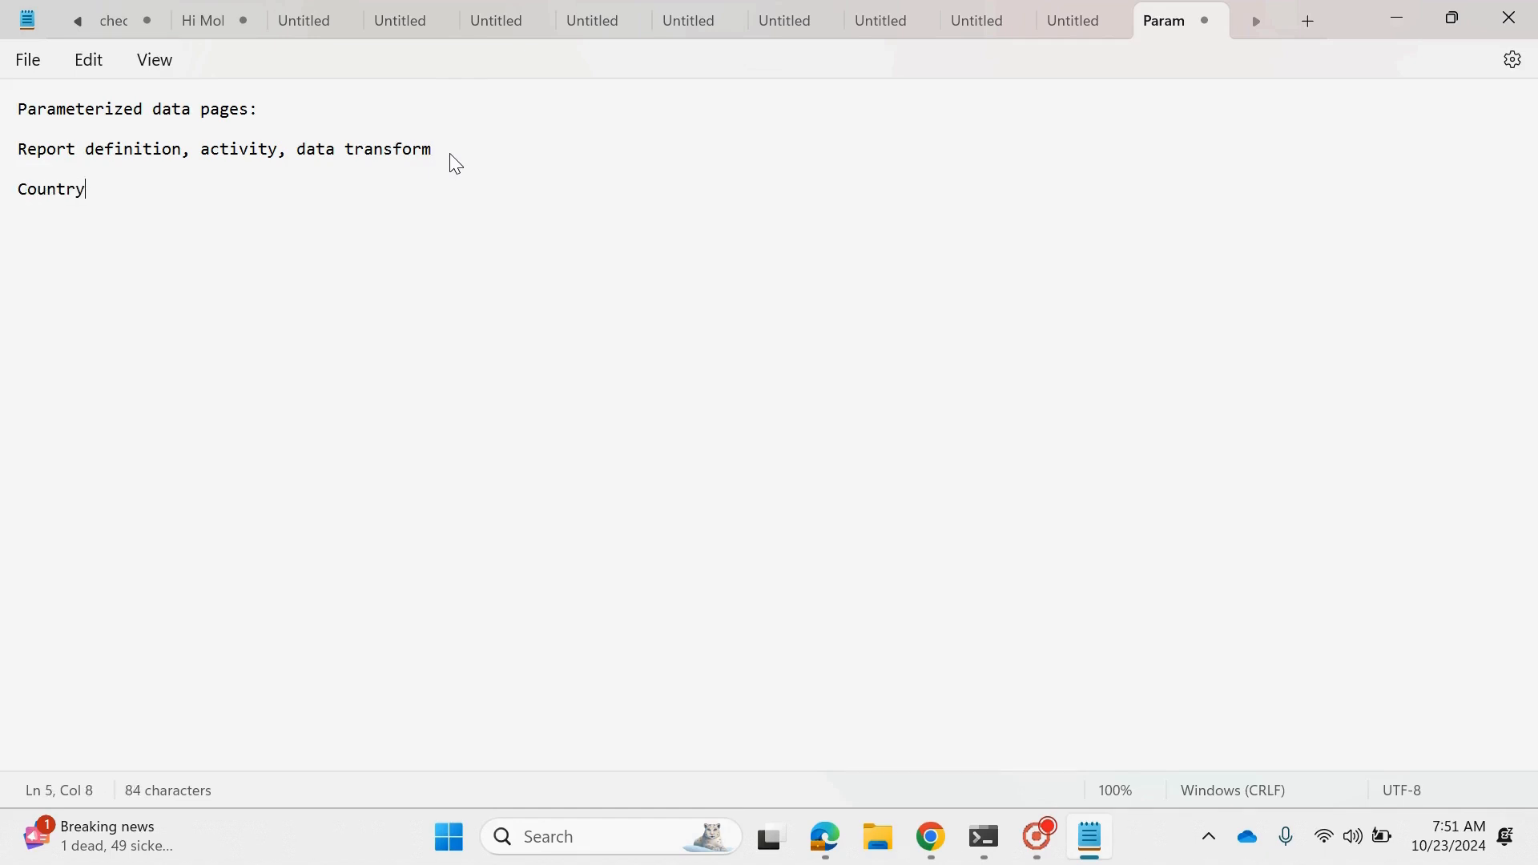
text(, state, city)
- Add the line "Country ----> State ---> City" as a separate paragraph at the end of the notes
key(Return)
key(Return)
text(Countr)
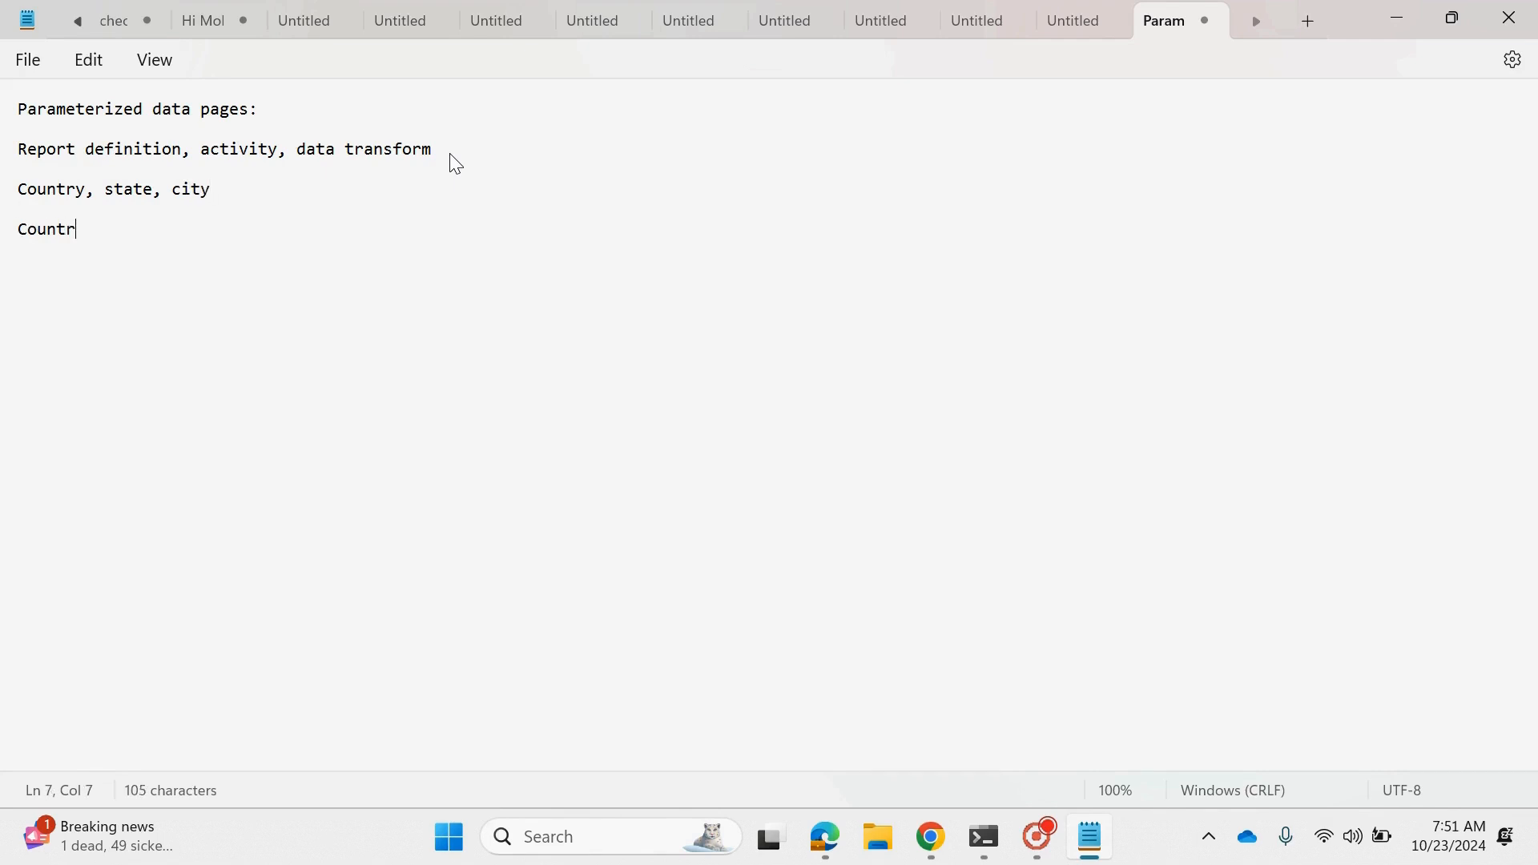
text(y ----> State)
text(---> City)
key(Return)
key(Return)
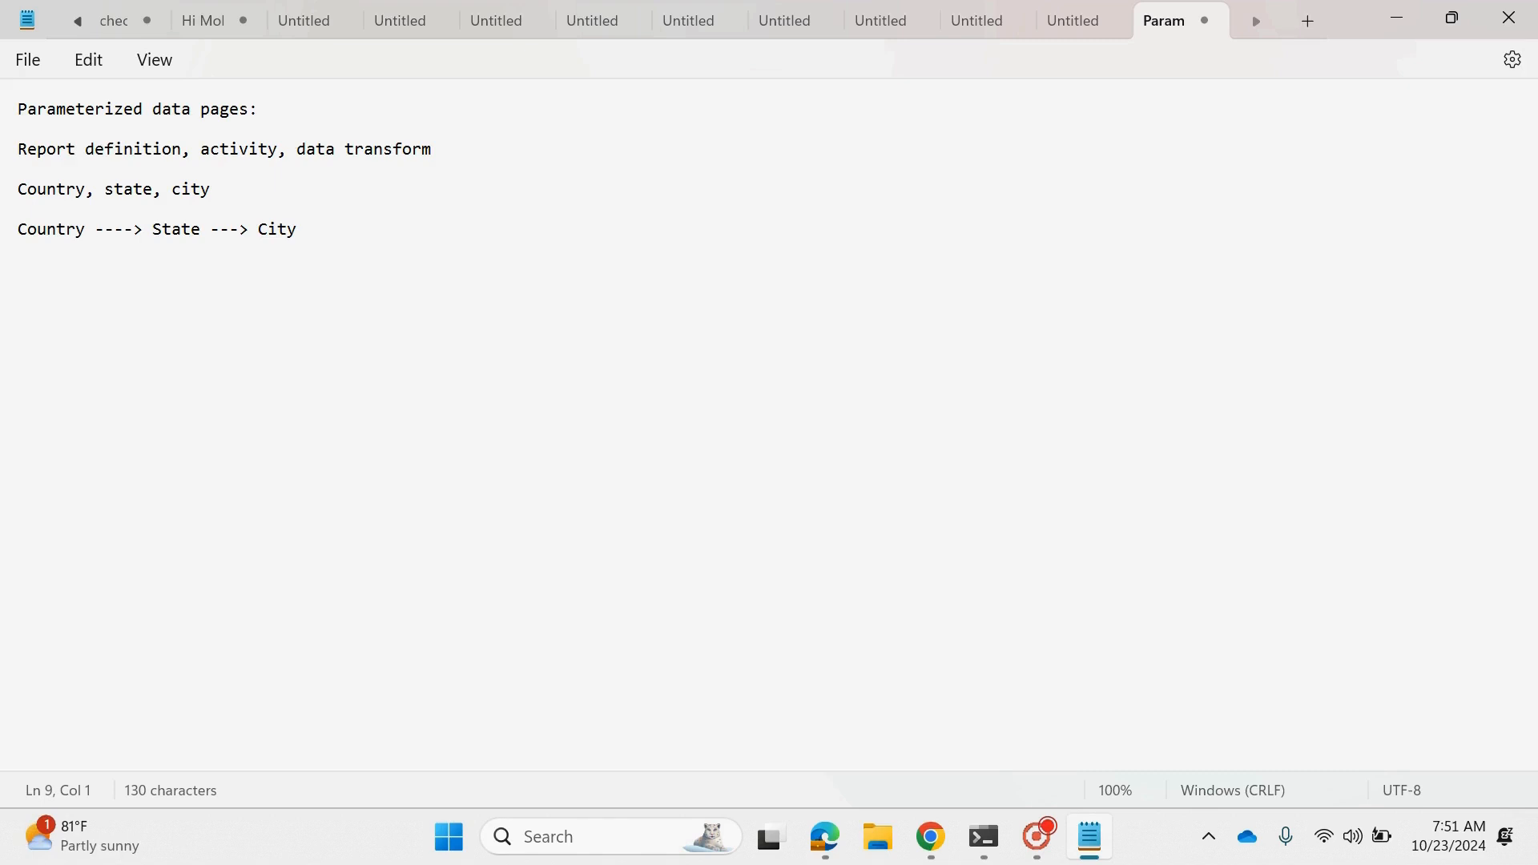
- Add the example line "India ----> Telangana ----> Hyderabad" below the Country, State, City chain
drag(259, 230, 302, 235)
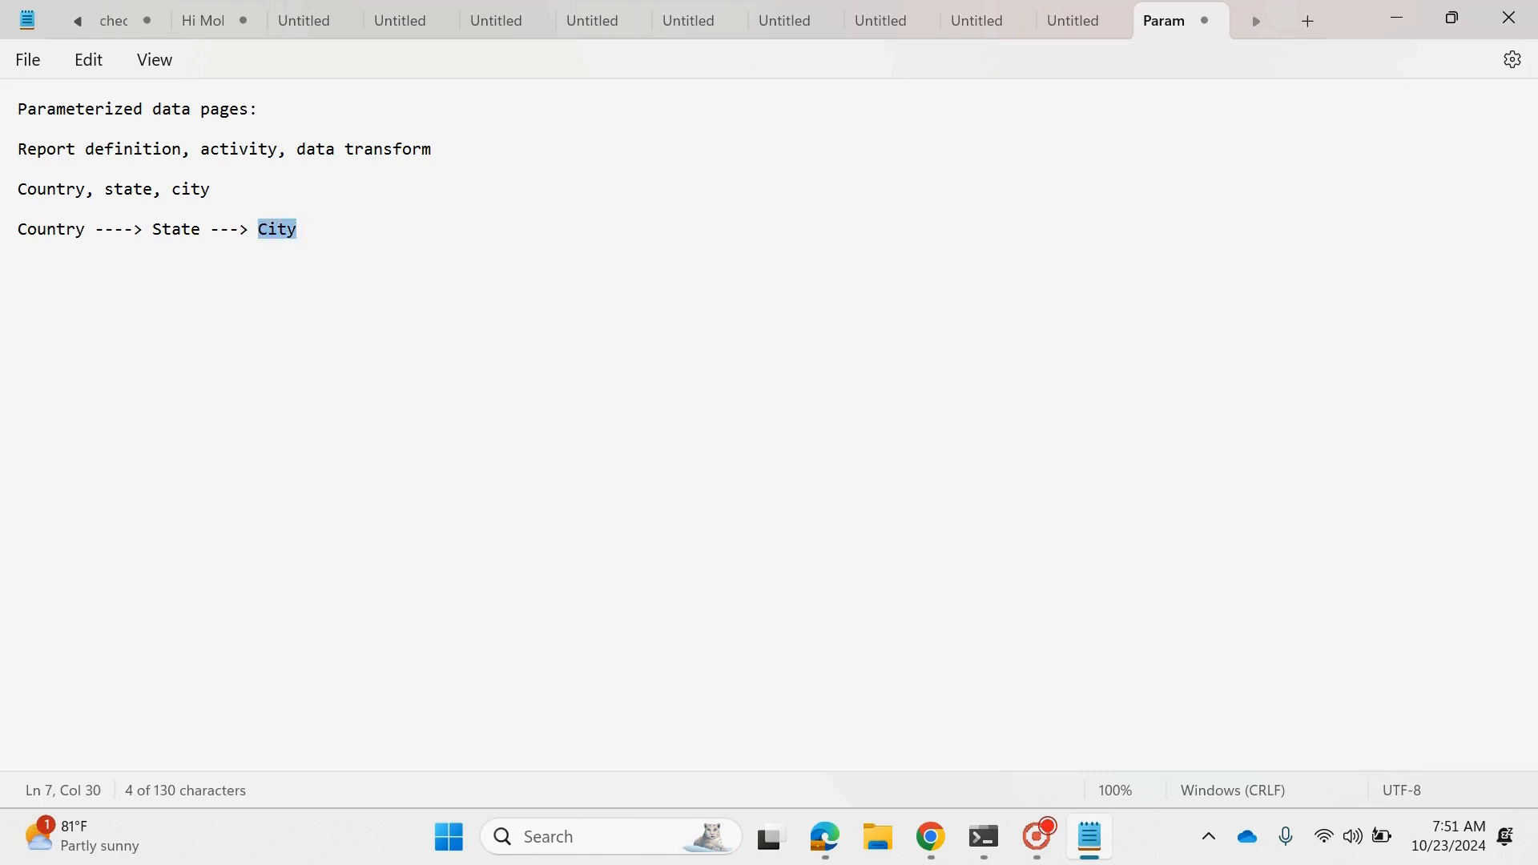
click(42, 297)
text(I)
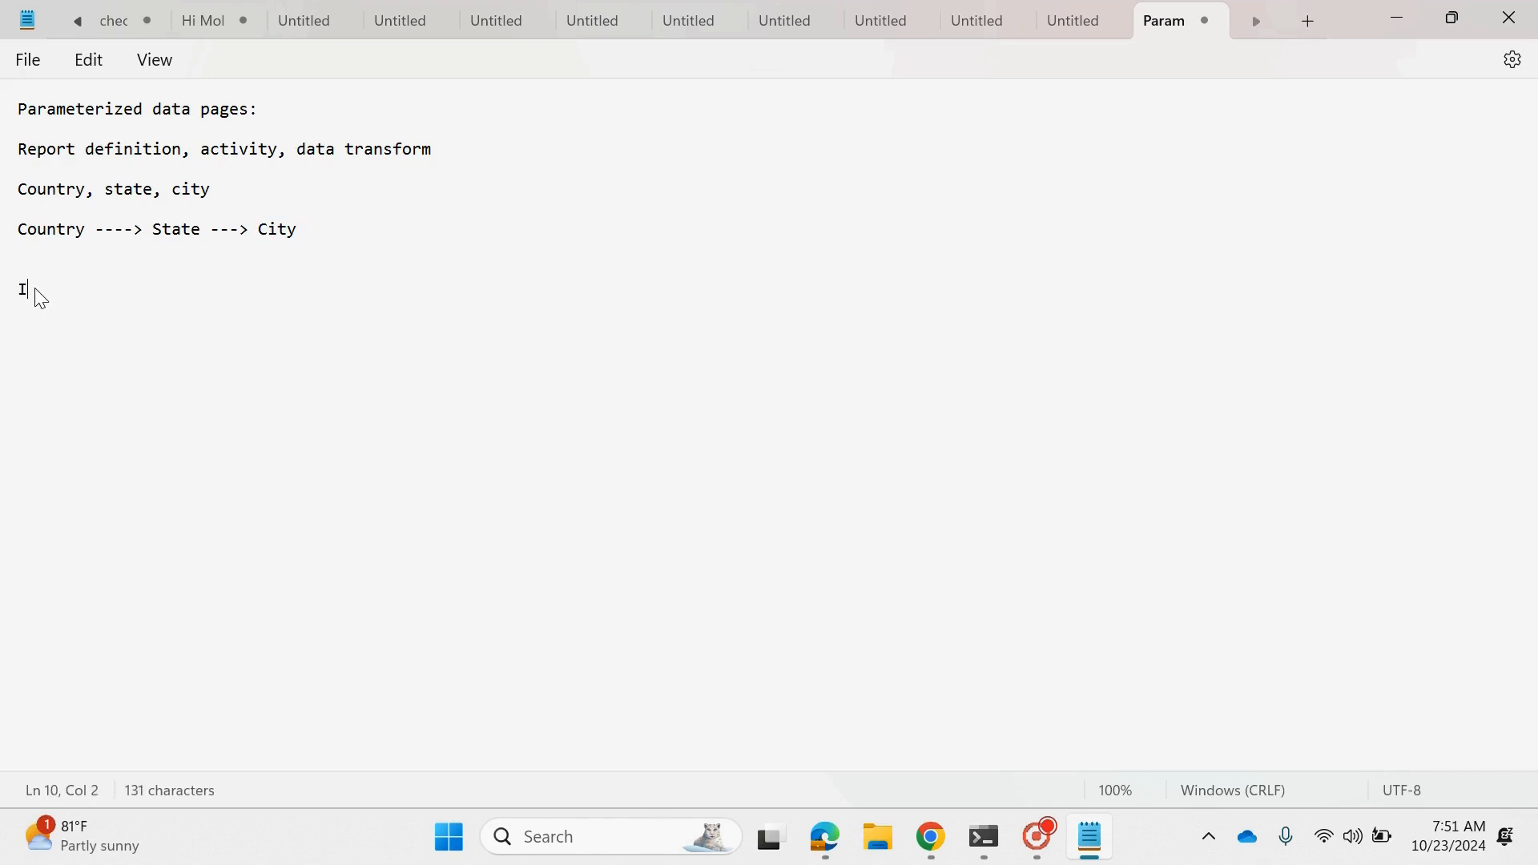
text(ndia ---->)
key(BackSpace)
text(Telangana ----)
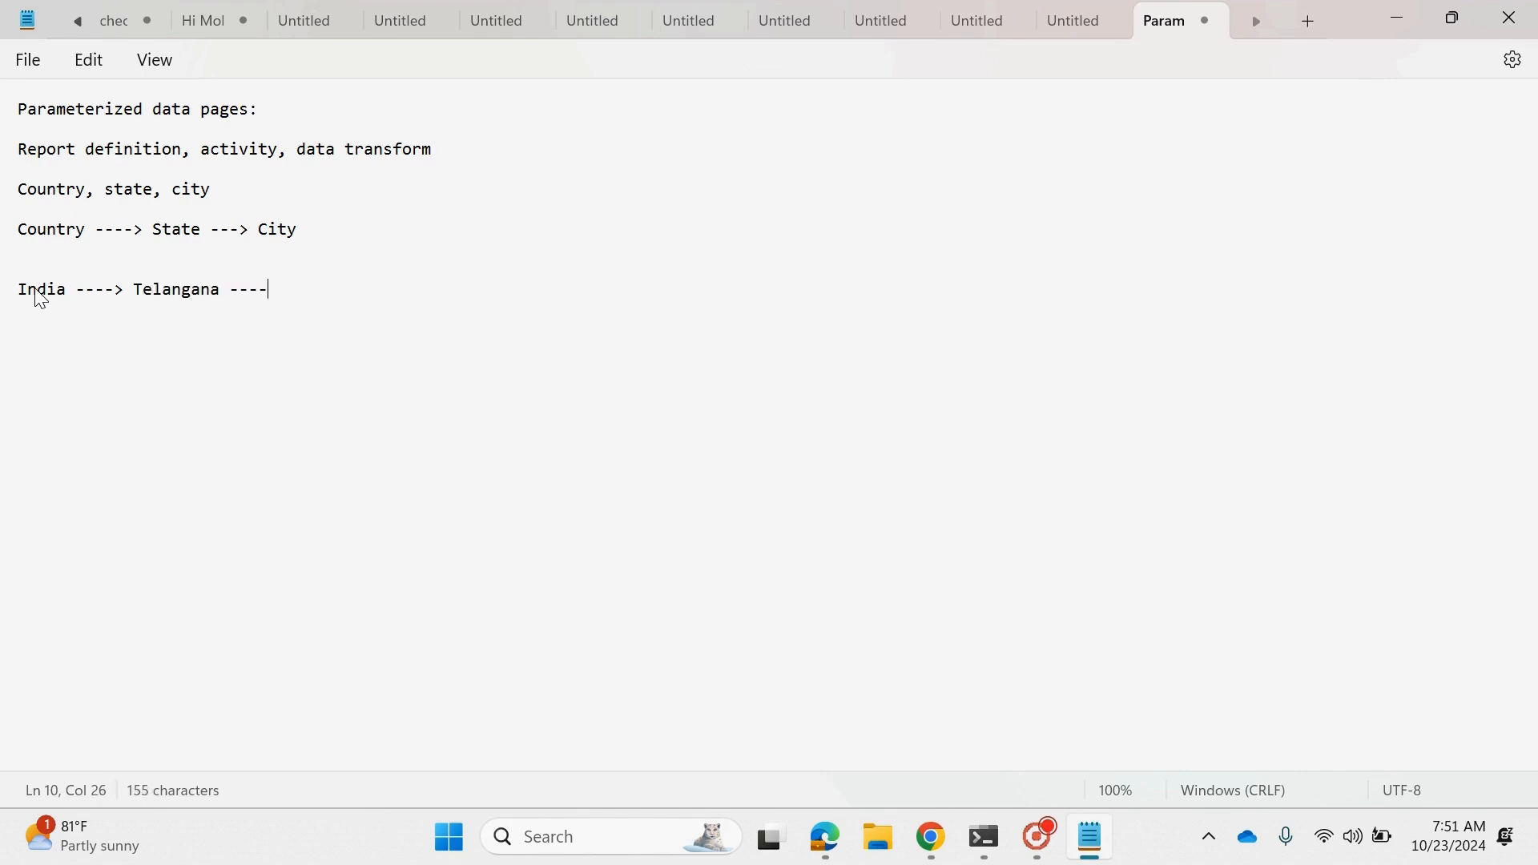
text(> Hyderabad)
key(Return)
key(Return)
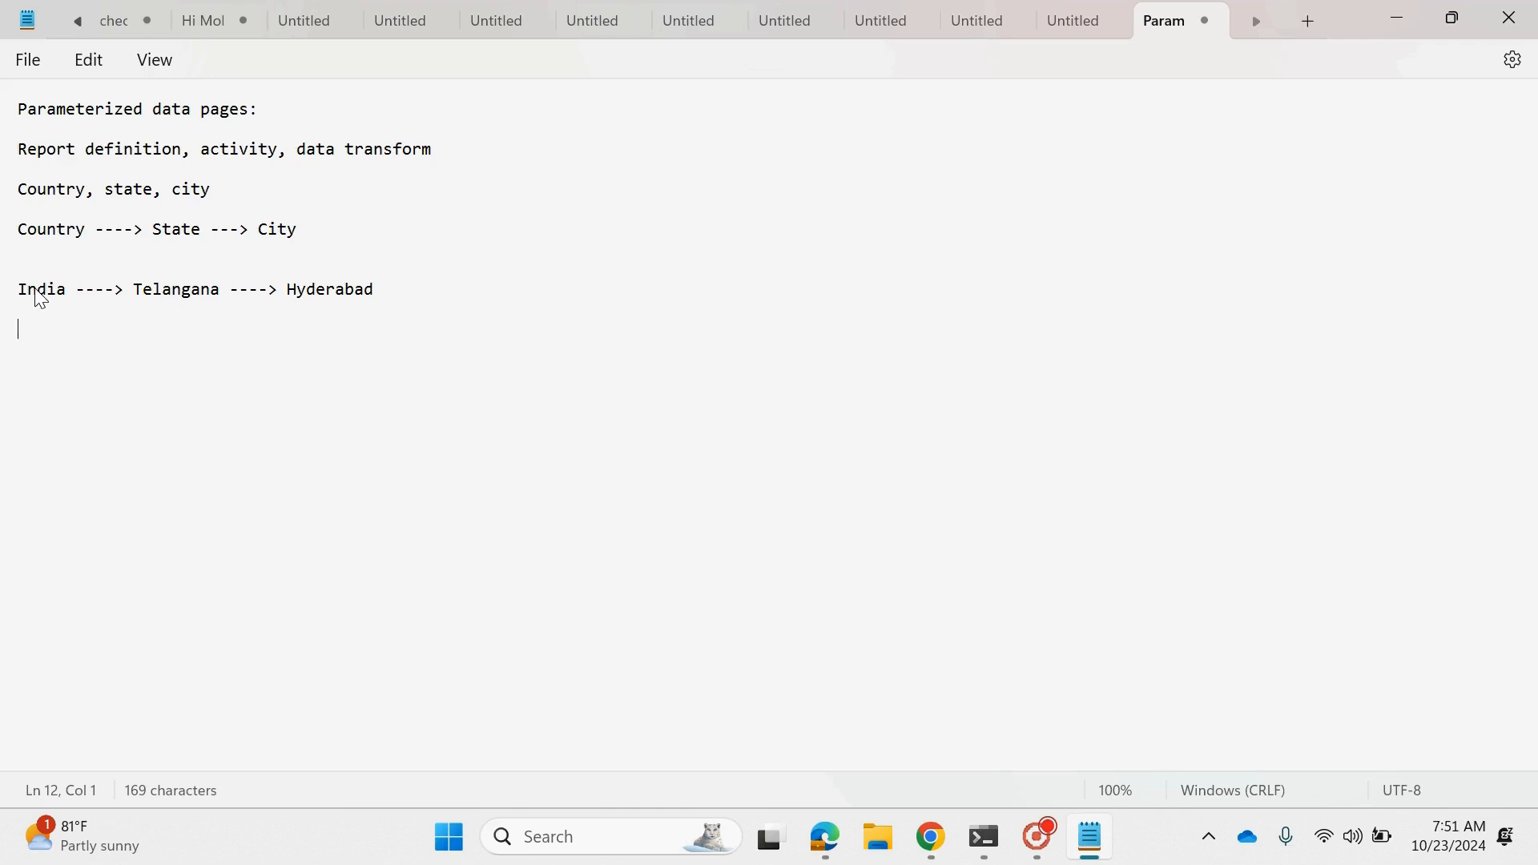
- Add the line "Australia ---->" below the India example
text(Australia)
drag(374, 293, 139, 296)
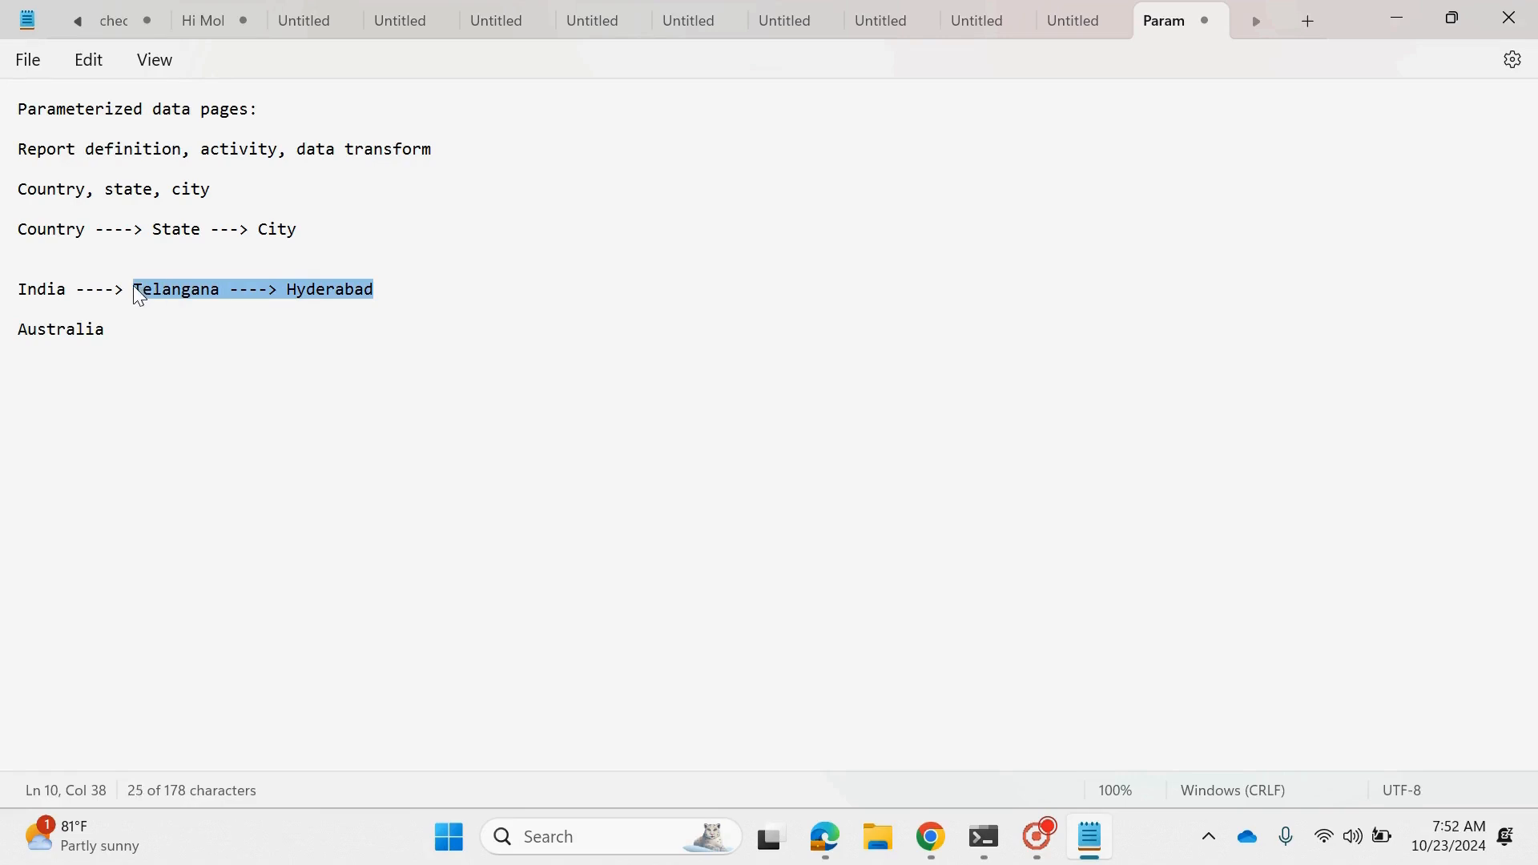
key(Right)
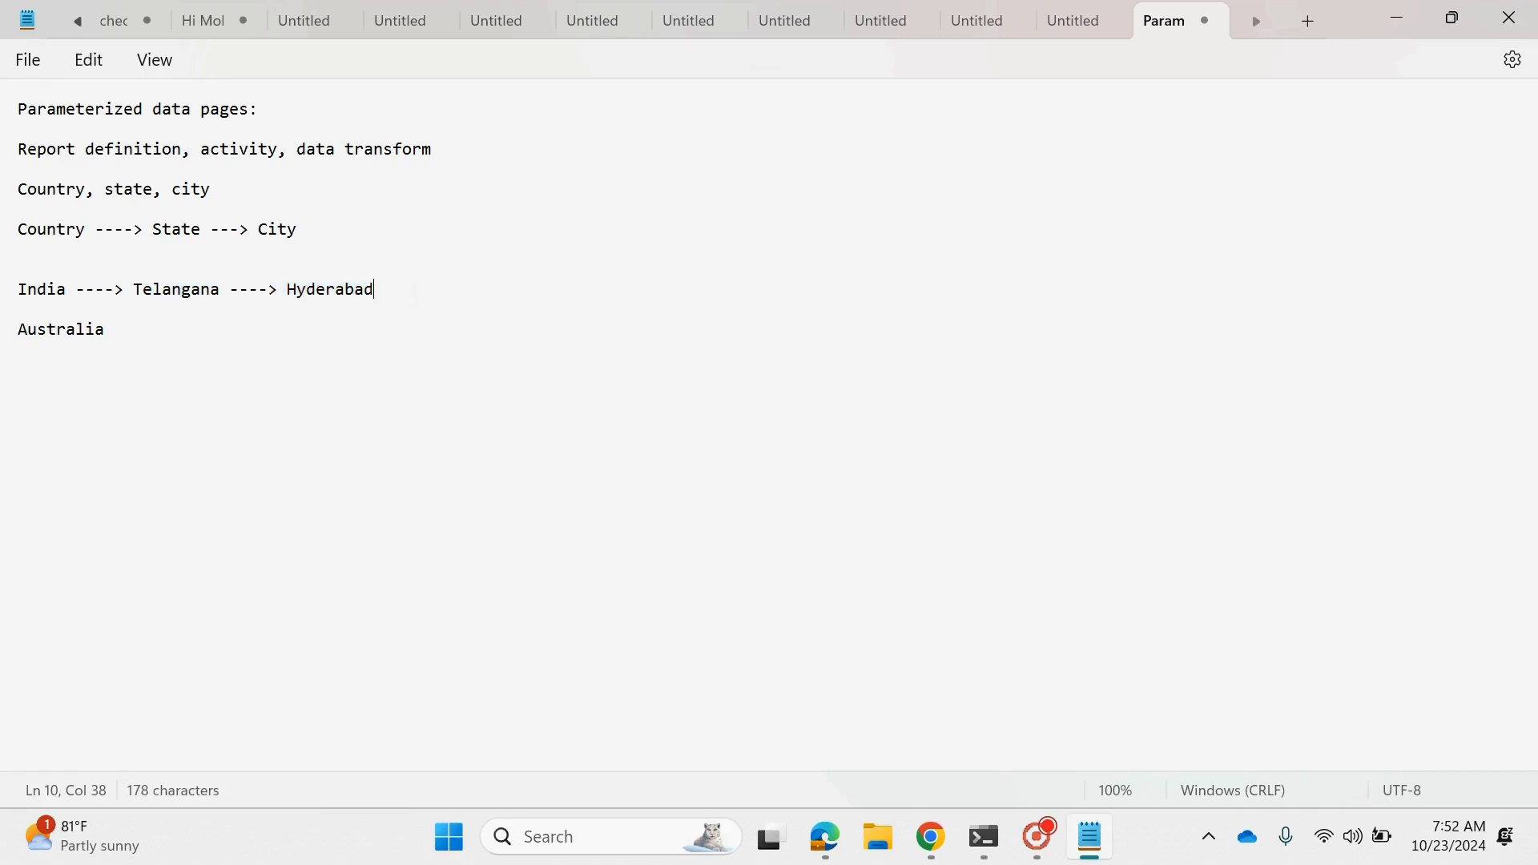
drag(374, 292, 141, 298)
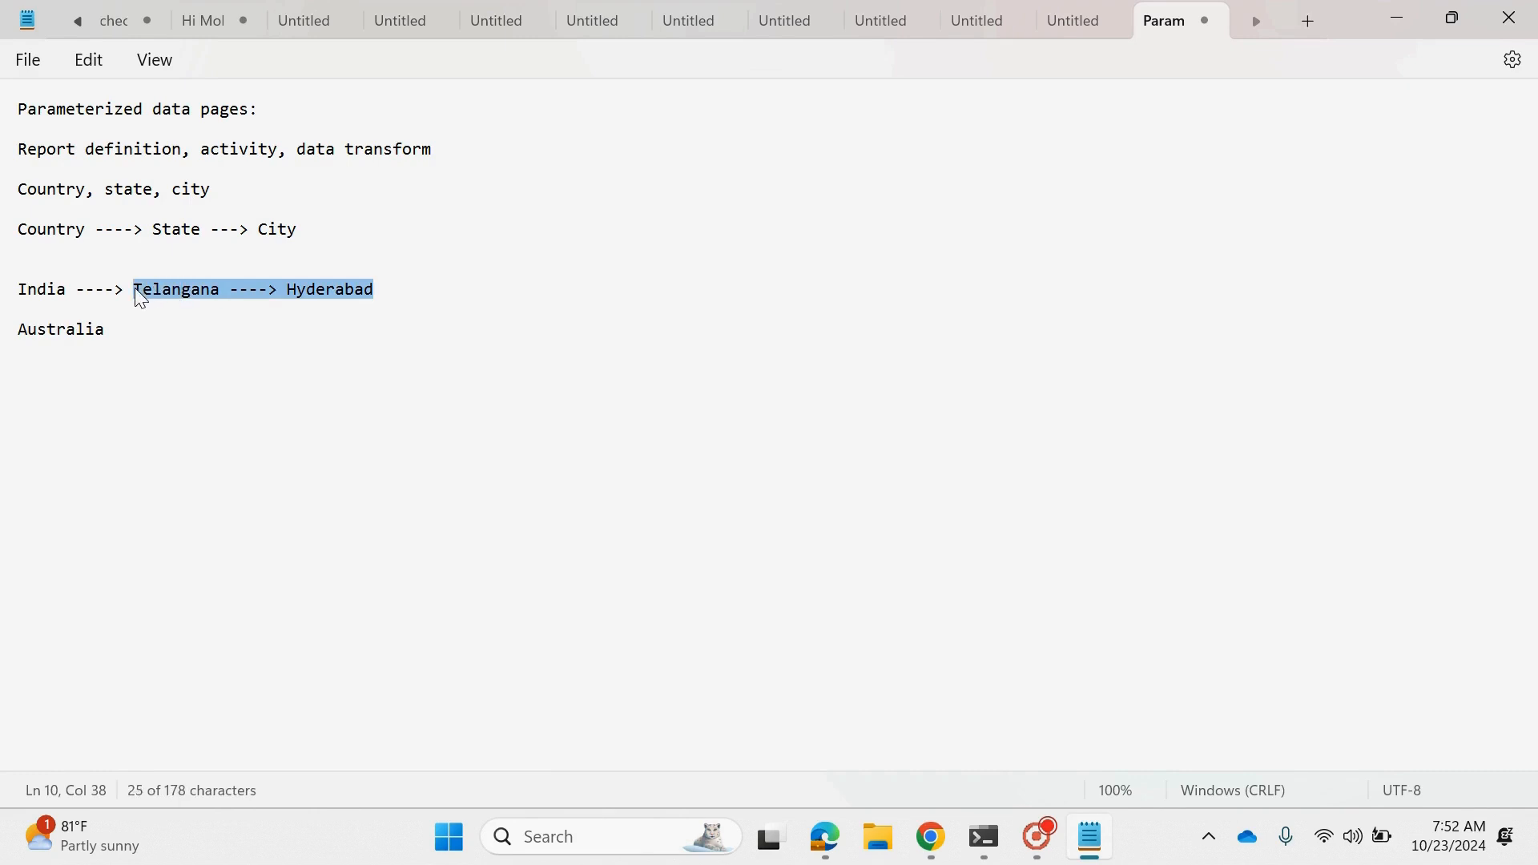
double_click(294, 303)
double_click(46, 335)
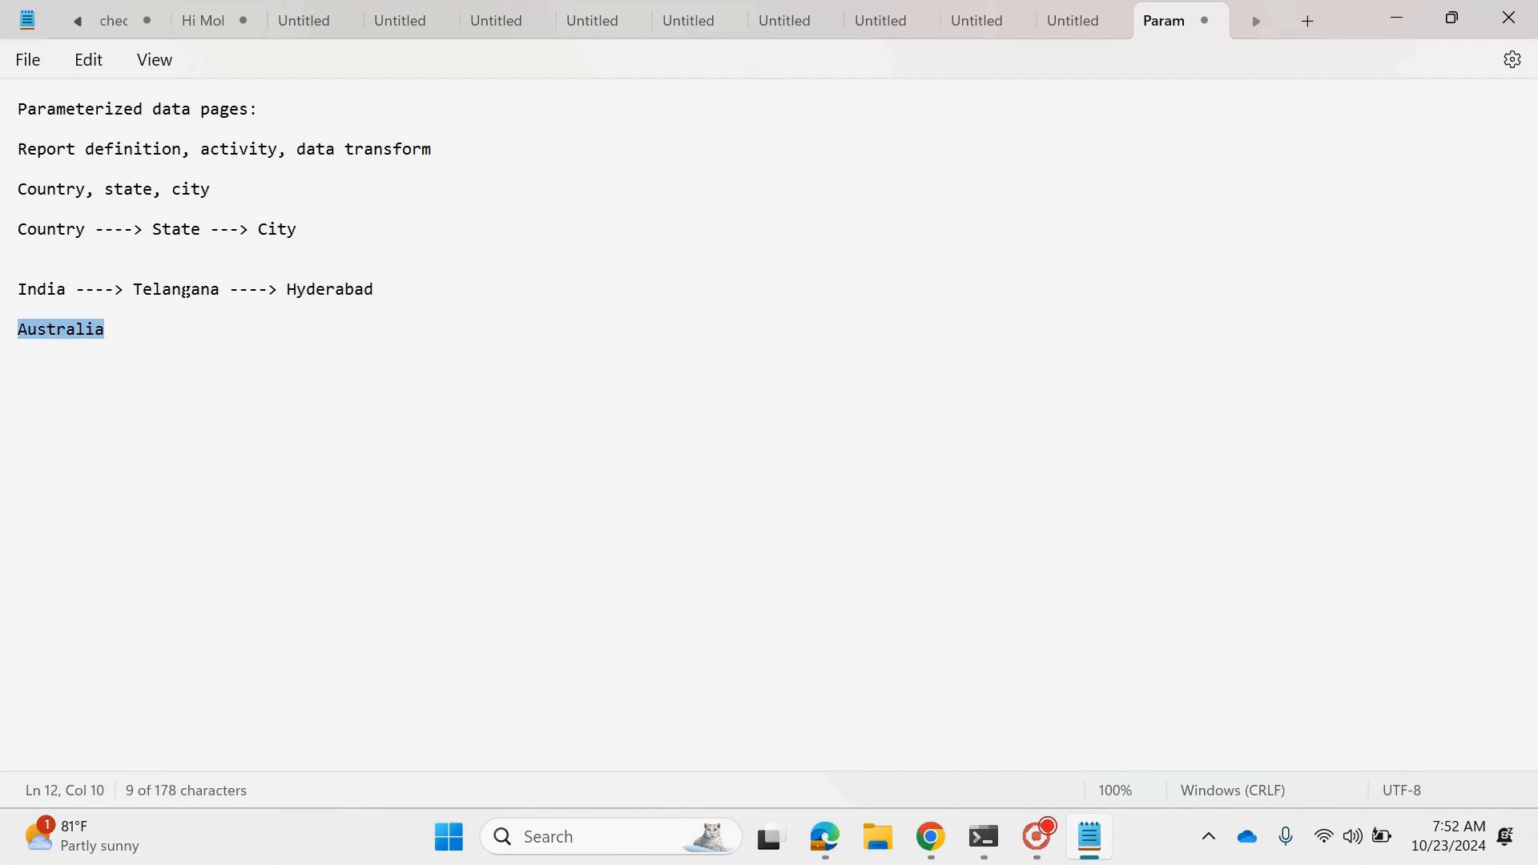
click(141, 330)
text(---)
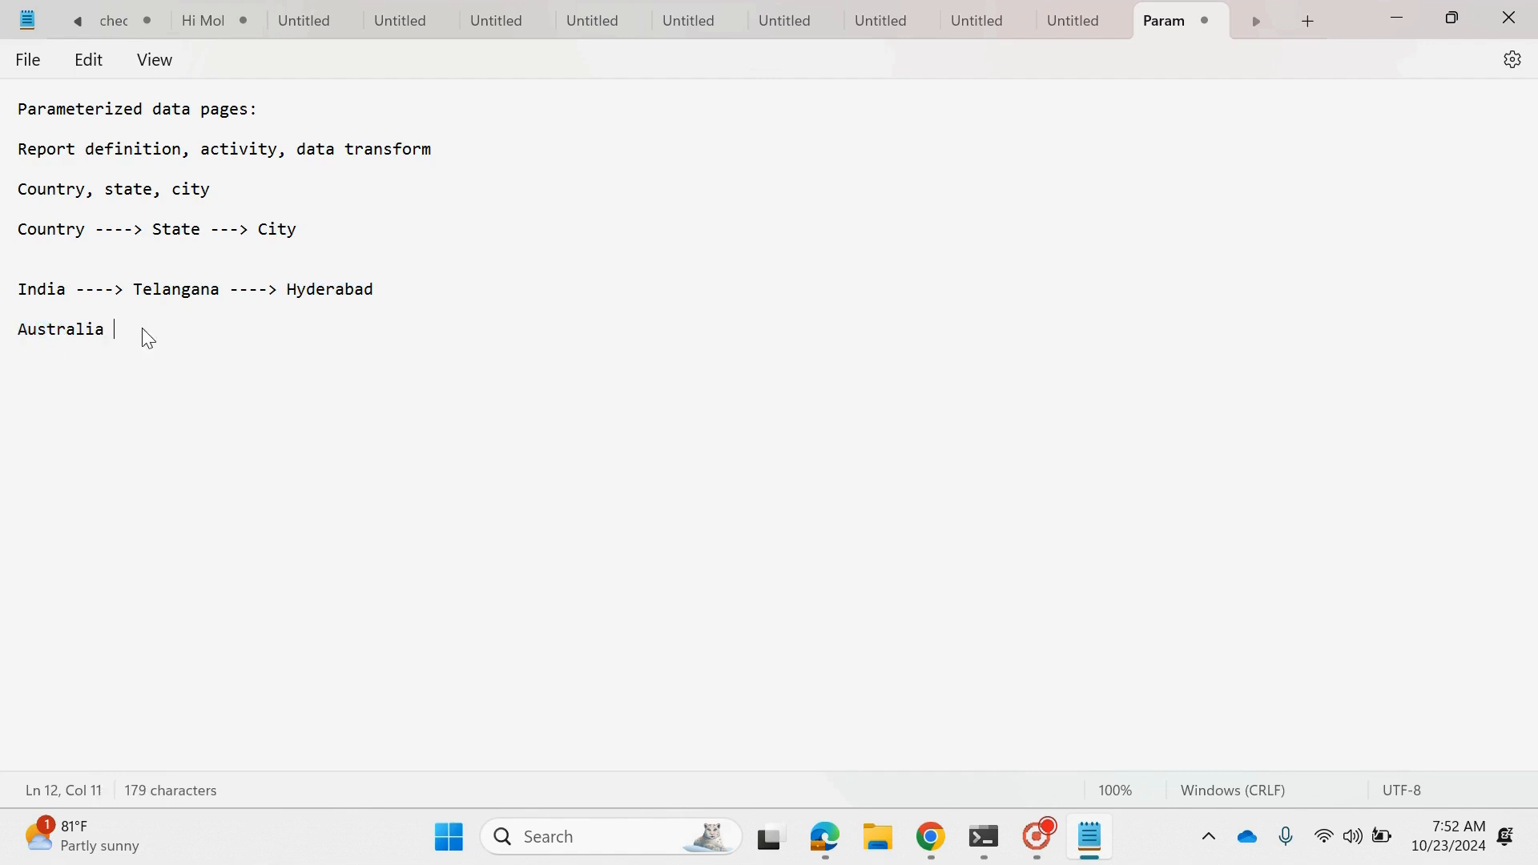
text(->)
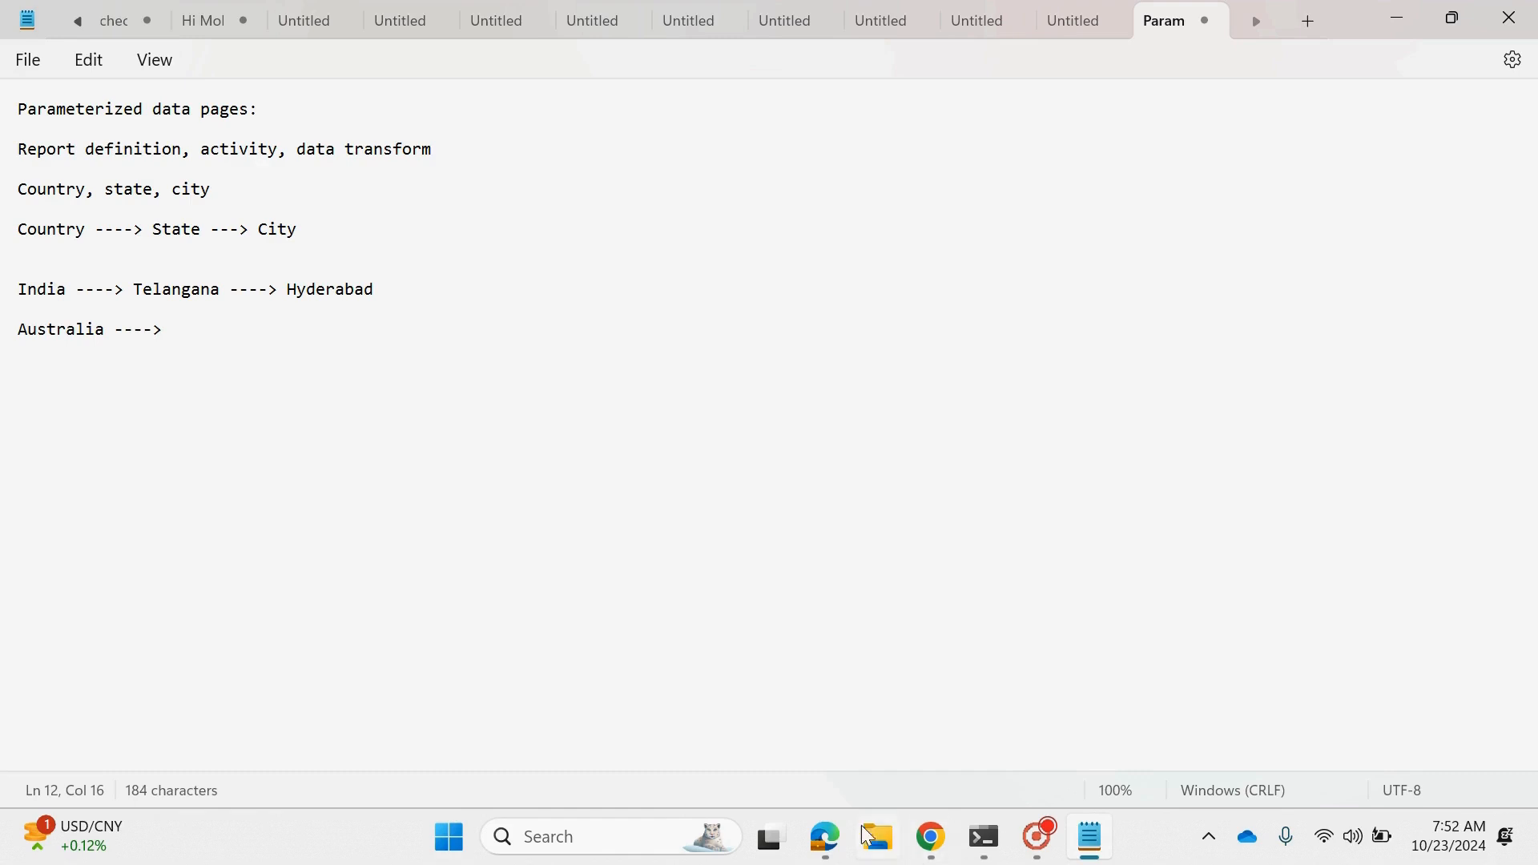
- Switch to Pega Dev Studio in Edge and open the Country, States and City data types
mouse_move(830, 848)
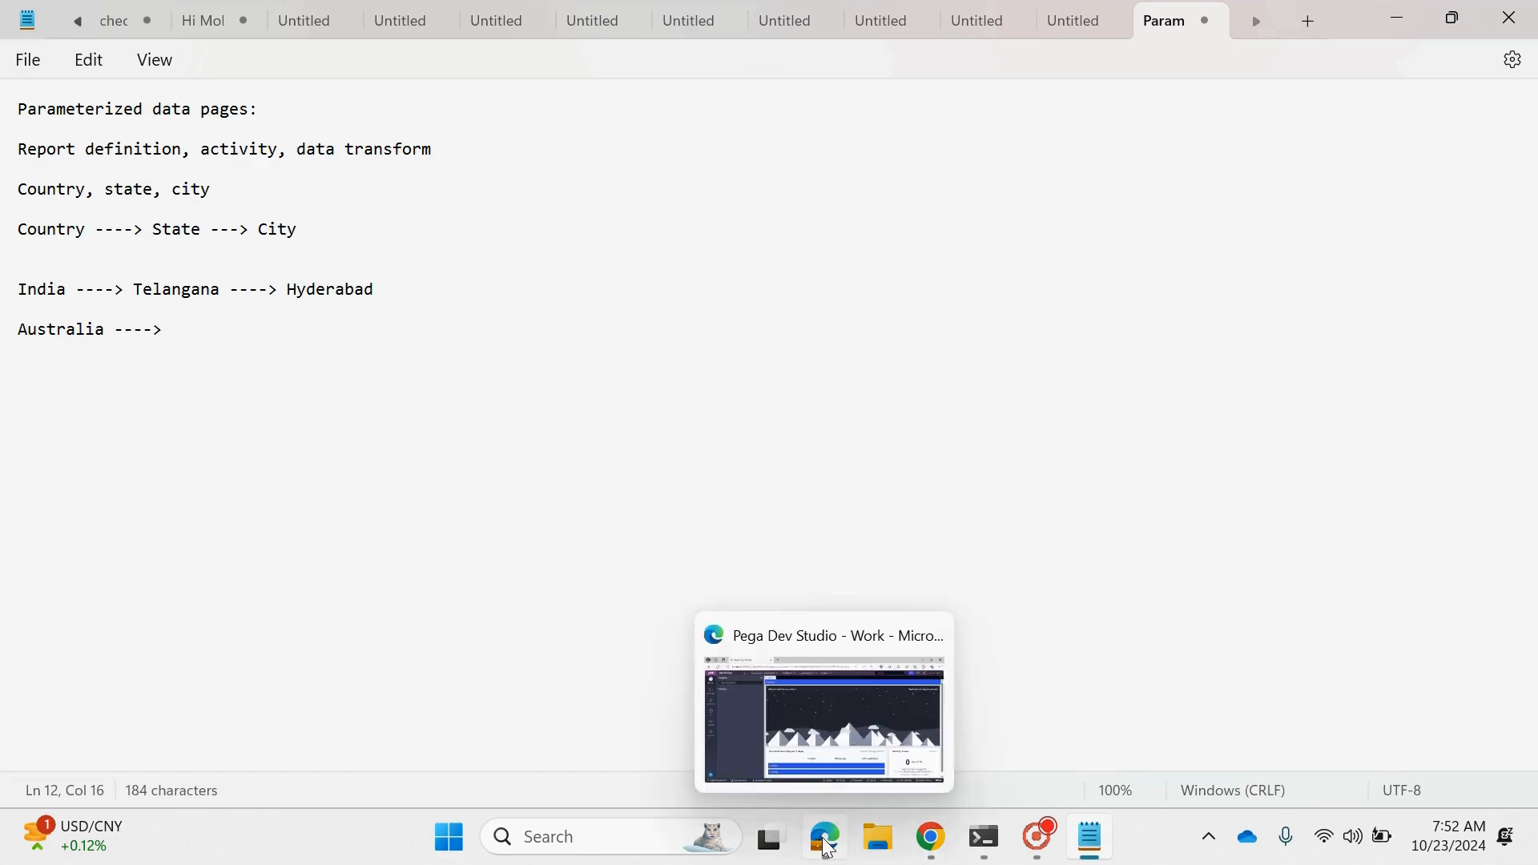
click(19, 349)
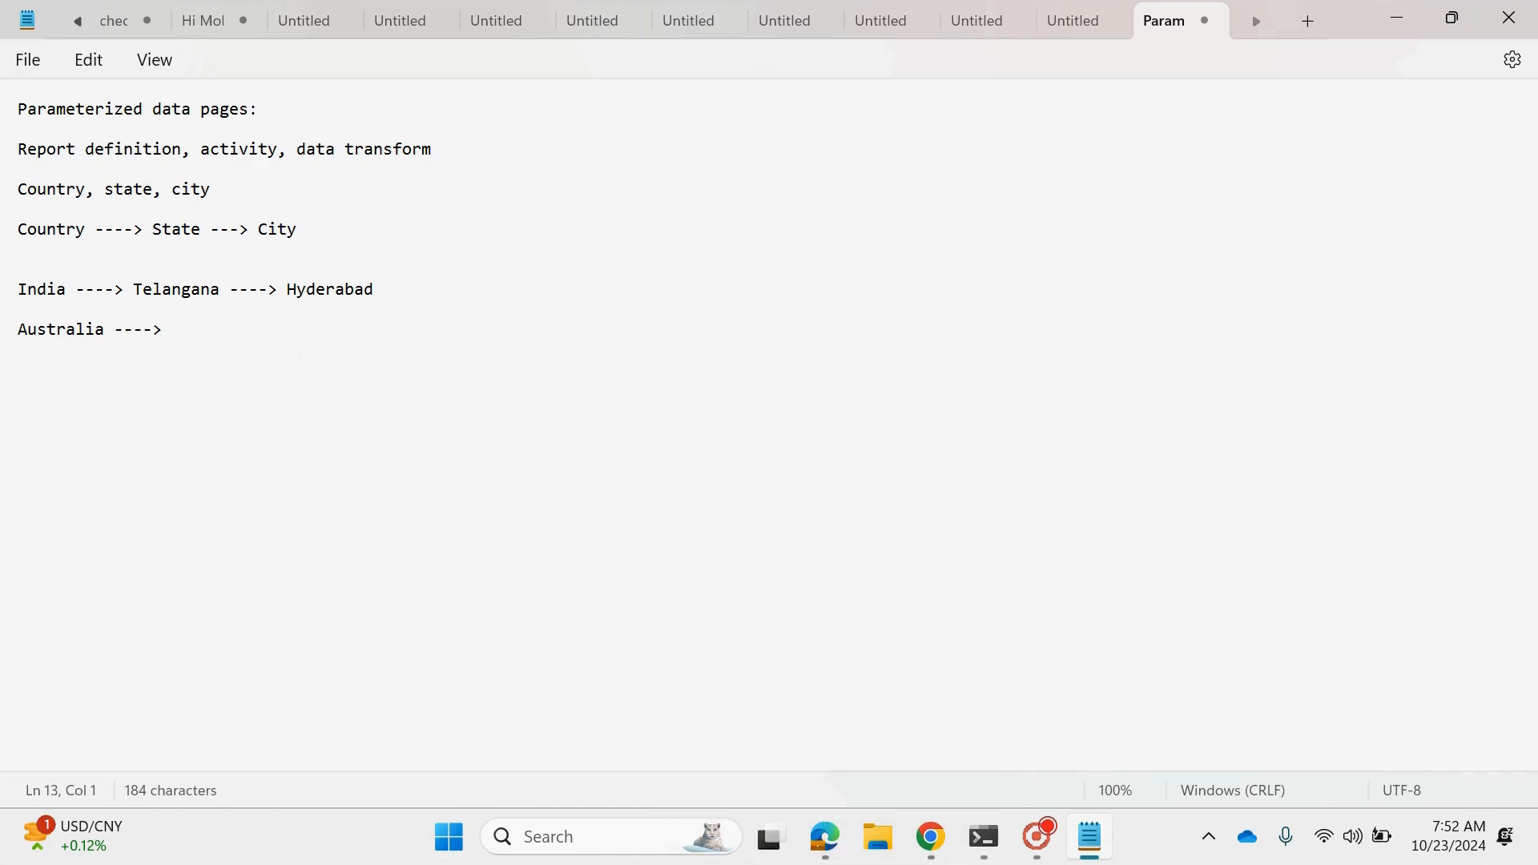
click(825, 837)
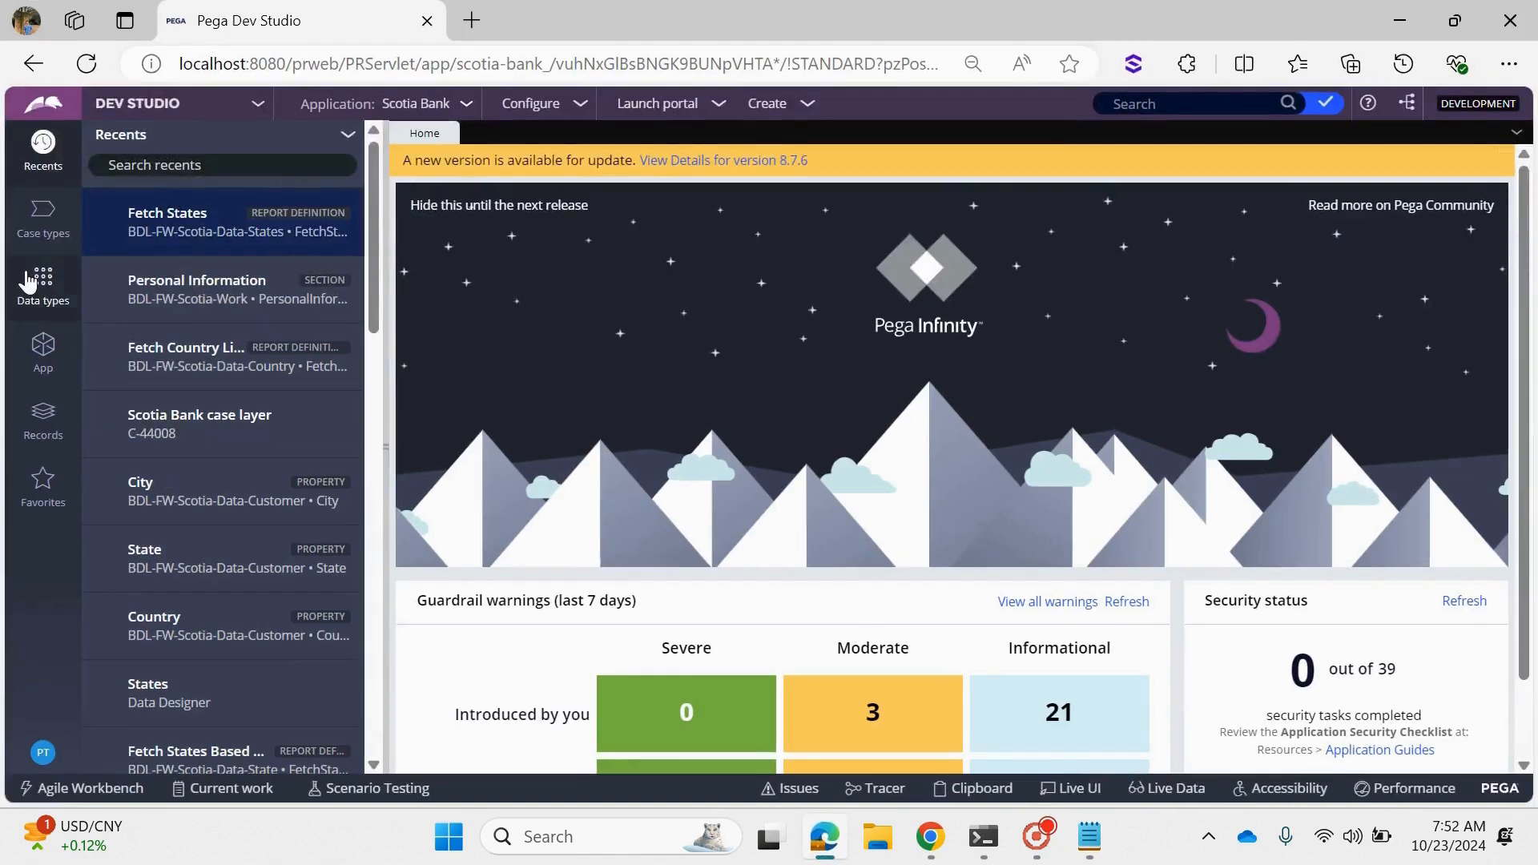
click(27, 280)
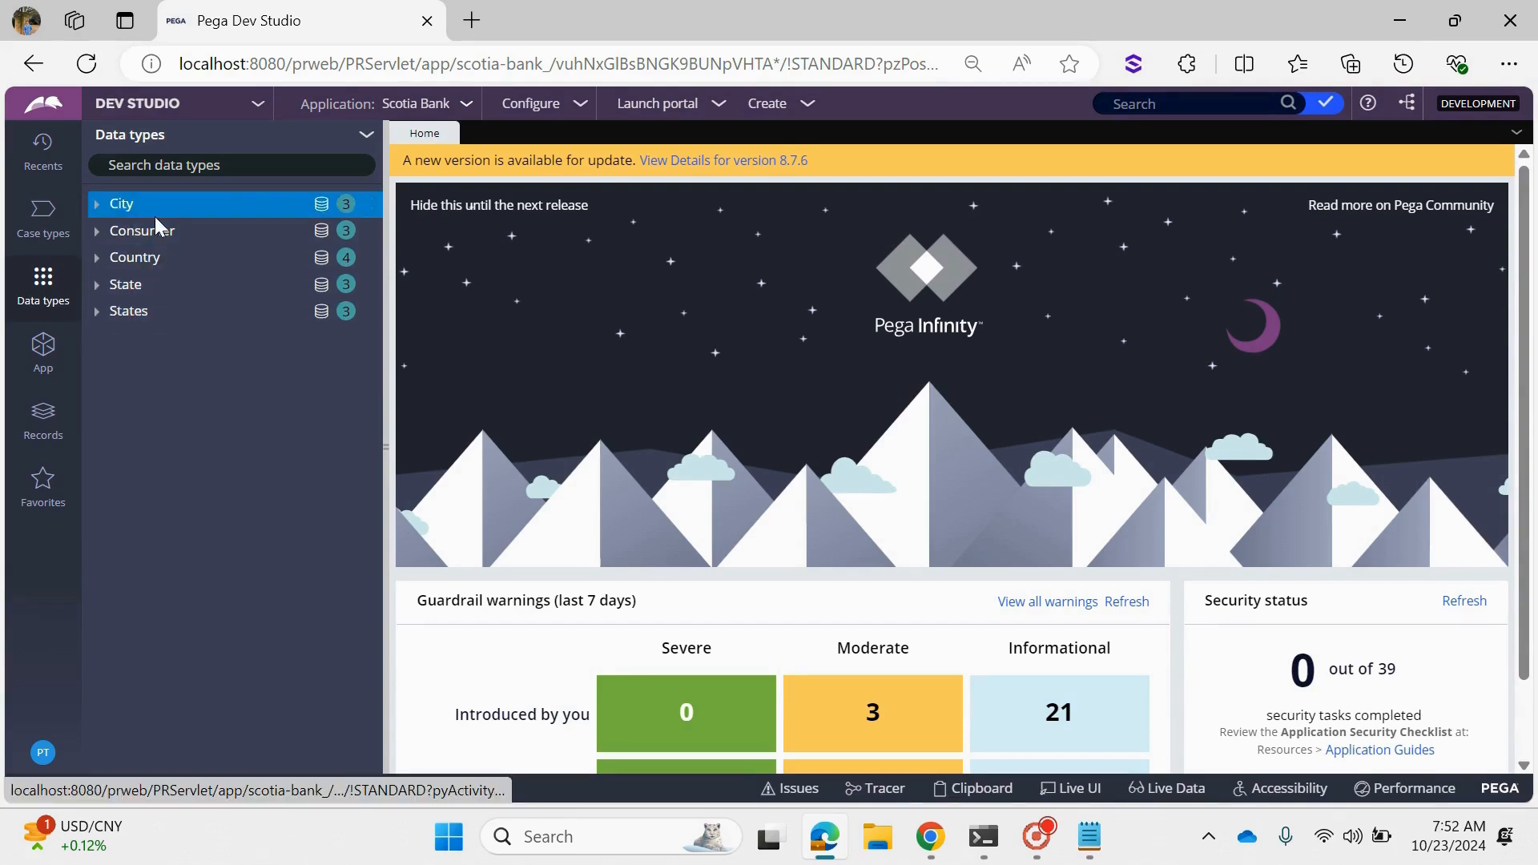
click(156, 264)
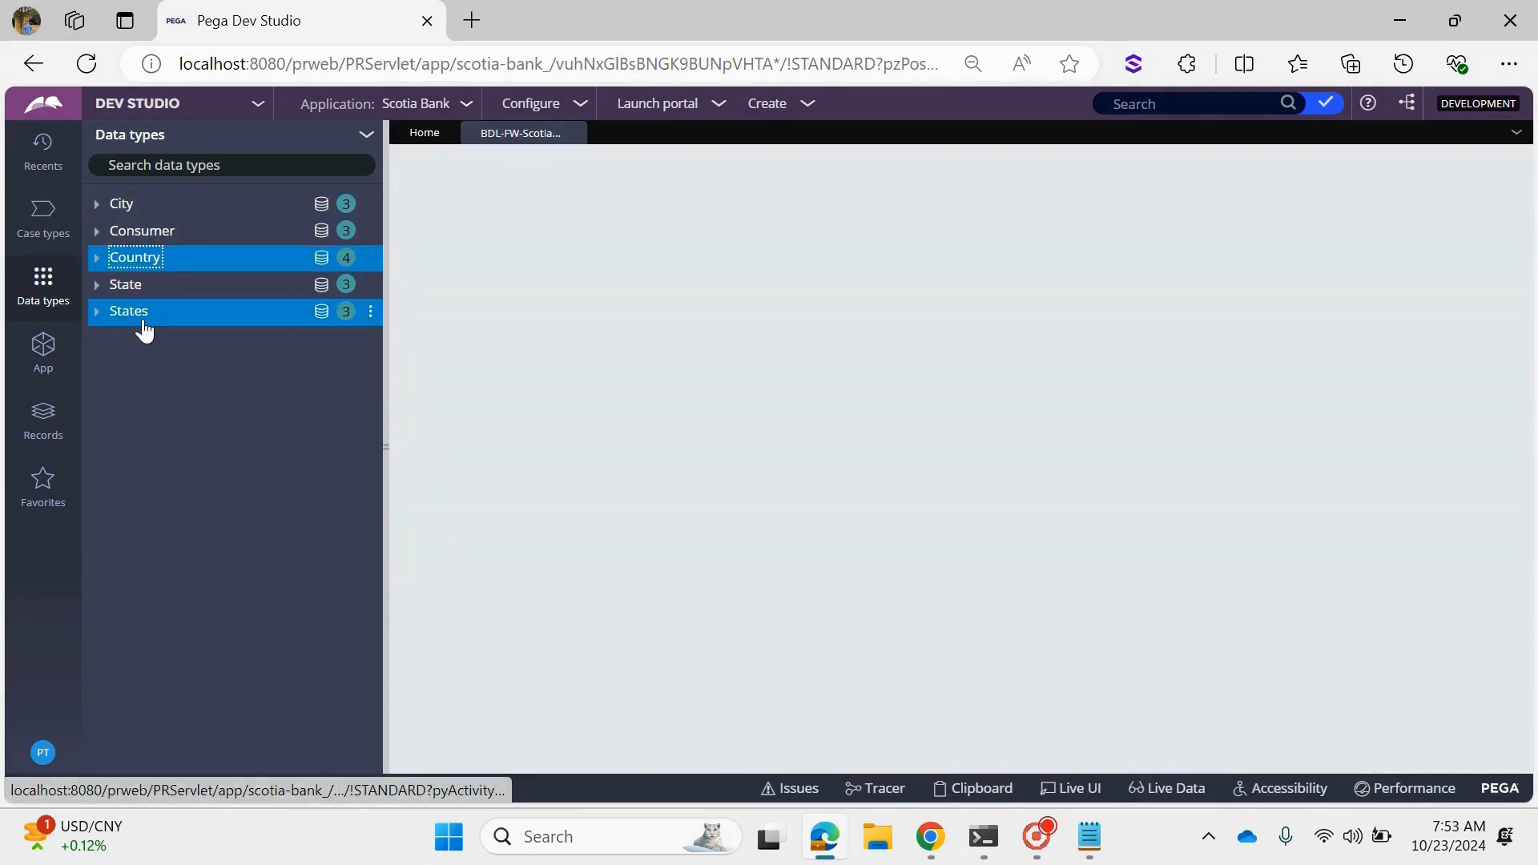
click(144, 321)
click(124, 204)
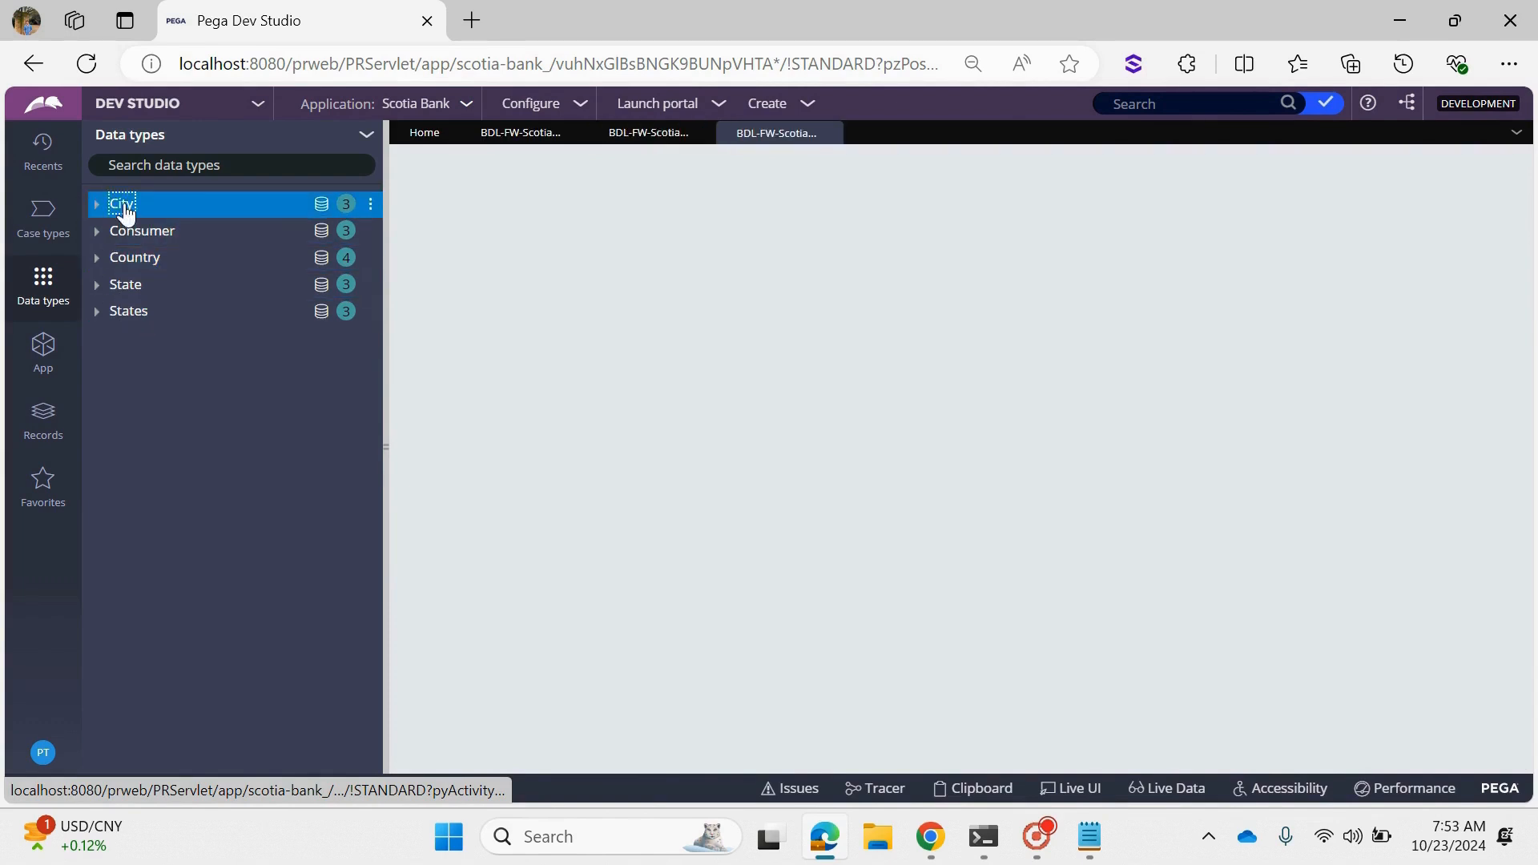
- Examine the stored records of the Country, States and City data types
click(513, 134)
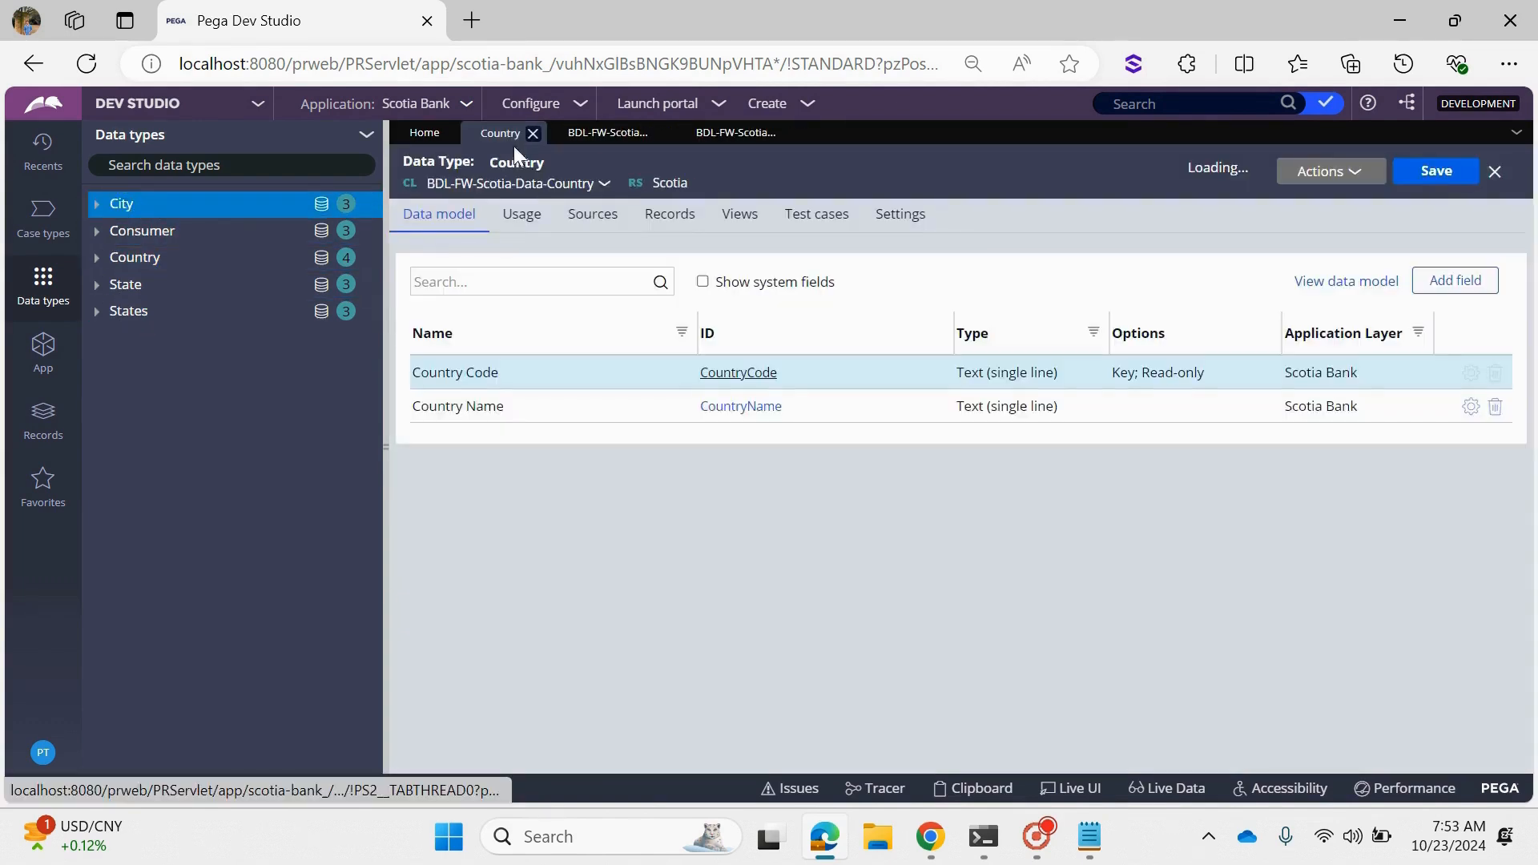
click(659, 231)
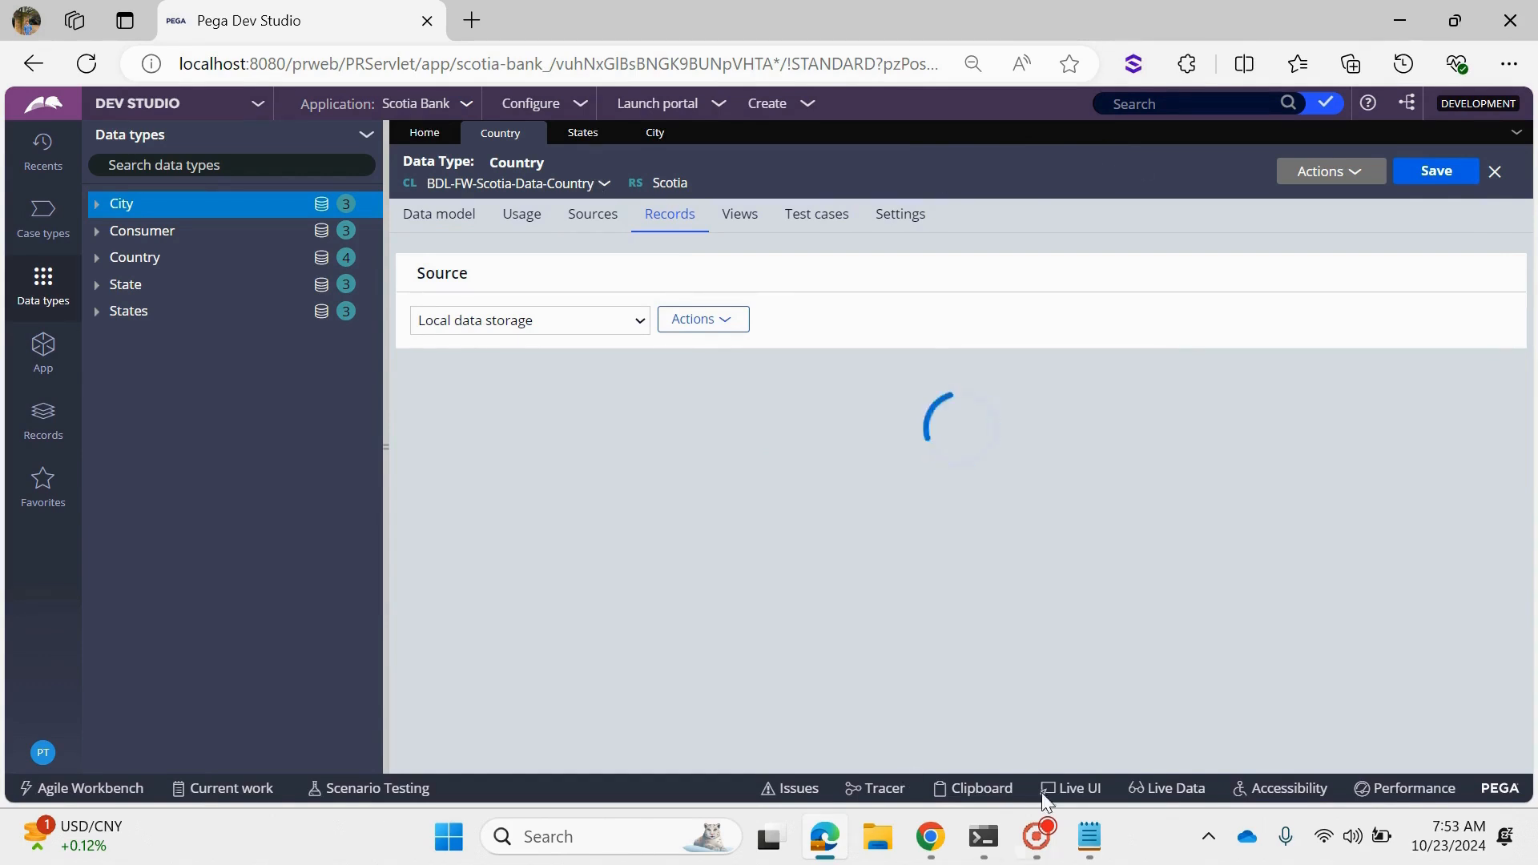
click(602, 138)
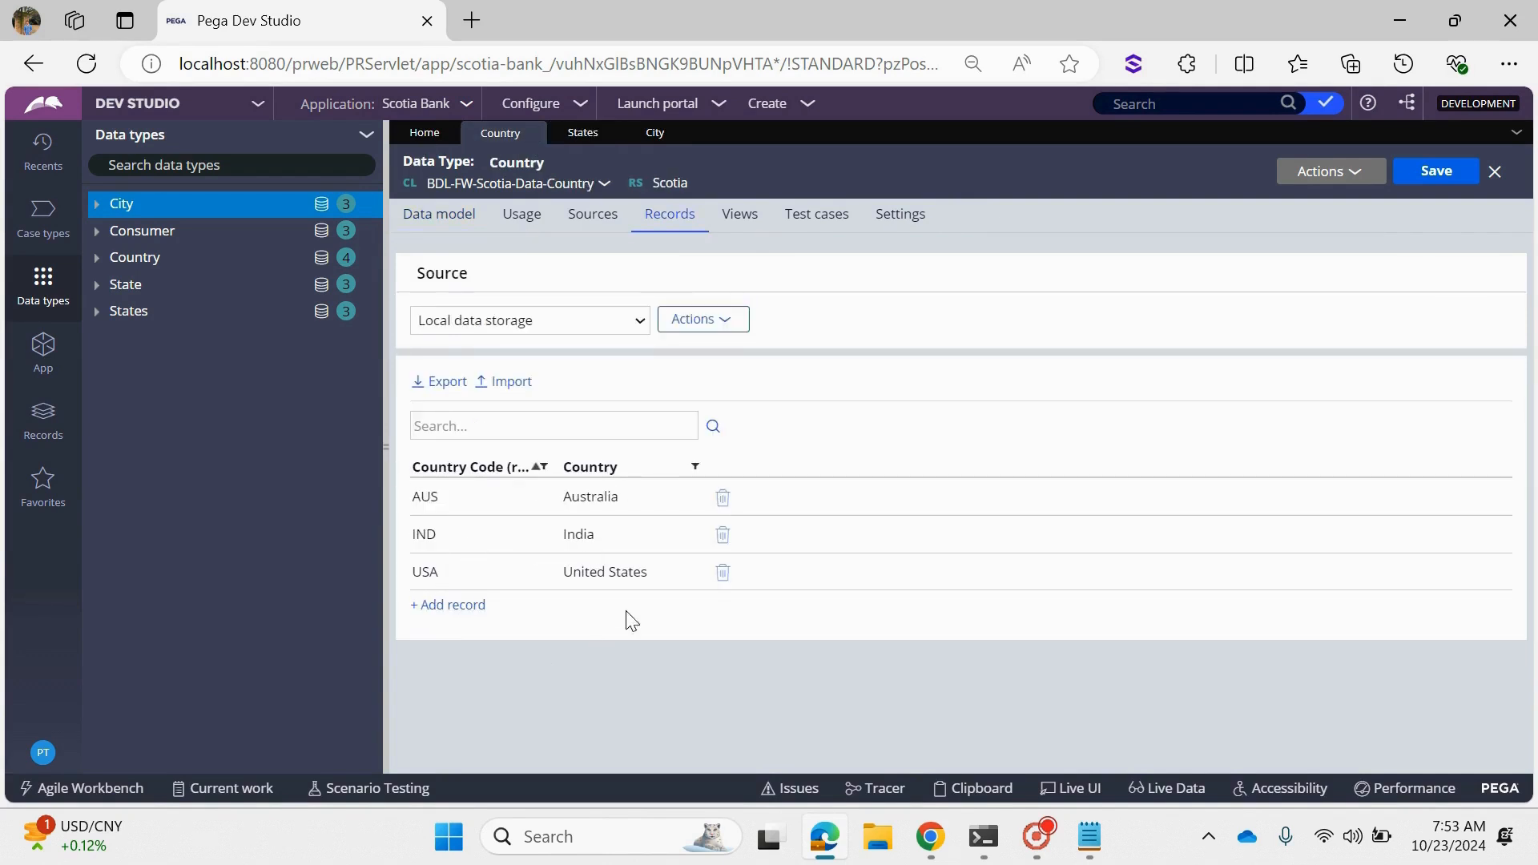
click(573, 138)
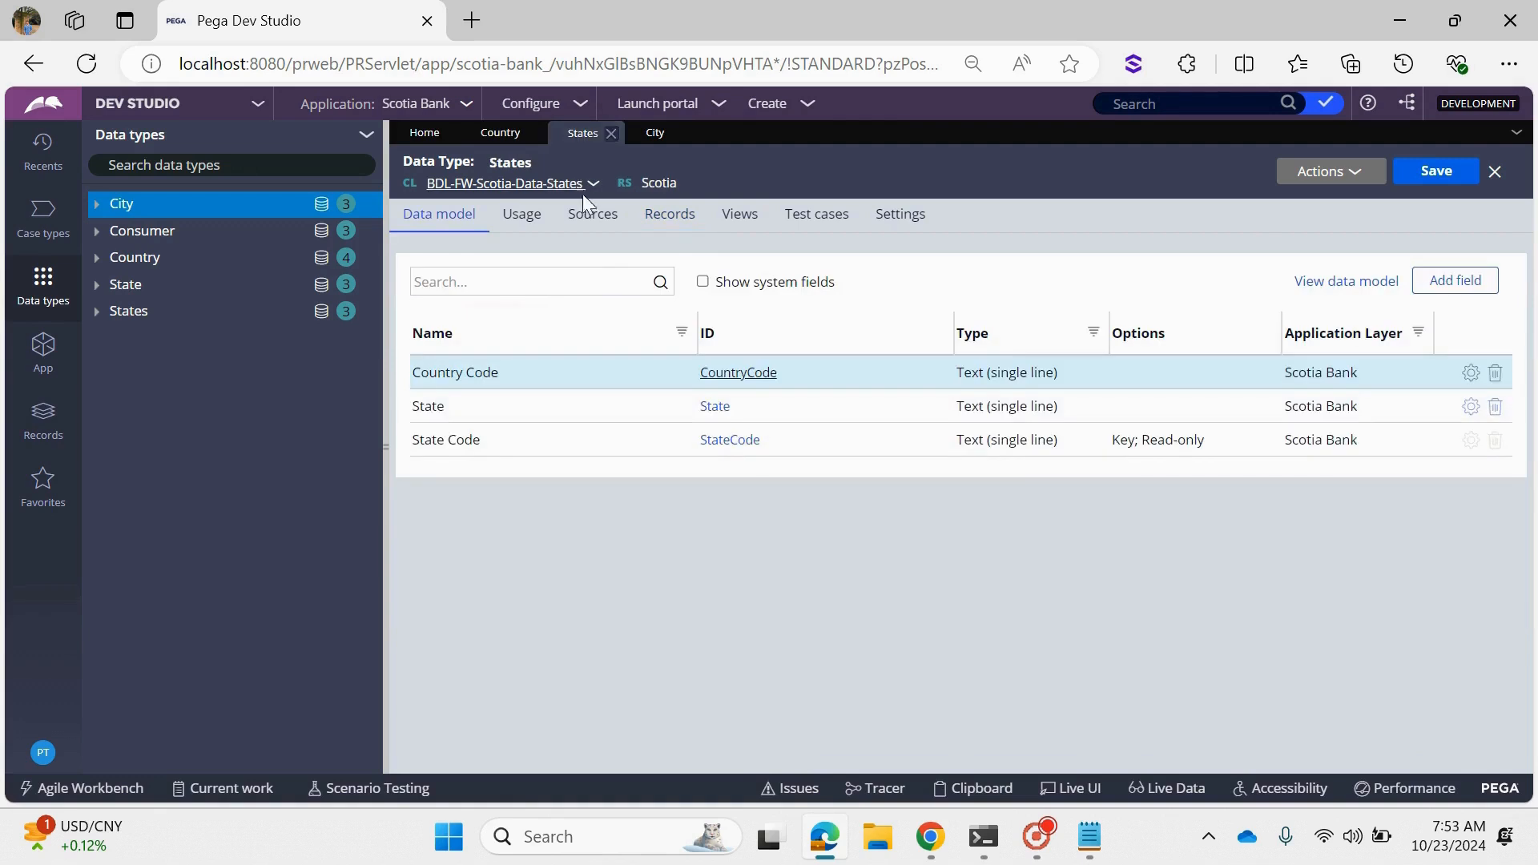
click(676, 227)
scroll(584, 513, down, 2)
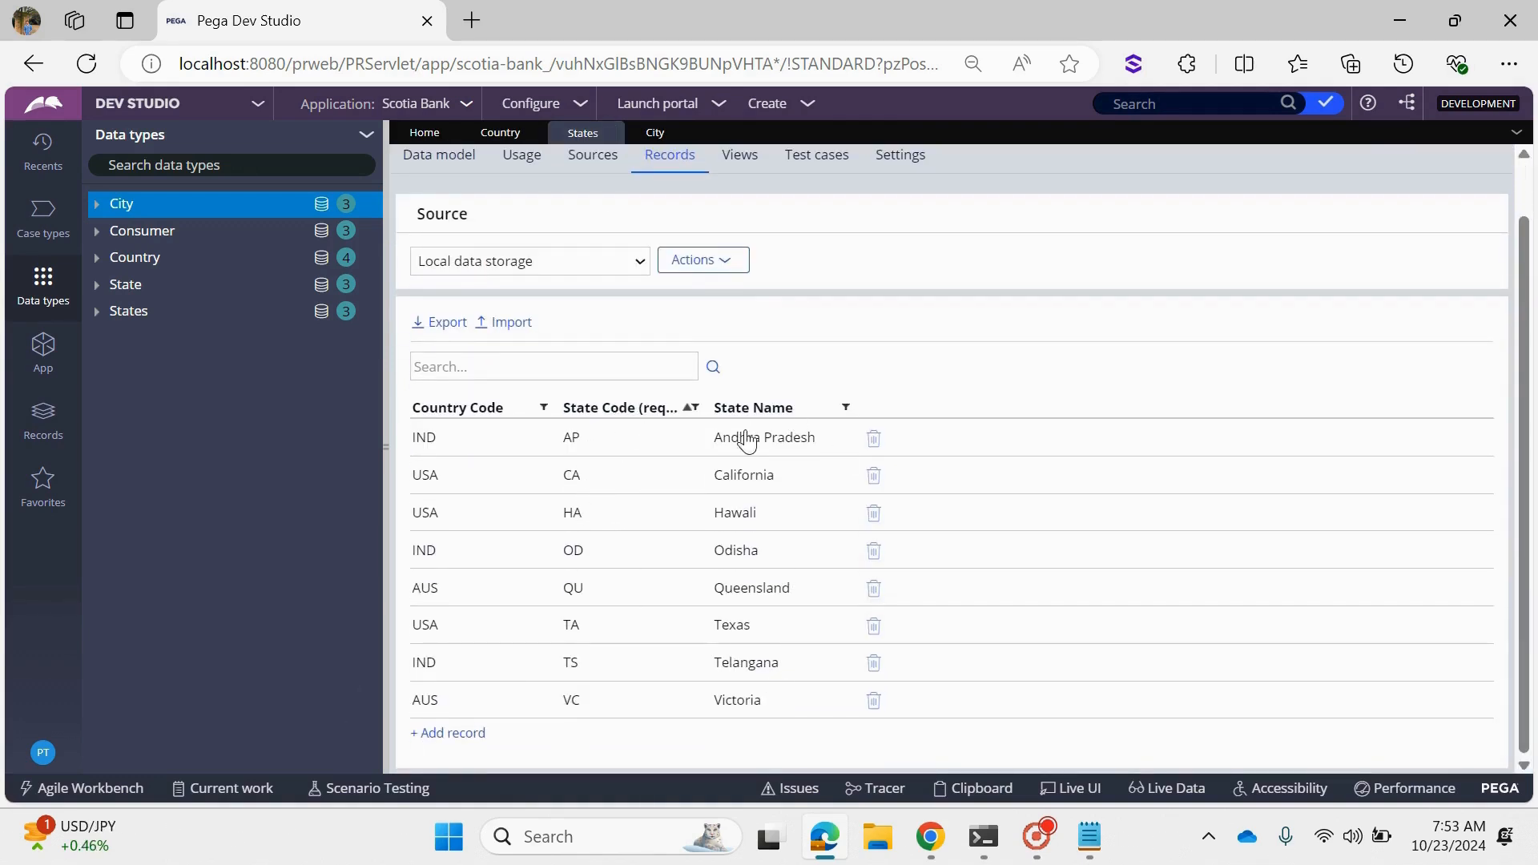
scroll(665, 264, up, 2)
click(636, 137)
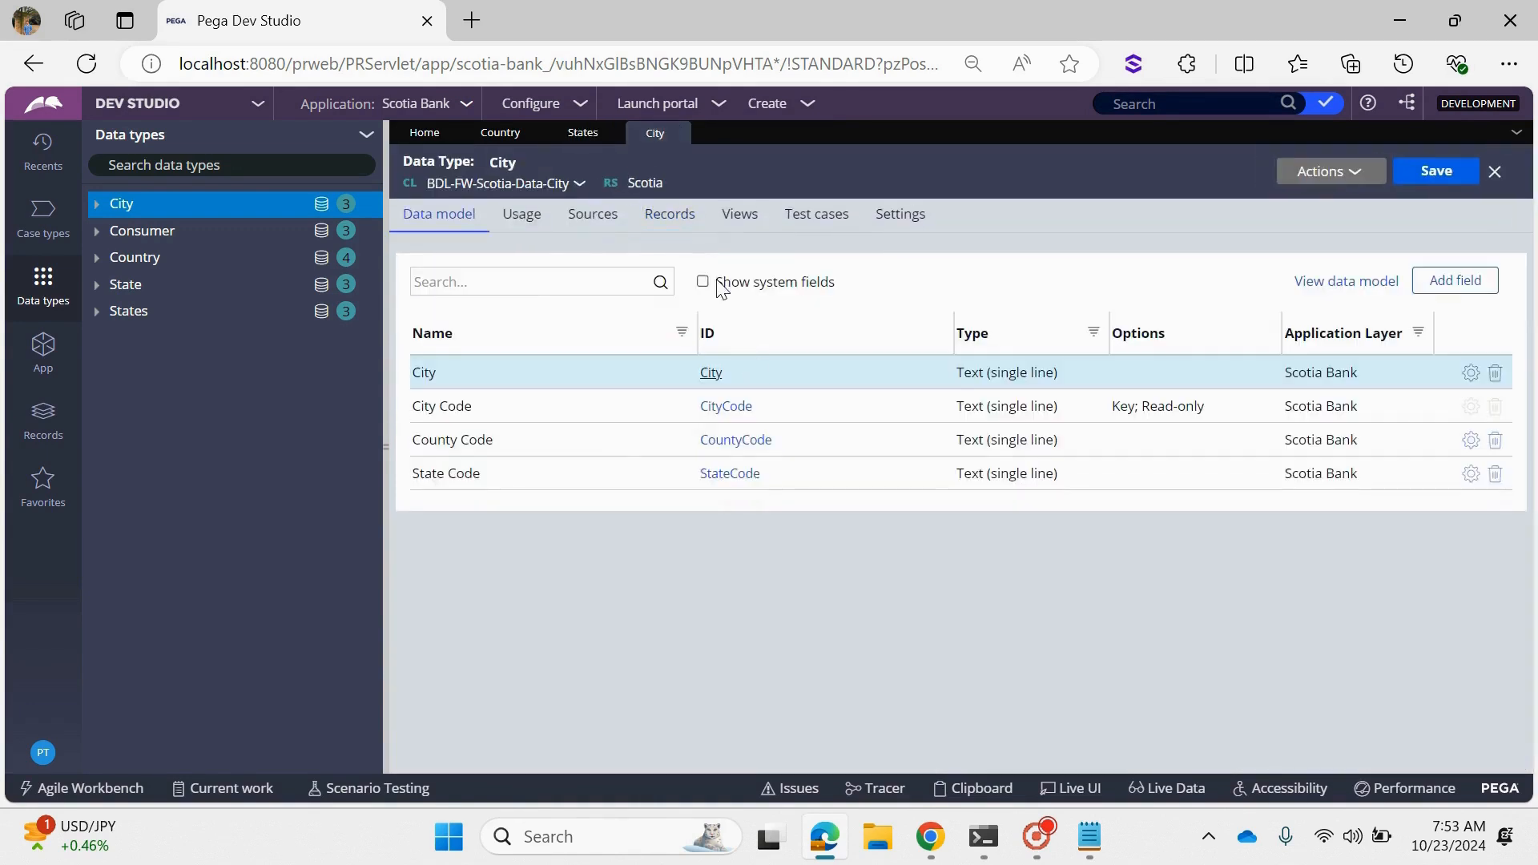
click(674, 215)
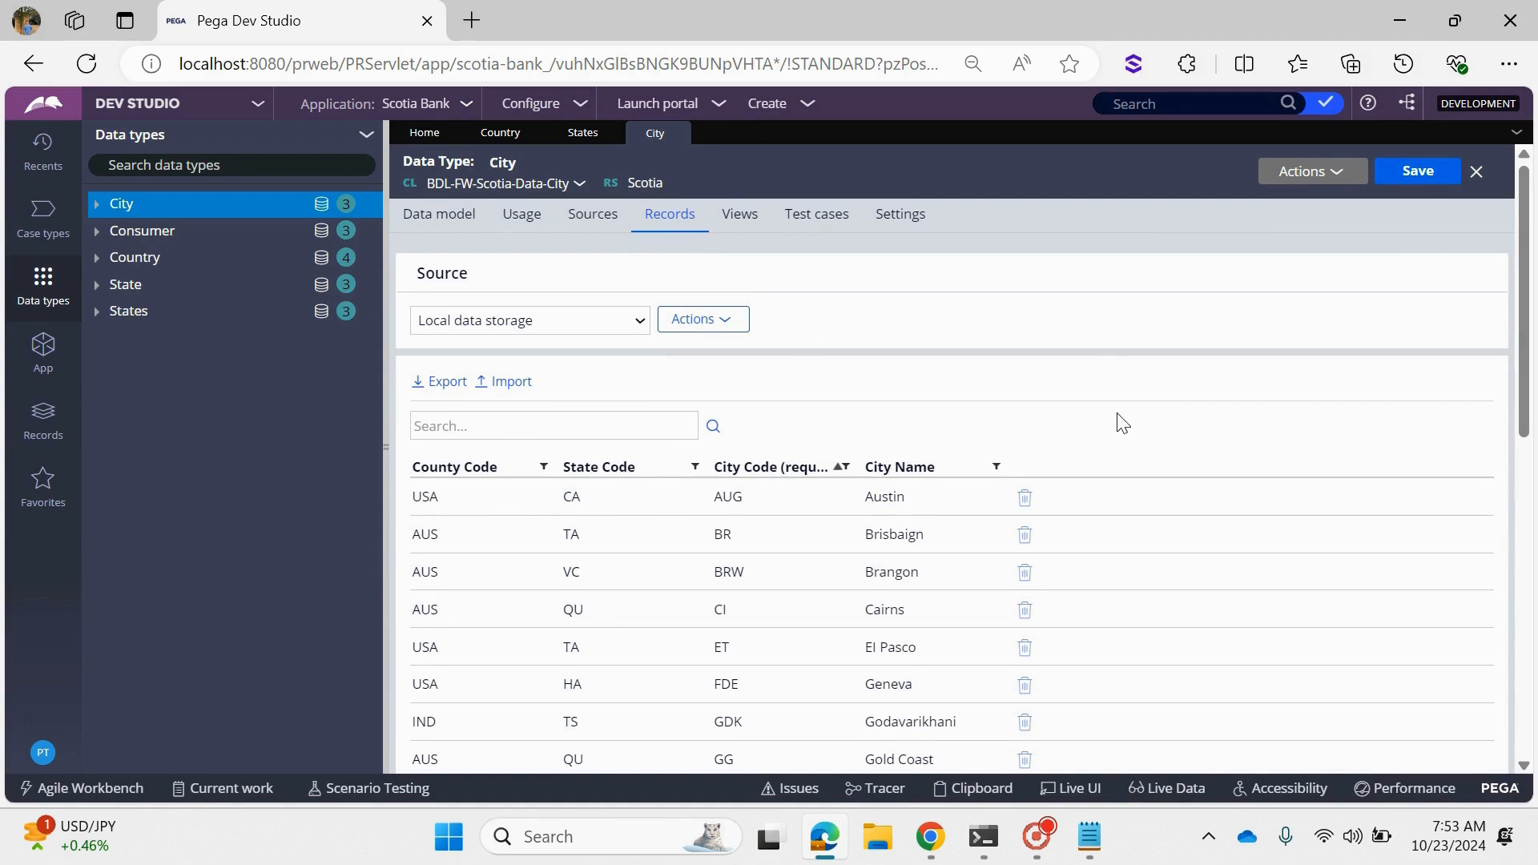
- Switch back to Notepad and highlight the whole "India ----> Telangana ----> Hyderabad" line
click(1087, 829)
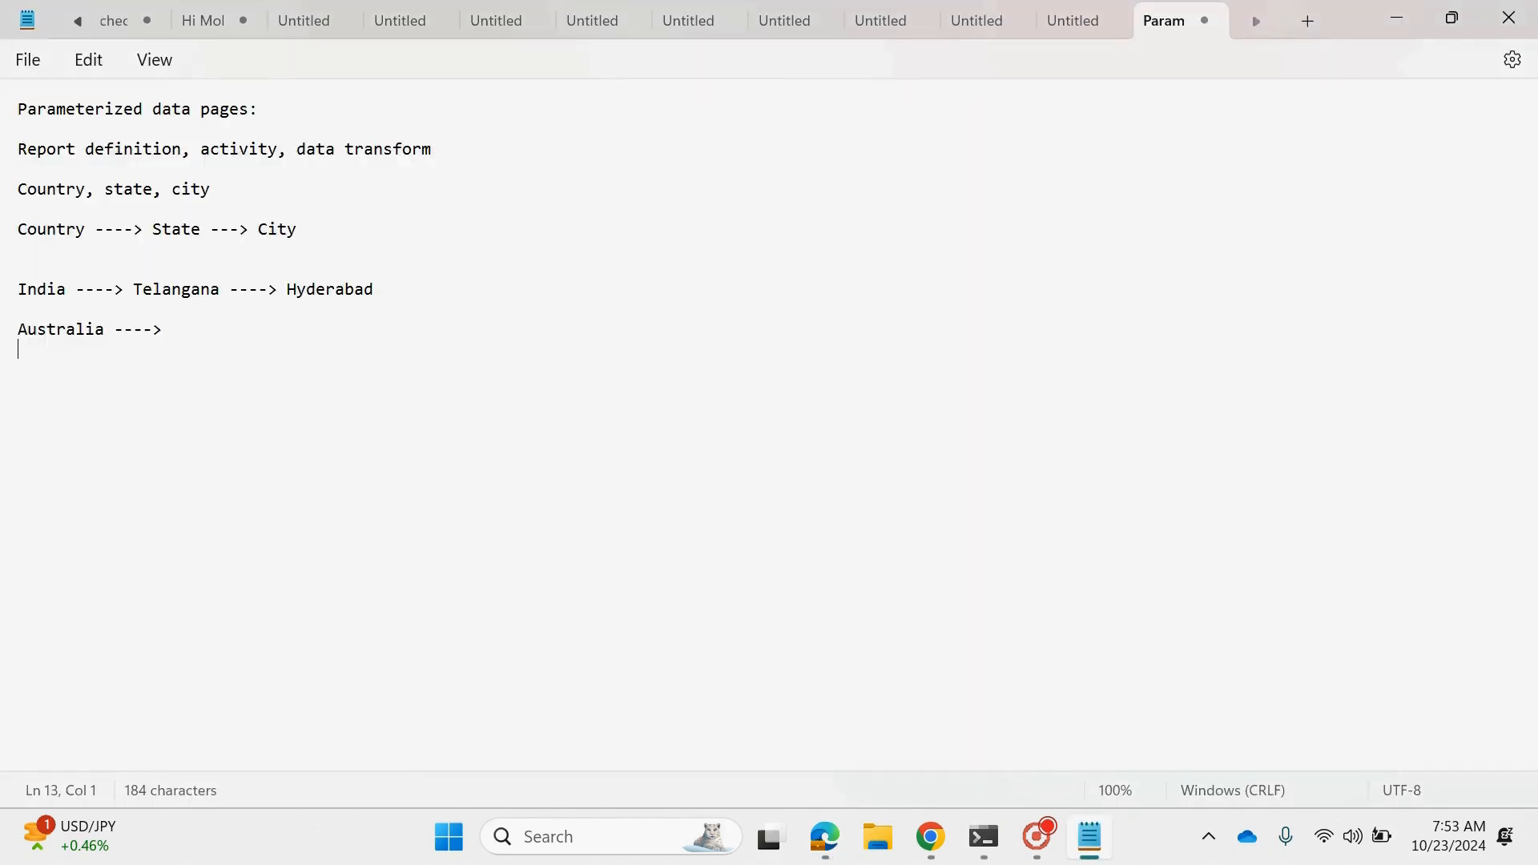
double_click(24, 290)
double_click(299, 293)
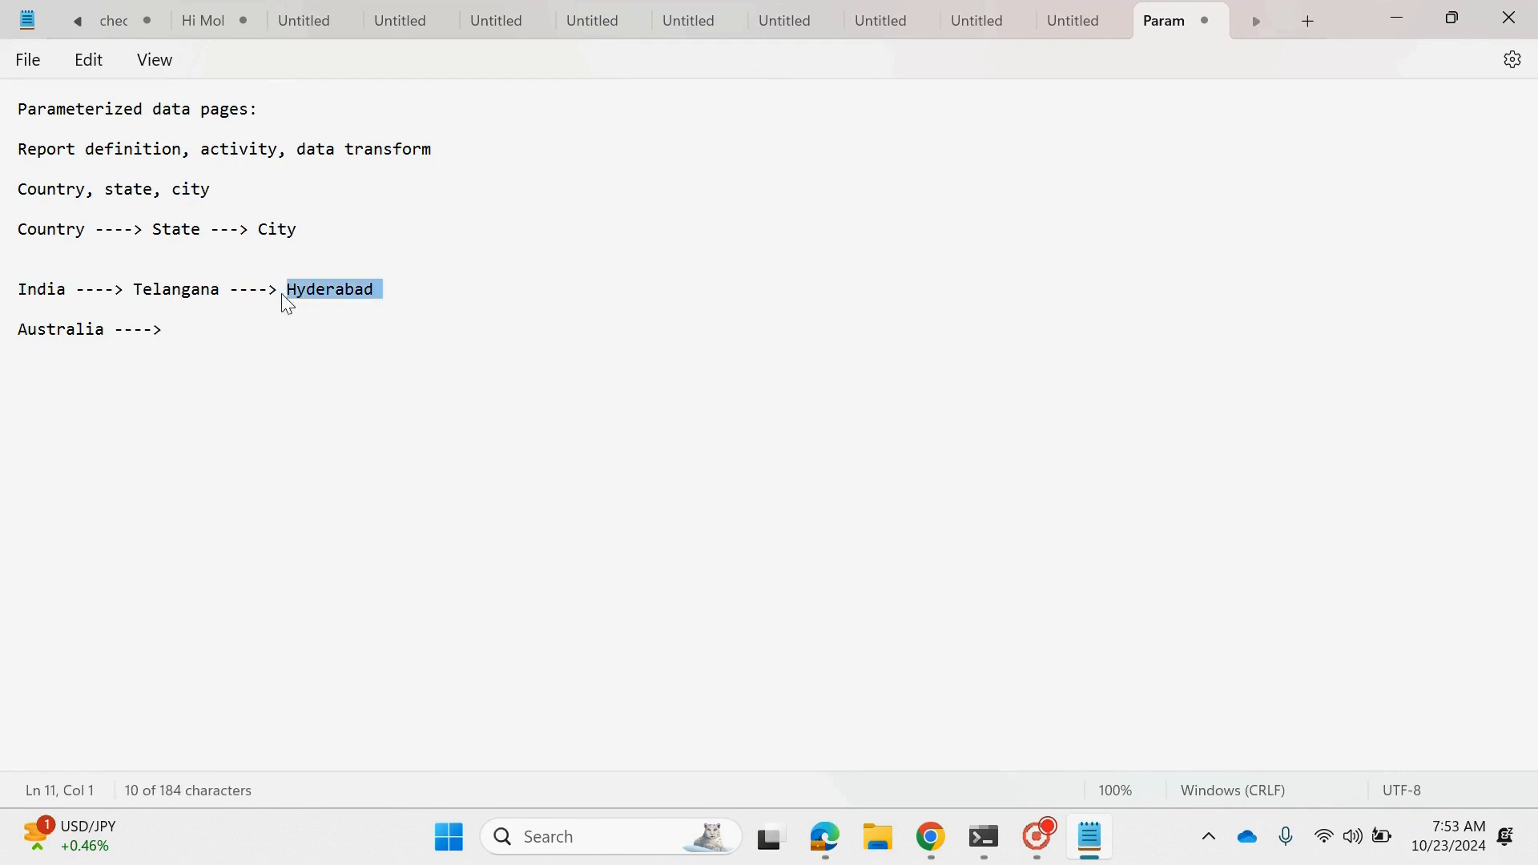
click(89, 290)
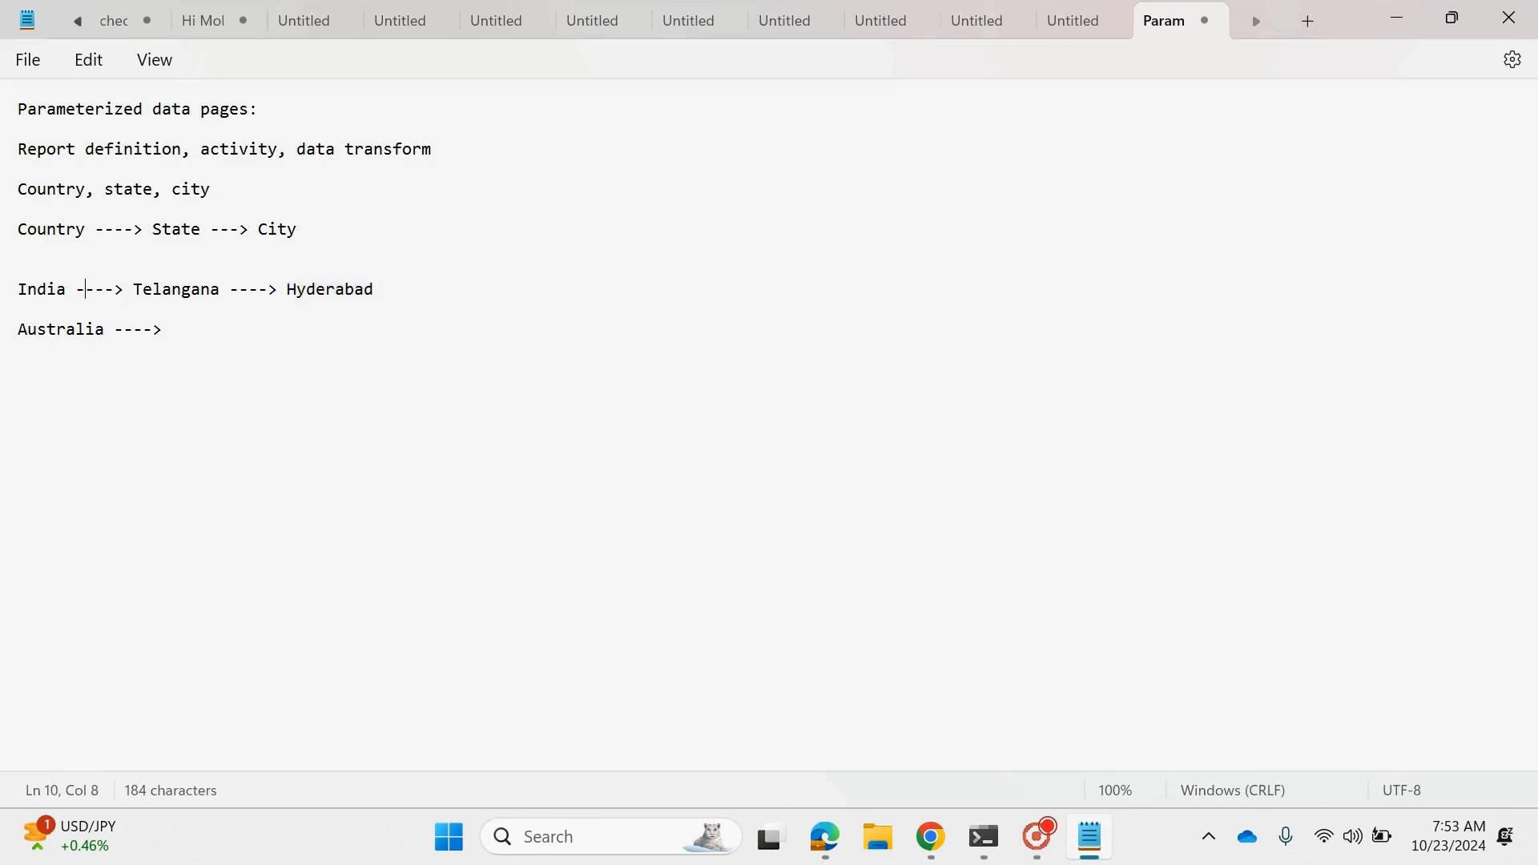
click(105, 329)
drag(384, 295, 291, 300)
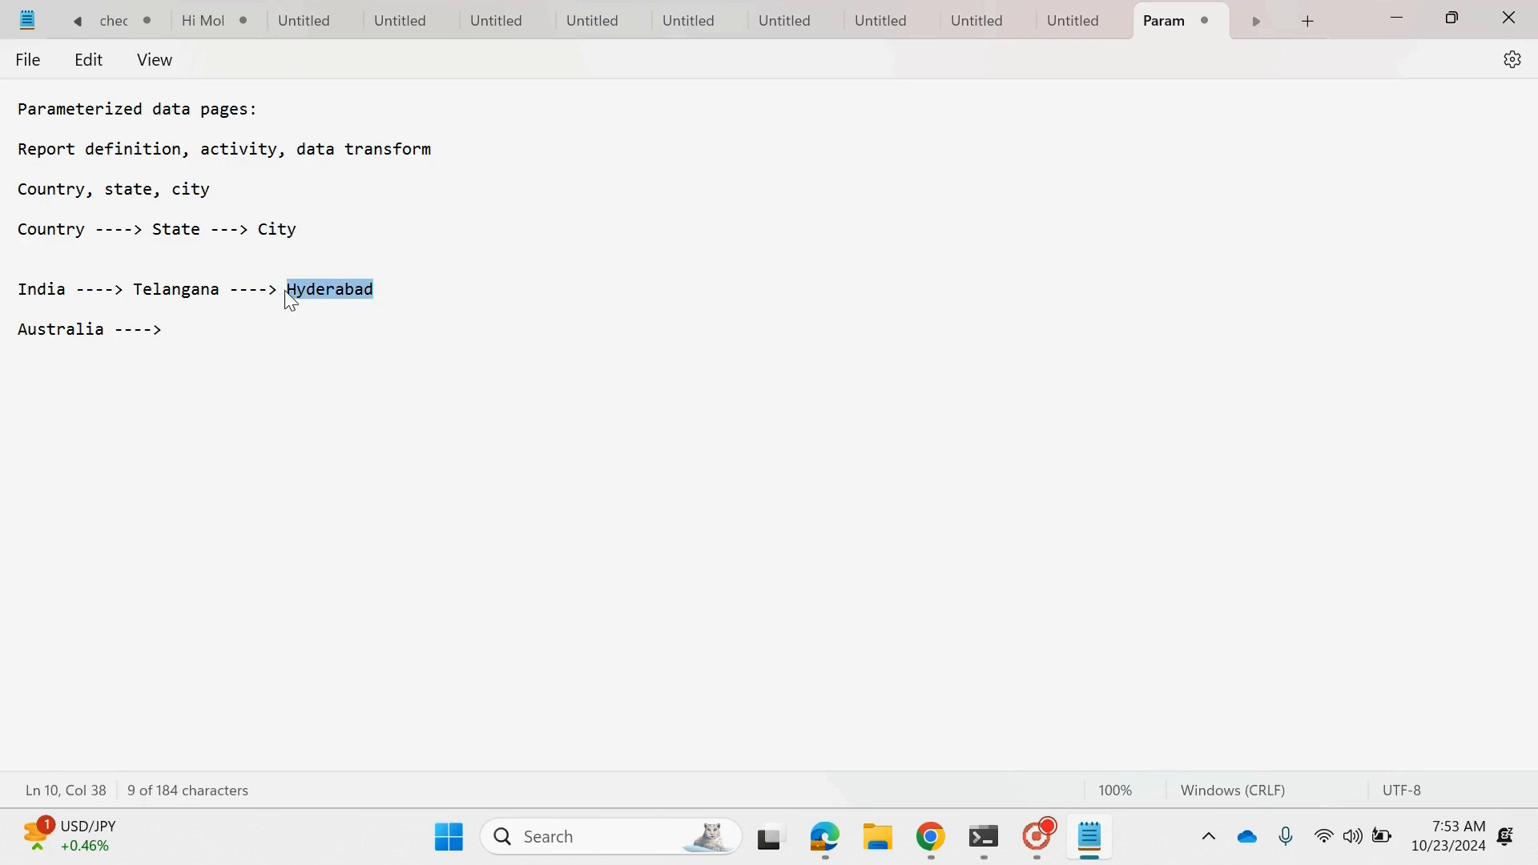
drag(413, 296, 11, 305)
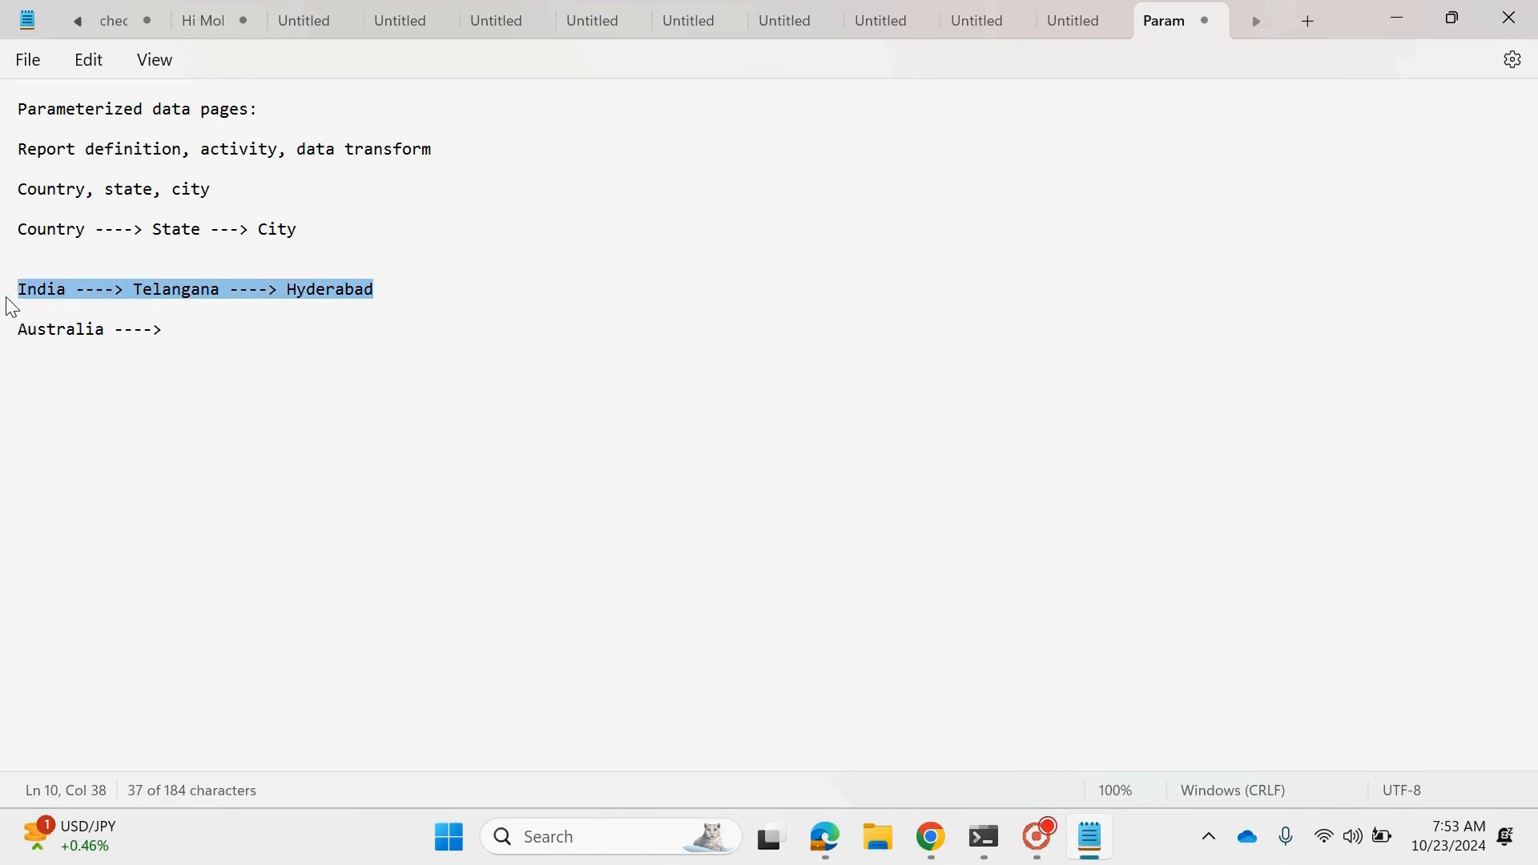
- Switch back to Pega Dev Studio and look through the records of the Country, States and City data types again
click(1373, 22)
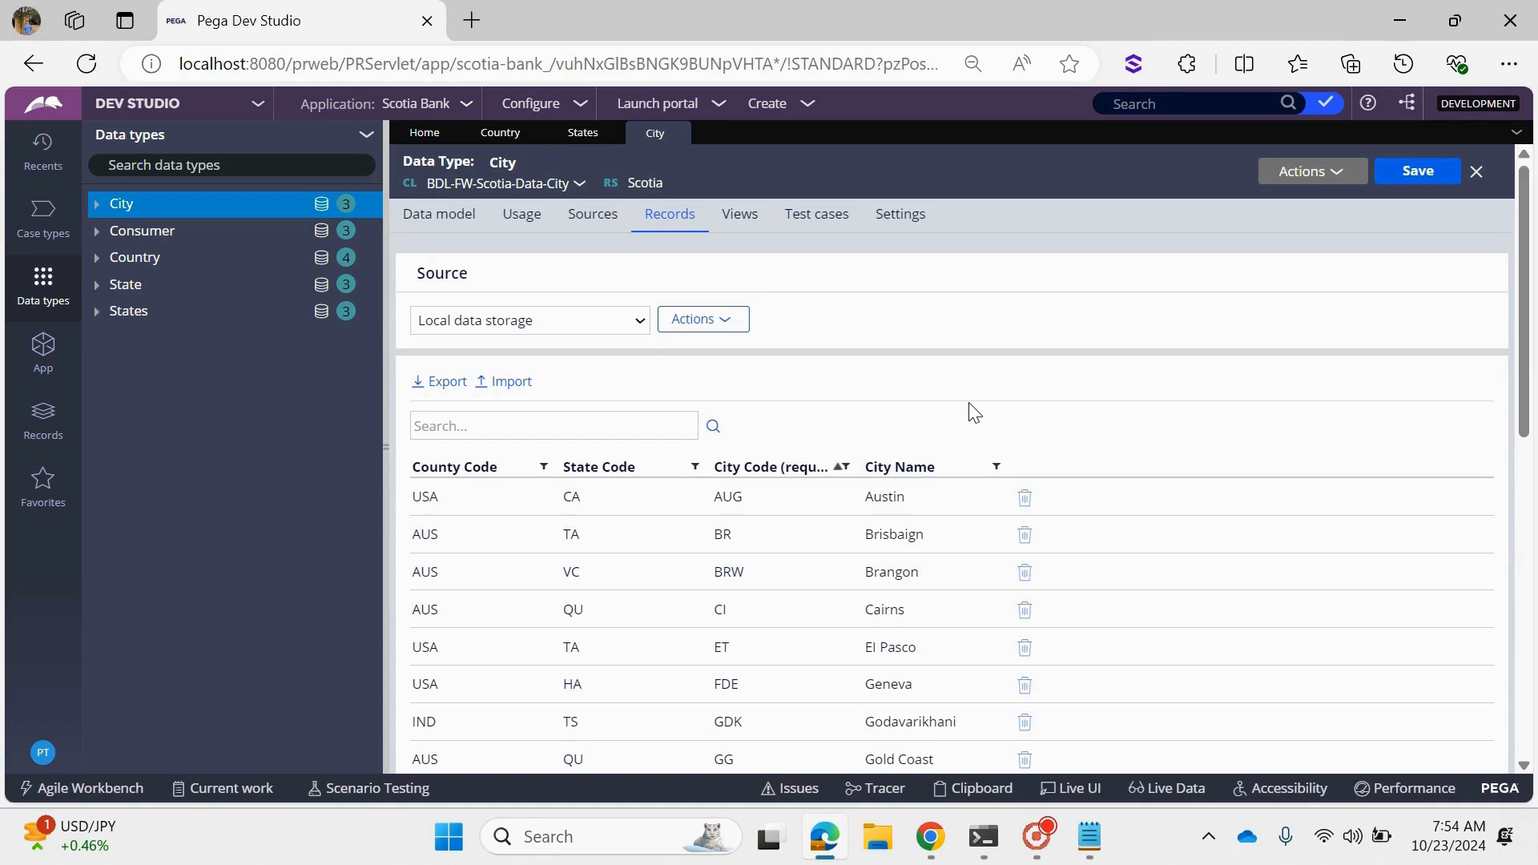
click(501, 135)
click(573, 135)
click(644, 133)
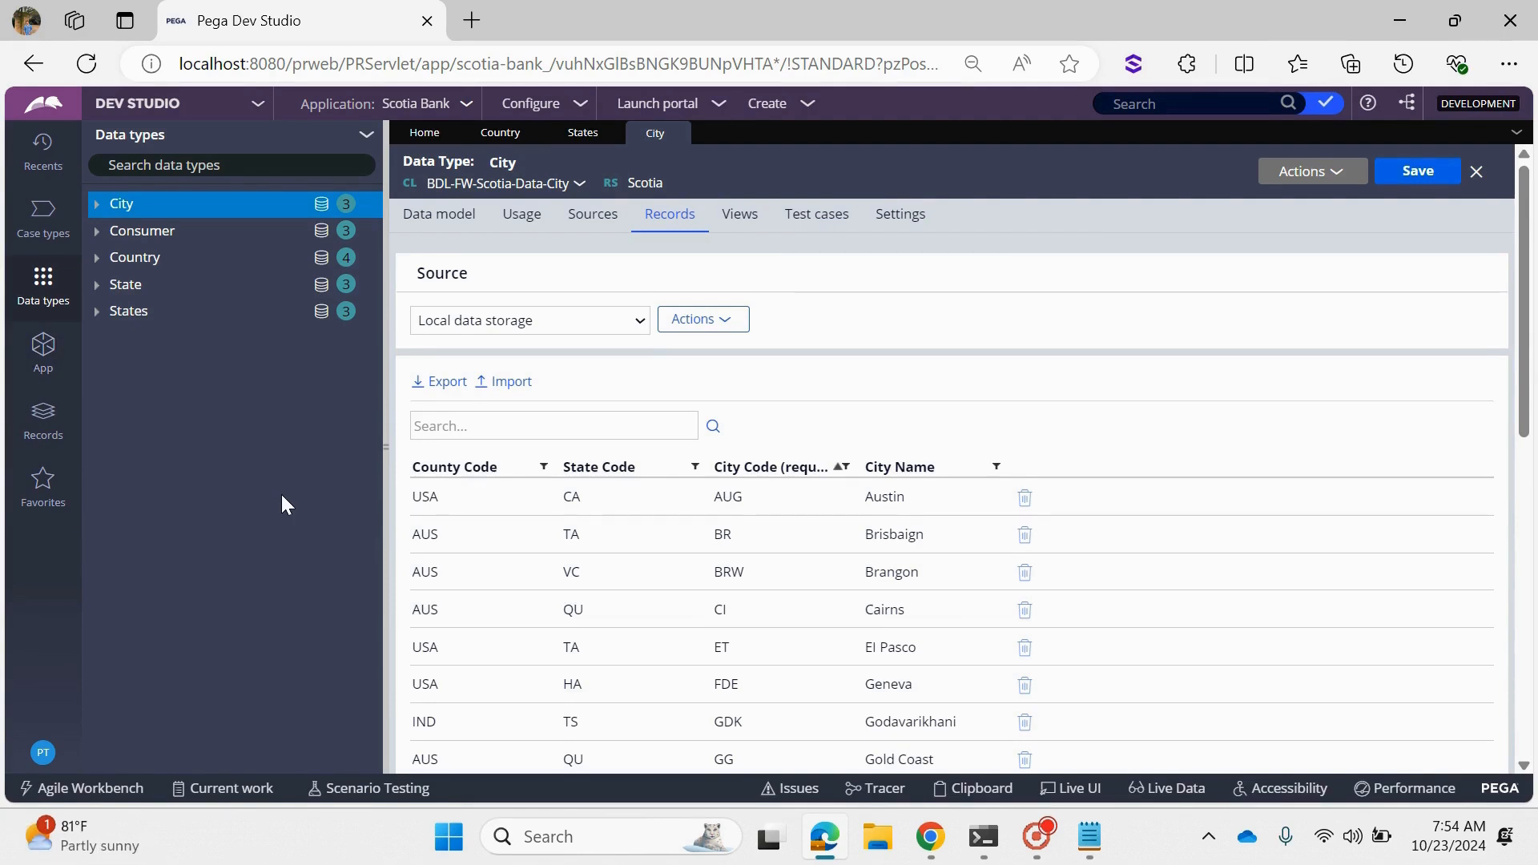
click(484, 136)
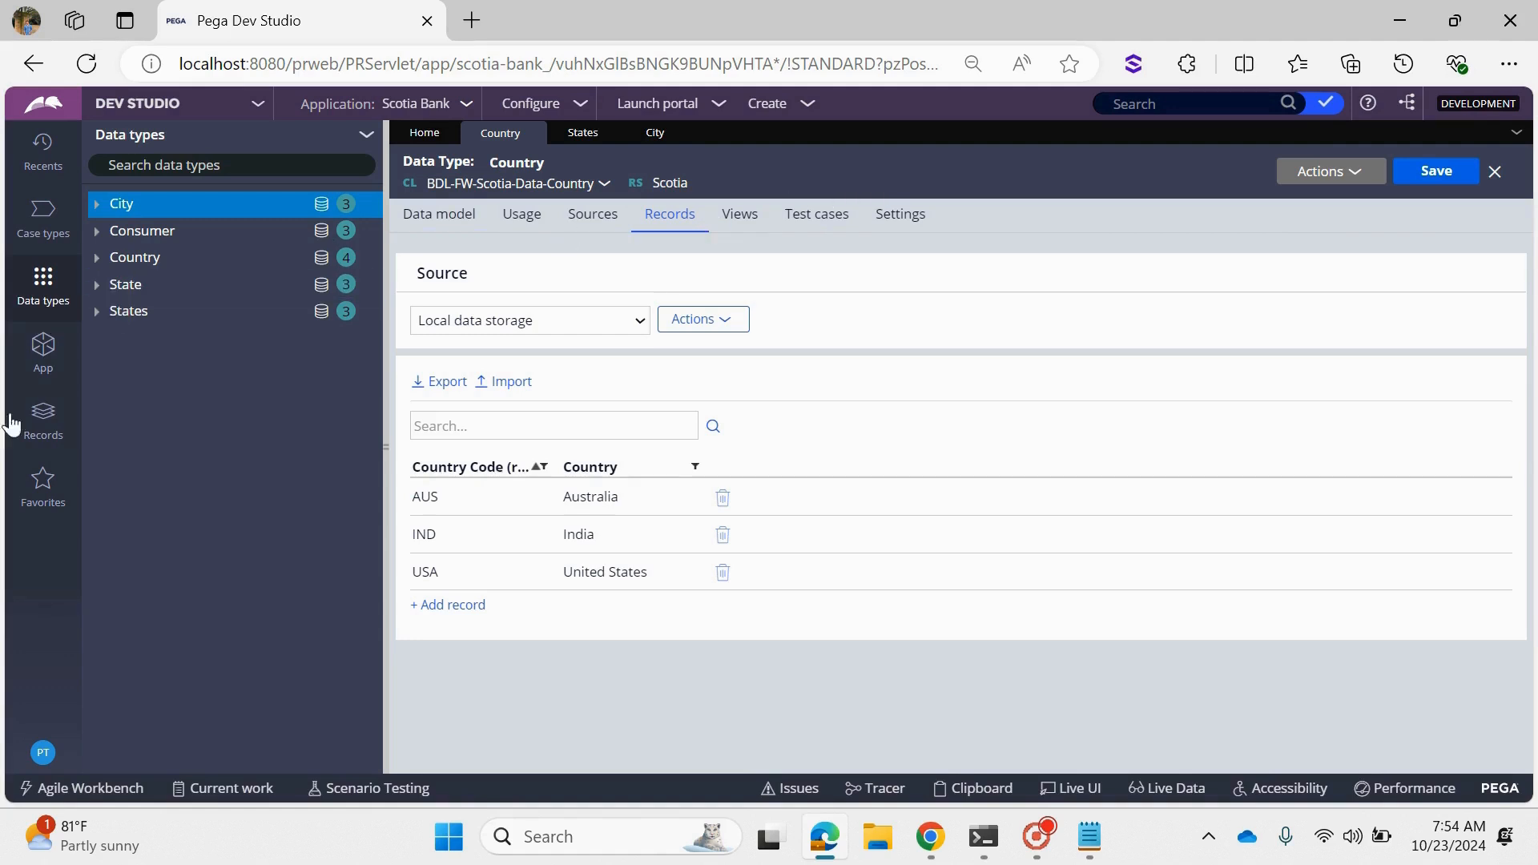
click(43, 422)
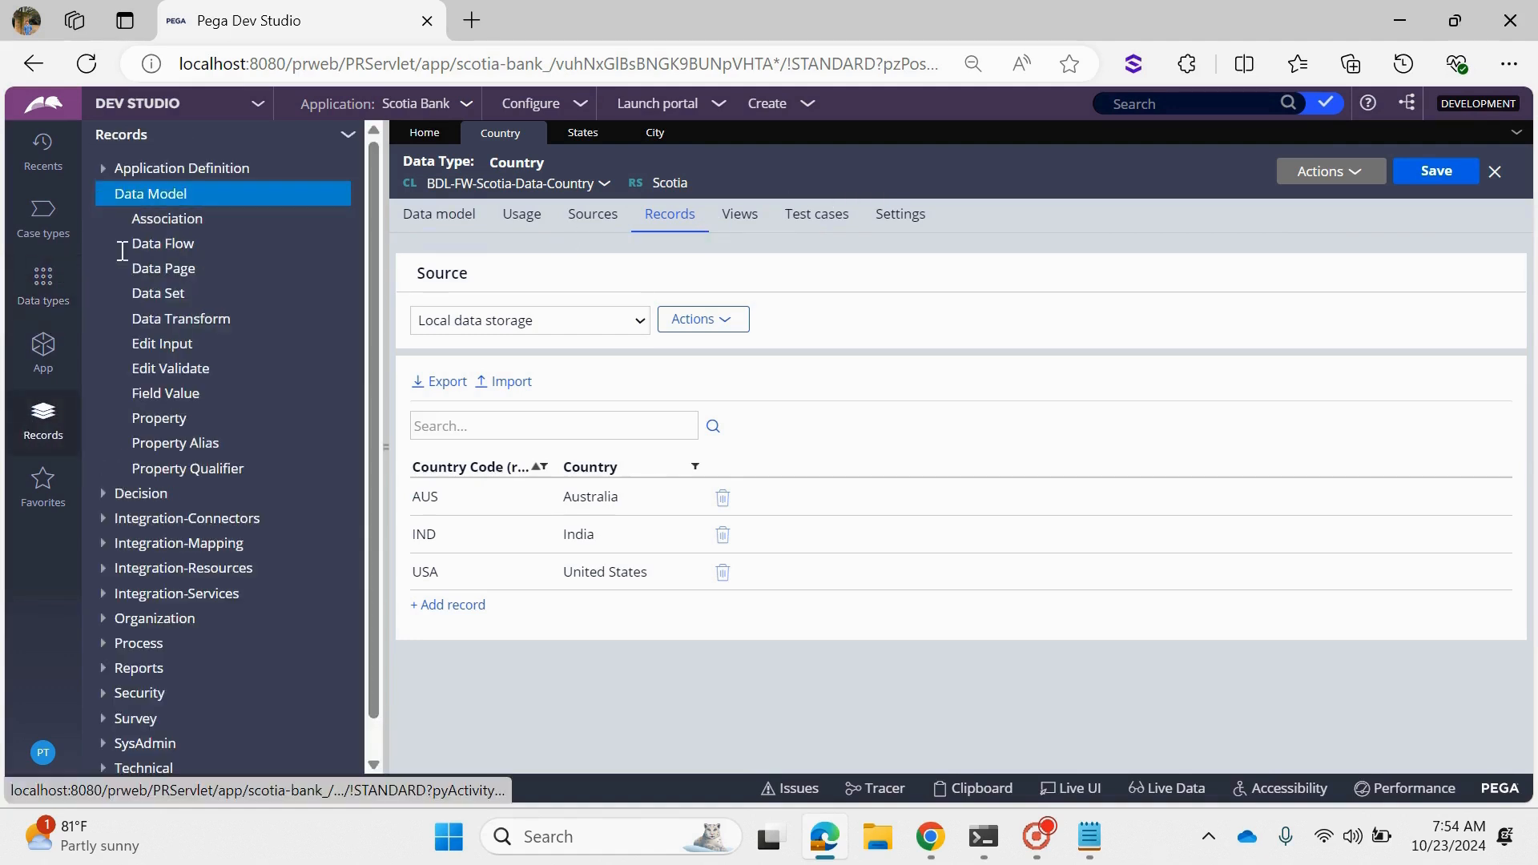
click(176, 269)
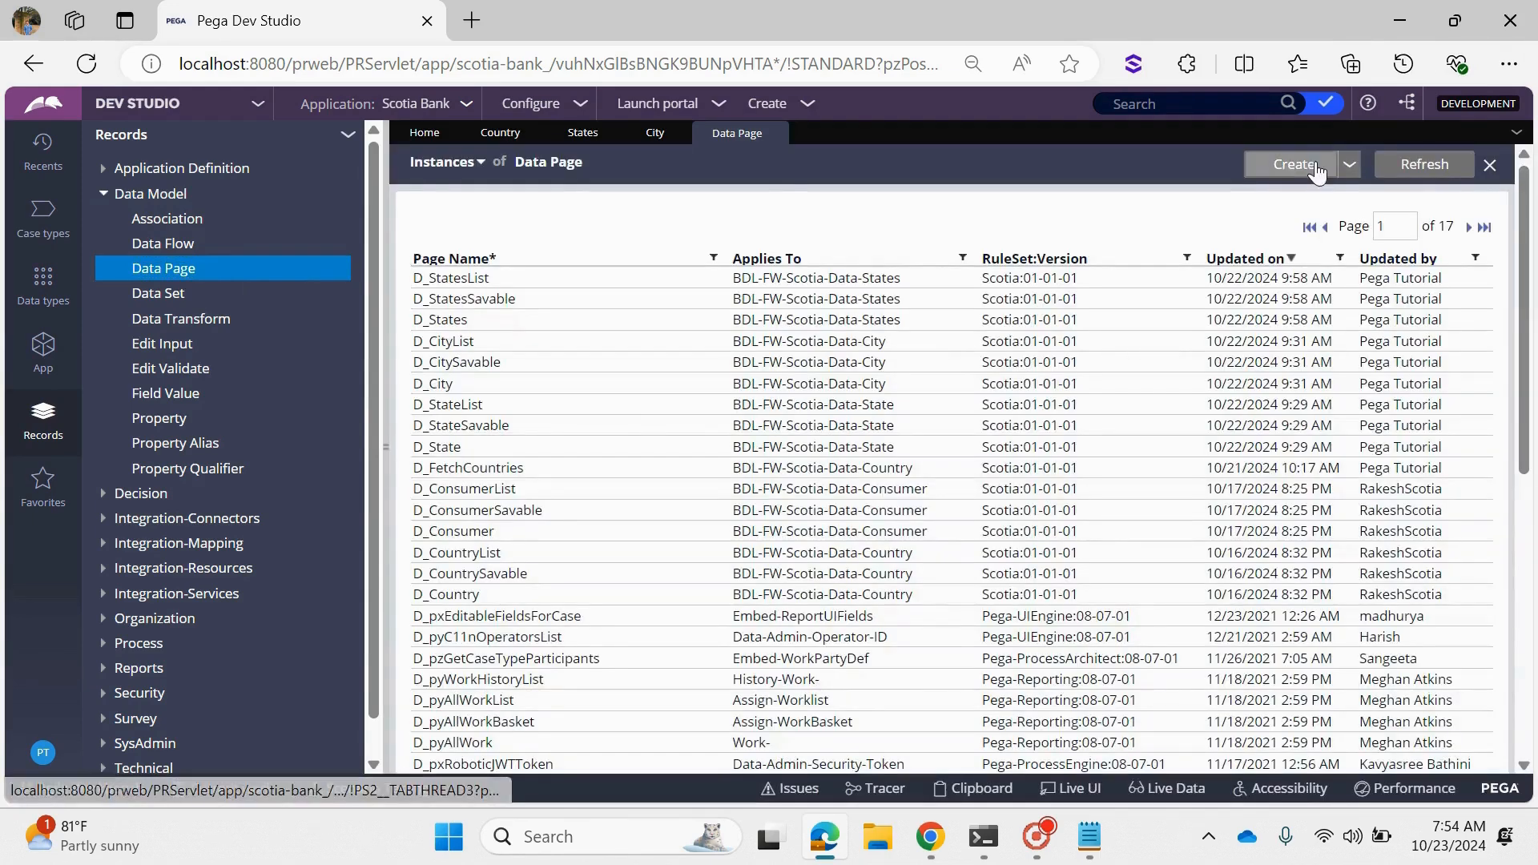
click(1293, 163)
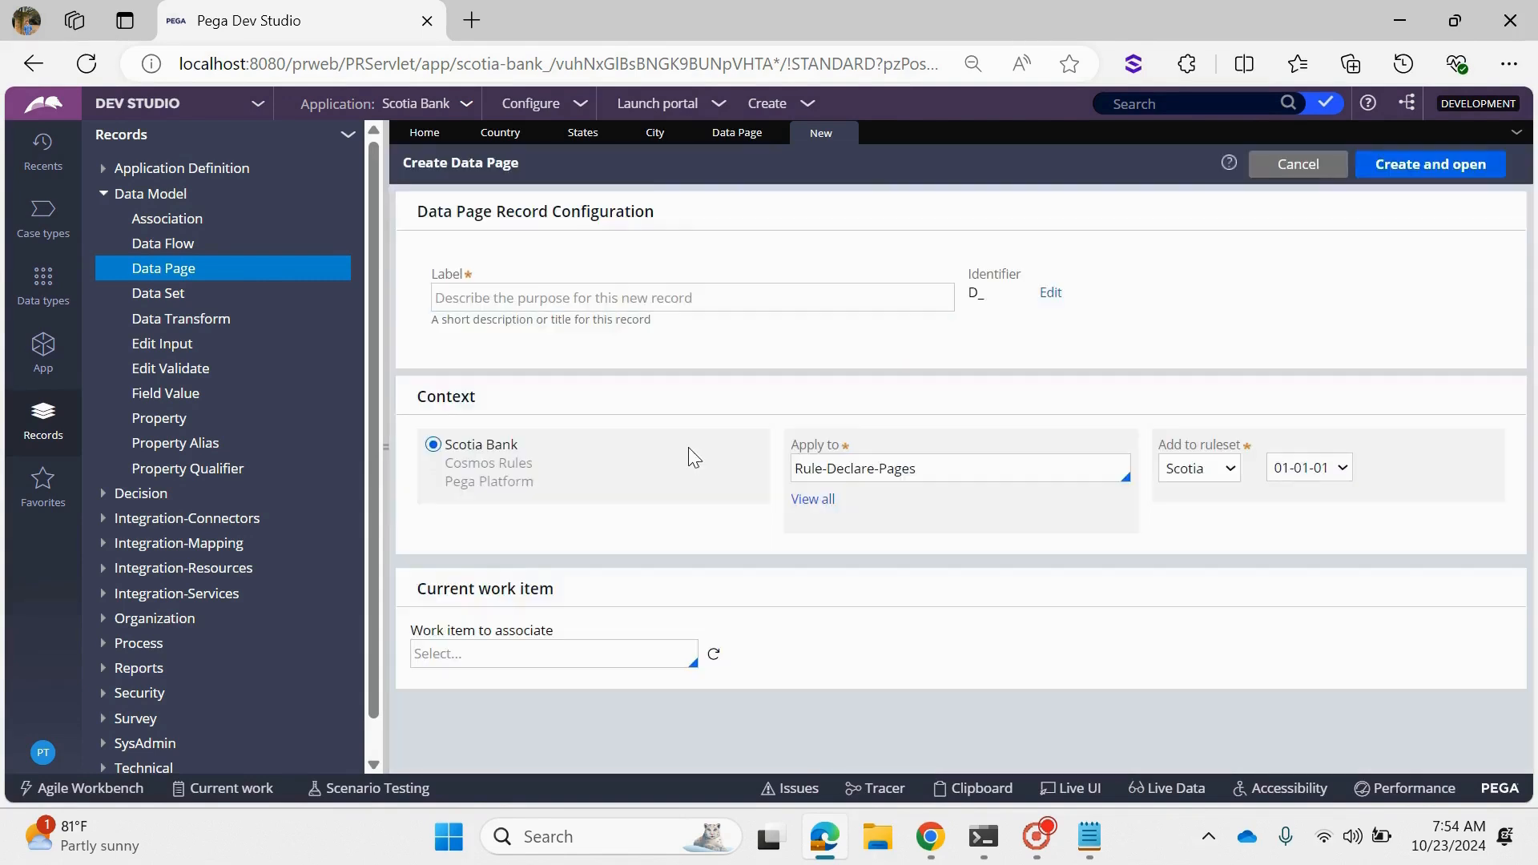
mouse_move(781, 477)
mouse_down()
mouse_move(835, 481)
mouse_move(787, 475)
mouse_up()
click(1257, 158)
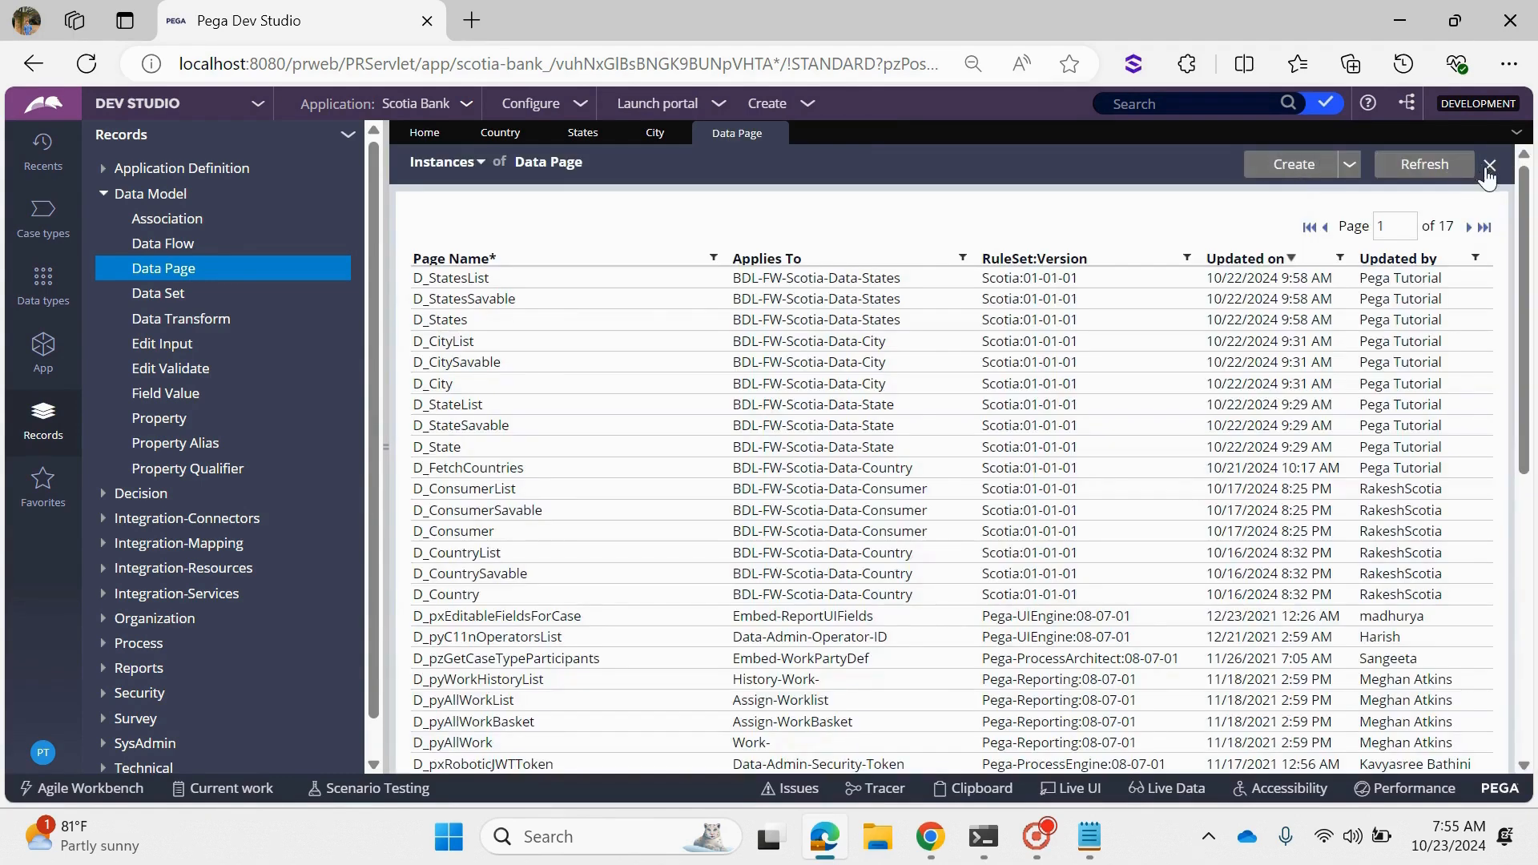
click(1489, 166)
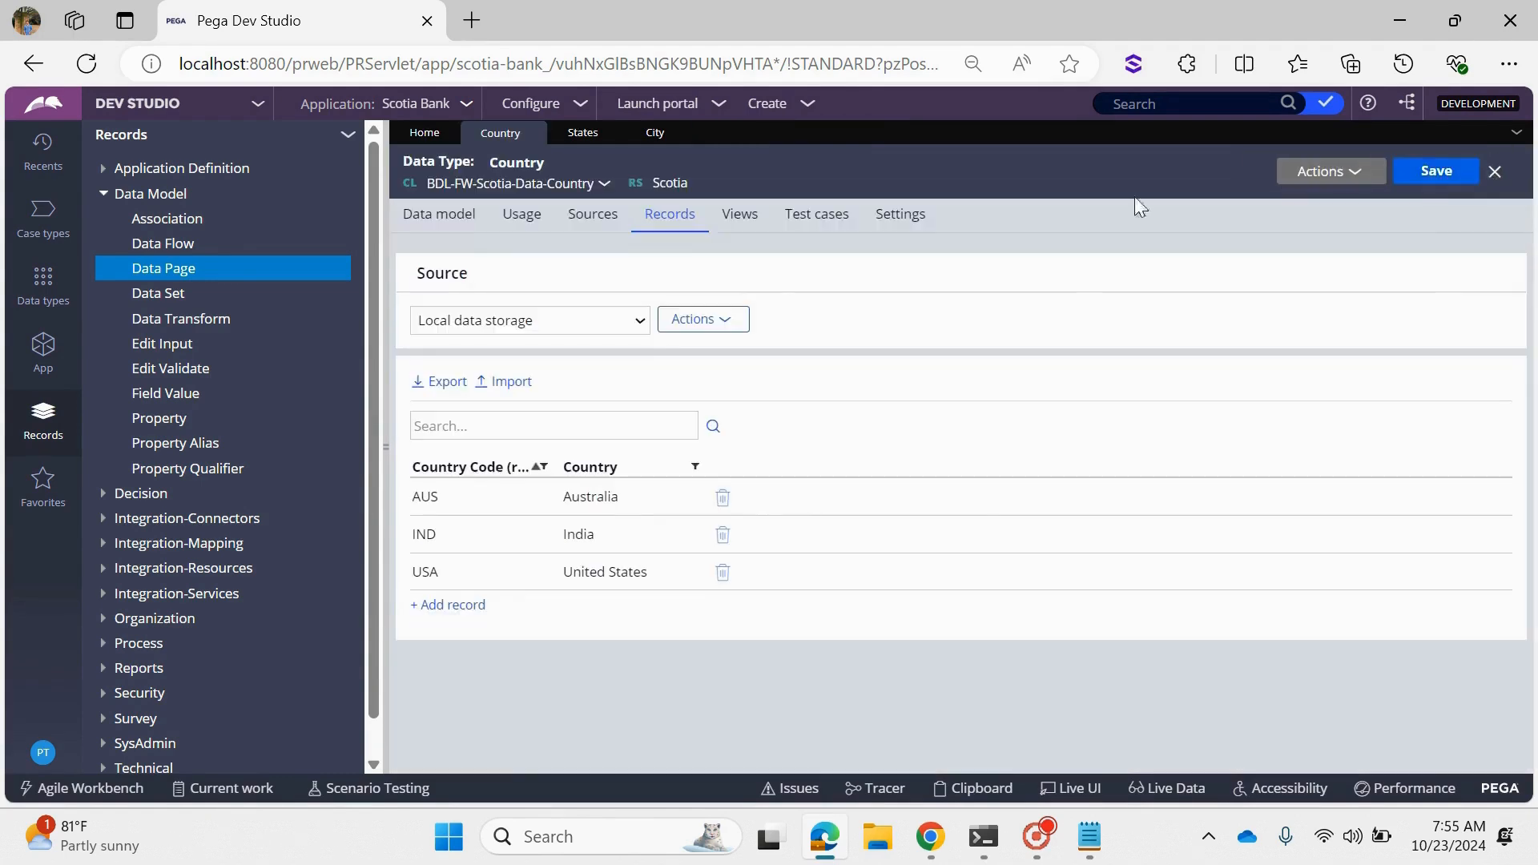
- Show the BDL-FW-Scotia-Data-Country class in the App Explorer and open its D_FetchCountries data page
click(606, 185)
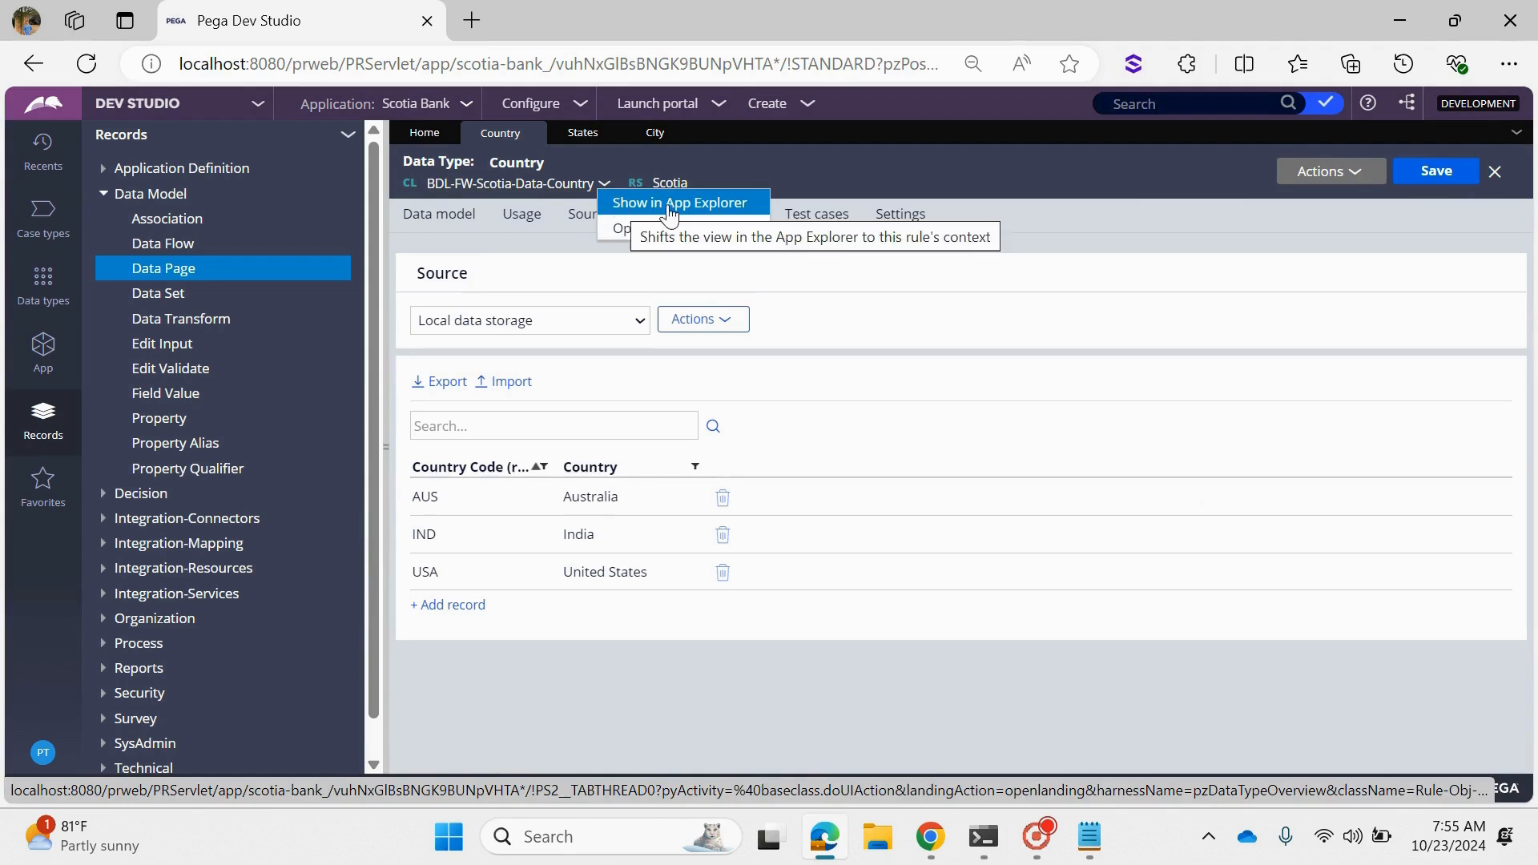
click(735, 210)
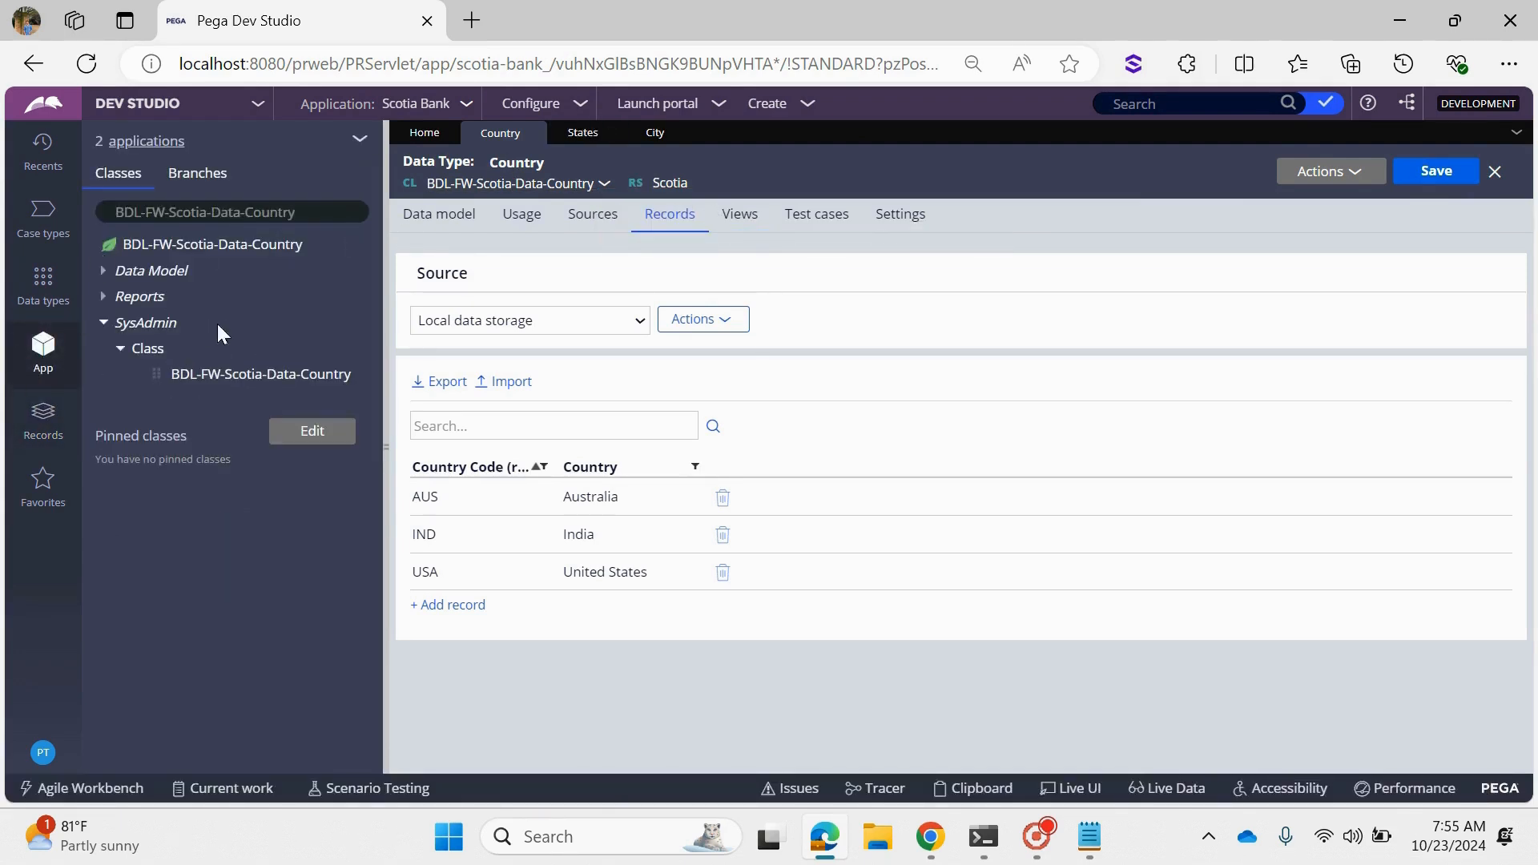
click(120, 322)
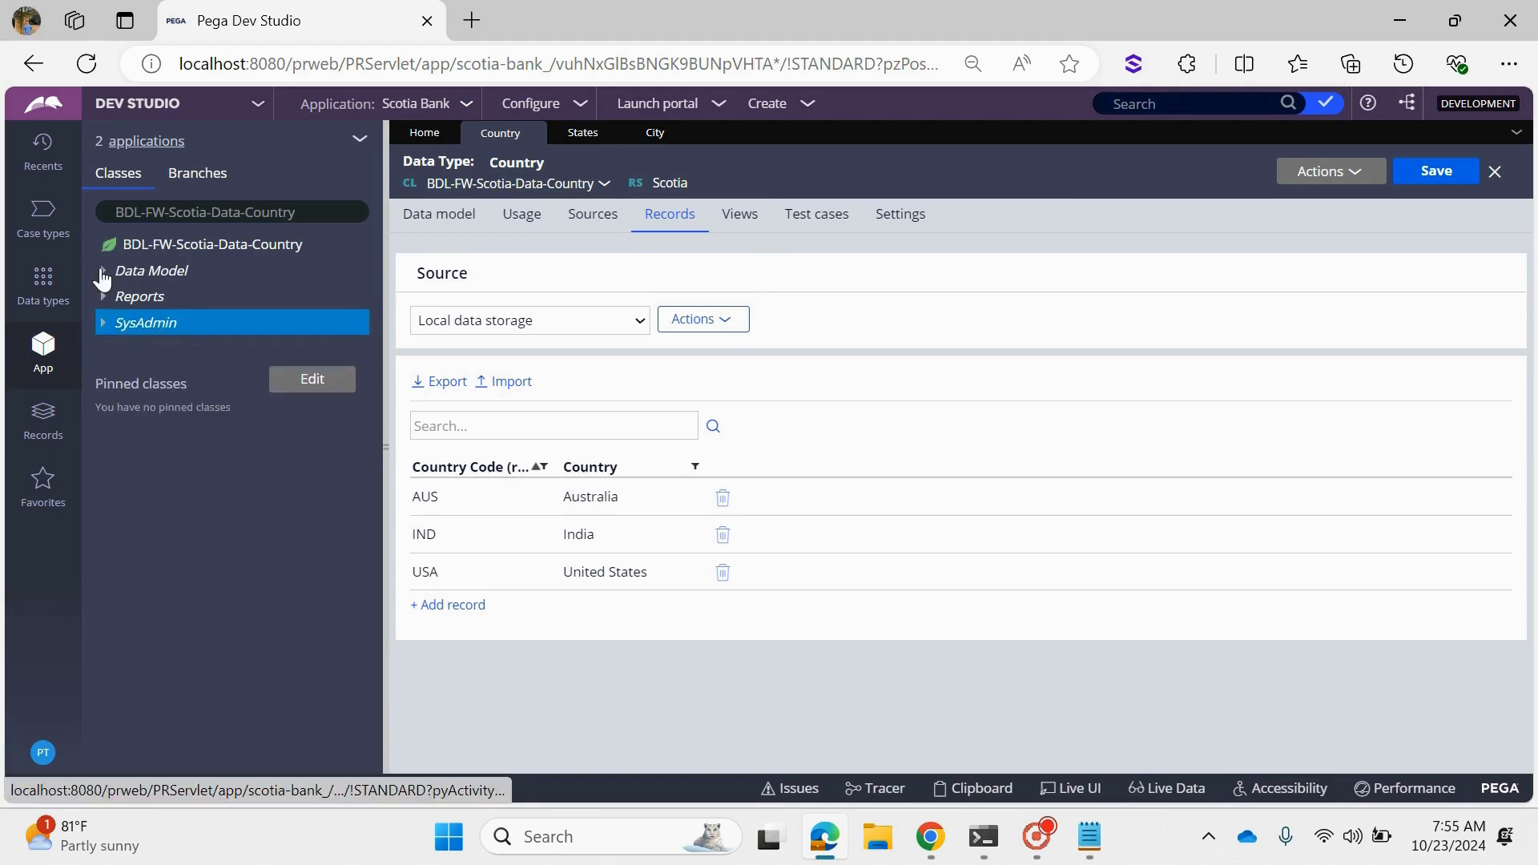
click(101, 272)
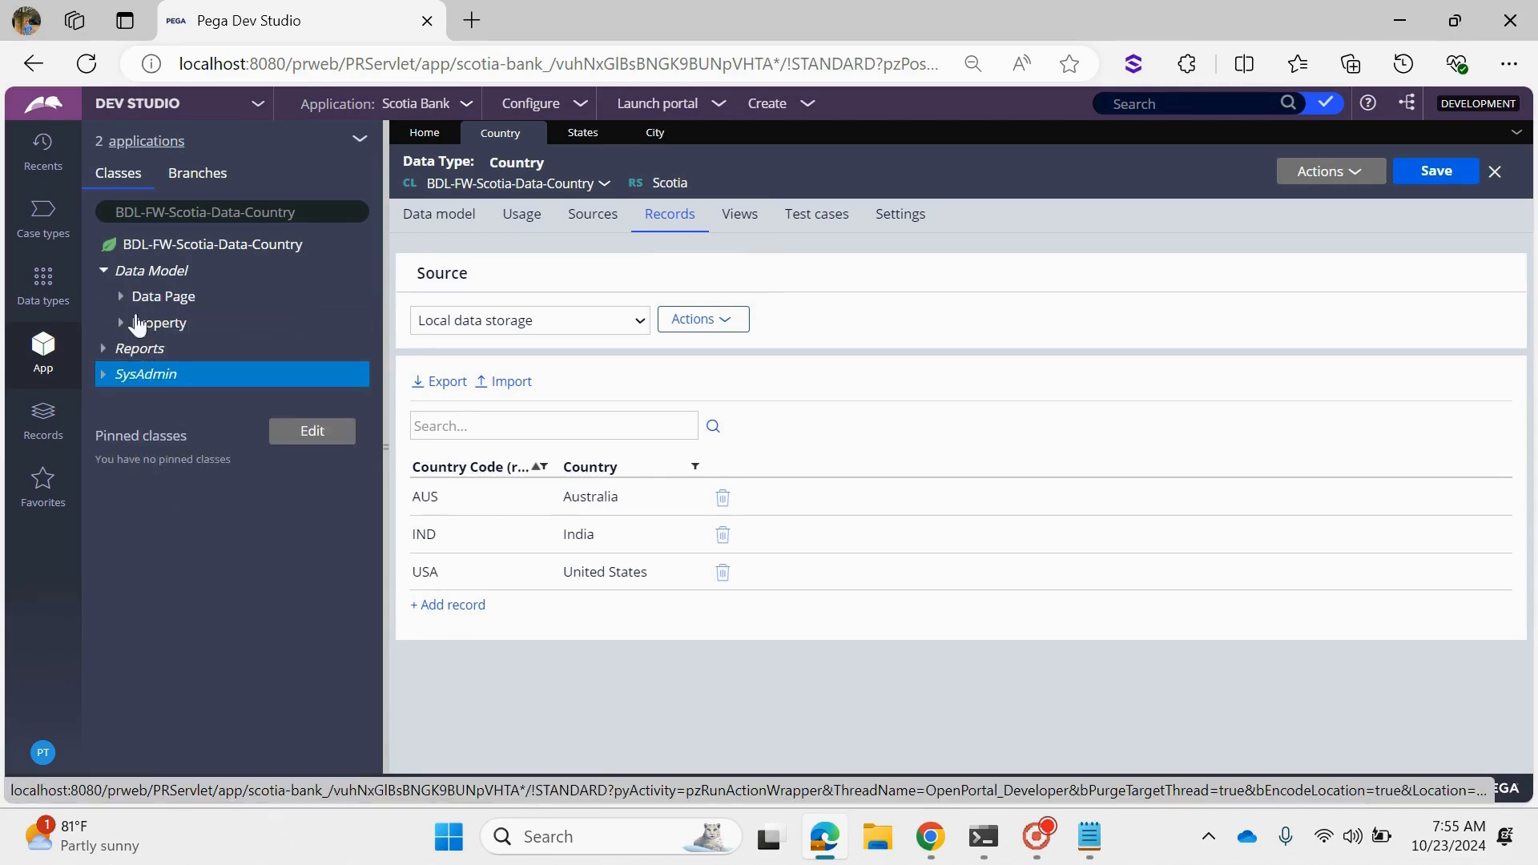
click(120, 298)
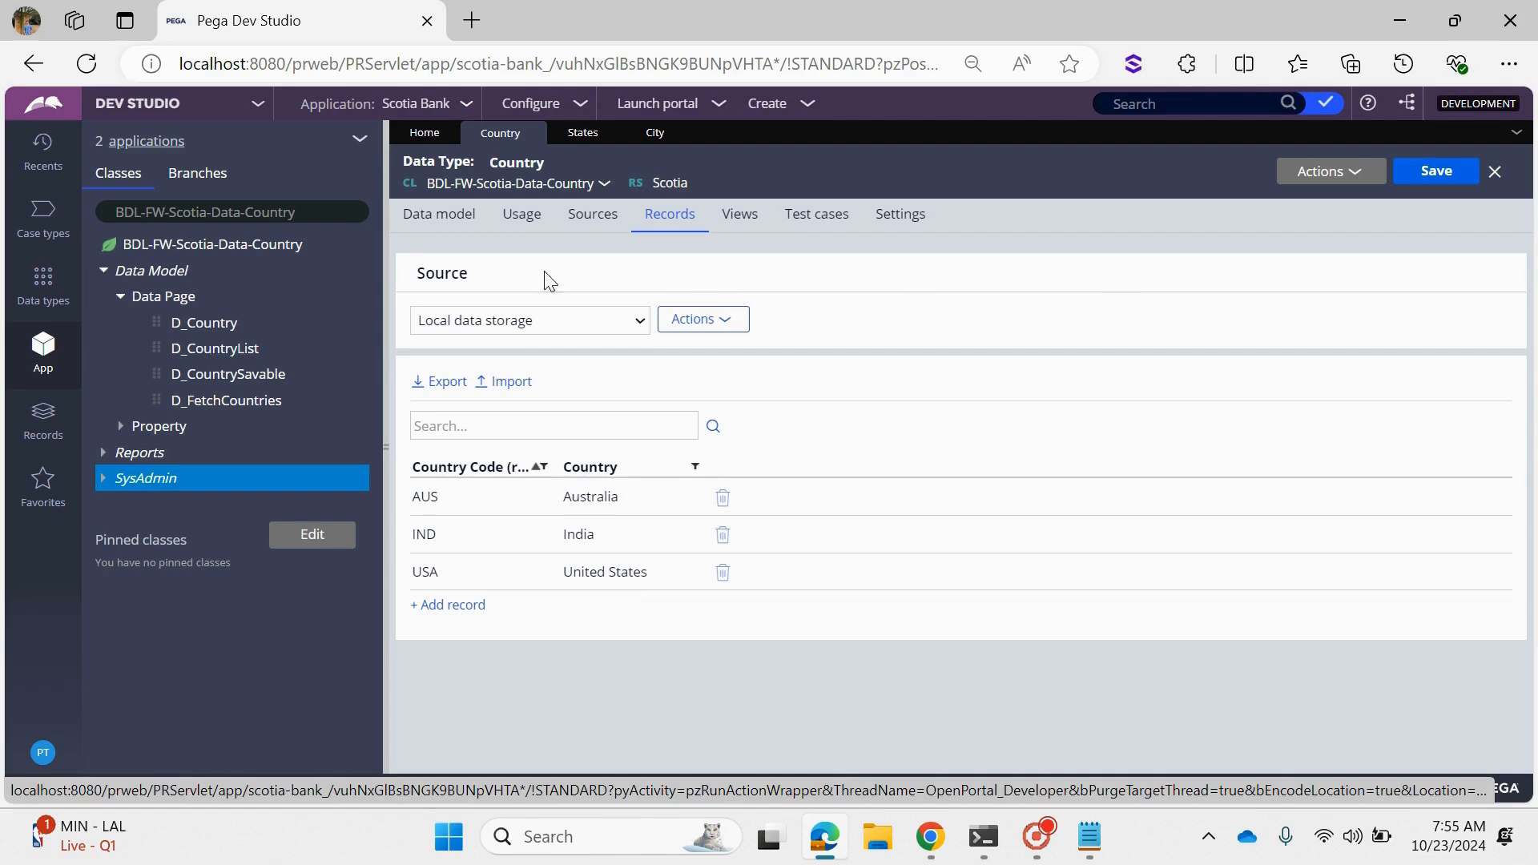
click(200, 400)
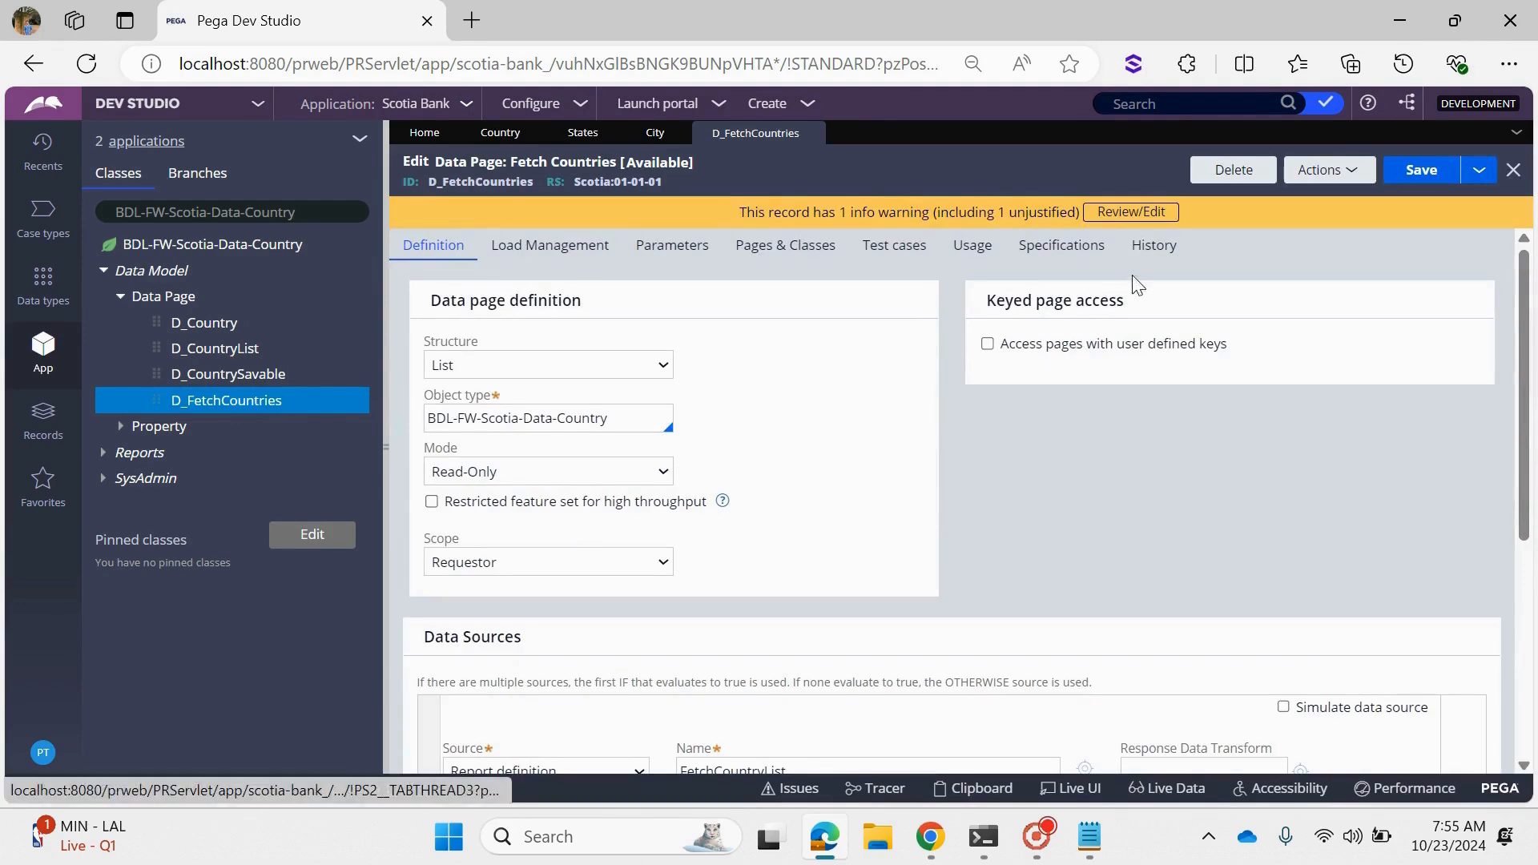
- Examine the description, usage and added and updated dates in the D_FetchCountries data page's history
click(1164, 255)
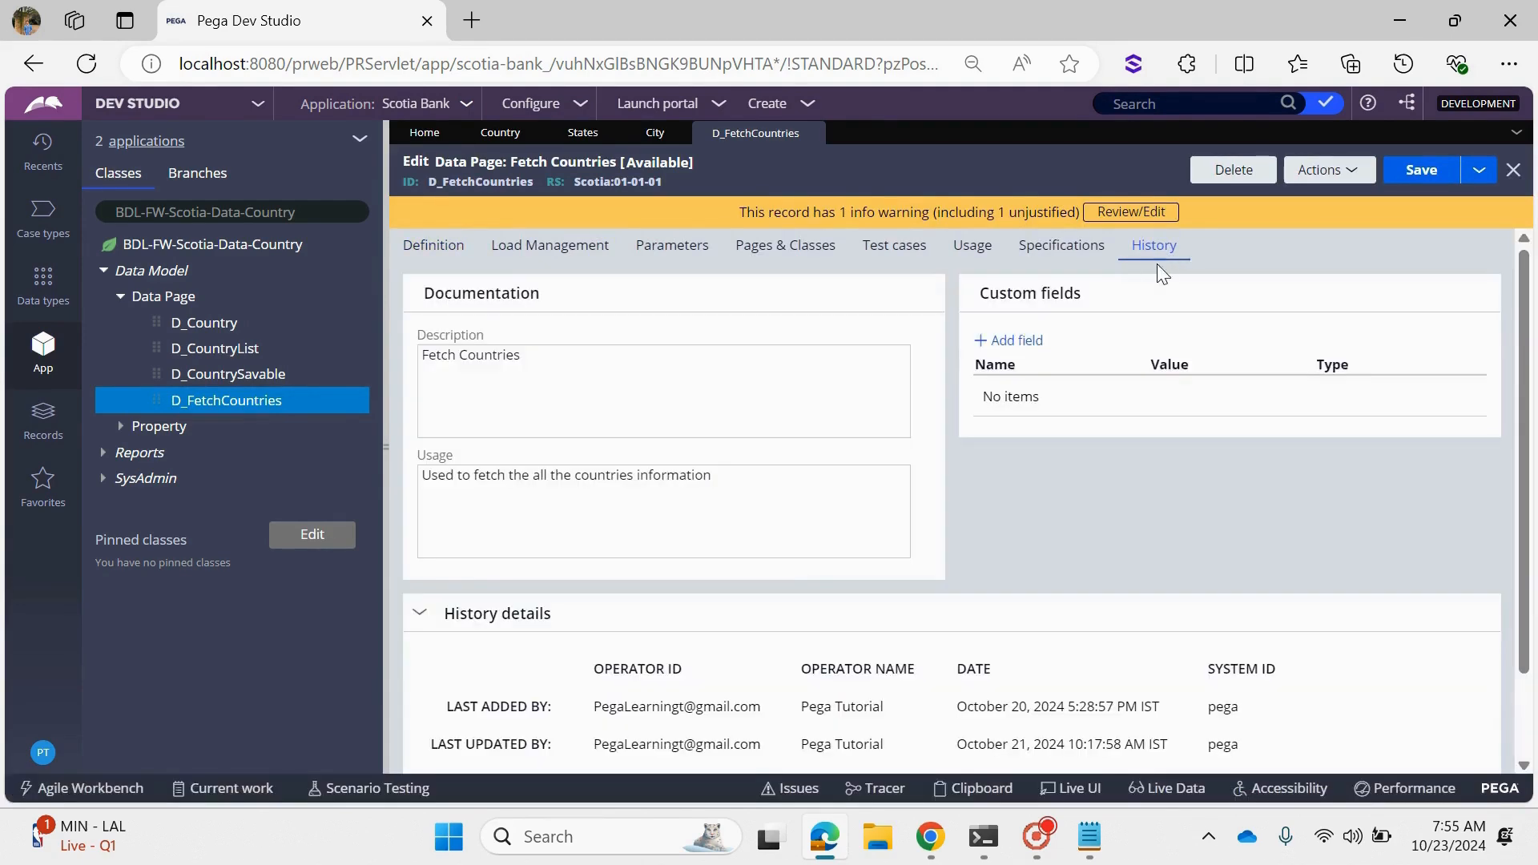
drag(539, 376, 422, 356)
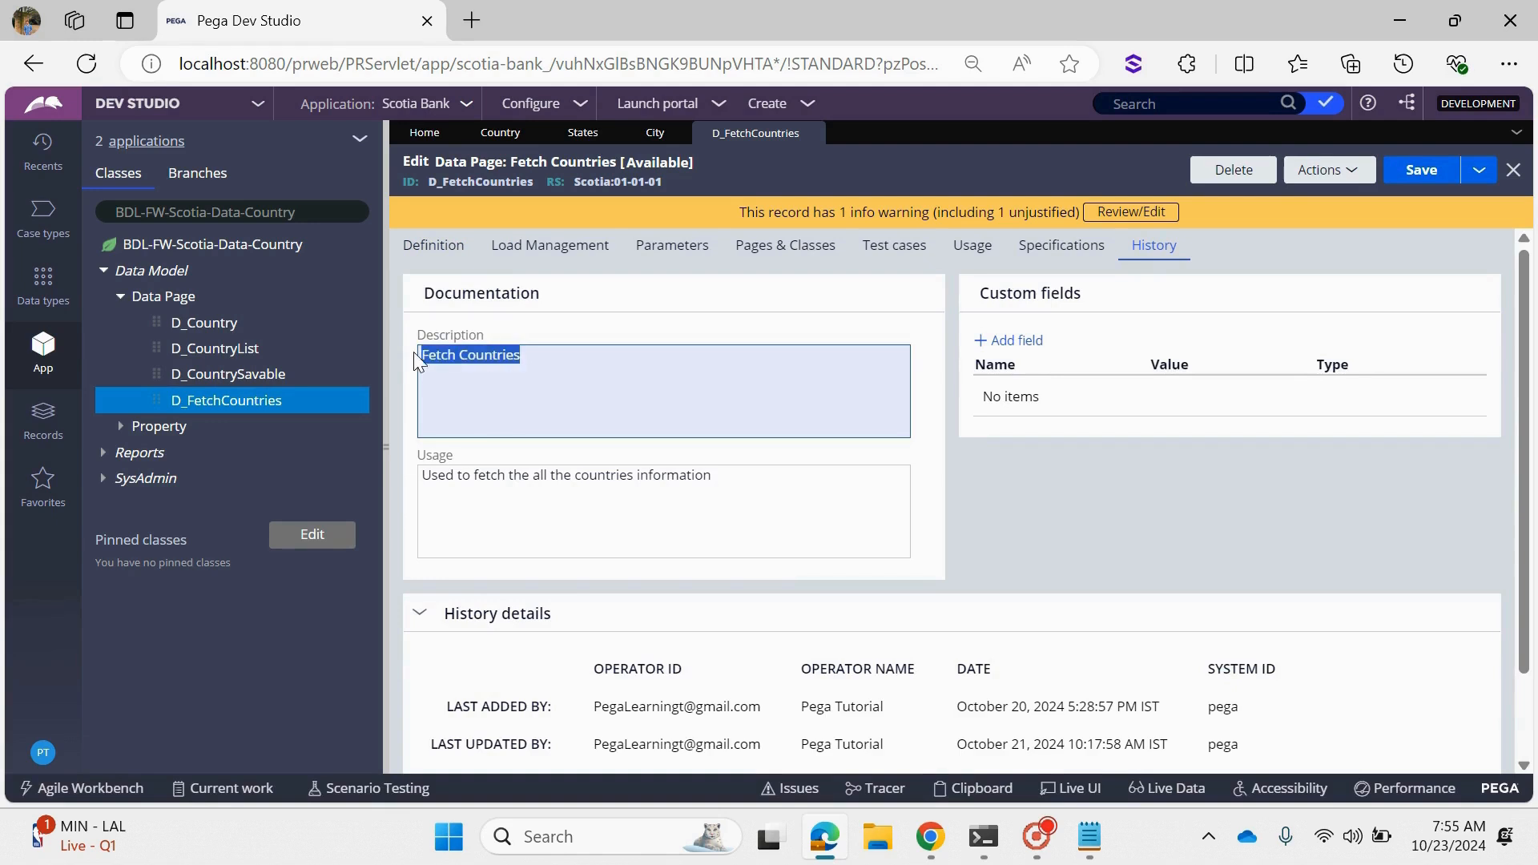
drag(711, 475, 422, 475)
click(688, 524)
scroll(748, 597, down, 2)
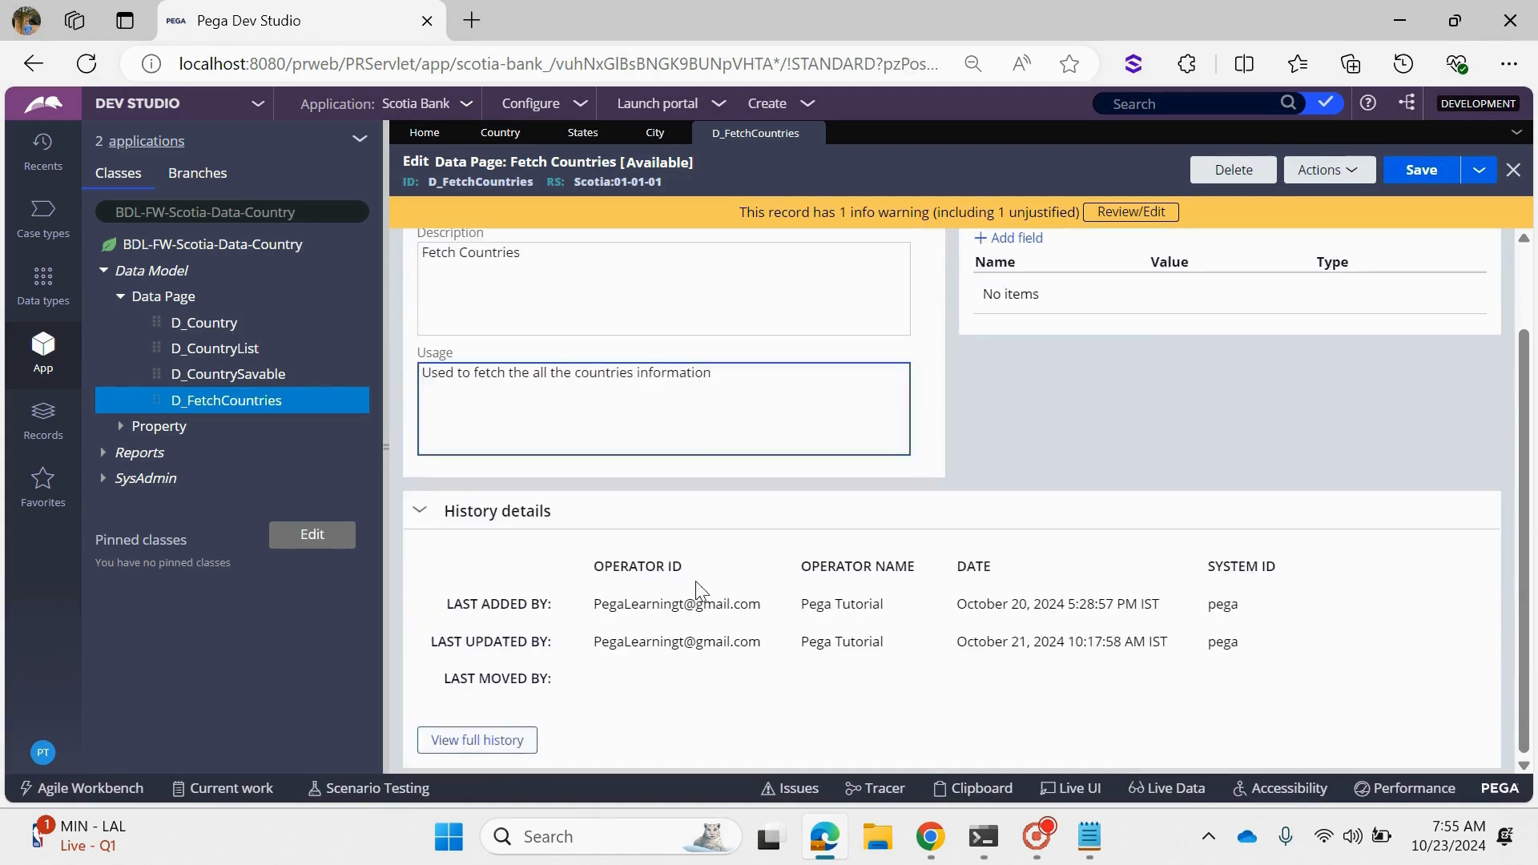
drag(958, 605, 1176, 613)
drag(953, 643, 1171, 645)
click(1174, 651)
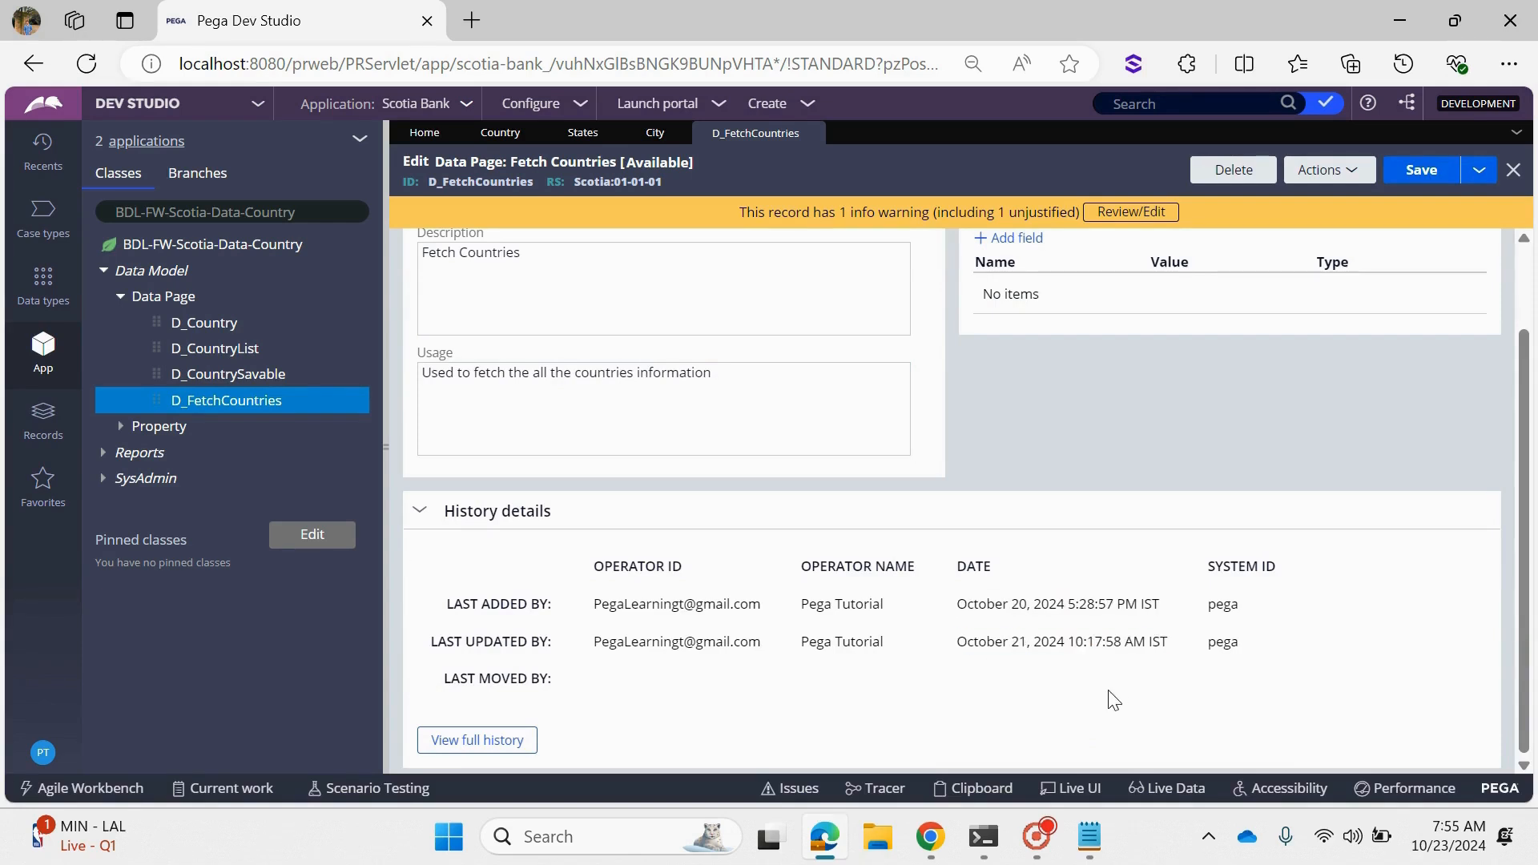
scroll(561, 417, up, 2)
- Return to the data page's definition, check its structure and mode, and set the scope to Thread
click(434, 248)
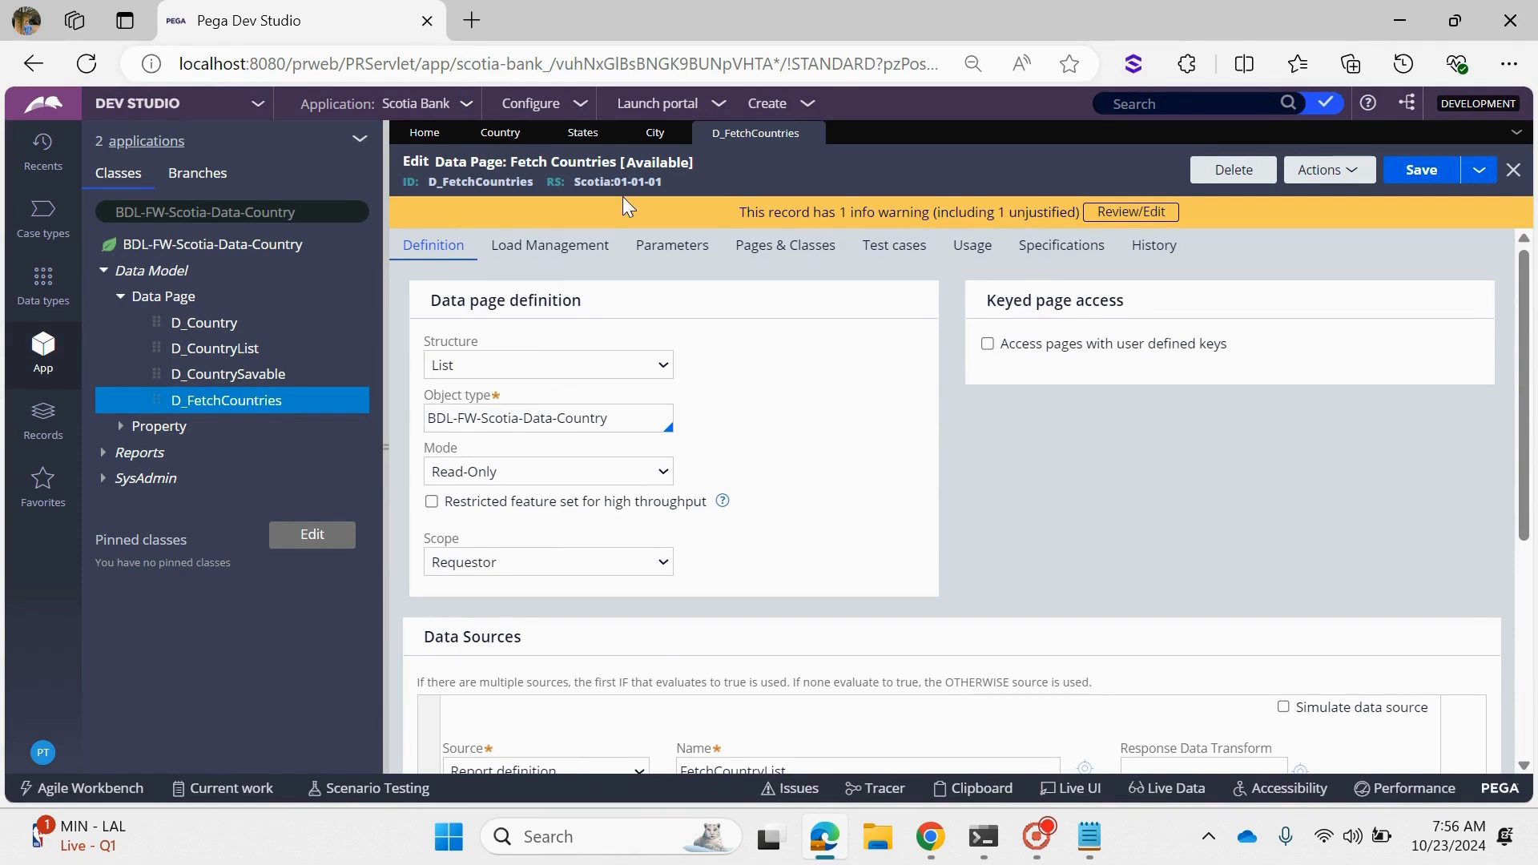
click(530, 373)
click(530, 373)
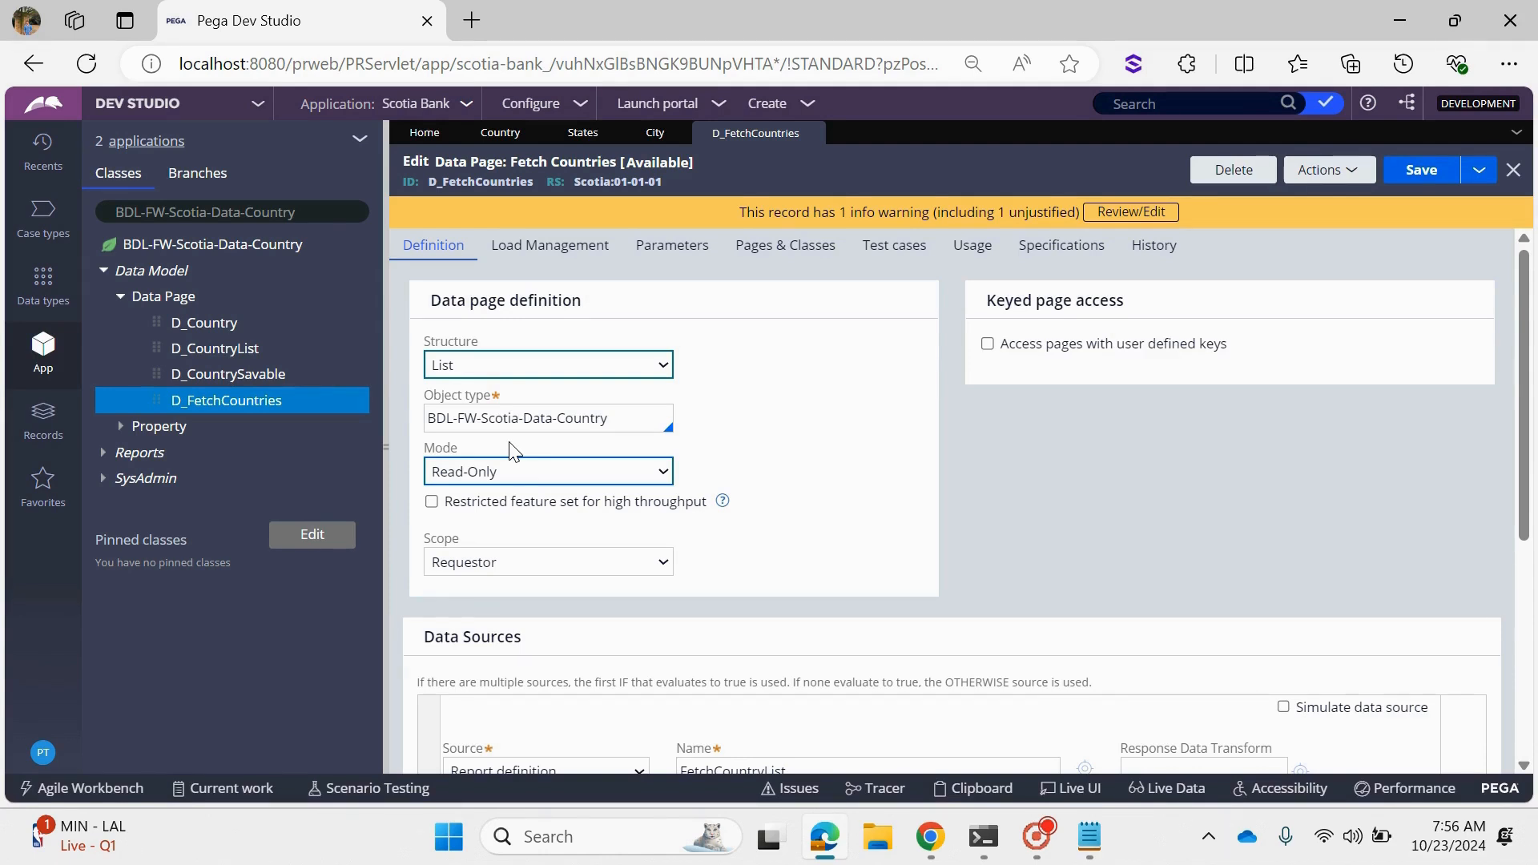
click(497, 562)
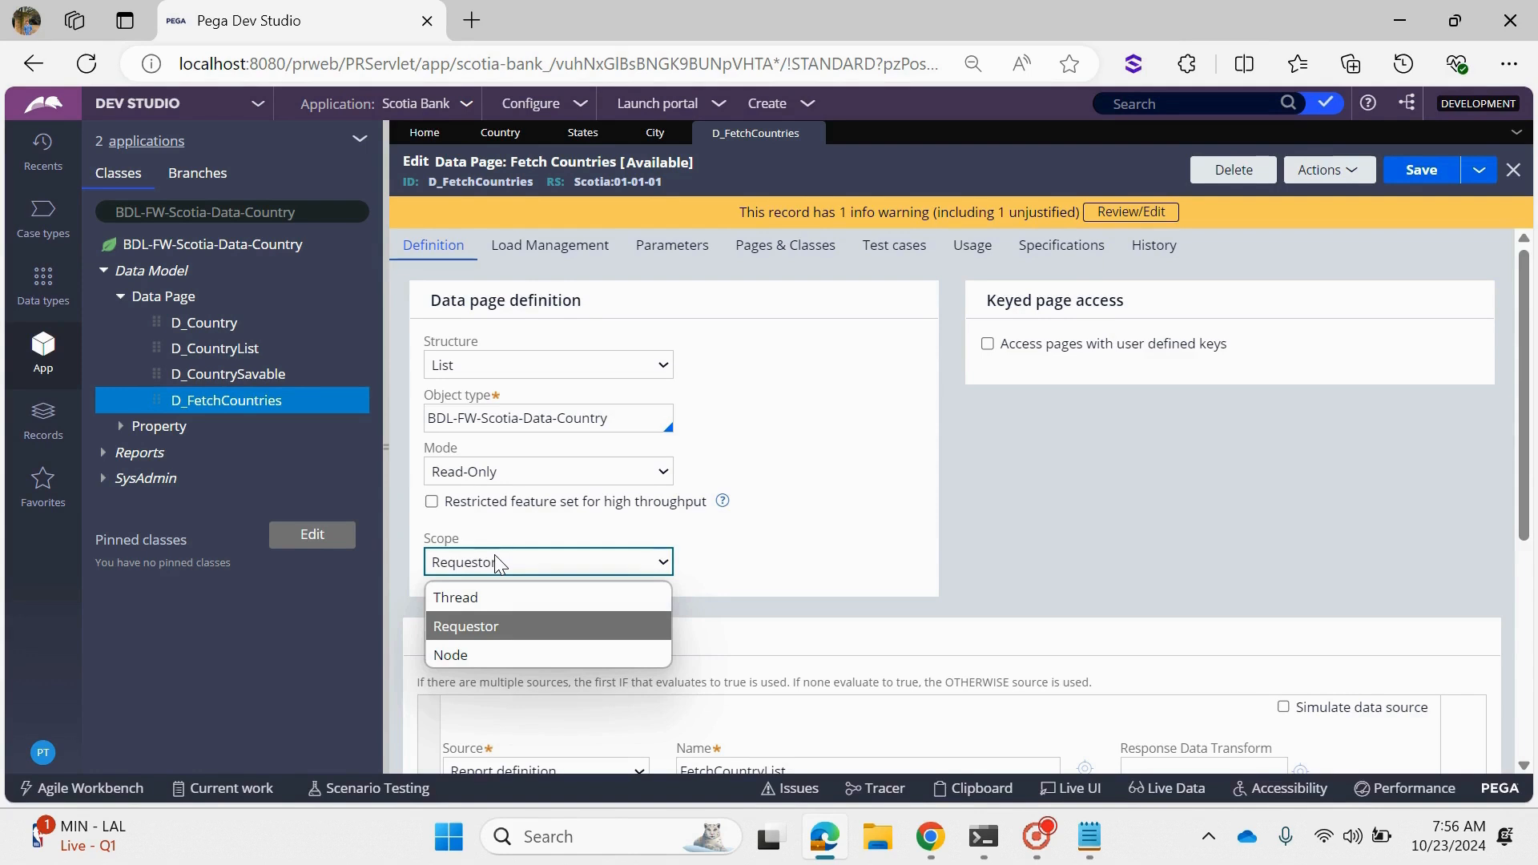
click(476, 596)
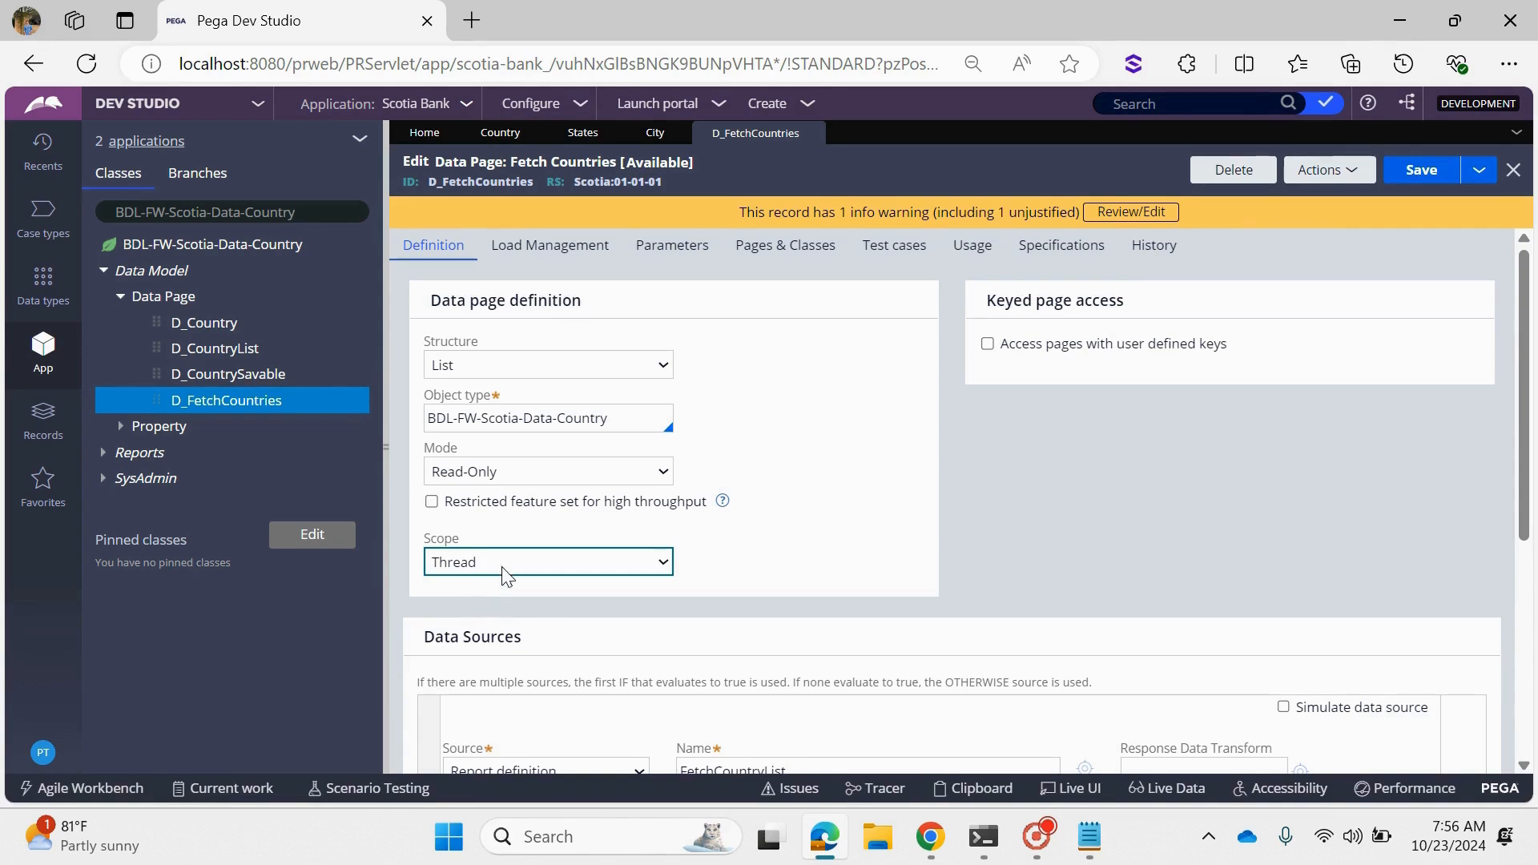
click(523, 560)
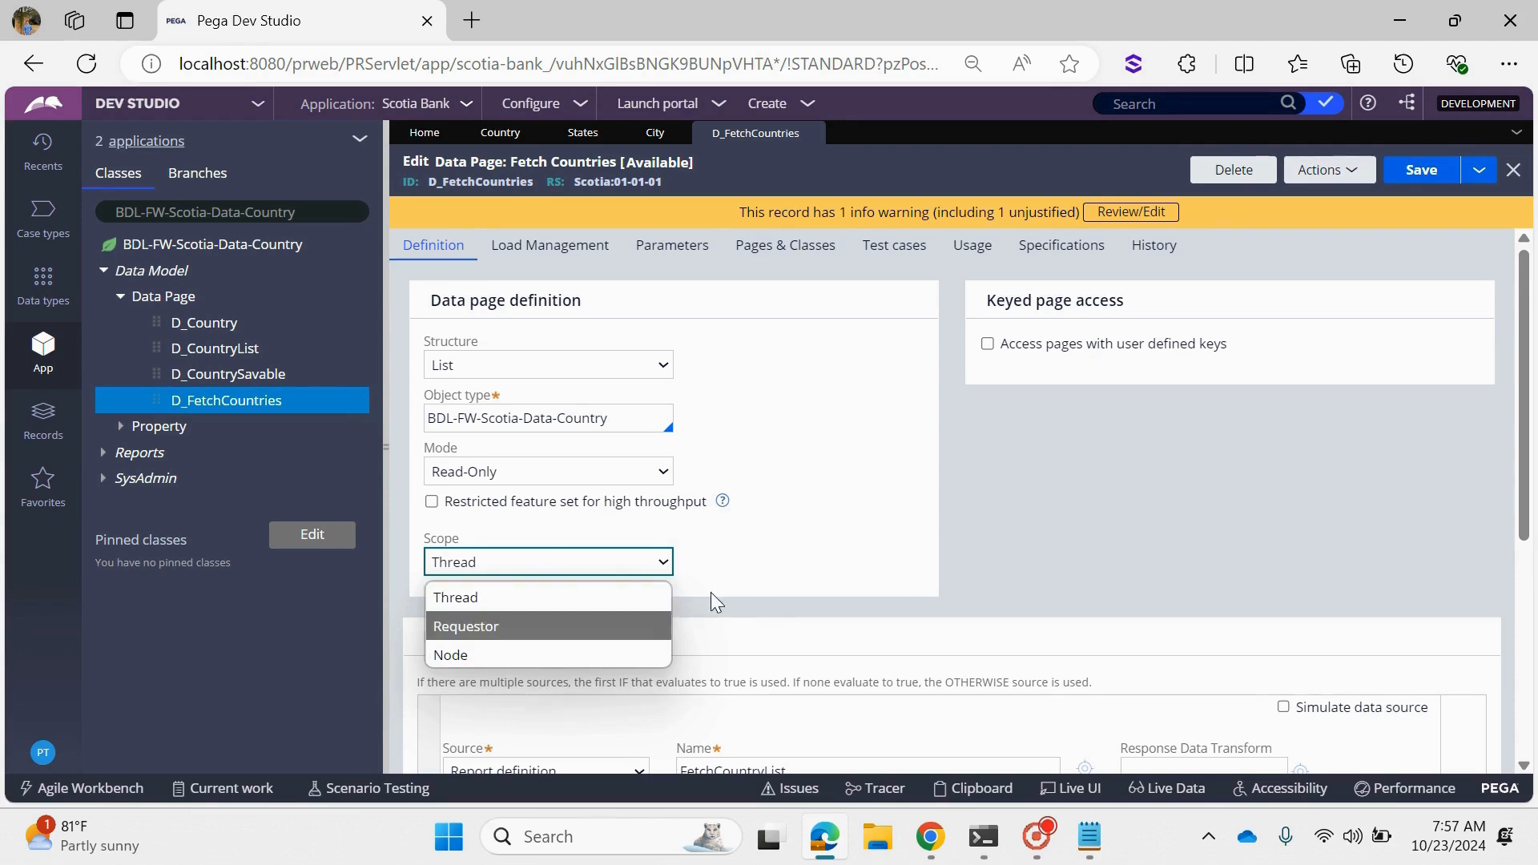
click(525, 602)
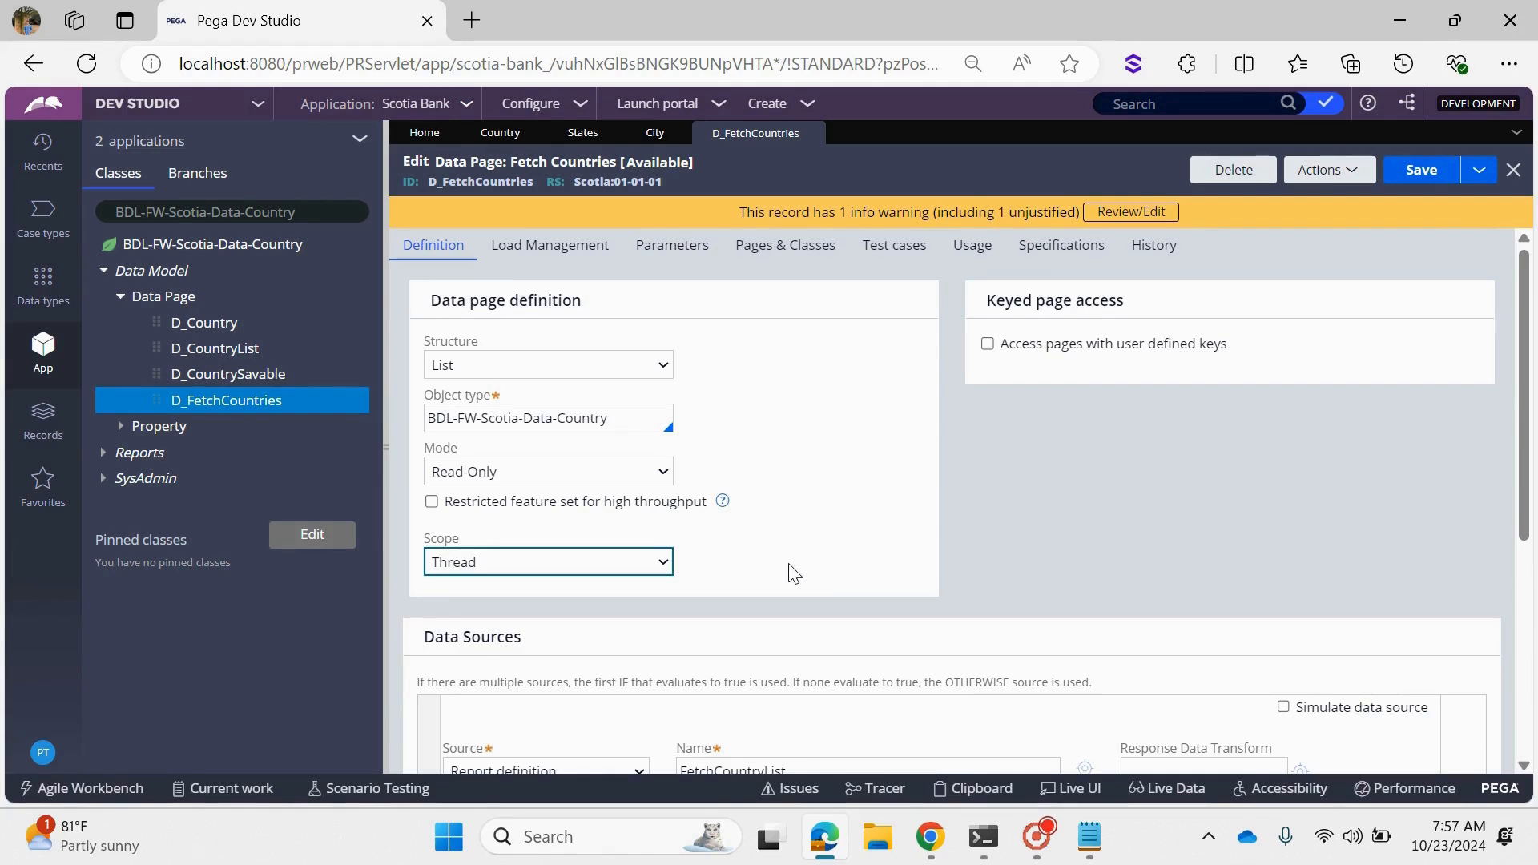
- Open the FetchCountryList report definition that serves as the data page's data source
click(1322, 171)
scroll(961, 551, down, 3)
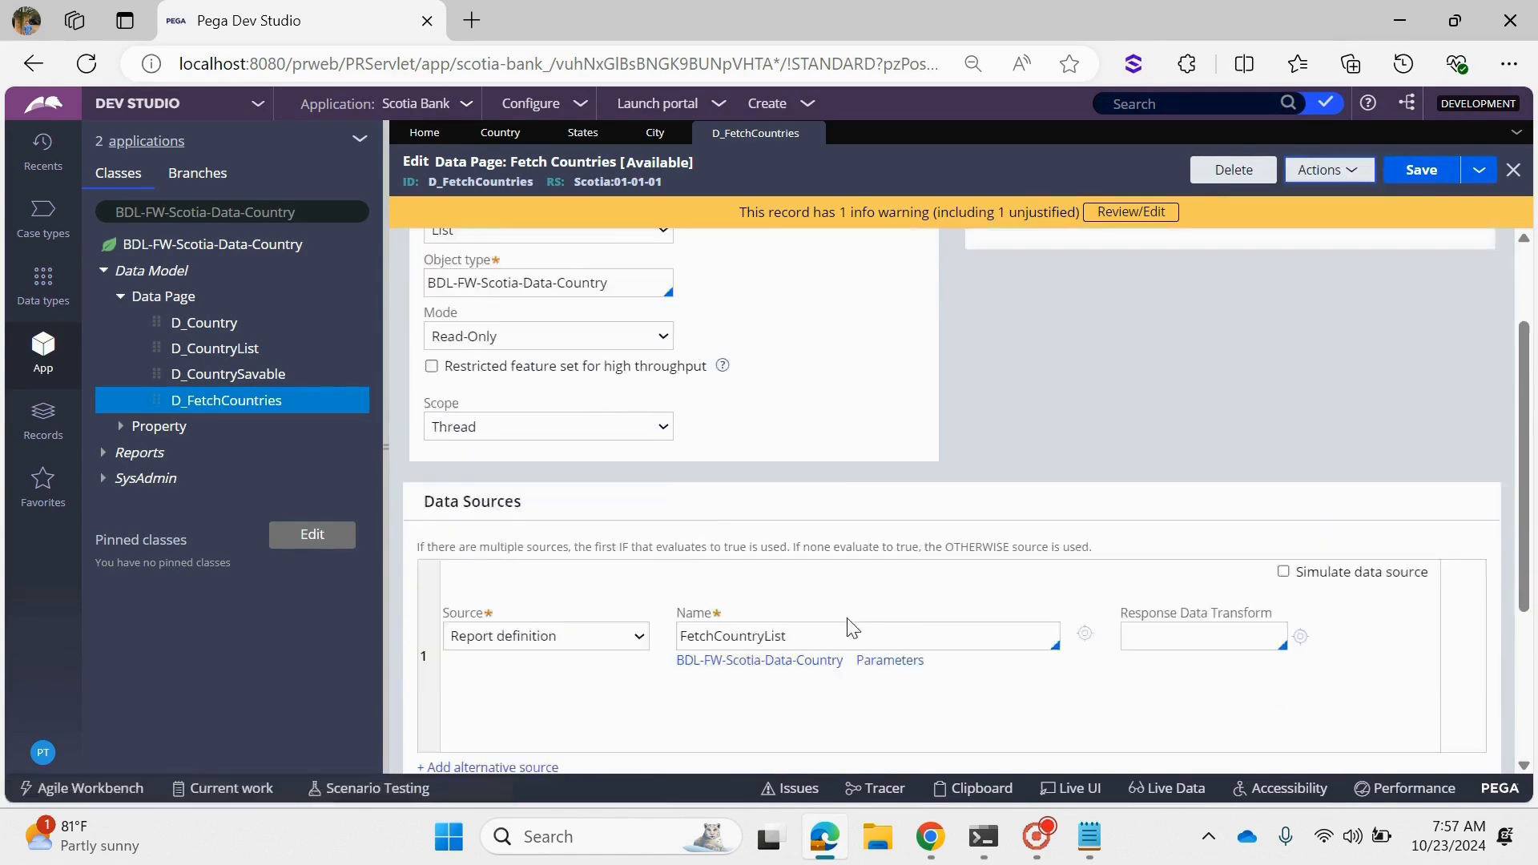
drag(420, 355, 553, 367)
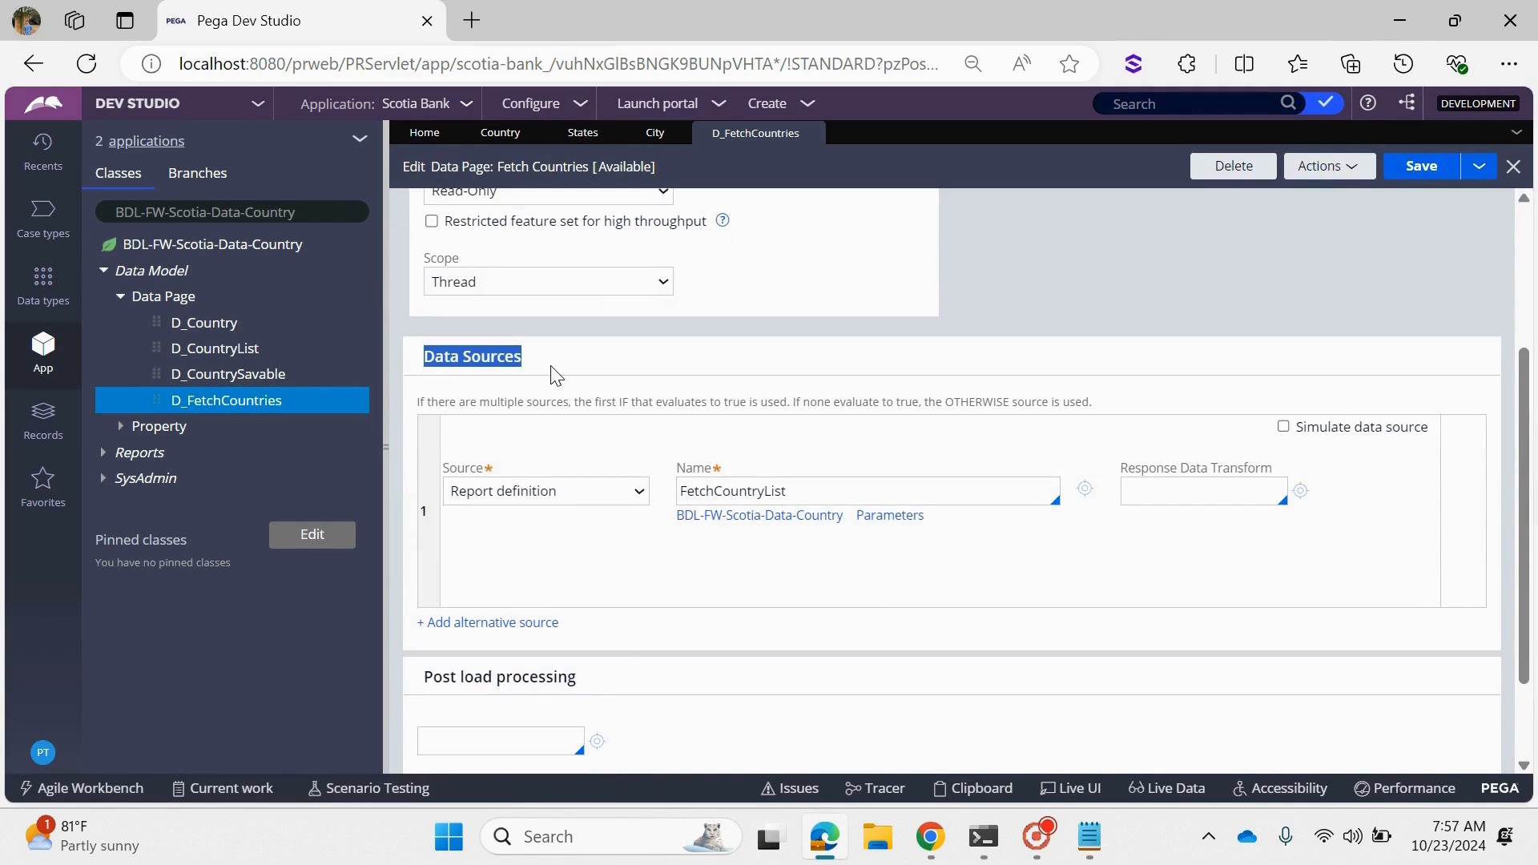
click(1016, 494)
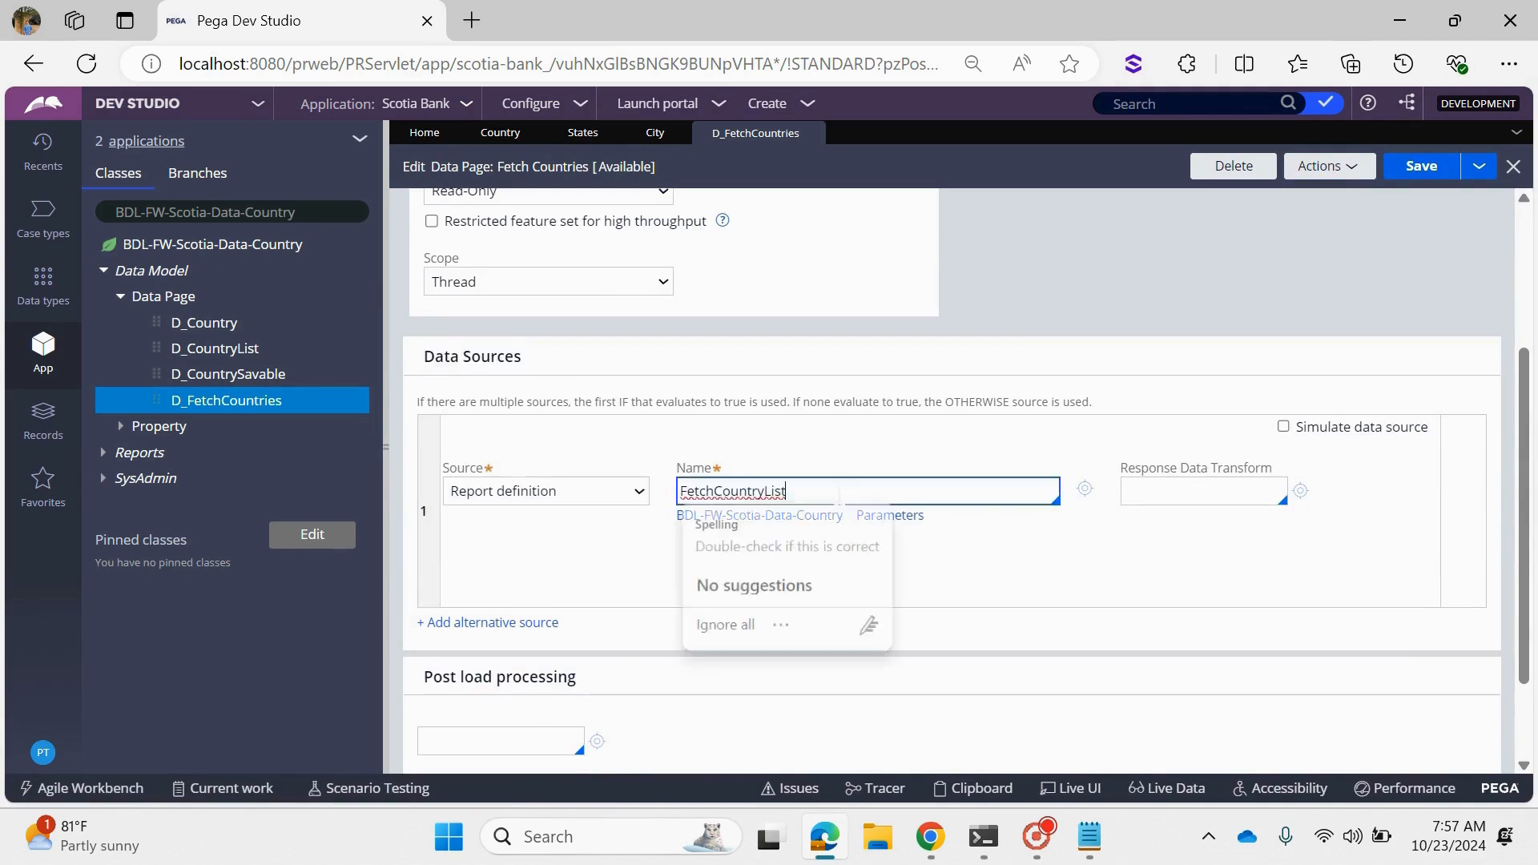
click(1086, 489)
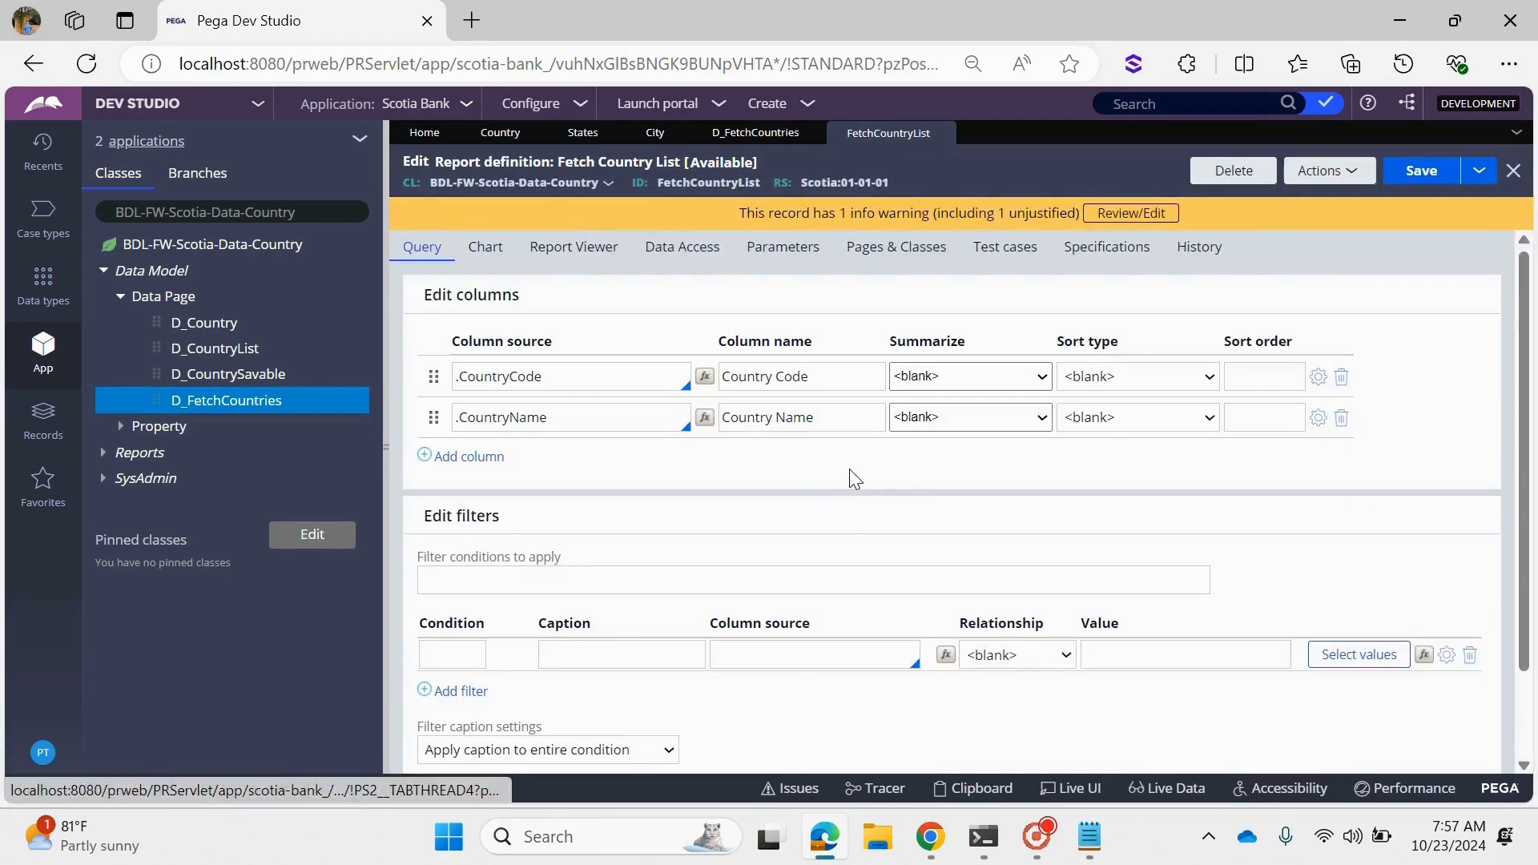
- Clear the description and usage texts in the report definition's history documentation
click(1199, 246)
triple_click(747, 404)
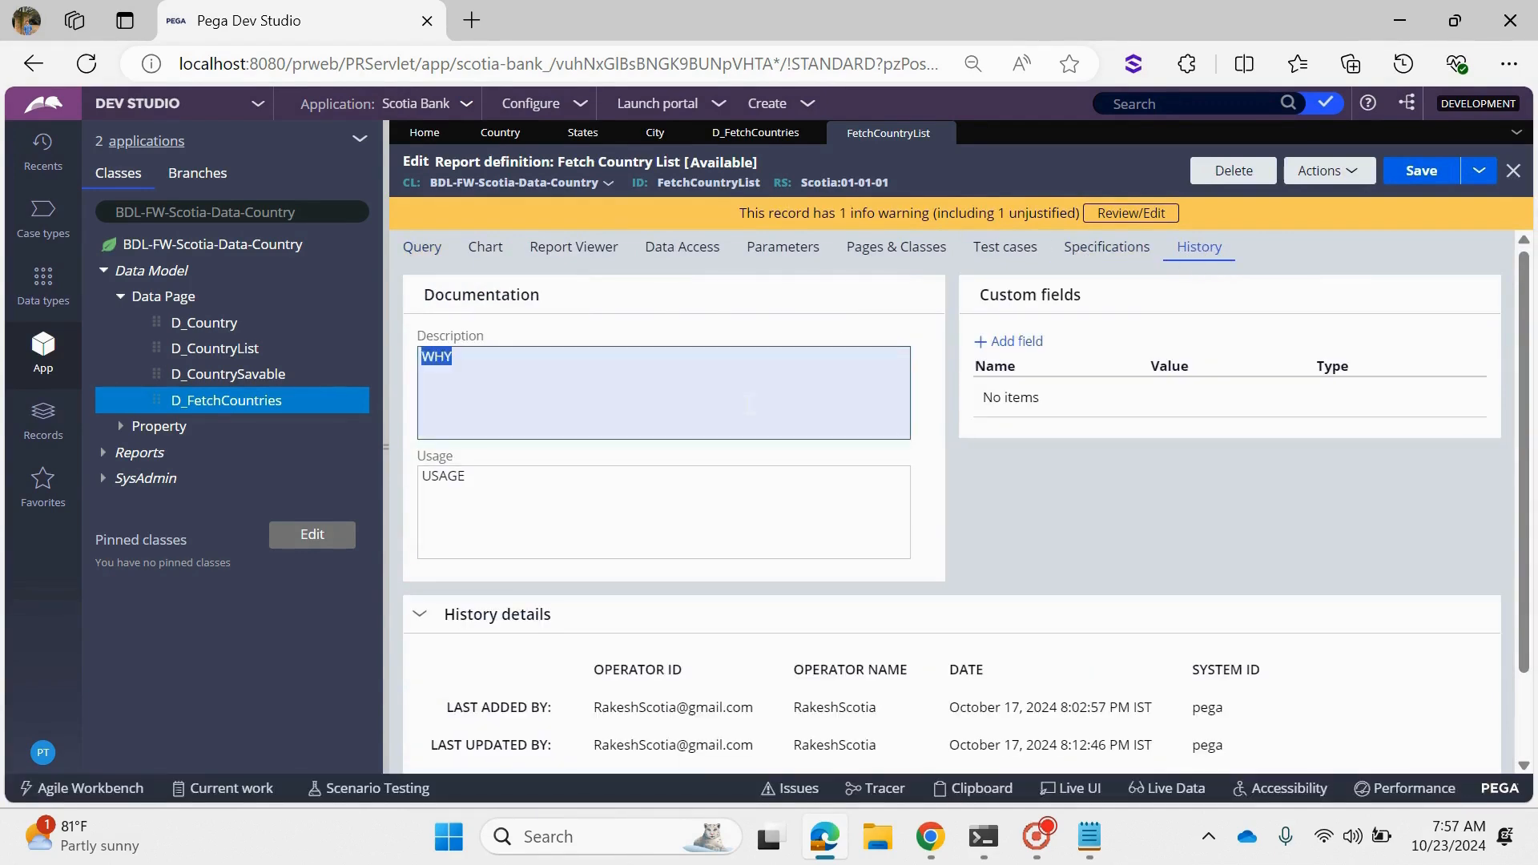
key(BackSpace)
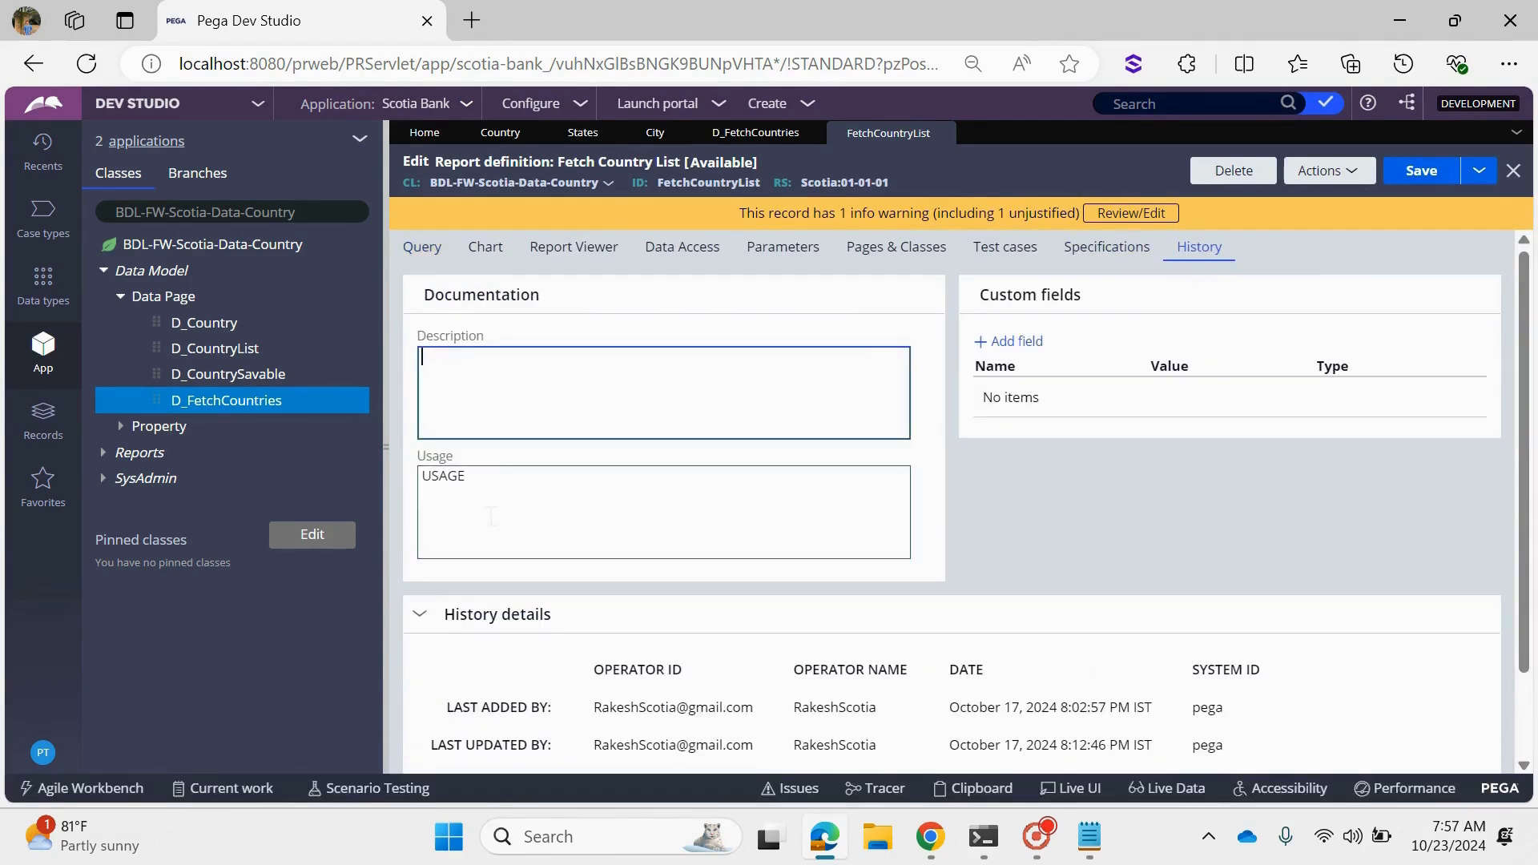
triple_click(705, 512)
key(BackSpace)
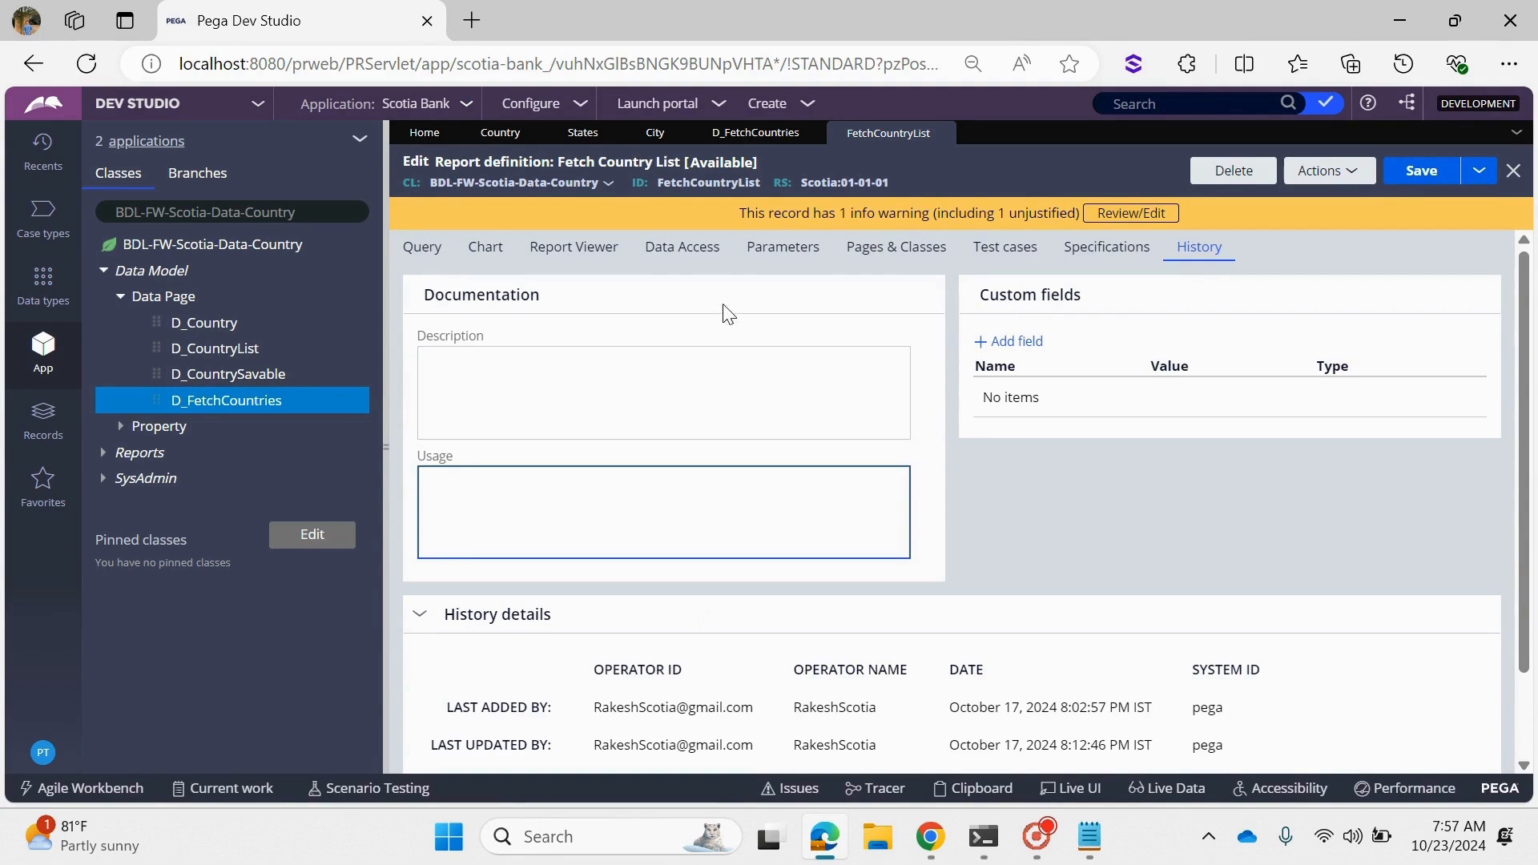
- Check the CountryCode and CountryName columns in the report definition's query and run the report
click(429, 256)
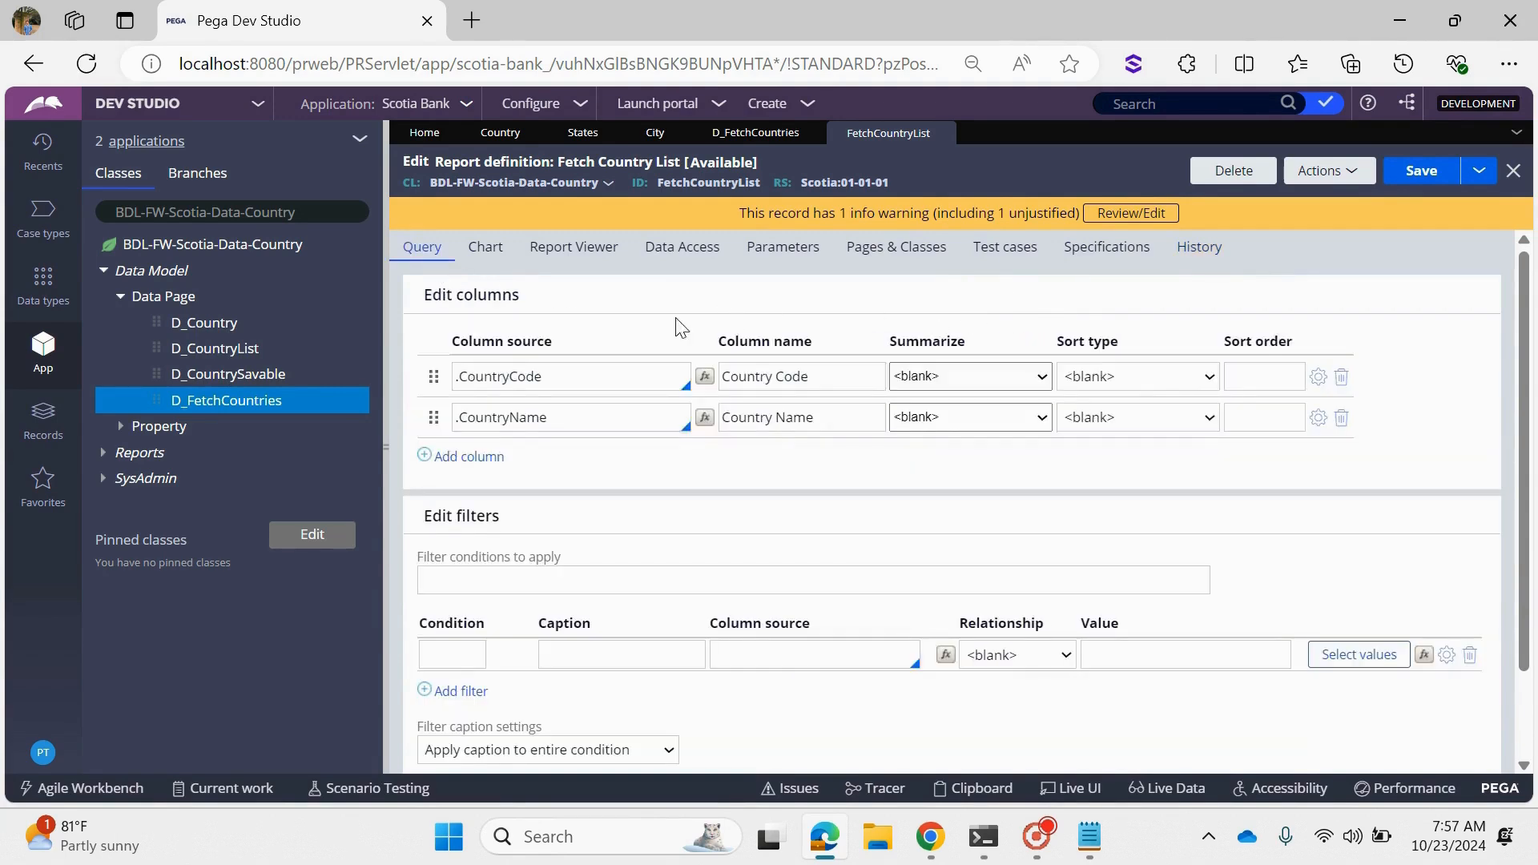
double_click(673, 381)
double_click(560, 415)
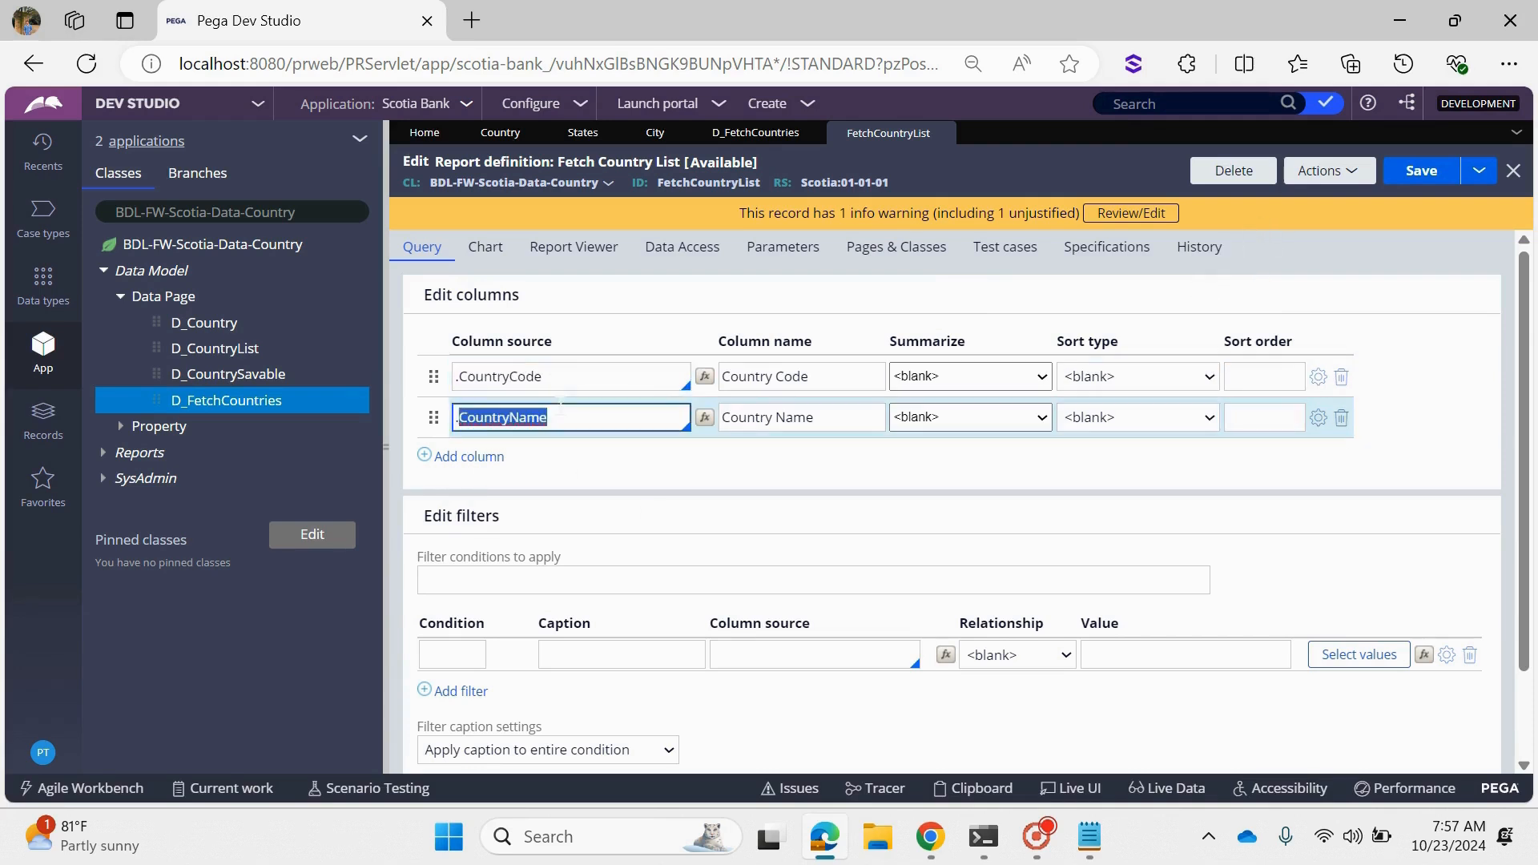
drag(426, 185, 603, 188)
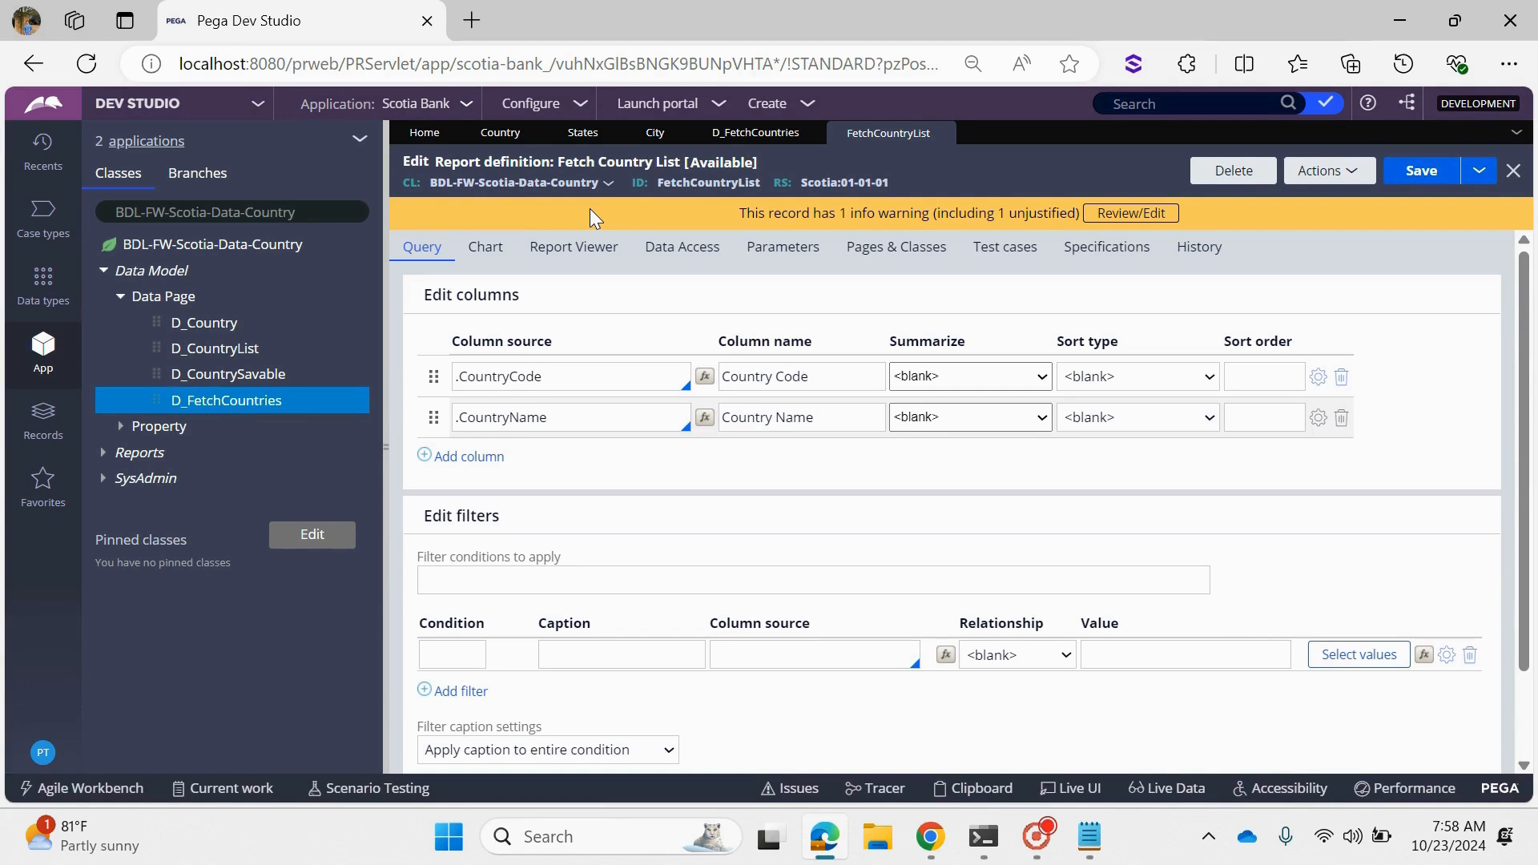
click(1316, 171)
click(1304, 201)
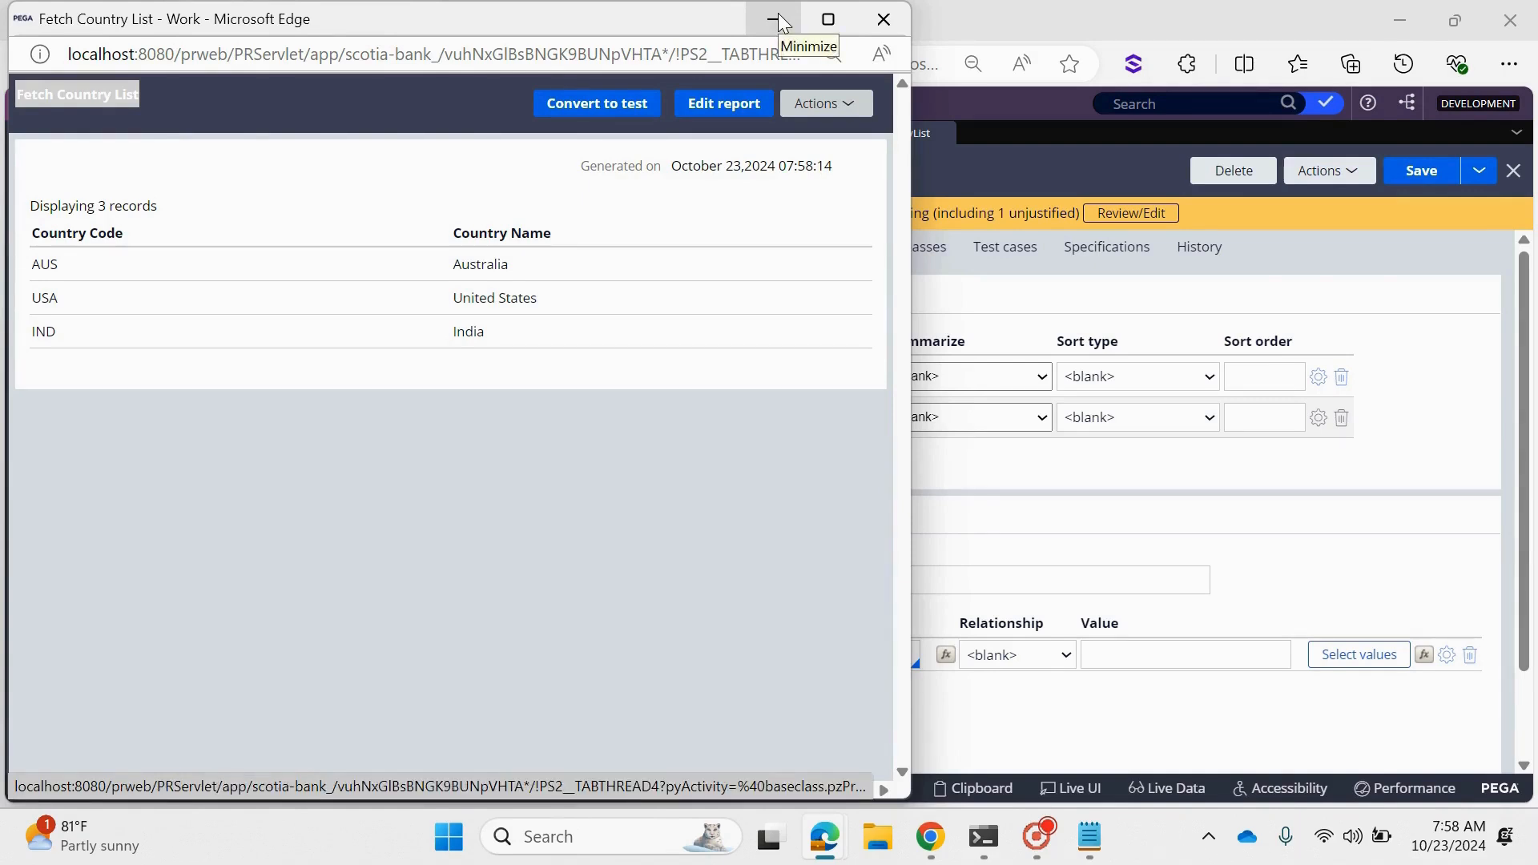
- Close the report results and highlight the class that the FetchCountryList report definition applies to
click(884, 18)
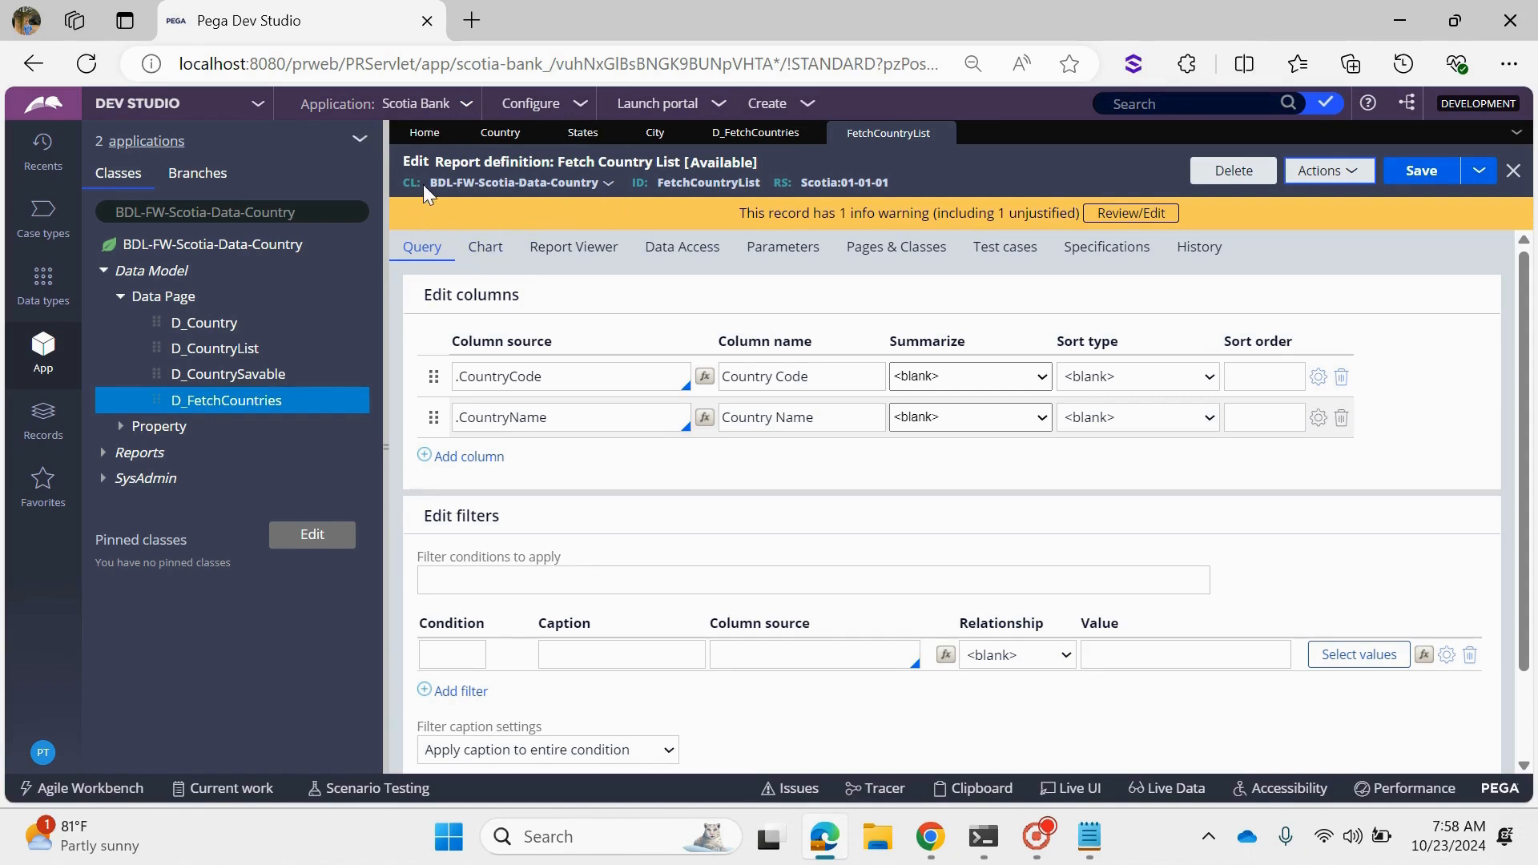
drag(424, 184, 602, 184)
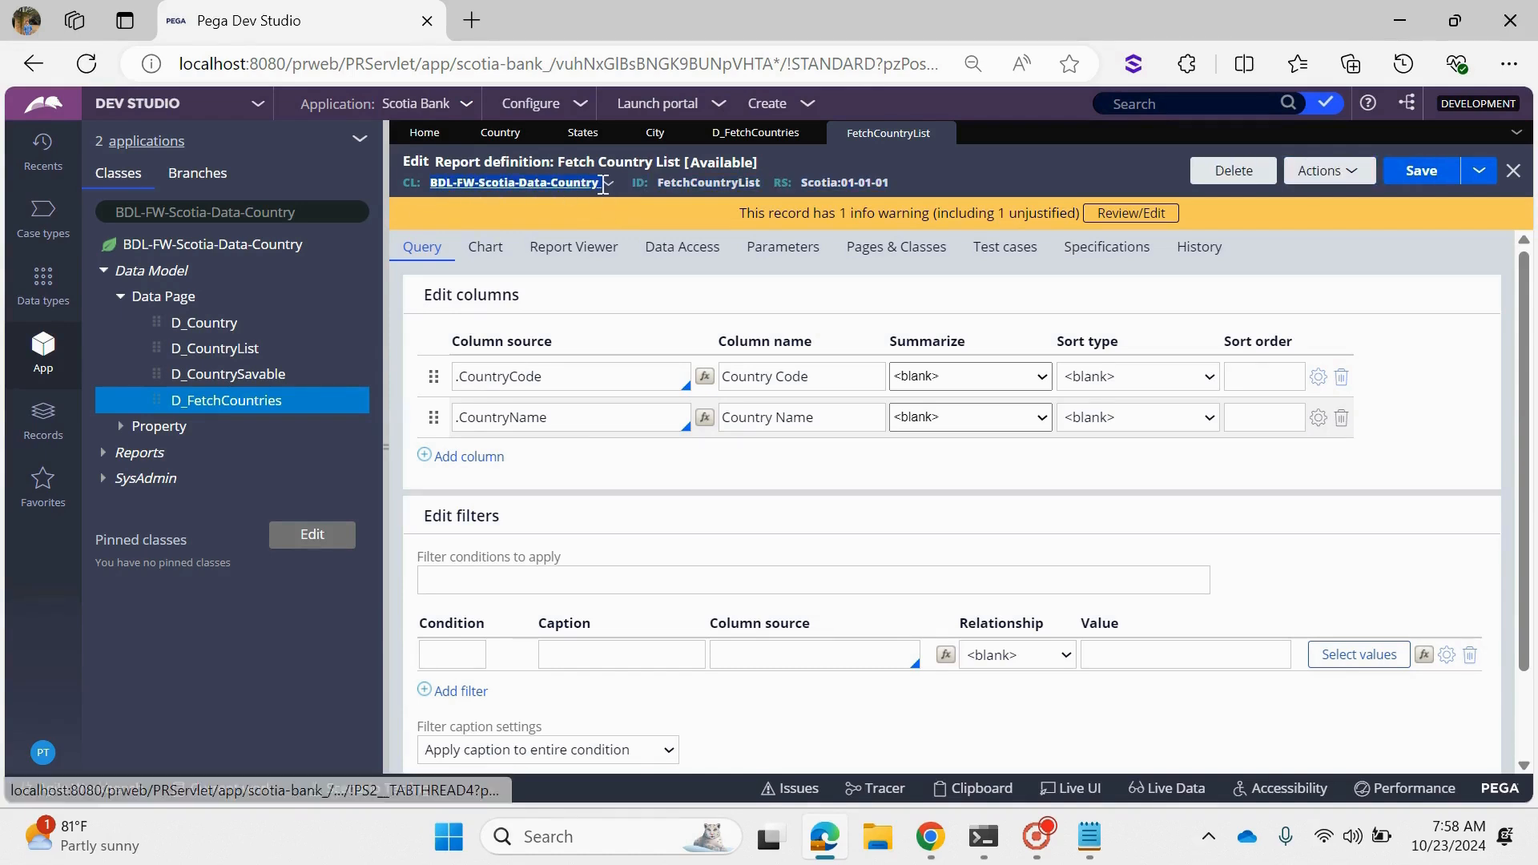
drag(604, 185, 579, 200)
click(570, 221)
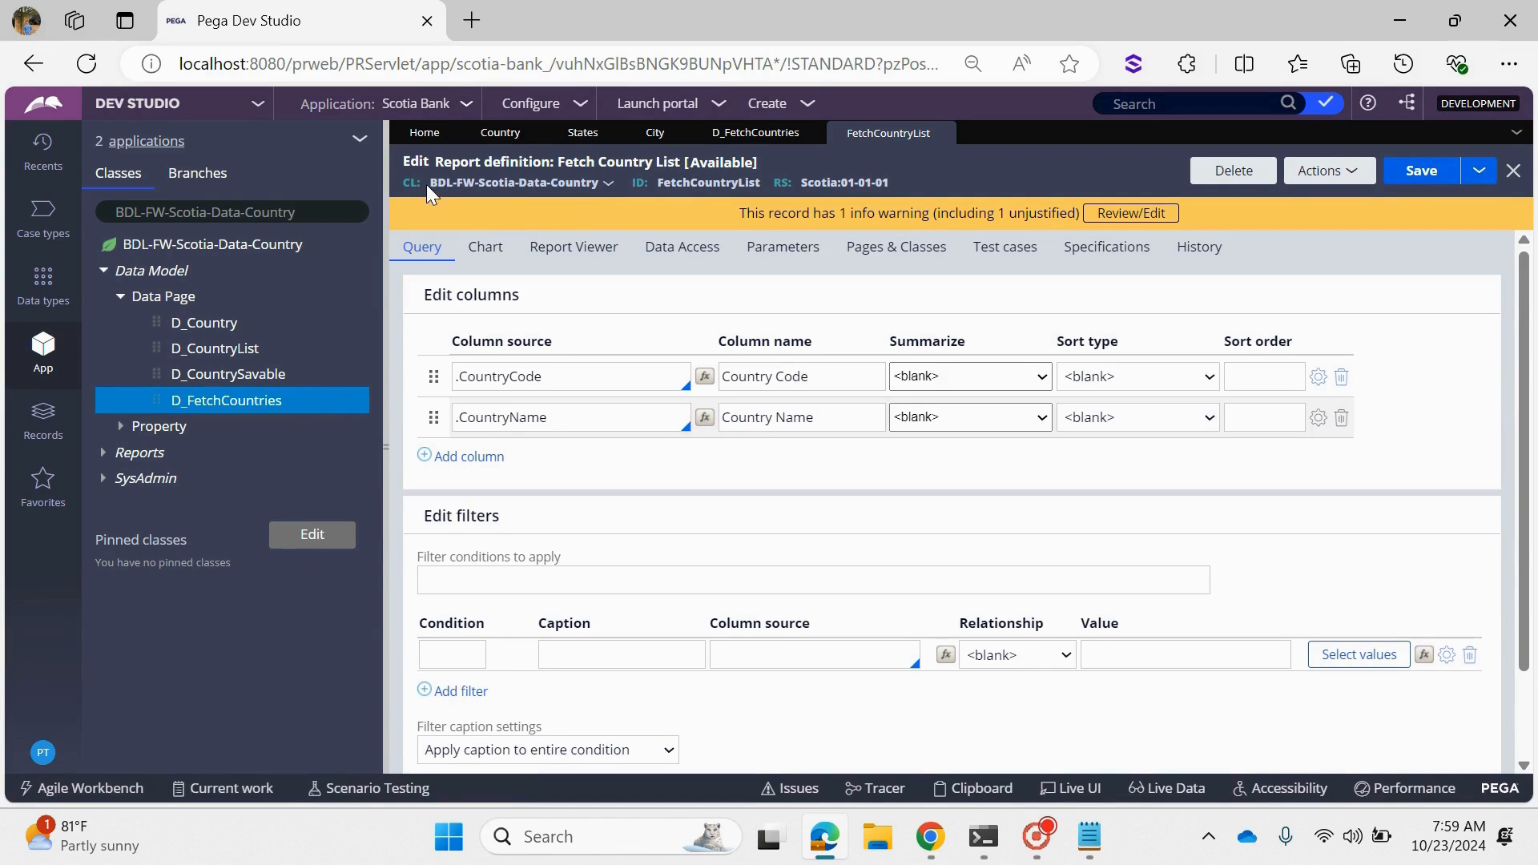
drag(431, 182, 603, 184)
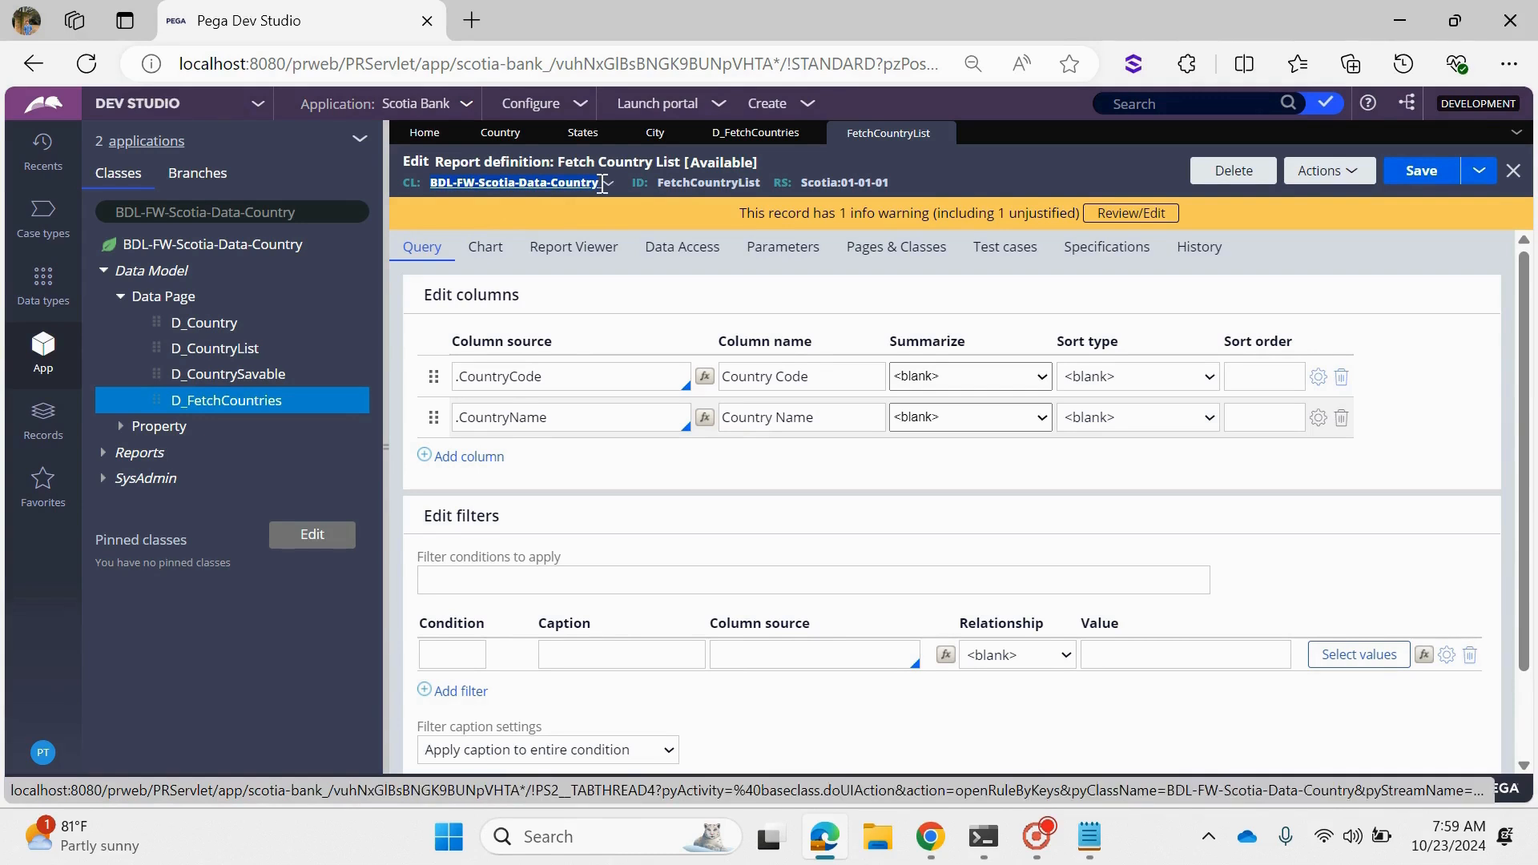
click(679, 200)
- Test the connection from the report's class record to check its mapped database table, and close the record
click(609, 186)
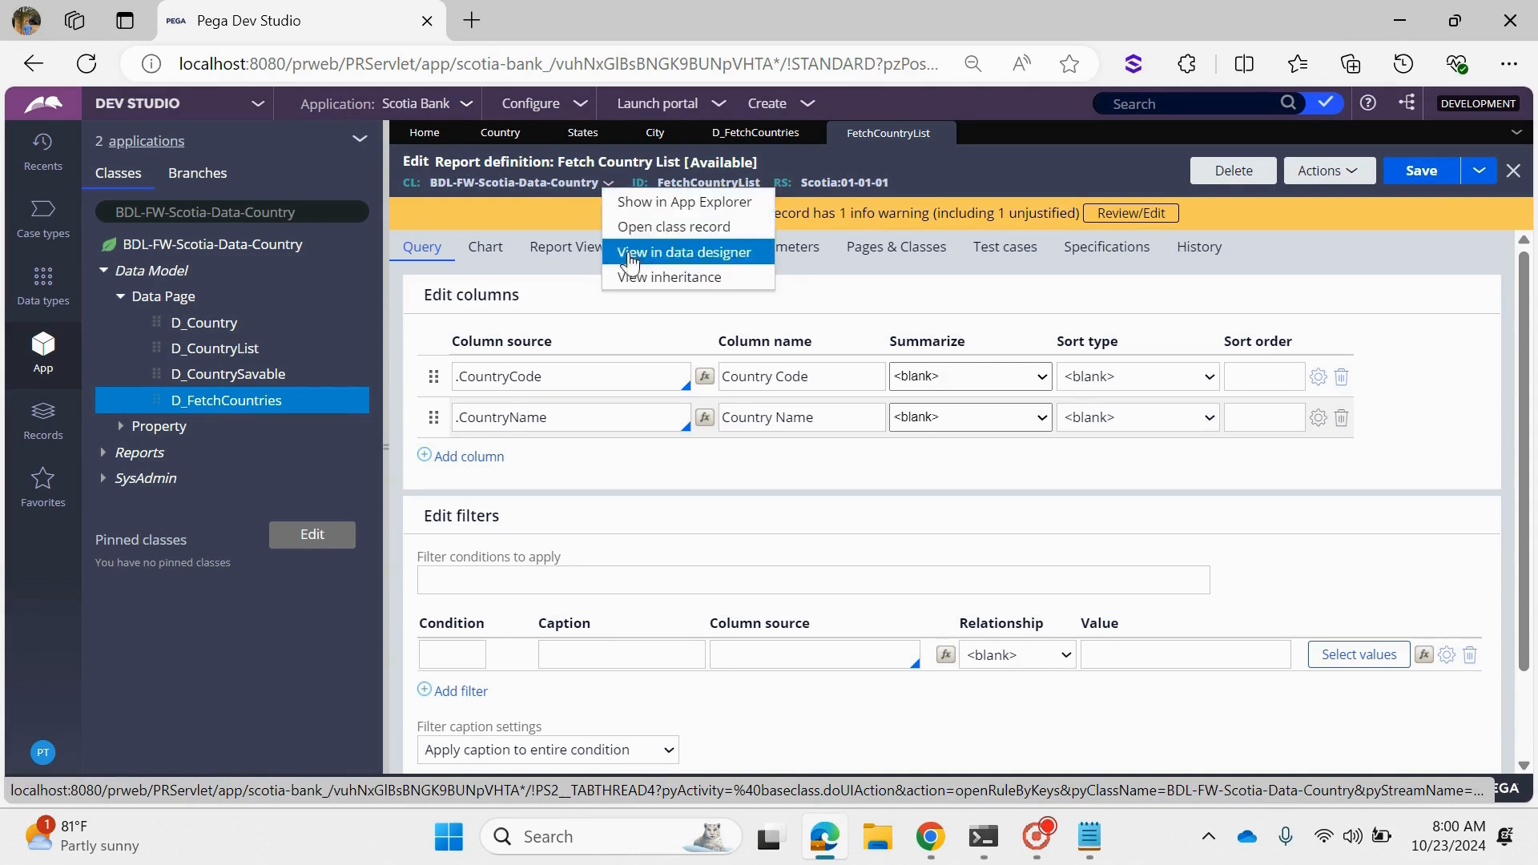
click(679, 229)
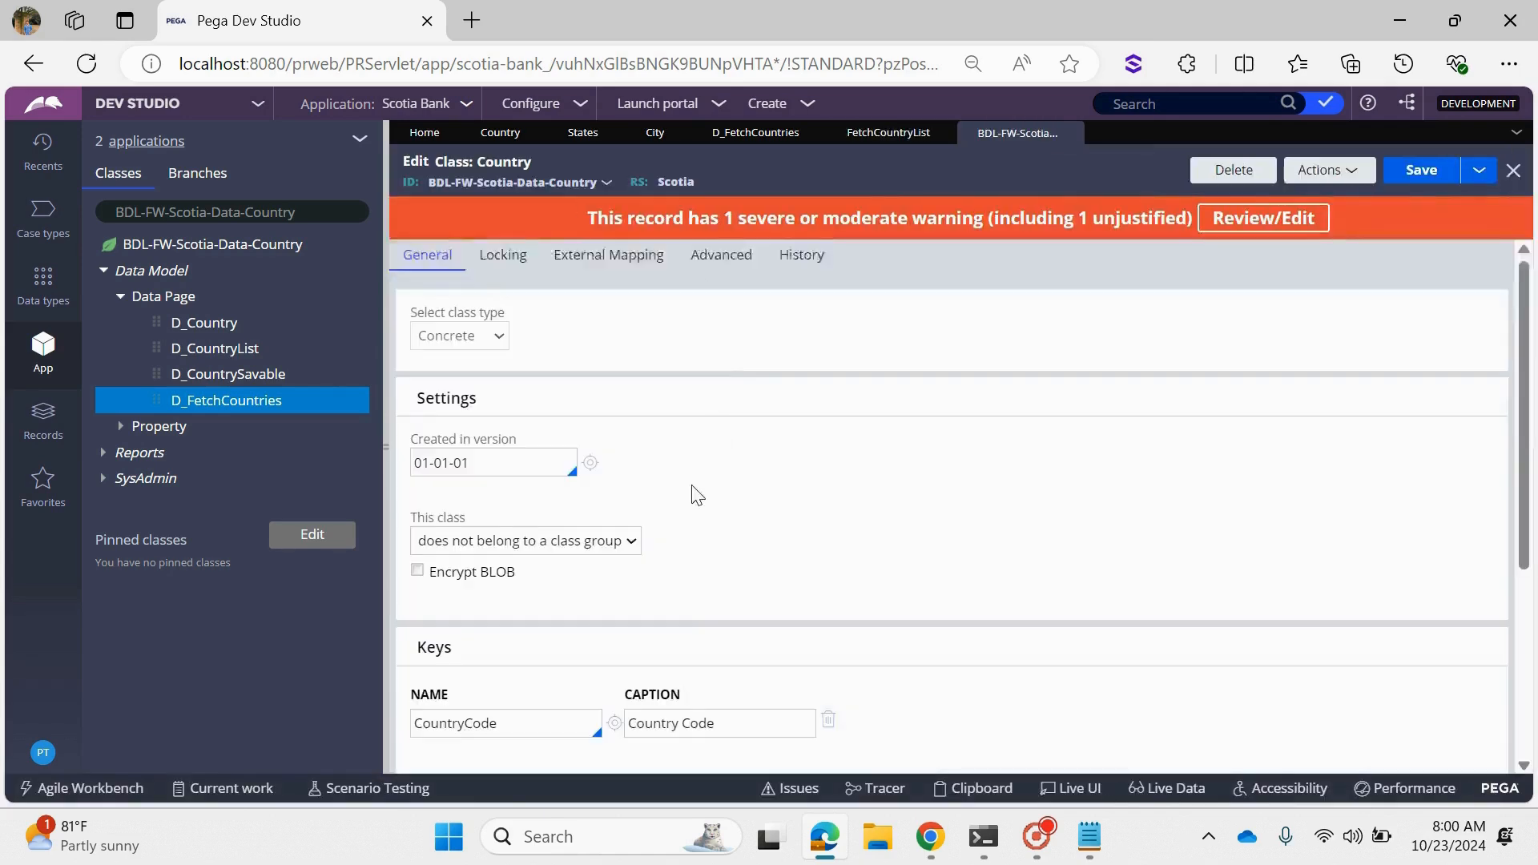
scroll(677, 560, down, 4)
click(432, 734)
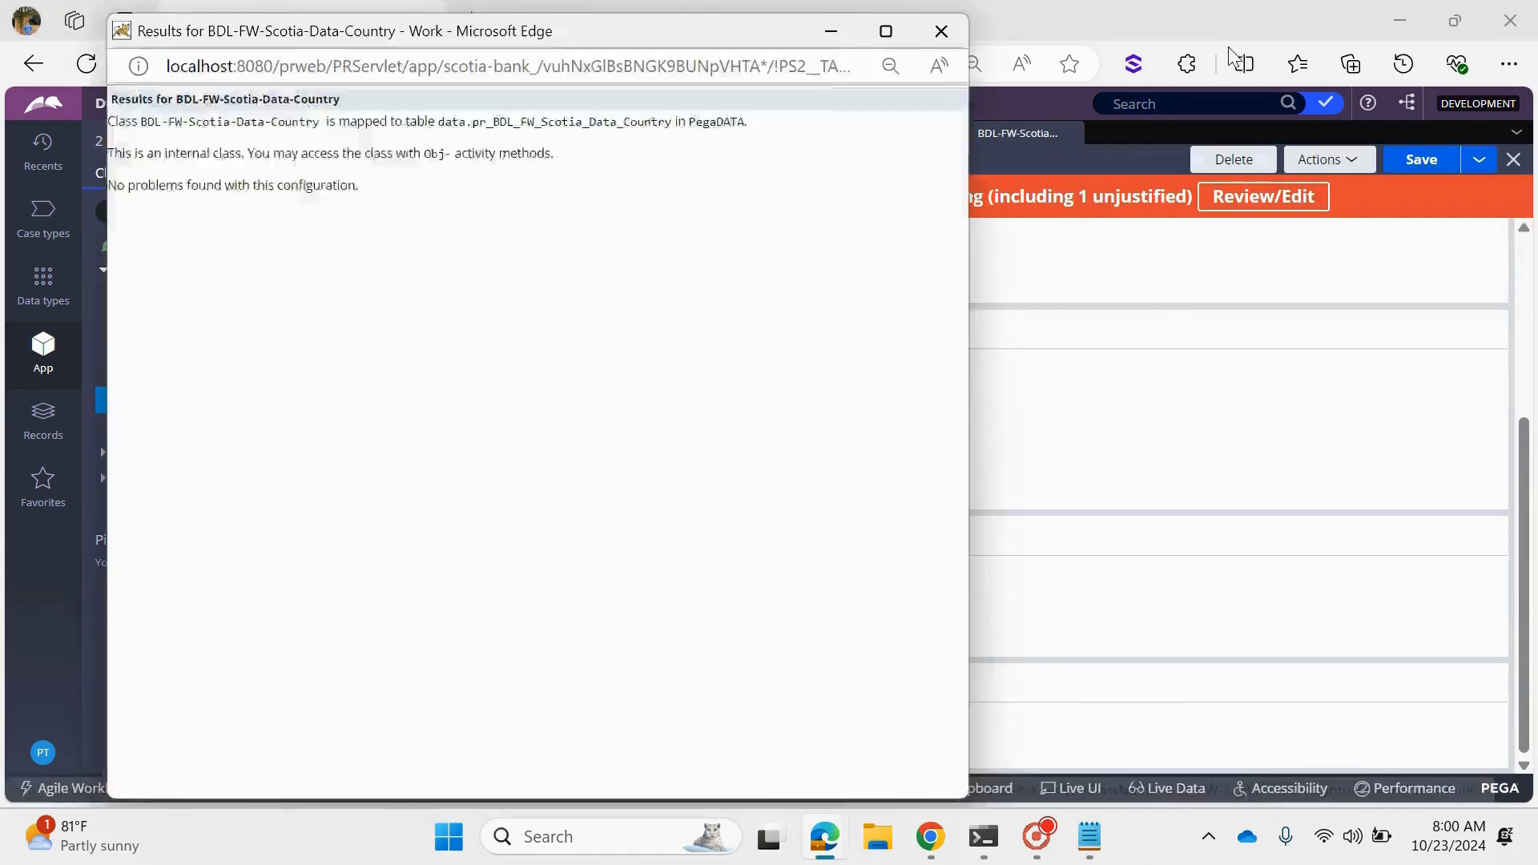
drag(473, 121, 672, 122)
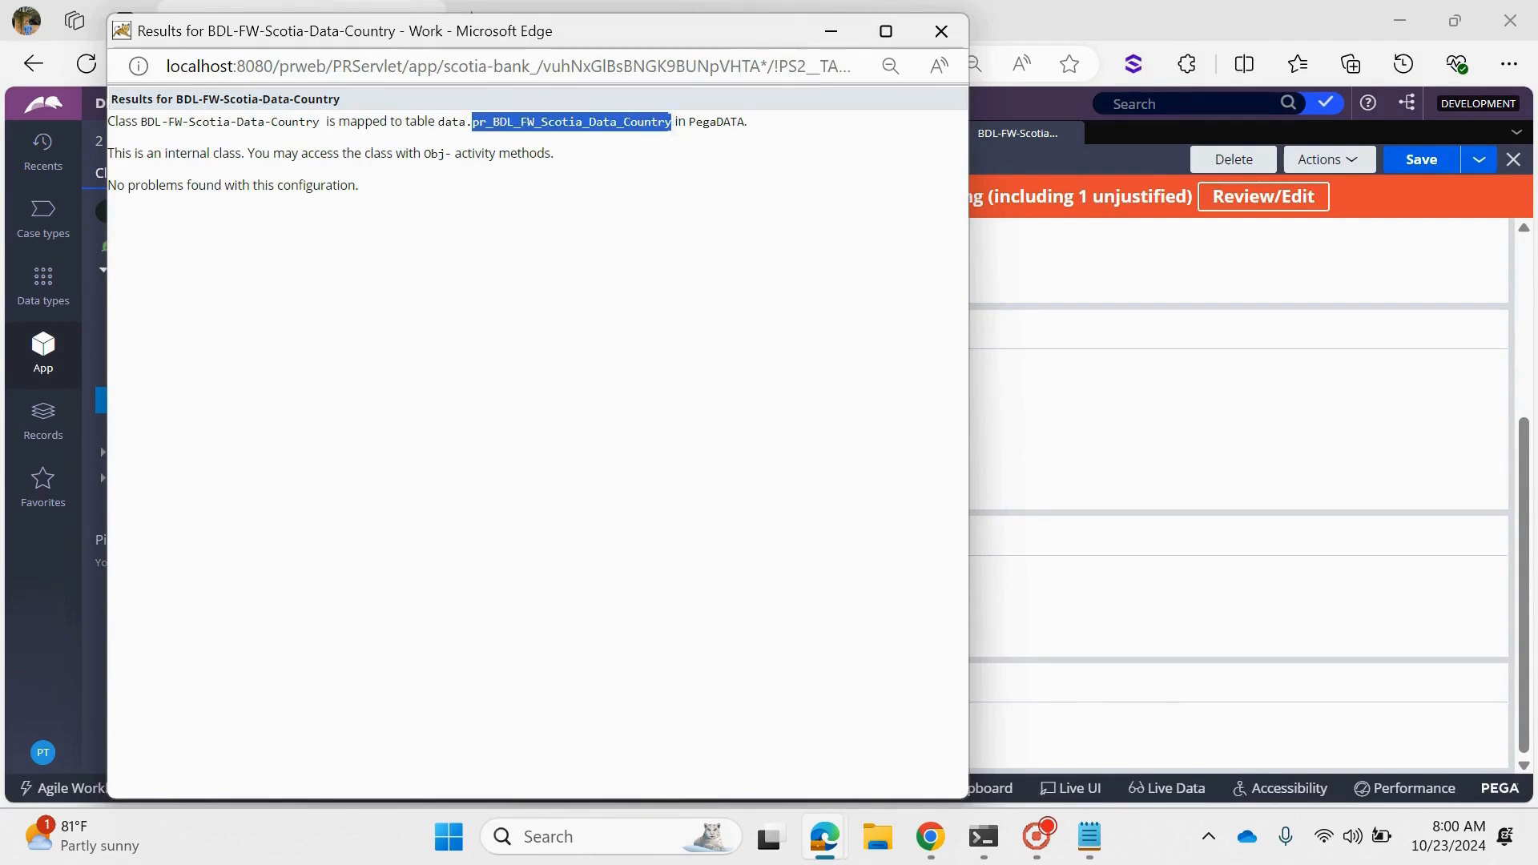
click(940, 19)
click(1071, 133)
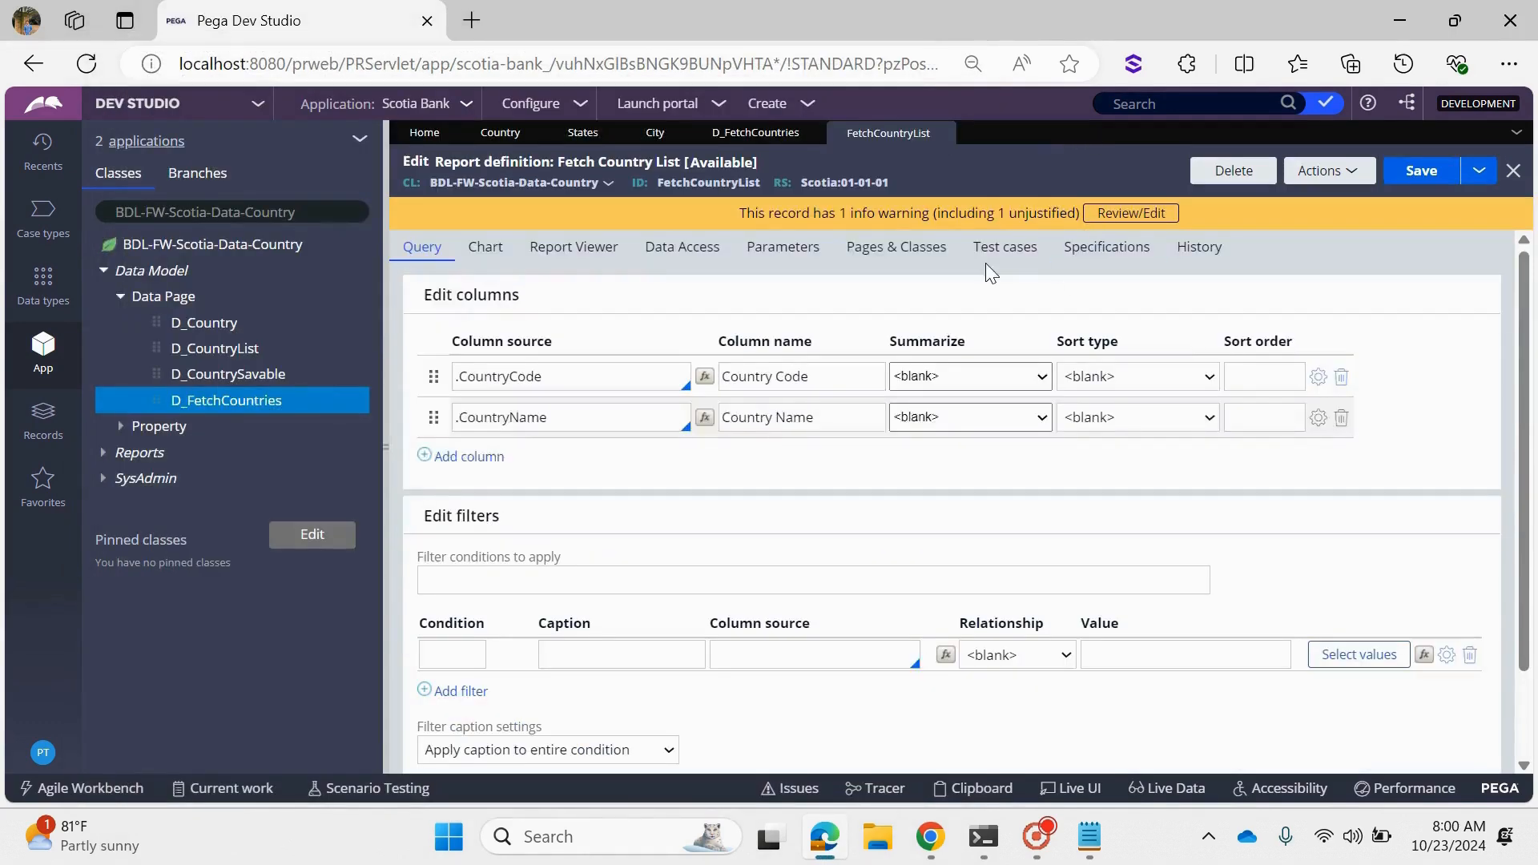
- Return to the D_FetchCountries data page and run it in the Standard thread without flushing existing instances
click(761, 134)
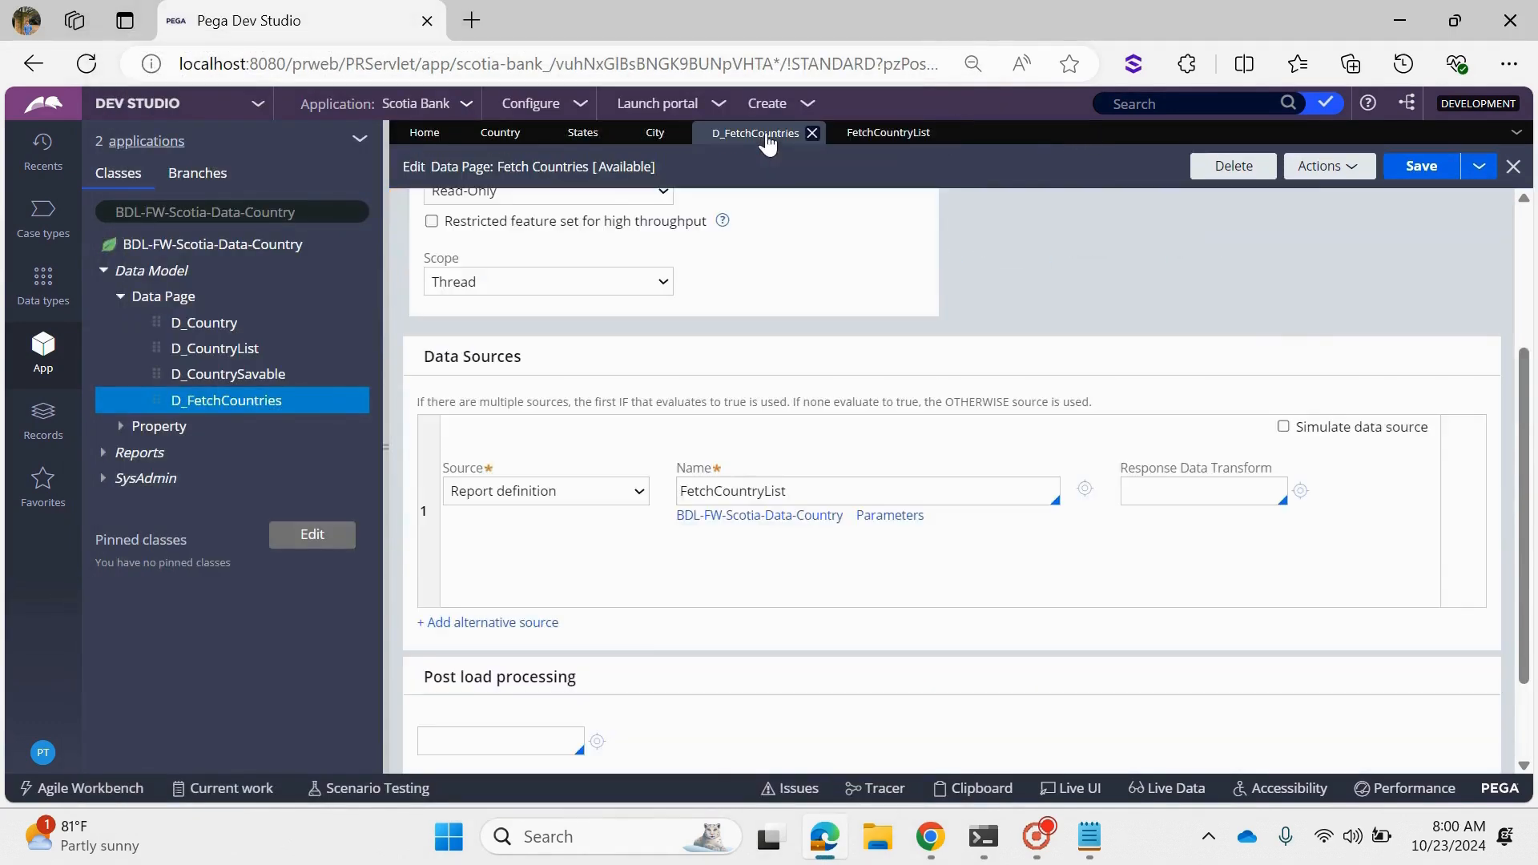
click(1321, 165)
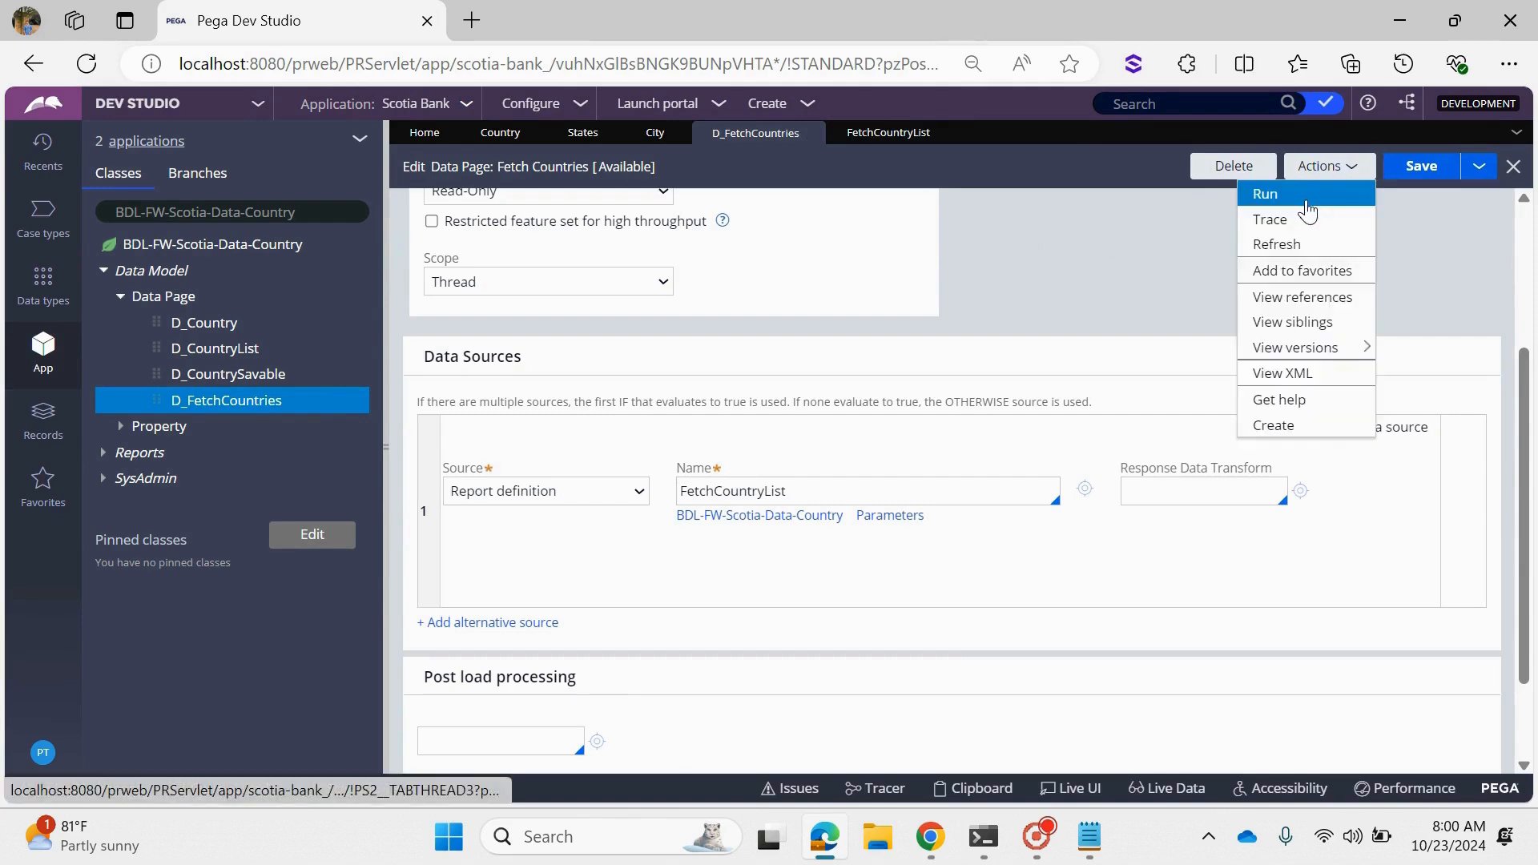
click(1304, 205)
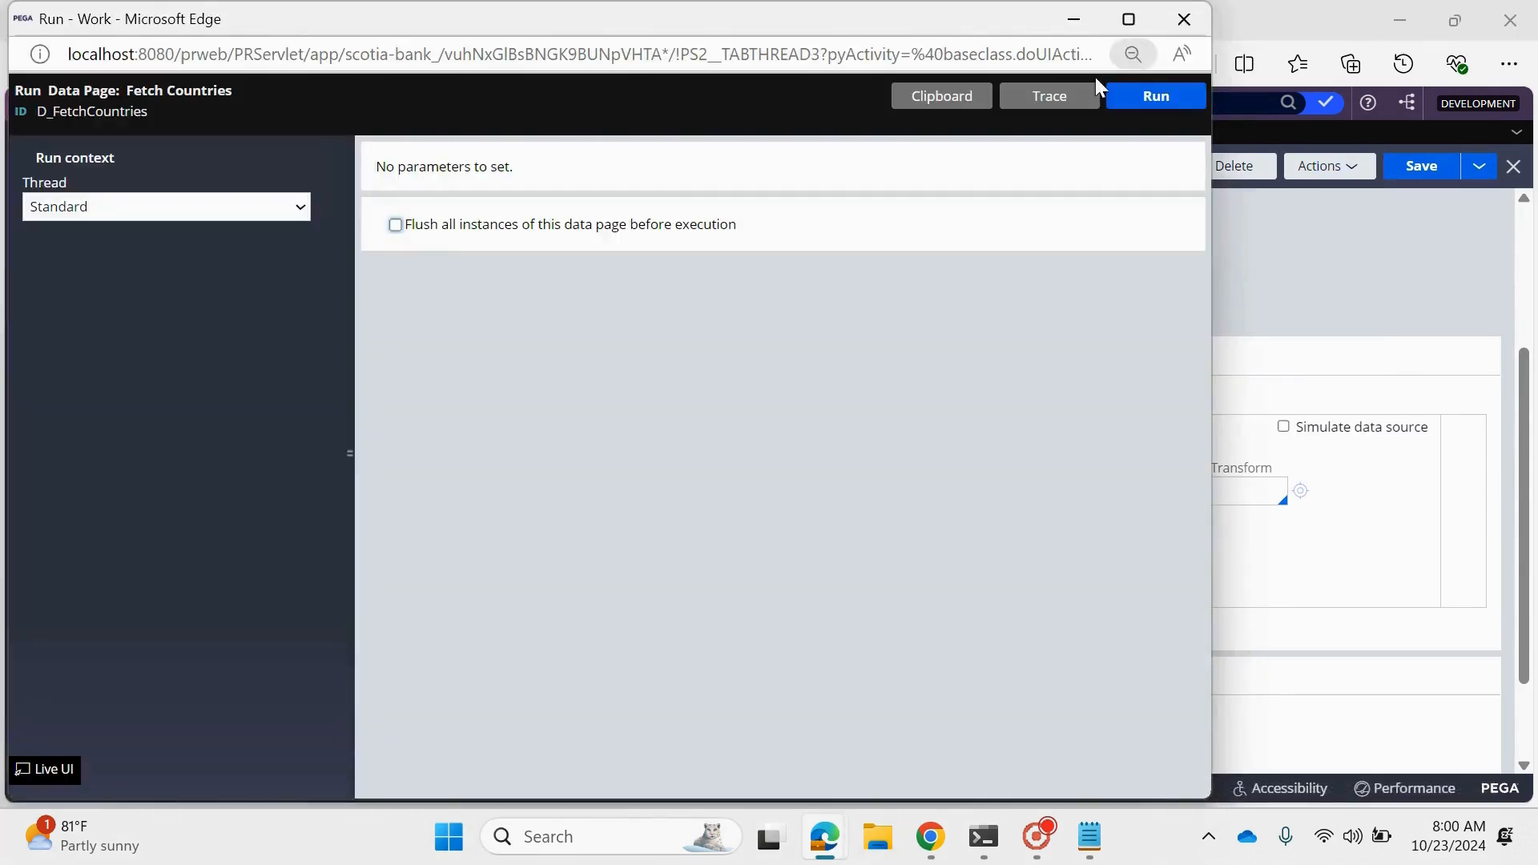
click(1187, 16)
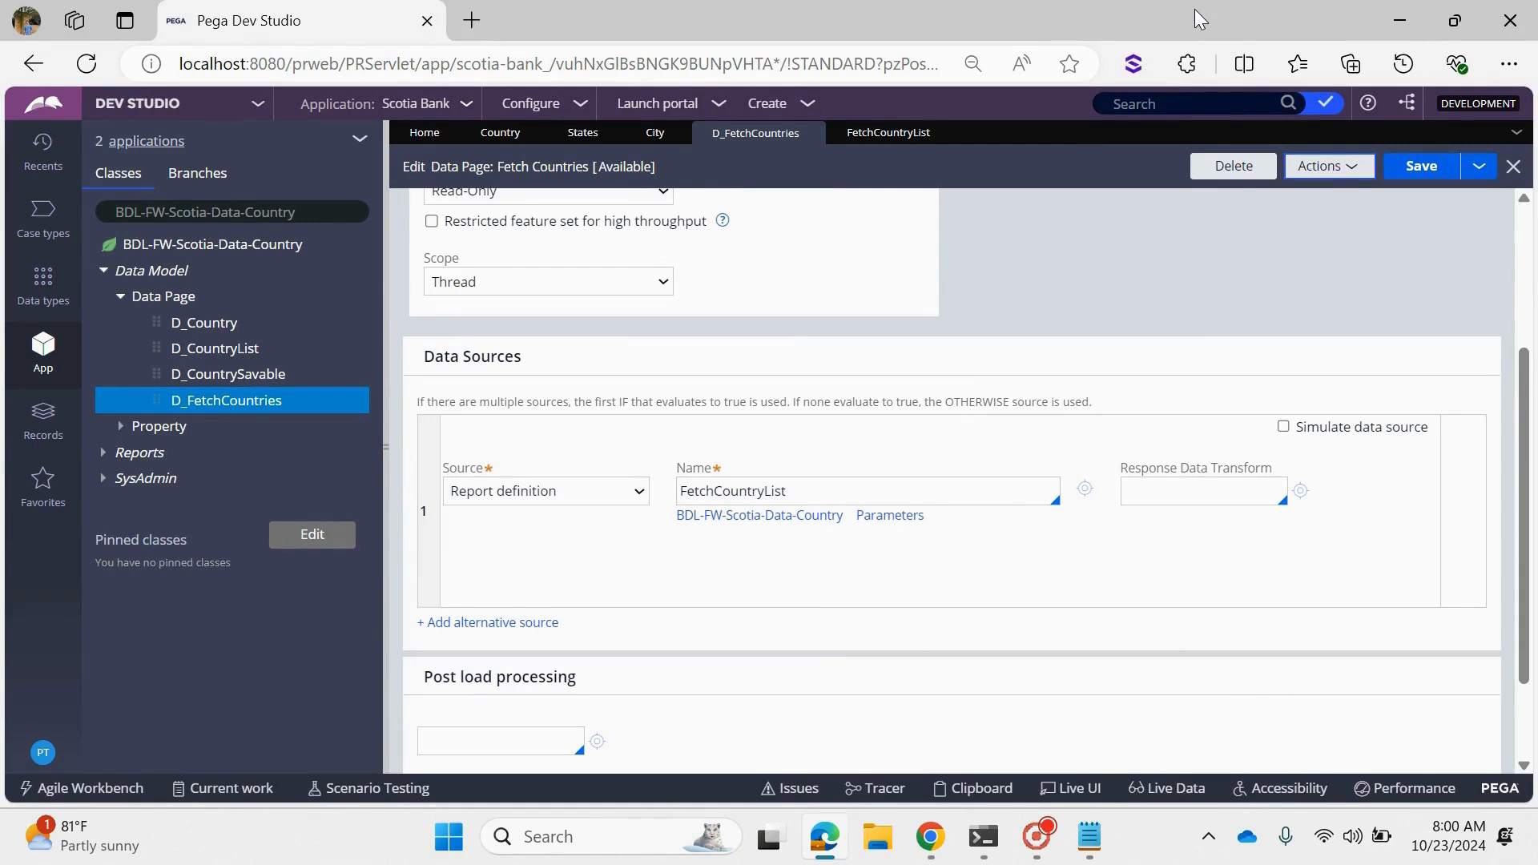
click(1326, 166)
click(1309, 204)
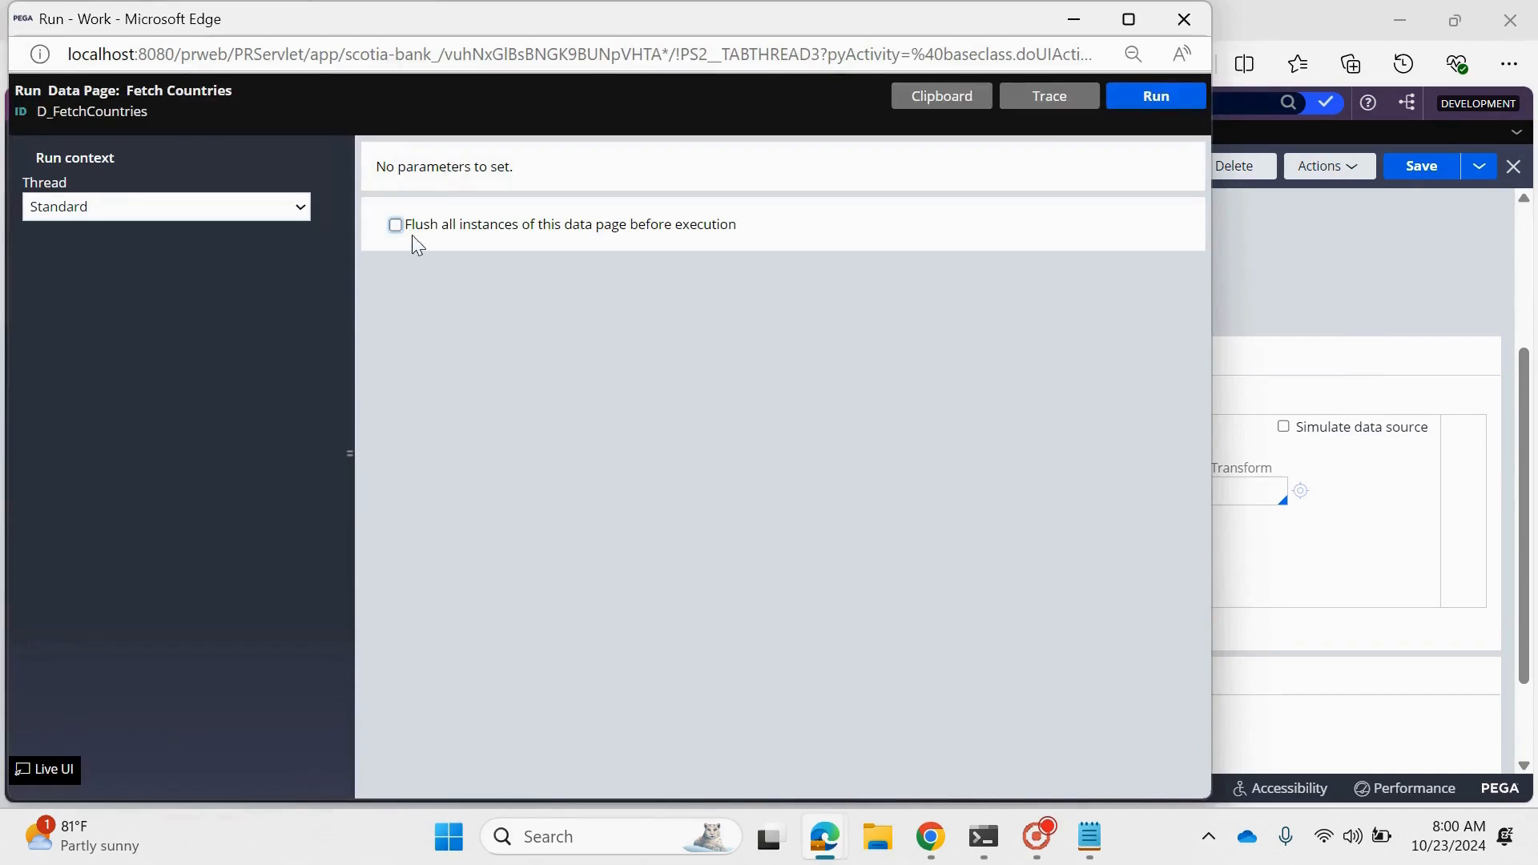
click(1137, 100)
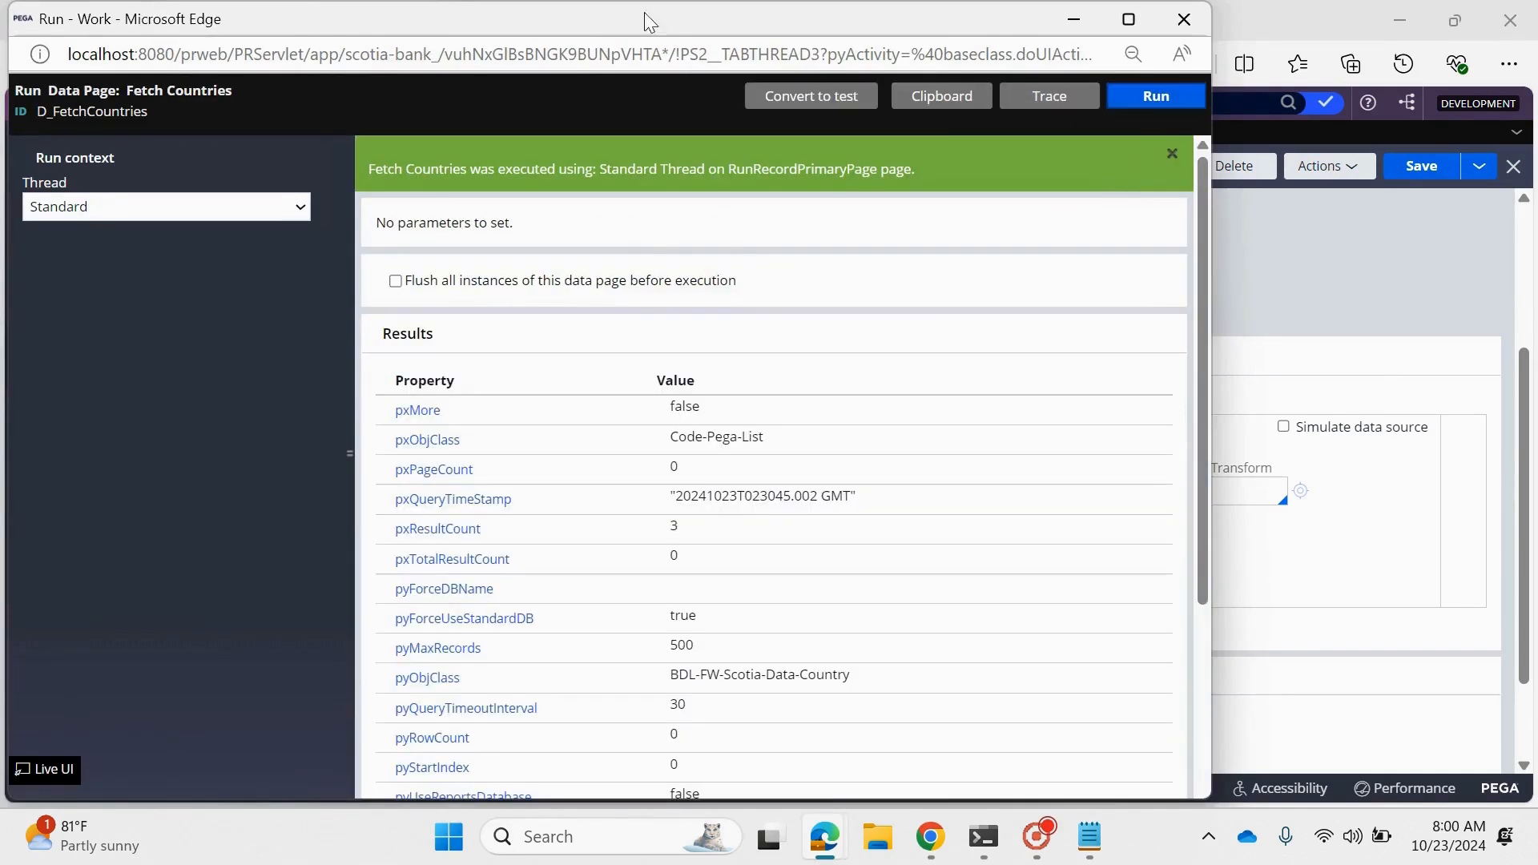
- Open the clipboard from the run results and look through the Standard thread's thread-level data pages and user pages
click(939, 96)
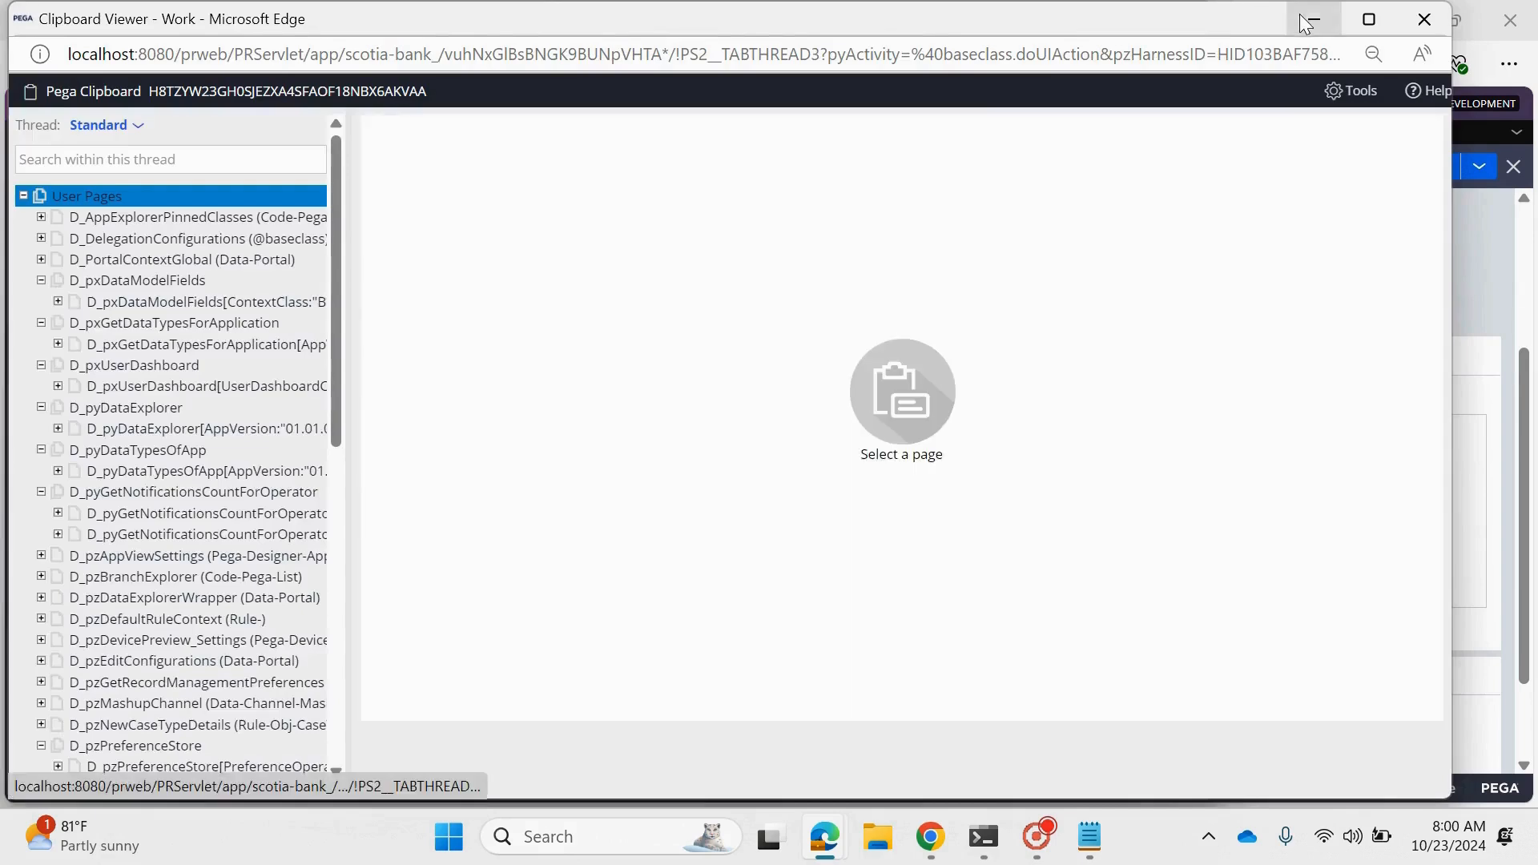
click(1315, 19)
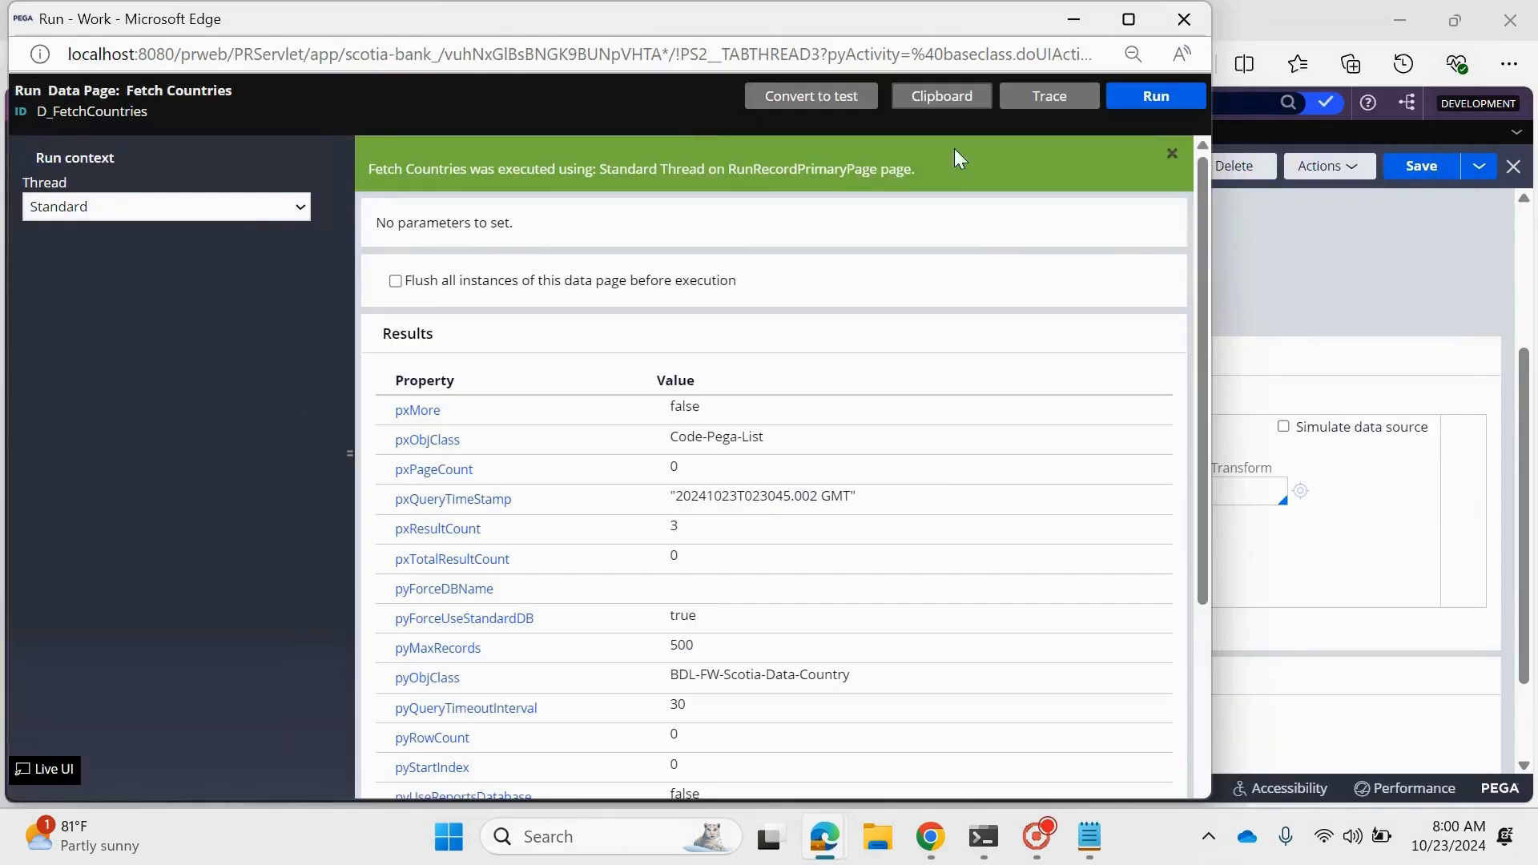
mouse_move(824, 836)
click(1079, 687)
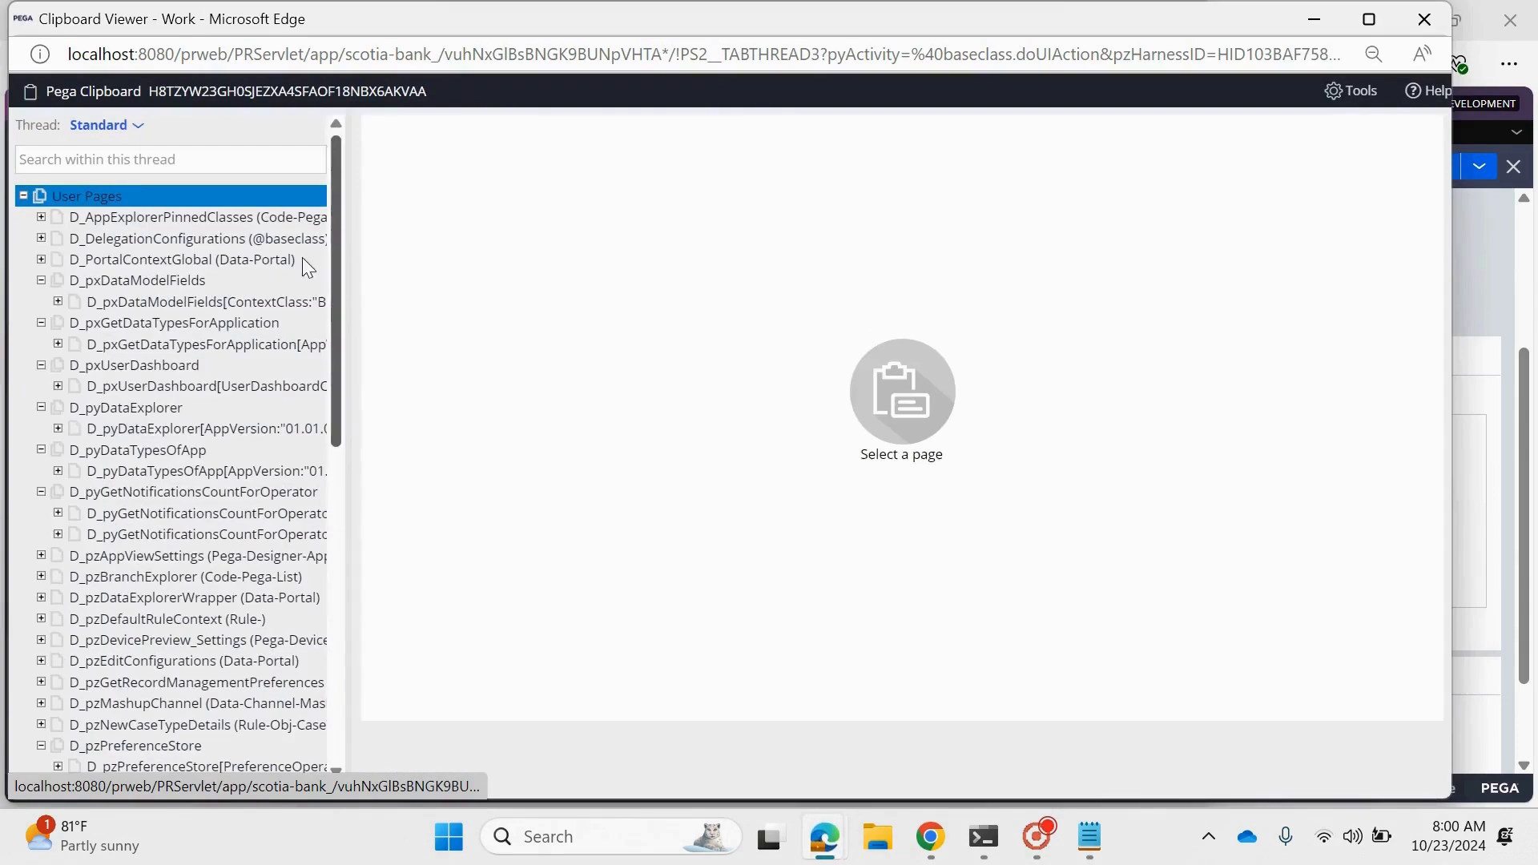
click(23, 195)
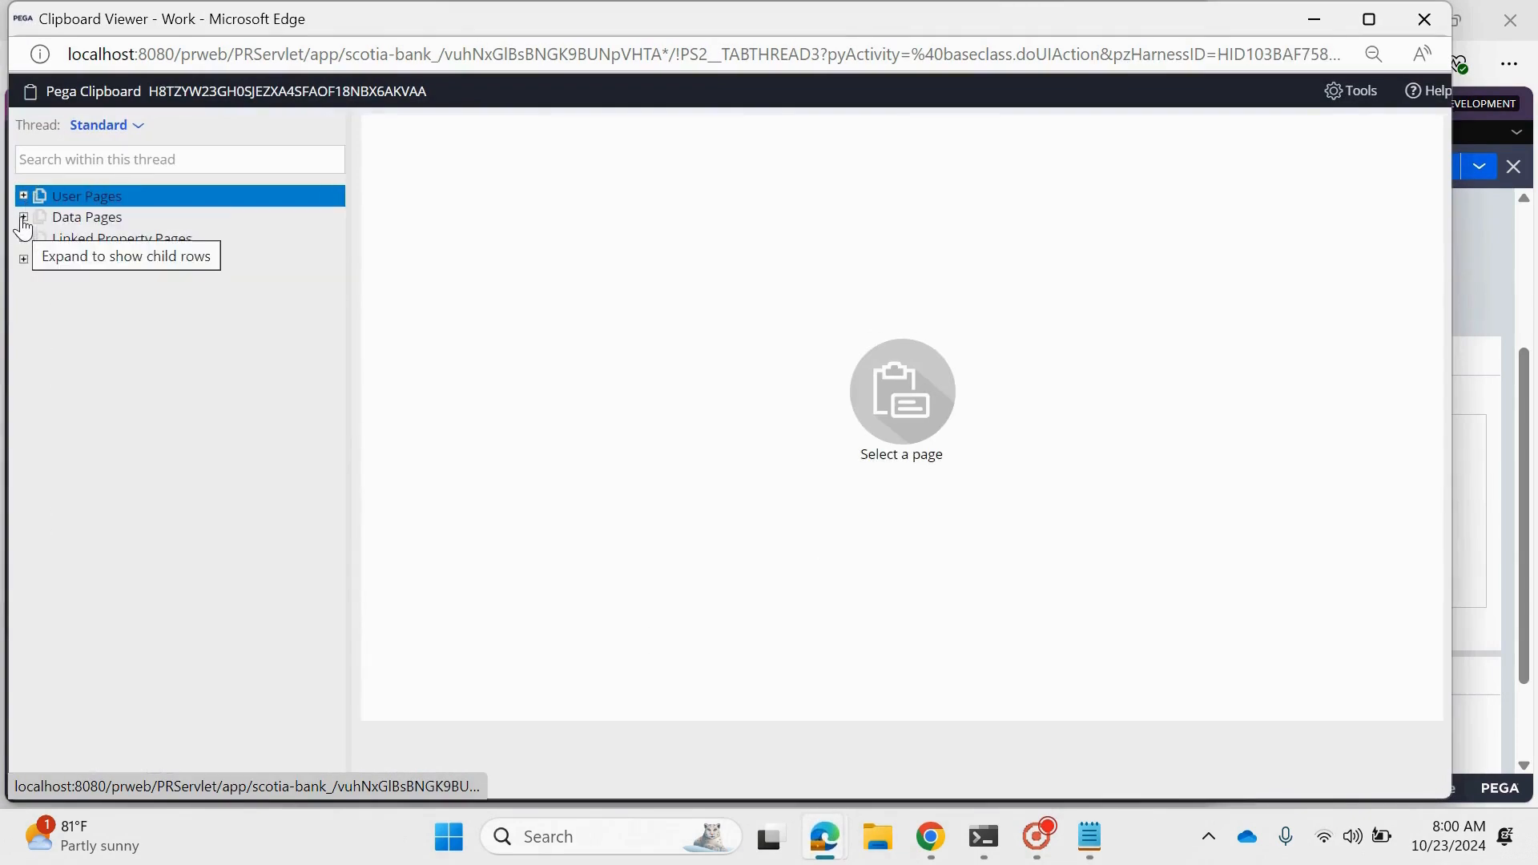
click(1369, 19)
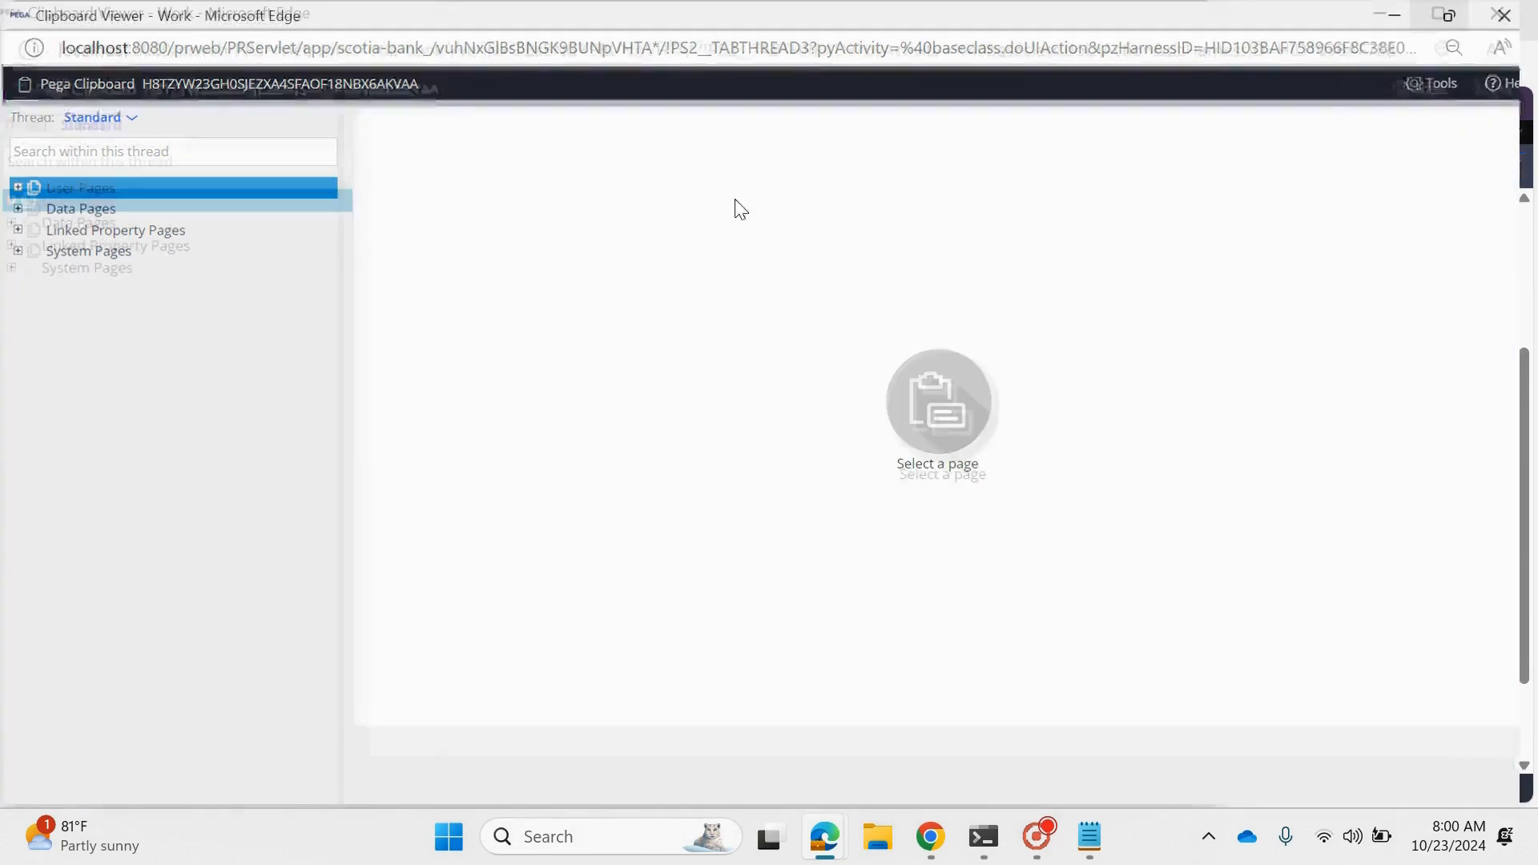
click(15, 210)
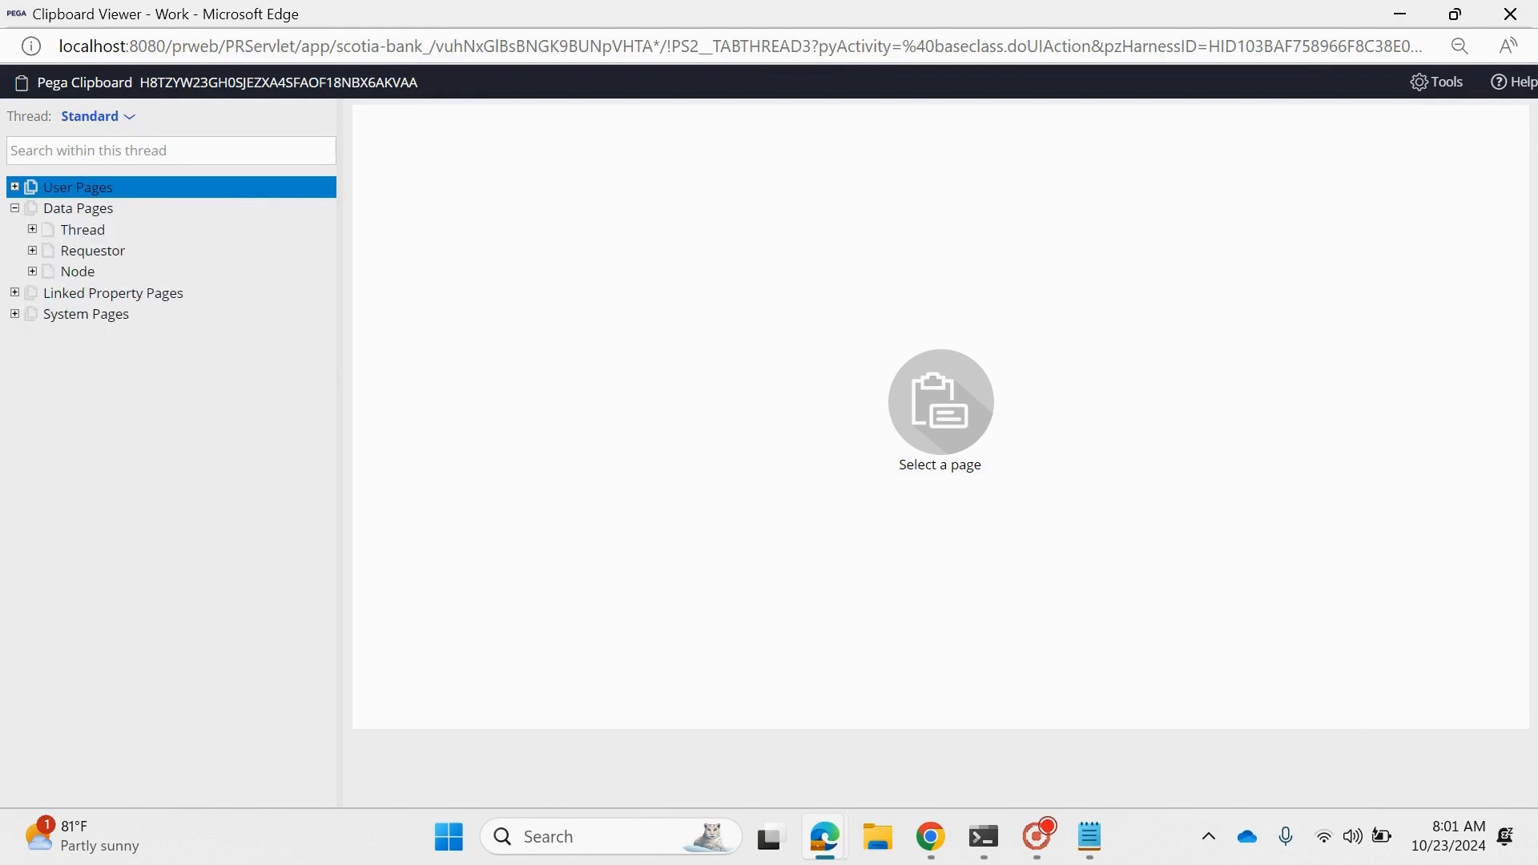
click(32, 231)
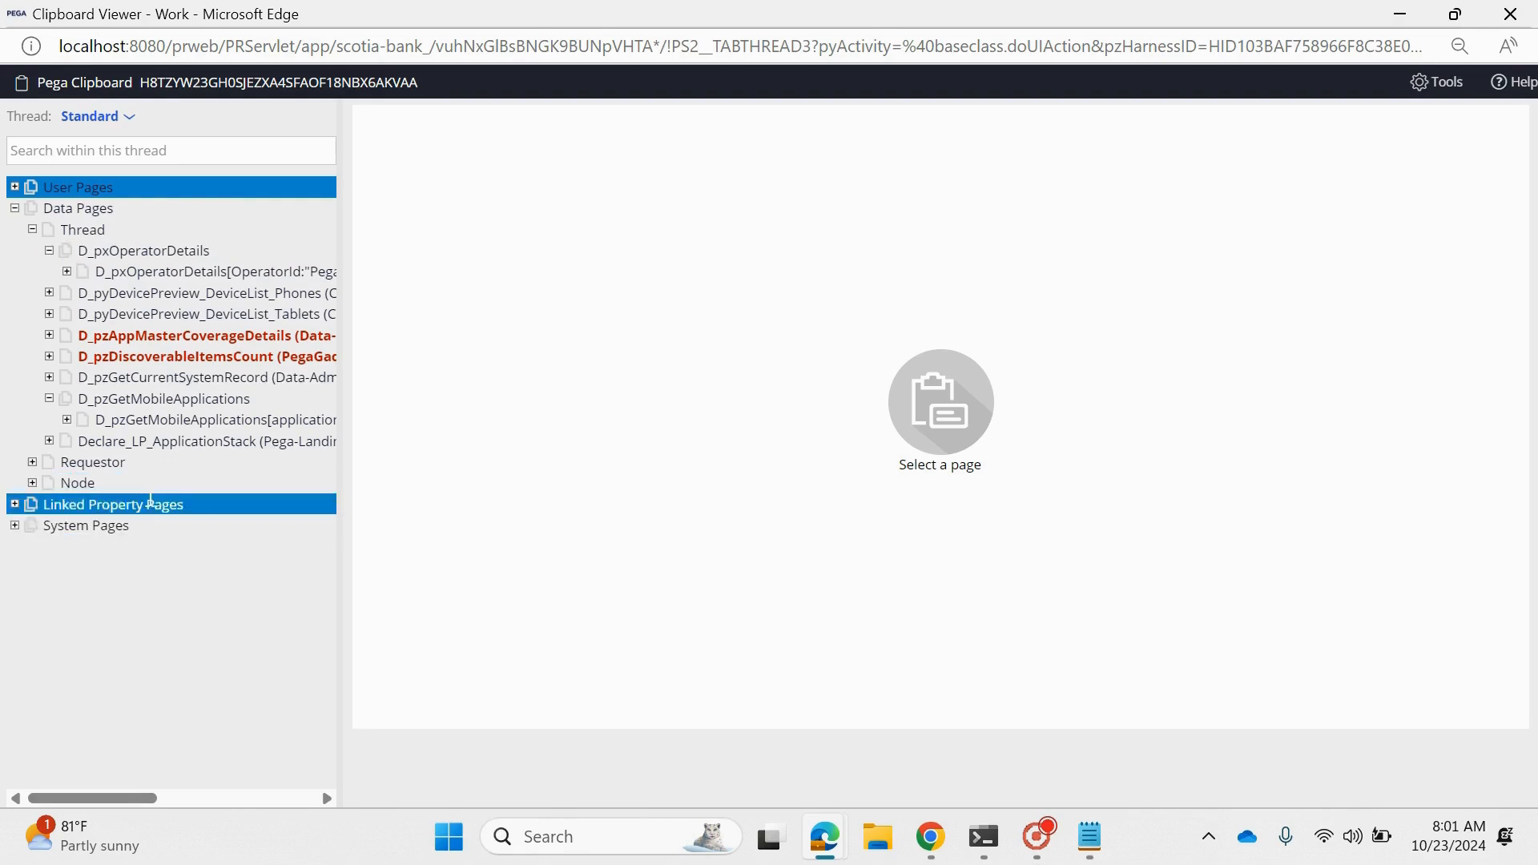
click(15, 190)
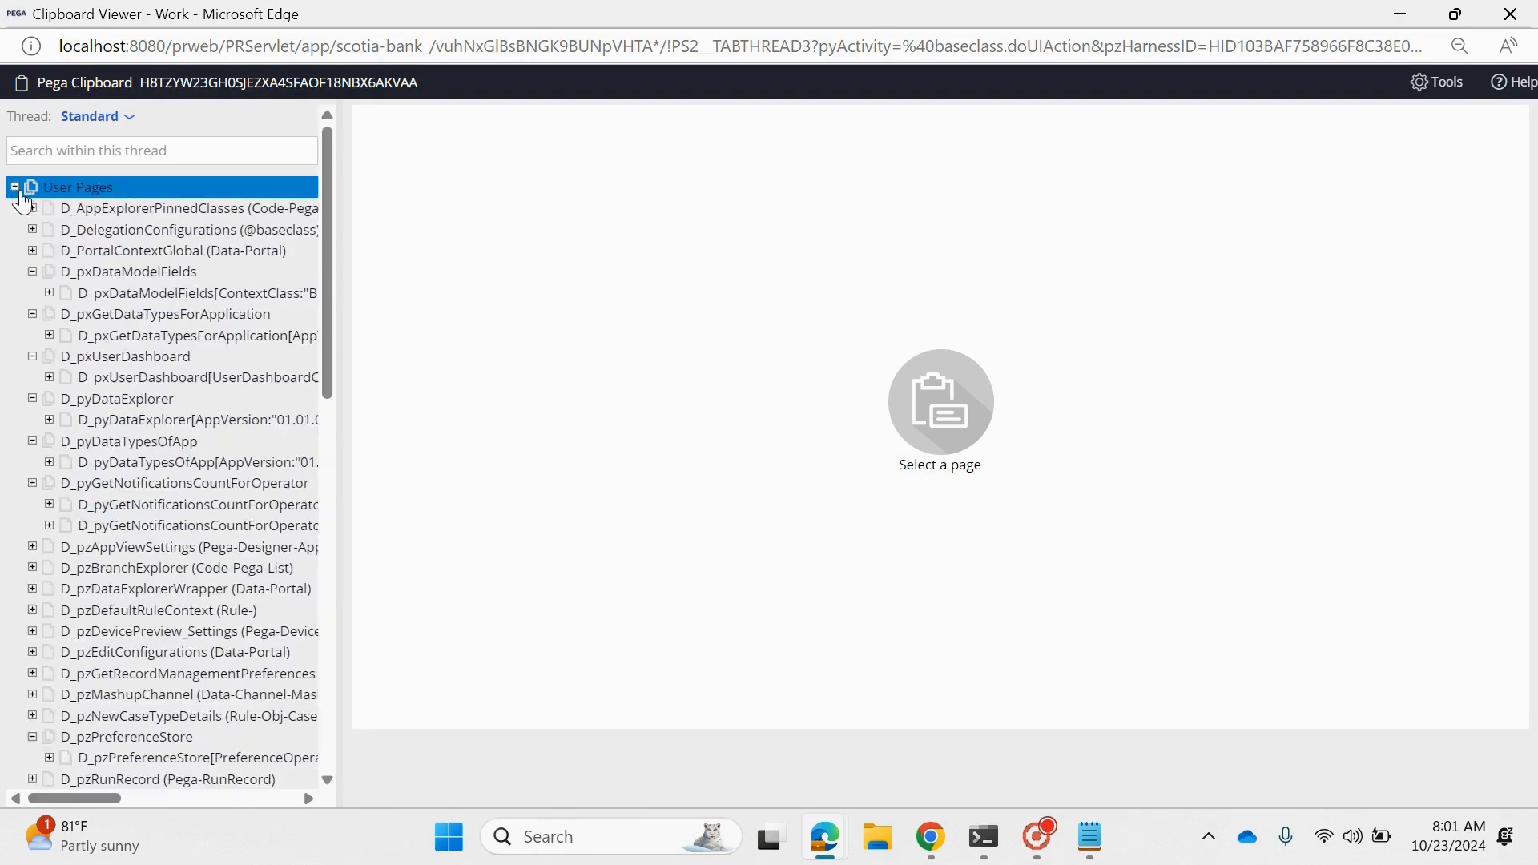
- Switch the clipboard to the D_FetchCountries thread, check its user pages and thread-level data pages, and close the viewer
click(100, 120)
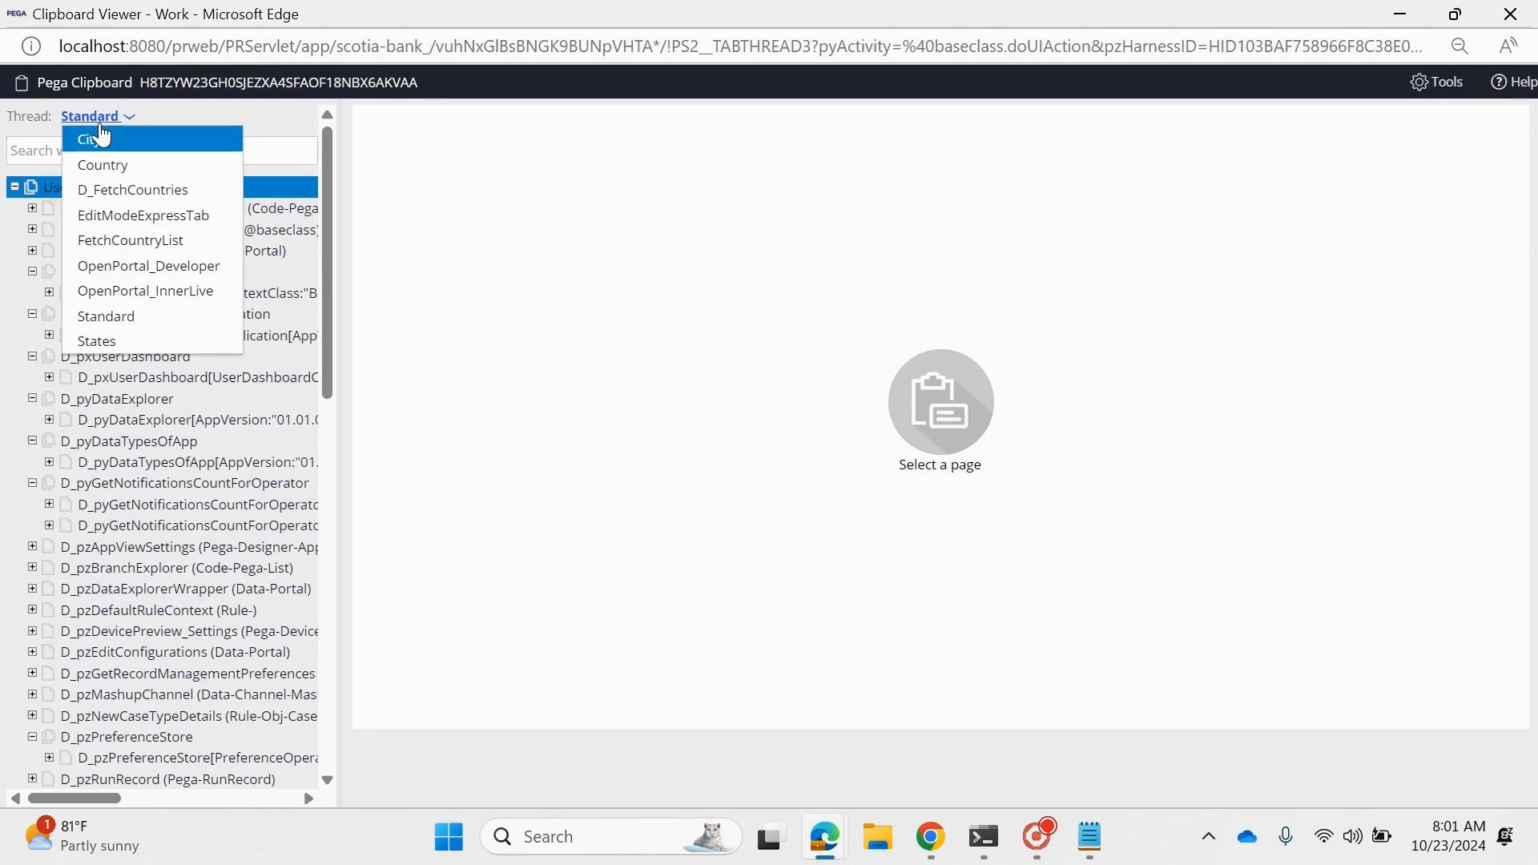
click(132, 192)
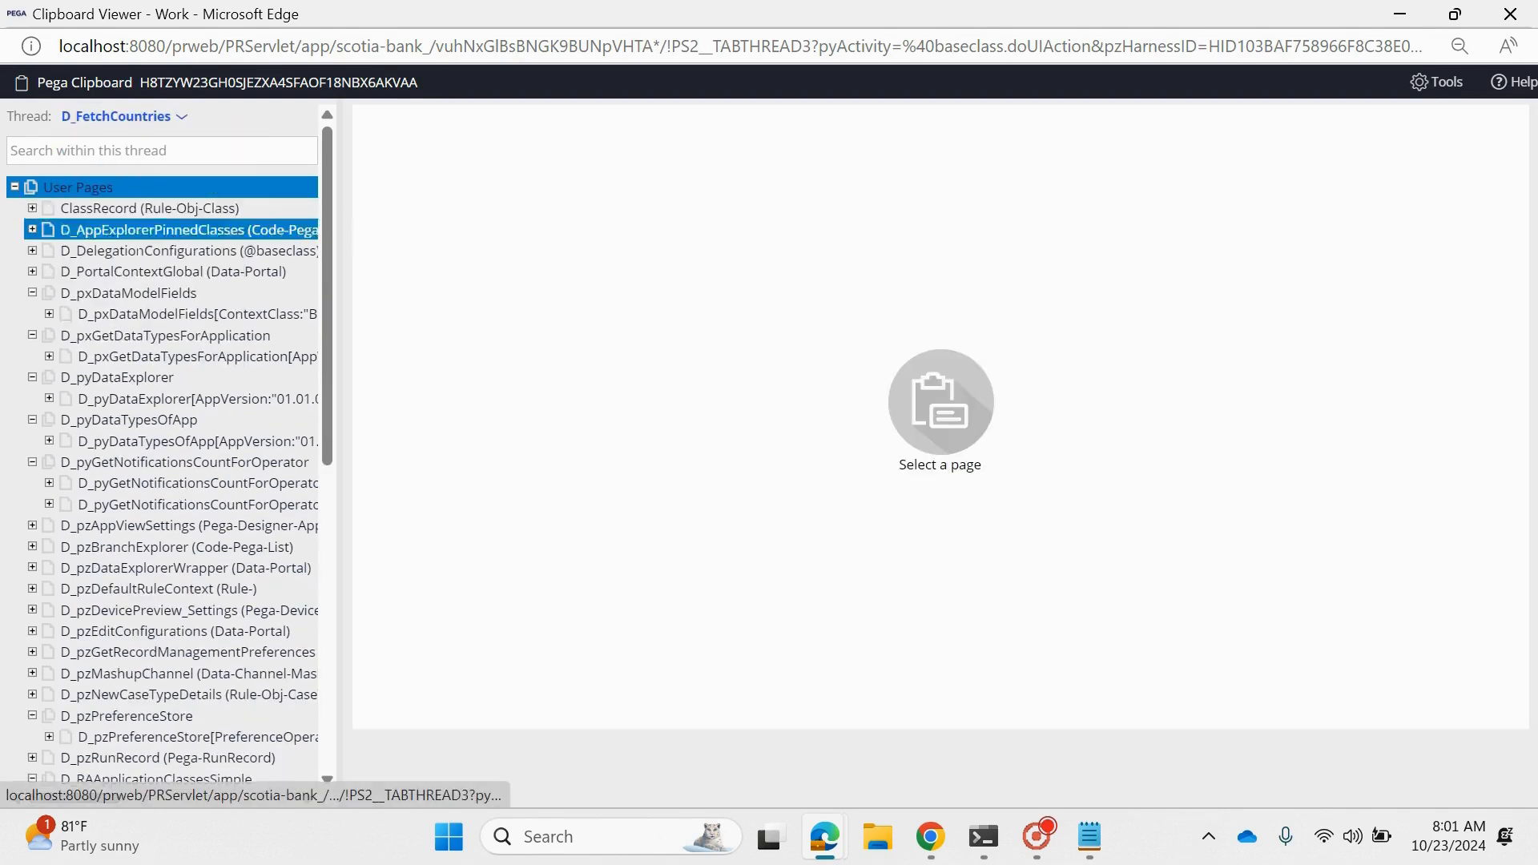
scroll(193, 380, down, 8)
scroll(177, 336, up, 8)
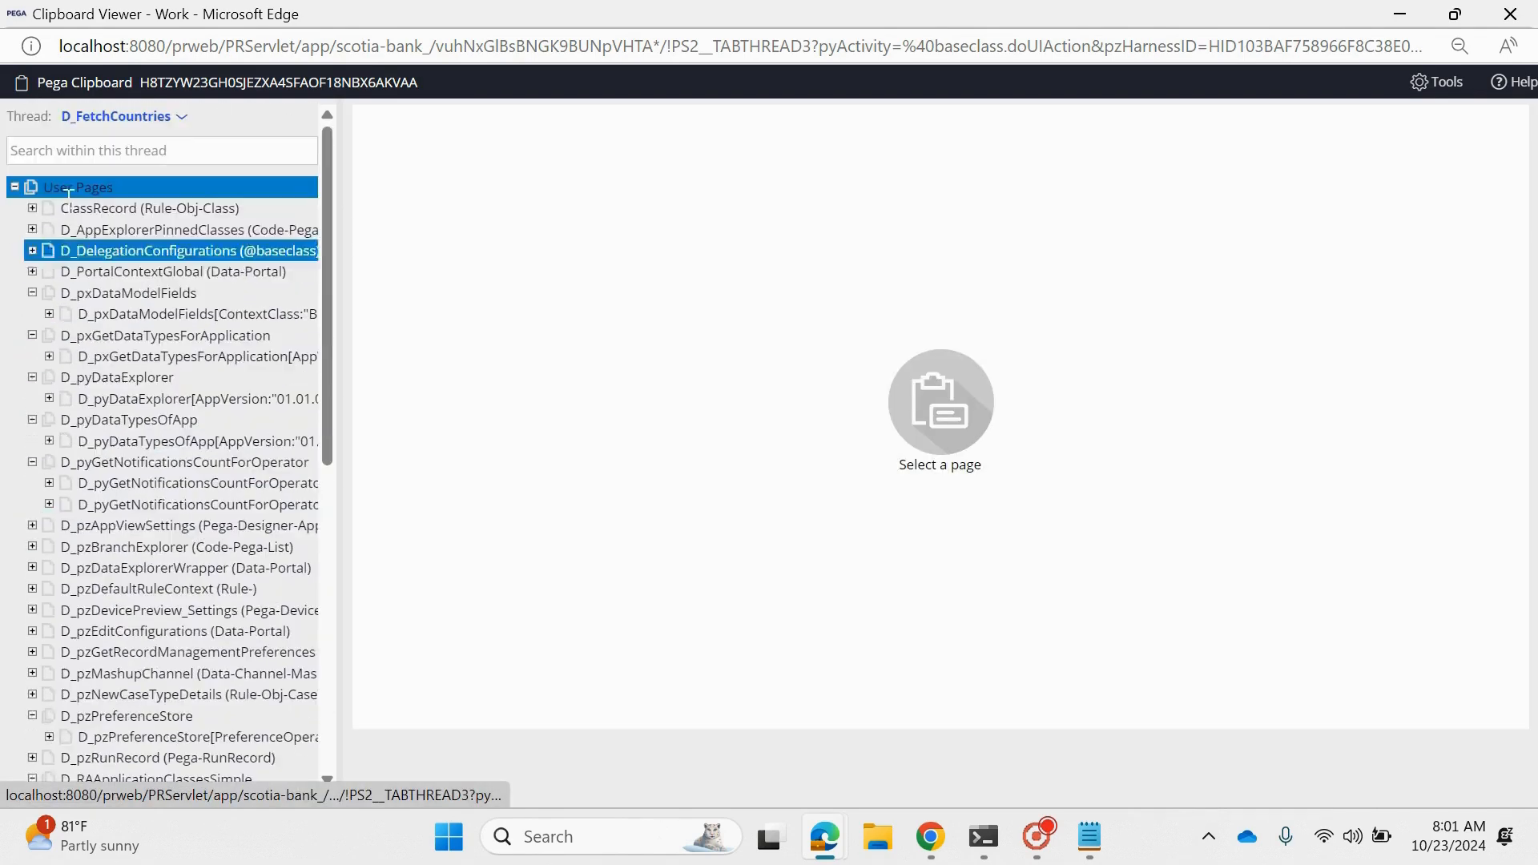
click(15, 188)
click(14, 208)
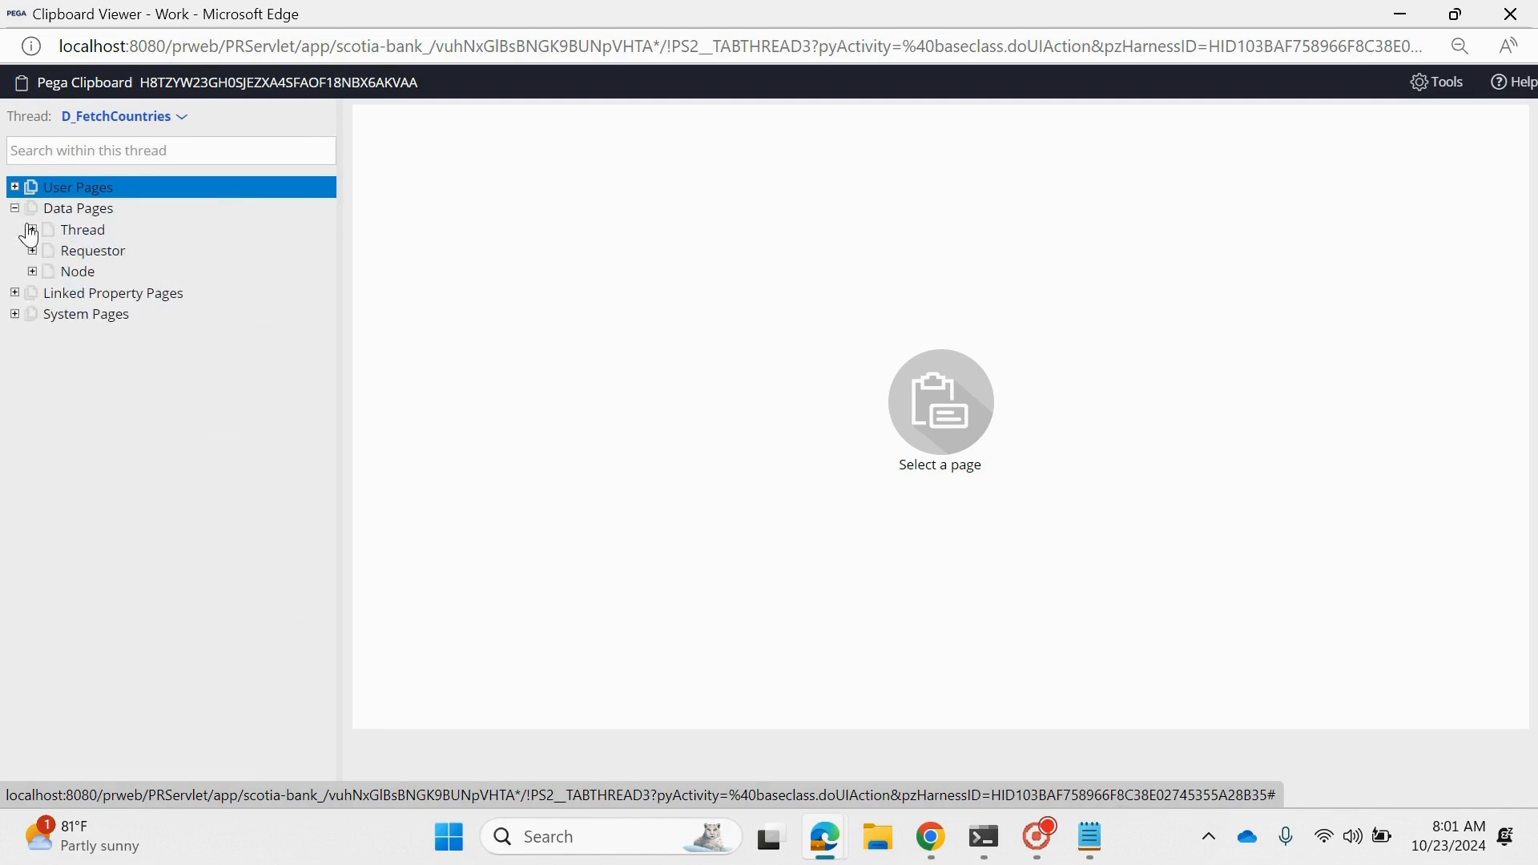
click(33, 230)
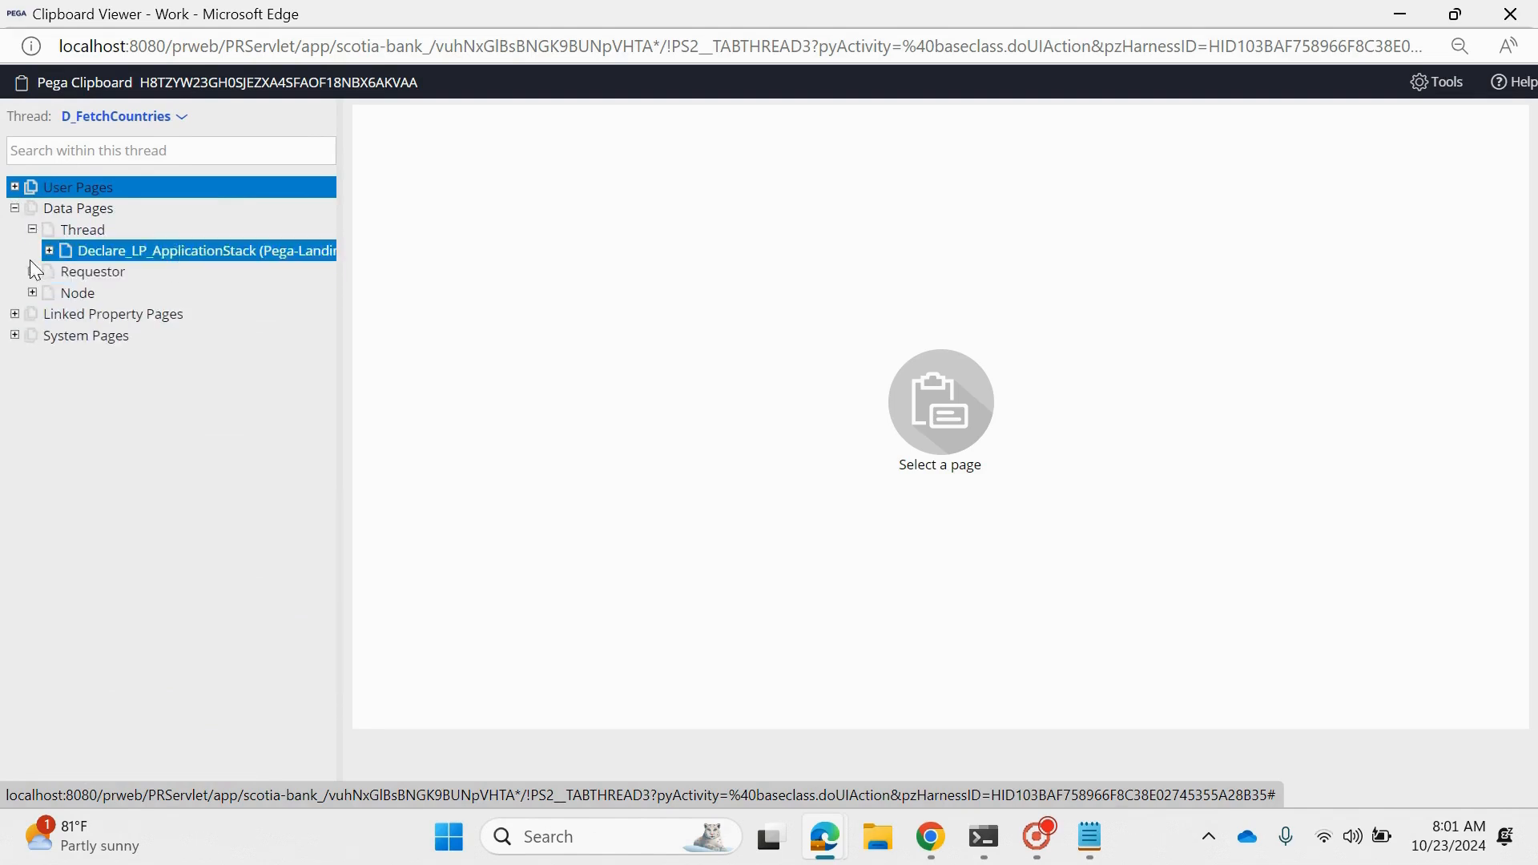
click(1511, 14)
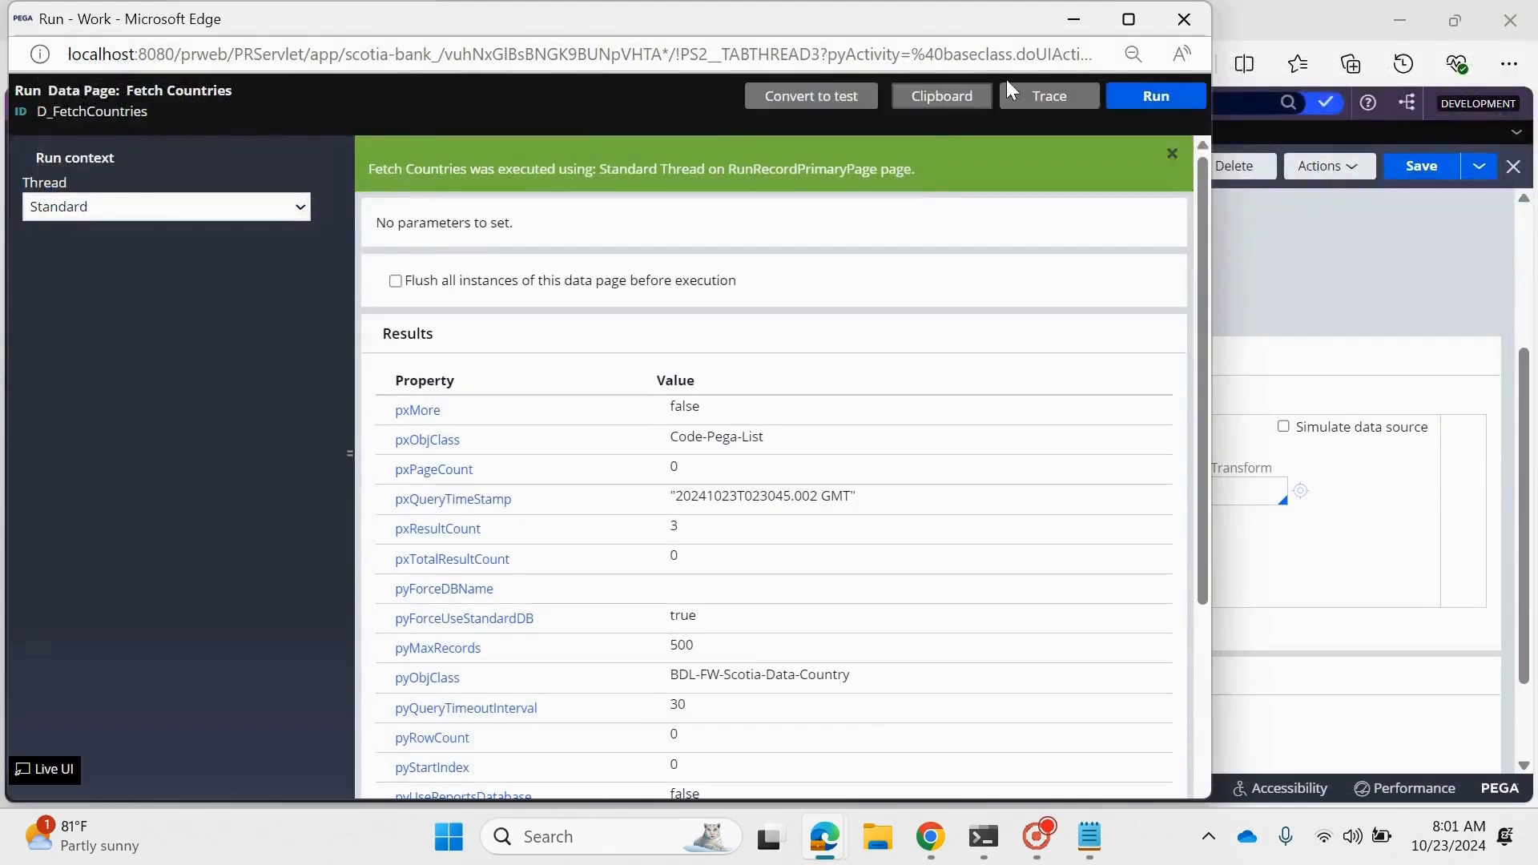
- Expand the pxResults list in the data page's run results to check the fetched records
scroll(455, 681, down, 3)
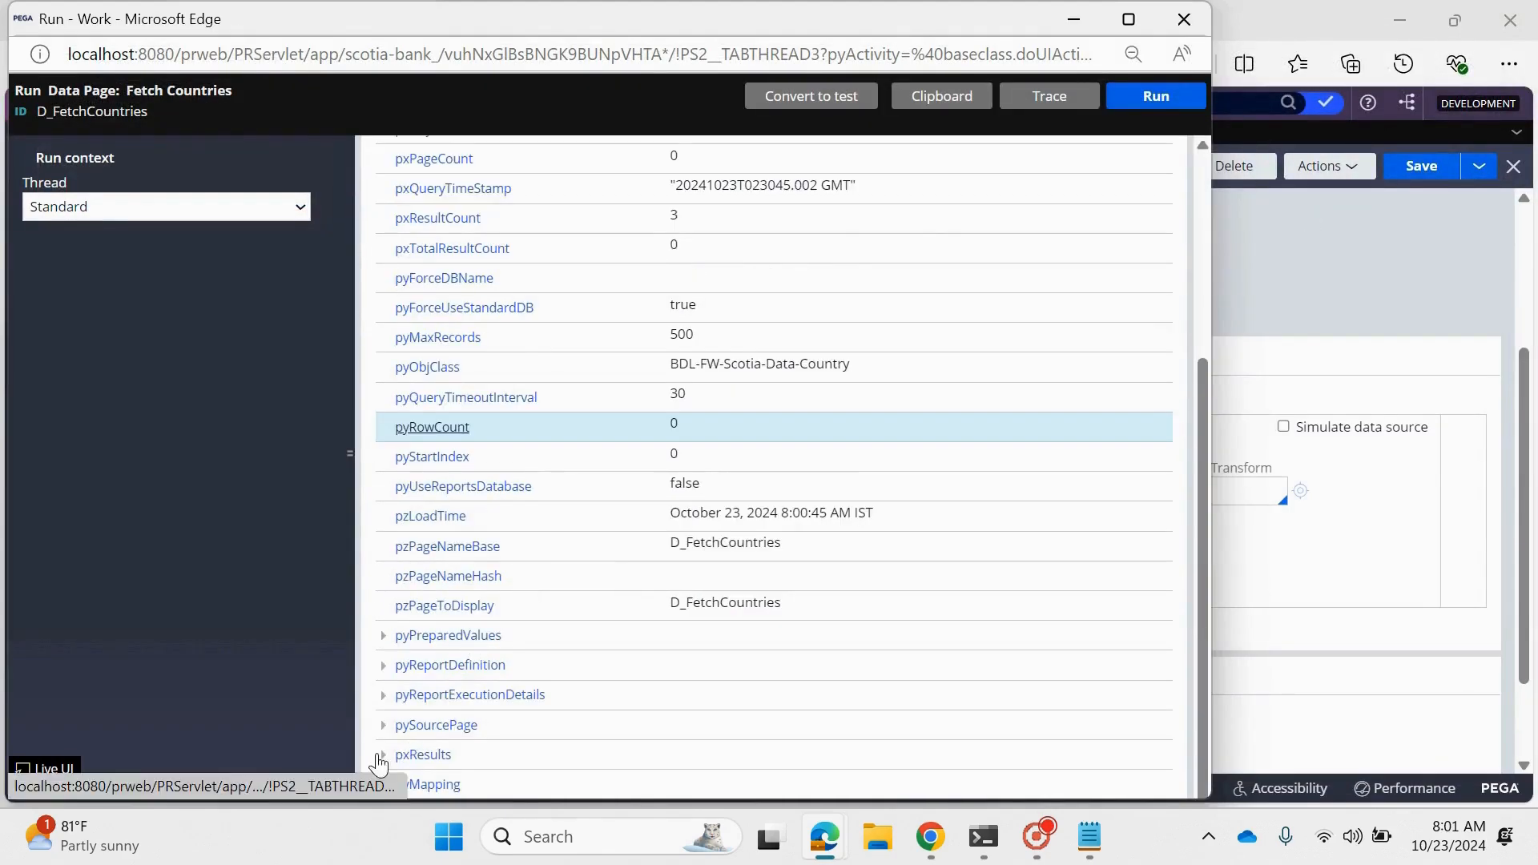
click(382, 755)
scroll(385, 757, down, 1)
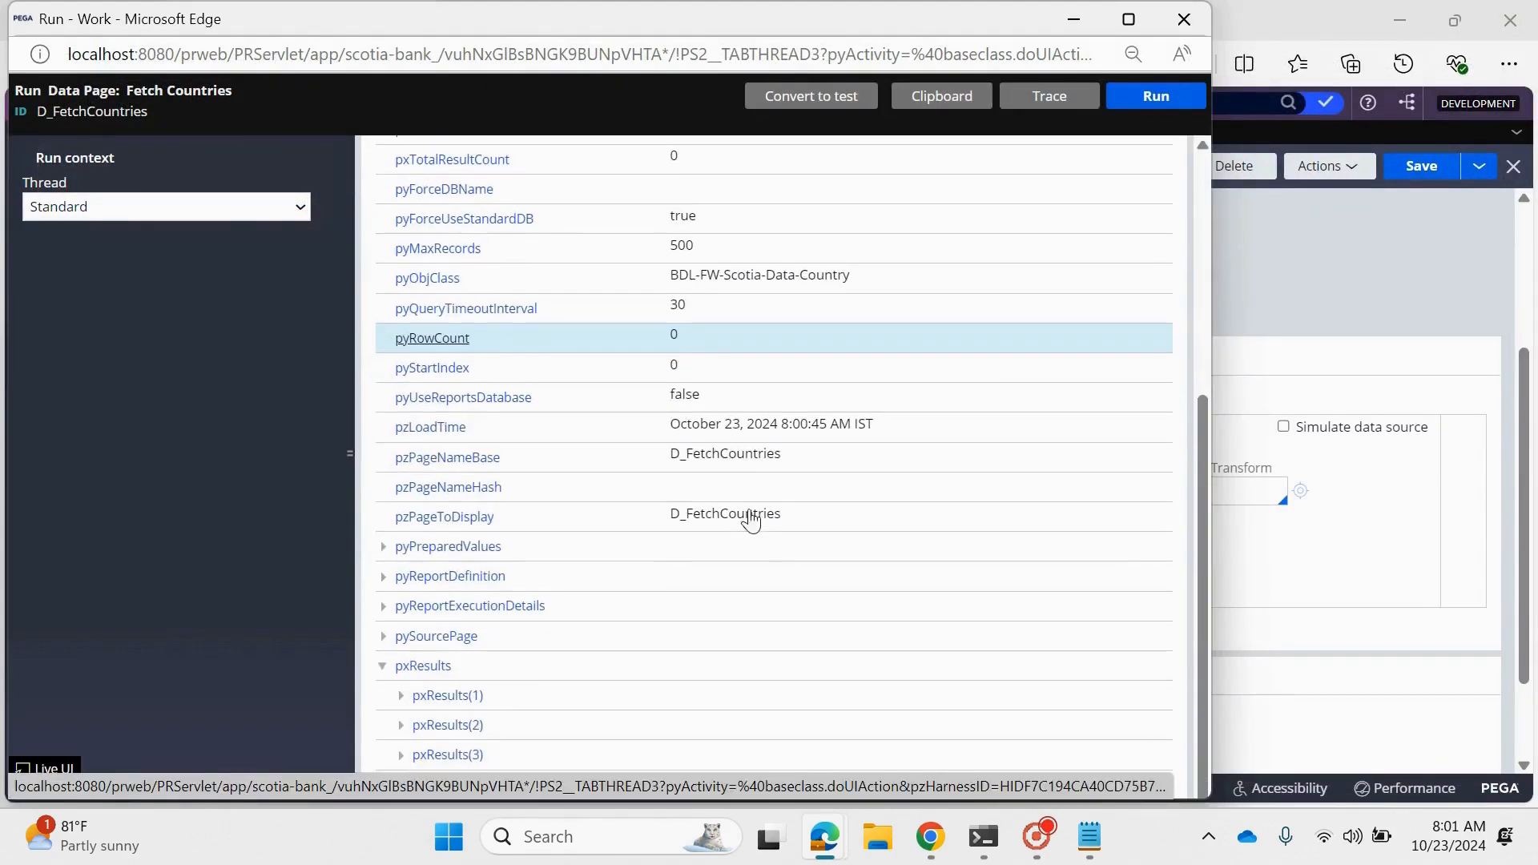
scroll(977, 320, up, 5)
- Open the clipboard from the run results, look for D_FetchCountries among the Standard thread's user and thread-level data pages, and close both windows
click(944, 94)
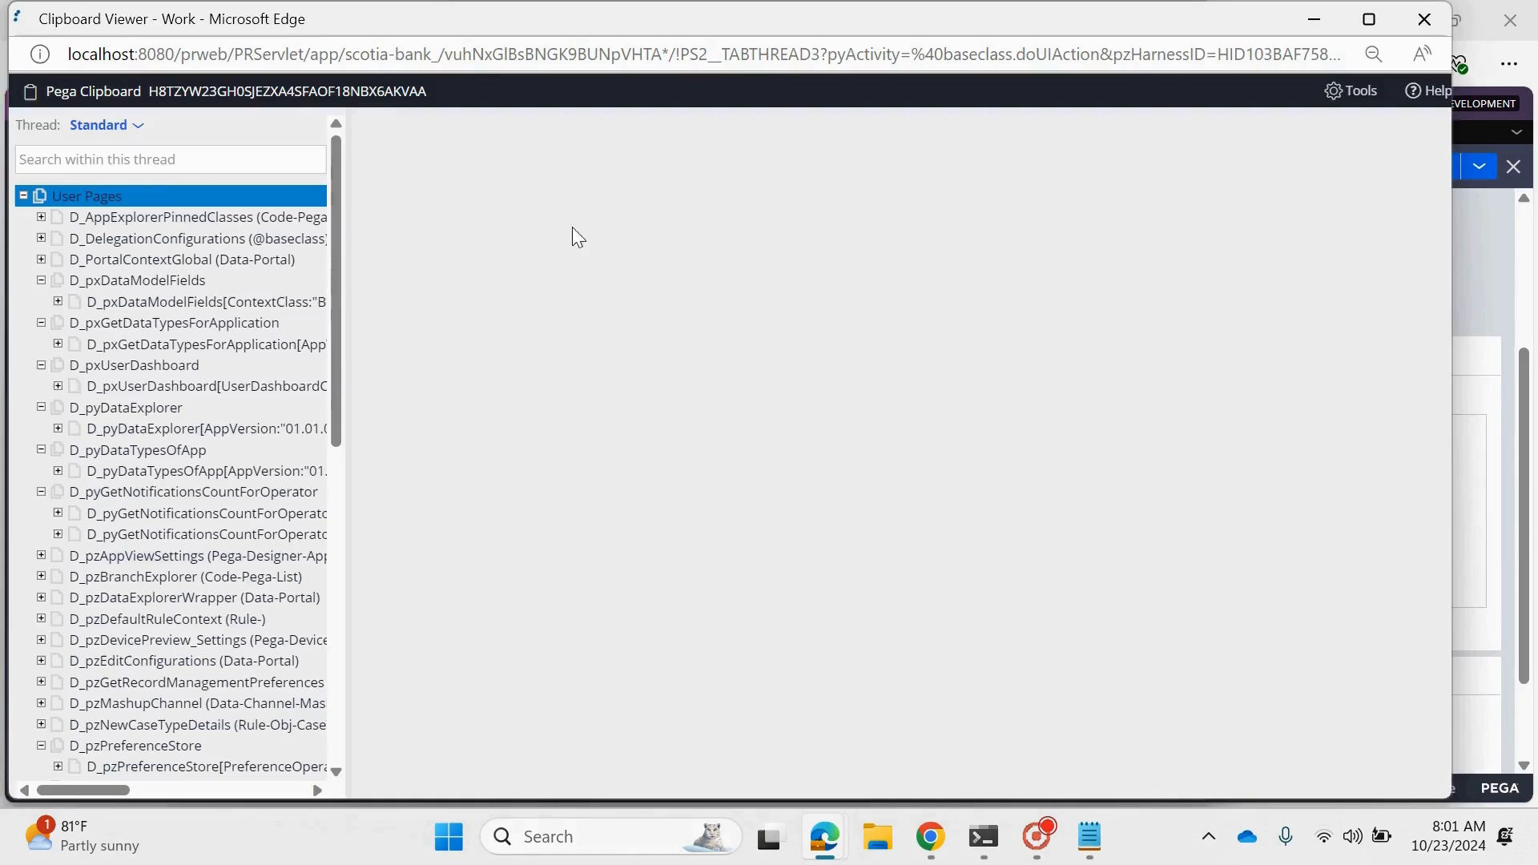
scroll(160, 400, down, 10)
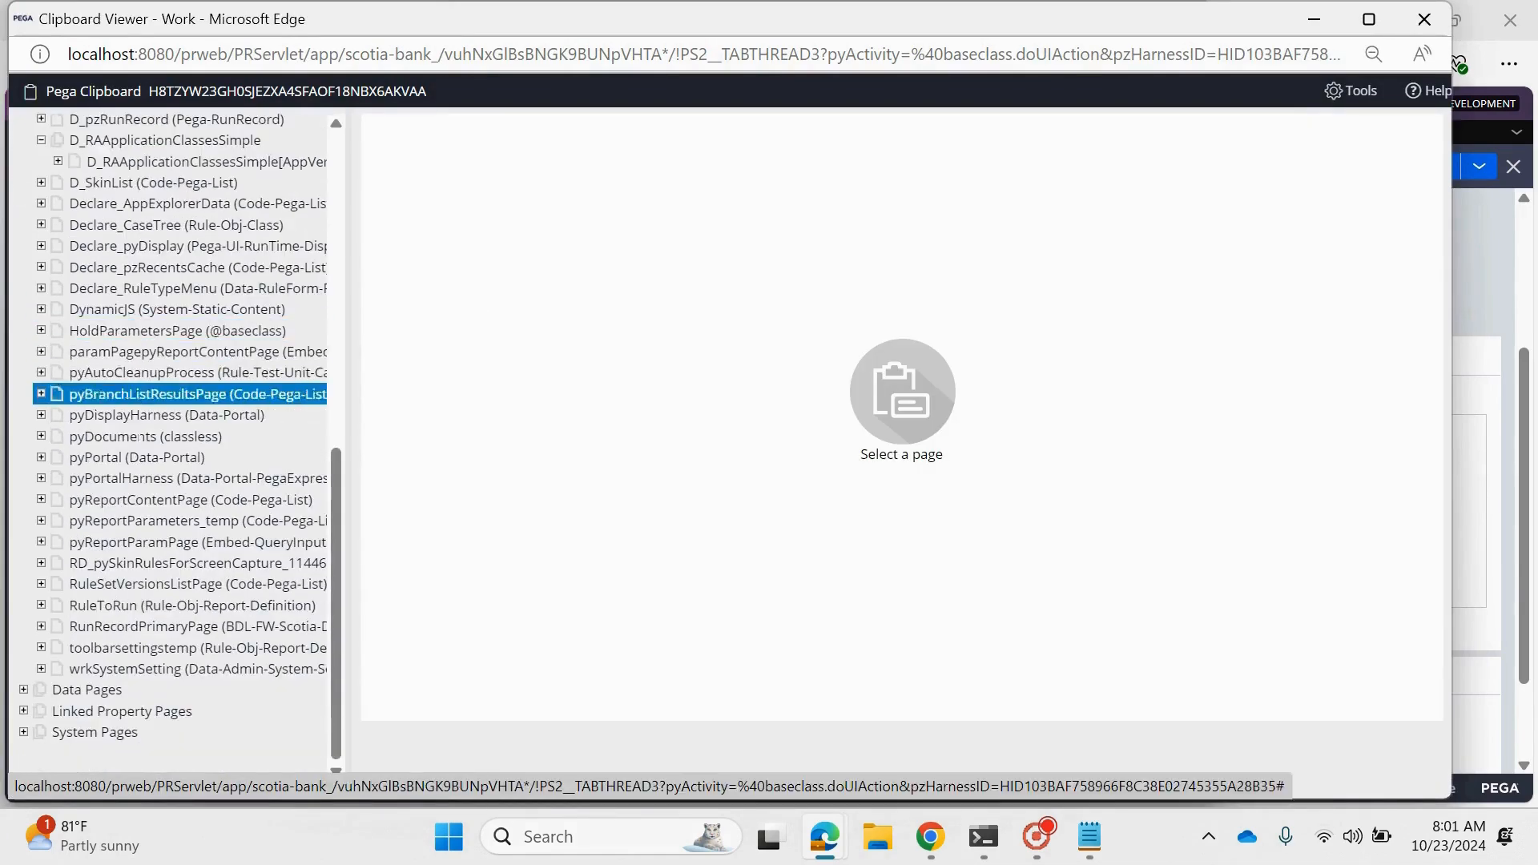
scroll(161, 409, up, 10)
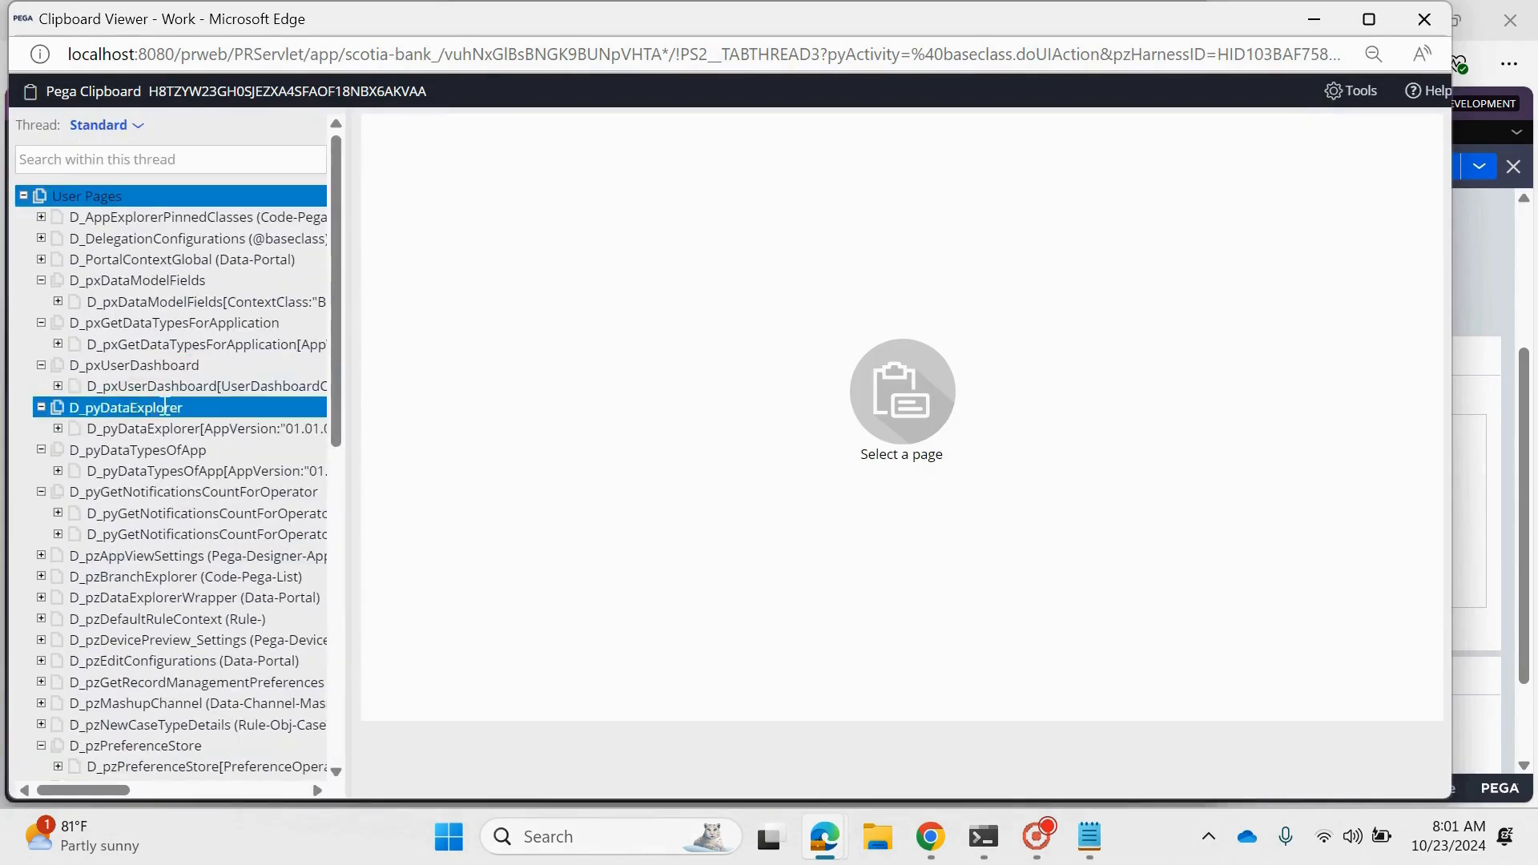
scroll(164, 407, down, 10)
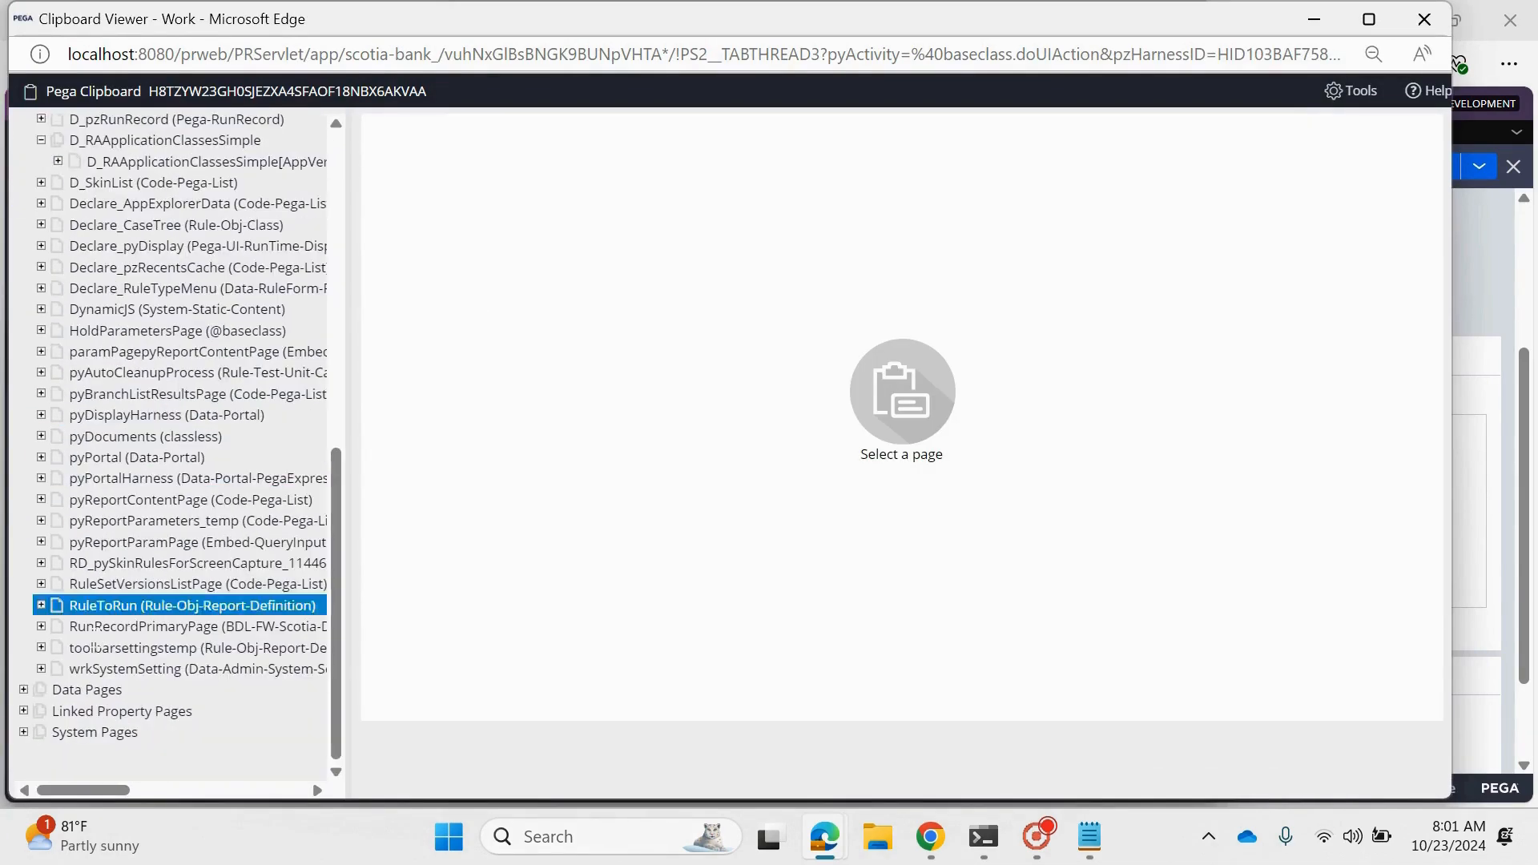
click(23, 691)
click(41, 648)
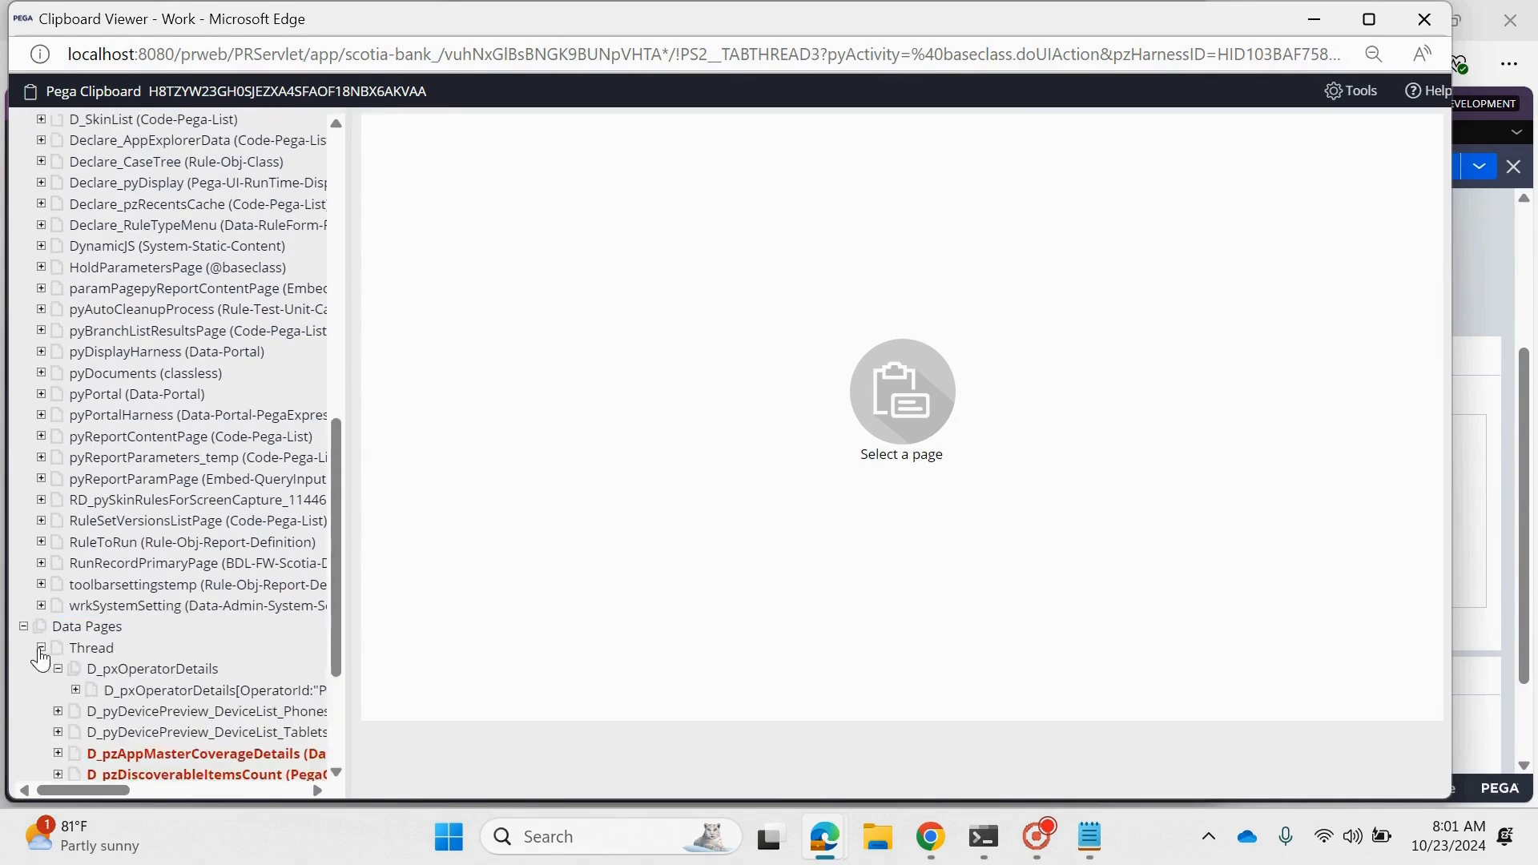
scroll(41, 658, down, 5)
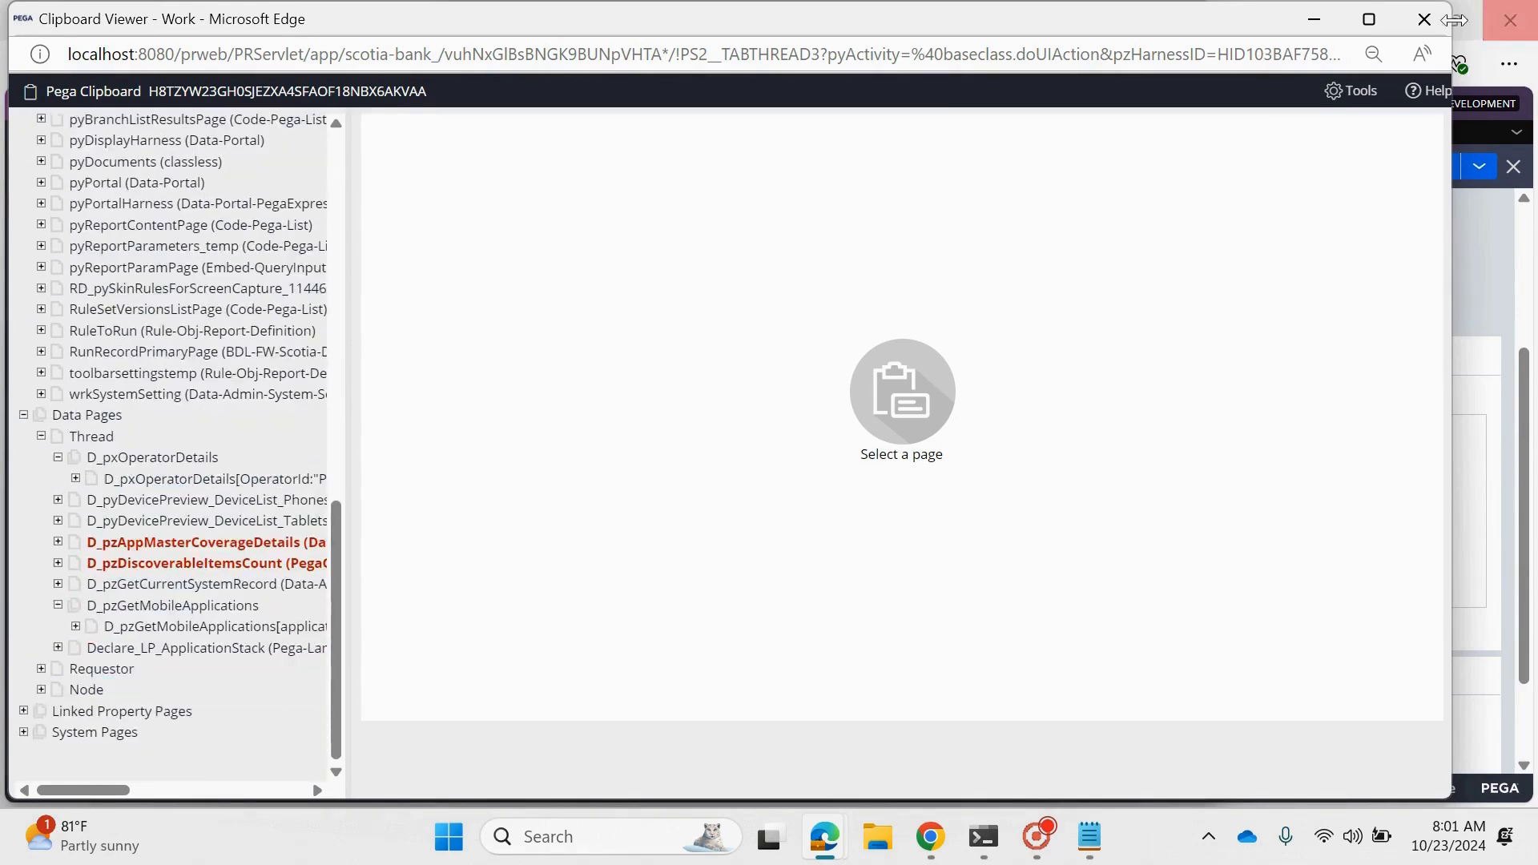
click(1424, 19)
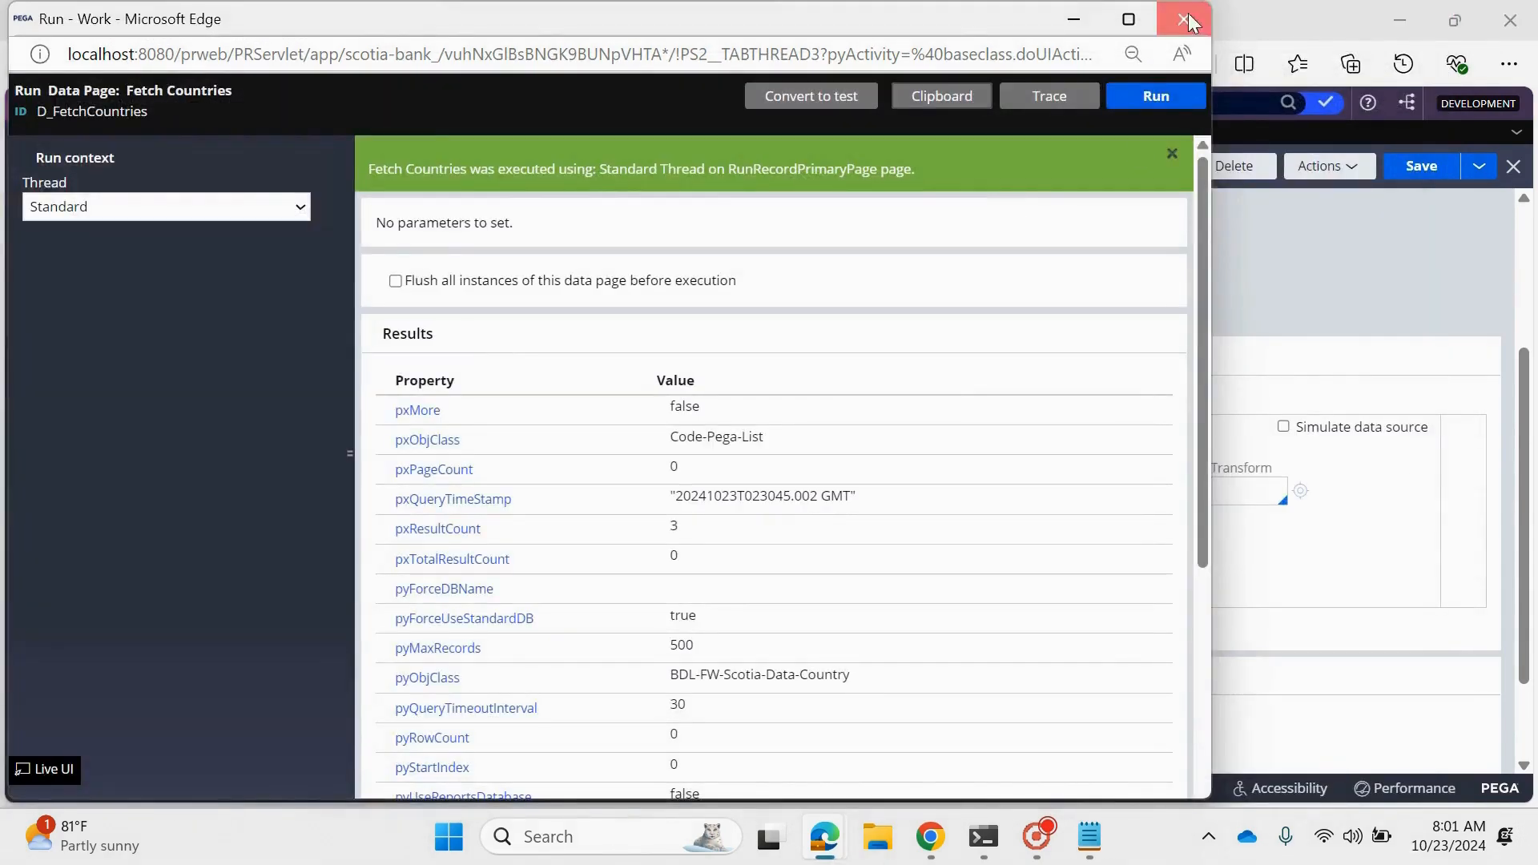
click(1184, 19)
- Save the D_FetchCountries data page and run it in the Standard thread with all instances flushed before execution
click(1421, 166)
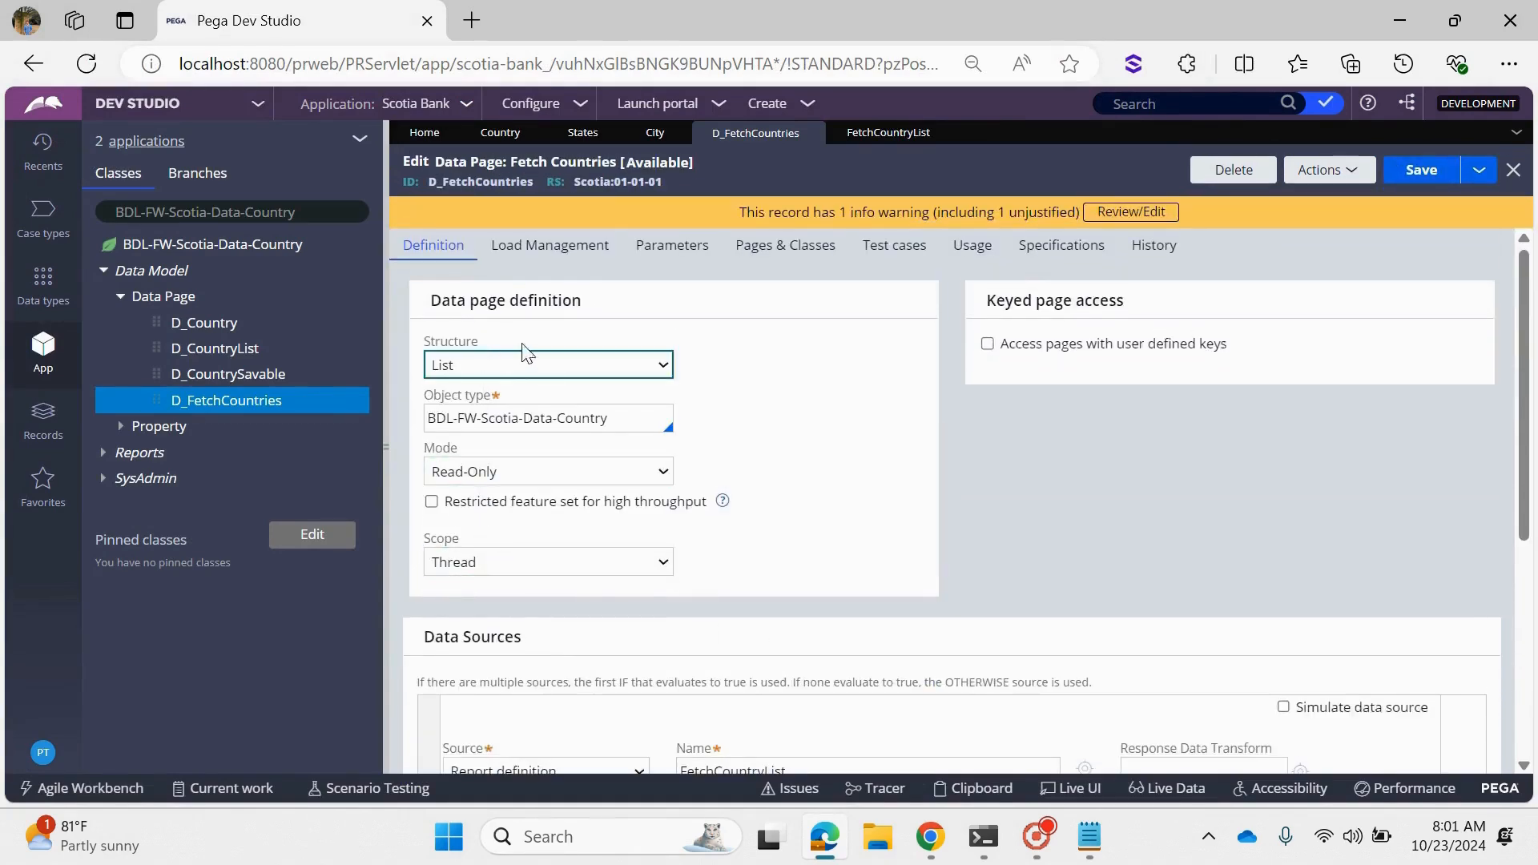
click(1321, 170)
click(1318, 200)
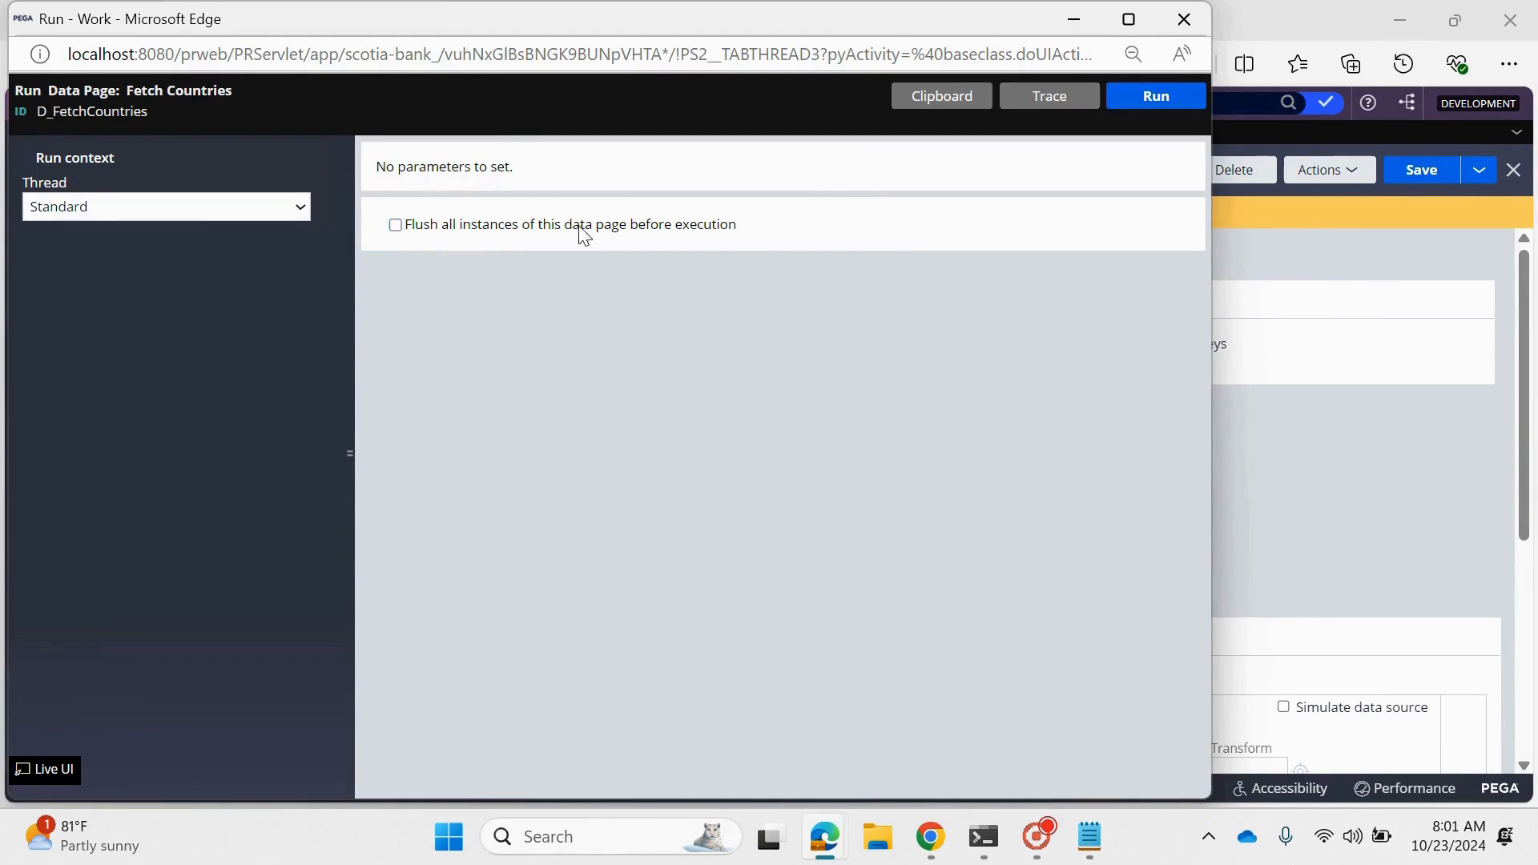
click(396, 226)
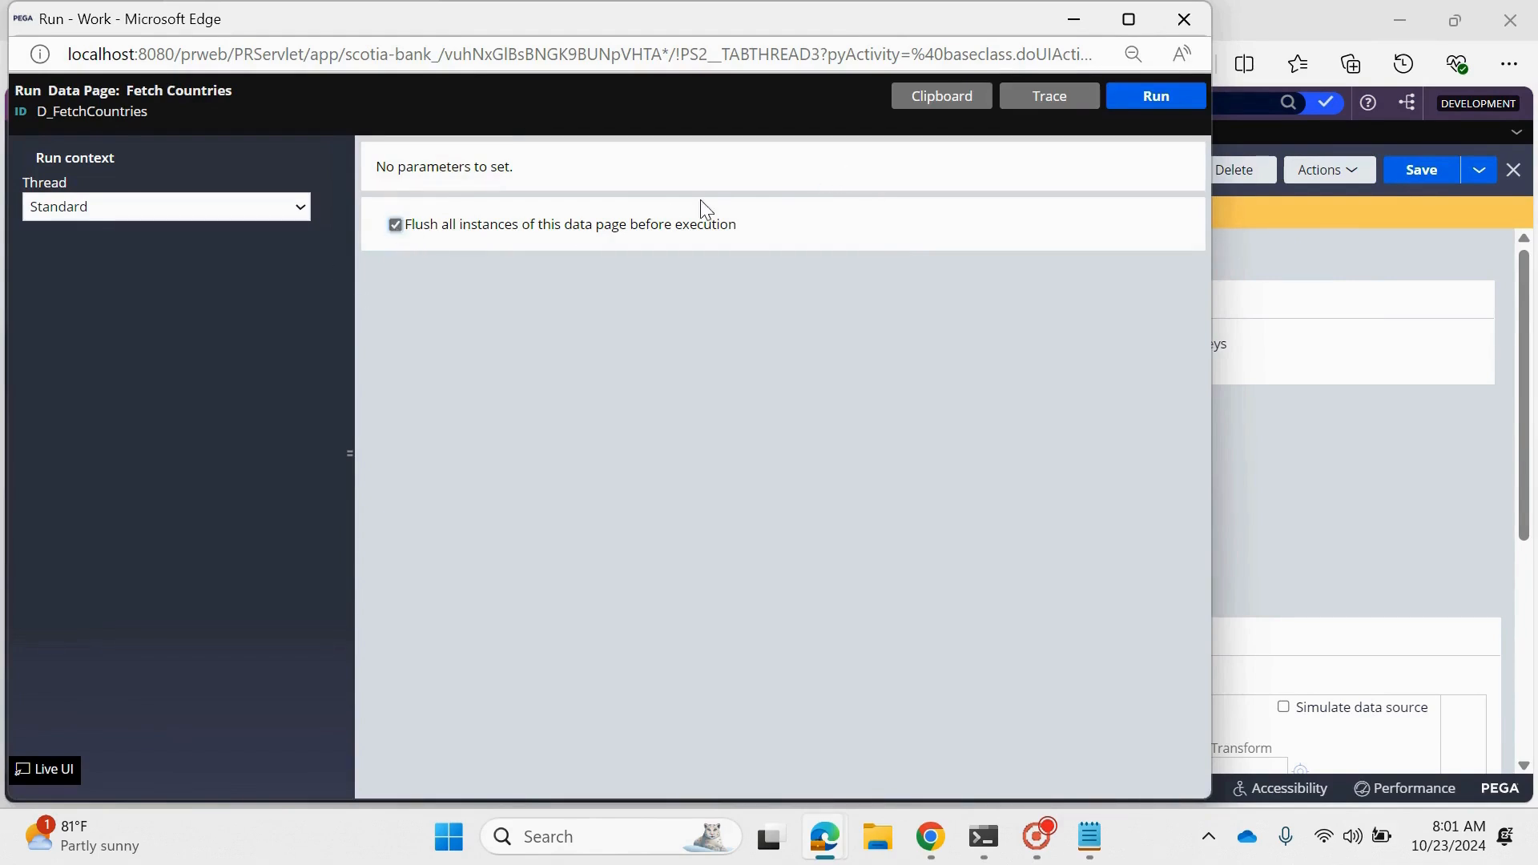
click(1159, 101)
scroll(658, 425, down, 4)
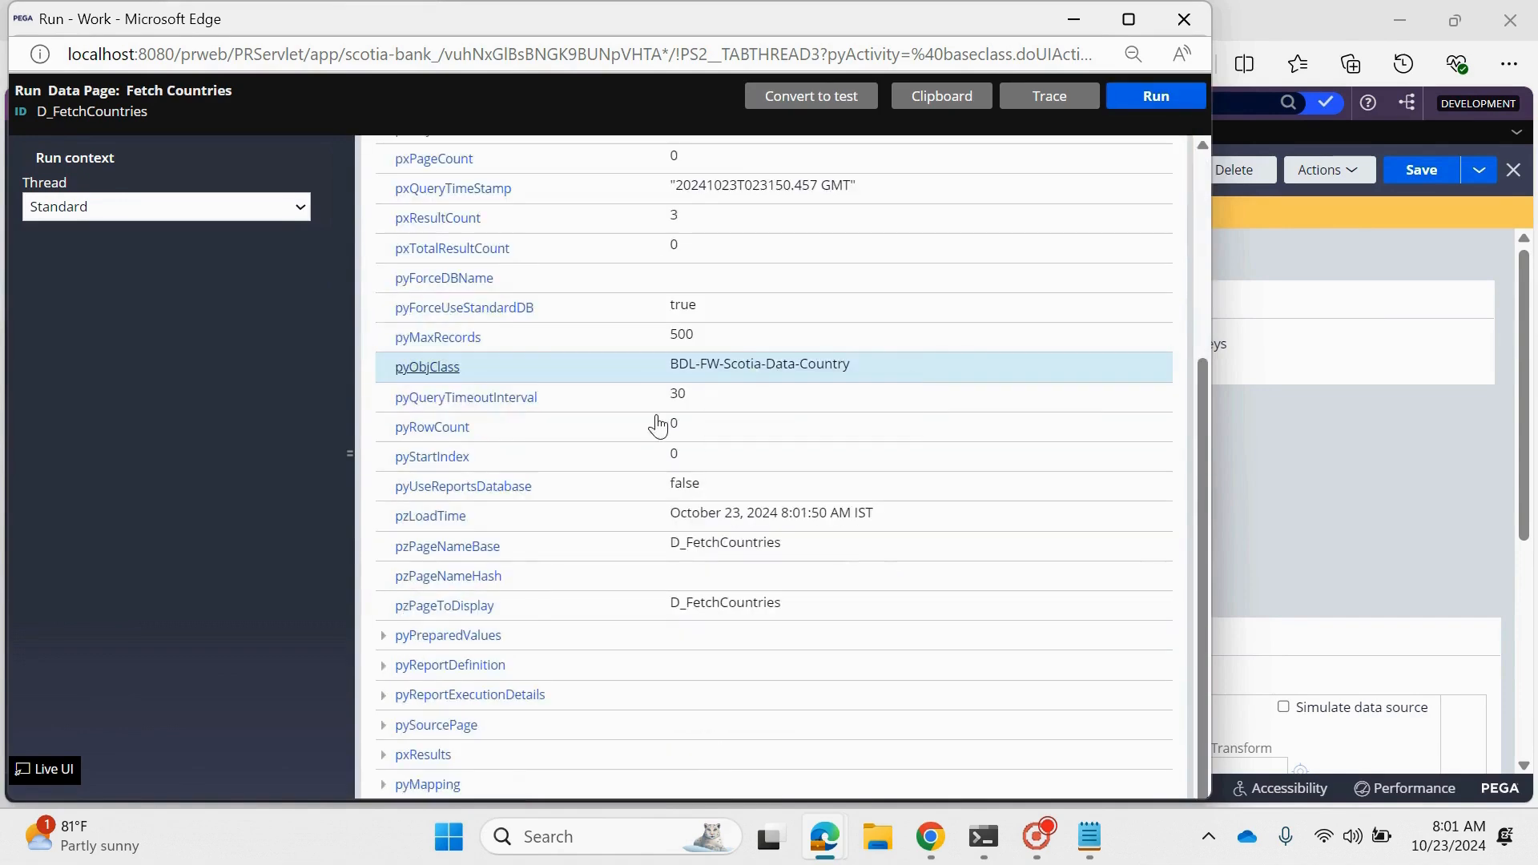
- Open the clipboard from the run results, search it for D_Fetc, and expand the Standard thread's thread-level data pages
click(943, 95)
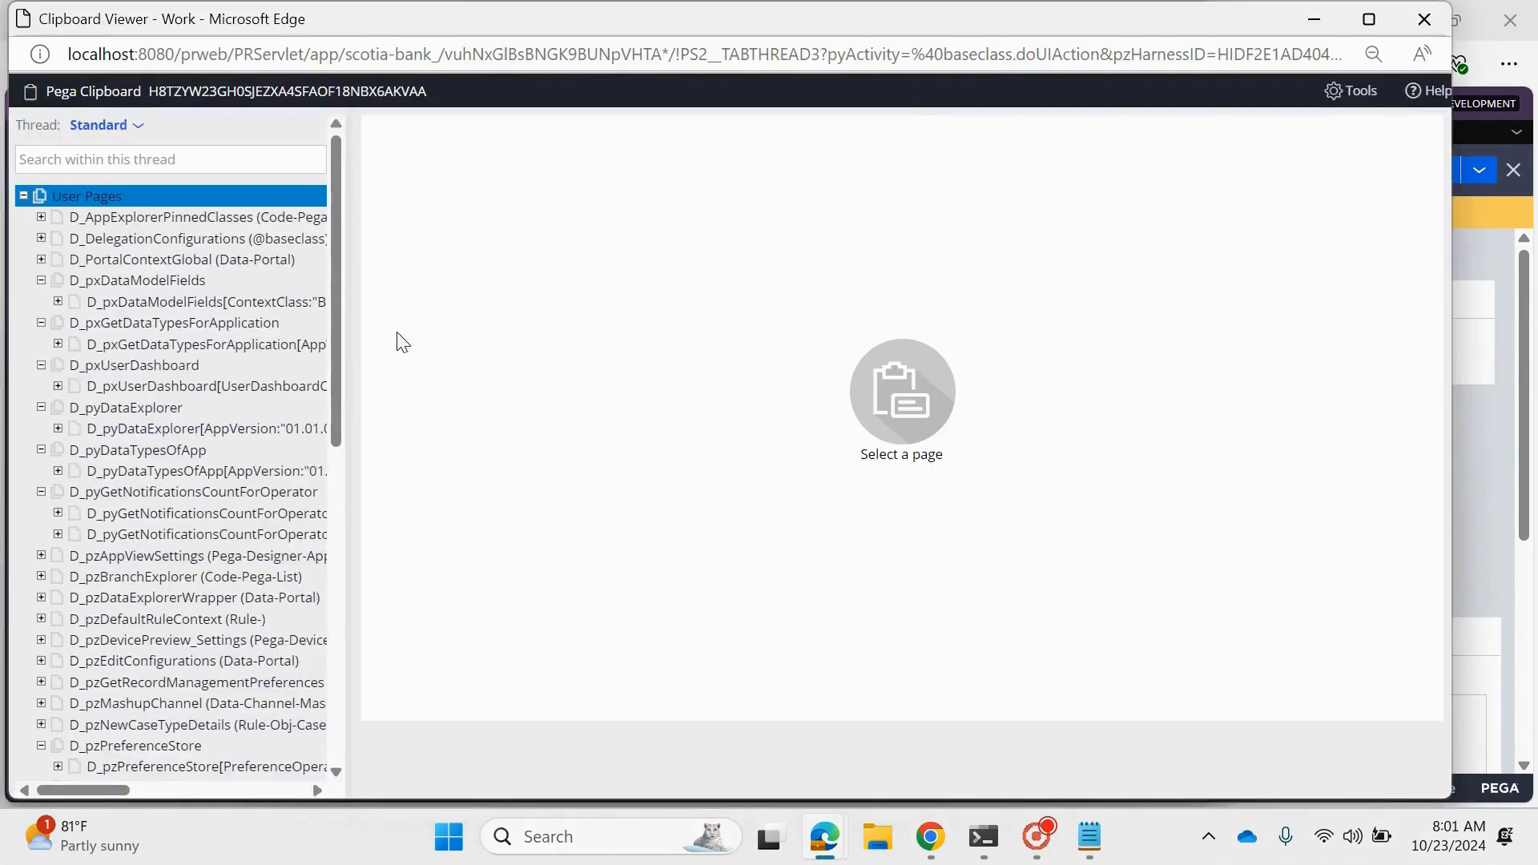
key(ctrl+f)
text(D)
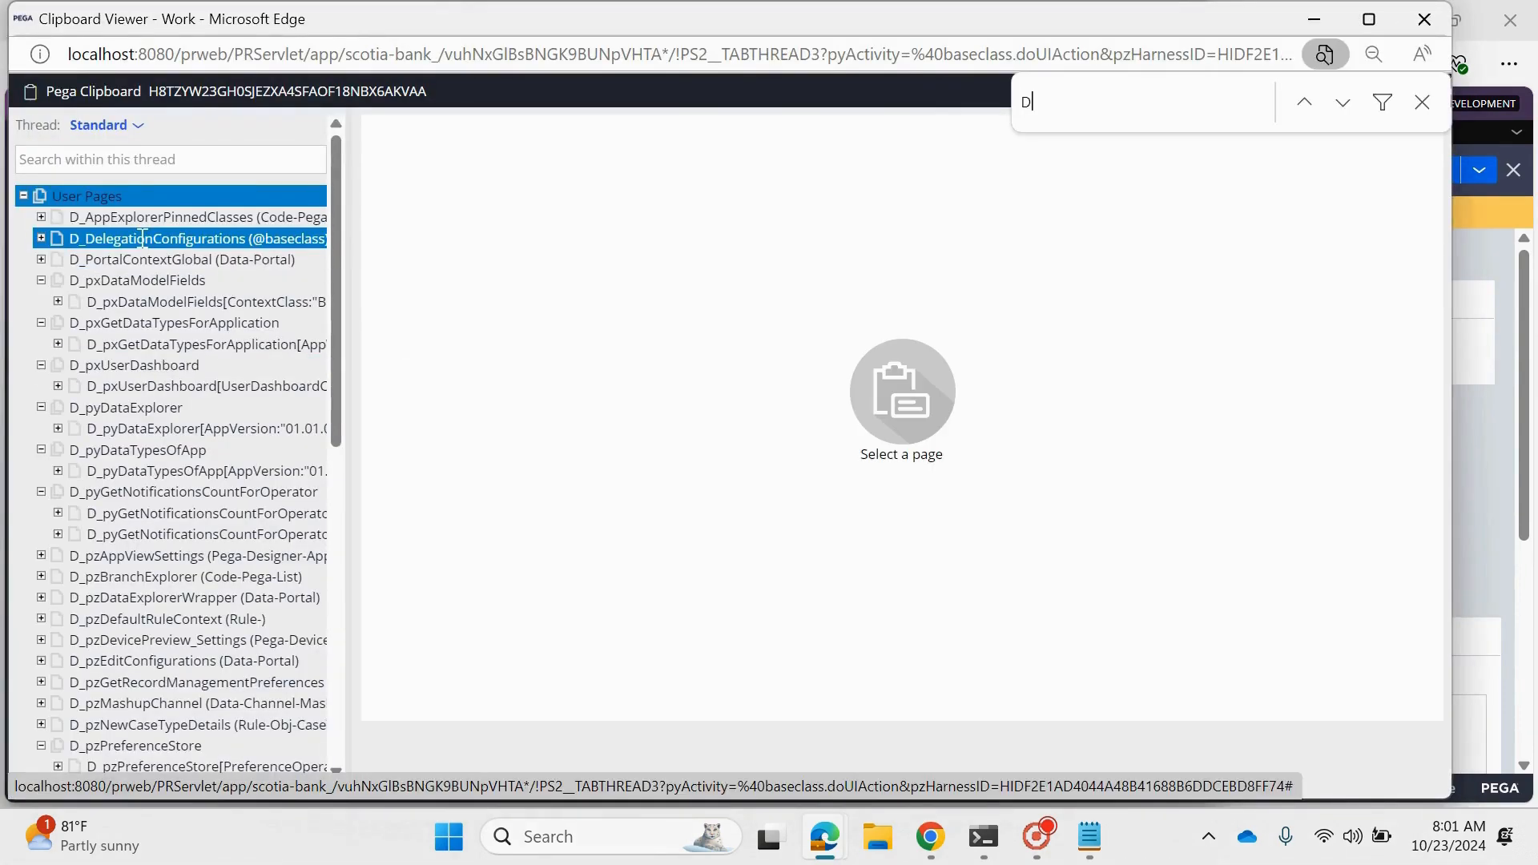
text(_Fetc)
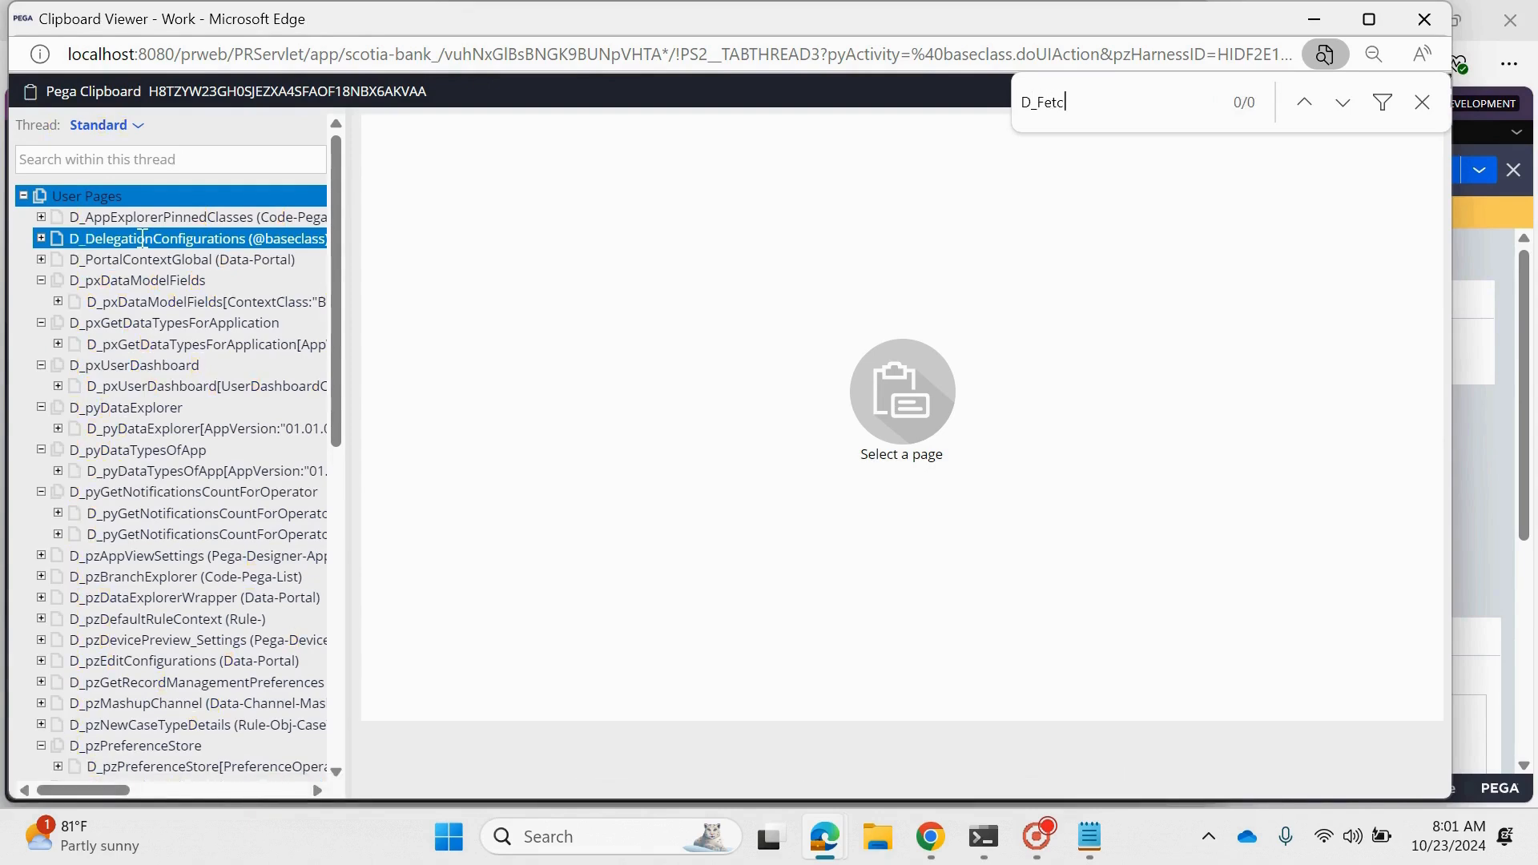
scroll(144, 320, down, 10)
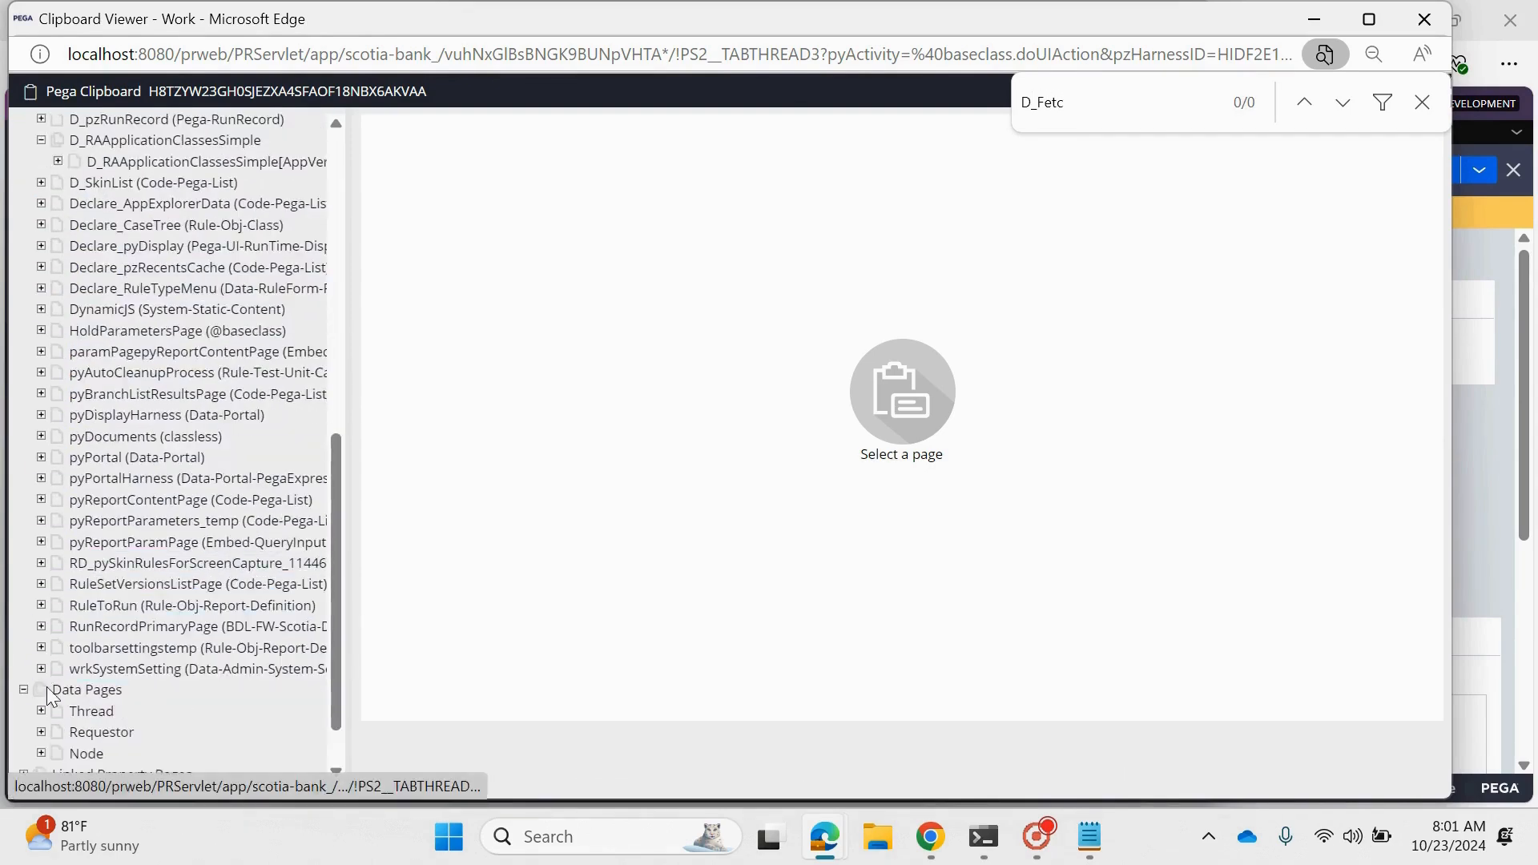
scroll(48, 697, down, 1)
click(167, 649)
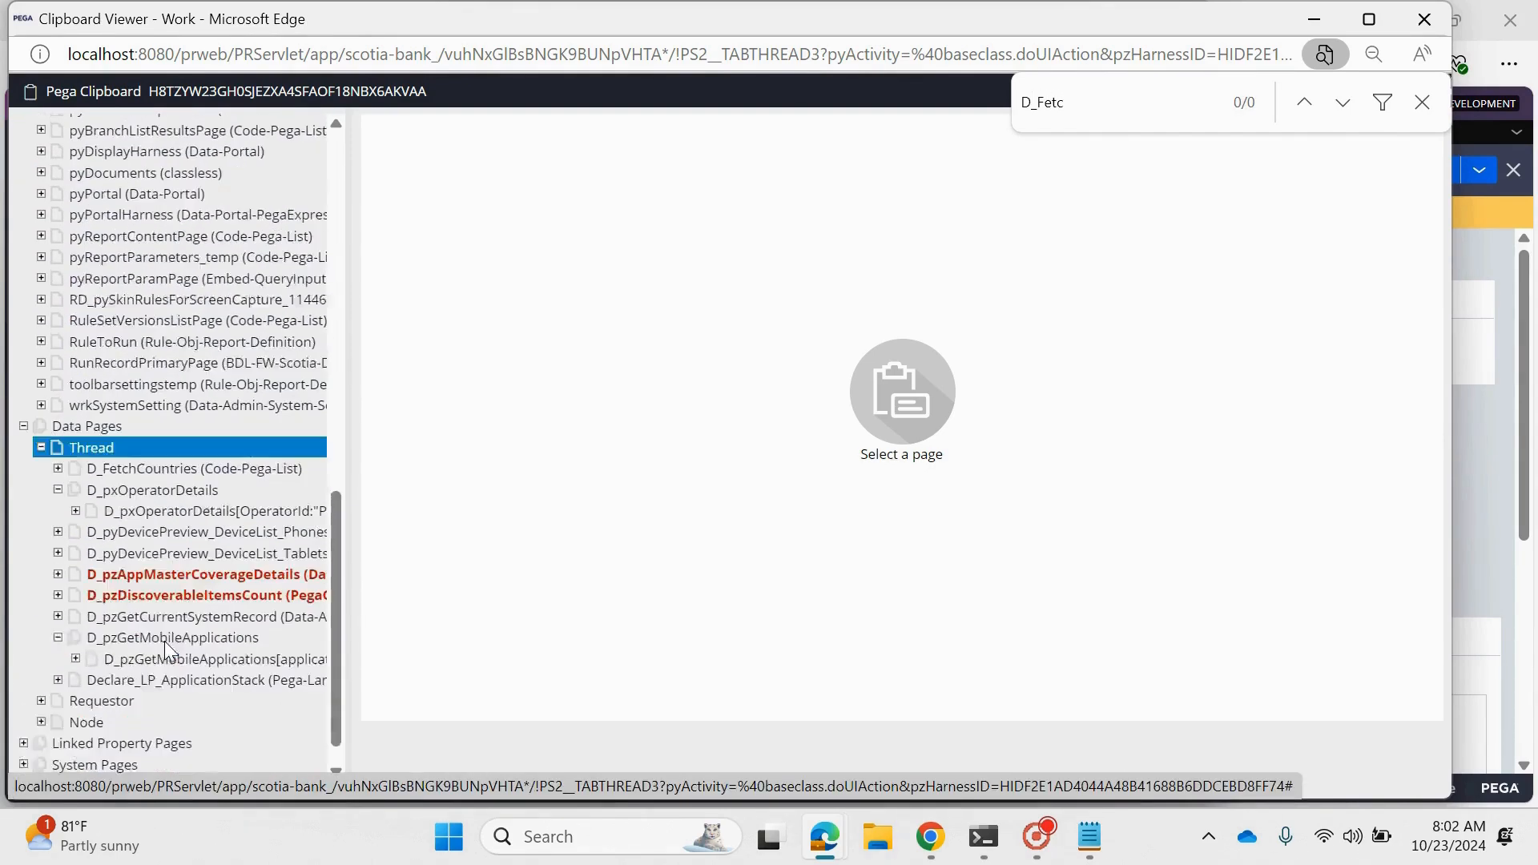
scroll(167, 649, down, 1)
- Open D_FetchCountries under the thread-level data pages and inspect each record in its pxResults list
click(193, 436)
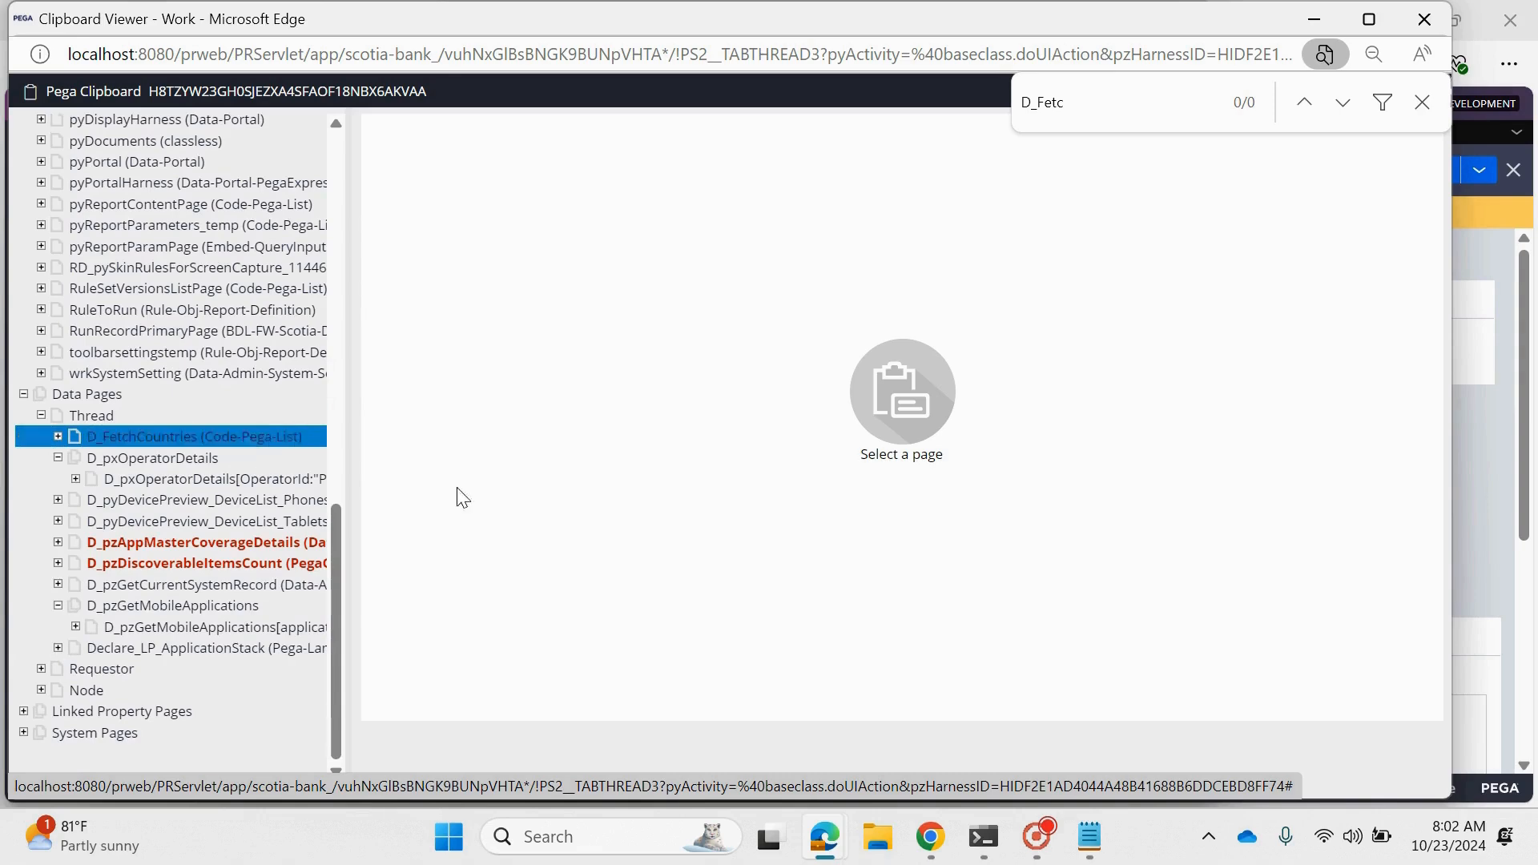
click(58, 435)
click(75, 457)
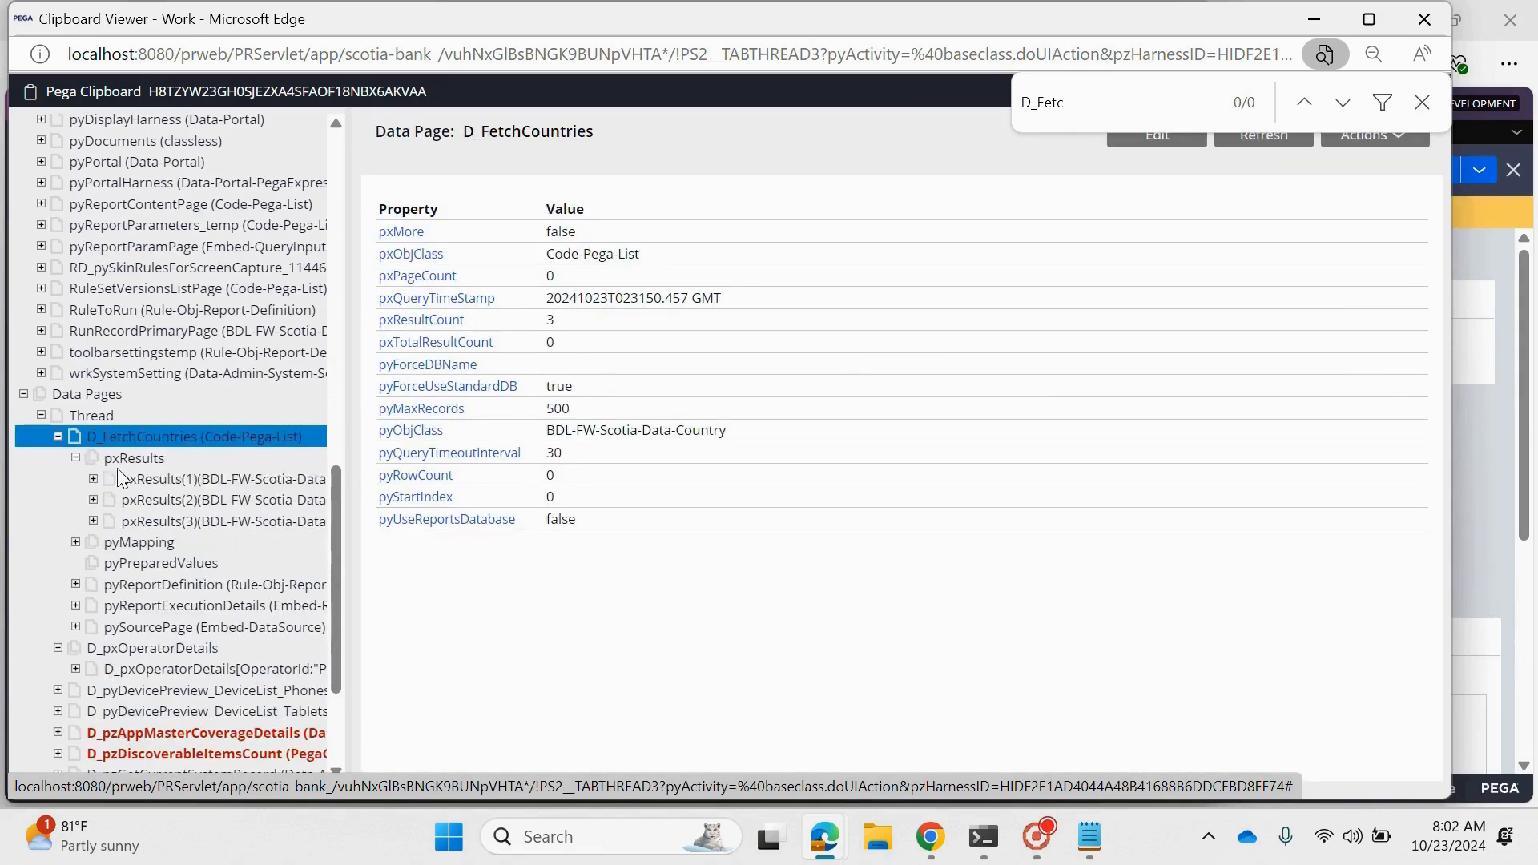
click(112, 436)
click(144, 479)
click(177, 500)
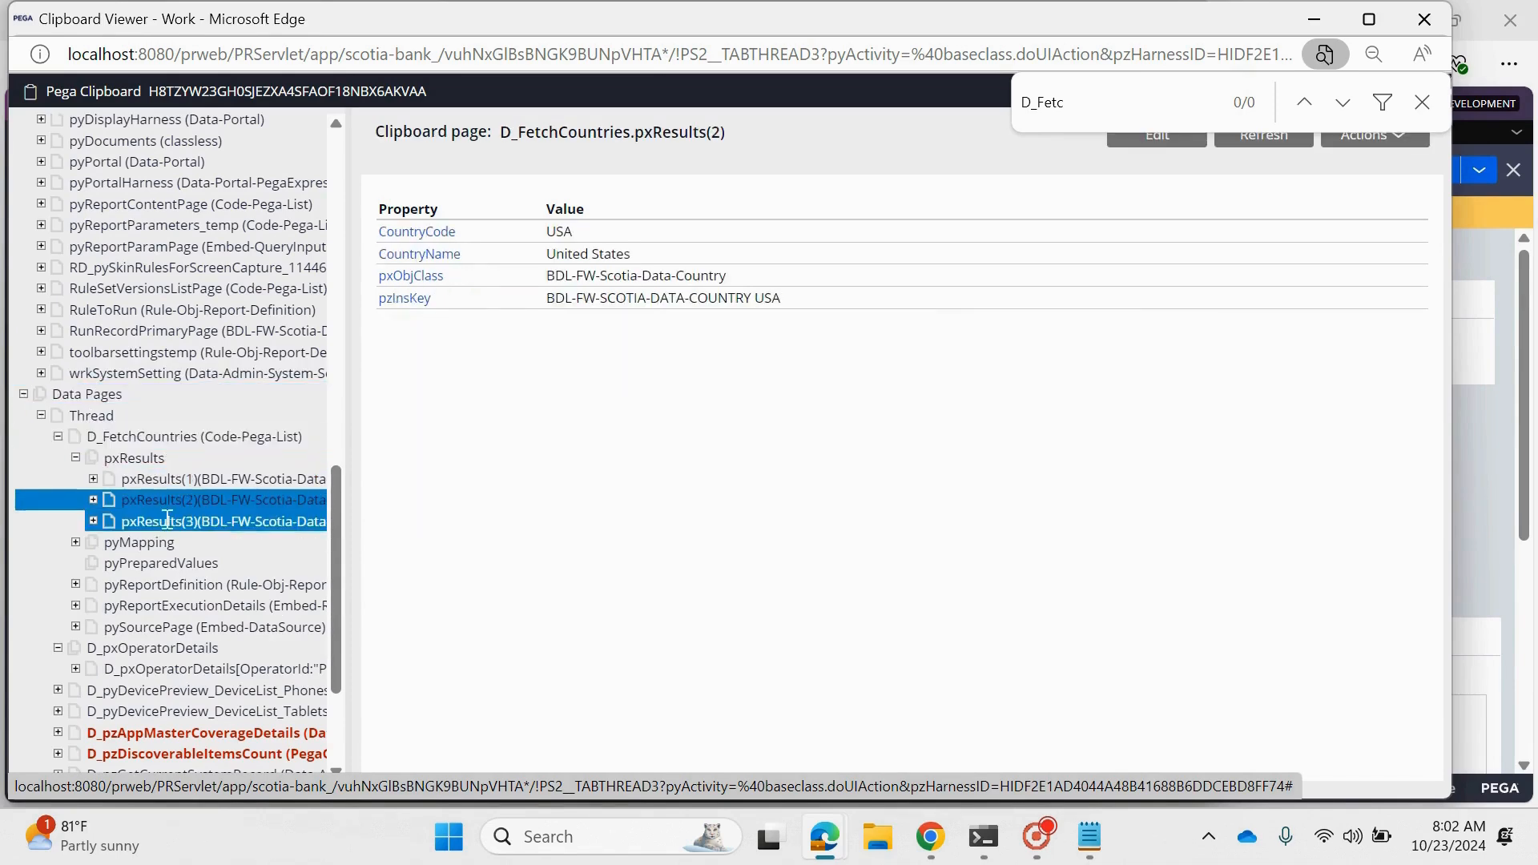
click(210, 521)
- Close the clipboard viewer and run window, and check the FetchCountryList report definition before returning to D_FetchCountries
scroll(210, 520, up, 12)
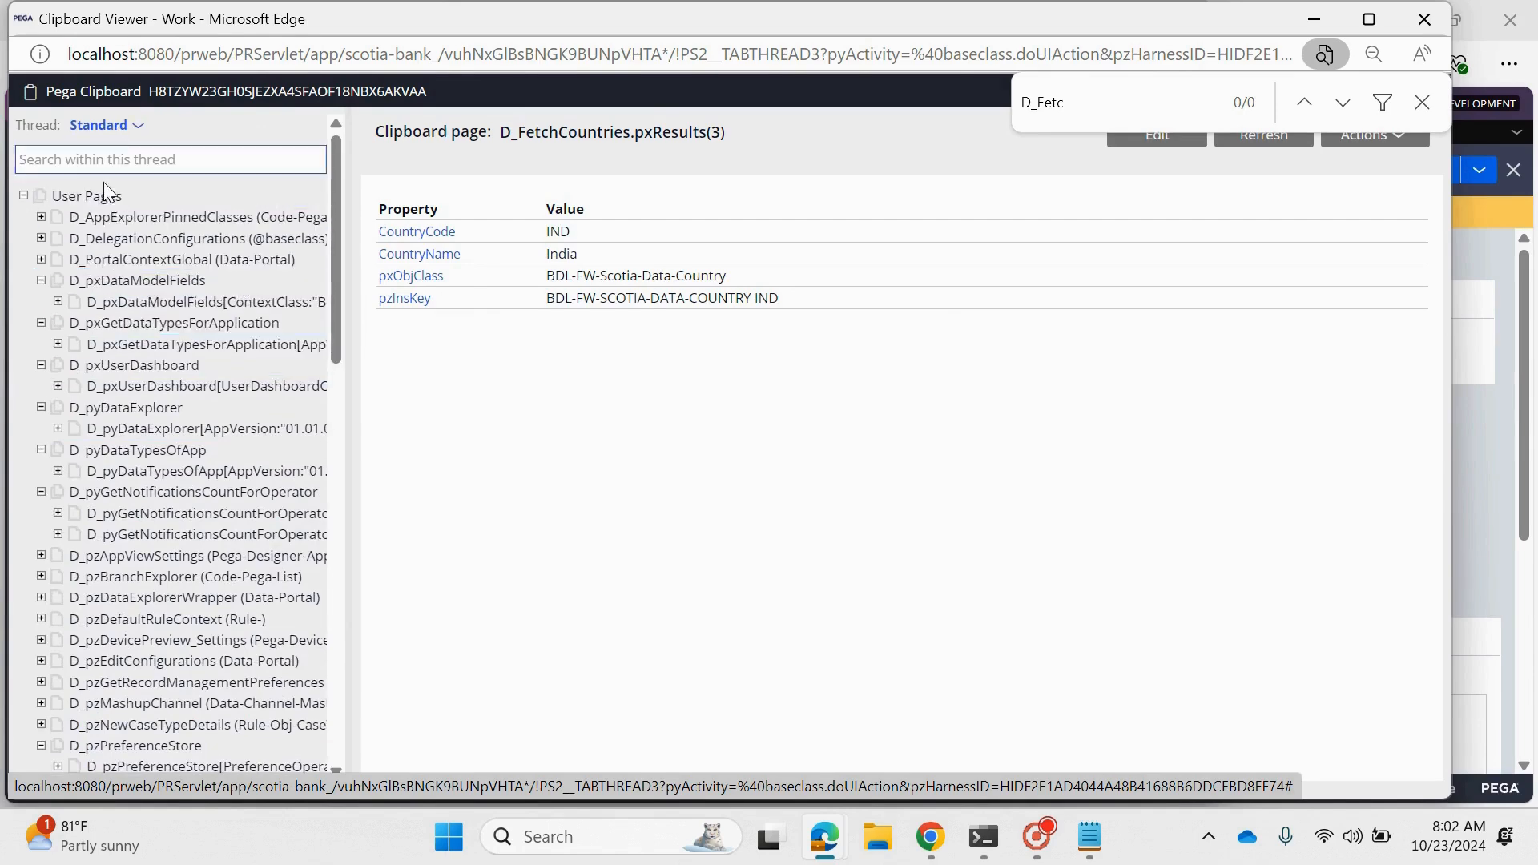
click(24, 197)
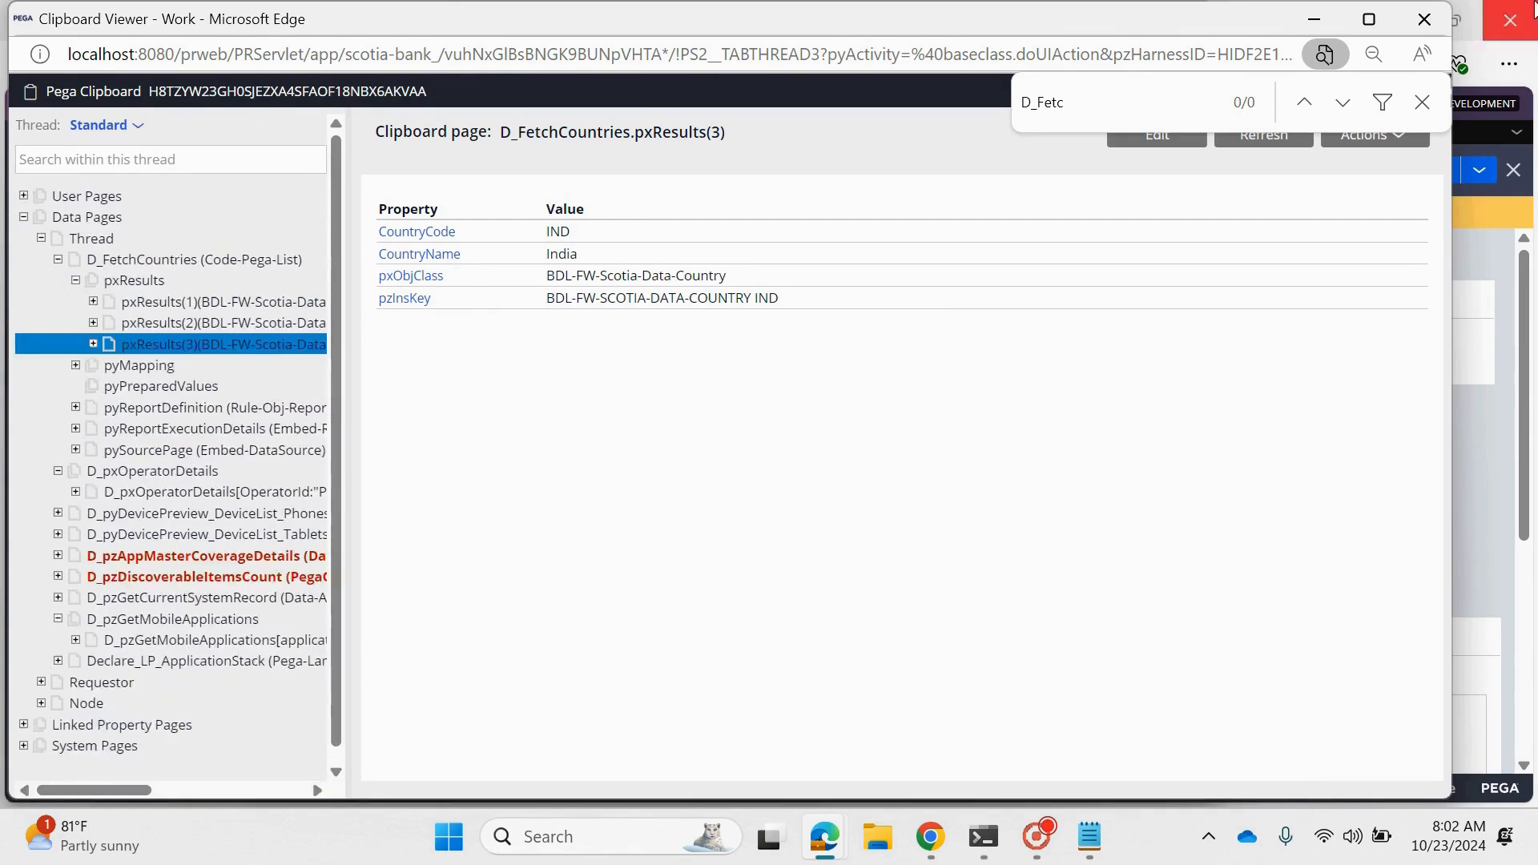
click(1425, 19)
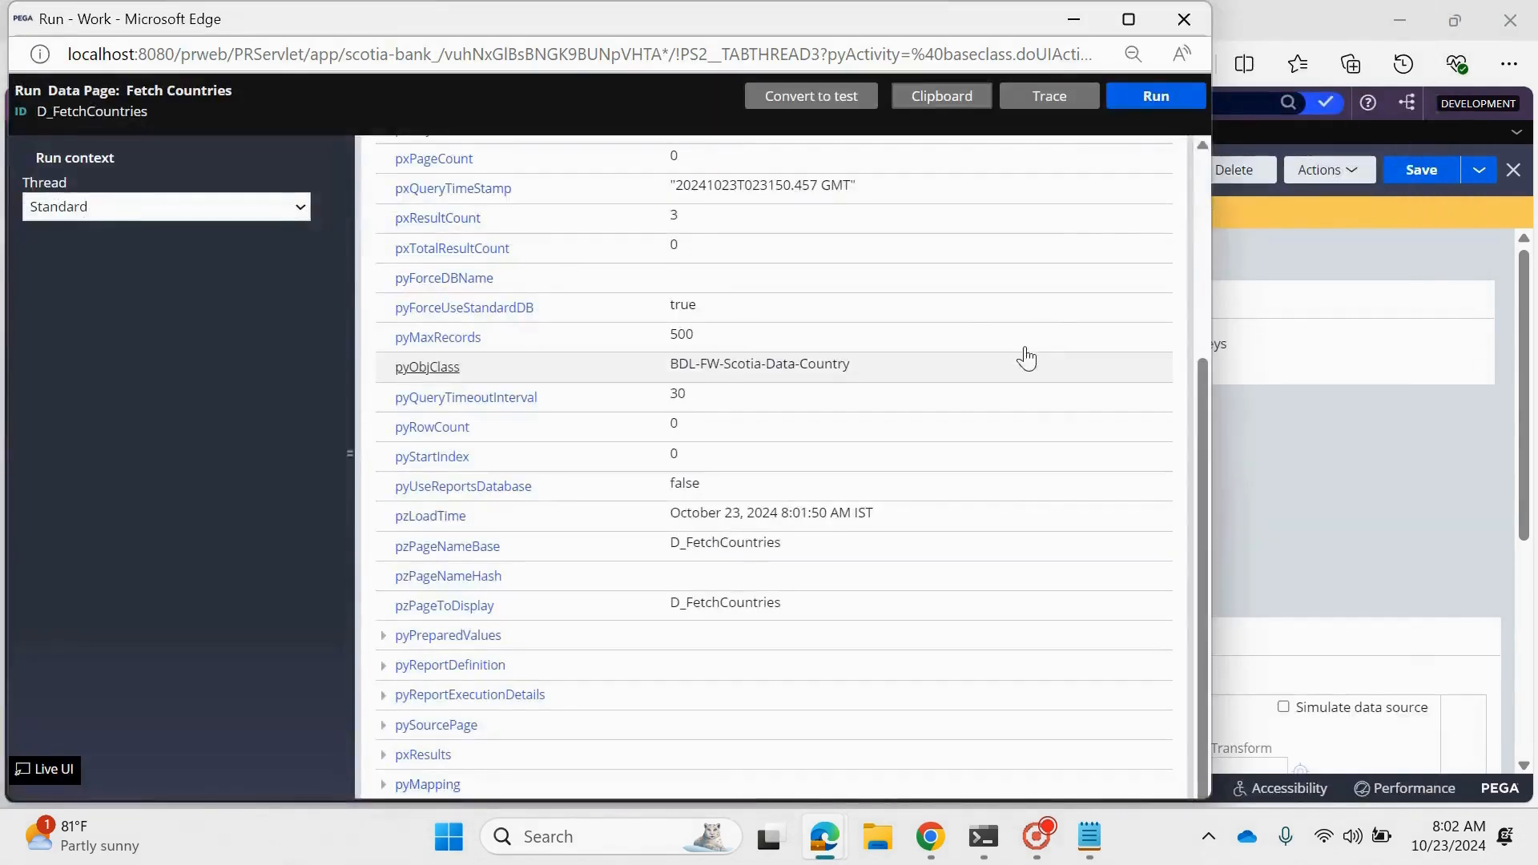
click(1184, 19)
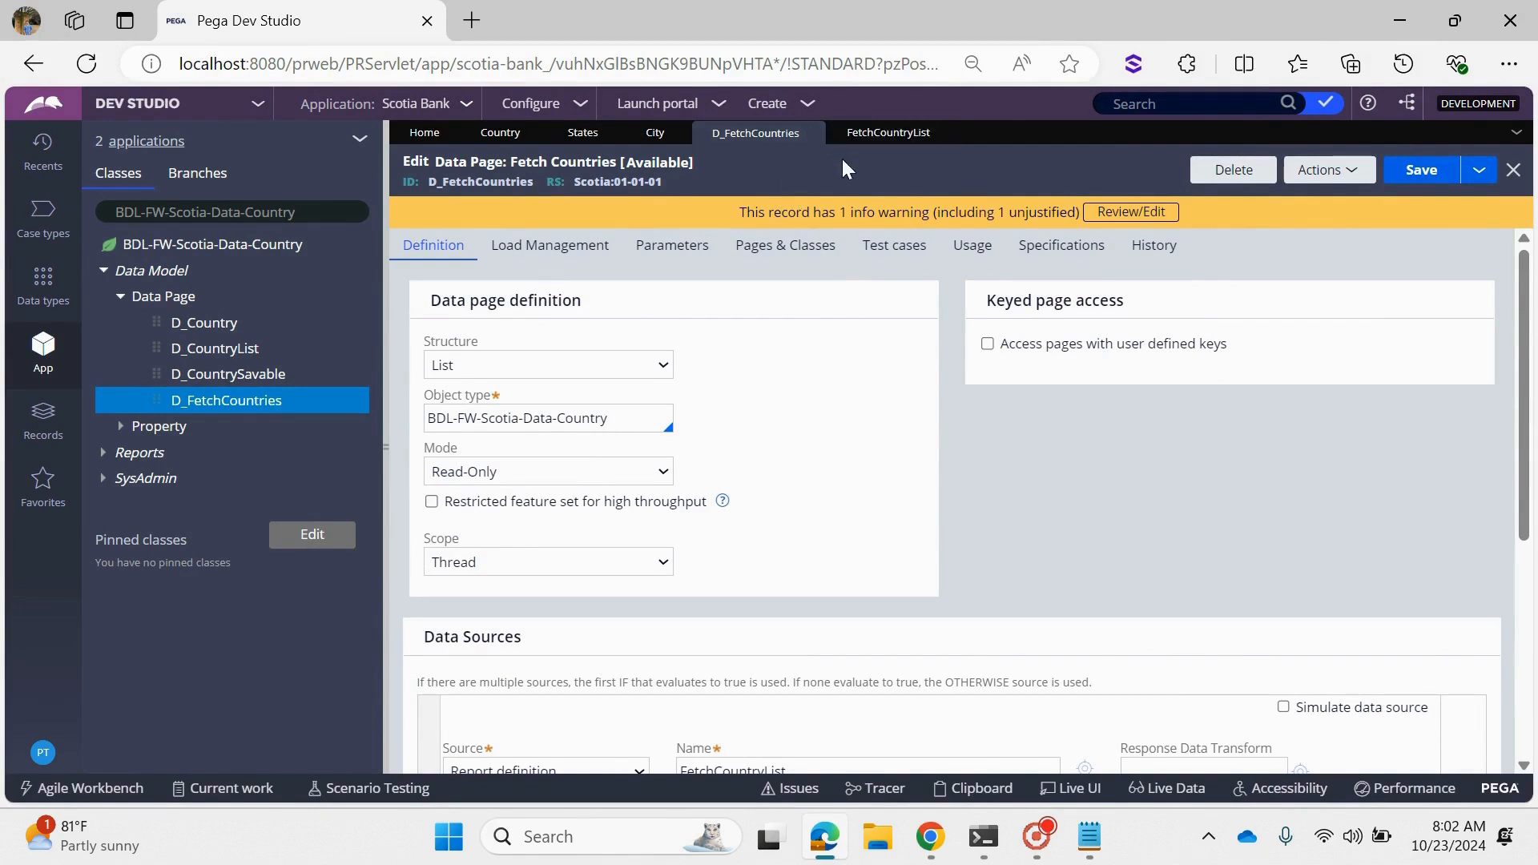
click(887, 133)
click(761, 133)
- Switch the class explorer to BDL-FW-Scotia-Work and open its LoanProcess flow
click(335, 212)
key(ctrl+a)
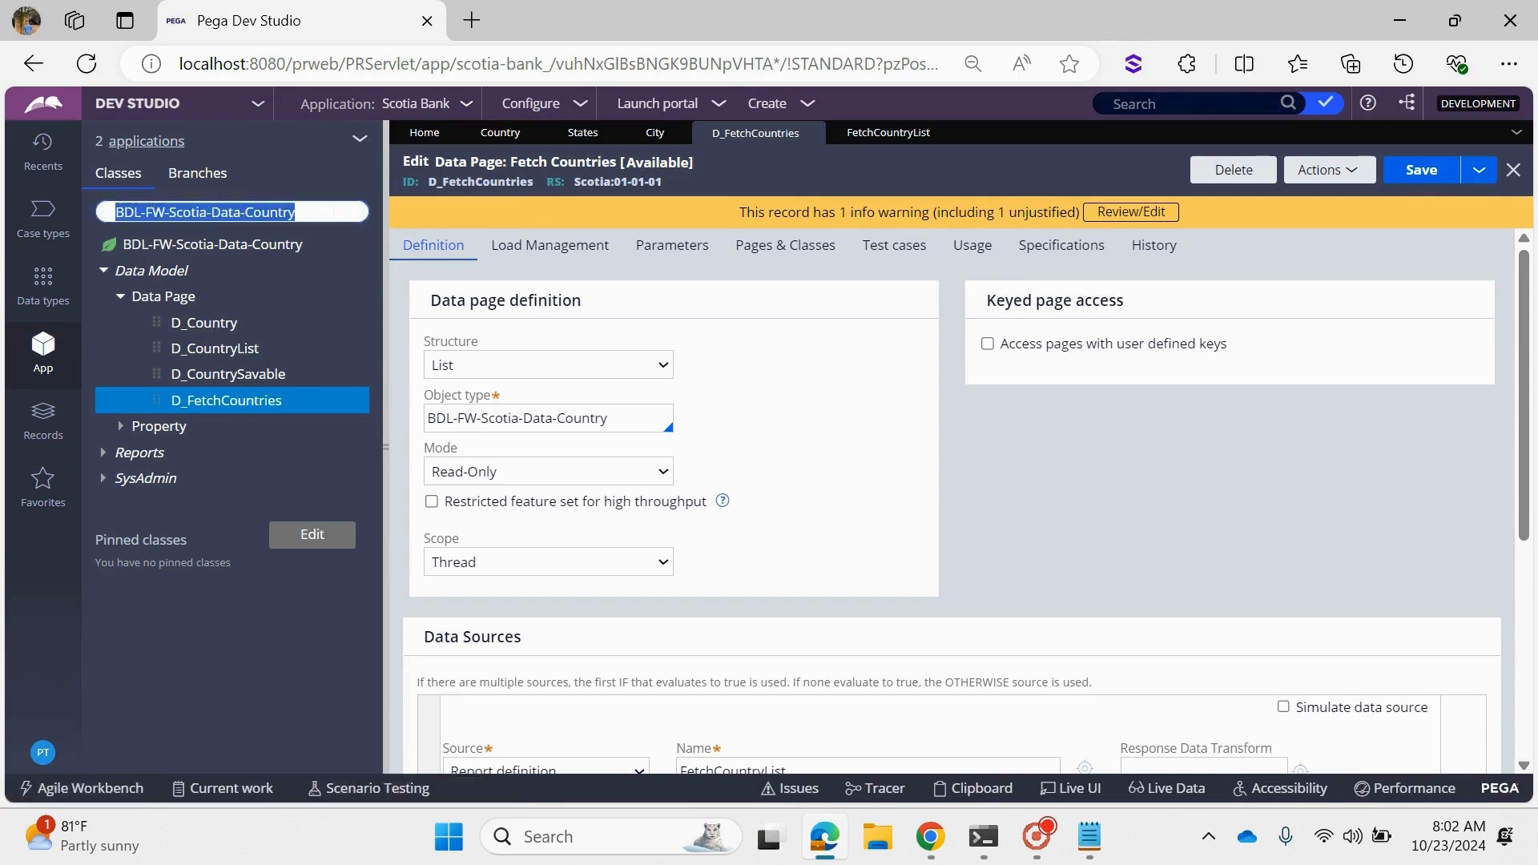
key(BackSpace)
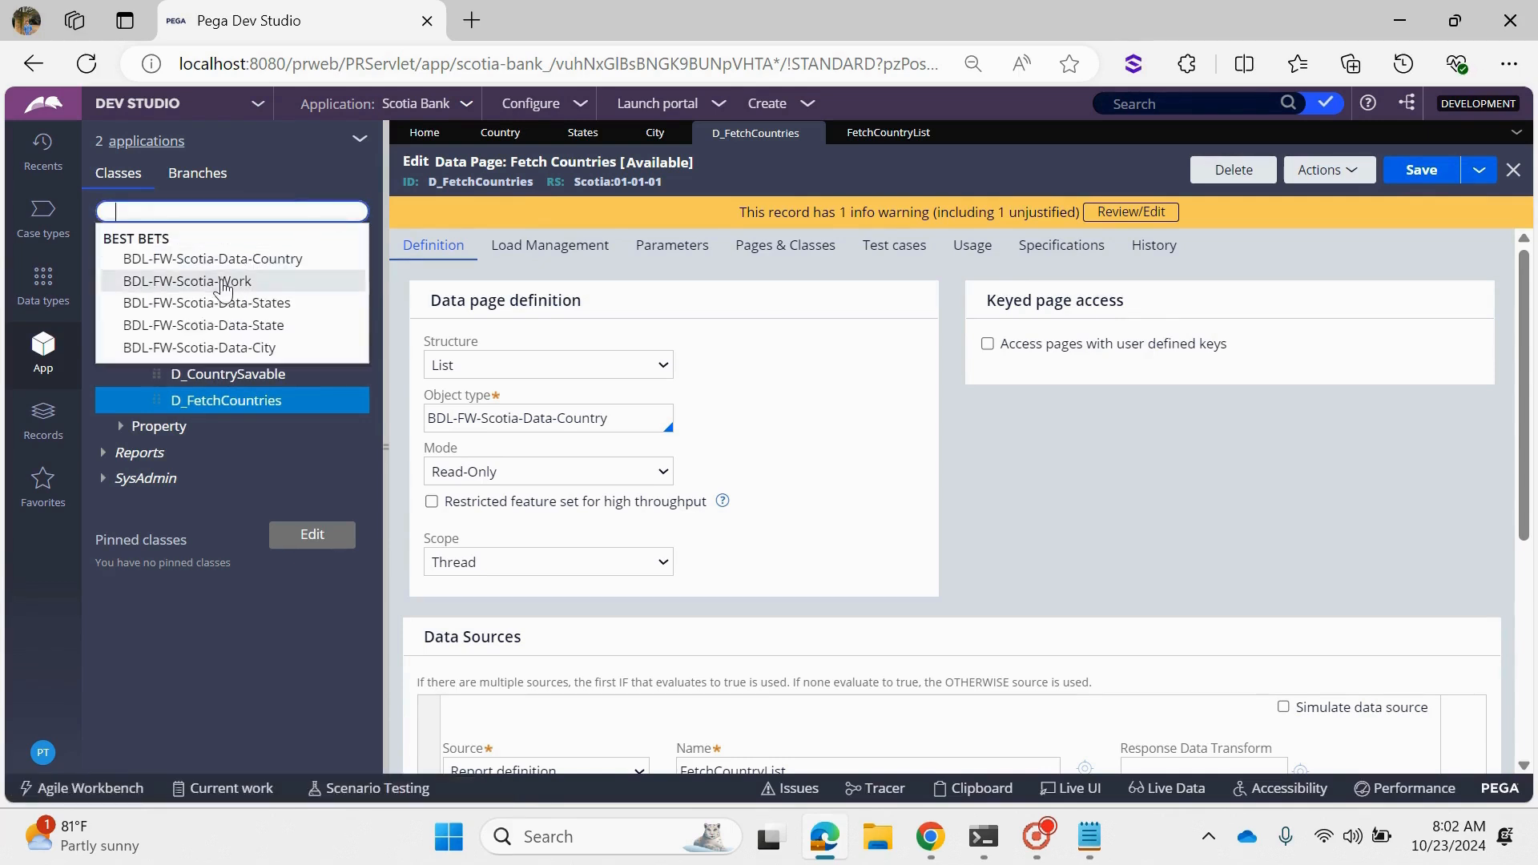
click(221, 281)
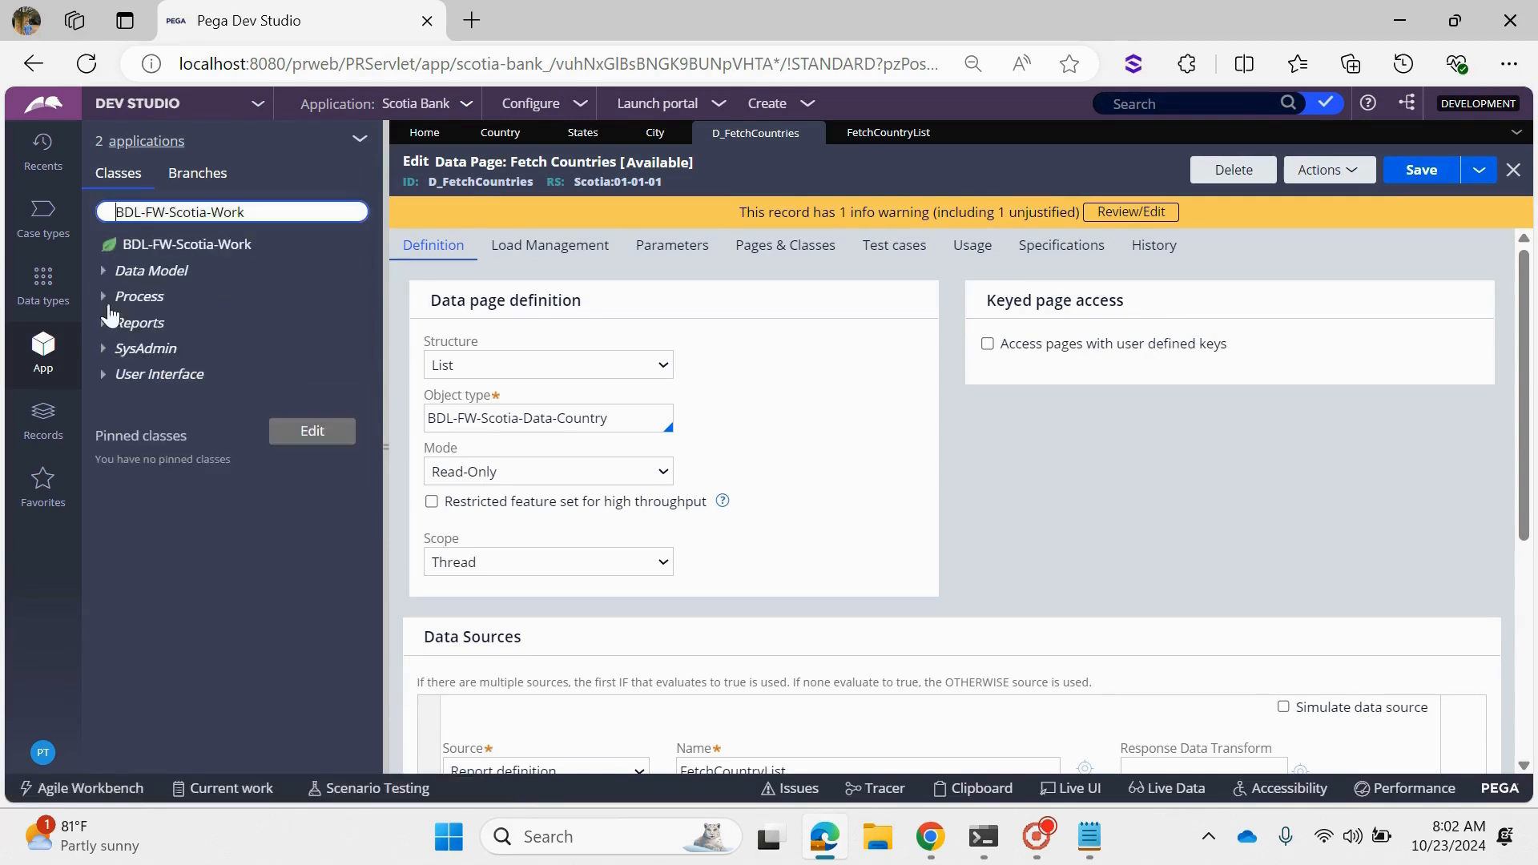
click(110, 303)
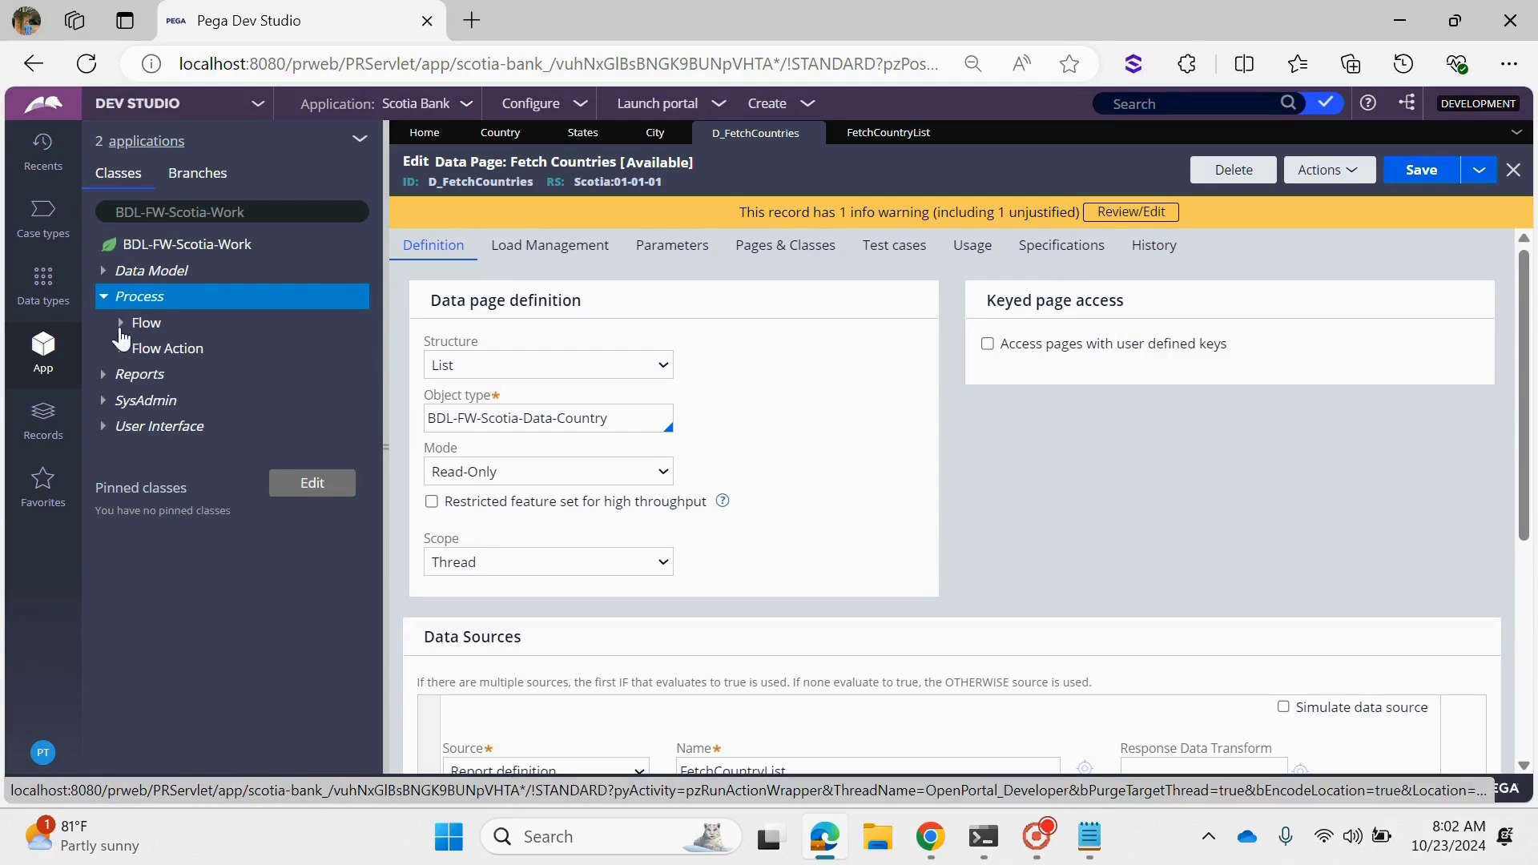
click(121, 322)
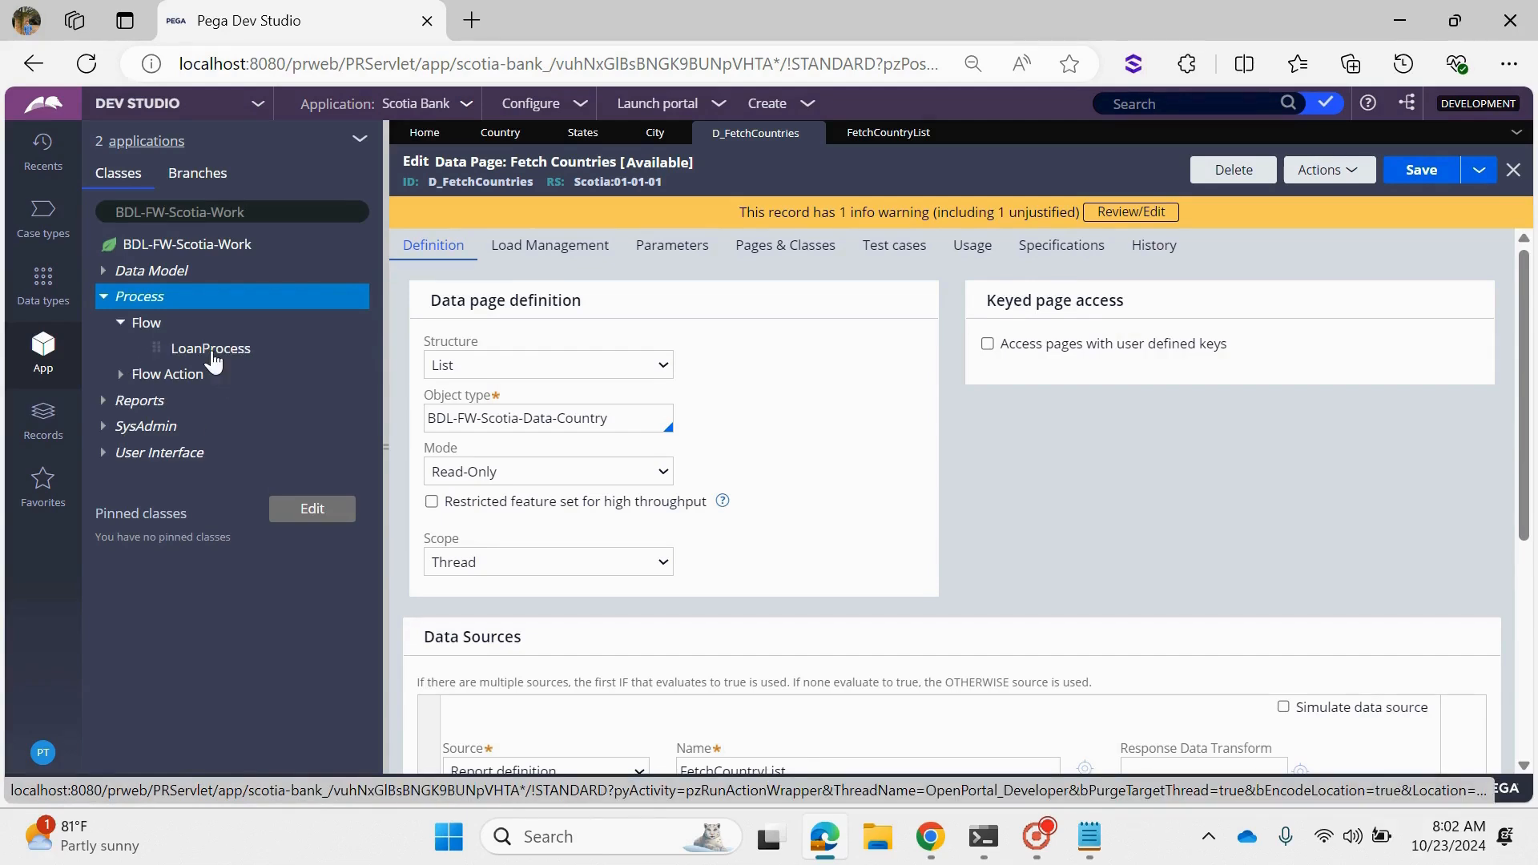
click(210, 350)
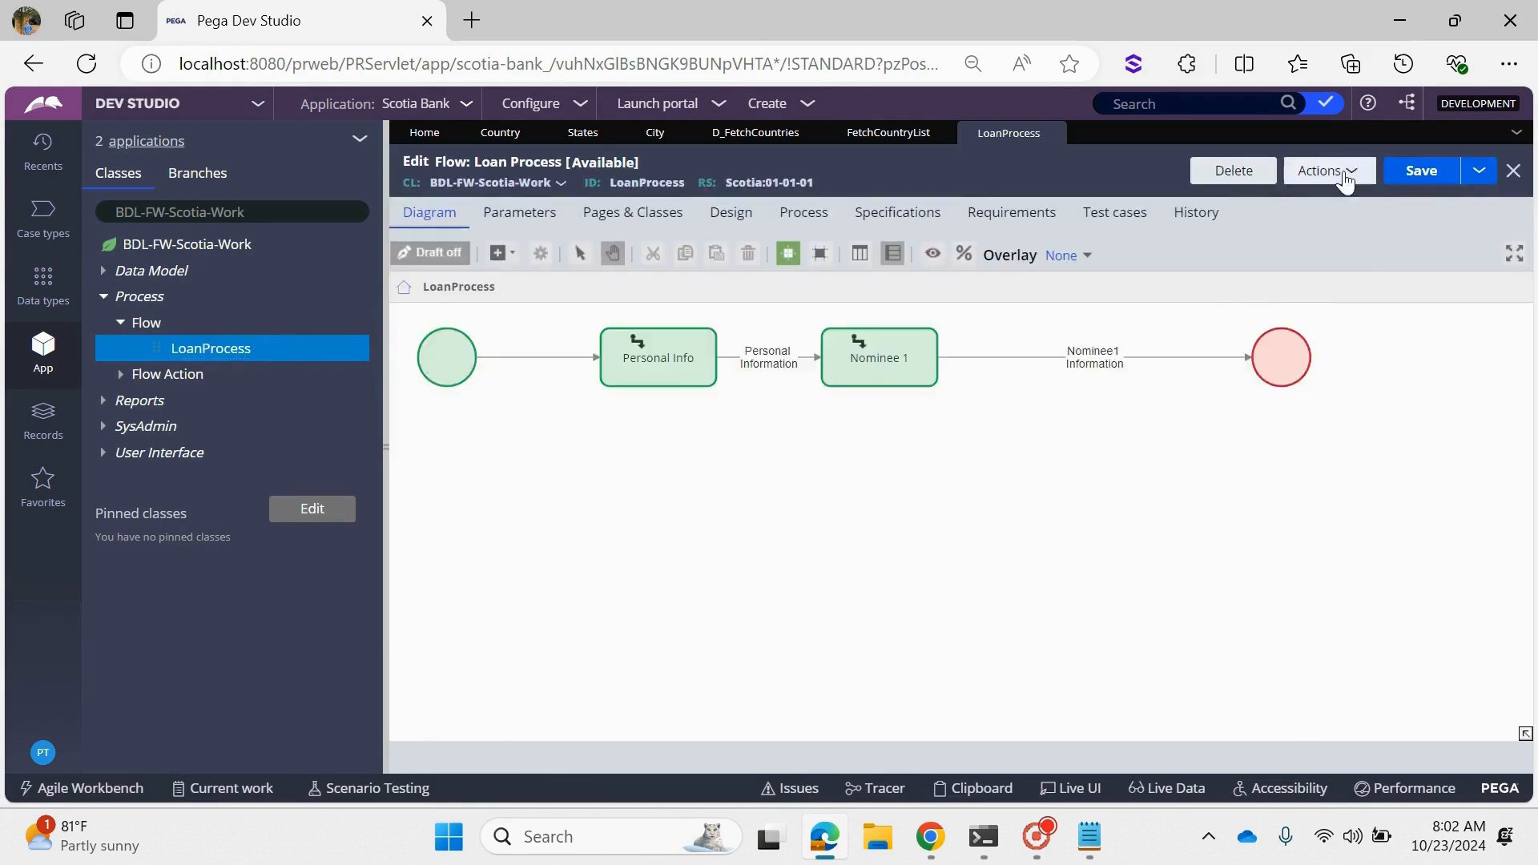
- Run the LoanProcess flow to start a new Scotia Bank case
click(1346, 172)
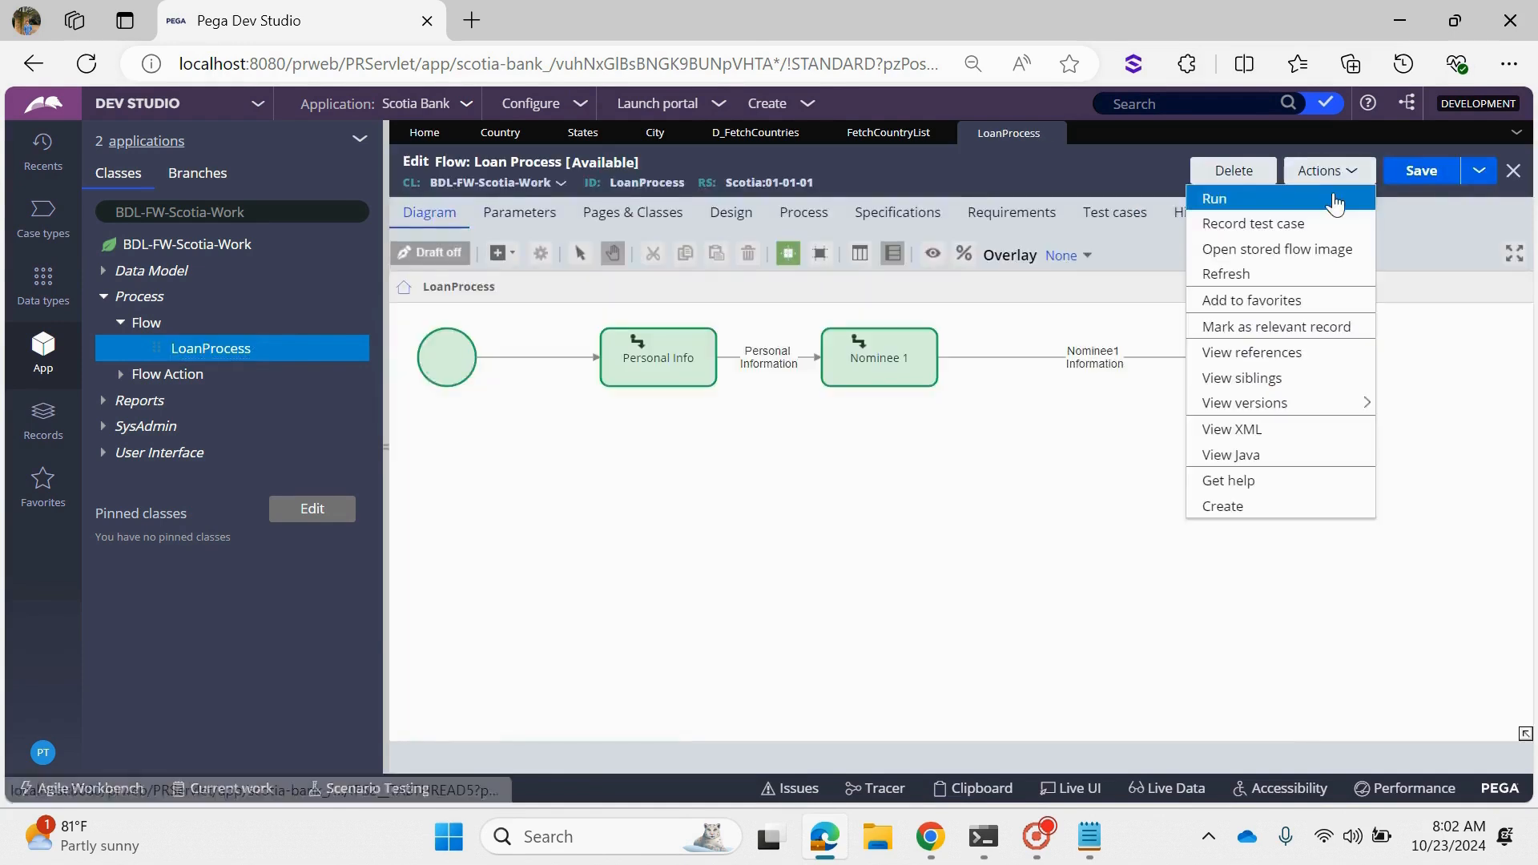
click(1328, 197)
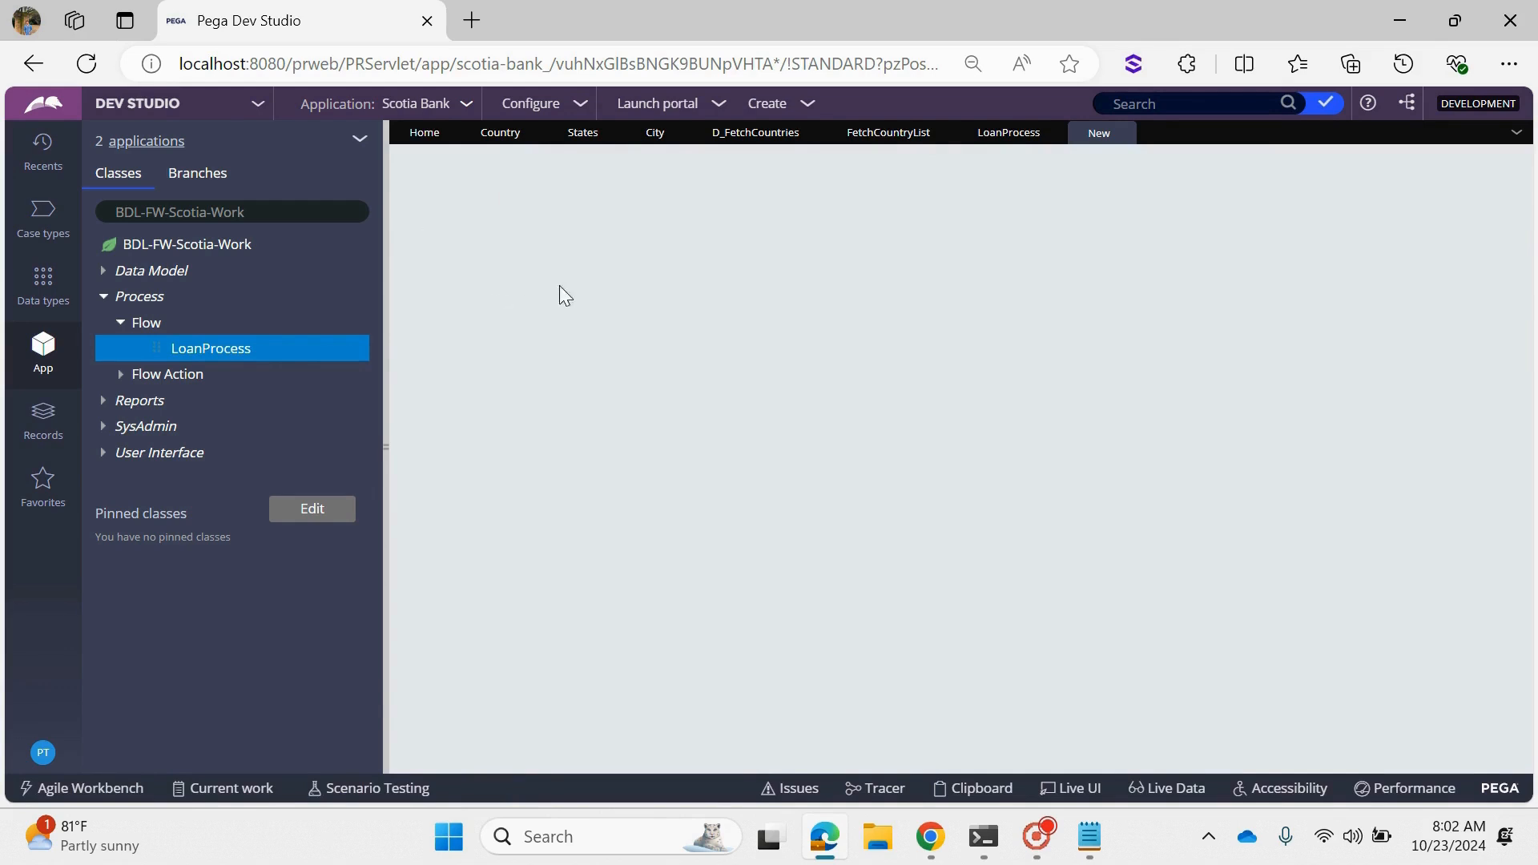
click(388, 253)
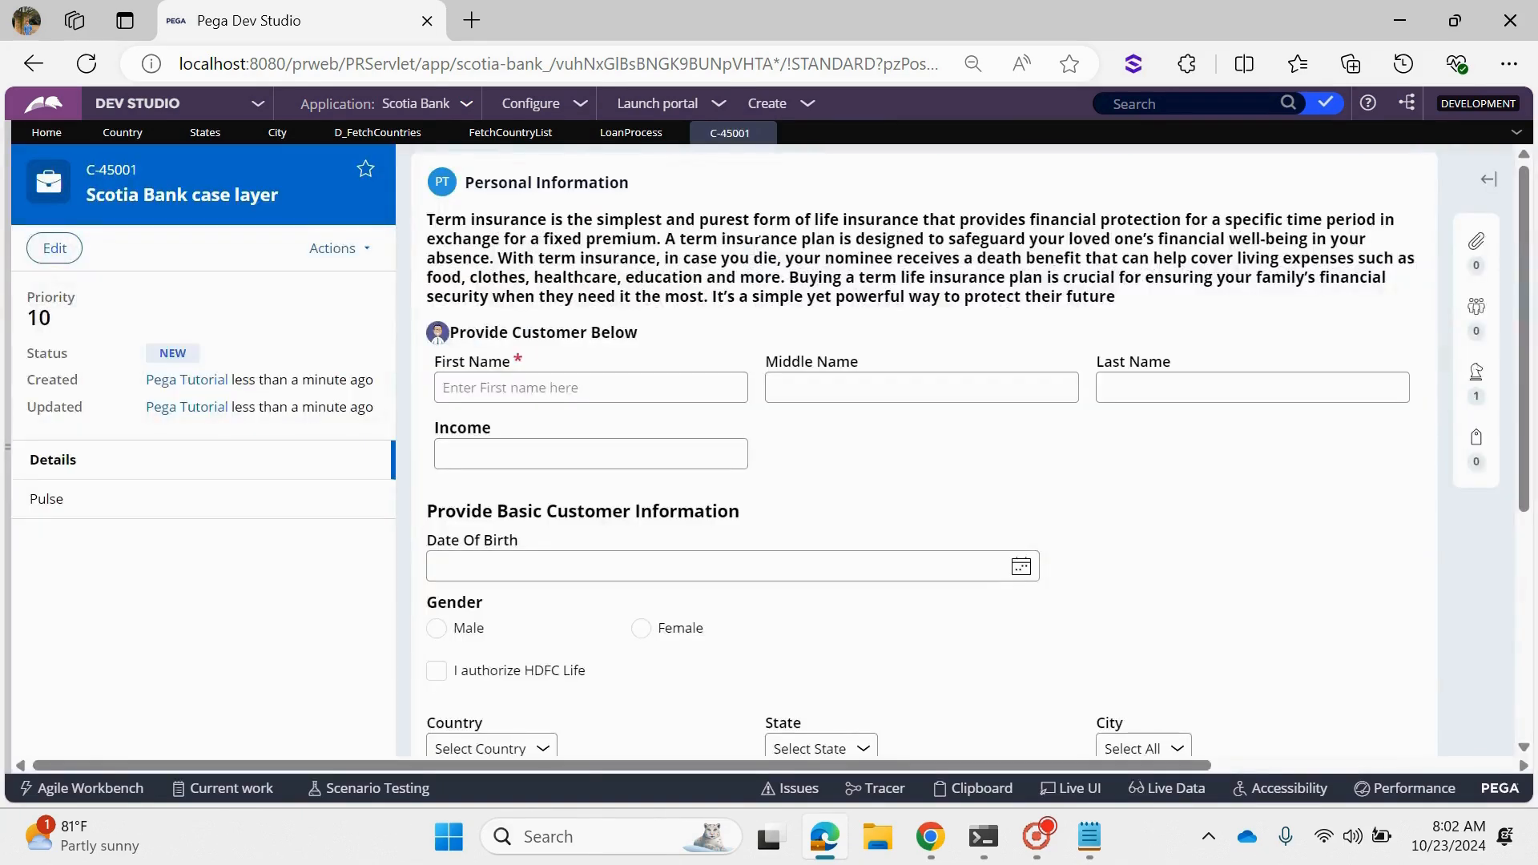
- Check the choices offered for Country, State and City on the case's Personal Information form
scroll(646, 407, down, 3)
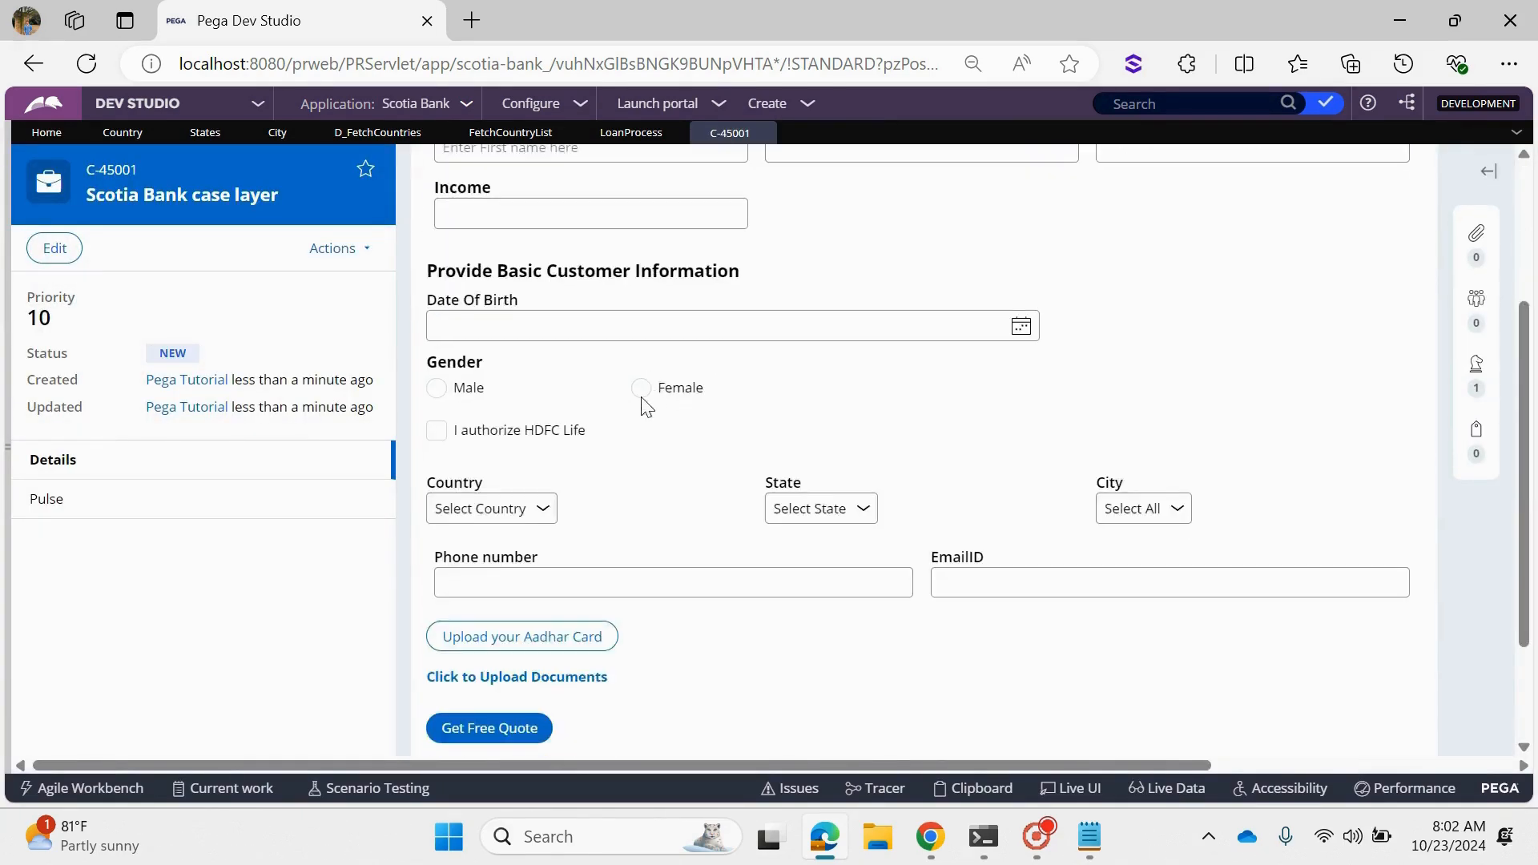
click(540, 522)
click(540, 522)
click(797, 521)
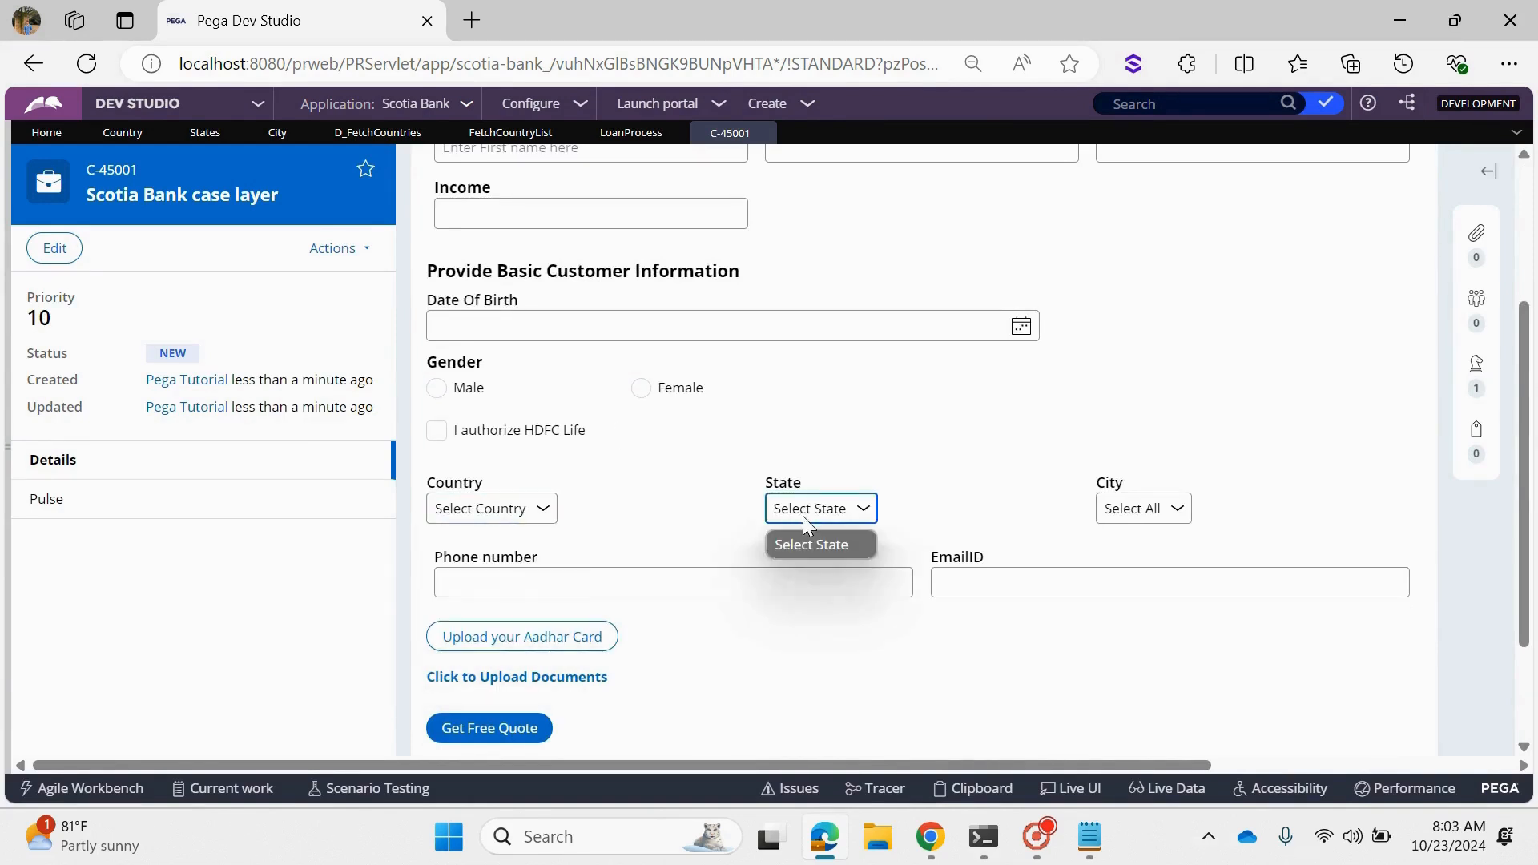
click(1108, 517)
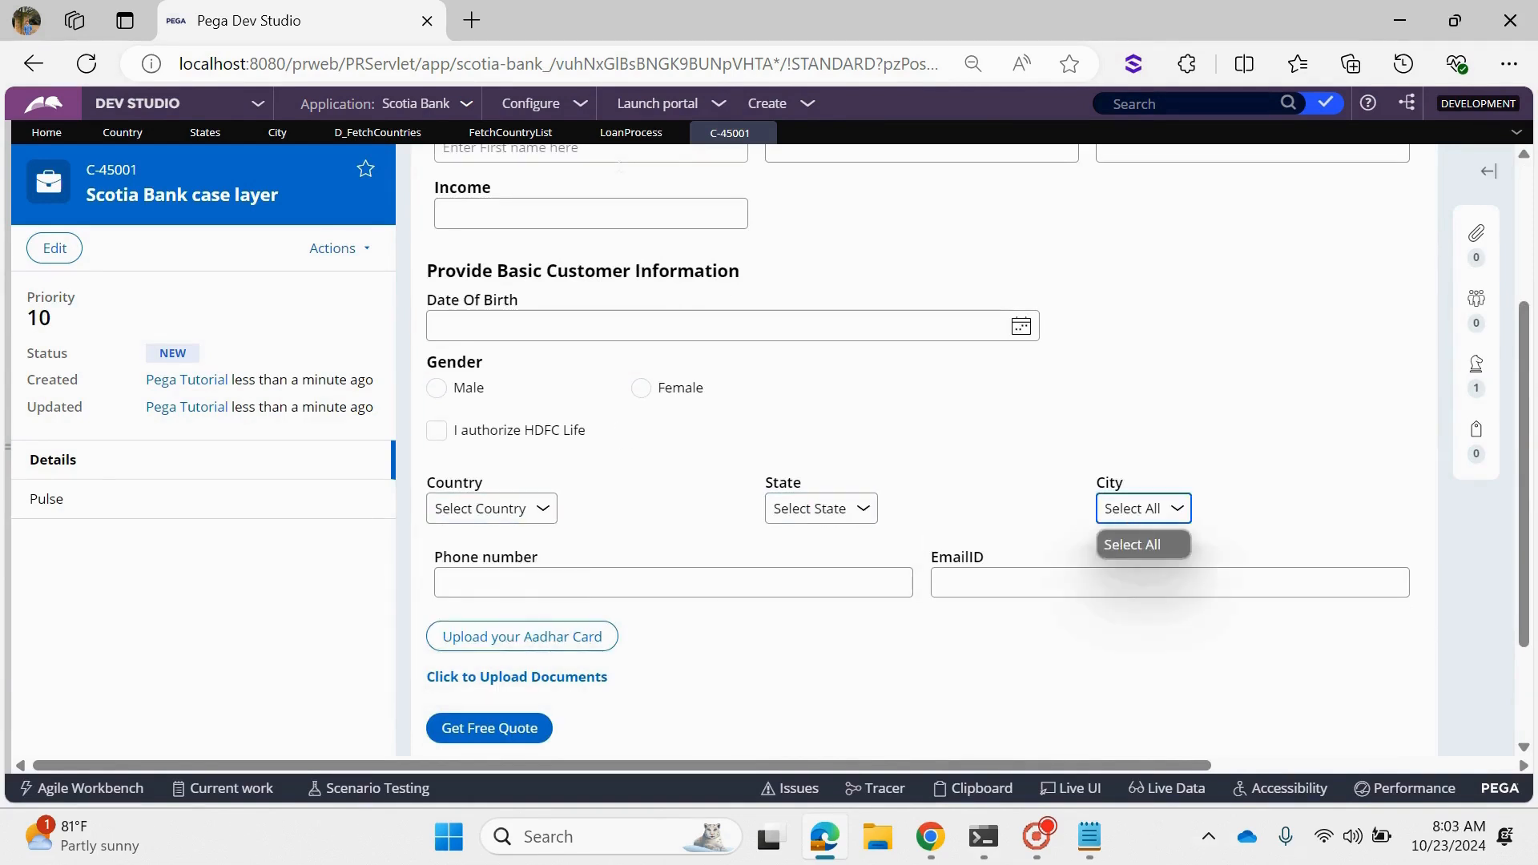
click(801, 477)
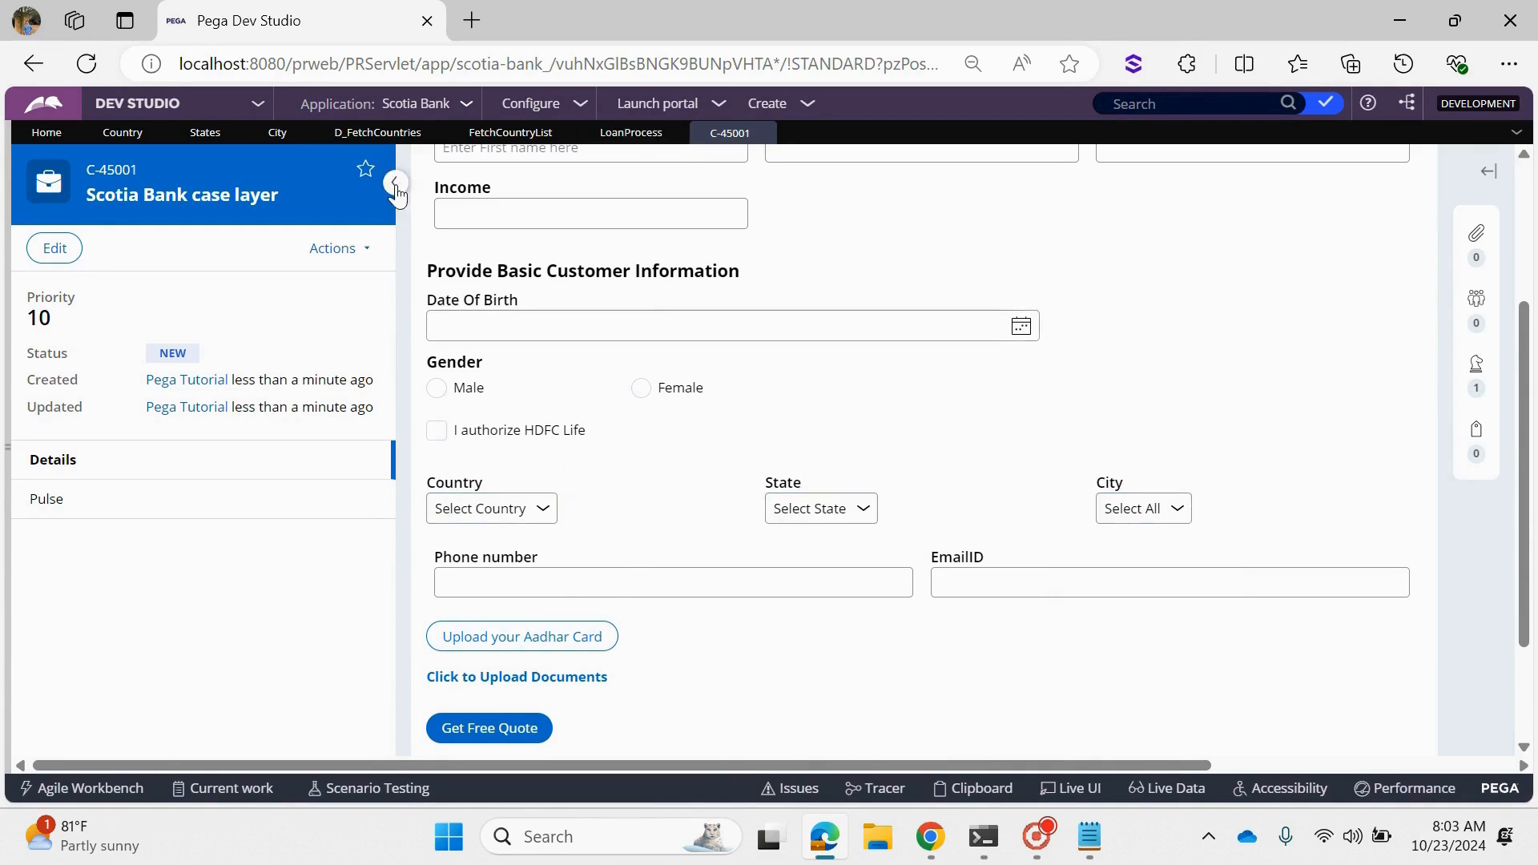
- Inspect the case form's Country dropdown with Live UI and open its parent PersonalInformation section rule for editing
click(396, 186)
scroll(611, 474, down, 2)
scroll(567, 501, up, 5)
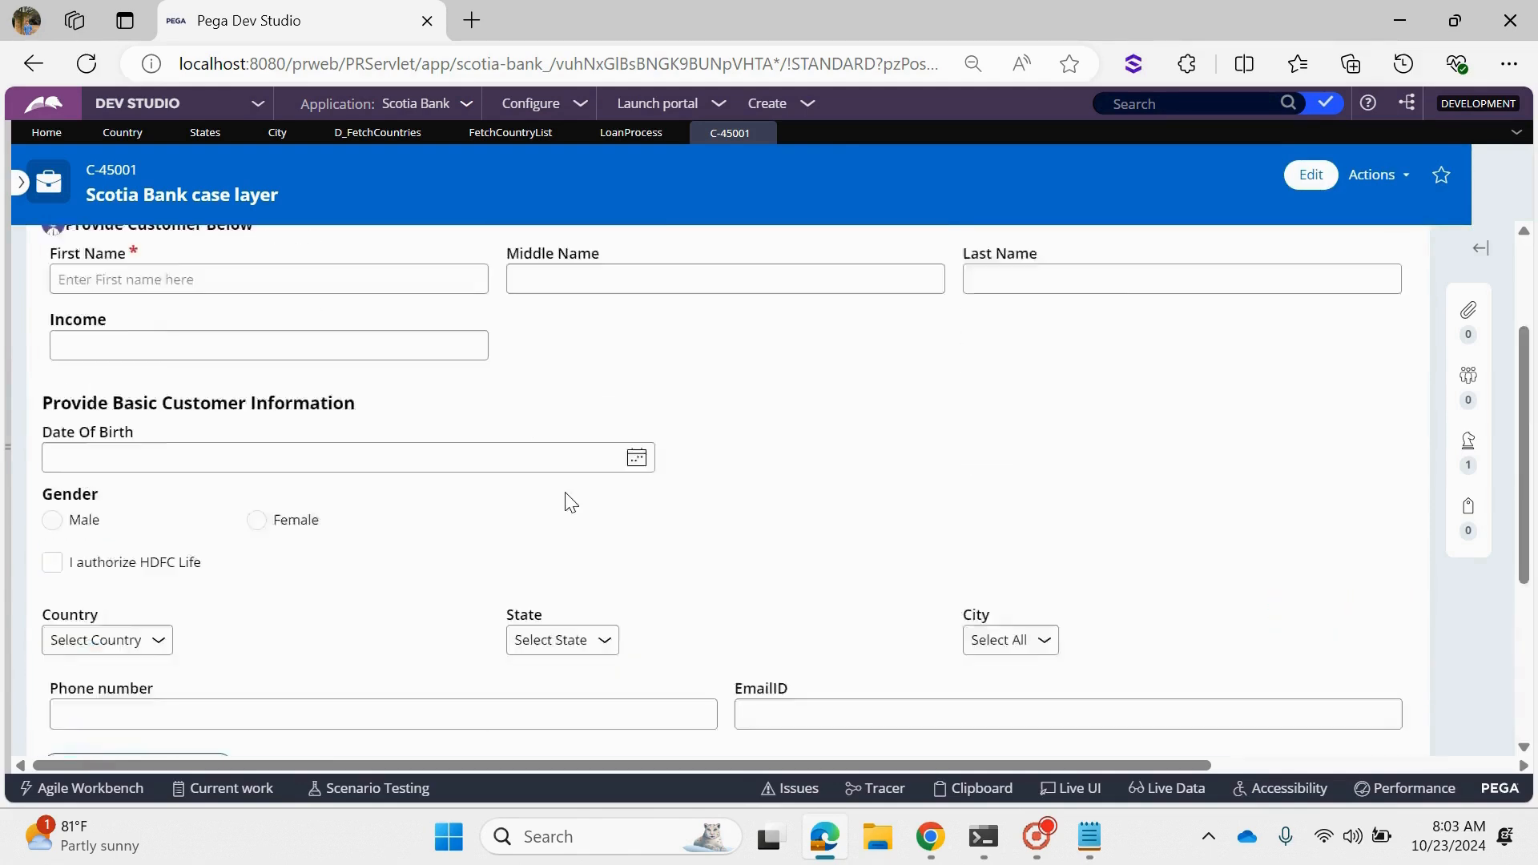
scroll(557, 497, down, 2)
scroll(464, 450, down, 2)
scroll(460, 449, up, 2)
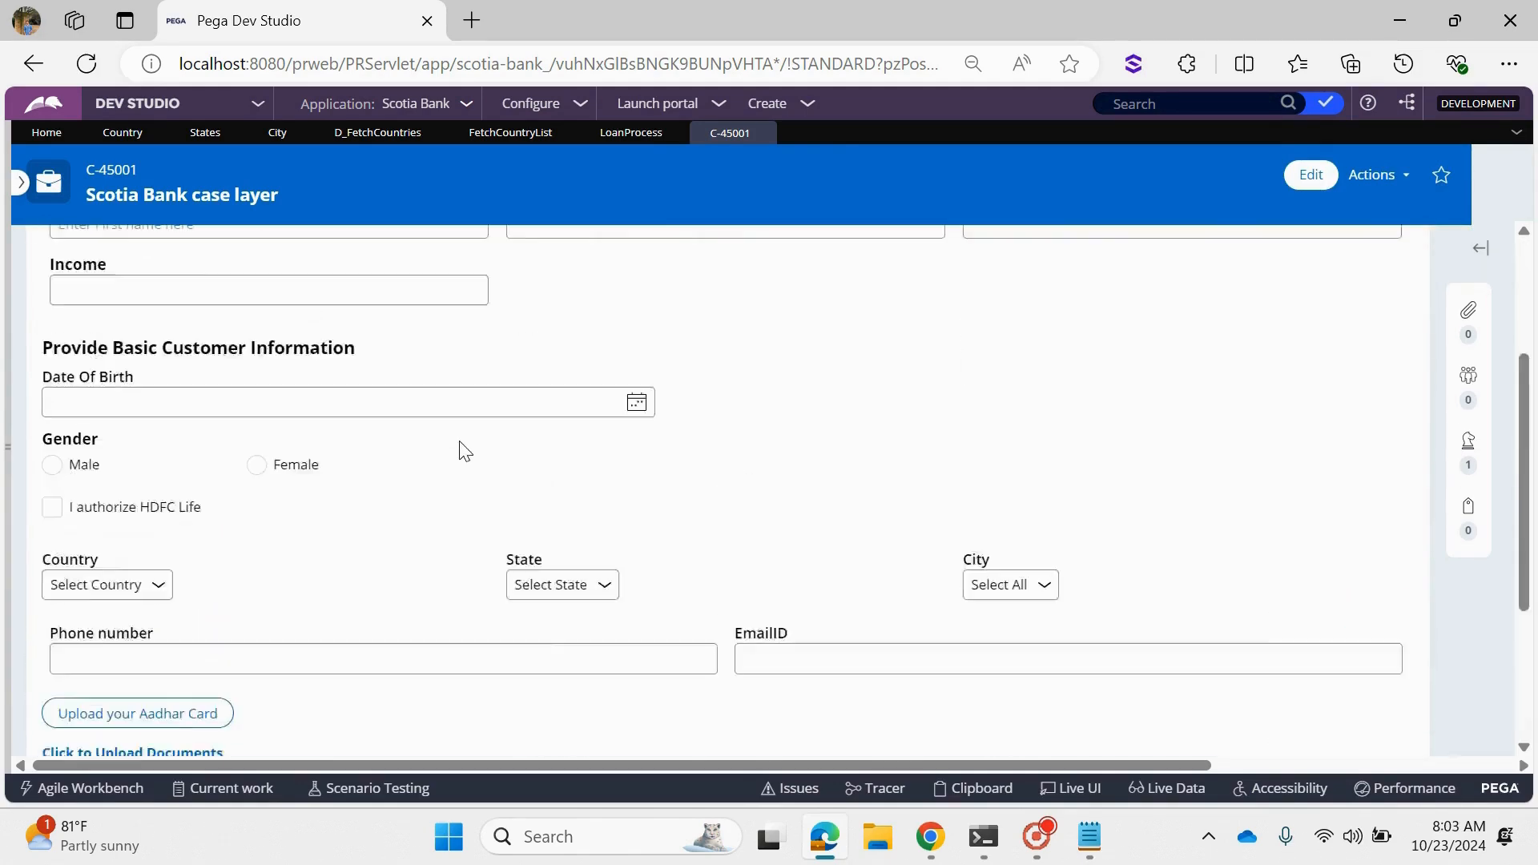
click(1069, 780)
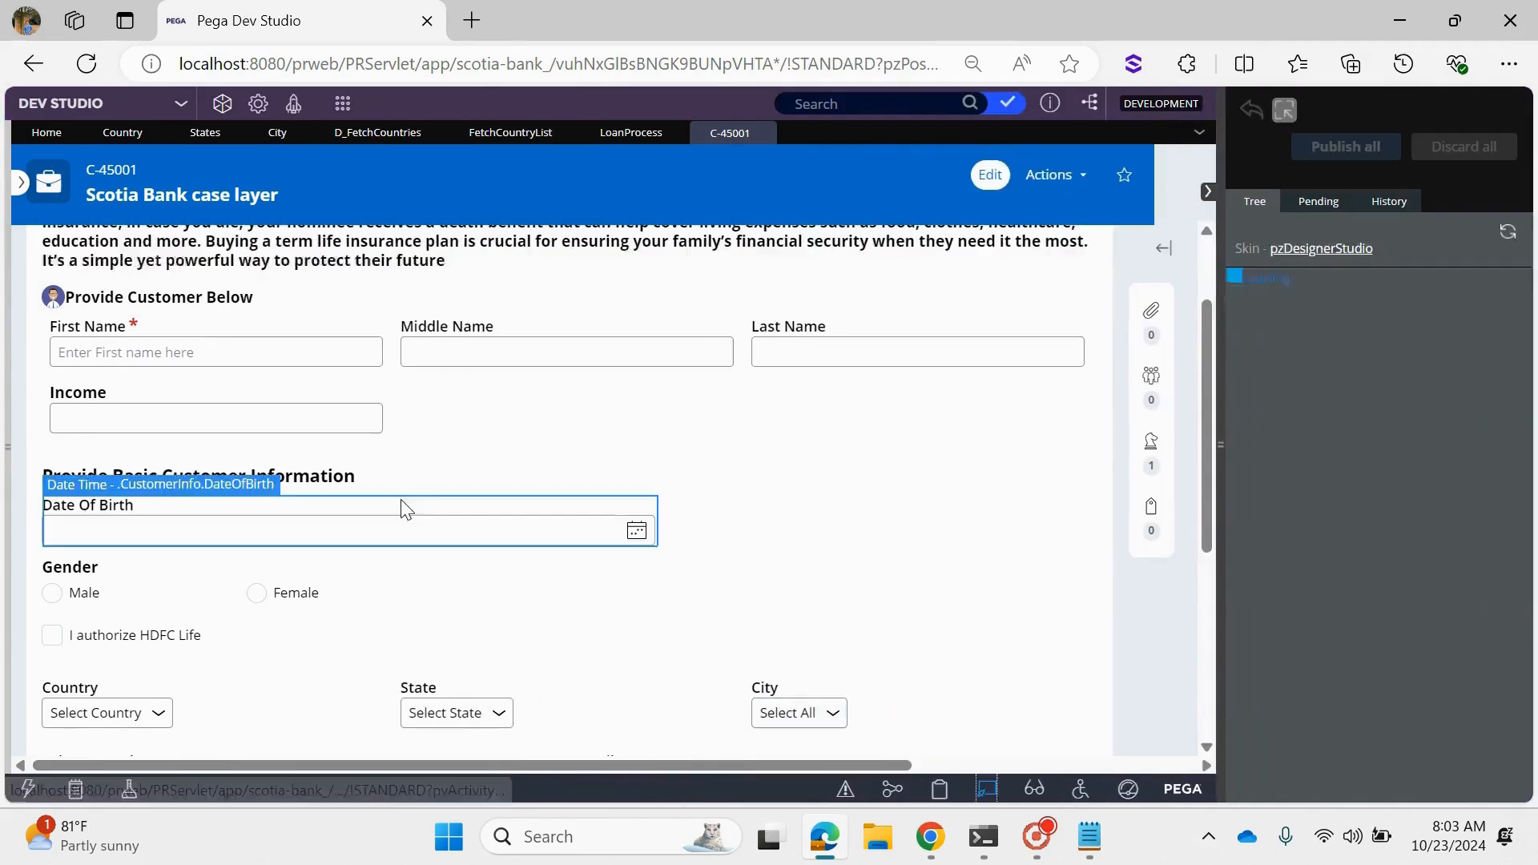
click(133, 721)
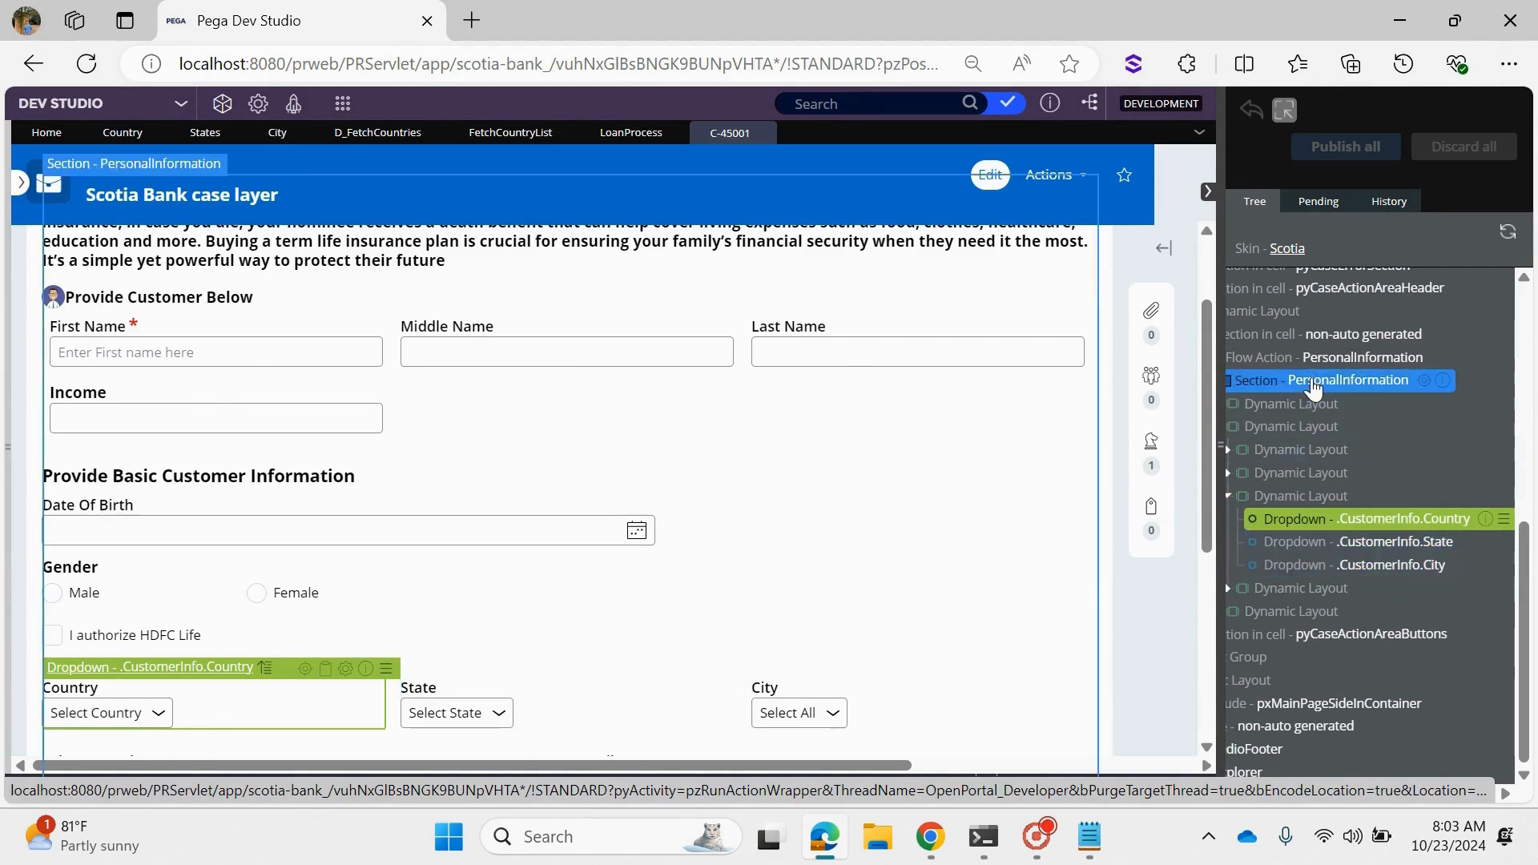
click(1312, 383)
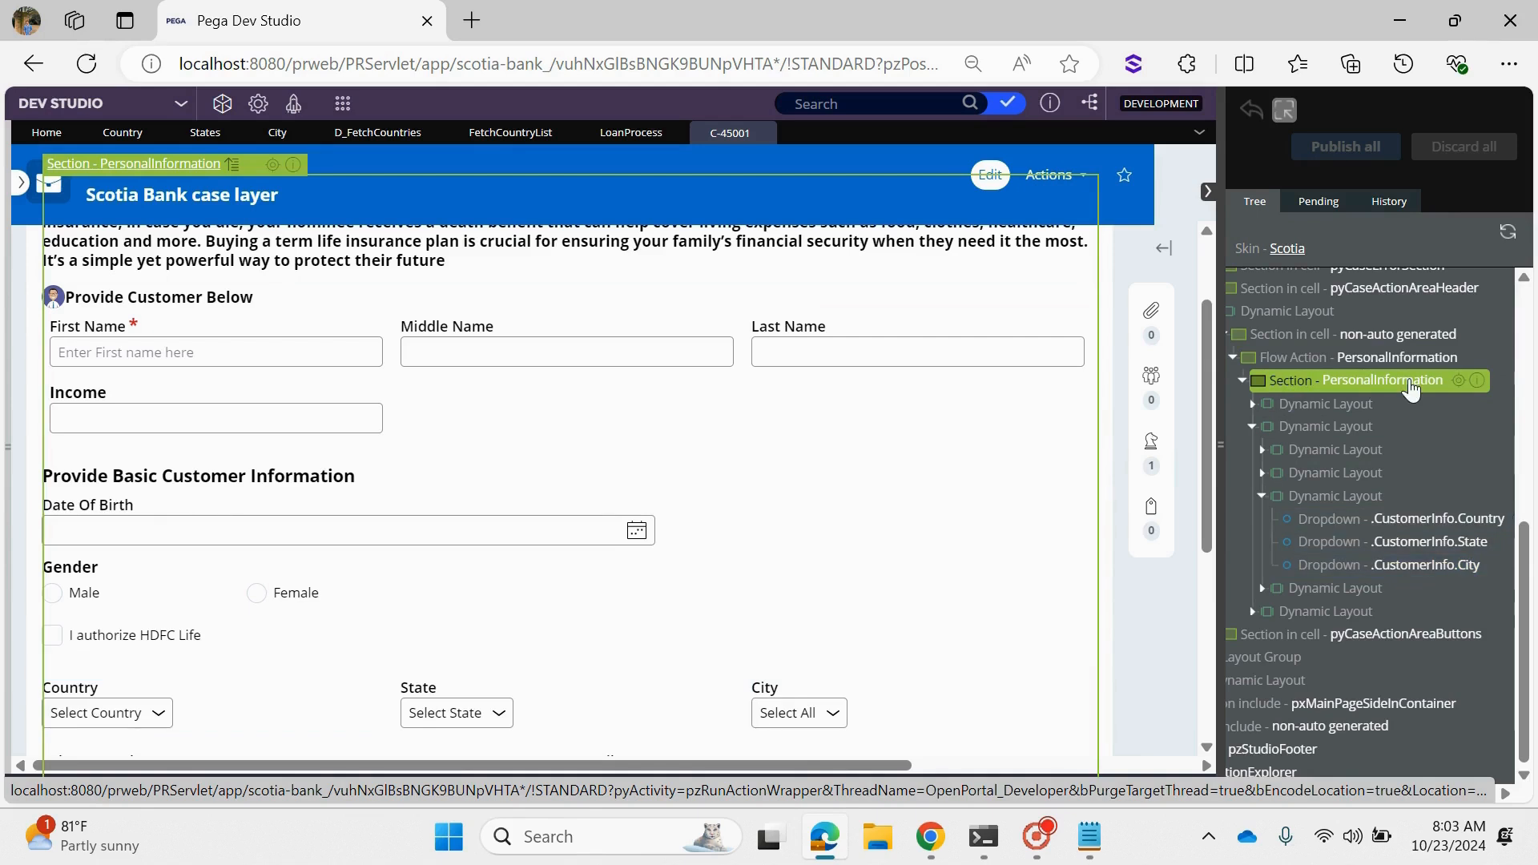
click(1458, 382)
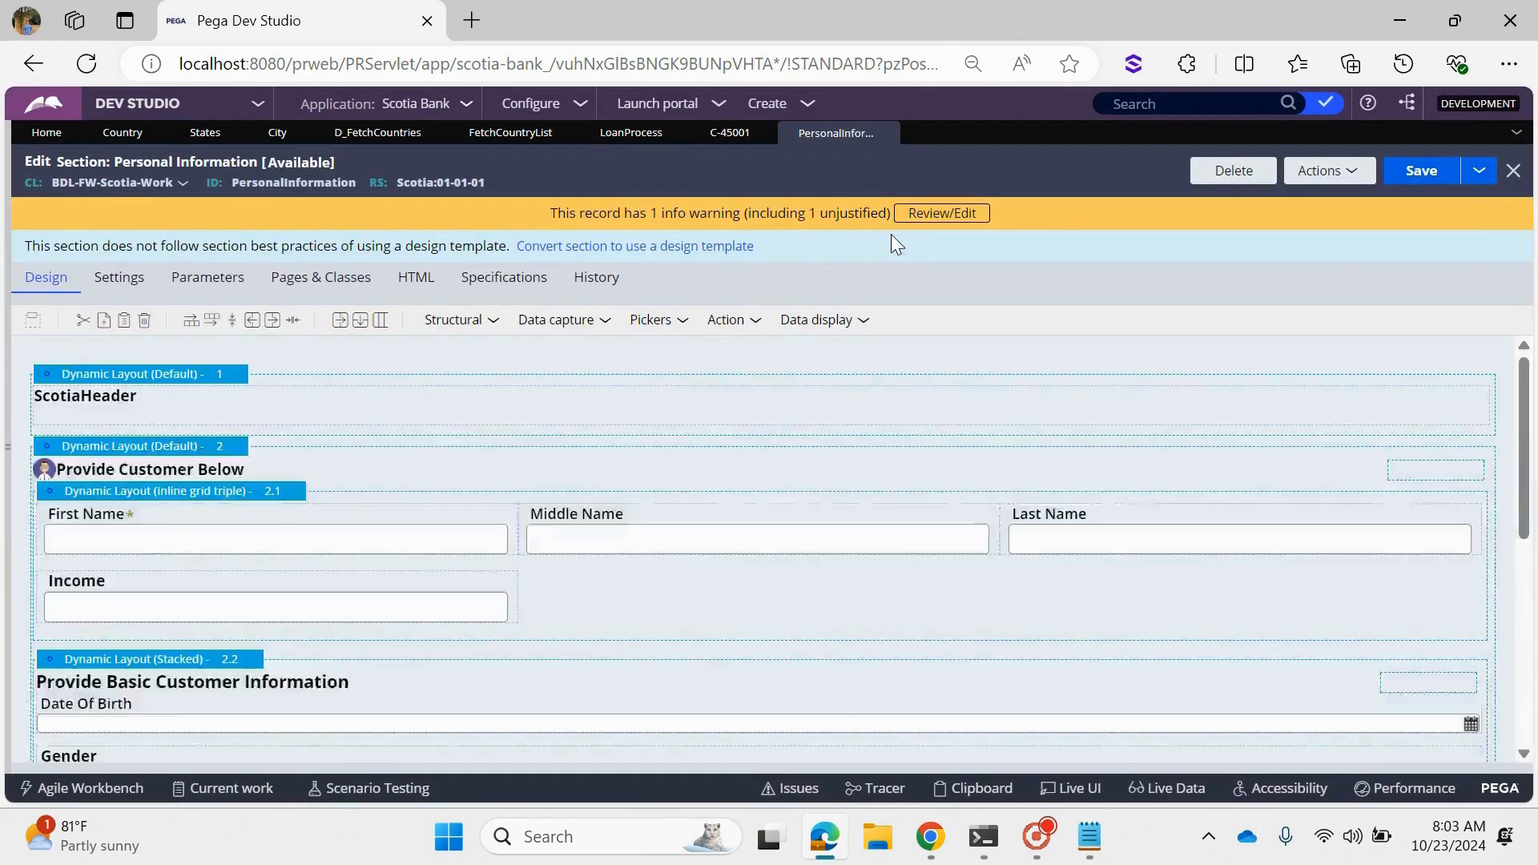
- Source the Country dropdown from data page D_FetchCountries with .CountryCode as value and .CountryName as display text, and save the section
scroll(675, 475, down, 5)
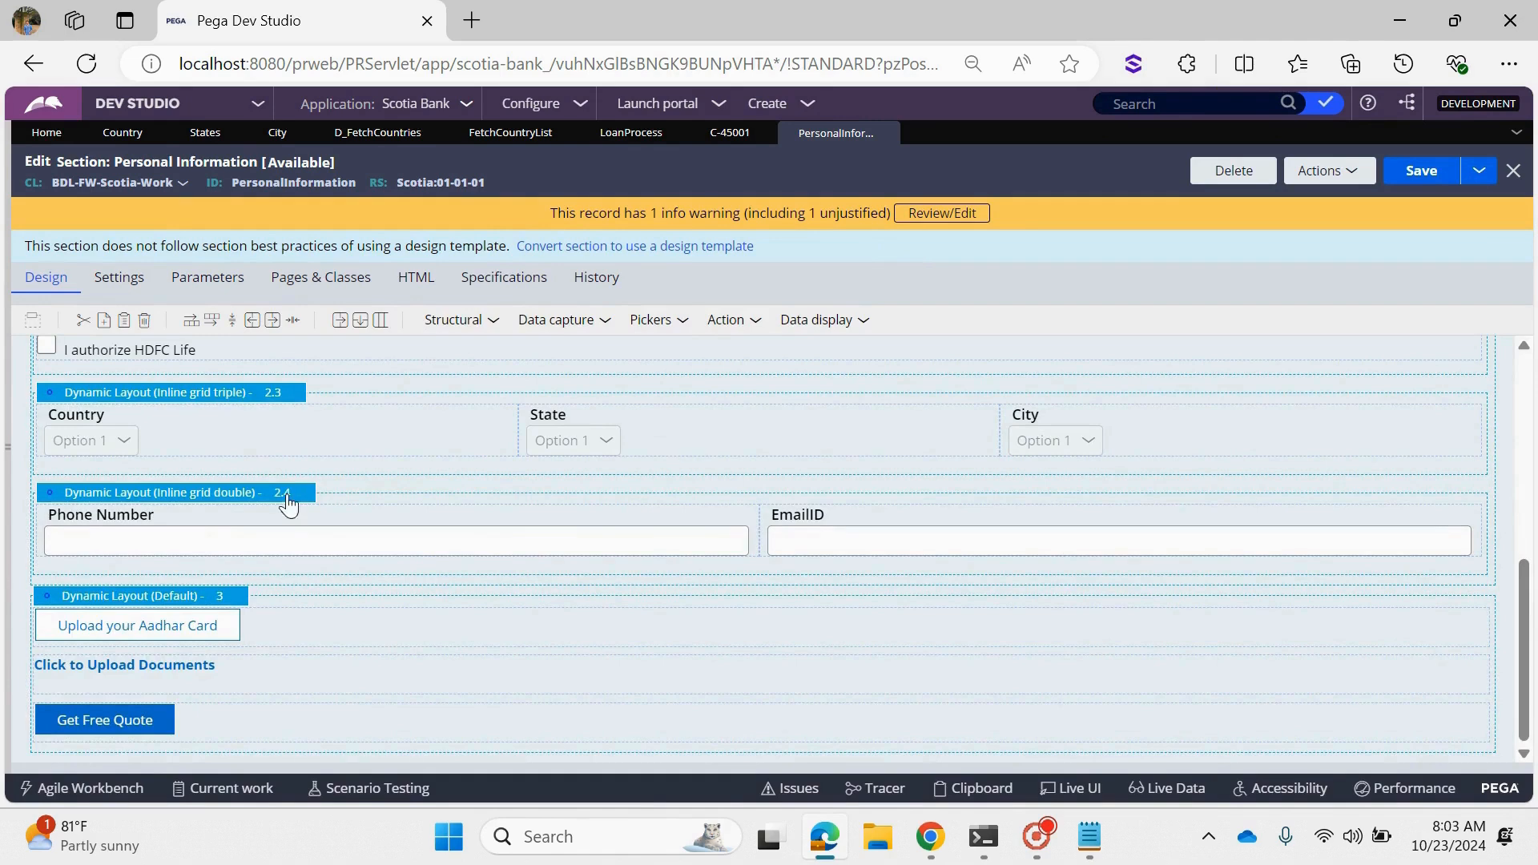
click(203, 425)
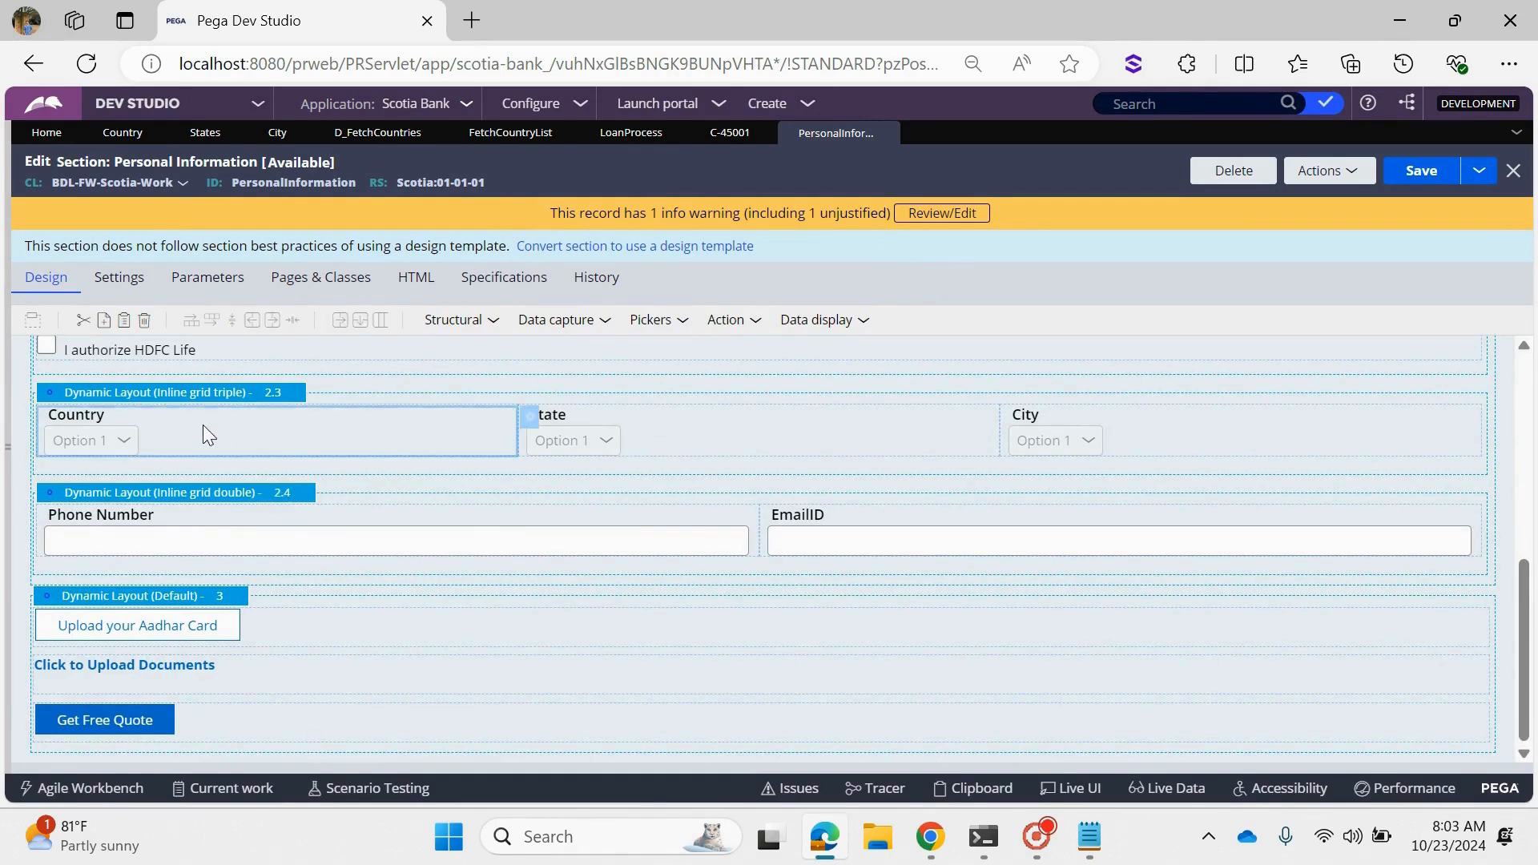
click(531, 425)
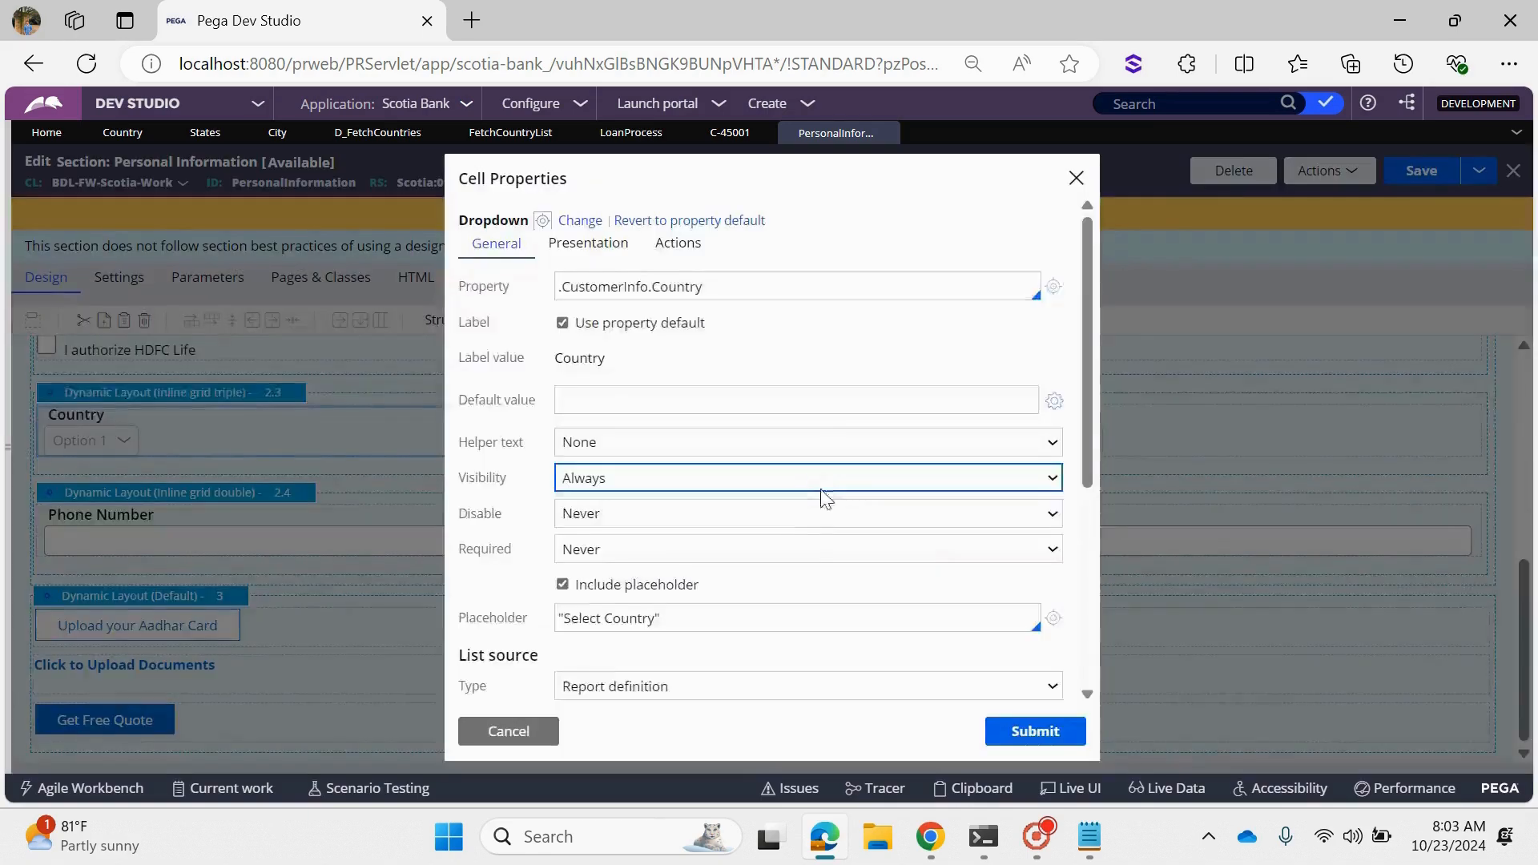
scroll(793, 549, down, 3)
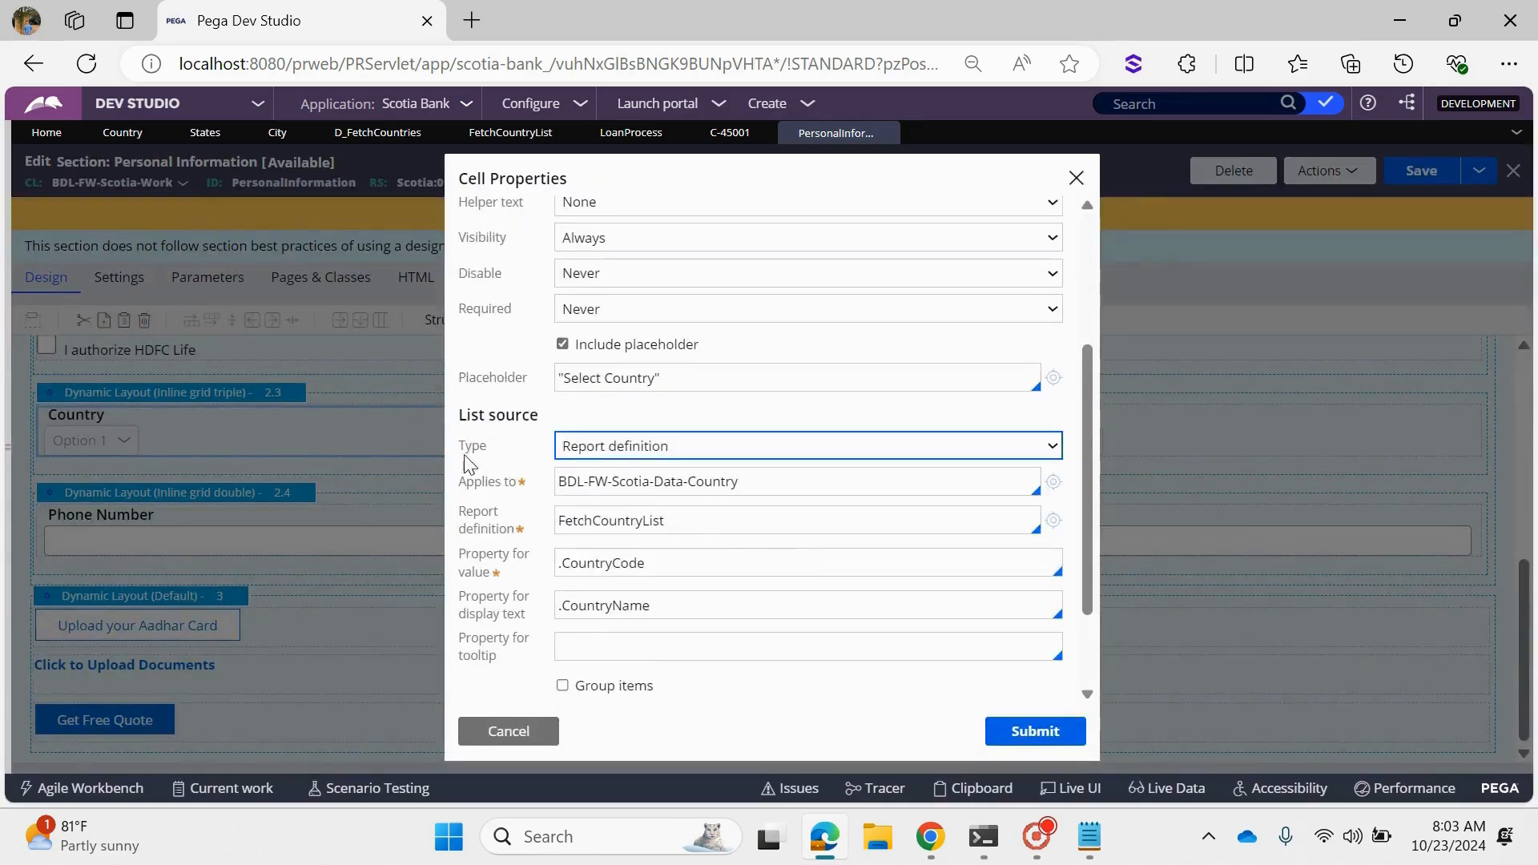
click(655, 456)
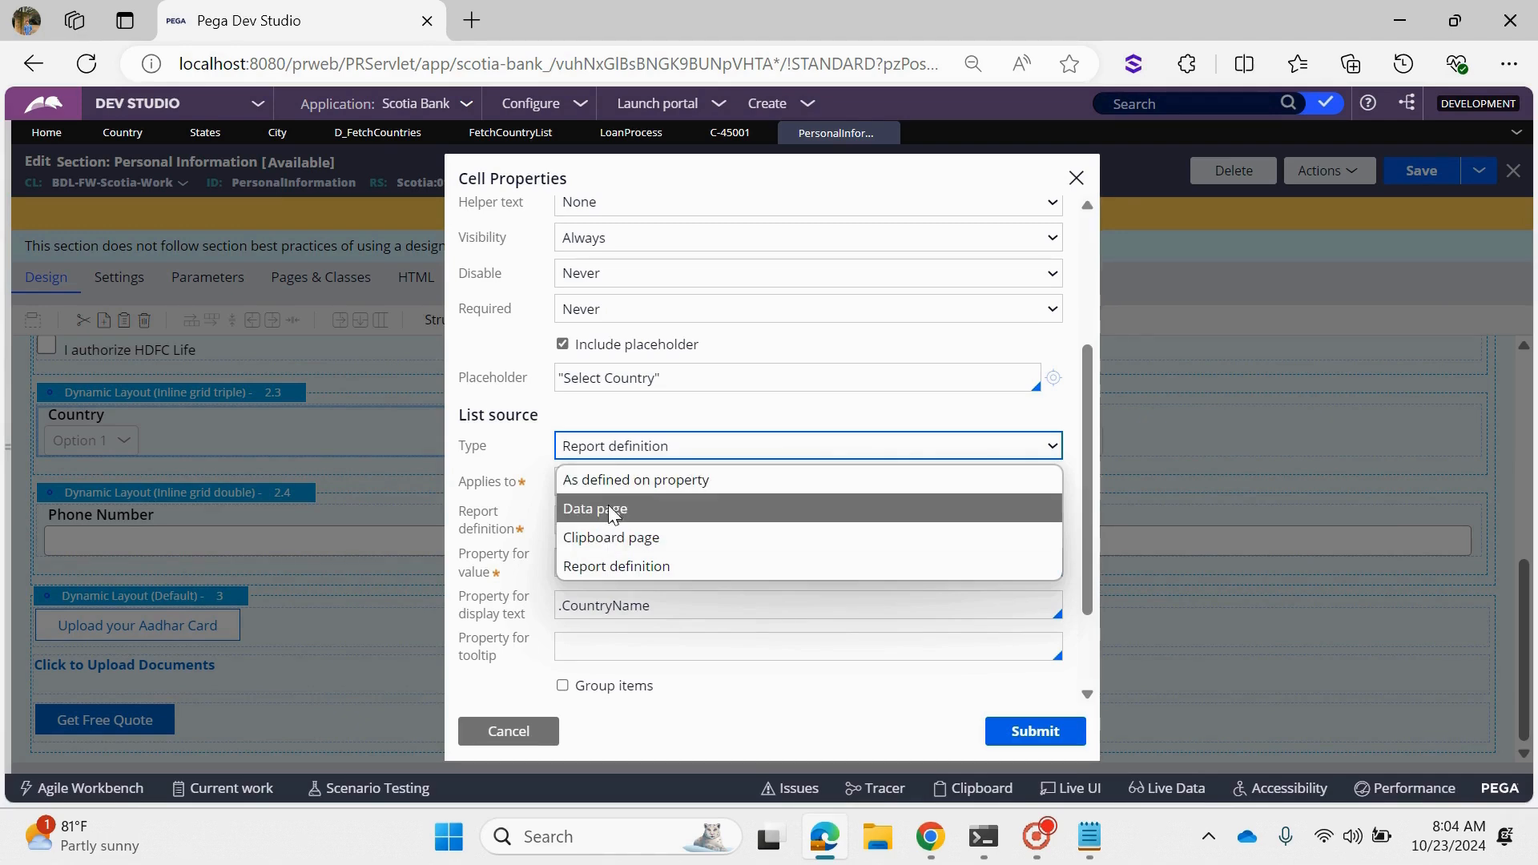
click(610, 507)
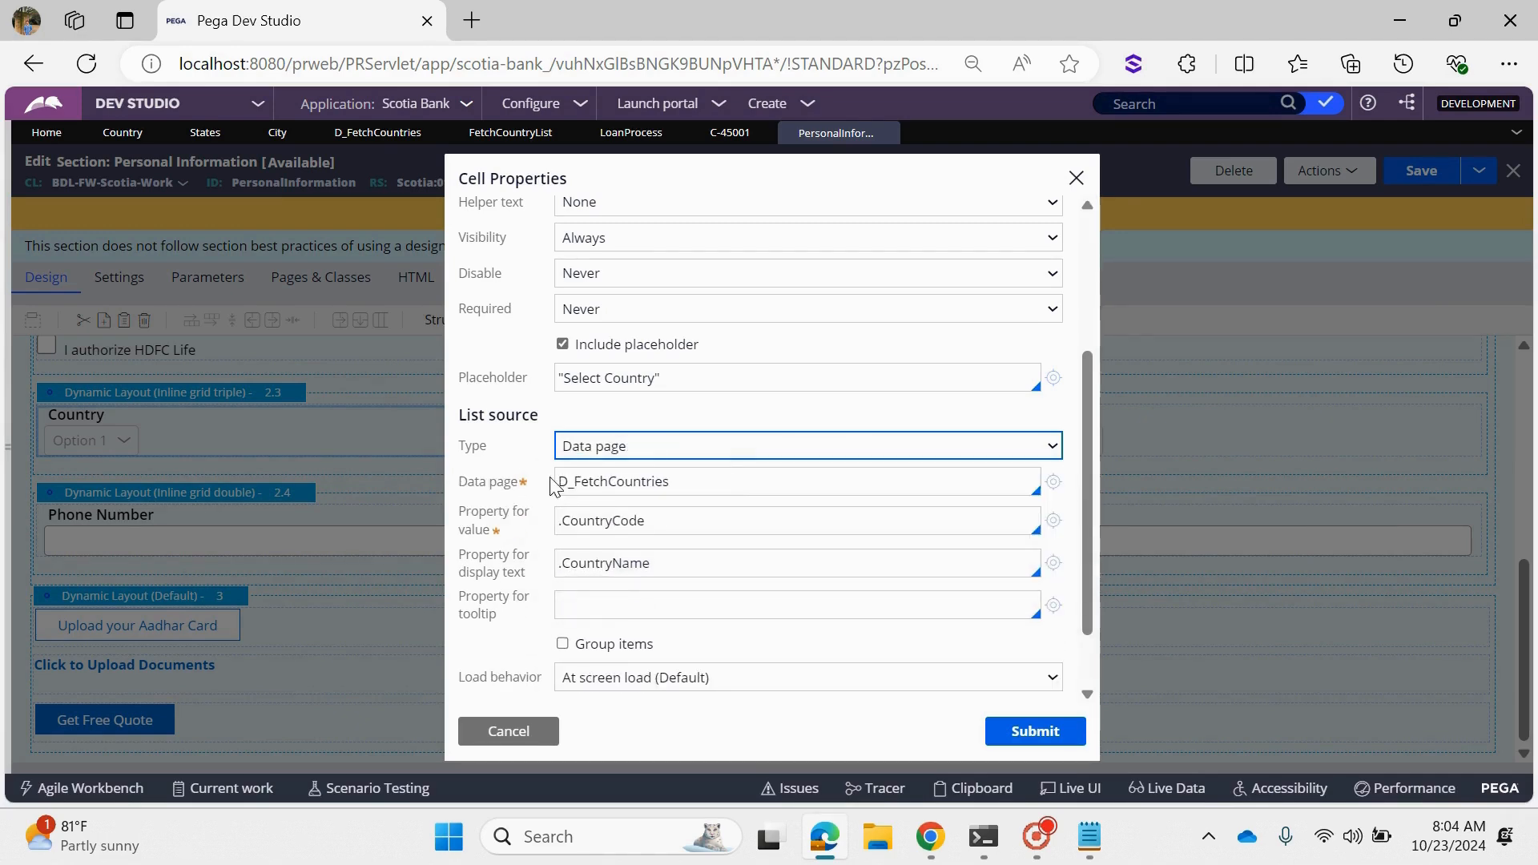
drag(675, 483, 548, 491)
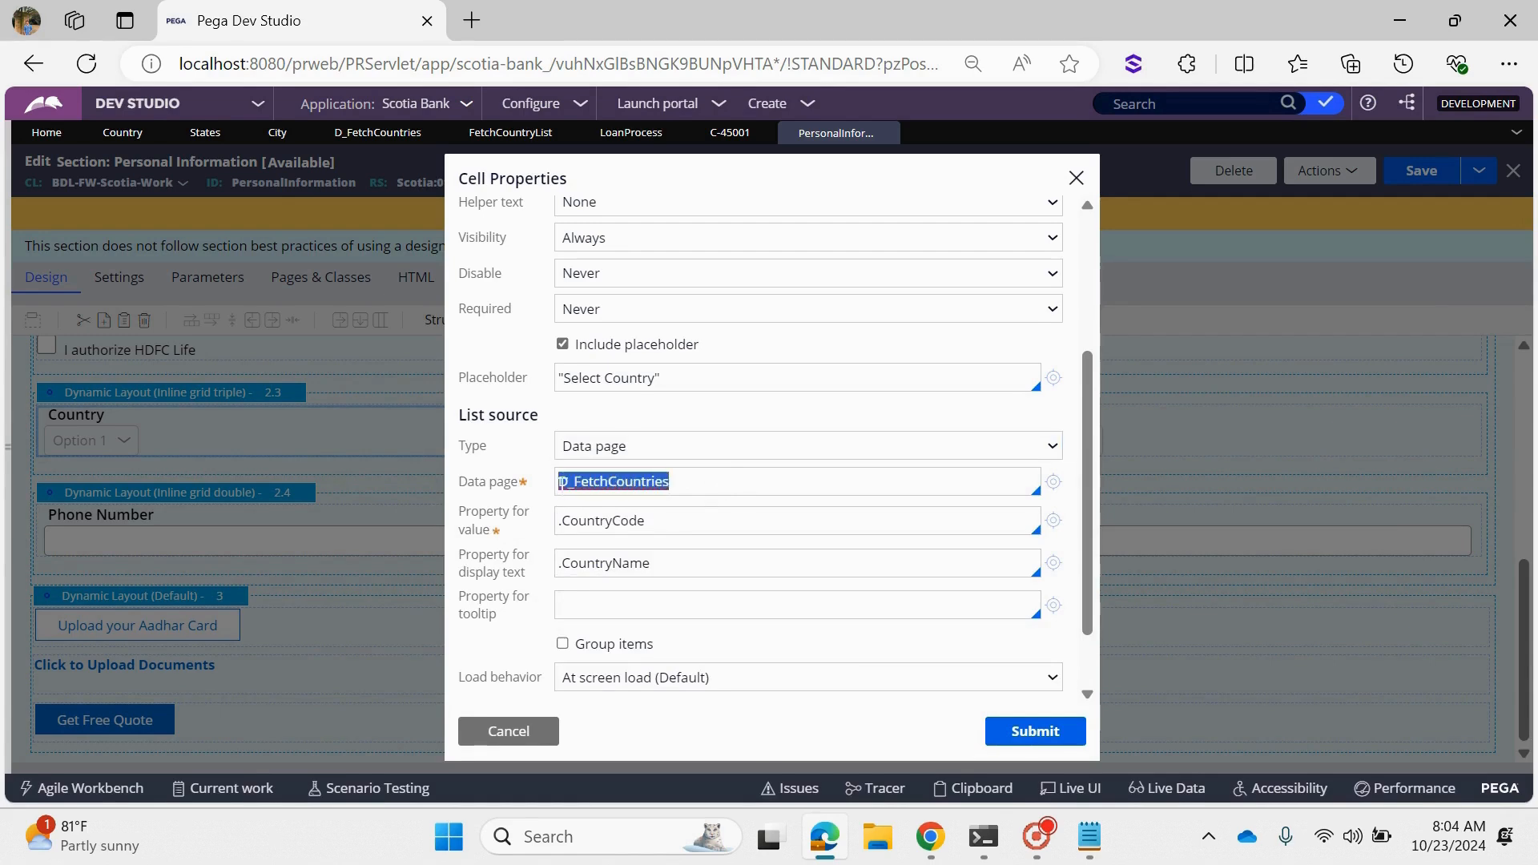
click(722, 520)
drag(630, 520, 556, 531)
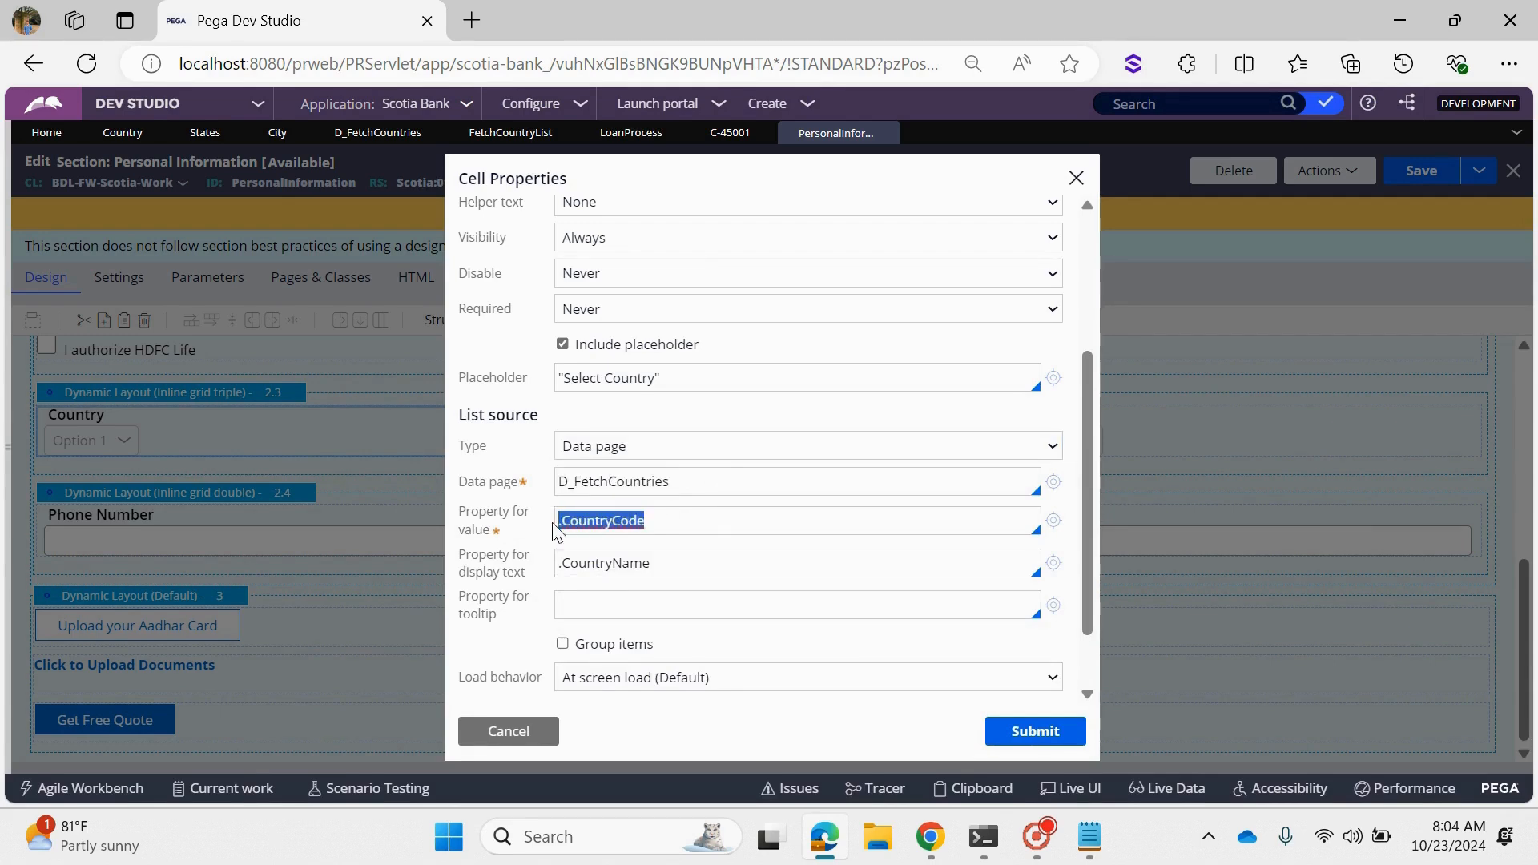
drag(651, 563, 560, 563)
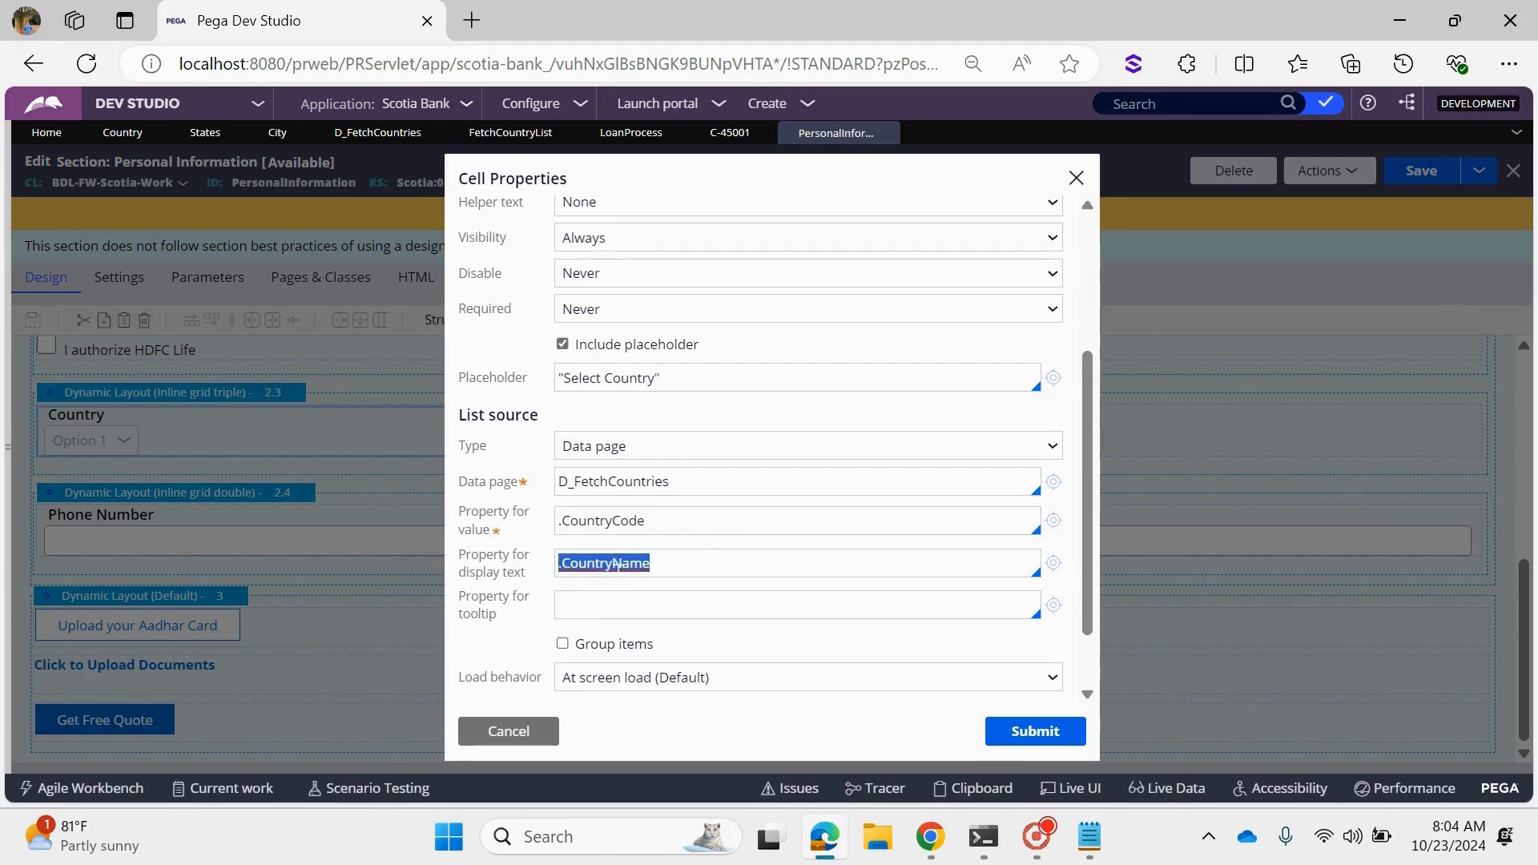
click(1016, 718)
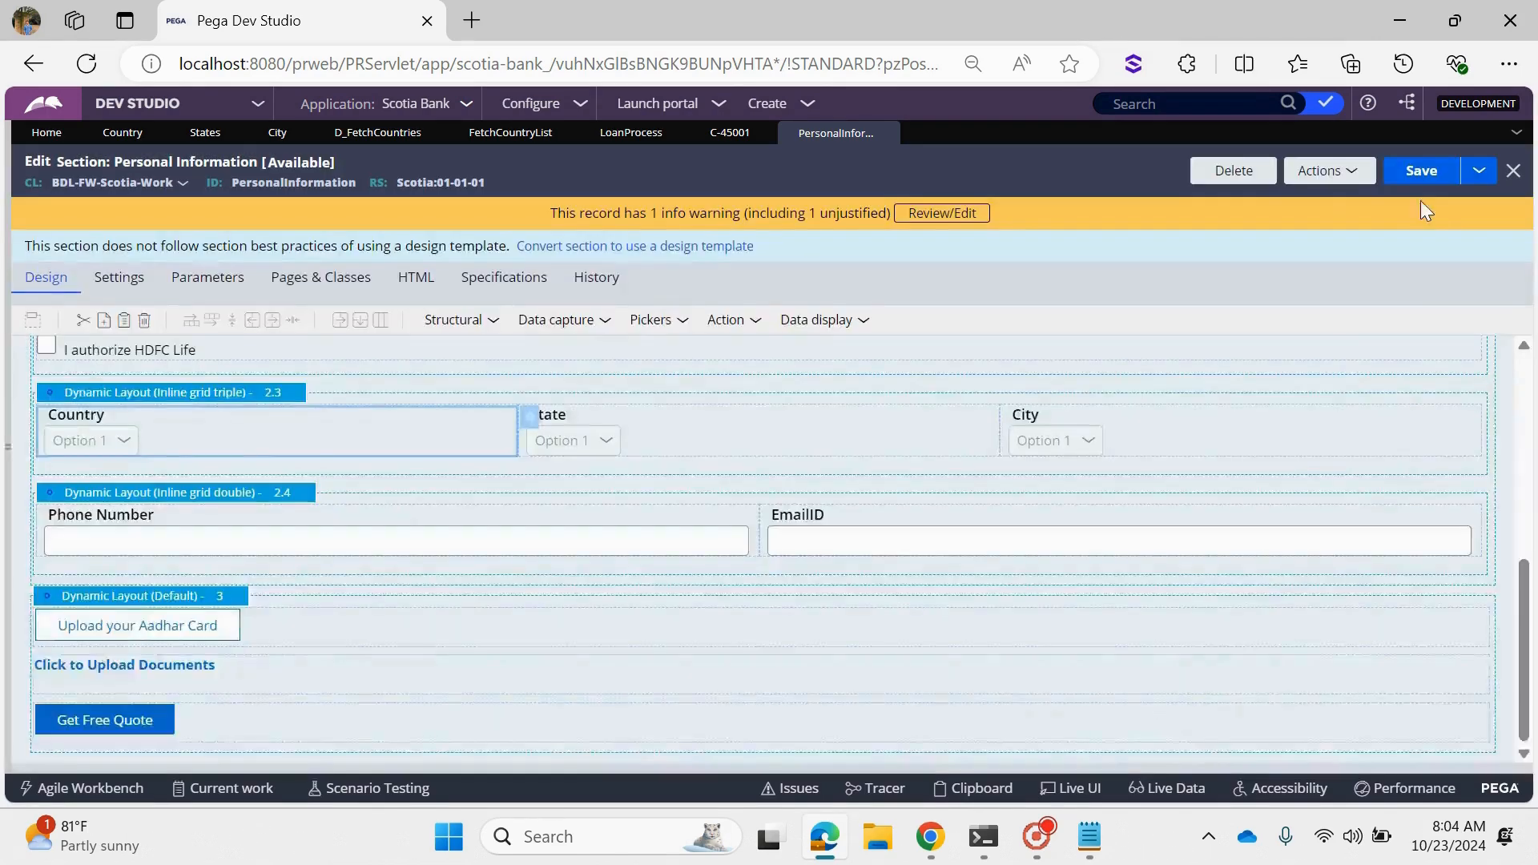
click(1423, 173)
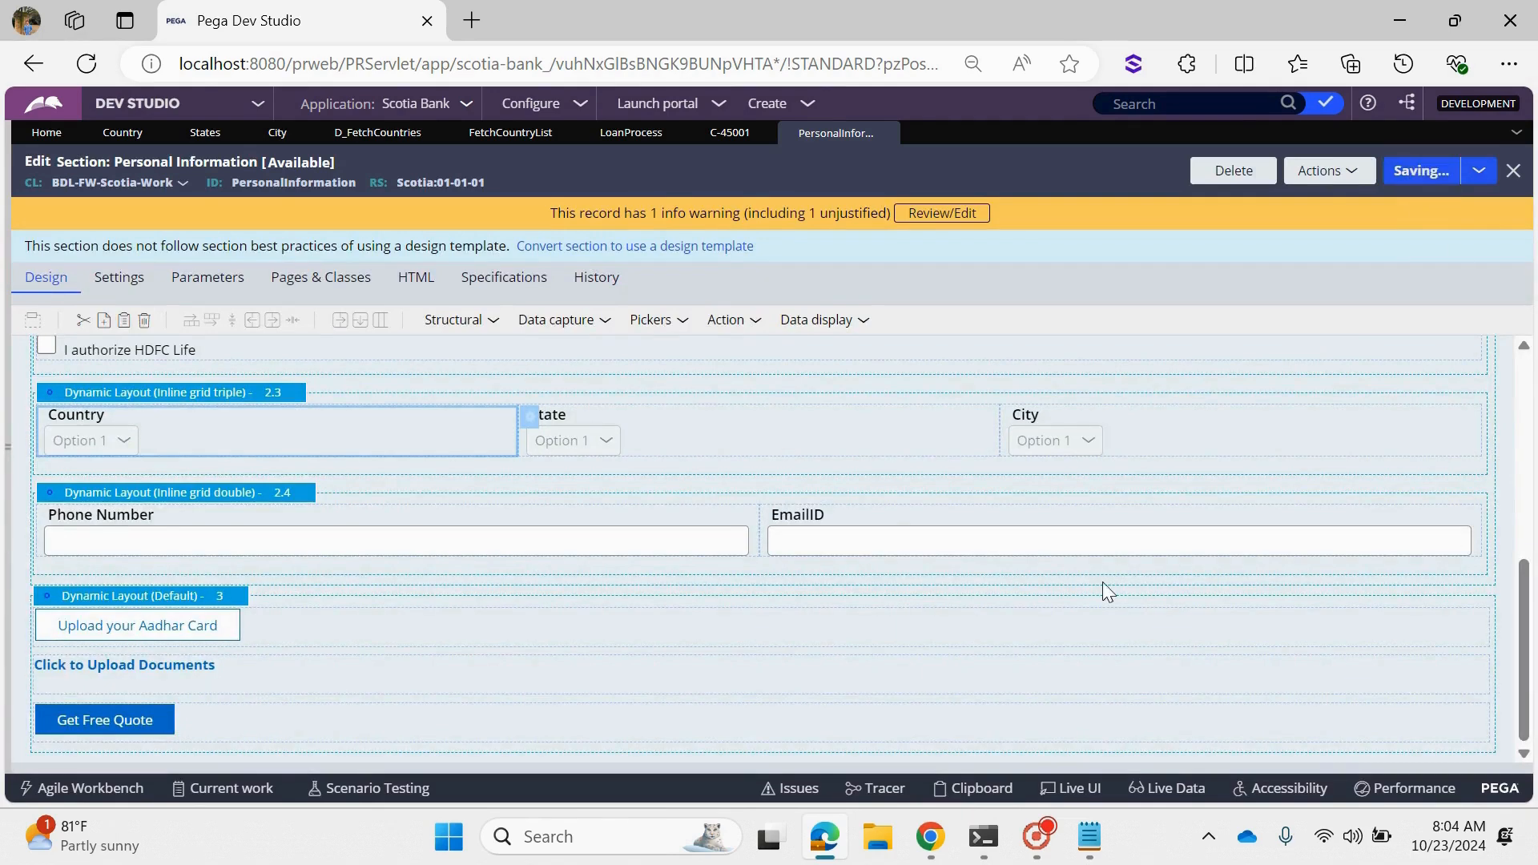
- Set the State dropdown's list source type to As defined on property and submit its cell properties
click(686, 434)
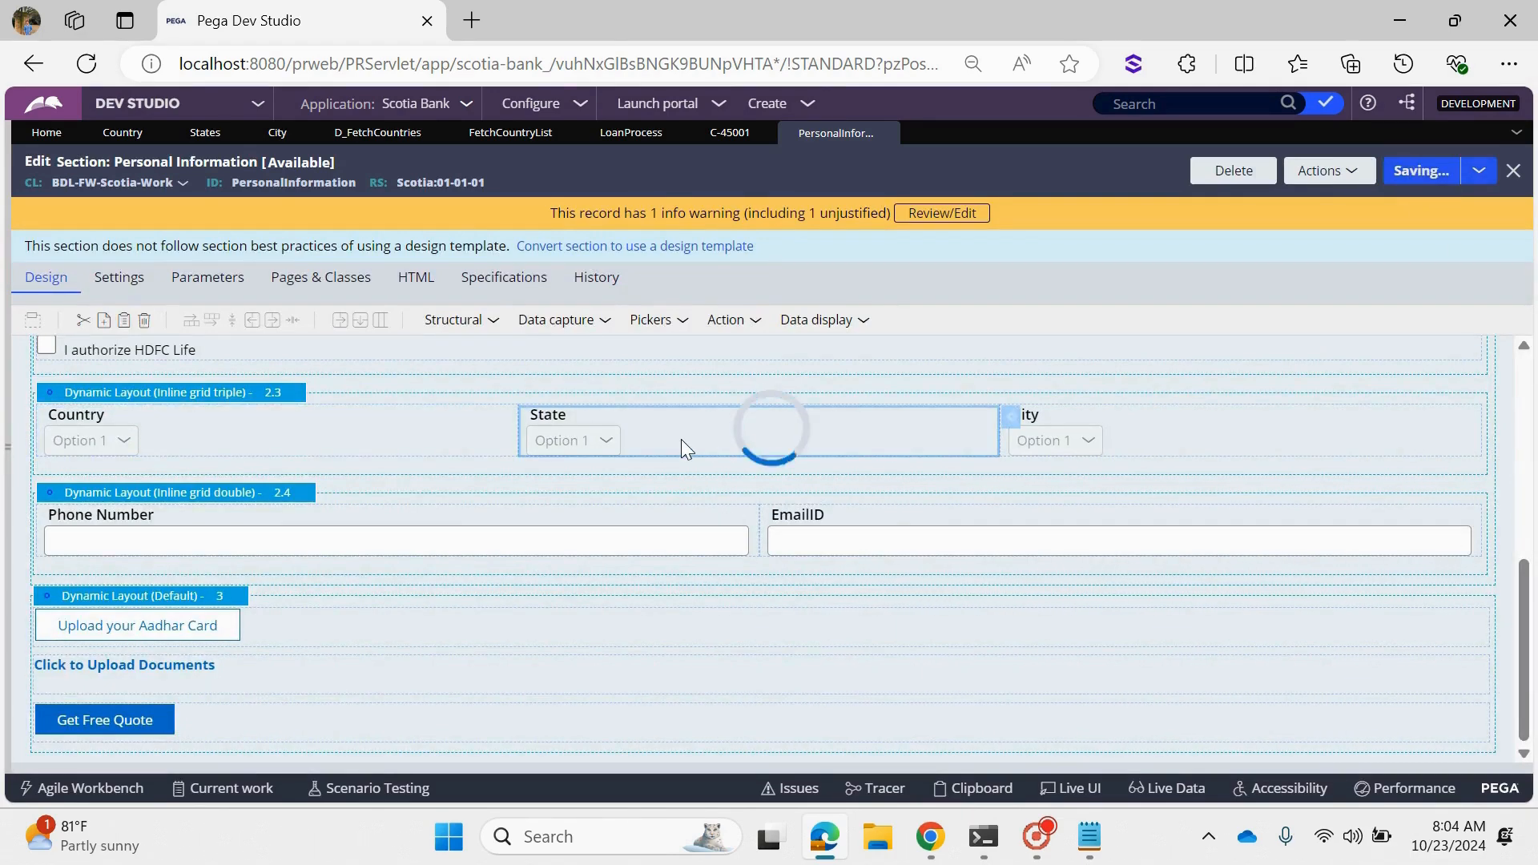
scroll(681, 601, down, 3)
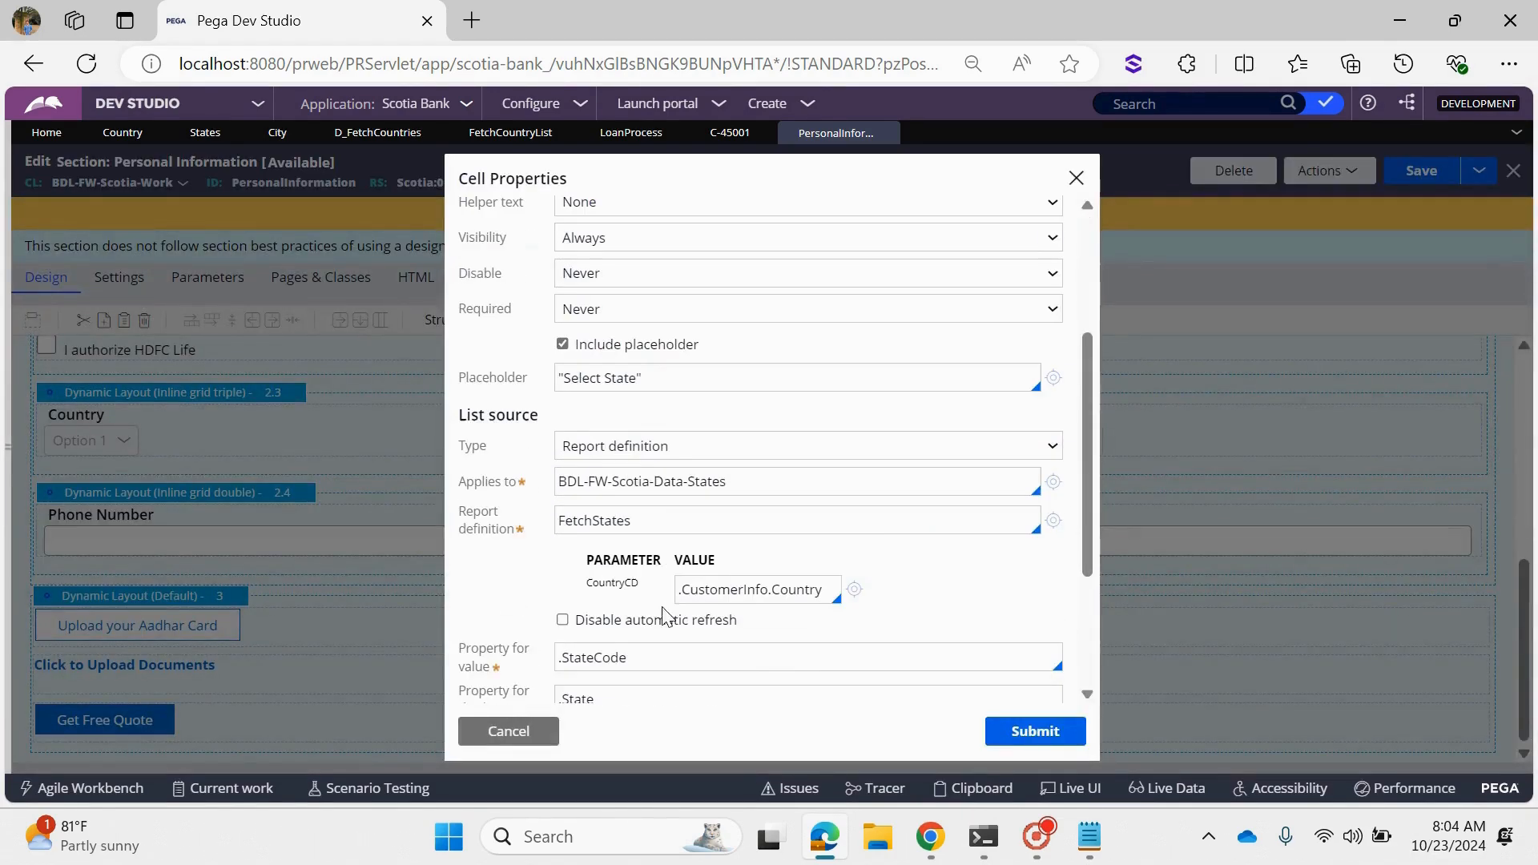
click(641, 447)
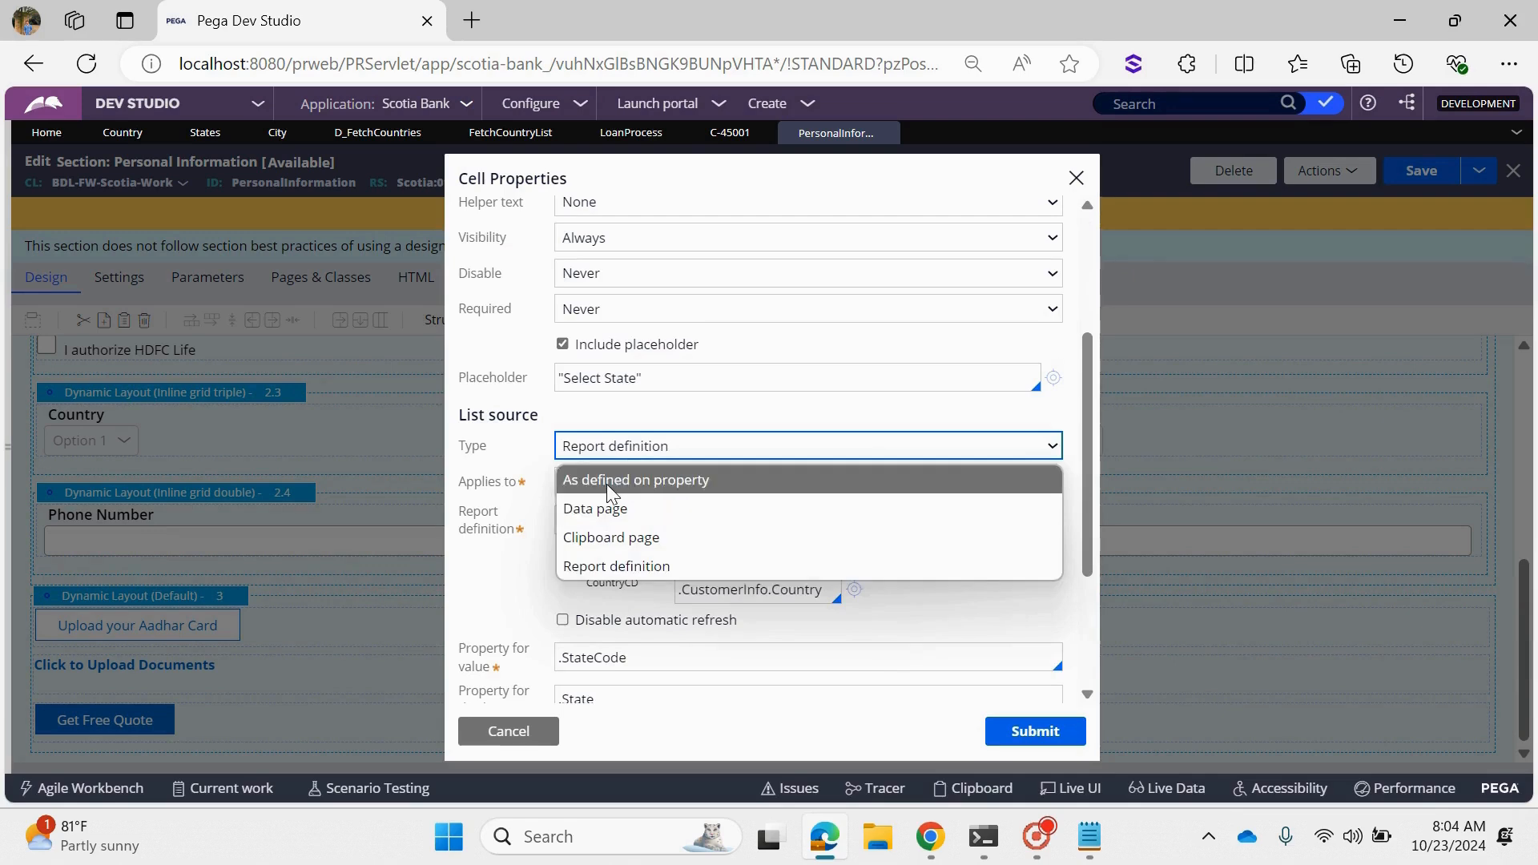
click(607, 483)
click(1034, 731)
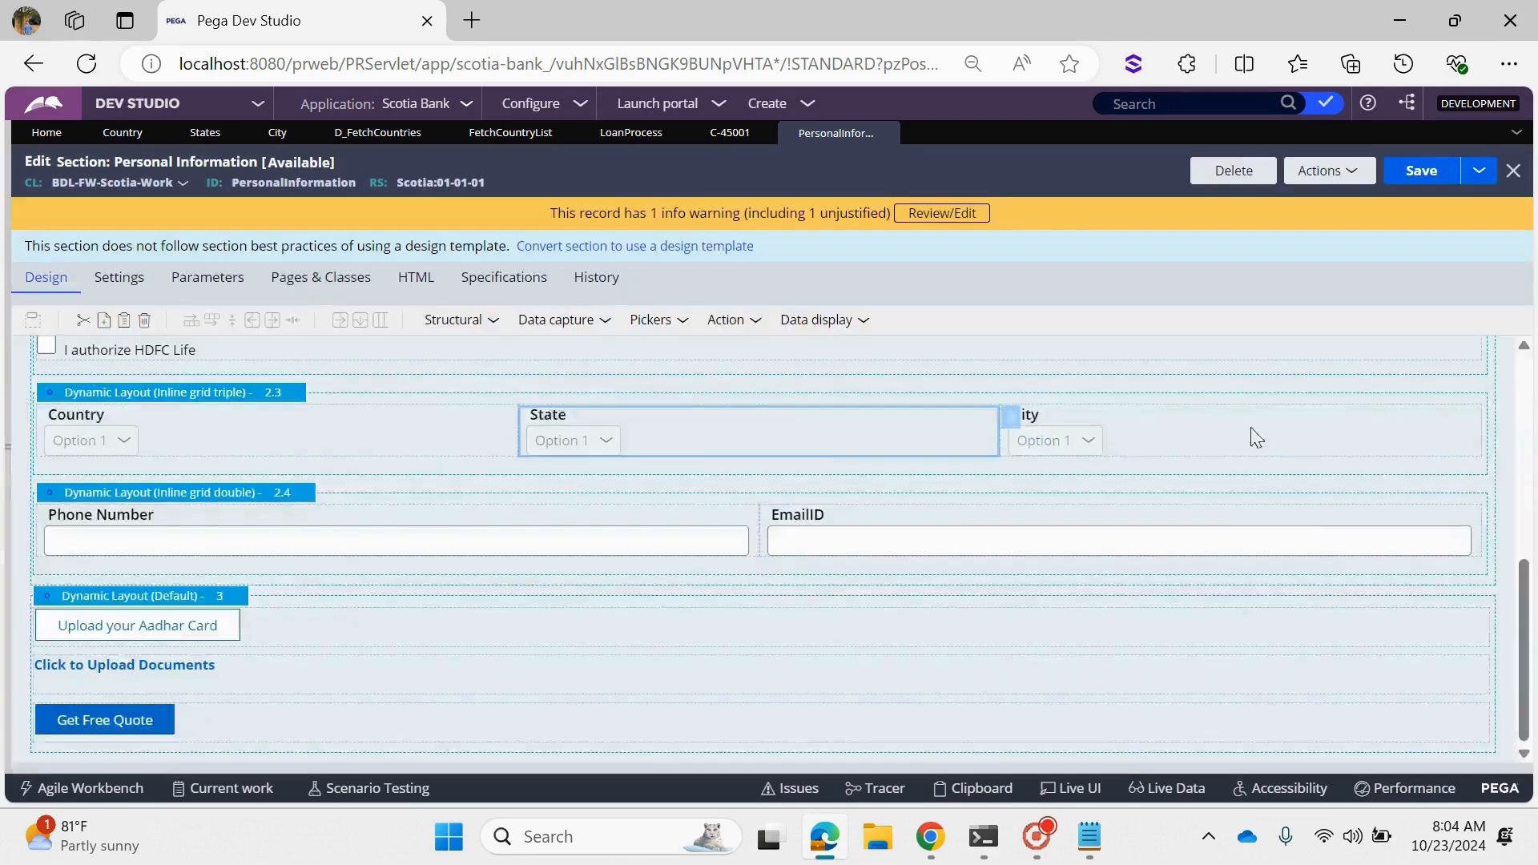
- Check the City dropdown's list source, submit its cell properties and save the Personal Information section
click(1138, 413)
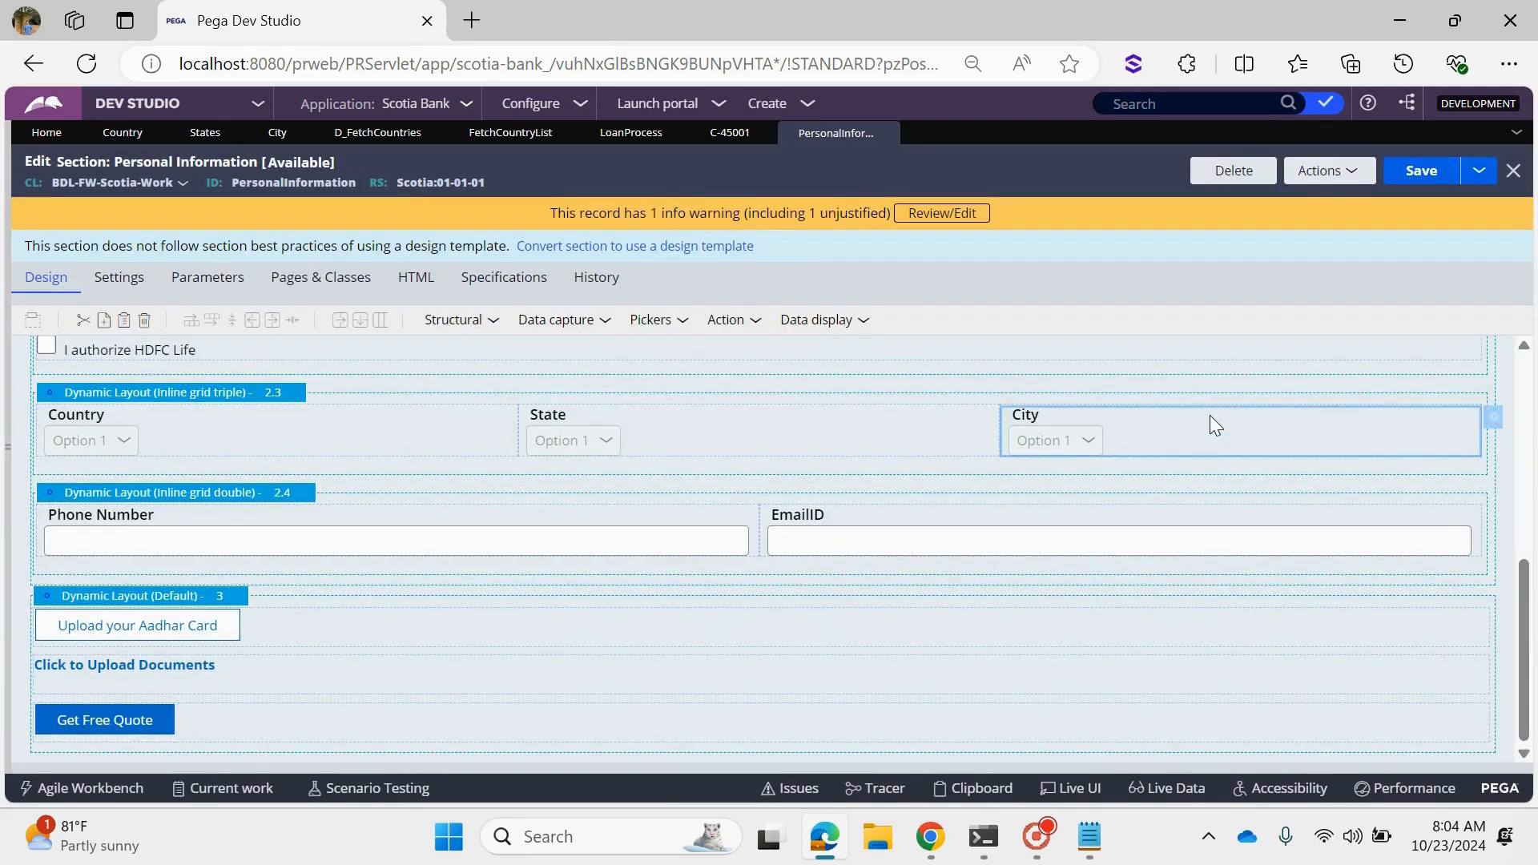
double_click(1142, 449)
scroll(761, 561, down, 3)
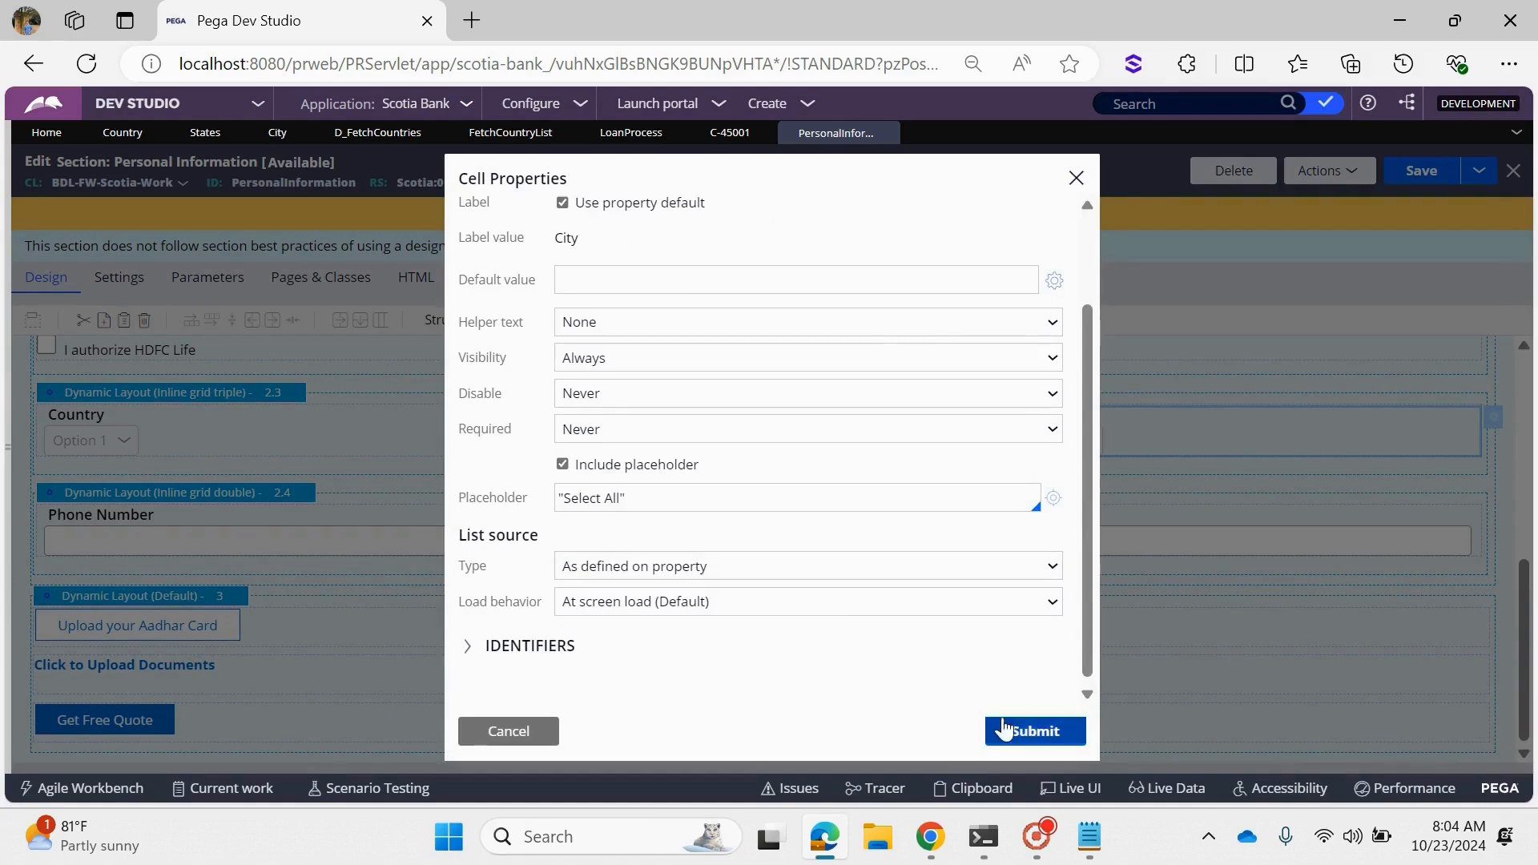
click(1045, 729)
click(1421, 171)
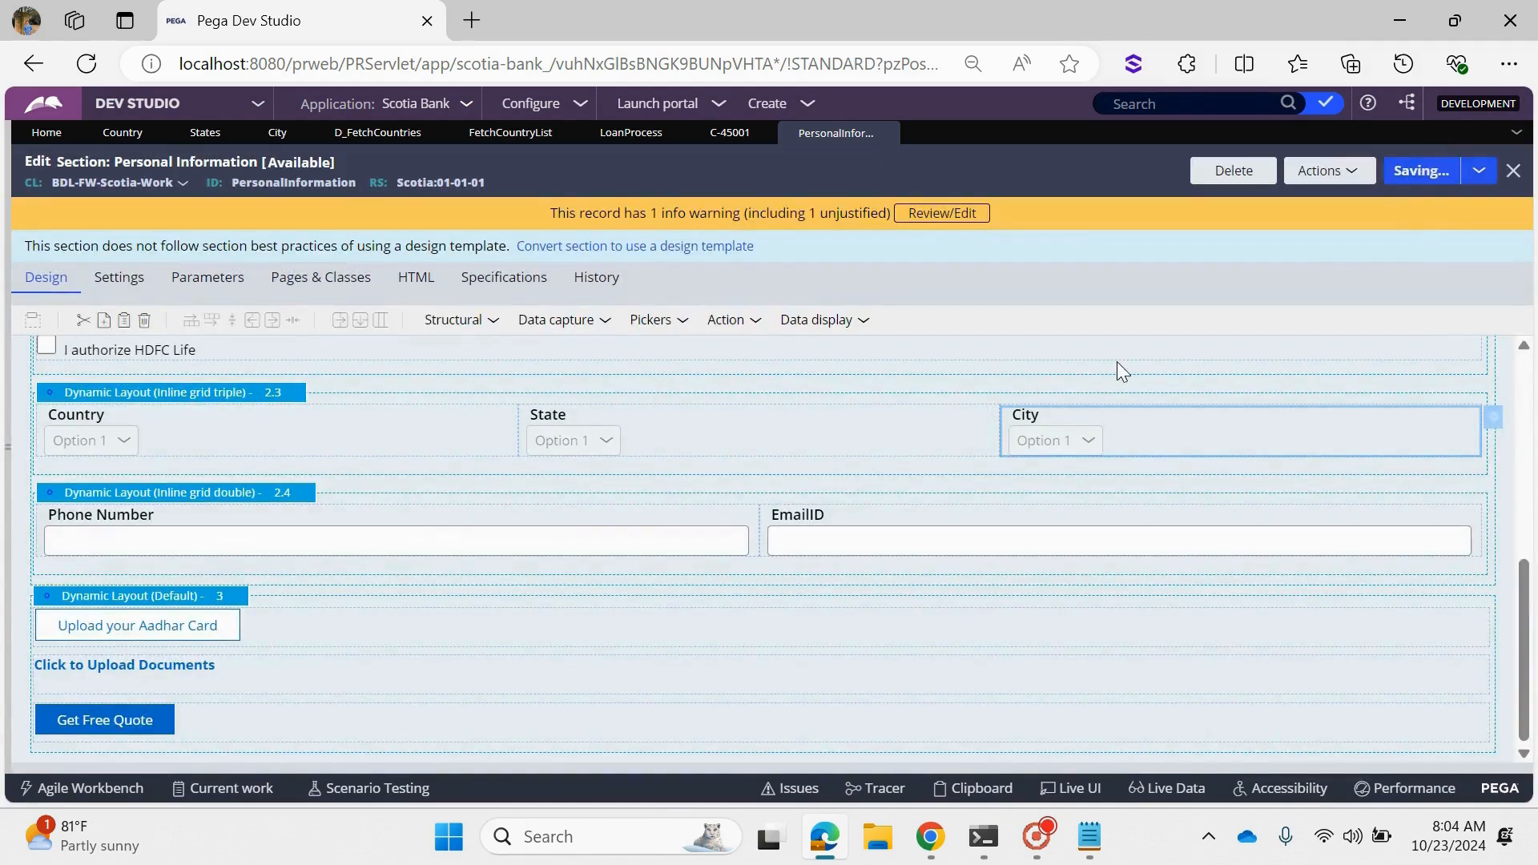
- Refresh the Scotia Bank case, reopen its Personal Info assignment and check the choices offered for Country
click(708, 137)
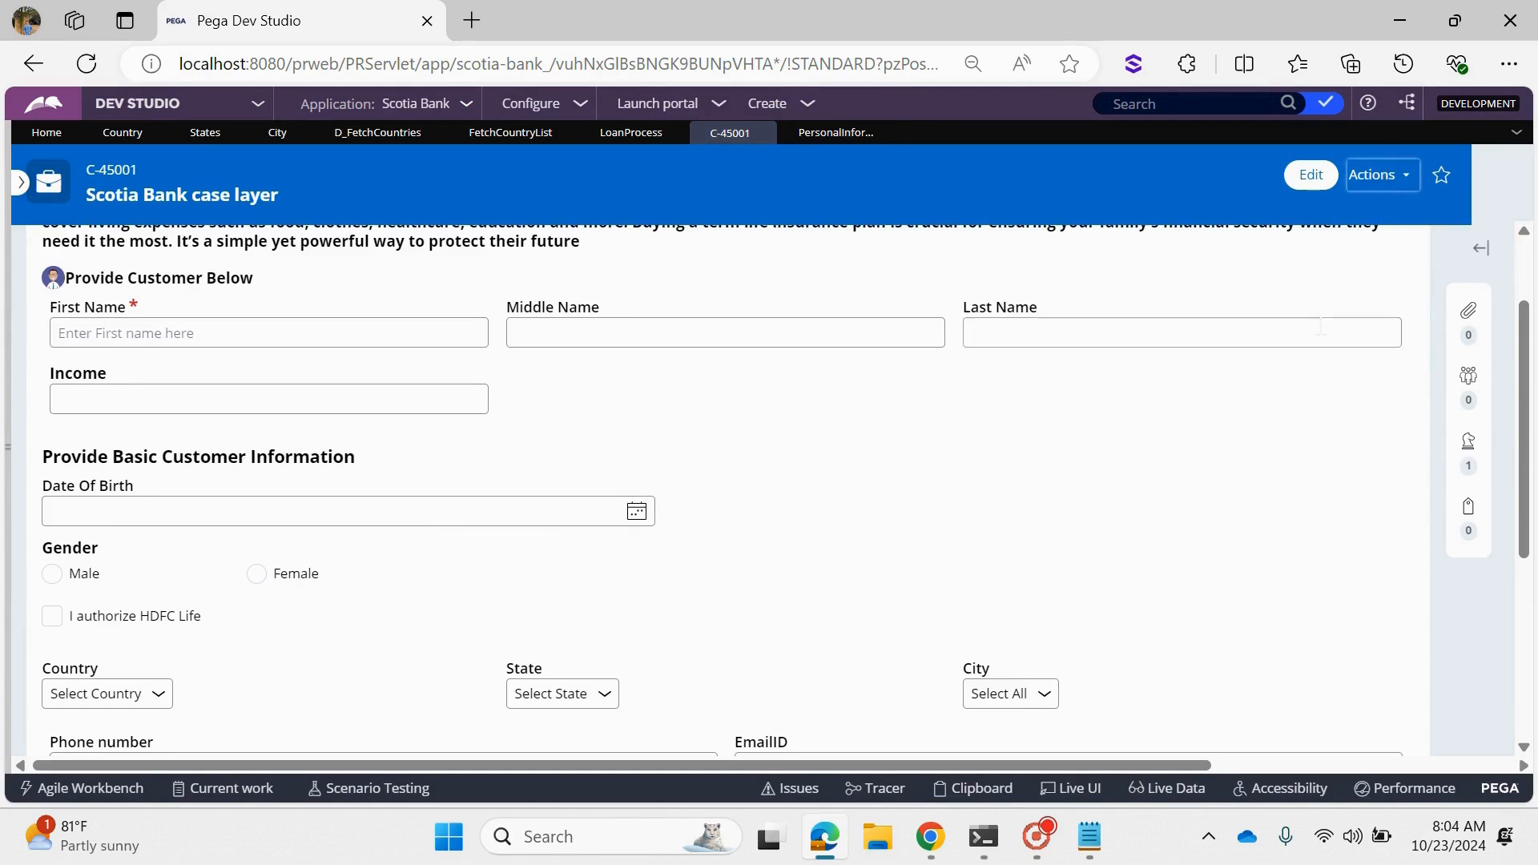
click(1374, 175)
click(1290, 307)
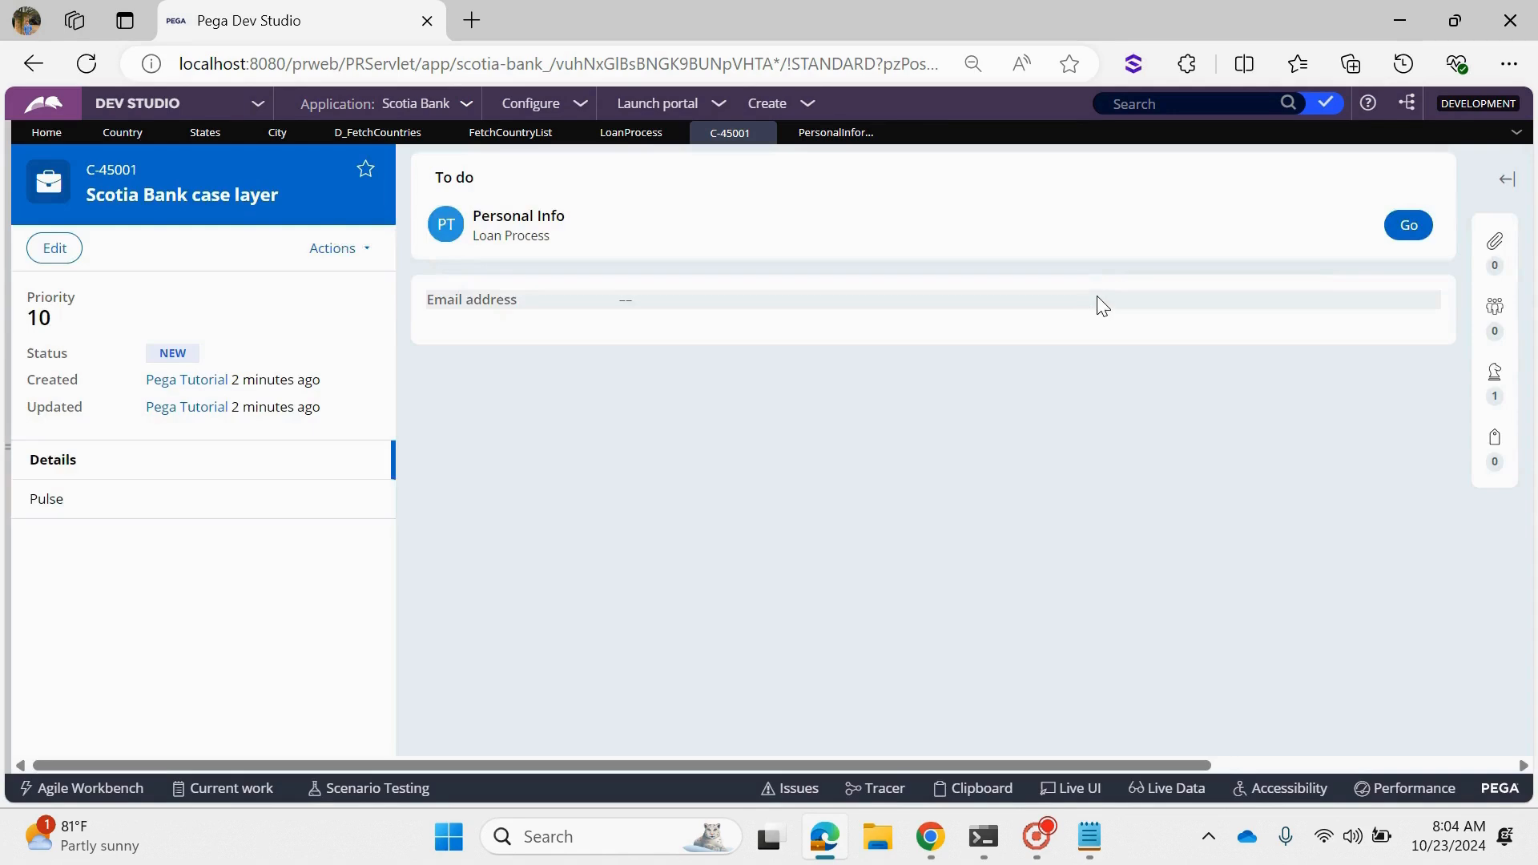
click(1384, 229)
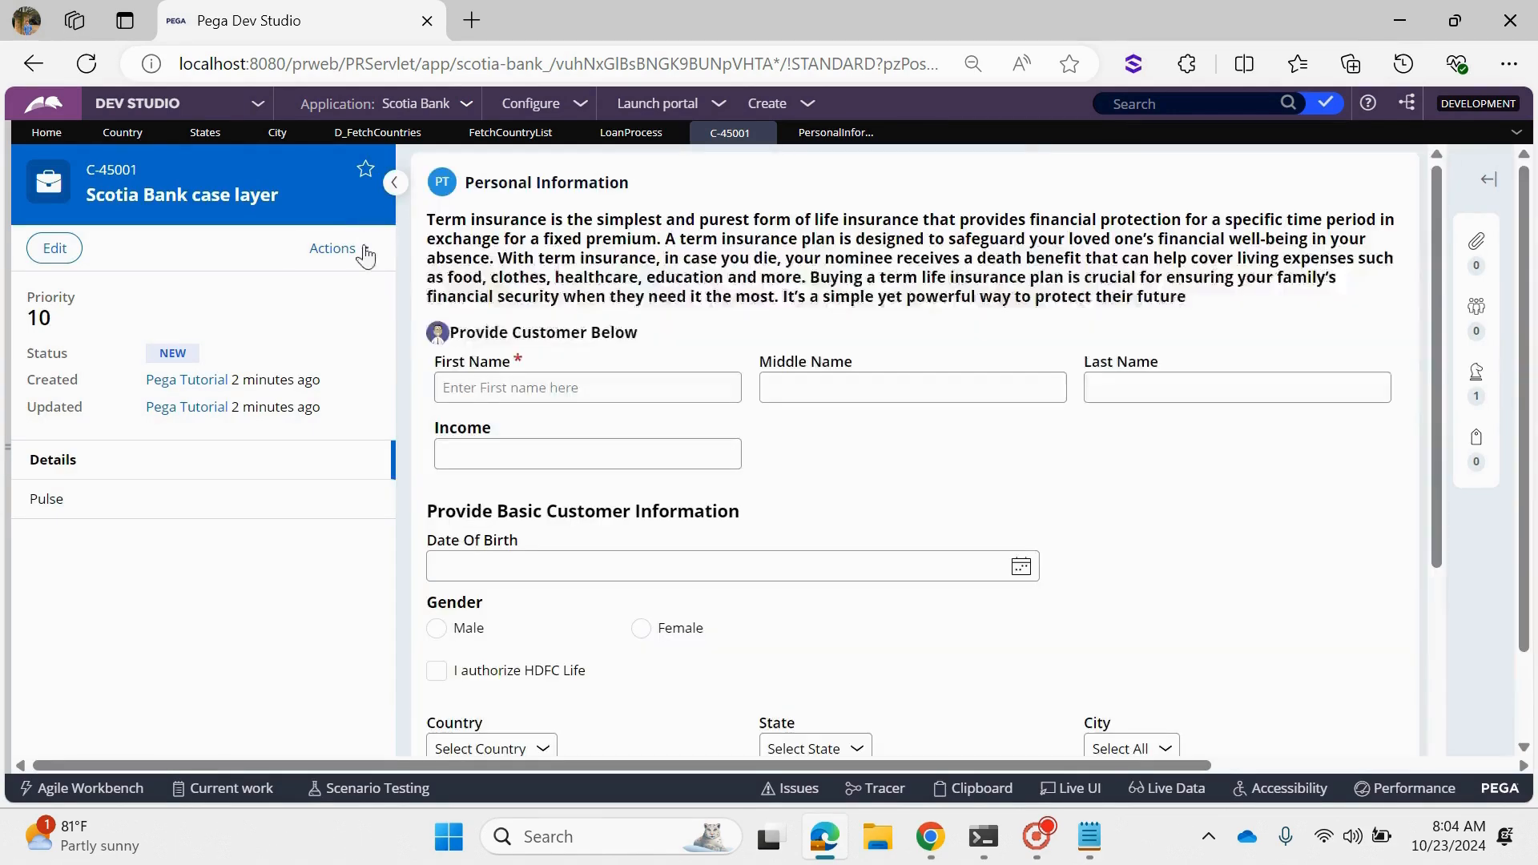
click(394, 183)
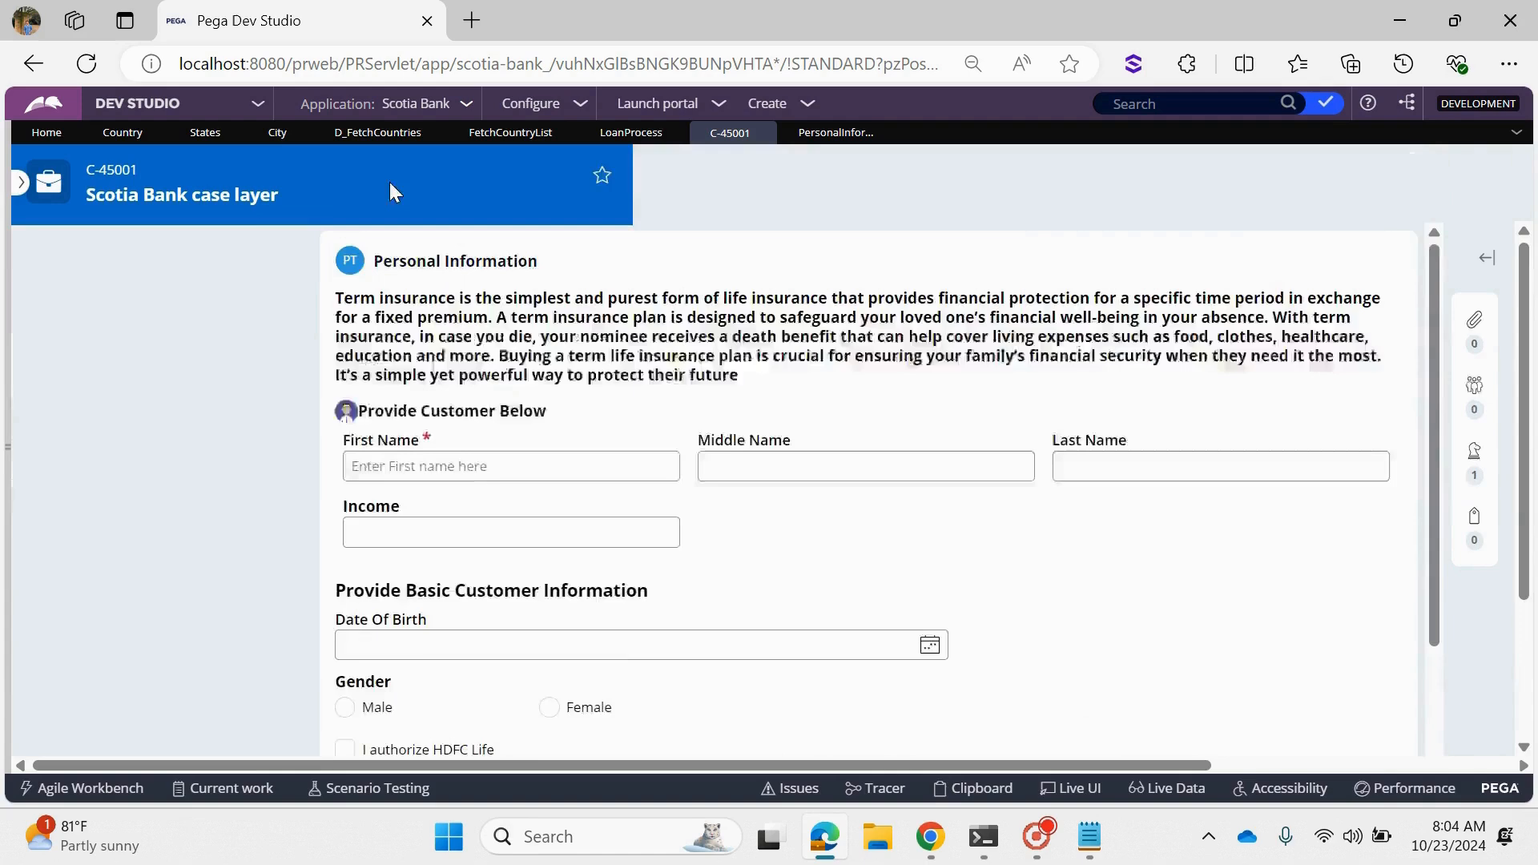
scroll(463, 394, down, 3)
click(124, 548)
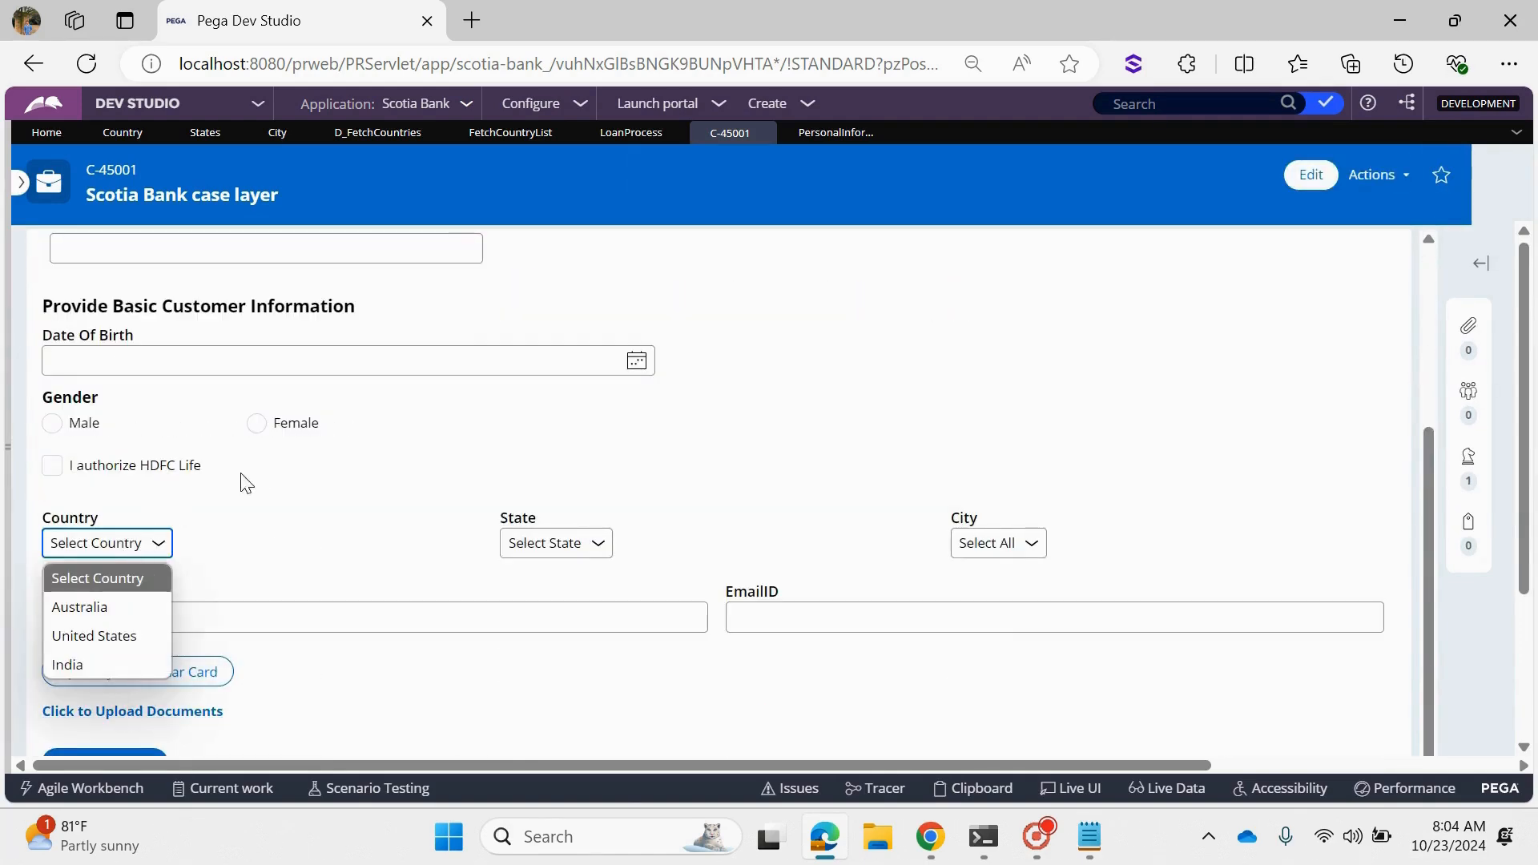
click(117, 548)
click(117, 548)
- Review the Country dropdown's list source in the Personal Information section and open its D_FetchCountries data page
click(815, 138)
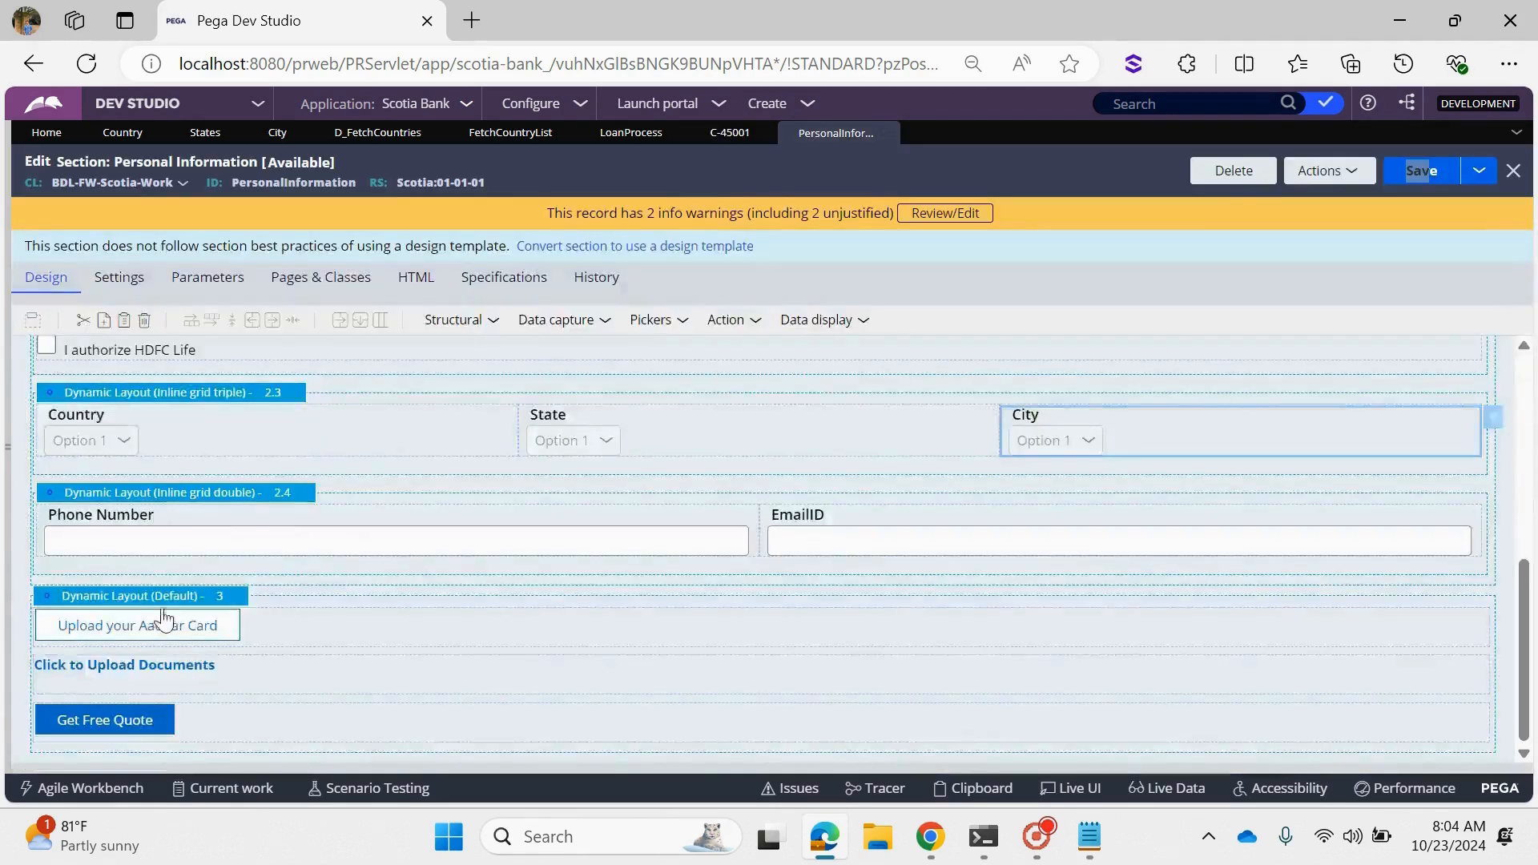
scroll(200, 449, up, 3)
scroll(256, 577, down, 3)
double_click(211, 422)
scroll(612, 561, down, 4)
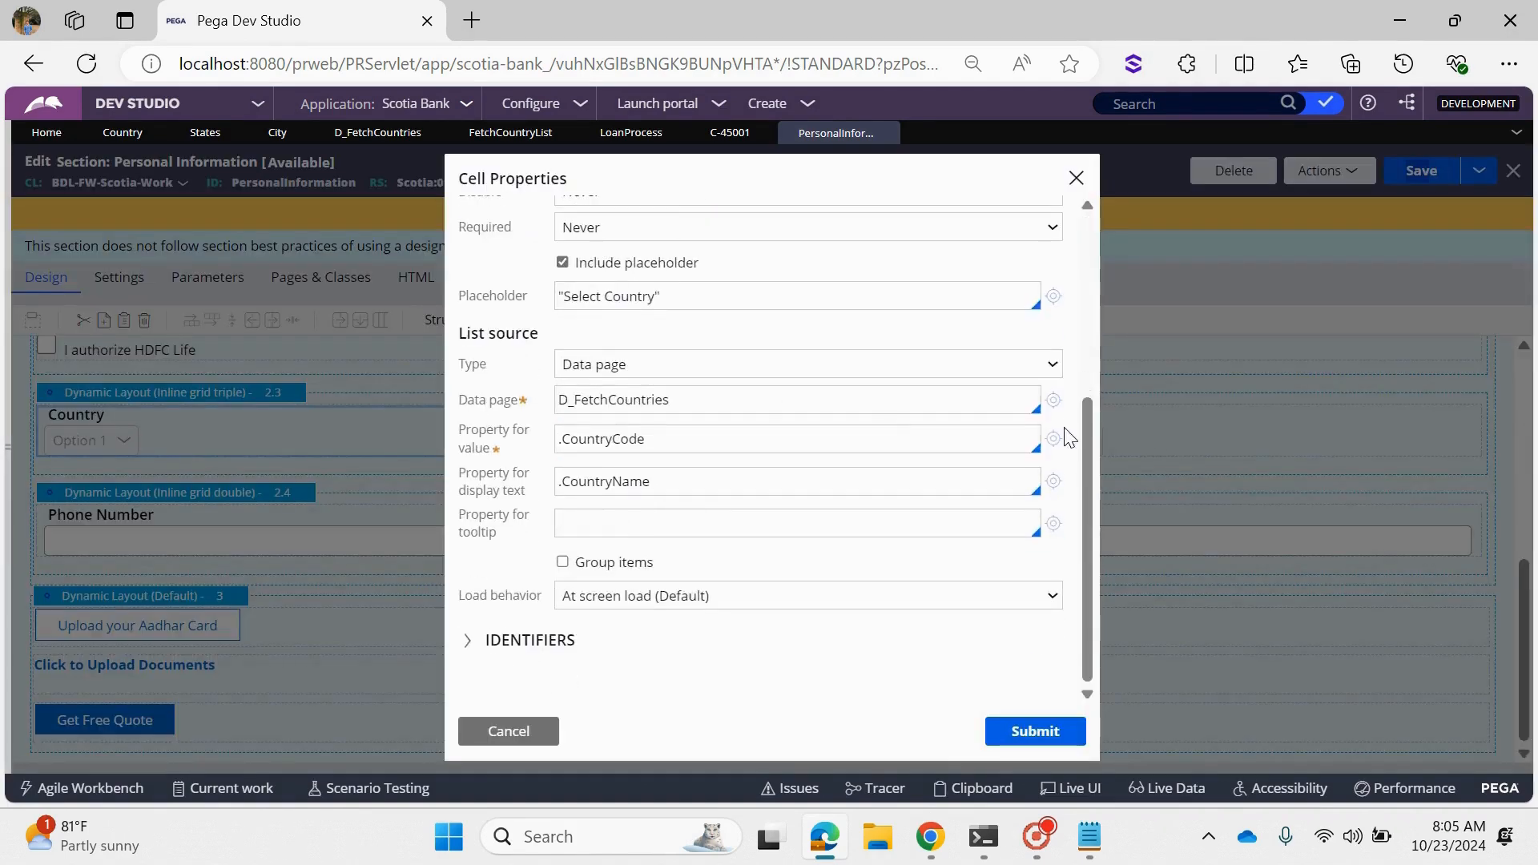
click(1054, 399)
- Open the data page's FetchCountryList report definition, run it to examine its records, and return to D_FetchCountries
scroll(561, 588, down, 5)
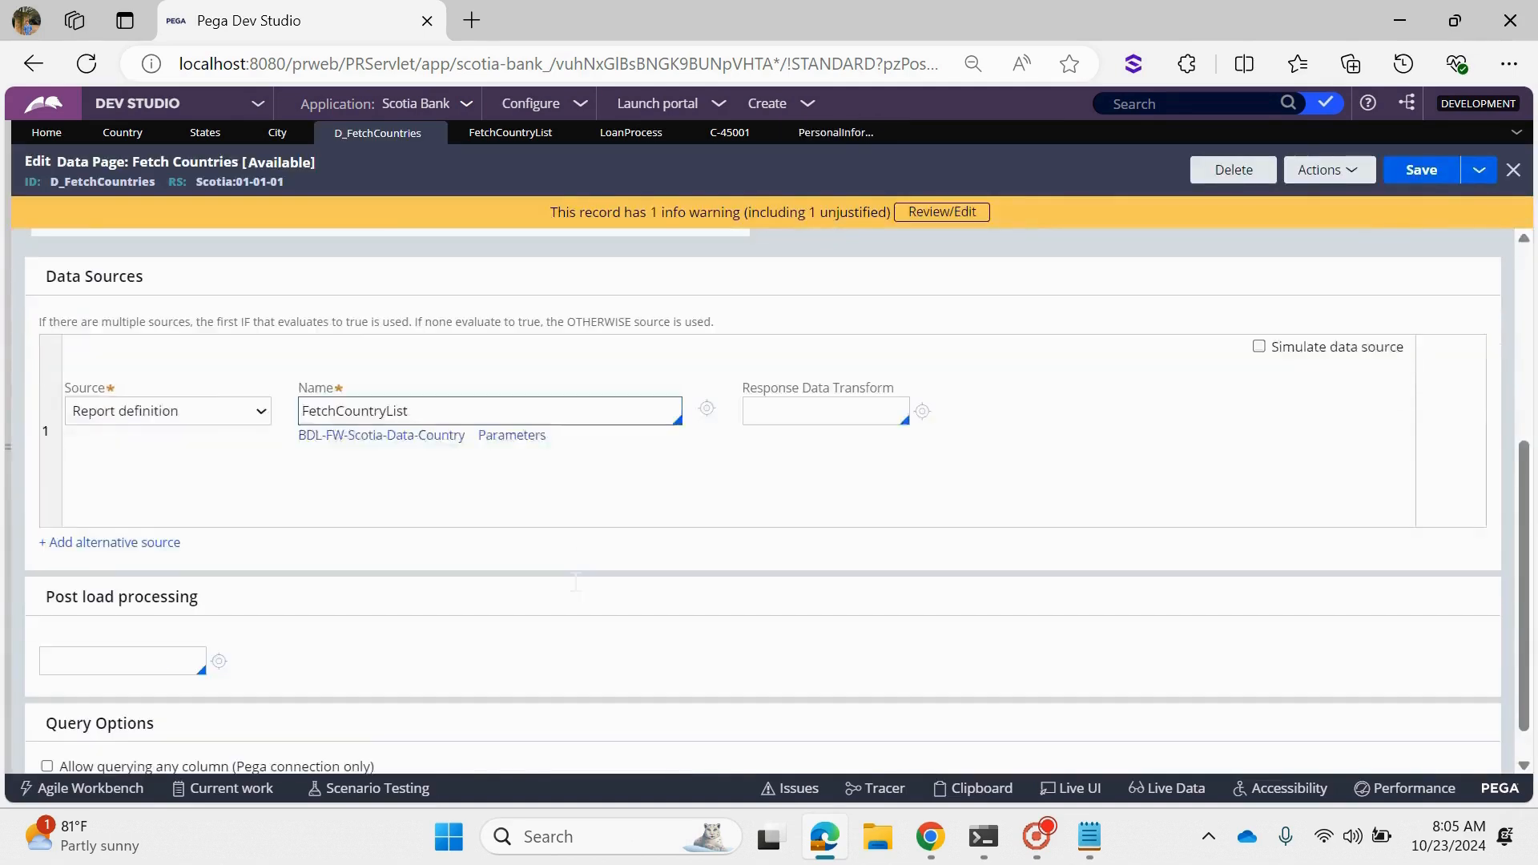
click(707, 369)
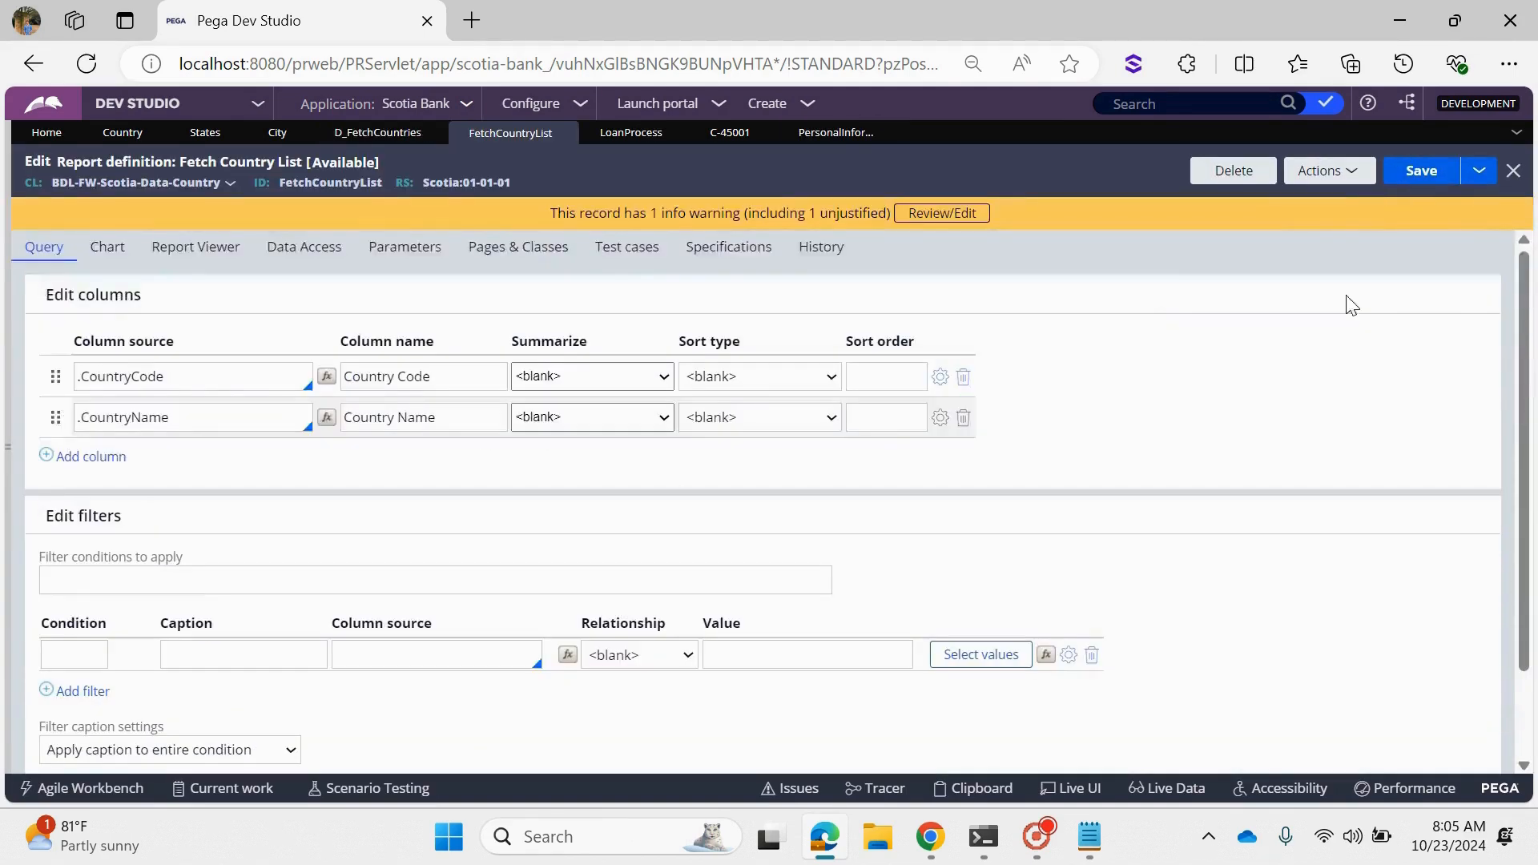
click(1330, 170)
click(1274, 196)
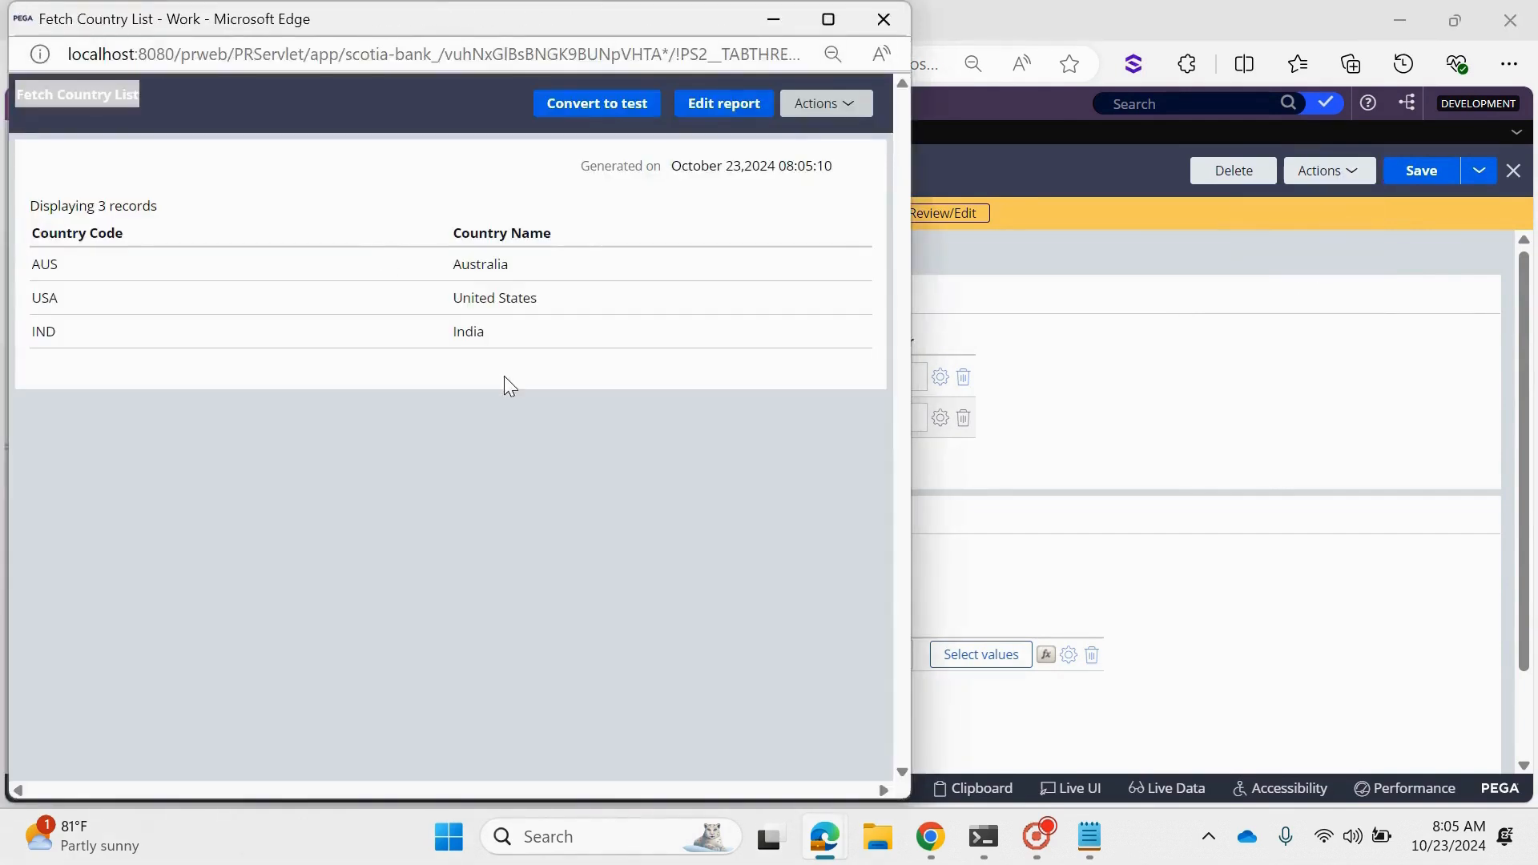
click(905, 15)
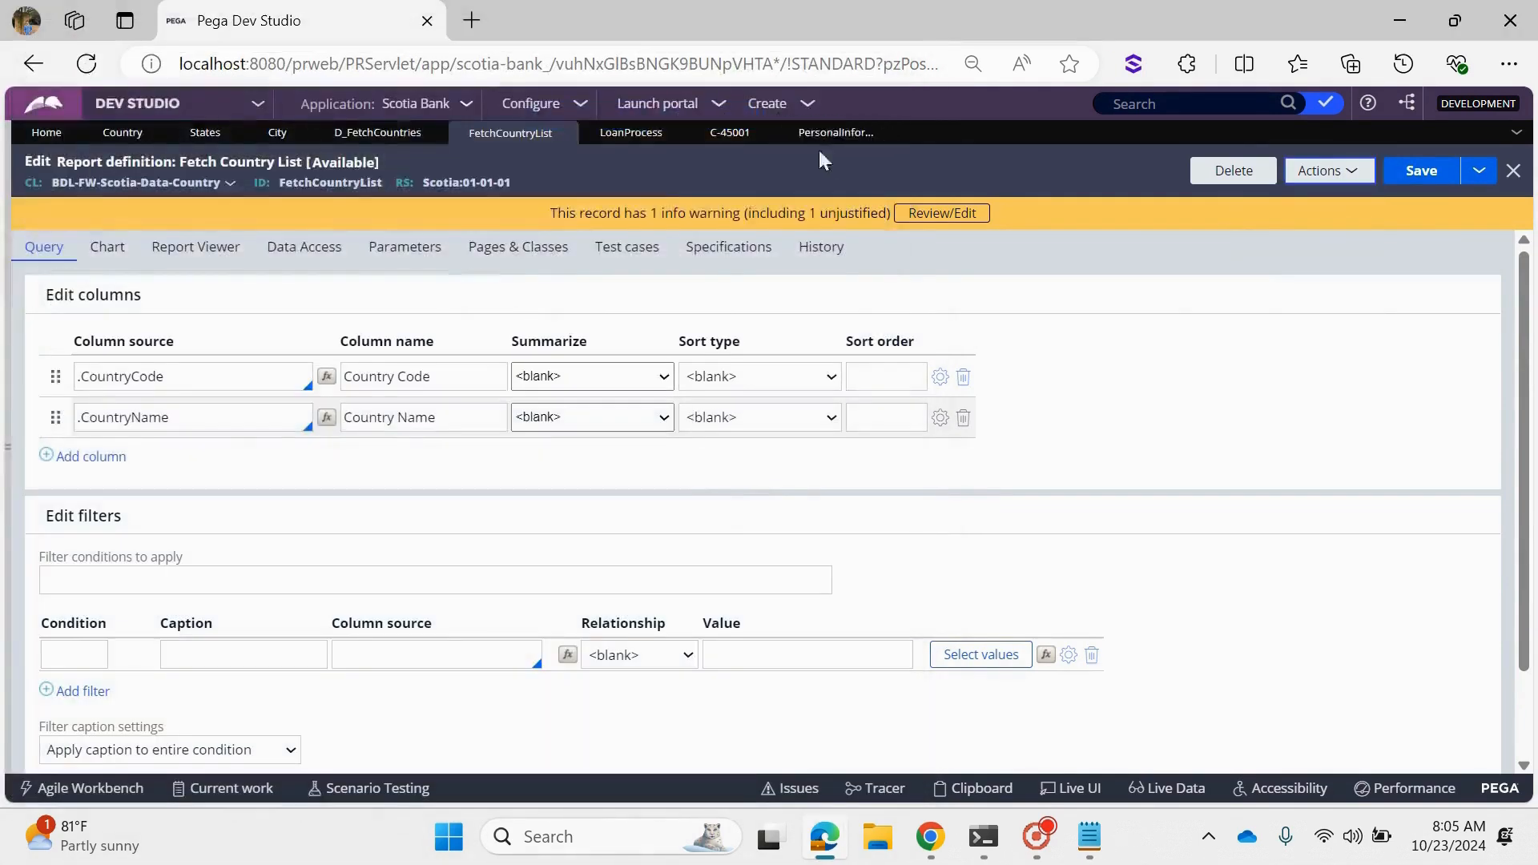
click(401, 130)
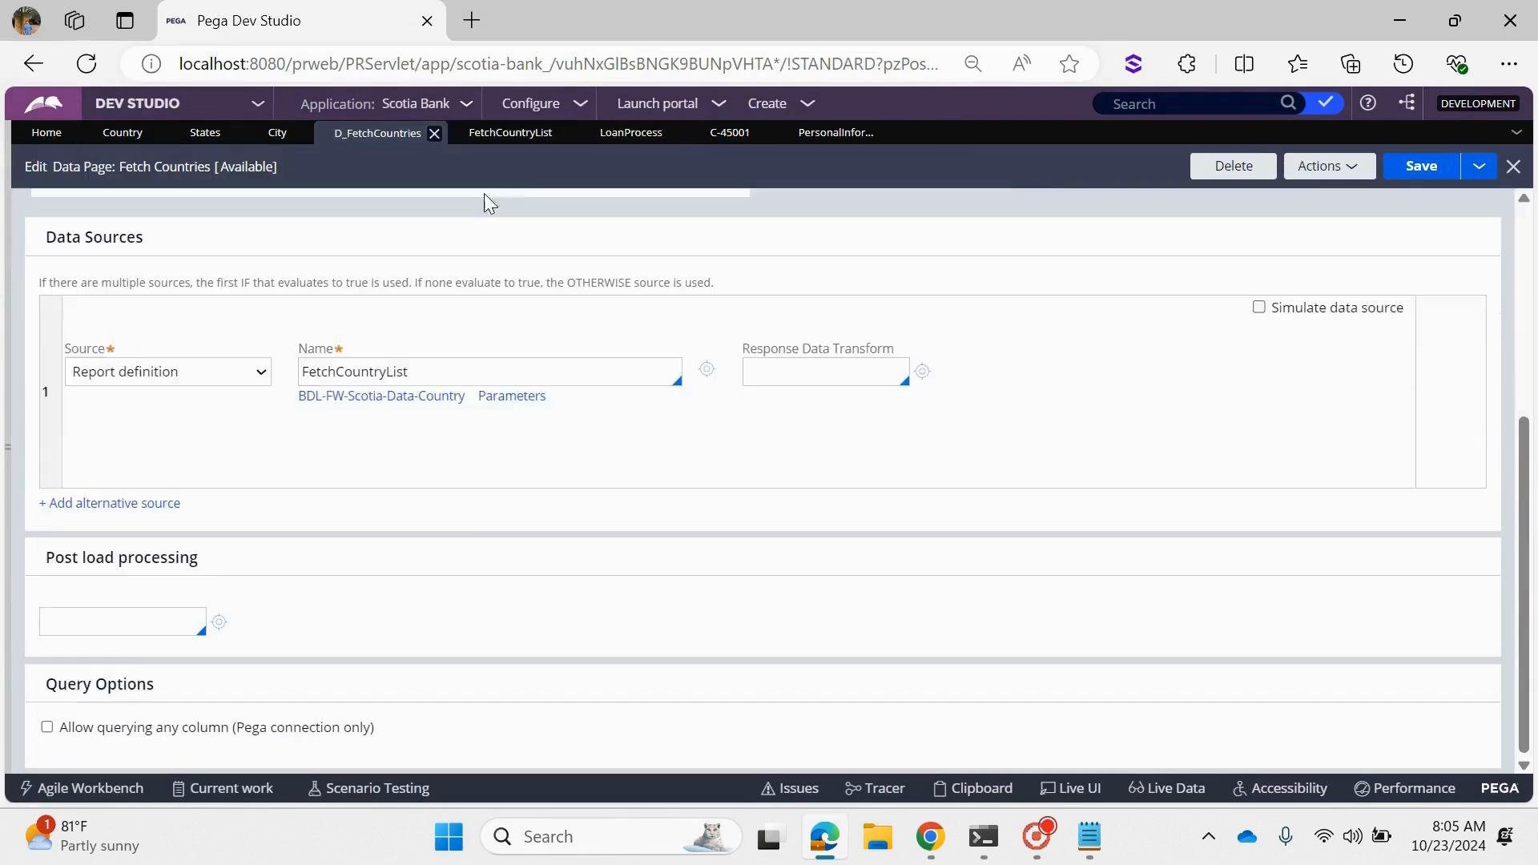
- Run the D_FetchCountries data page, examine the CountryCode and CountryName properties of its first result, and close the run window
click(1301, 177)
click(1299, 194)
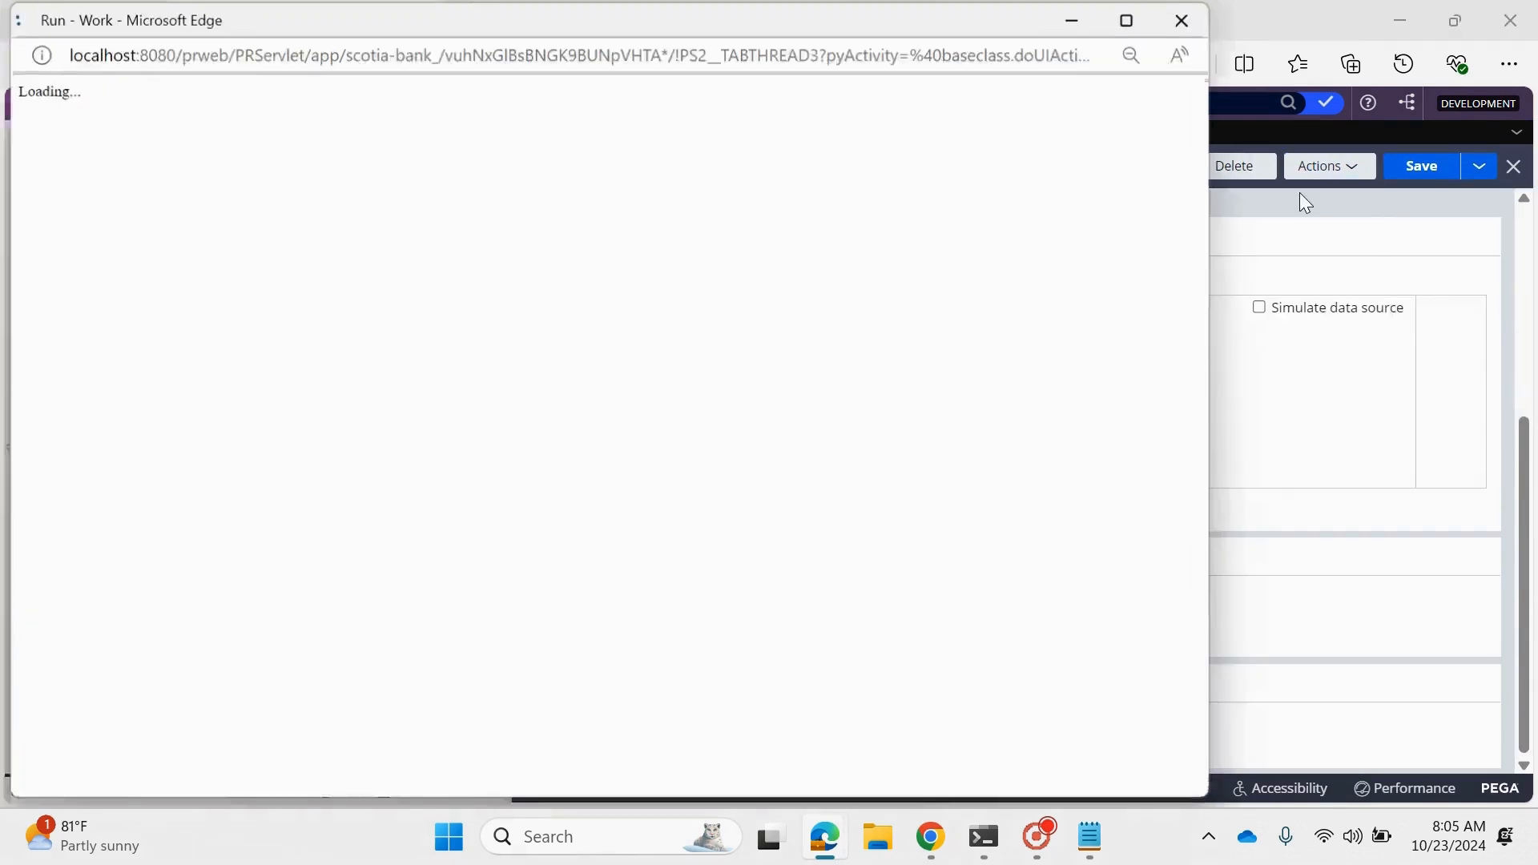
click(1168, 113)
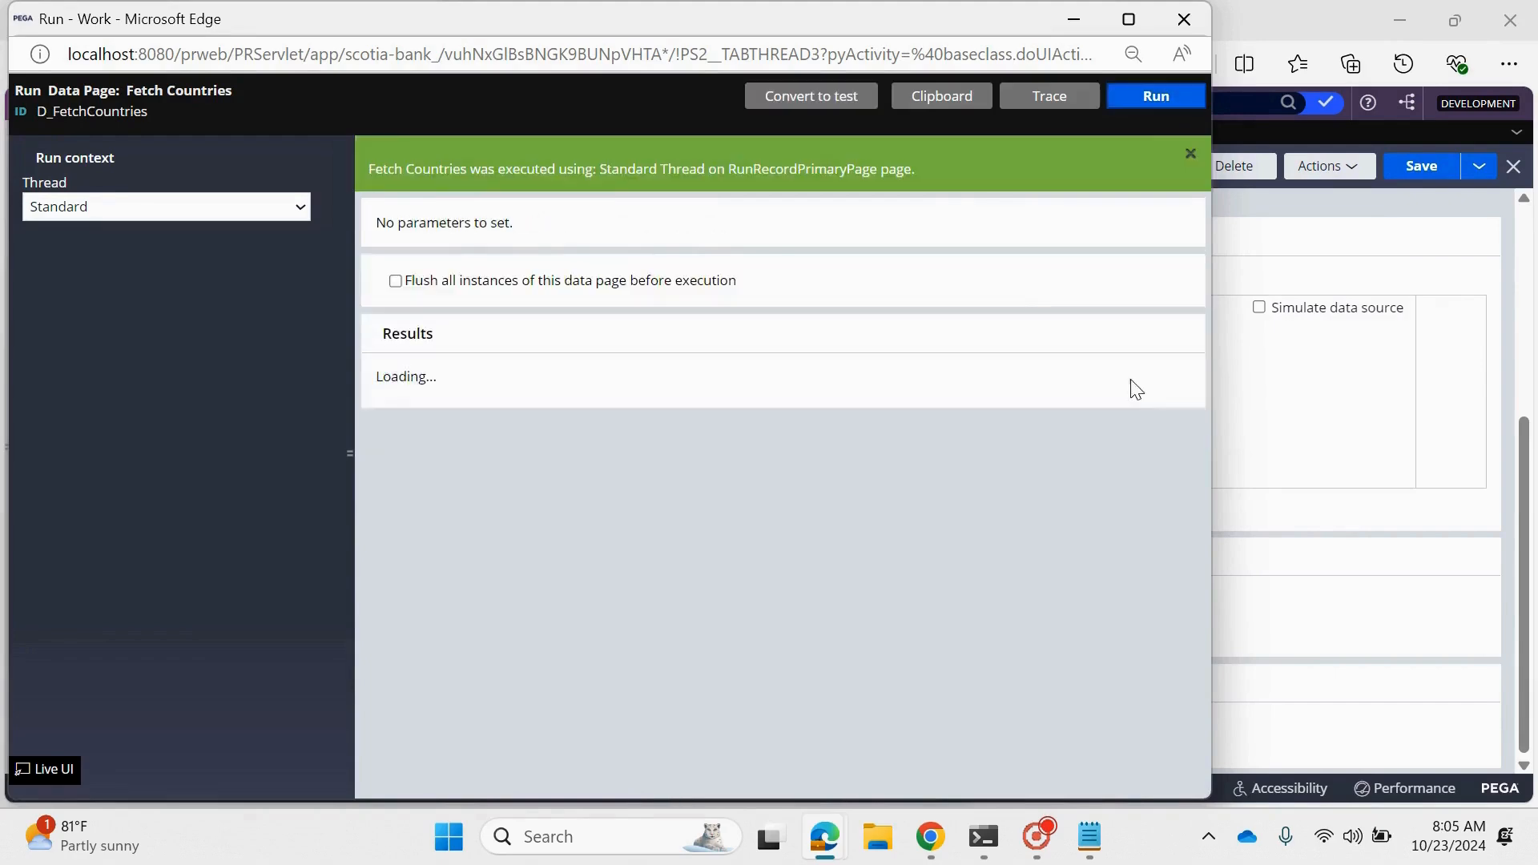
scroll(1132, 381, down, 5)
click(382, 754)
scroll(497, 717, down, 2)
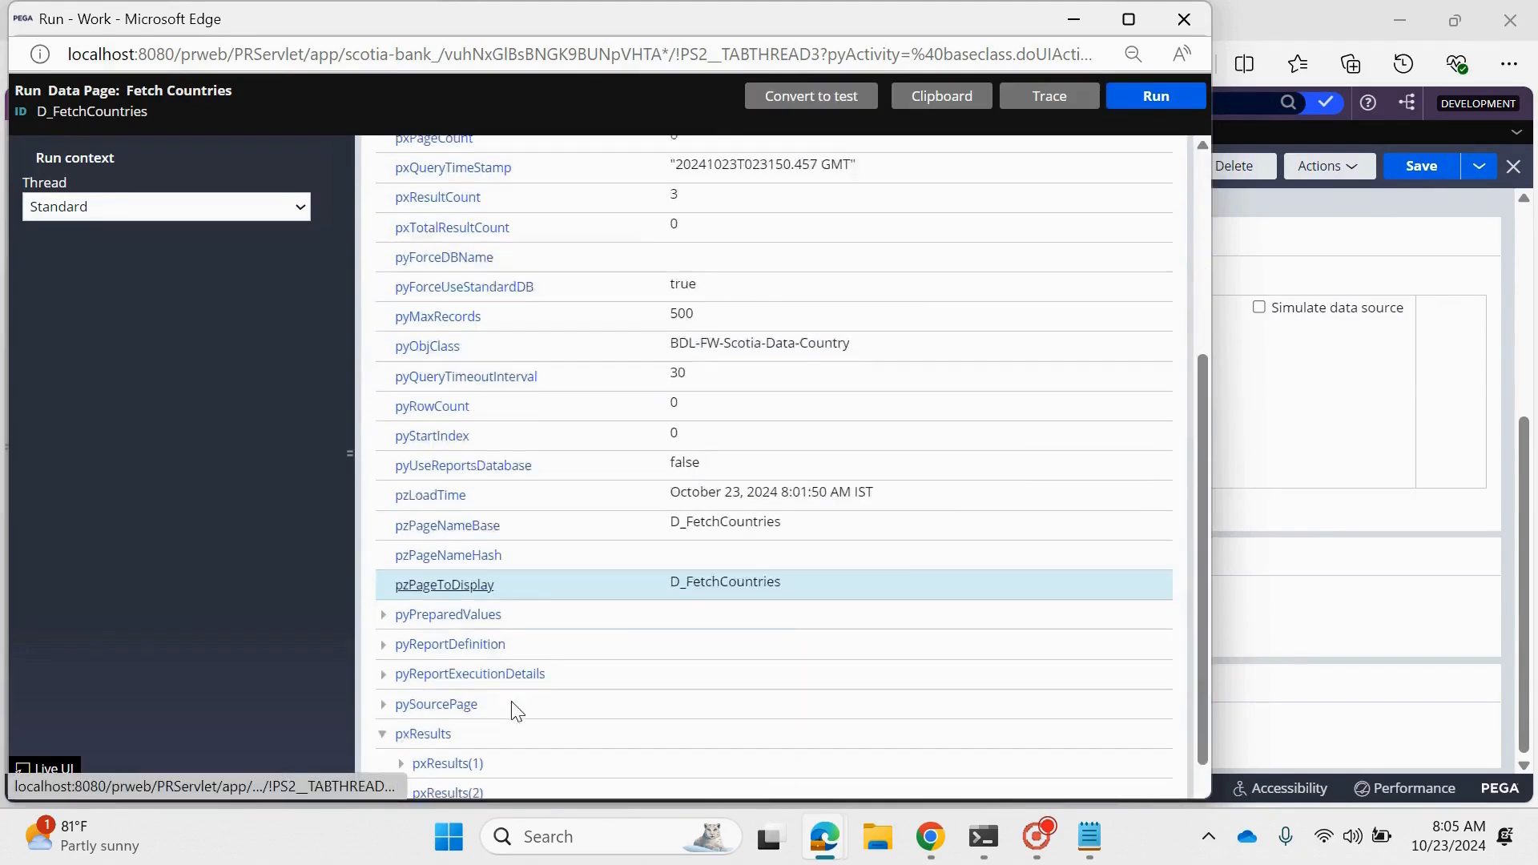
click(399, 697)
scroll(524, 649, down, 2)
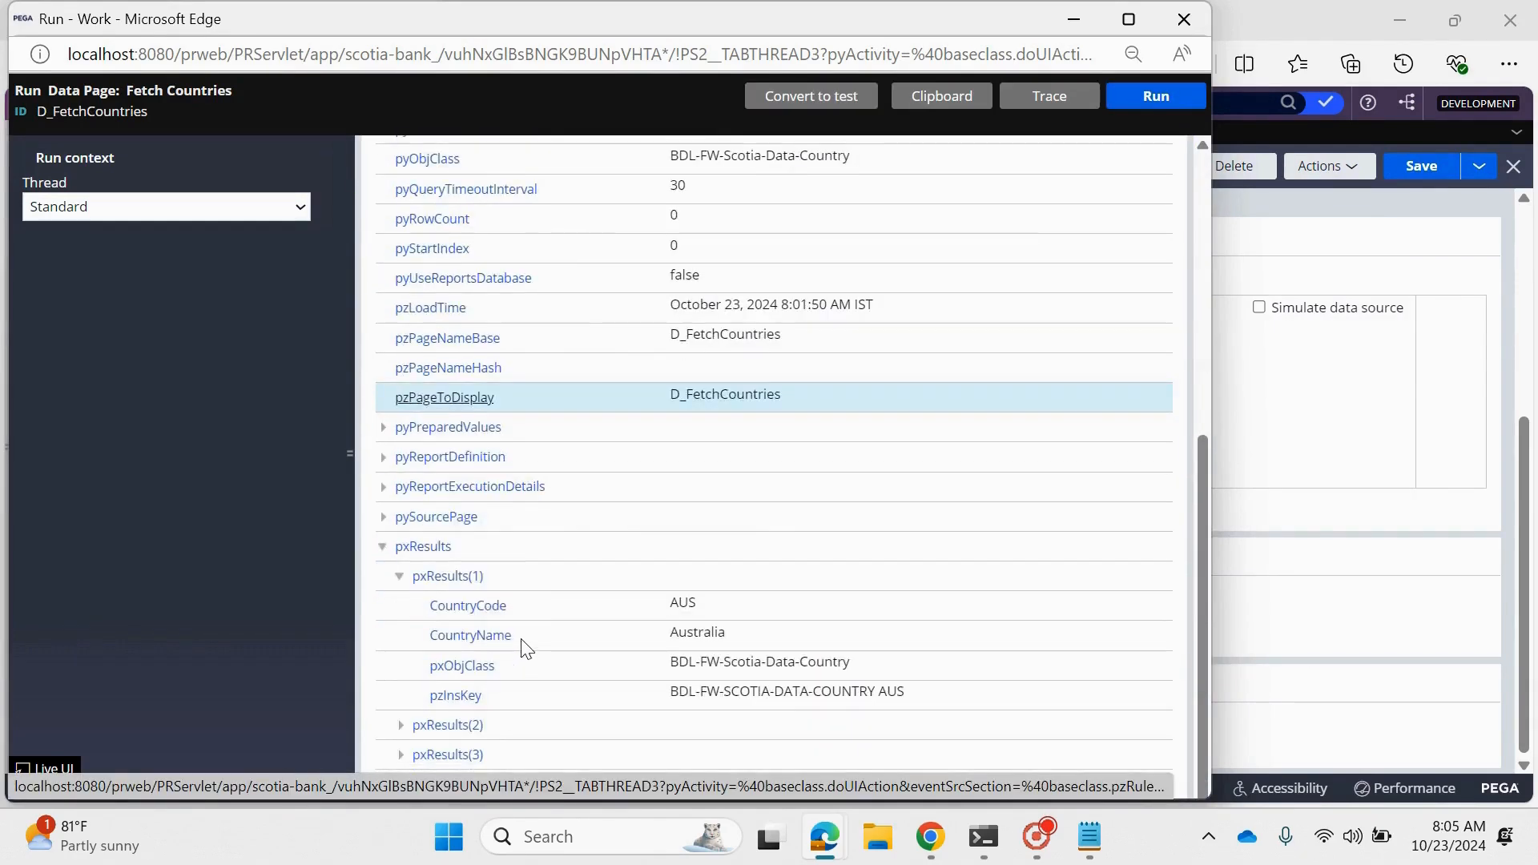
drag(518, 609, 430, 604)
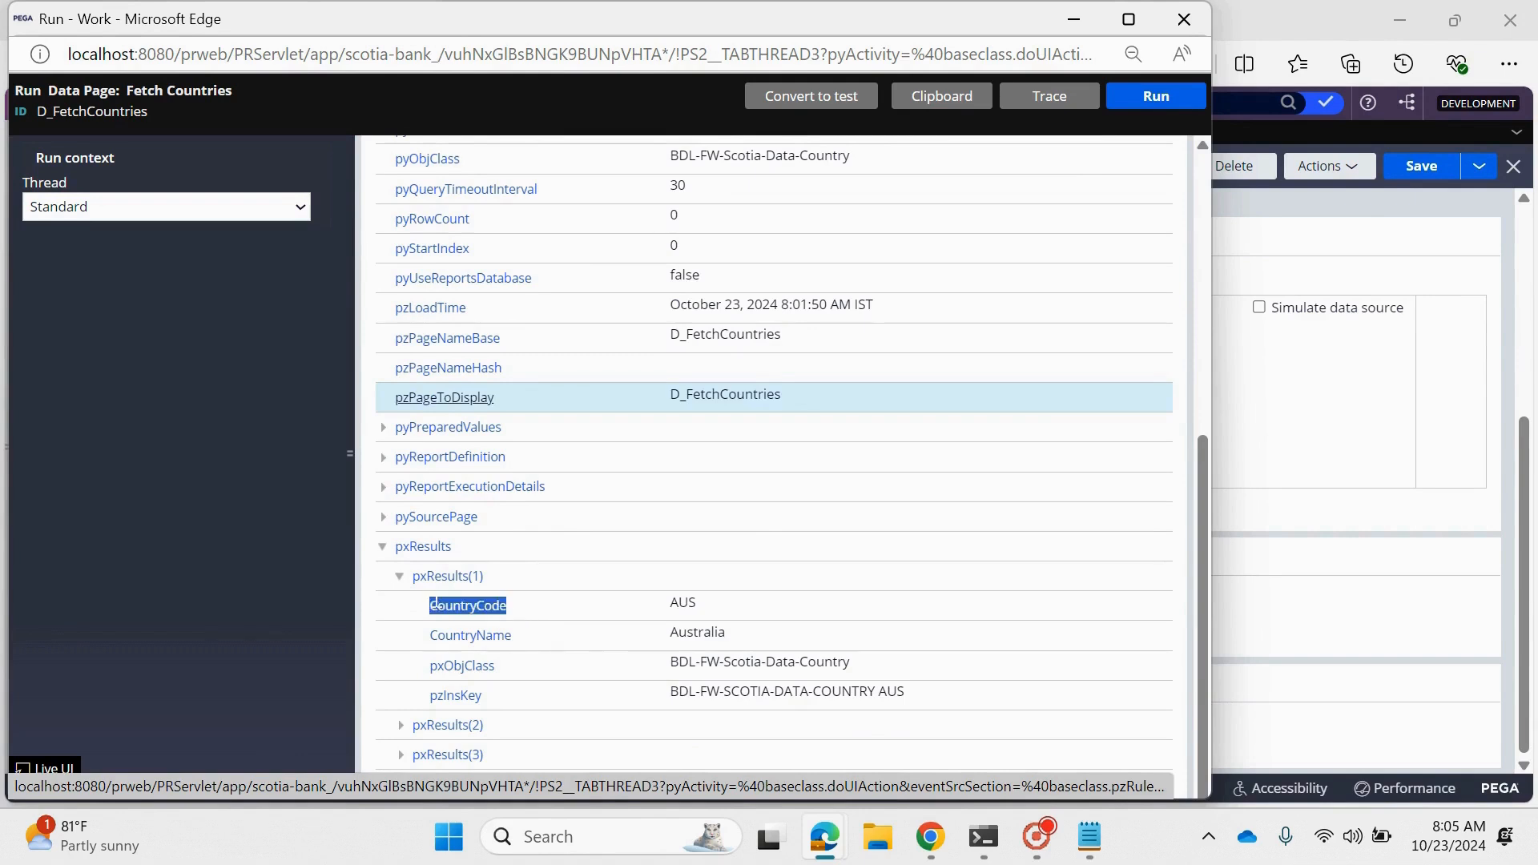
mouse_move(525, 640)
mouse_down()
mouse_move(405, 644)
mouse_move(544, 642)
mouse_up()
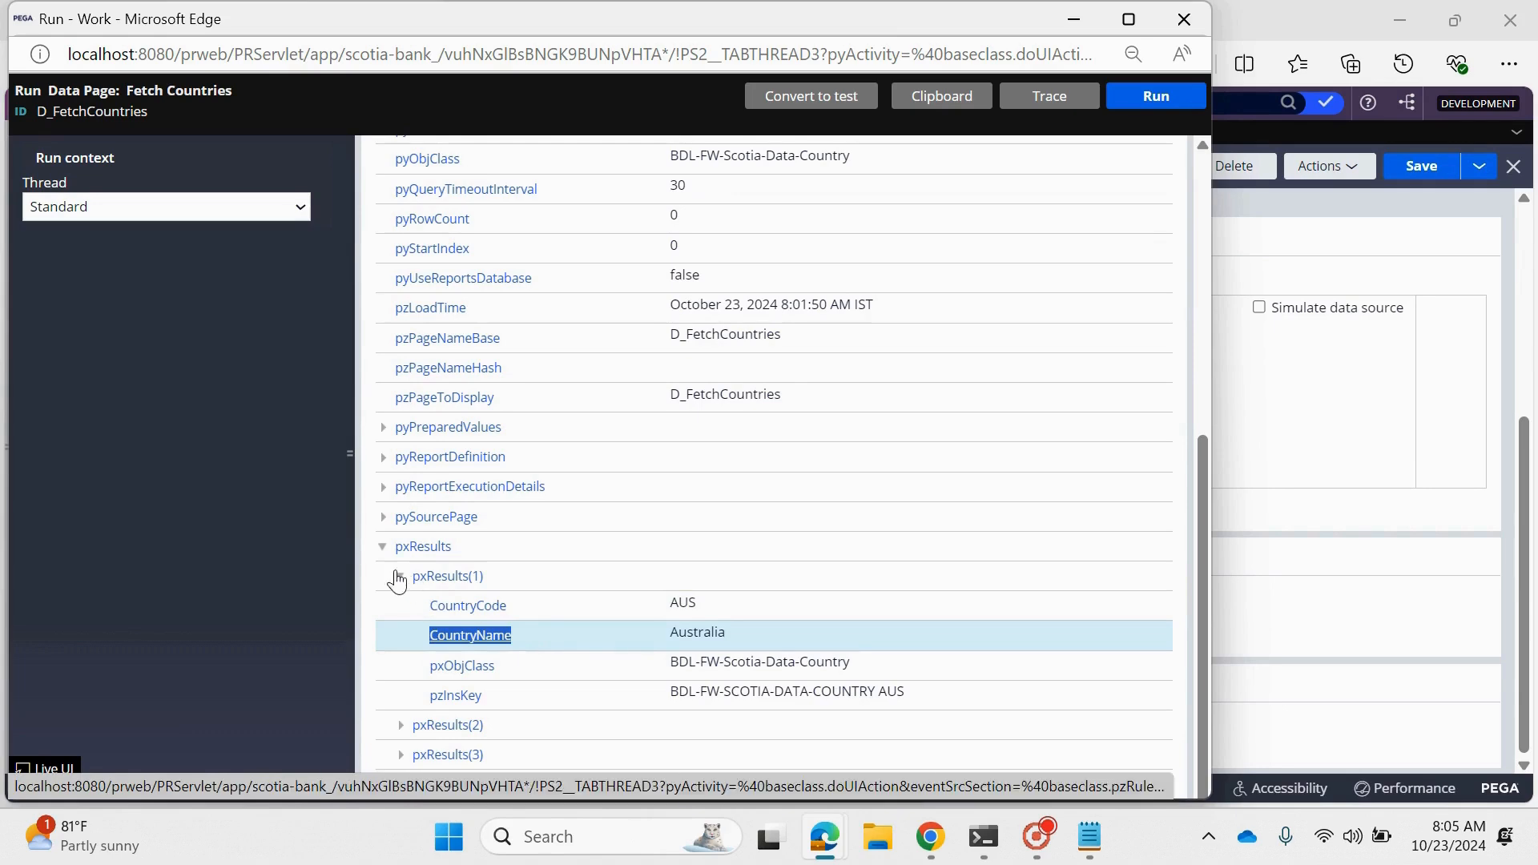
drag(509, 607, 430, 607)
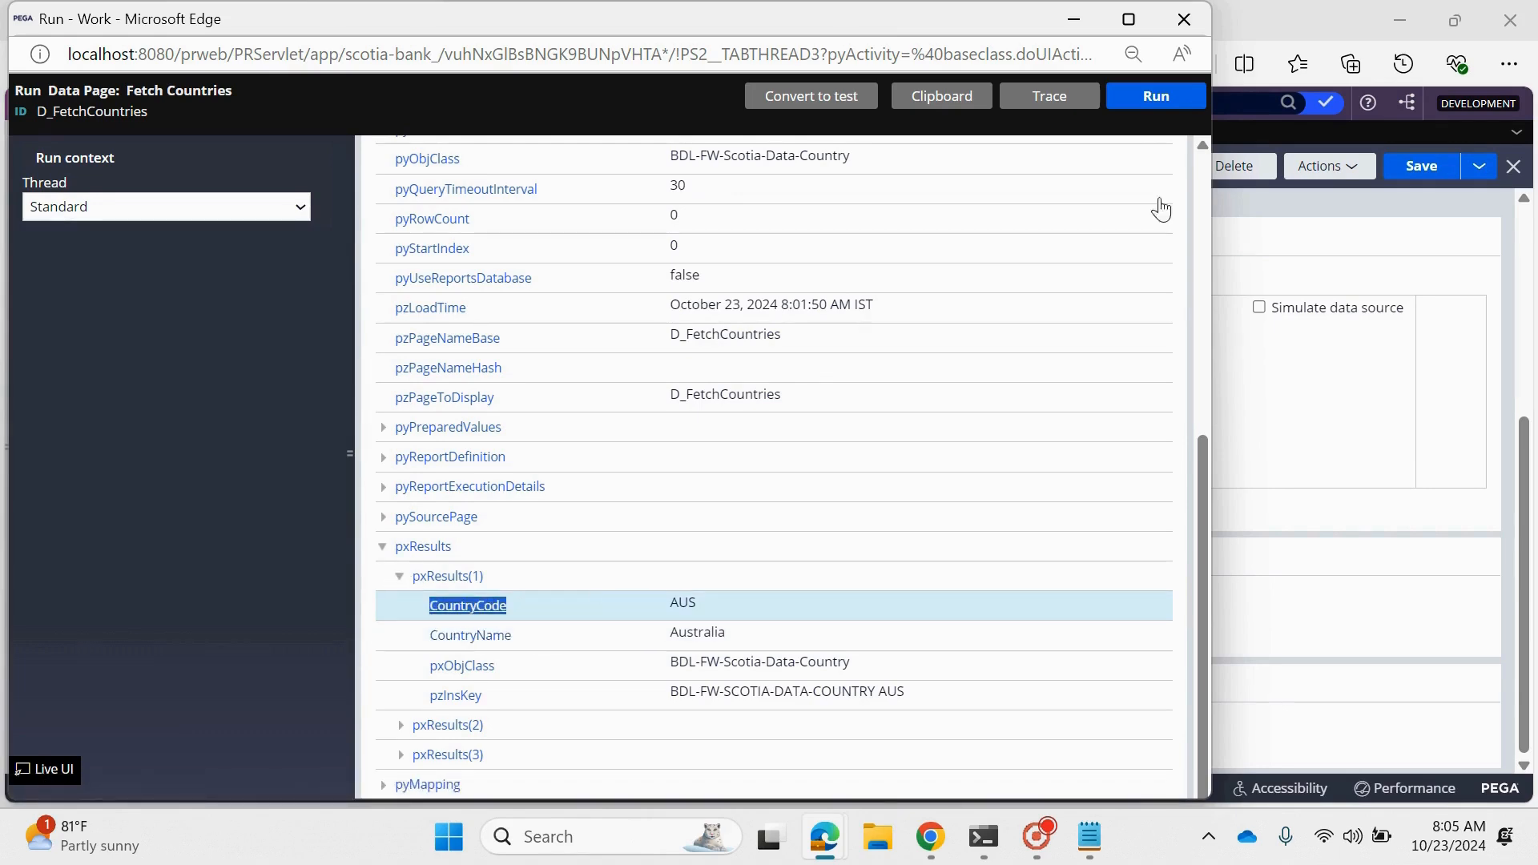
click(1184, 18)
- Review the Country dropdown's value and display text properties in the Personal Information section and submit its cell properties
click(795, 133)
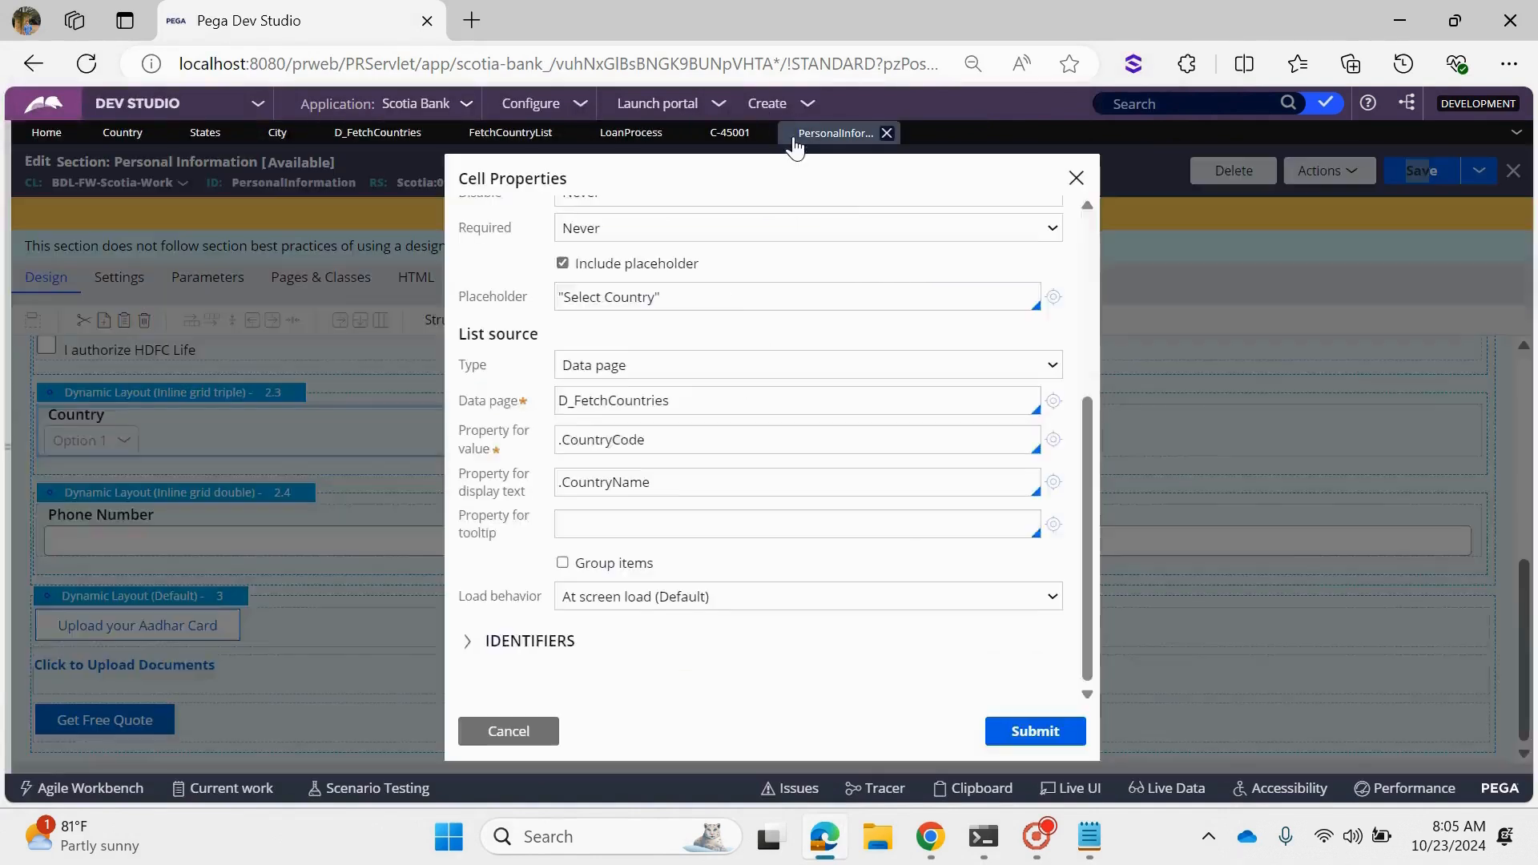
double_click(660, 441)
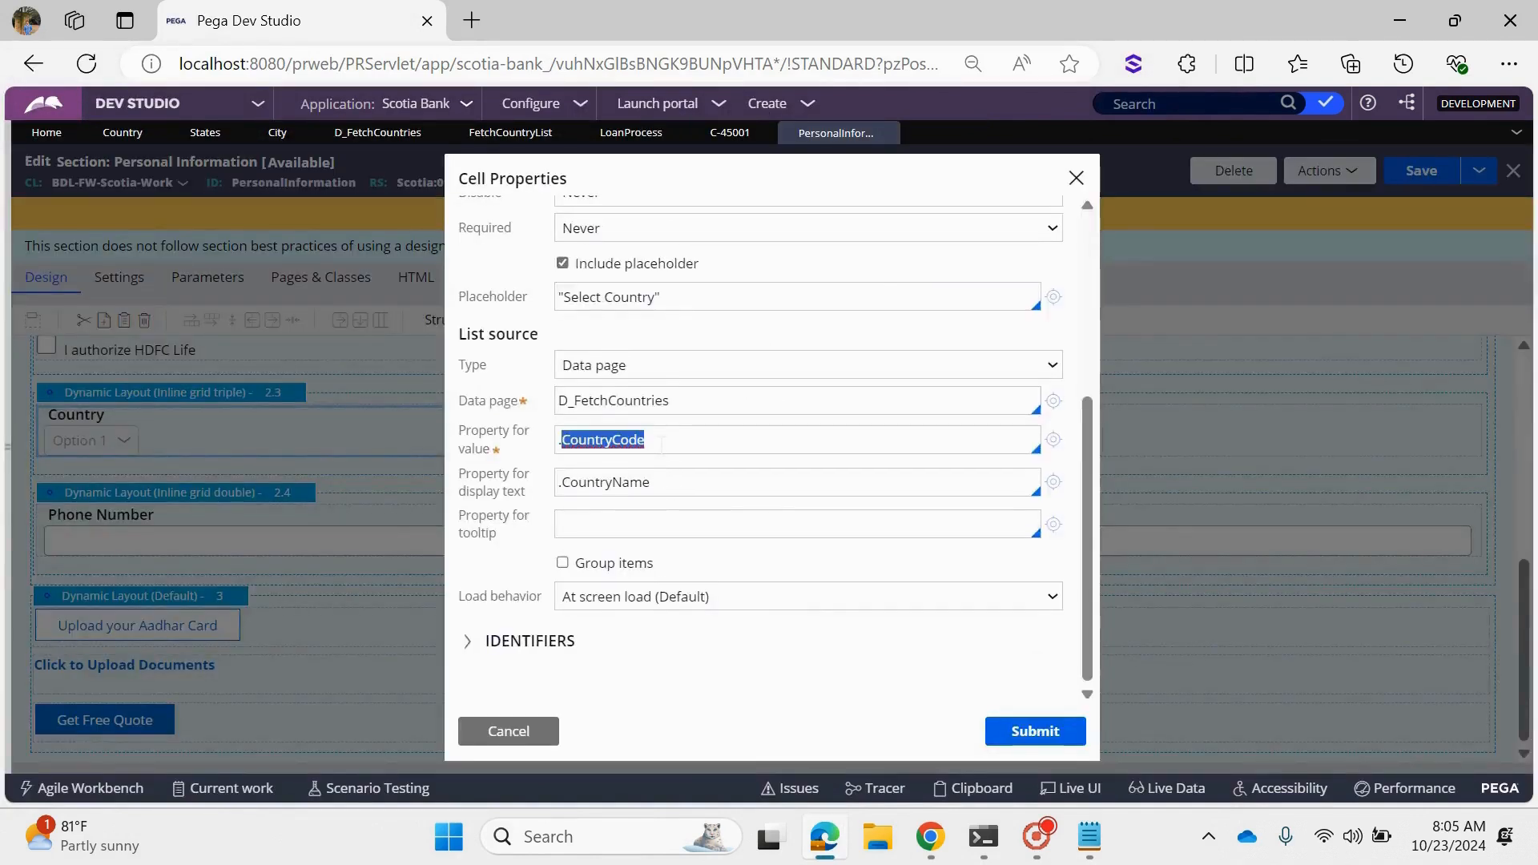
double_click(685, 481)
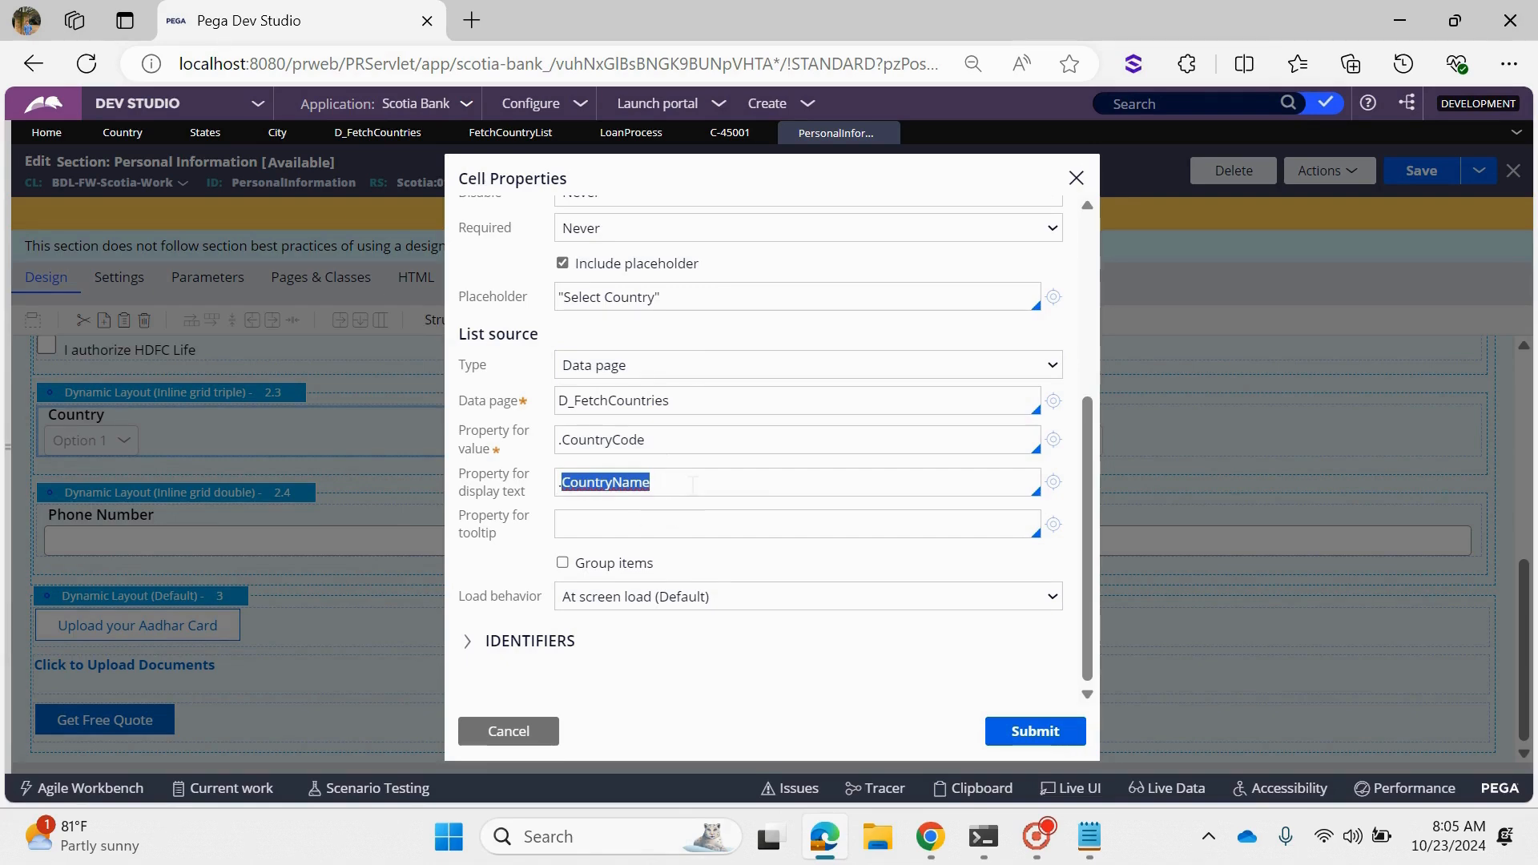
click(1011, 726)
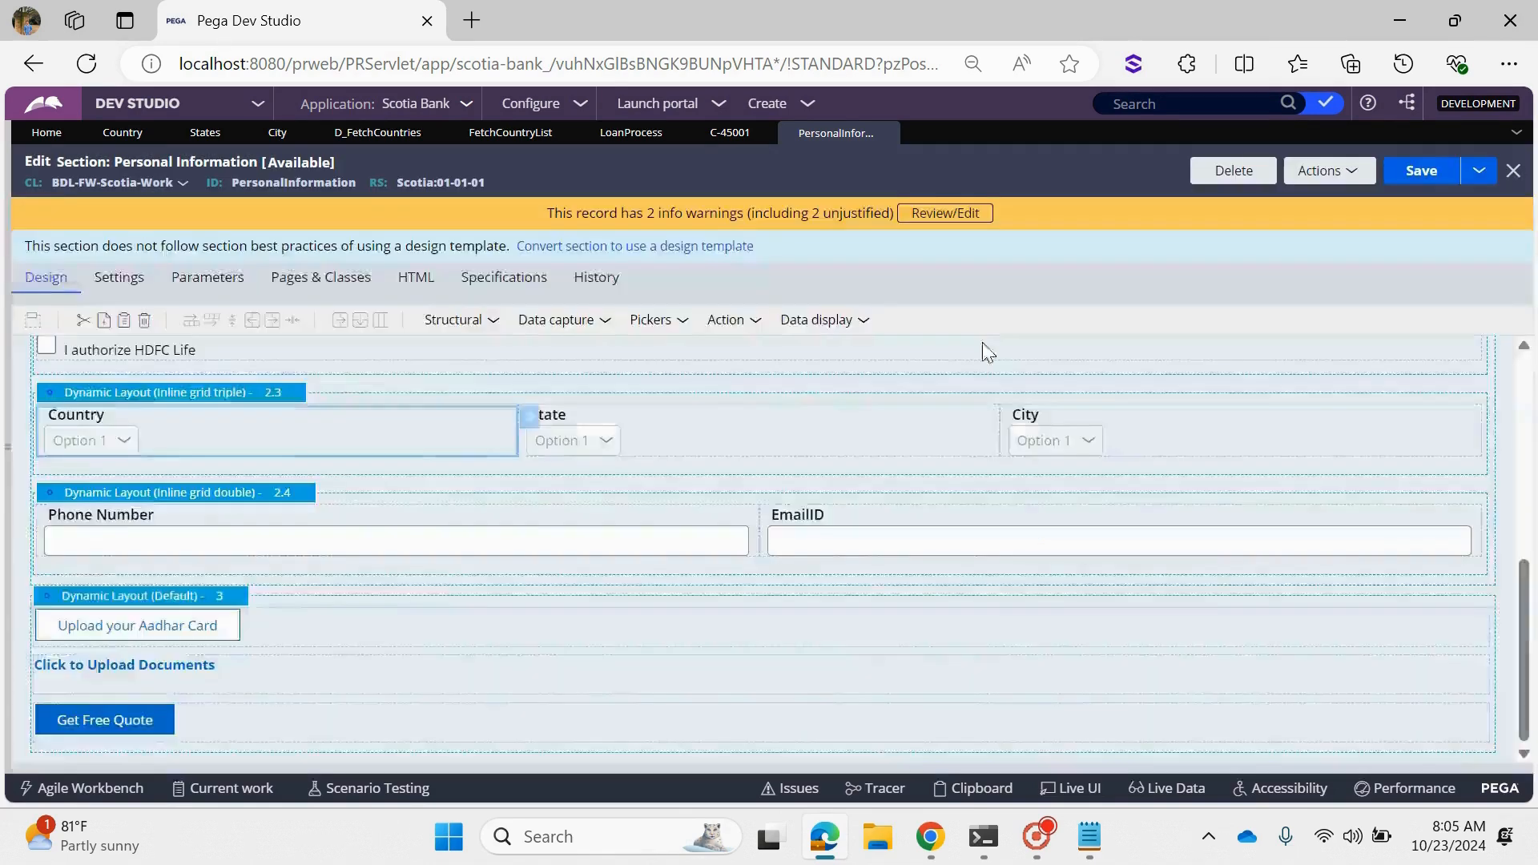
- Check the choices offered for Country on the Scotia Bank case form
click(728, 133)
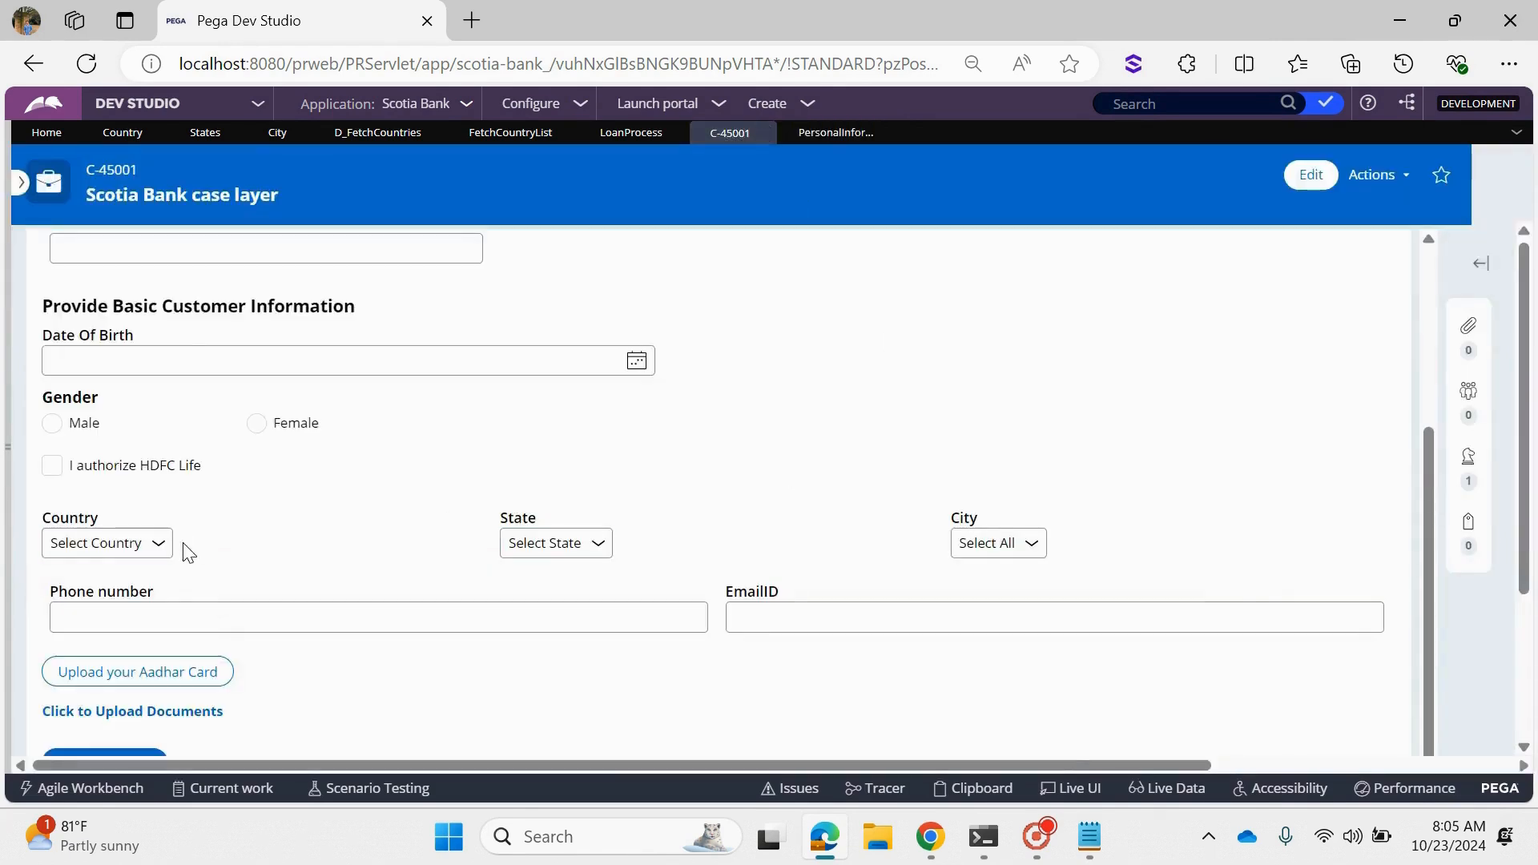
click(144, 544)
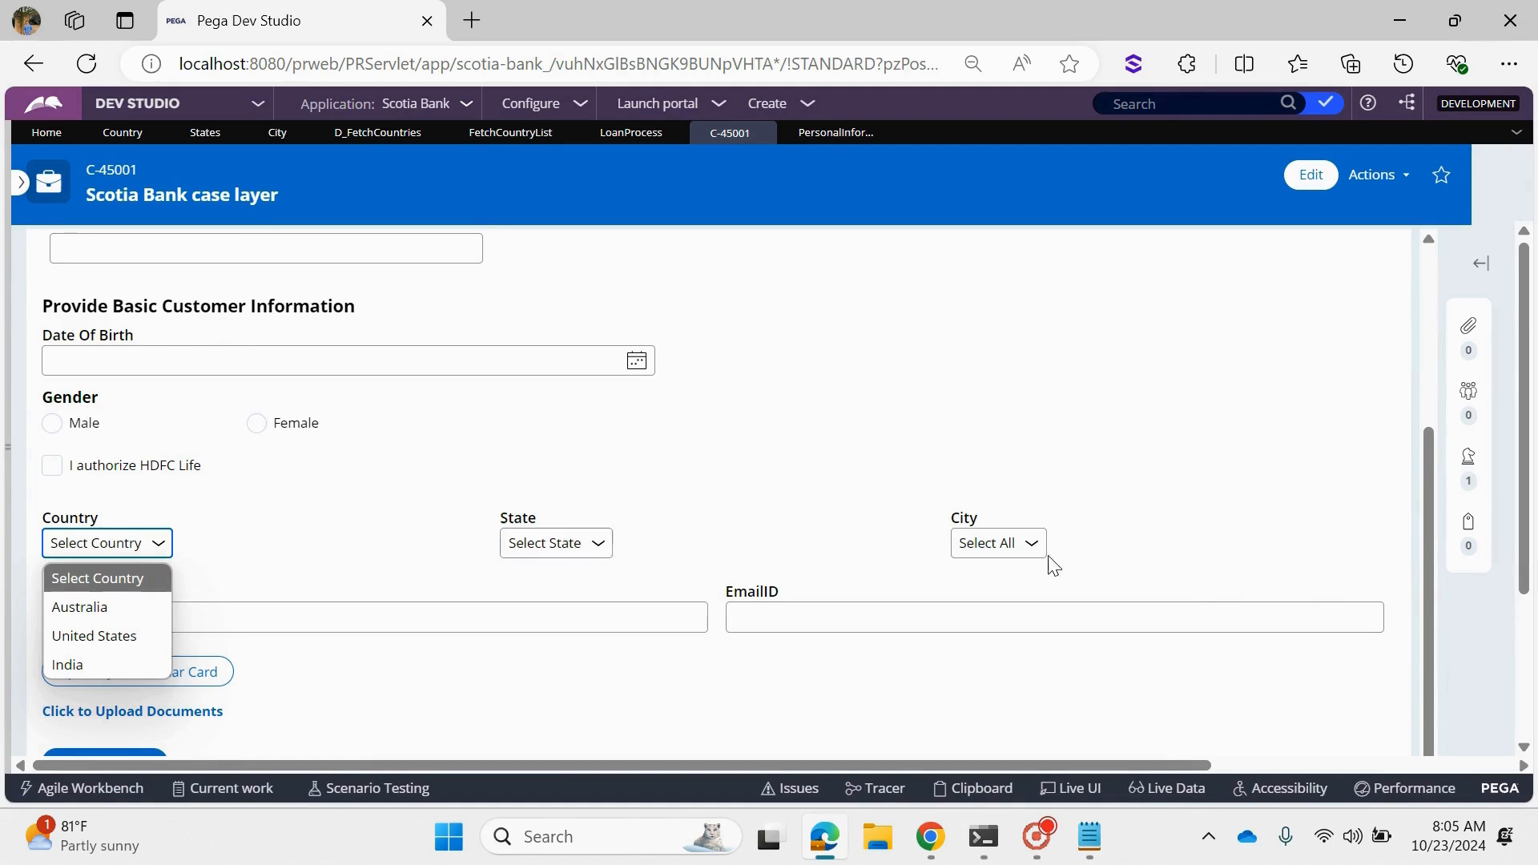
click(879, 439)
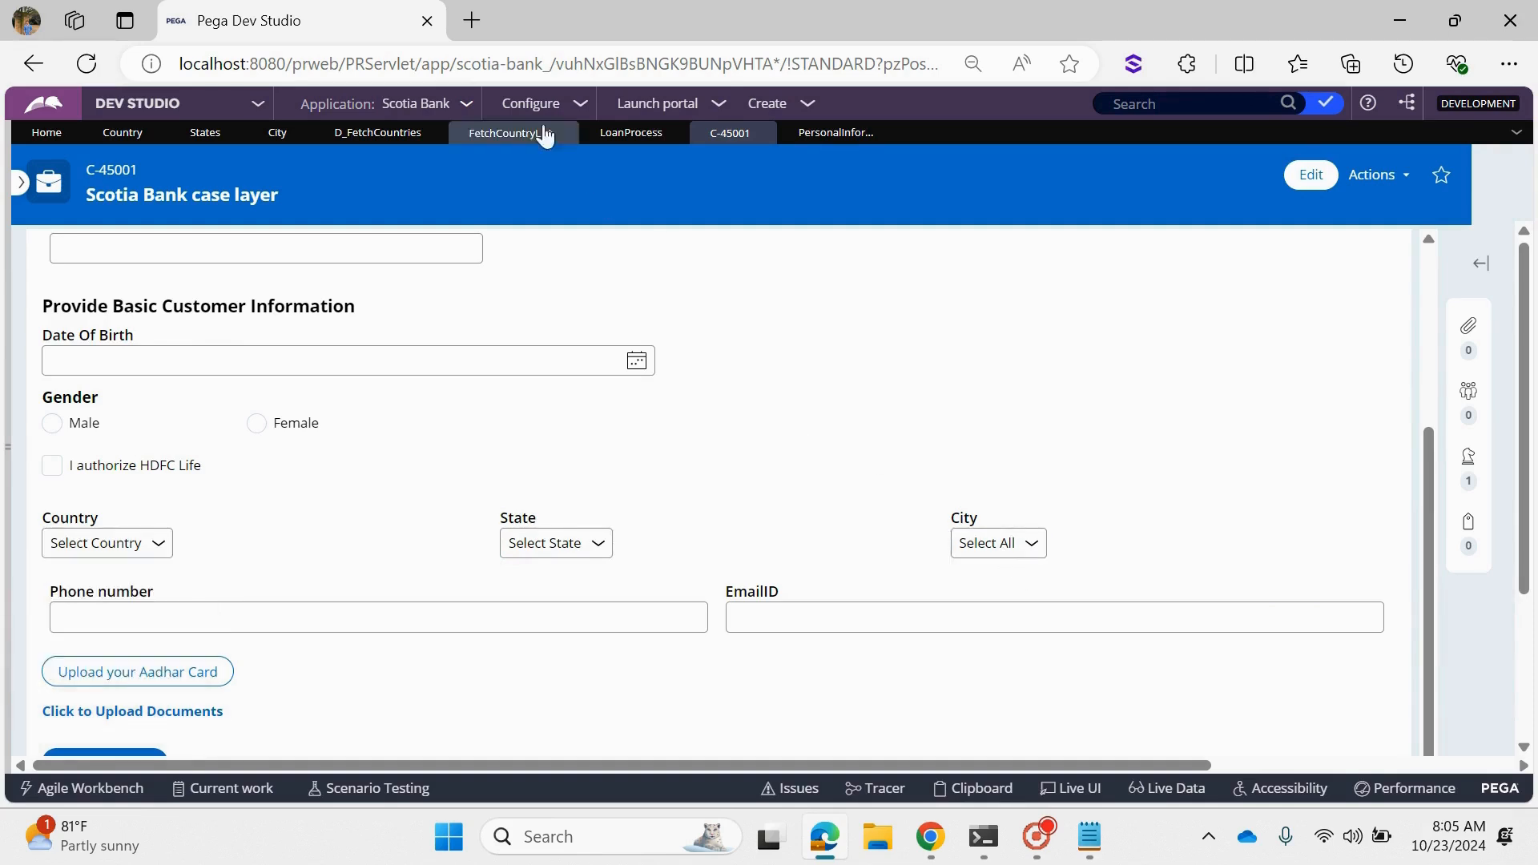
- Show the States data type's class in App Explorer, expand its data pages and reports, and open the FetchStates report definition
click(4, 287)
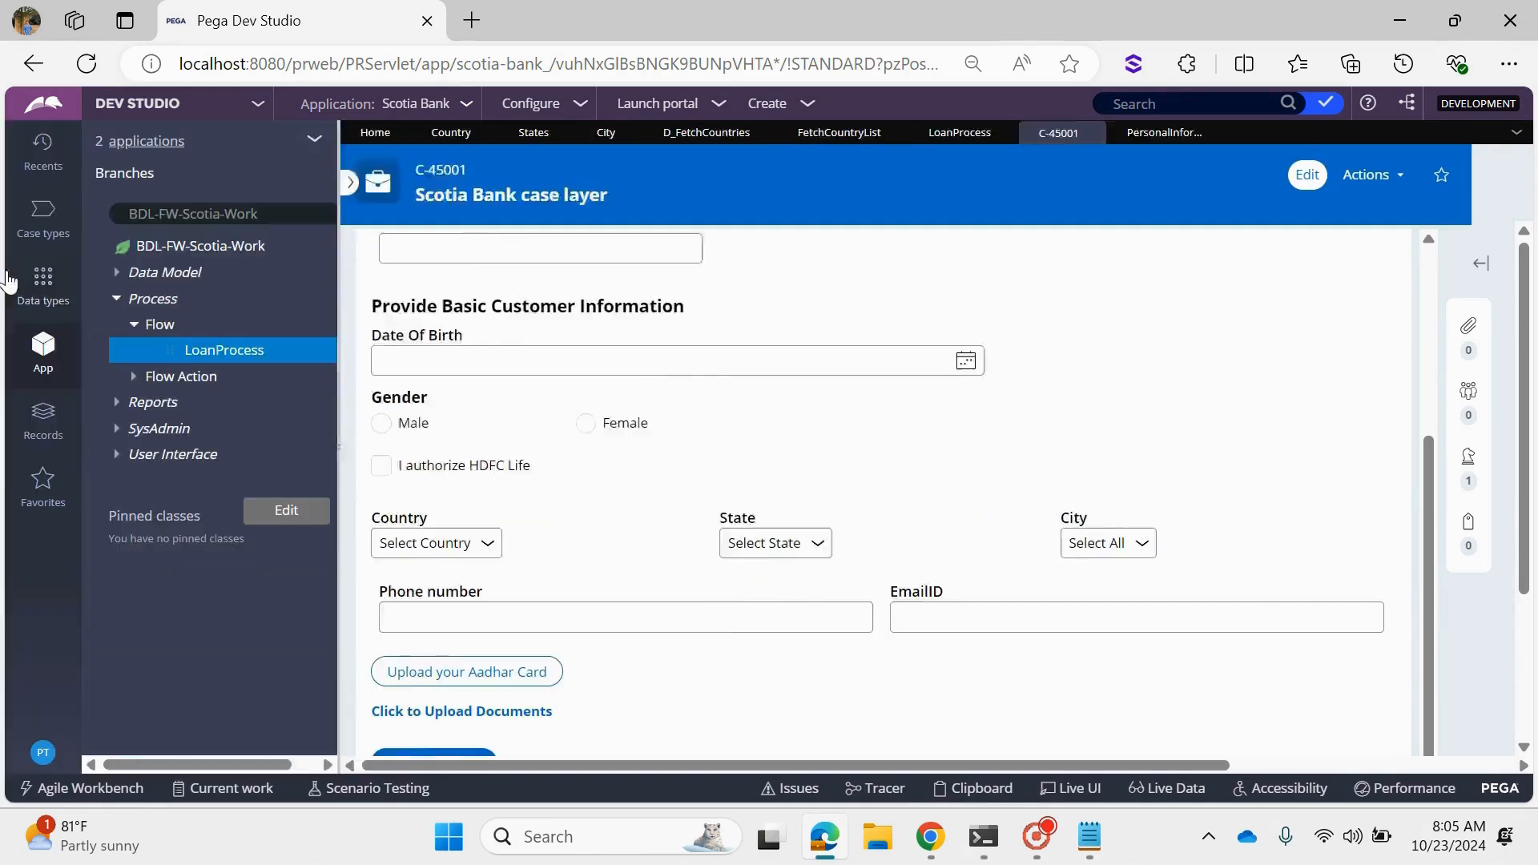
click(556, 141)
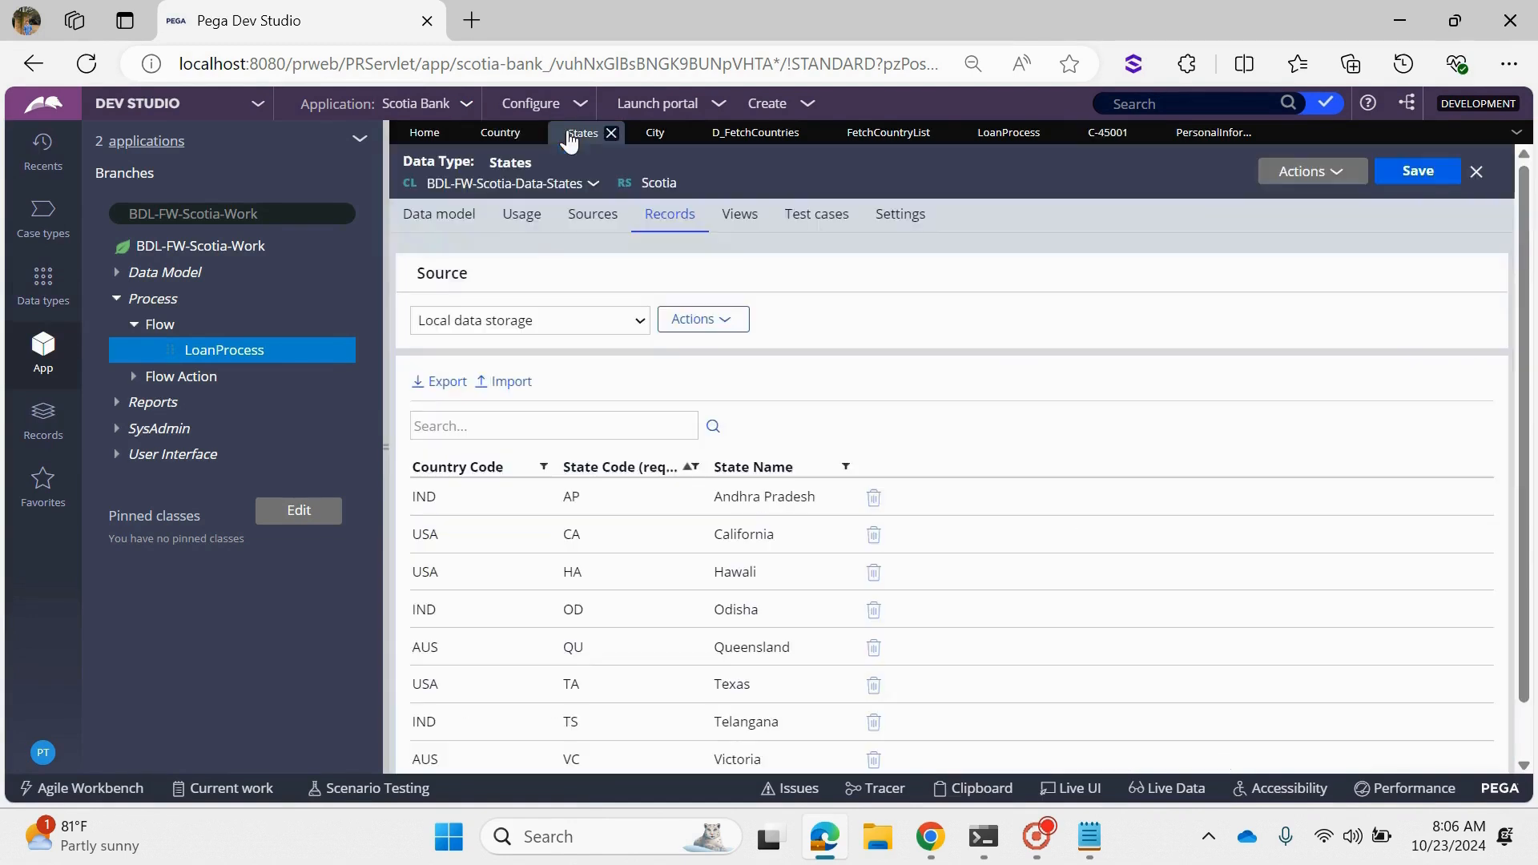
click(561, 183)
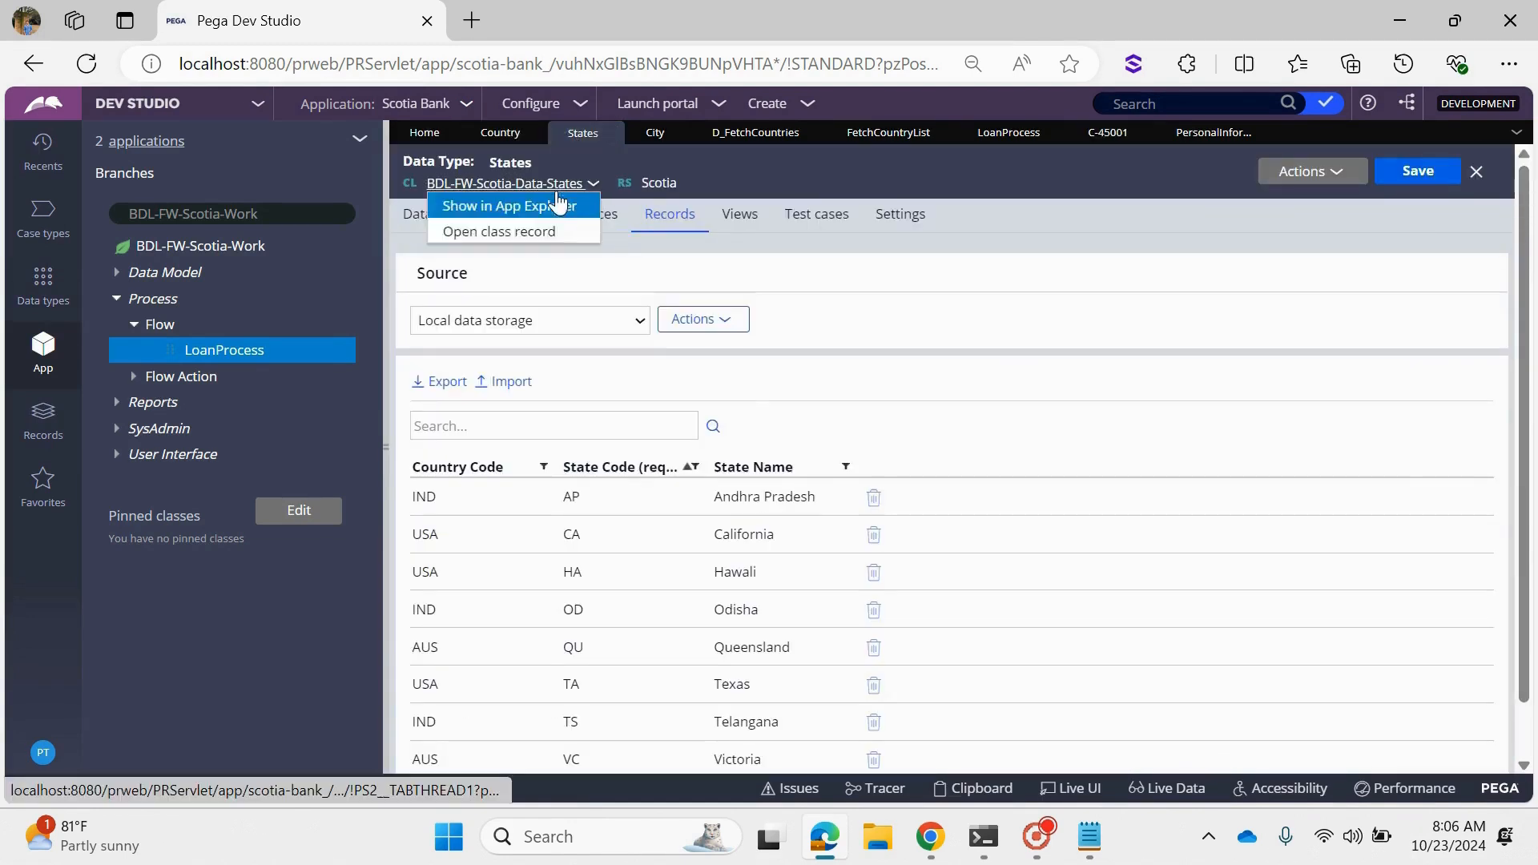
click(525, 207)
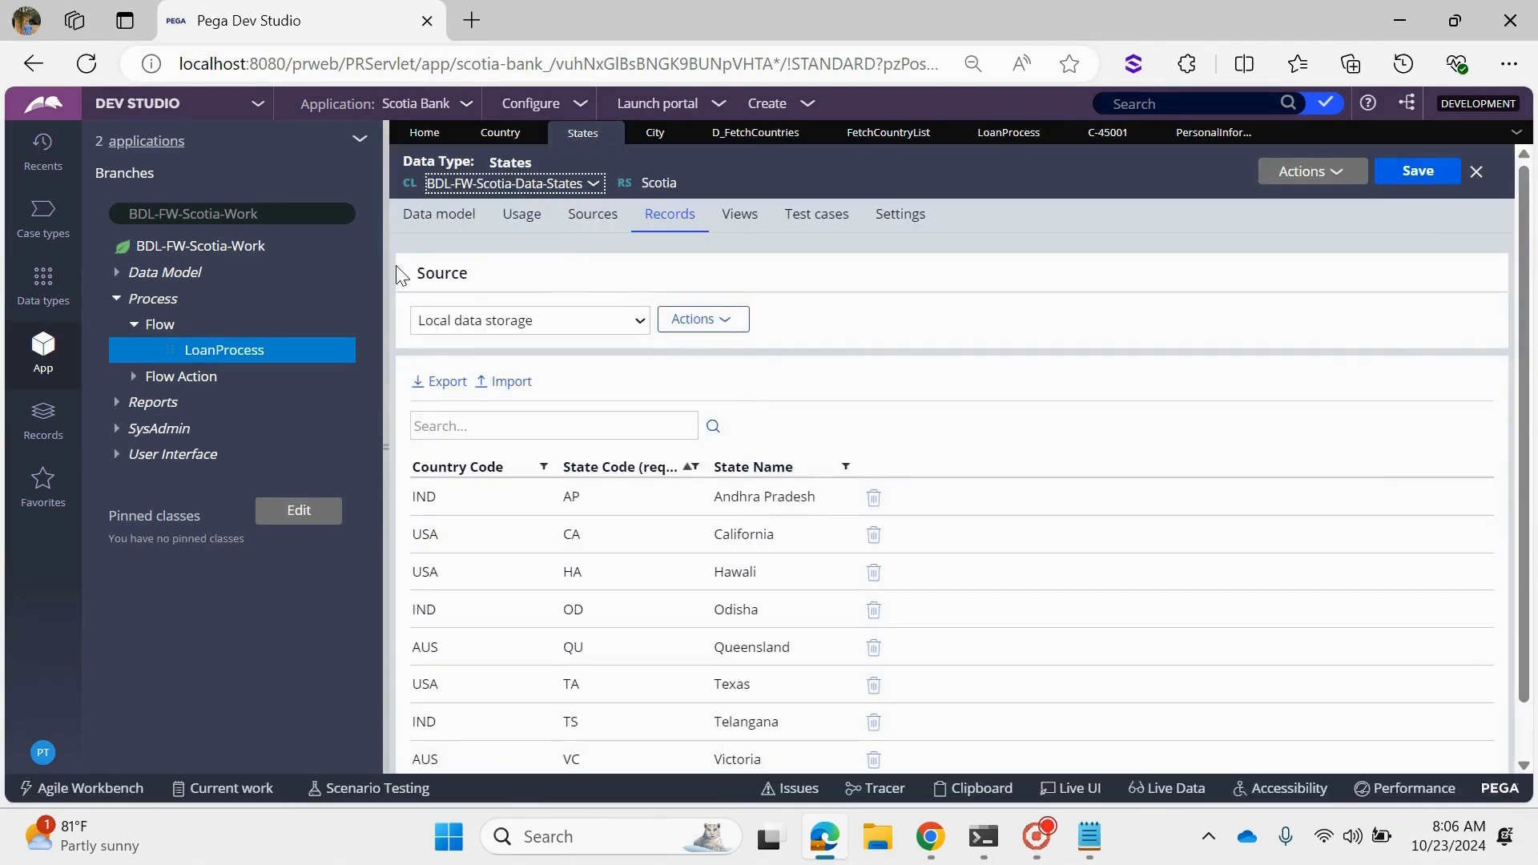
click(110, 273)
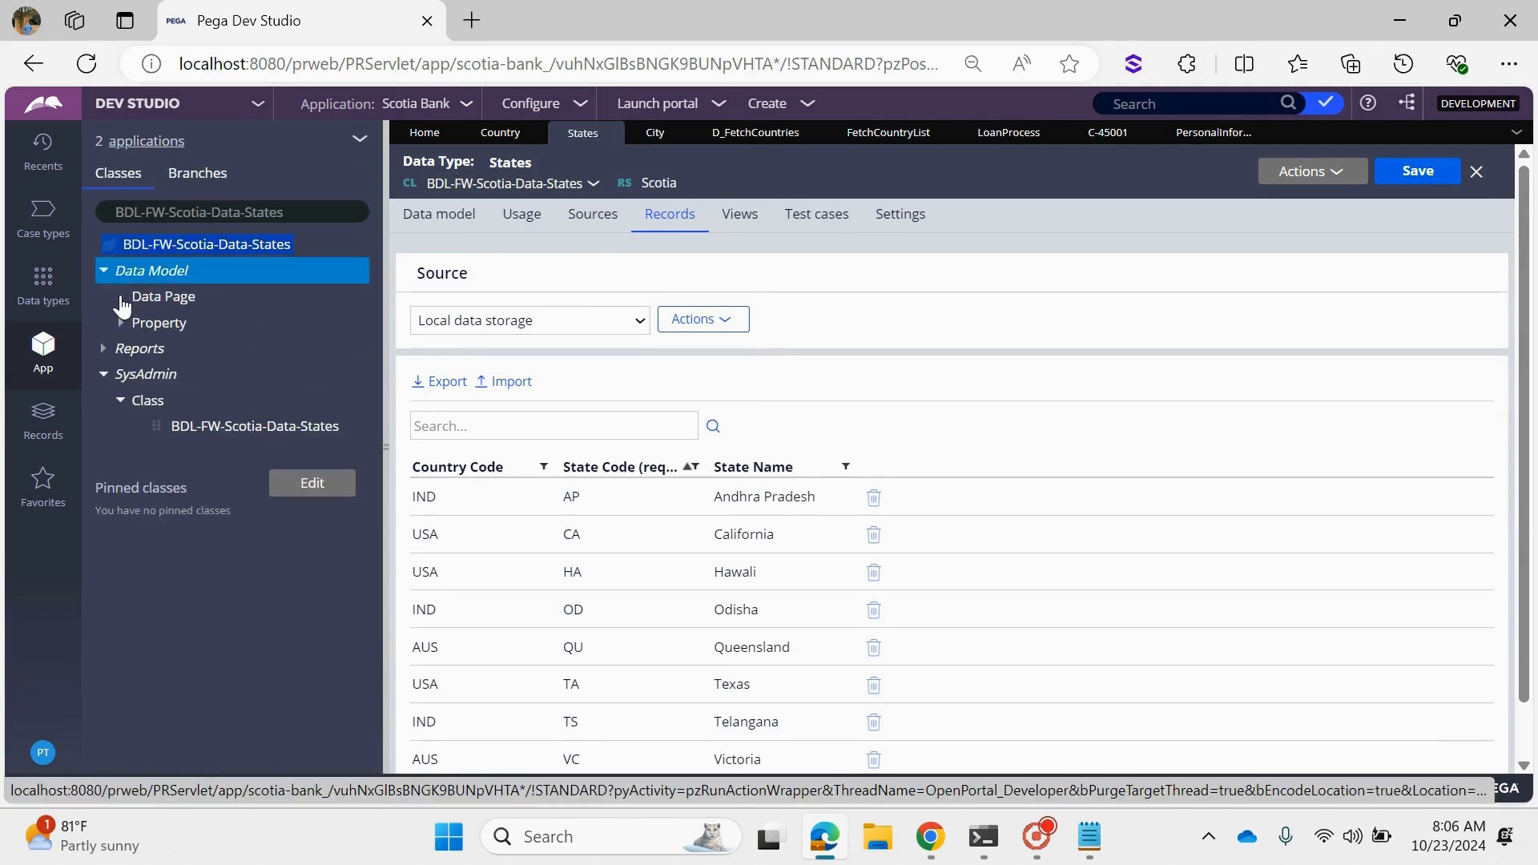
click(121, 297)
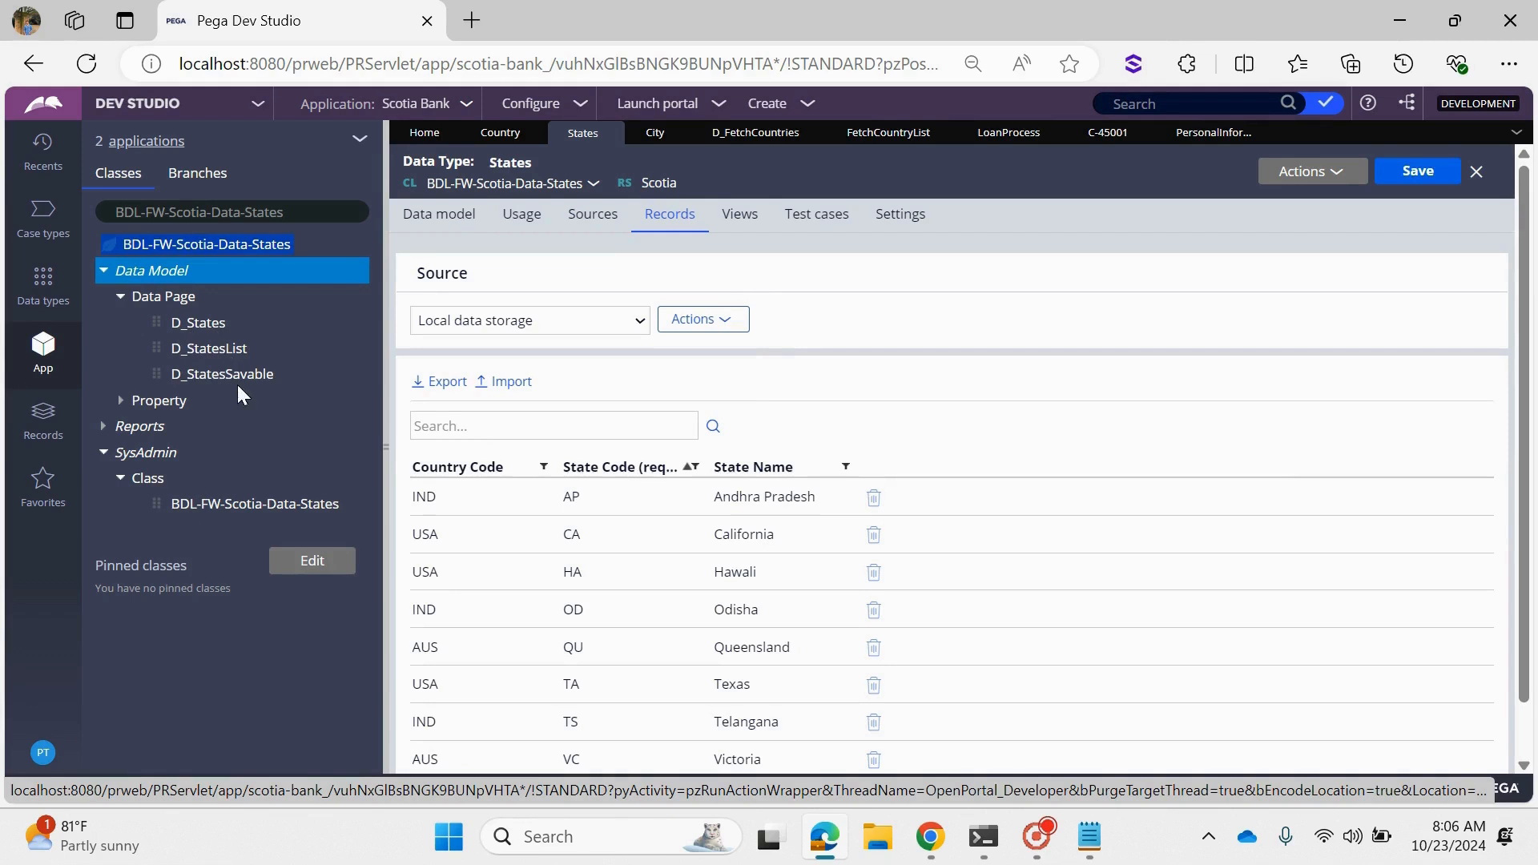
click(112, 423)
click(120, 453)
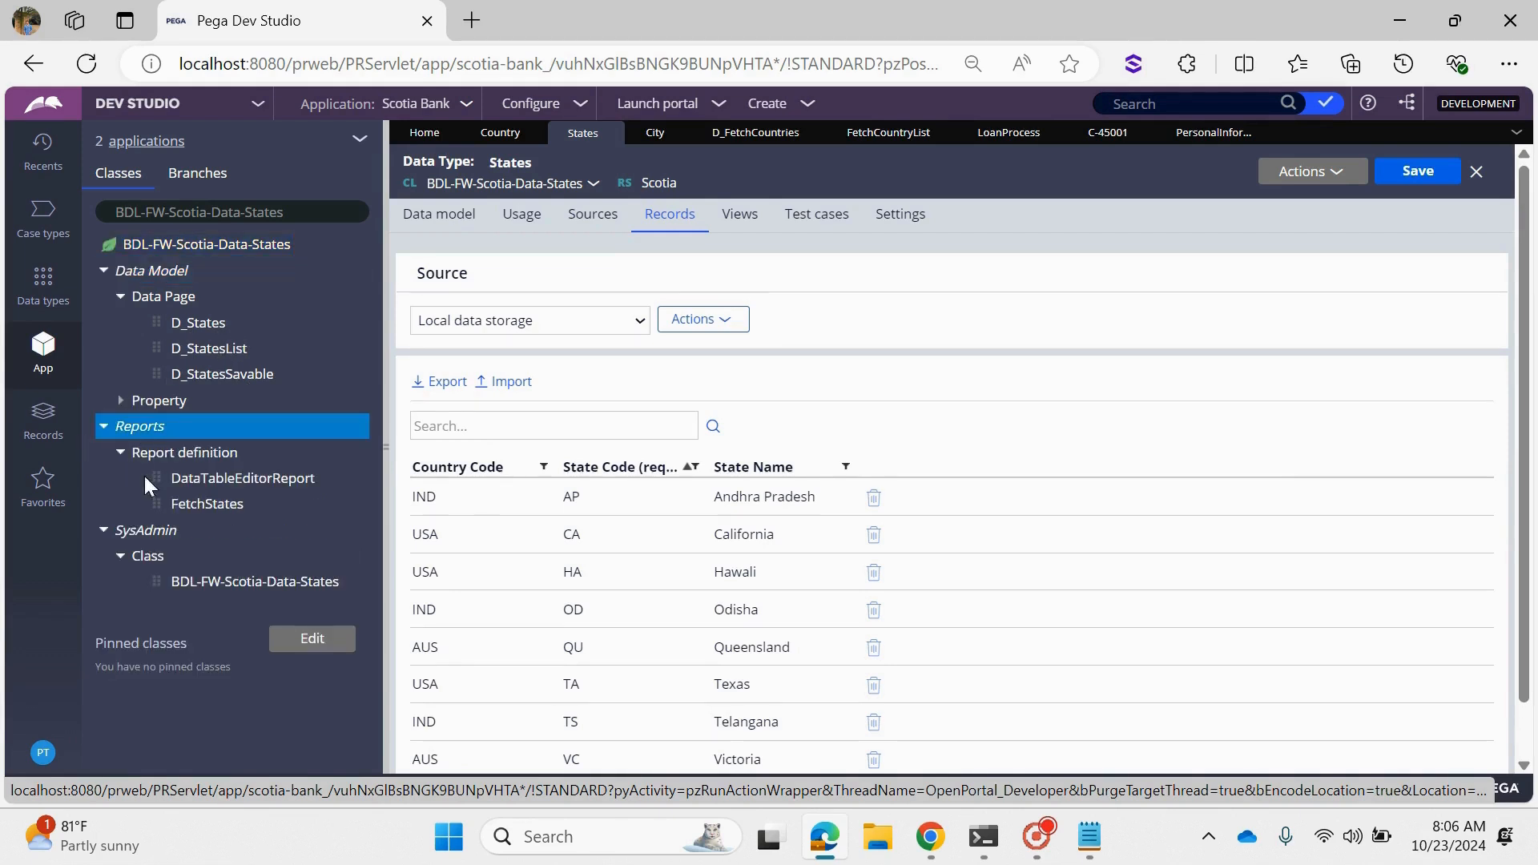
click(215, 507)
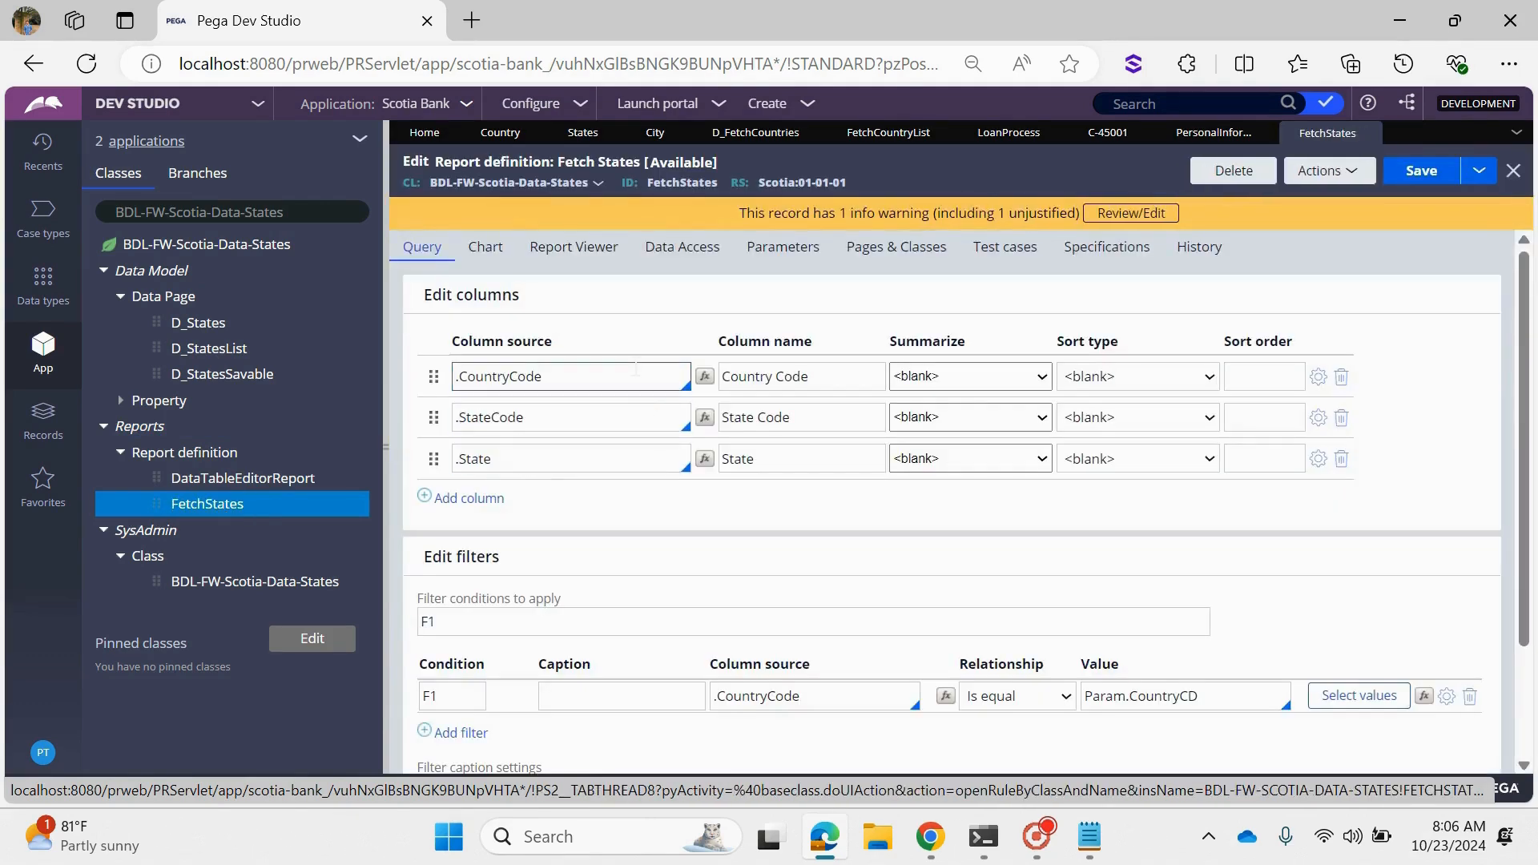
- Review the FetchStates report's CountryCode, StateCode and State columns and its filter comparing CountryCode with Param.CountryCD
click(635, 374)
click(627, 417)
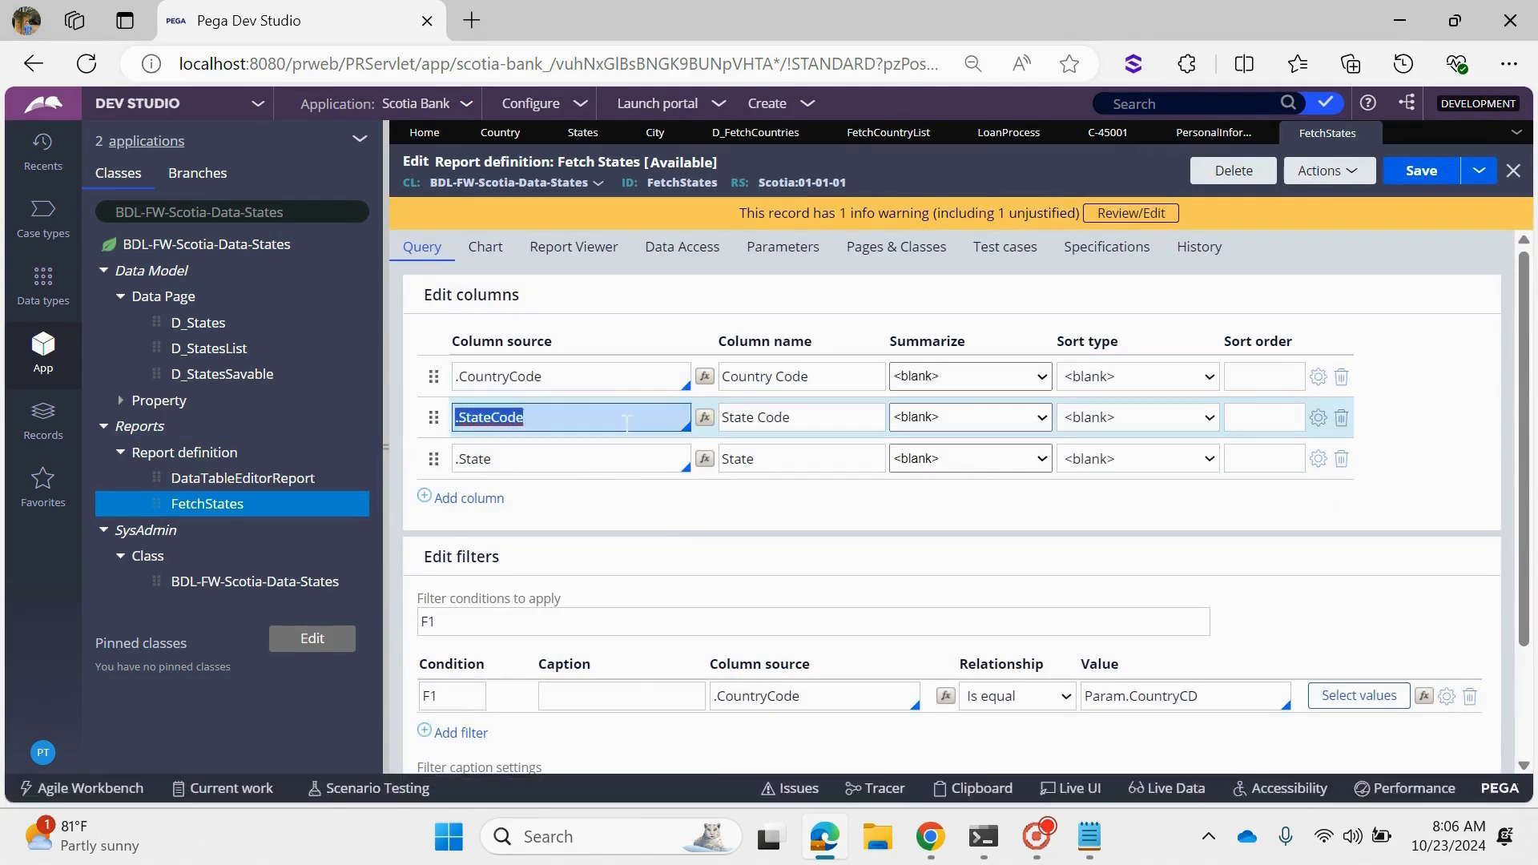
click(609, 459)
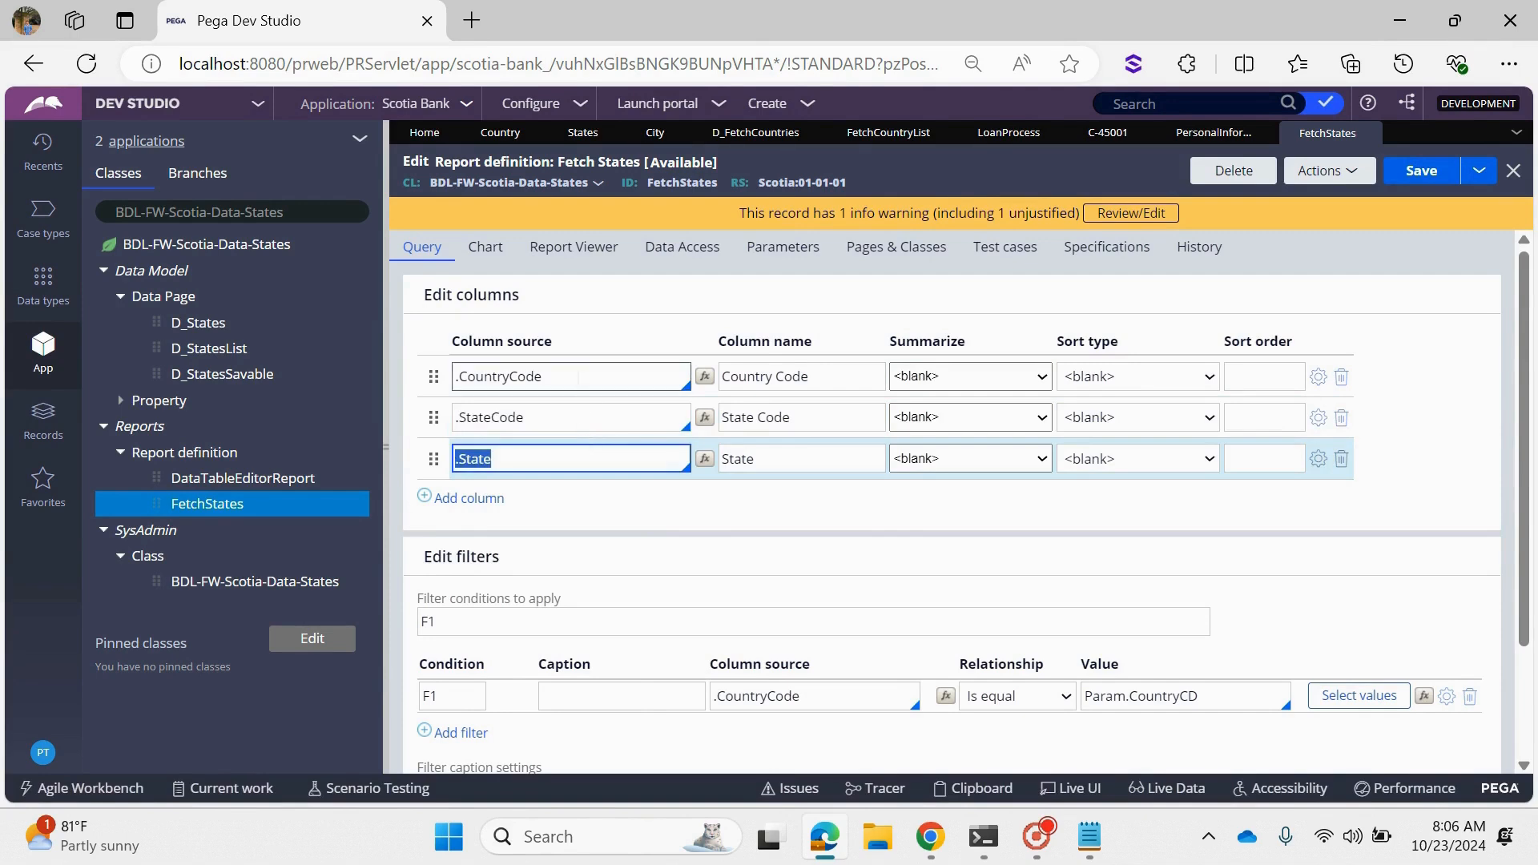
click(552, 417)
click(522, 455)
click(522, 455)
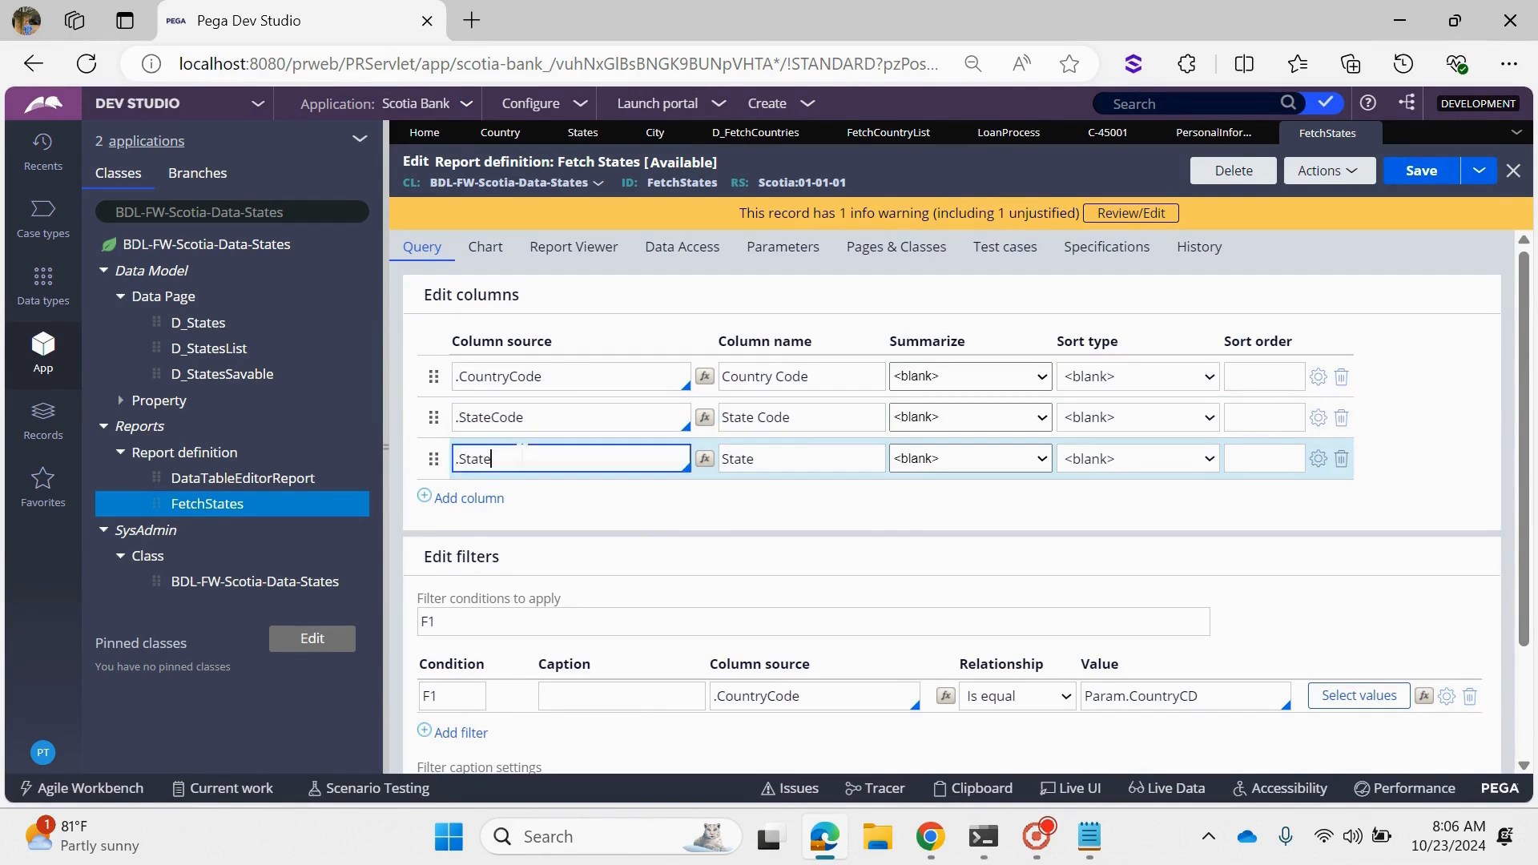
scroll(721, 521, down, 3)
click(823, 576)
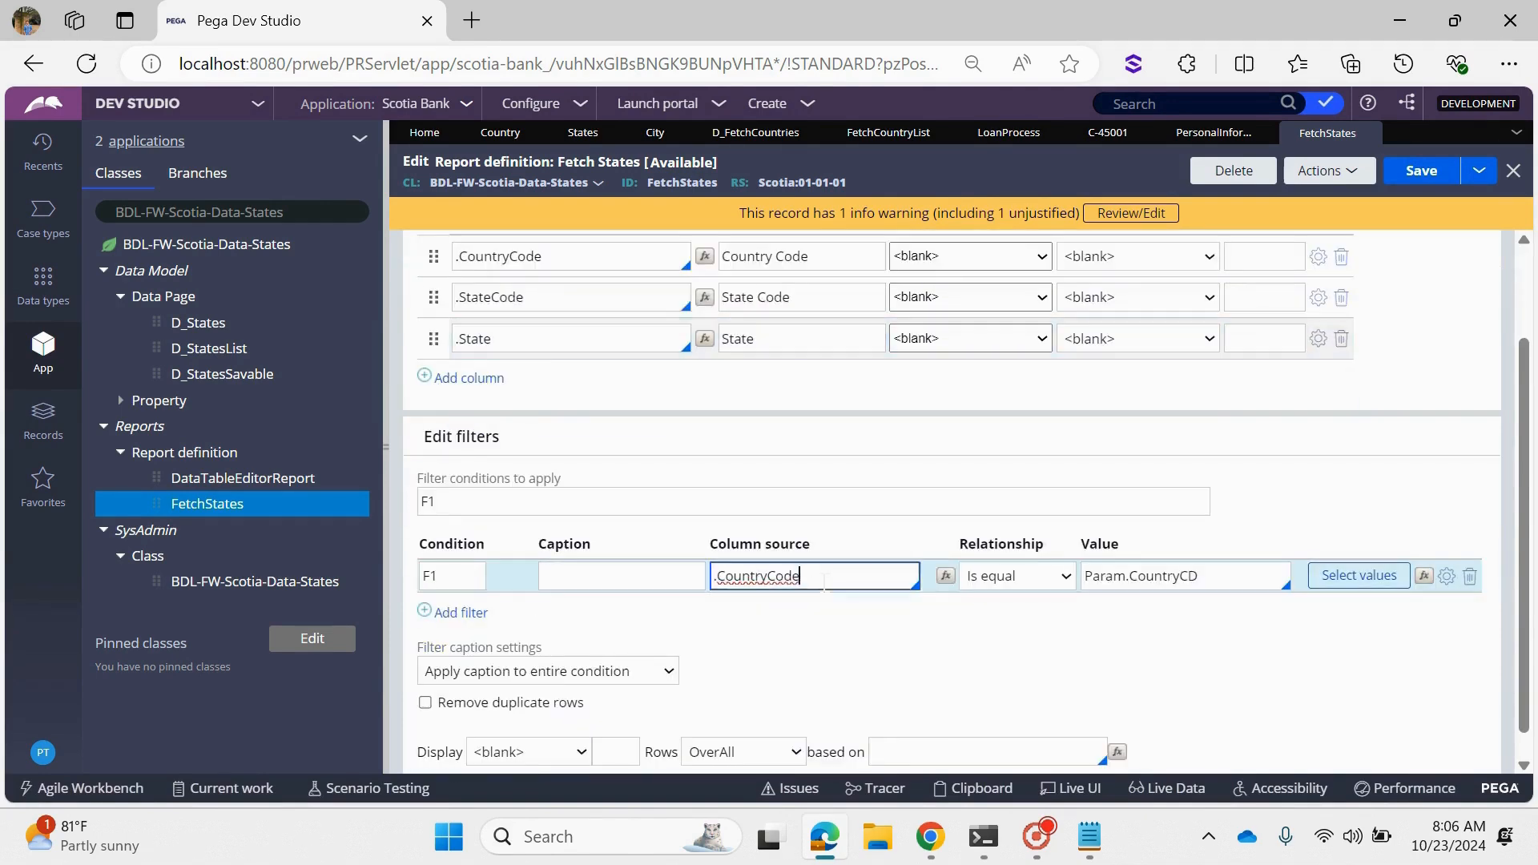
click(824, 576)
click(1114, 667)
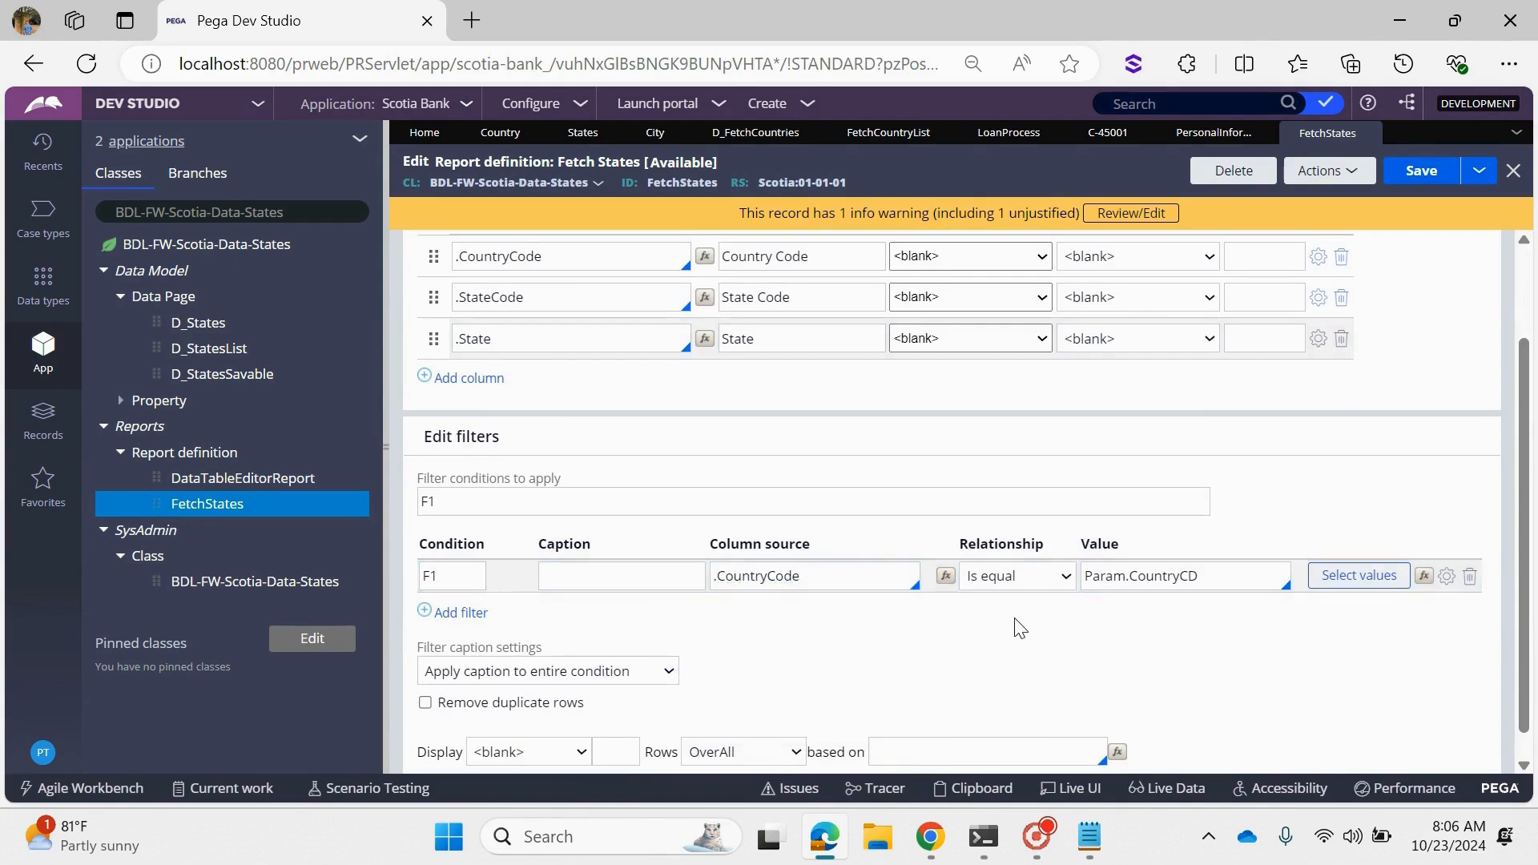
- Delete the CountryCode filter condition from the FetchStates report definition and save the report
scroll(1018, 625, up, 3)
click(386, 330)
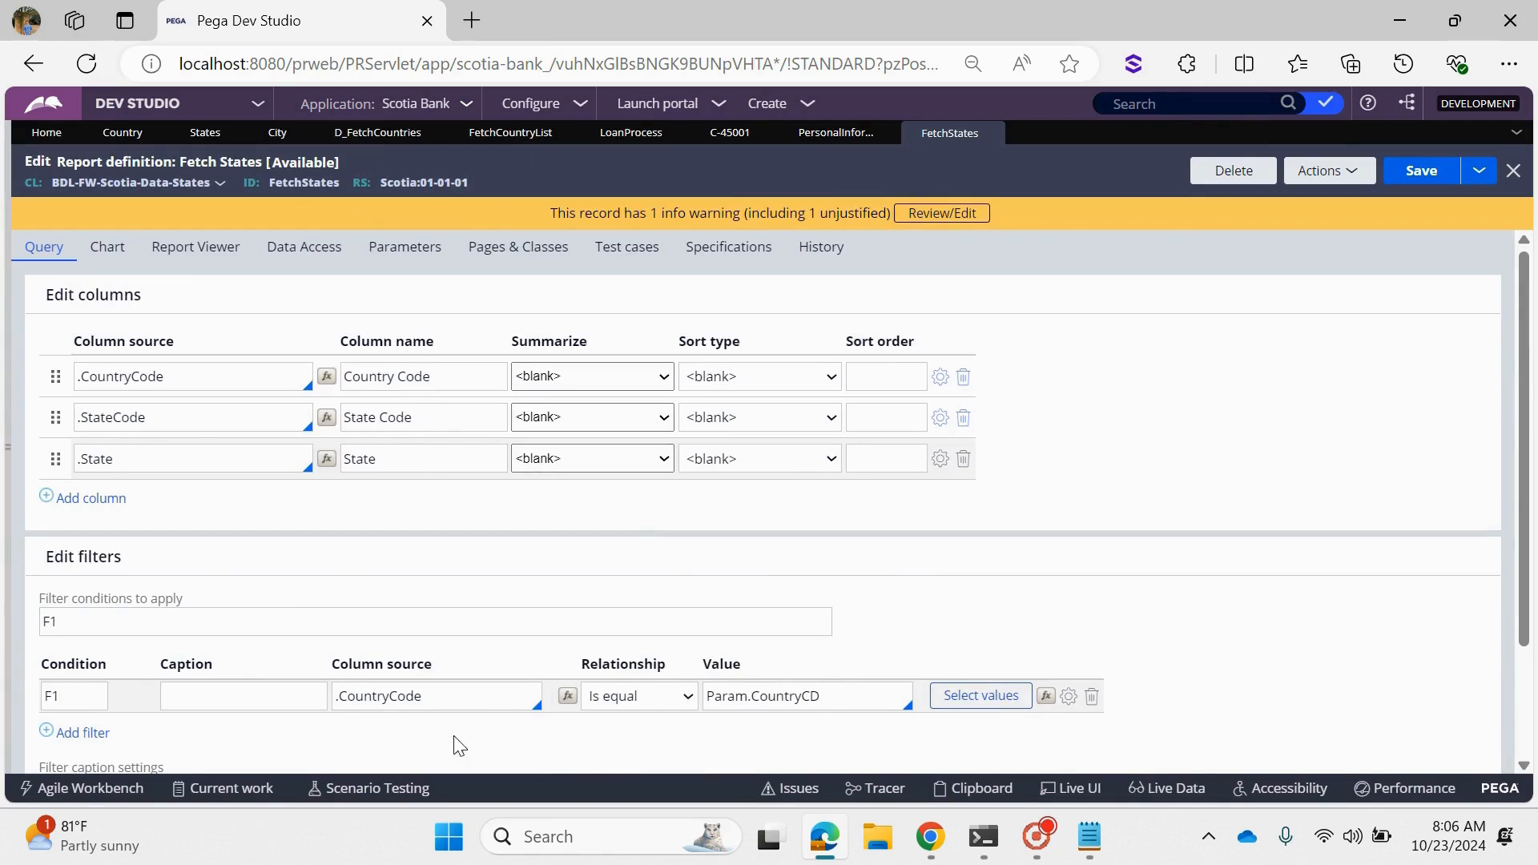
click(449, 696)
click(1092, 696)
click(1419, 171)
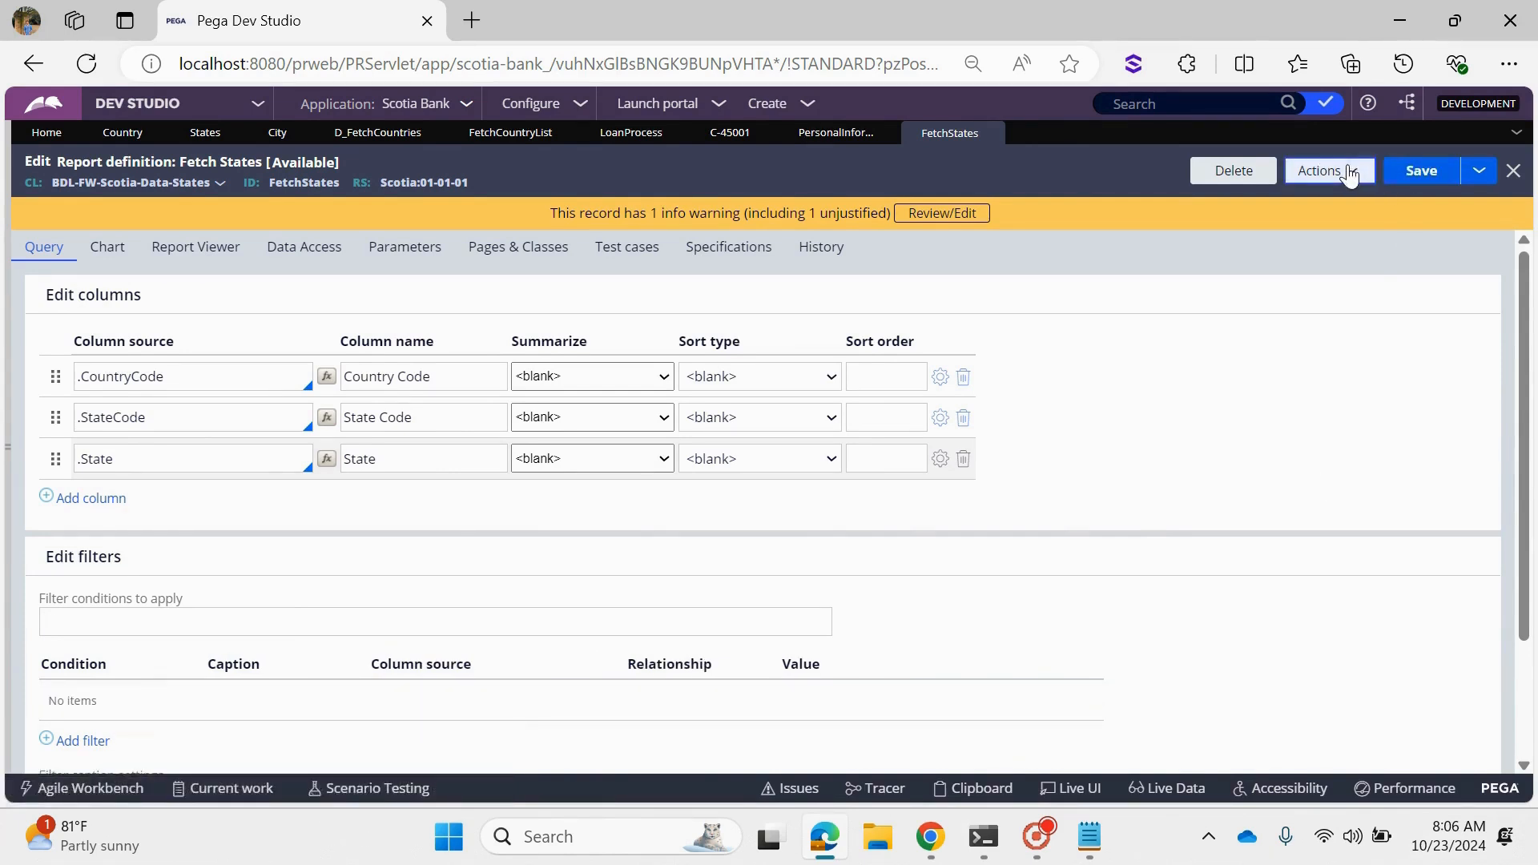
- Run the FetchStates report to examine its unfiltered state records, and close the results window
click(1330, 171)
click(1305, 202)
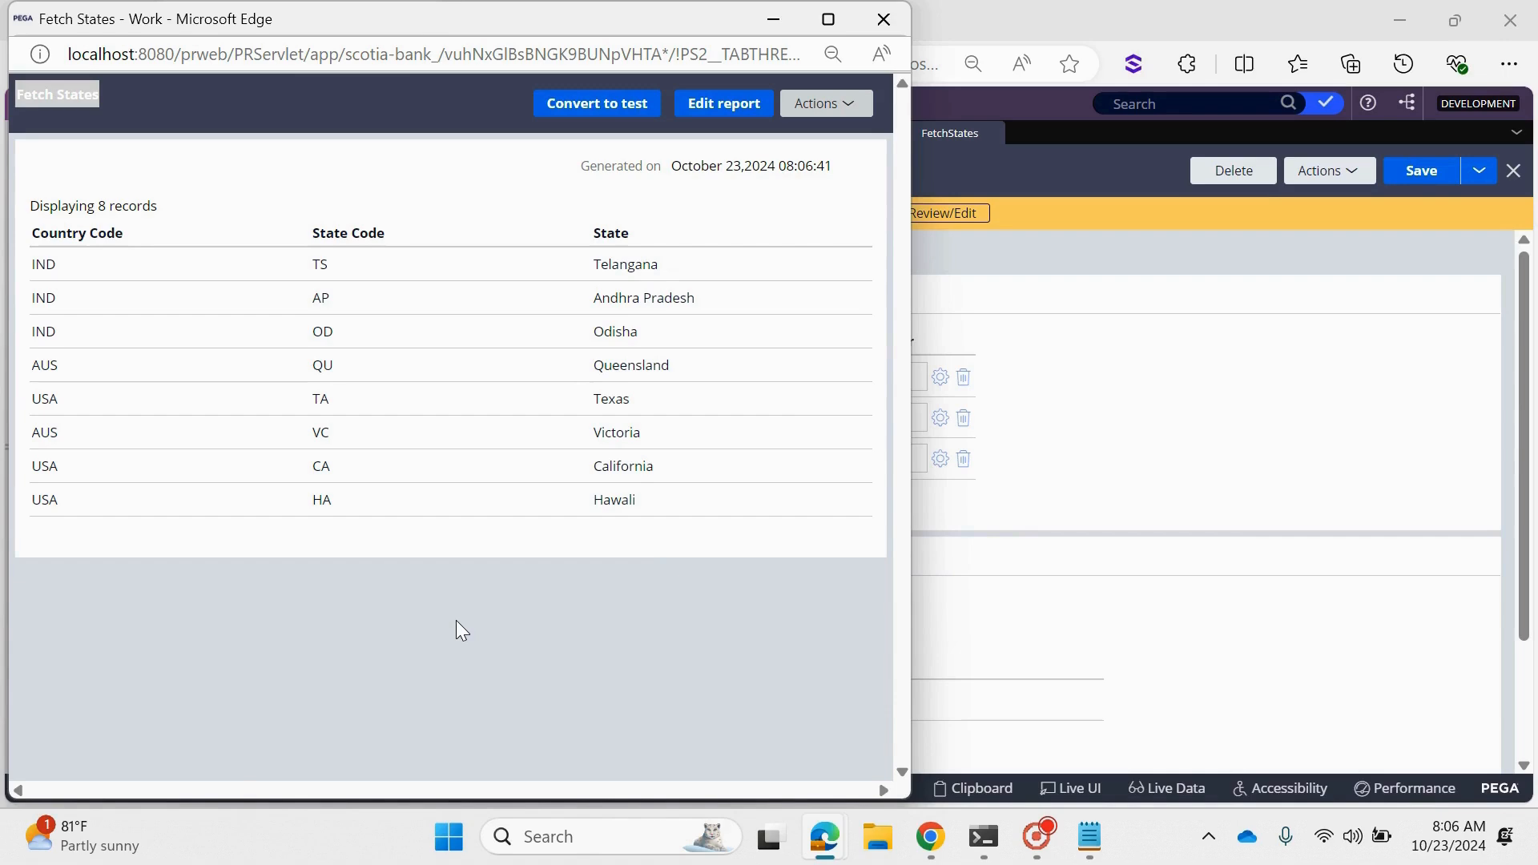
click(884, 18)
- Check the Country and State dropdown choices on the Scotia Bank case form and return to the FetchStates report definition
click(731, 136)
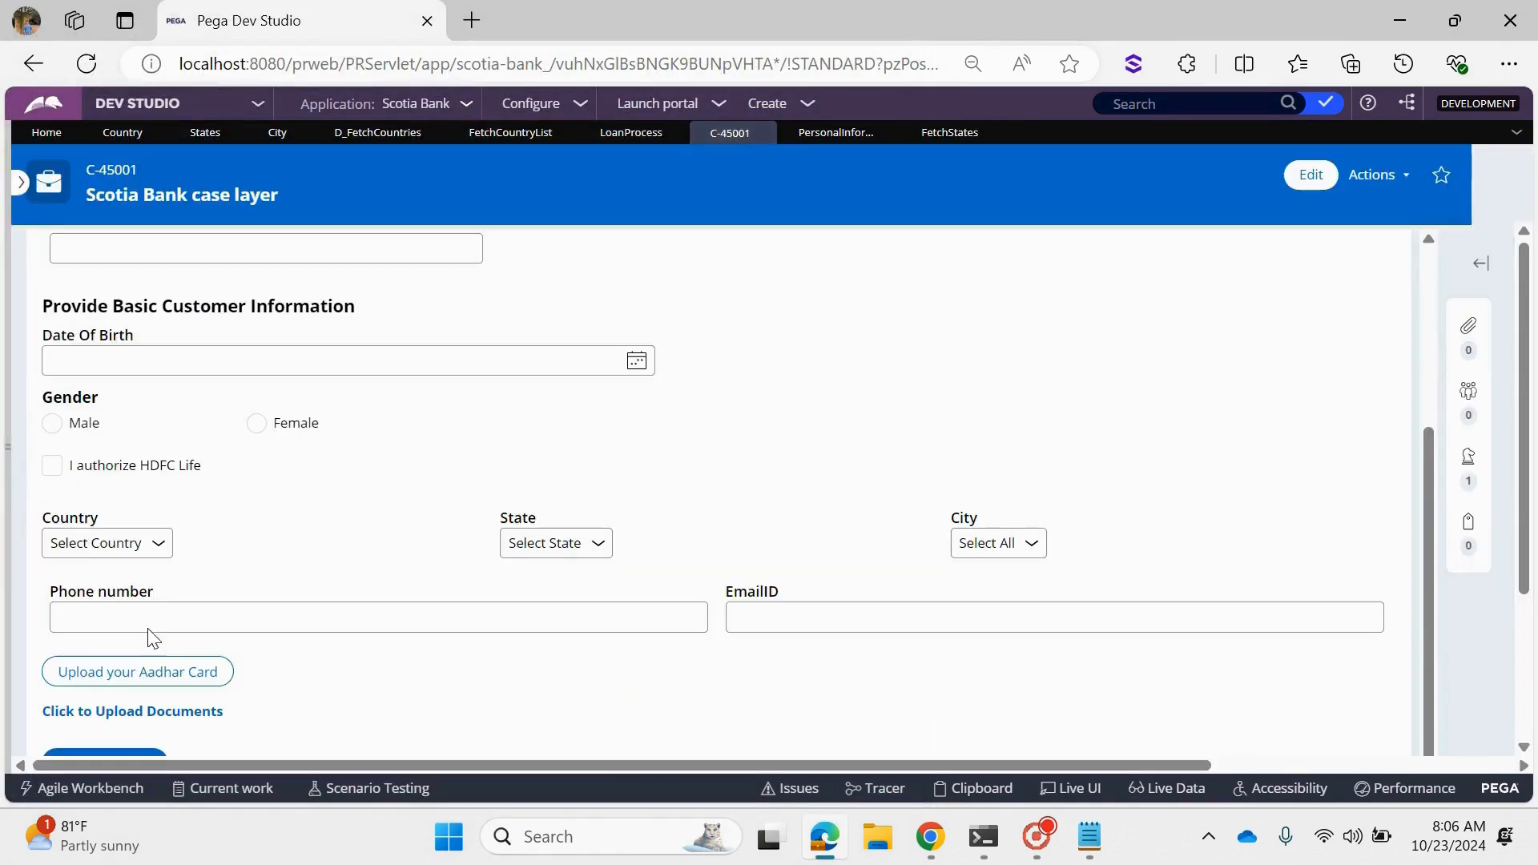
click(123, 543)
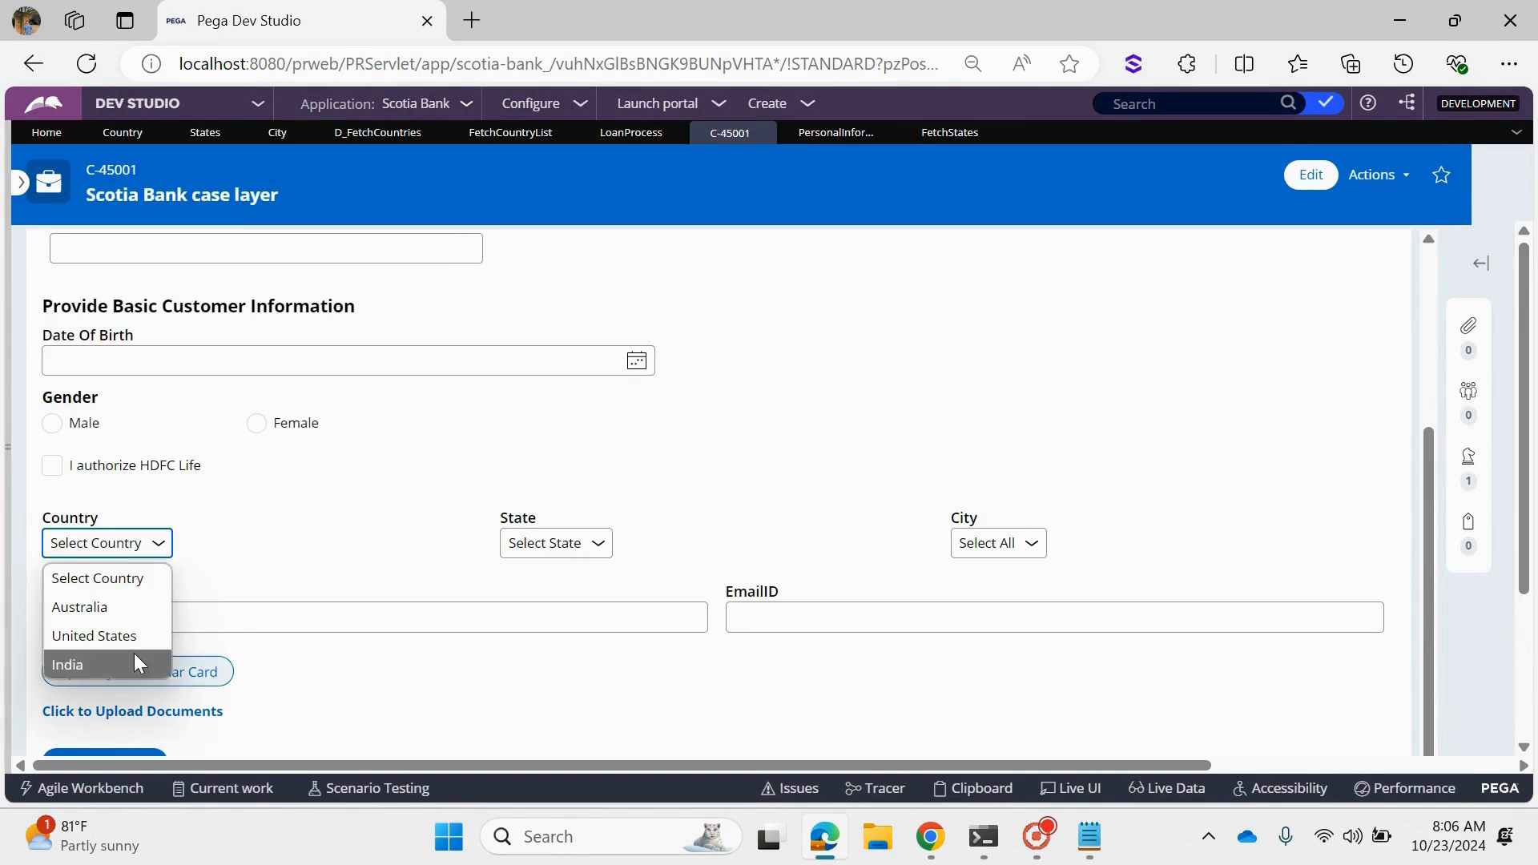
click(551, 543)
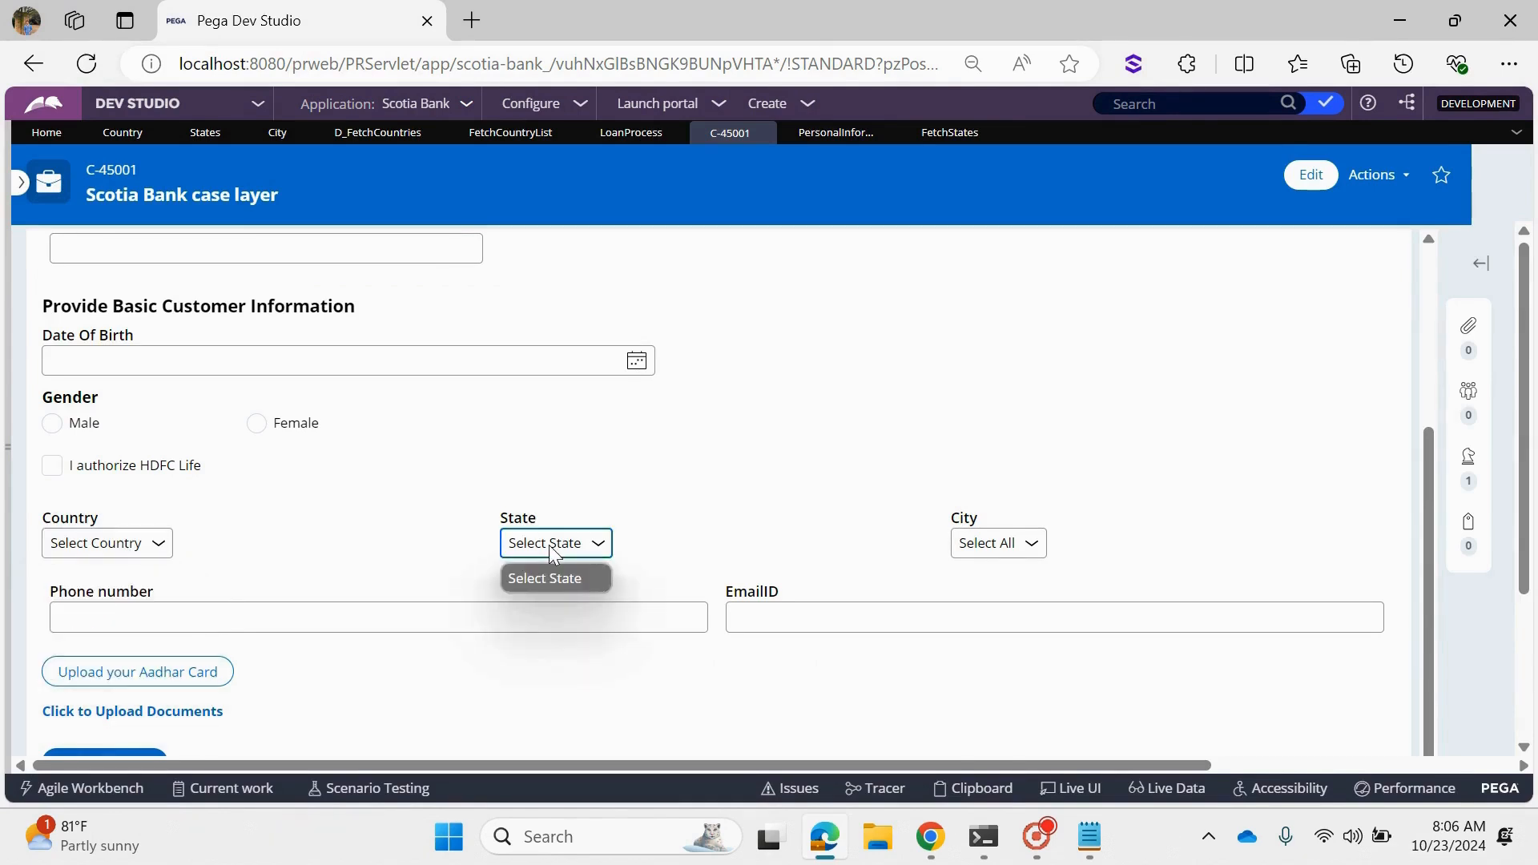
click(866, 437)
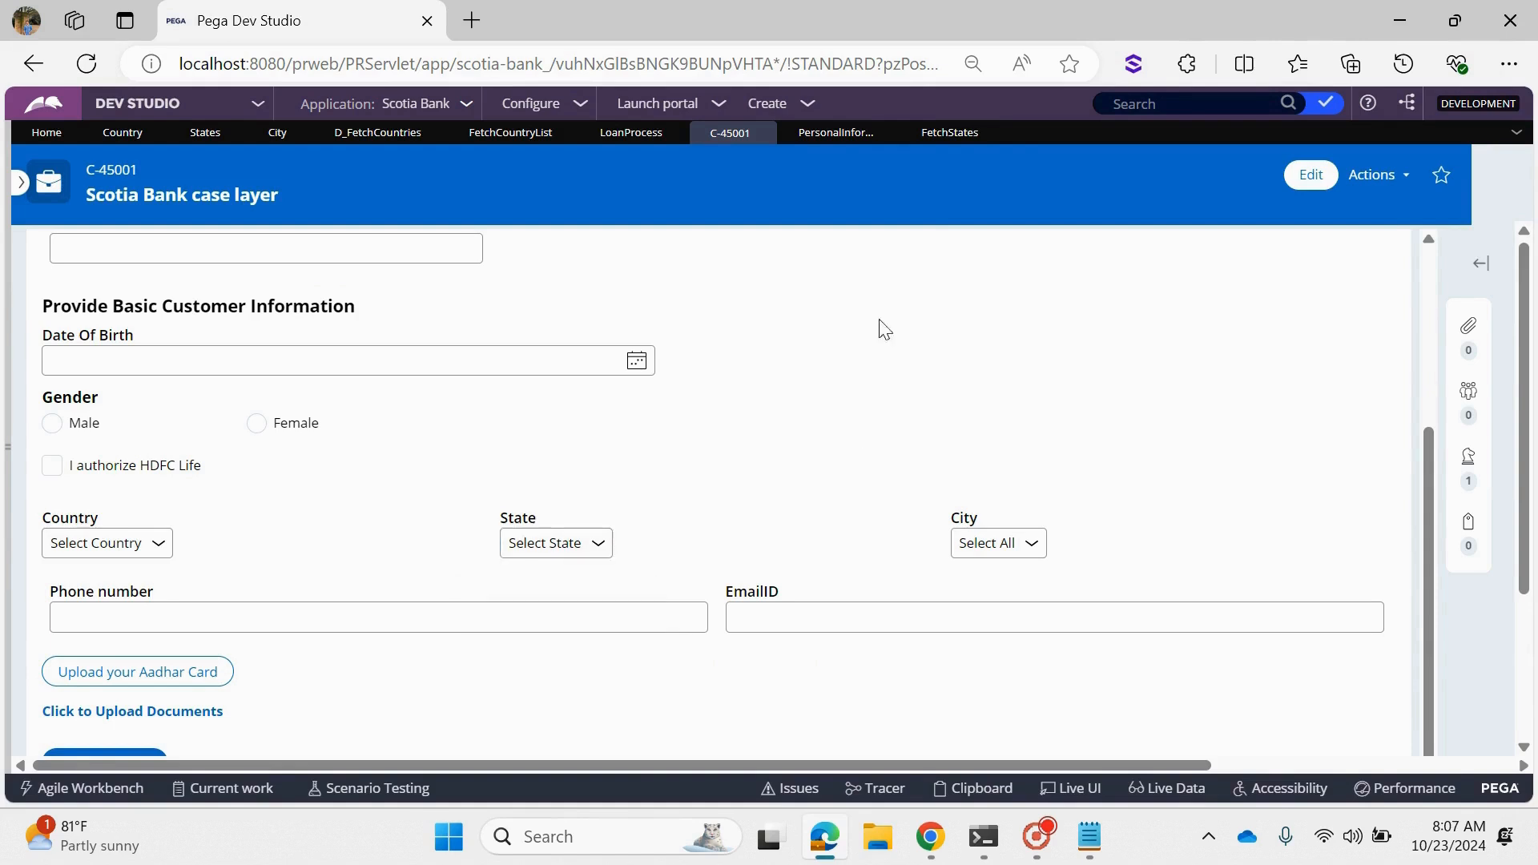
click(940, 137)
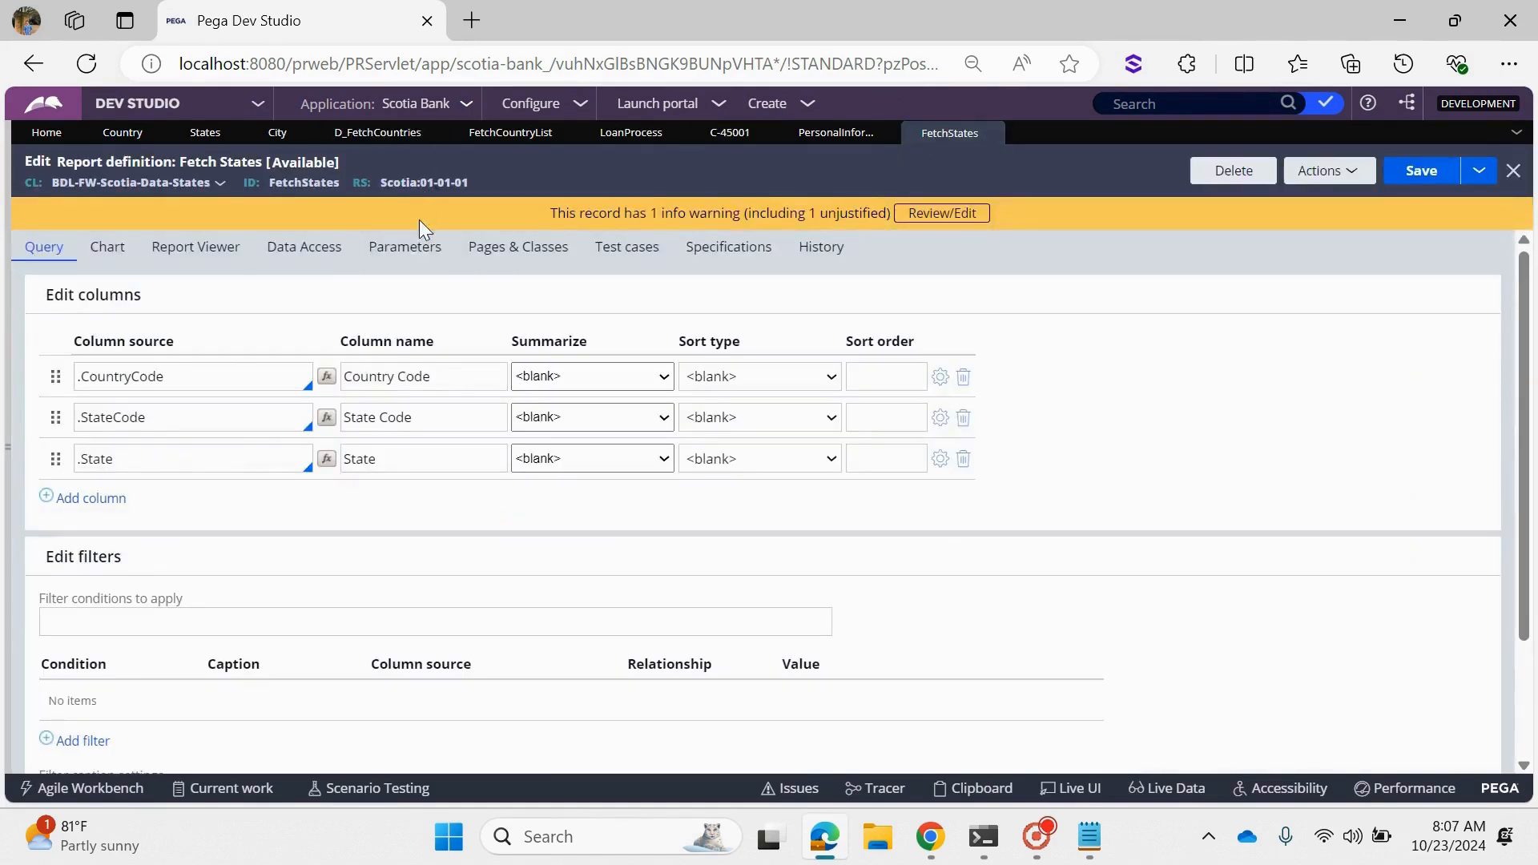
- Check the CountryCD parameter of the FetchStates report and select Australia as the Country on the Scotia Bank case form
click(418, 250)
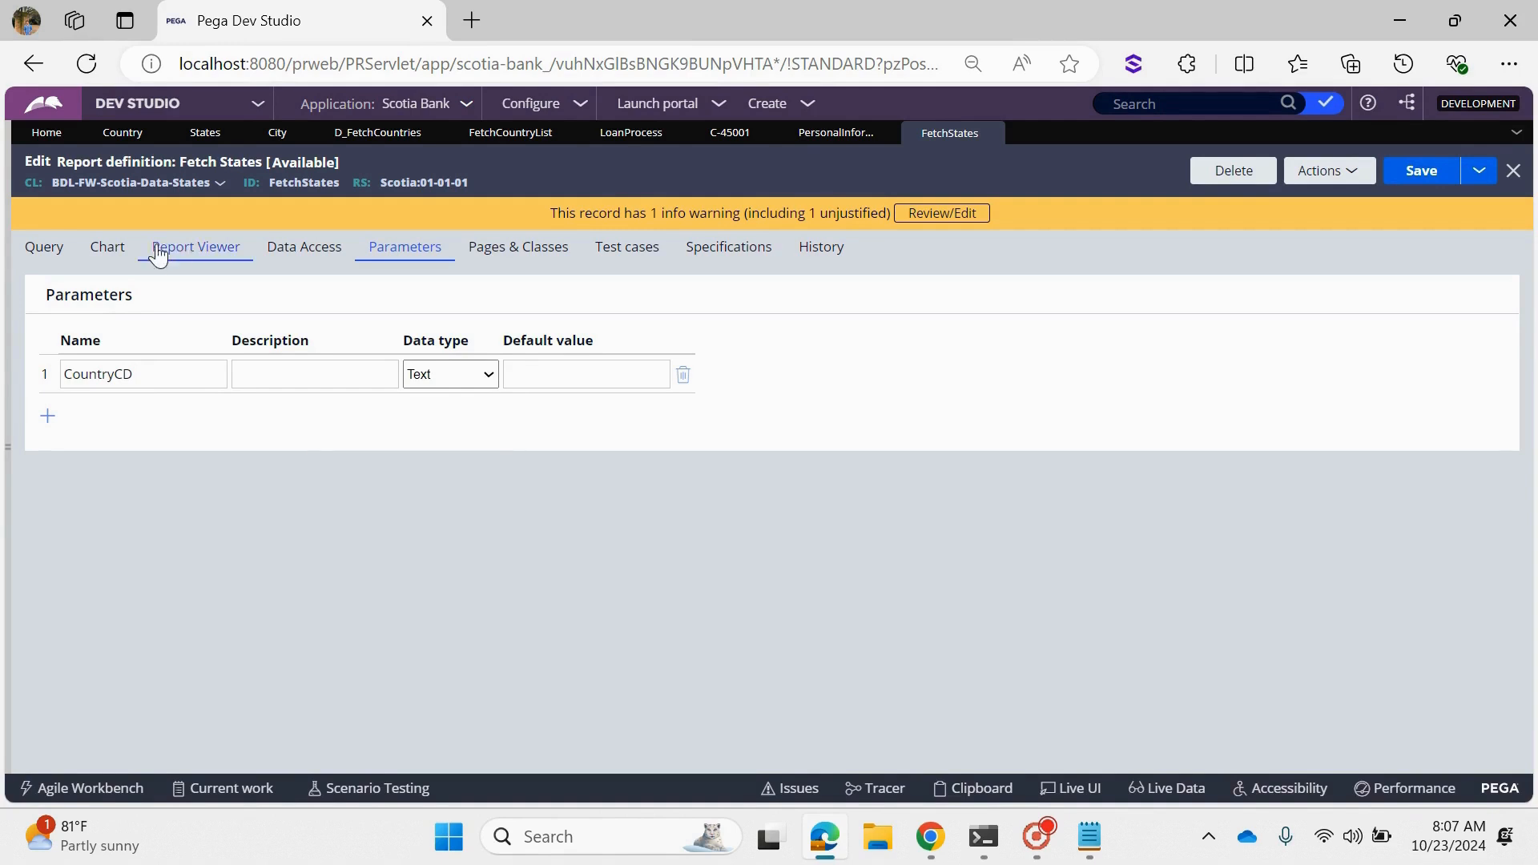
click(730, 133)
click(102, 548)
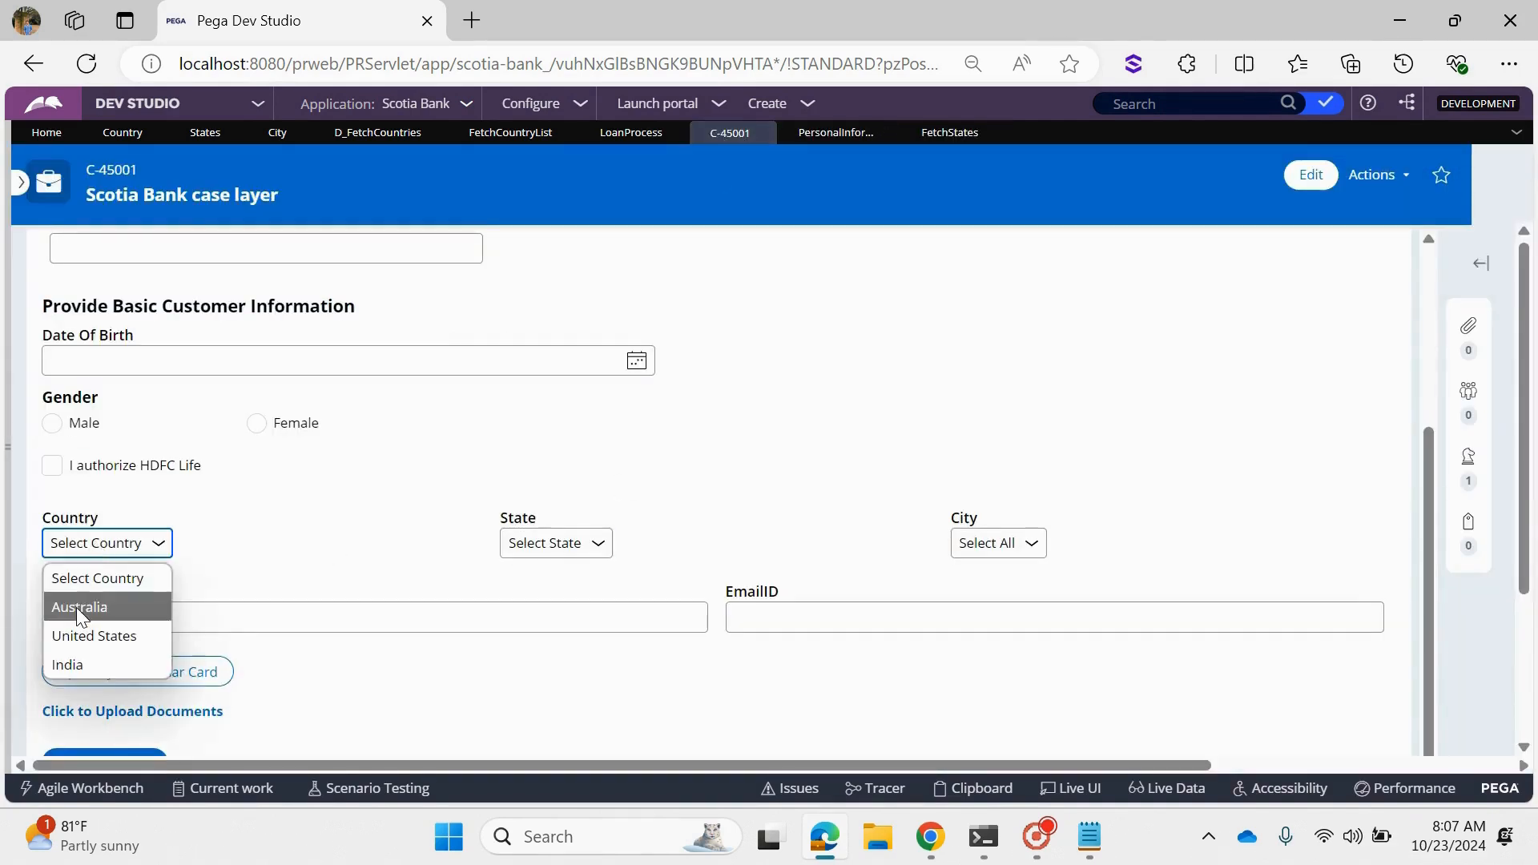
click(81, 606)
- Inspect the Country dropdown with Live UI and examine its Country property on the pyWorkPage.CustomerInfo clipboard page, closing the viewer when finished
click(1069, 789)
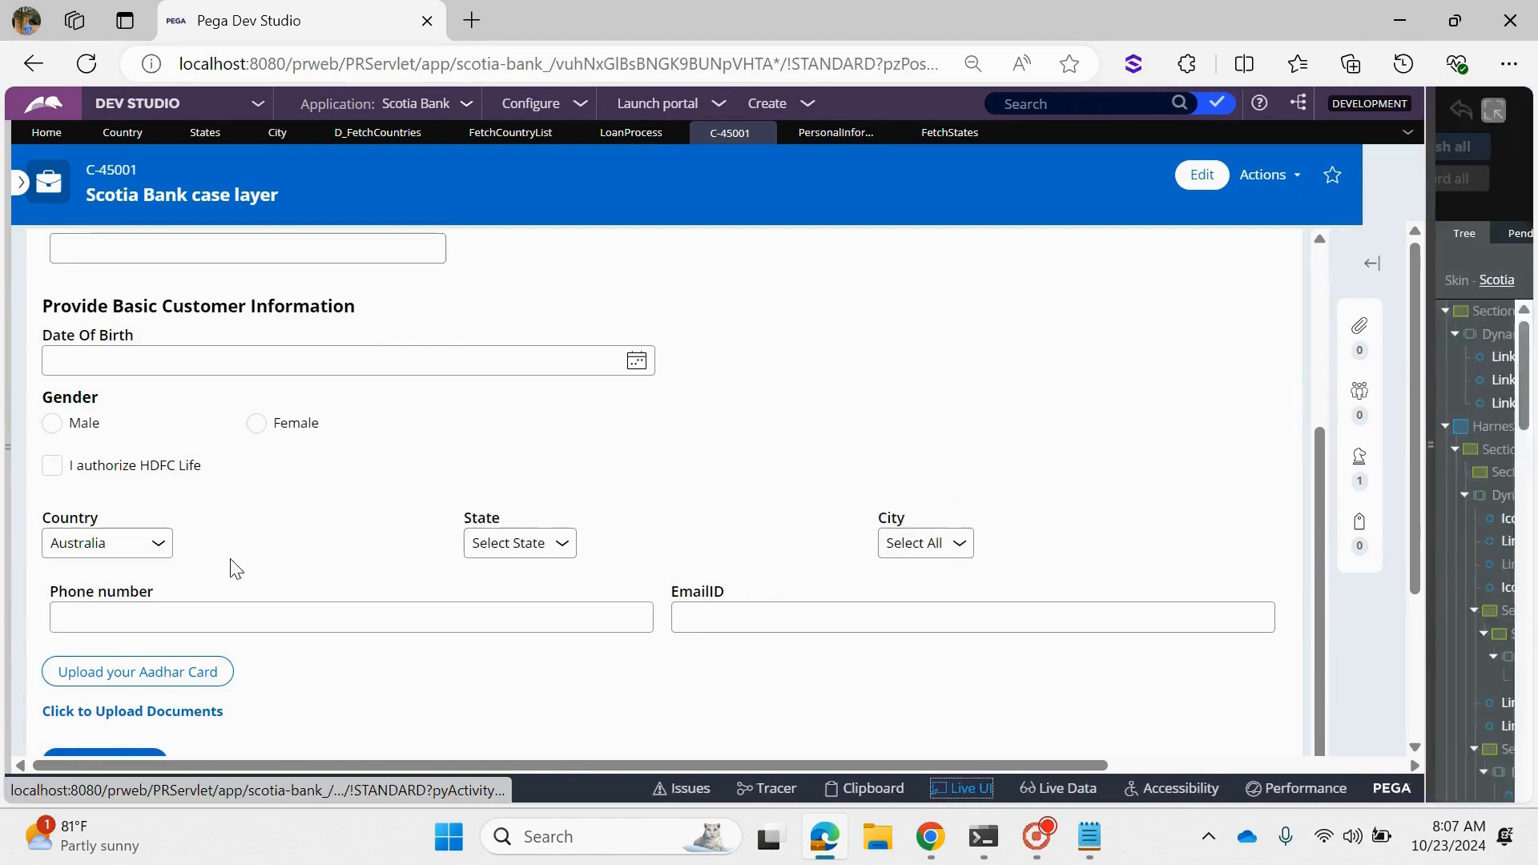
click(108, 558)
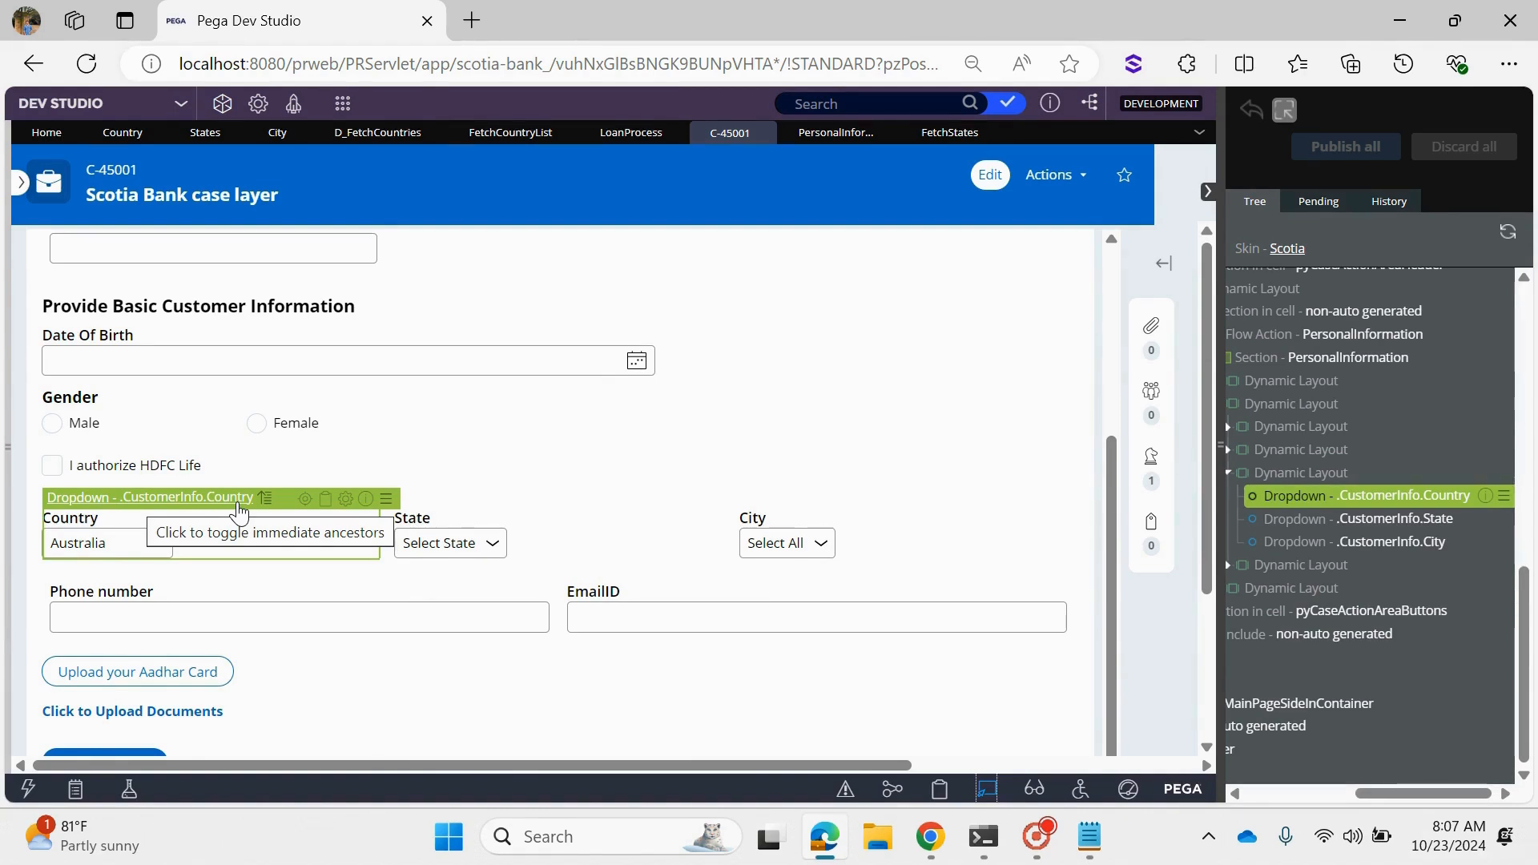
click(326, 500)
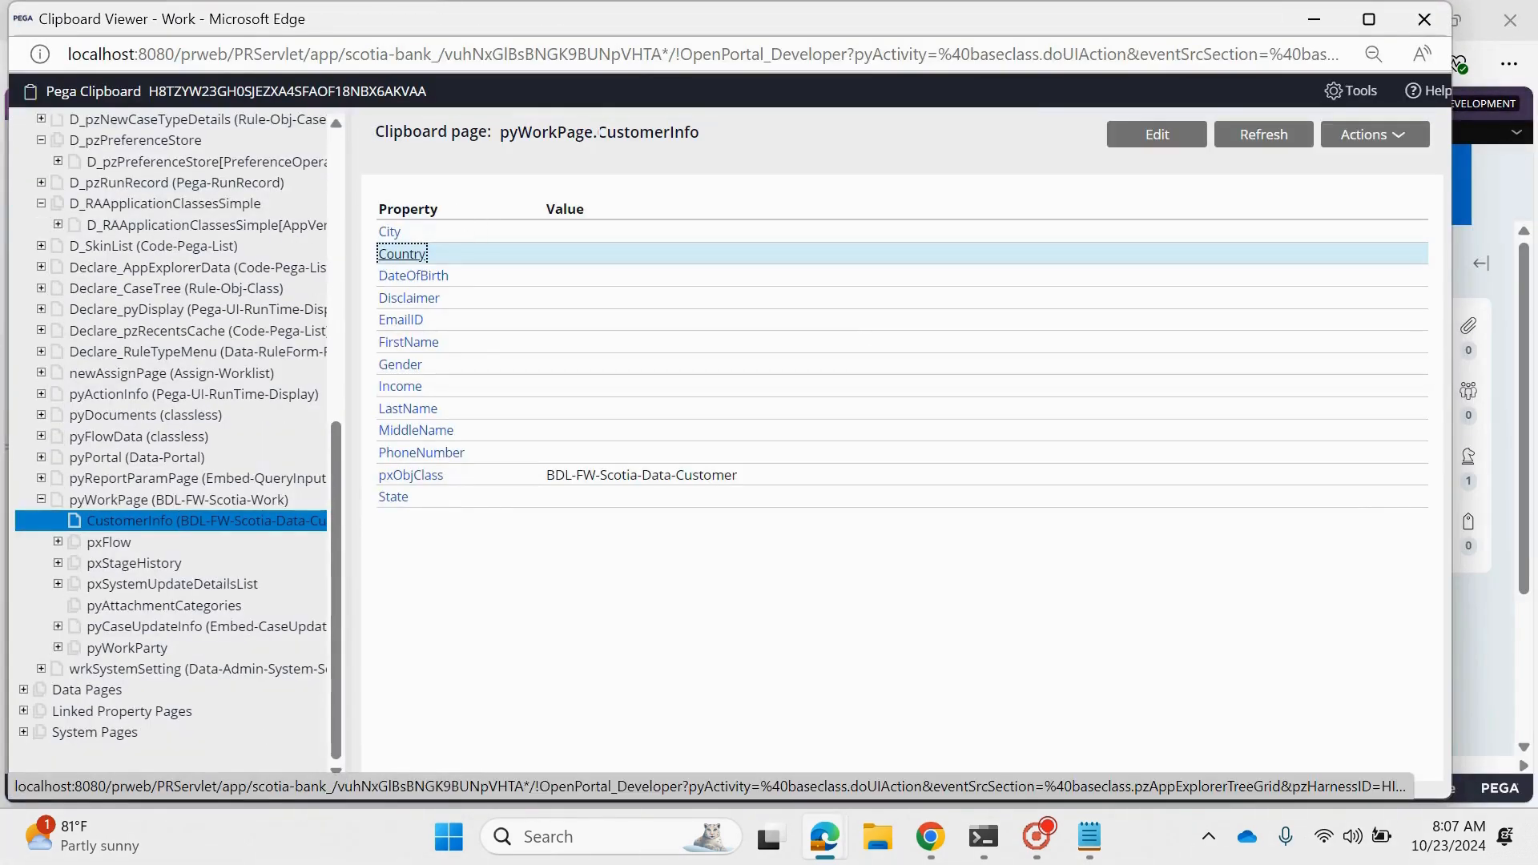
drag(599, 132, 702, 137)
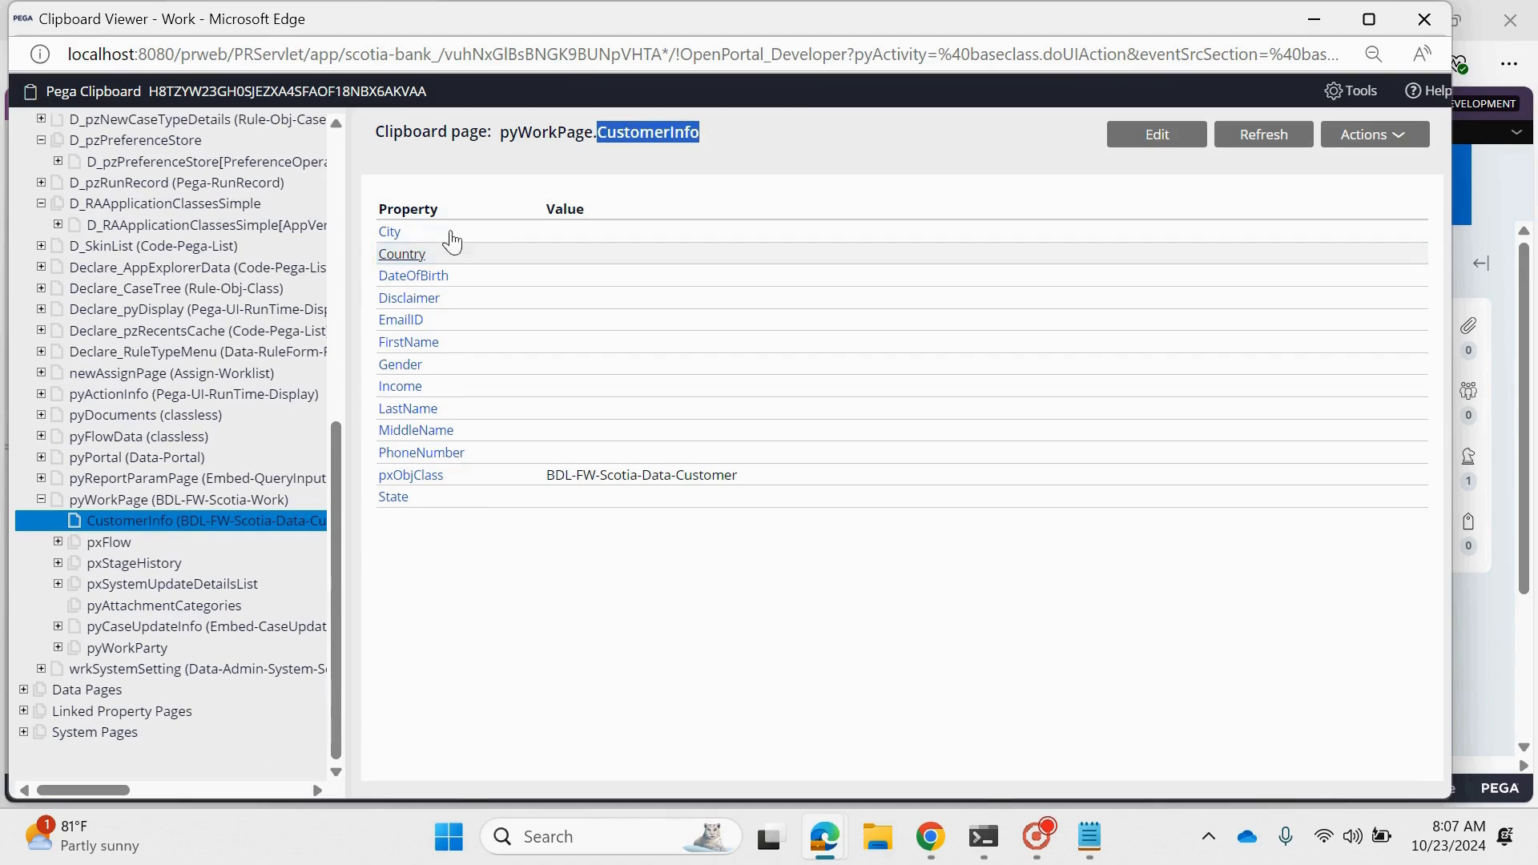
drag(381, 257, 443, 262)
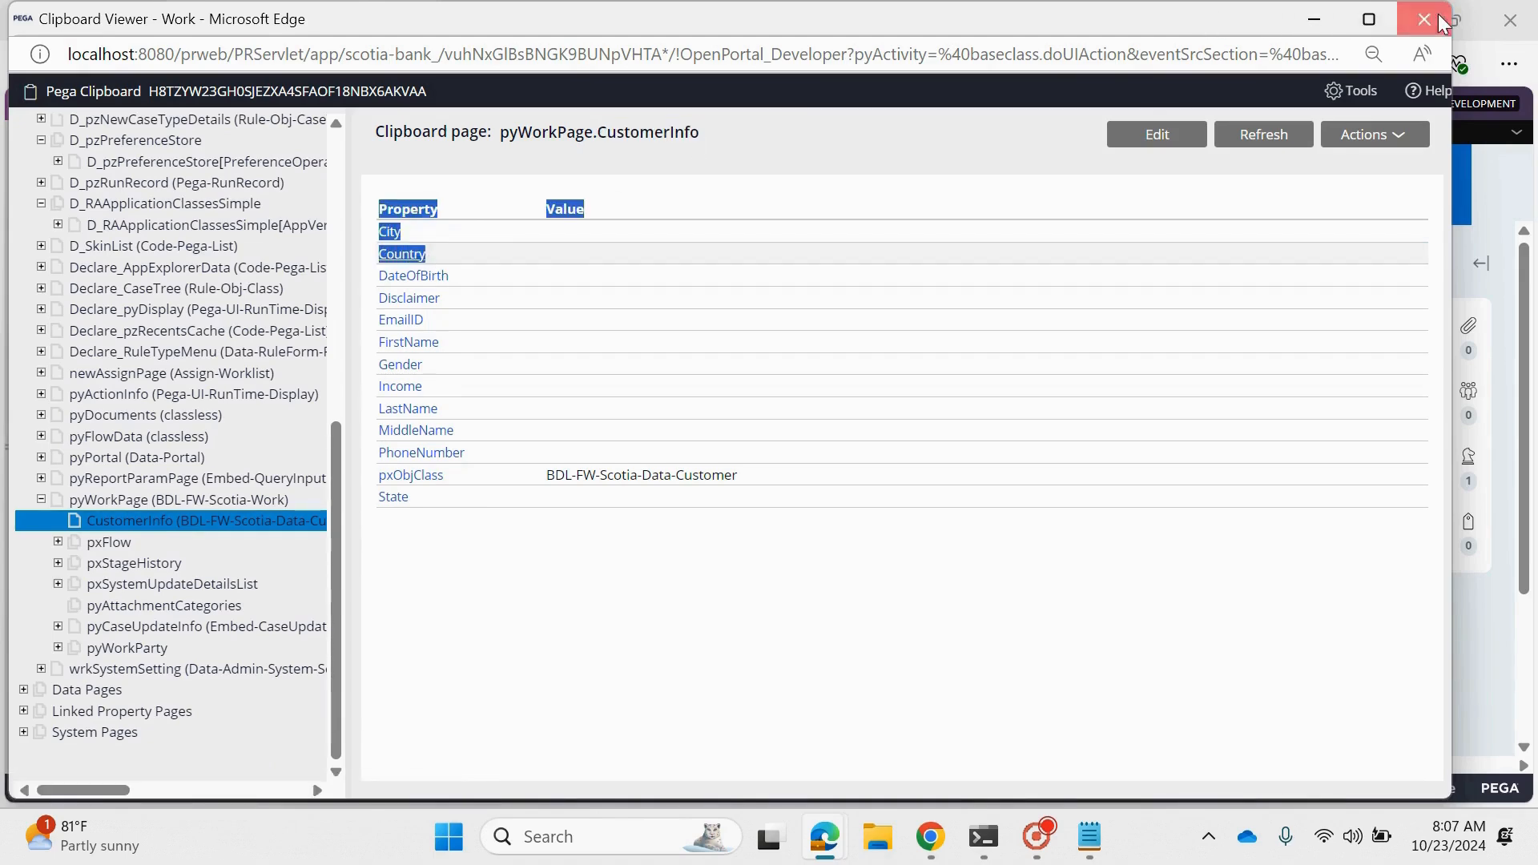
click(1342, 24)
- Switch the Country on the case form to United States, and finally to India
click(138, 559)
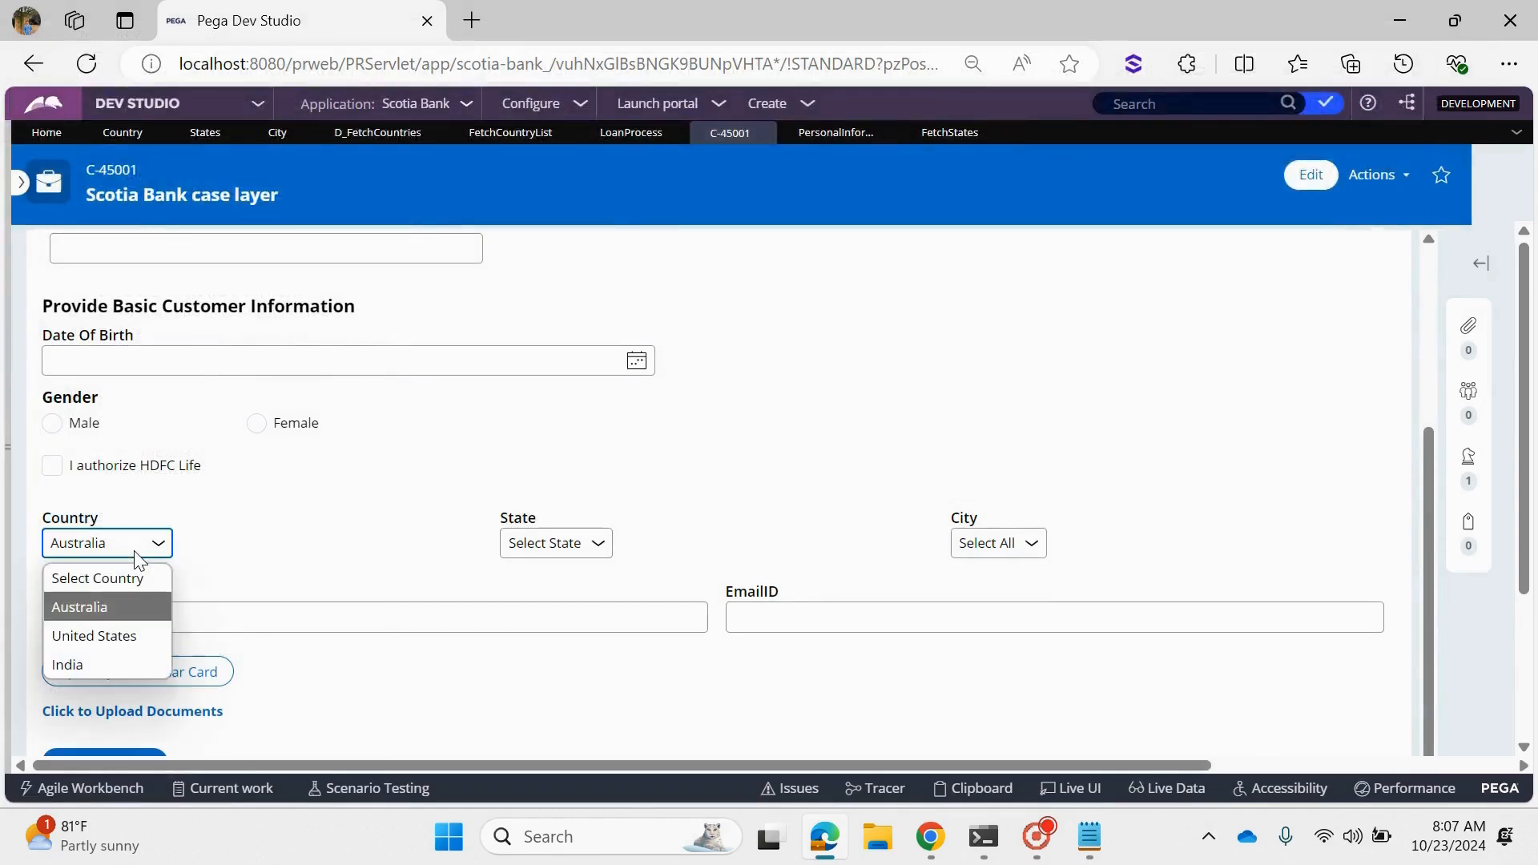
click(138, 558)
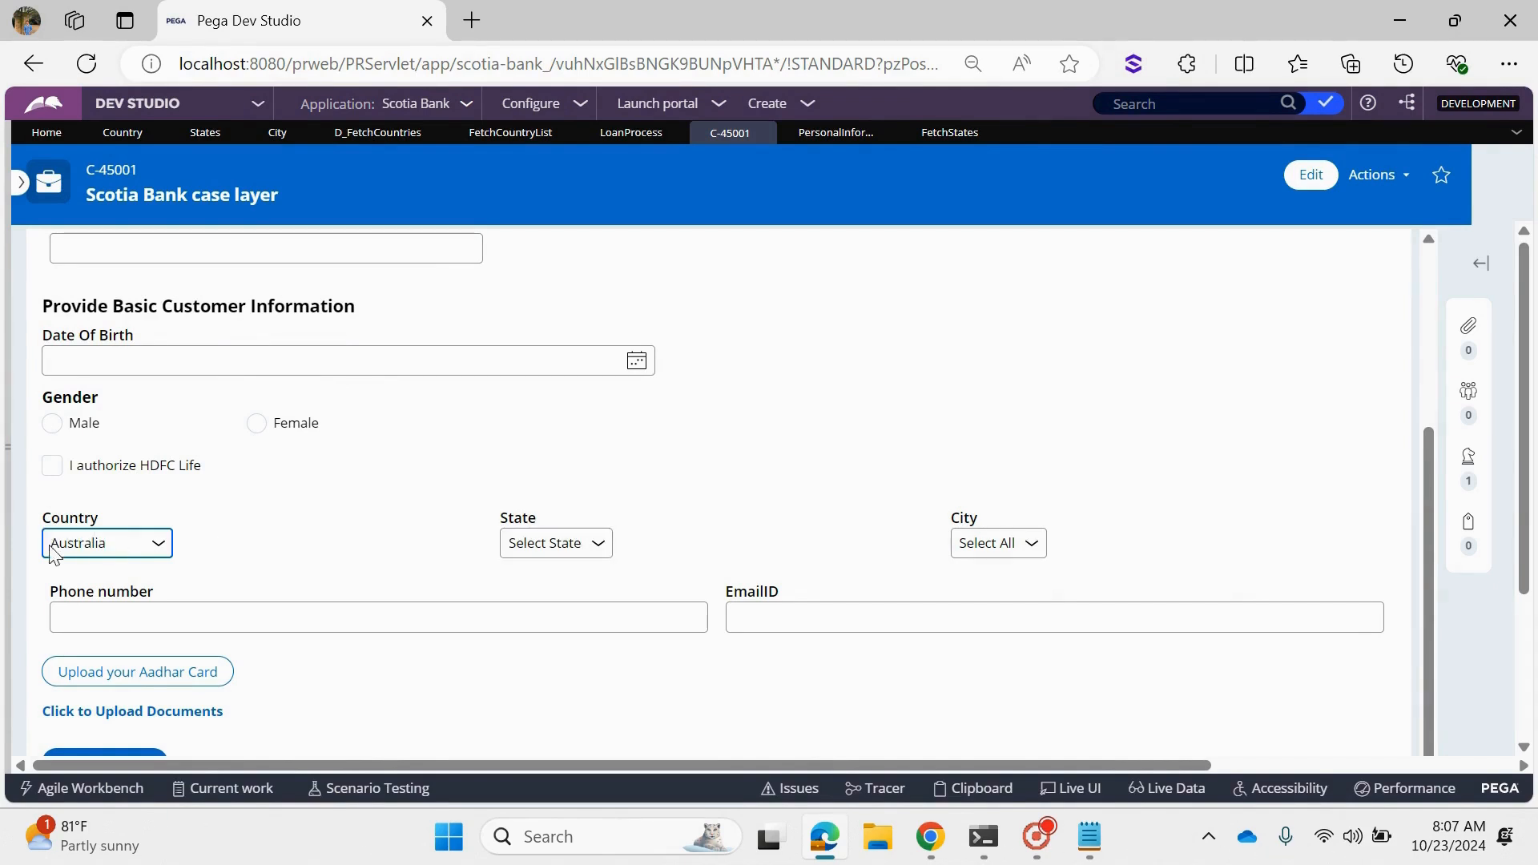
drag(45, 521, 100, 526)
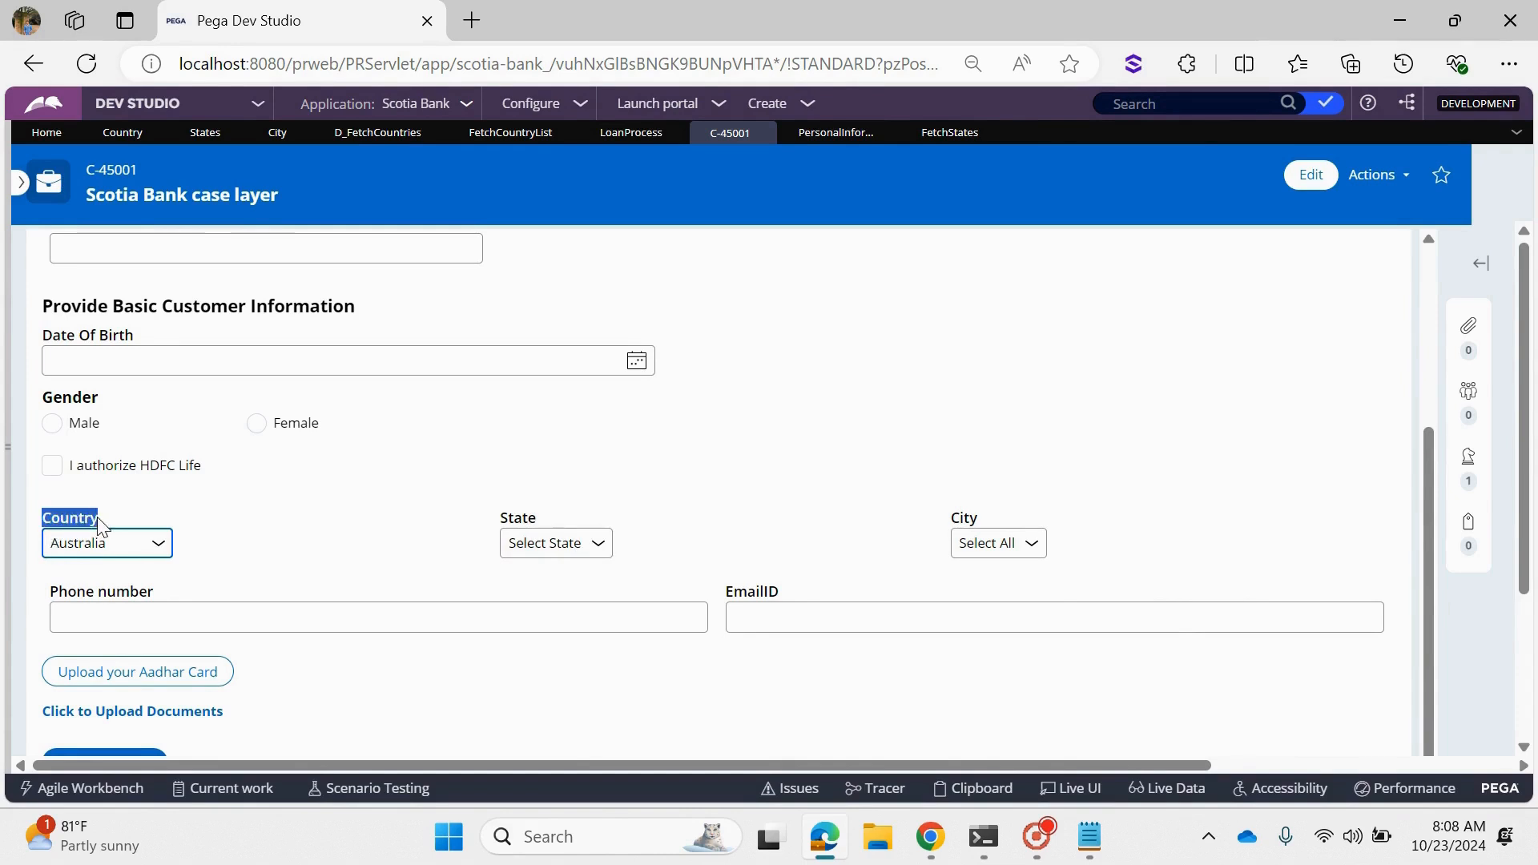
click(97, 551)
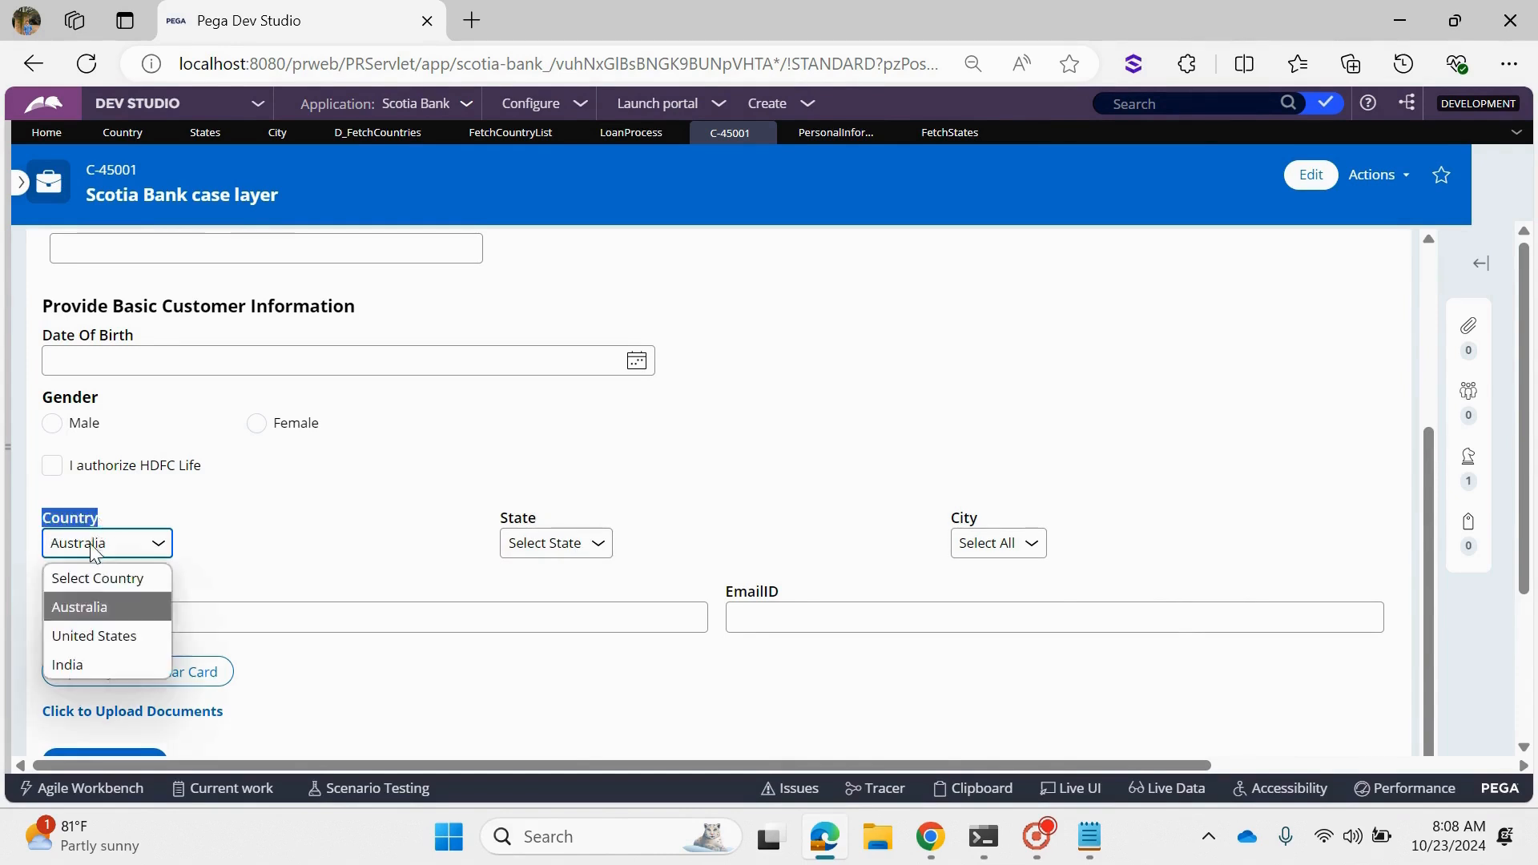
click(103, 633)
click(278, 555)
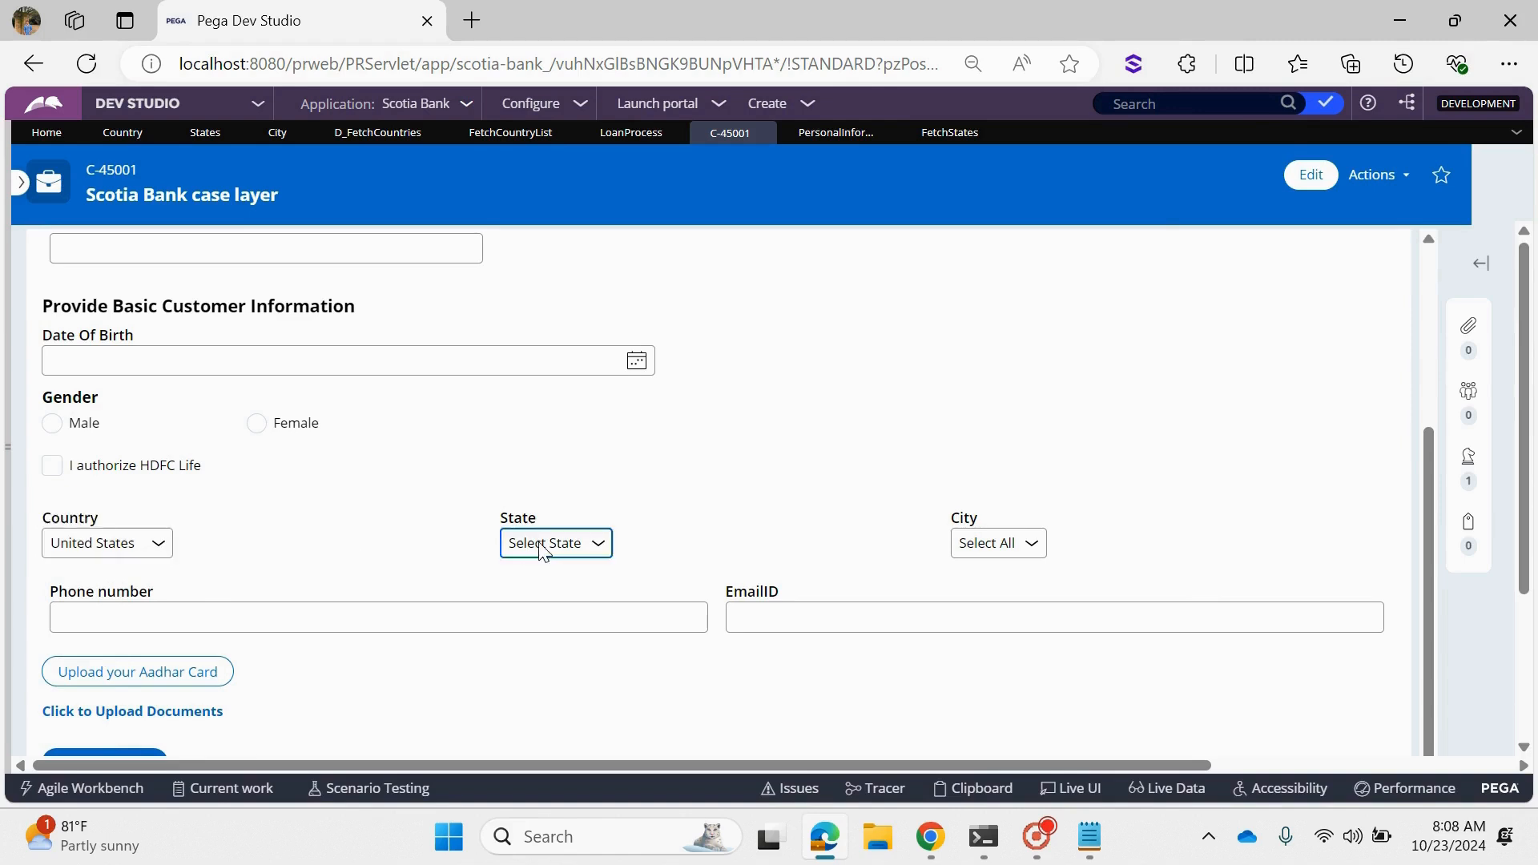
click(88, 545)
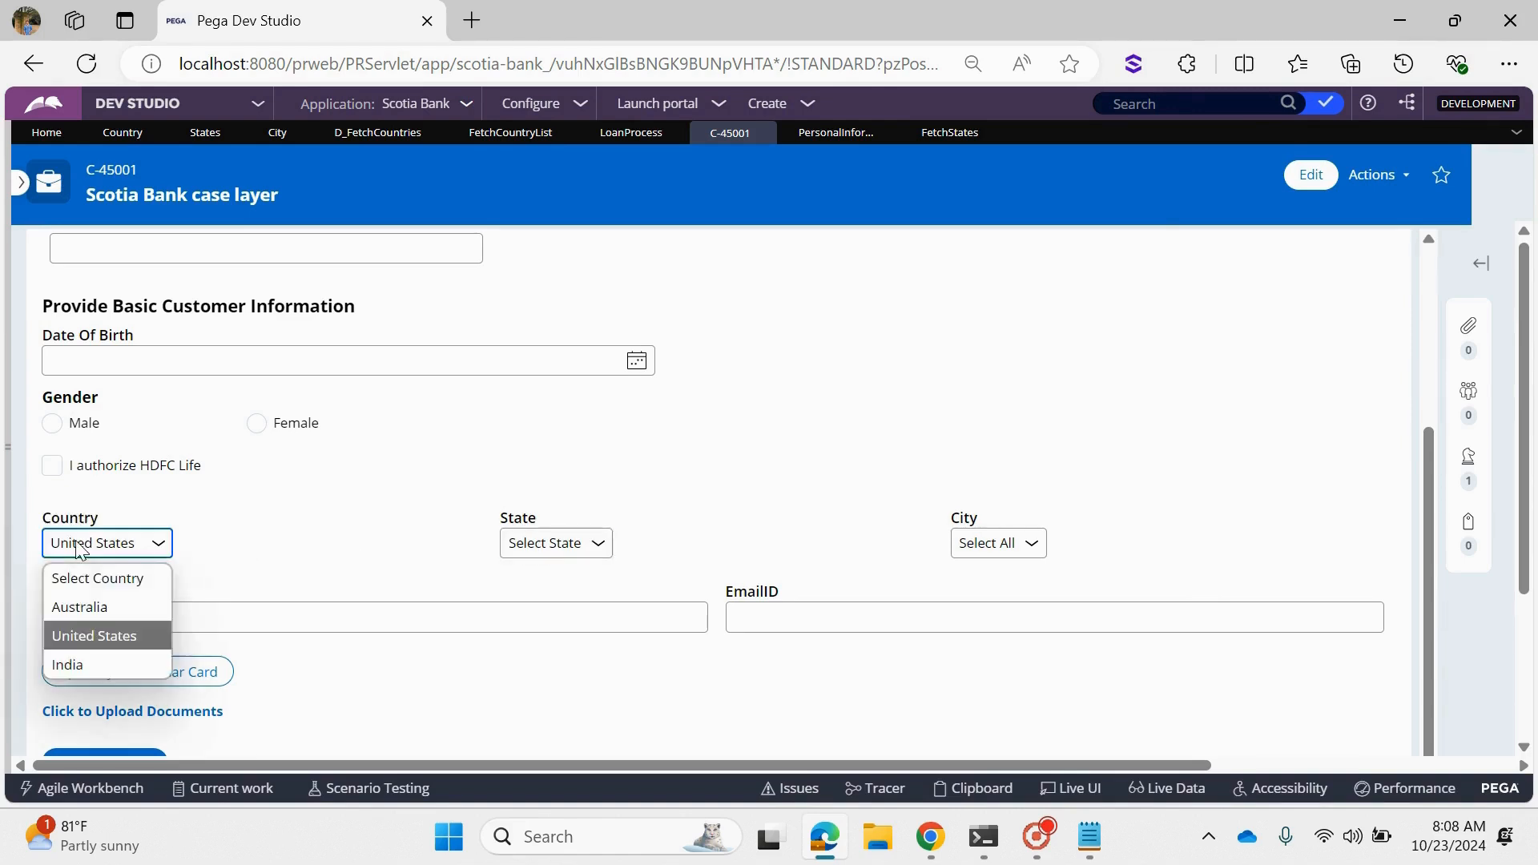
click(68, 663)
click(329, 533)
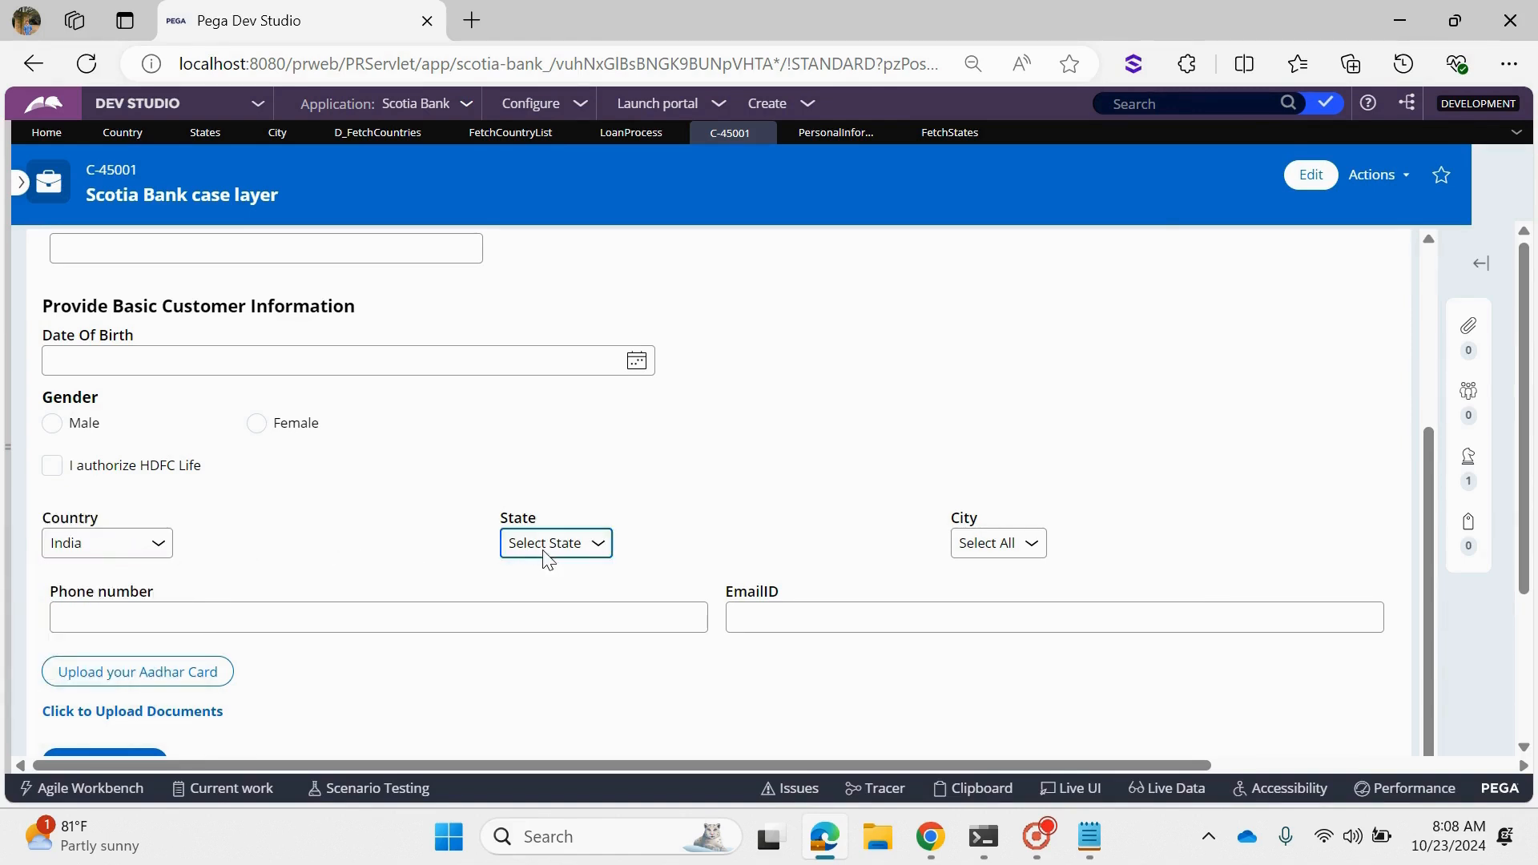
- Review the CountryCD parameter of the FetchStates report and add an empty filter condition to its query
click(942, 134)
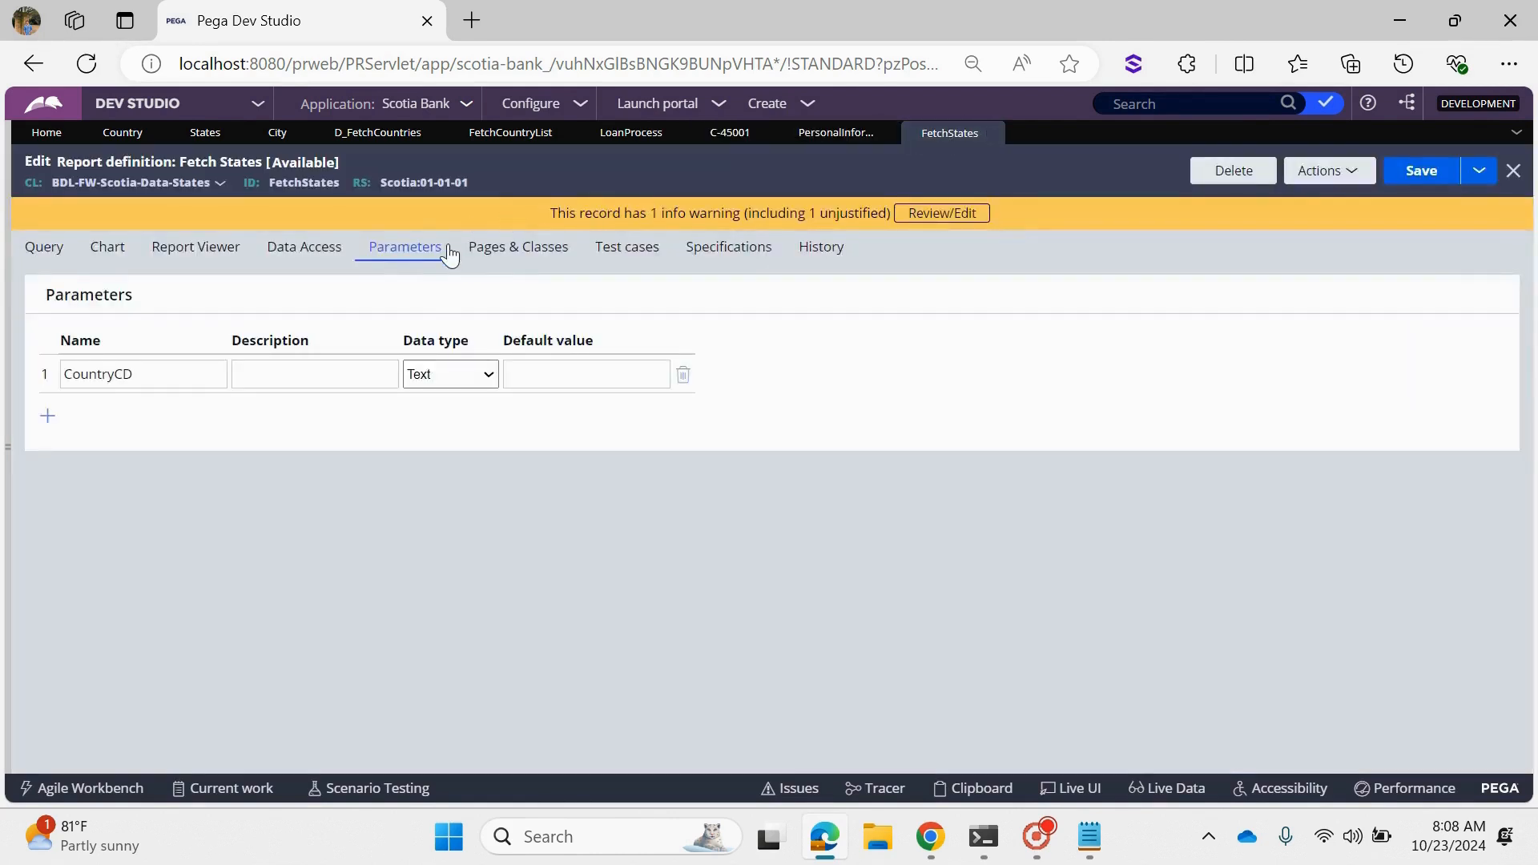
drag(450, 254, 365, 257)
click(168, 375)
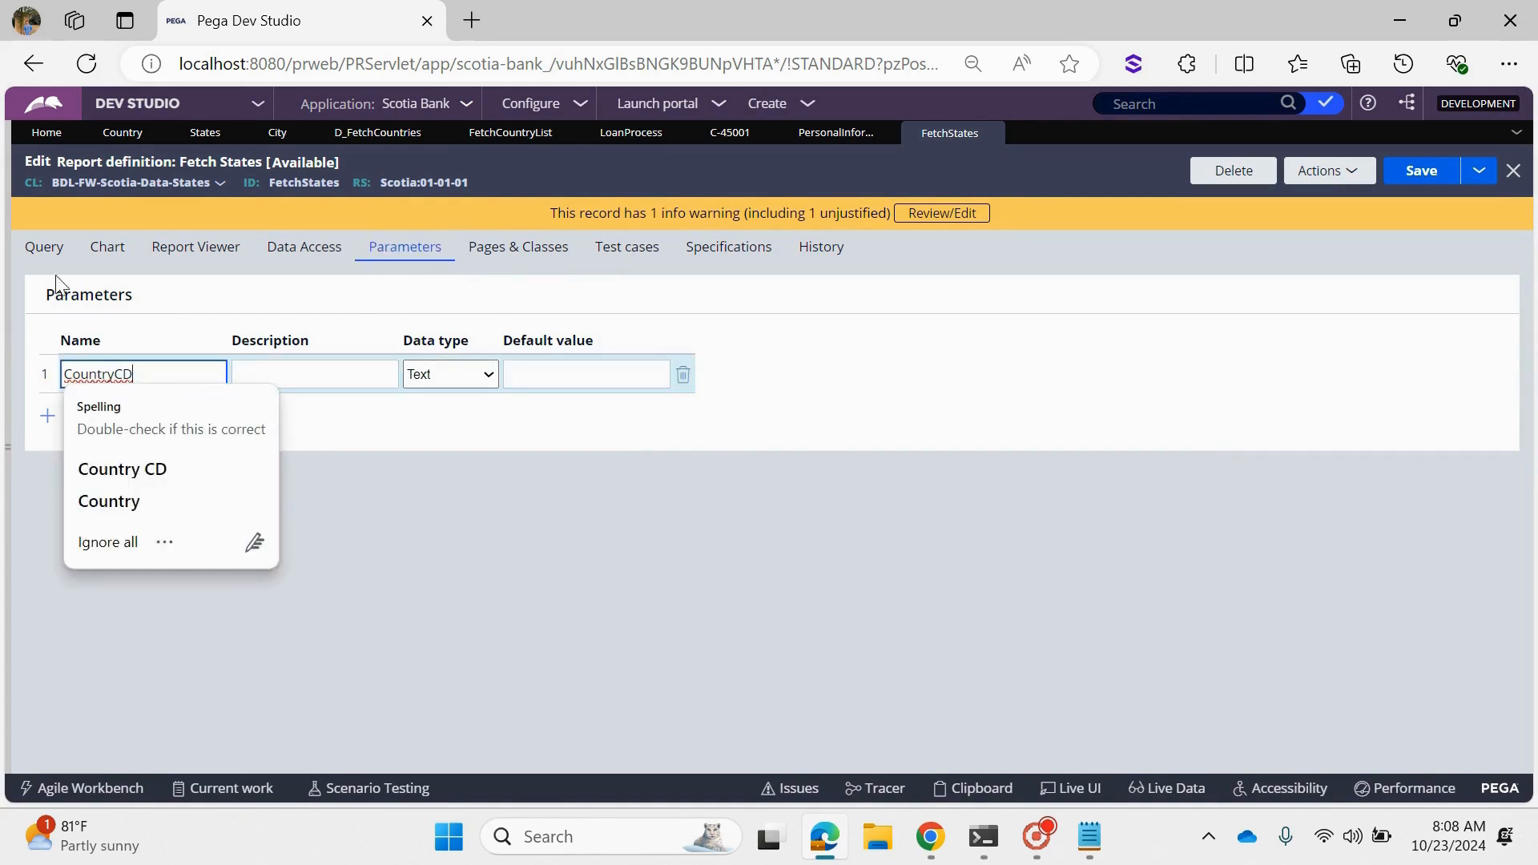
click(44, 246)
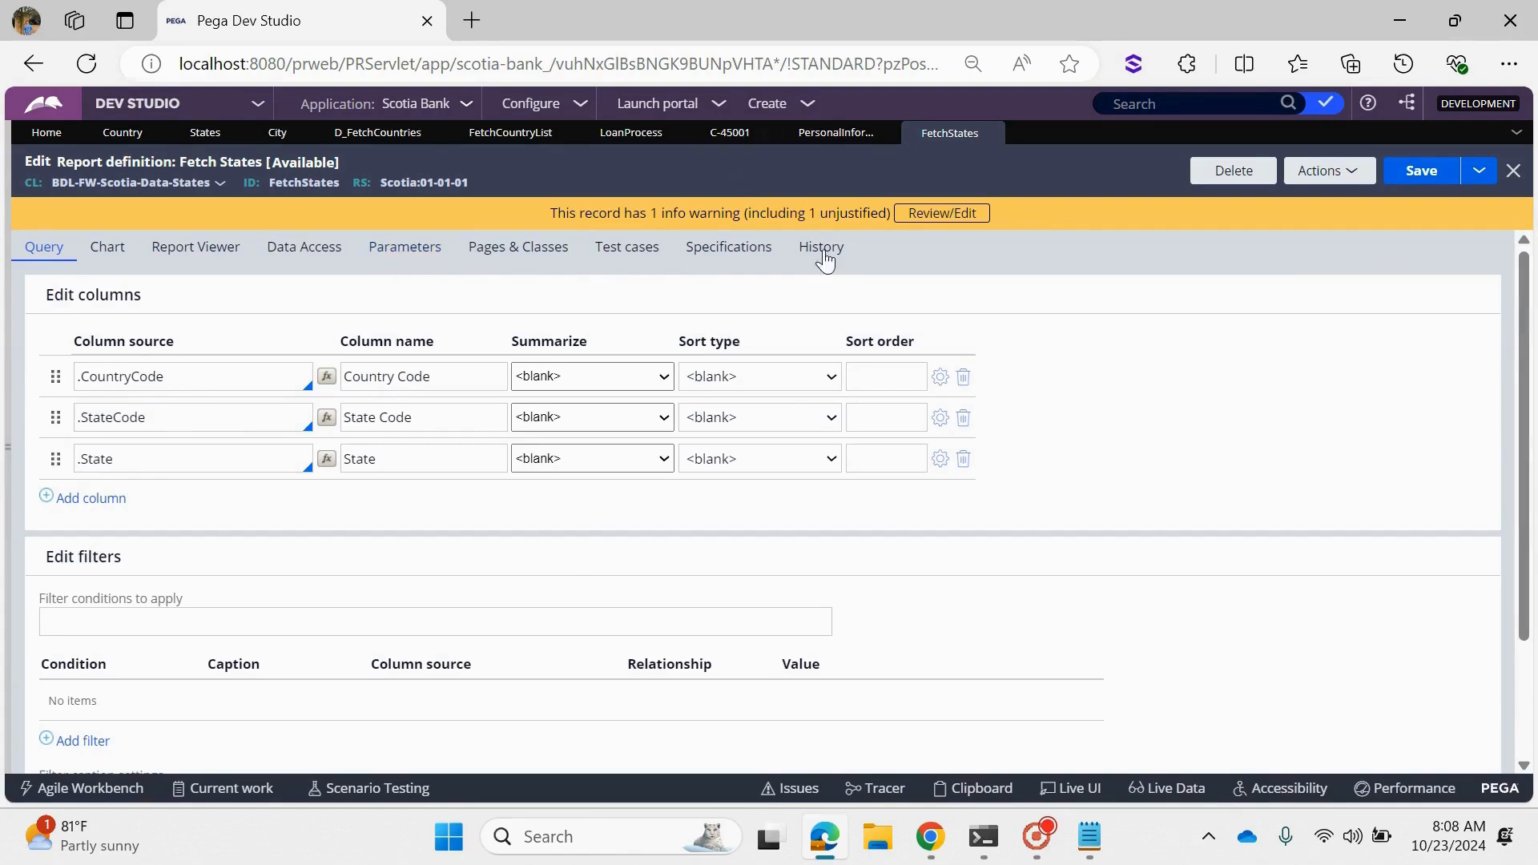
click(80, 740)
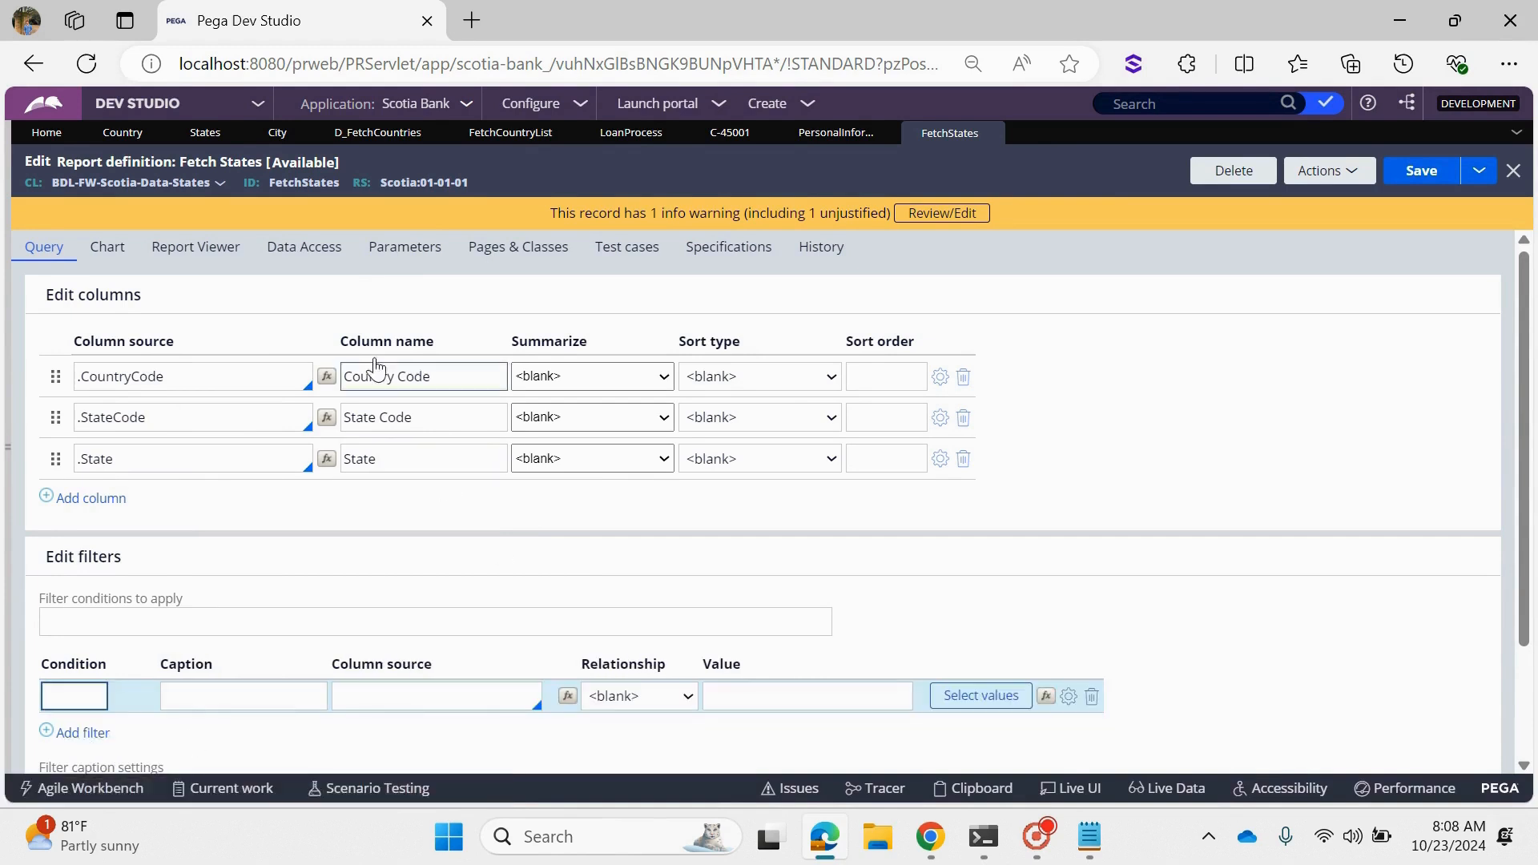
click(427, 697)
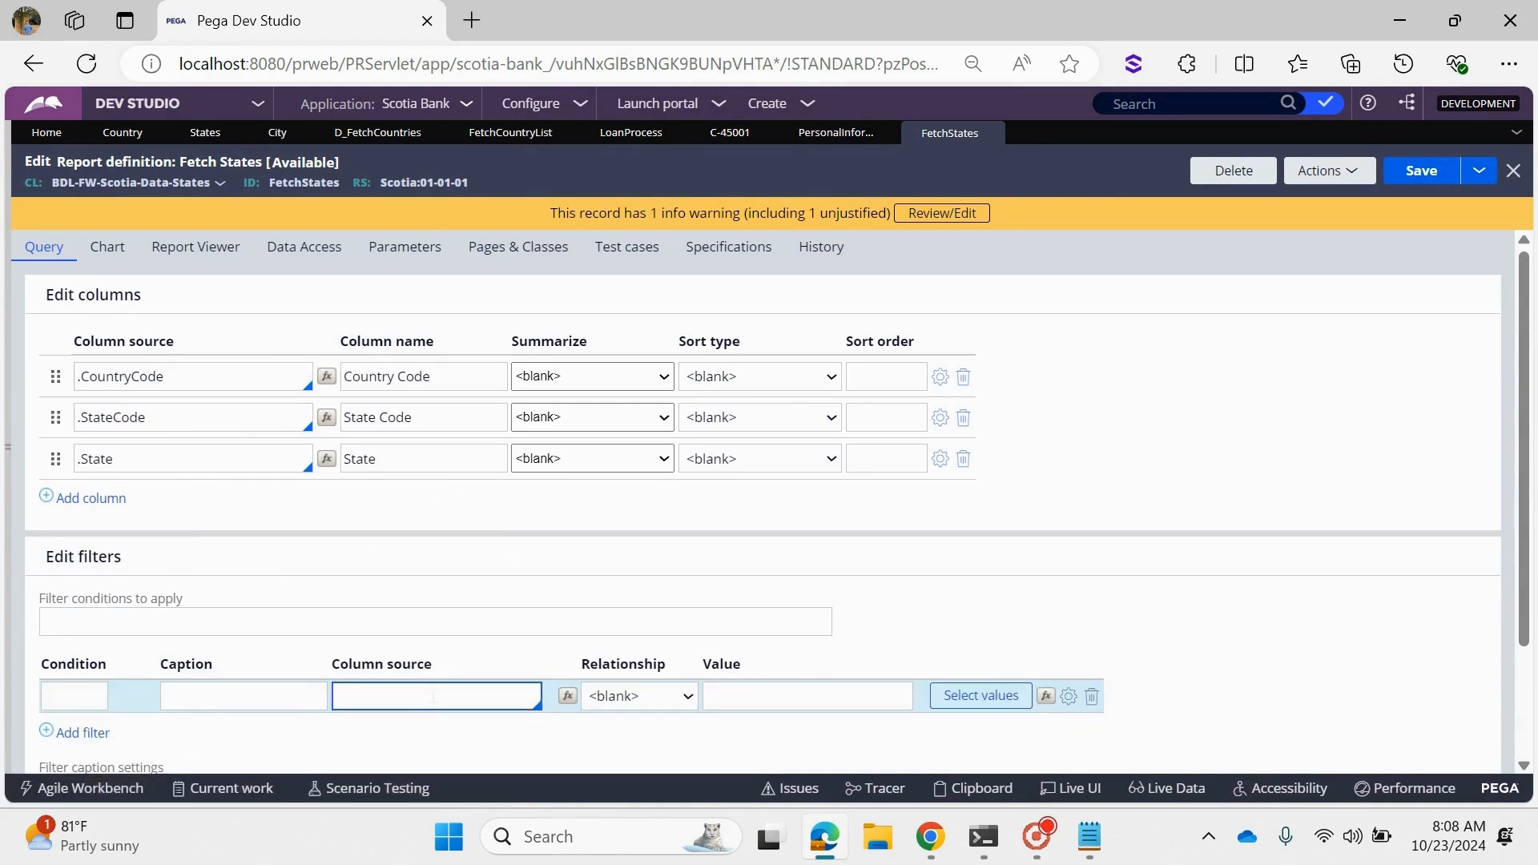
- Run the FetchStates report, filter the results to Country Code IND, and close the results window
click(1327, 171)
mouse_move(822, 839)
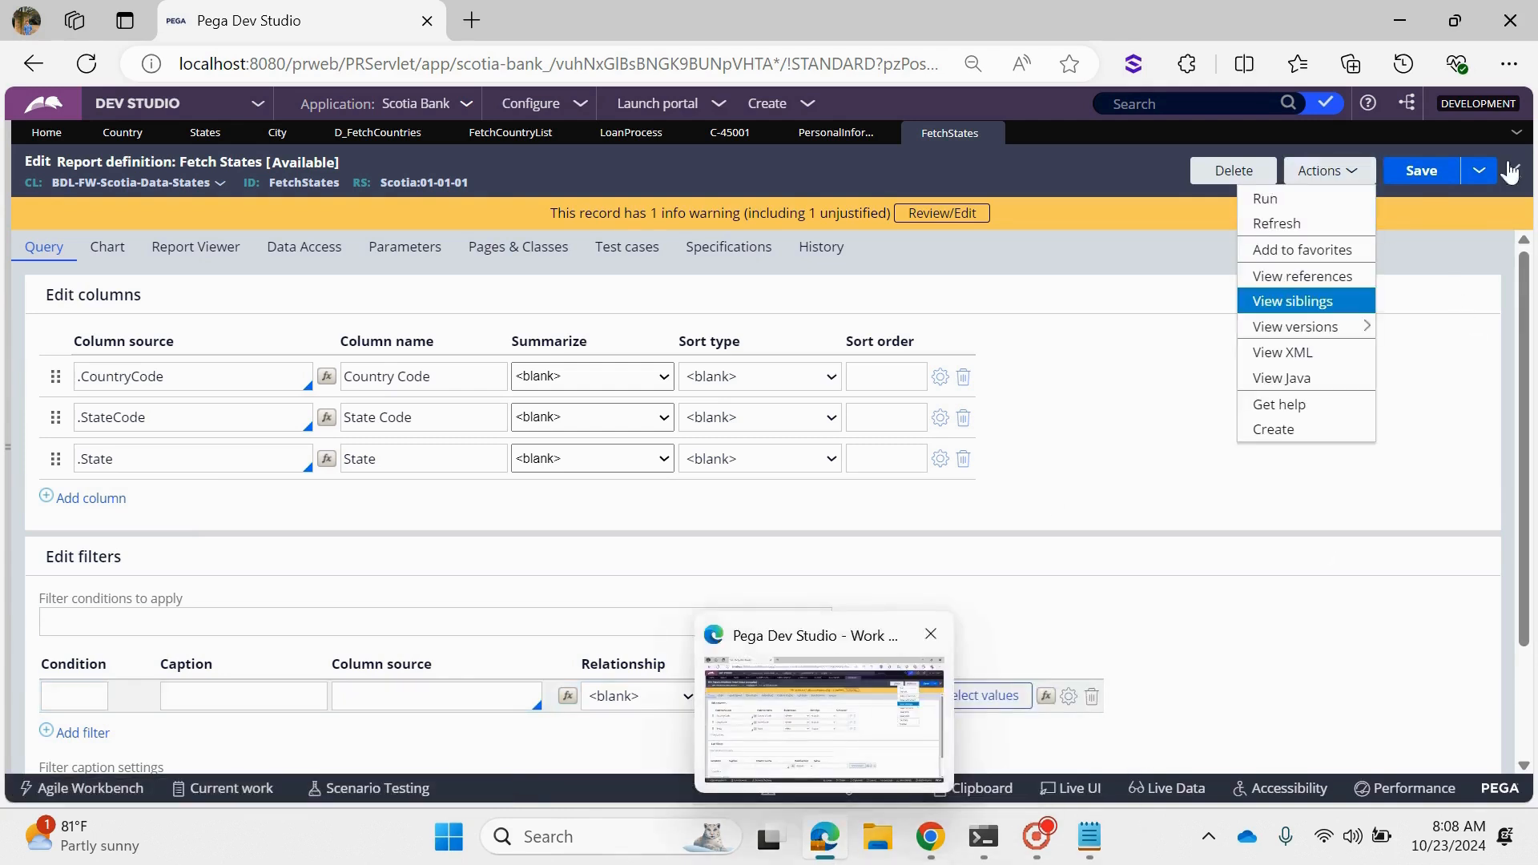
click(1270, 198)
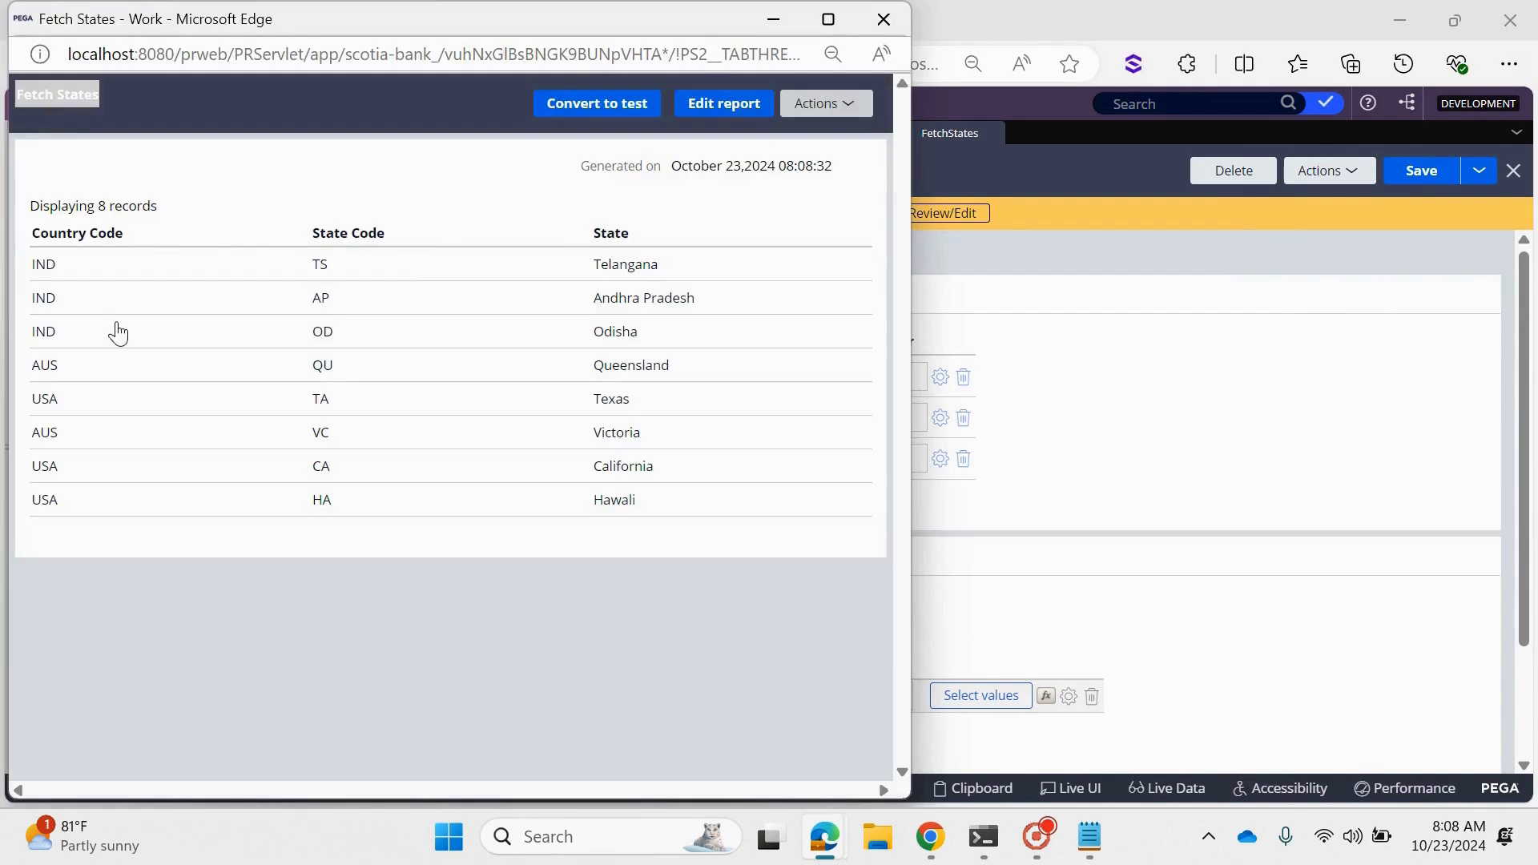
click(298, 234)
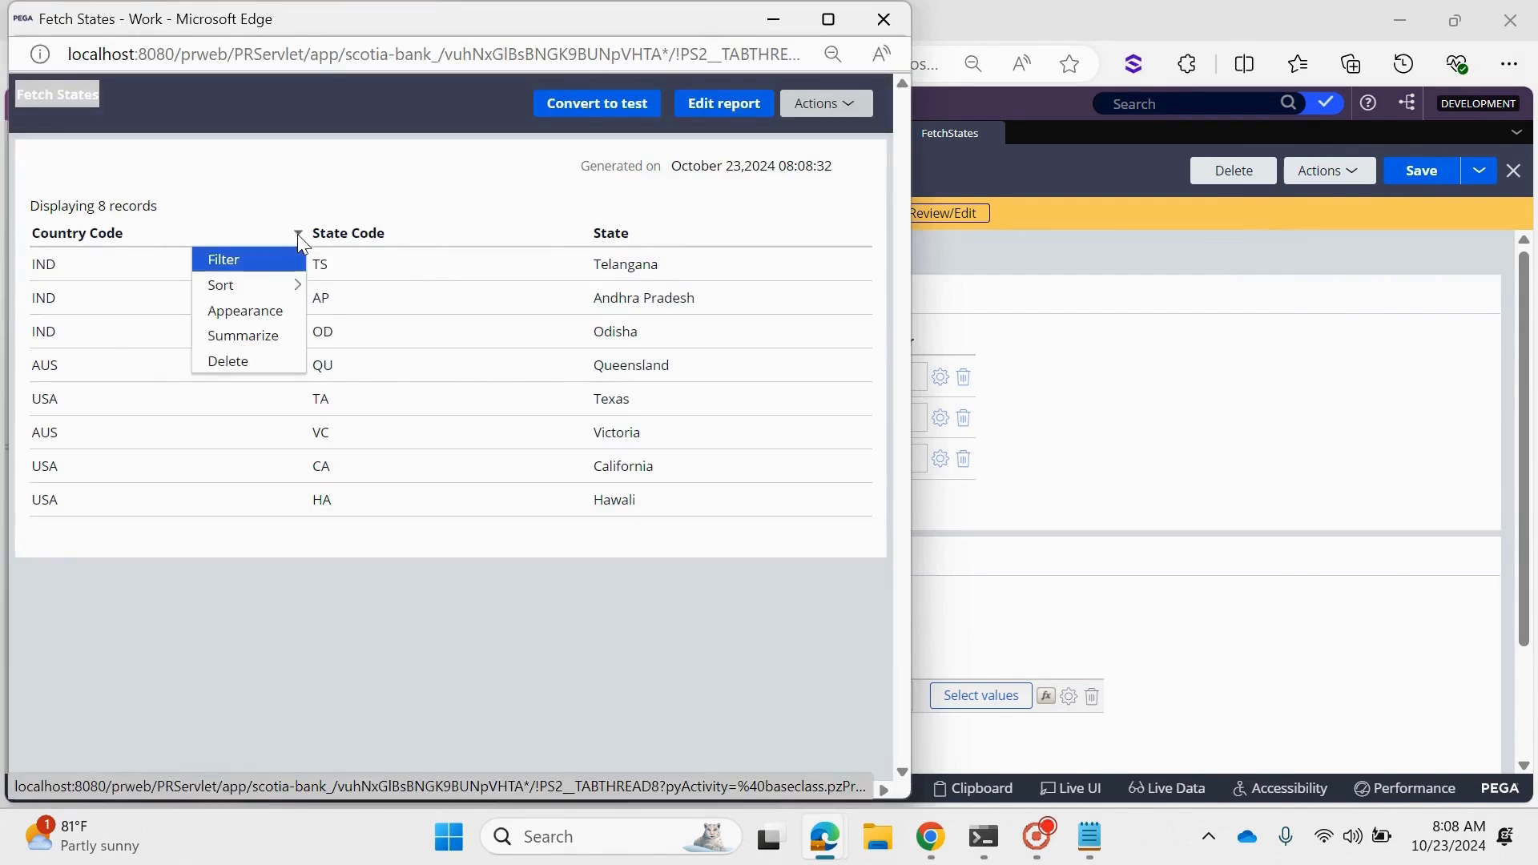
click(241, 258)
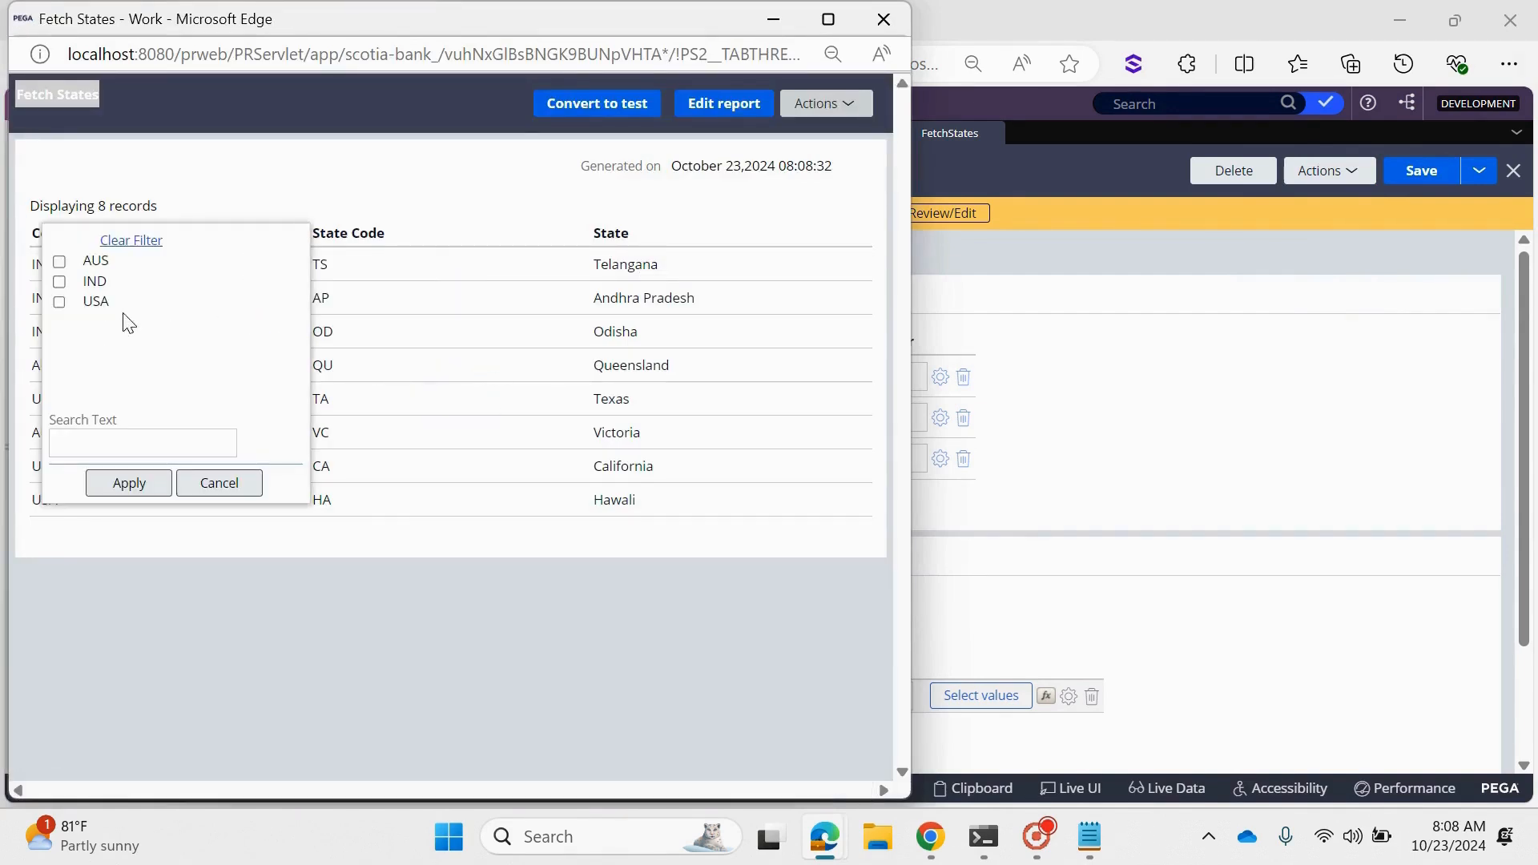
click(93, 282)
click(128, 483)
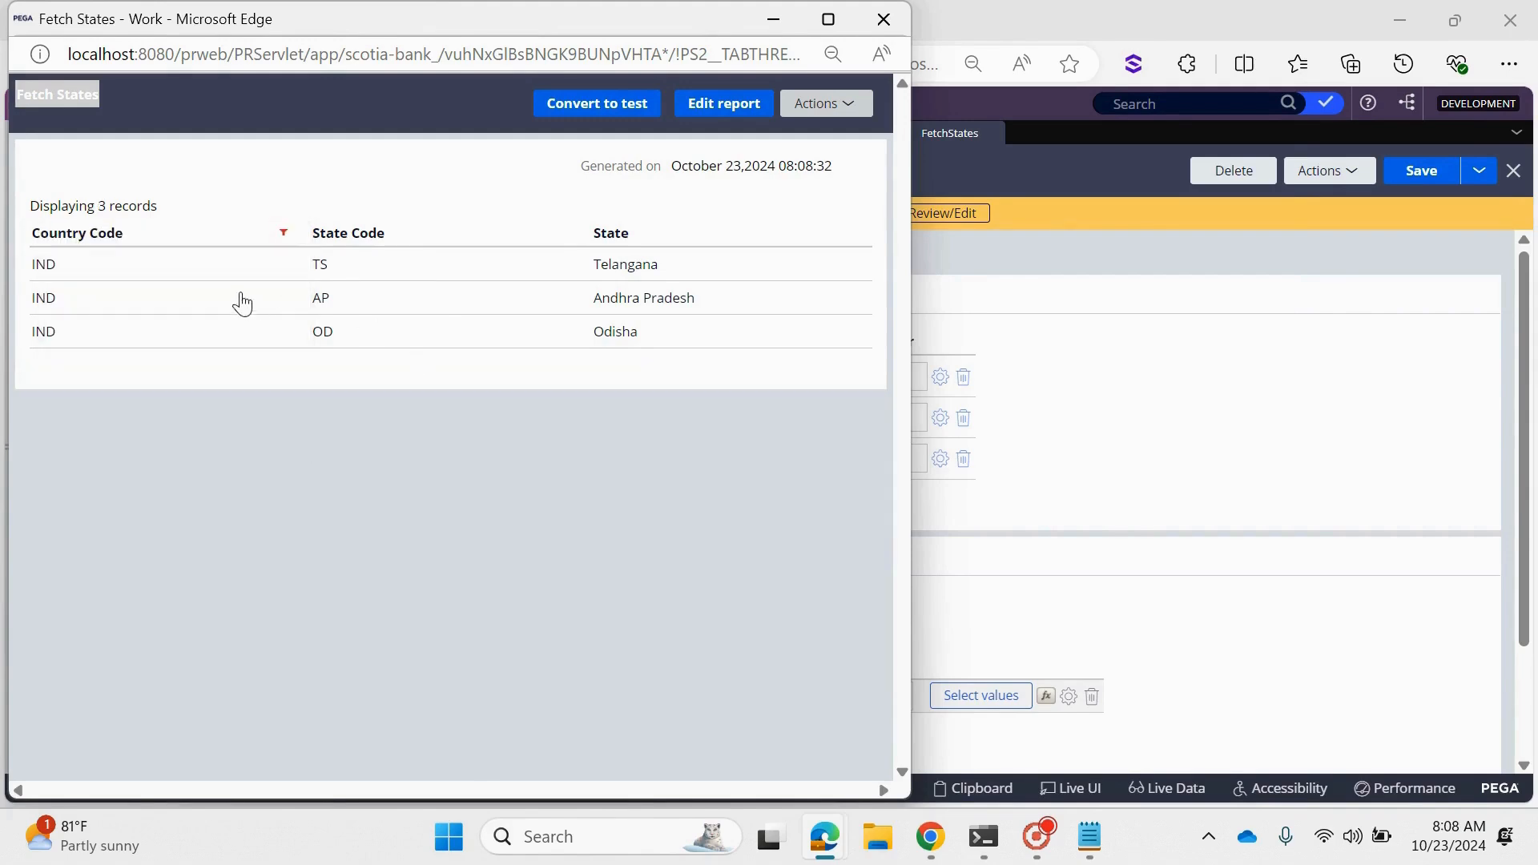
click(883, 19)
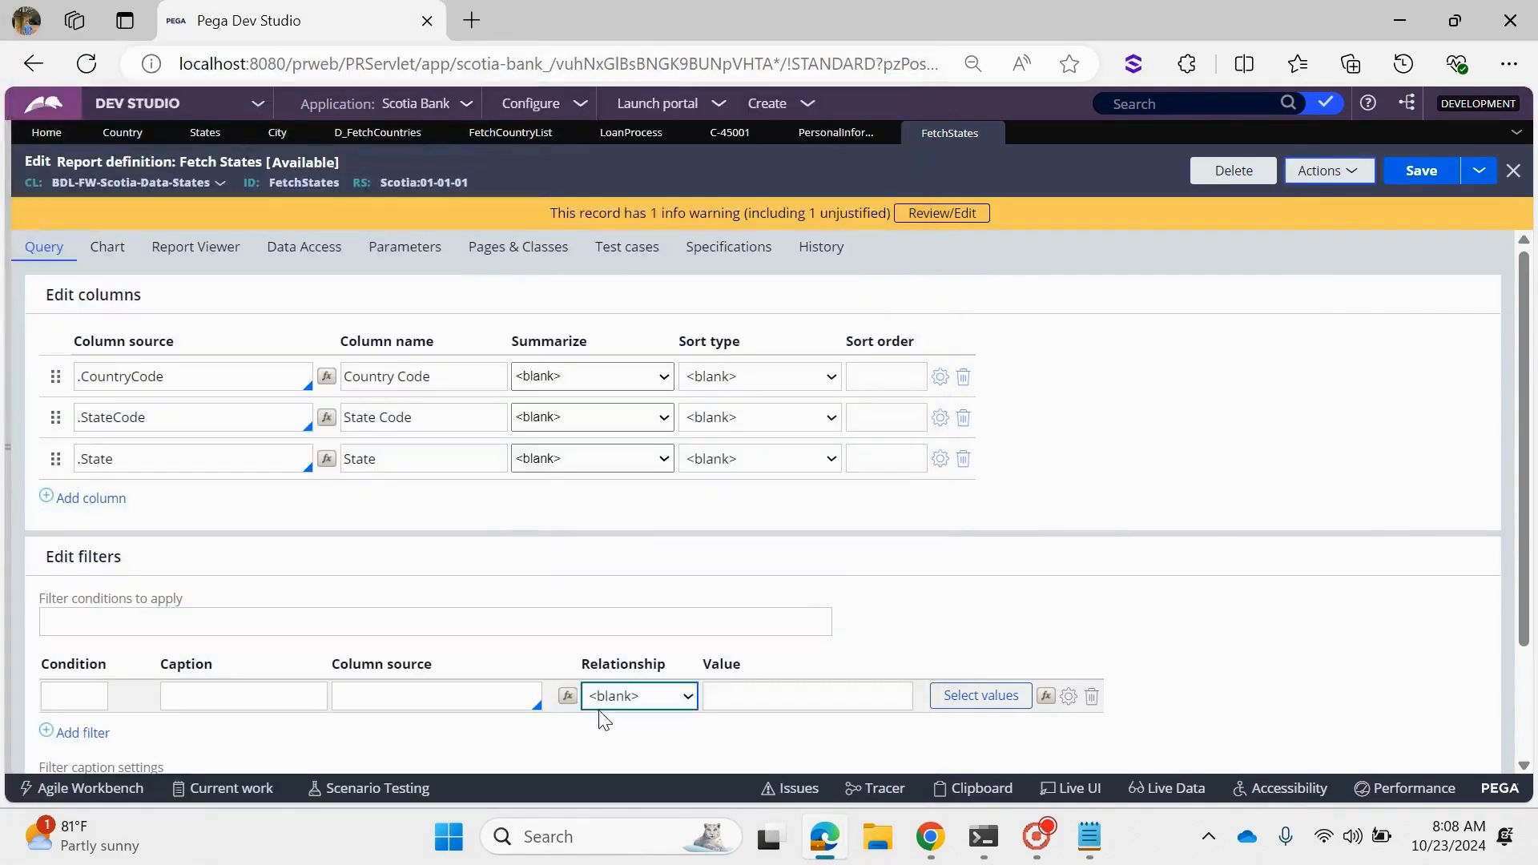
- Define the empty filter condition as .CountryCode Is equal "IND"
click(480, 695)
text(.country)
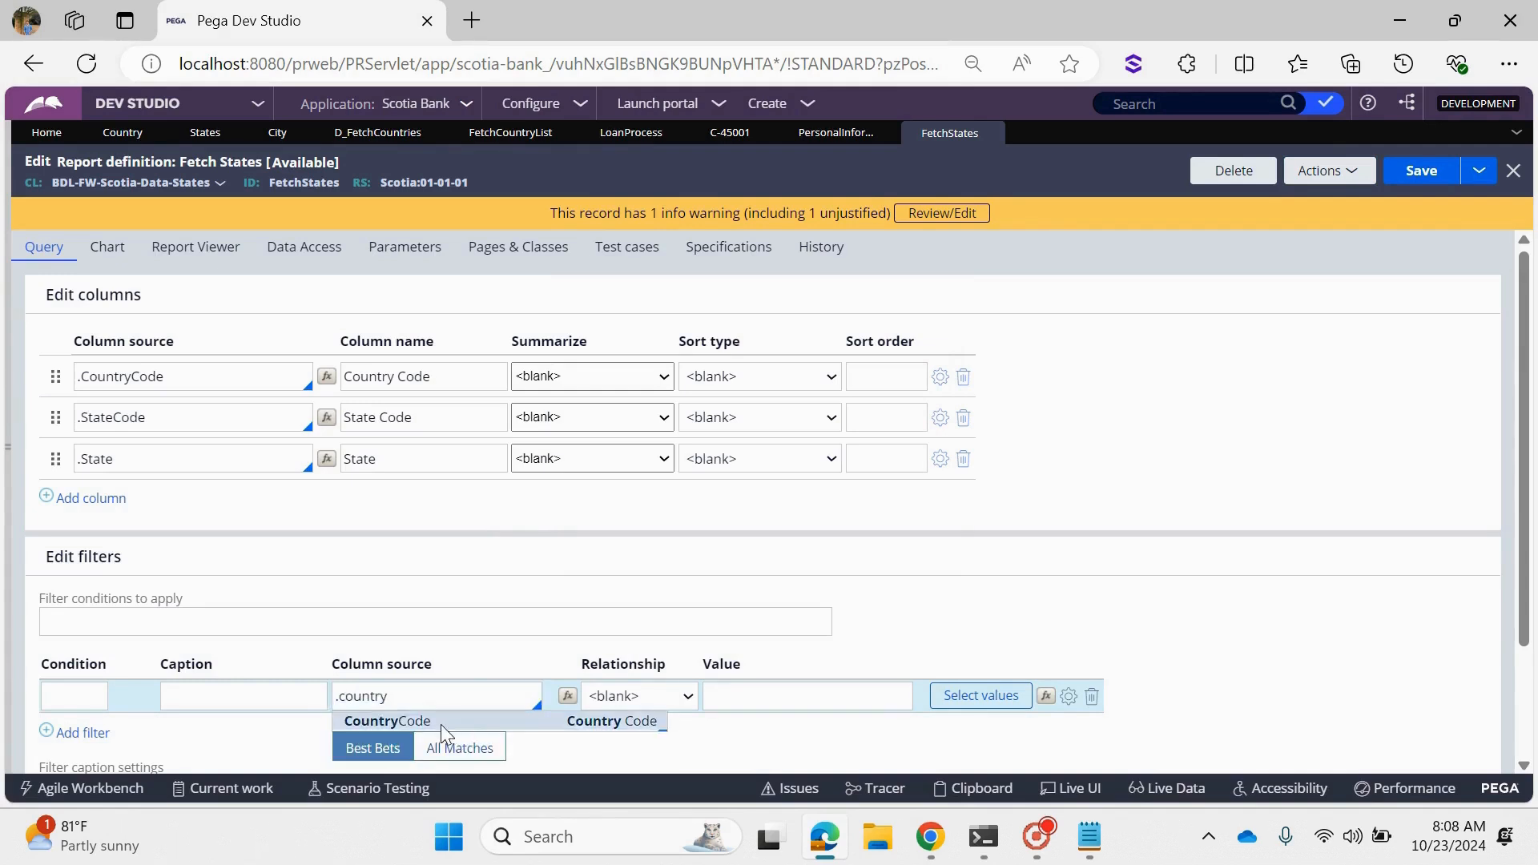
click(441, 724)
click(750, 699)
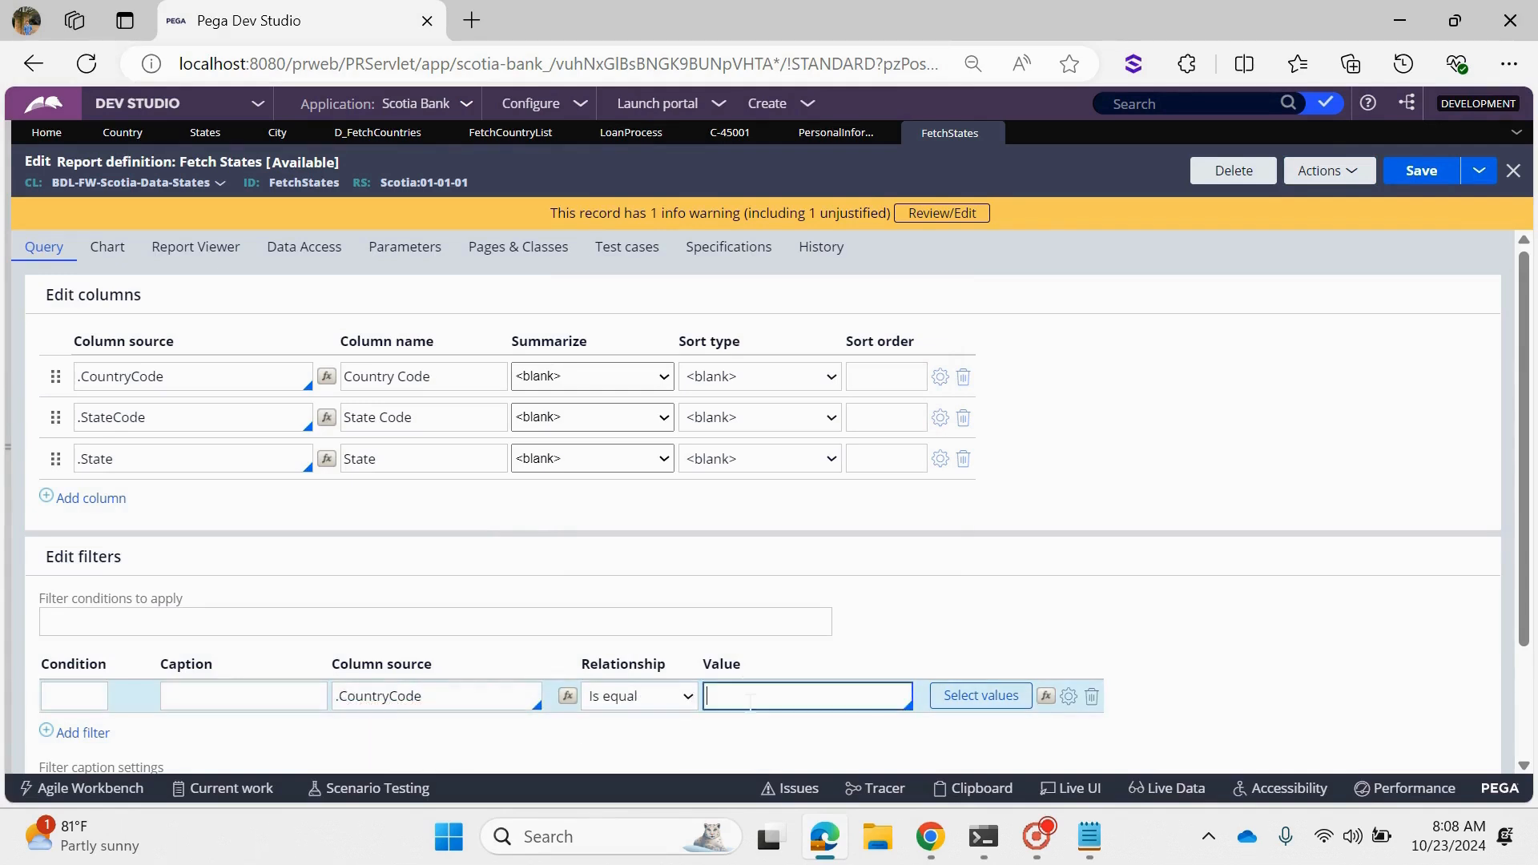
text("Ind)
key(BackSpace)
key(BackSpace)
text(ND)
click(1271, 549)
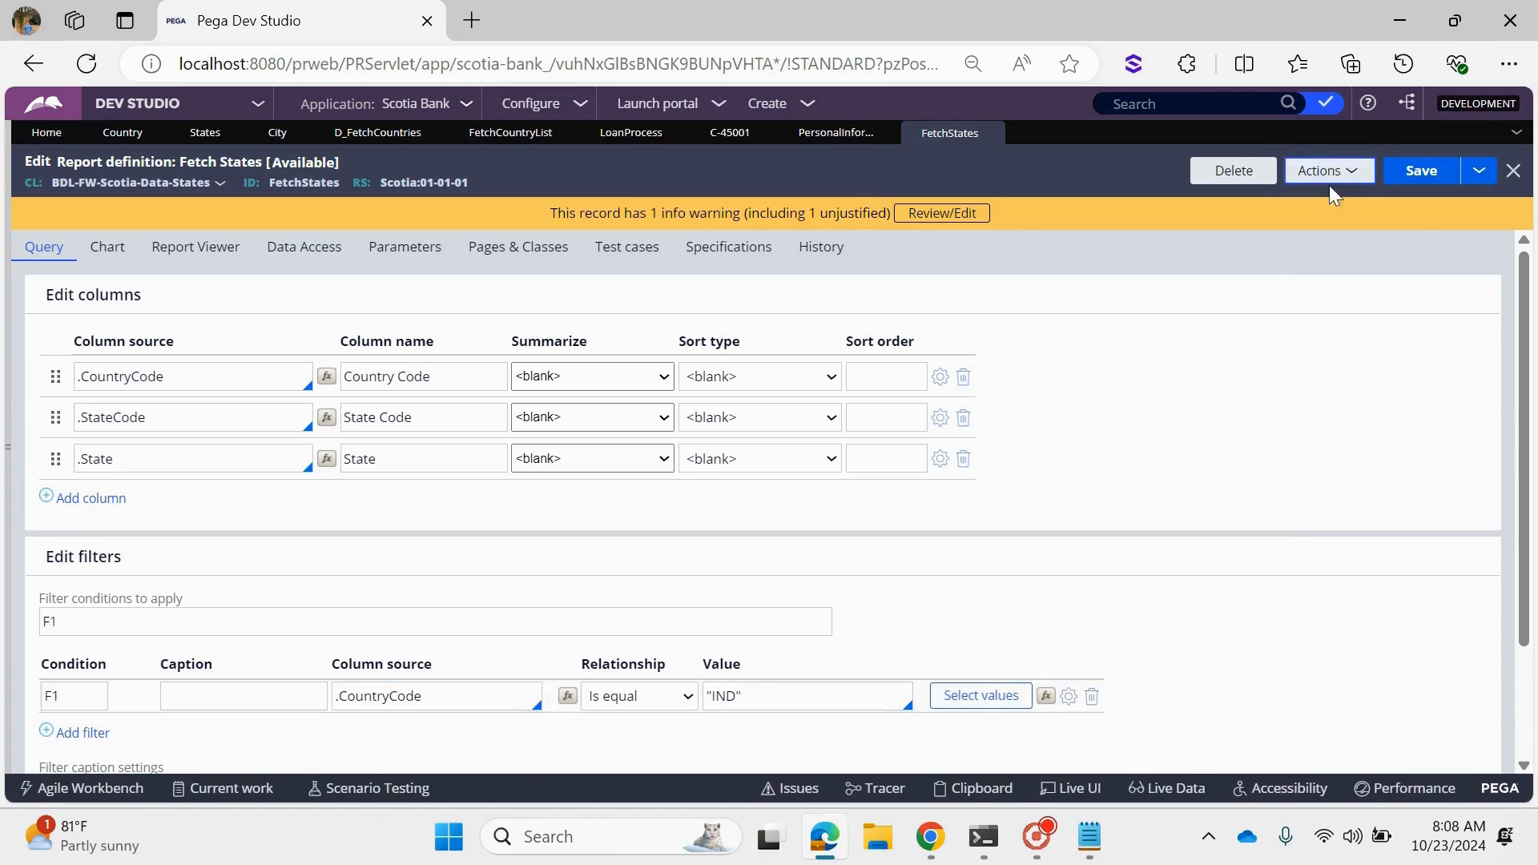
- Run the FetchStates report with the IND filter to examine its records, and close the results window
click(1329, 178)
click(1317, 202)
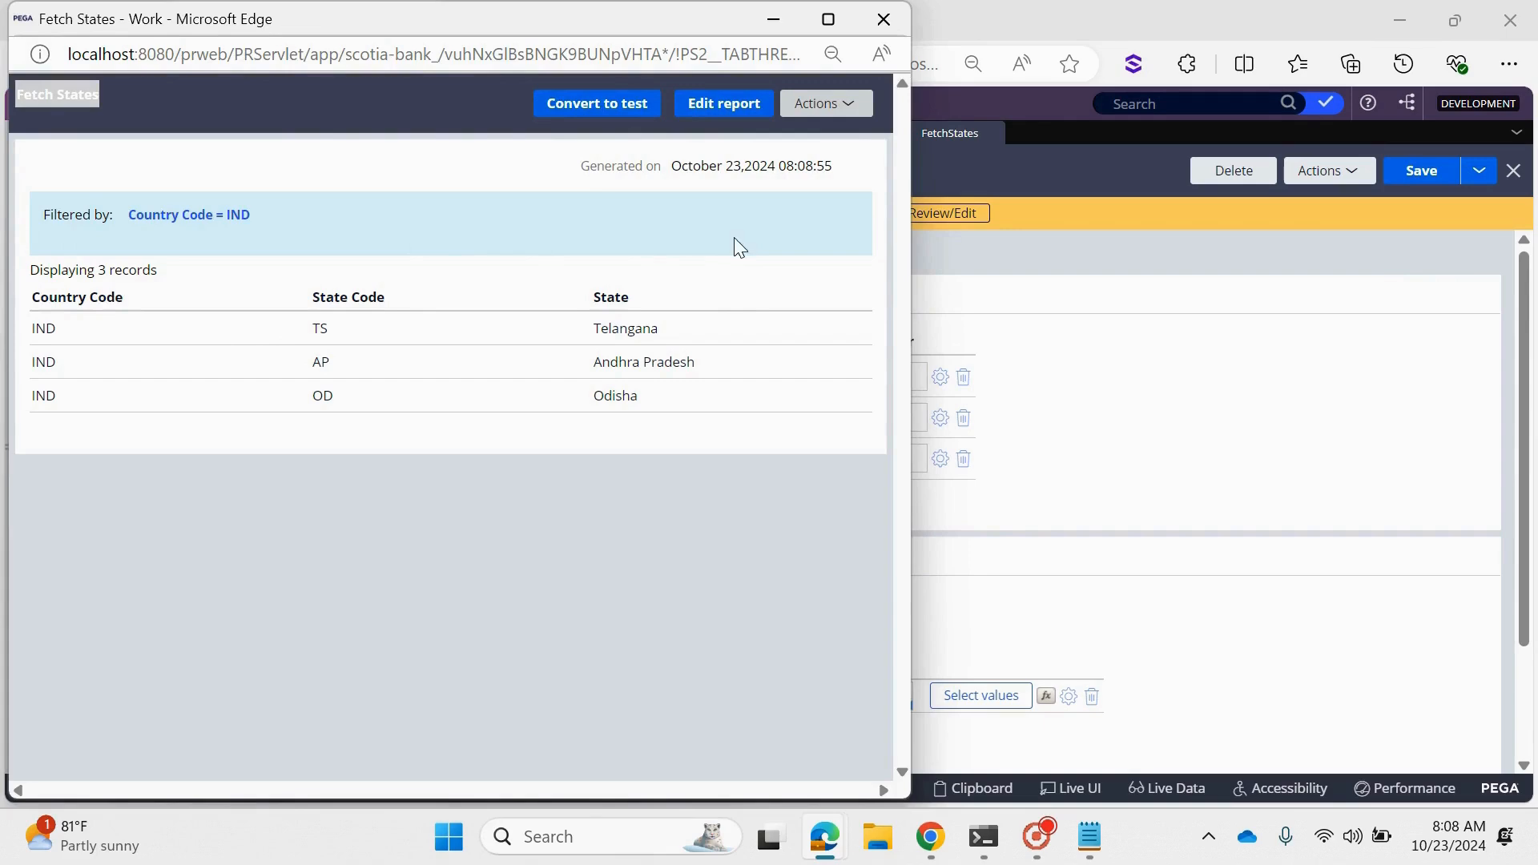
click(883, 19)
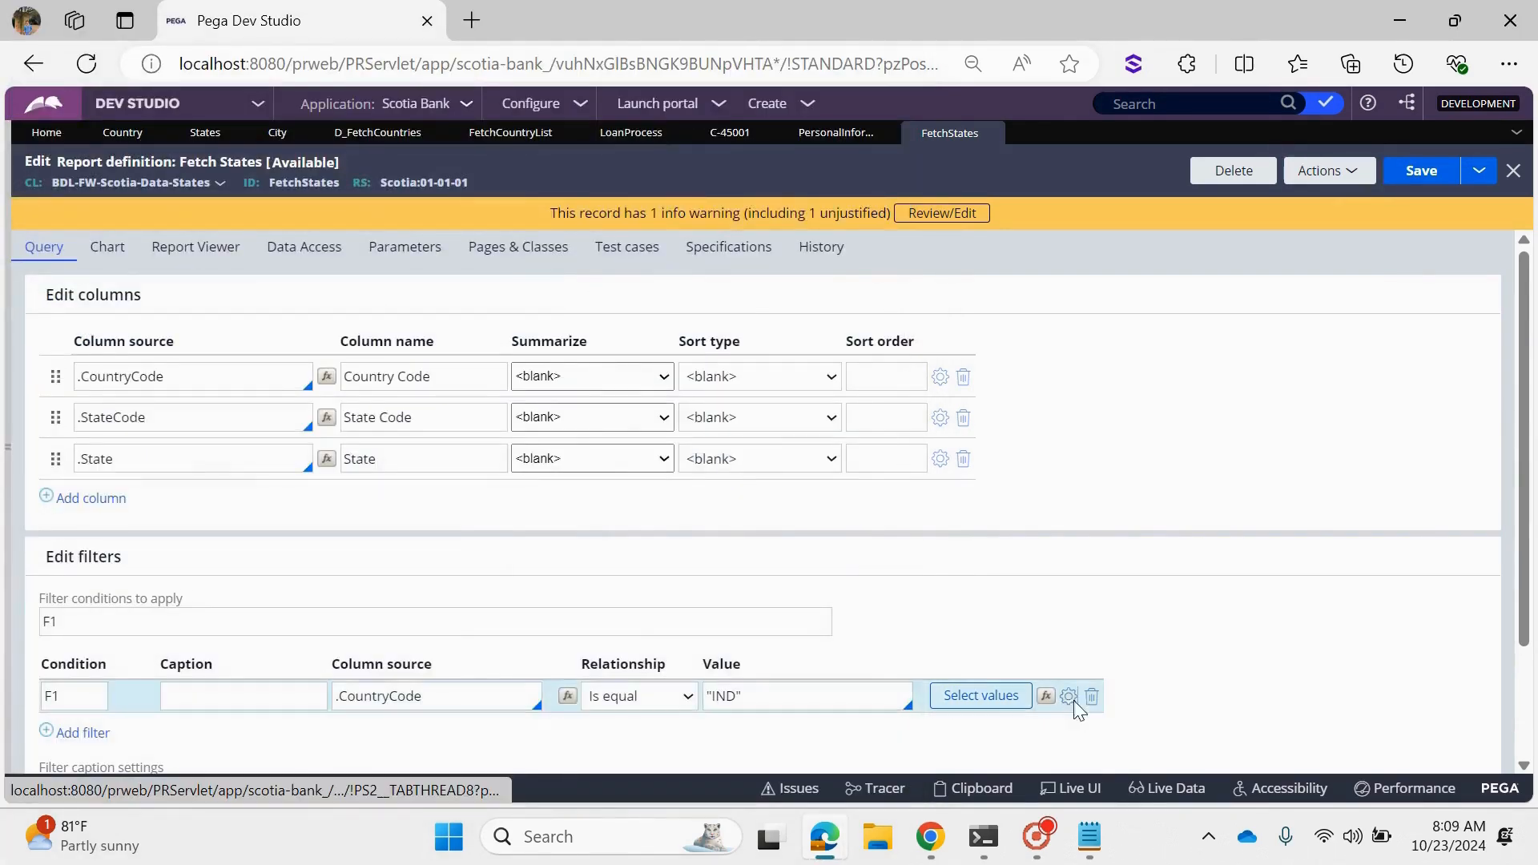
- Examine the Ignore case option of the CountryCode filter without changing it, and check the country codes in the States records
click(1070, 697)
drag(557, 473, 511, 534)
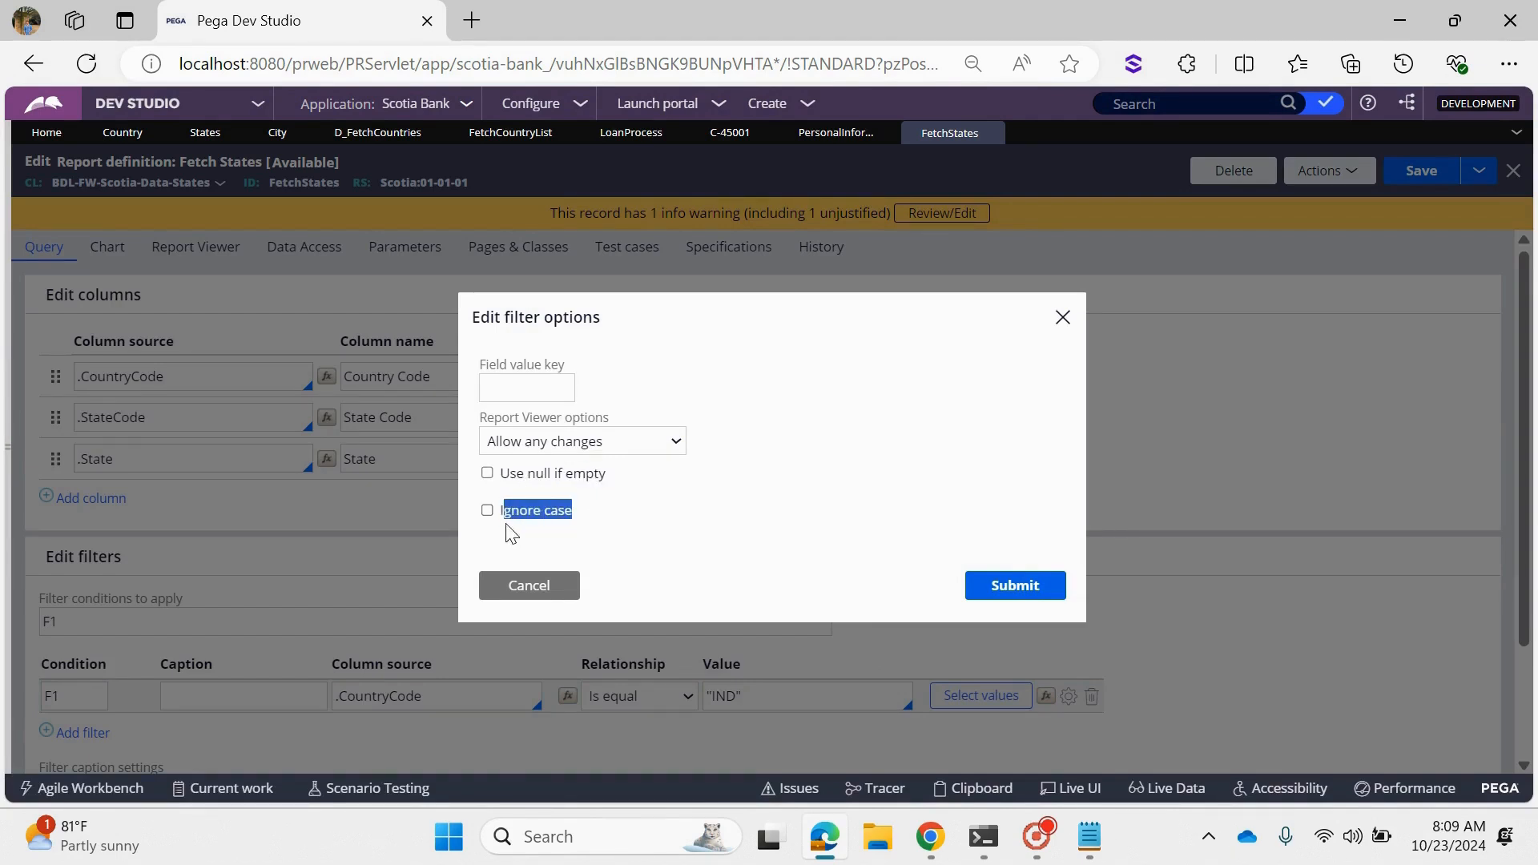
click(529, 586)
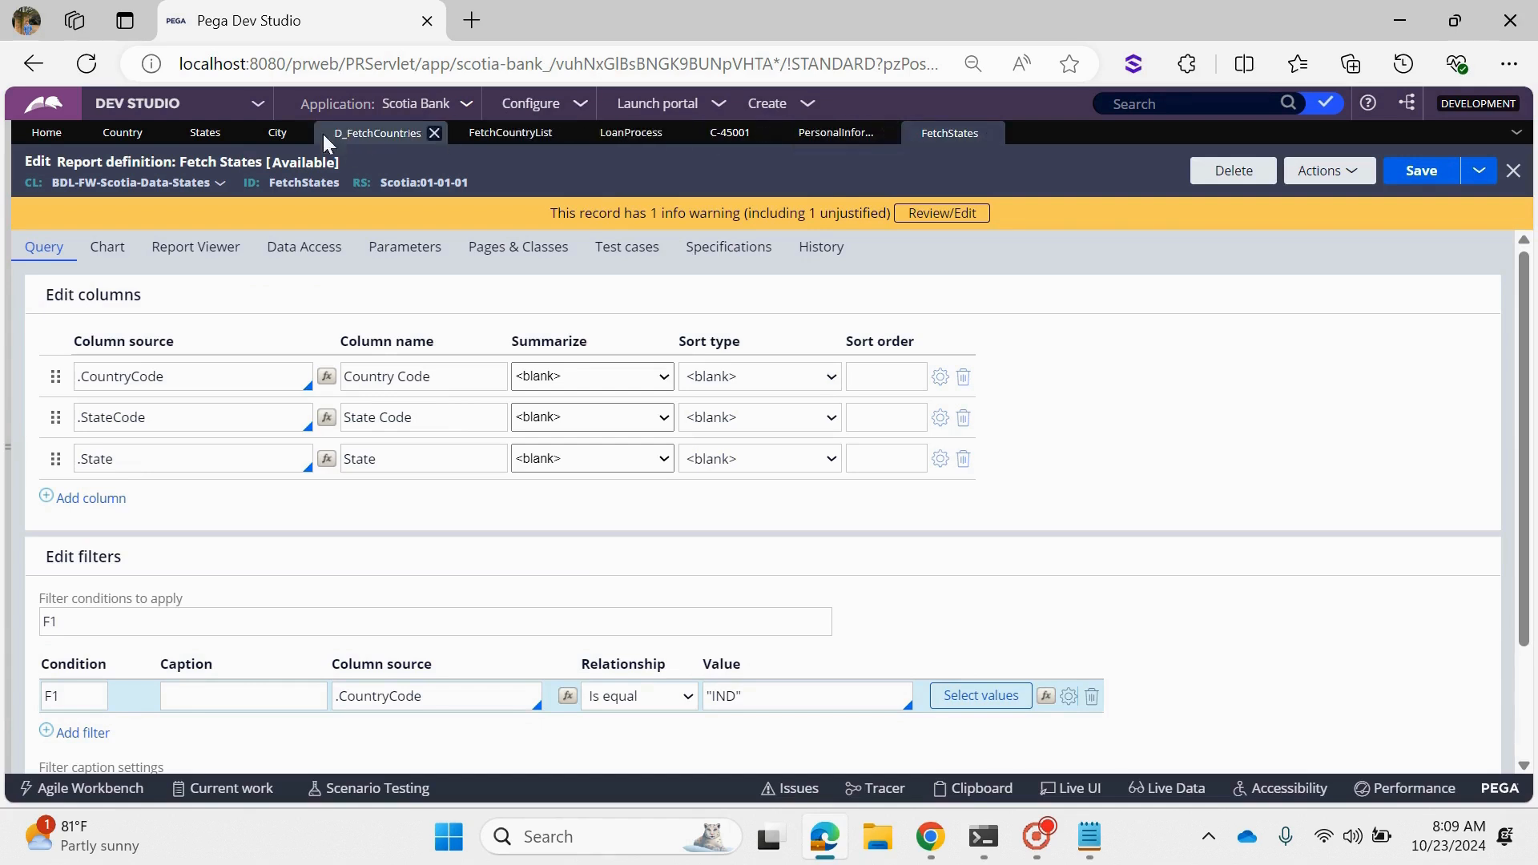
click(217, 141)
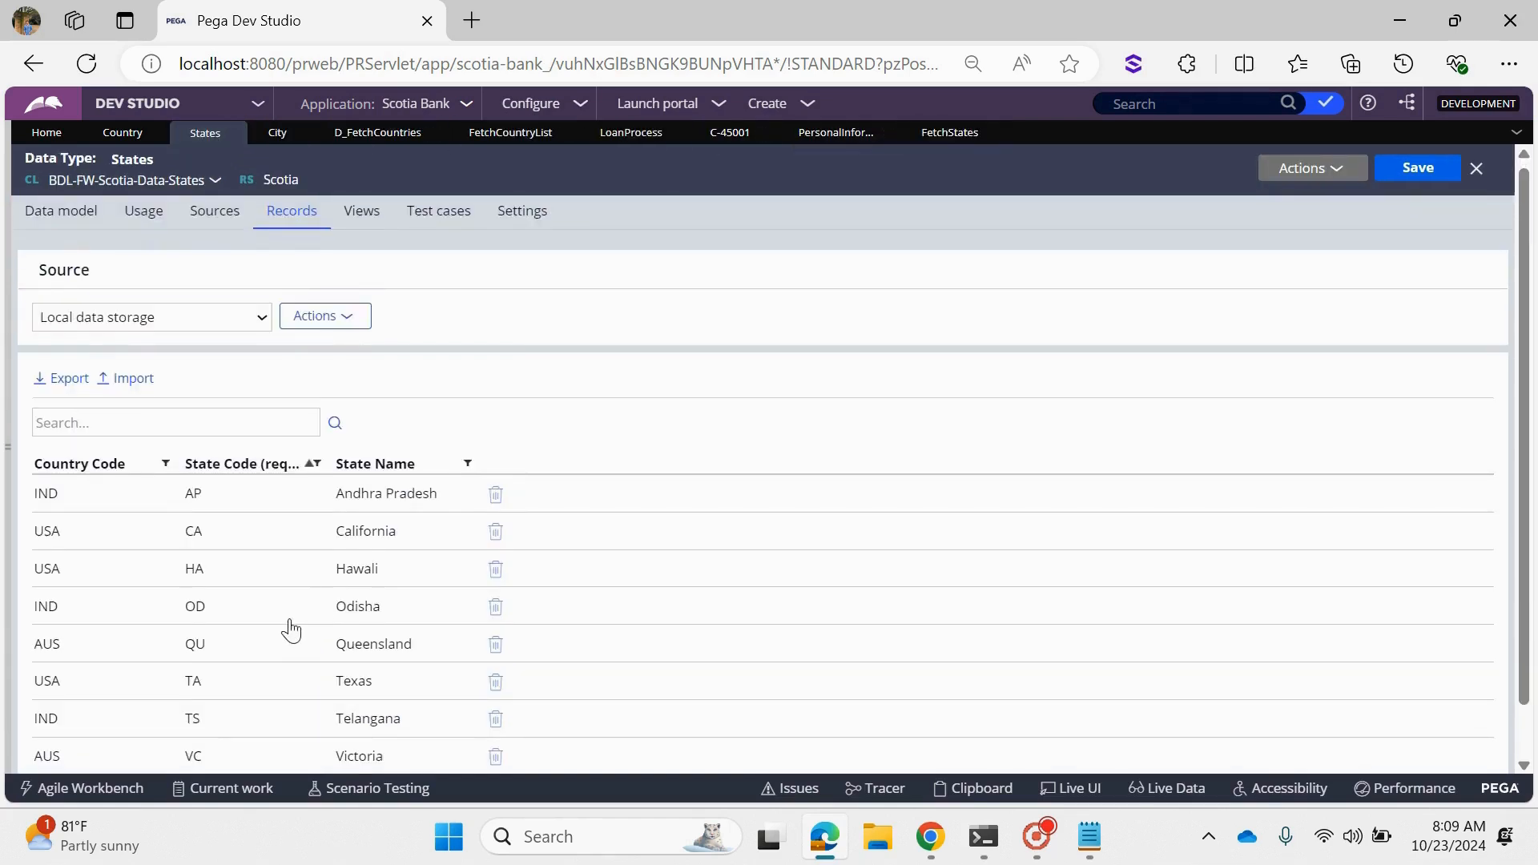
scroll(160, 577, down, 1)
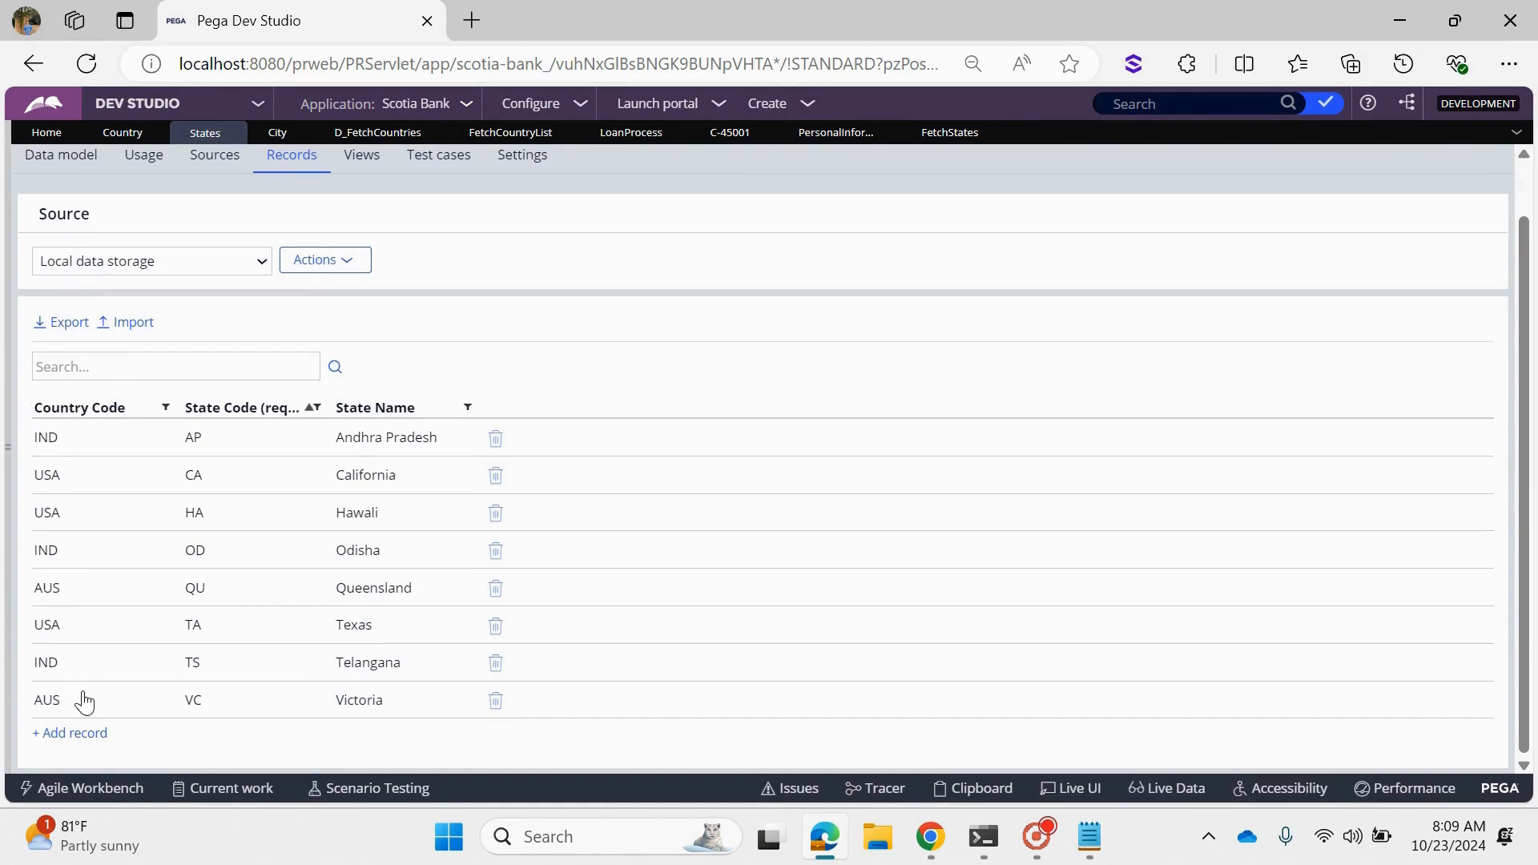
- Set the CountryCode filter value of the FetchStates report to "ind", and save and run the report
click(949, 133)
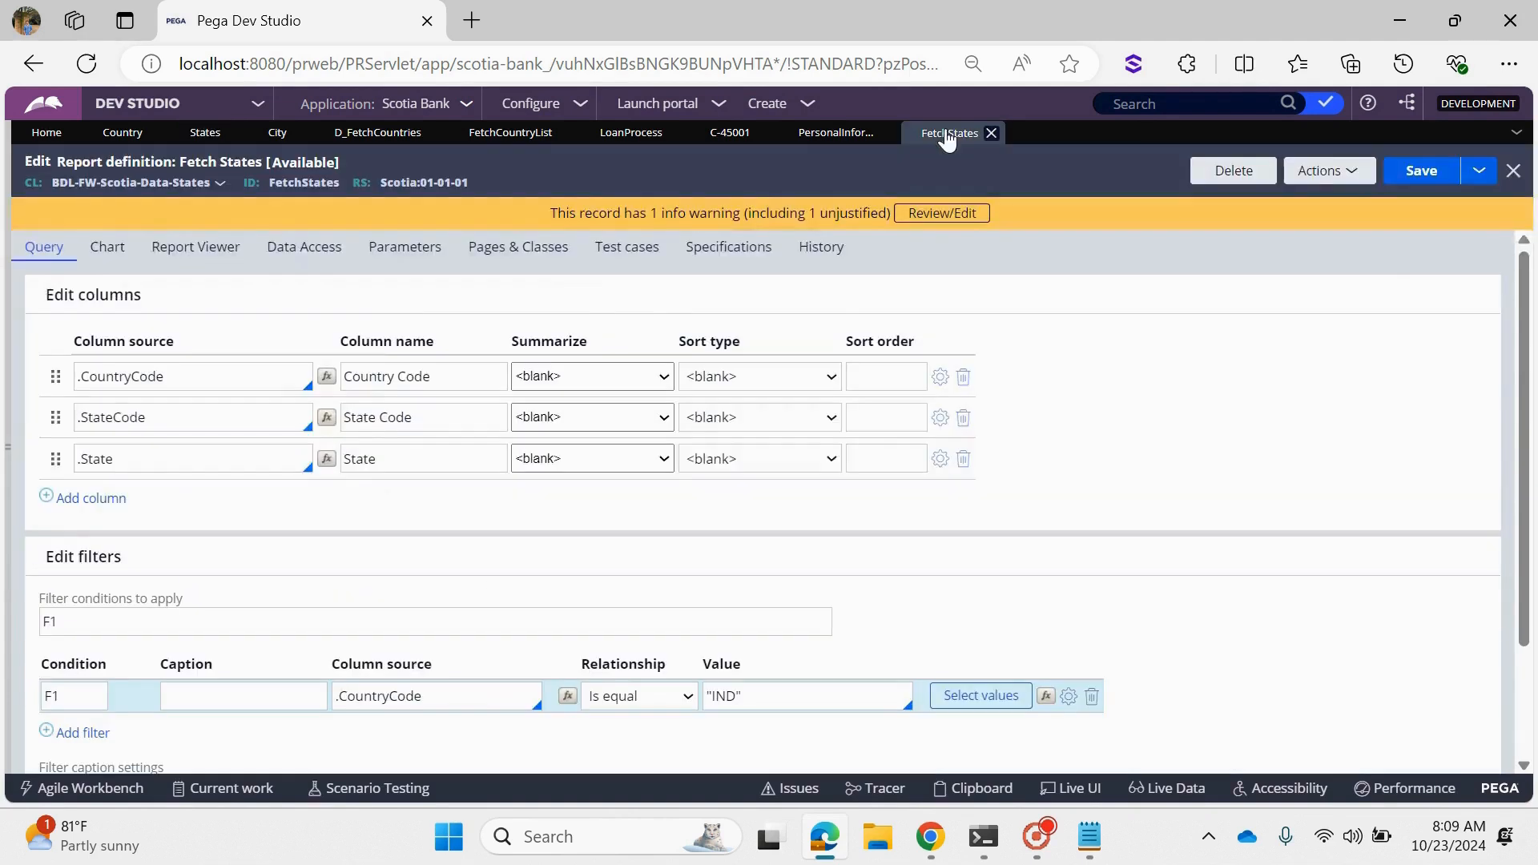
double_click(724, 695)
key(BackSpace)
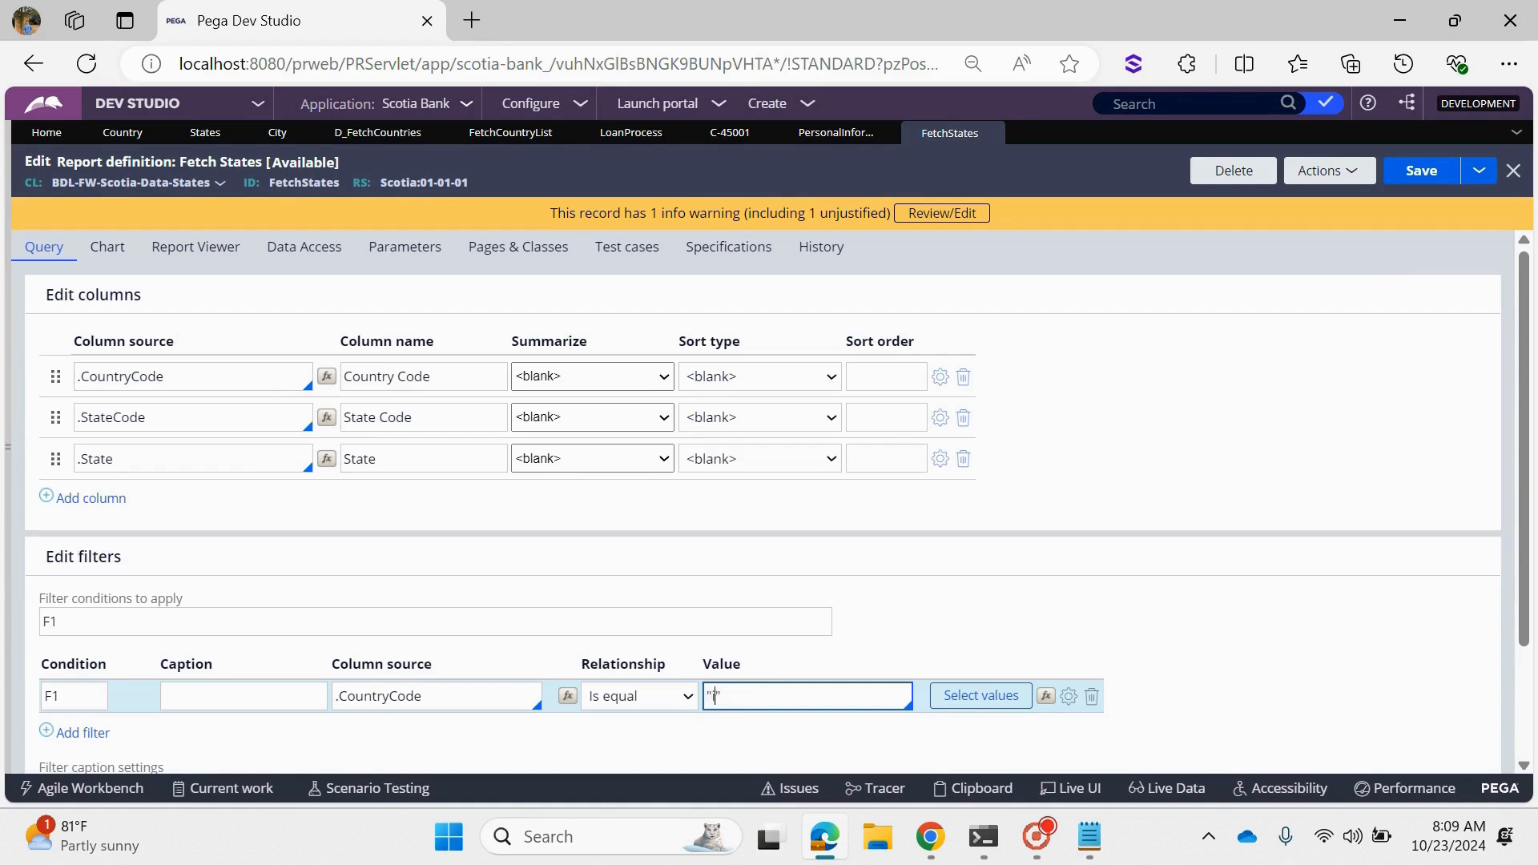
click(1421, 171)
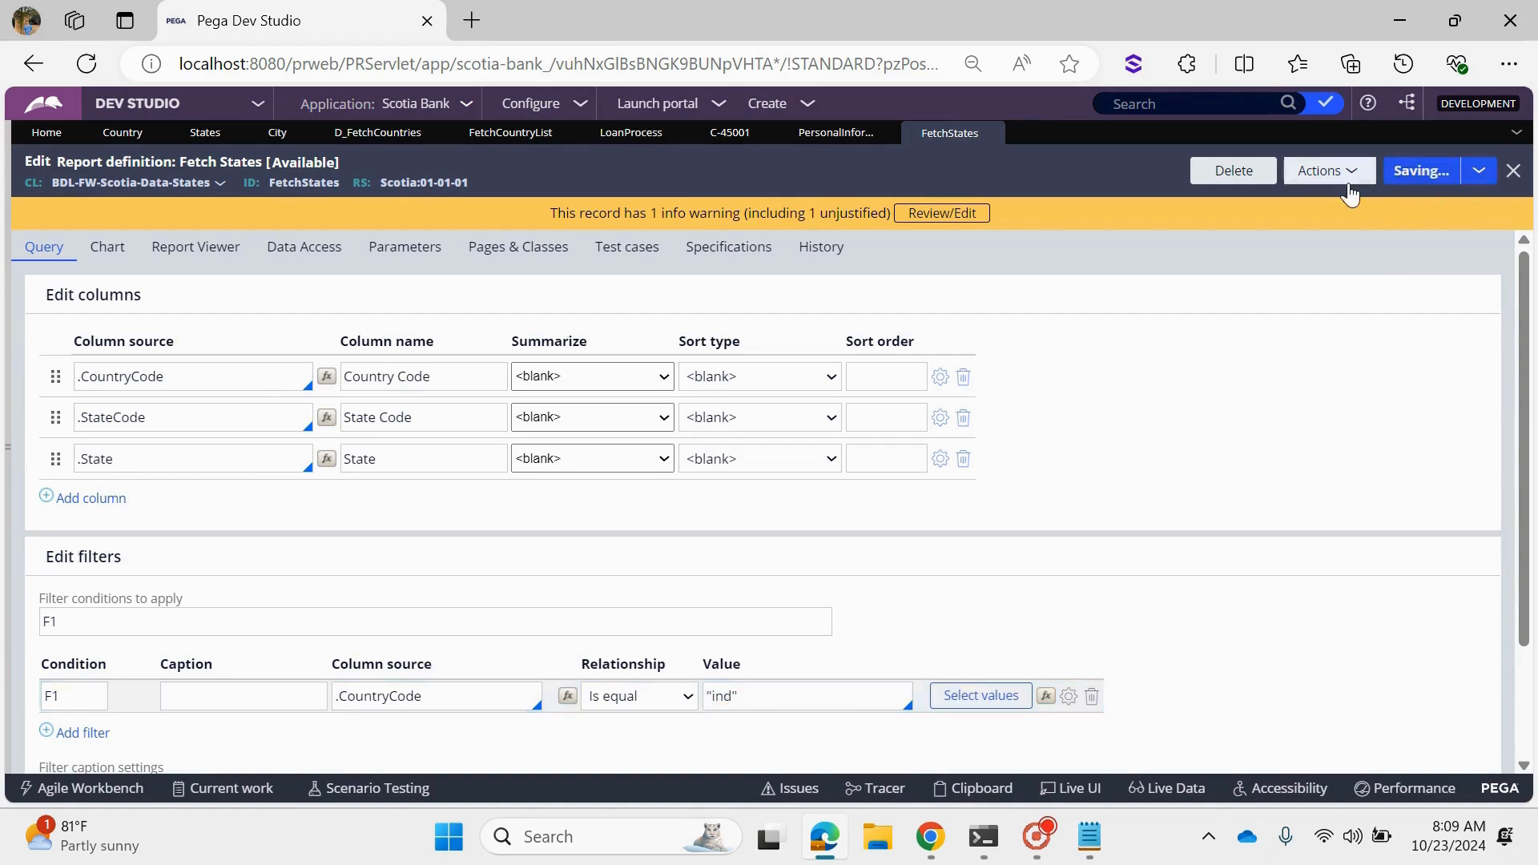
click(1349, 182)
click(1349, 200)
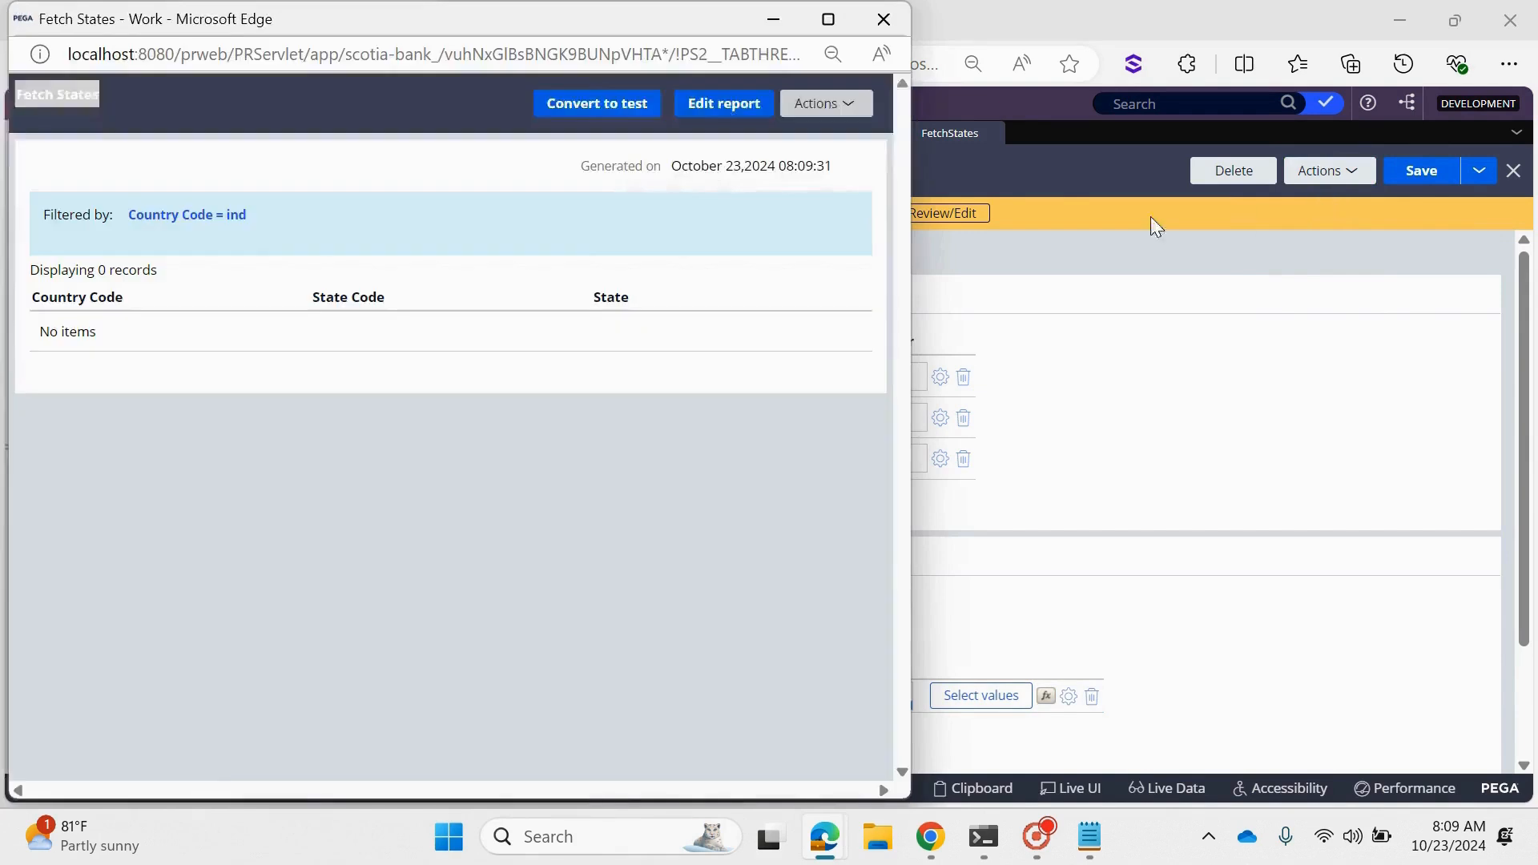
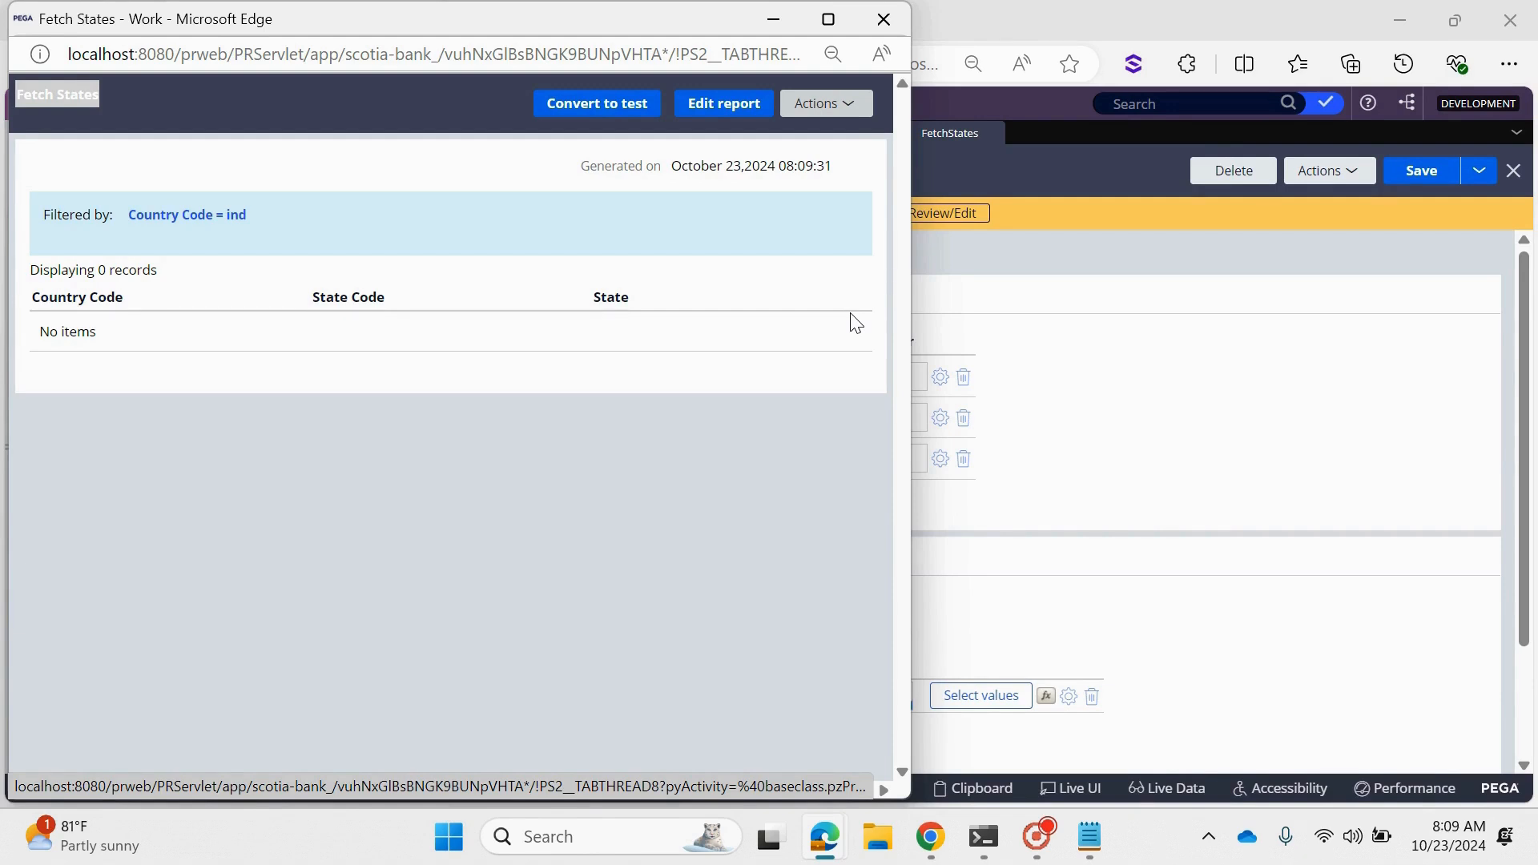
- Close the report results and turn on Ignore case for the CountryCode filter of the FetchStates report
click(884, 19)
triple_click(848, 696)
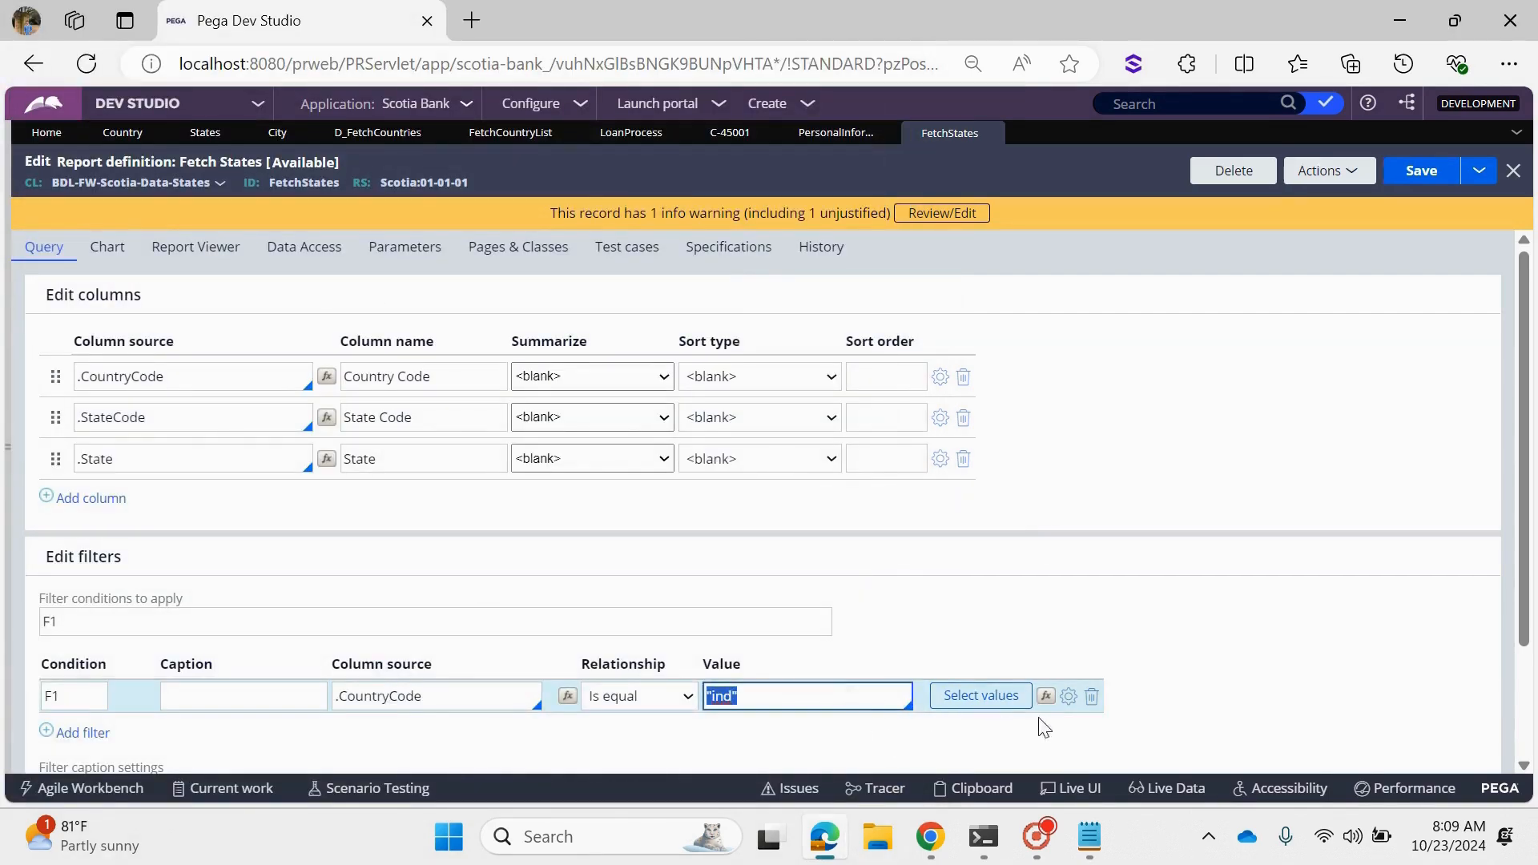
click(1066, 699)
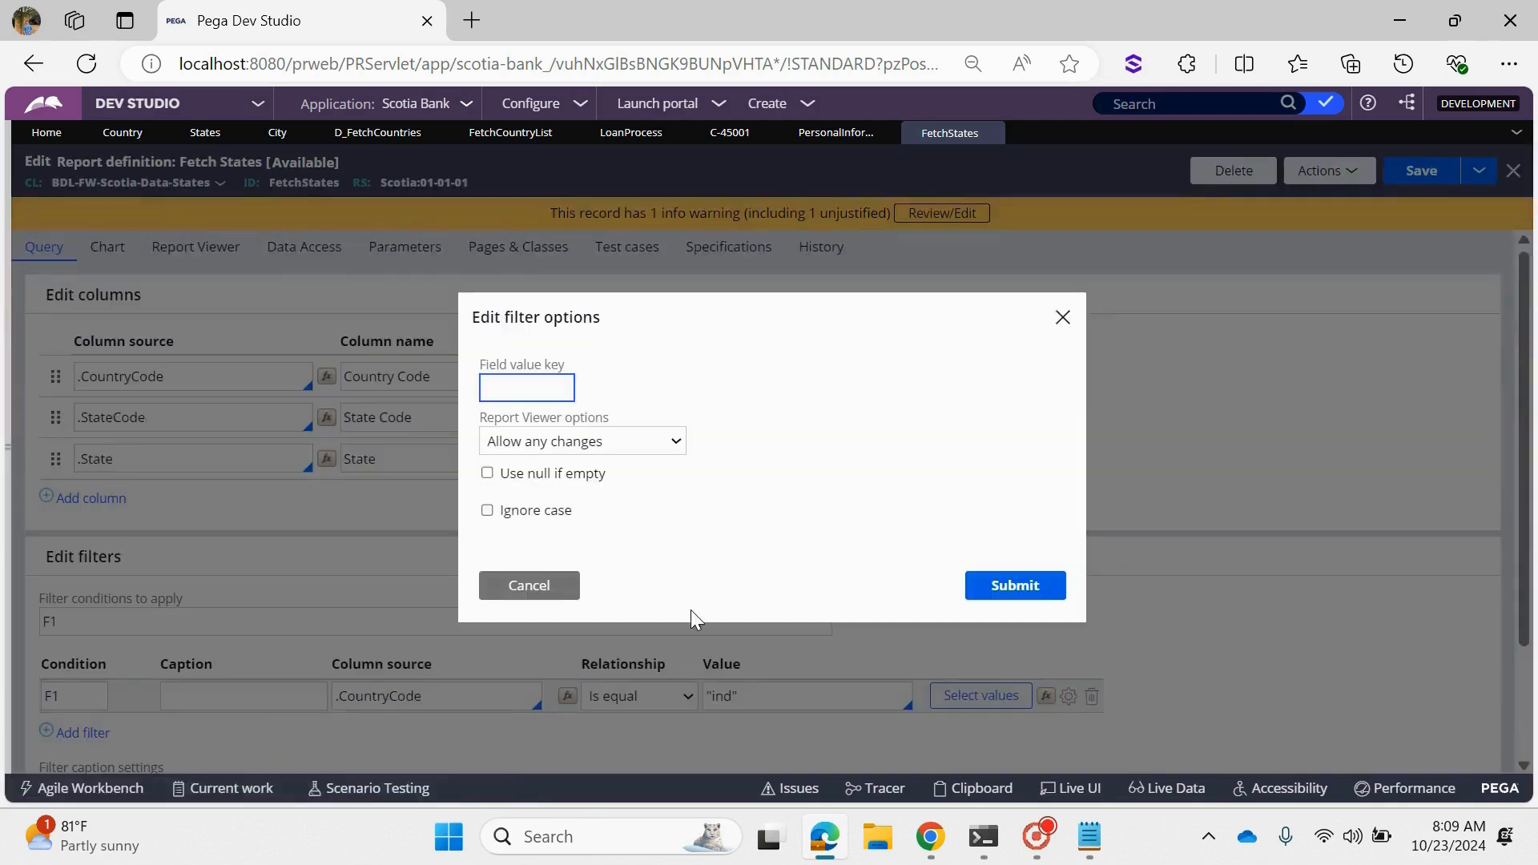
click(531, 514)
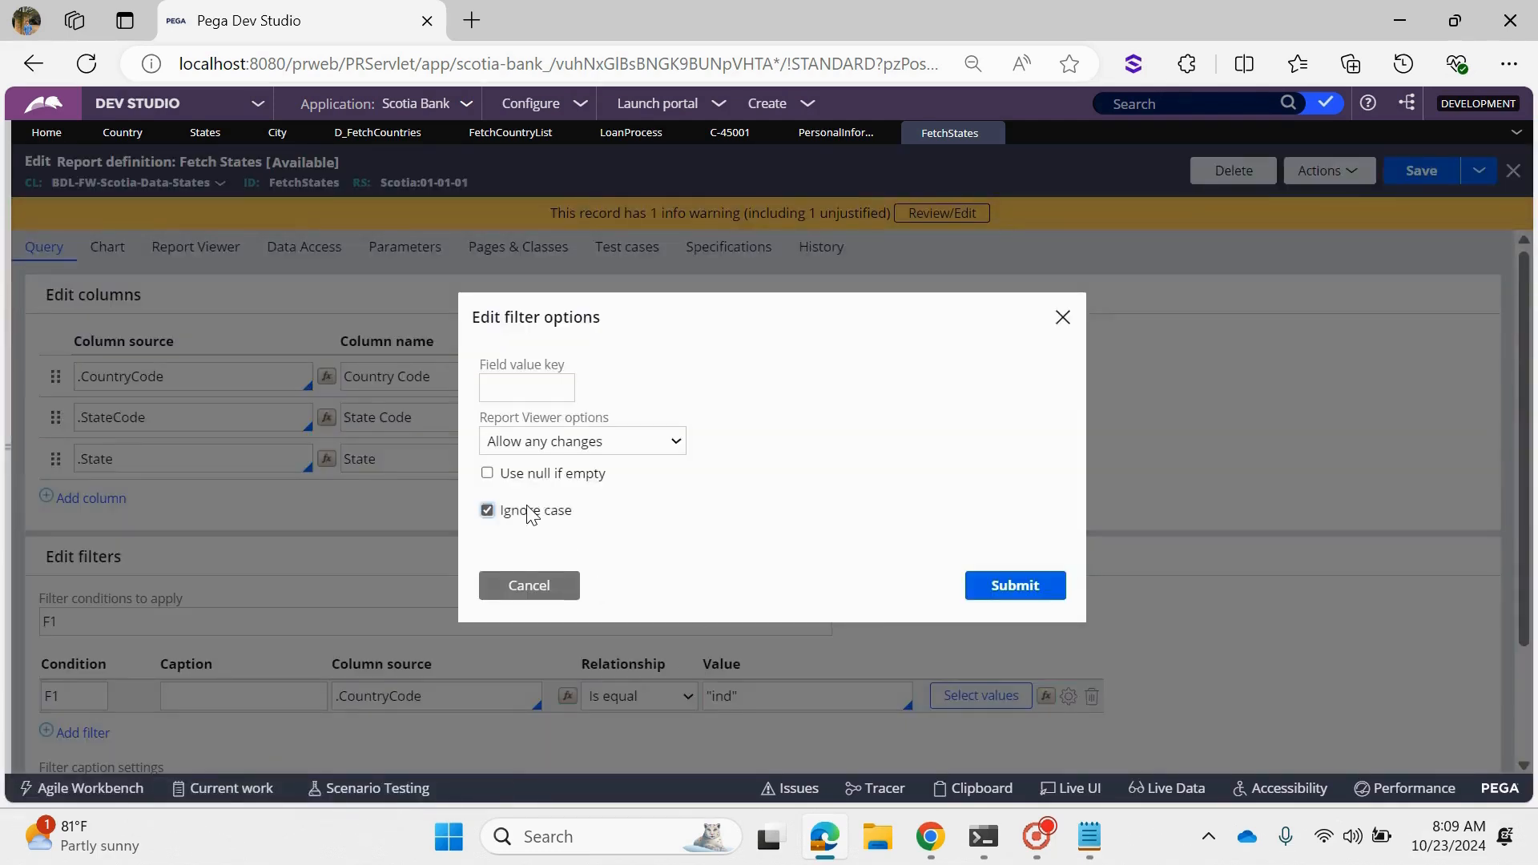
click(1011, 593)
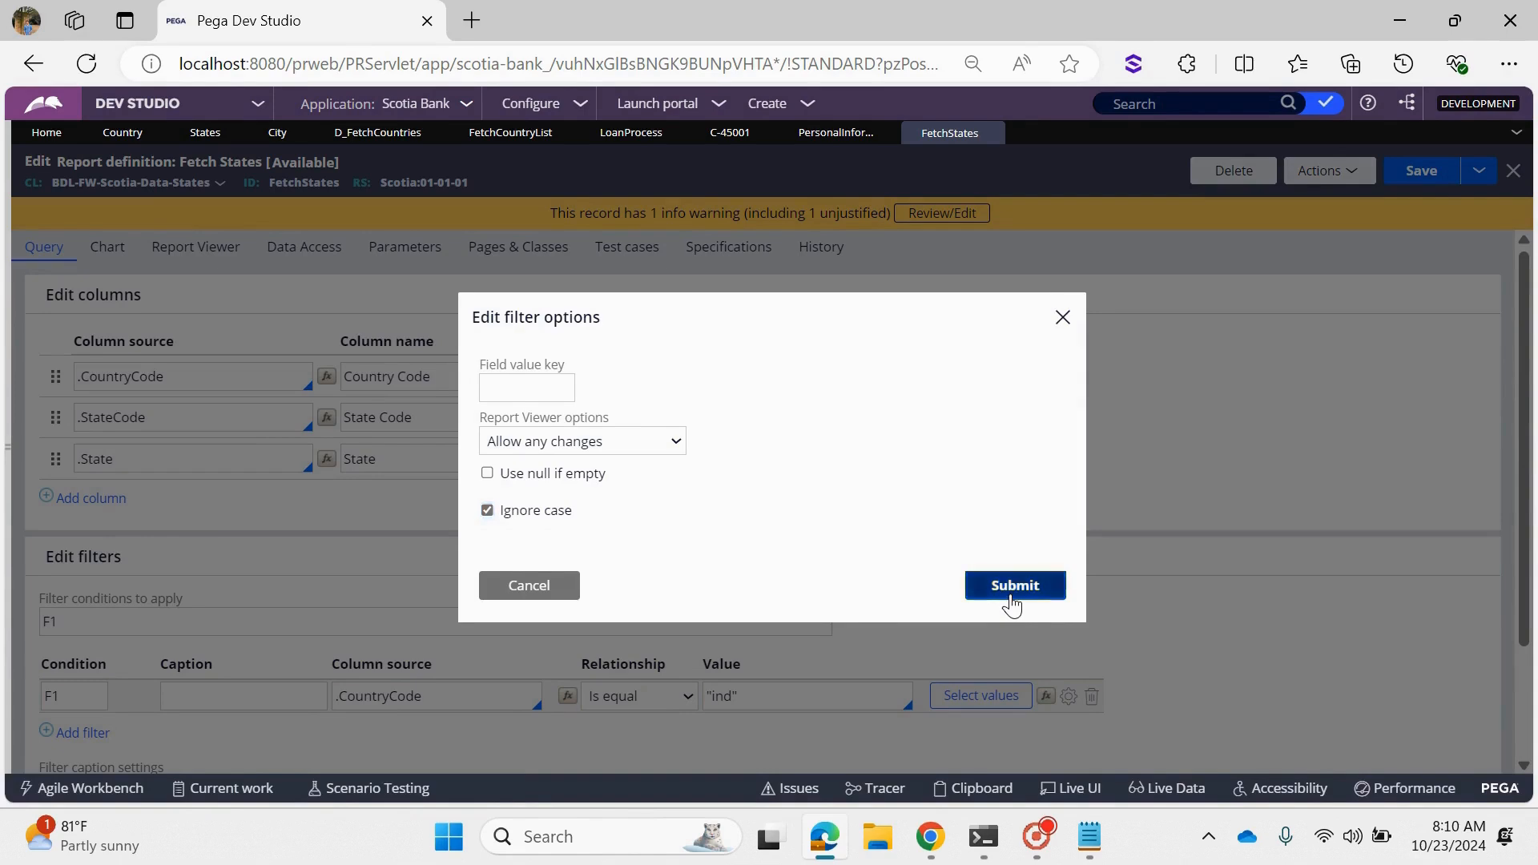
- Save and run the FetchStates report to check the case-insensitive filter, and close the results window
click(1430, 178)
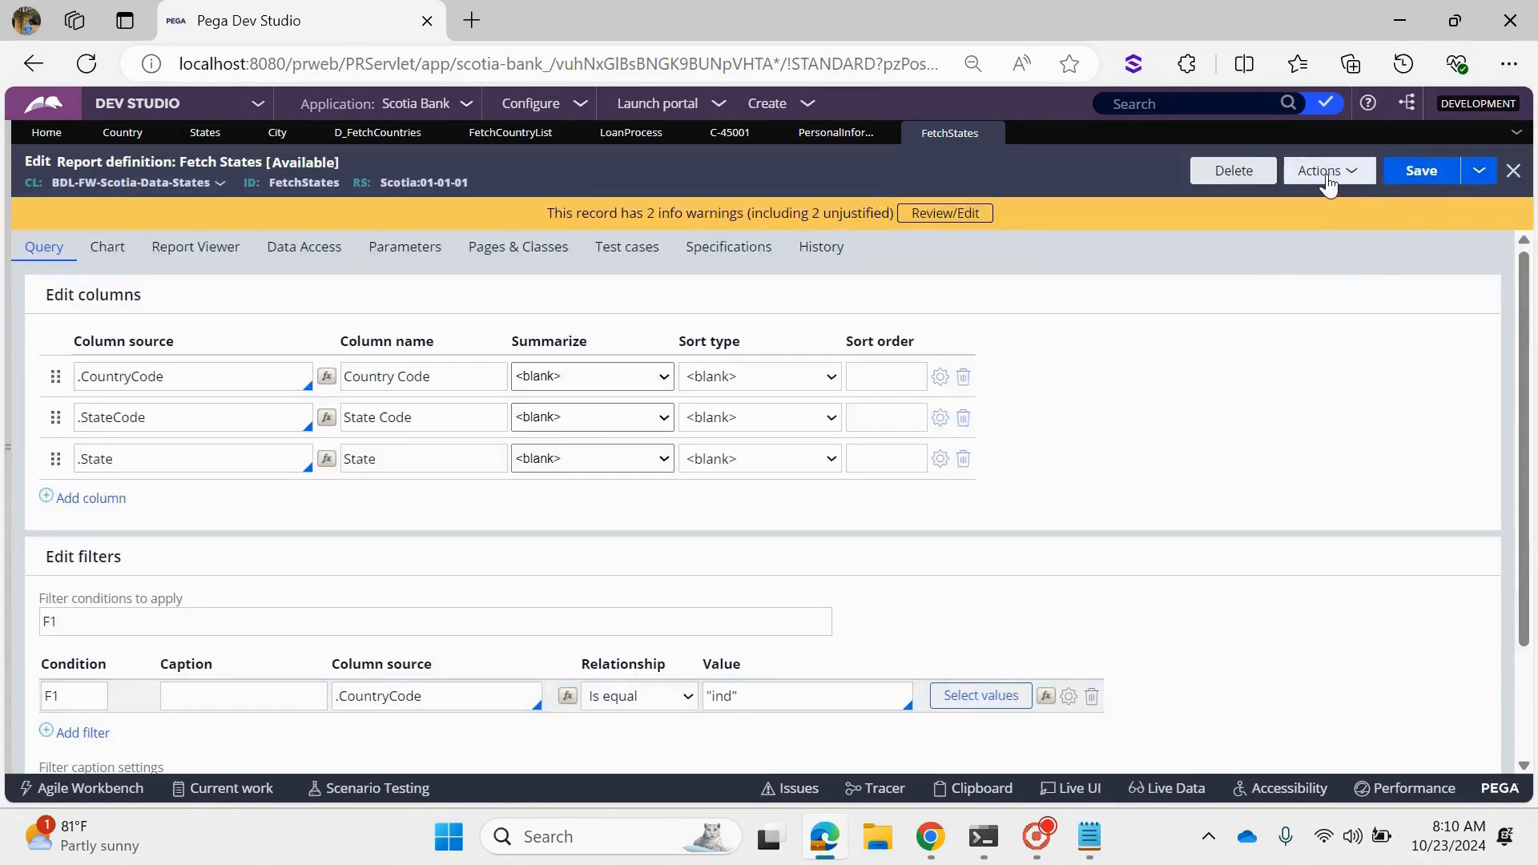
click(1330, 172)
click(1308, 197)
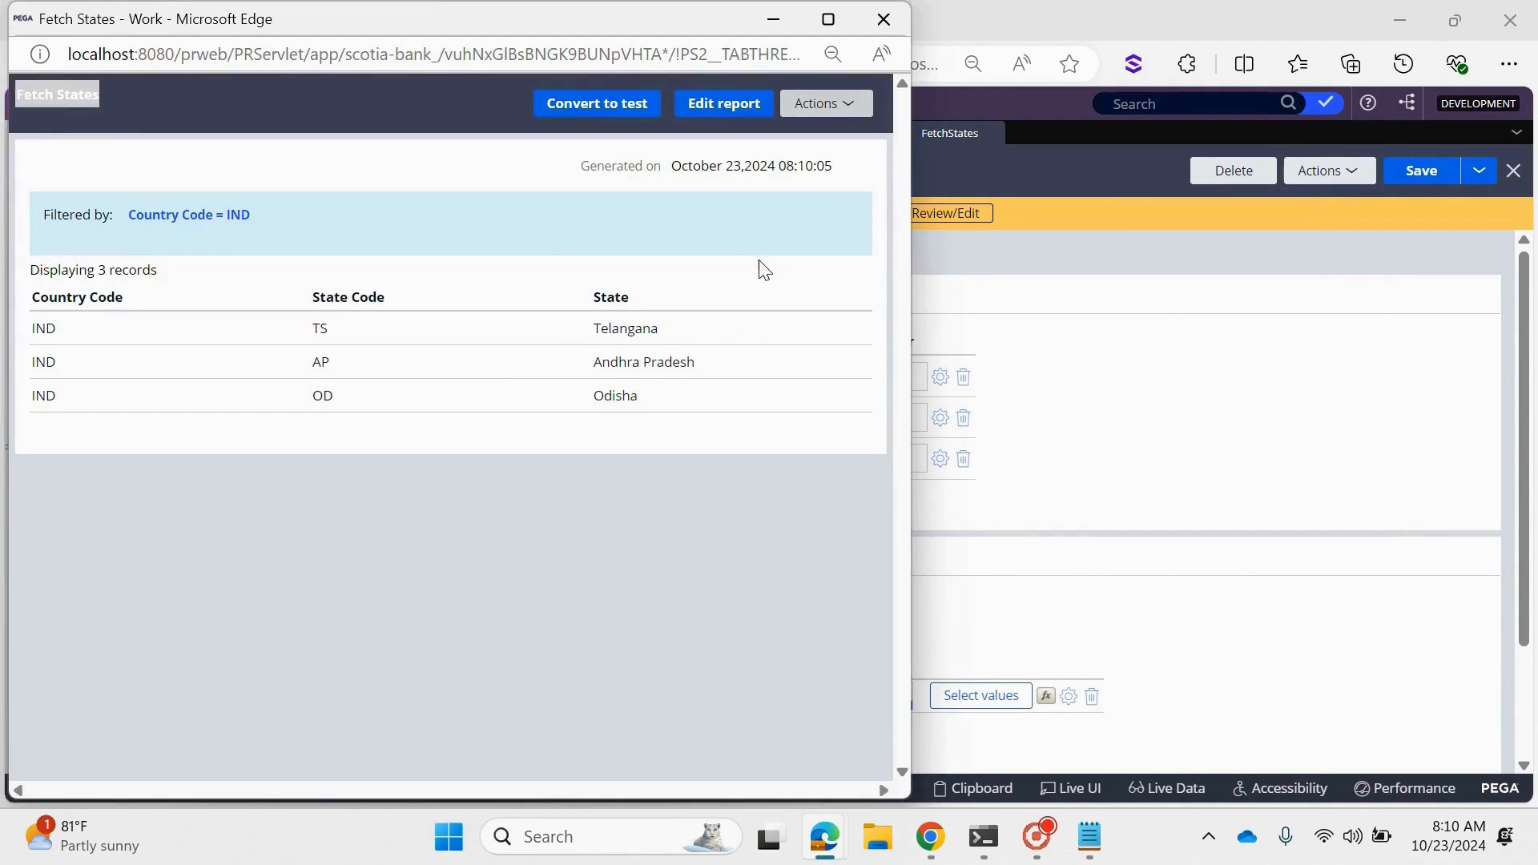
click(884, 18)
- Review the filter options of the CountryCode condition and leave them without changes
click(1069, 697)
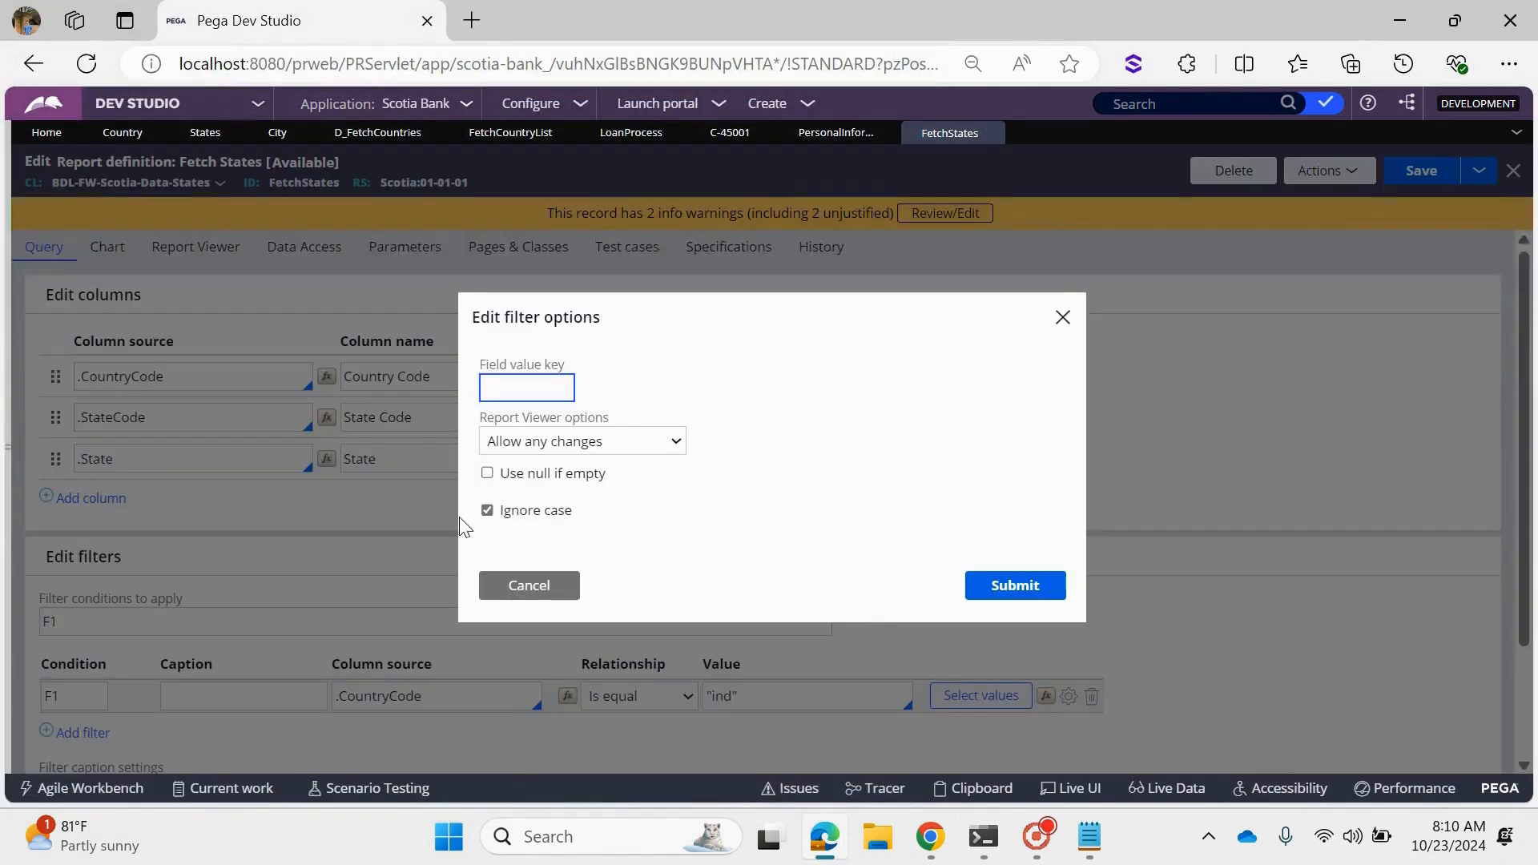
drag(479, 356, 577, 529)
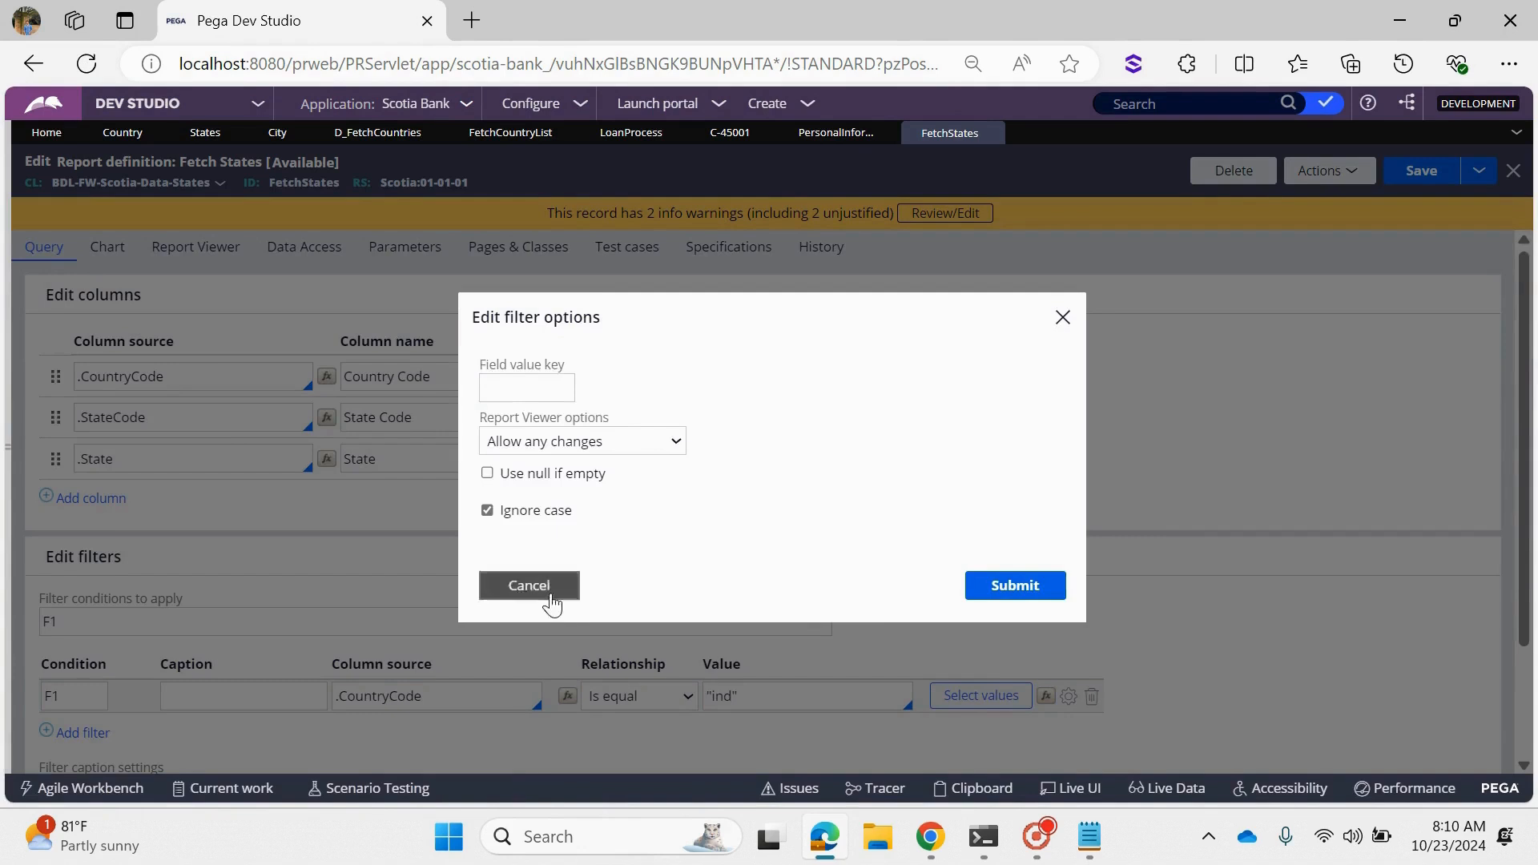
click(547, 591)
- Replace the CountryCode filter value with the parameter Param.CountryCD
click(763, 702)
key(ctrl+a)
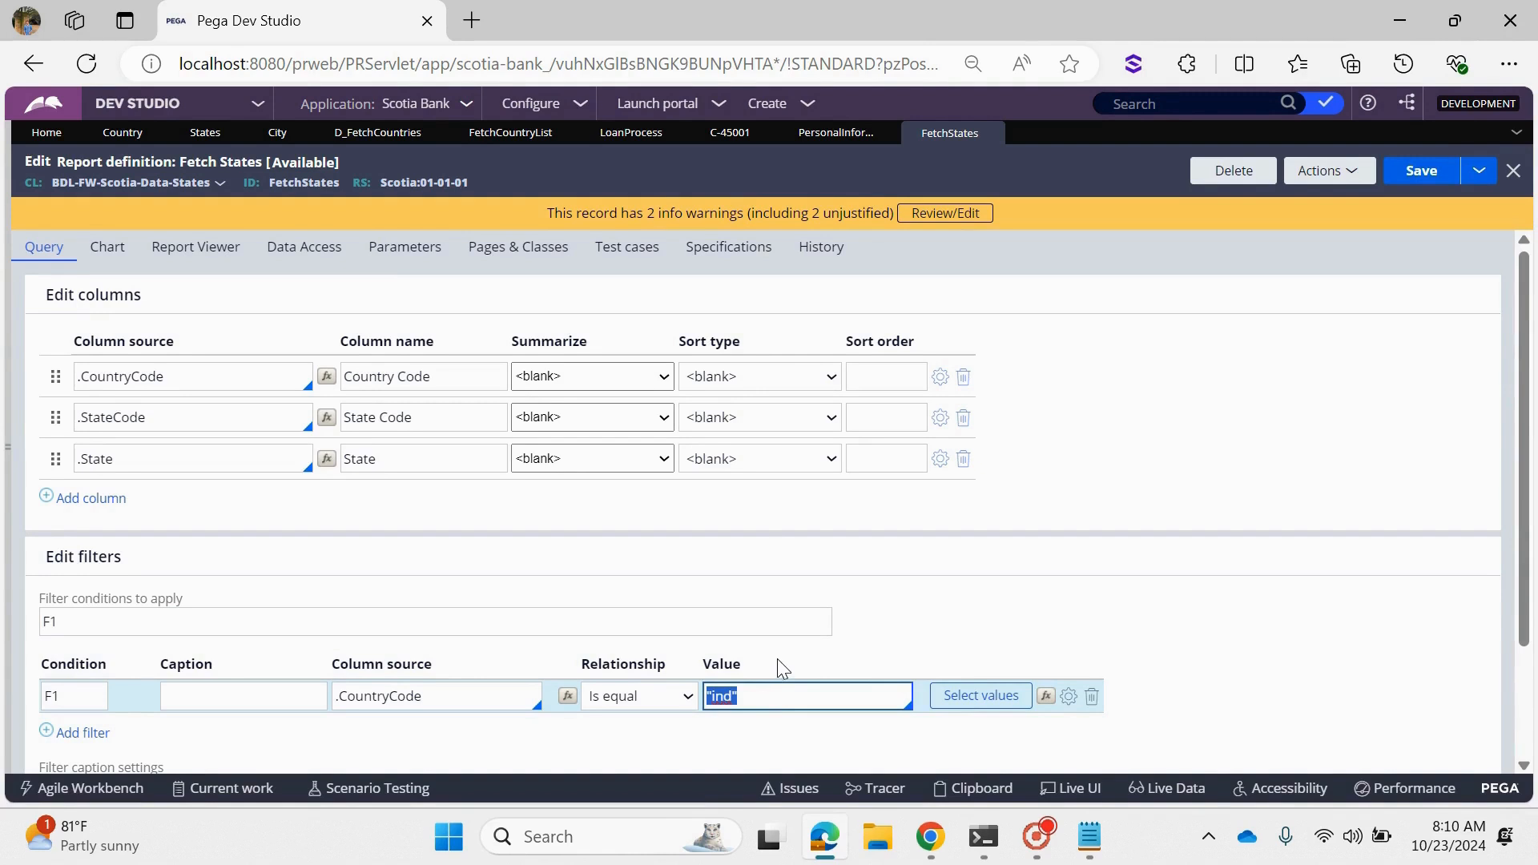
key(BackSpace)
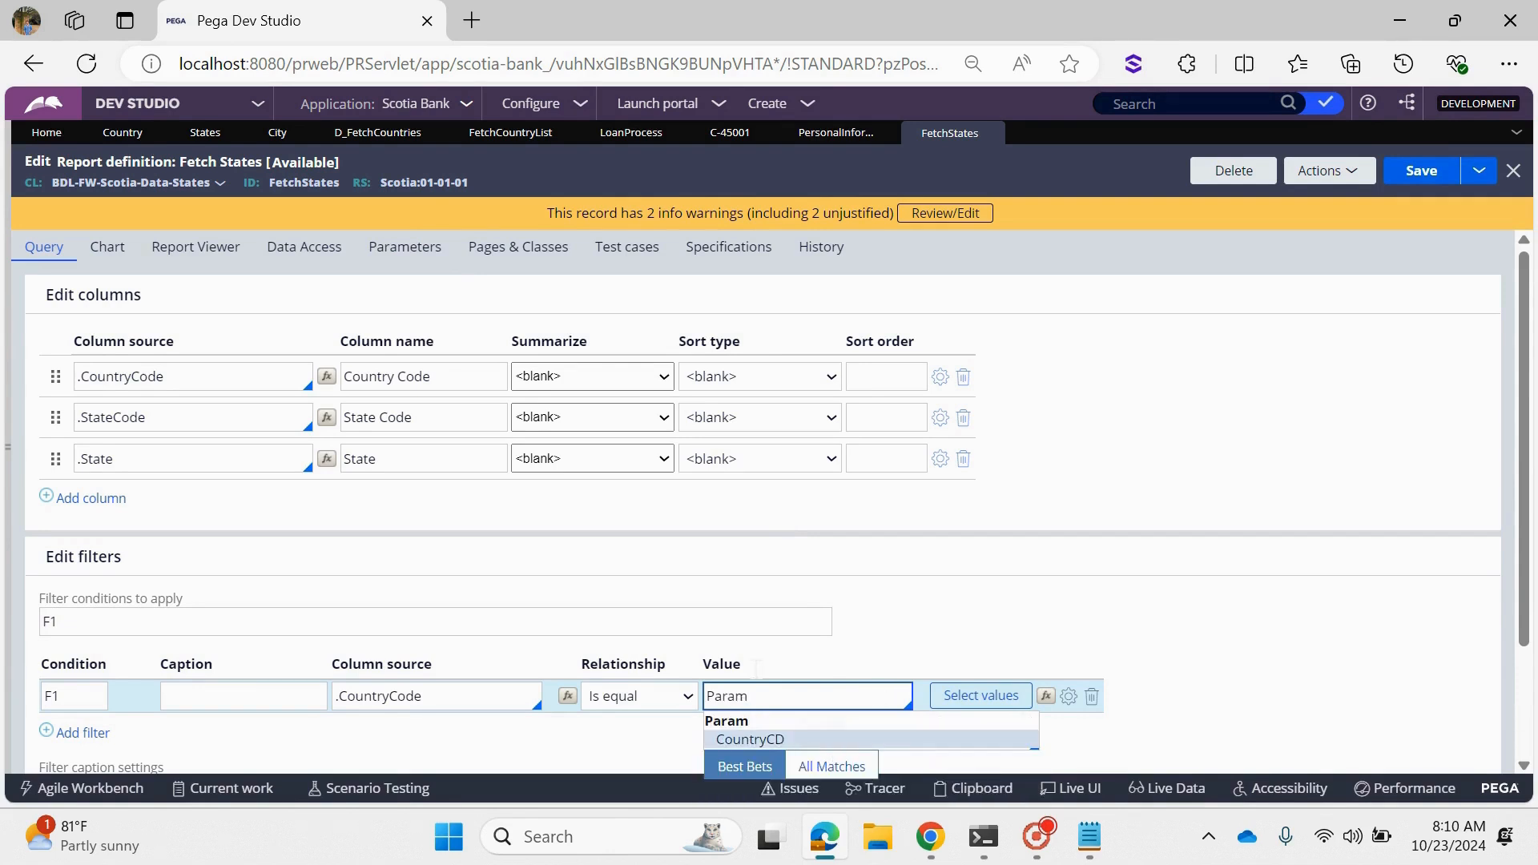
click(785, 745)
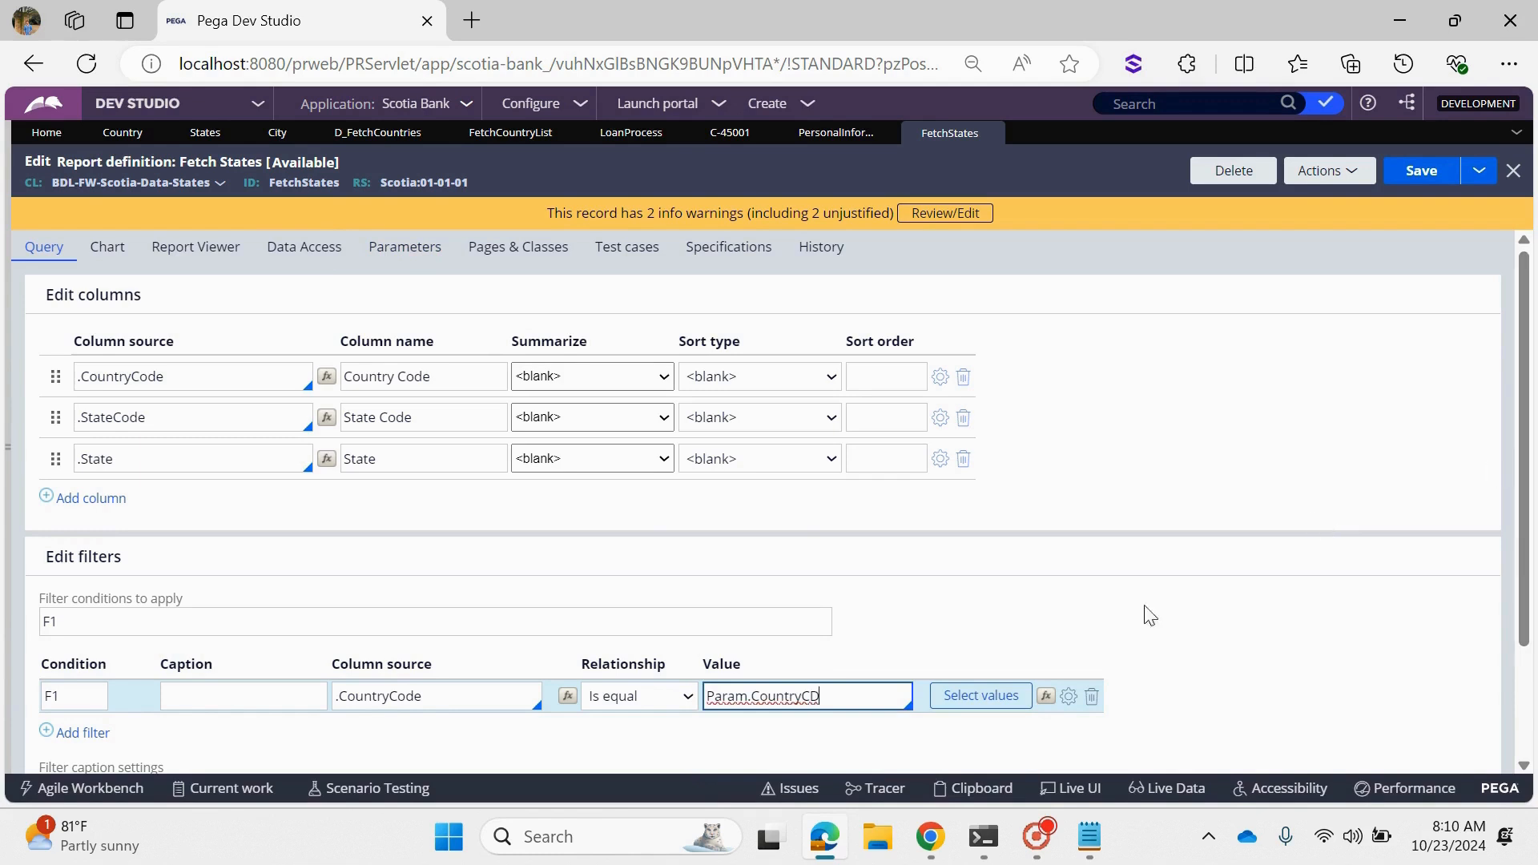
- Review the Use null if empty option of the CountryCode filter, submit the options unchanged, and save the report
click(1070, 697)
drag(607, 474, 499, 474)
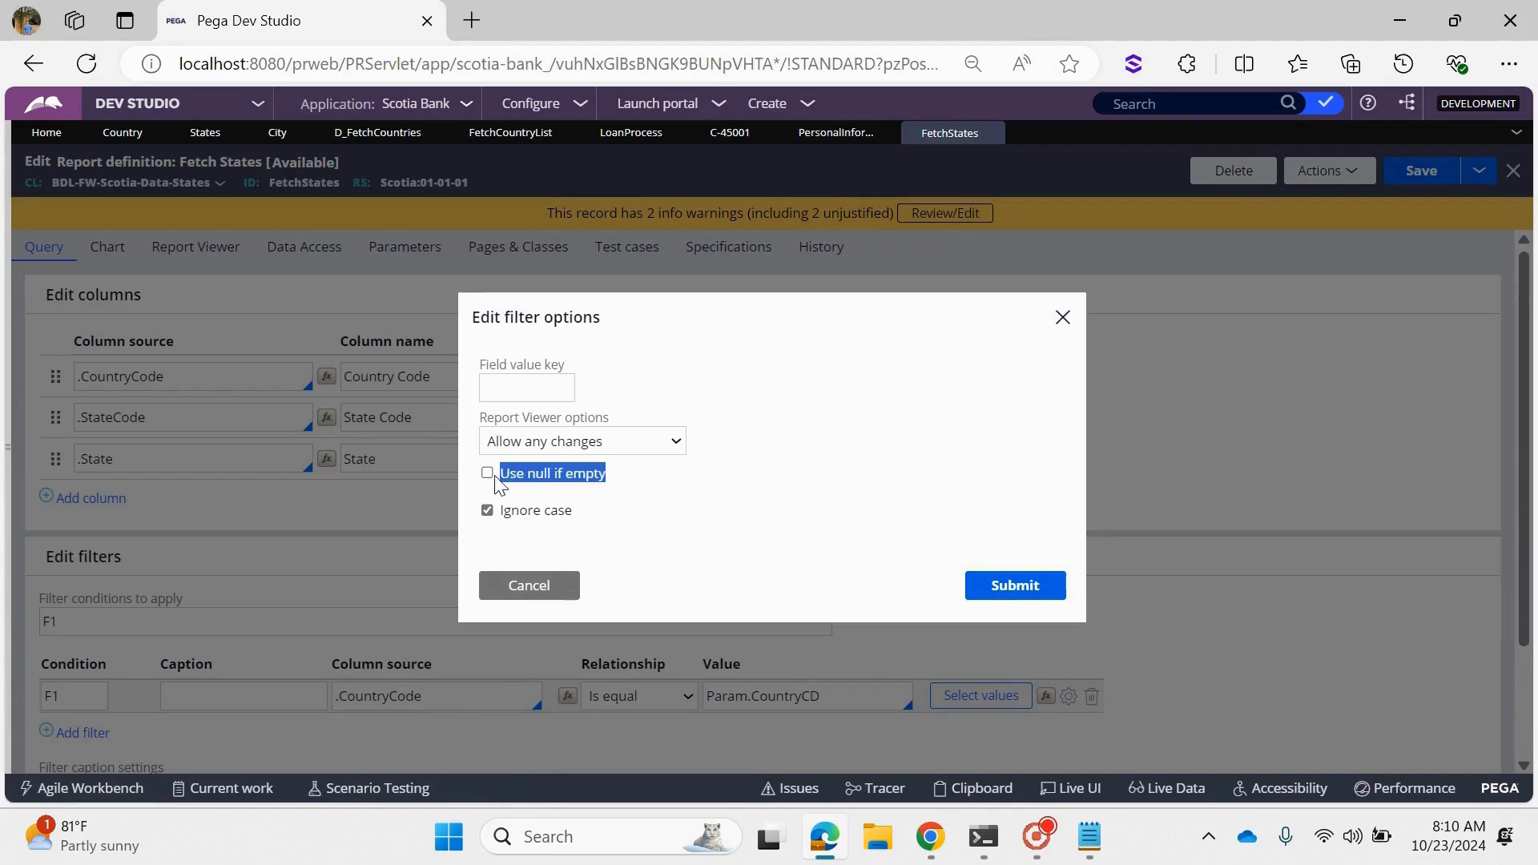
click(1013, 585)
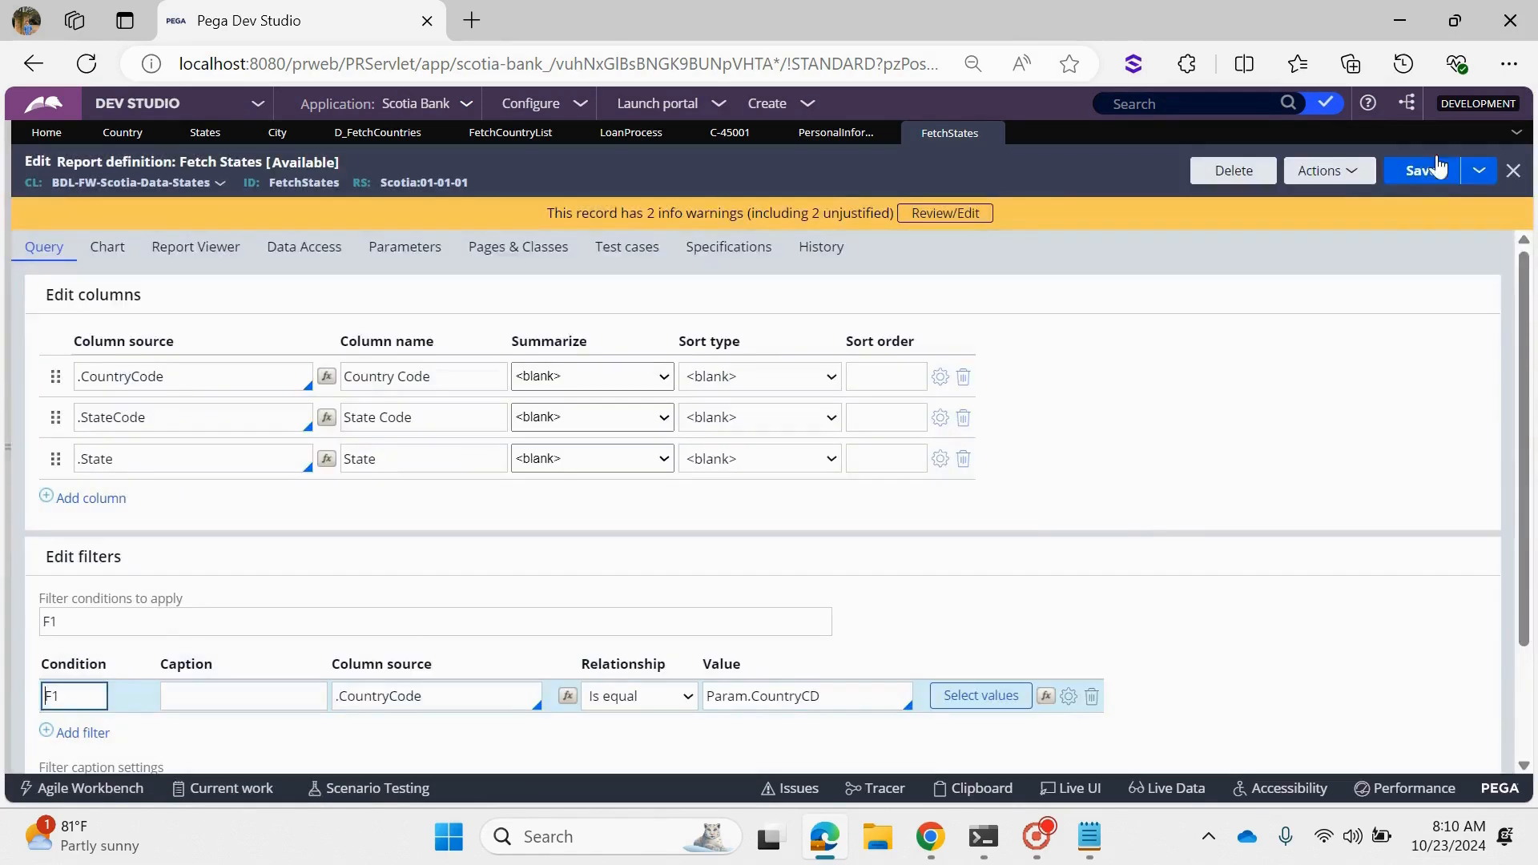
click(1421, 170)
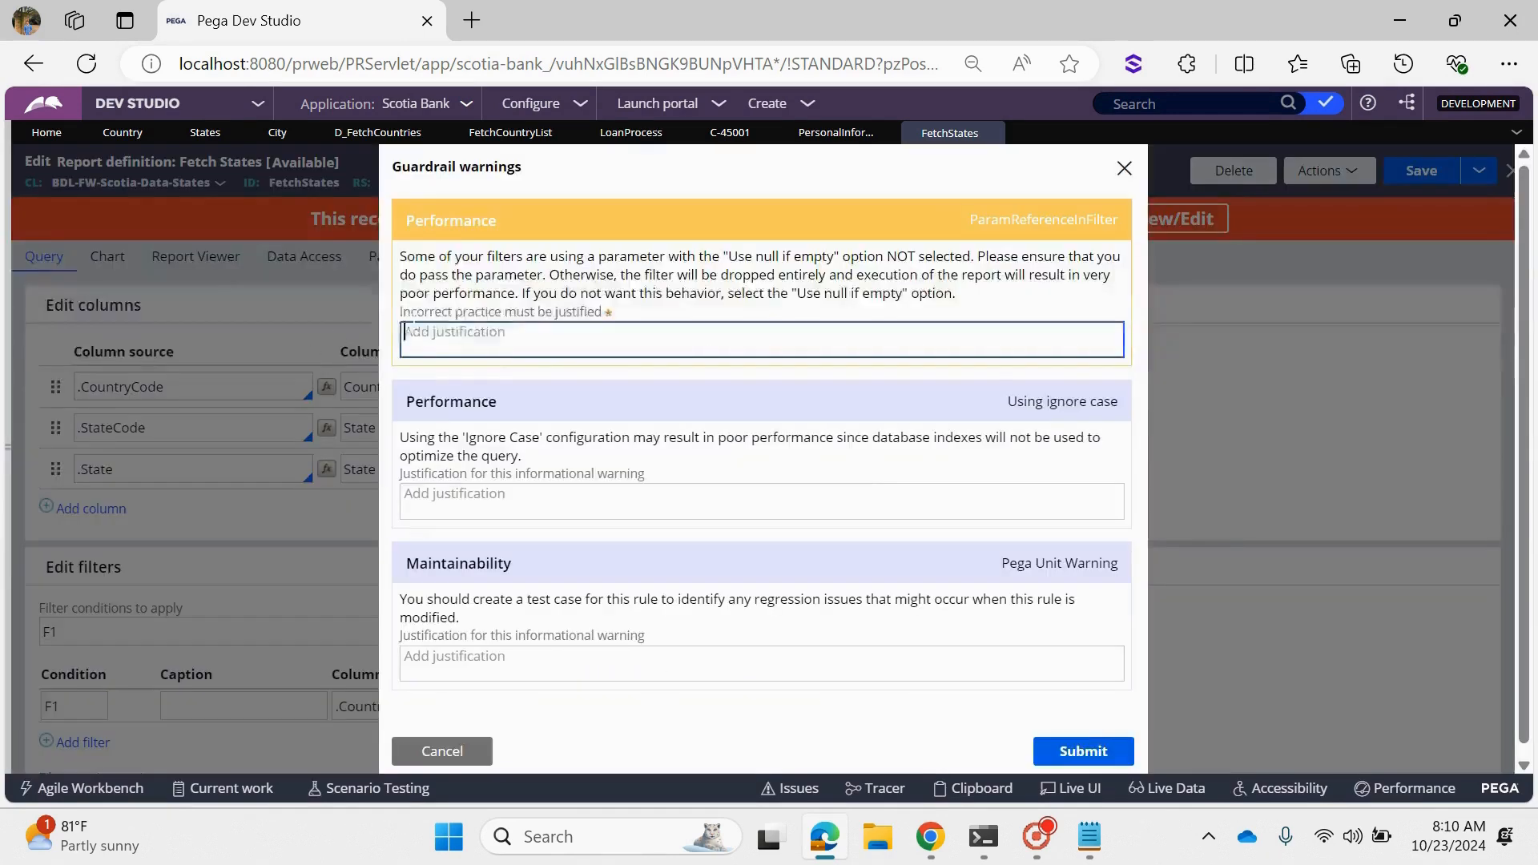
- Read the Performance guardrail warning about parameters in filters and dismiss the warnings without adding a justification
drag(406, 257, 974, 257)
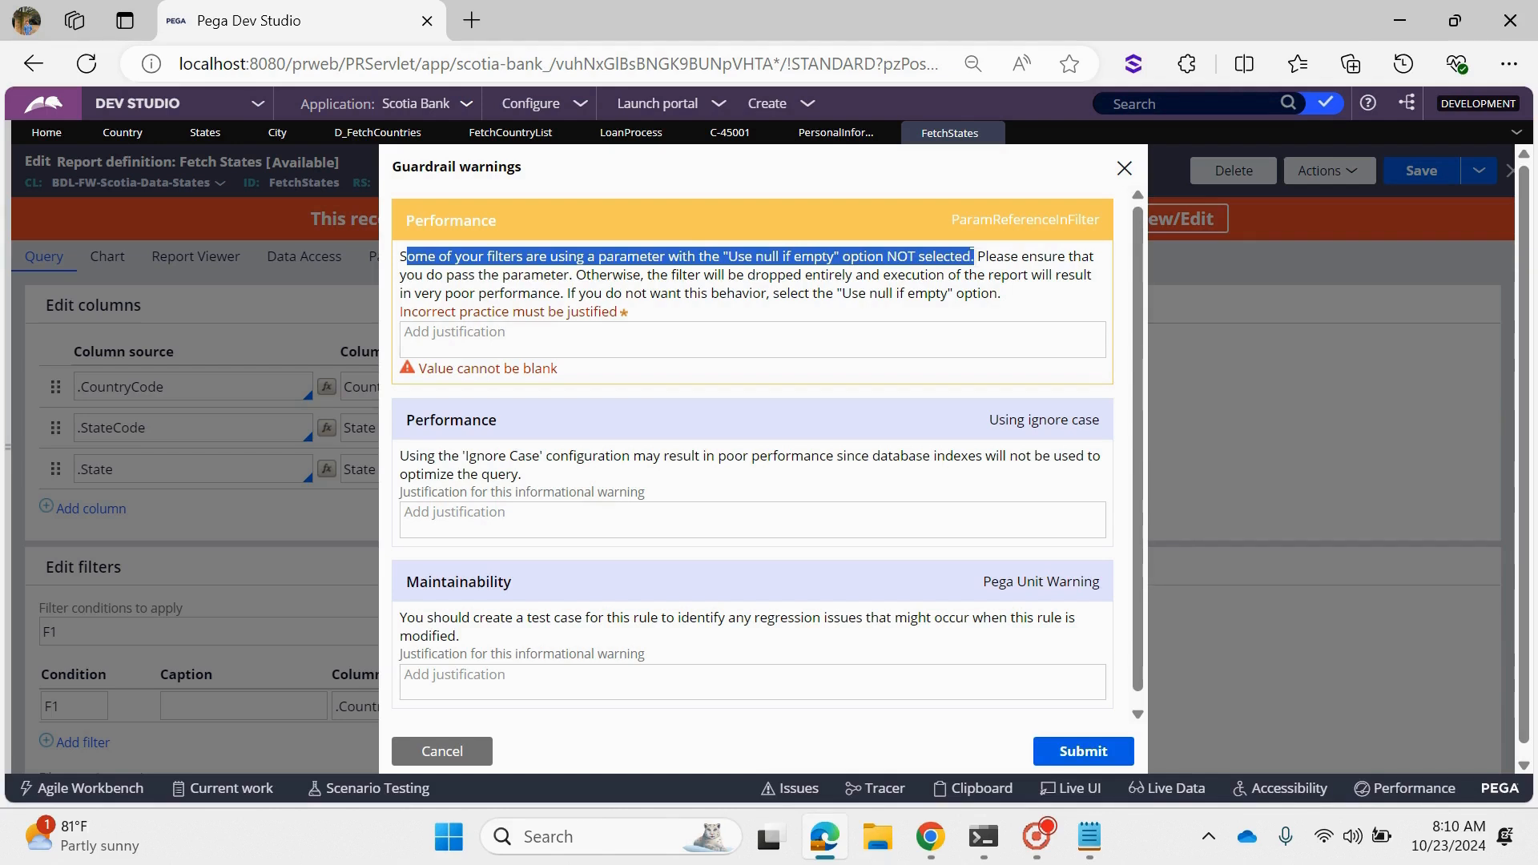
click(651, 260)
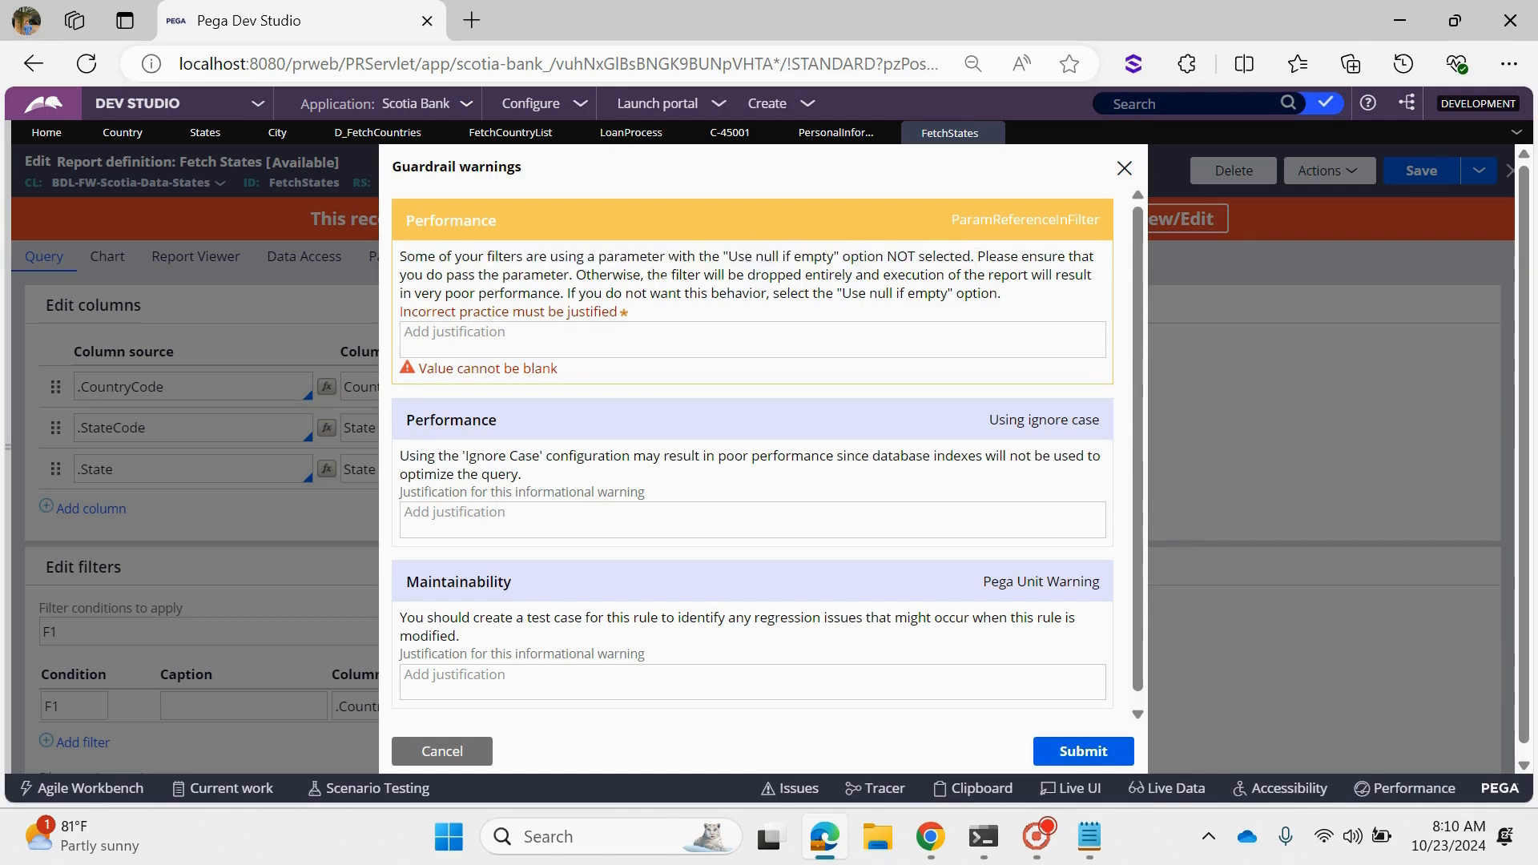
drag(651, 275, 1011, 301)
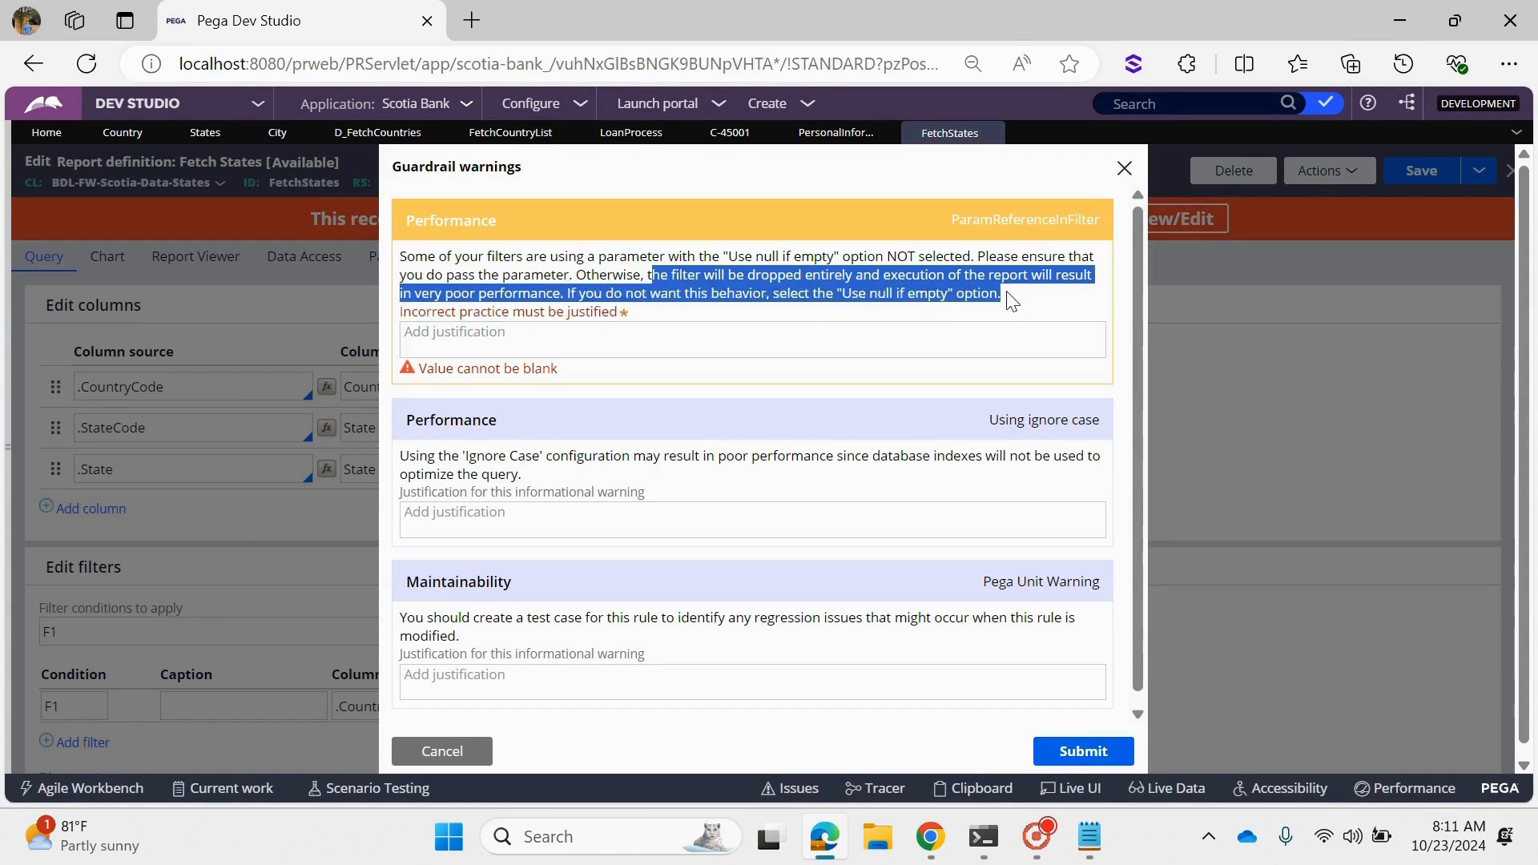
click(441, 751)
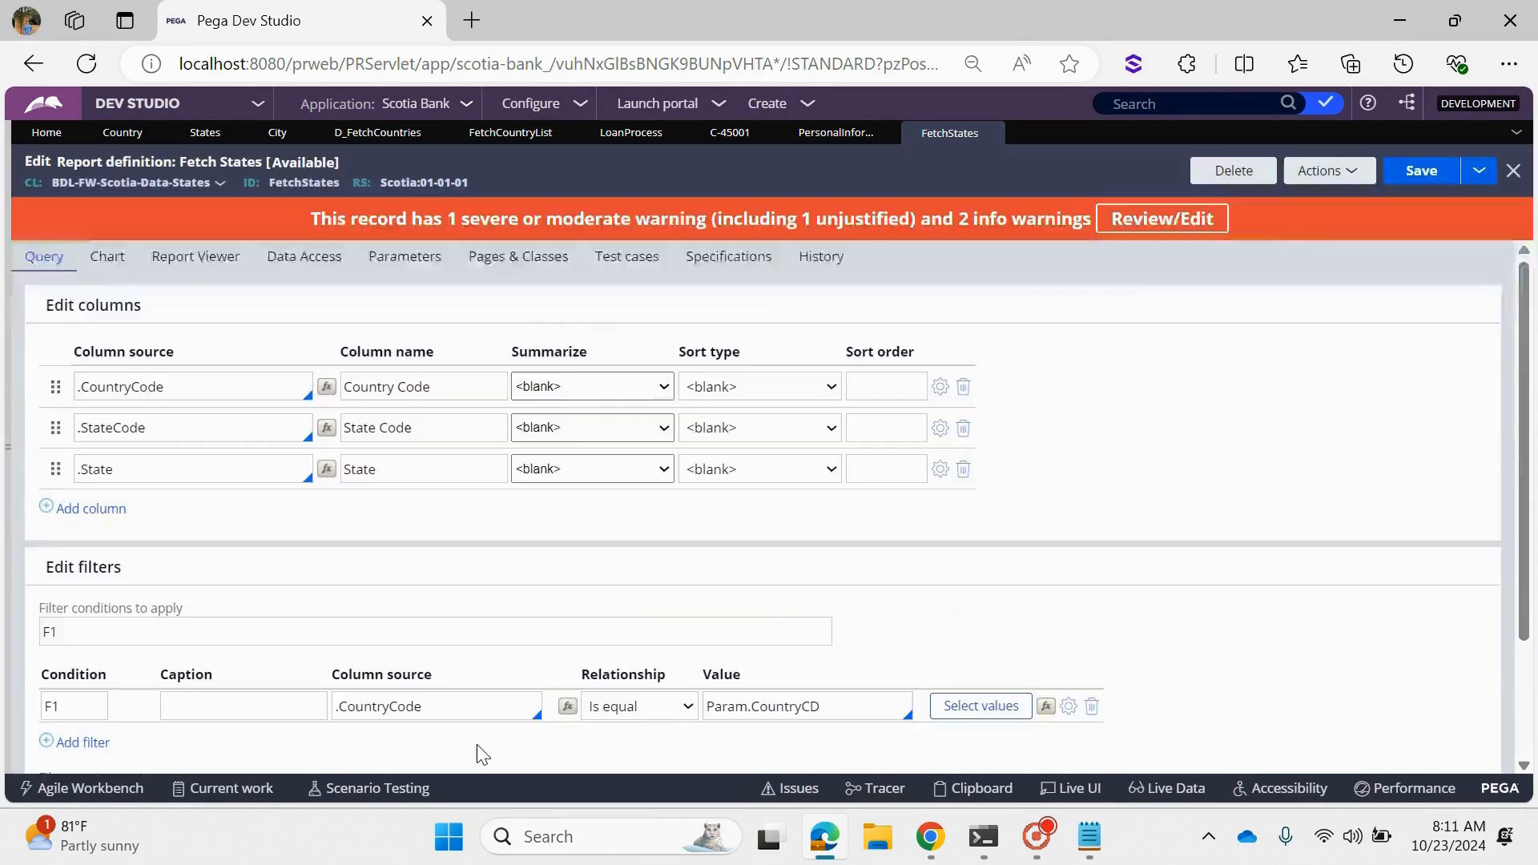
- Run the FetchStates report, filter its results by Country Code IND, and close the results window
click(1326, 171)
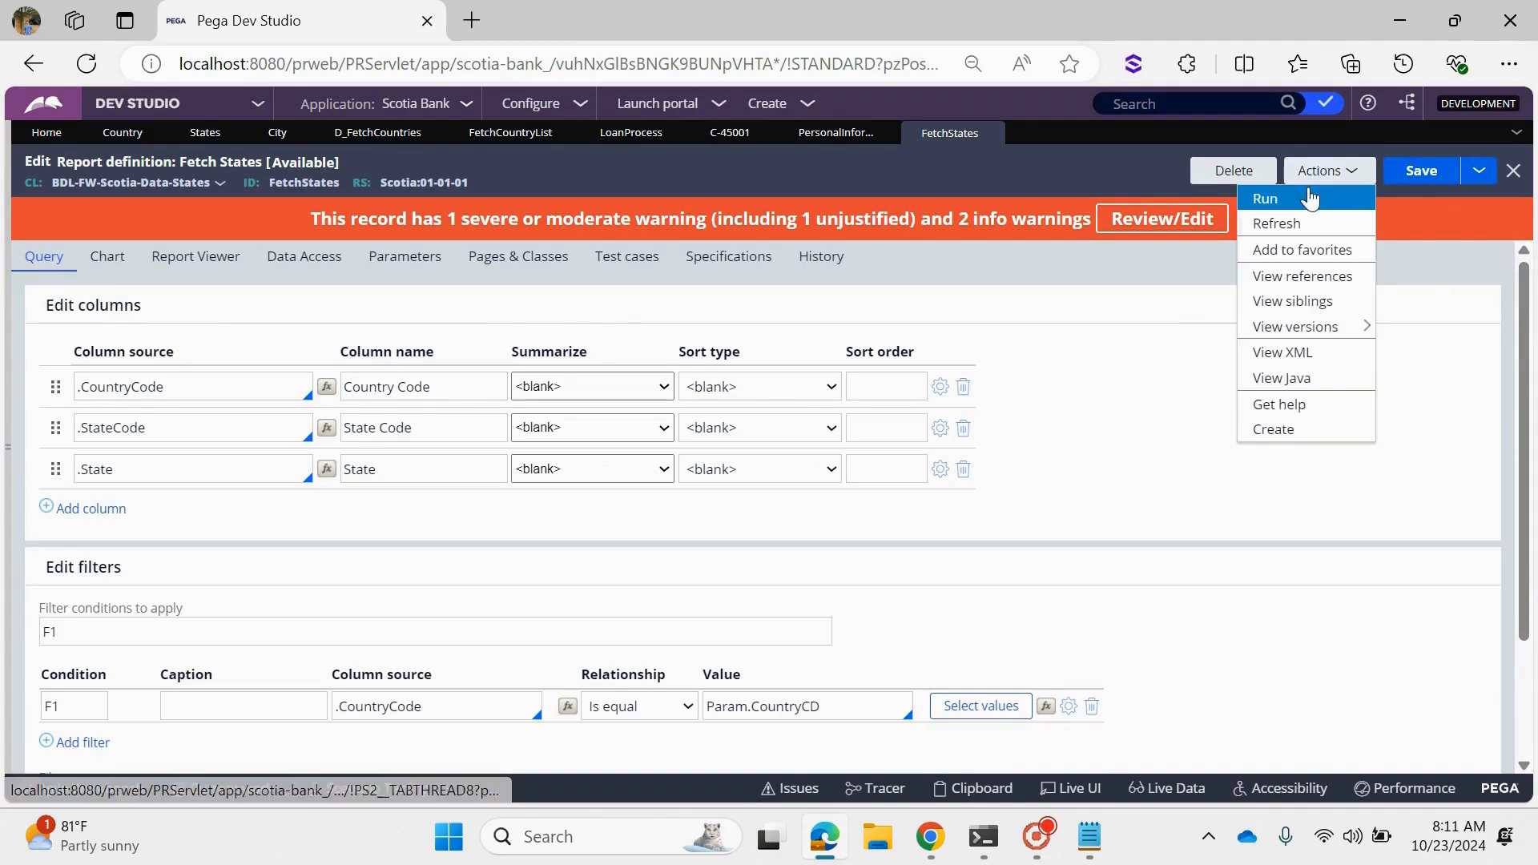
click(1309, 199)
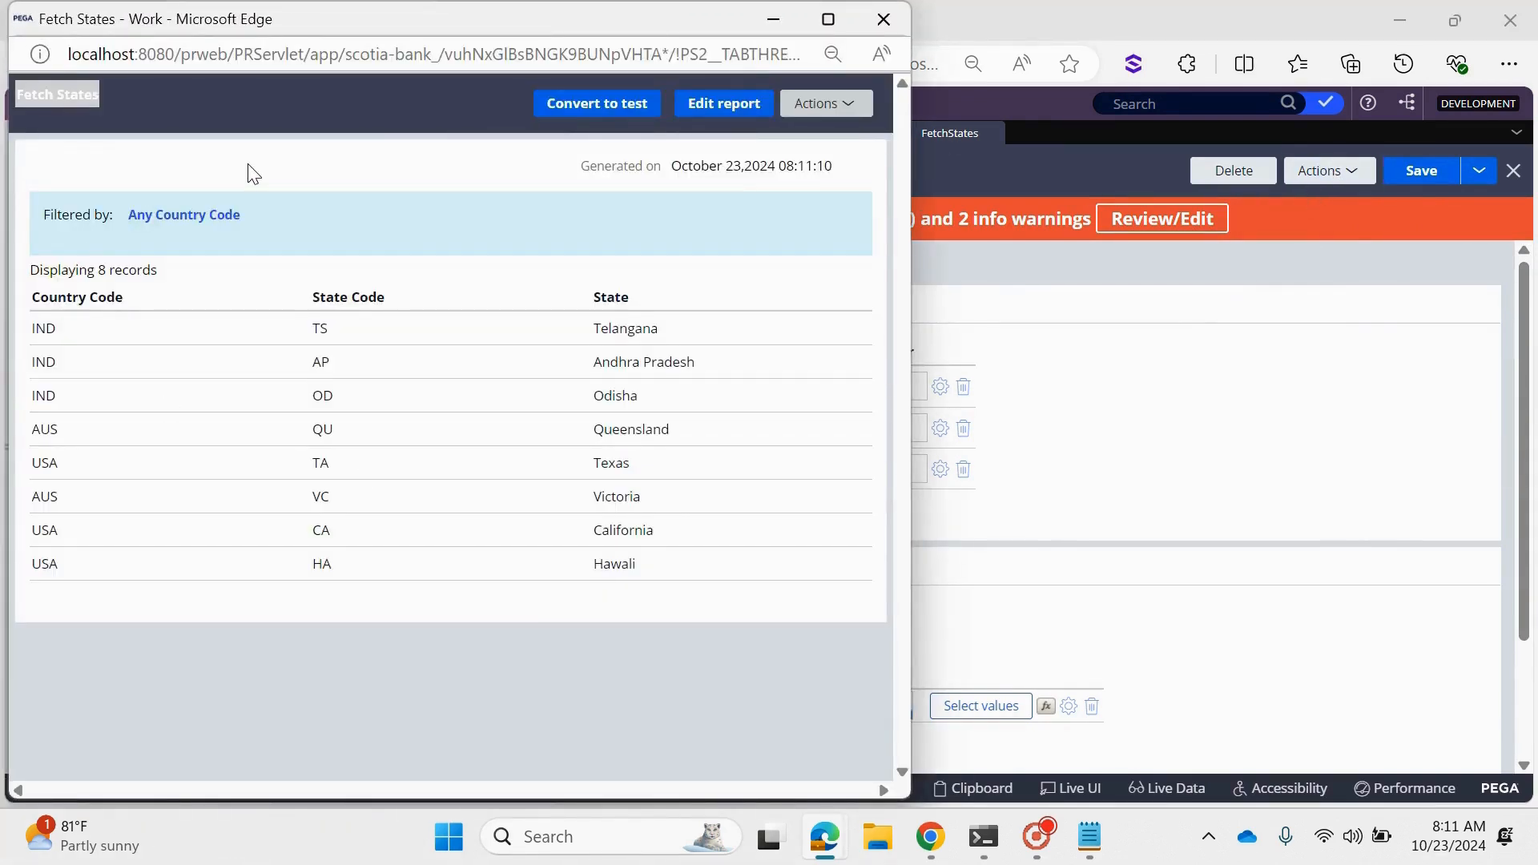
click(166, 230)
click(636, 337)
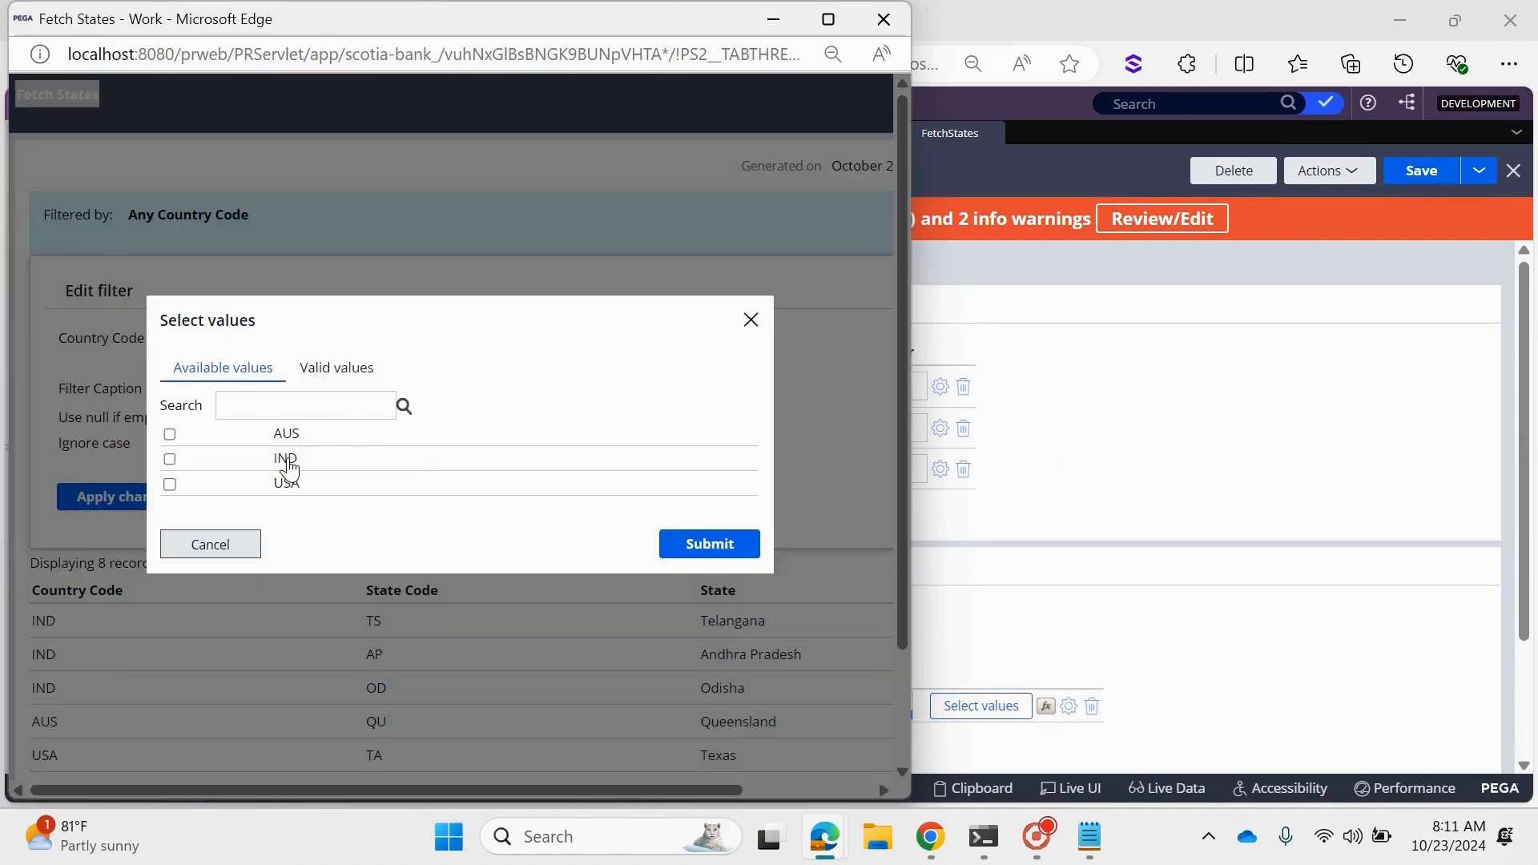
click(170, 460)
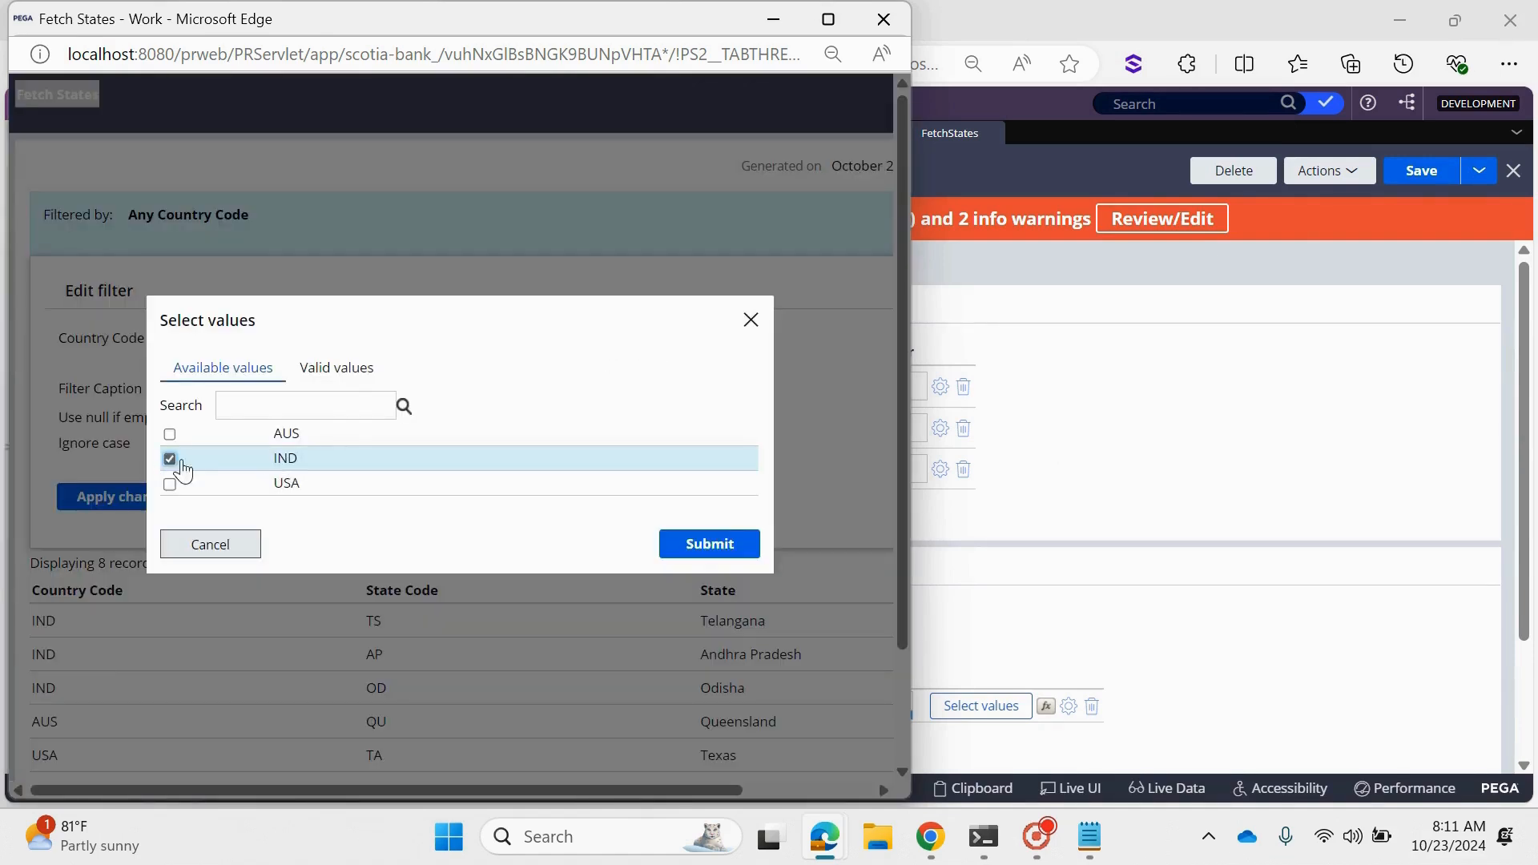
click(726, 549)
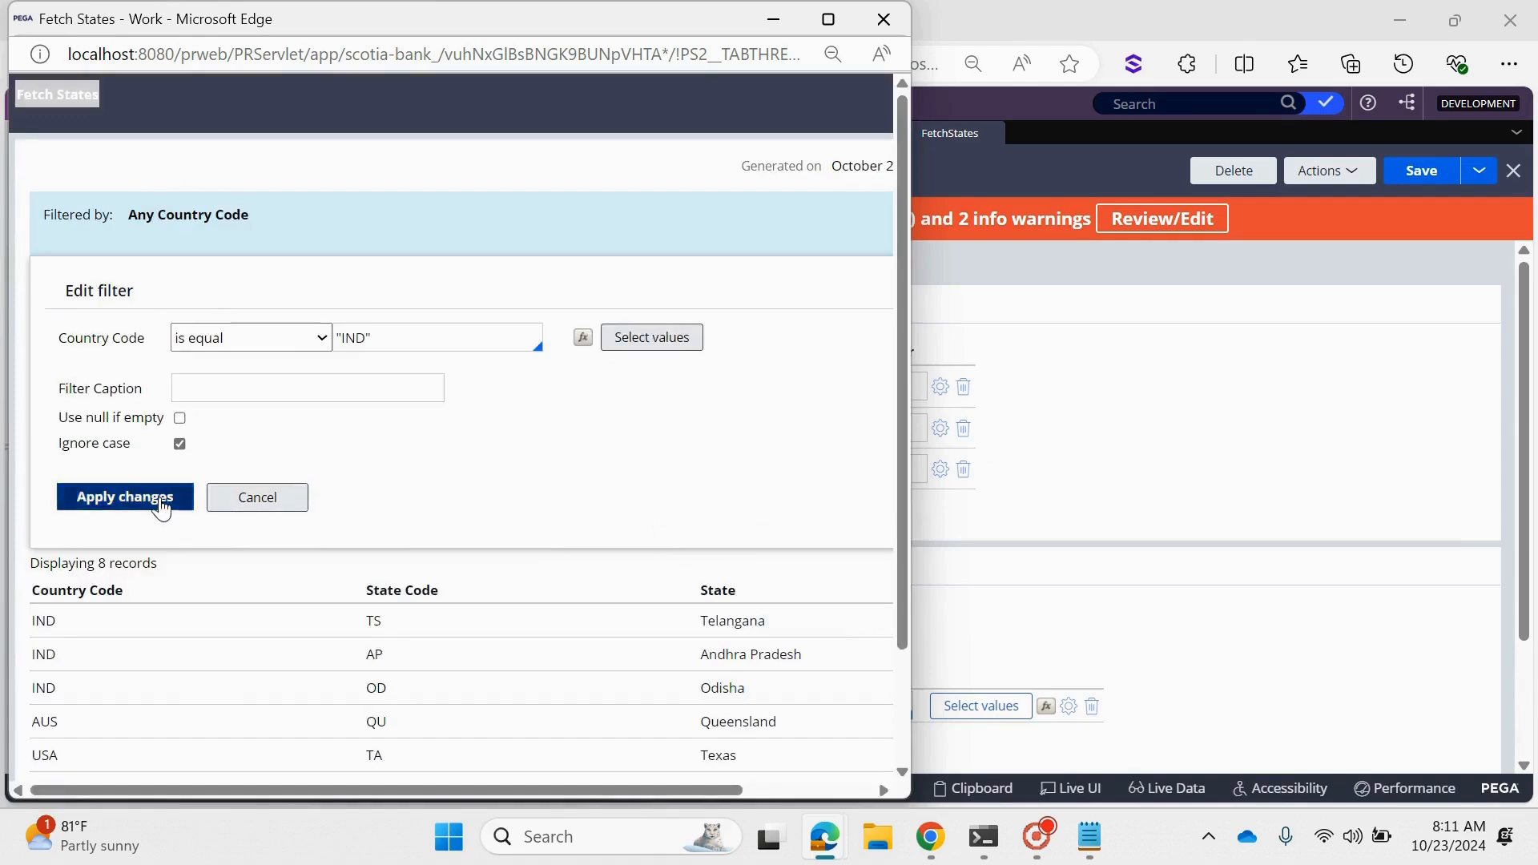
click(110, 499)
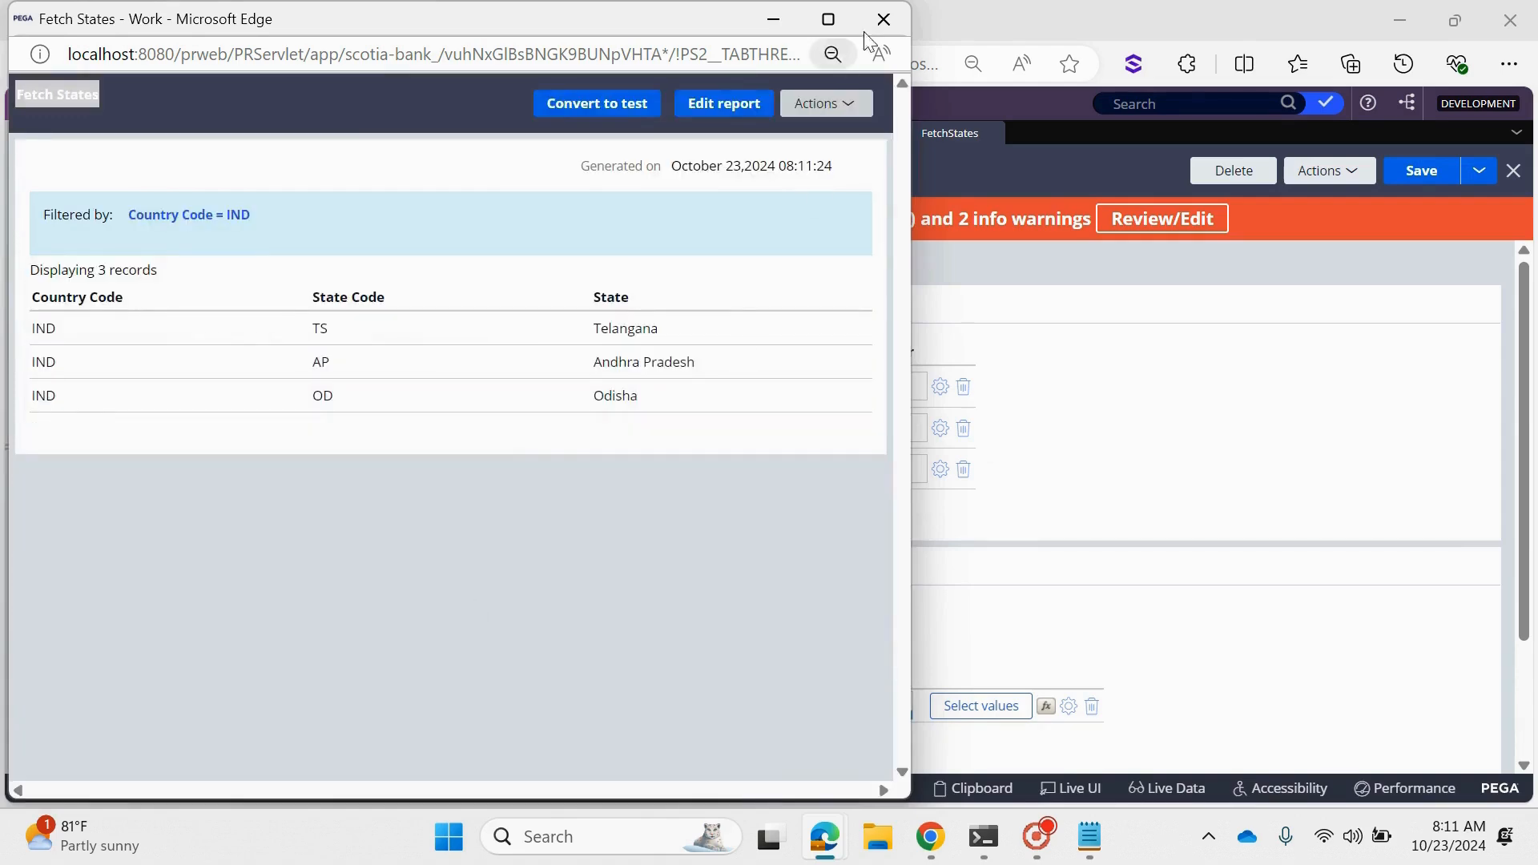
click(884, 18)
- Examine the Country and State dropdowns in the open Scotia Bank case, and return to the FetchStates report
click(726, 134)
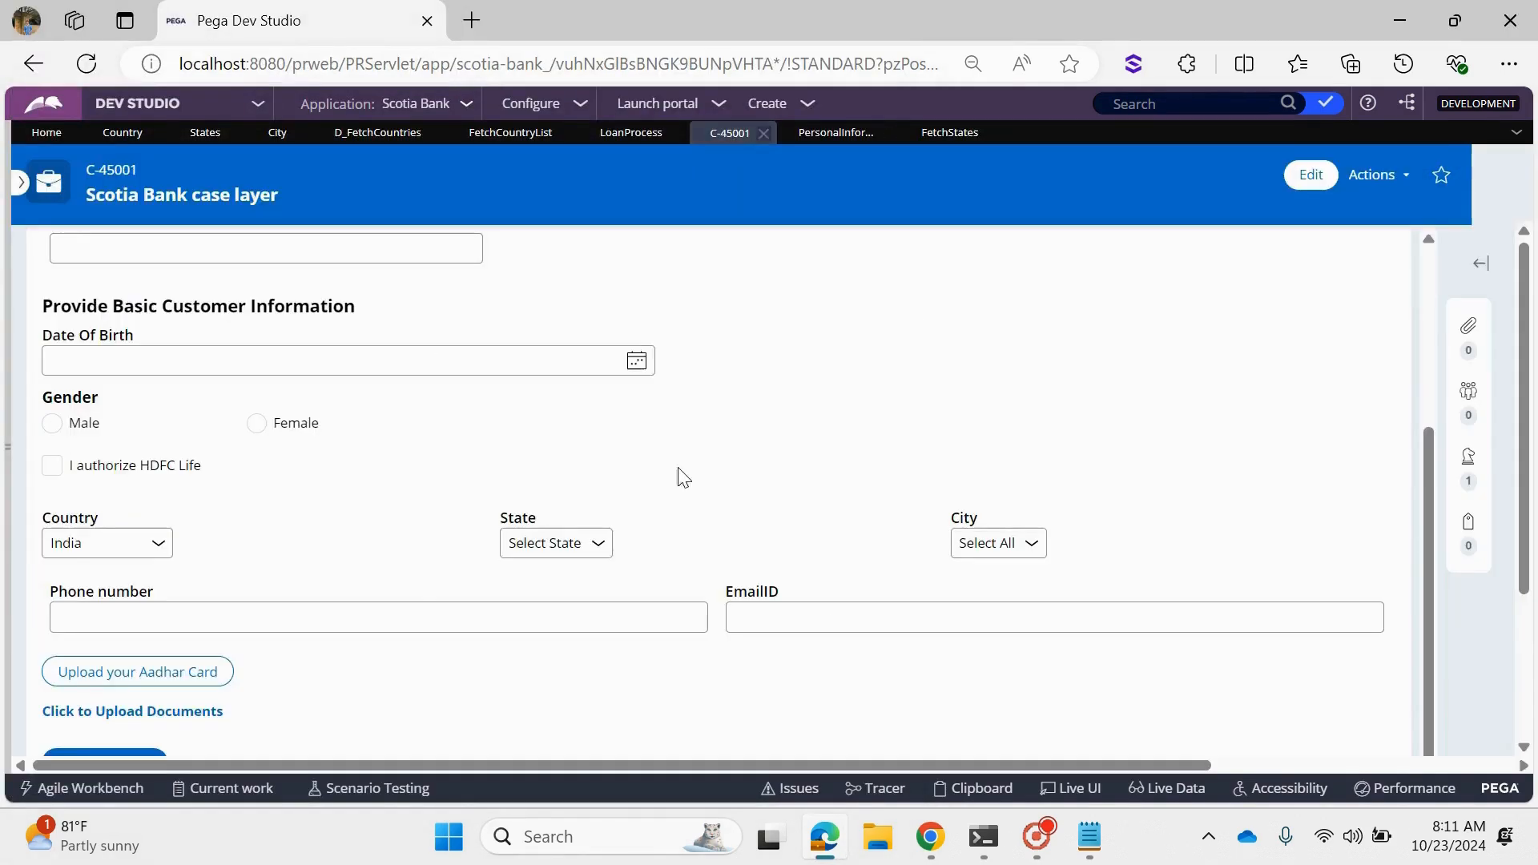
click(146, 551)
click(146, 551)
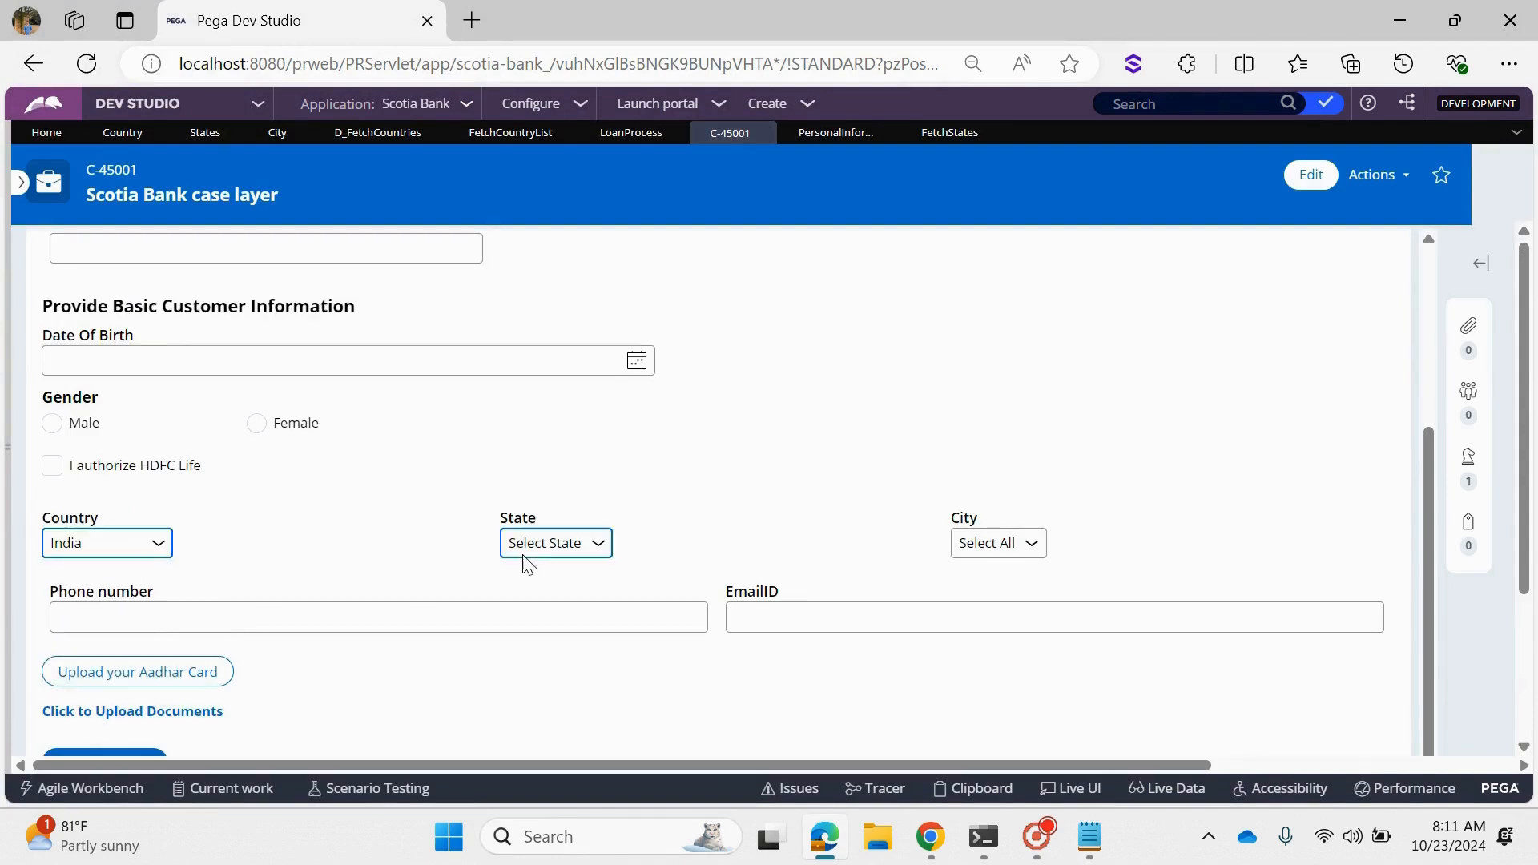
click(529, 551)
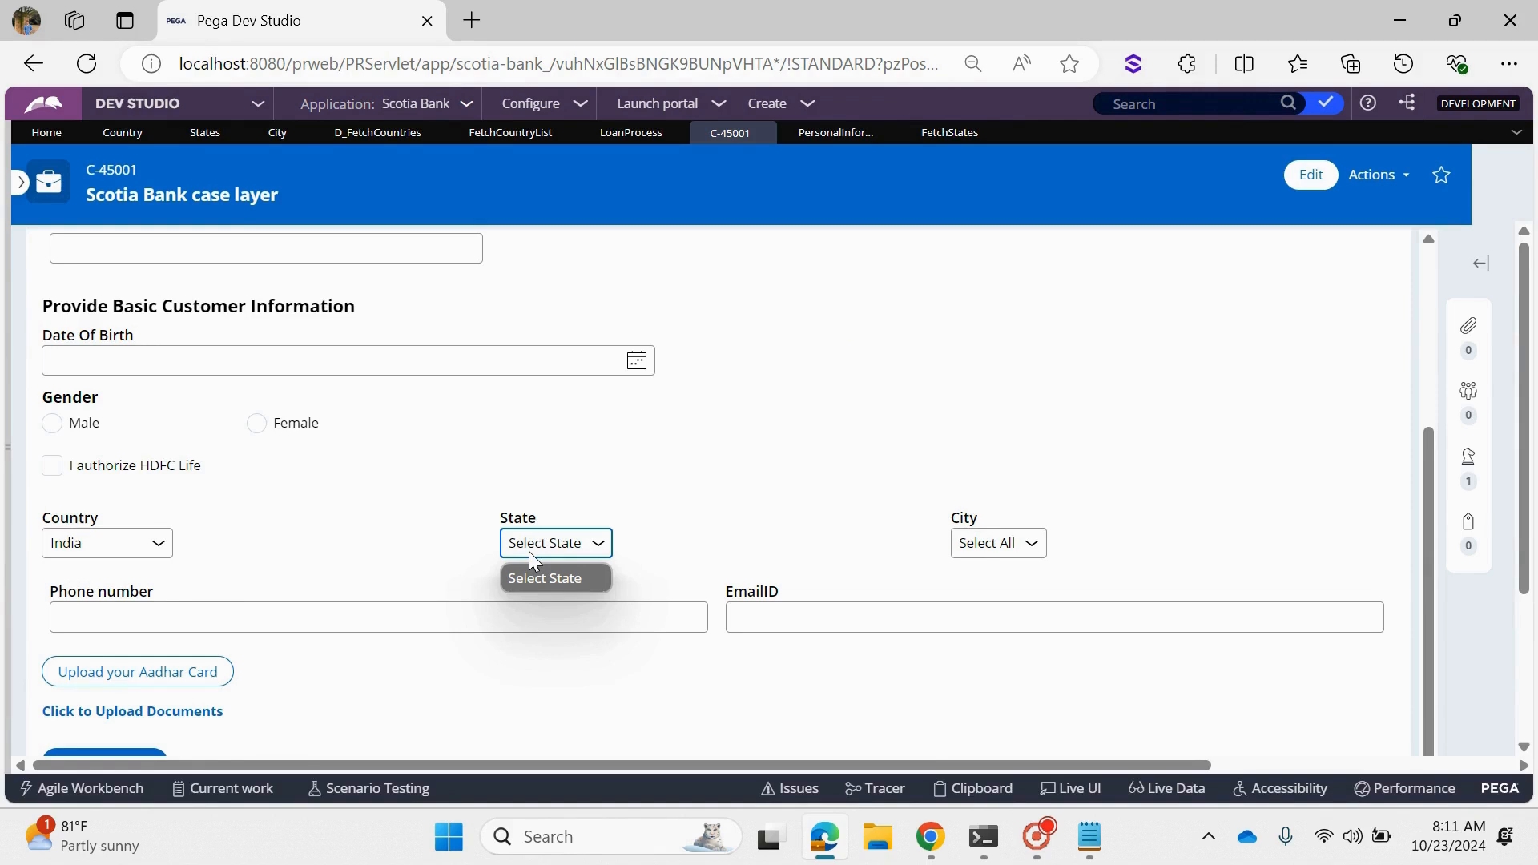
click(57, 548)
click(71, 549)
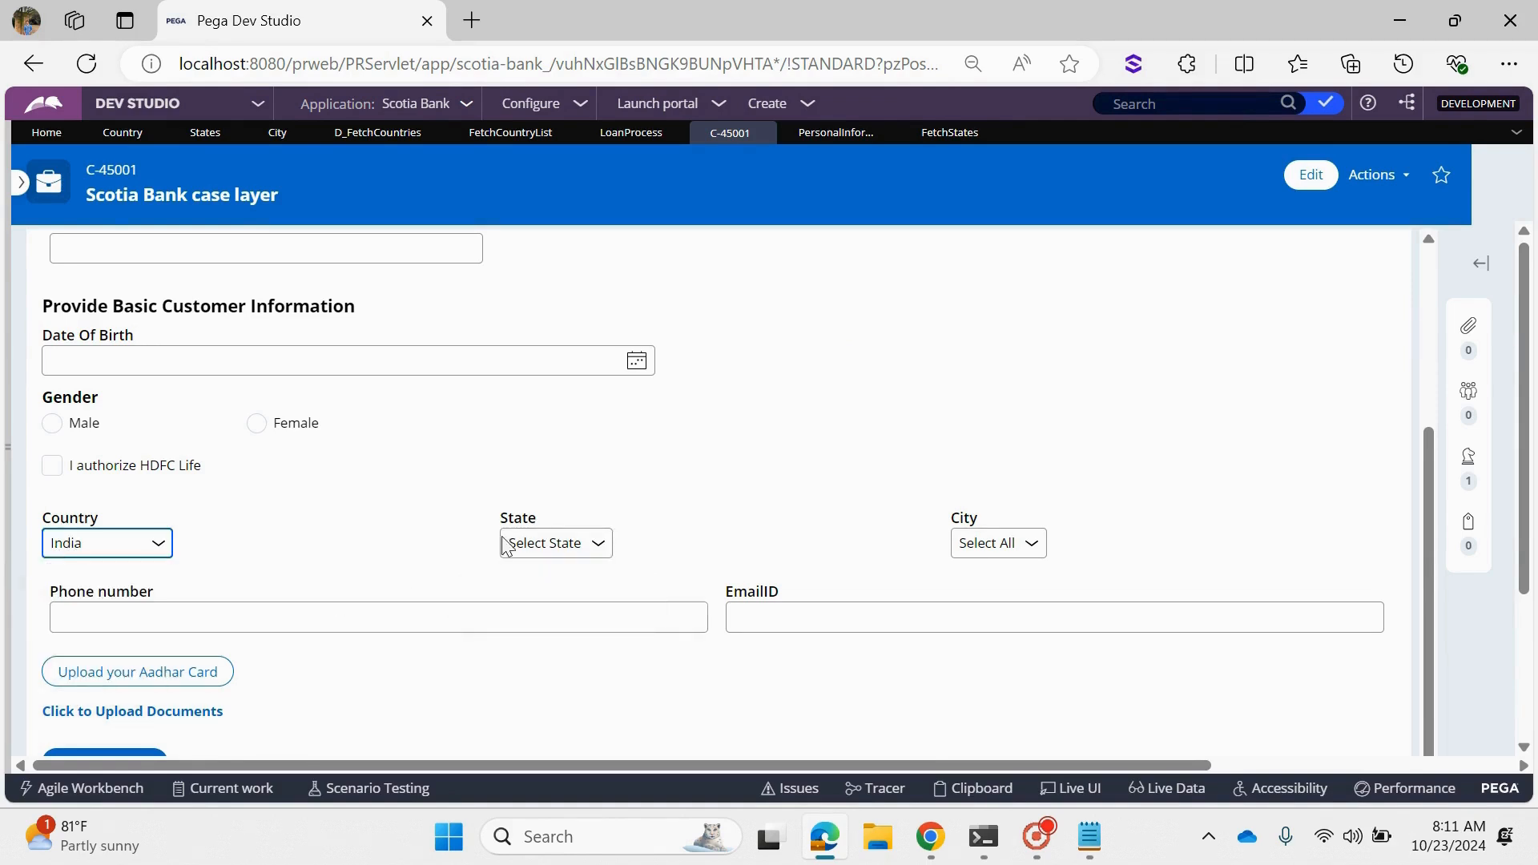
click(570, 549)
click(571, 544)
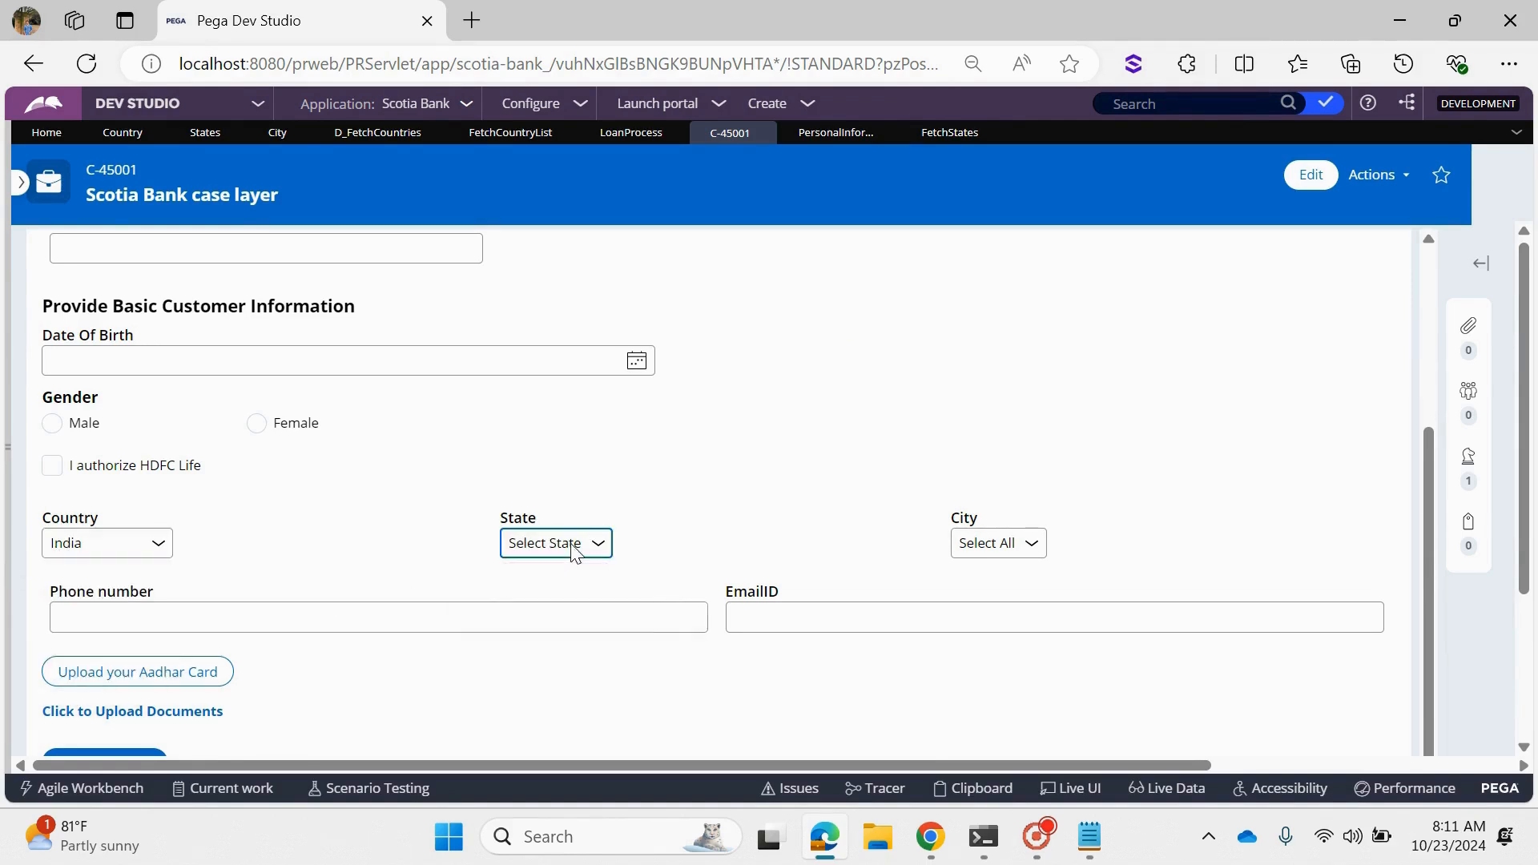
click(134, 542)
click(134, 541)
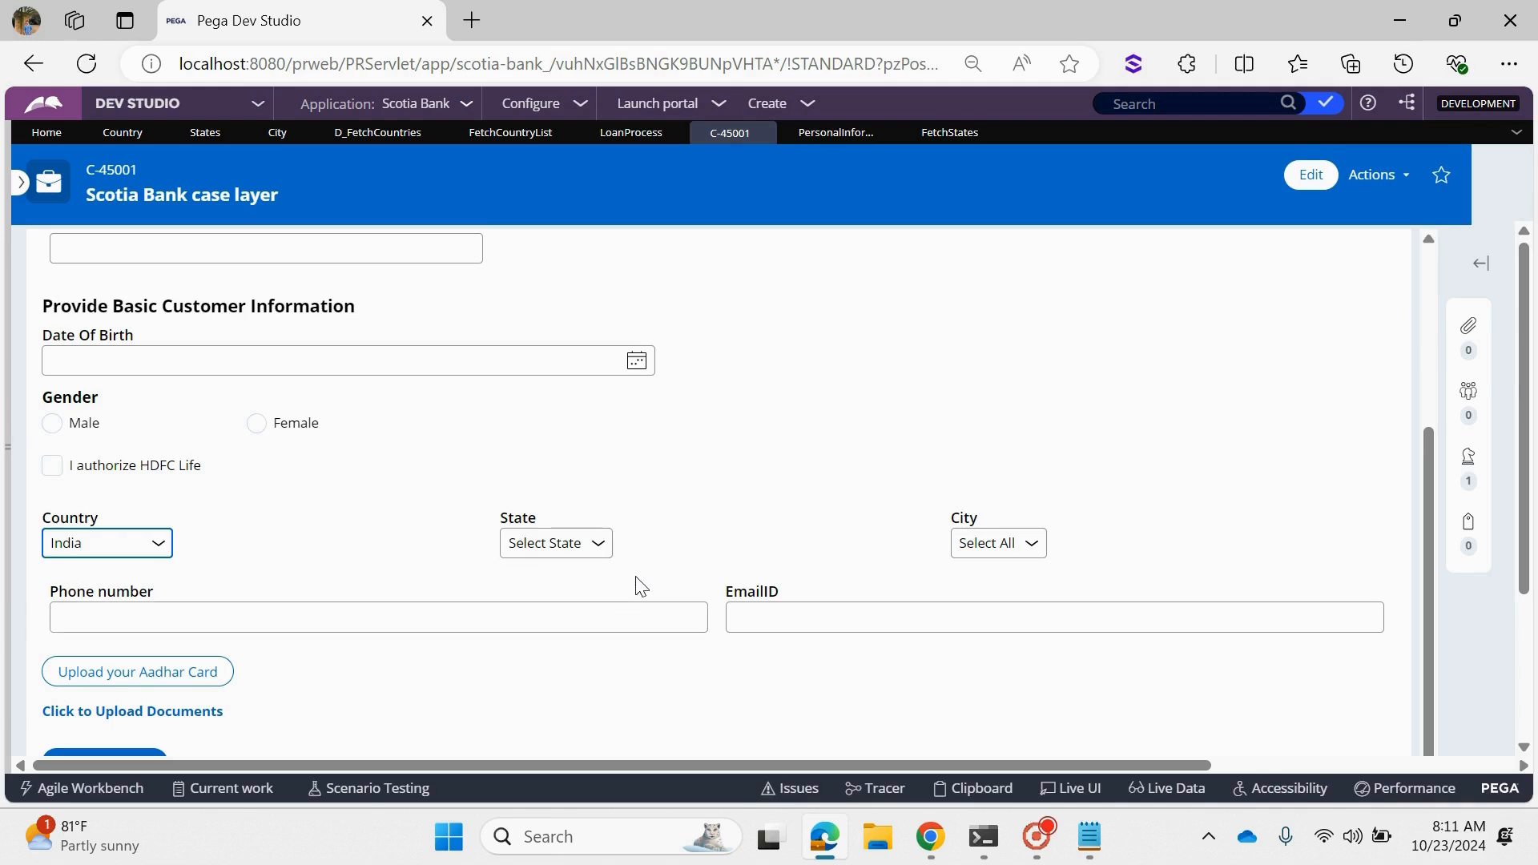
click(563, 553)
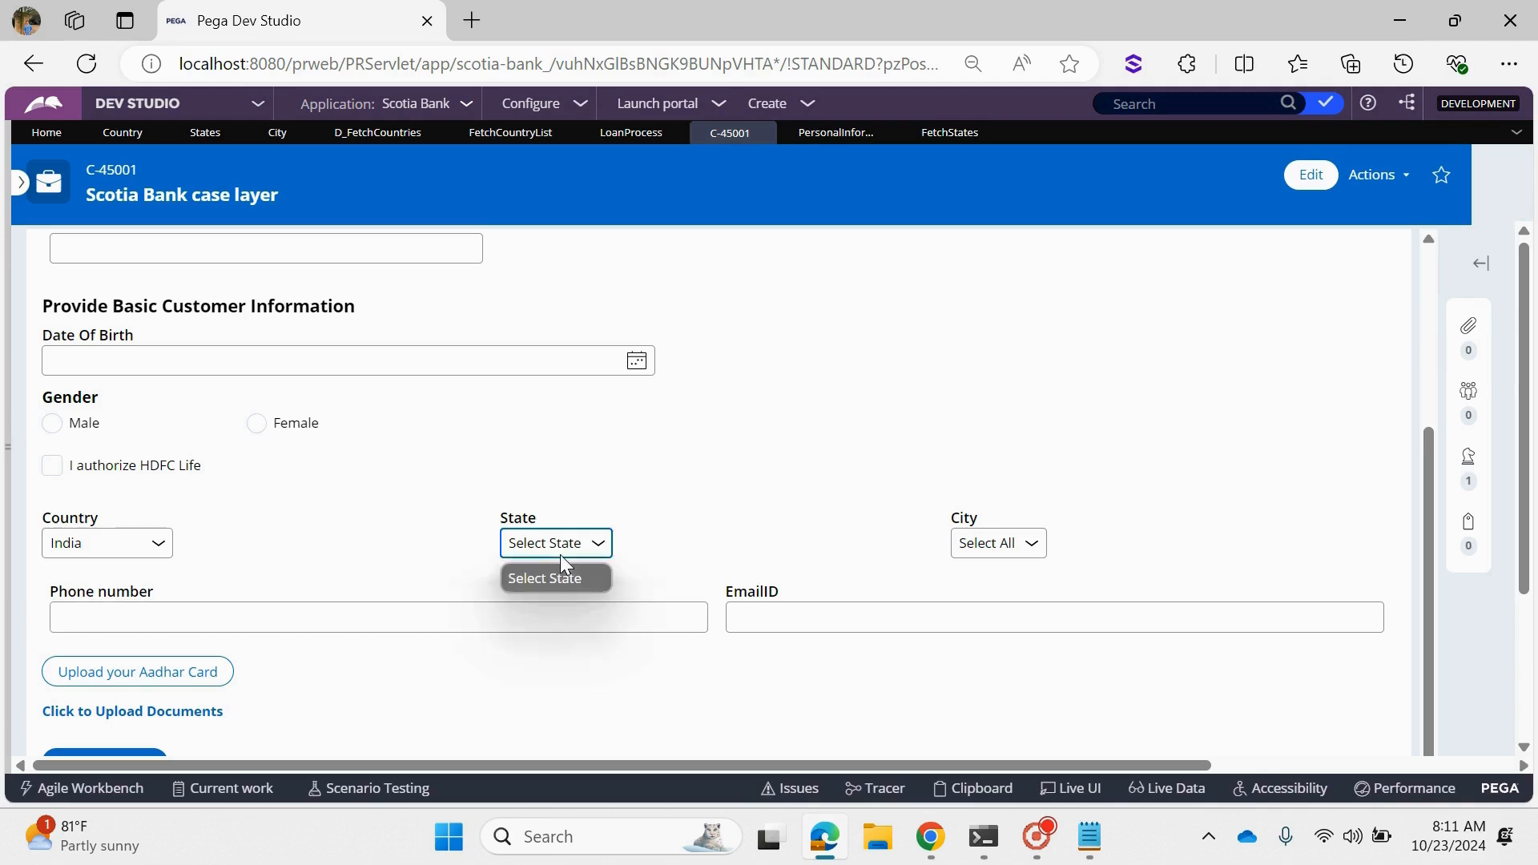
click(142, 555)
click(141, 559)
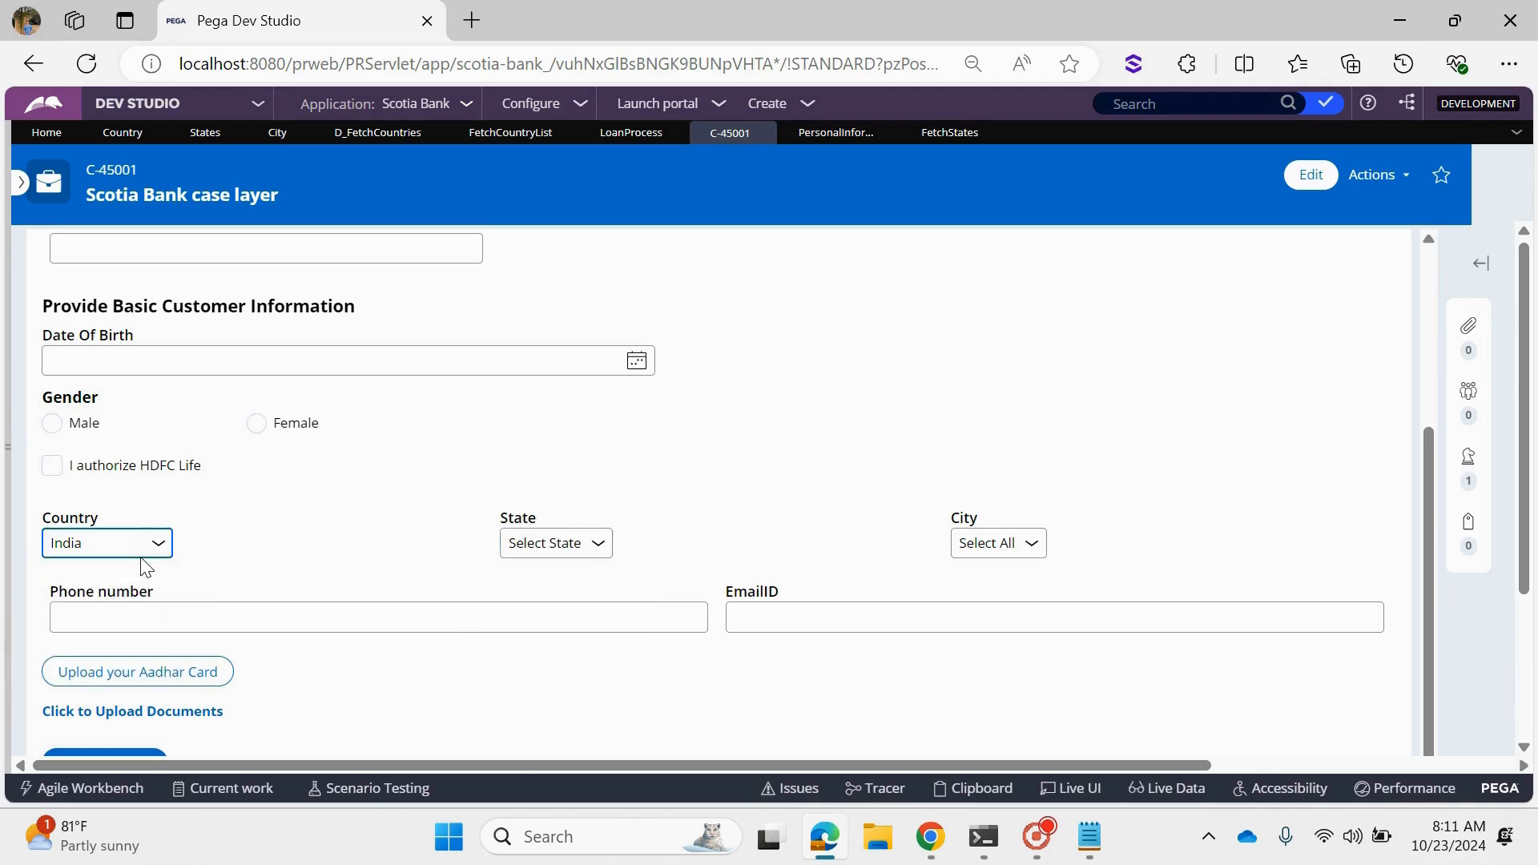
click(586, 550)
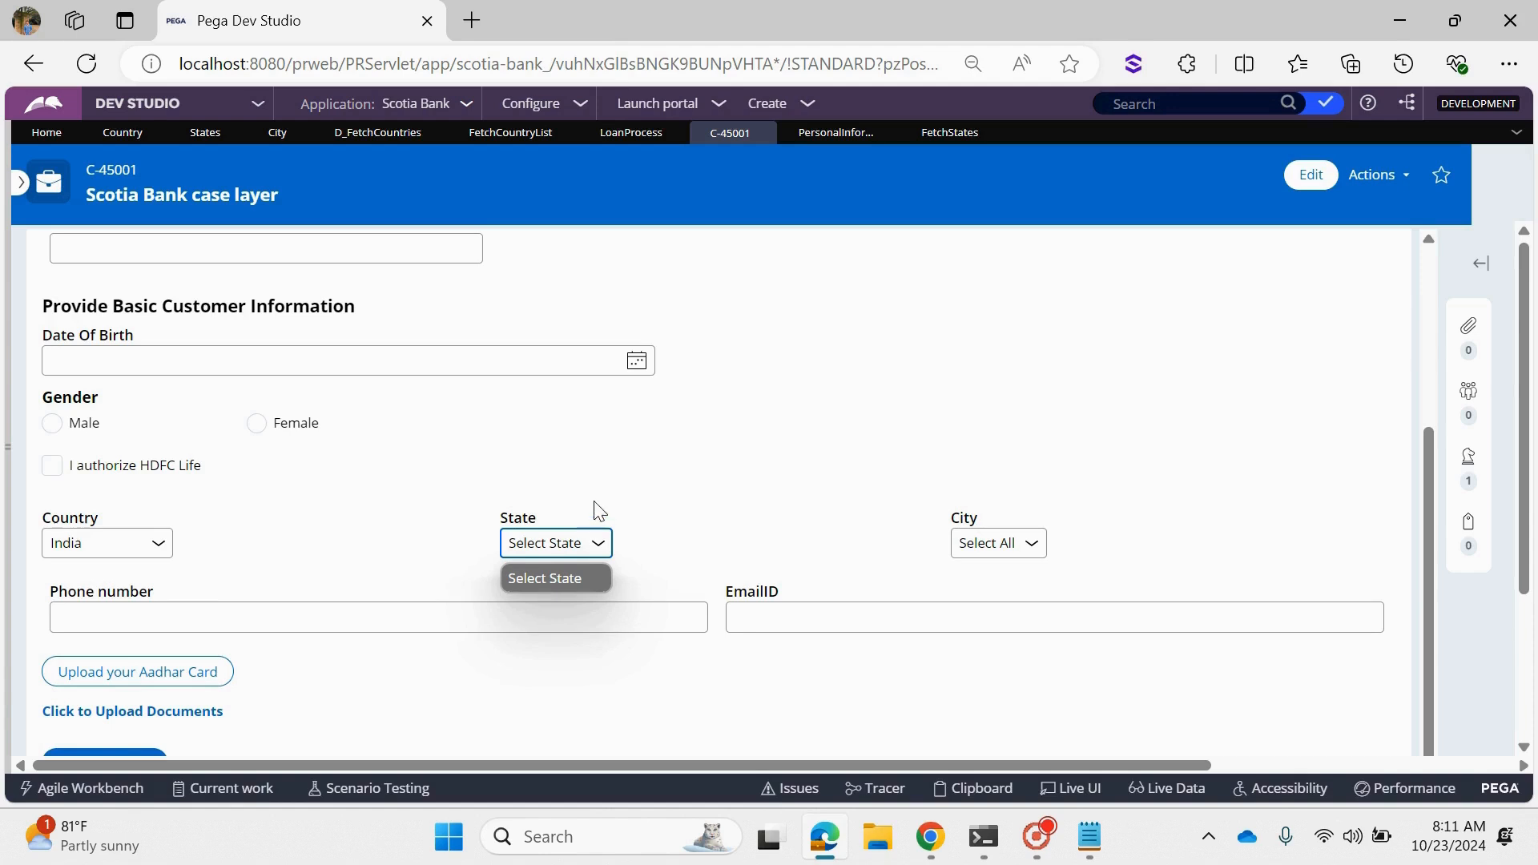
click(826, 431)
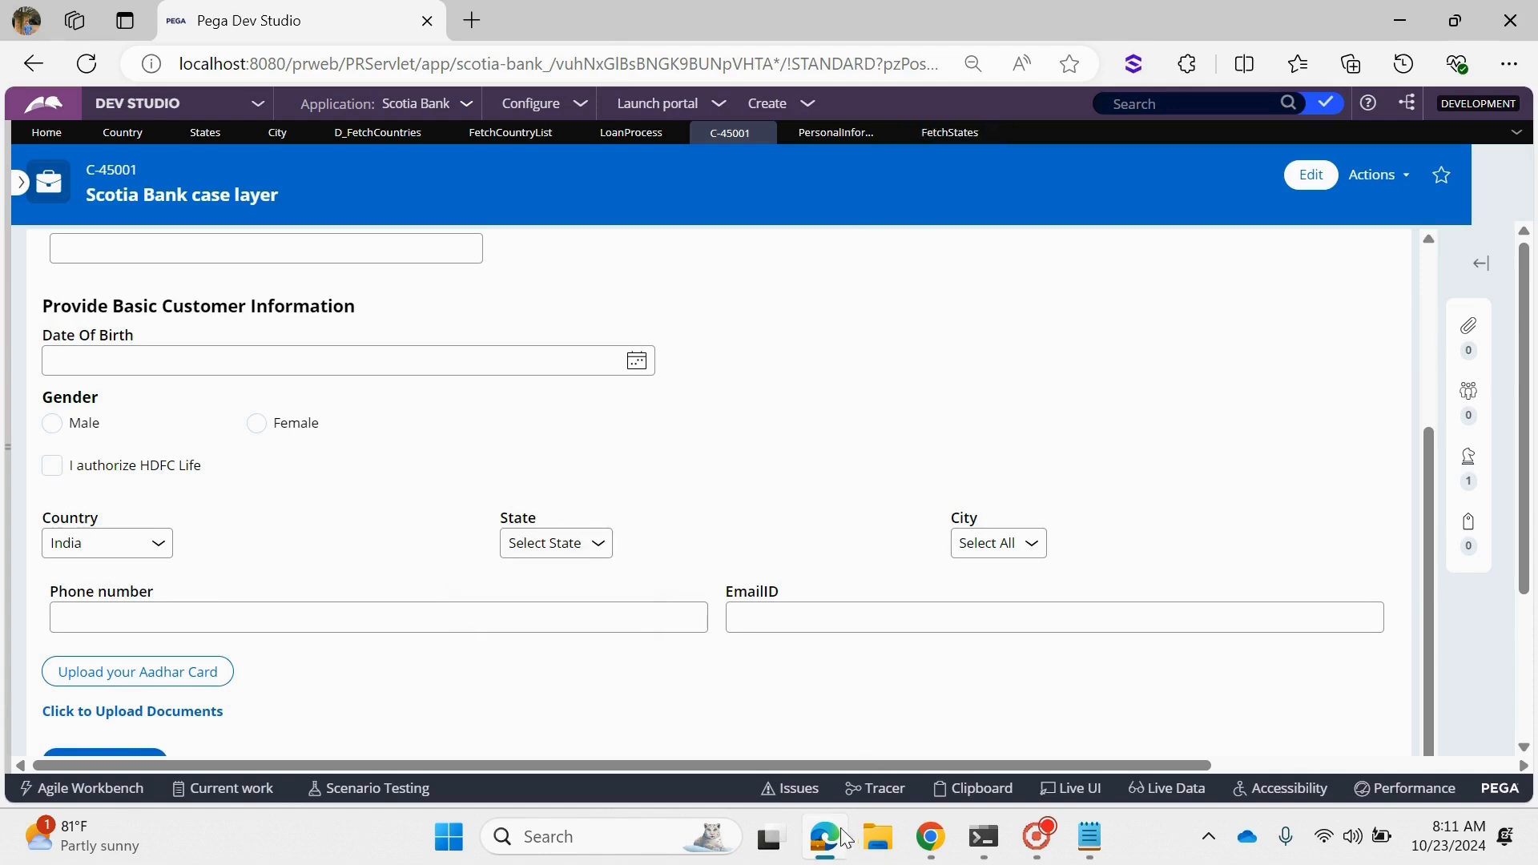
click(945, 138)
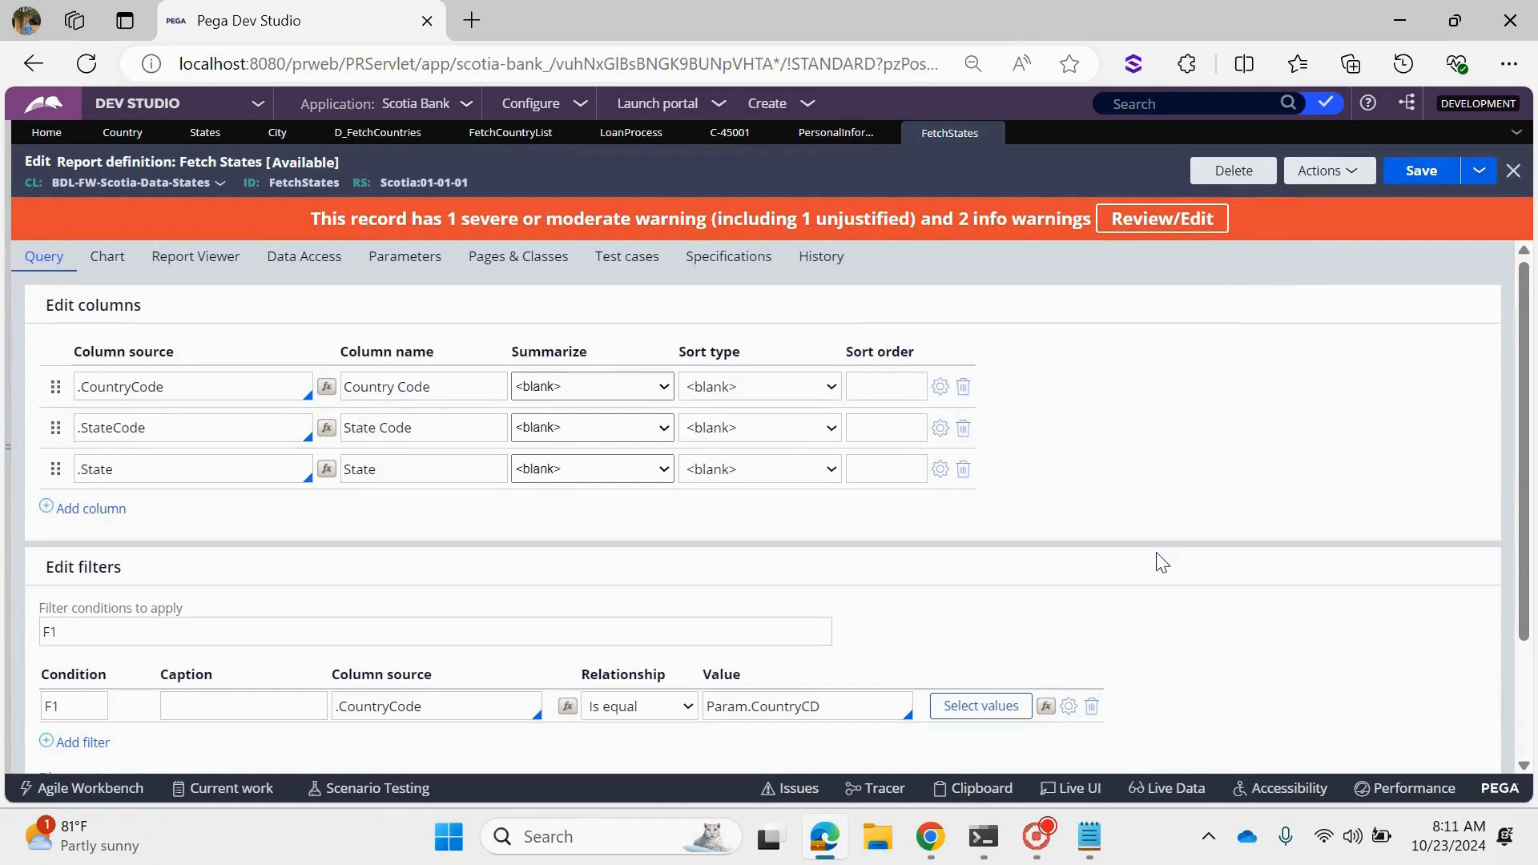
- Run the FetchStates report to view its unfiltered states list, and close the results window
click(1346, 178)
click(1348, 198)
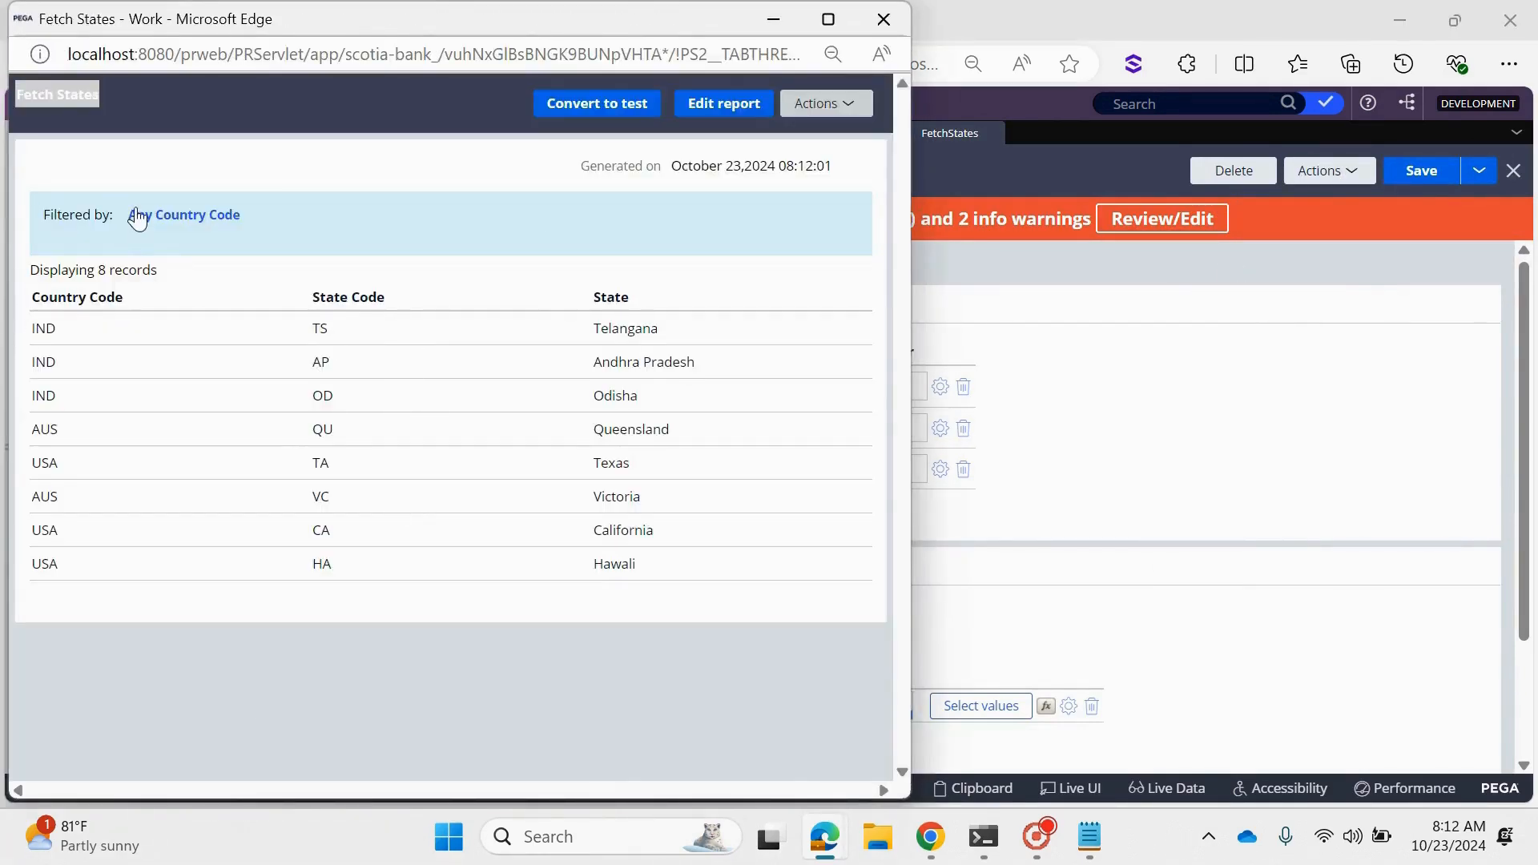
click(882, 20)
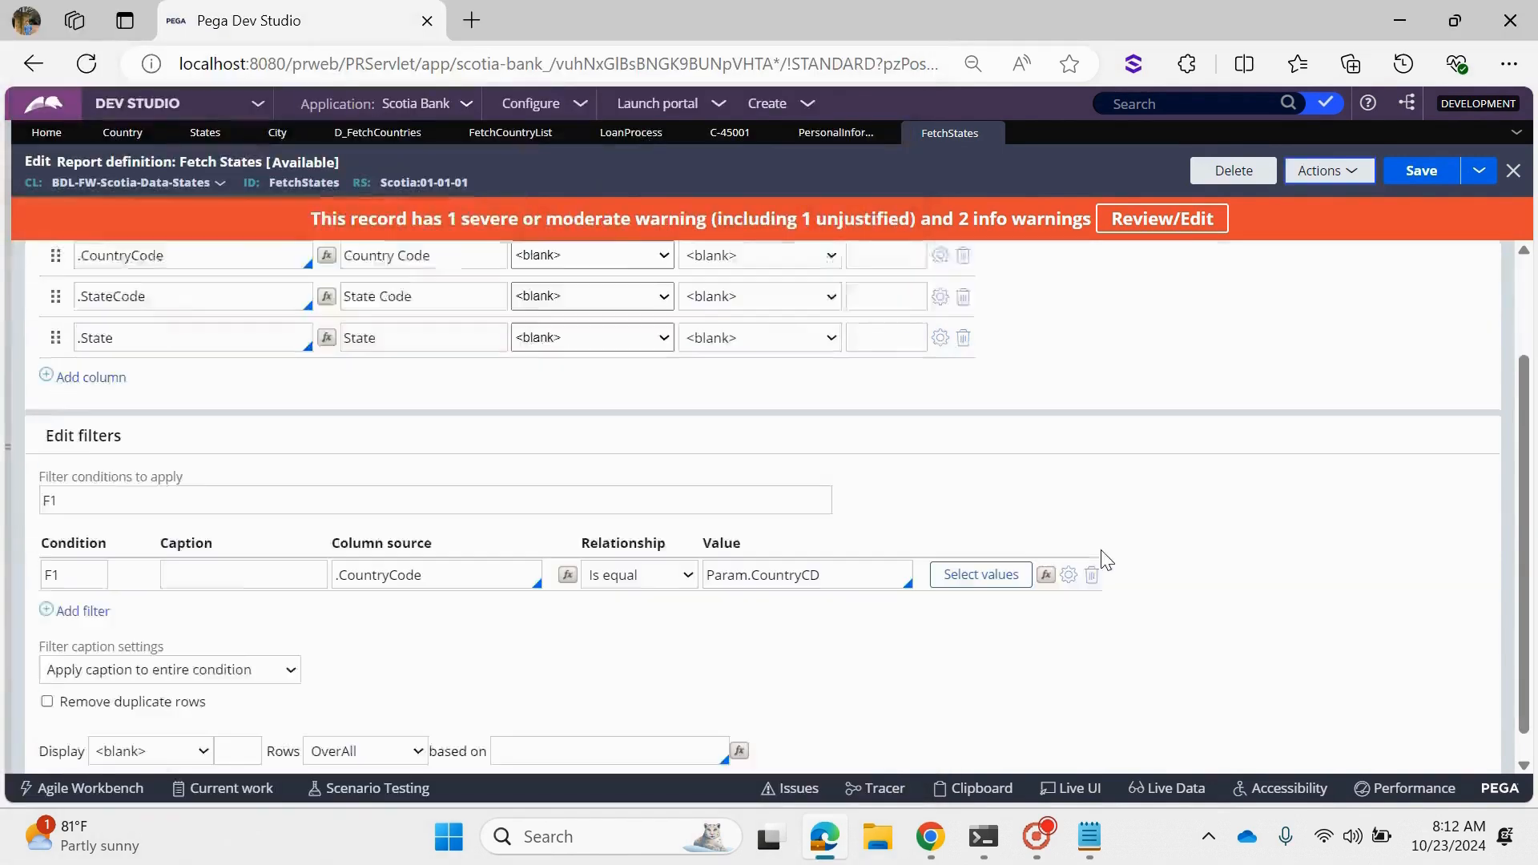
- Enable Use null if empty in the CountryCode filter's options and save the FetchStates report
scroll(1104, 632, down, 1)
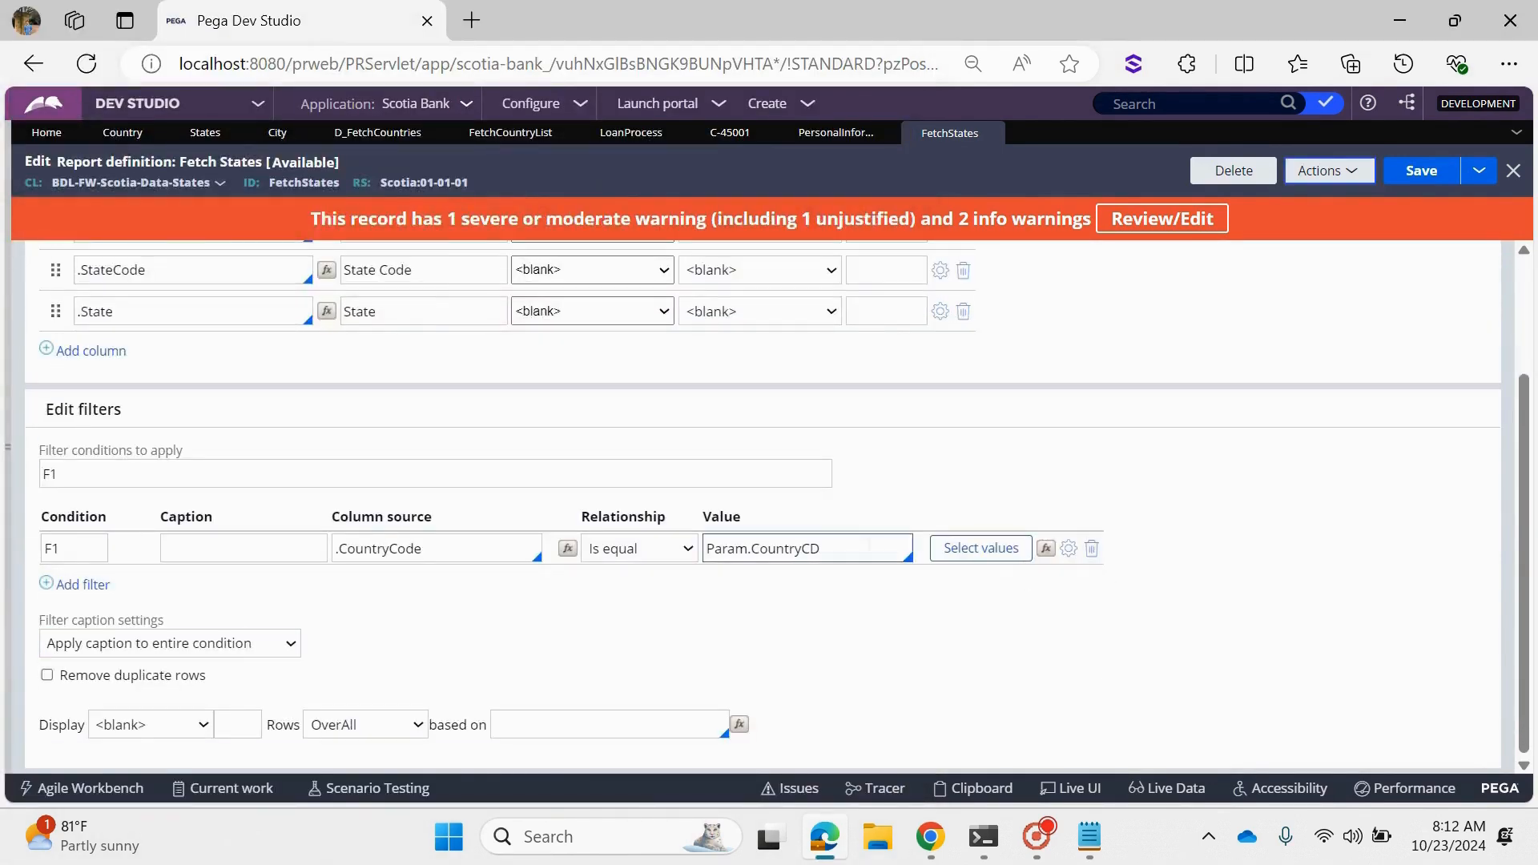
click(1069, 548)
click(525, 477)
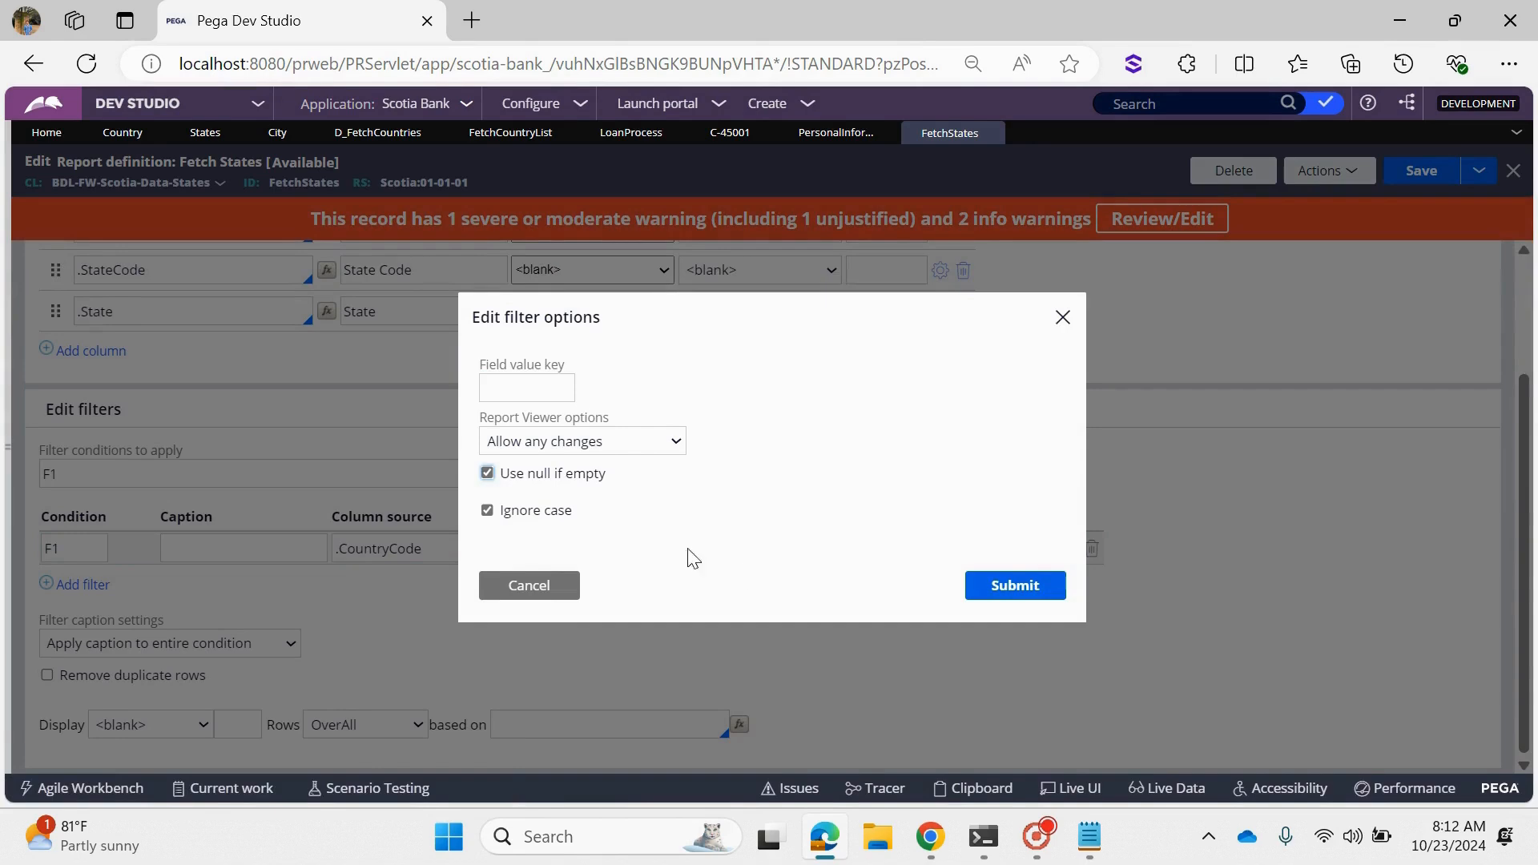
click(995, 588)
click(1421, 171)
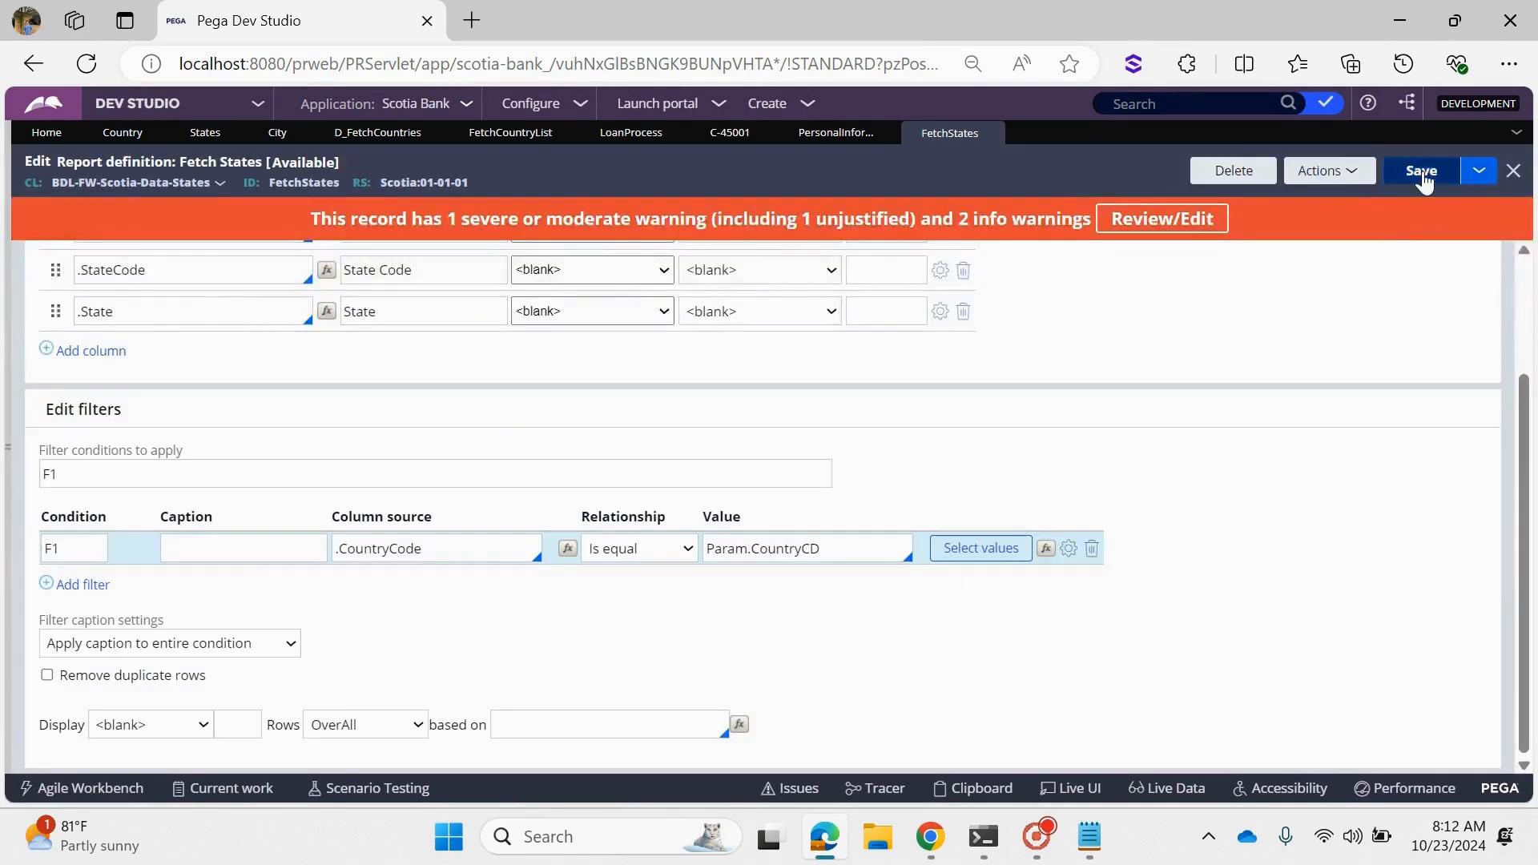
- Run the saved FetchStates report and filter its results by Country Code AUS, closing the results window when done
click(1358, 183)
click(1332, 196)
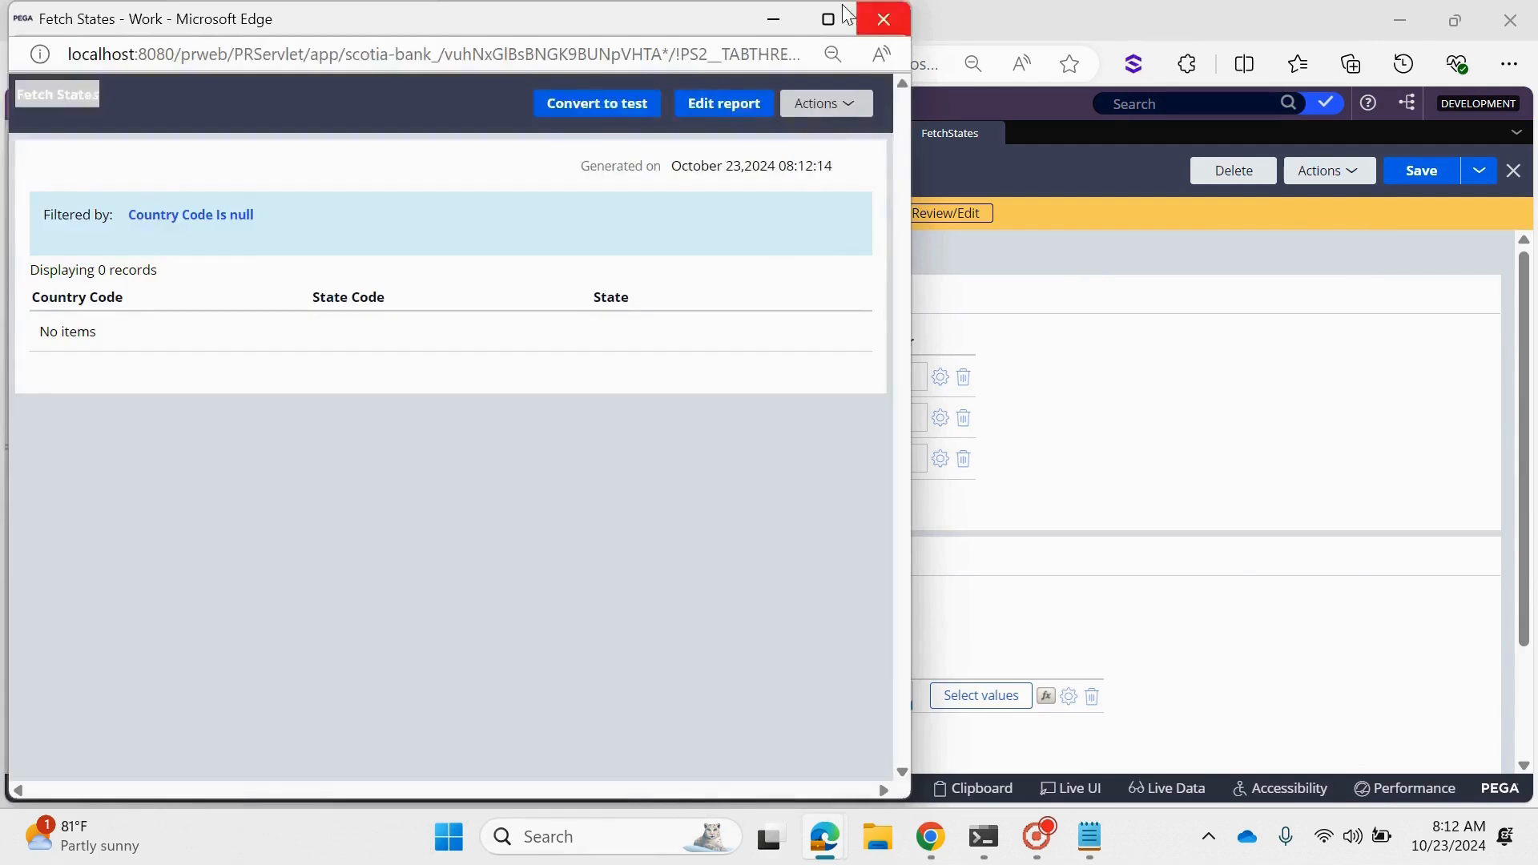
click(828, 17)
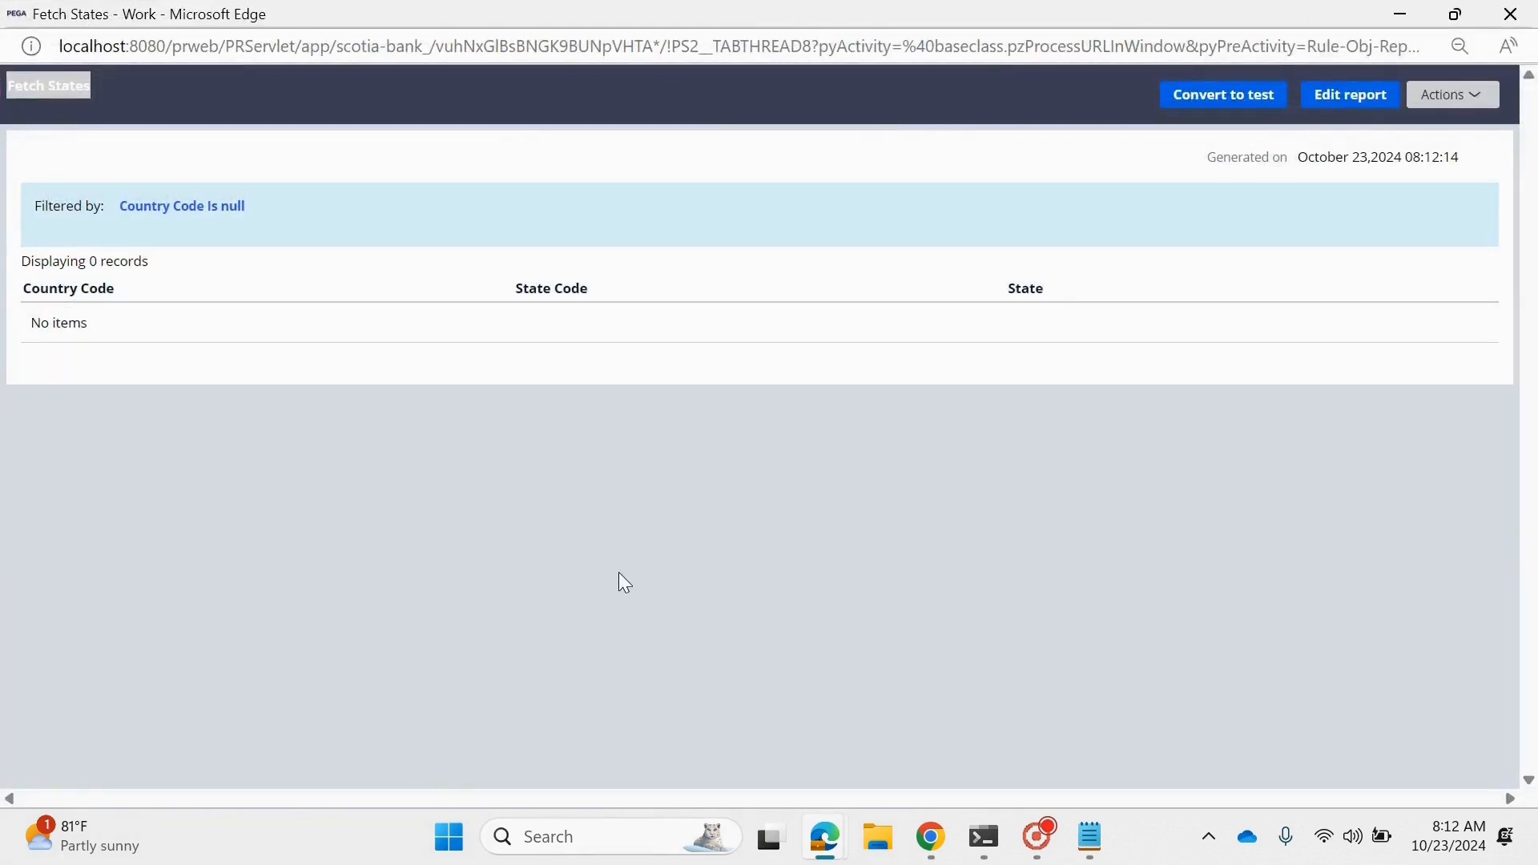
click(196, 218)
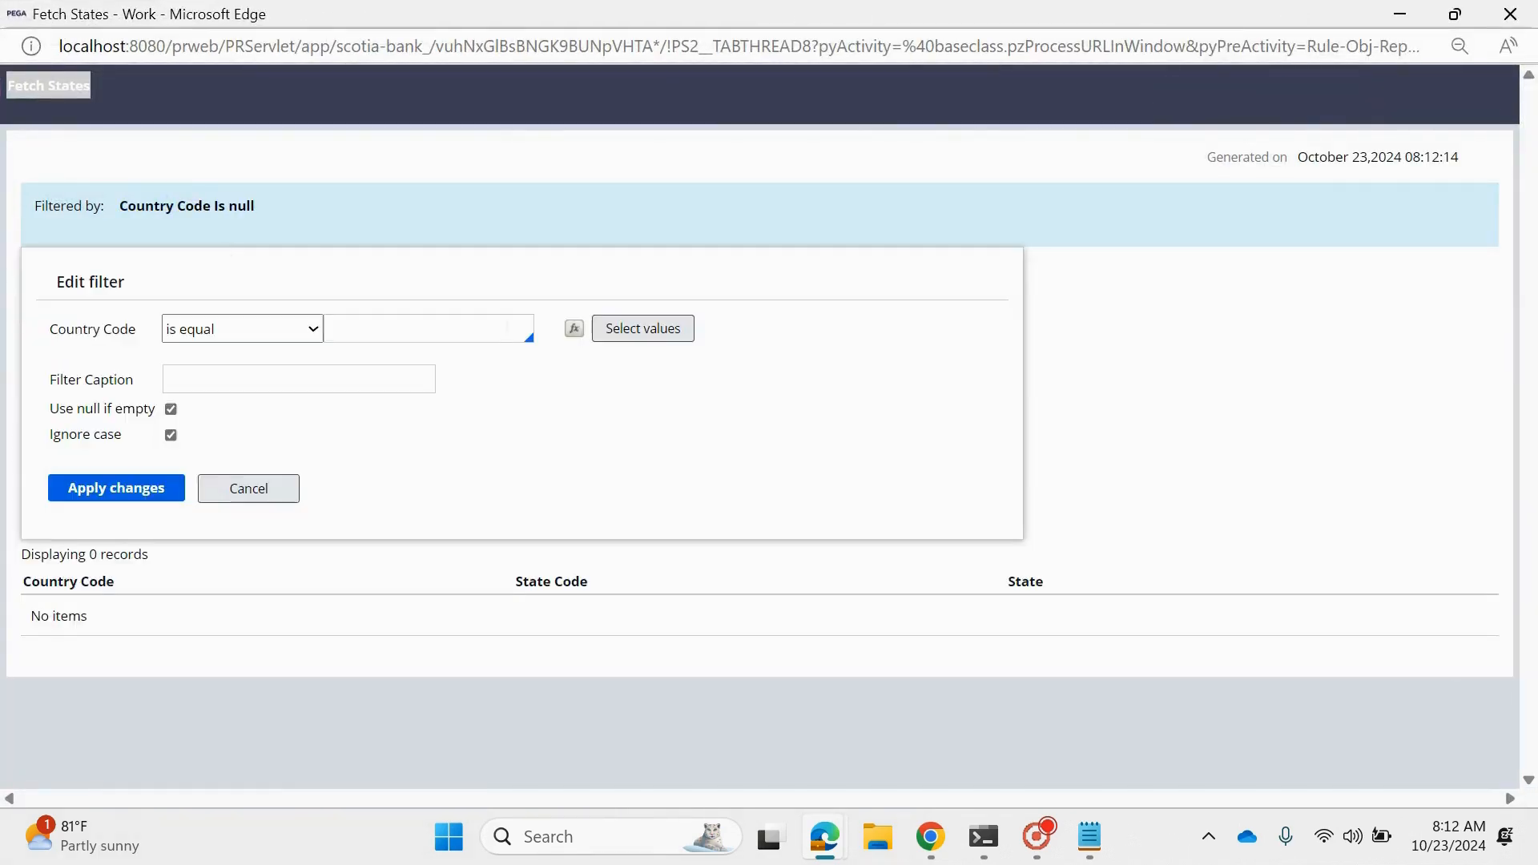
click(666, 330)
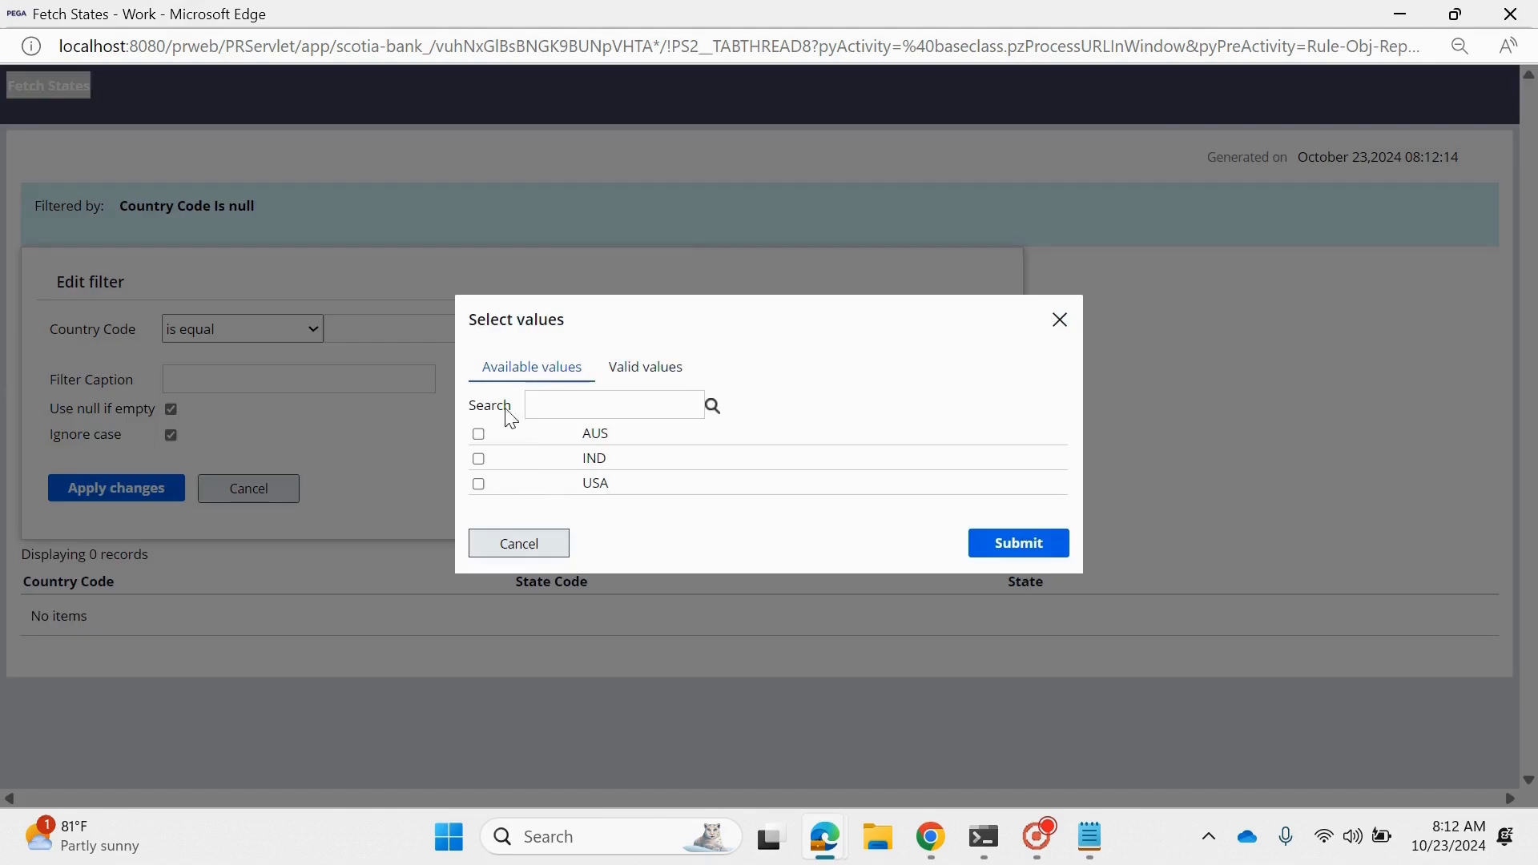
click(479, 435)
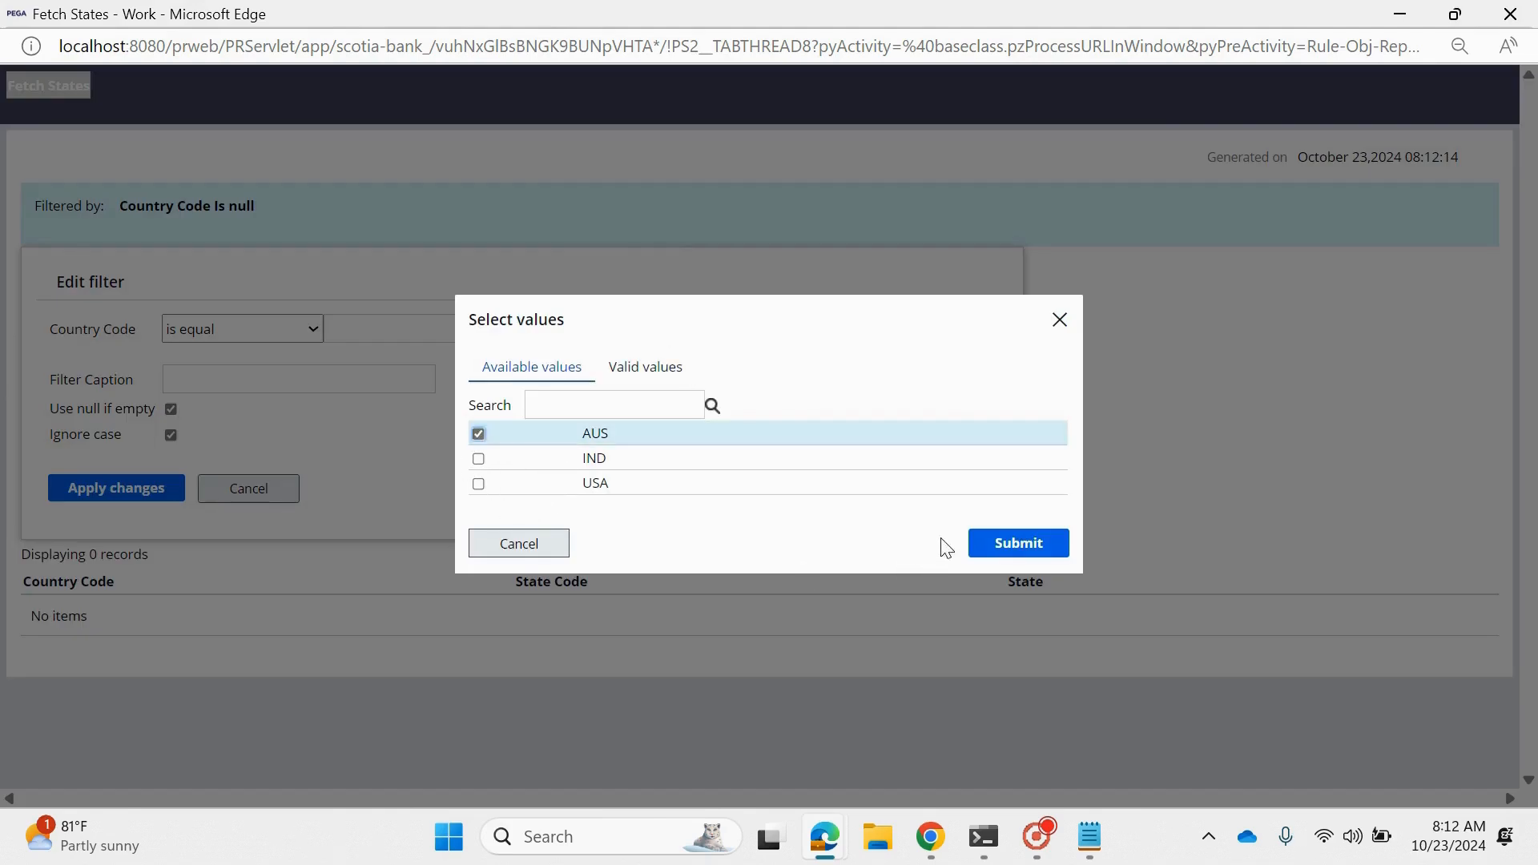
click(1002, 544)
click(159, 499)
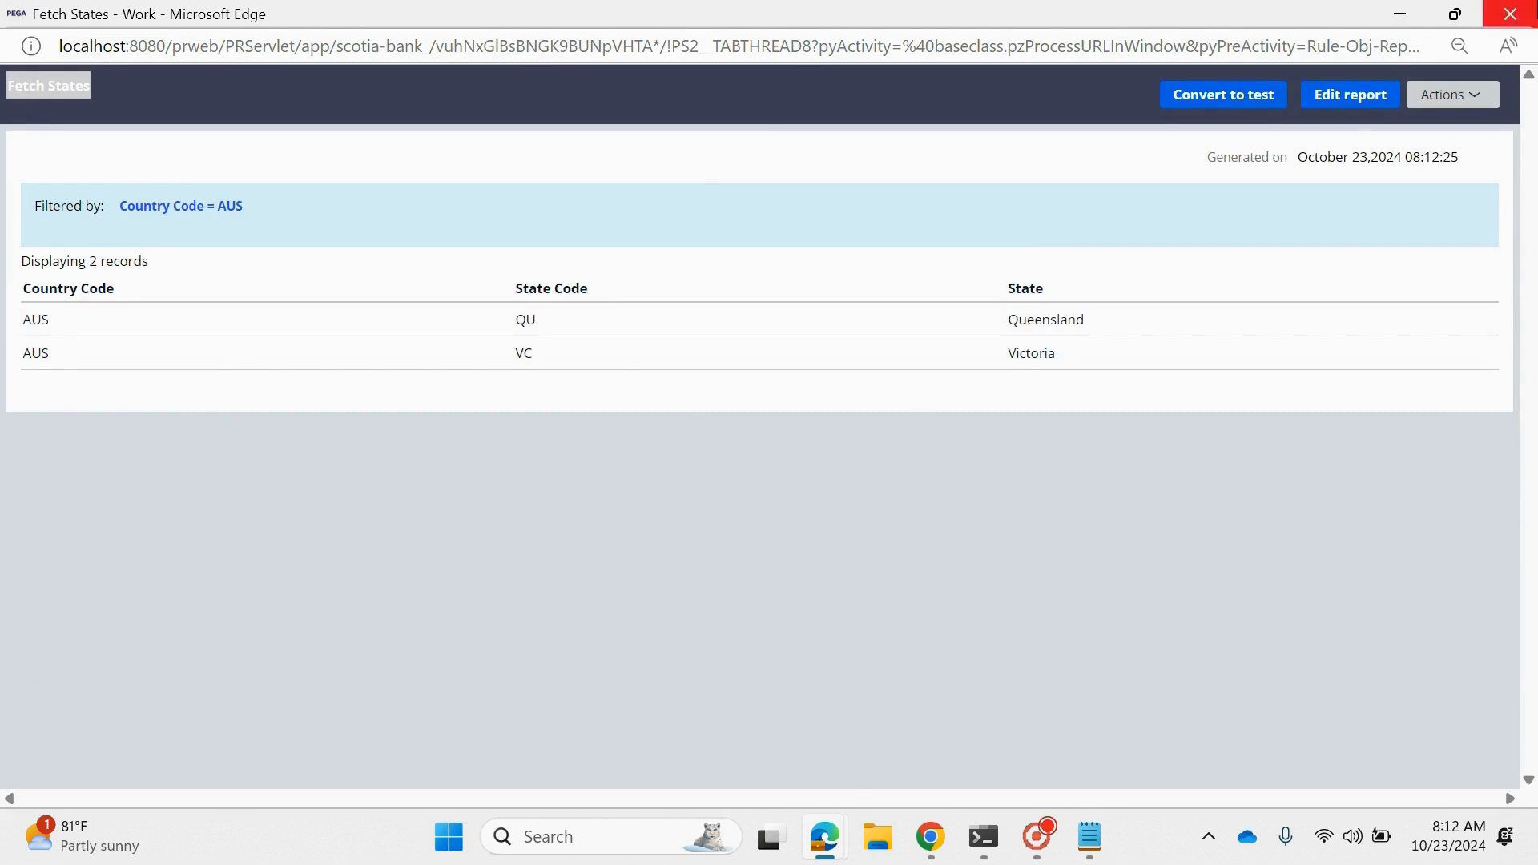
click(1510, 14)
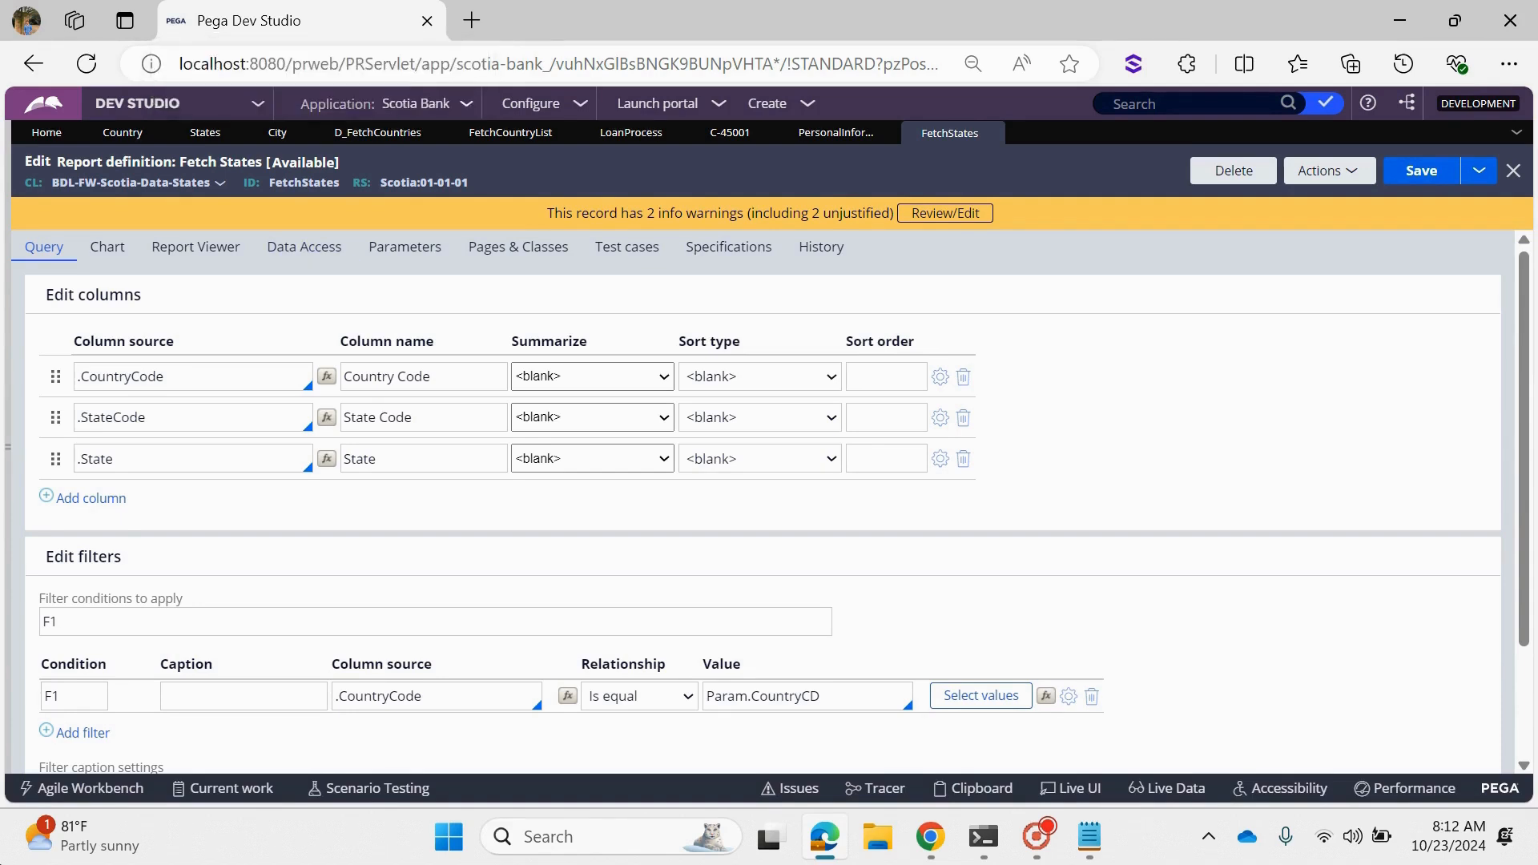
- Create a data page labelled "Fetch States based on Country" in the BDL-FW-Scotia-Data-States class and open it
click(9, 480)
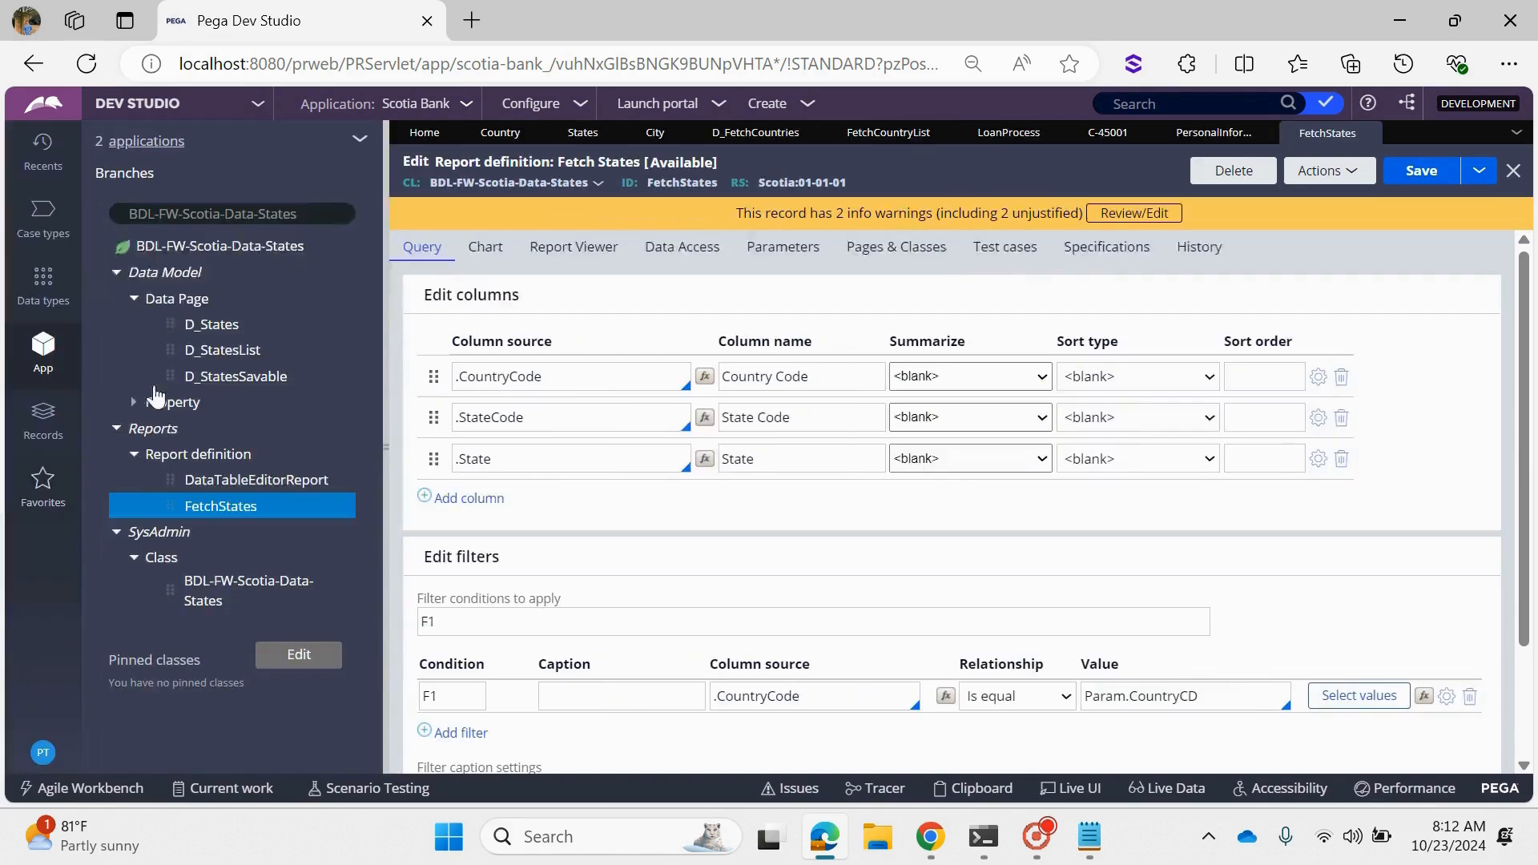
click(177, 303)
right_click(177, 303)
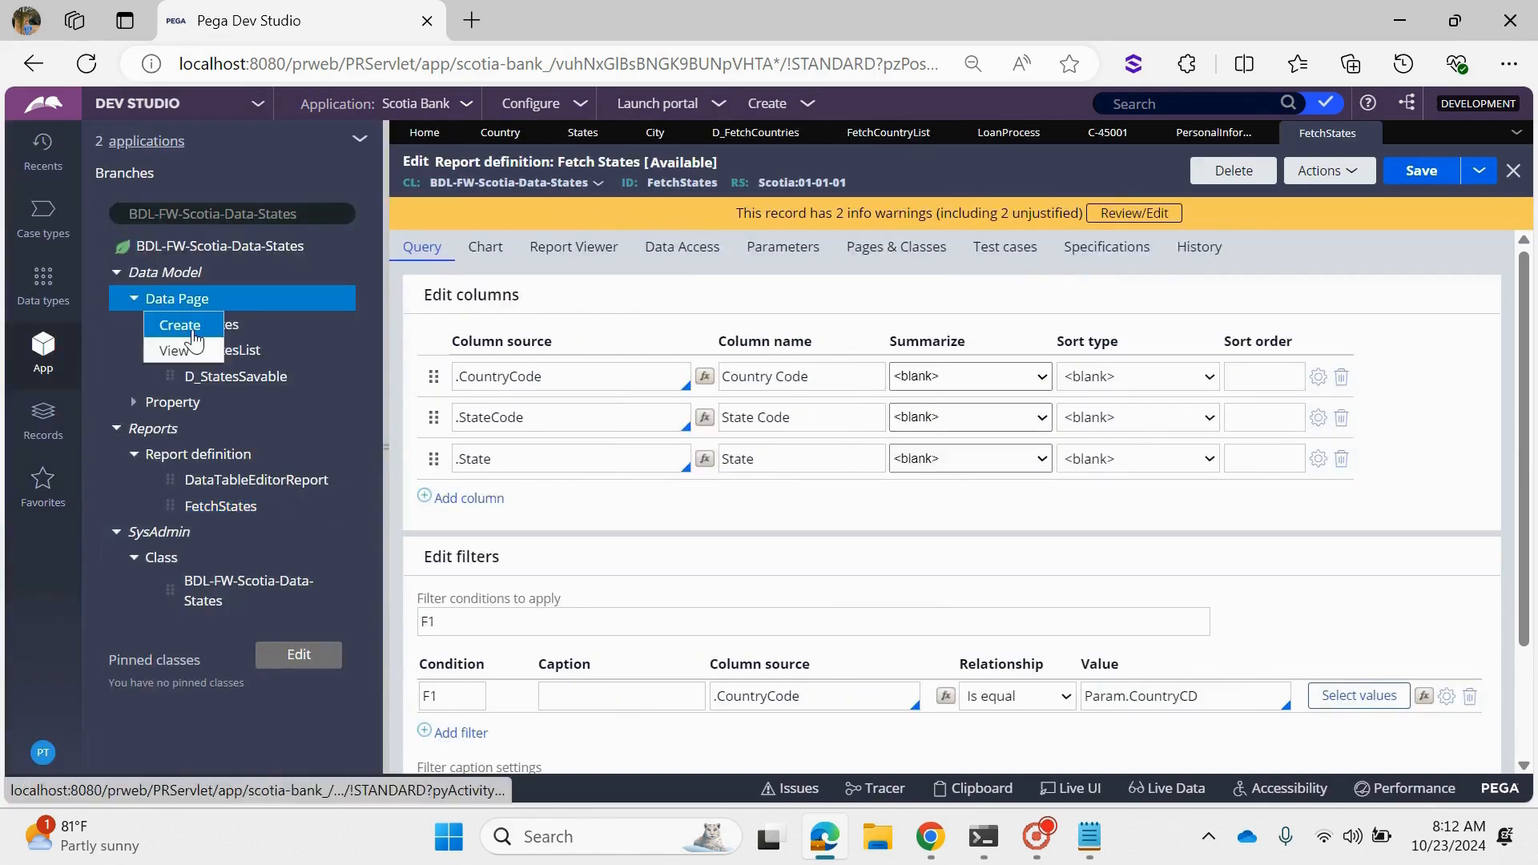
click(193, 322)
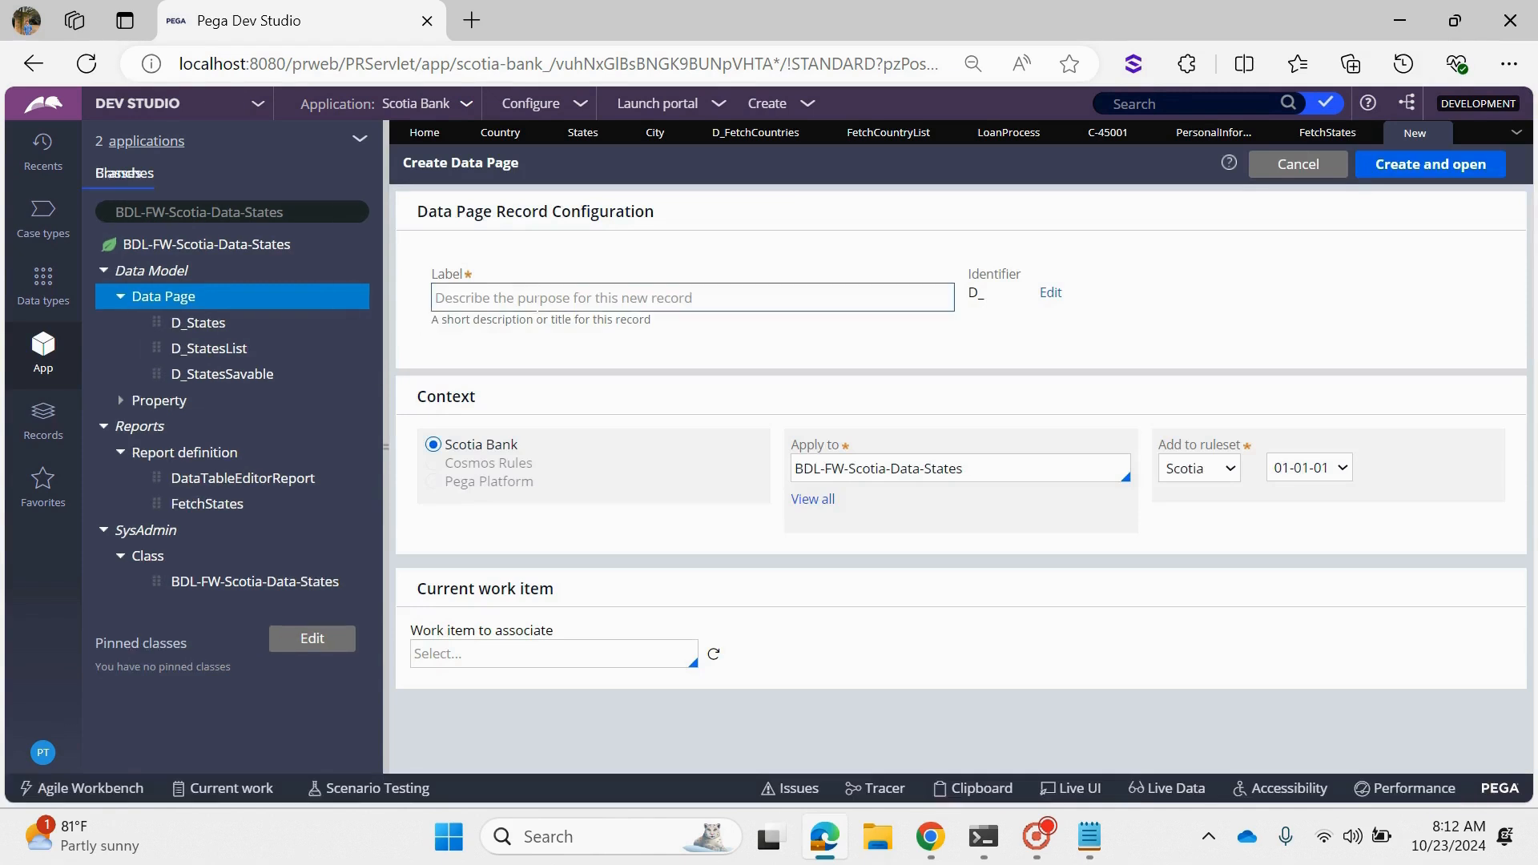
click(557, 298)
text(Fetch States based on Country)
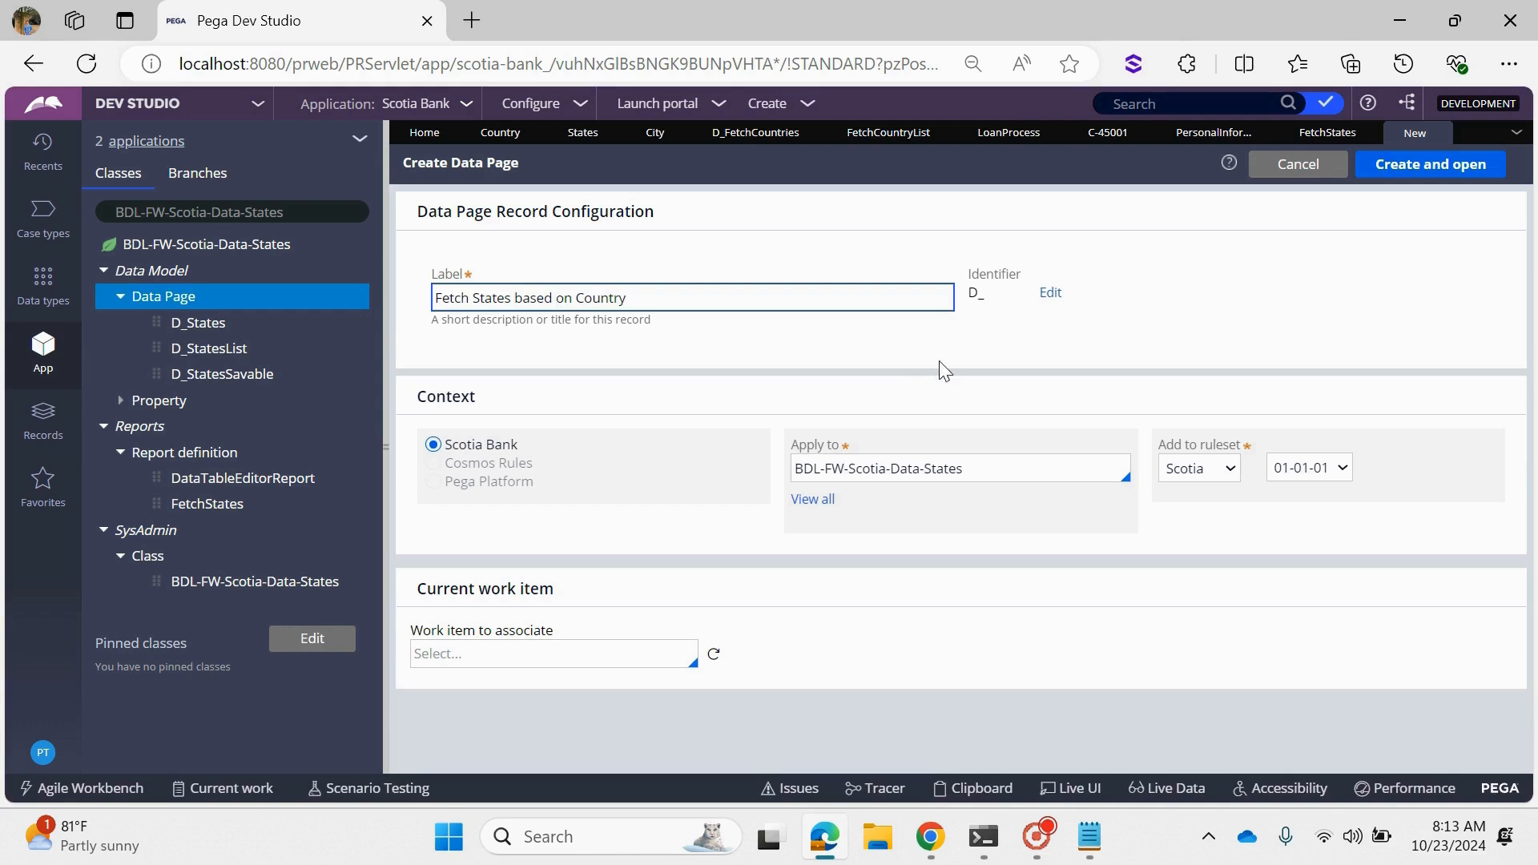
click(944, 370)
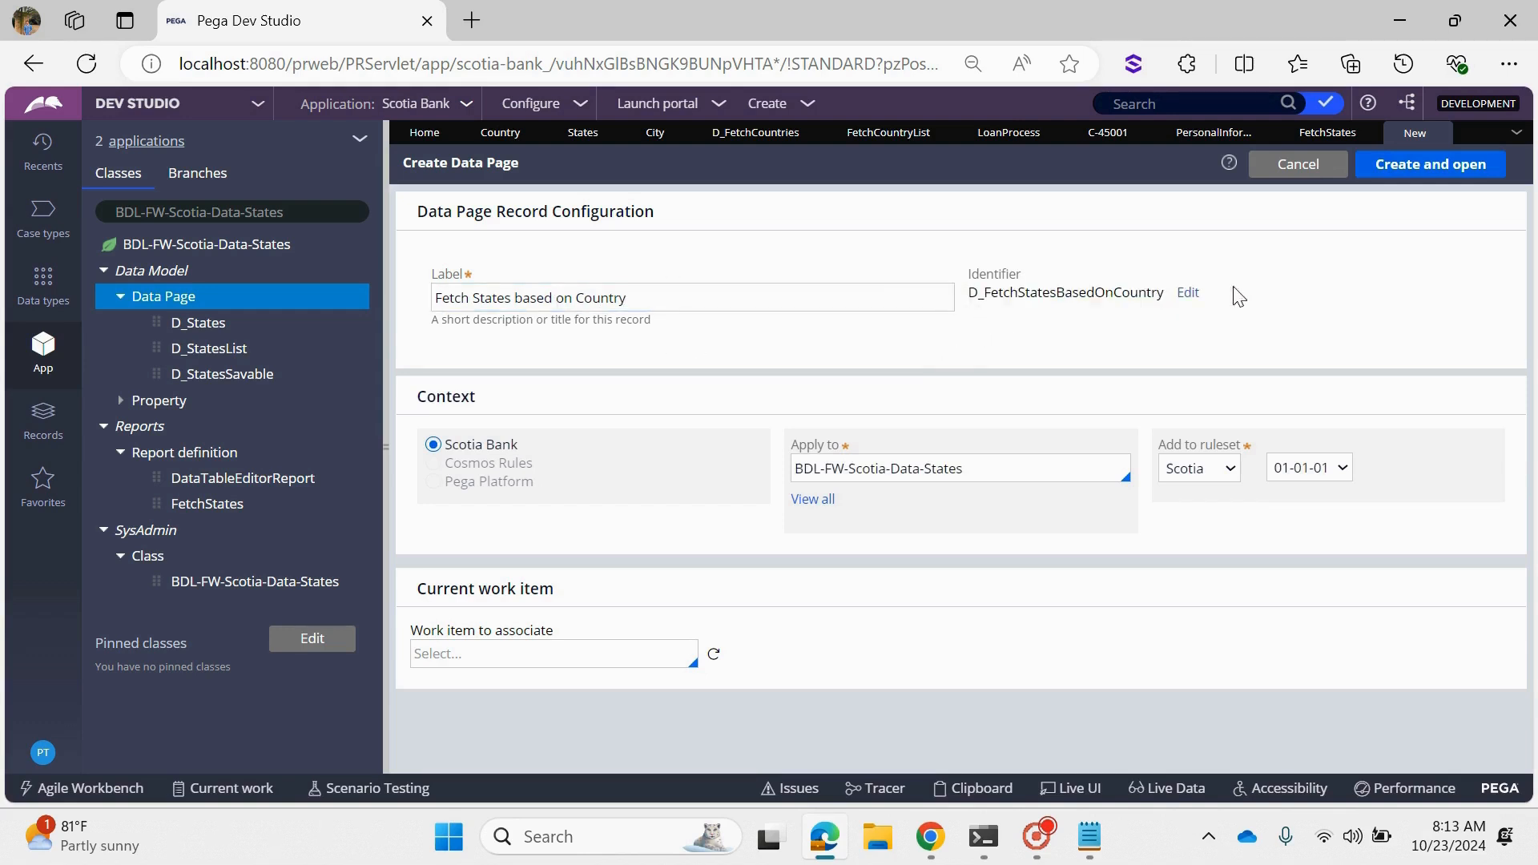
click(1471, 157)
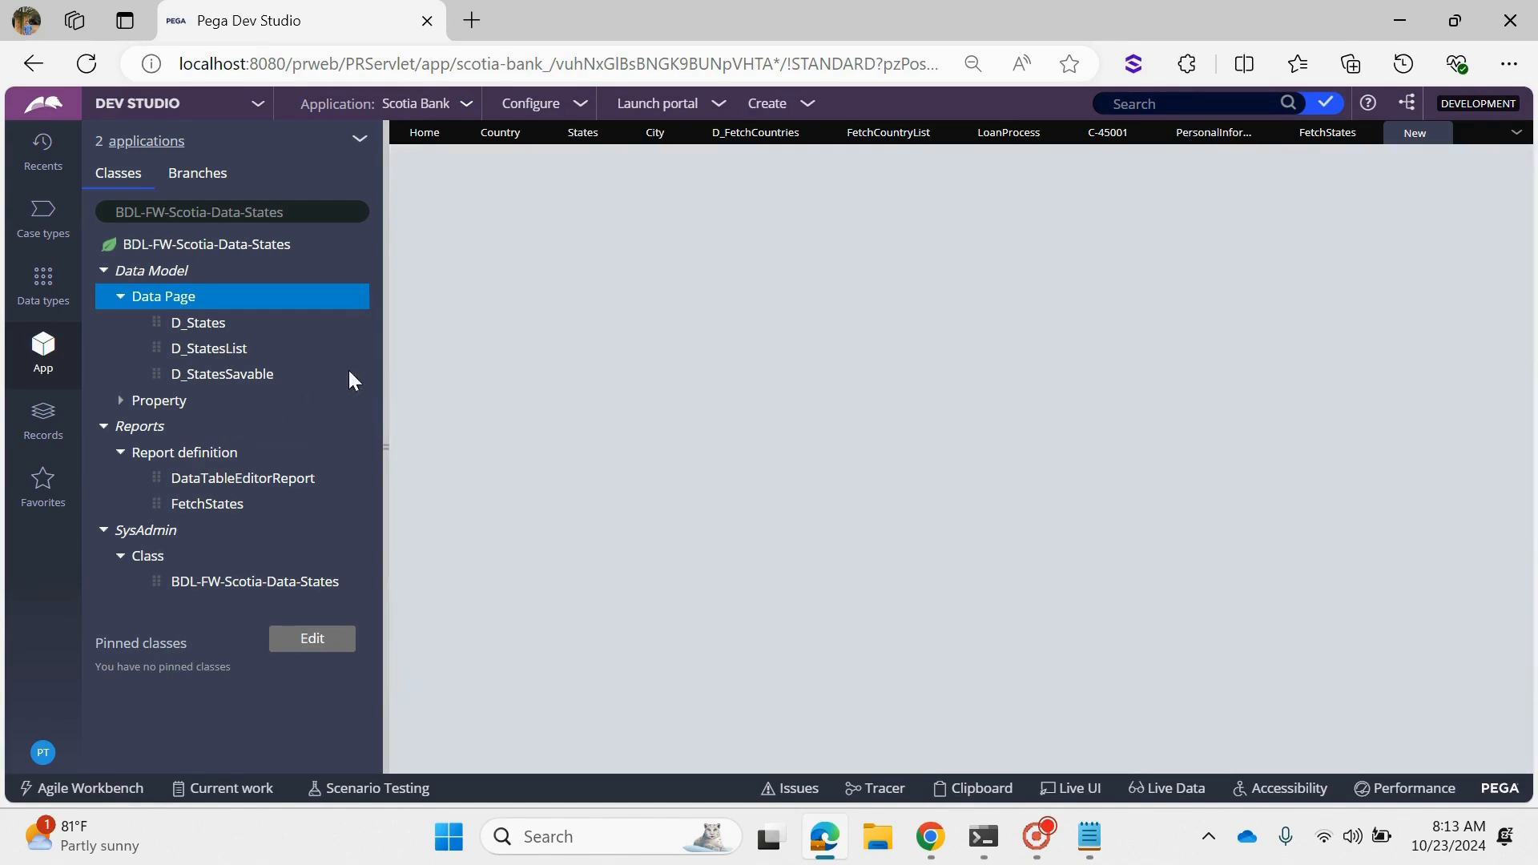
- Set the data page's structure to List and review the Keyed page access option without enabling it
click(222, 338)
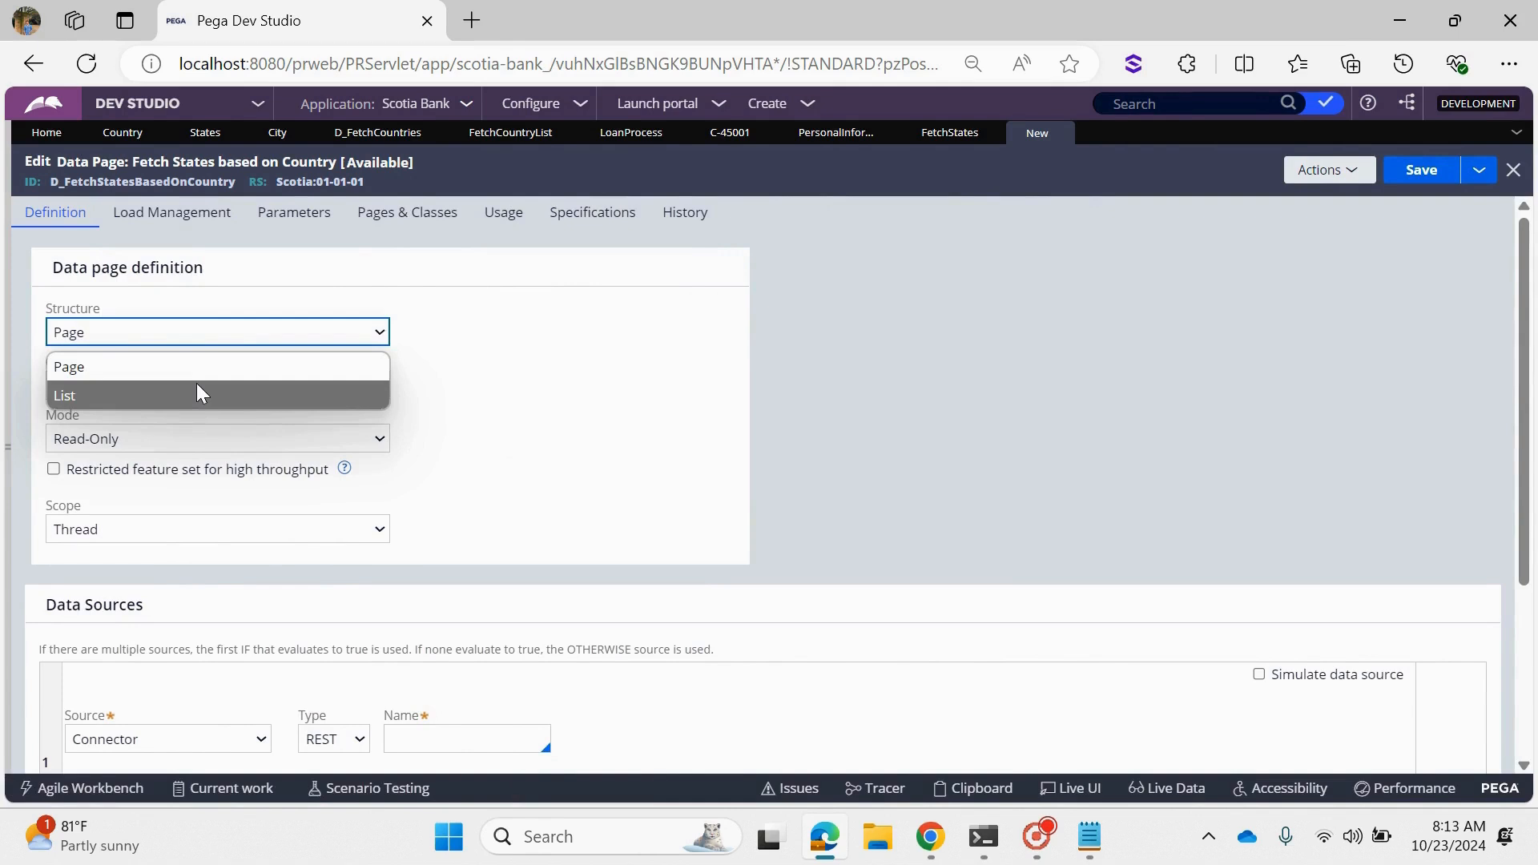
click(197, 385)
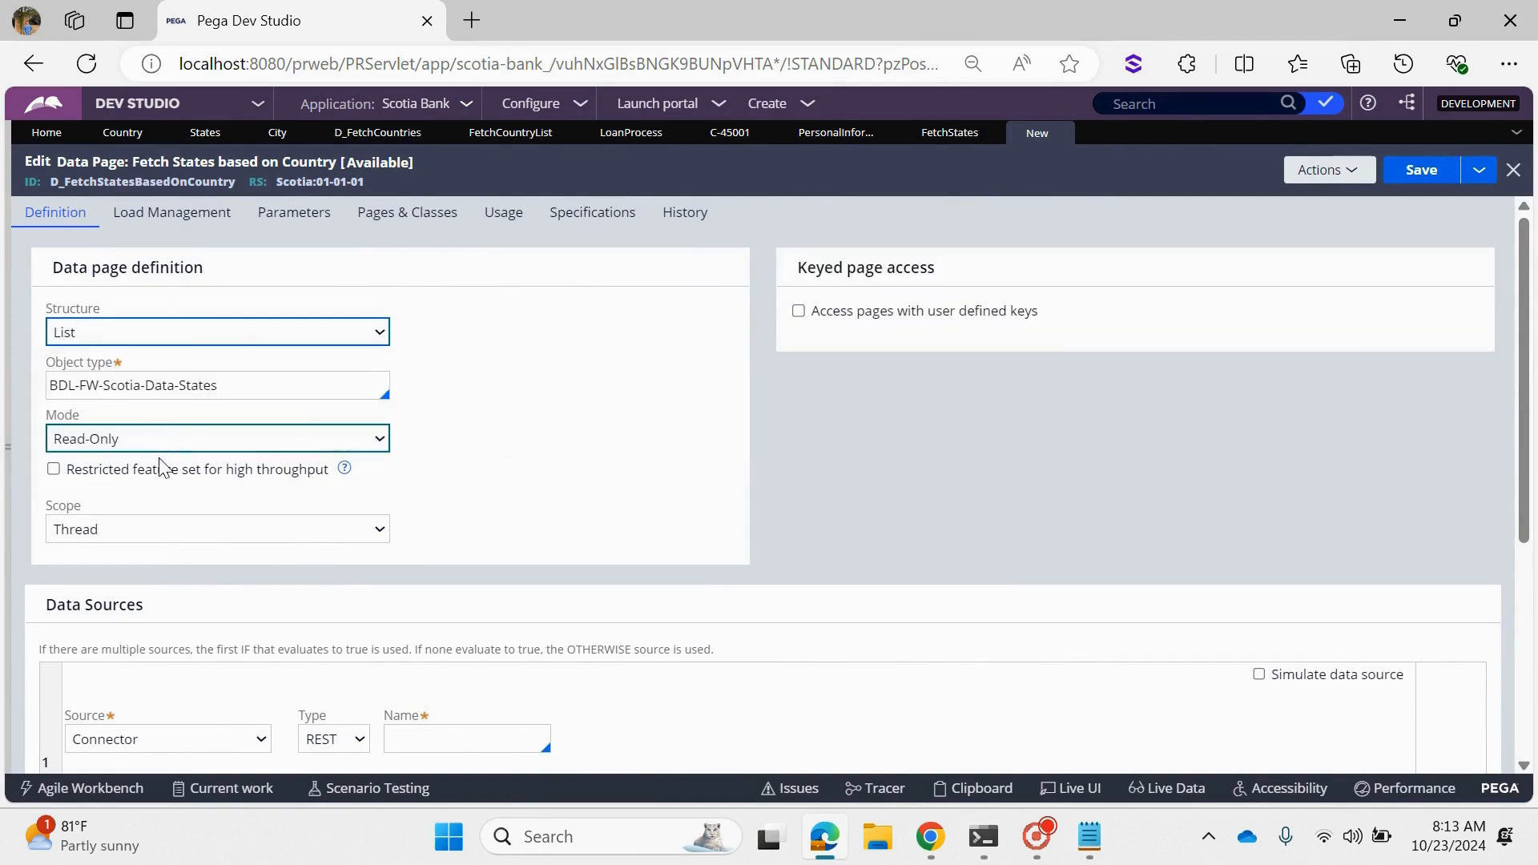
drag(790, 281, 971, 265)
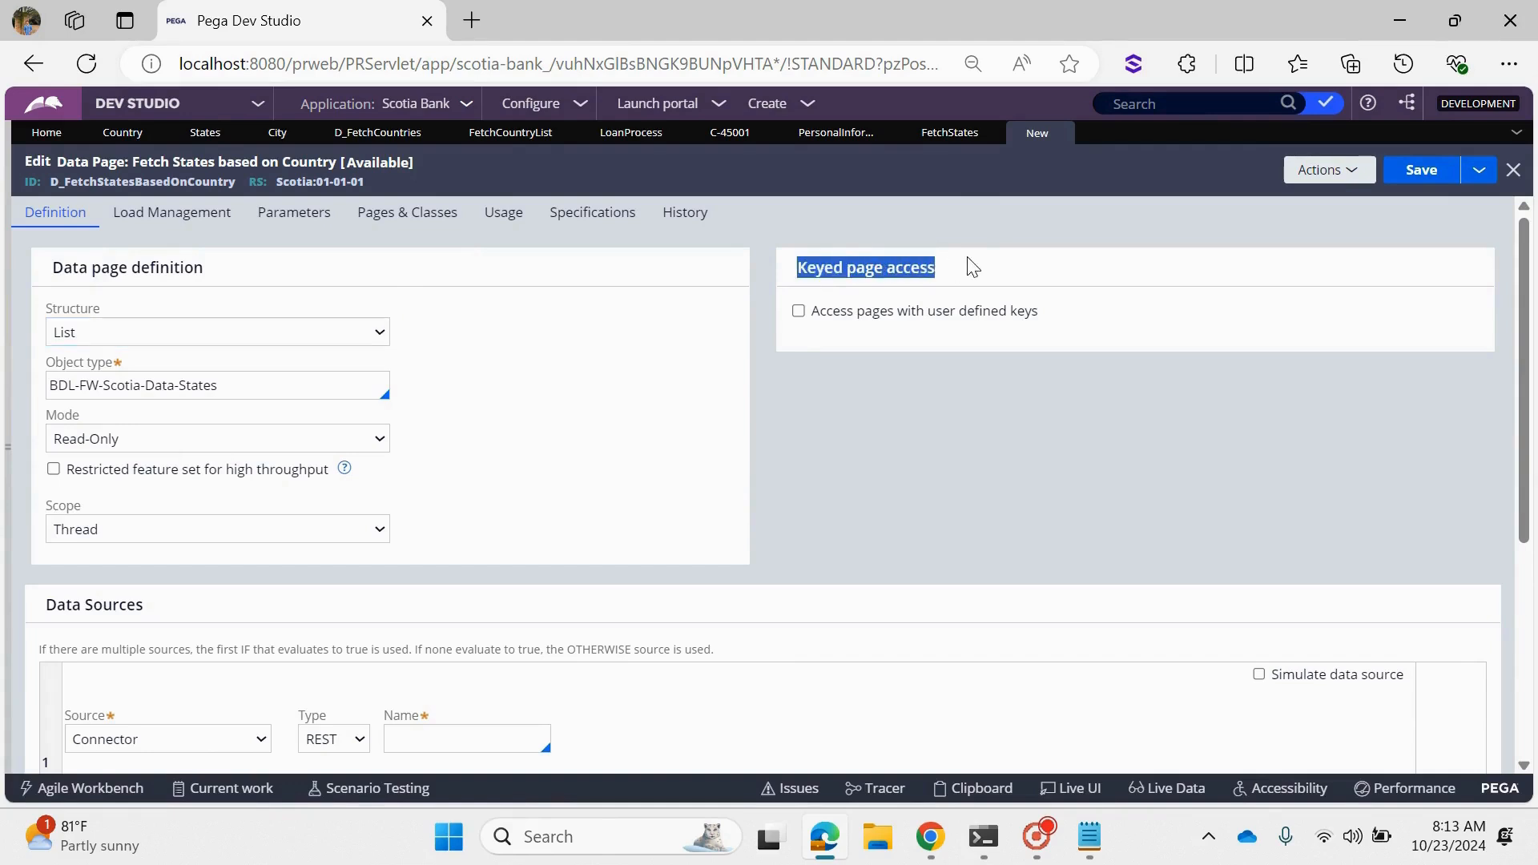
click(804, 331)
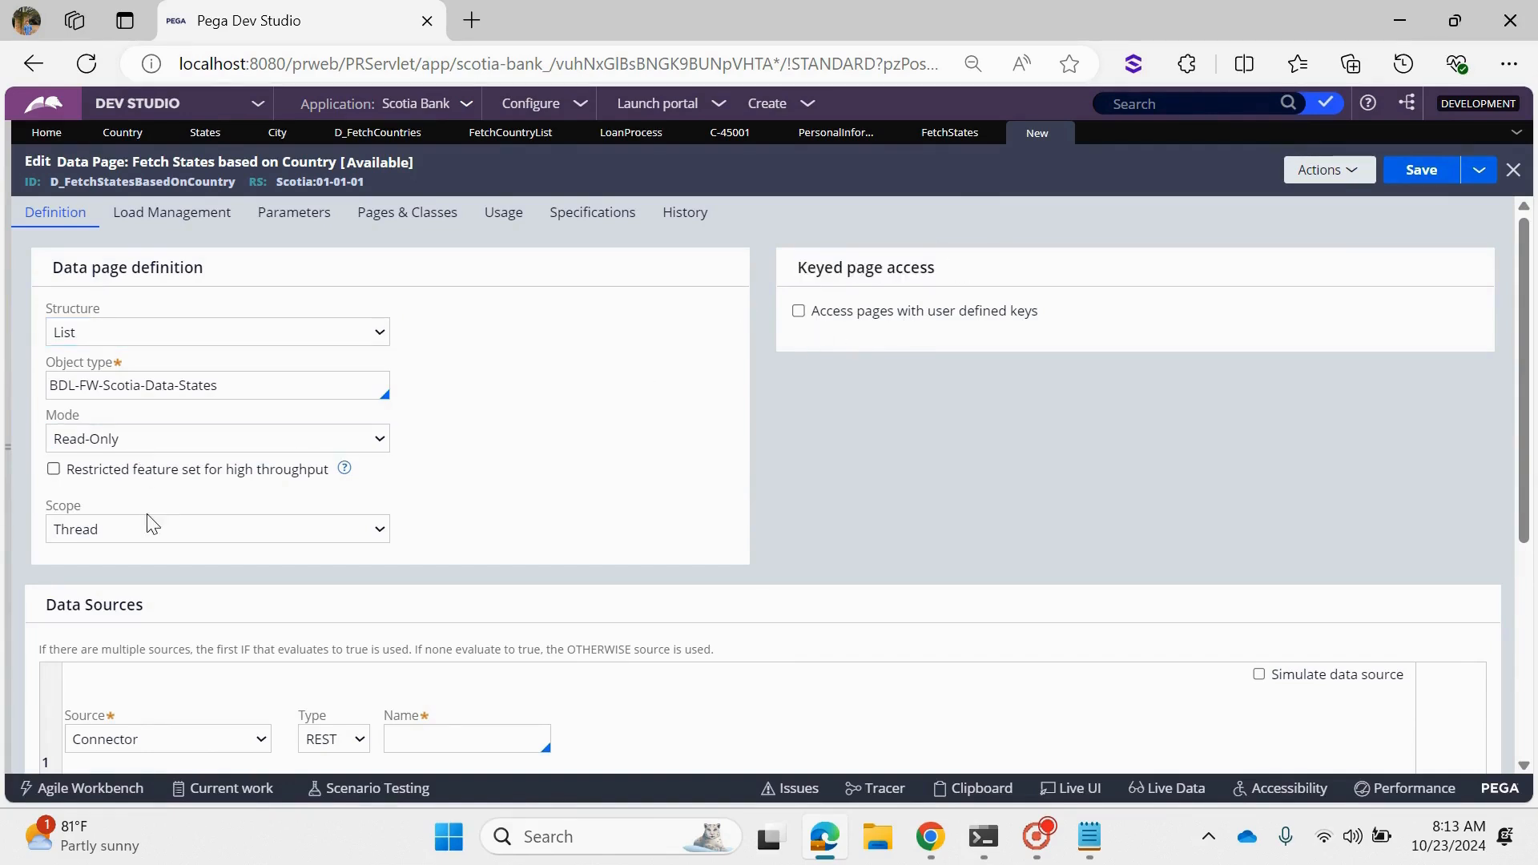
- Set the data page's source to the report definition FetchStates
scroll(149, 522, down, 3)
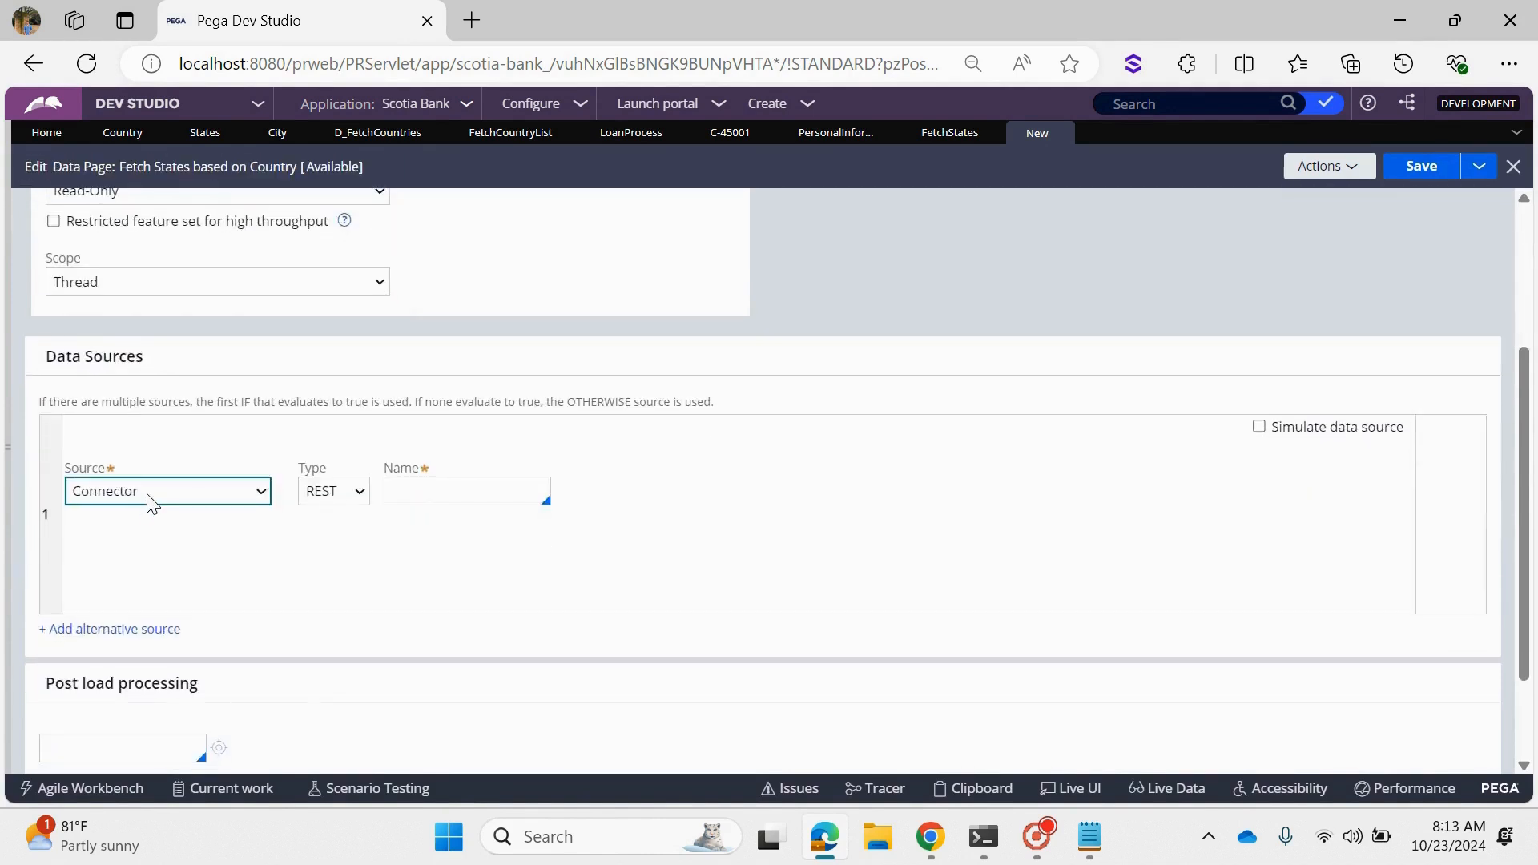
click(147, 494)
click(137, 582)
click(469, 492)
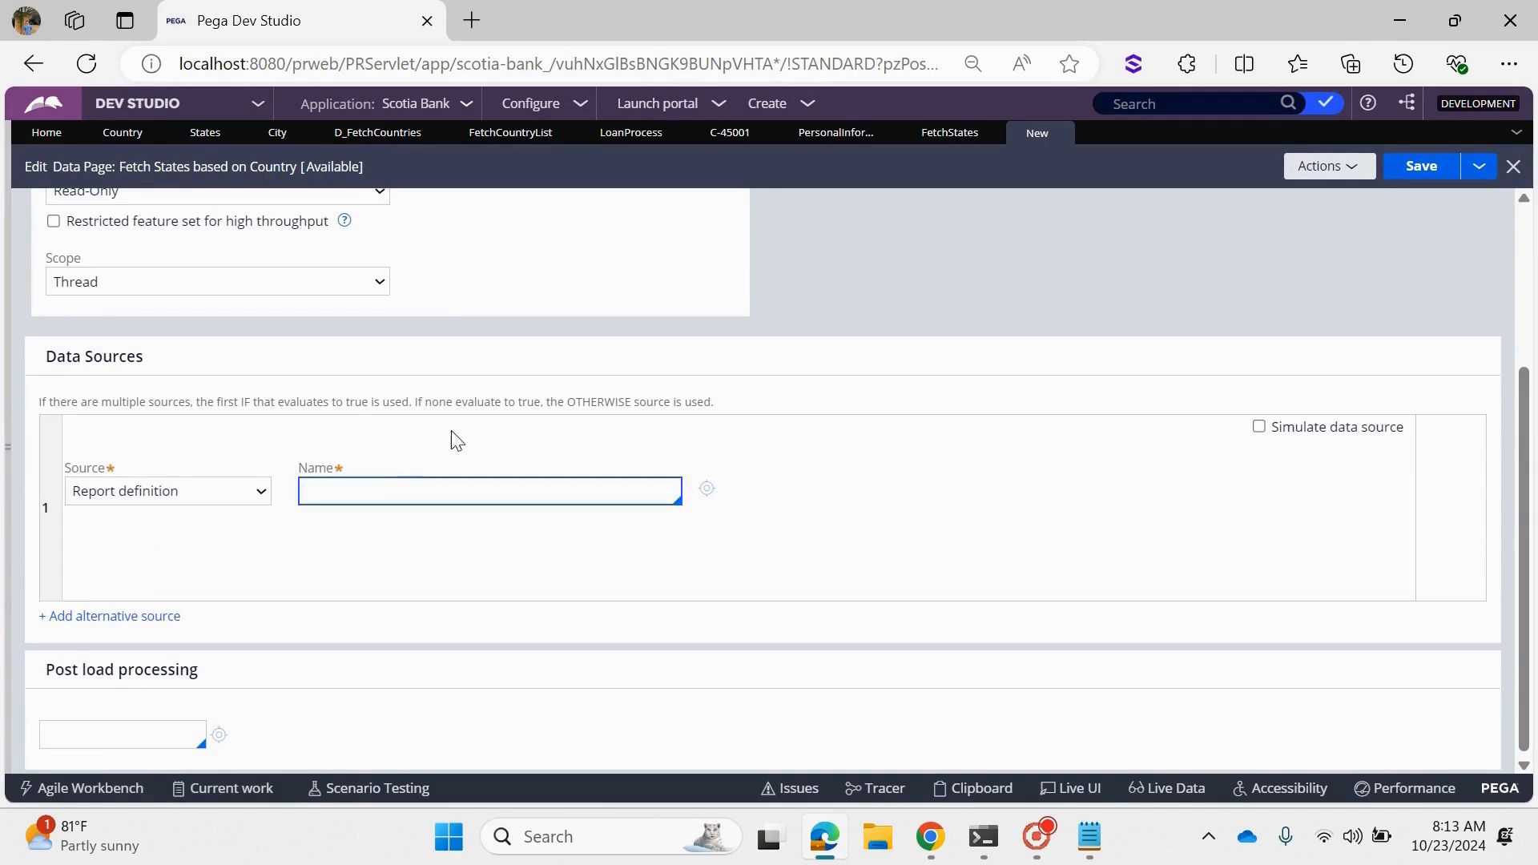
text(fetchsta)
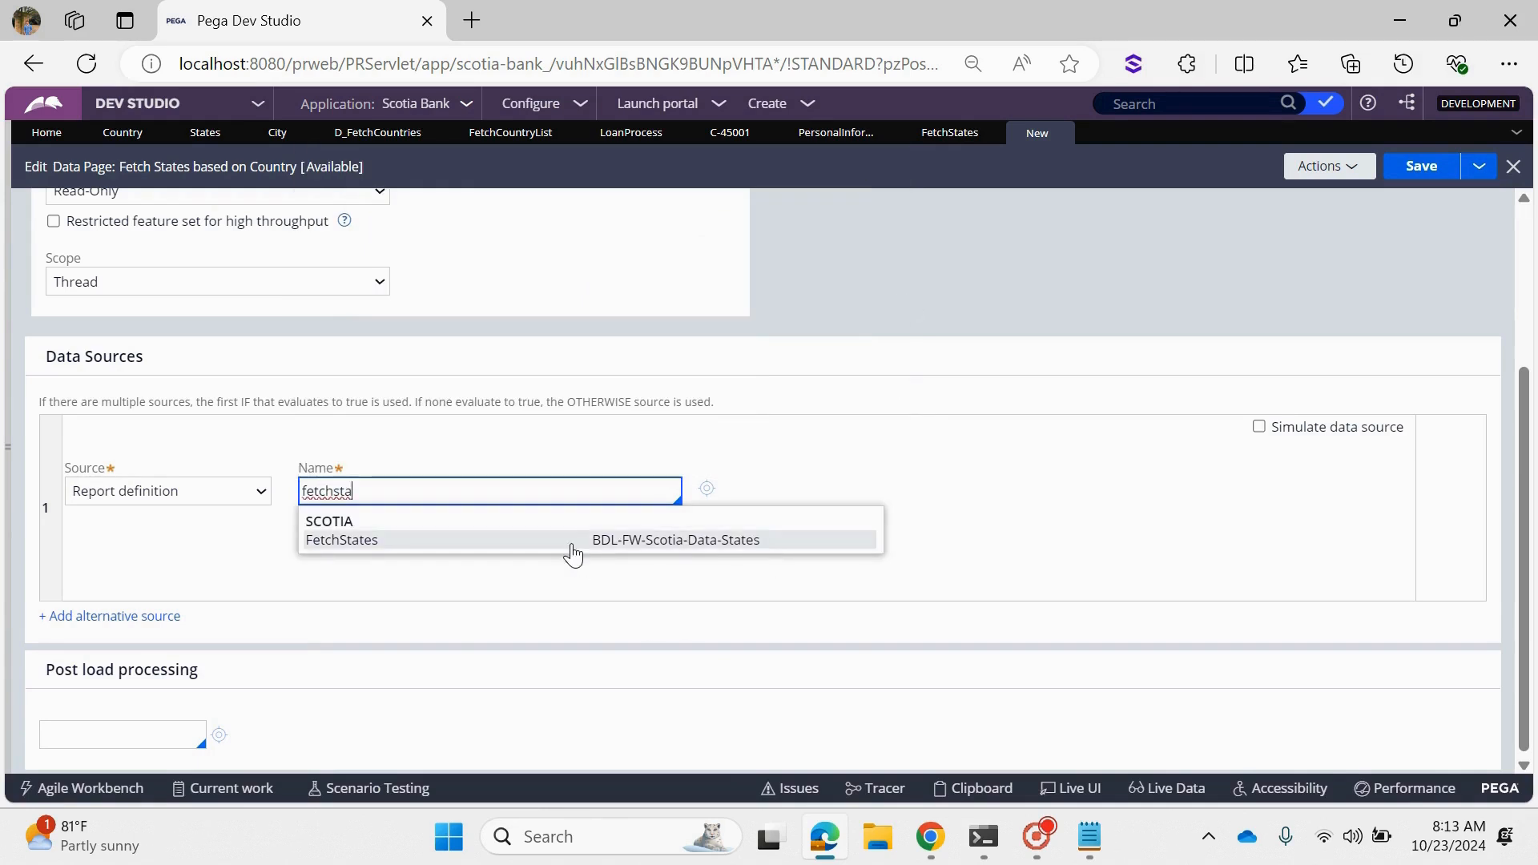
click(572, 542)
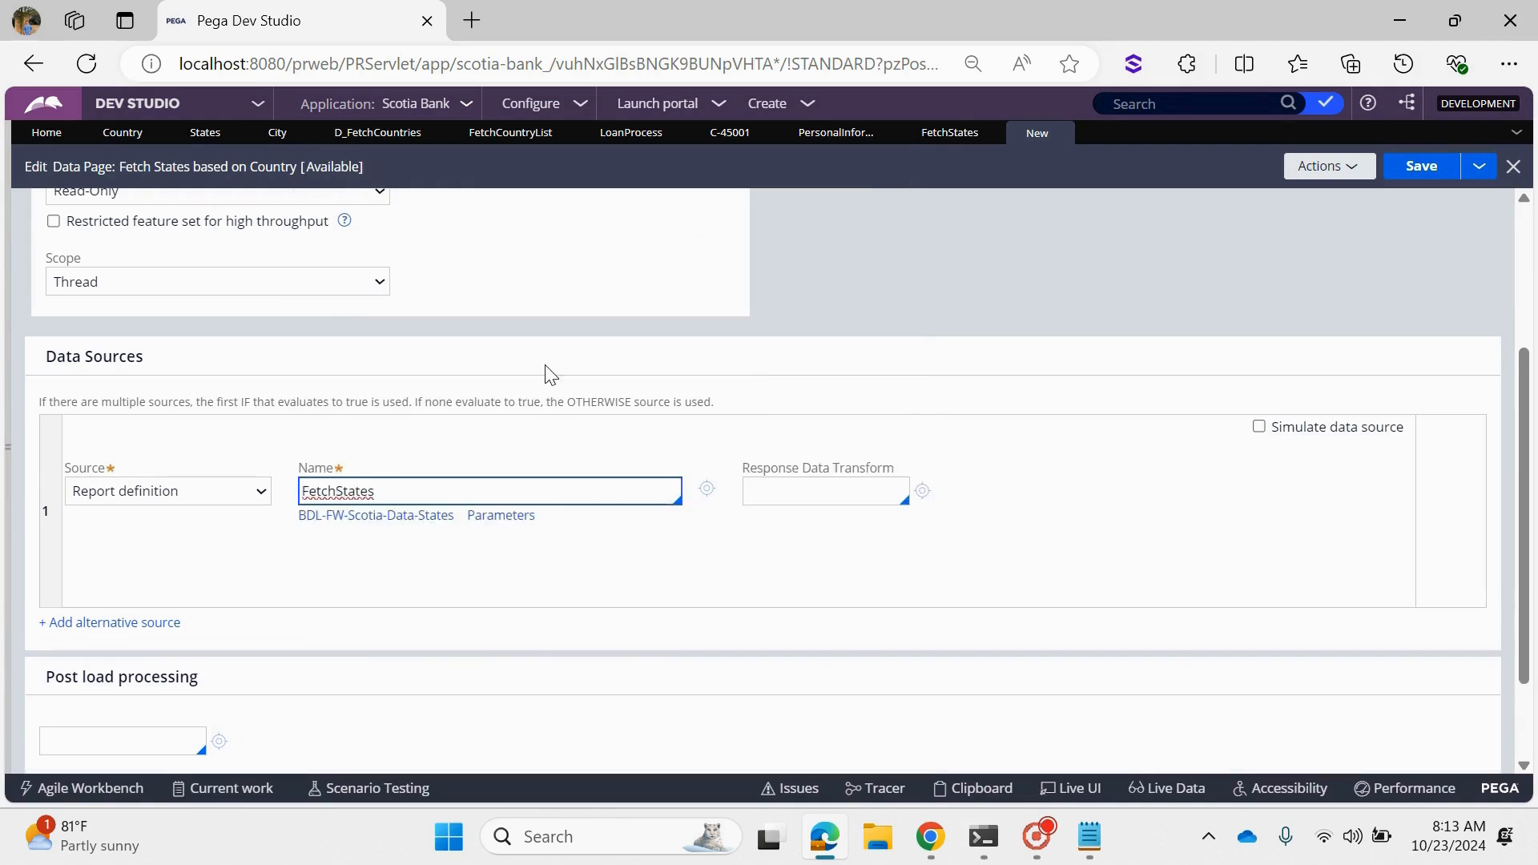
click(638, 582)
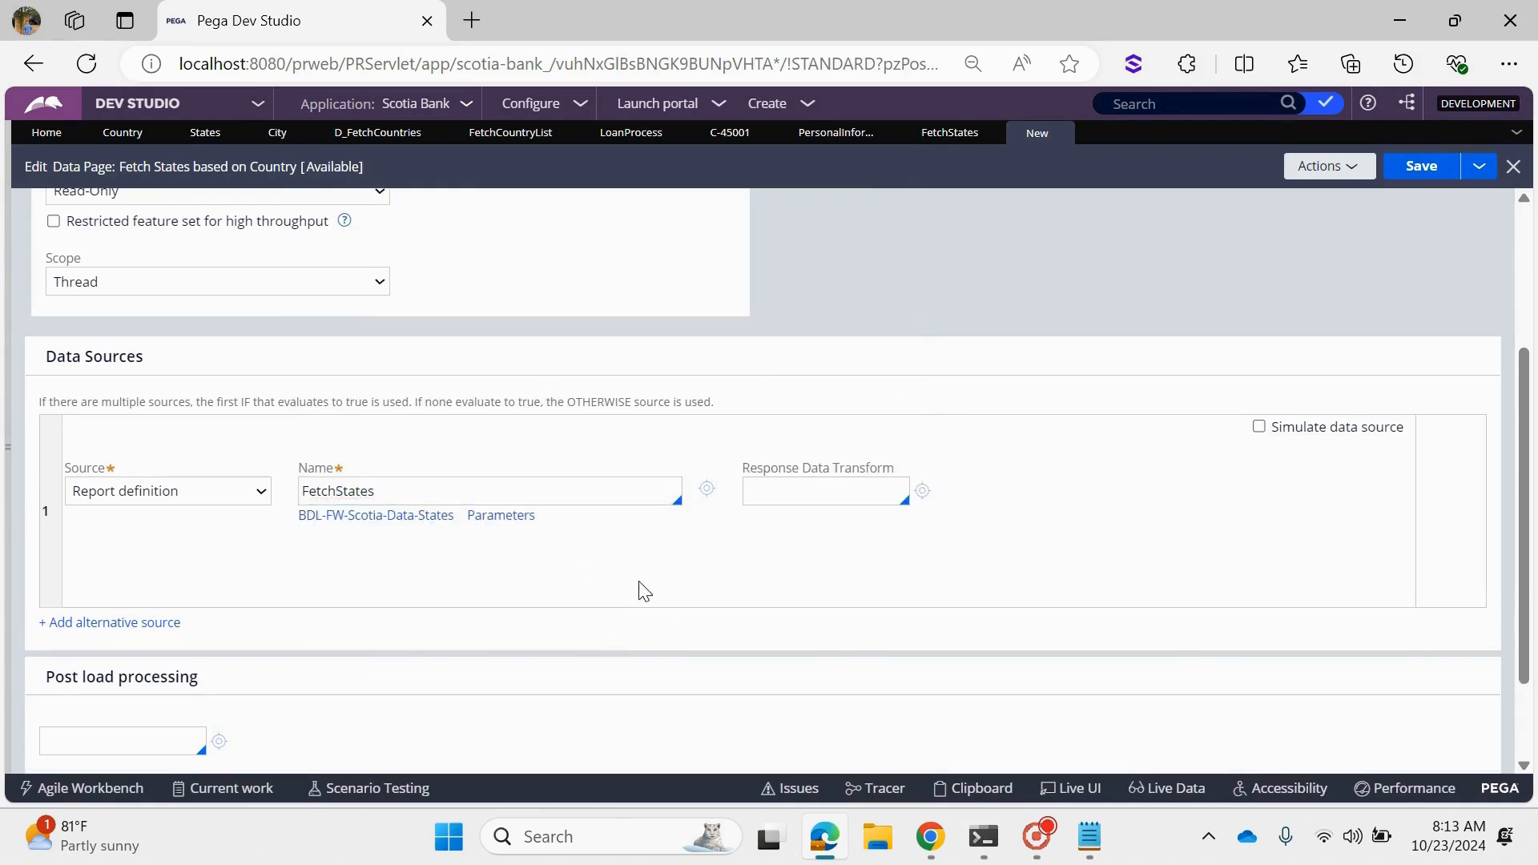
- Review the CountryCD parameter of the FetchStates source without setting a value, and save the data page
click(501, 517)
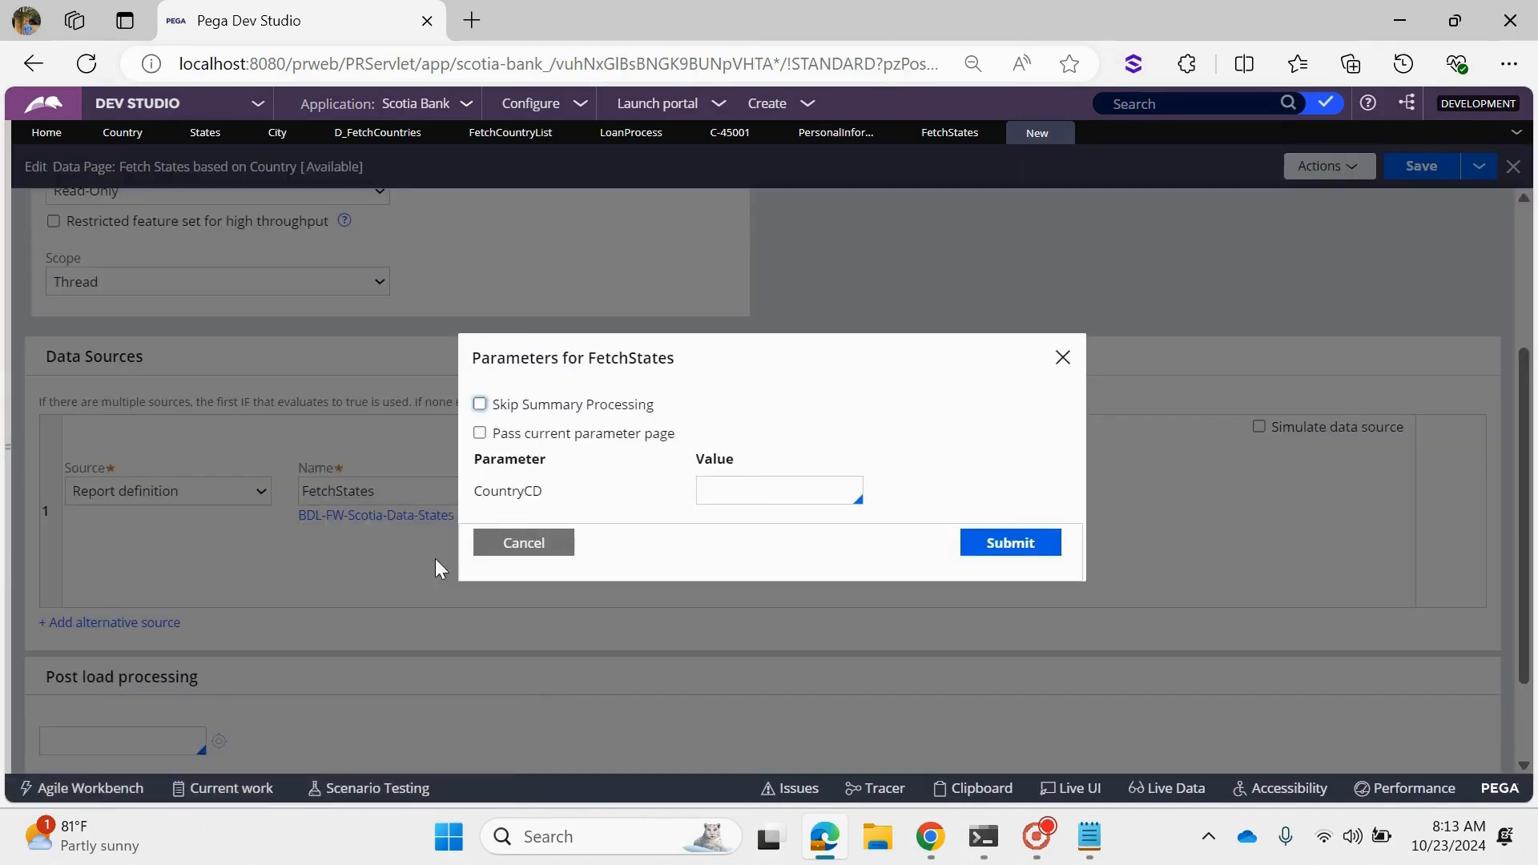
click(523, 543)
click(1410, 170)
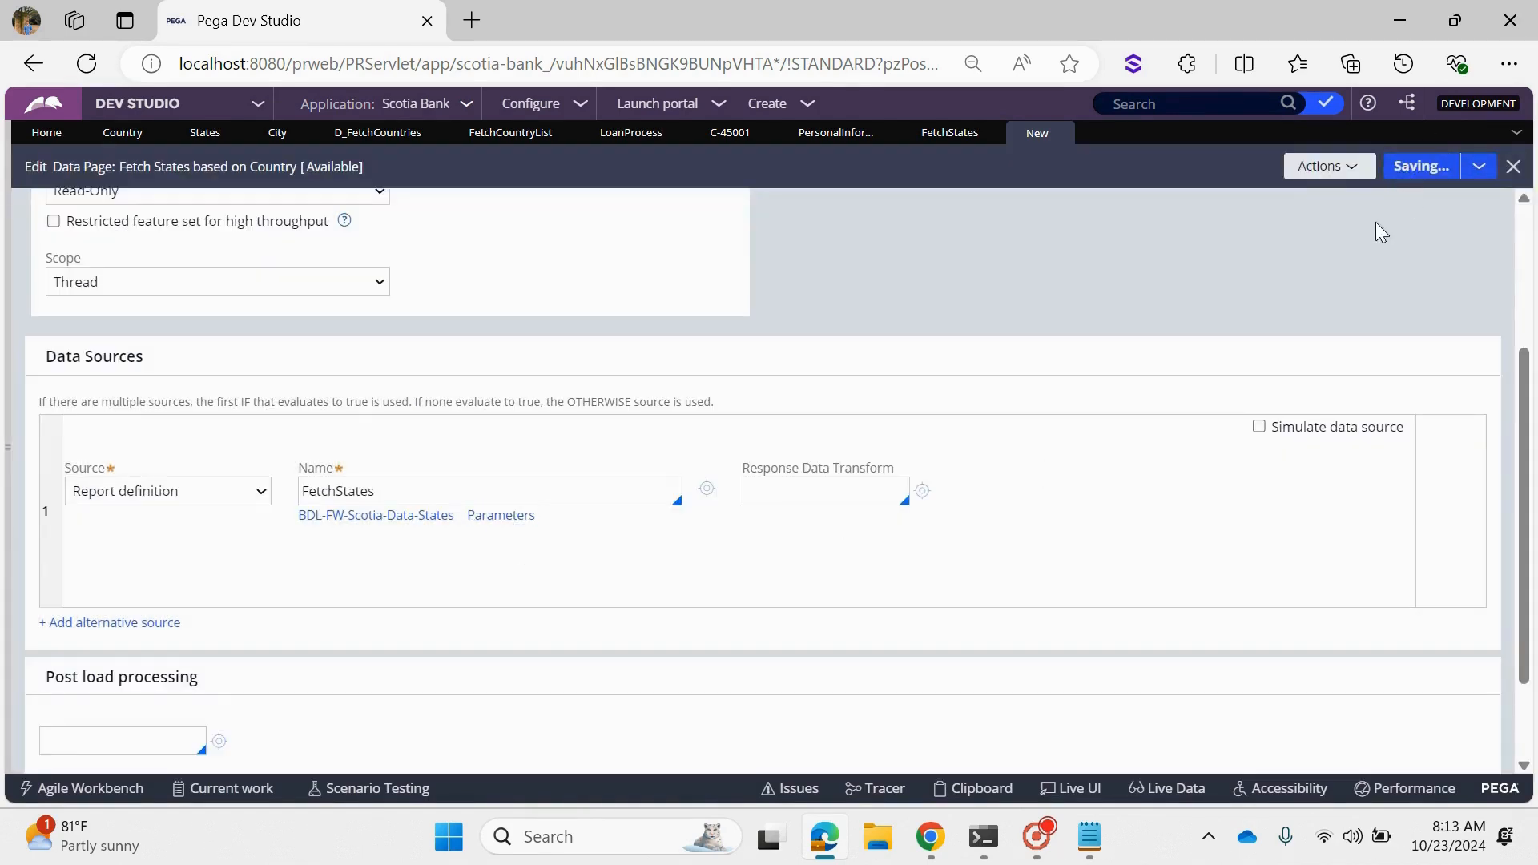
- Run the Fetch States based on Country data page without parameters and examine its result properties in a maximized window
click(1326, 176)
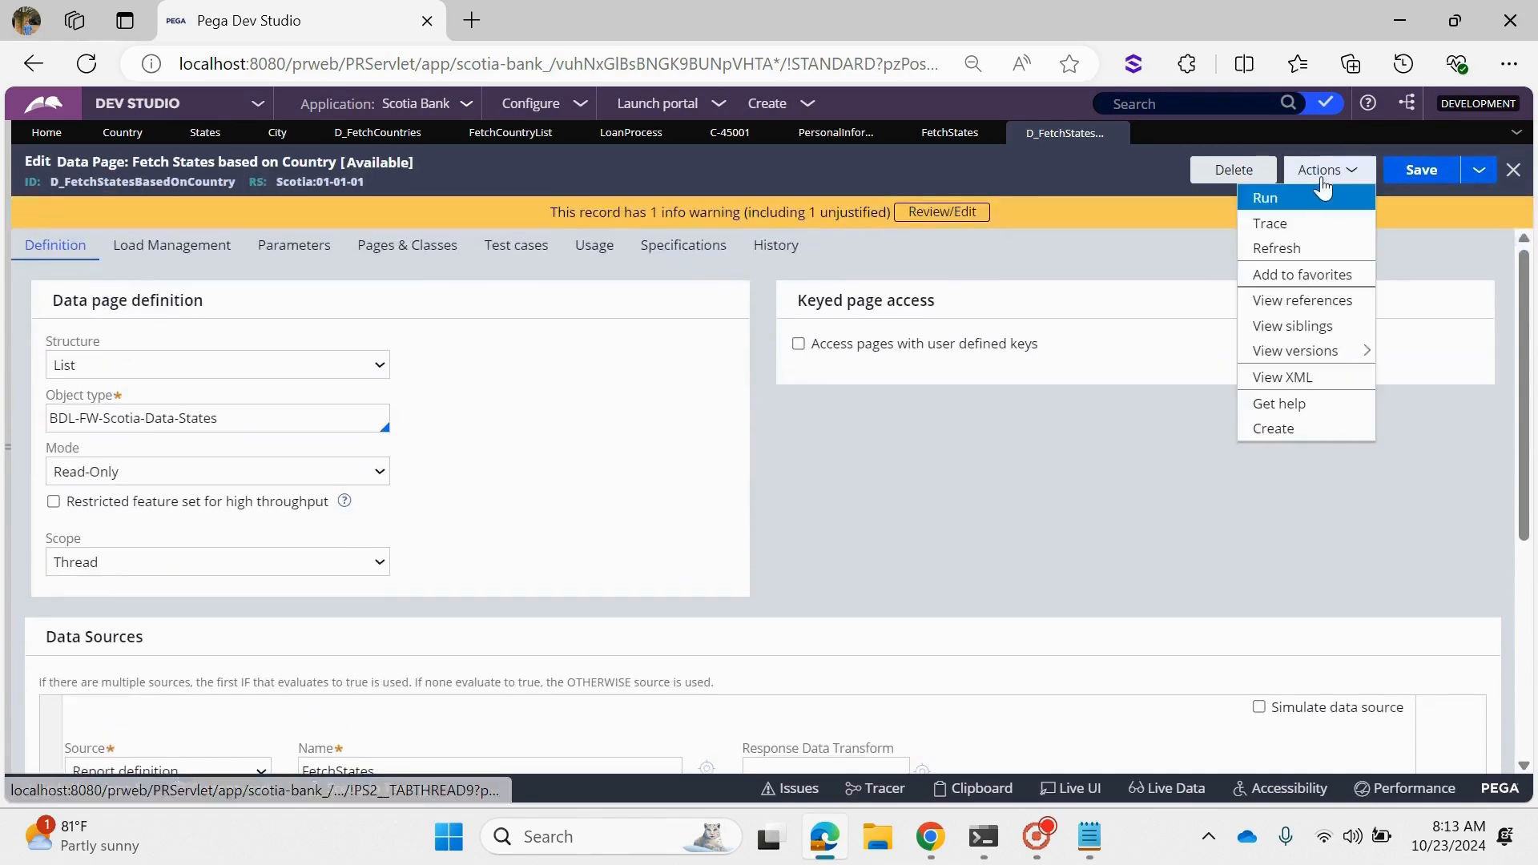
click(1292, 199)
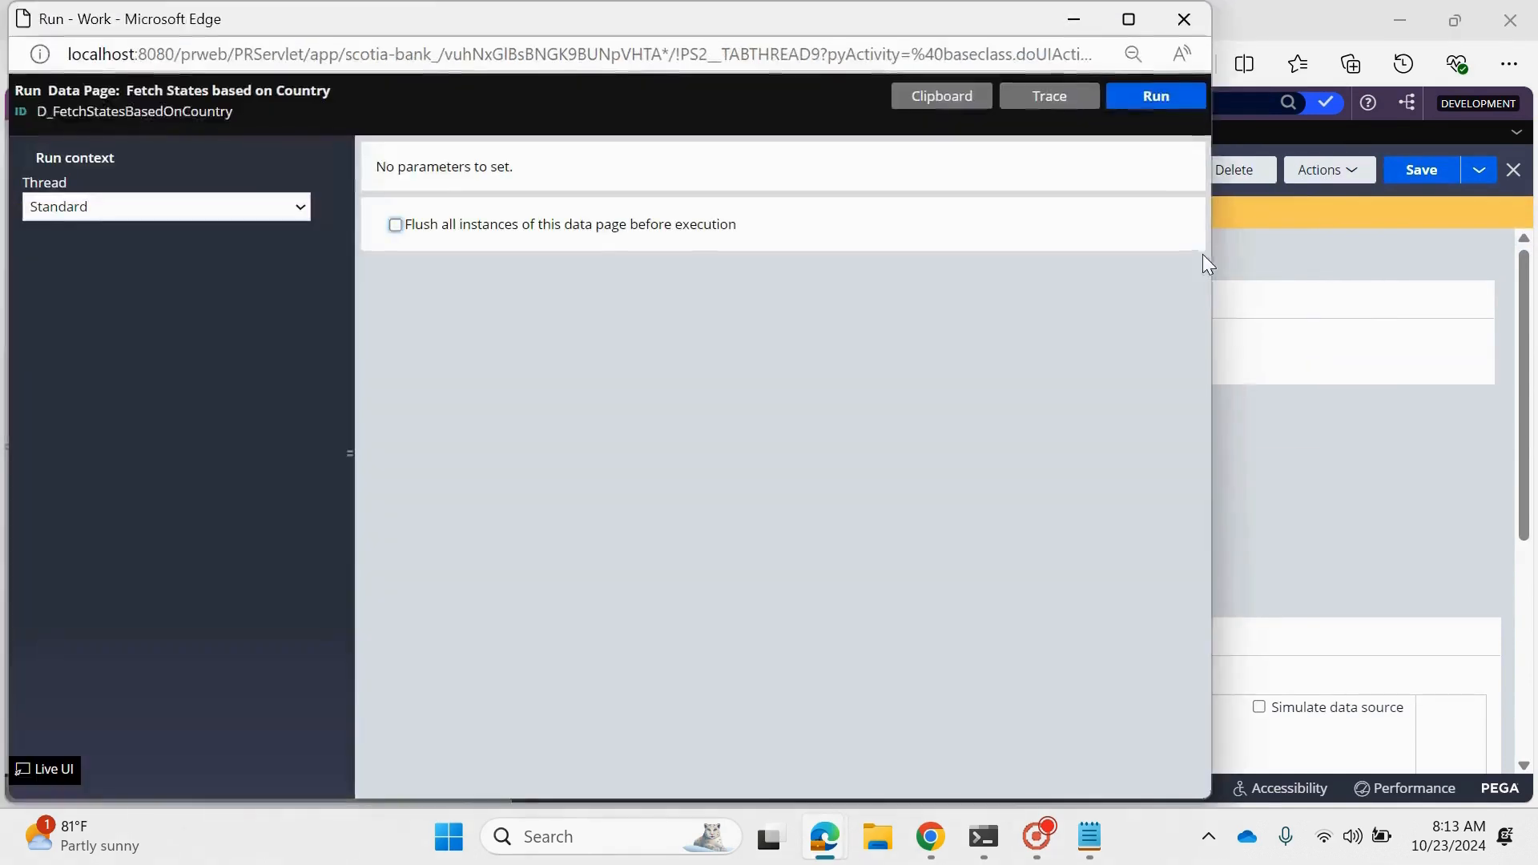
click(1156, 96)
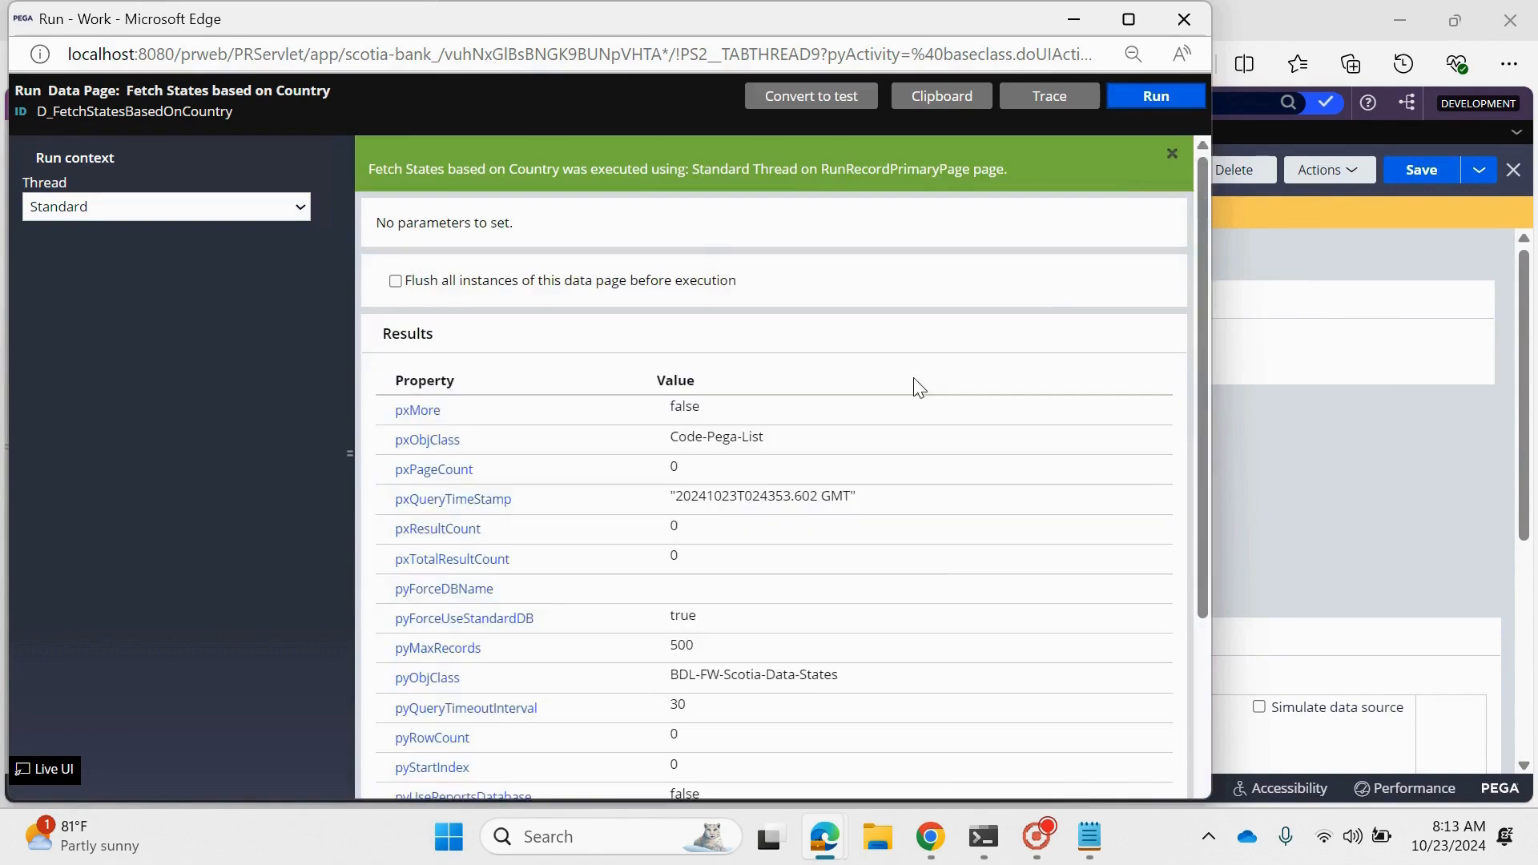
scroll(641, 593, down, 4)
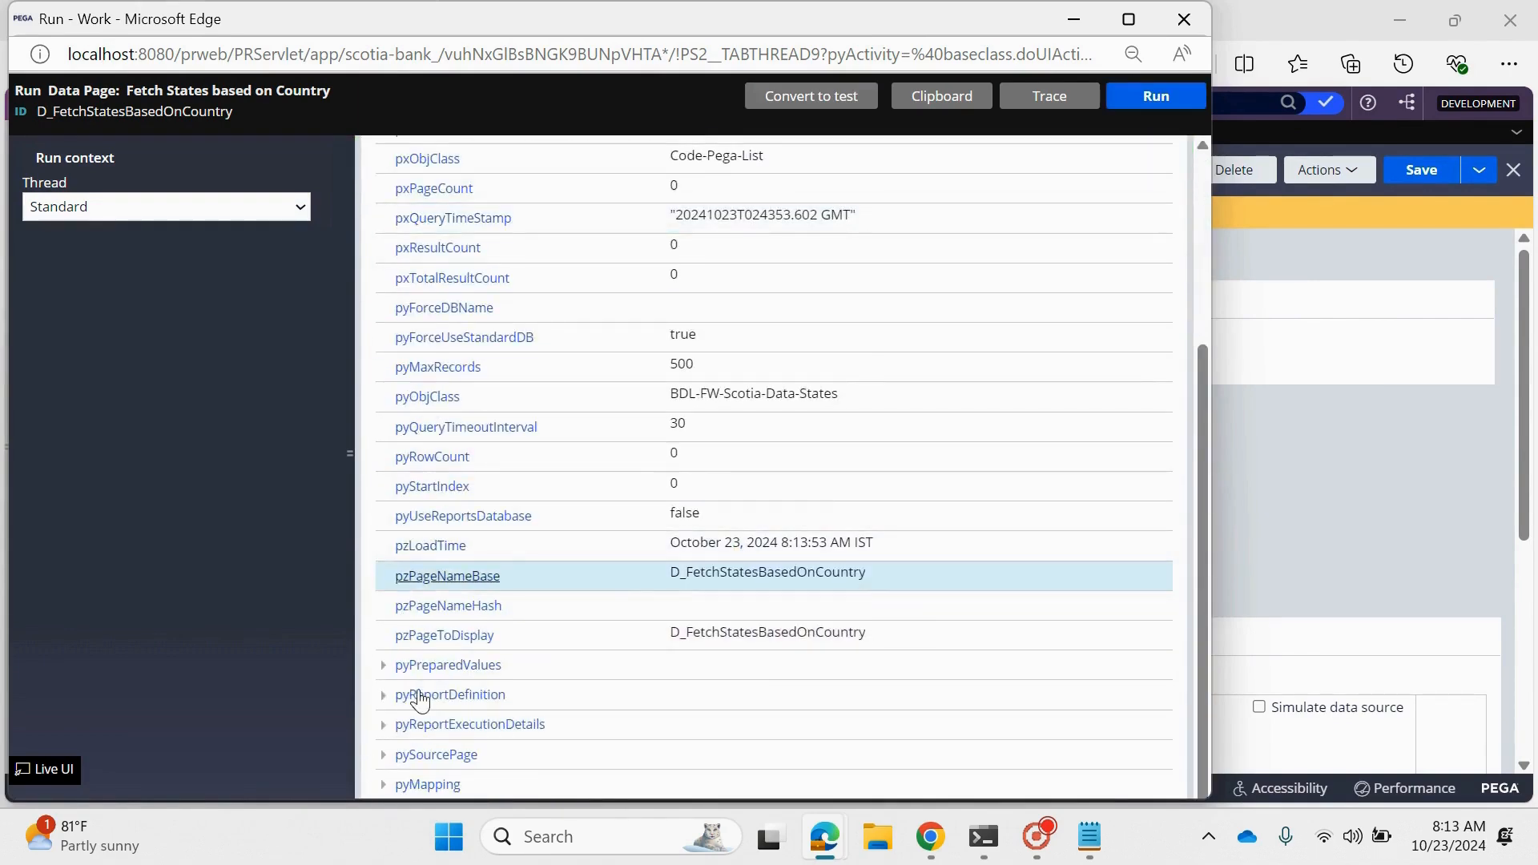
scroll(452, 665, up, 2)
scroll(489, 448, down, 1)
scroll(491, 440, down, 1)
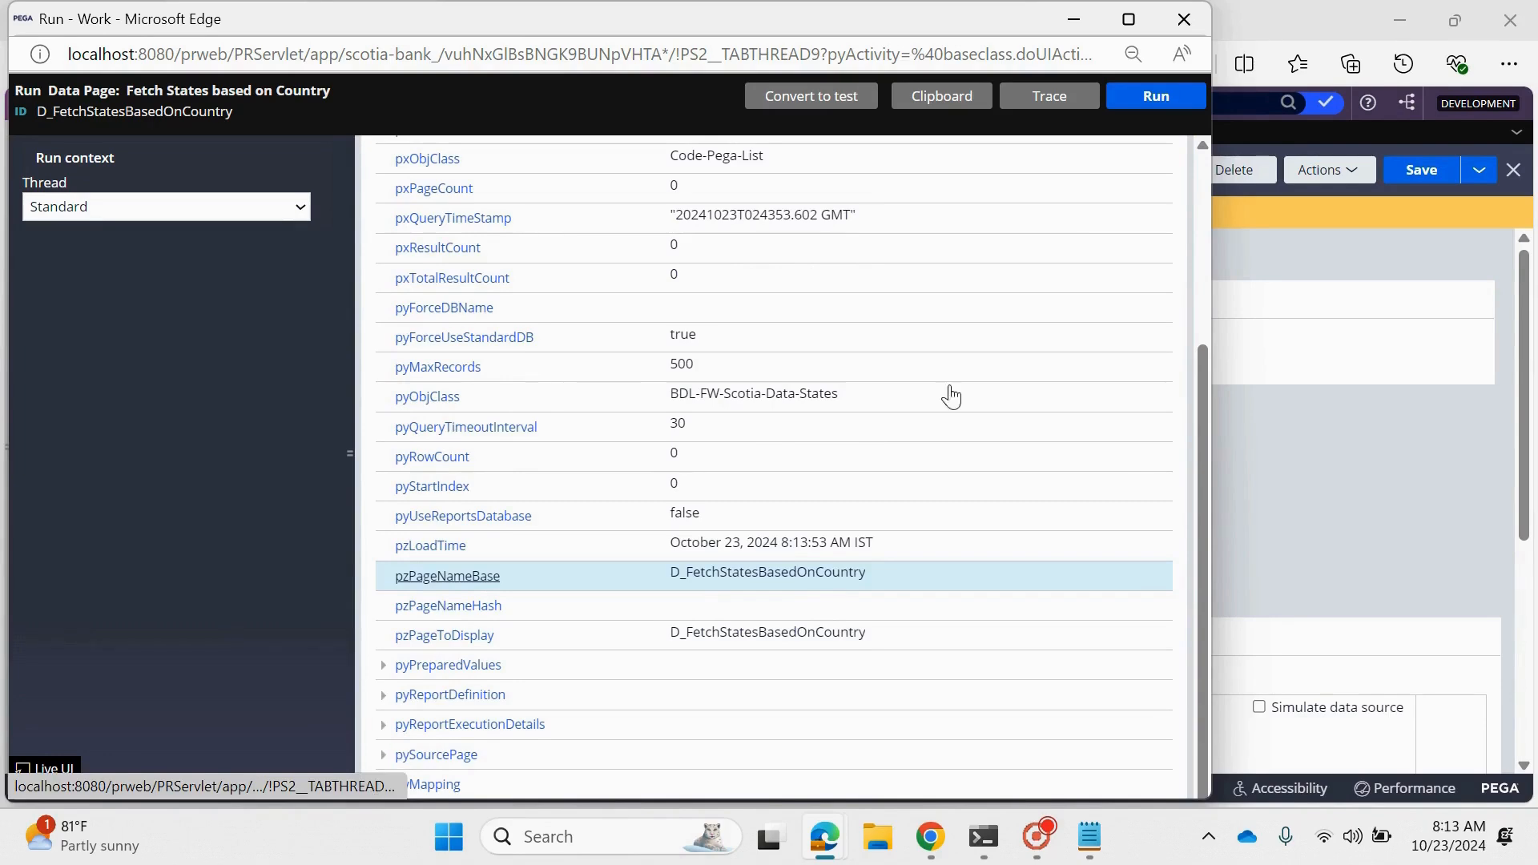
click(1137, 26)
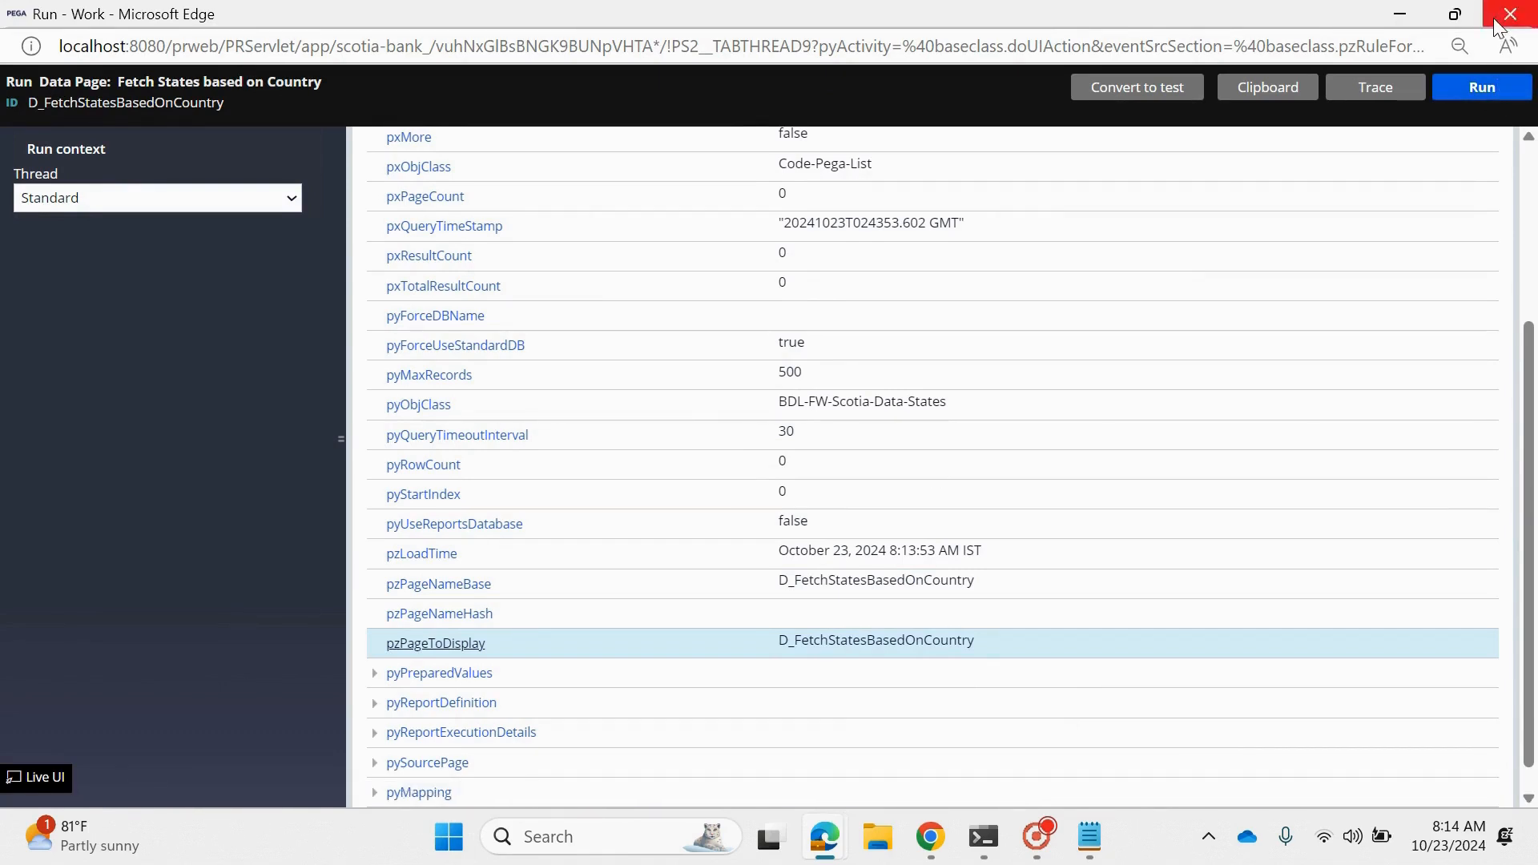
- Trace a rerun of the Fetch States based on Country data page, review the logged events, pause the Tracer, and close the run window
click(1378, 92)
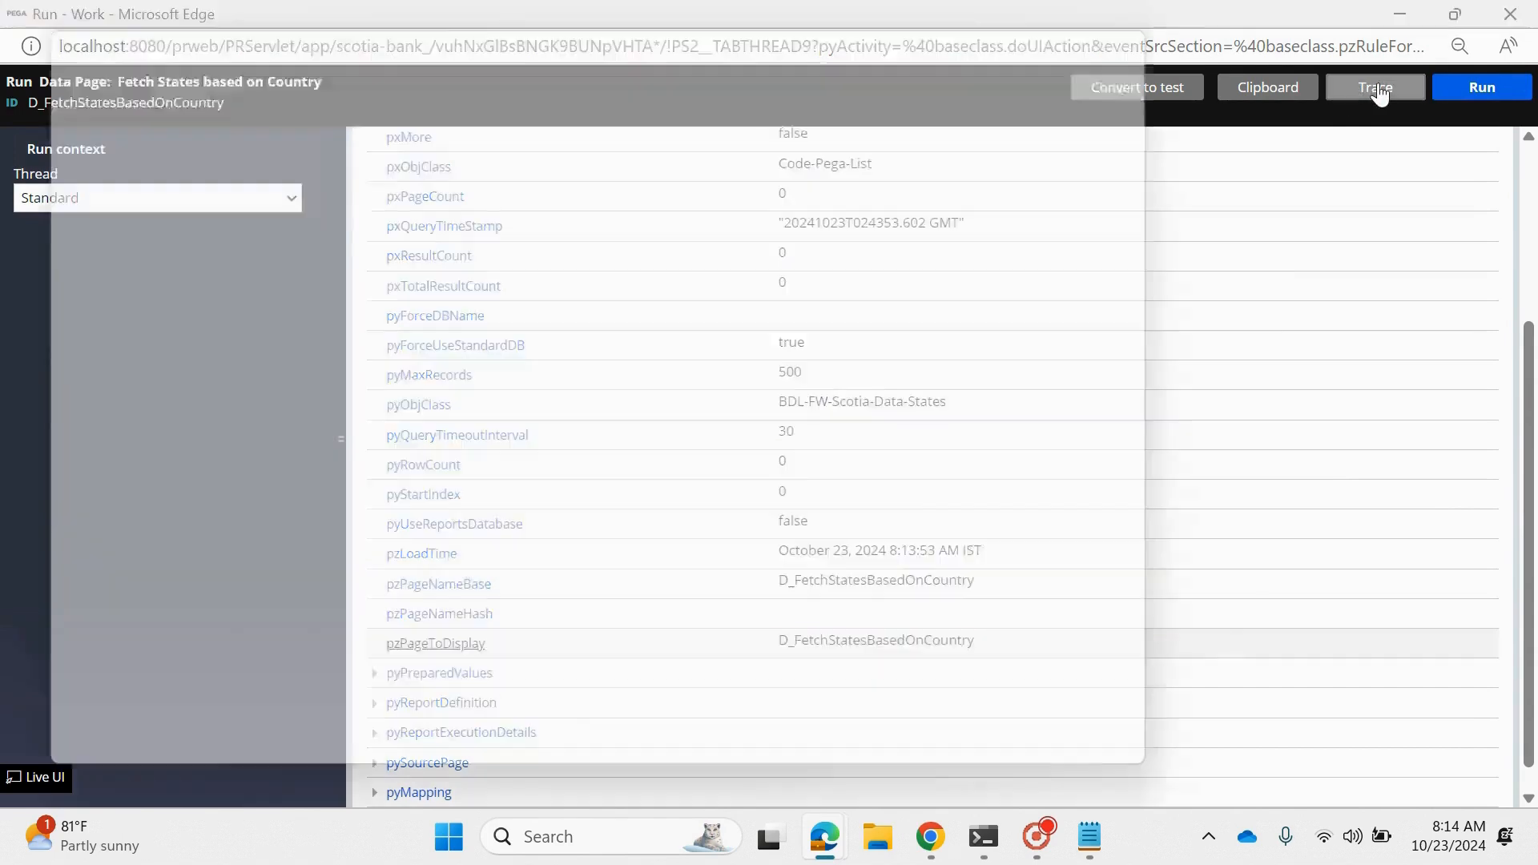
click(1067, 21)
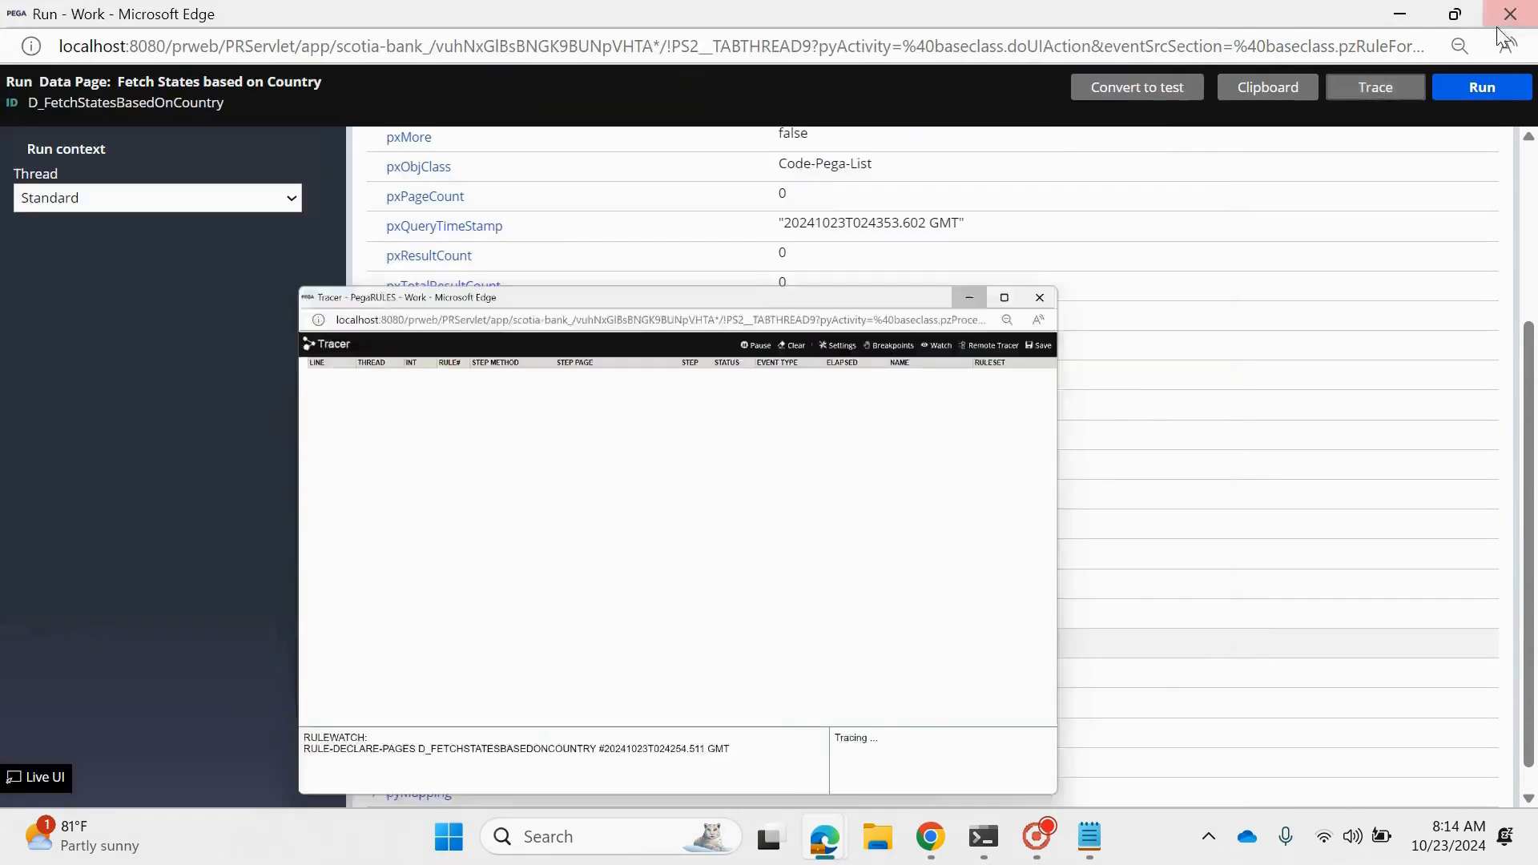
click(1486, 94)
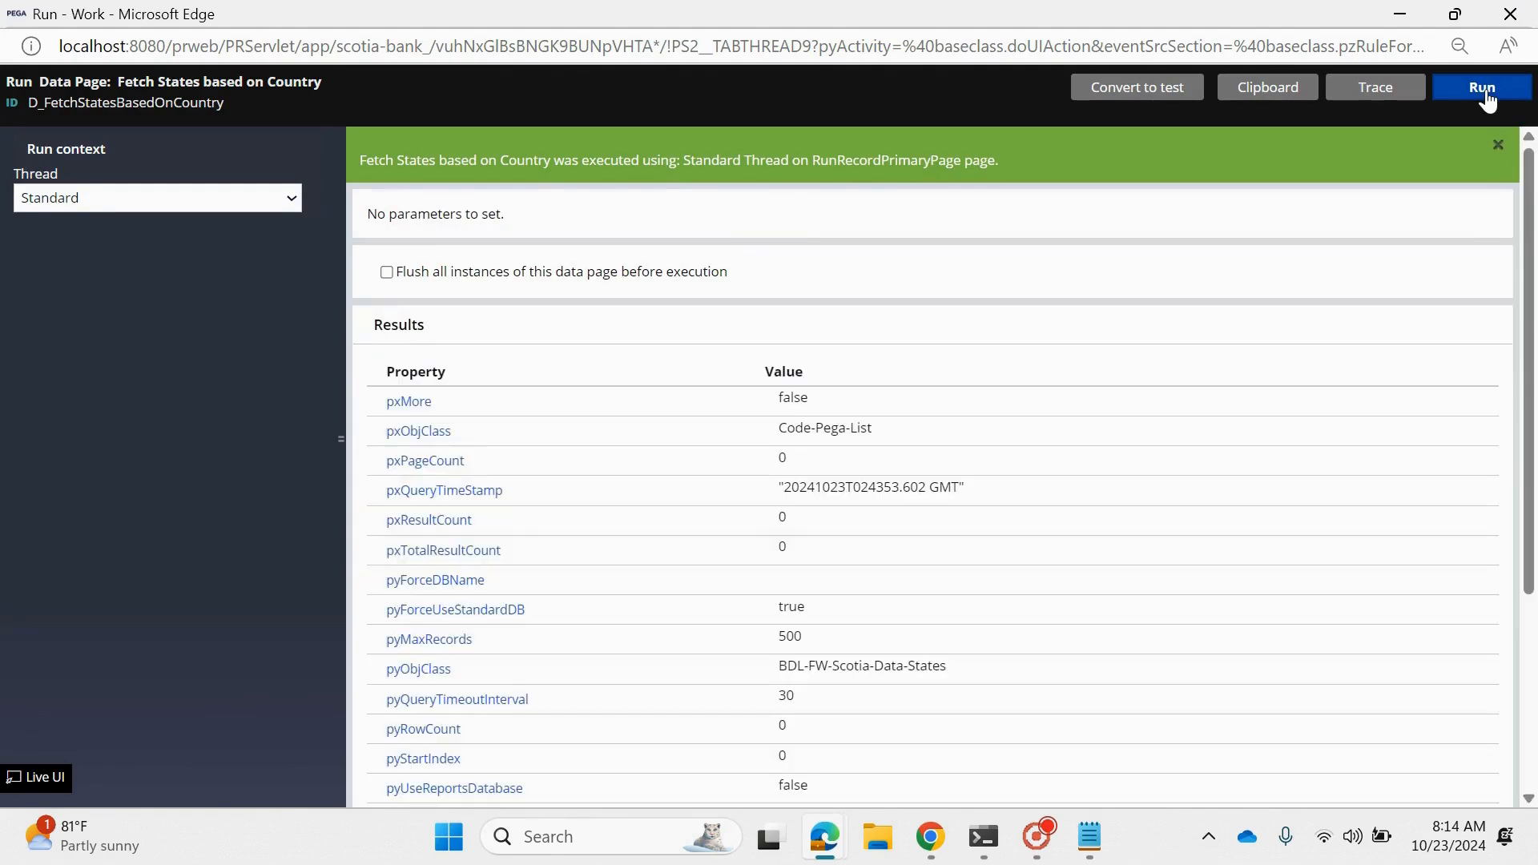
mouse_move(824, 846)
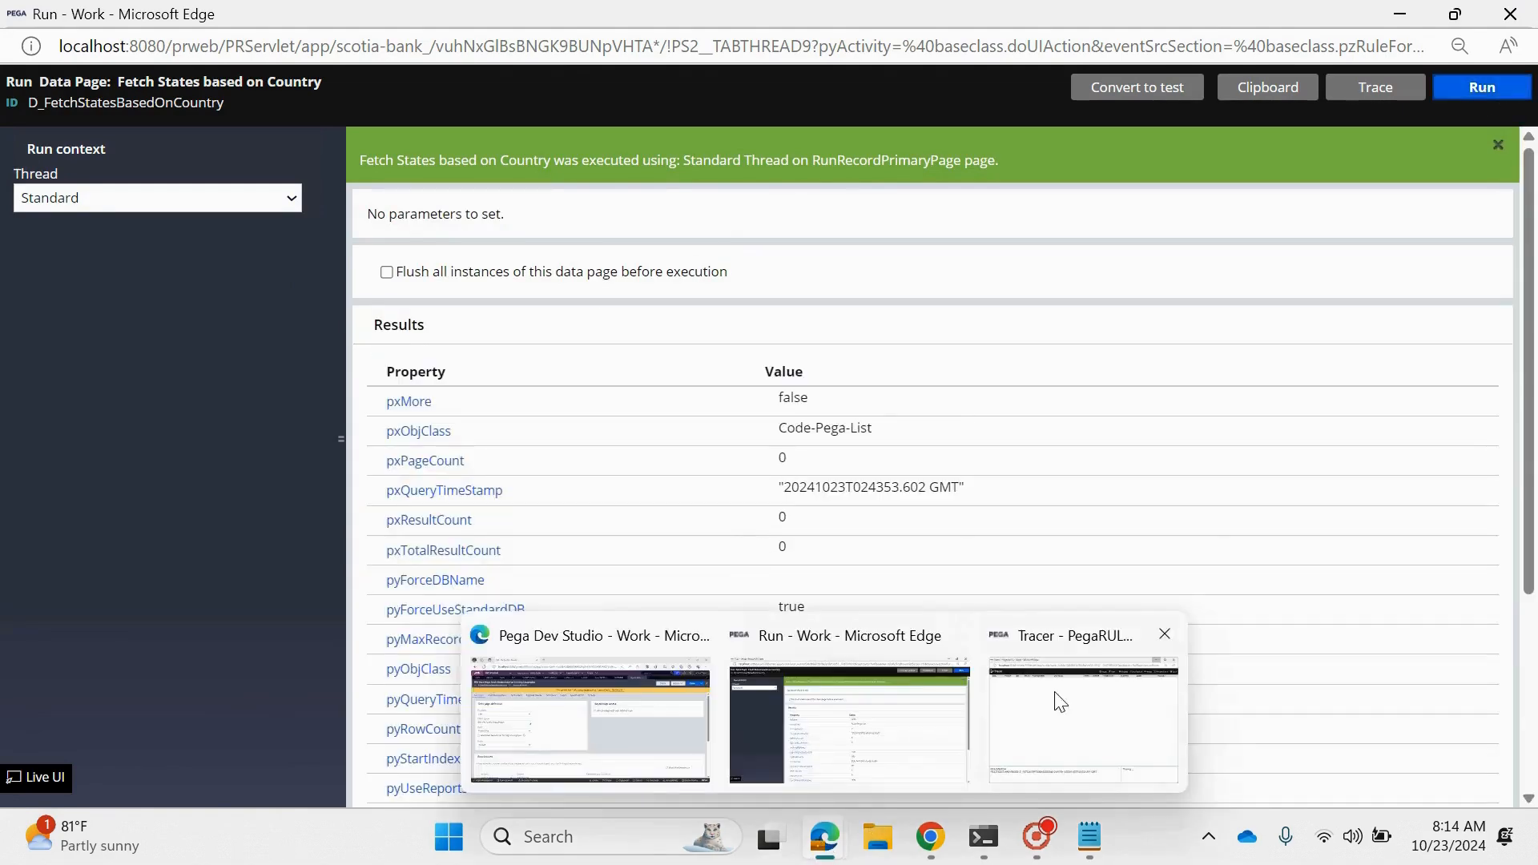
click(1061, 703)
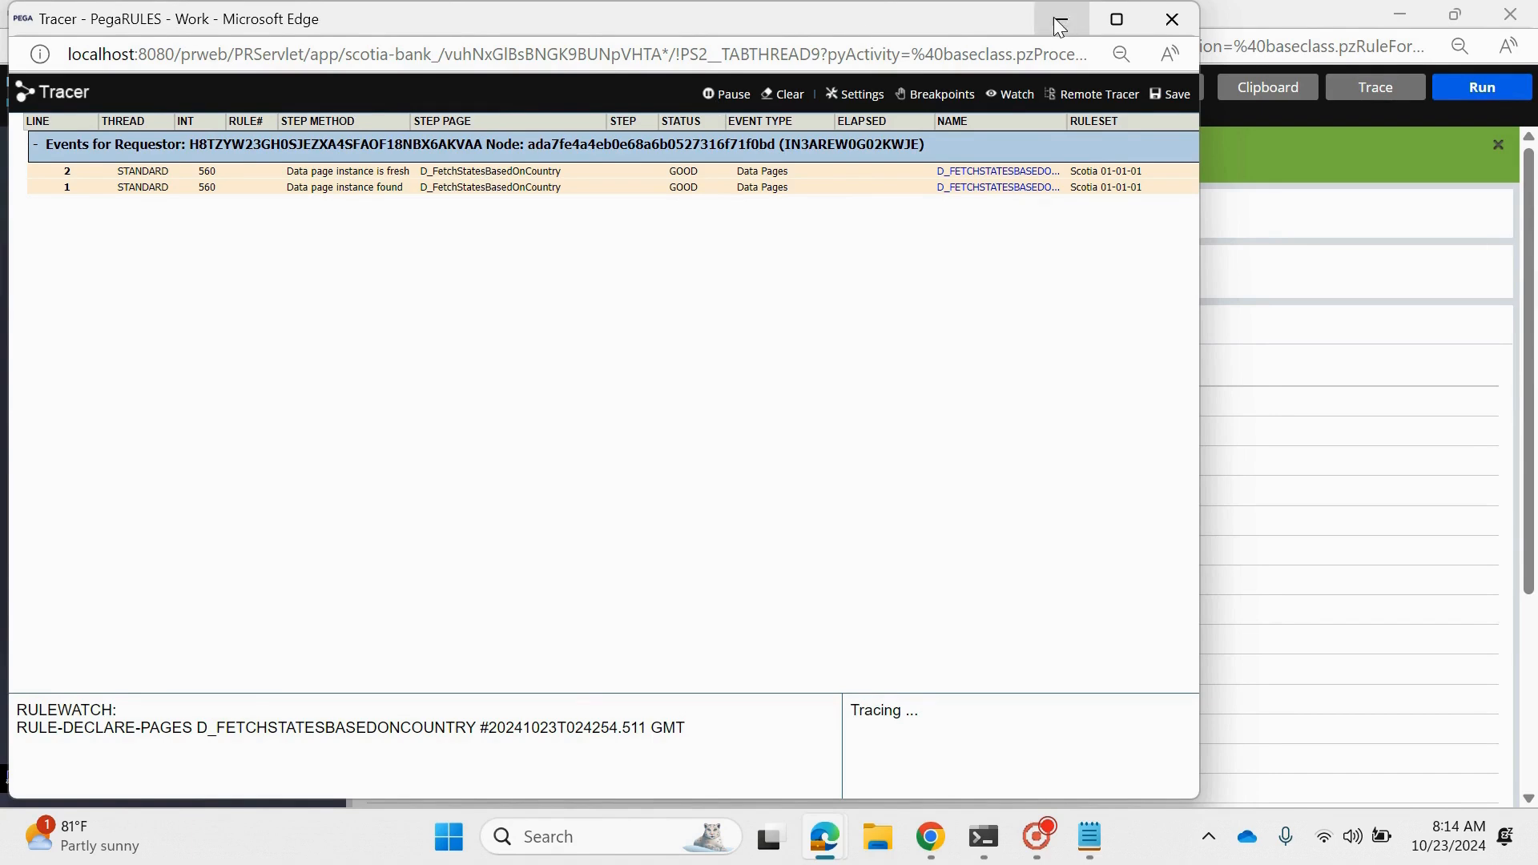
click(731, 94)
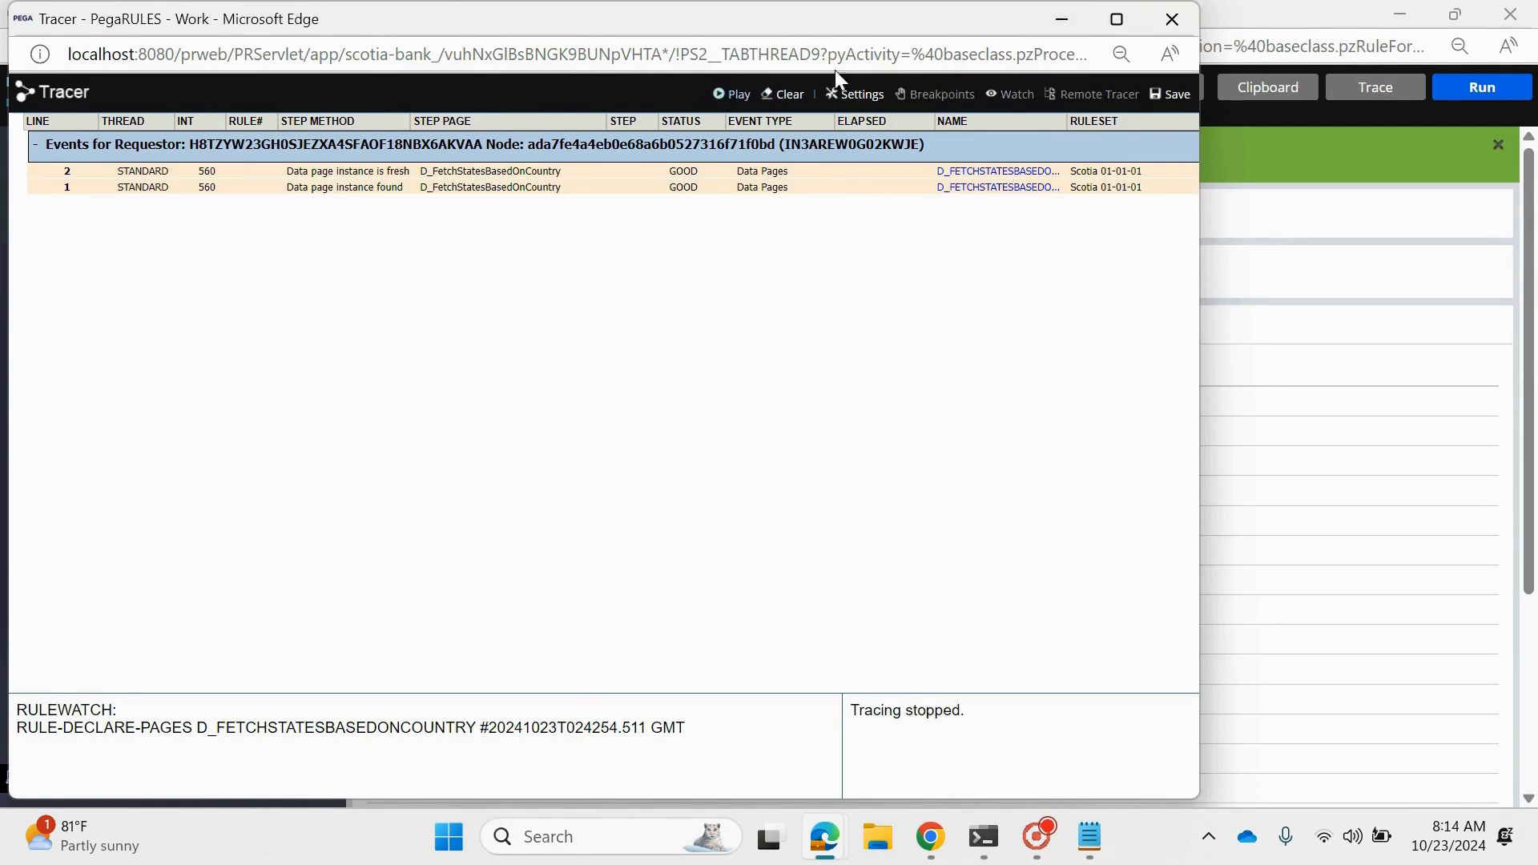
click(1074, 19)
click(1510, 14)
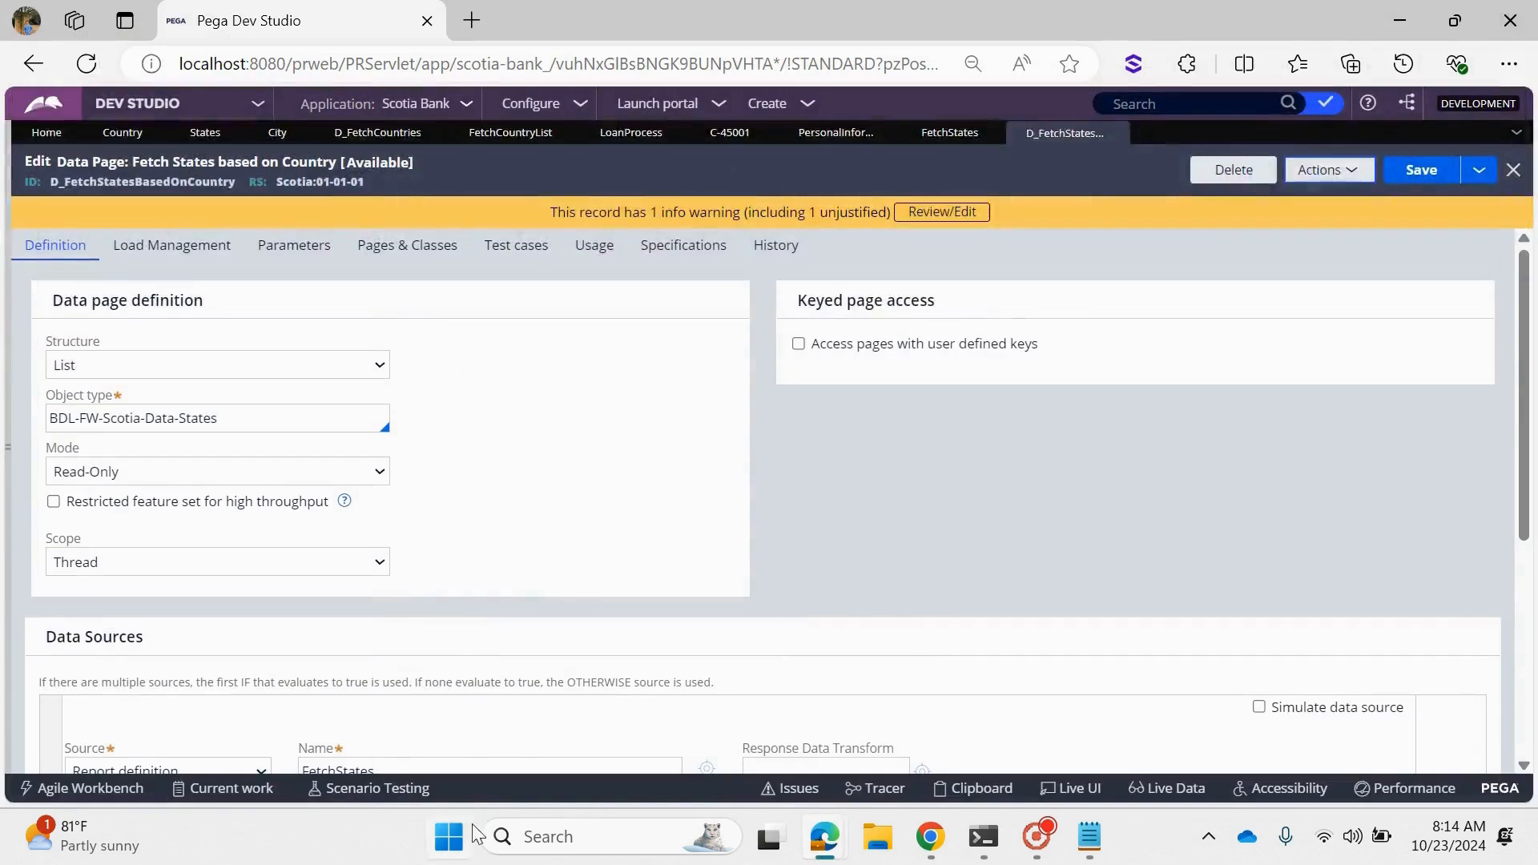
- Open the FetchStates report definition from the data page's source, run it without a country value, and close the results
scroll(589, 719, down, 3)
click(584, 493)
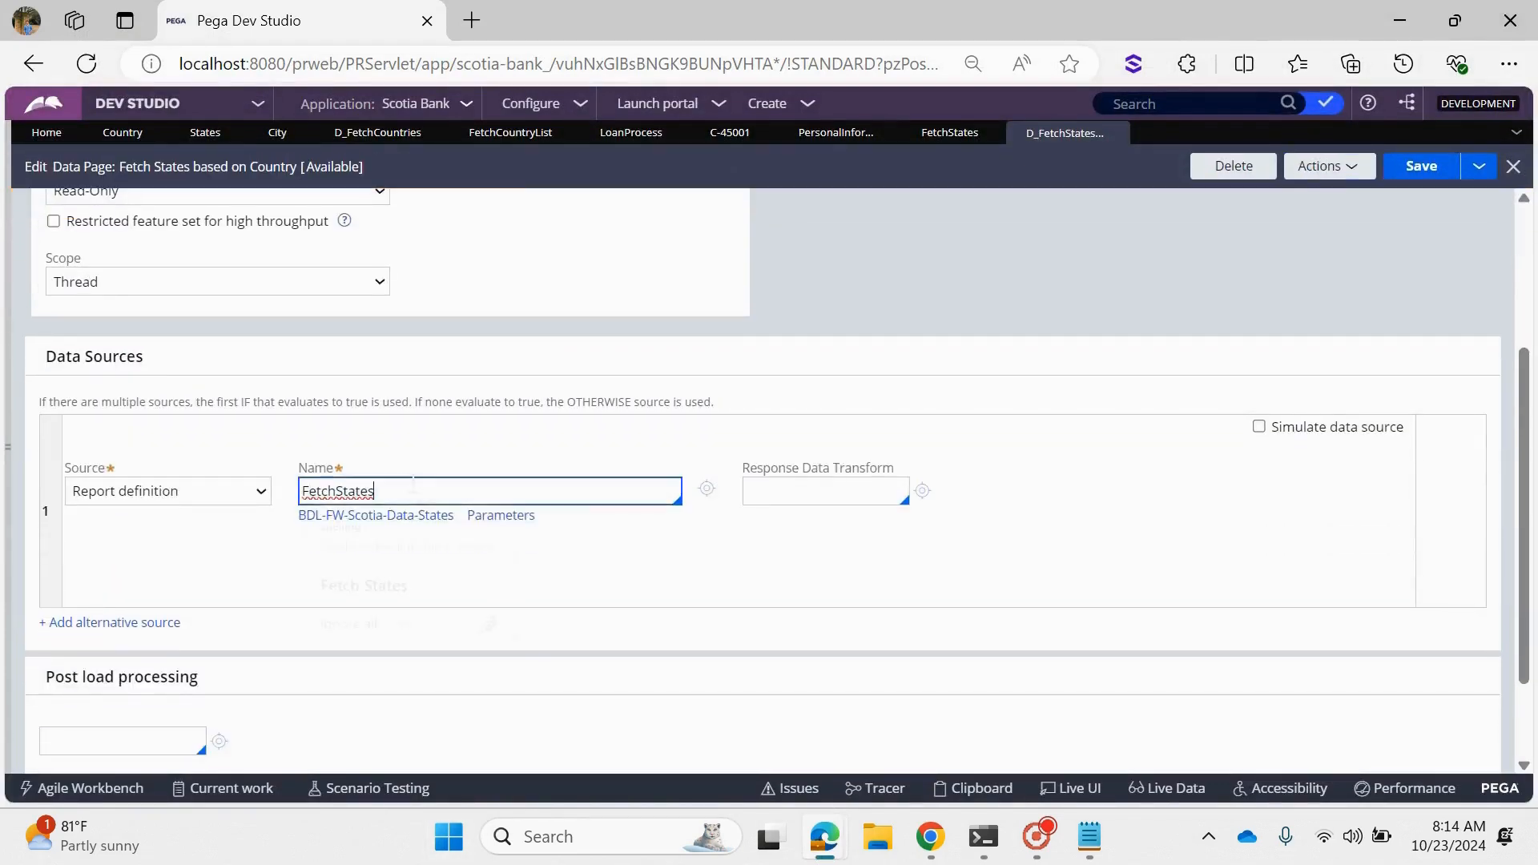
click(706, 488)
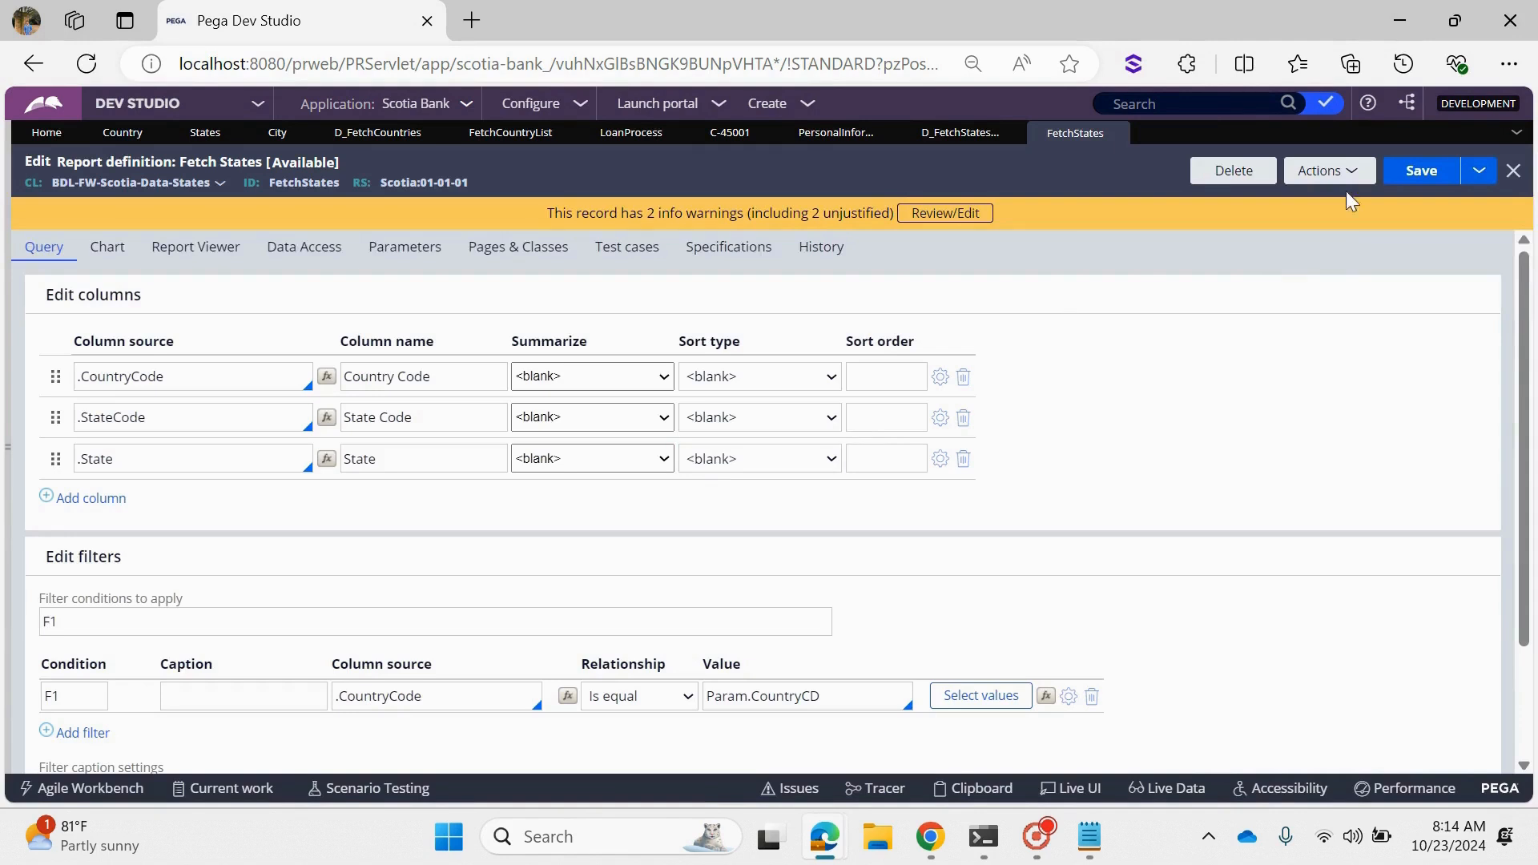
click(1339, 176)
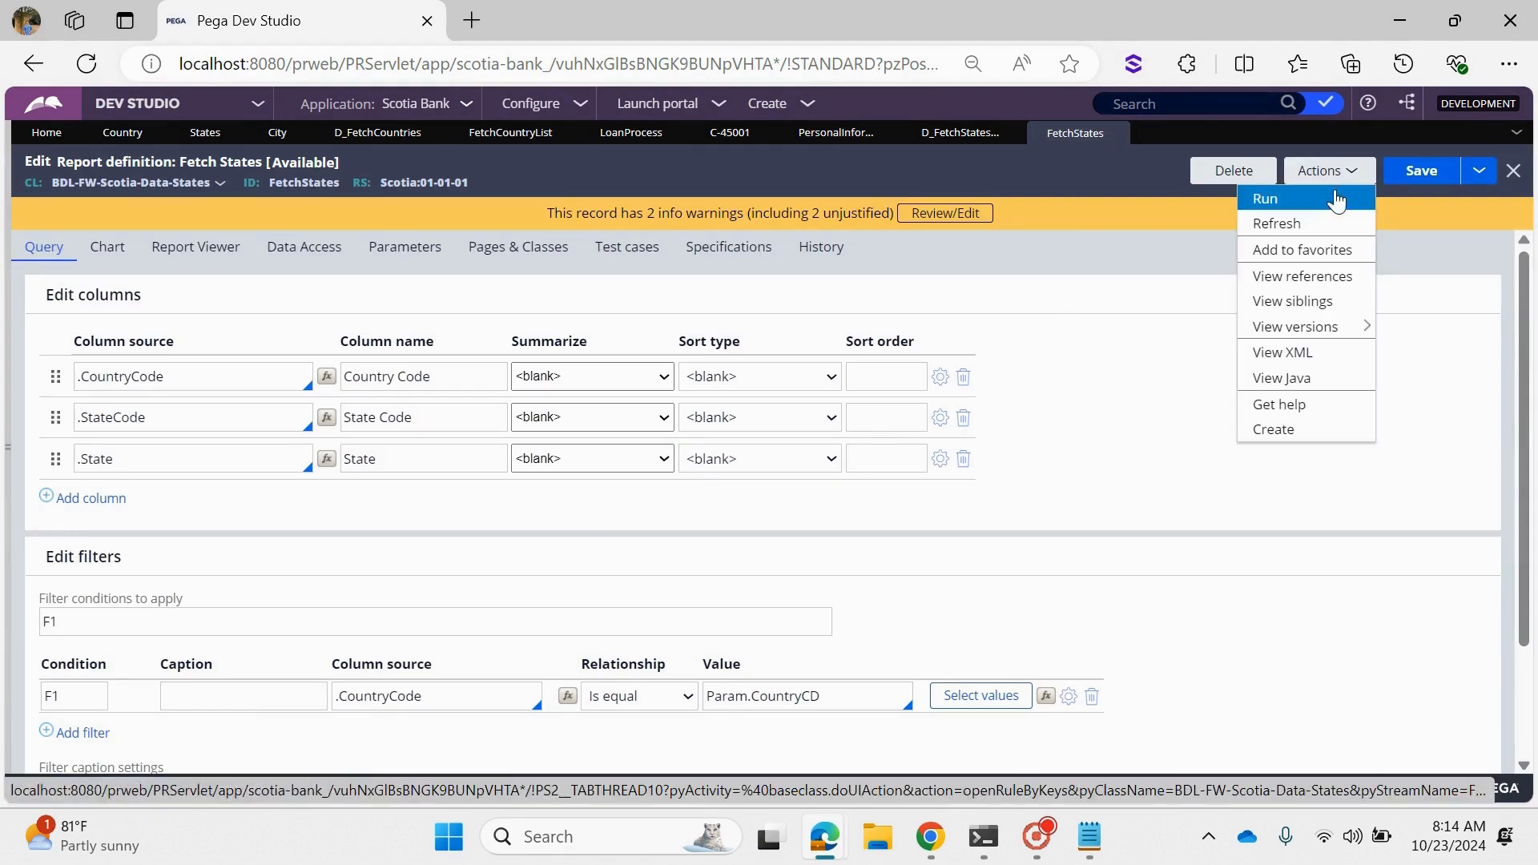
click(1336, 200)
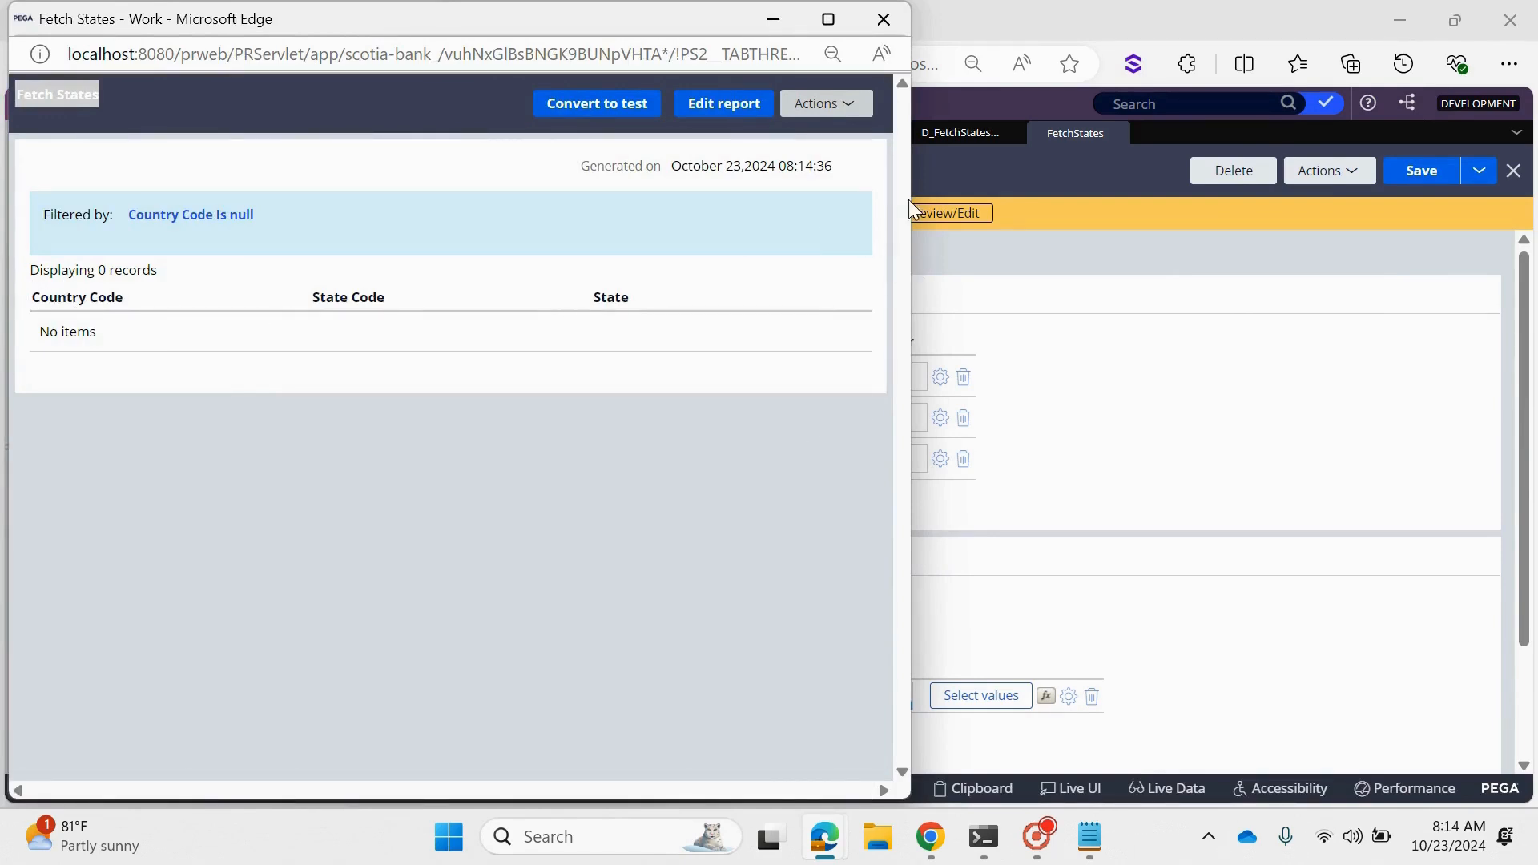
click(883, 19)
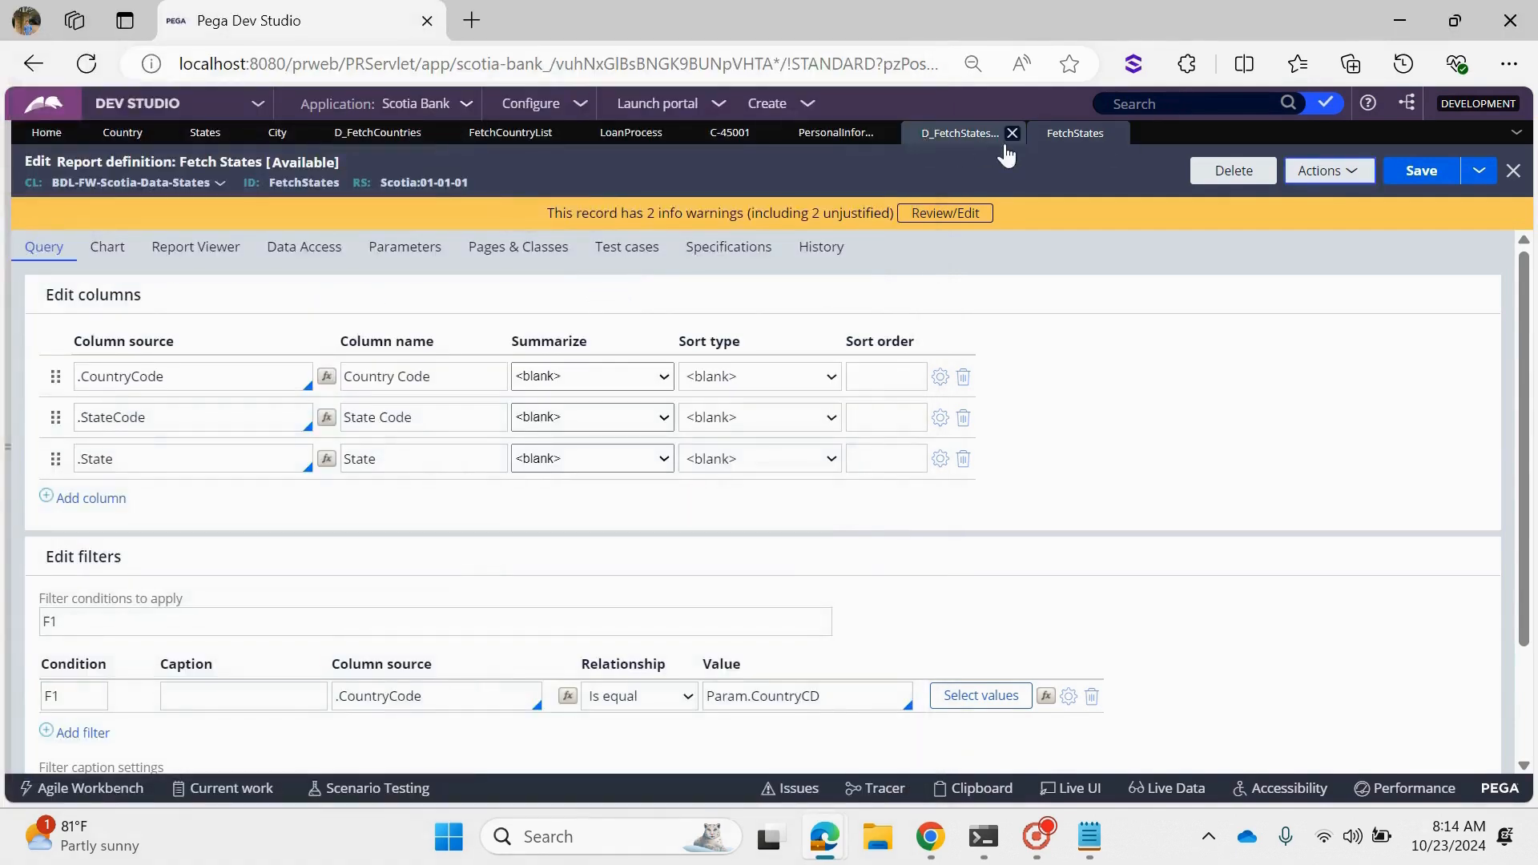
- Check the report's Param.CountryCD filter value, and run the report with the Country Code filter equal to "AUS"
triple_click(875, 698)
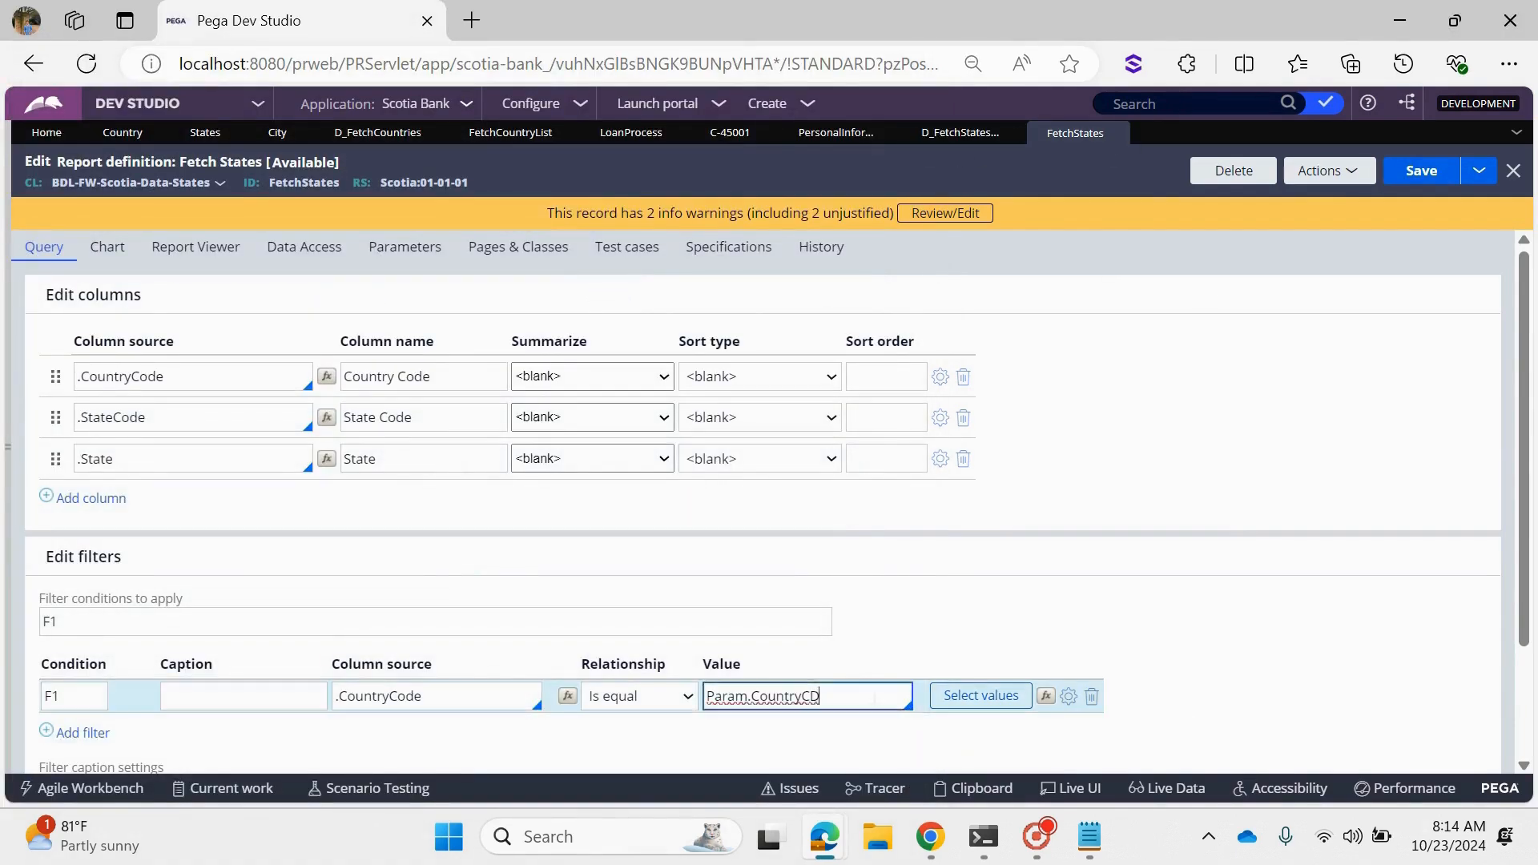
click(875, 696)
triple_click(875, 696)
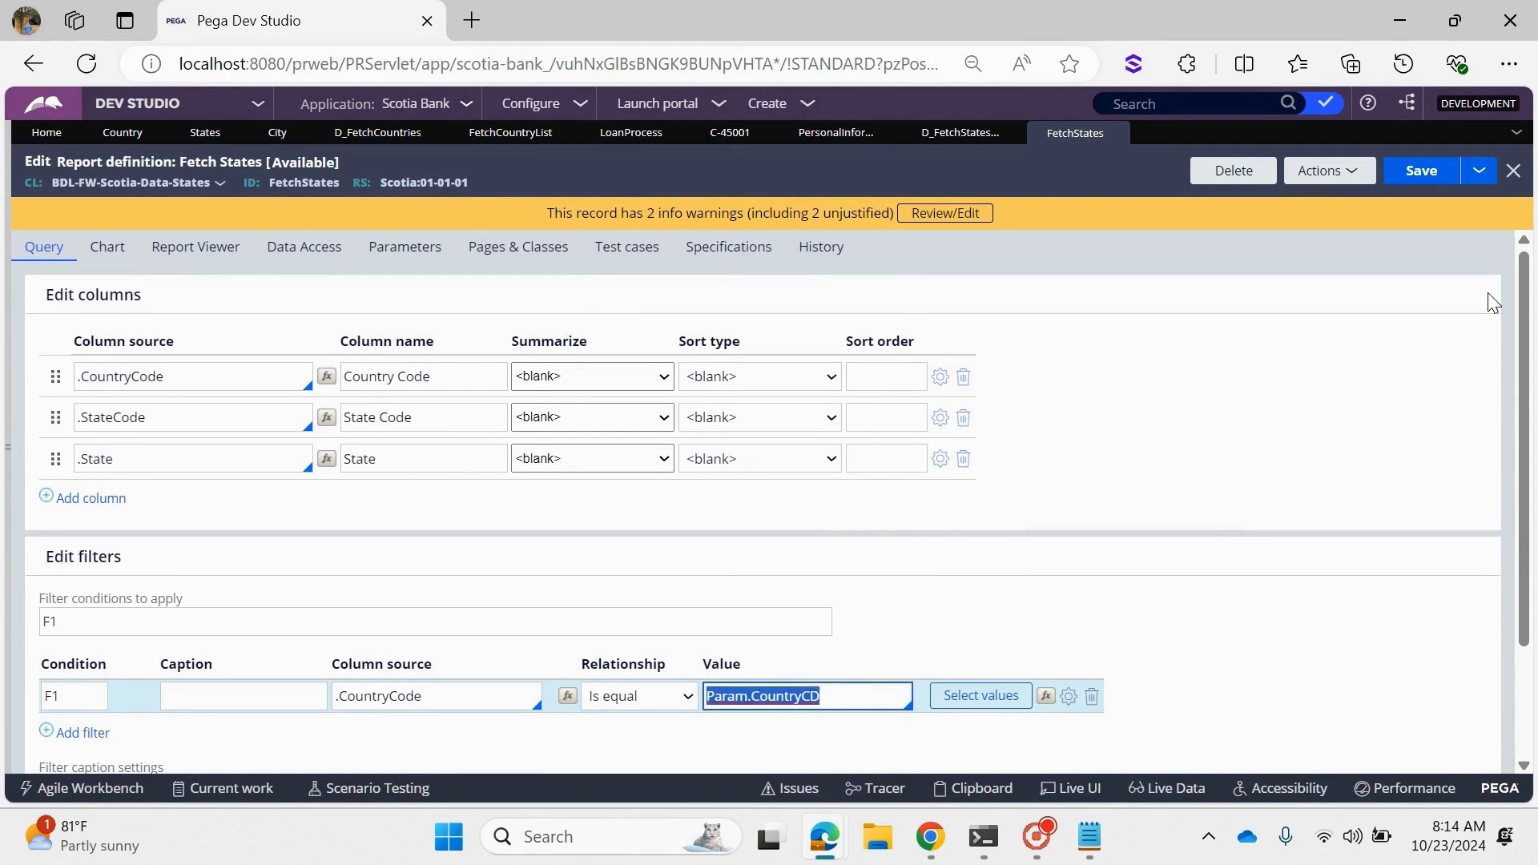
click(1323, 171)
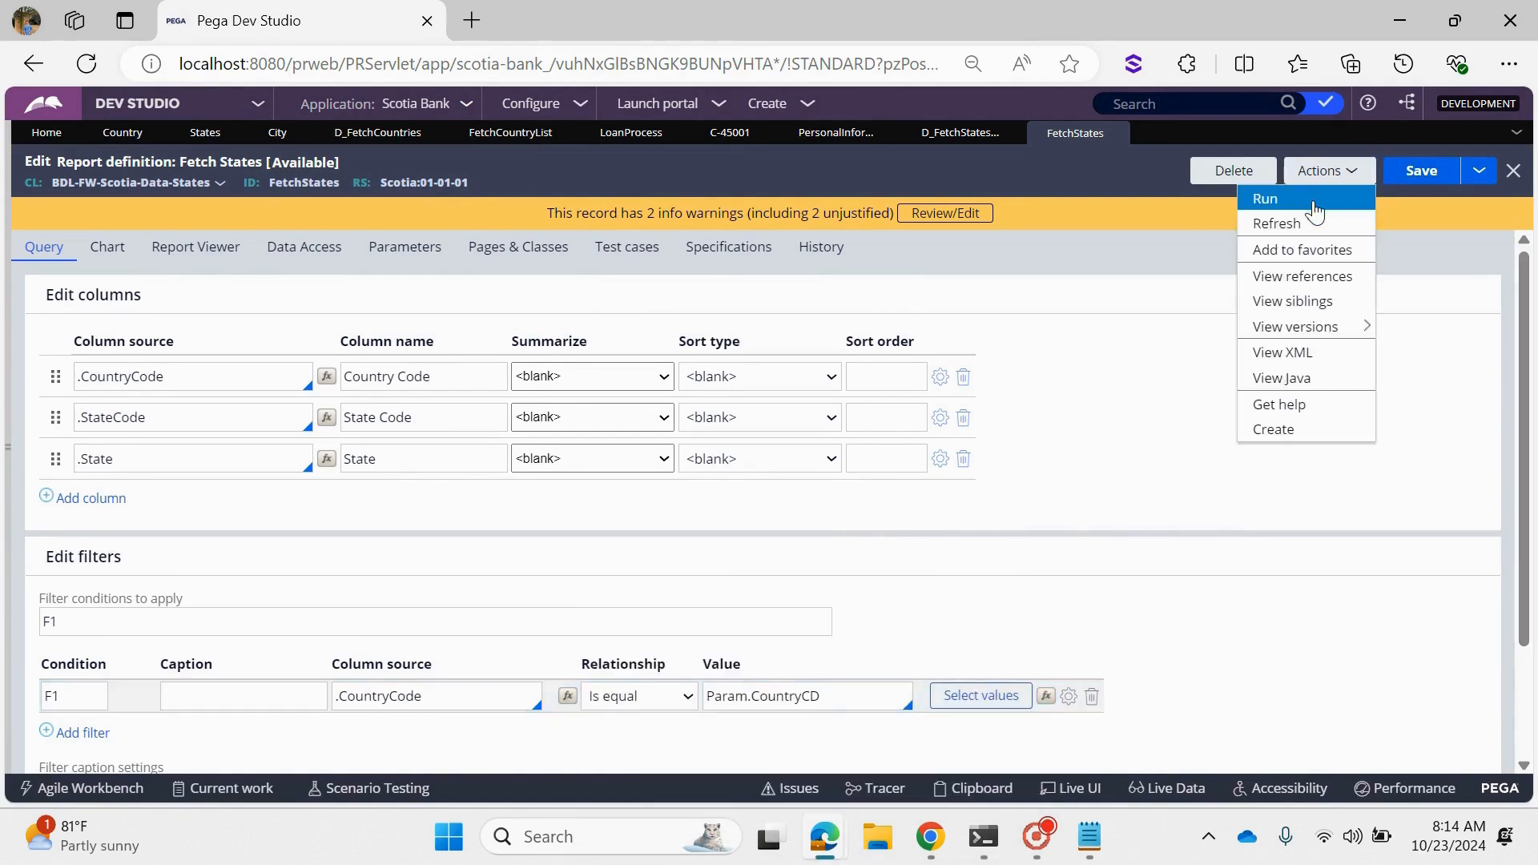
click(1314, 202)
click(196, 216)
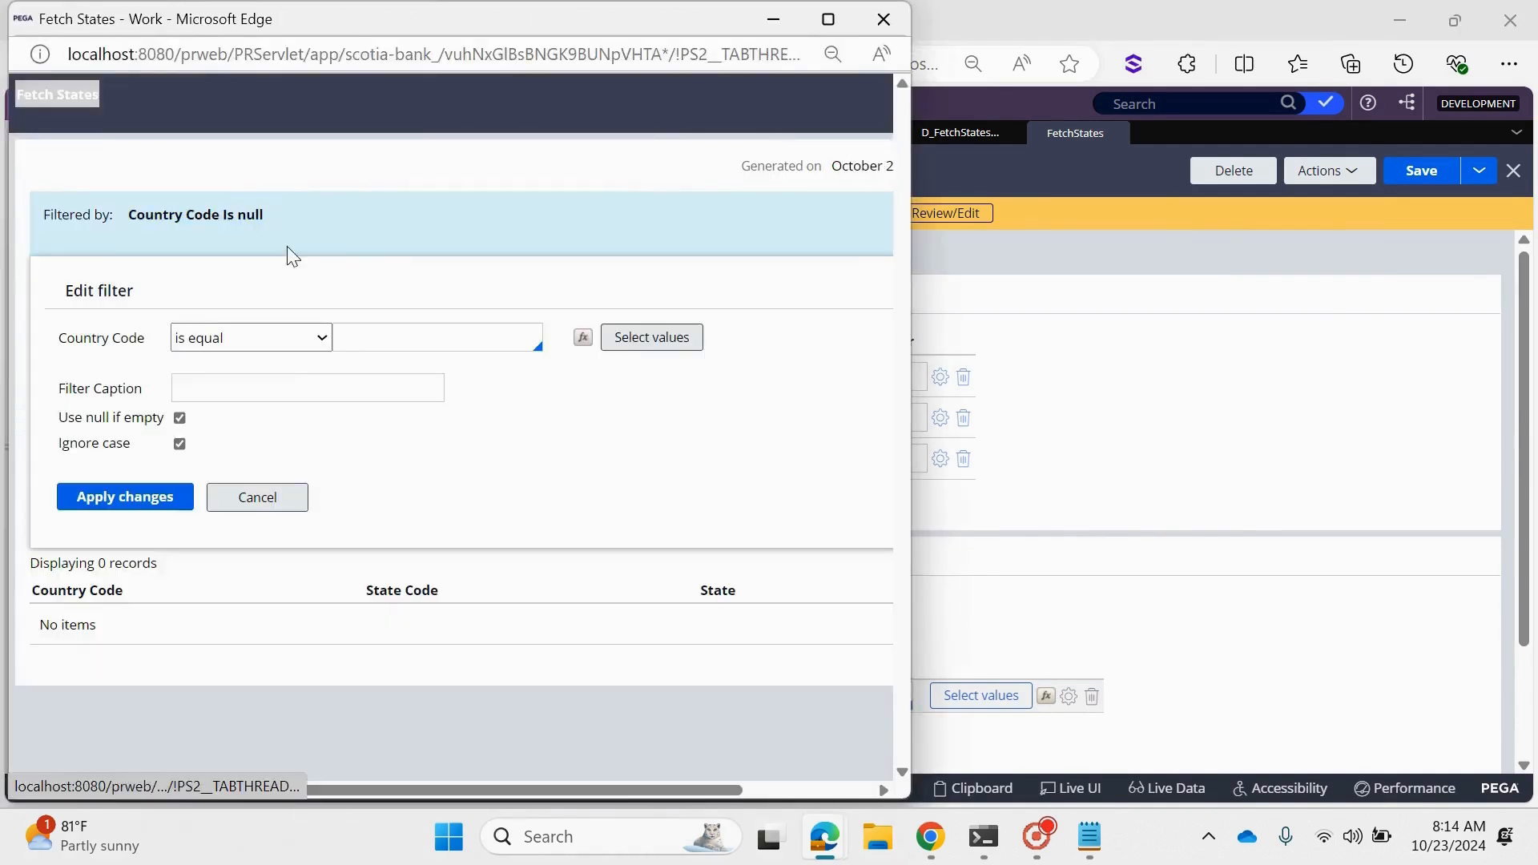
click(637, 340)
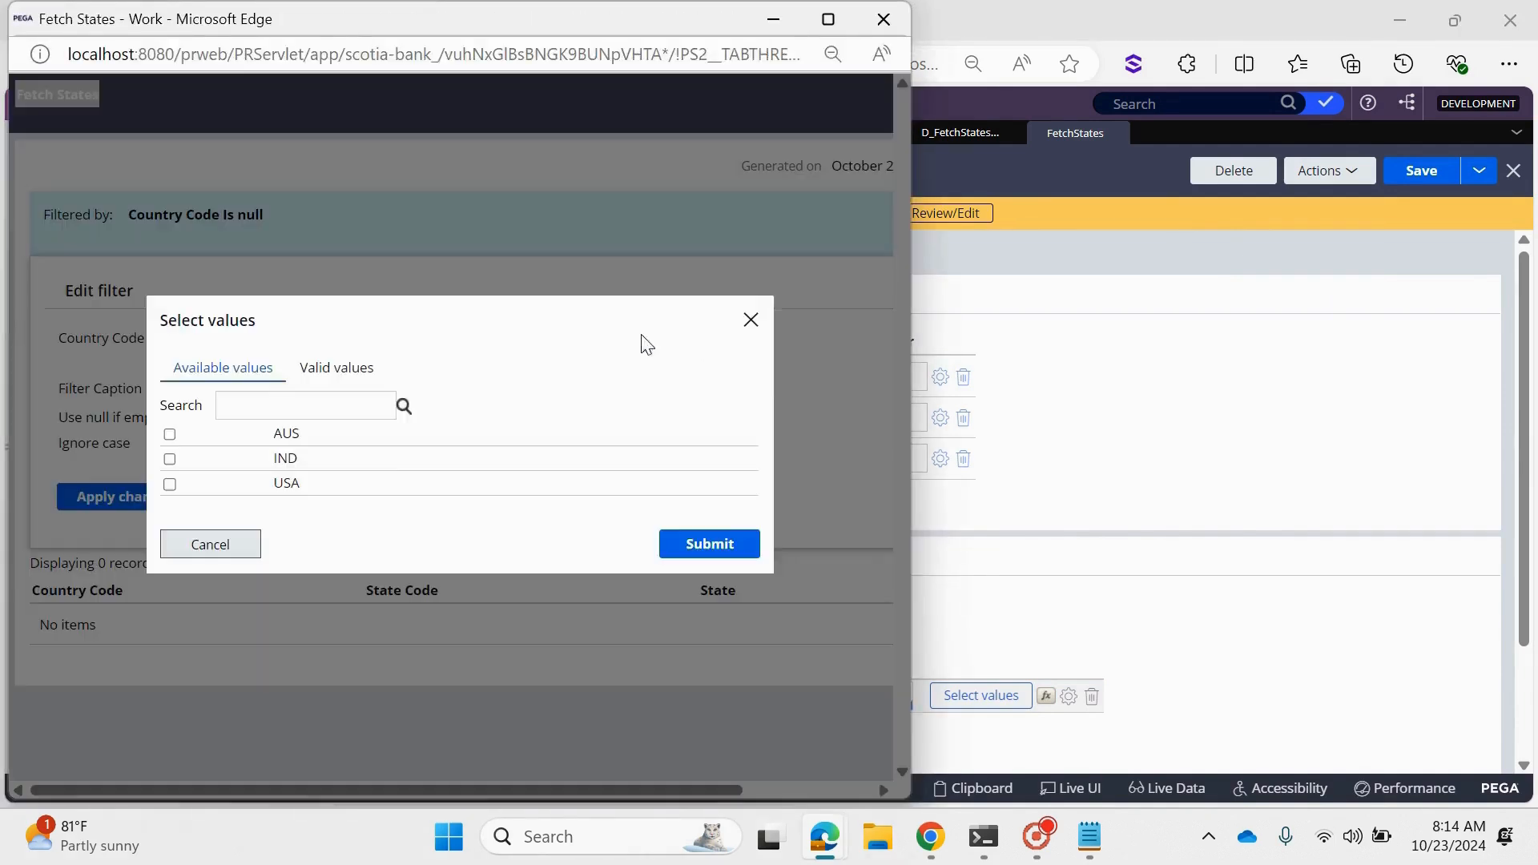
click(170, 435)
click(702, 552)
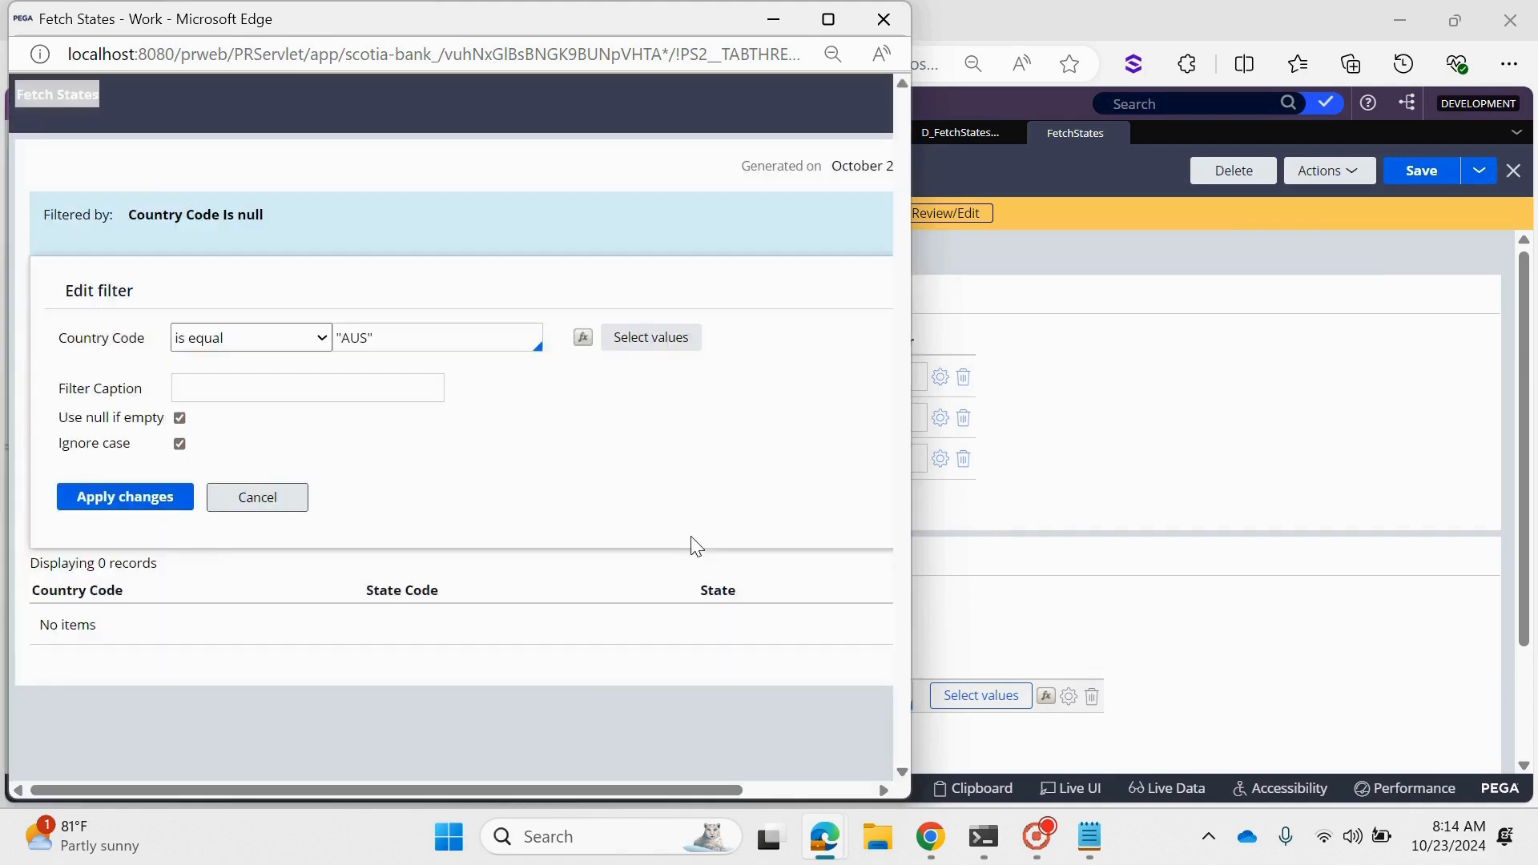
click(120, 500)
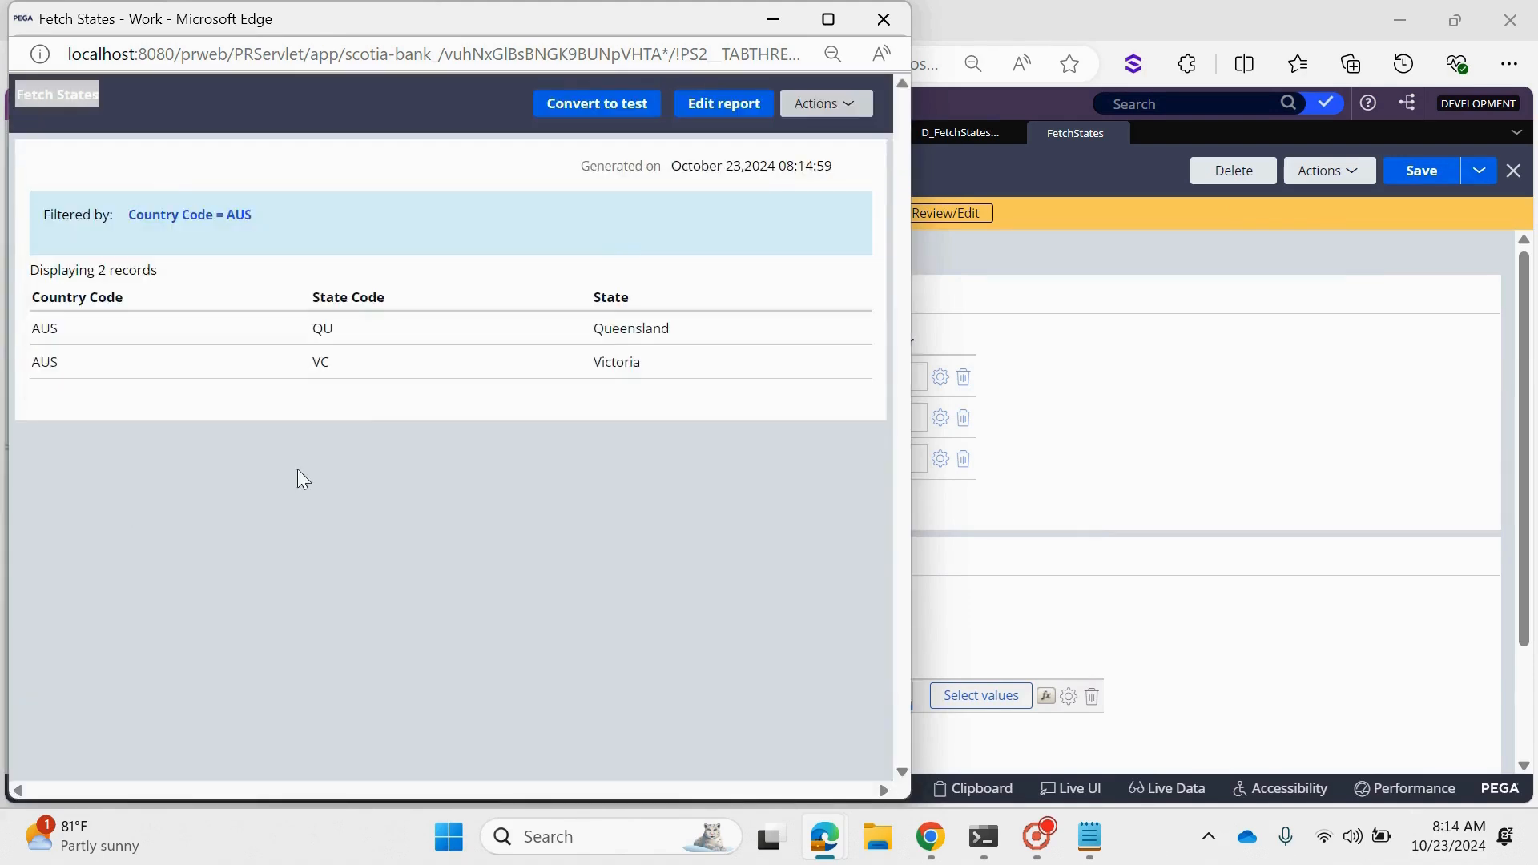
click(885, 18)
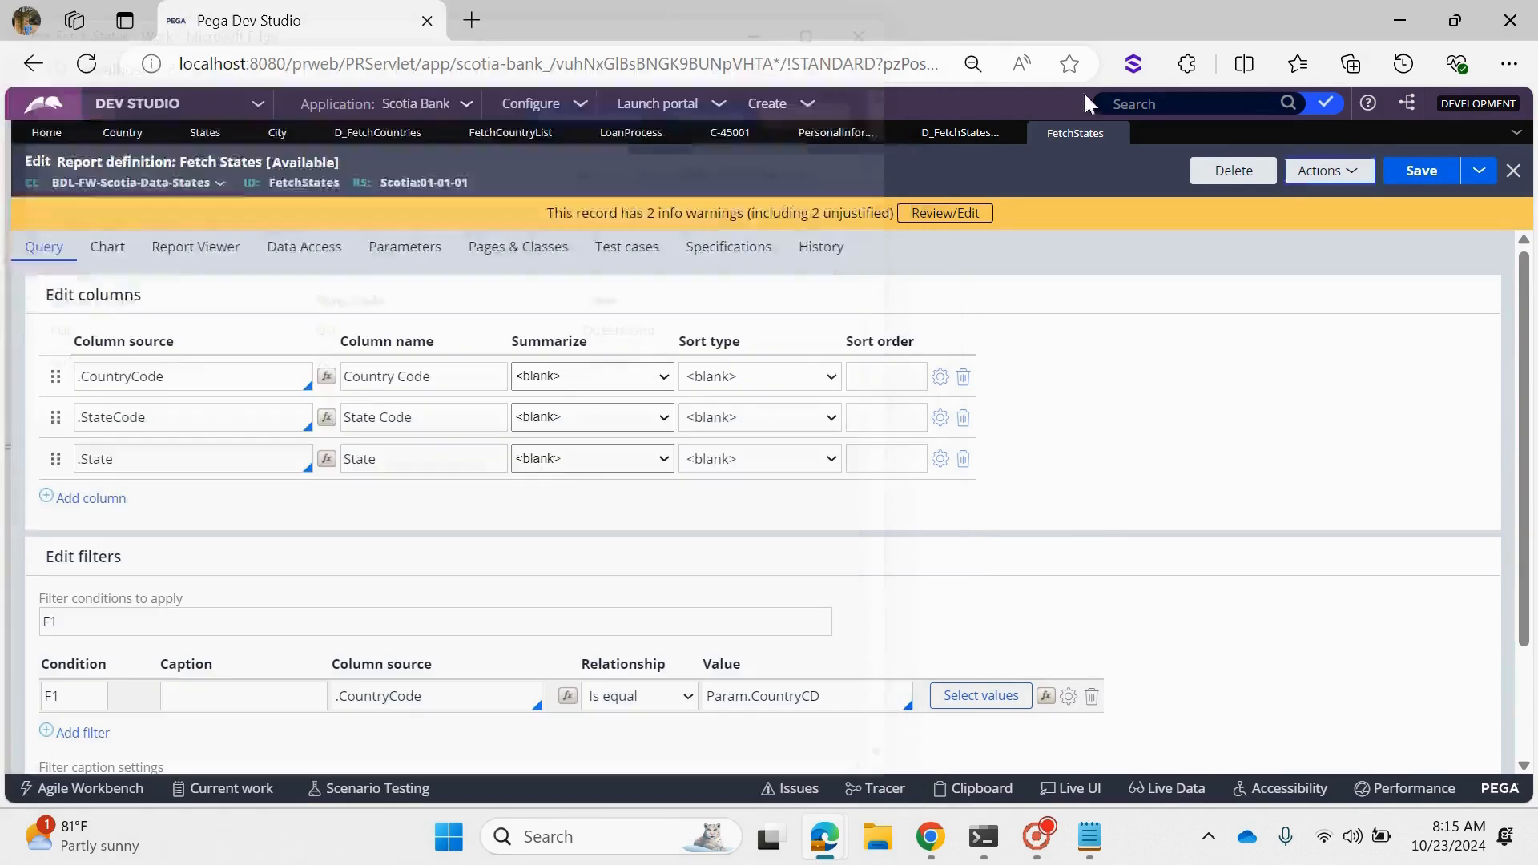
- Compare the data page's FetchStates source settings with the Param.CountryCD filter value in the report definition
click(953, 133)
scroll(878, 396, up, 3)
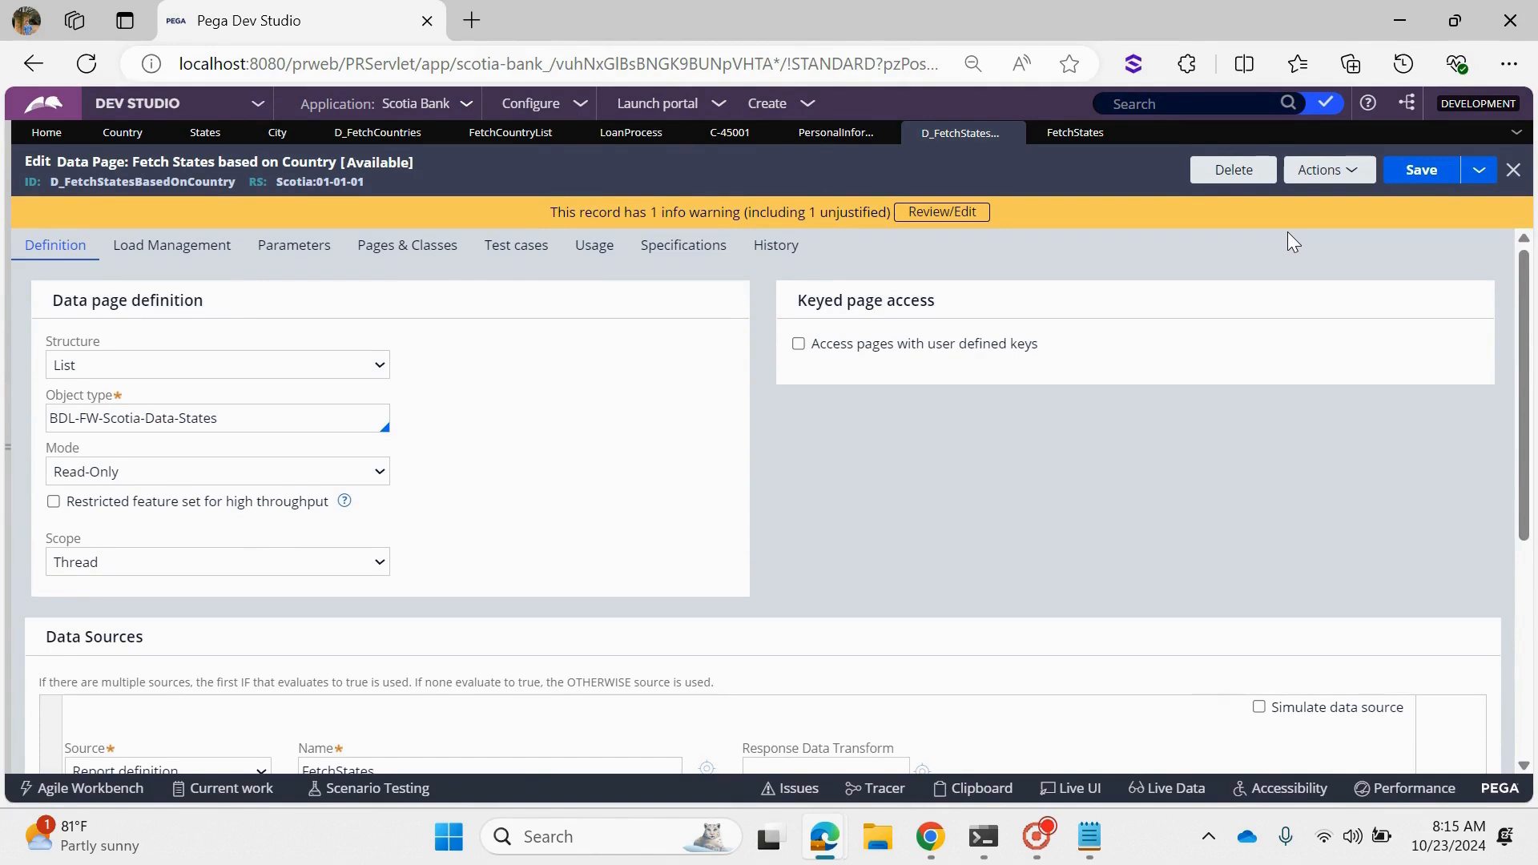
scroll(831, 515, down, 5)
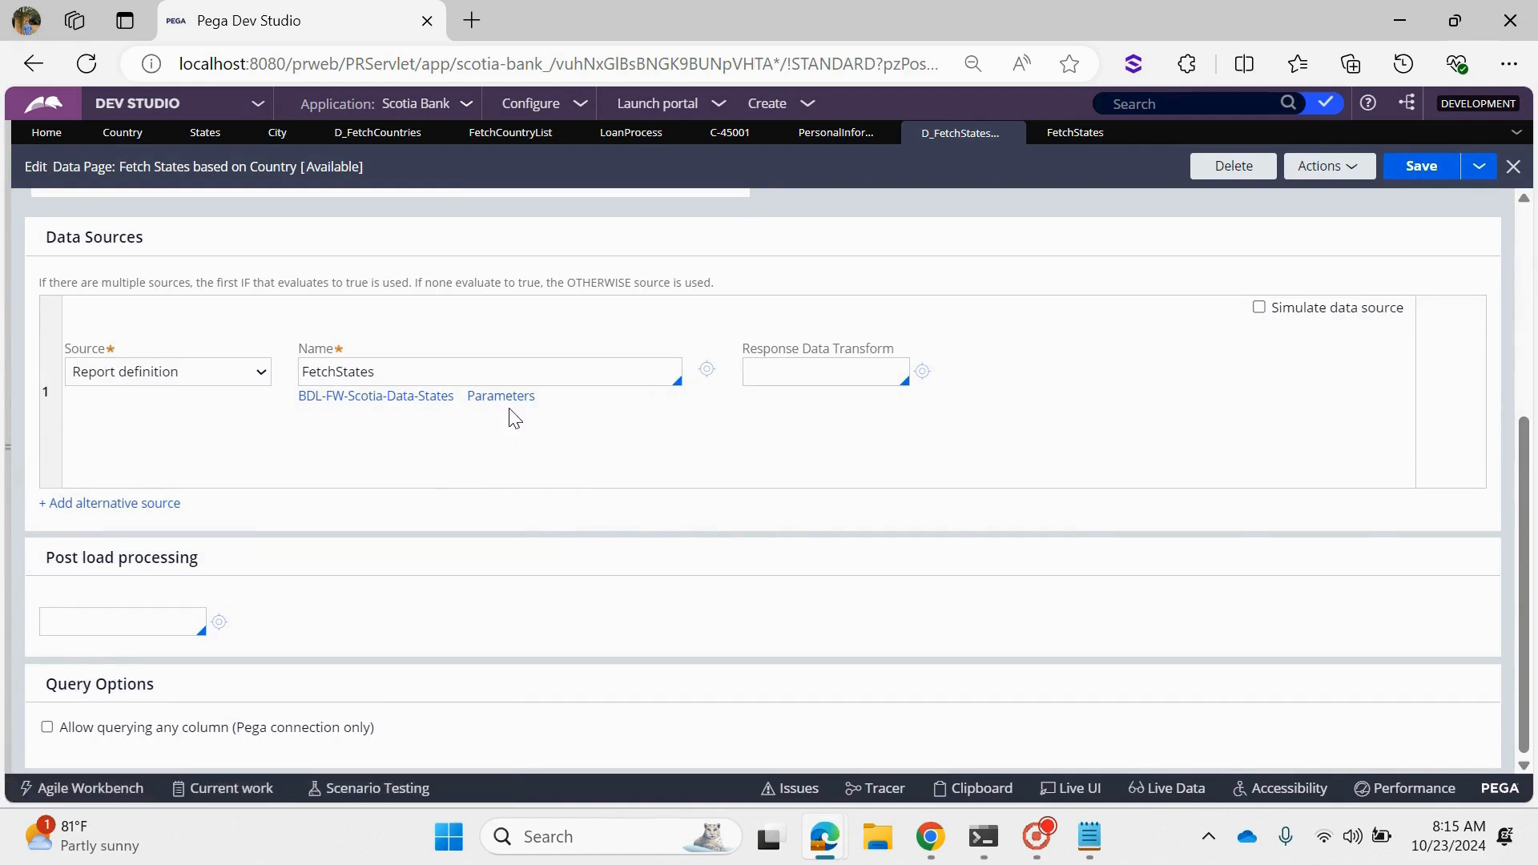
scroll(510, 420, up, 3)
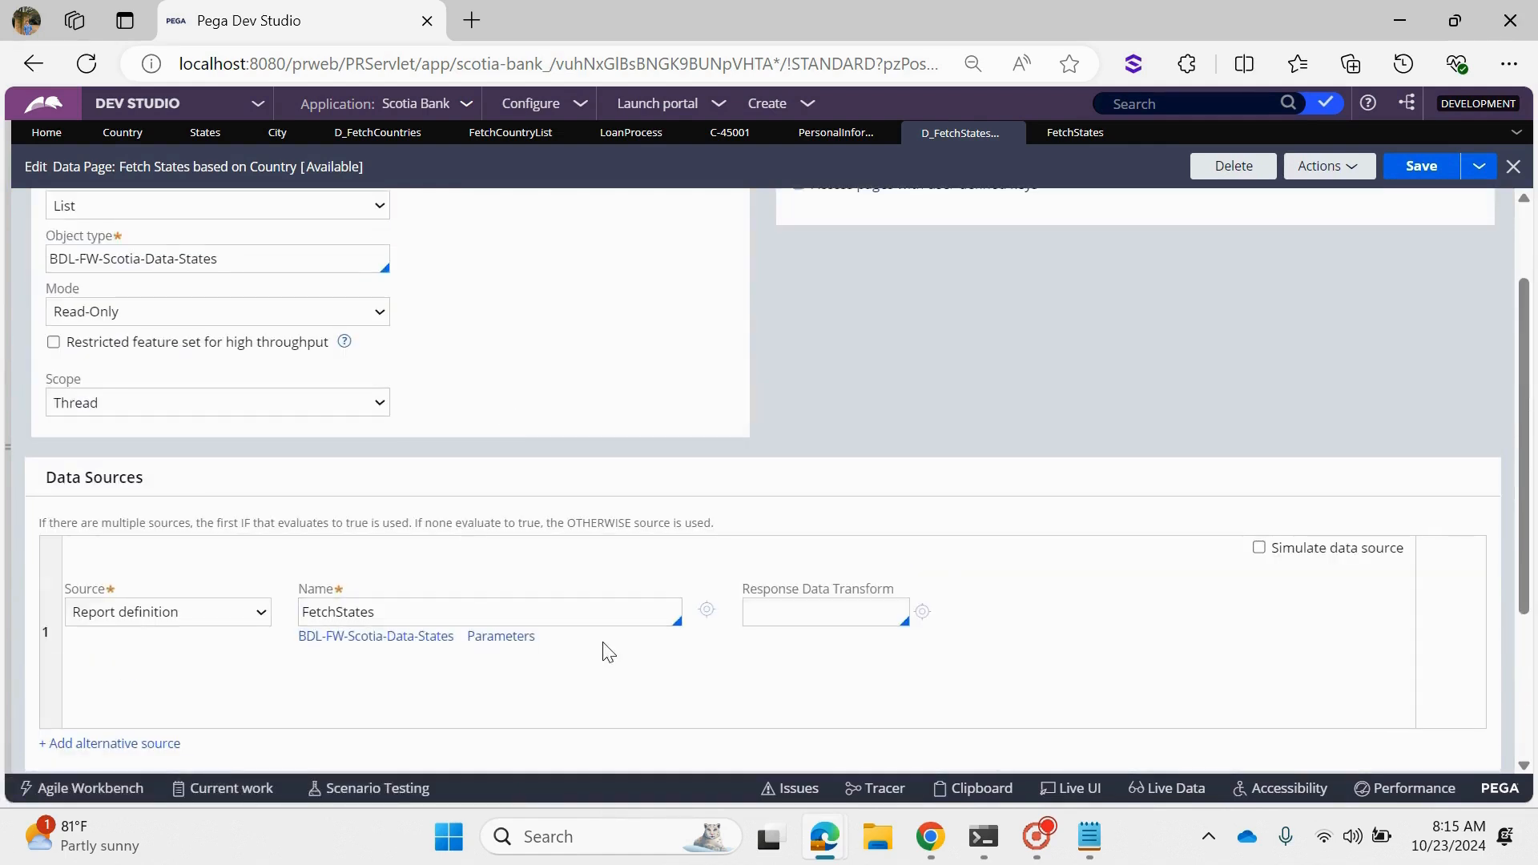
click(1069, 133)
double_click(749, 697)
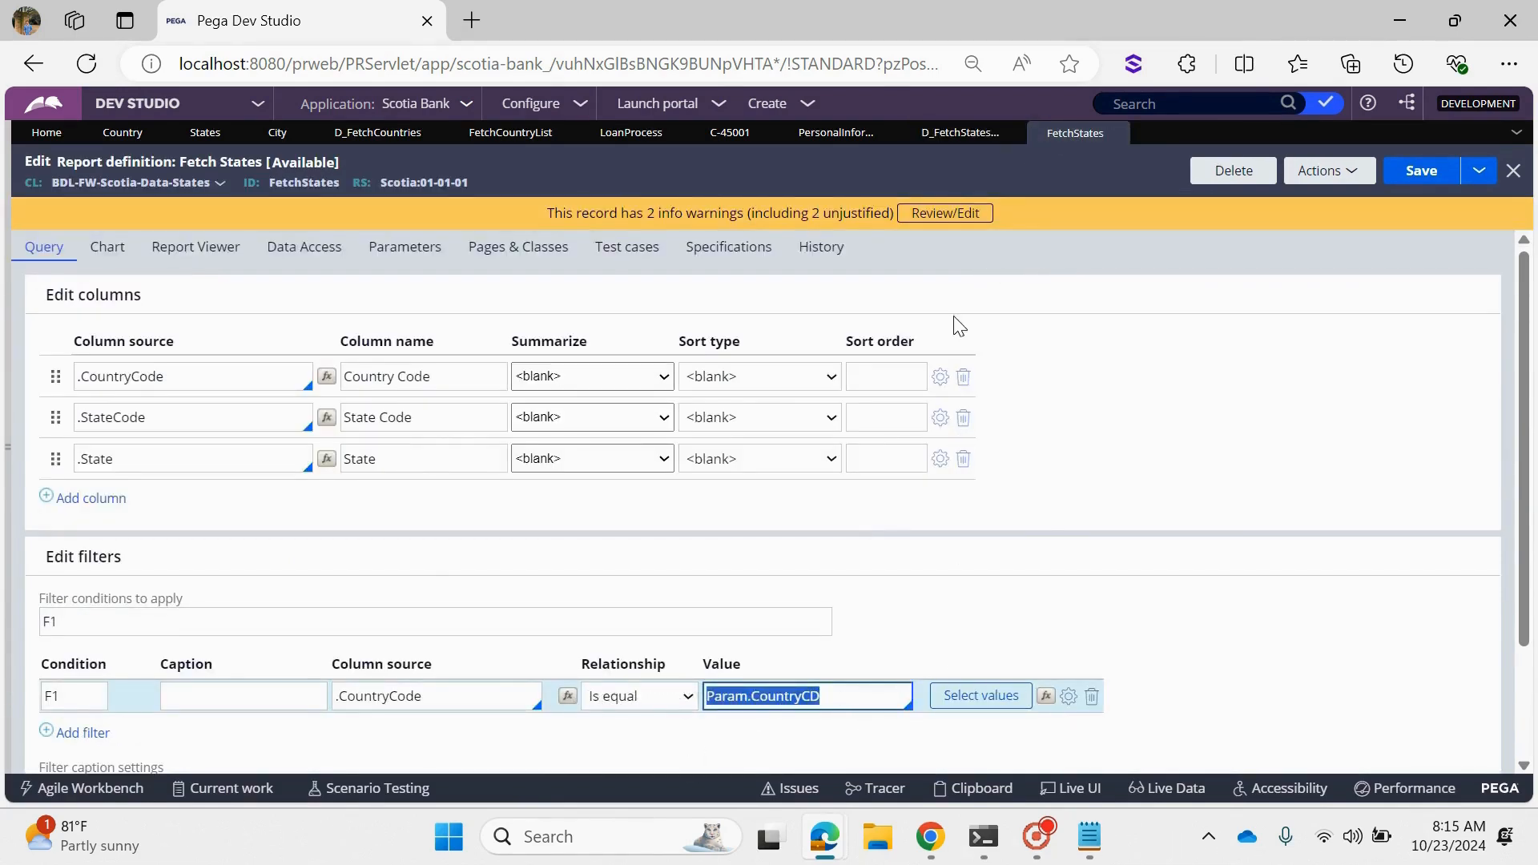
click(933, 145)
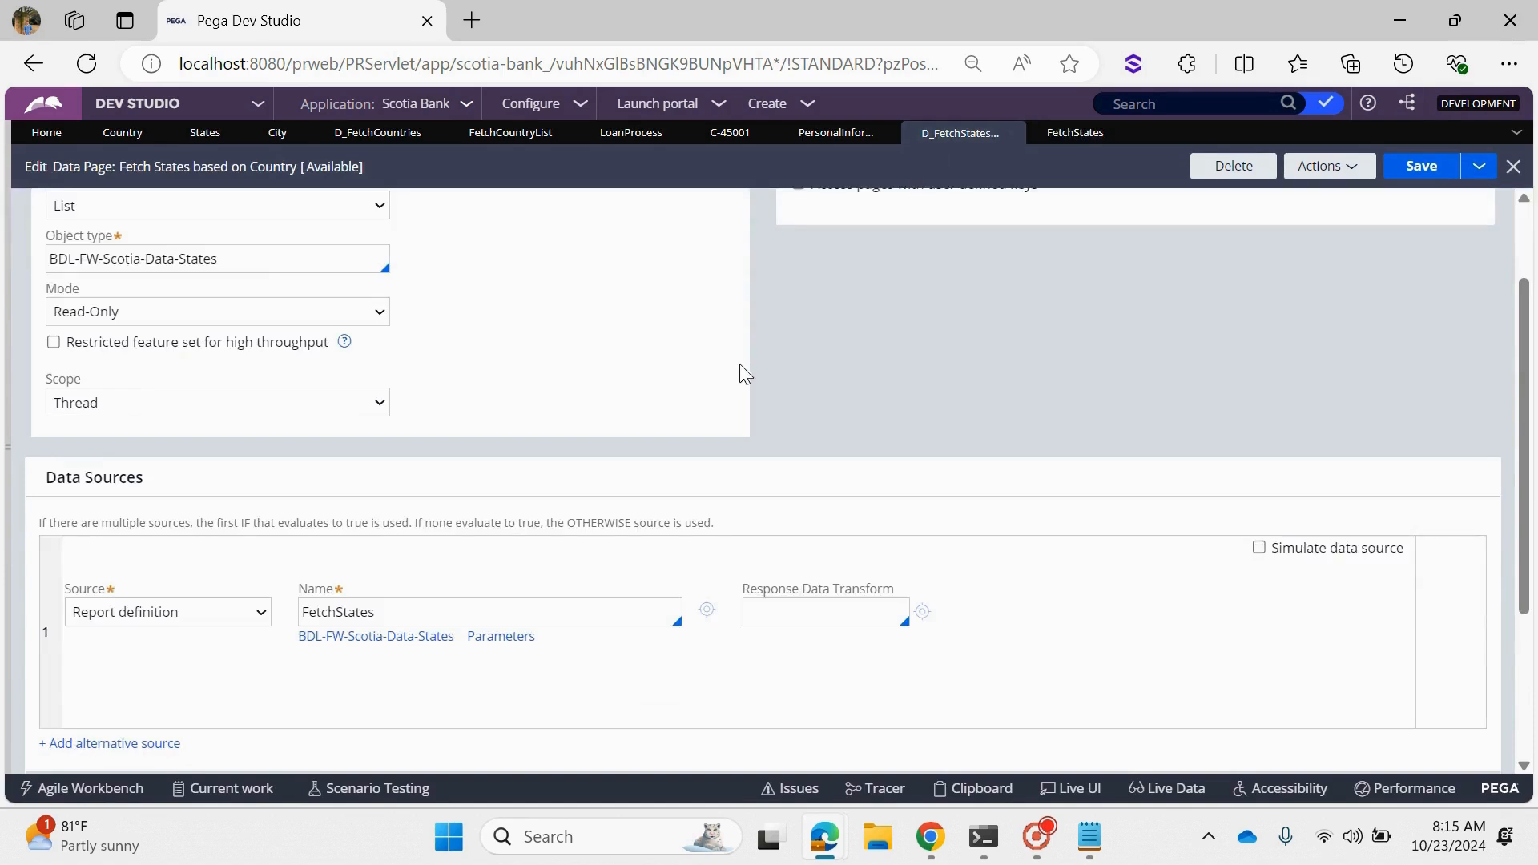
- Add a String parameter named Country to the data page, checking the report's CountryCD parameter for reference, and save the data page
scroll(740, 368, up, 3)
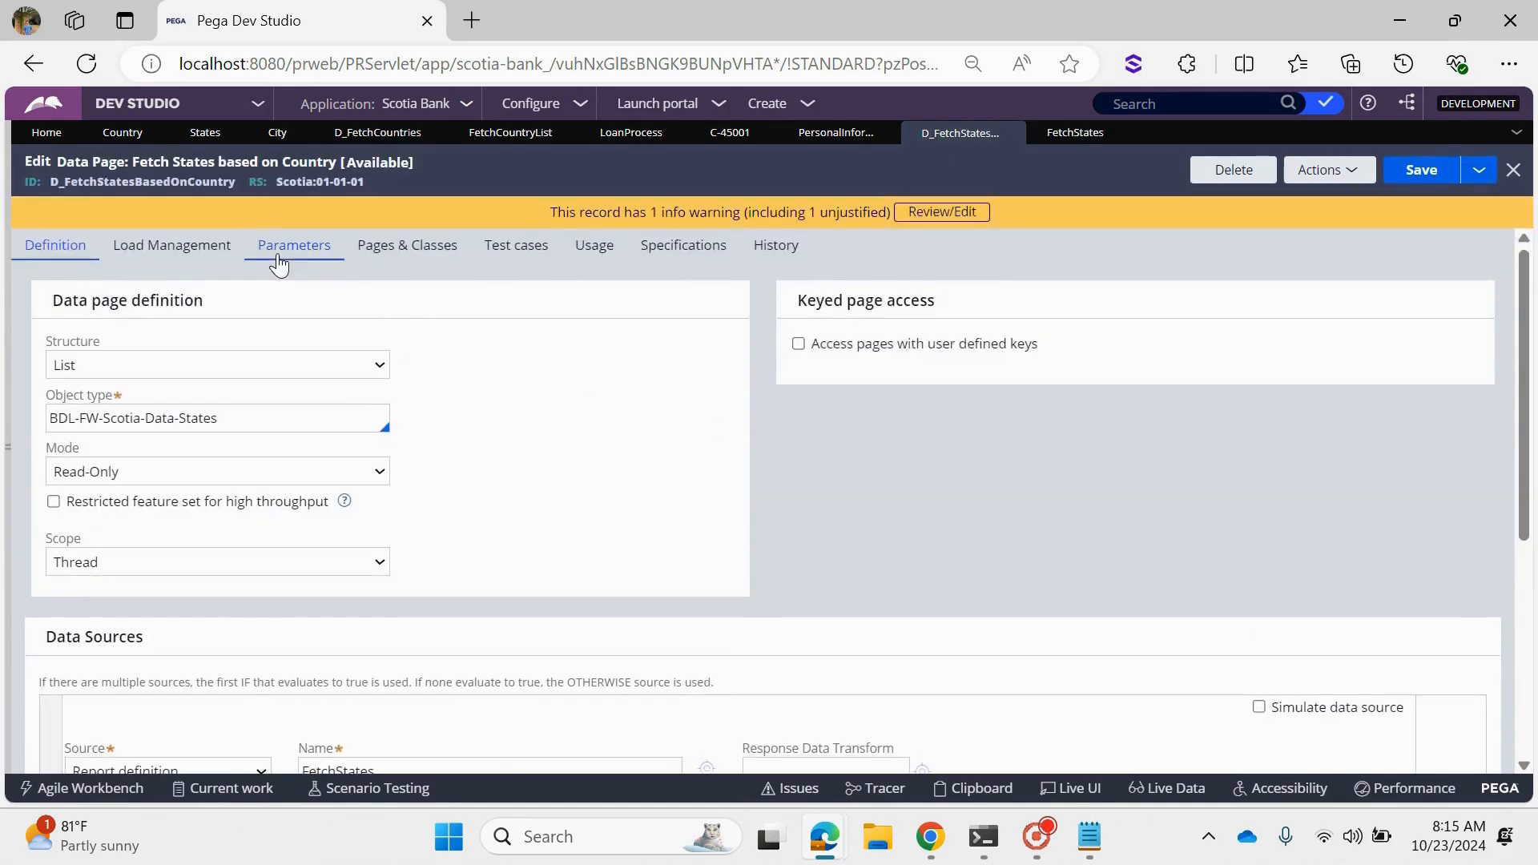
click(278, 262)
click(169, 423)
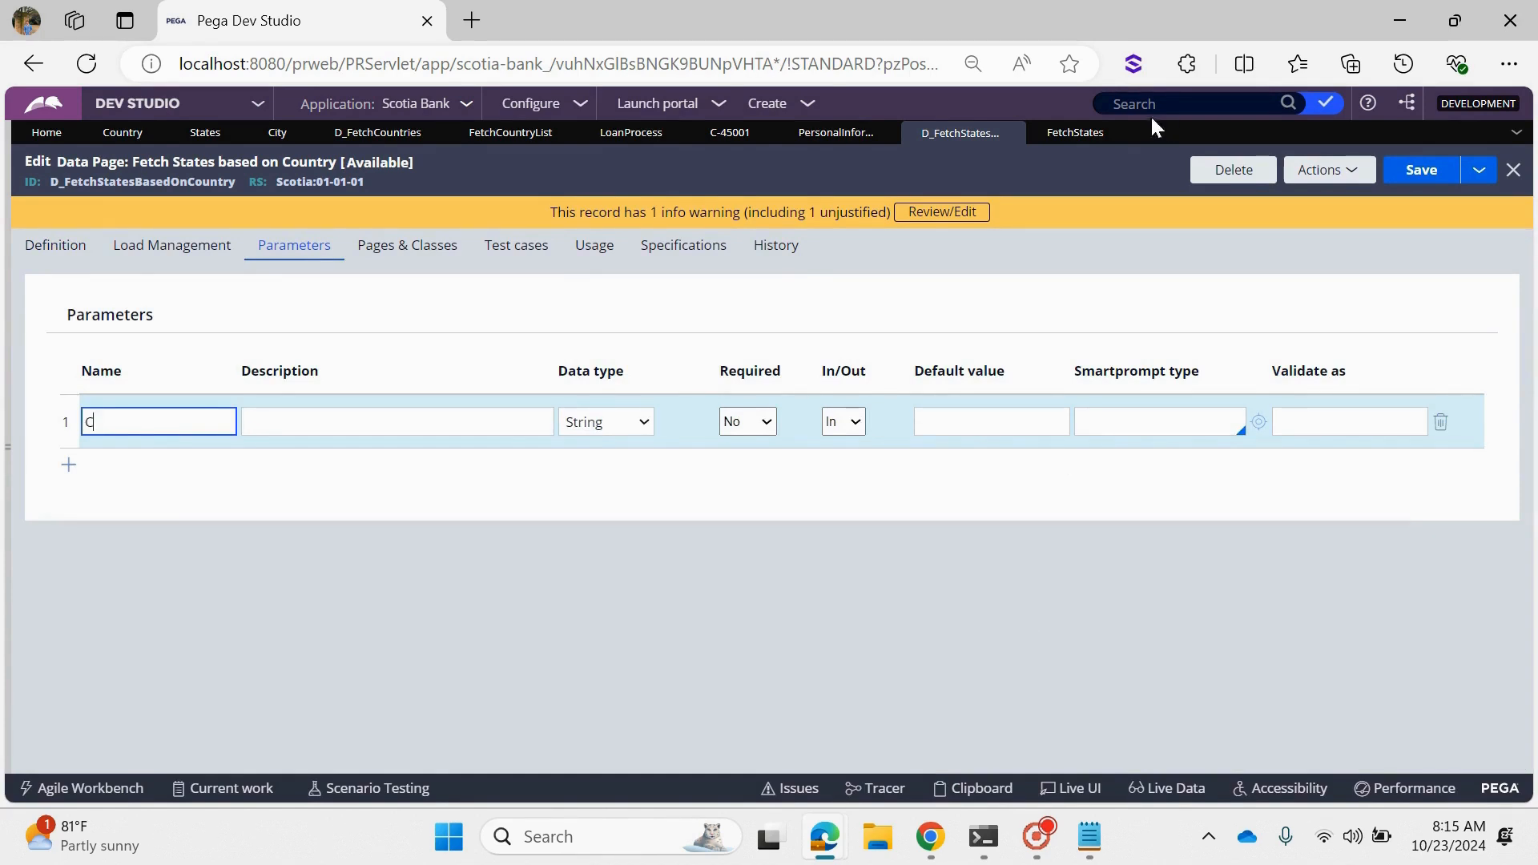
click(1076, 133)
click(417, 249)
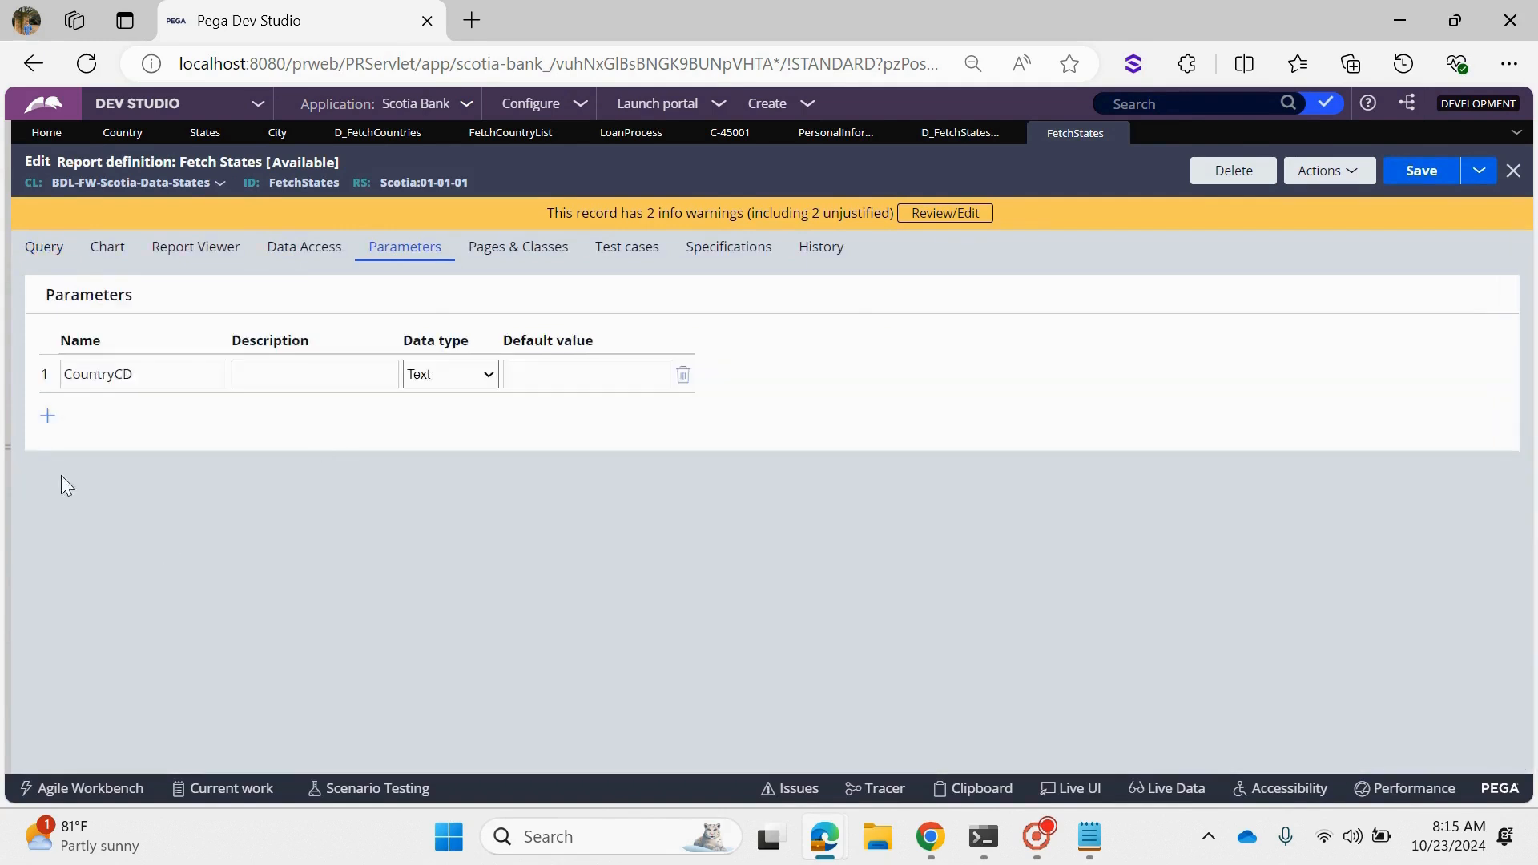
double_click(98, 374)
click(957, 135)
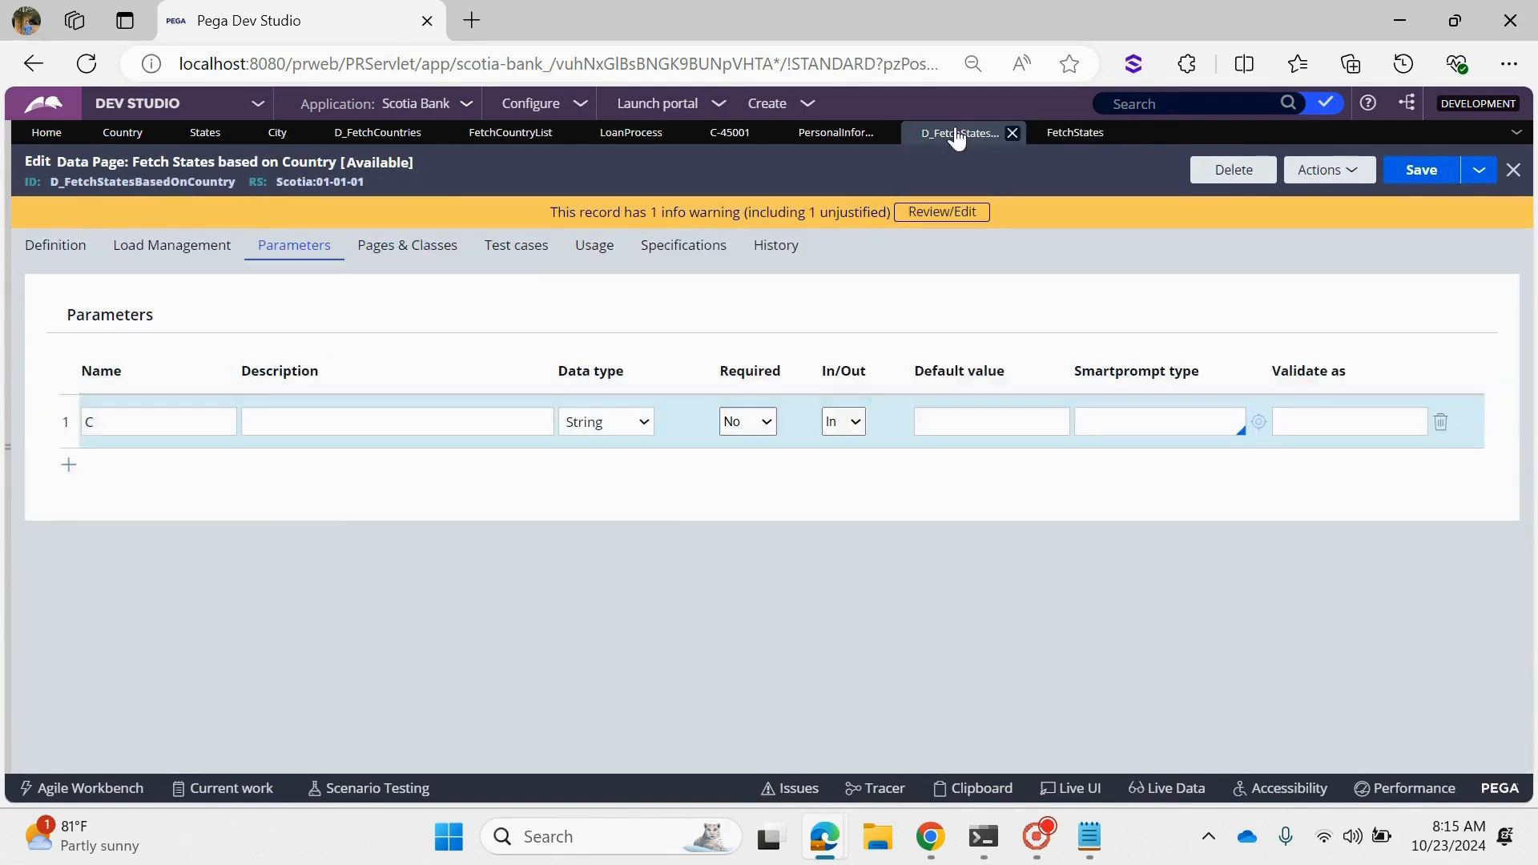
click(138, 418)
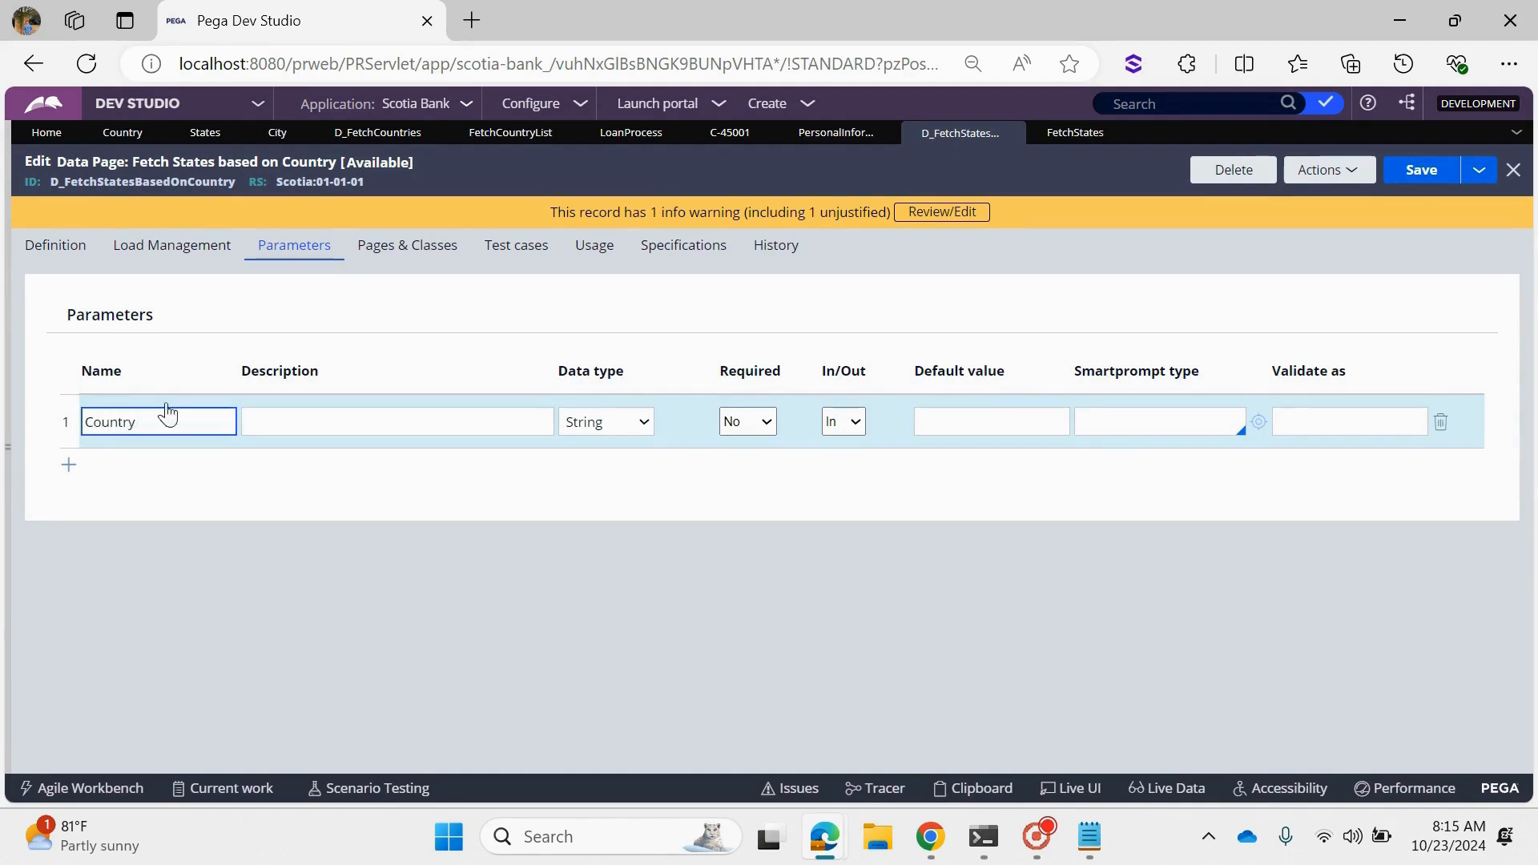
text(ountry)
click(1407, 170)
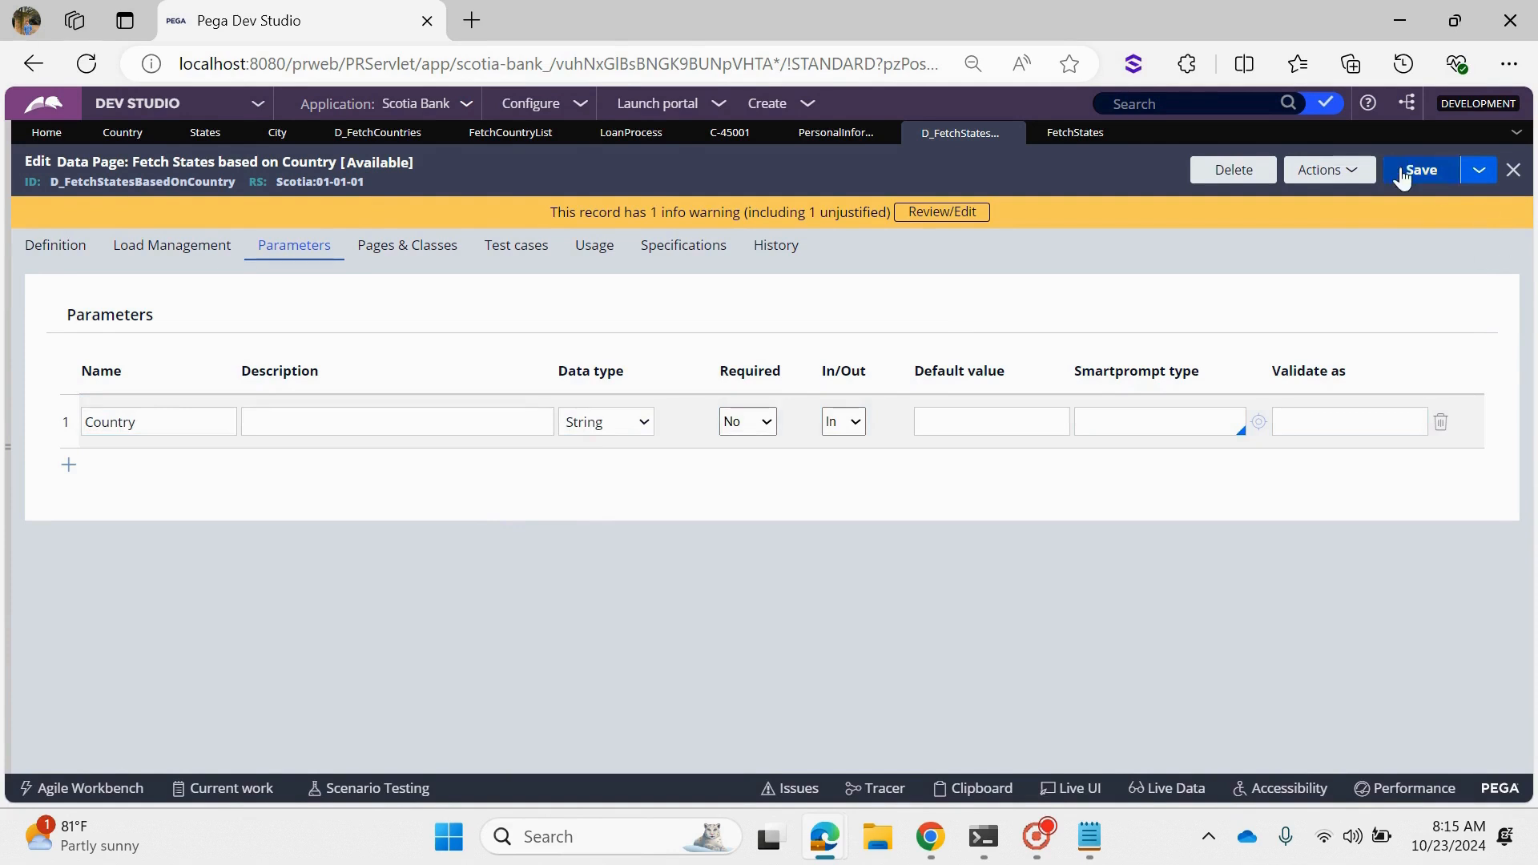
- Run the Fetch States based on Country data page with the Country parameter set to IND and view its results
click(1331, 171)
click(1328, 197)
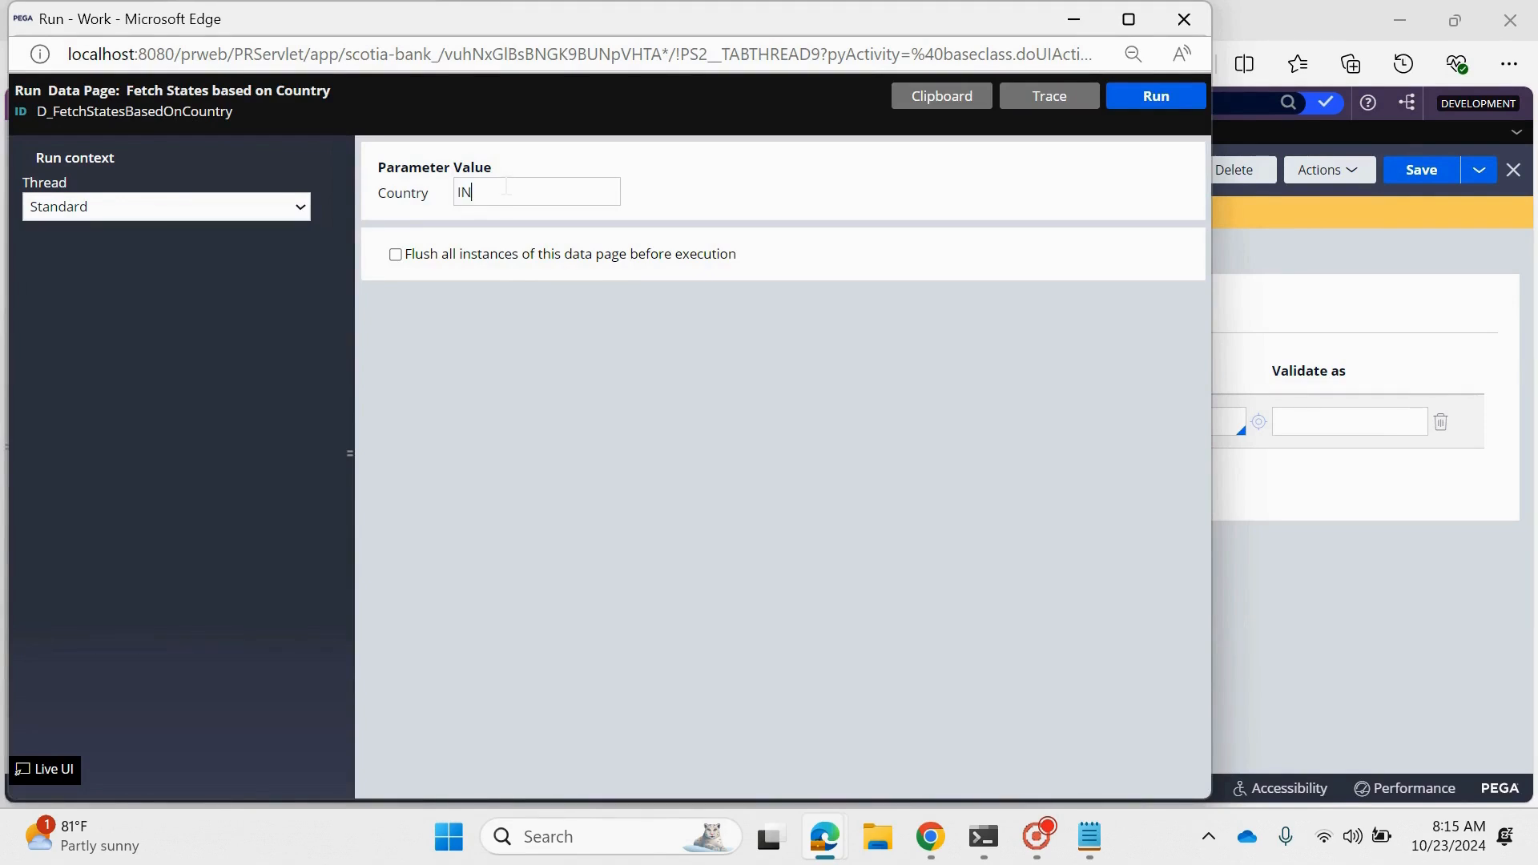
click(1156, 101)
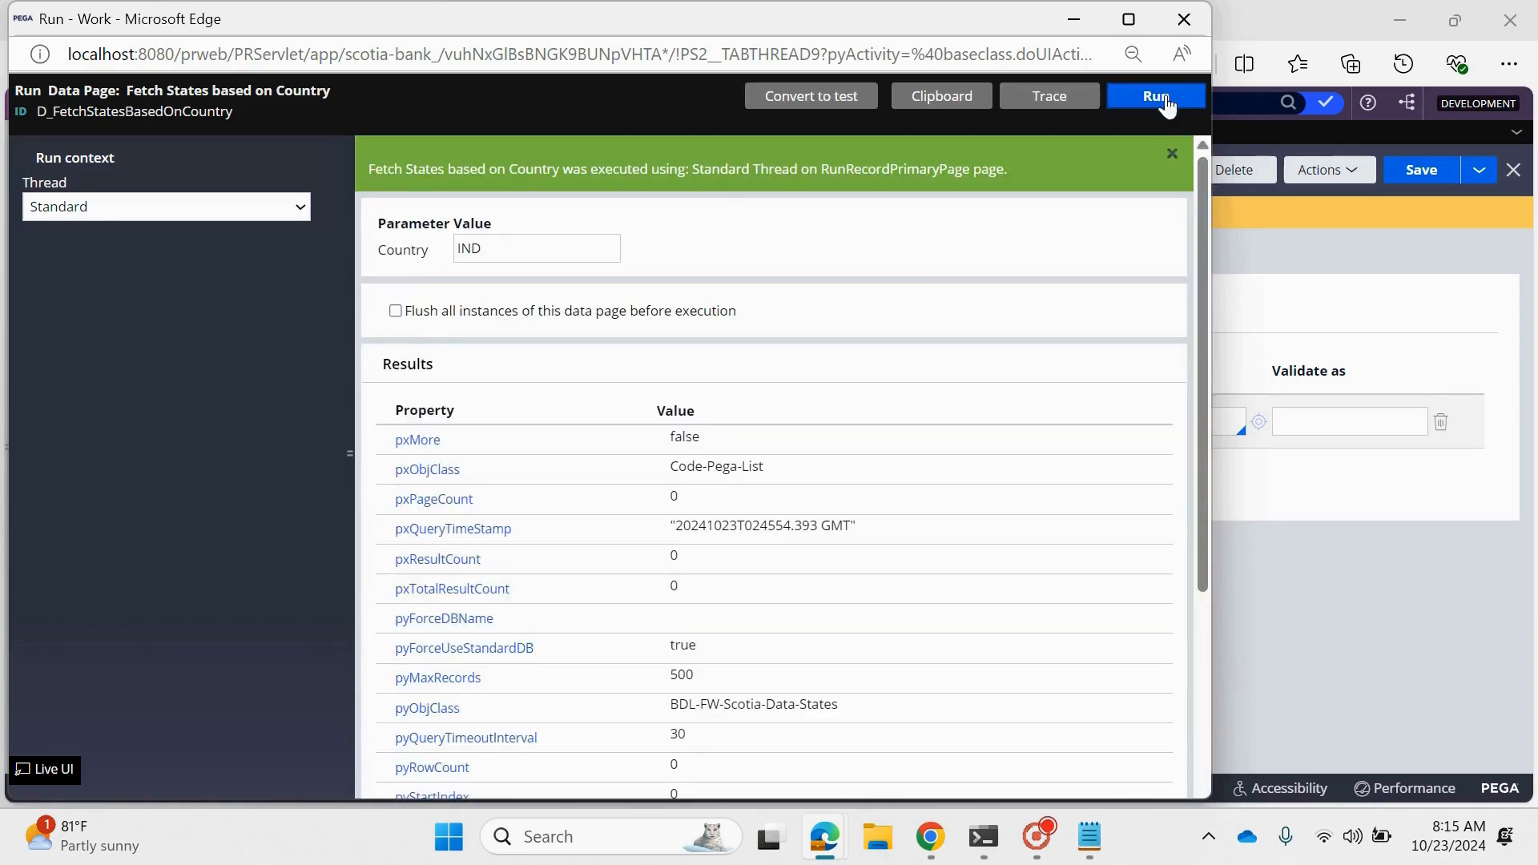
click(1075, 18)
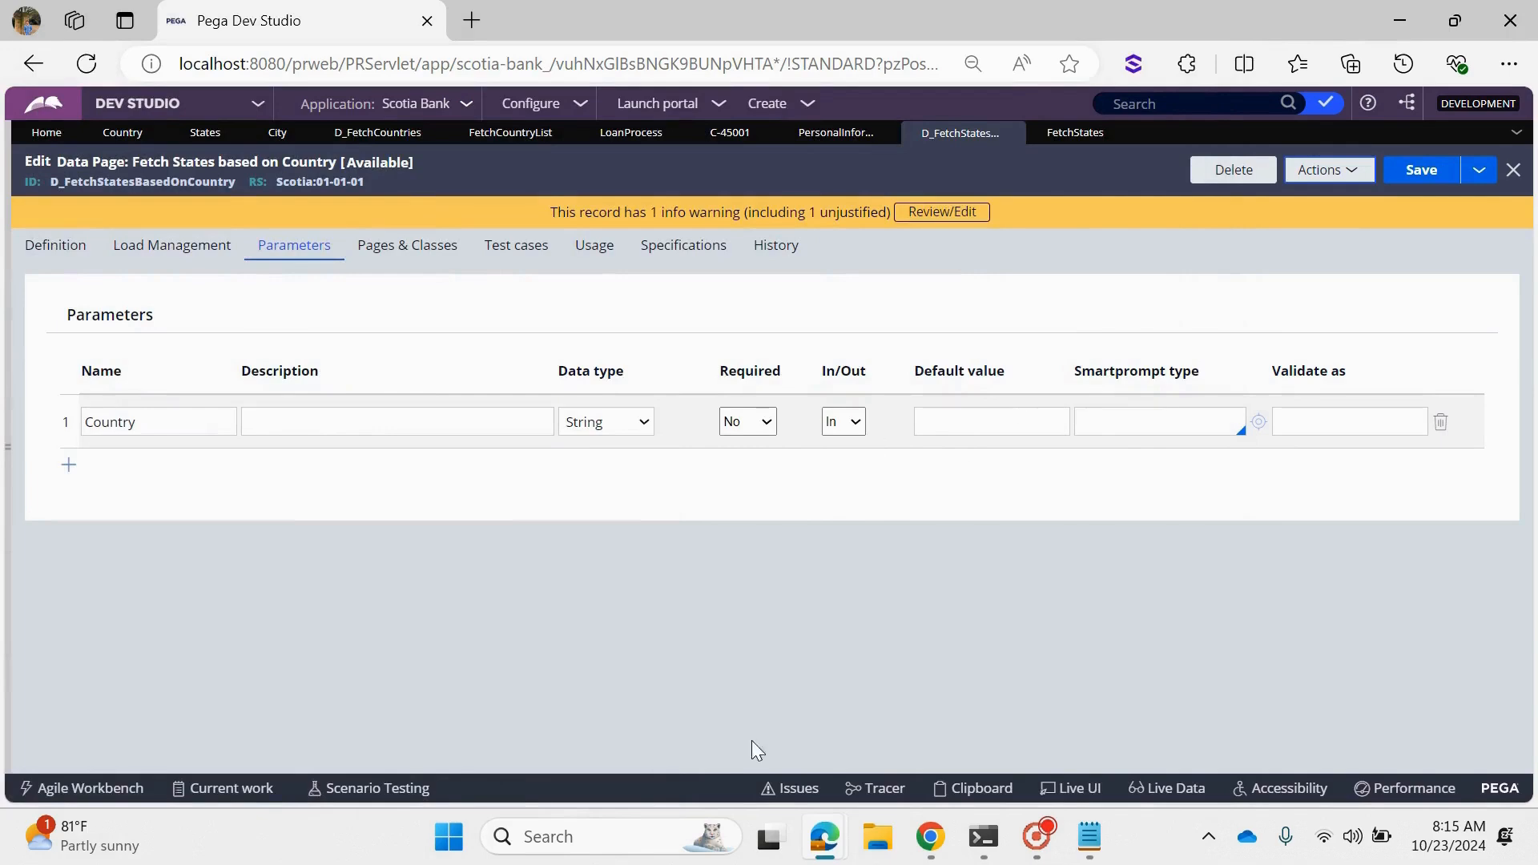
- Open the FetchStates report definition from the data page's source and examine its query filter
click(36, 260)
scroll(332, 437, down, 5)
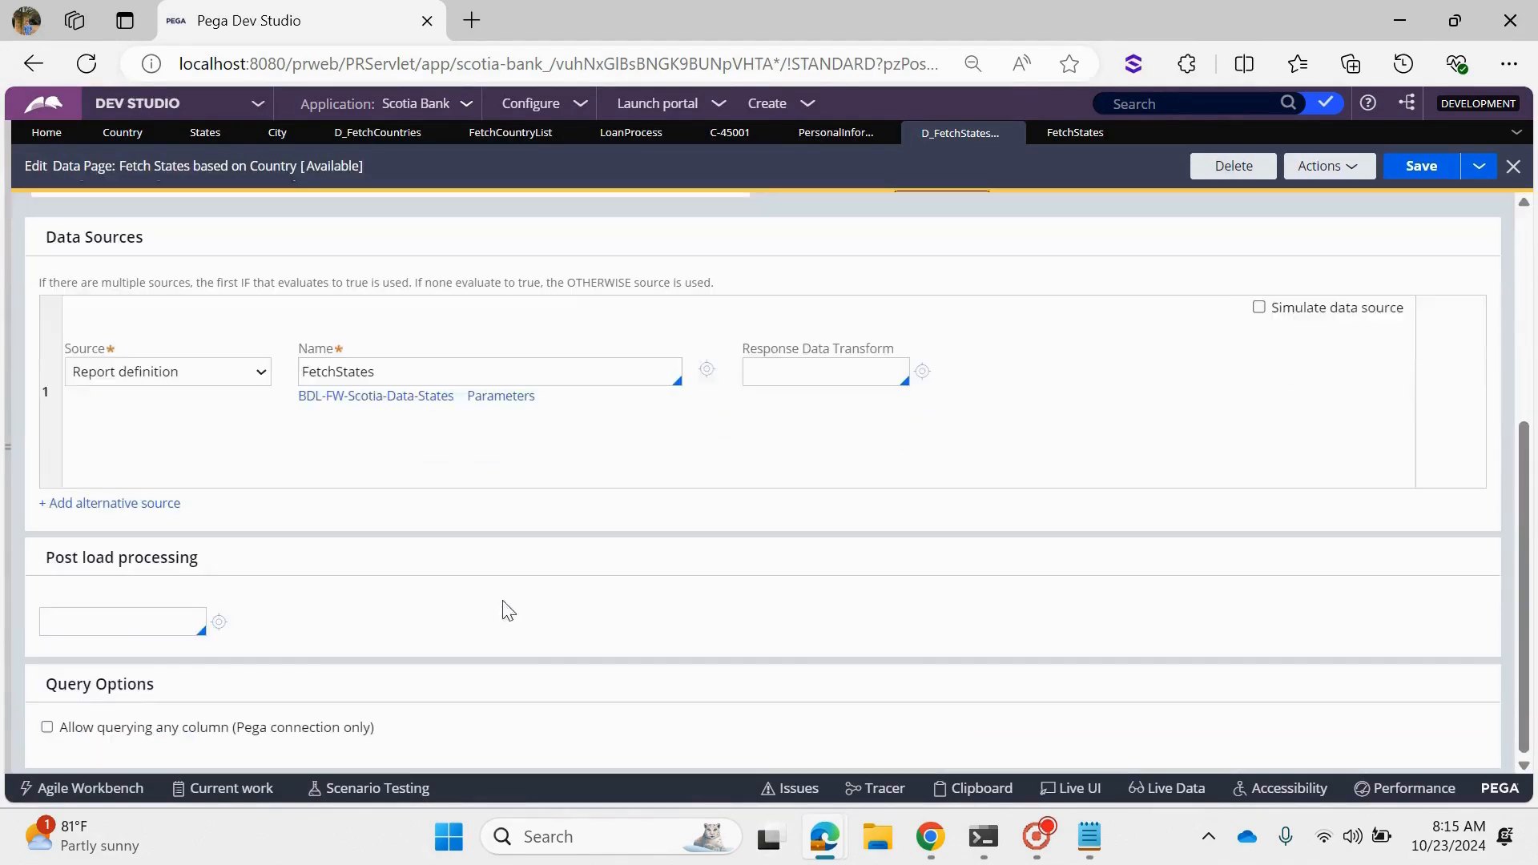
click(706, 372)
click(44, 248)
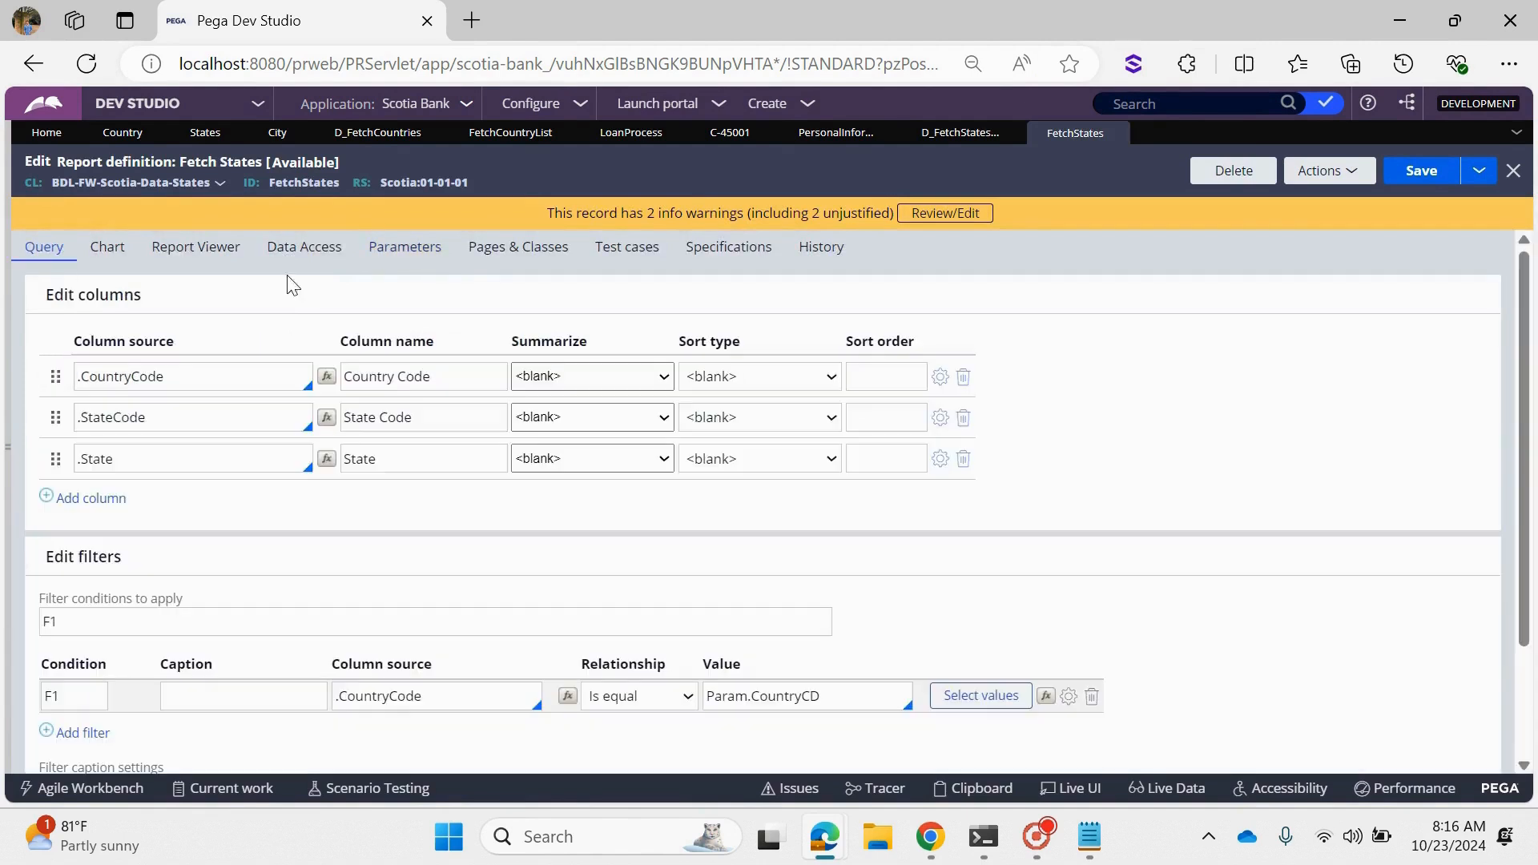
- Review the data page's run results for Country IND and close the run window
click(825, 836)
click(1046, 725)
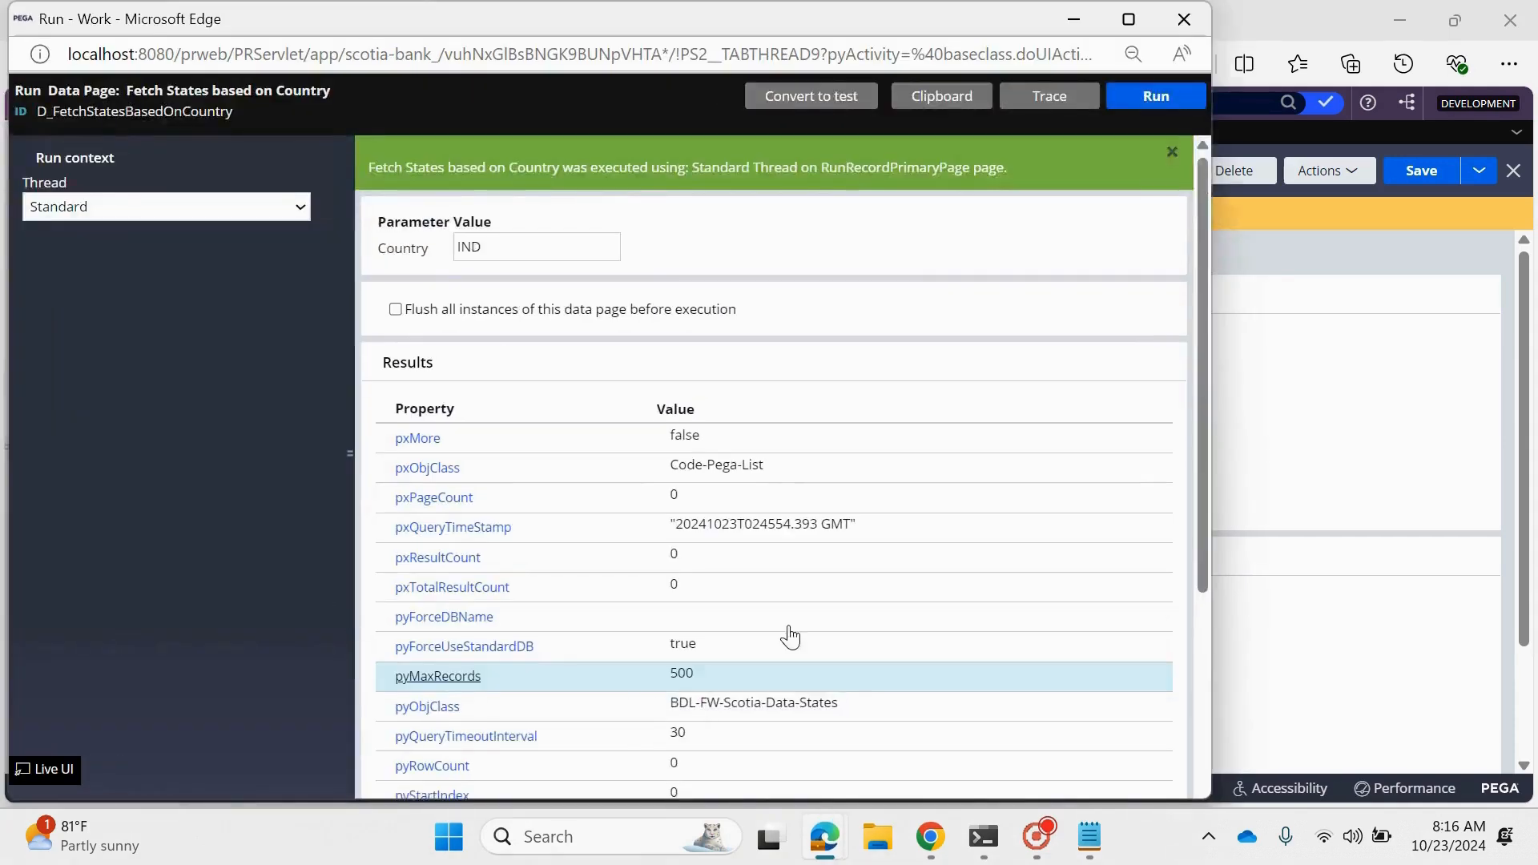
scroll(641, 625, down, 4)
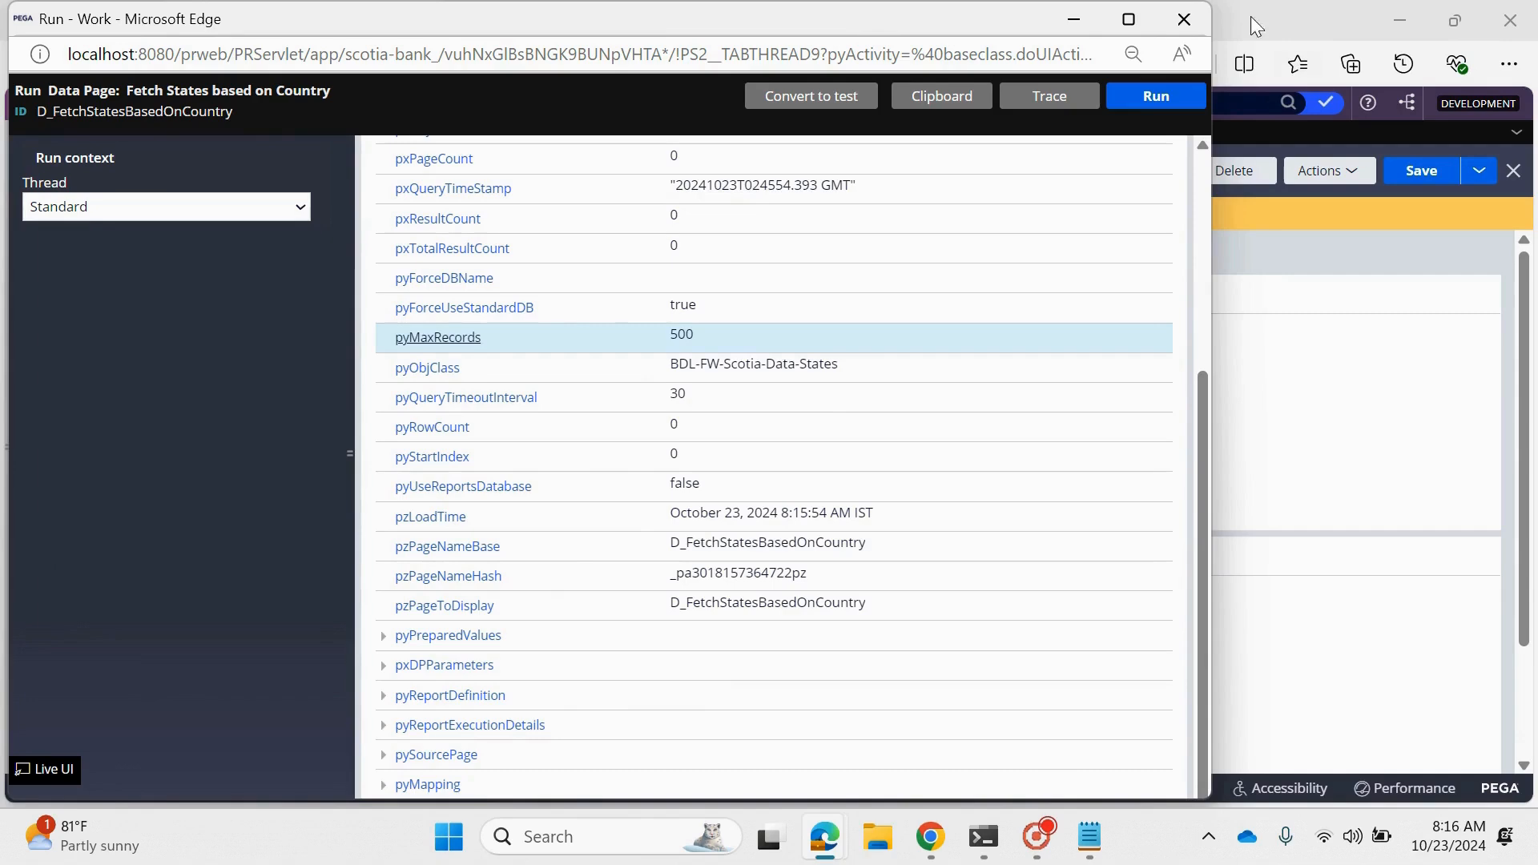
click(1185, 18)
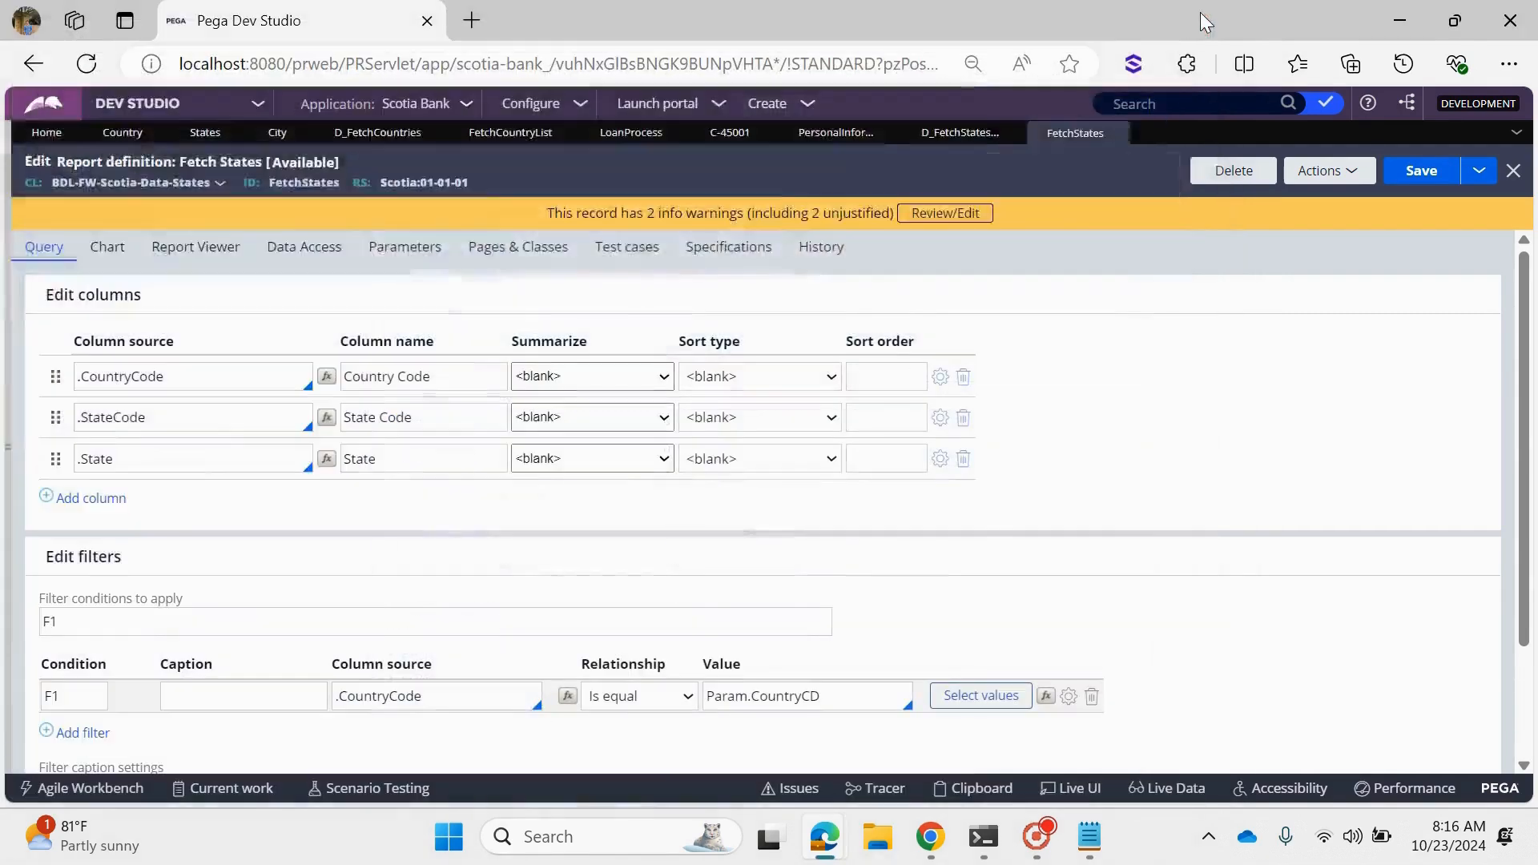
- Compare the data page's Country parameter with the CountryCD parameter value passed to the FetchStates source
click(958, 132)
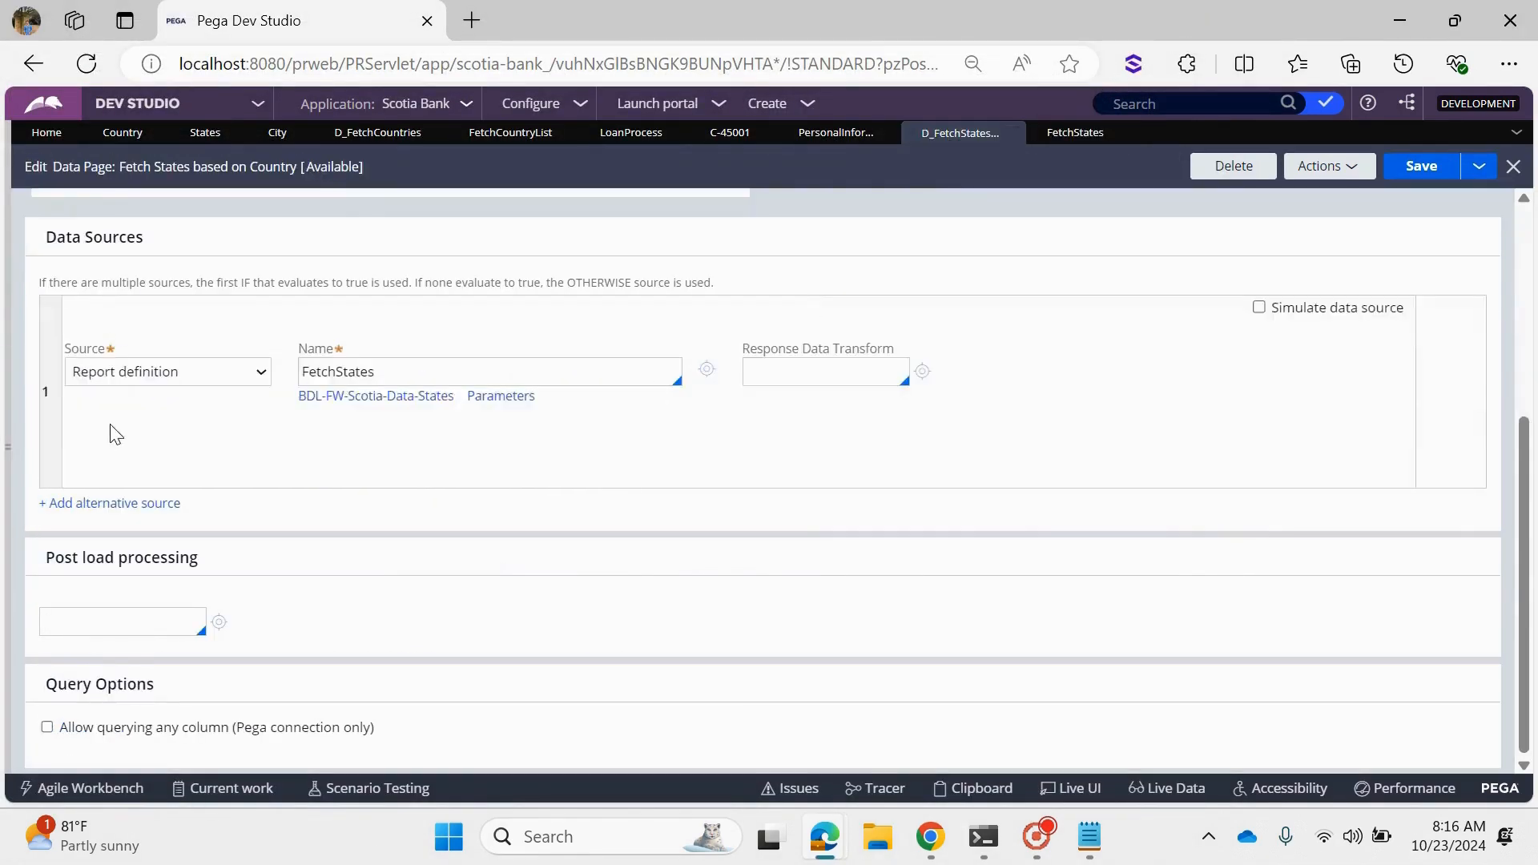
click(294, 246)
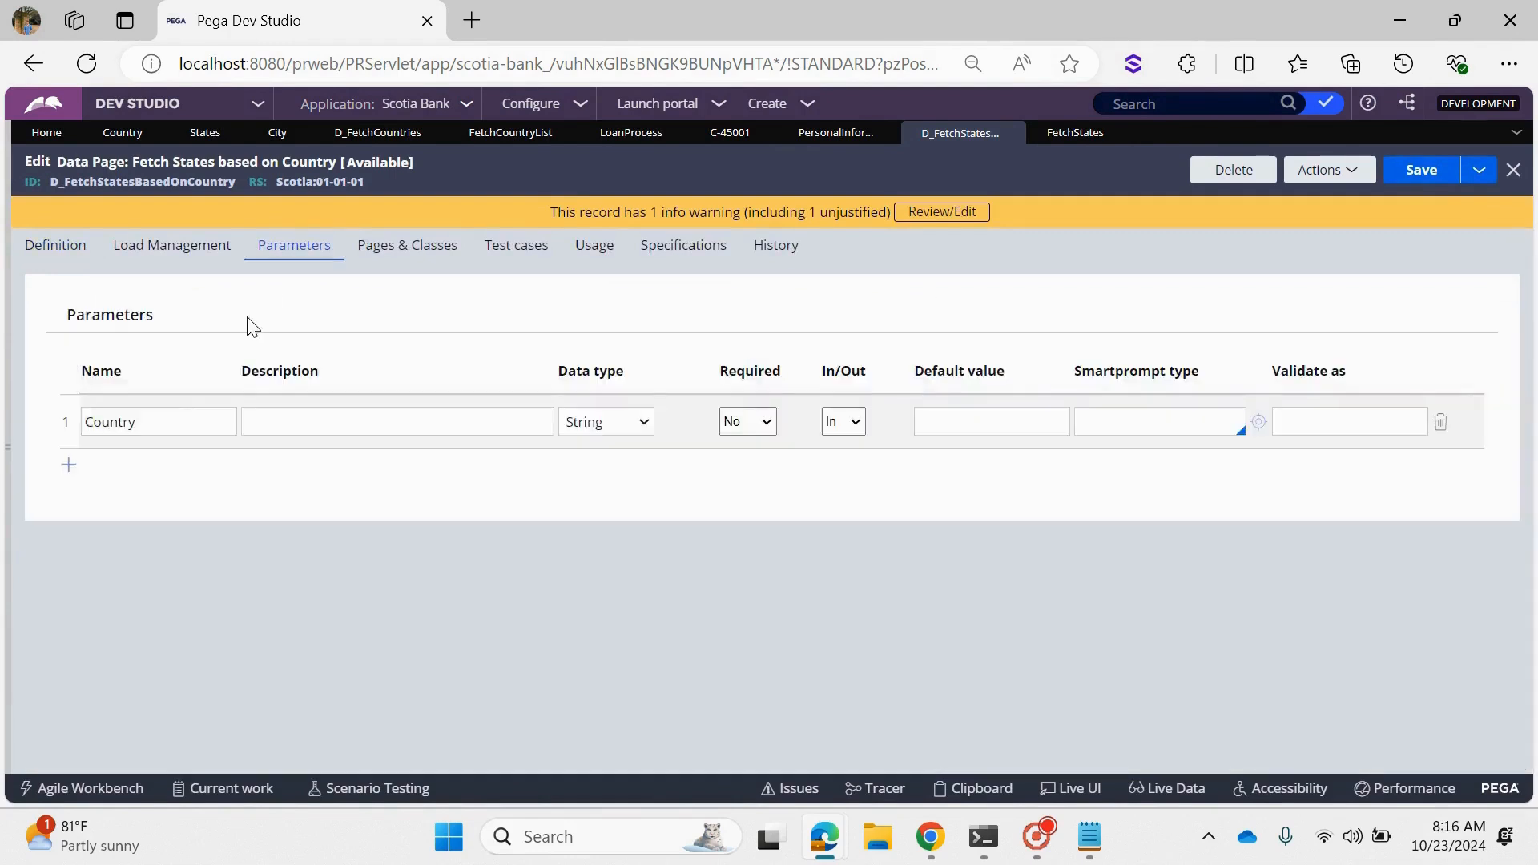
double_click(110, 422)
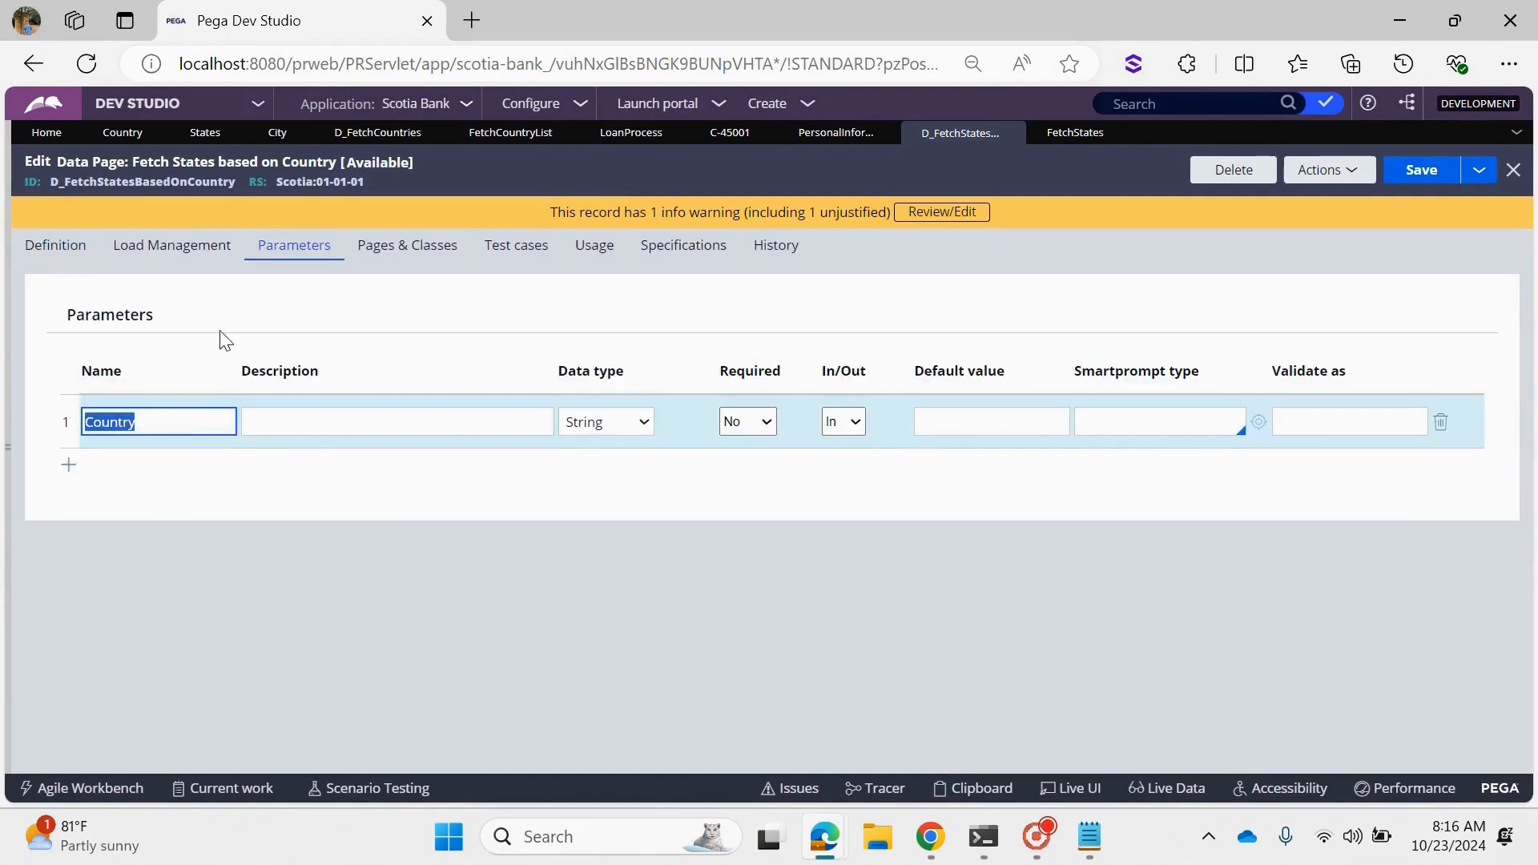
click(319, 262)
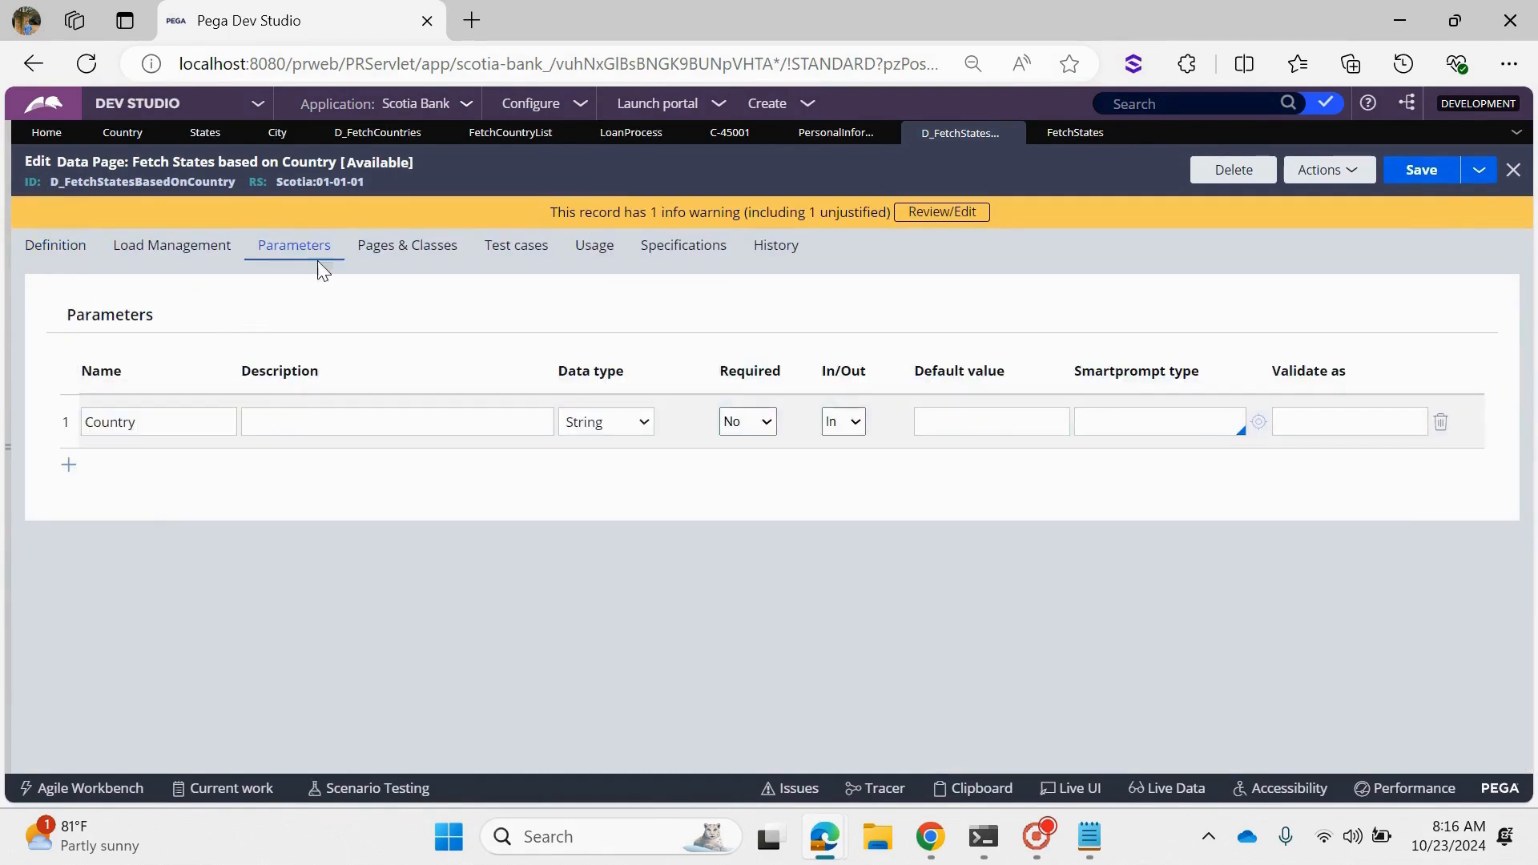
click(71, 259)
scroll(599, 640, down, 5)
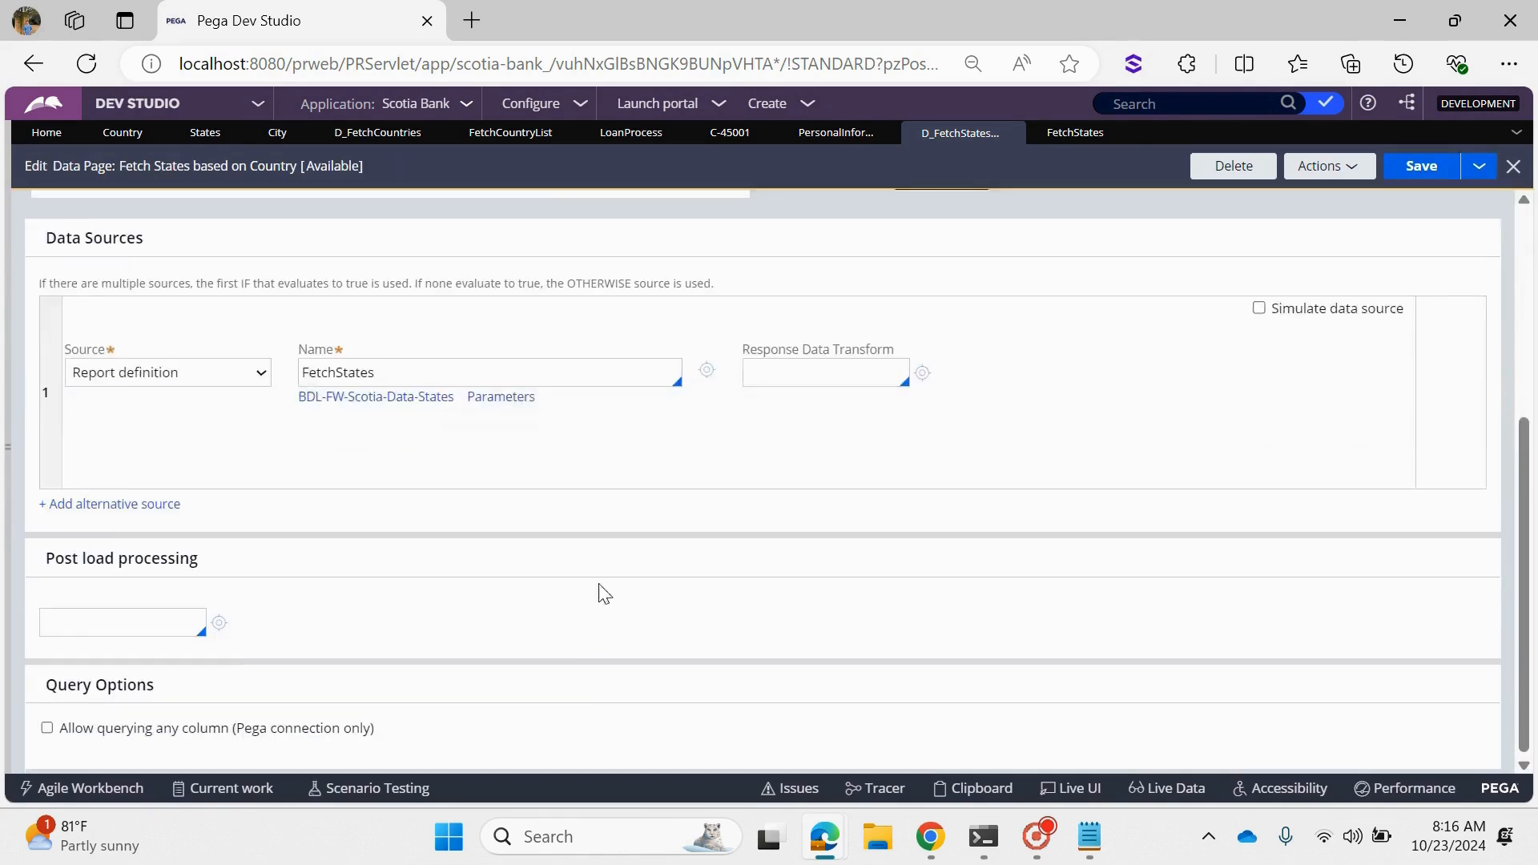
click(501, 397)
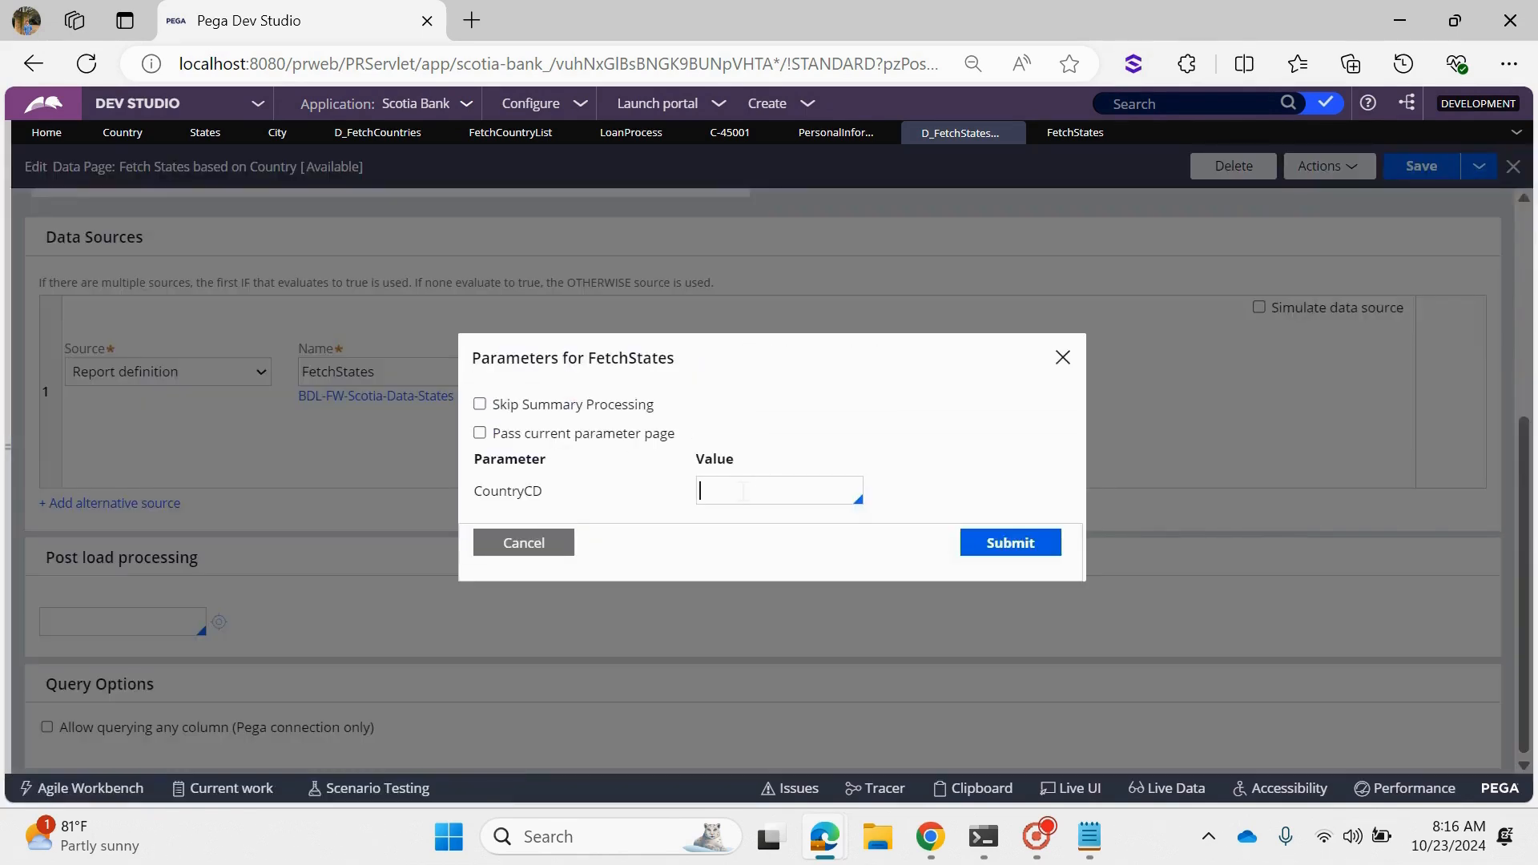
click(544, 560)
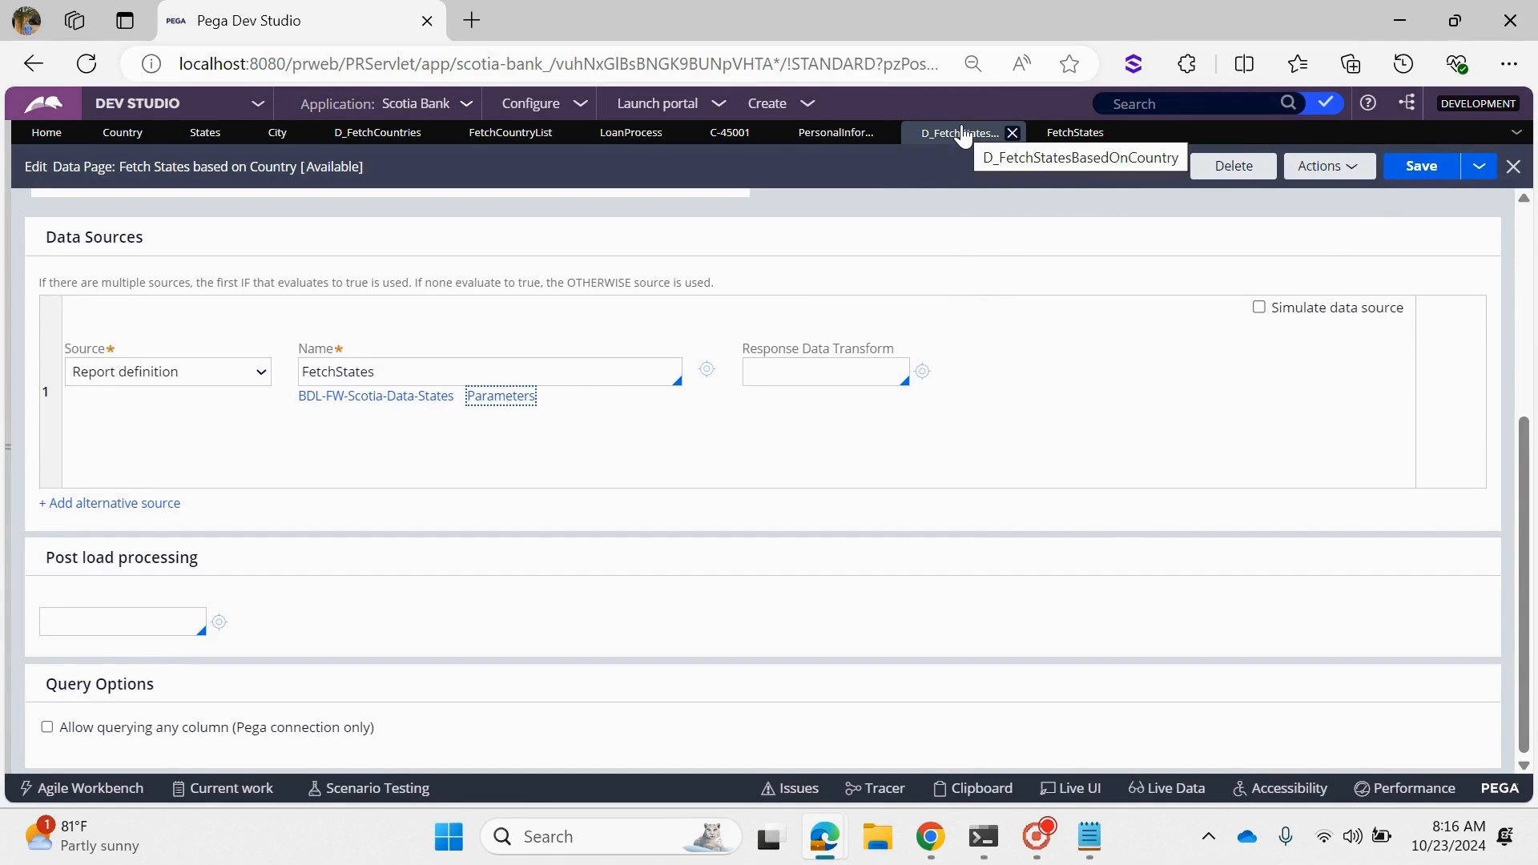
- Check the FetchStates source name on the data page and the Param.CountryCD filter value in the report definition
scroll(955, 405, up, 5)
scroll(467, 601, down, 2)
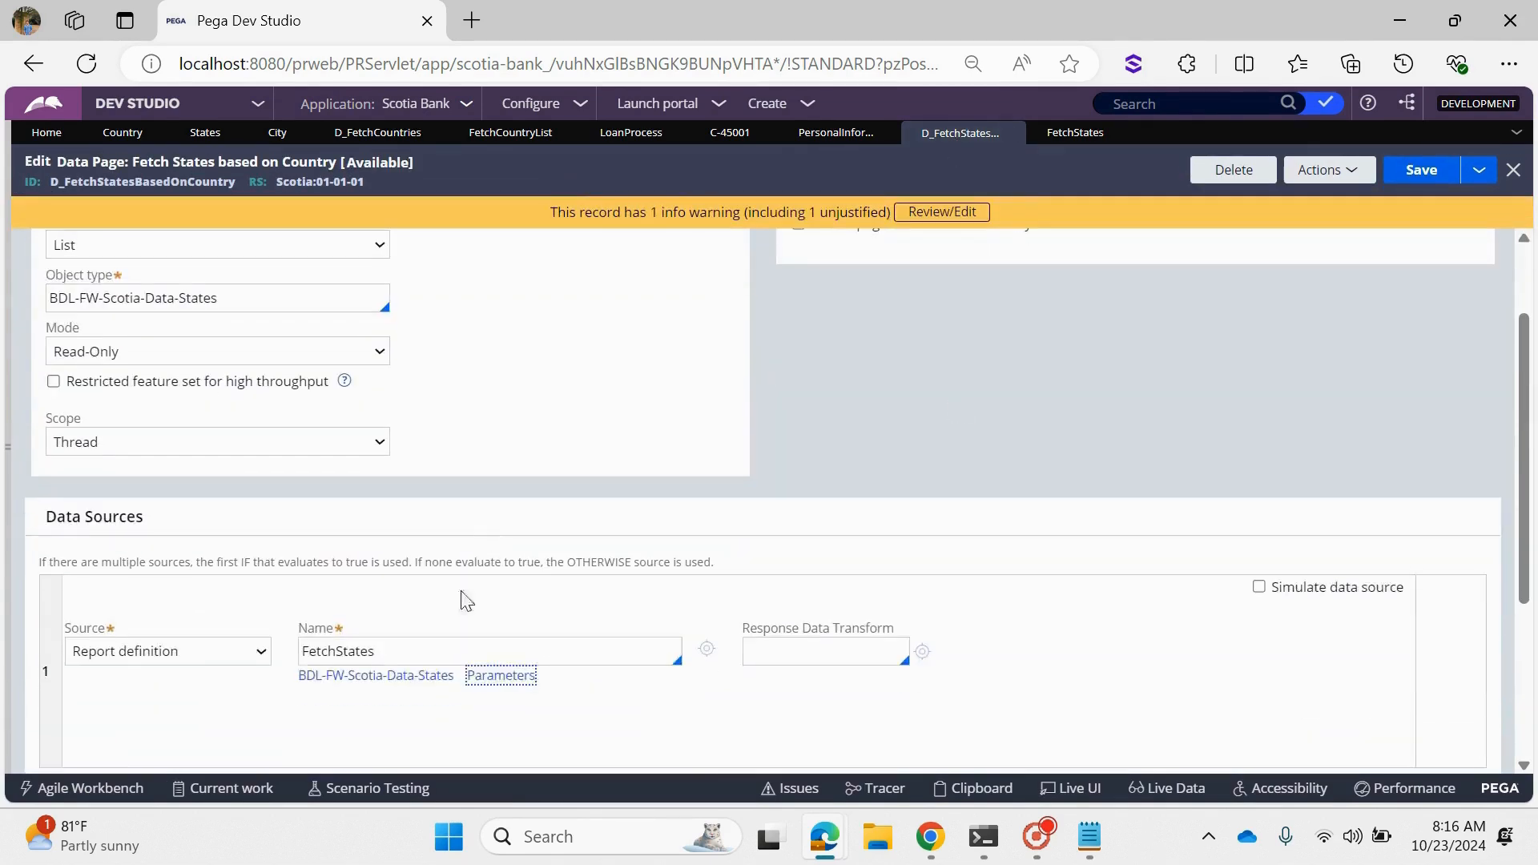
click(480, 653)
double_click(481, 652)
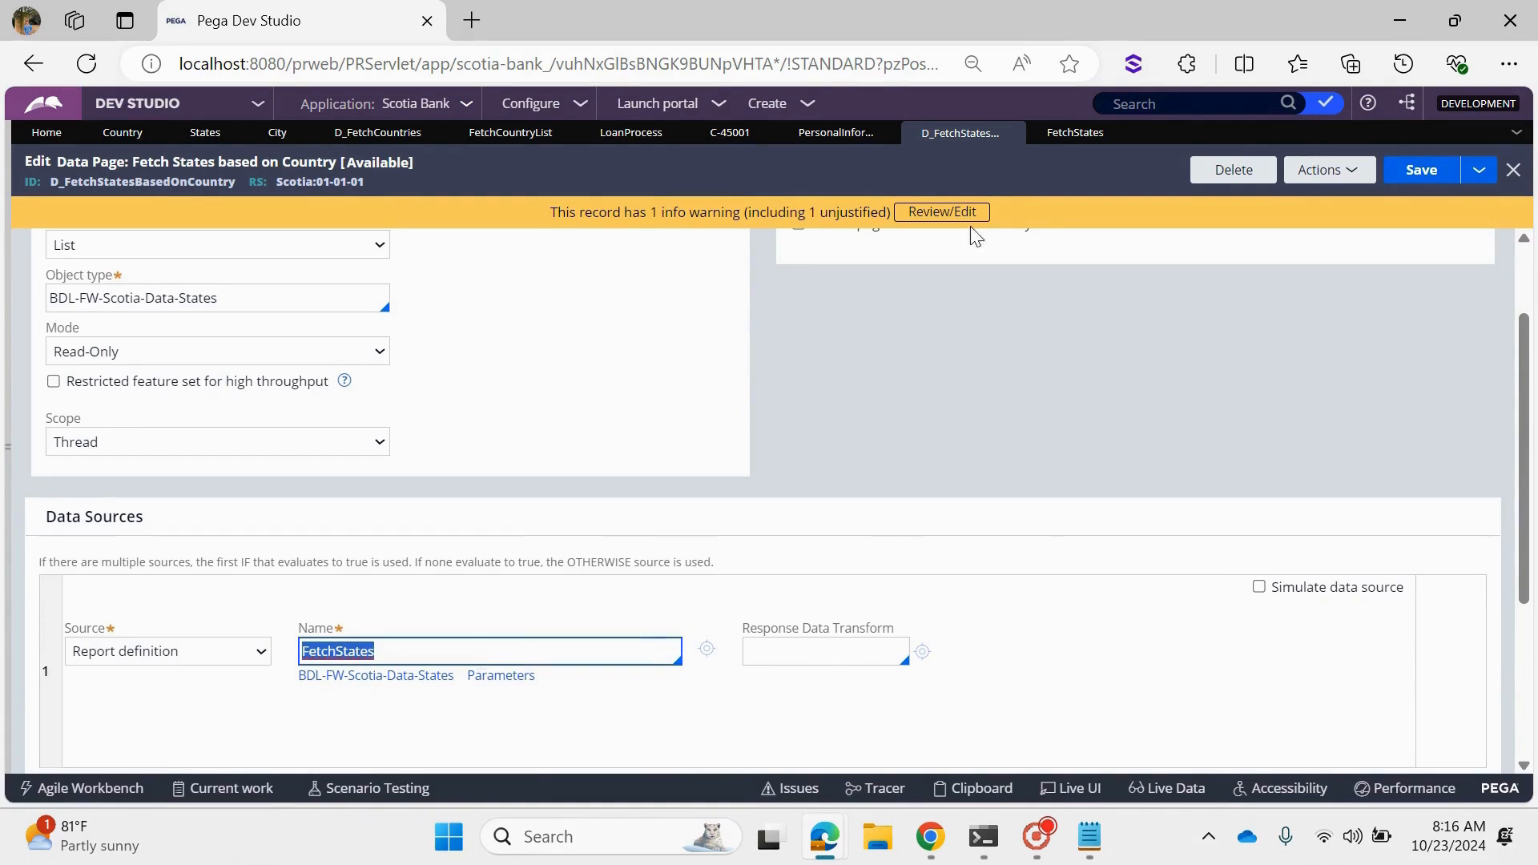
click(1076, 134)
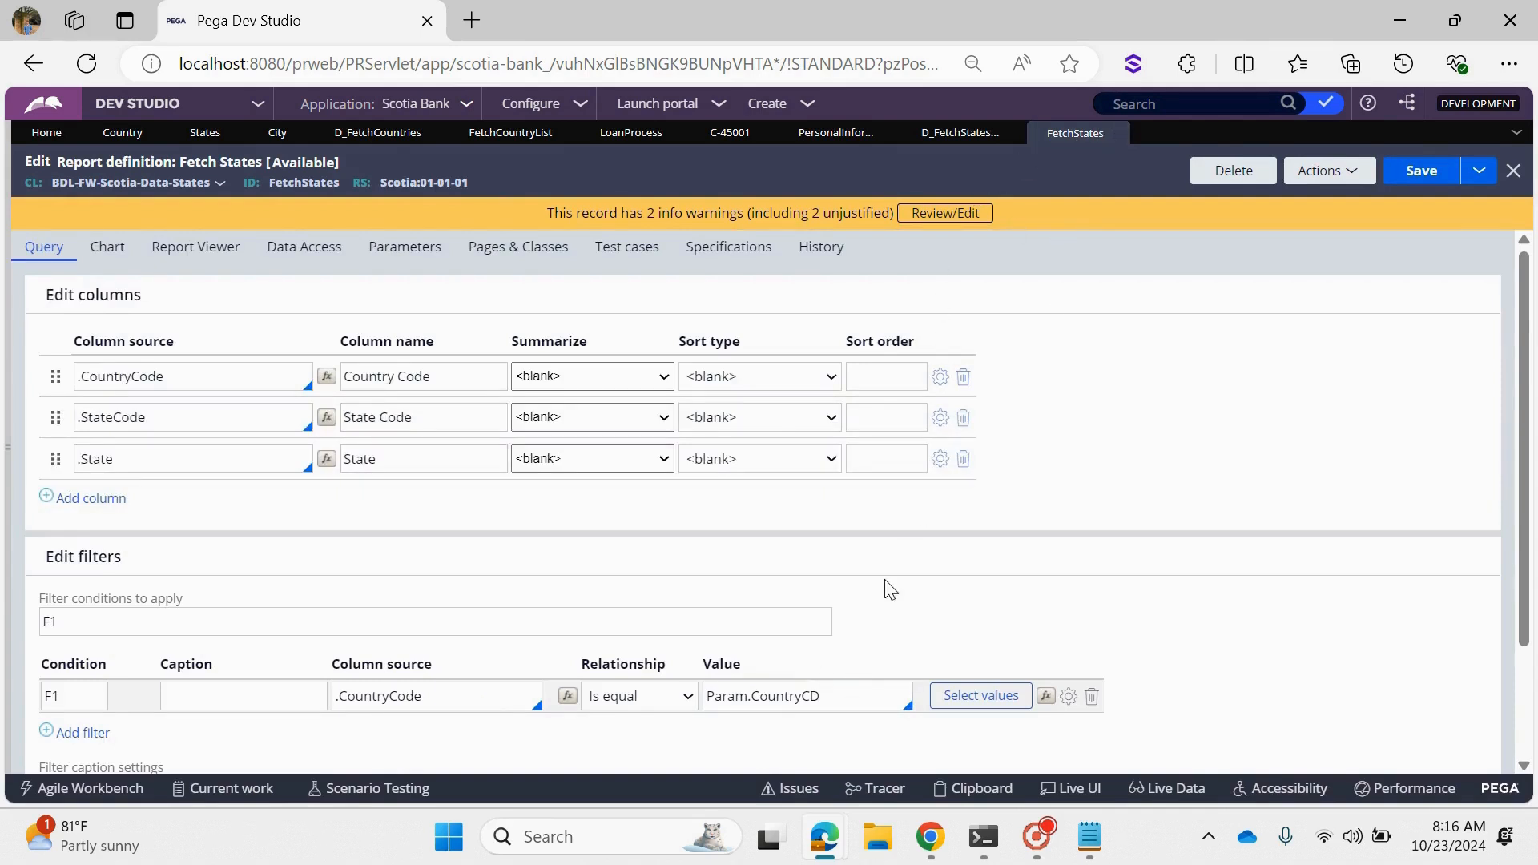
drag(822, 696, 705, 696)
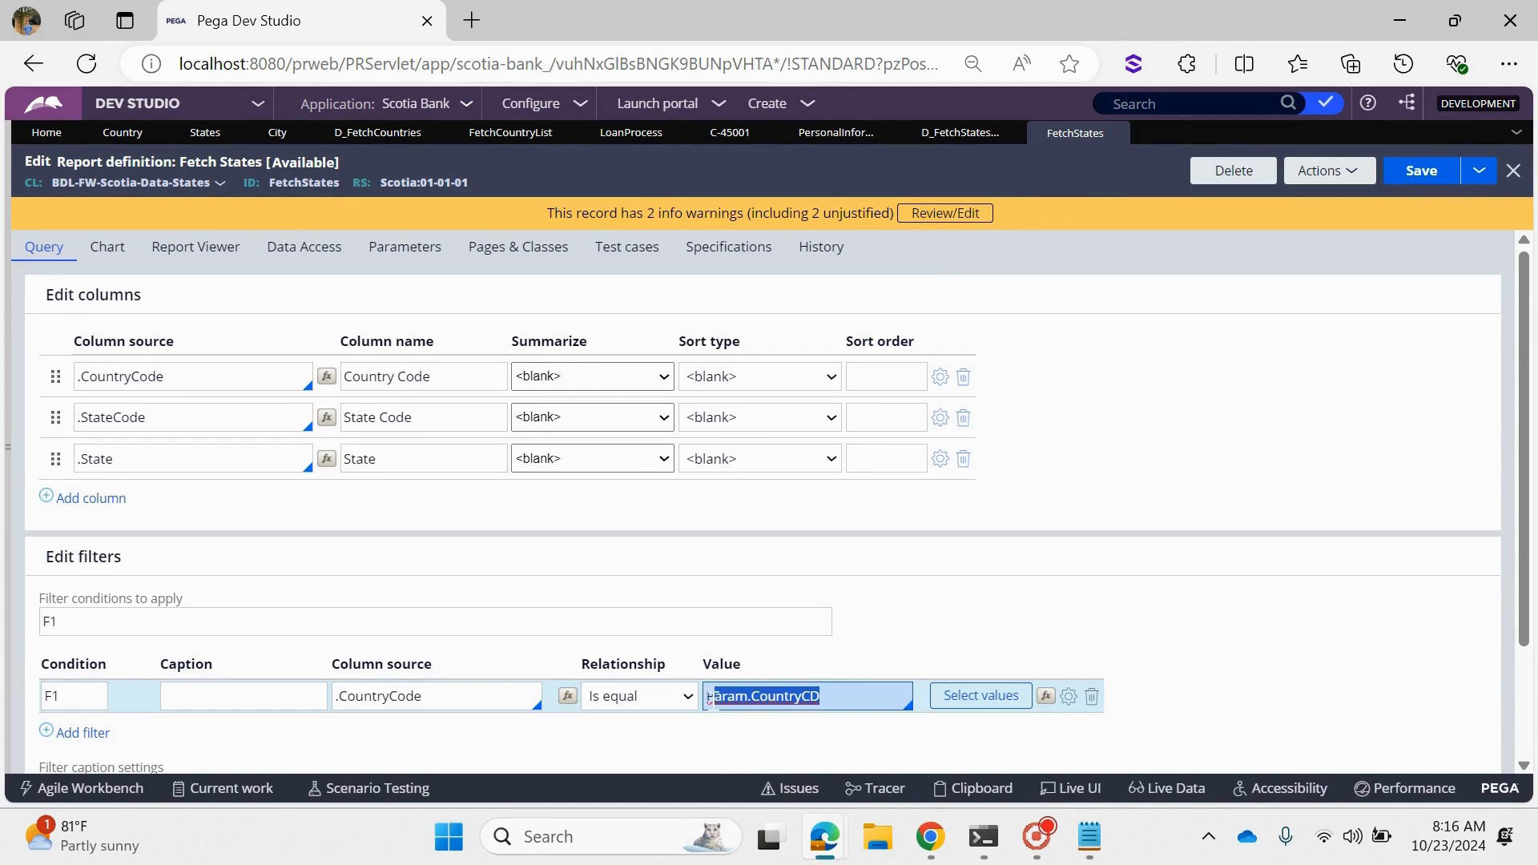
click(848, 696)
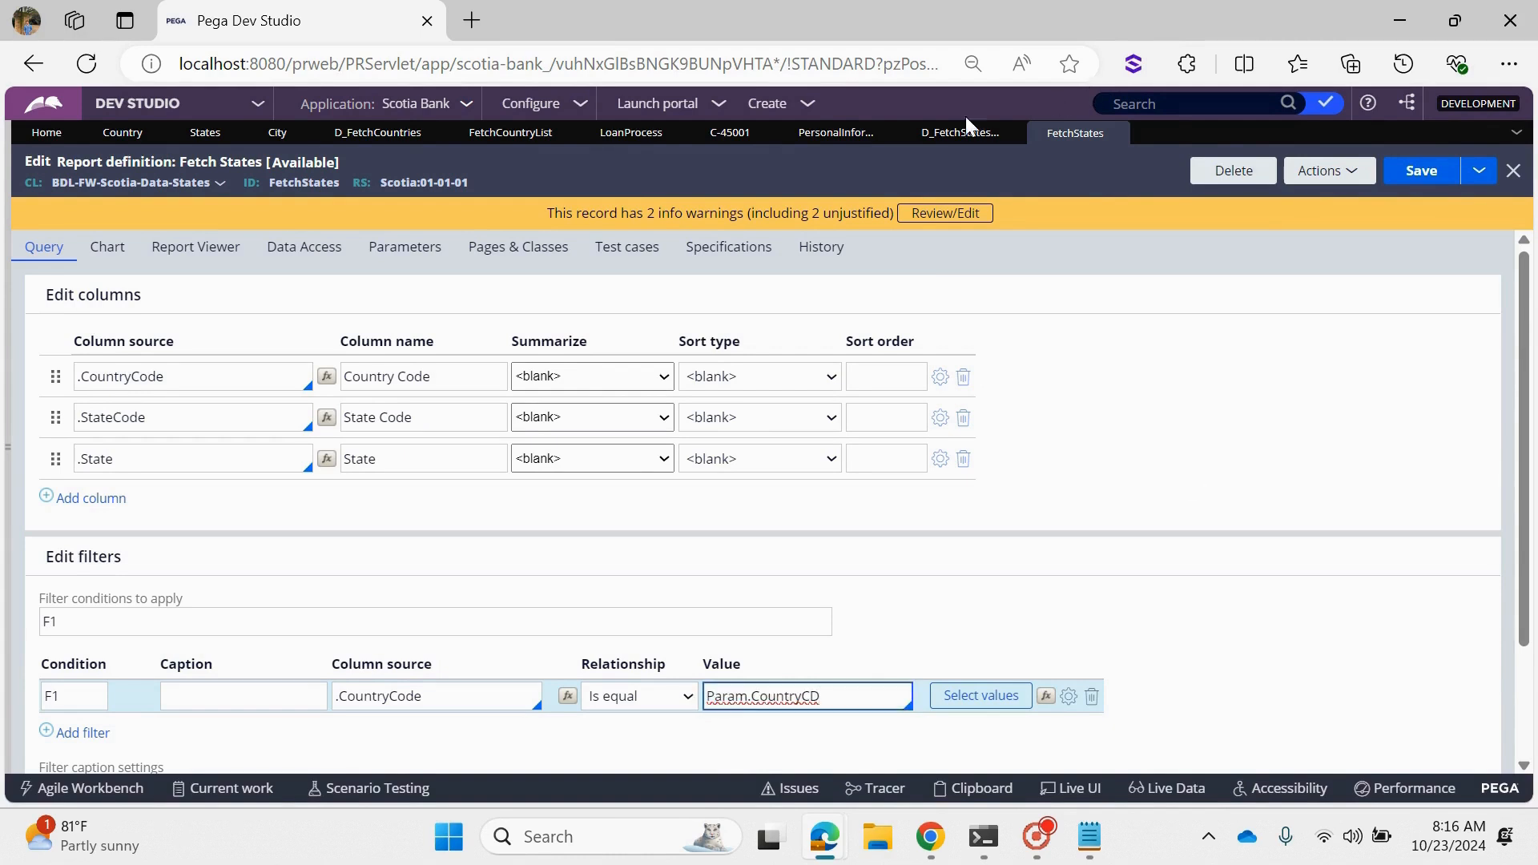
- Inspect the parameters passed to the FetchStates source on the data page, leaving them without changes
click(937, 136)
click(500, 675)
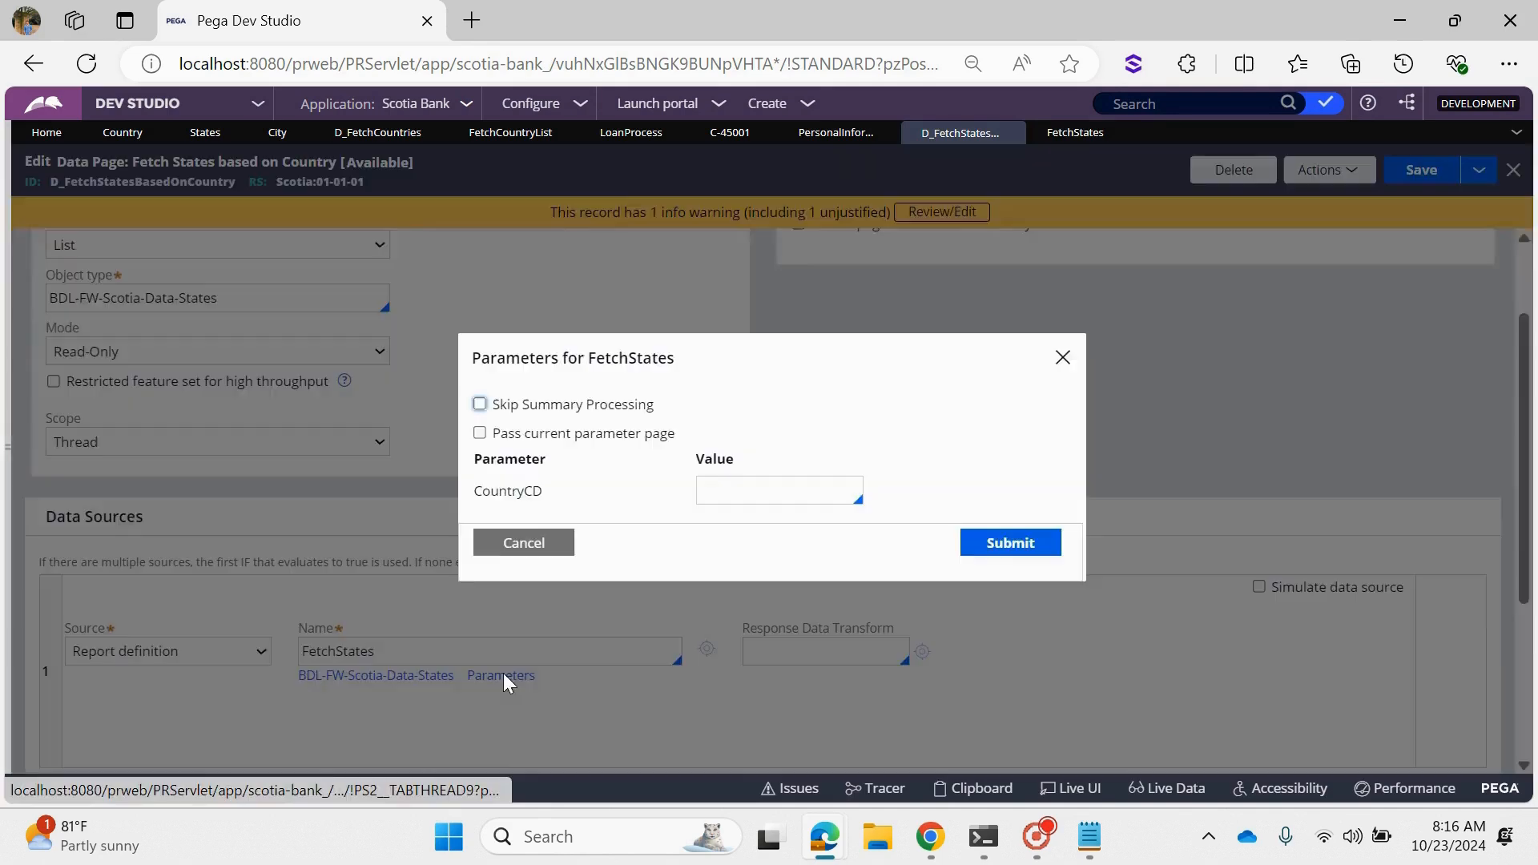
click(492, 542)
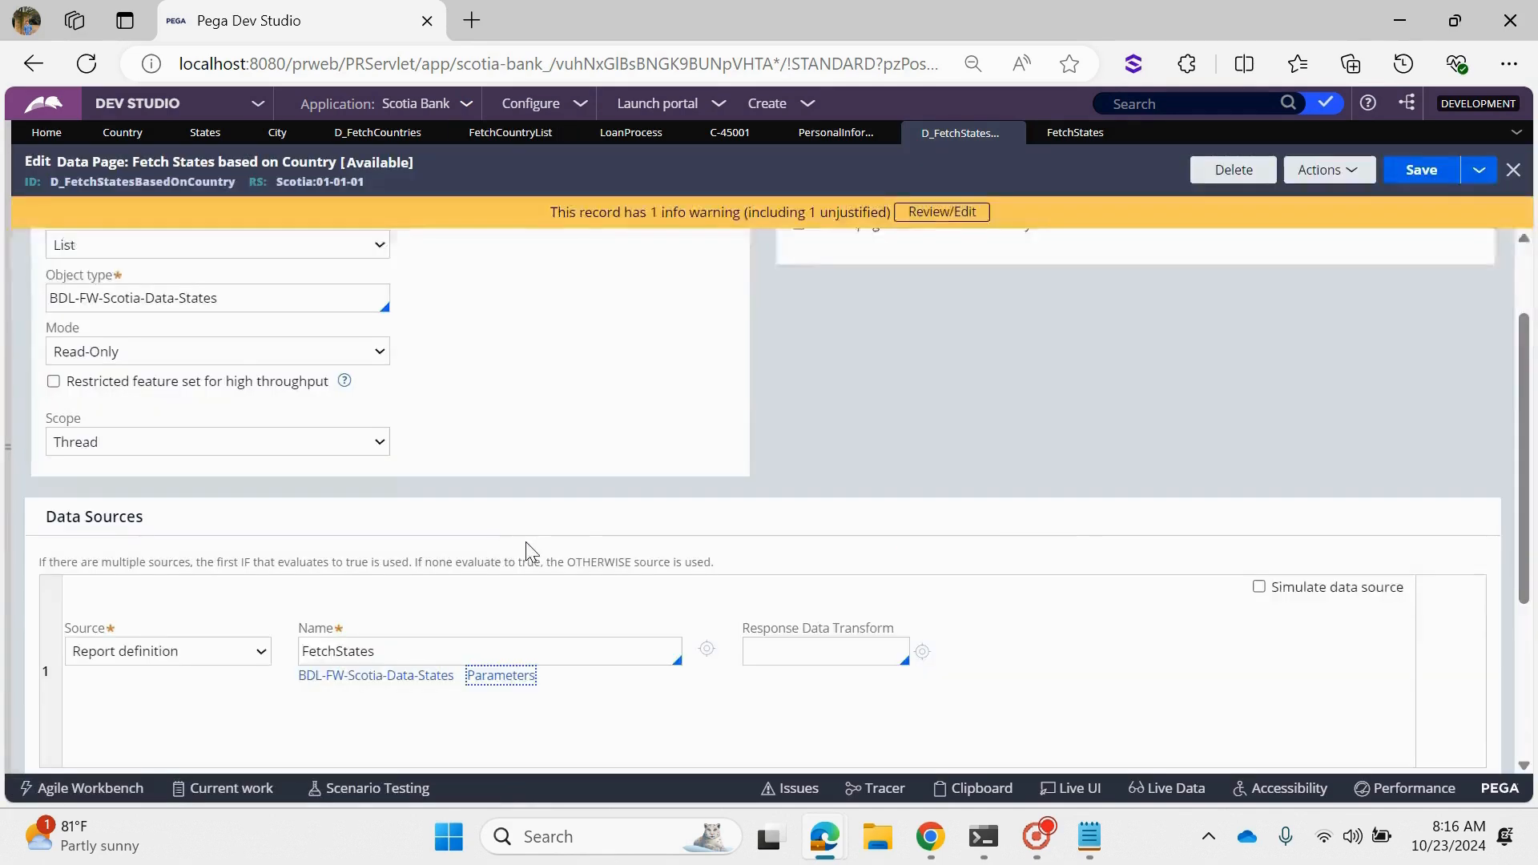
- Check the data page's Country parameter and copy its name
scroll(527, 549, up, 2)
click(522, 539)
click(322, 262)
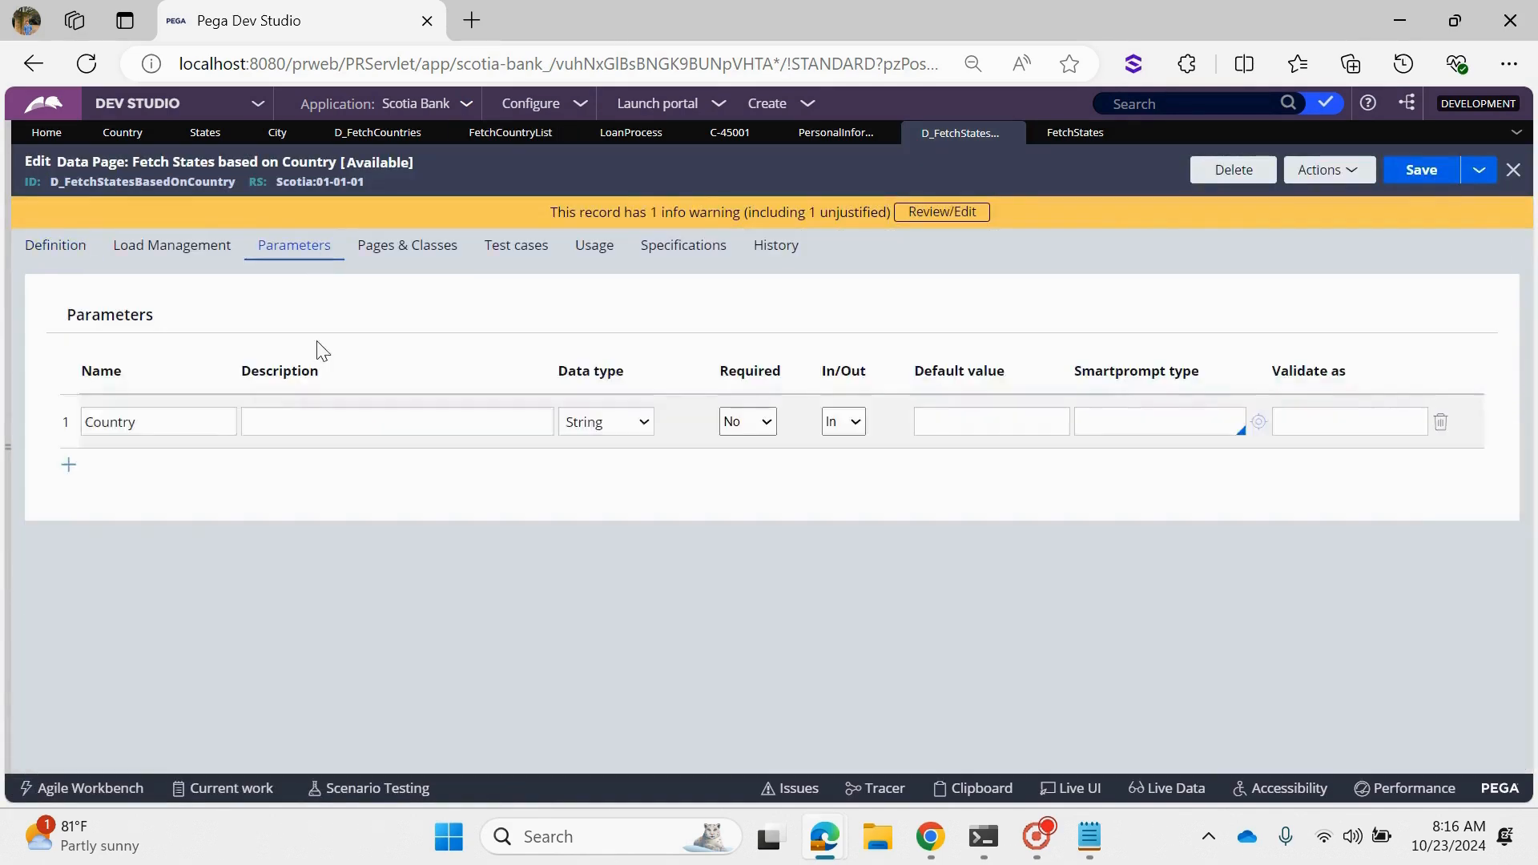
drag(136, 422, 86, 422)
click(120, 423)
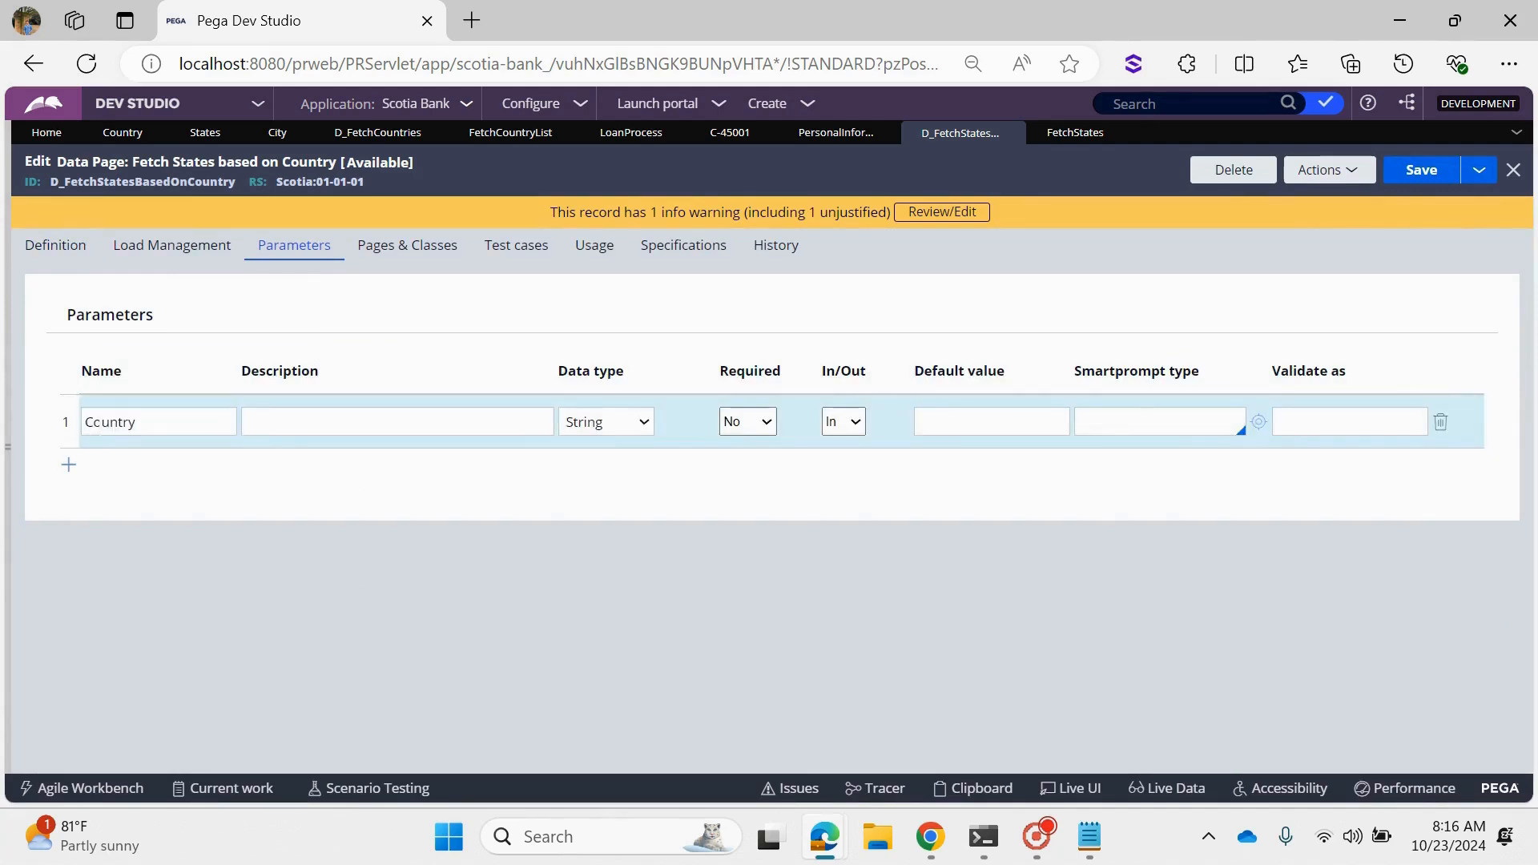
double_click(112, 422)
right_click(123, 431)
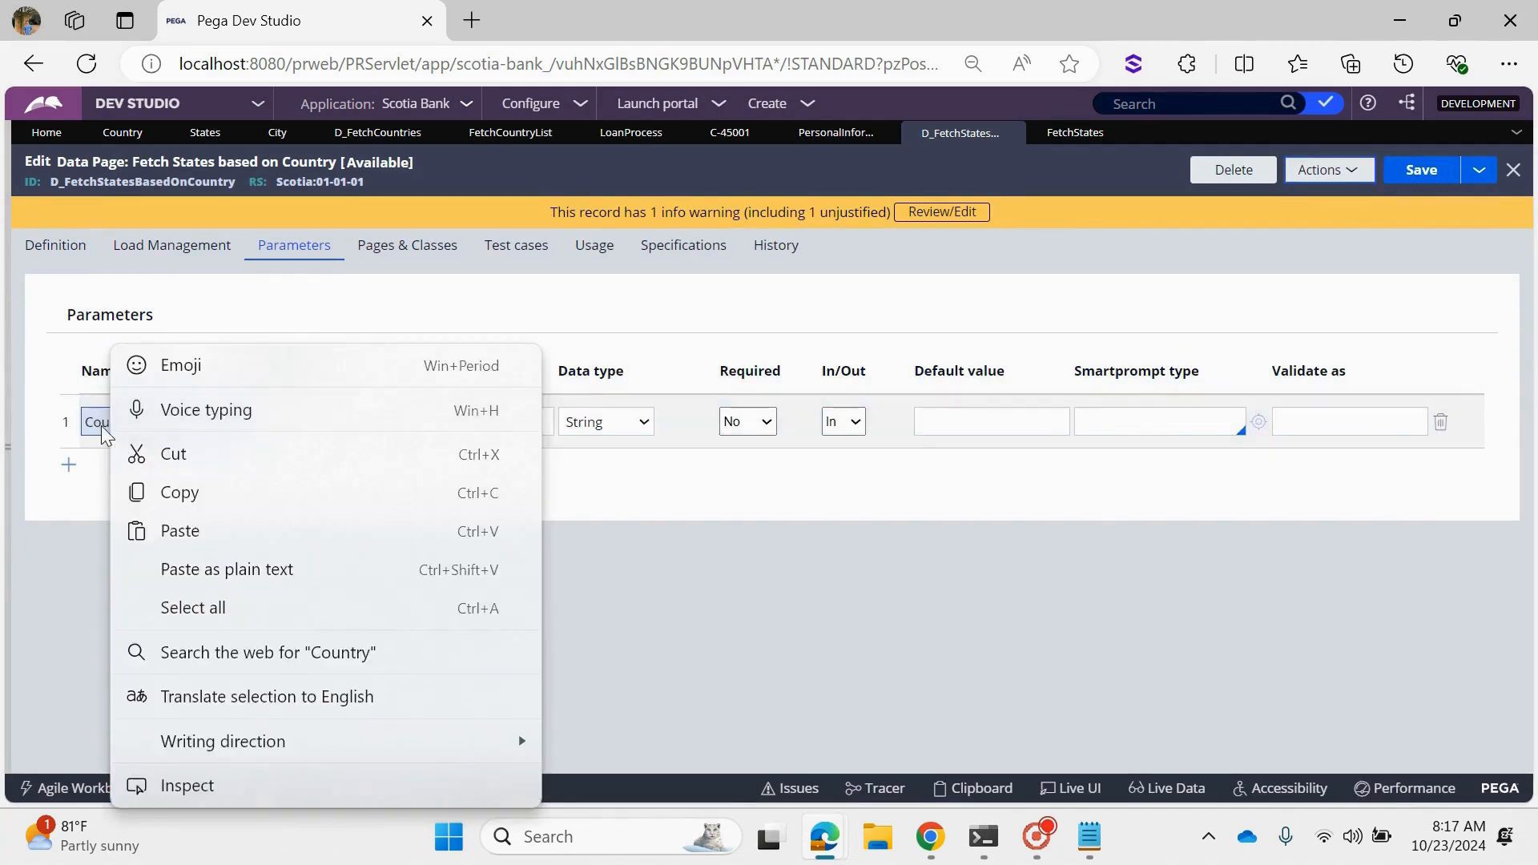
double_click(100, 423)
right_click(100, 423)
click(157, 490)
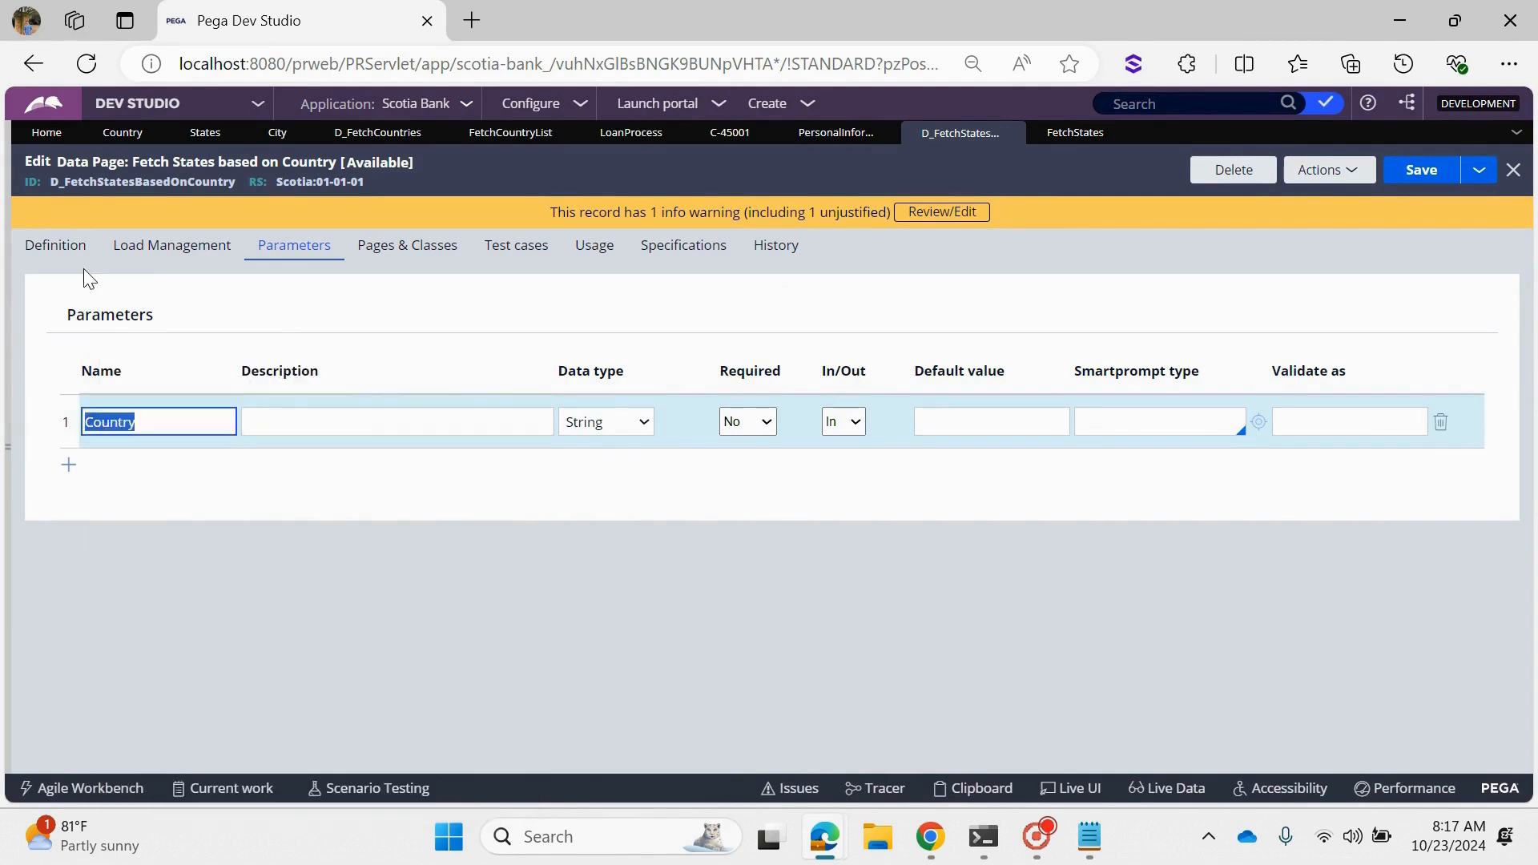
- Set the FetchStates source's CountryCD parameter to Param.Country and save the data page
click(69, 248)
scroll(502, 653, down, 3)
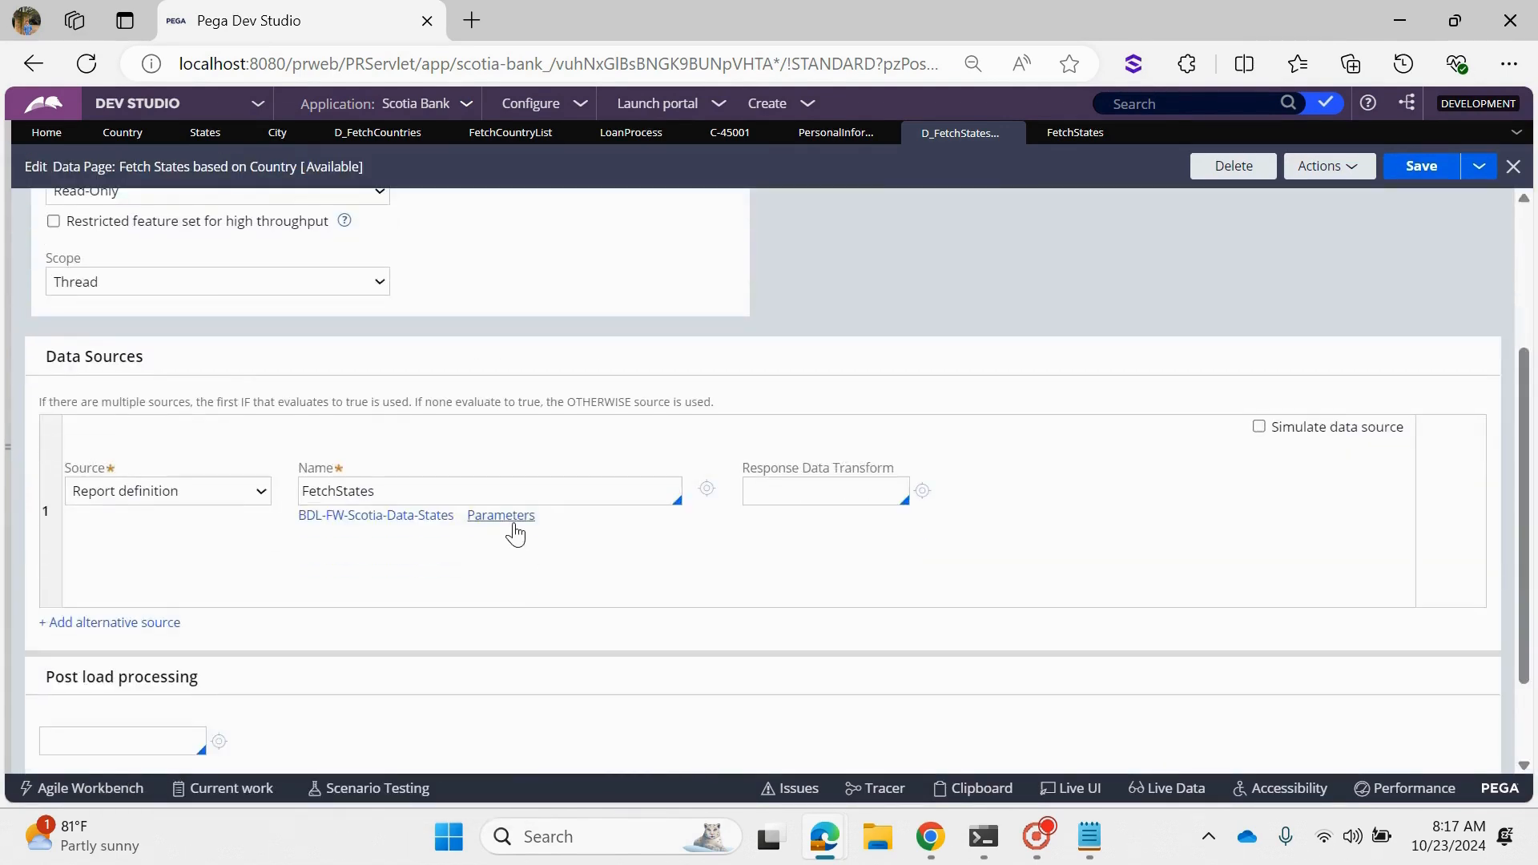
click(513, 555)
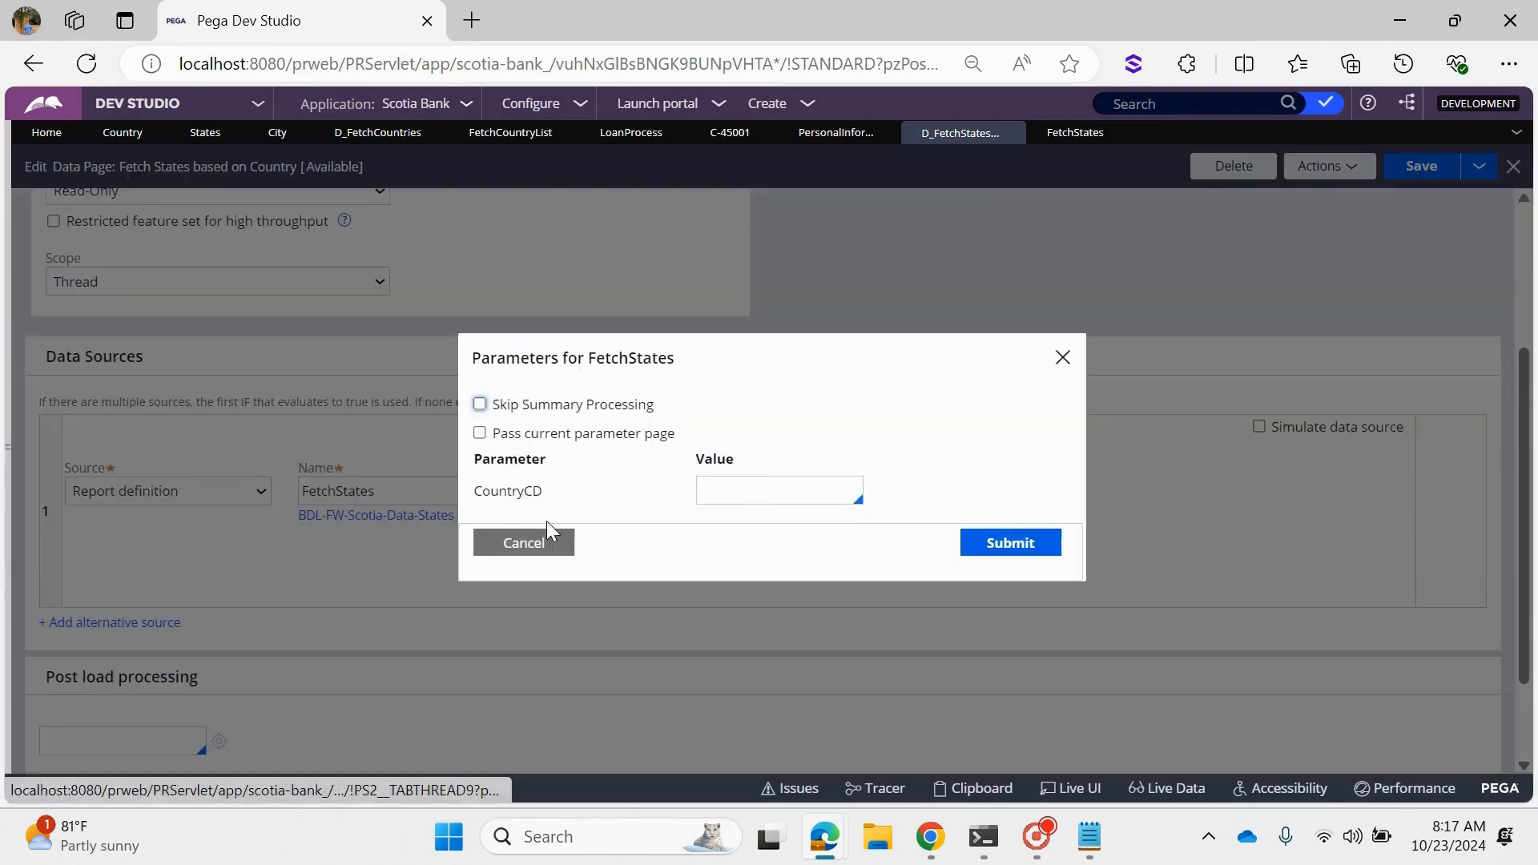
click(764, 493)
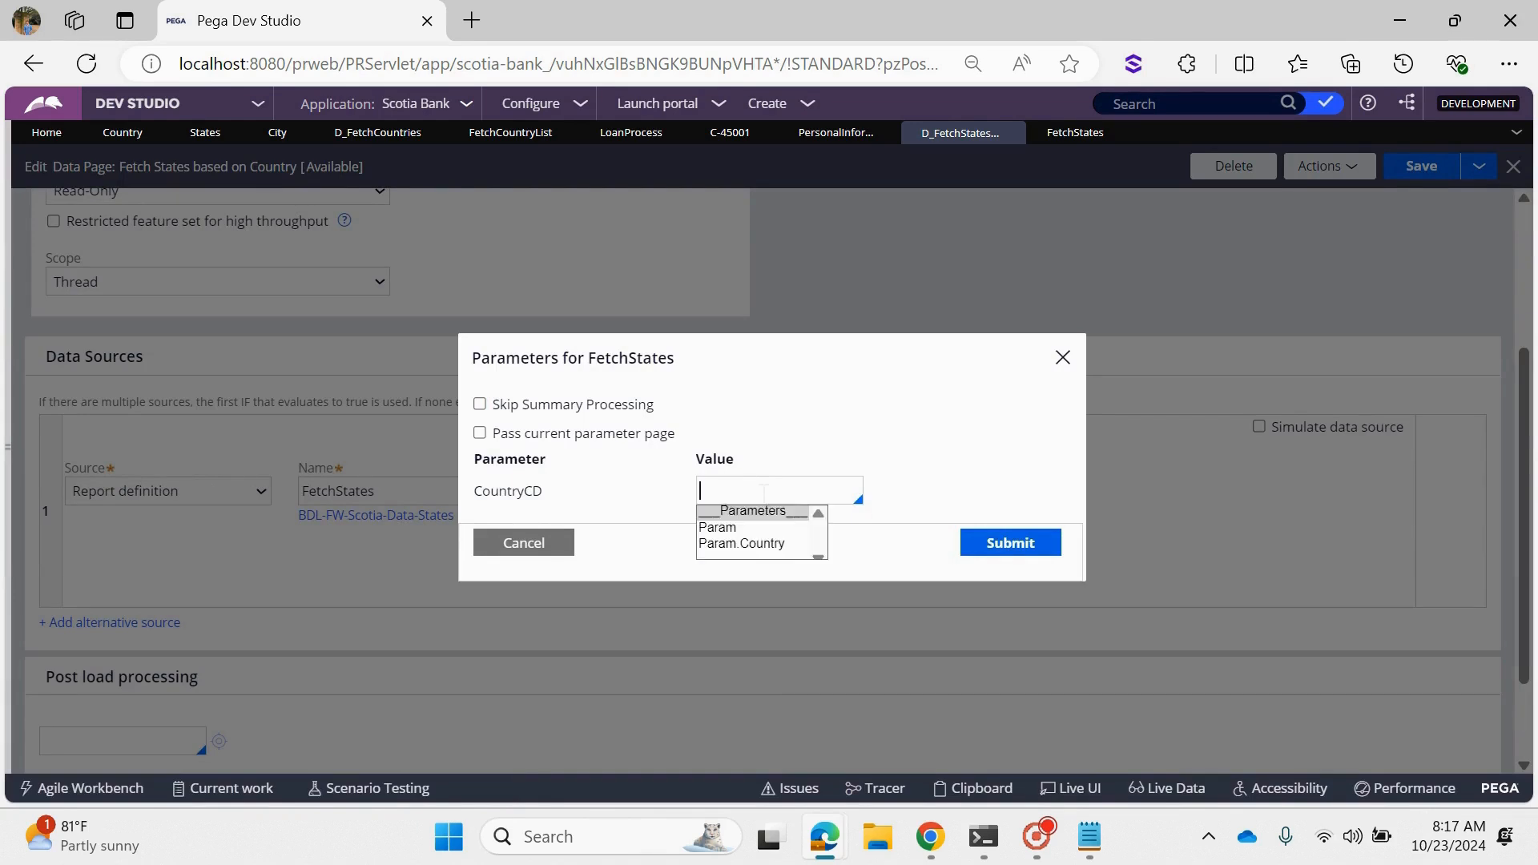
text(P)
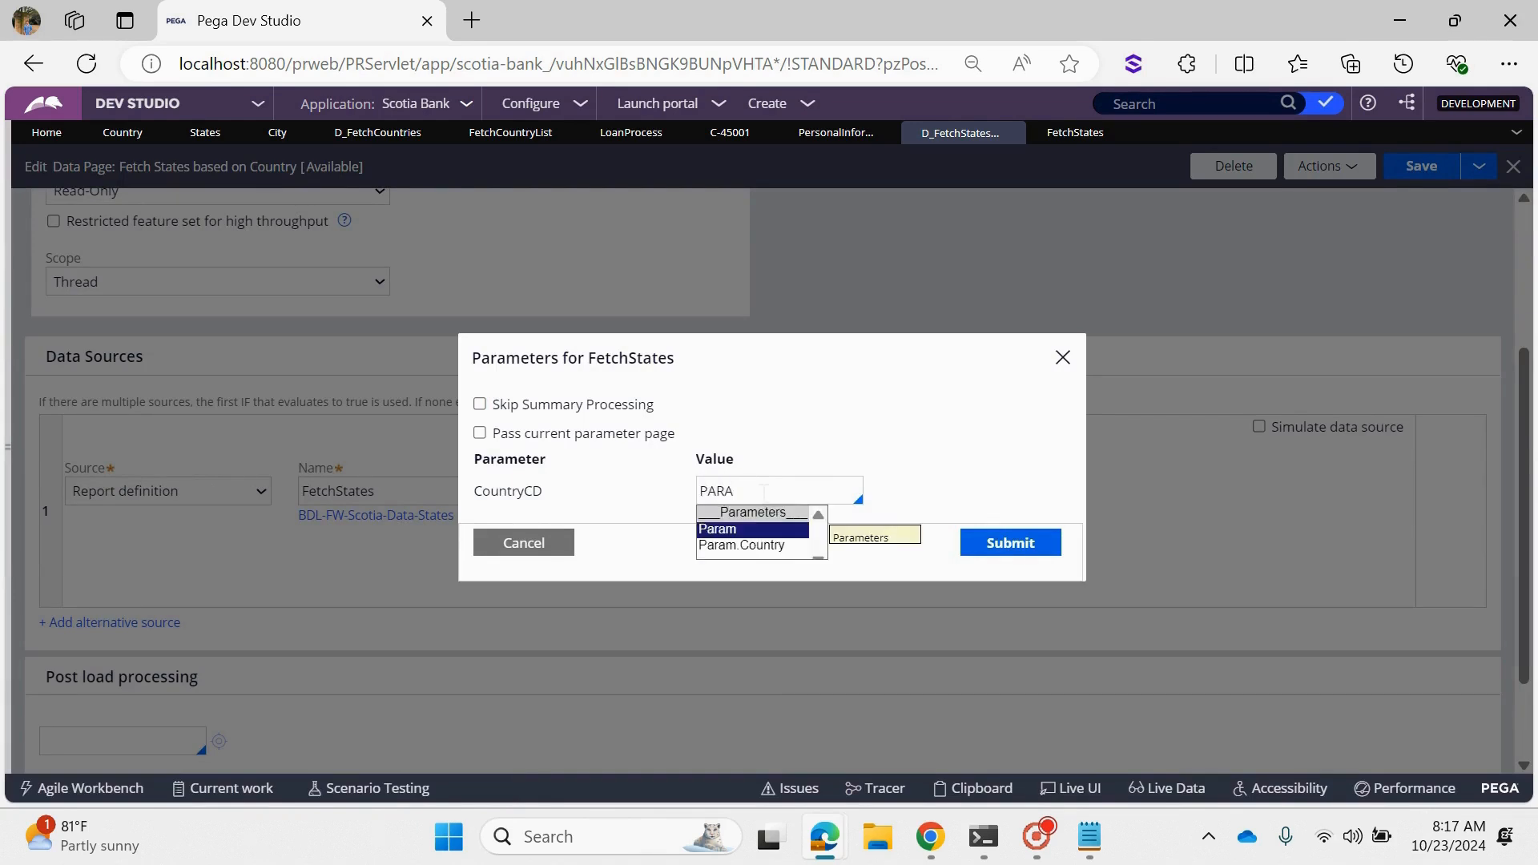
text(ARA)
key(Down)
key(Return)
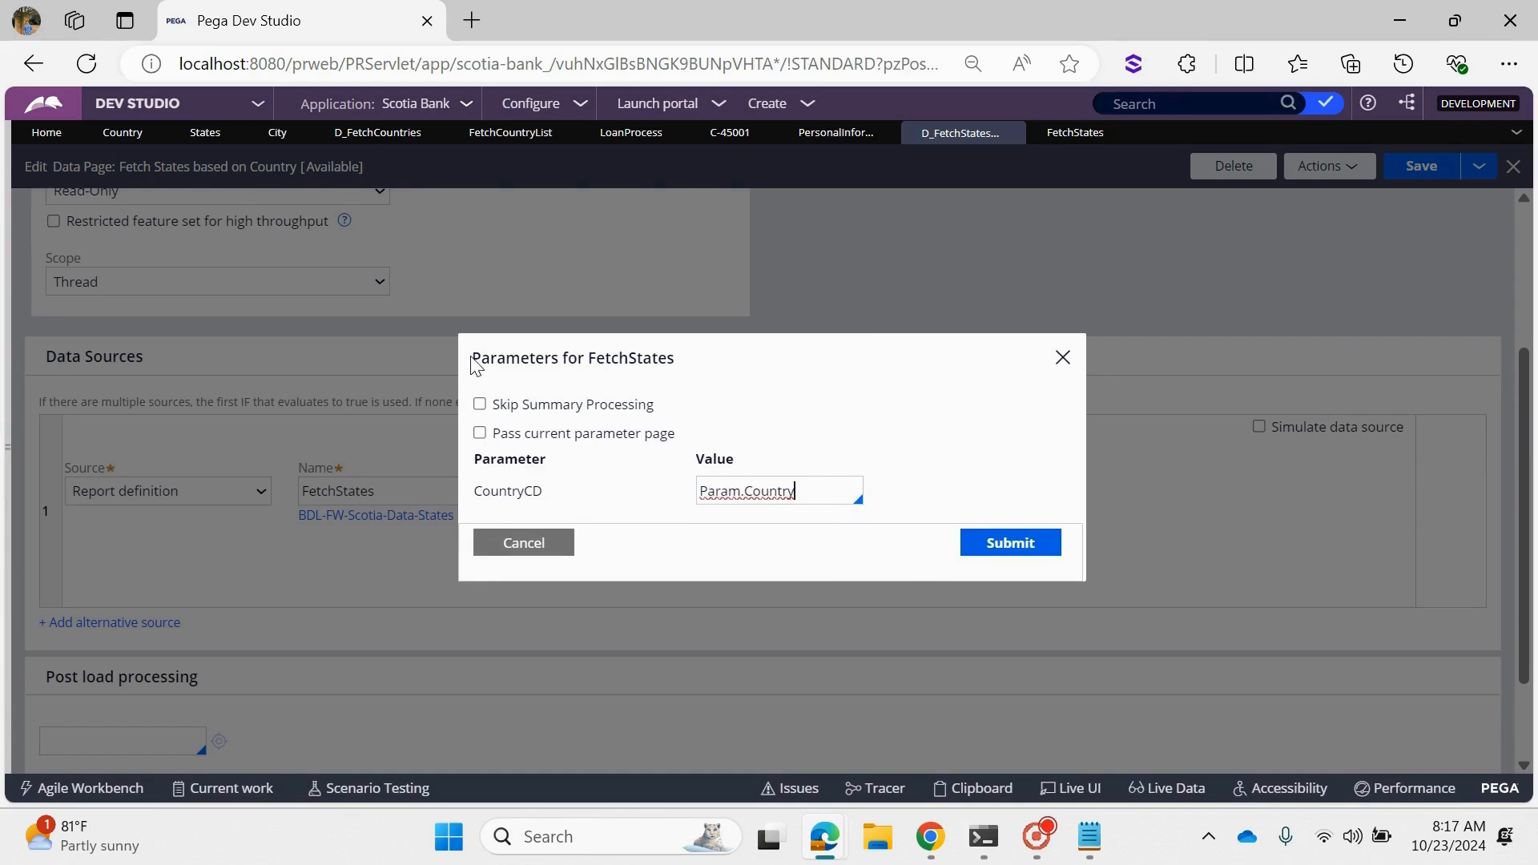
mouse_move(472, 358)
mouse_down()
mouse_move(701, 367)
mouse_move(467, 373)
mouse_up()
click(600, 359)
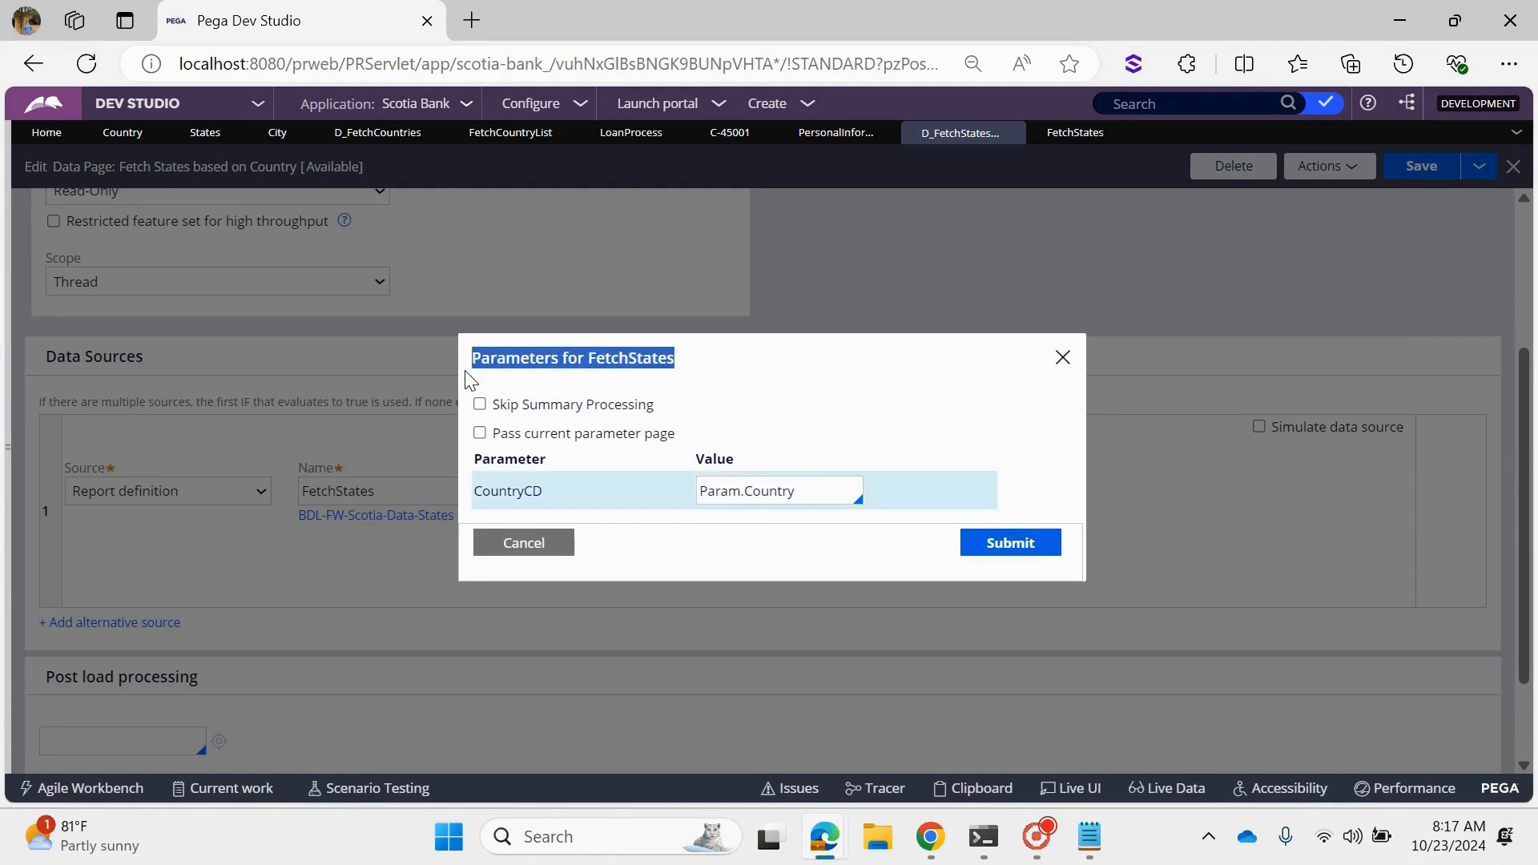
drag(612, 504, 479, 503)
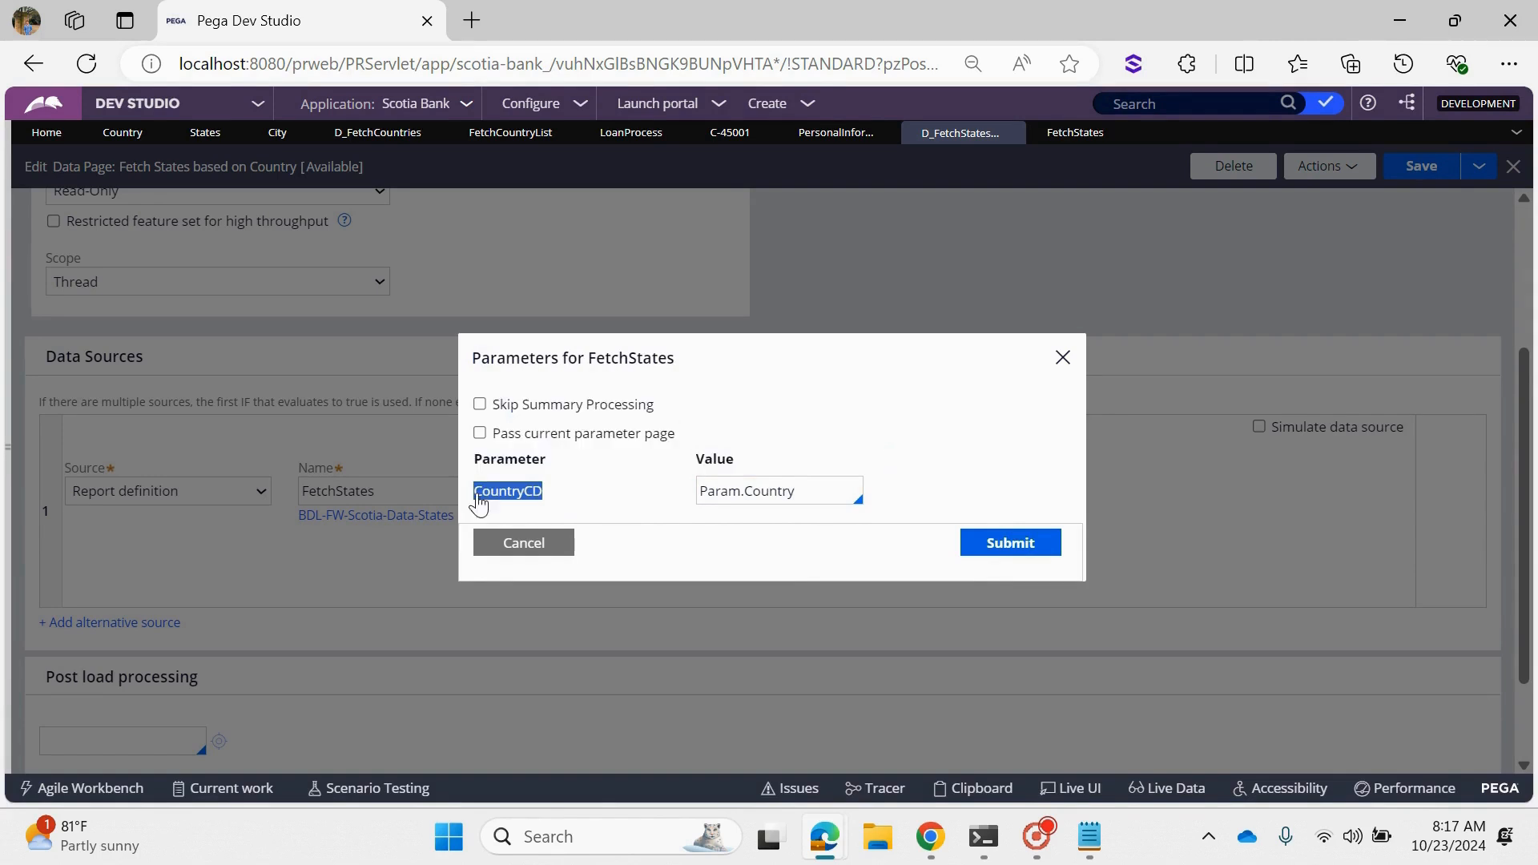
click(1012, 553)
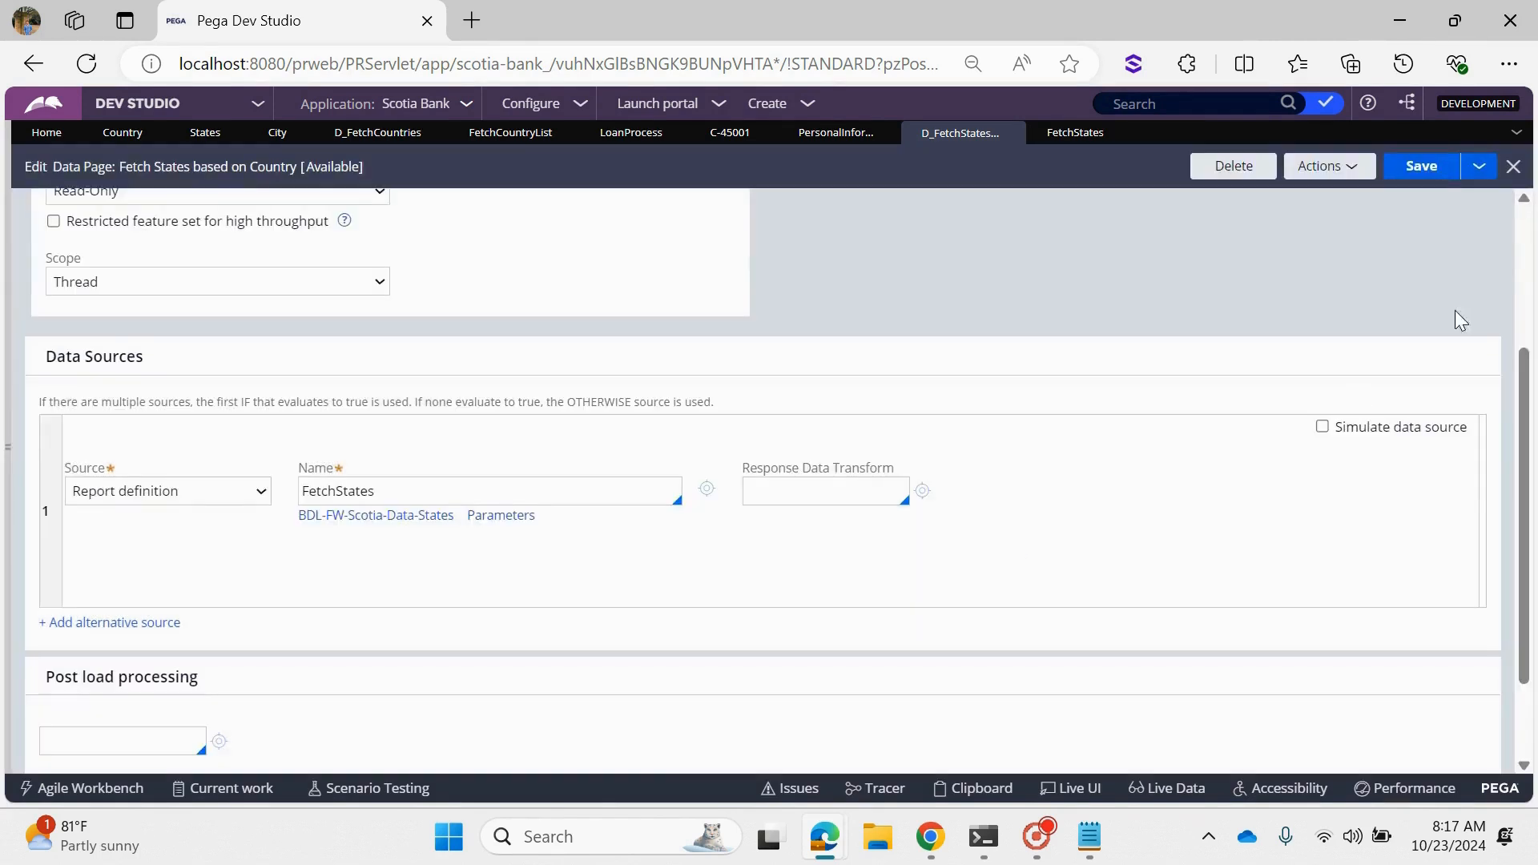
click(1425, 174)
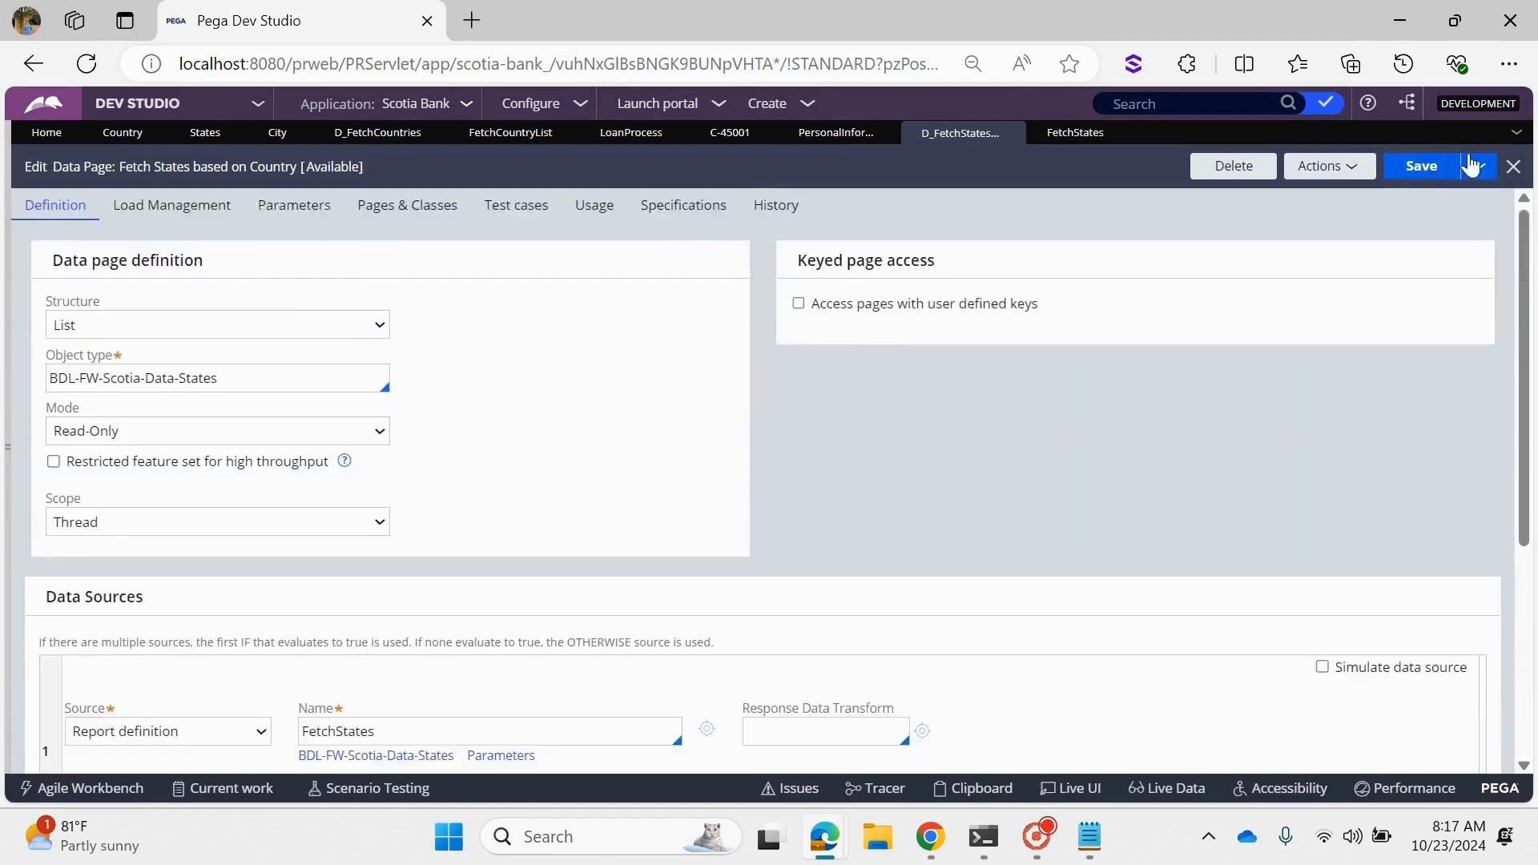
- Open the data page's run window and check its Country parameter, leaving the window minimized
click(1371, 171)
click(1318, 200)
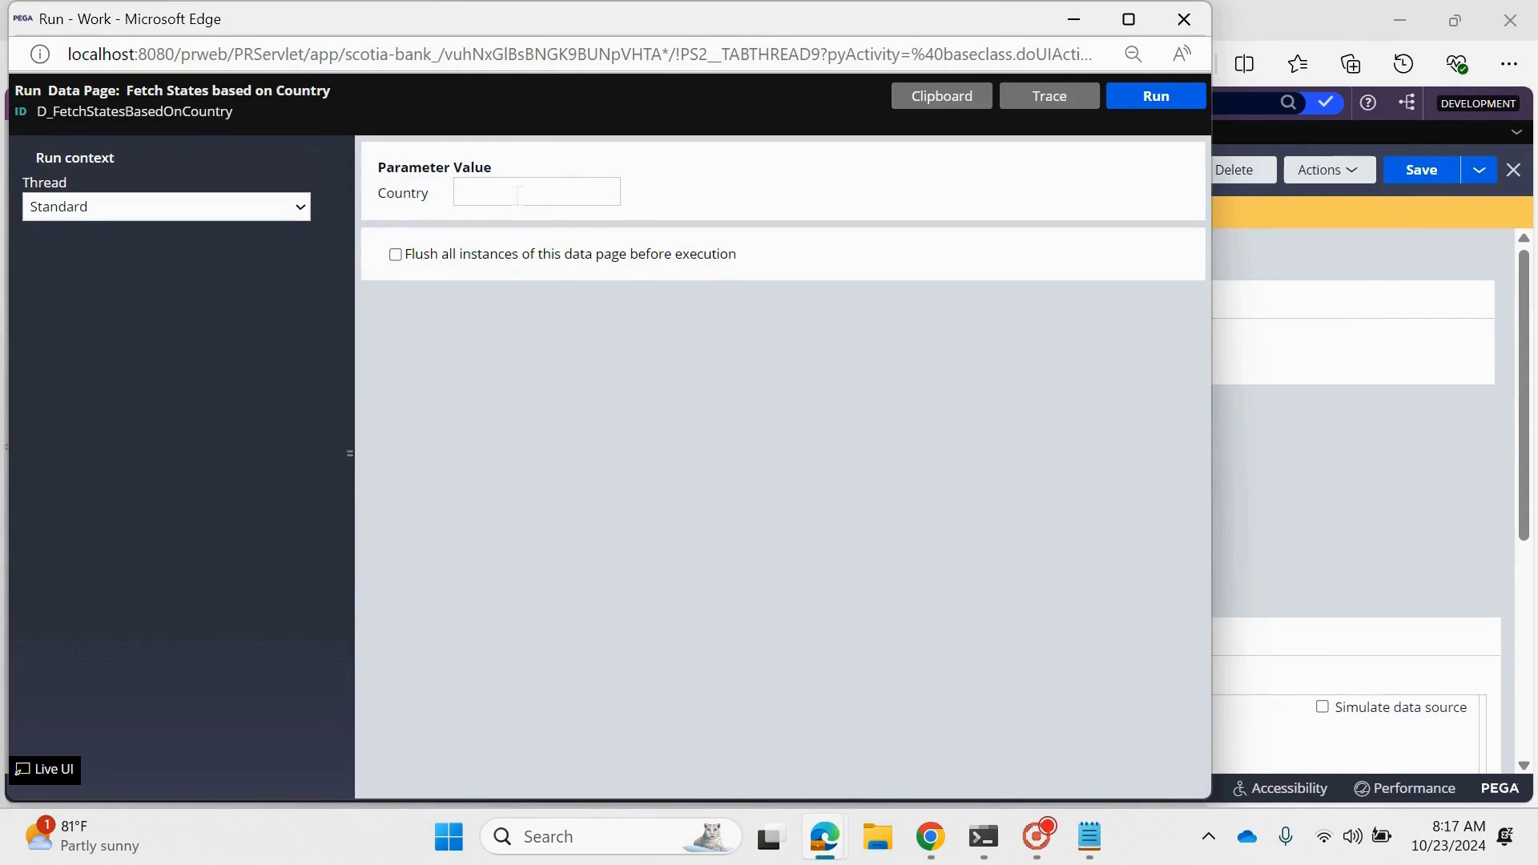
double_click(409, 201)
click(1074, 18)
- Inspect the mapping of CountryCD to Param.Country in the FetchStates source parameters
scroll(918, 466, down, 4)
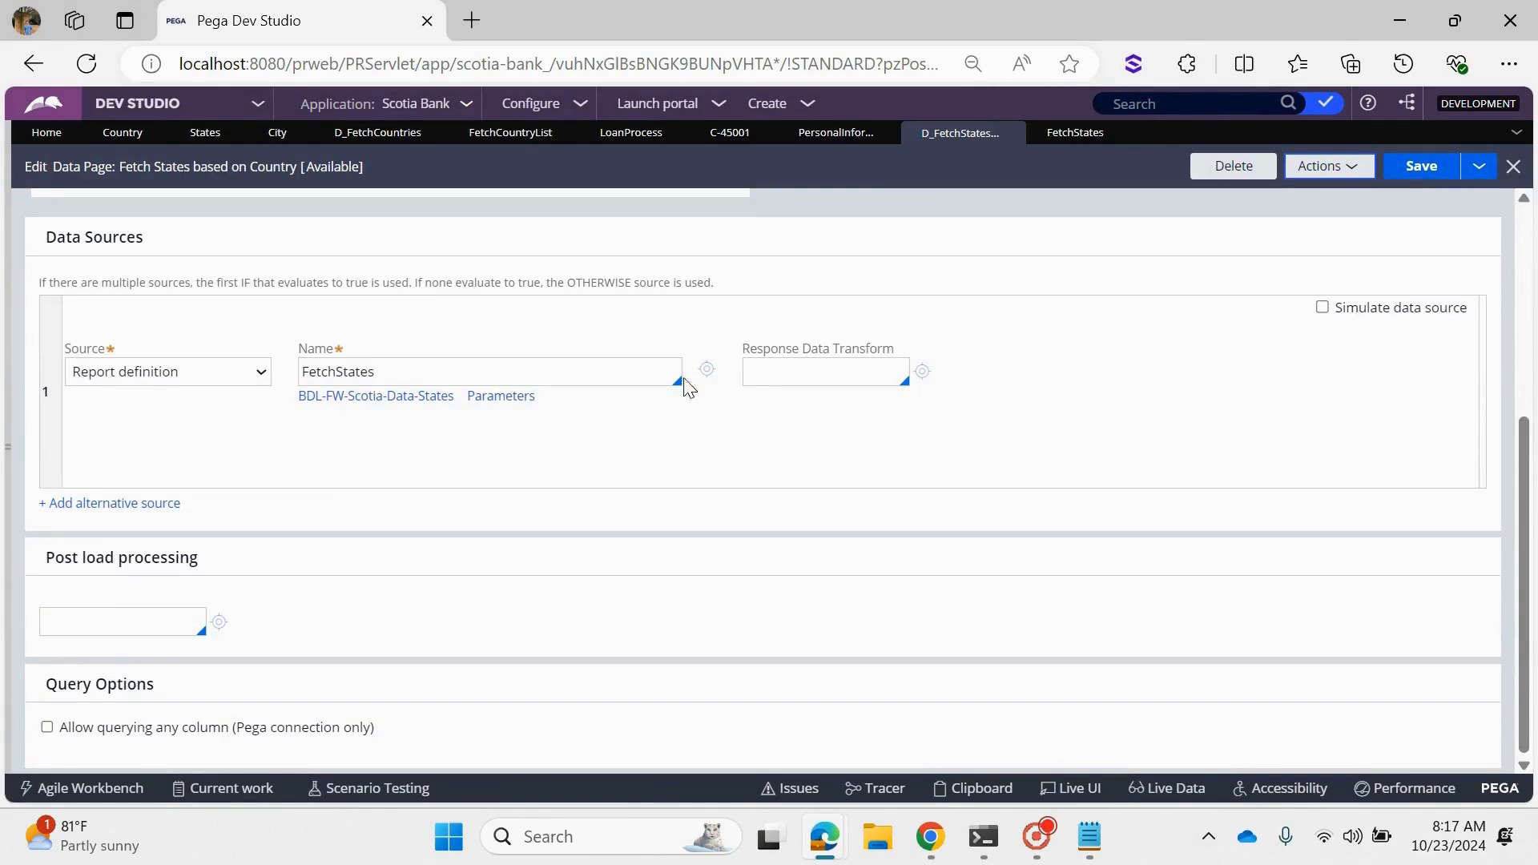
click(503, 397)
click(796, 490)
drag(796, 490, 699, 490)
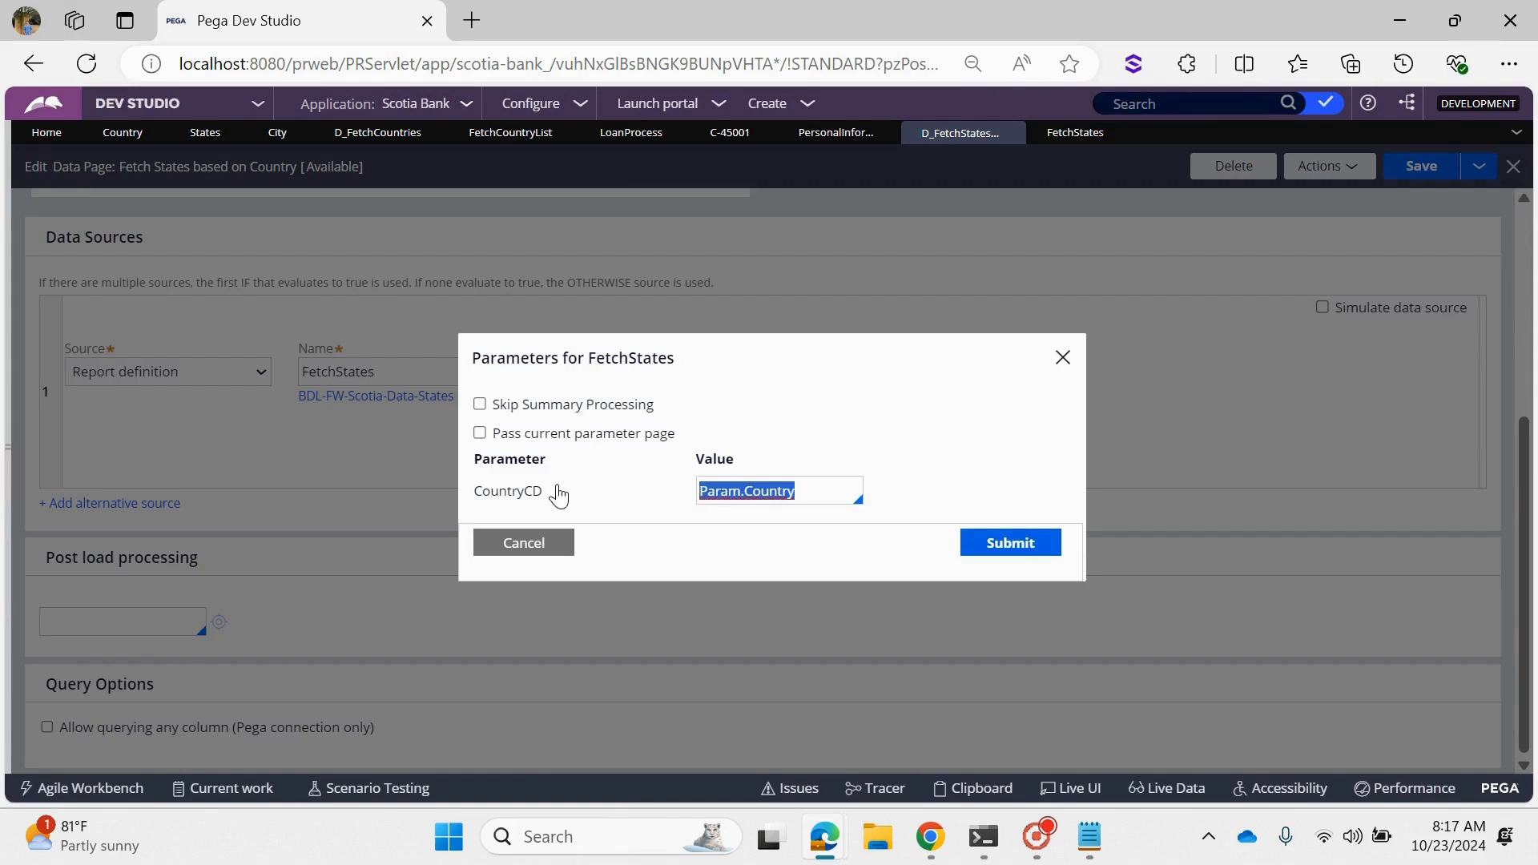
drag(559, 495, 476, 496)
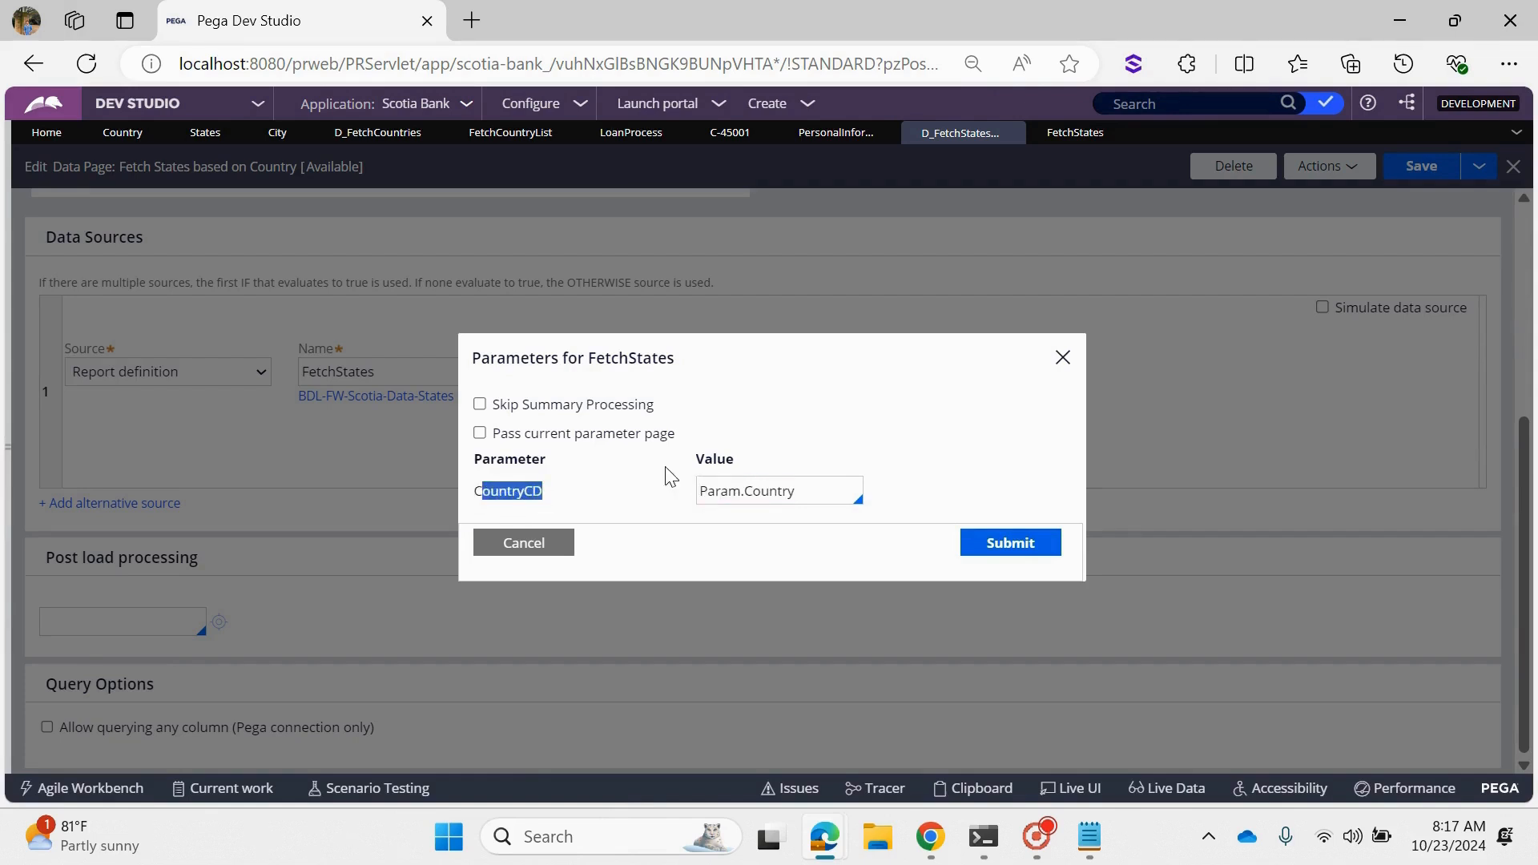
drag(692, 459, 736, 460)
click(625, 517)
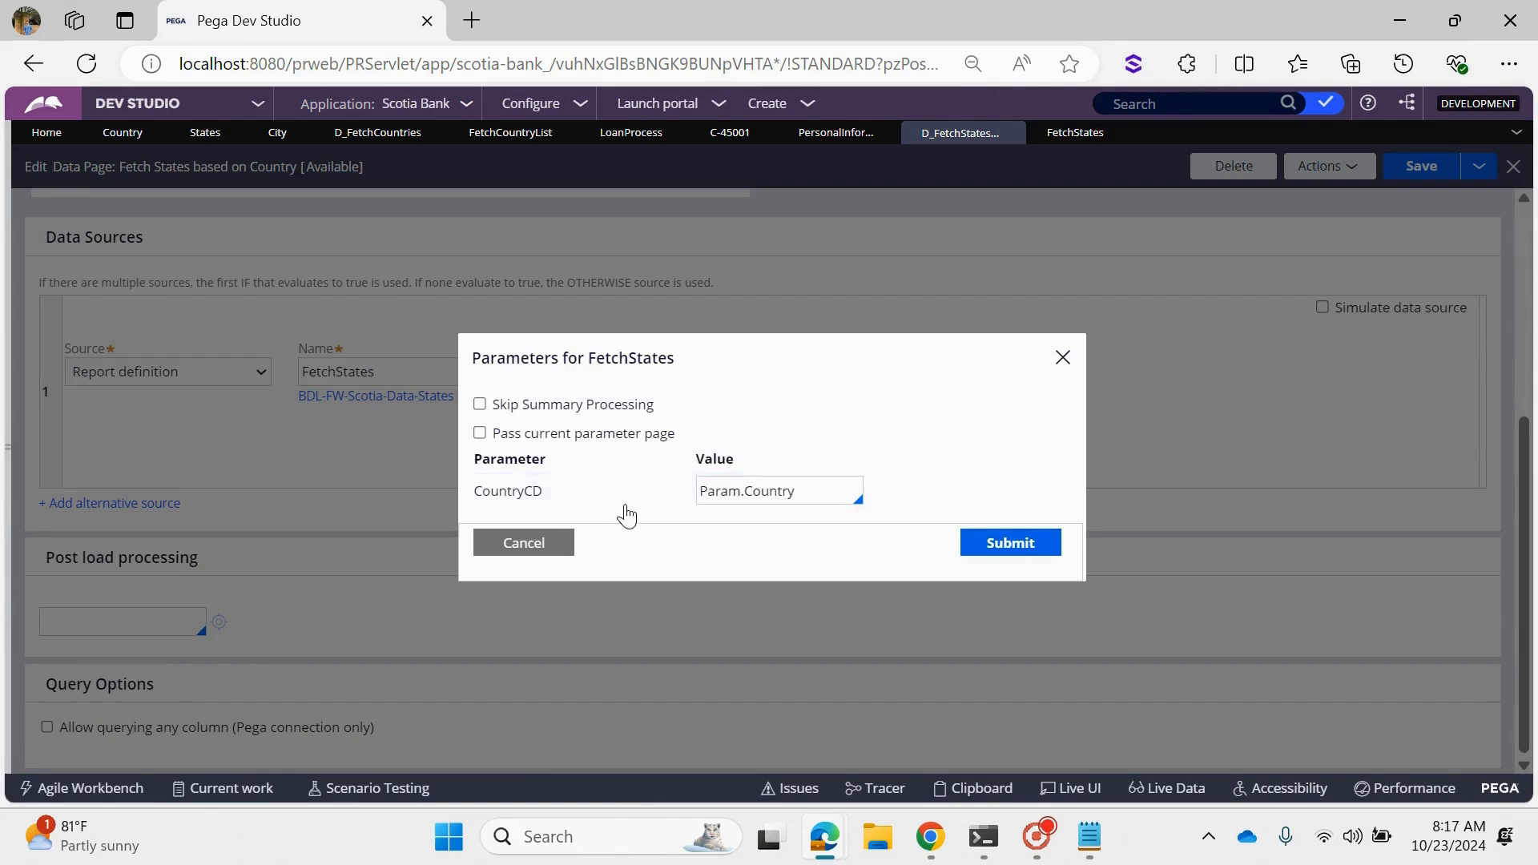
- Compare the report definition's Param.CountryCD filter value with the data page's source parameter and submit the source parameters
click(1069, 135)
scroll(1131, 606, down, 1)
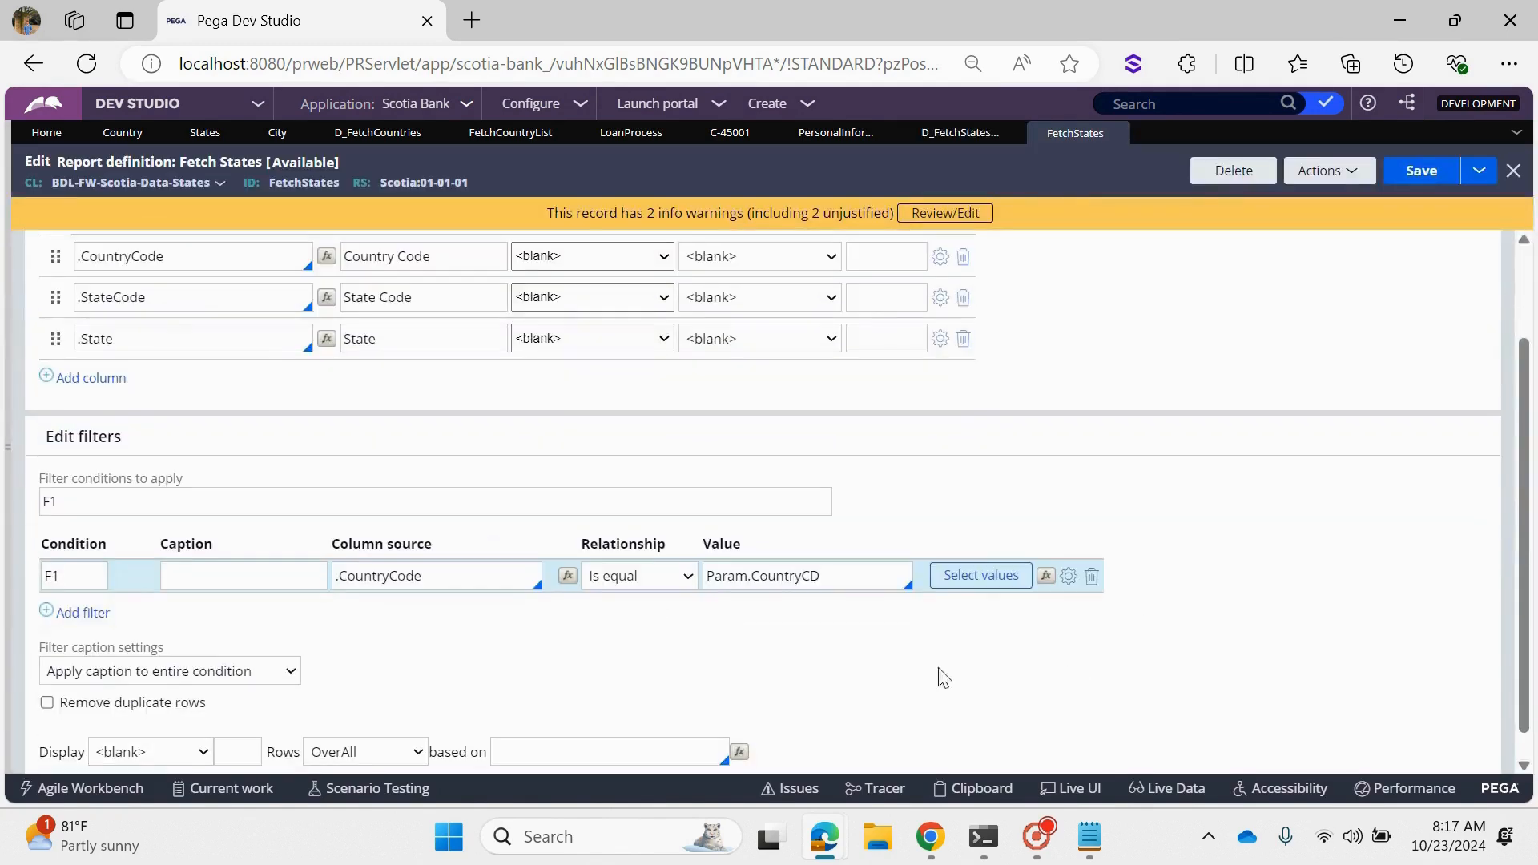
drag(865, 576, 699, 578)
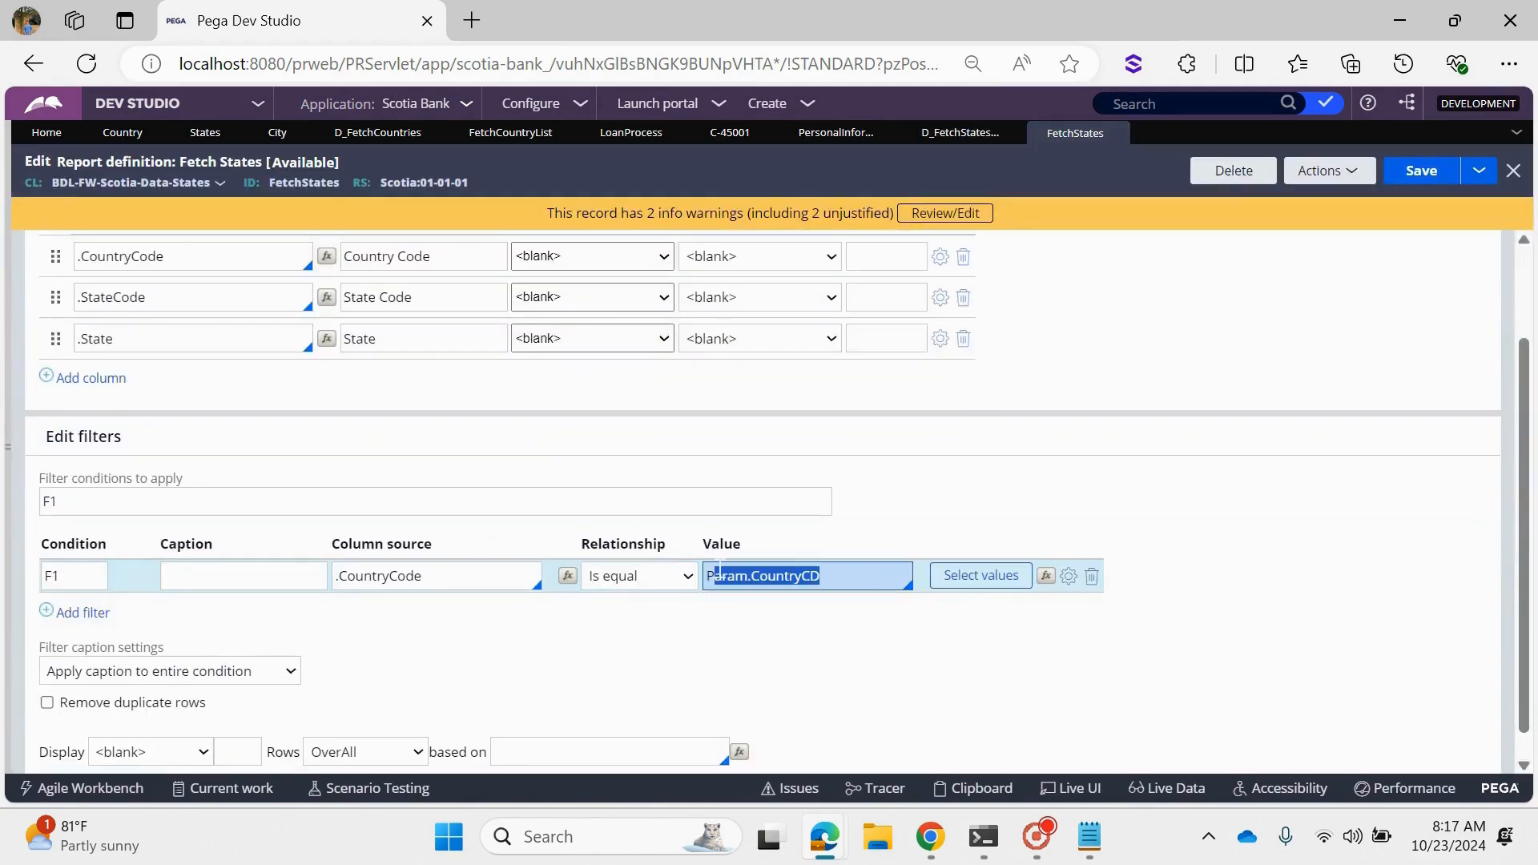
click(699, 580)
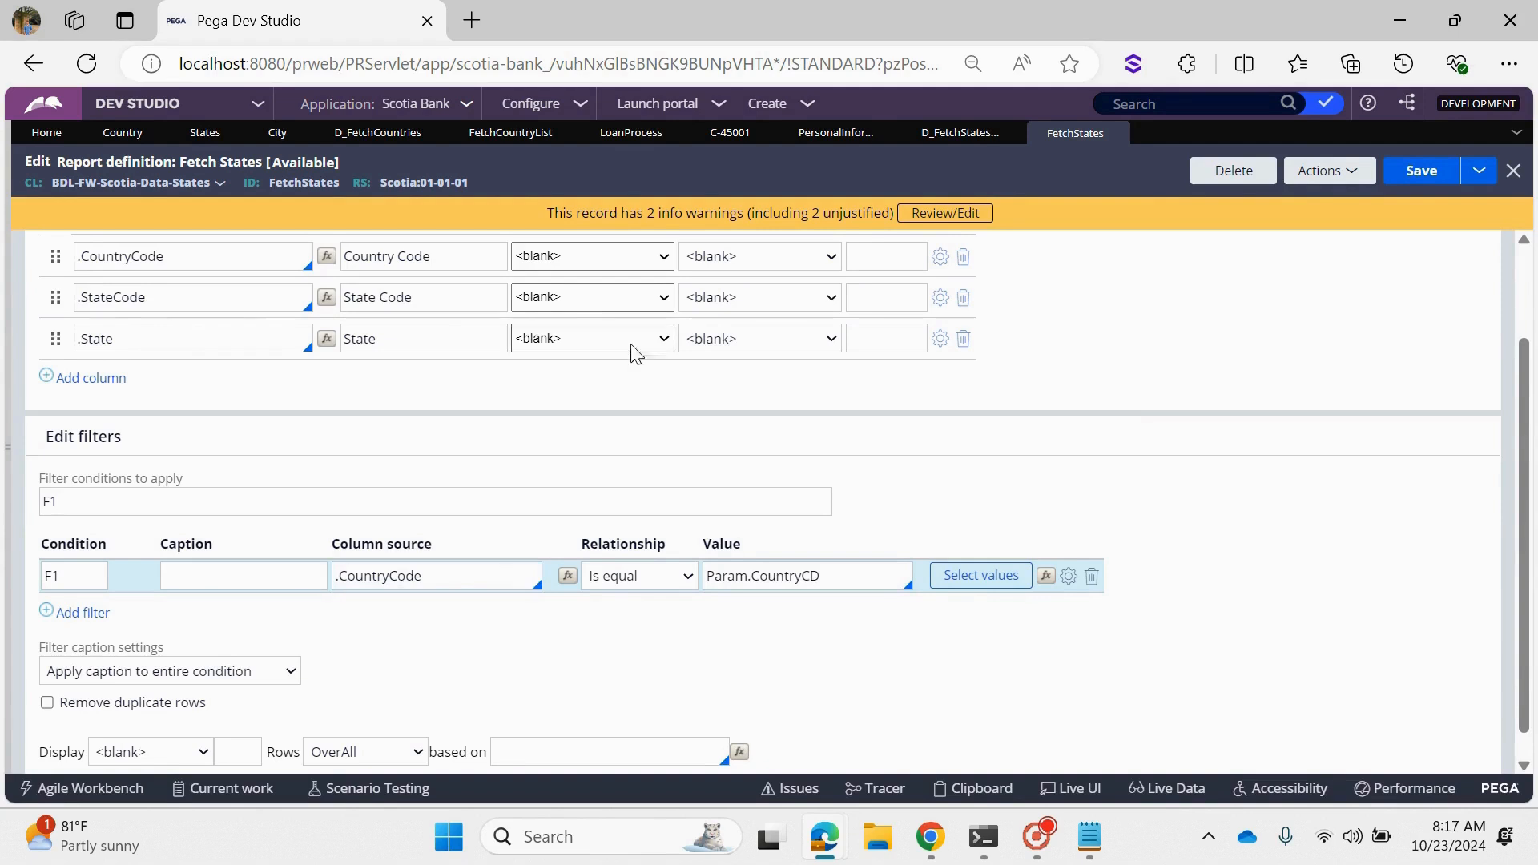
click(963, 133)
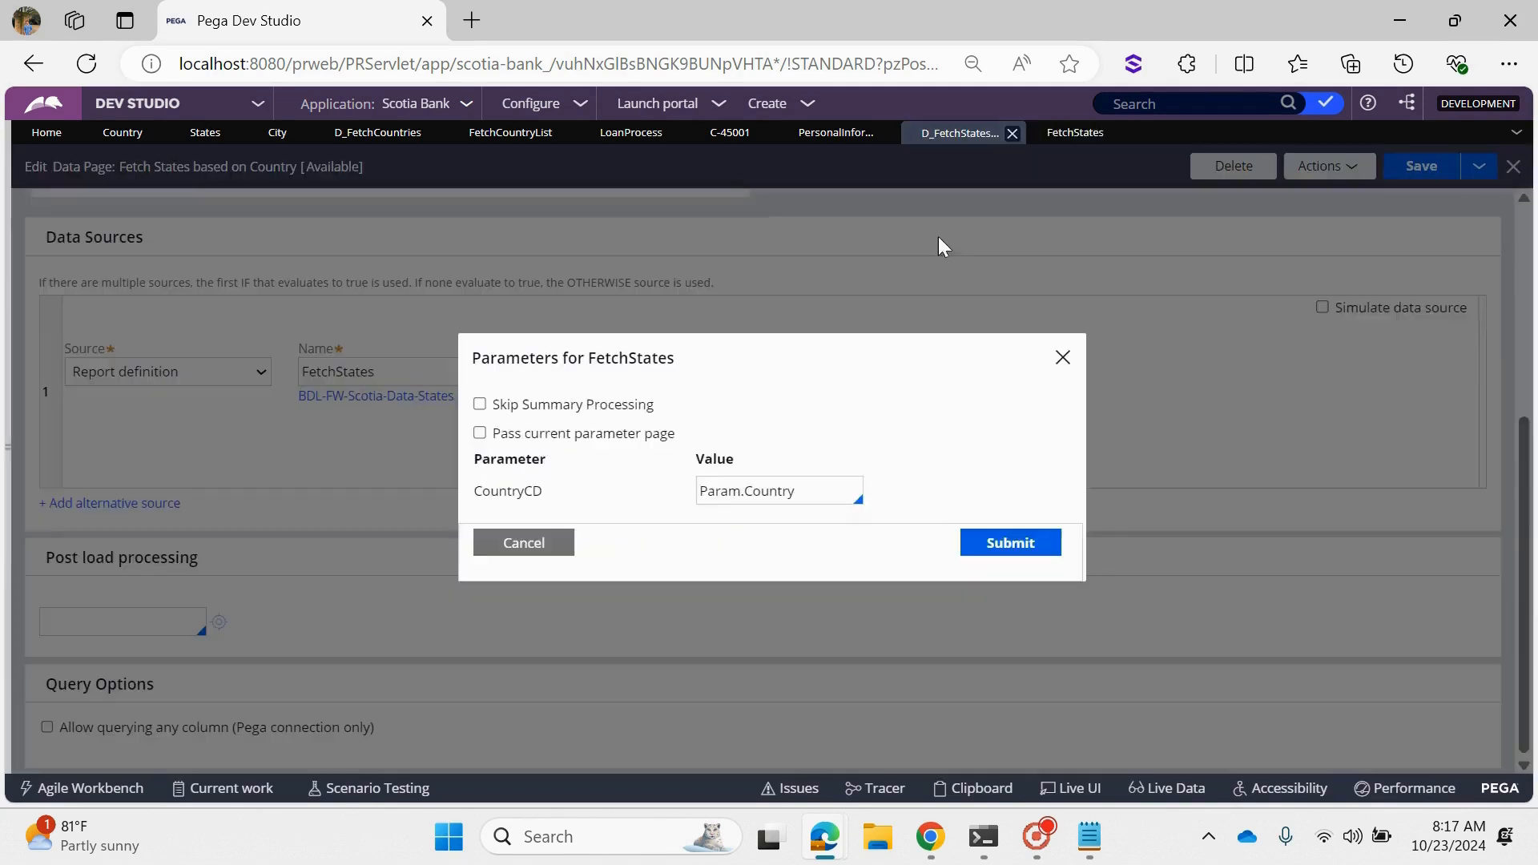
double_click(809, 492)
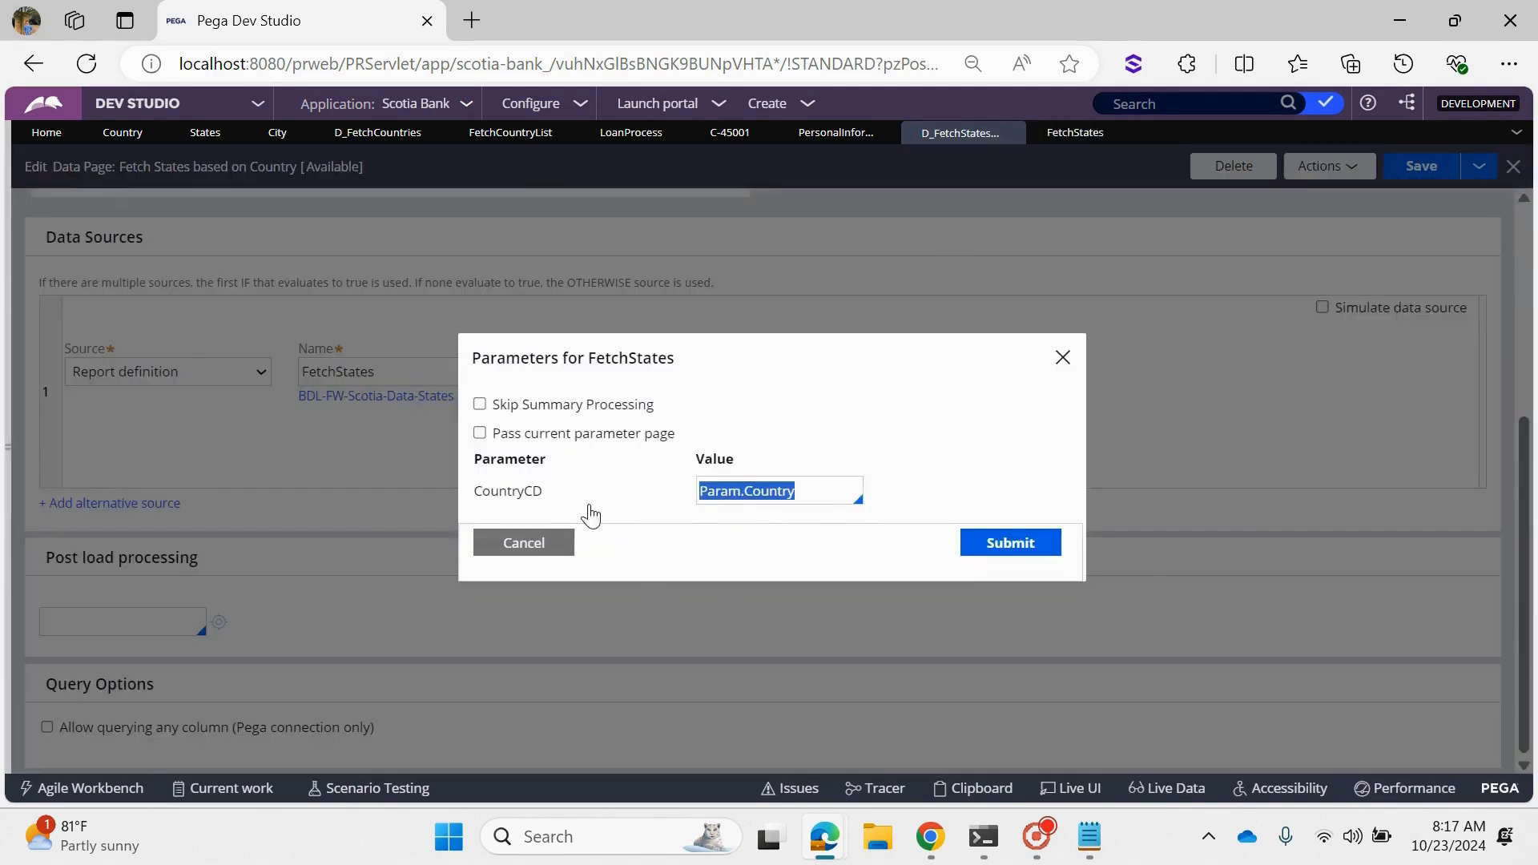
click(1010, 543)
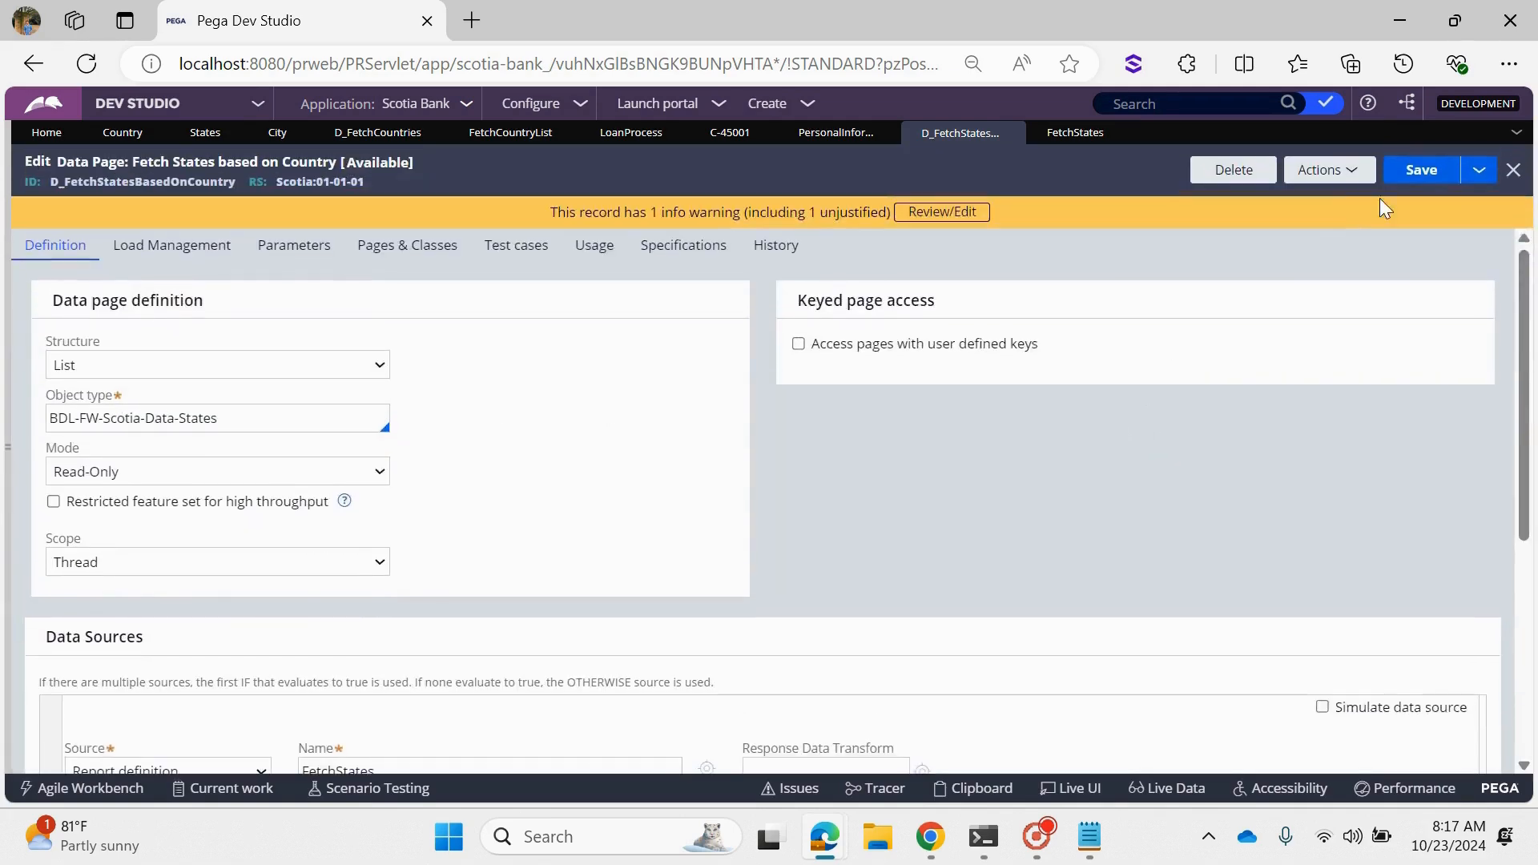
- Open the data page's run window, set Country to IND and enable flushing all instances before execution
click(1322, 170)
click(1302, 202)
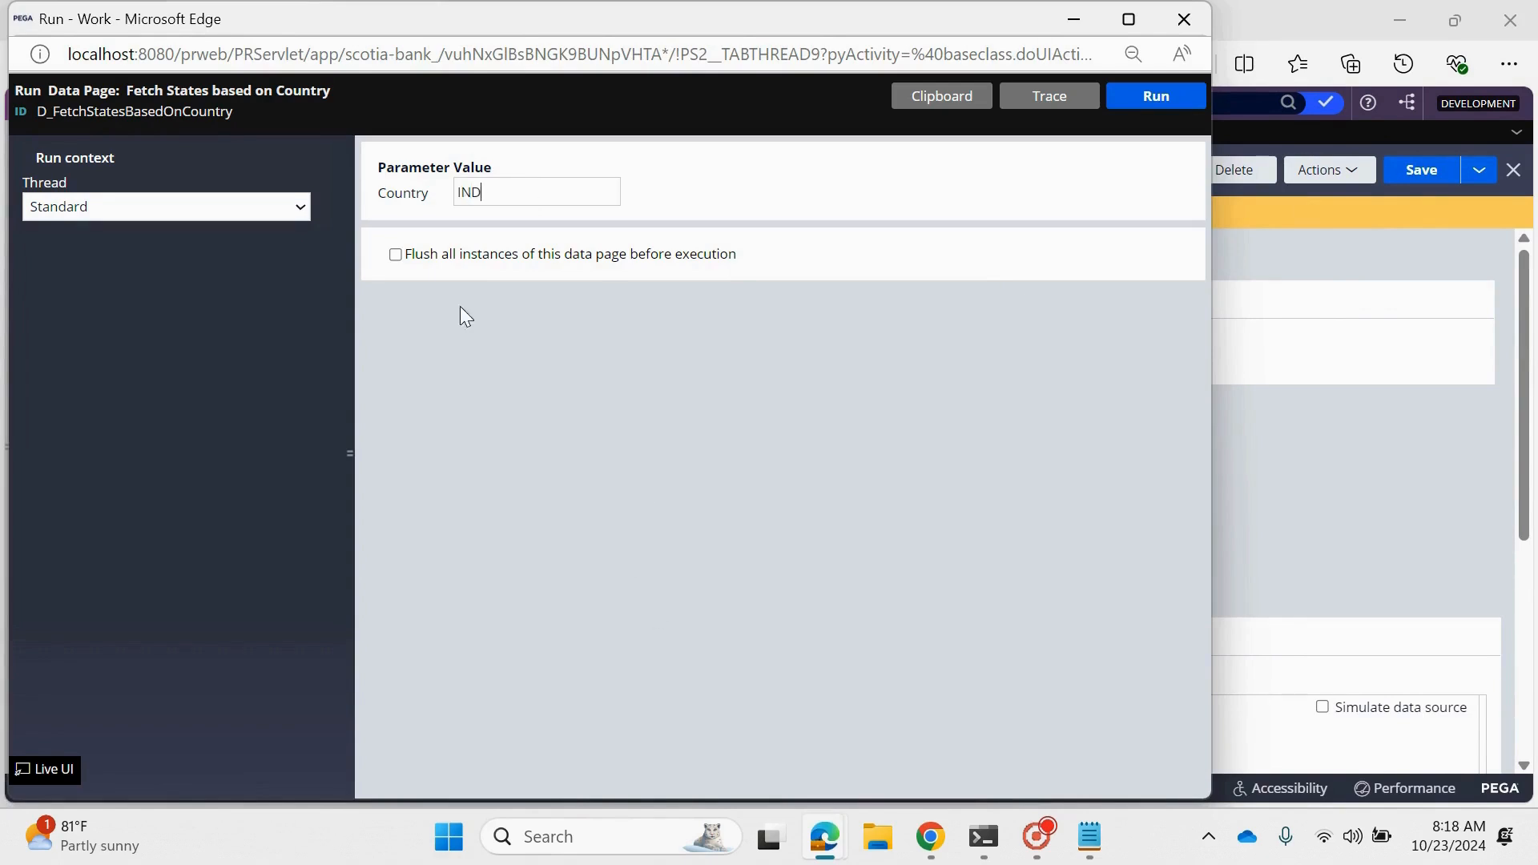
click(396, 255)
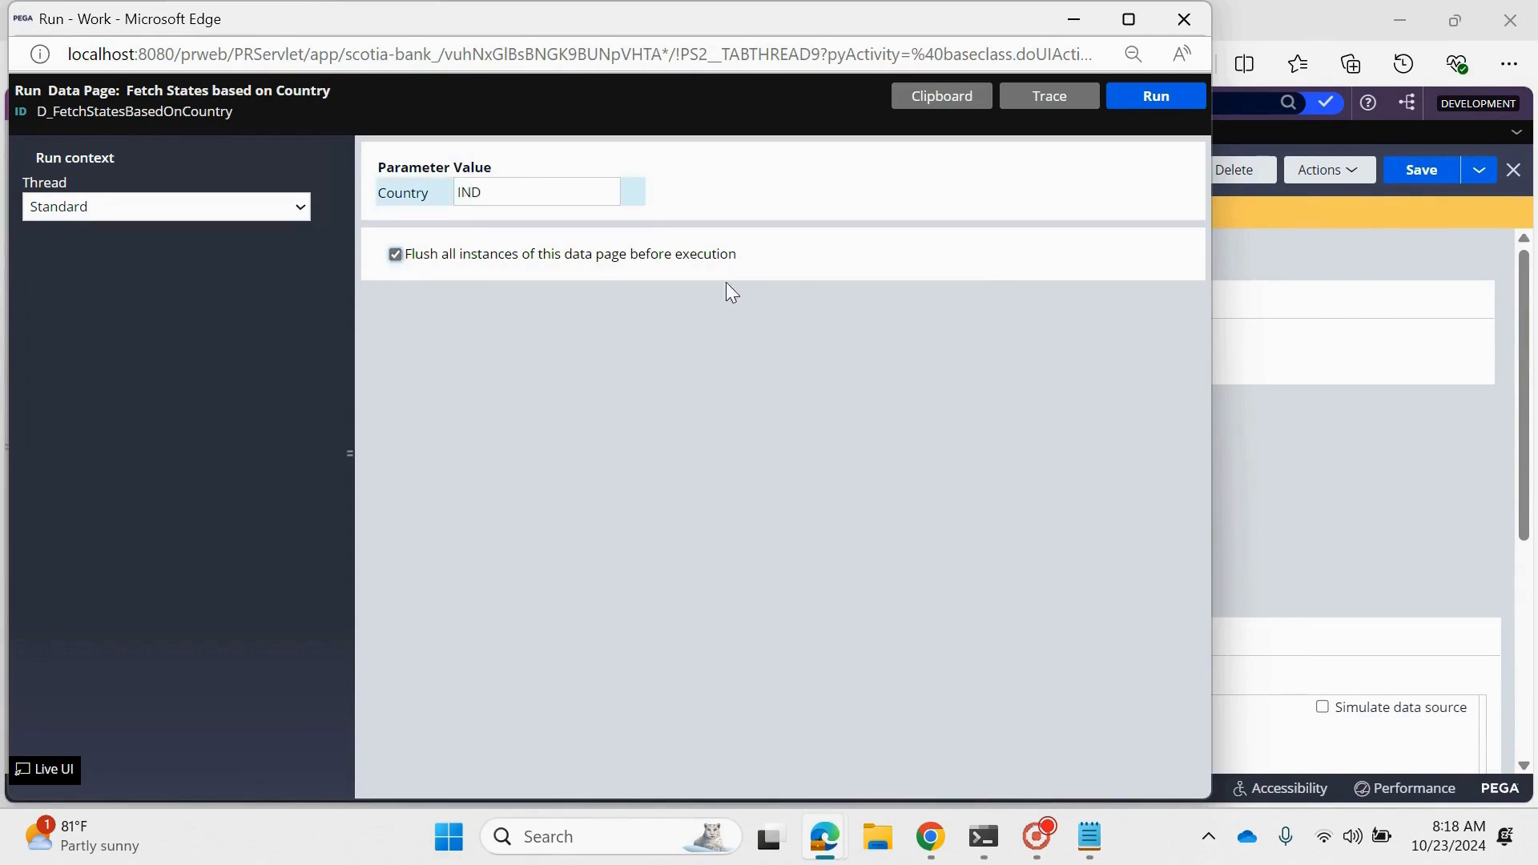
drag(737, 255, 407, 248)
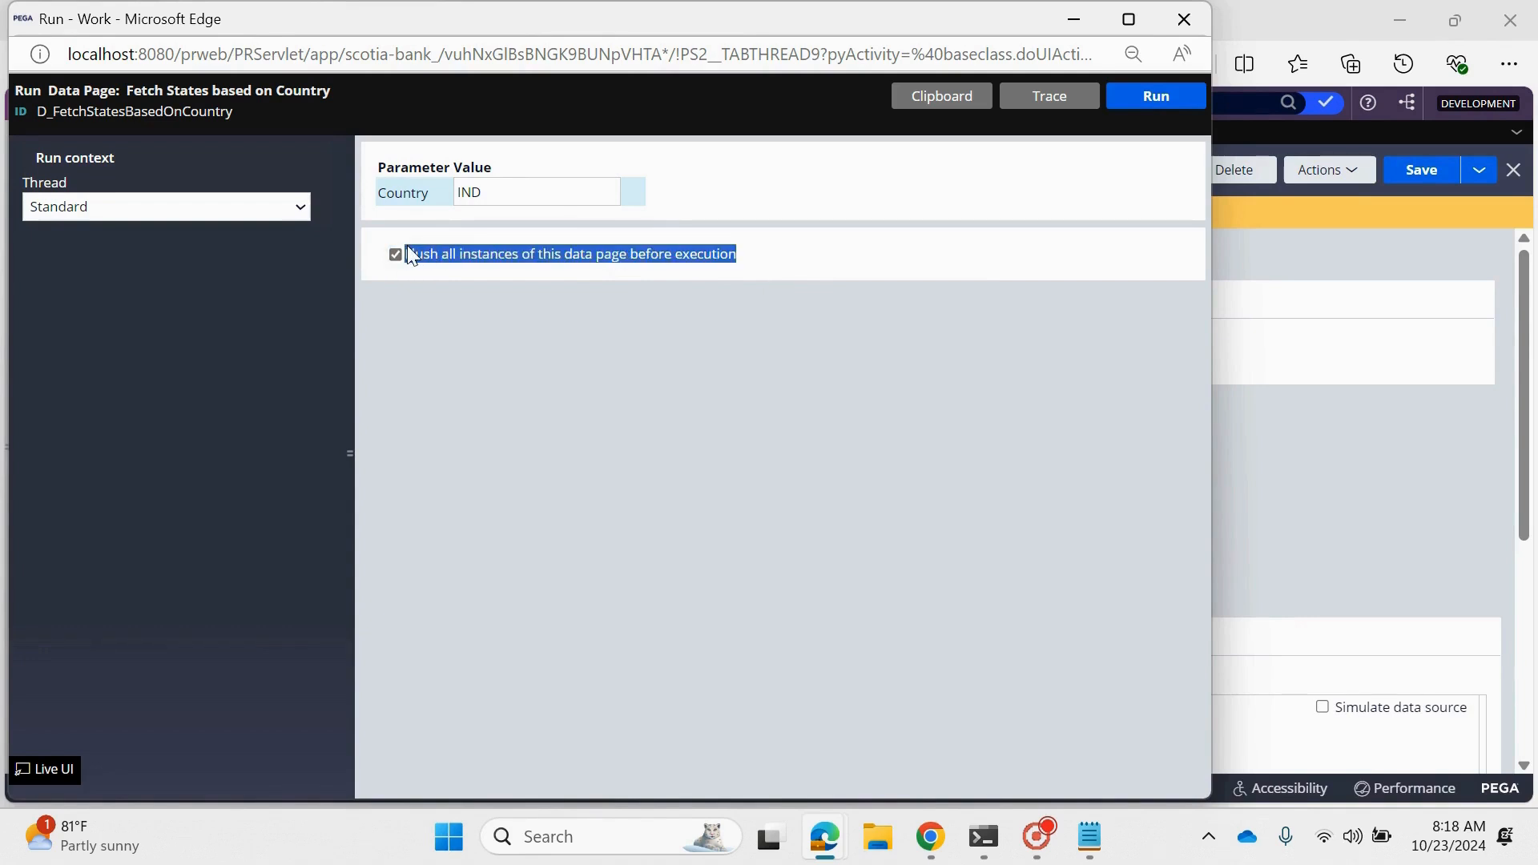
- Clear the Tracer's recorded events, start tracing and return to the data page's run window
mouse_move(848, 814)
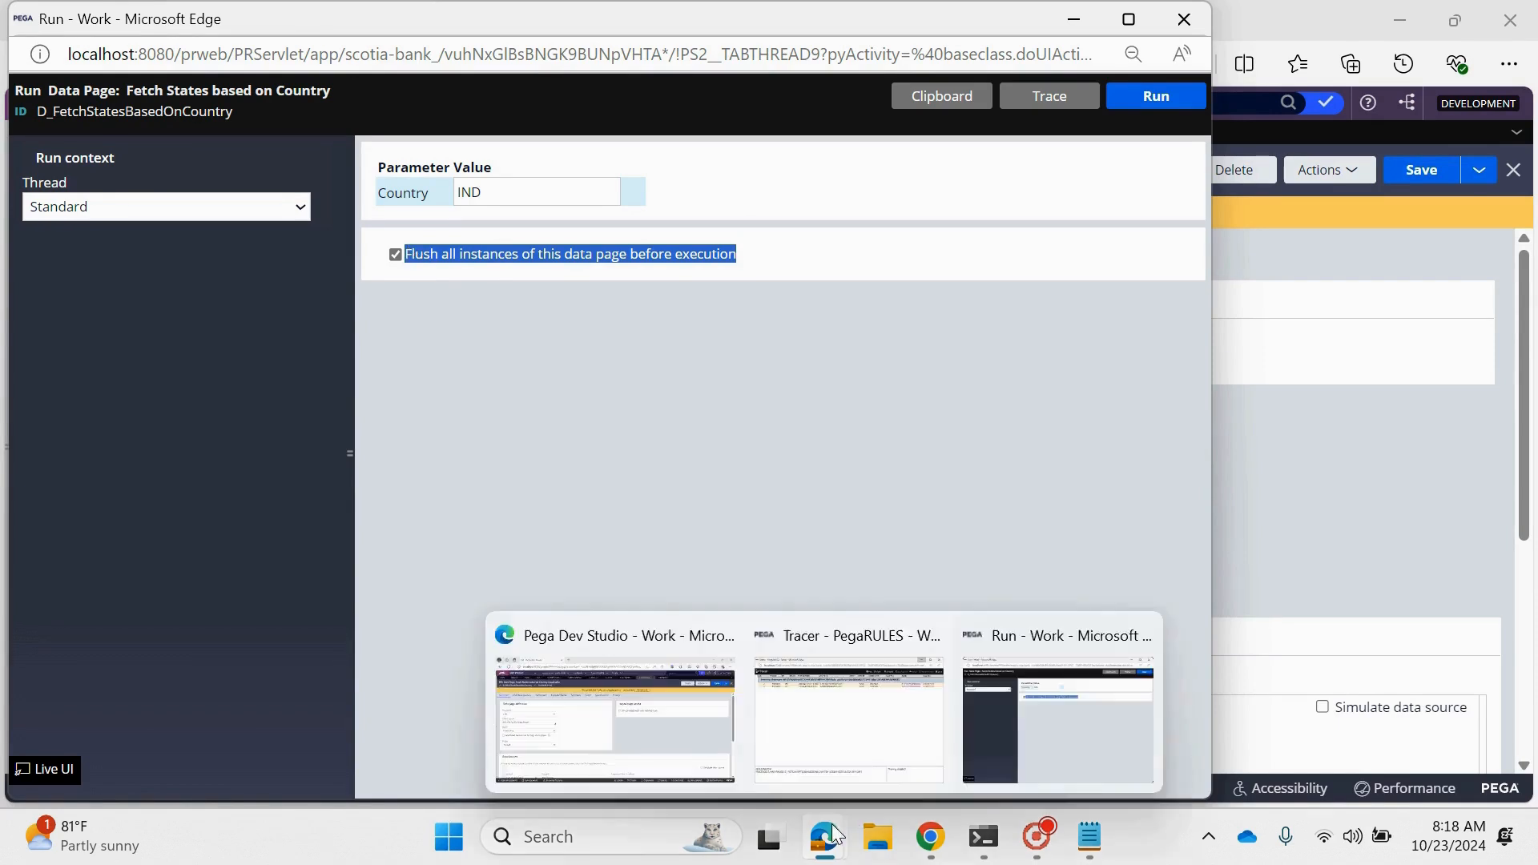
click(892, 748)
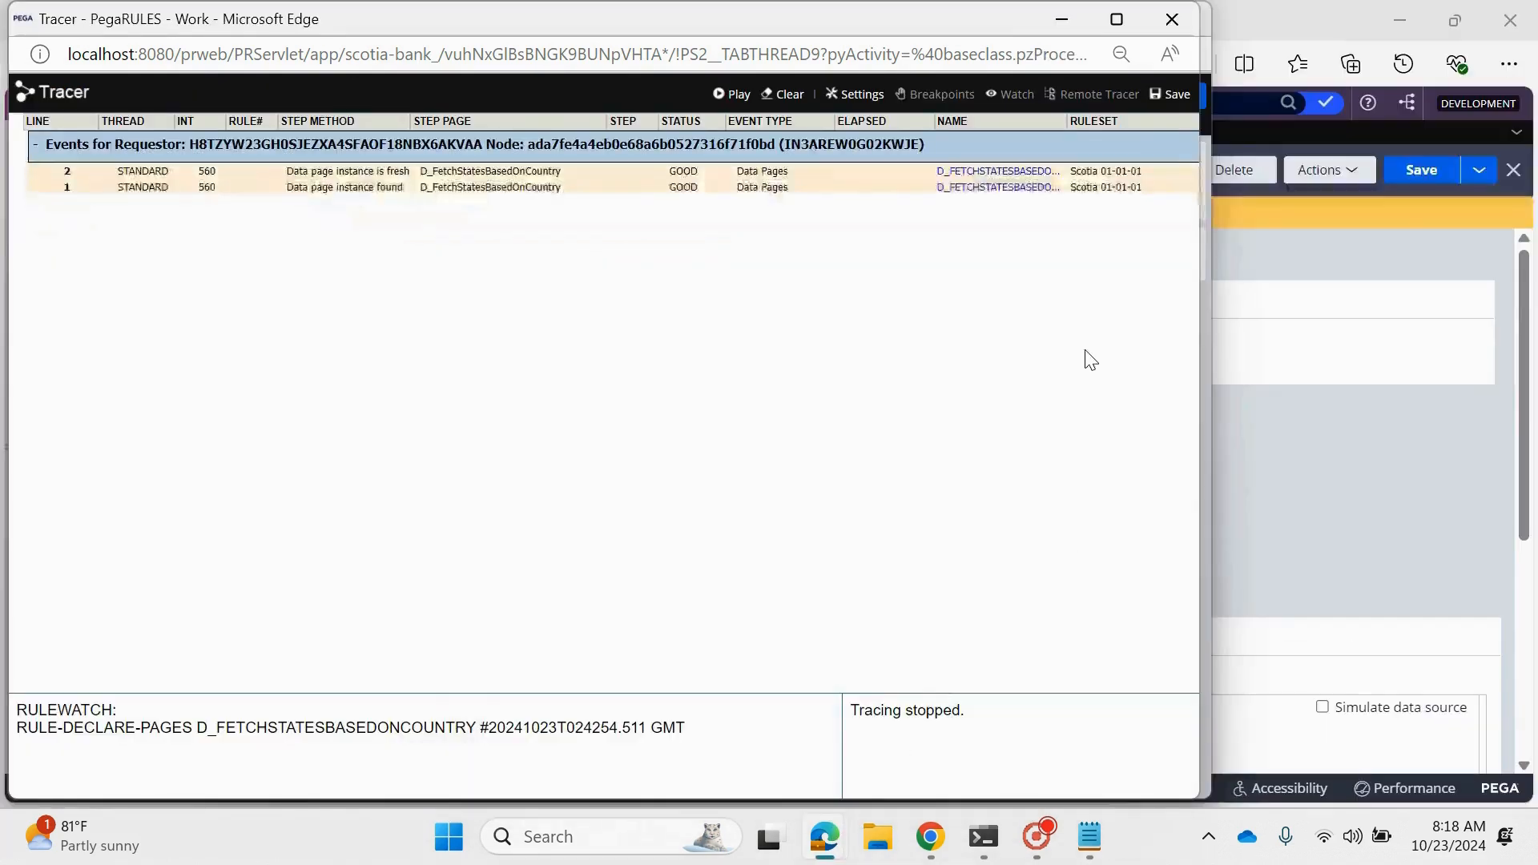
click(783, 94)
click(731, 94)
click(1083, 13)
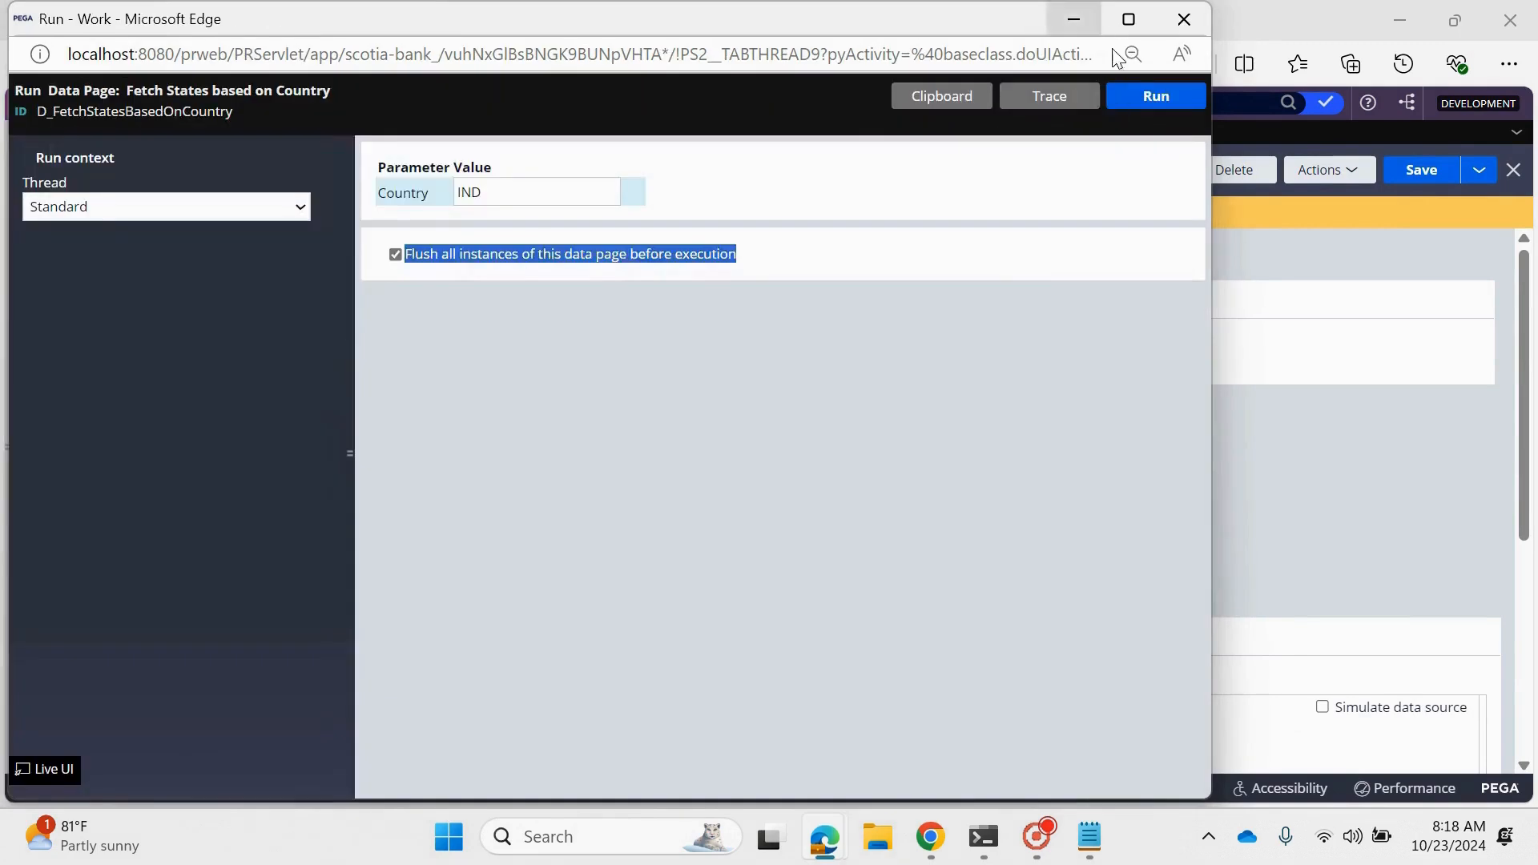
- Run the data page with Country IND and expand pxResults in its results
click(1168, 101)
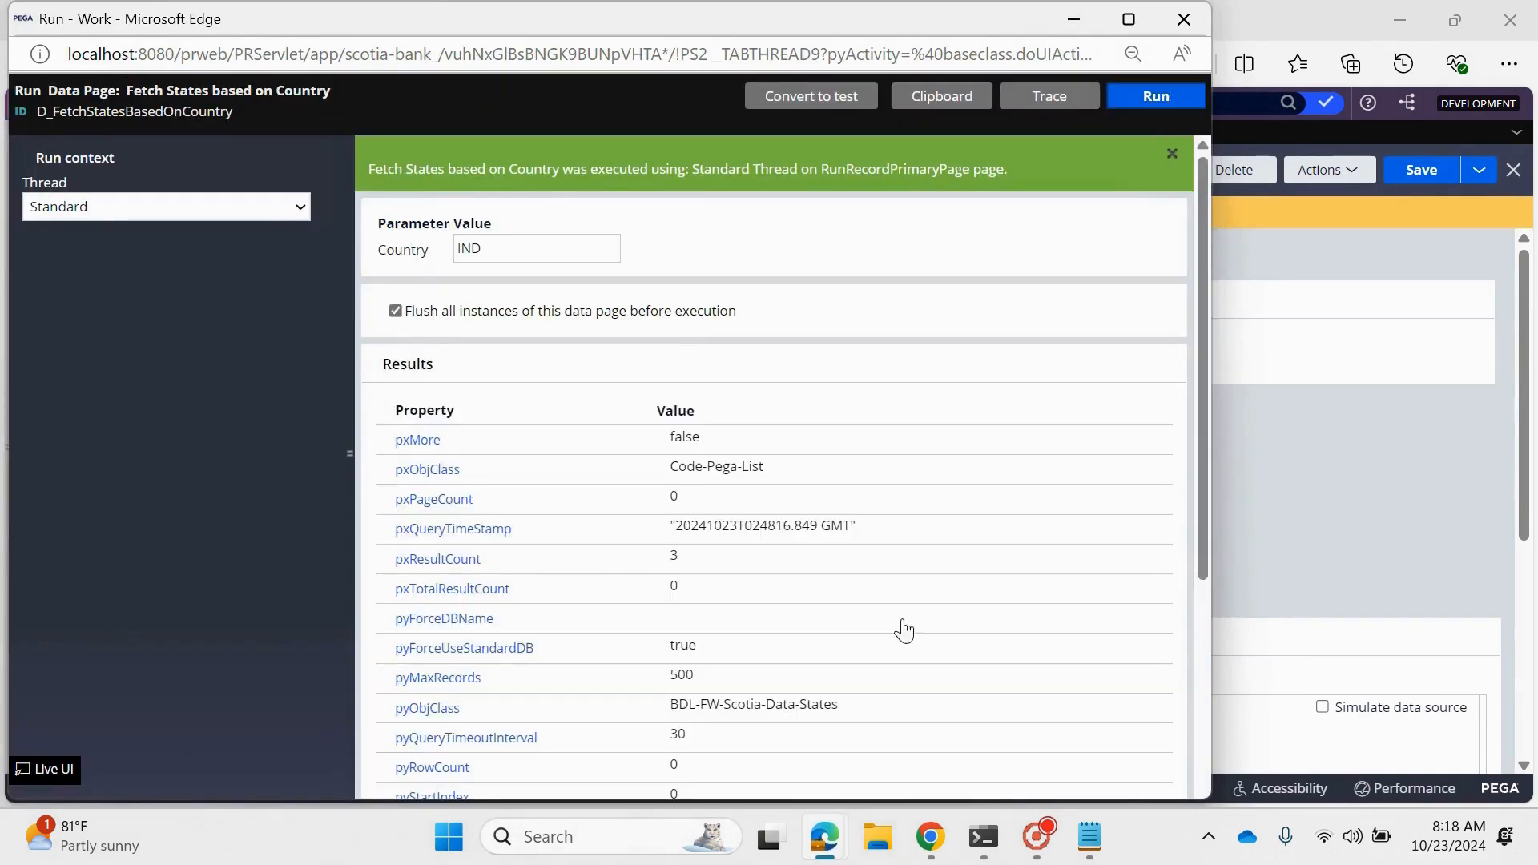
scroll(604, 611, down, 5)
click(418, 755)
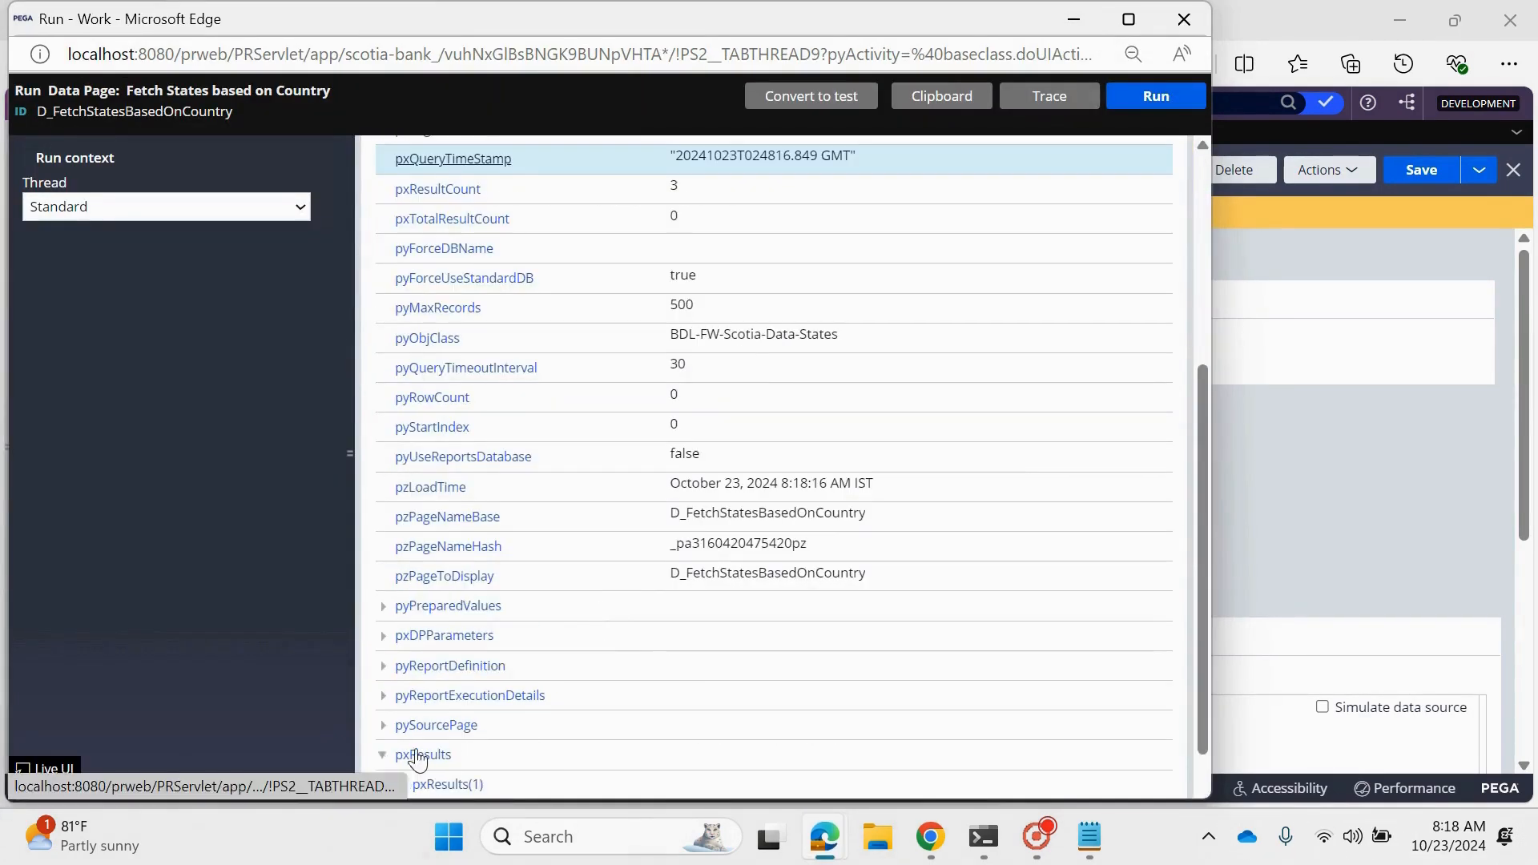
scroll(452, 729, down, 1)
- Switch to the Tracer, pause tracing and look through the events recorded for D_FetchStatesBasedOnCountry
mouse_move(797, 856)
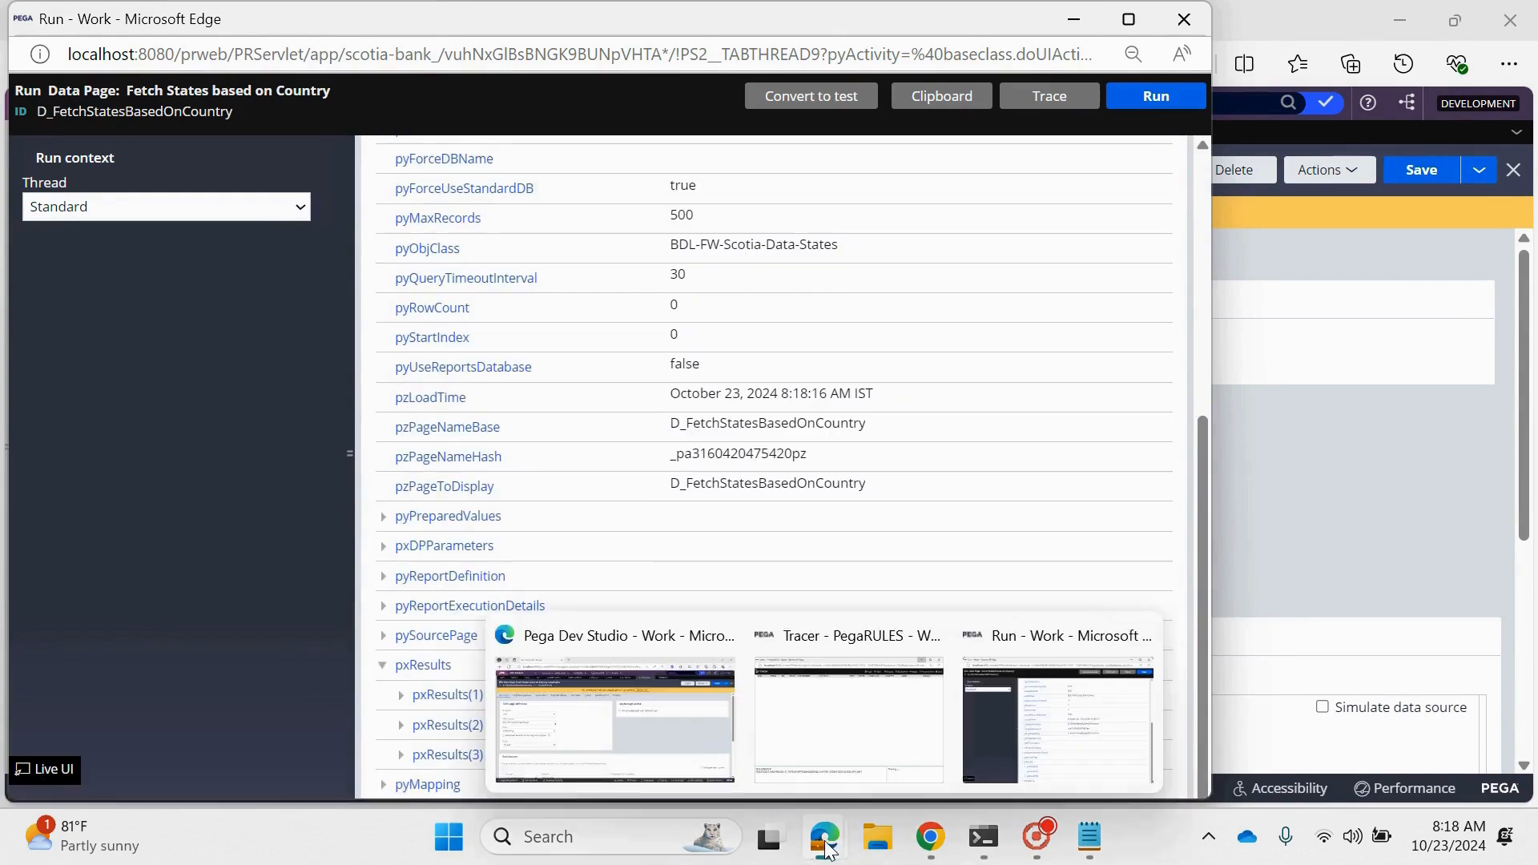
click(886, 717)
scroll(805, 605, down, 20)
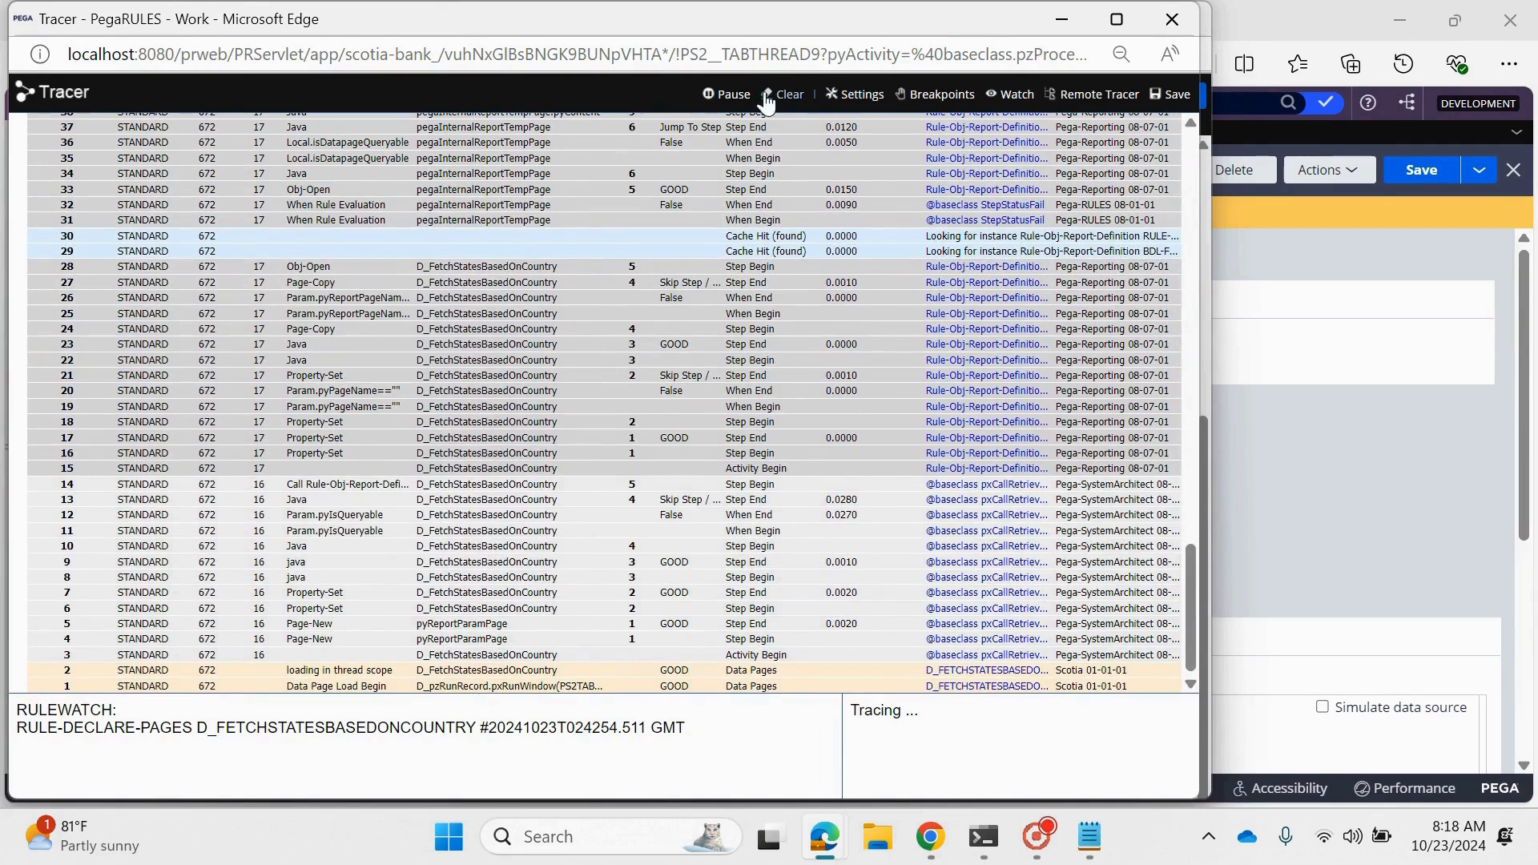
click(729, 95)
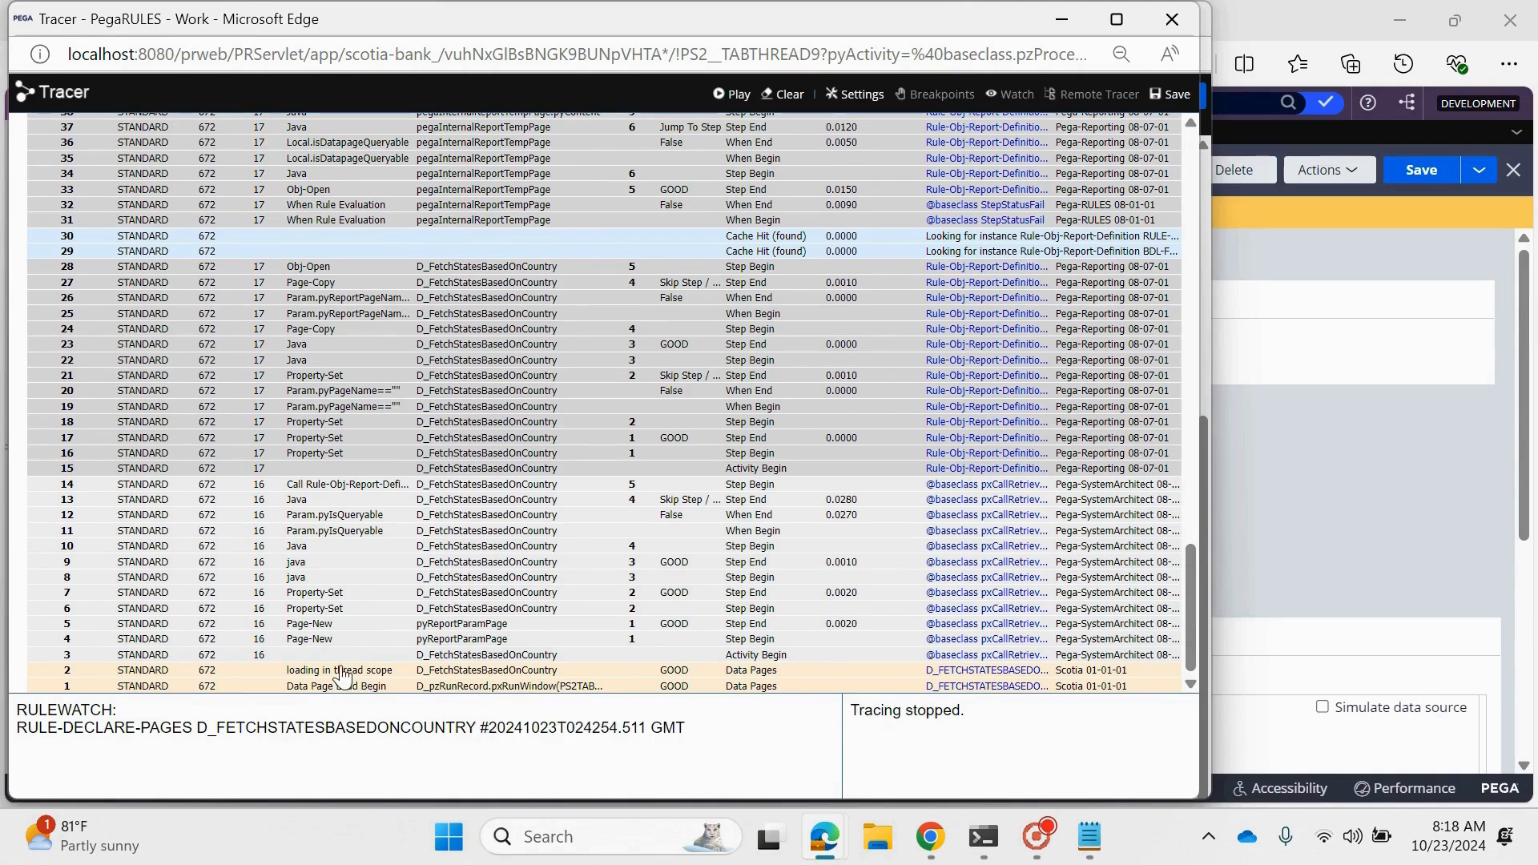
scroll(336, 621, up, 5)
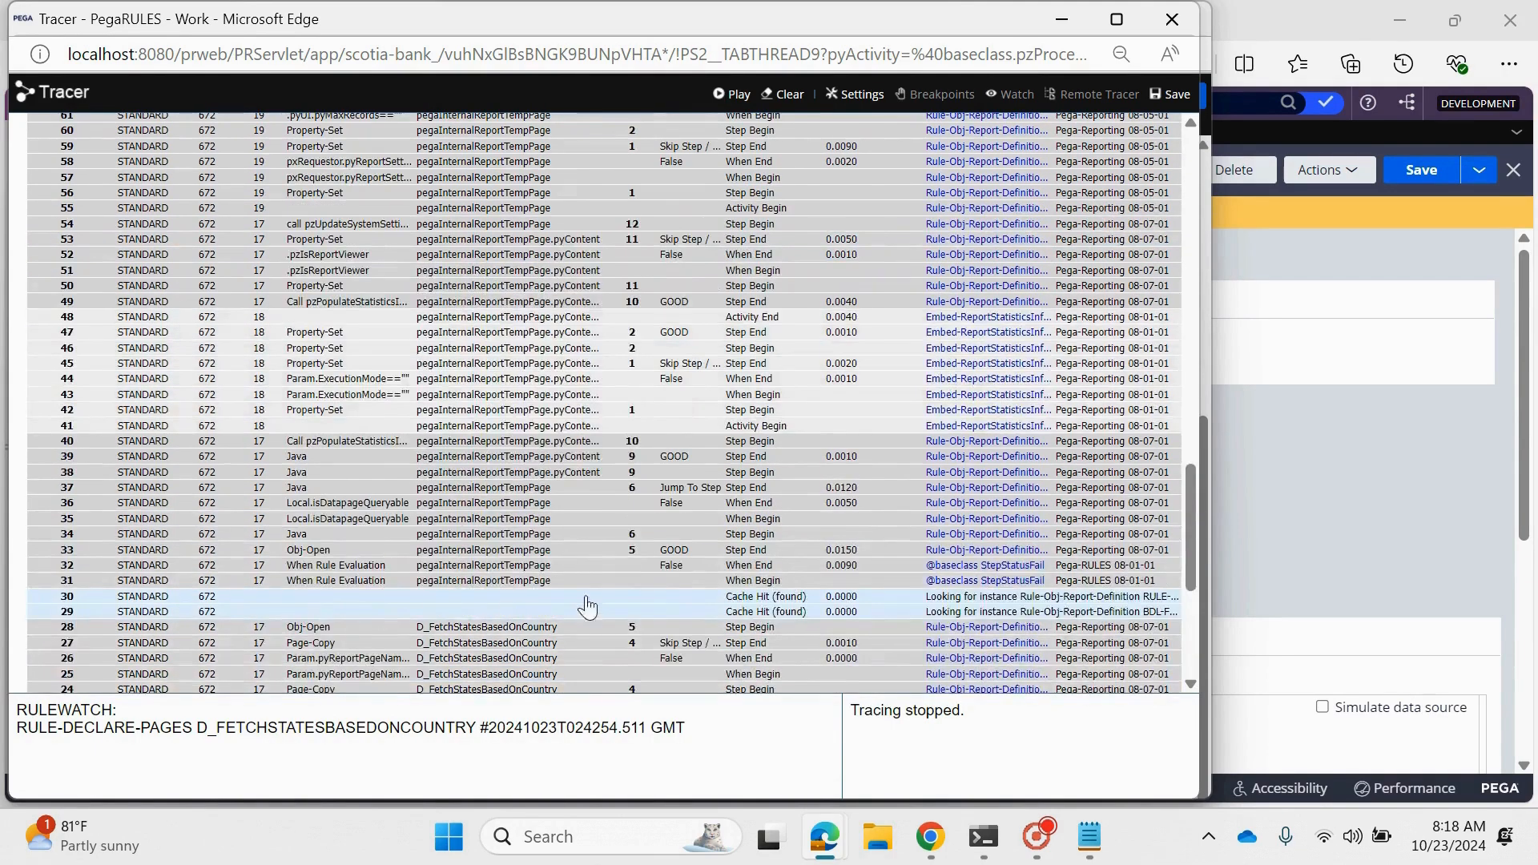
scroll(336, 617, down, 5)
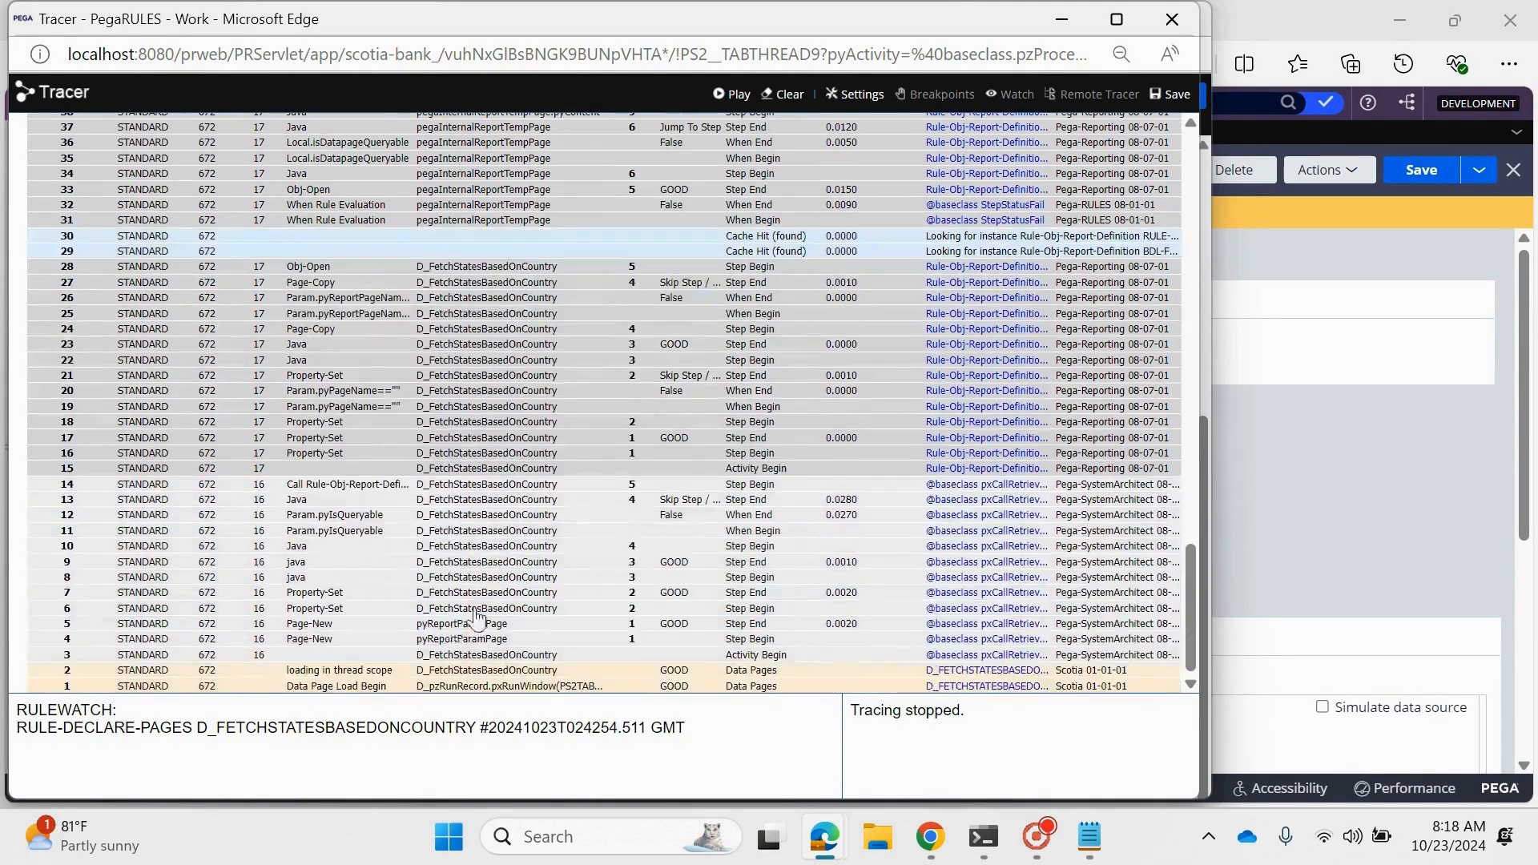
- Check the Country value on the unnamed parameter page of the "loading in thread scope" event and return to the data page rule
click(326, 671)
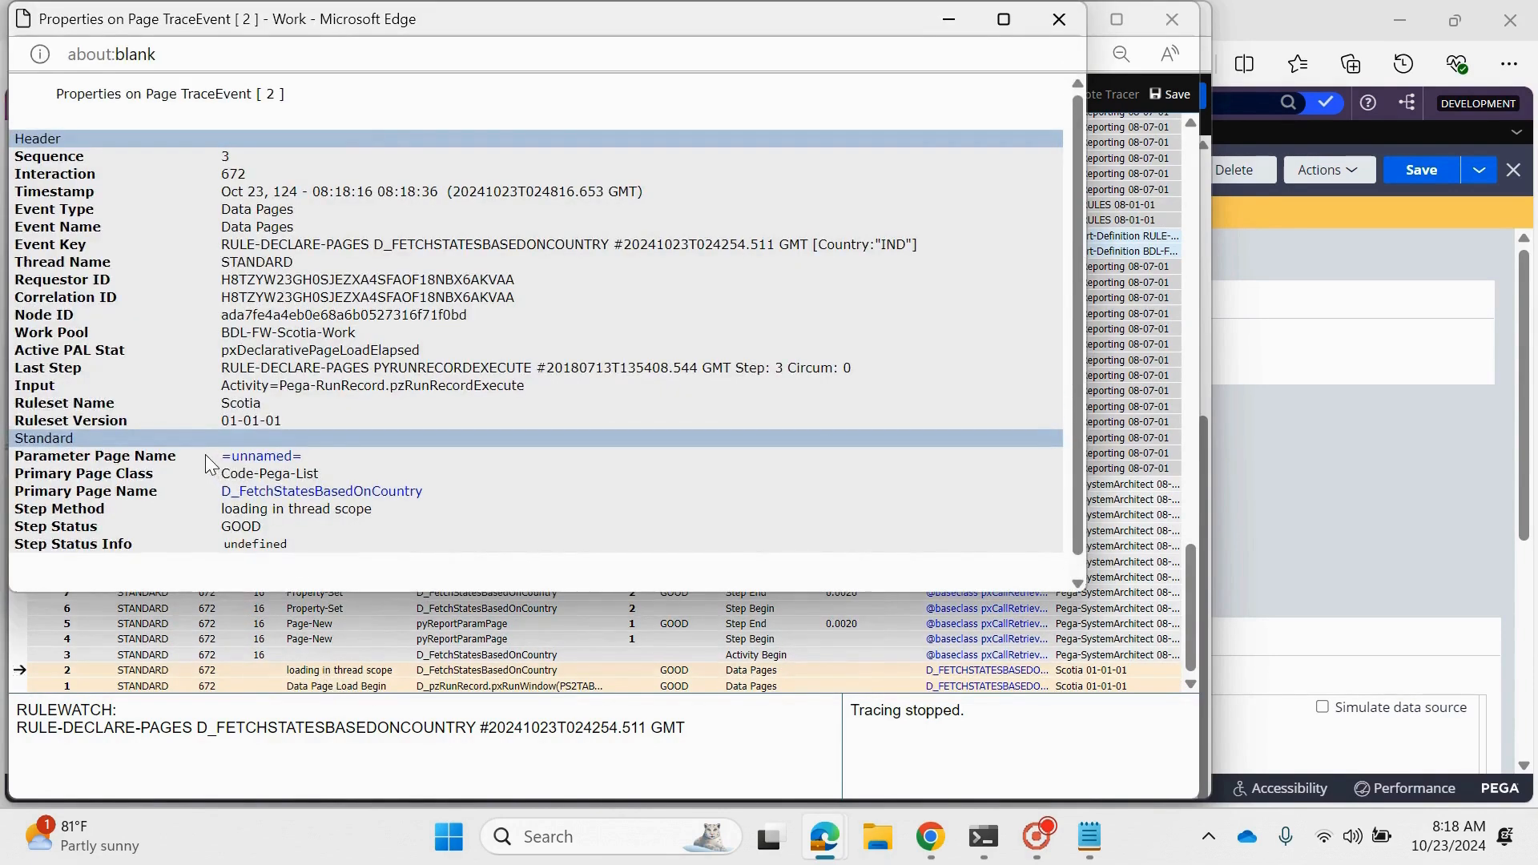
drag(218, 464, 308, 469)
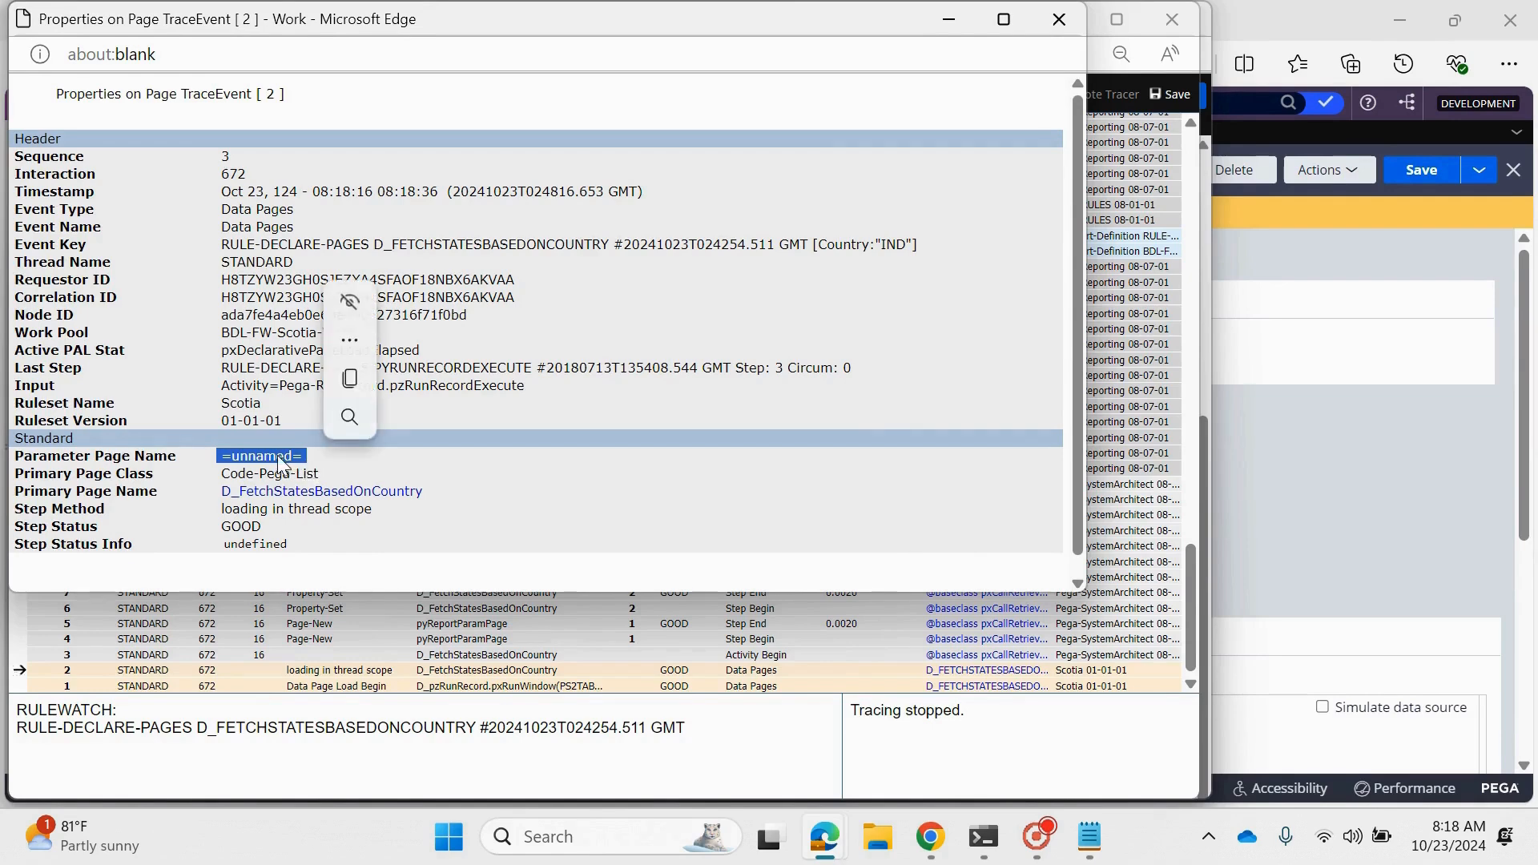
click(277, 455)
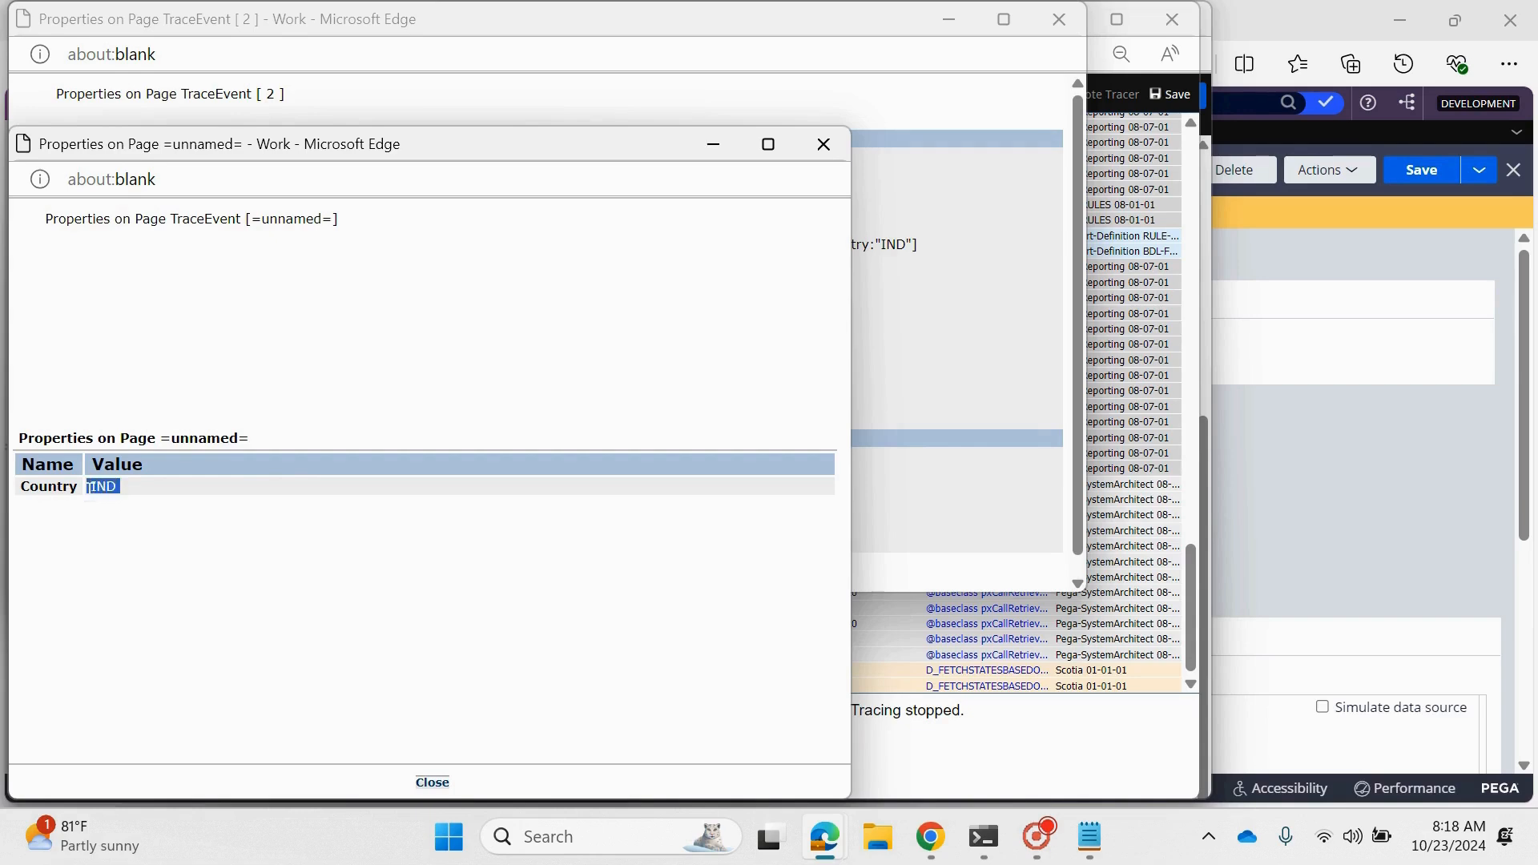
click(177, 593)
double_click(98, 486)
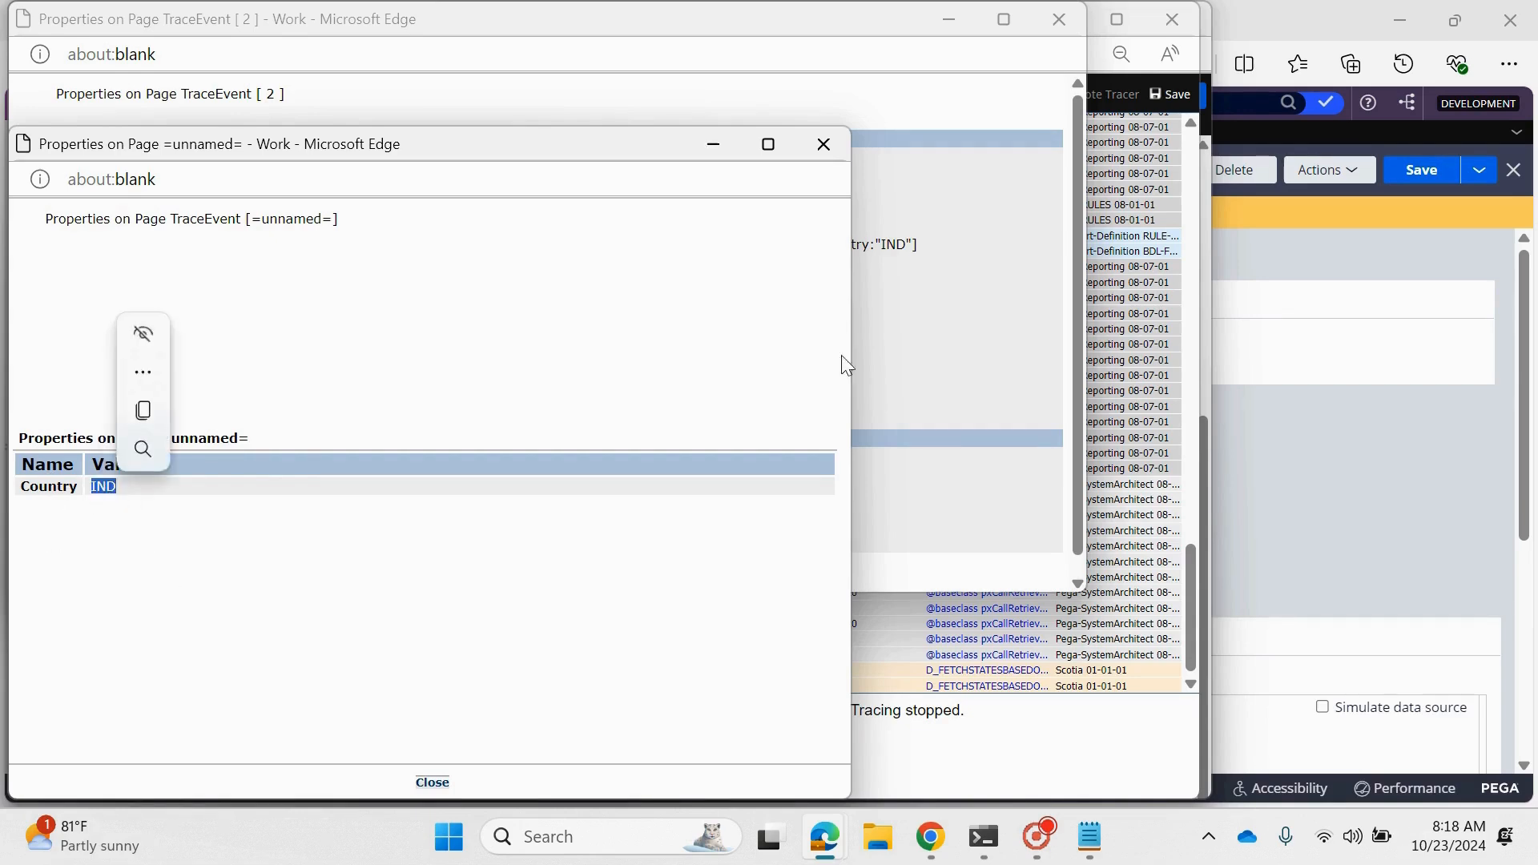
click(824, 145)
click(1082, 17)
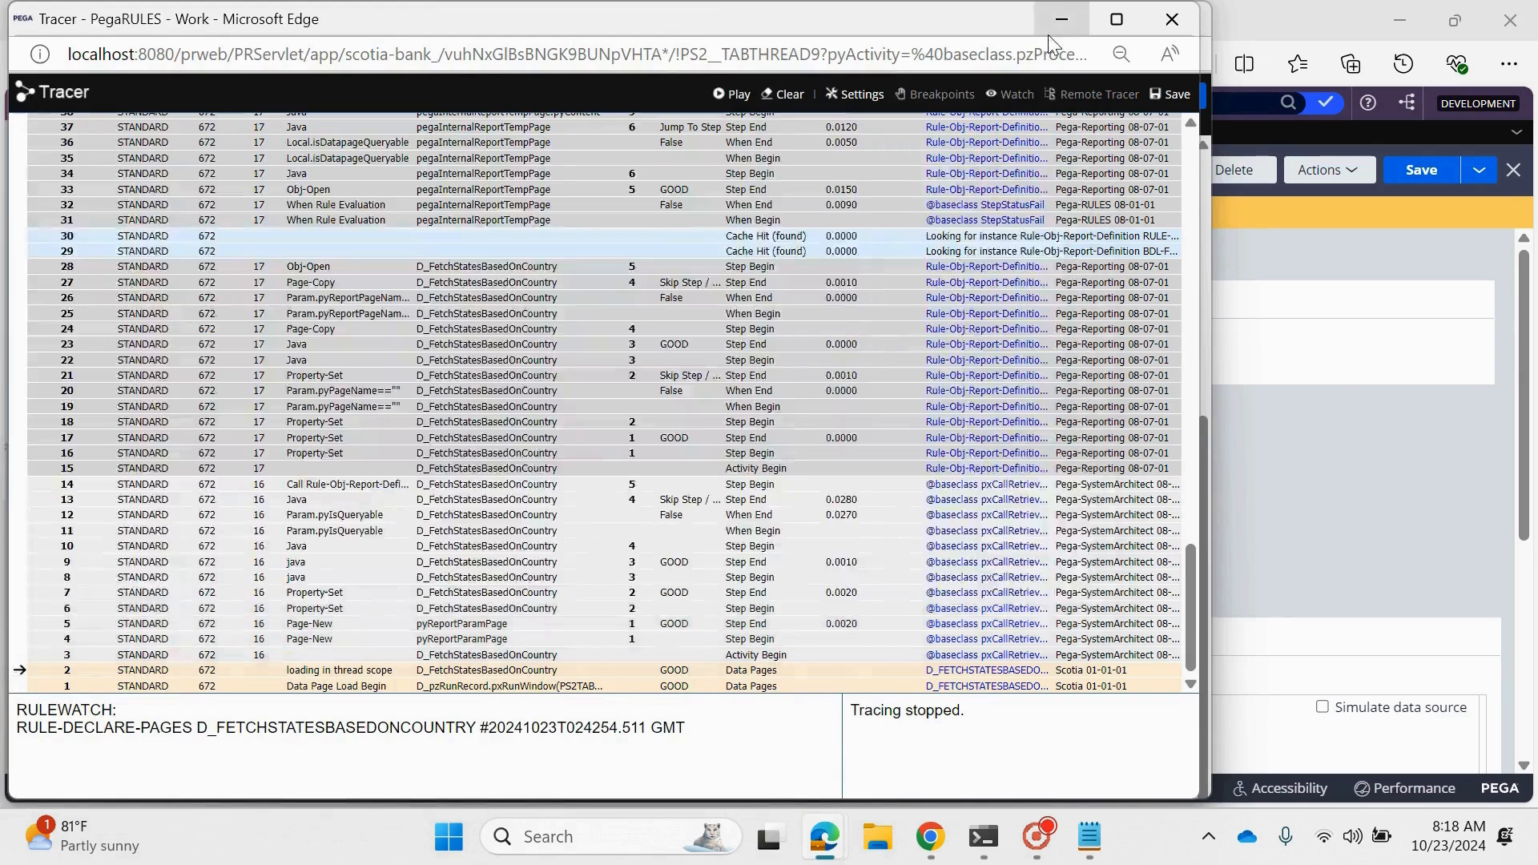
click(1064, 18)
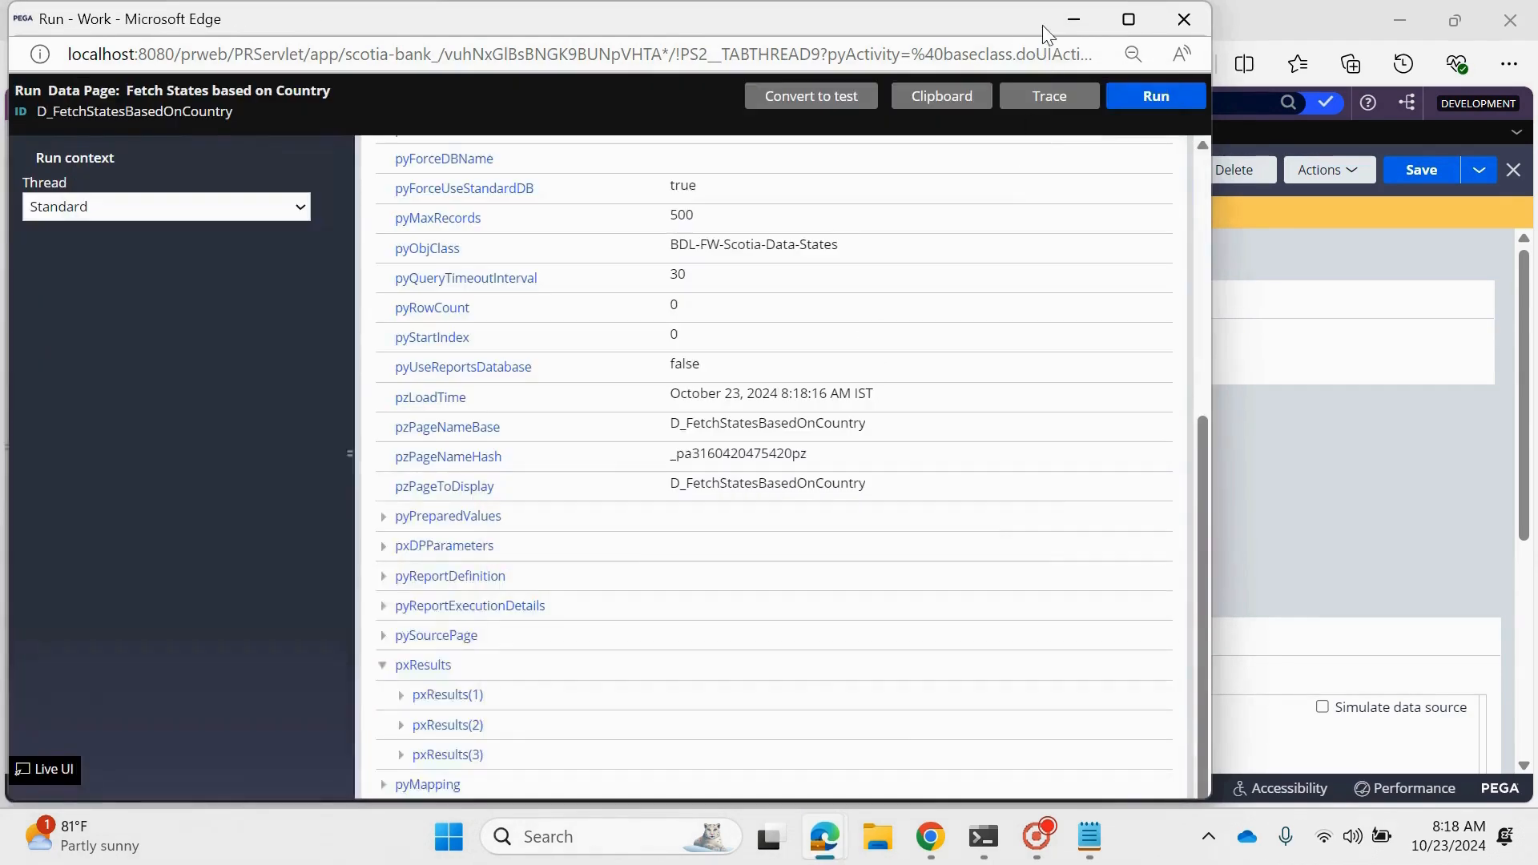
click(1080, 18)
- Open the data page's run window, look at the parameters it asks for, and close it
scroll(573, 626, down, 5)
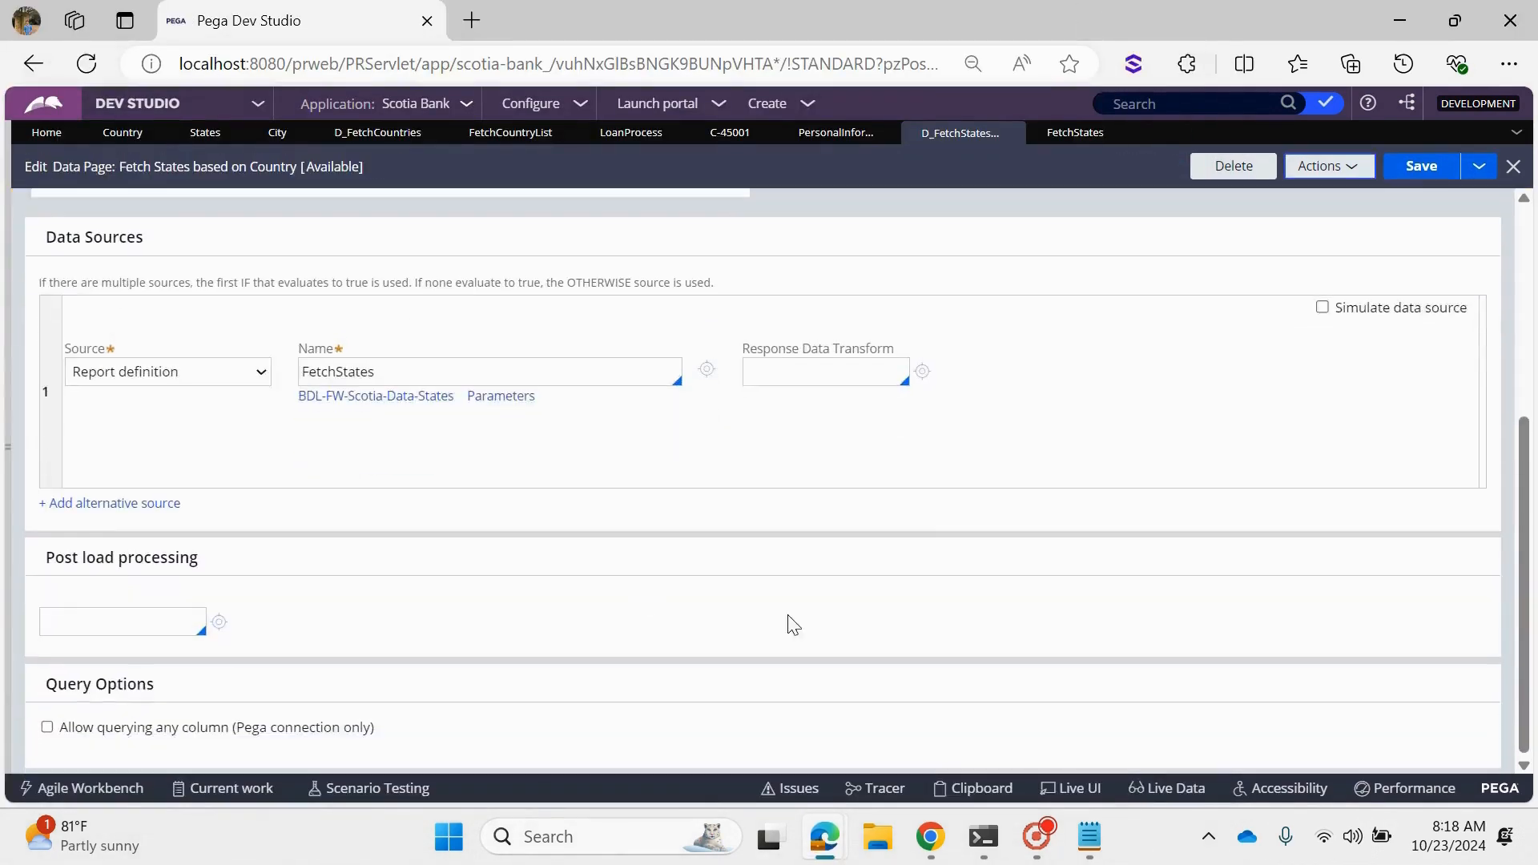
scroll(790, 625, up, 5)
click(1329, 166)
click(1330, 195)
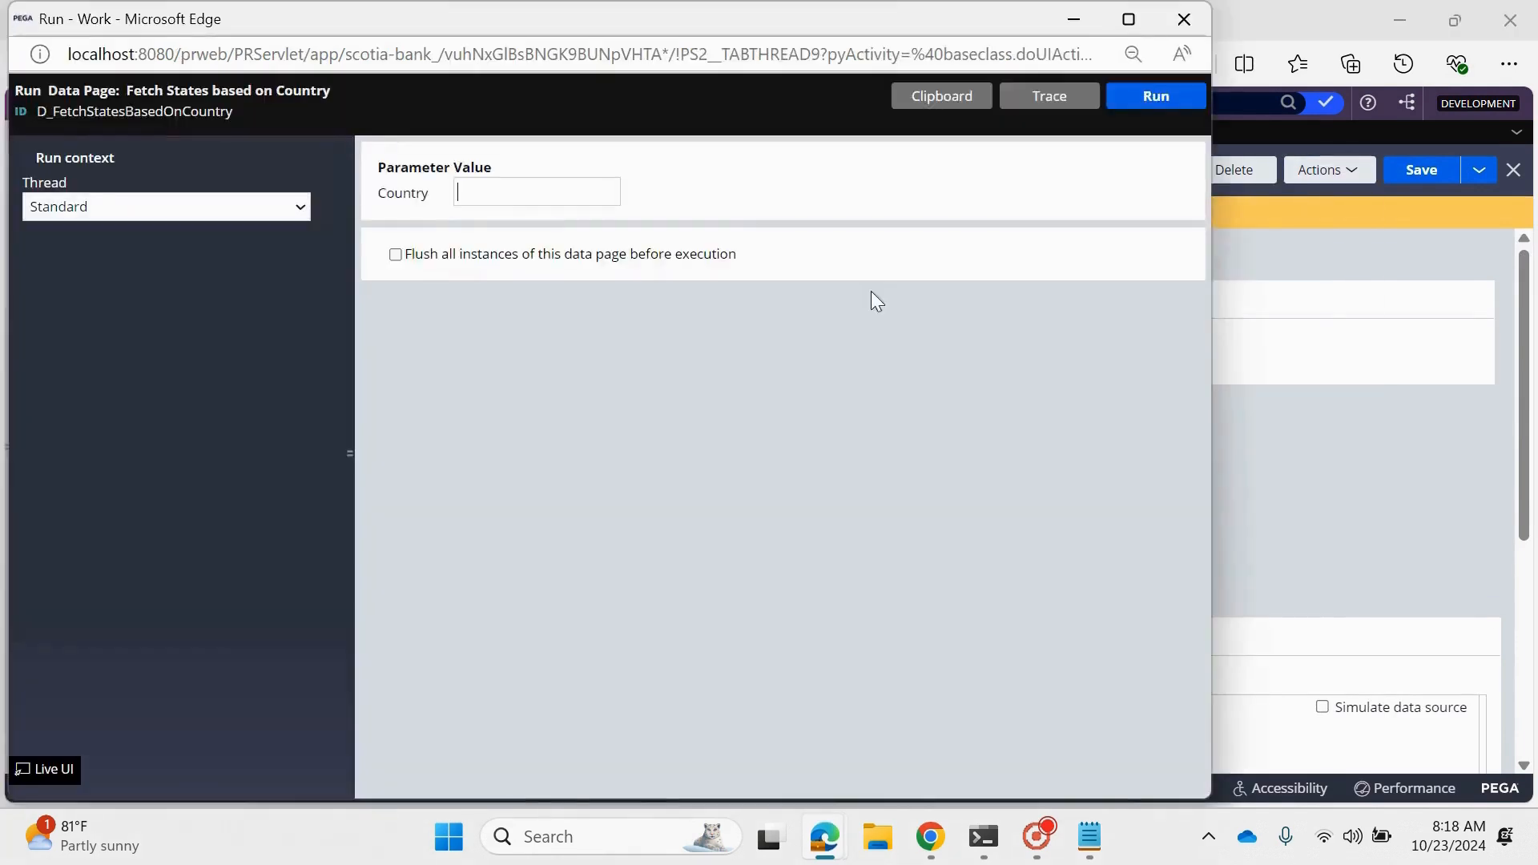
click(1184, 20)
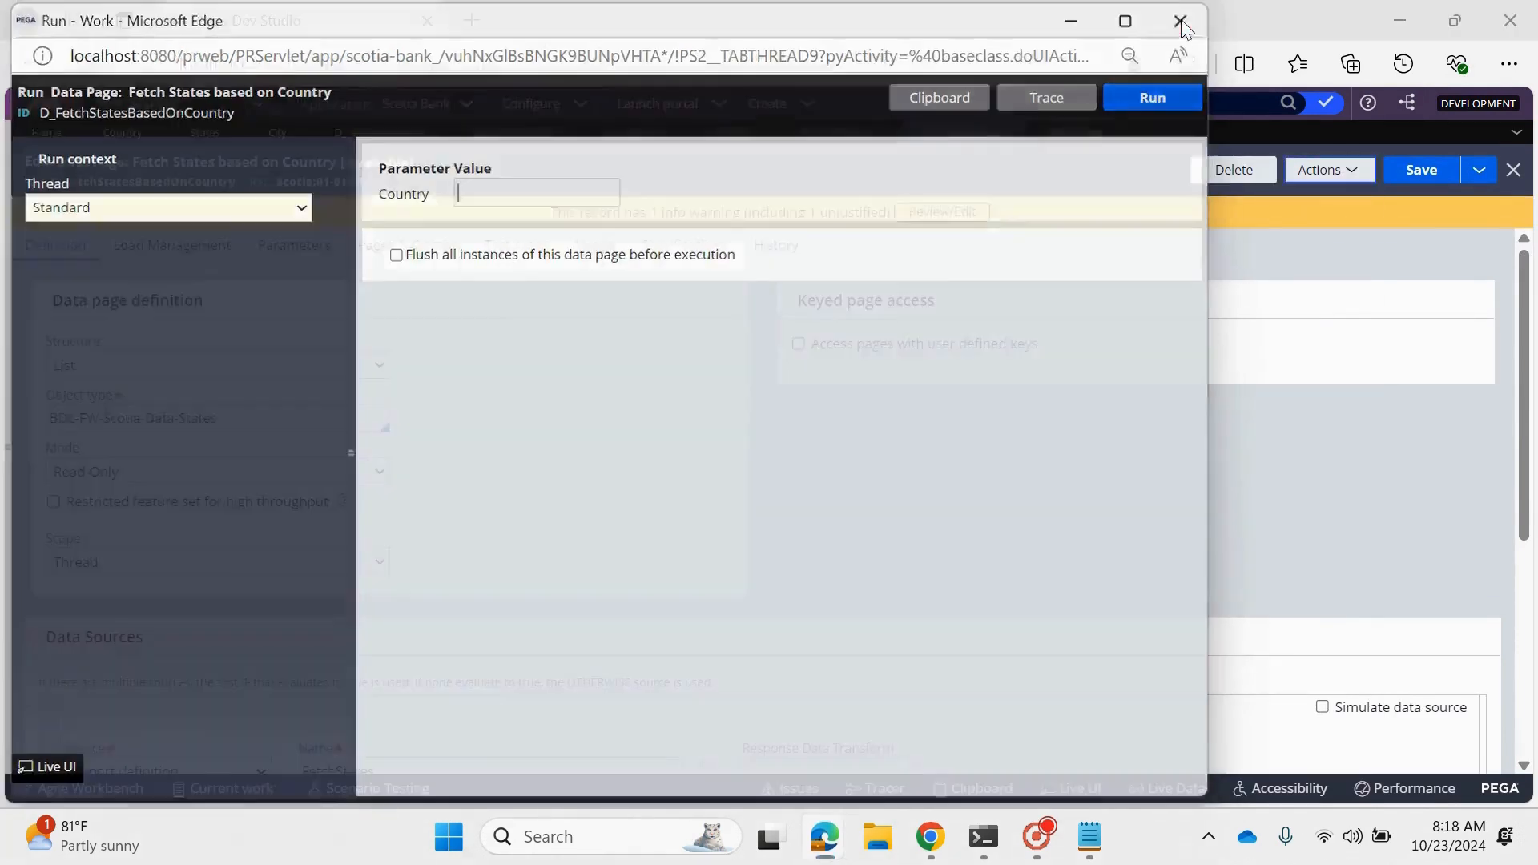
- Try to replace the CountryCD value in the data source's FetchStates parameters with IND
scroll(577, 576, down, 4)
click(502, 517)
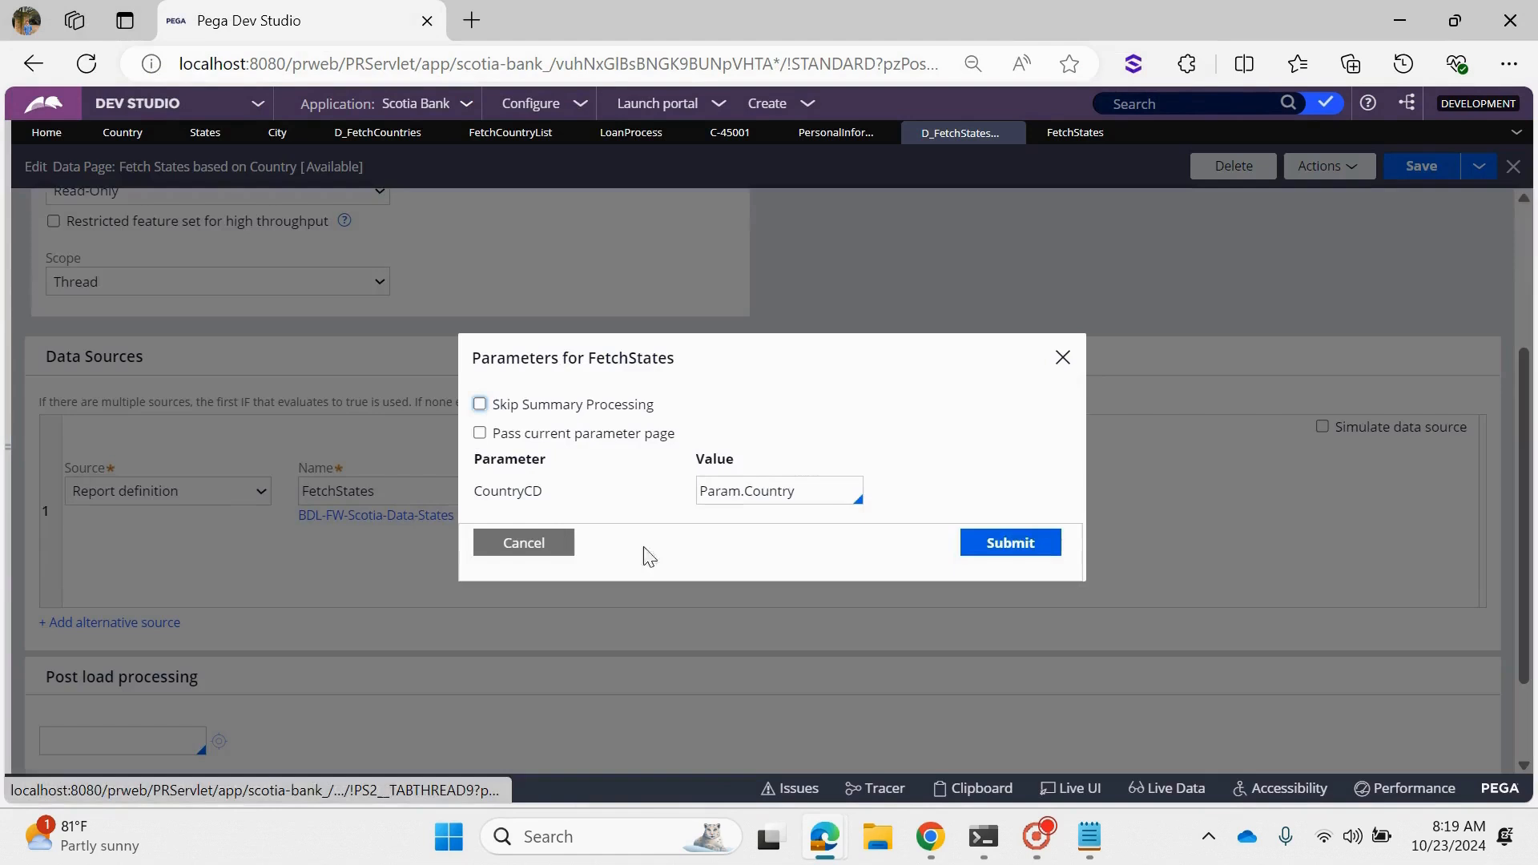
click(836, 480)
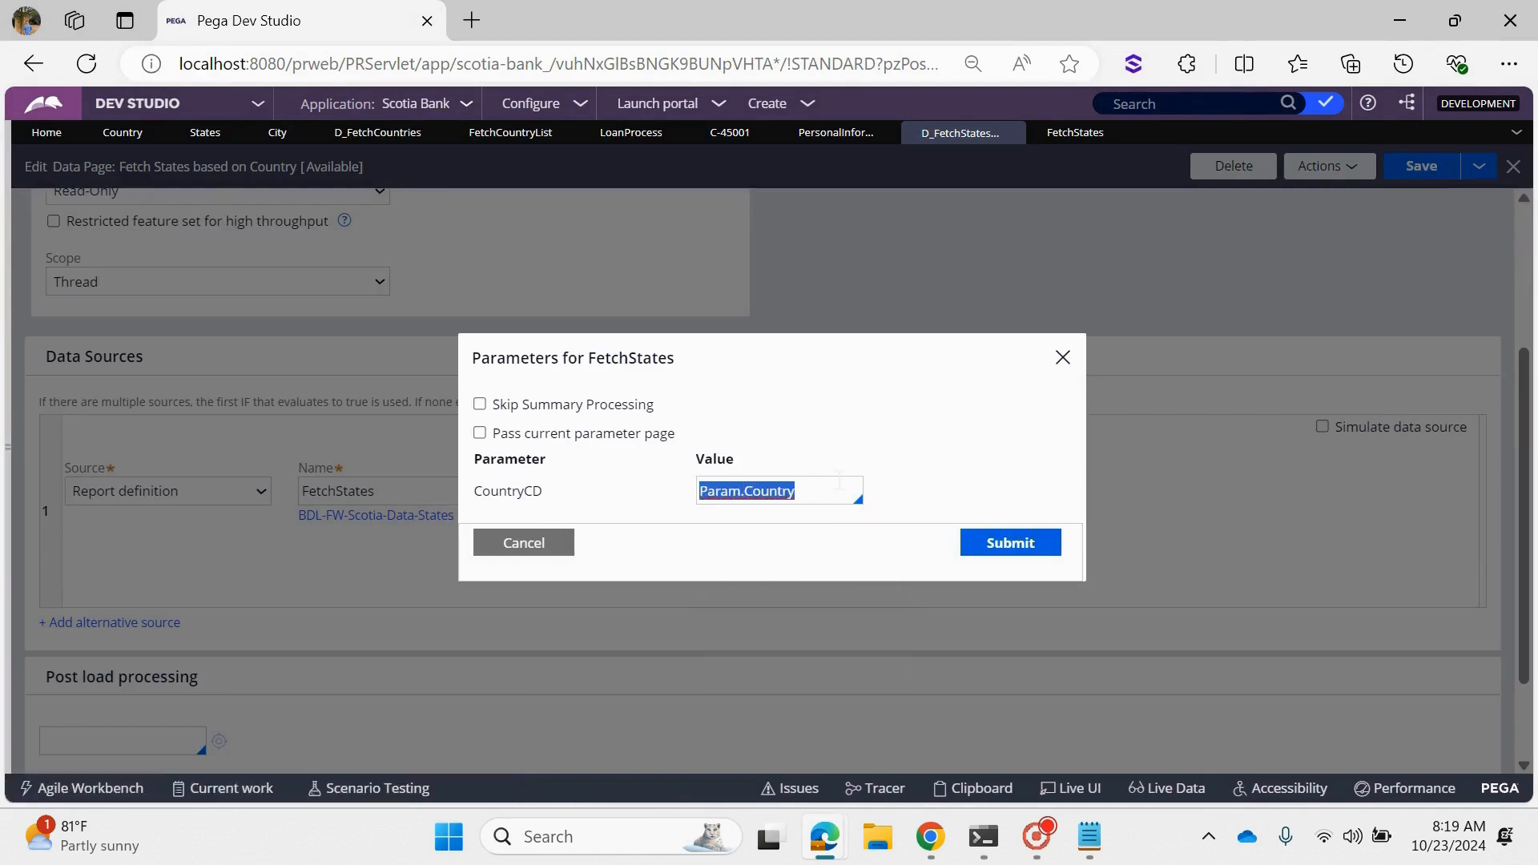
text(IND)
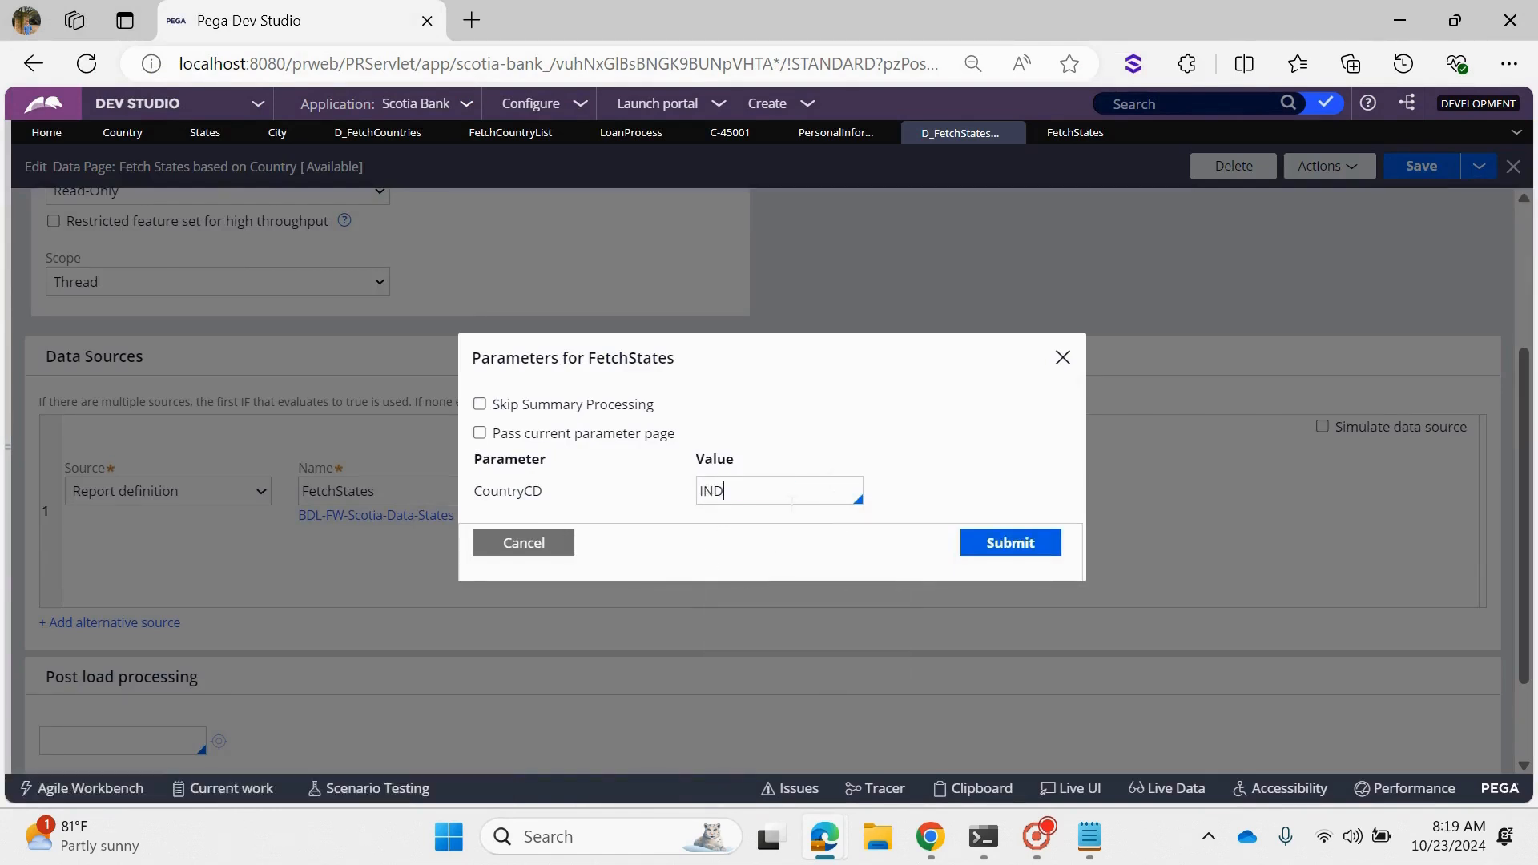
- Set the value of filter condition F1 in the FetchStates report definition to IND
click(1075, 134)
click(849, 577)
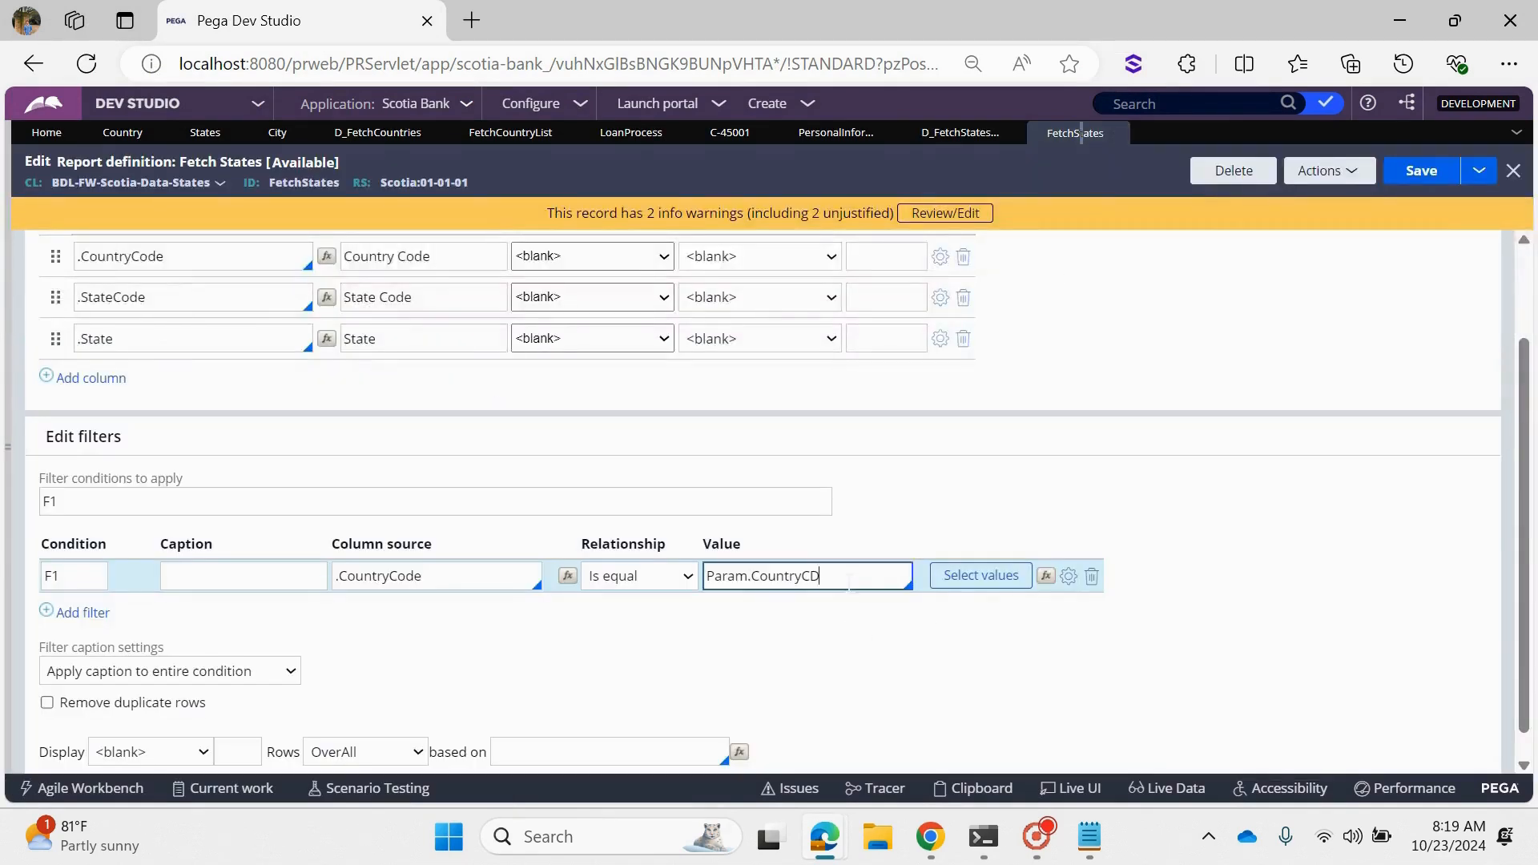
triple_click(849, 582)
text(IND)
scroll(801, 564, up, 2)
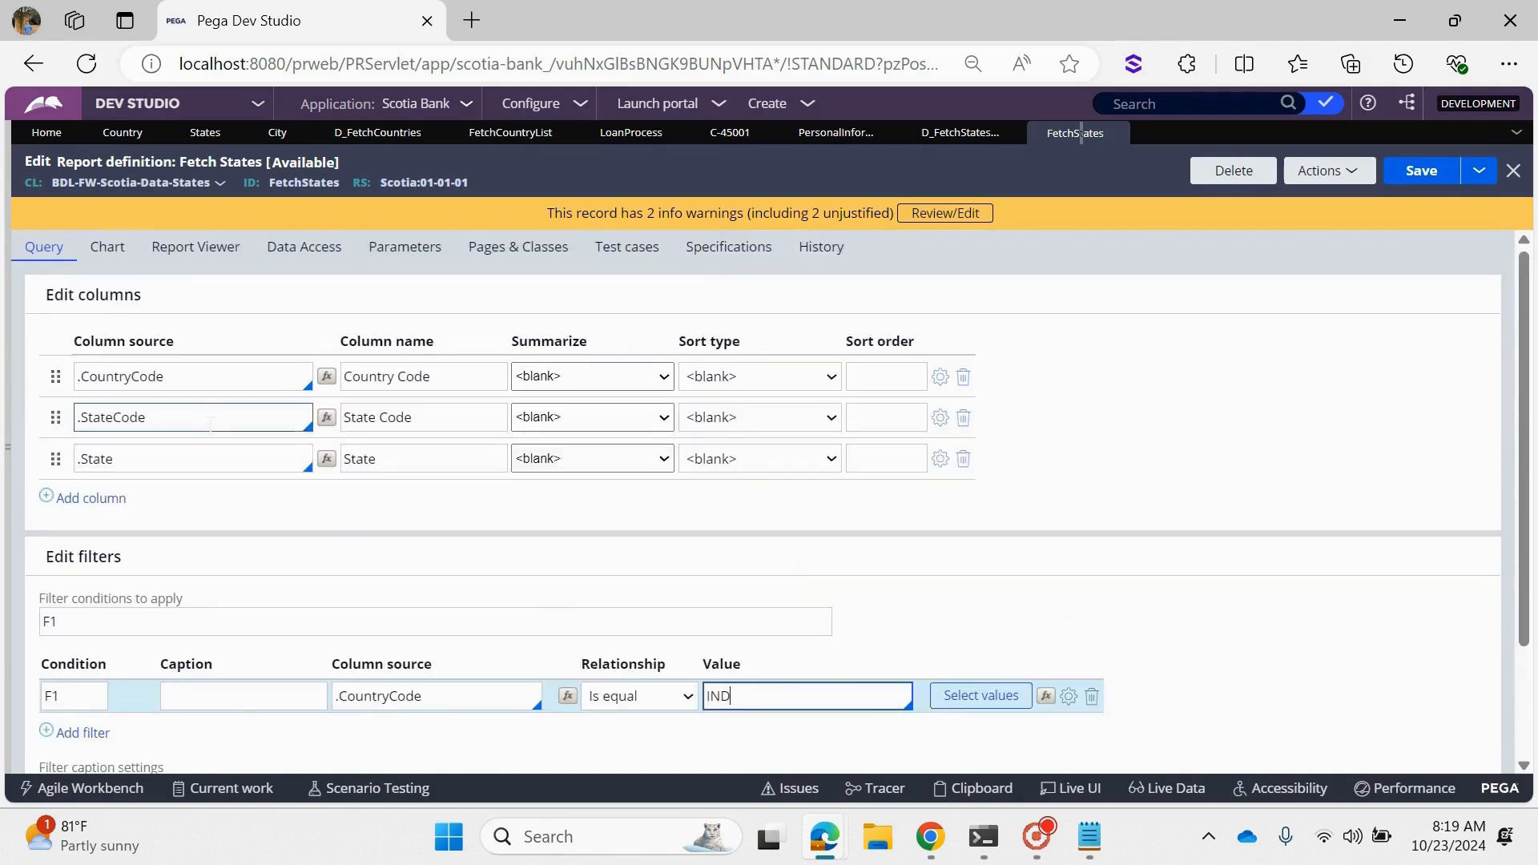
right_click(211, 423)
click(124, 549)
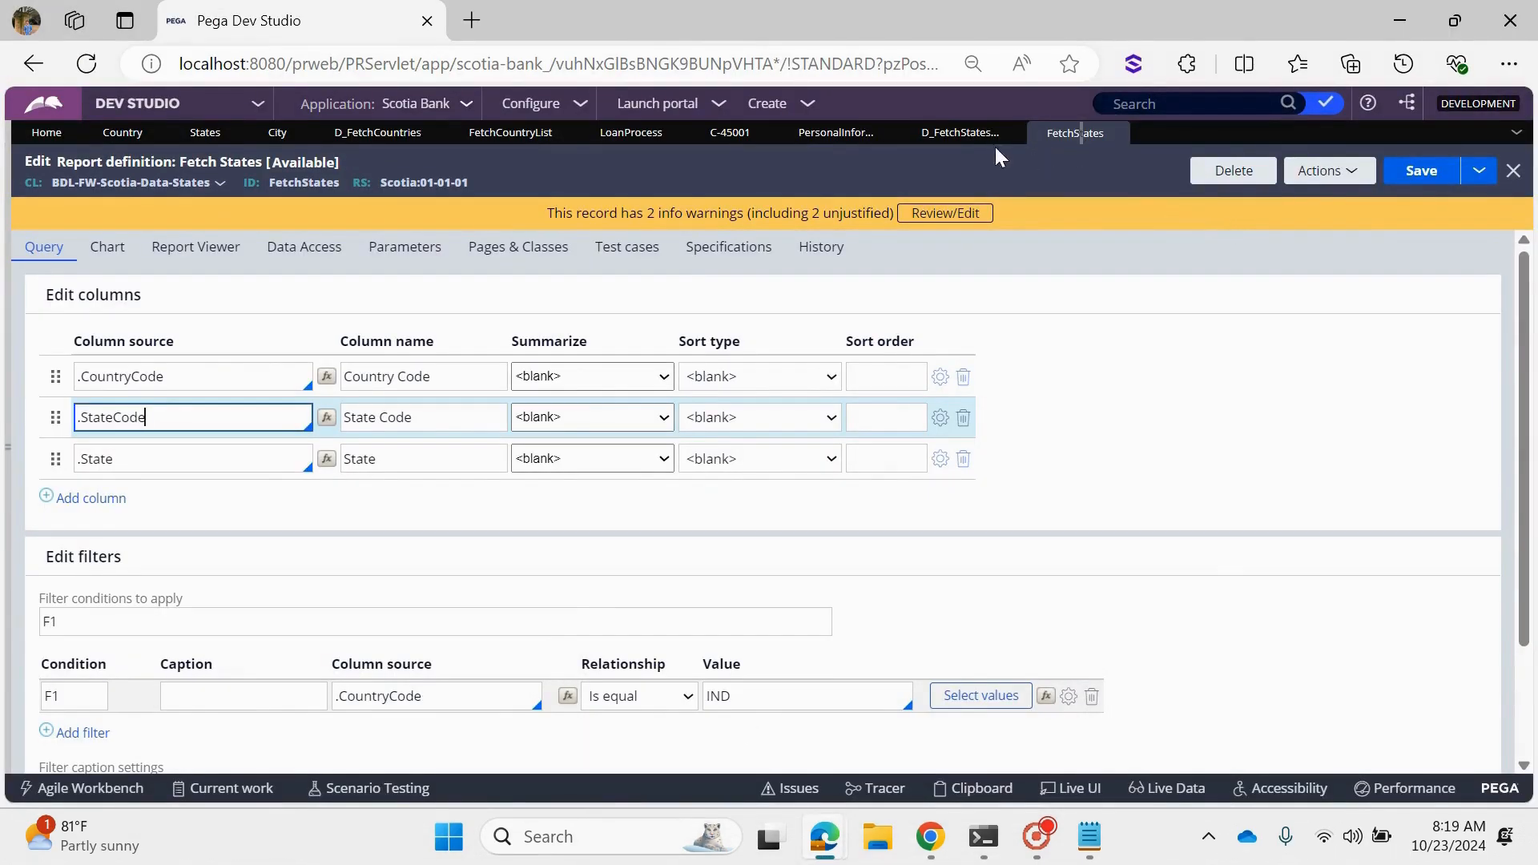
- Discard the pending FetchStates parameter edit, add the parameters Statecd and citycd to the data page, and save it
click(961, 134)
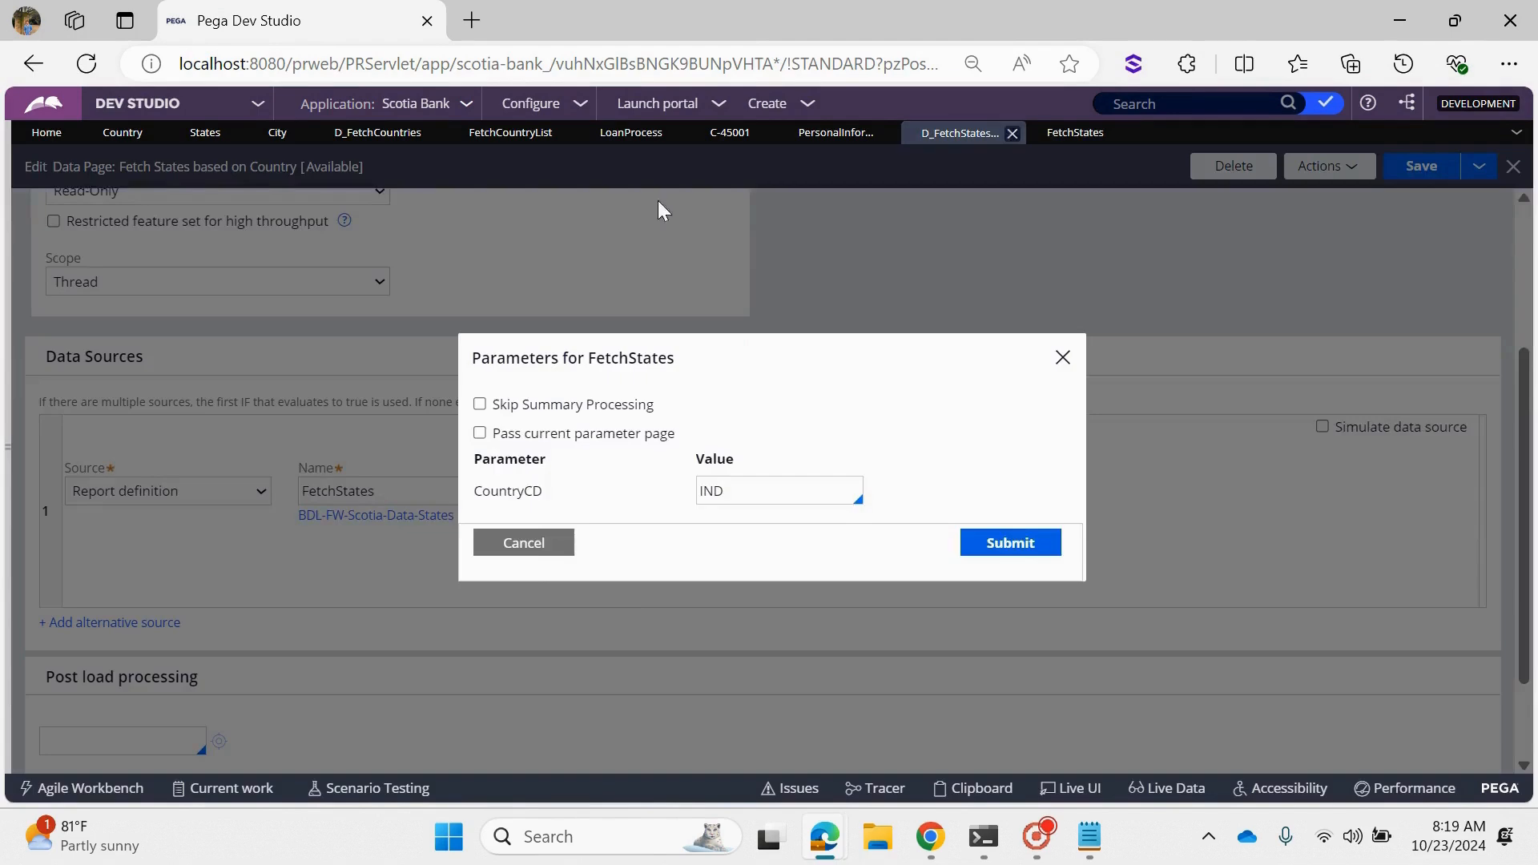
click(533, 553)
scroll(377, 430, up, 3)
click(302, 263)
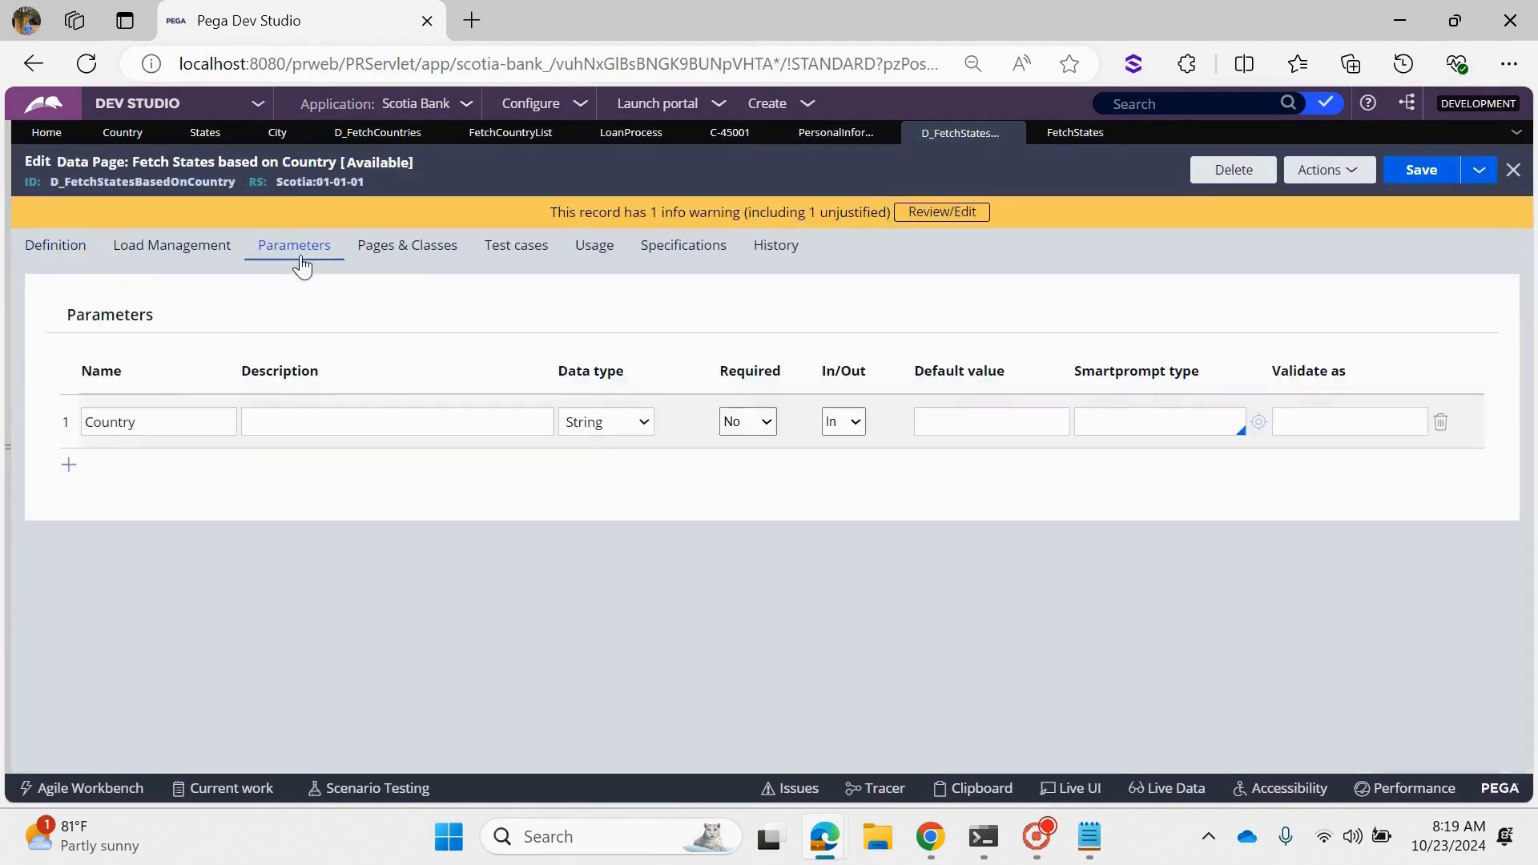
click(69, 465)
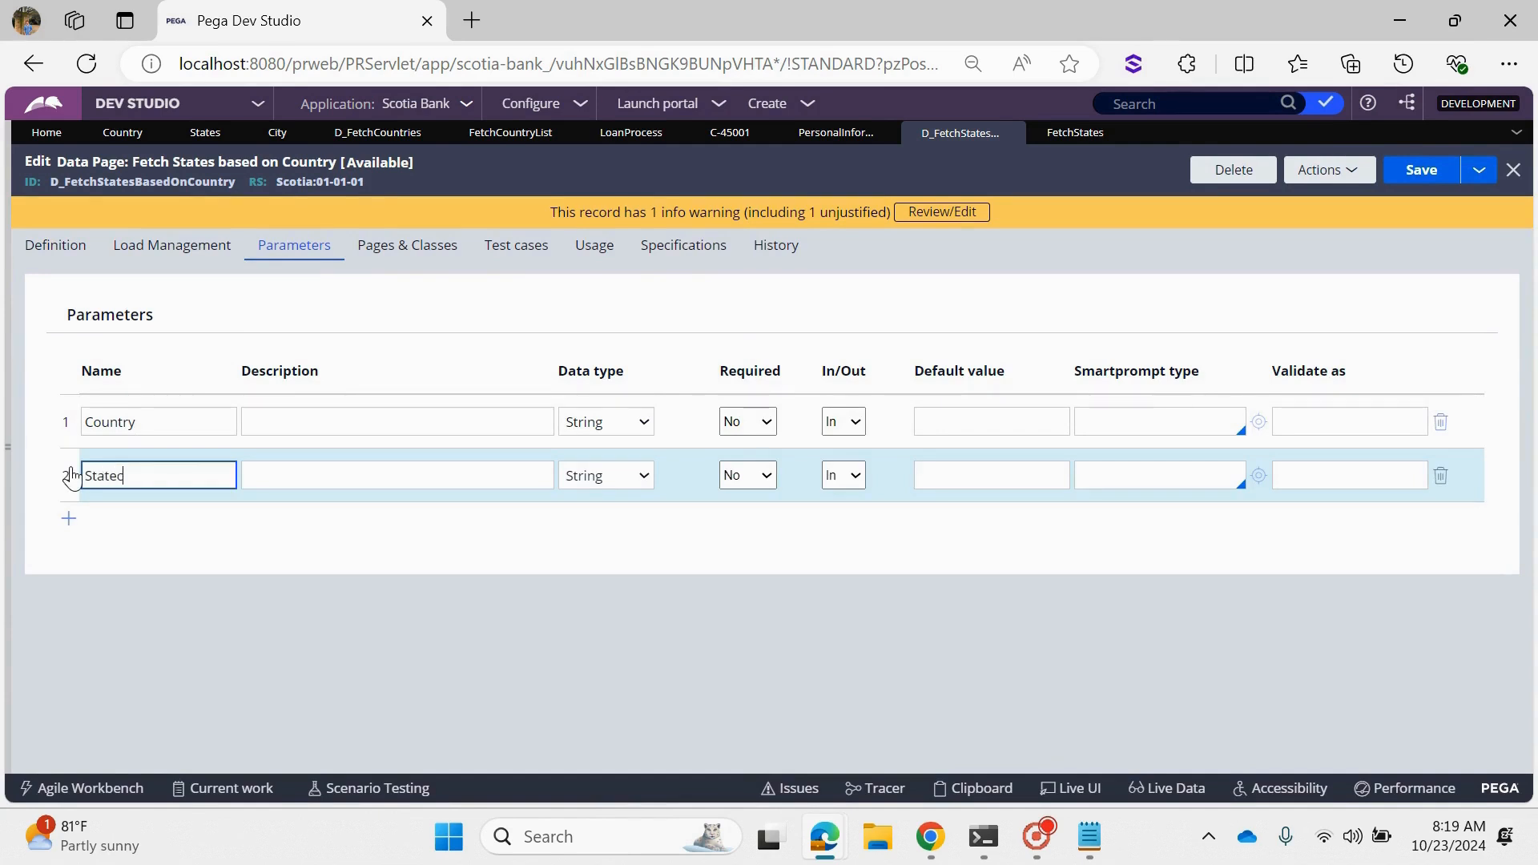
click(68, 518)
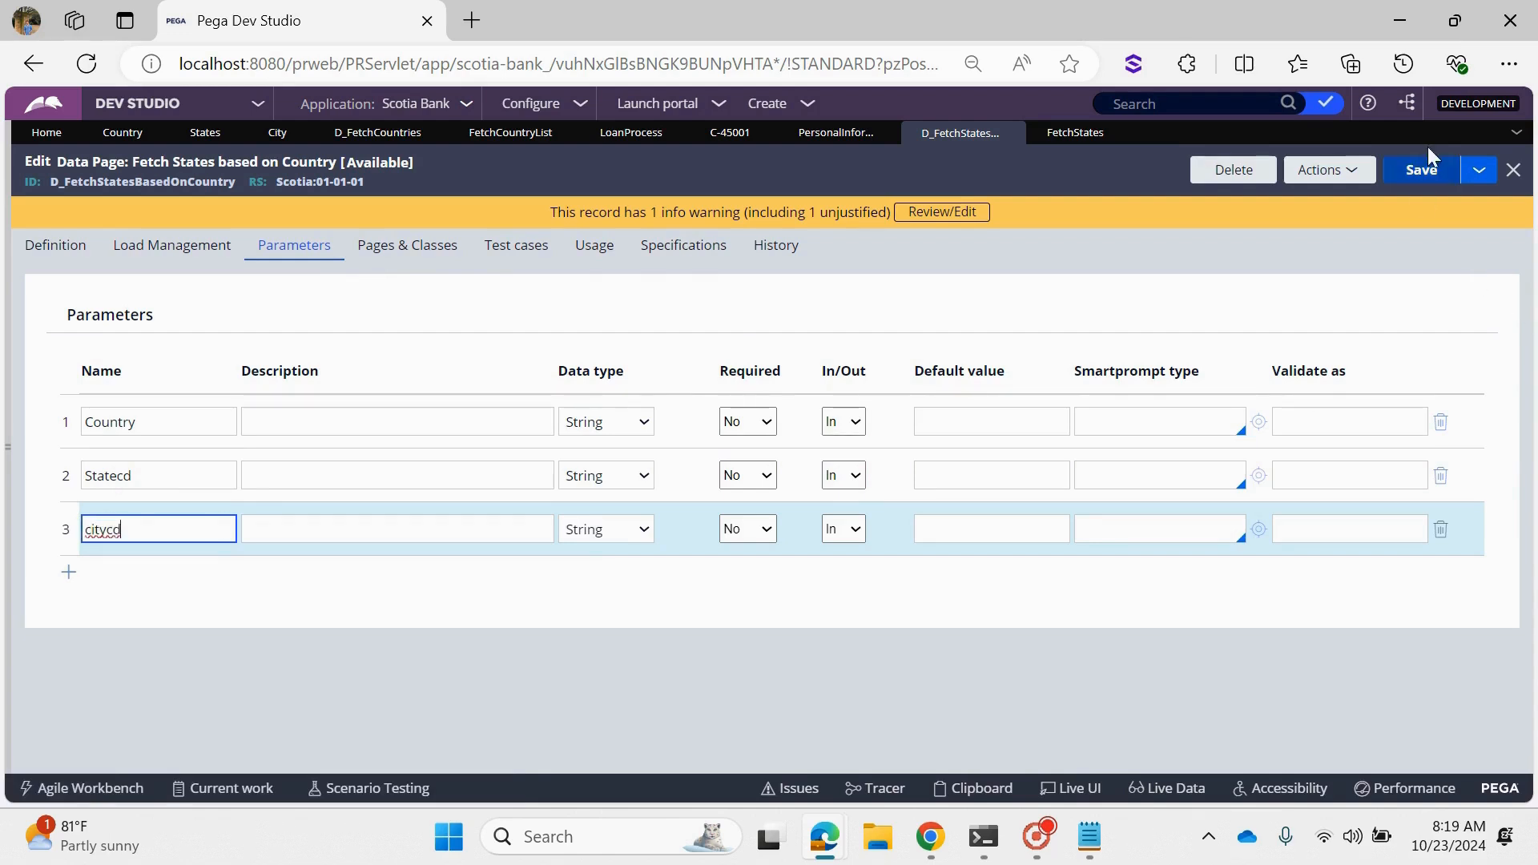
click(1418, 172)
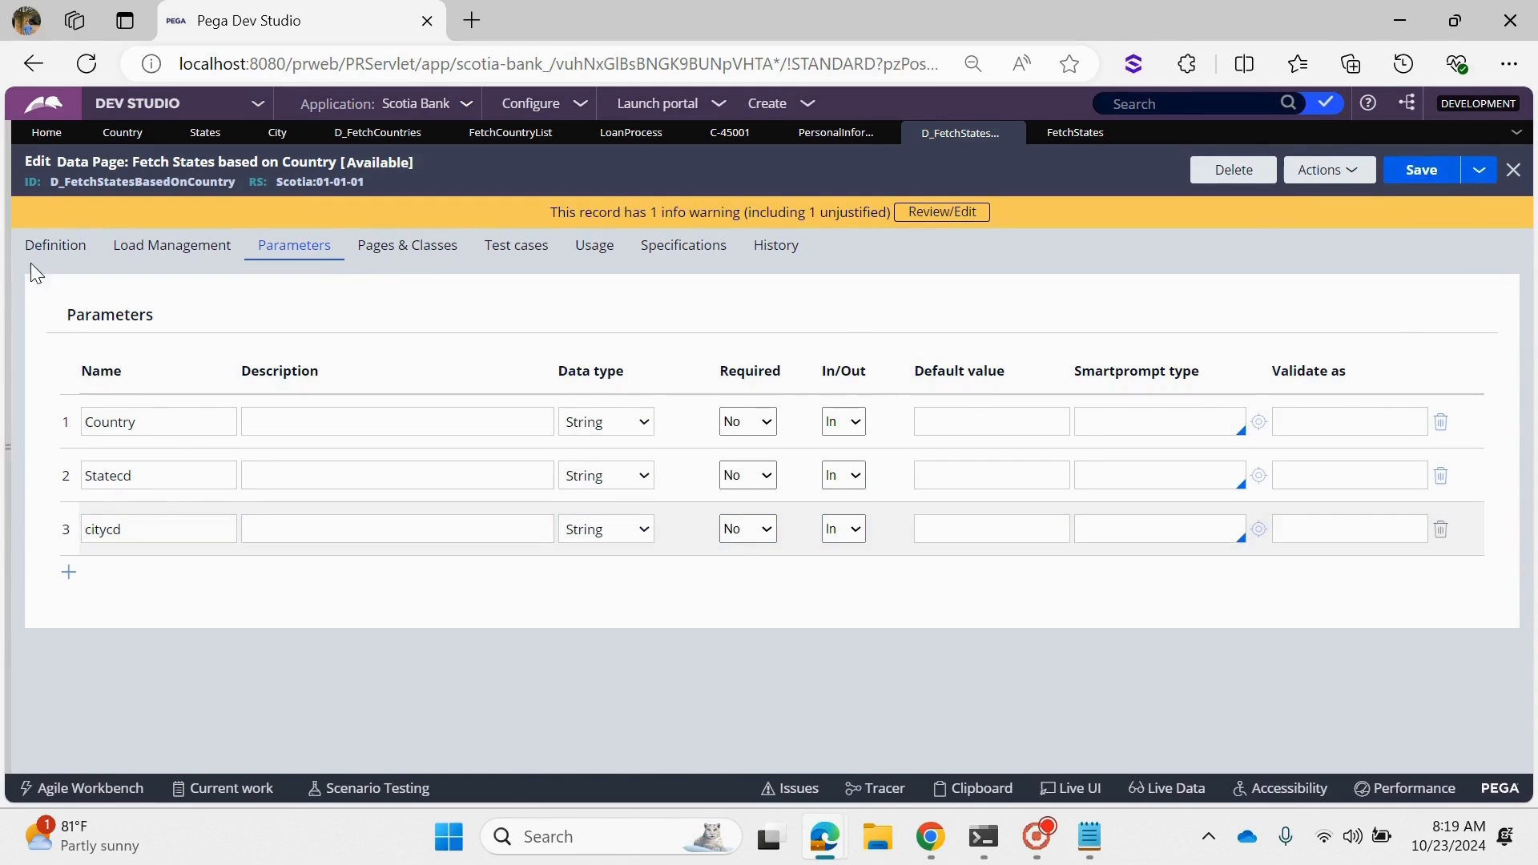
- Check which parameter the data source passes to FetchStates and close the parameter dialog without changes
click(53, 248)
scroll(721, 601, down, 5)
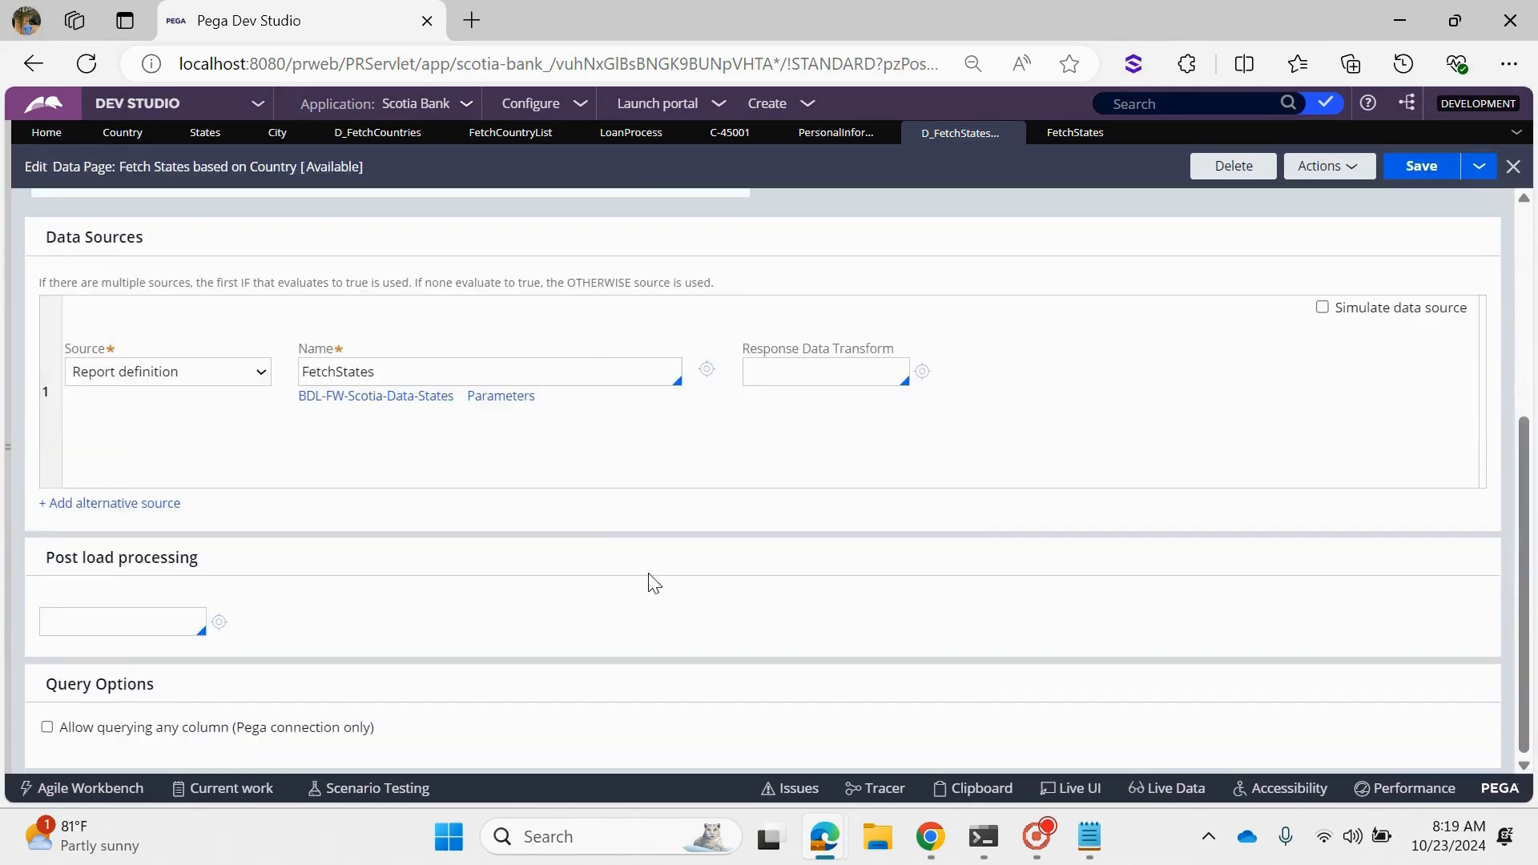
click(513, 400)
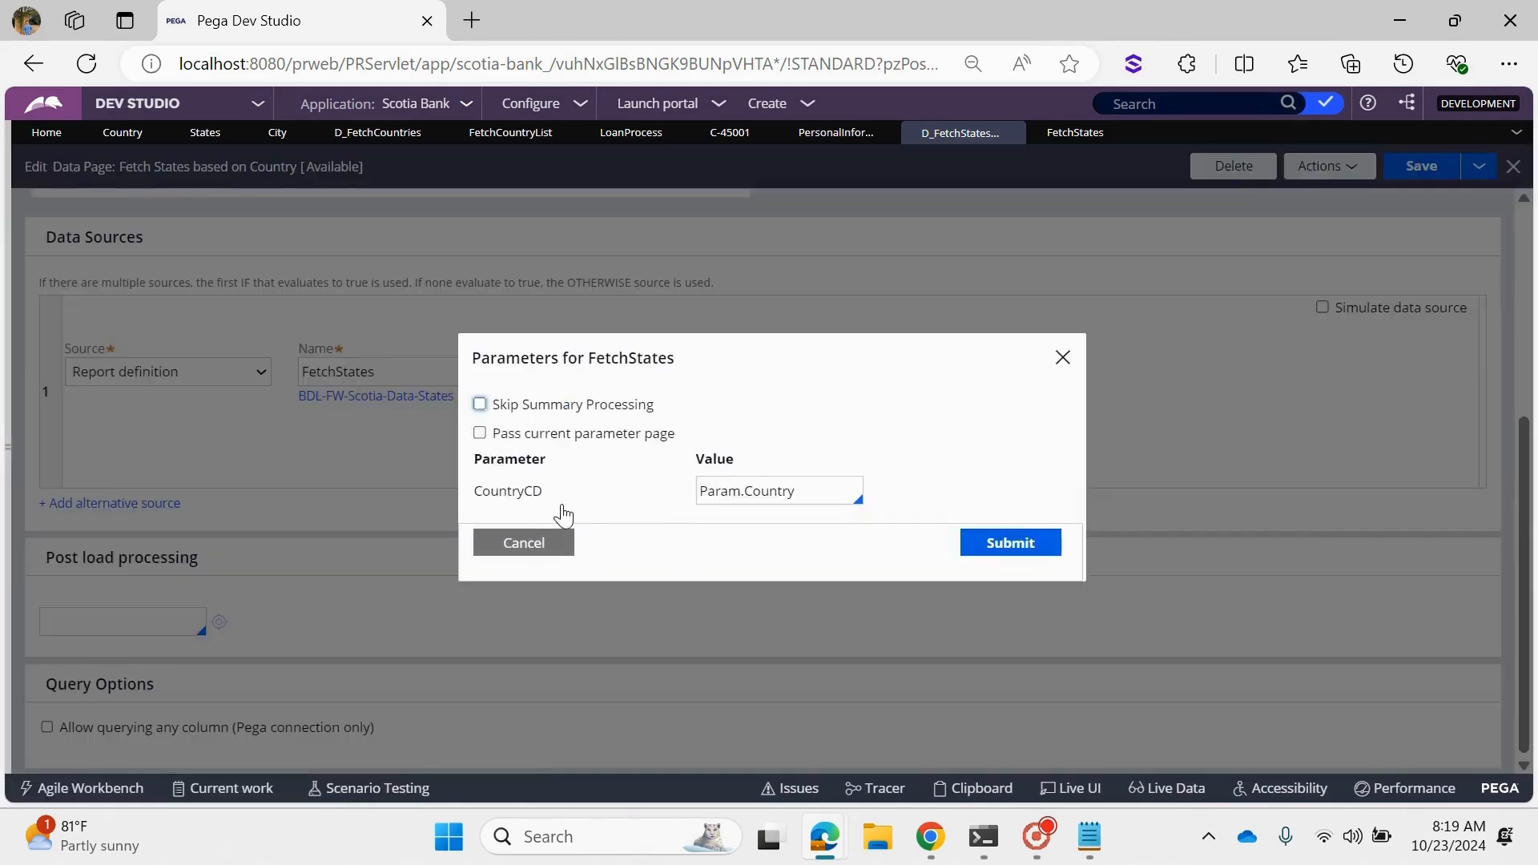
drag(562, 514, 475, 513)
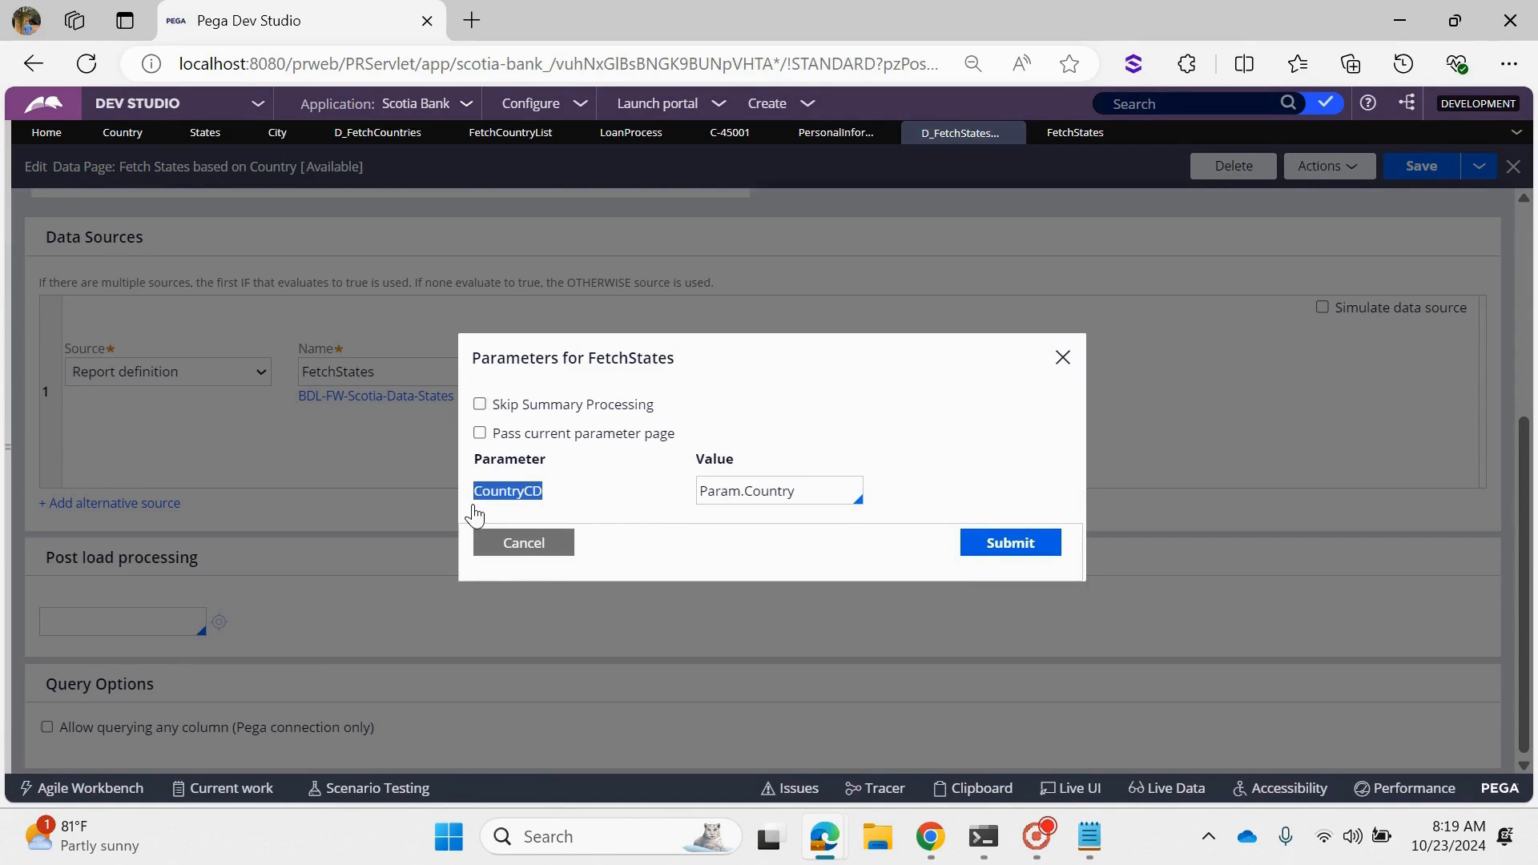
click(521, 543)
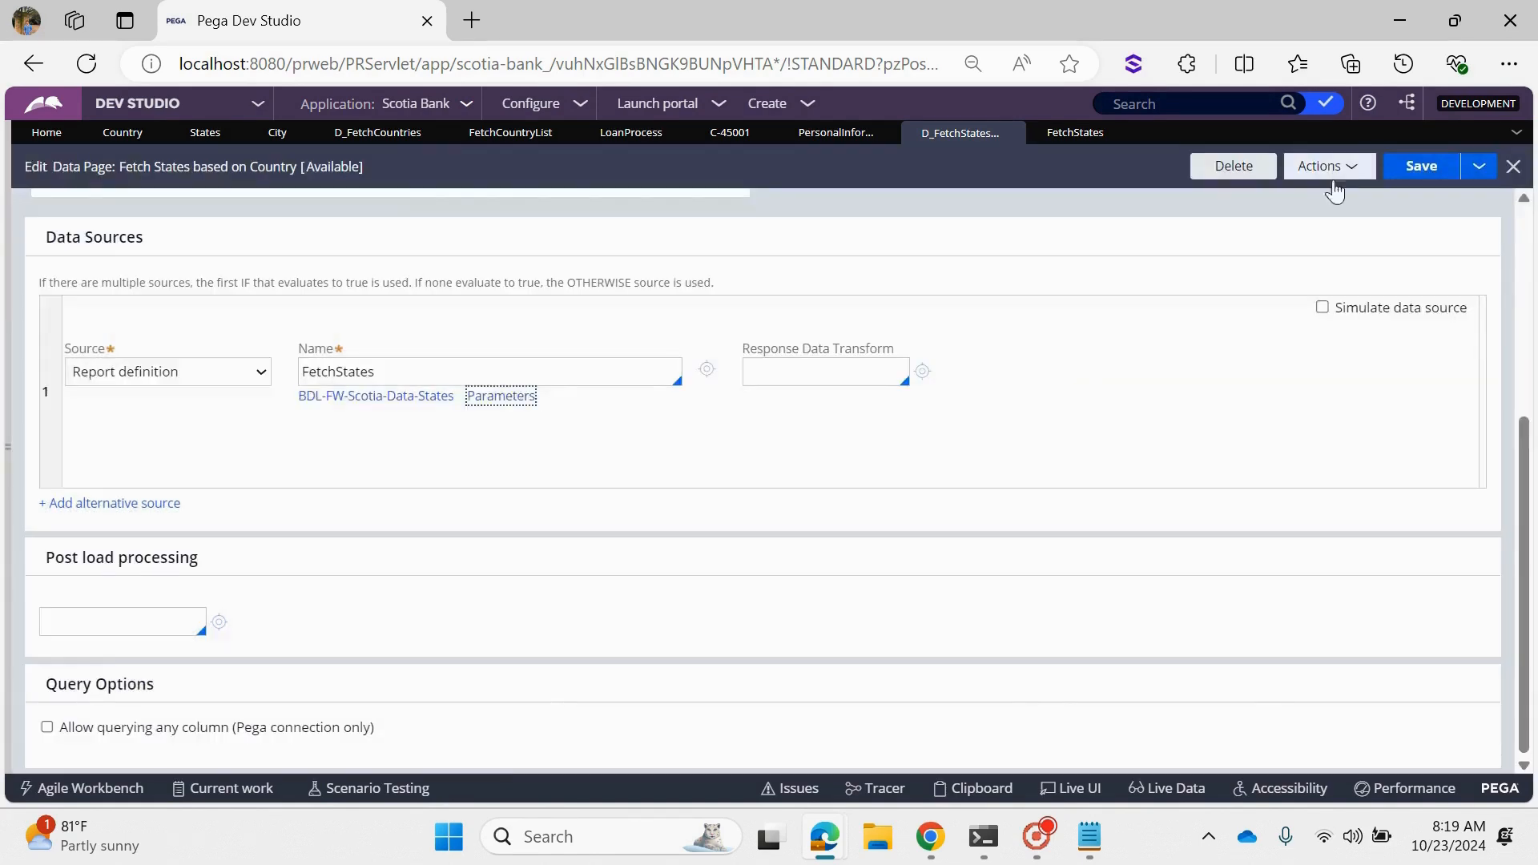
- Compare the parameters requested in the data page's run window with the parameter listed for the FetchStates source
click(1351, 169)
click(1333, 192)
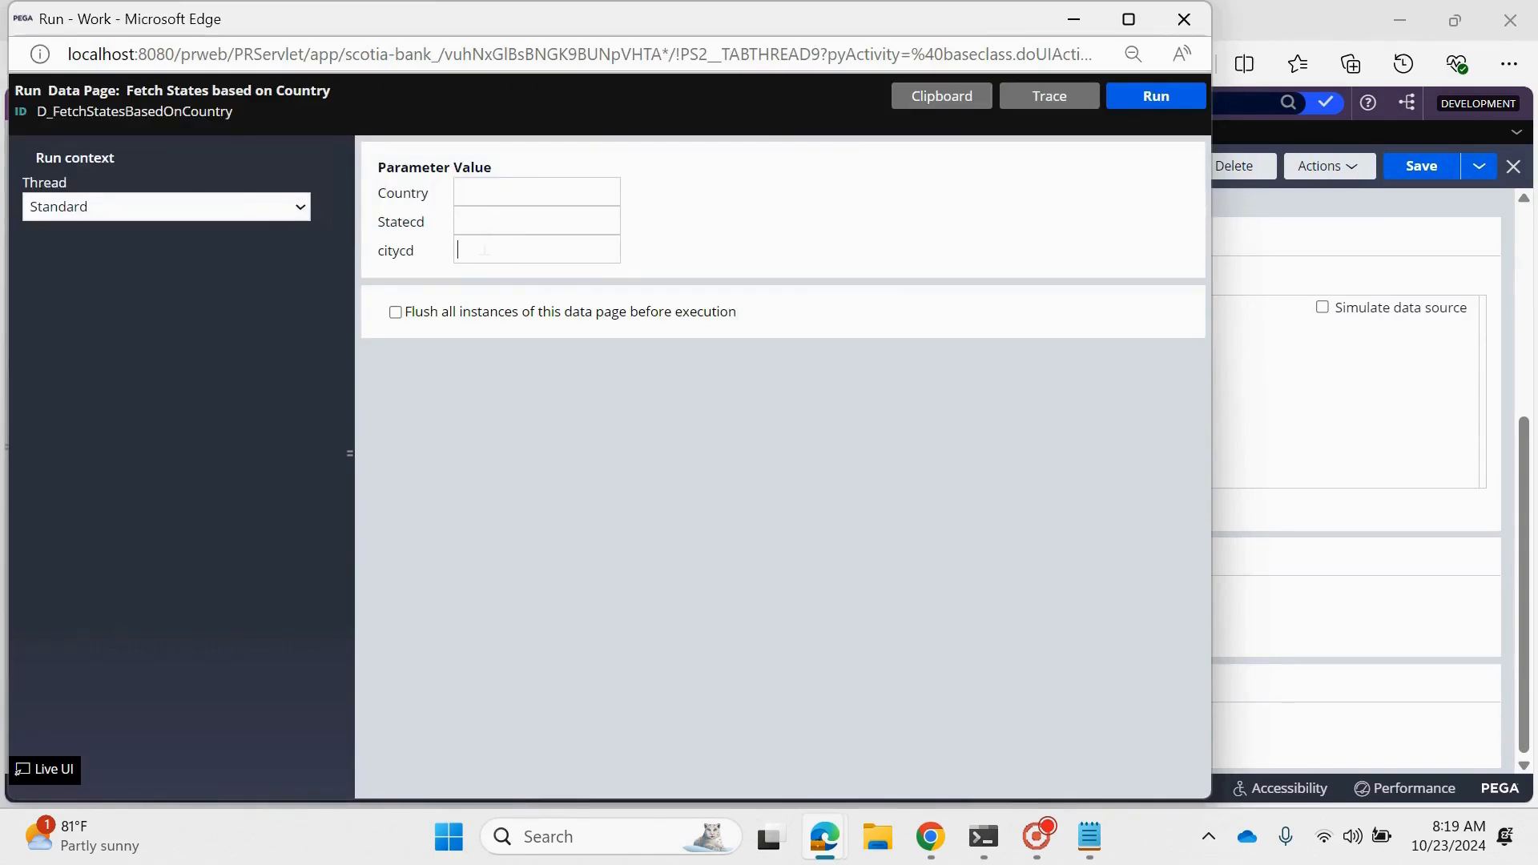
click(1191, 11)
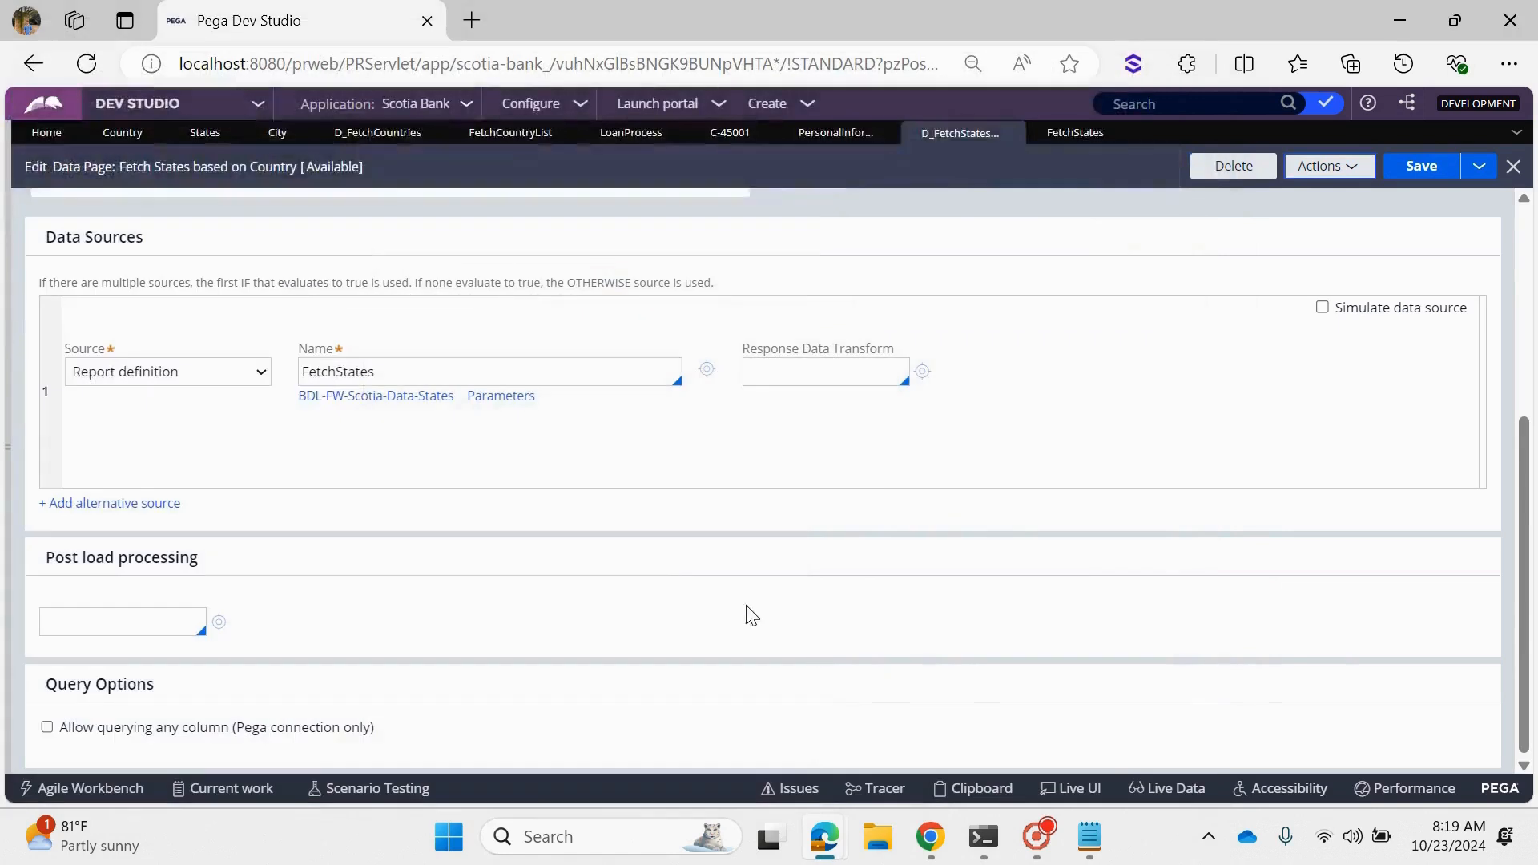
click(501, 397)
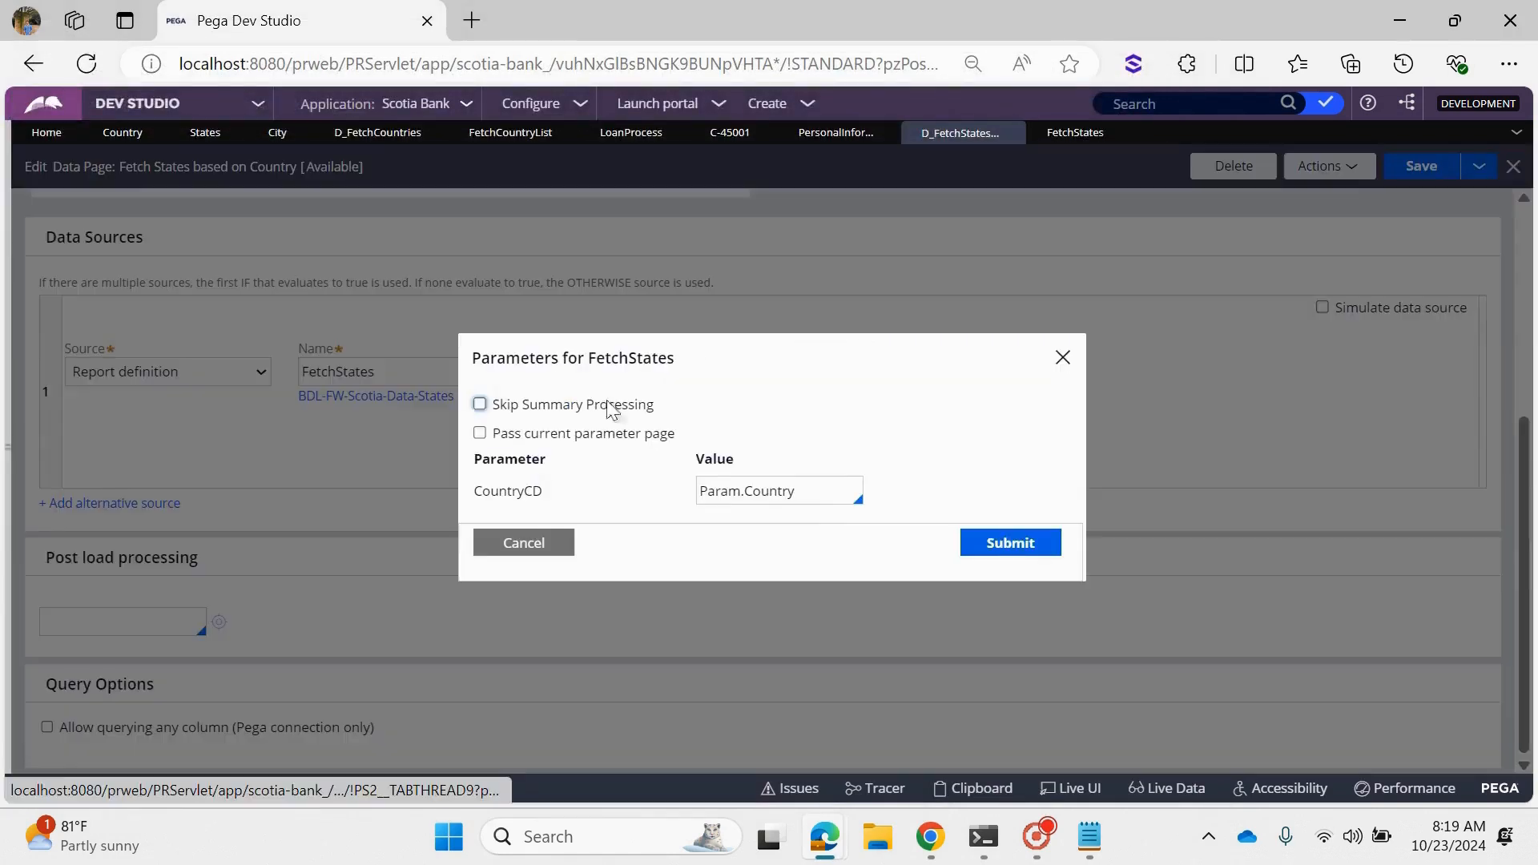
drag(559, 494, 475, 496)
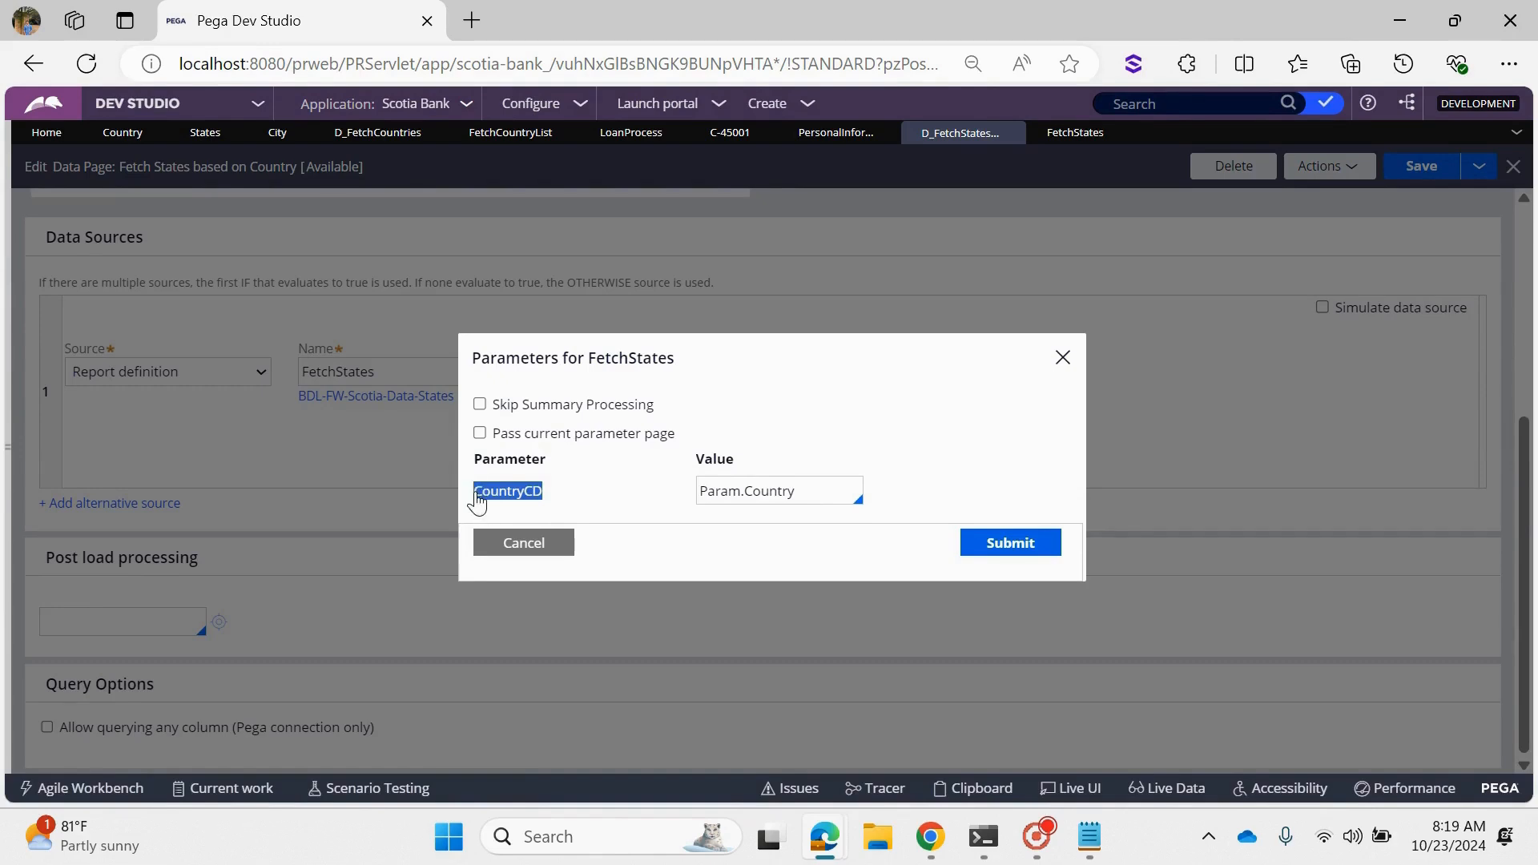
click(511, 548)
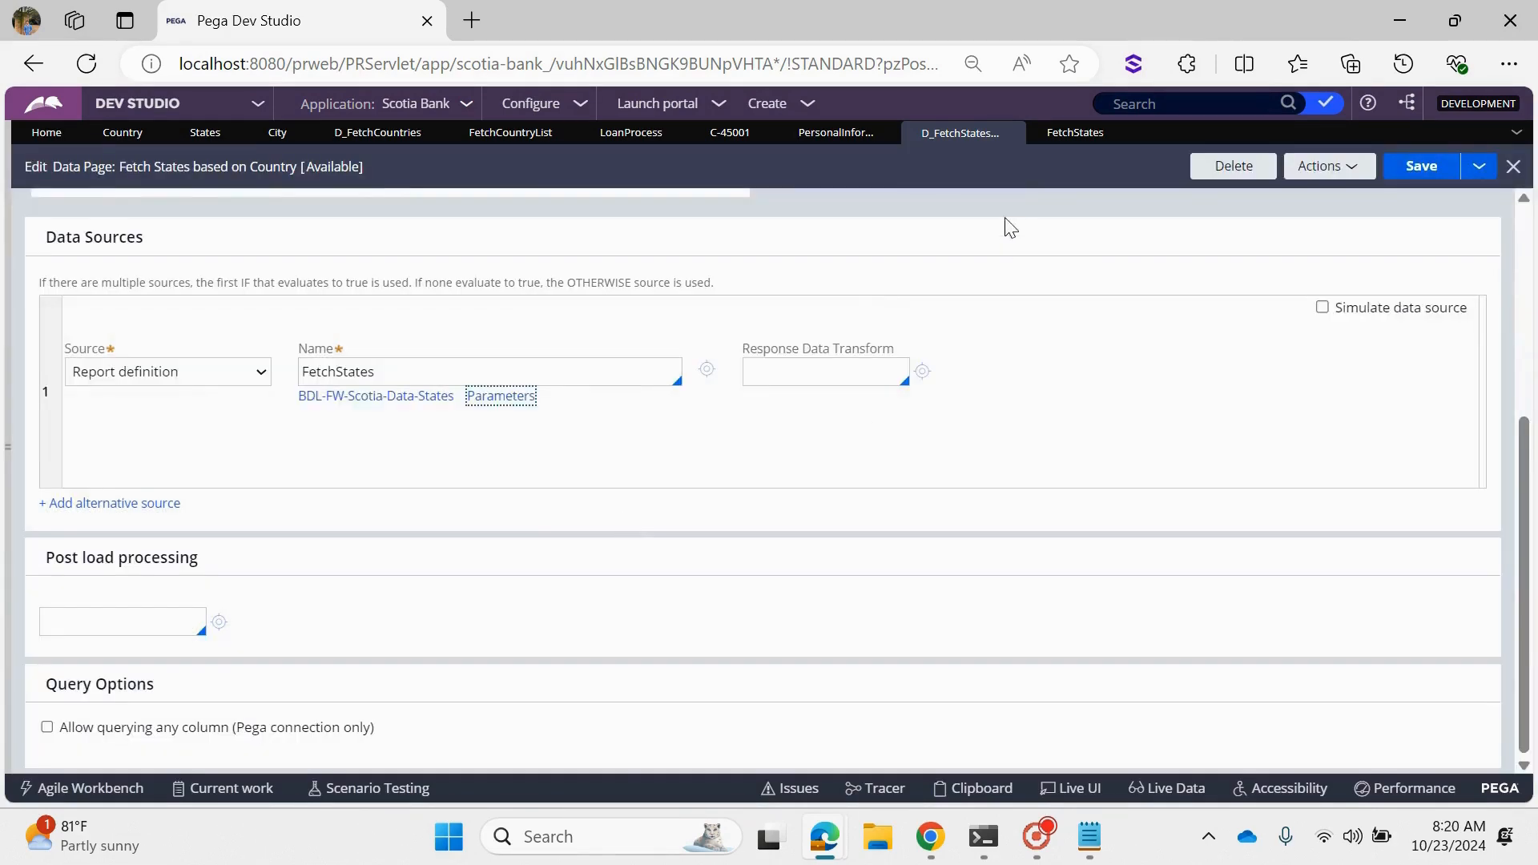
- Delete the parameters citycd and Statecd from the data page and save it
scroll(358, 387, up, 5)
click(270, 250)
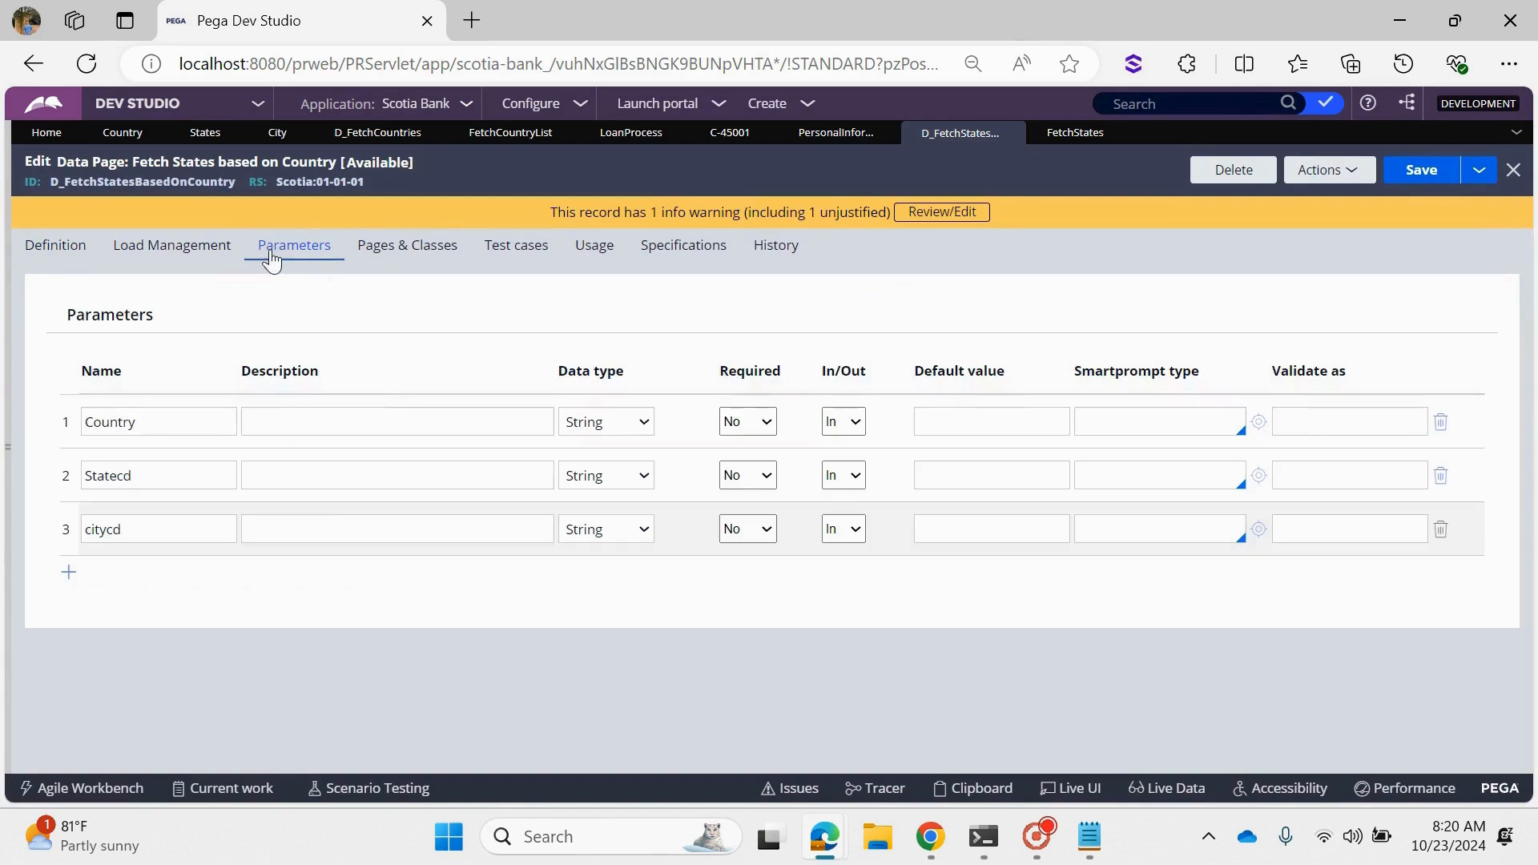
click(1440, 529)
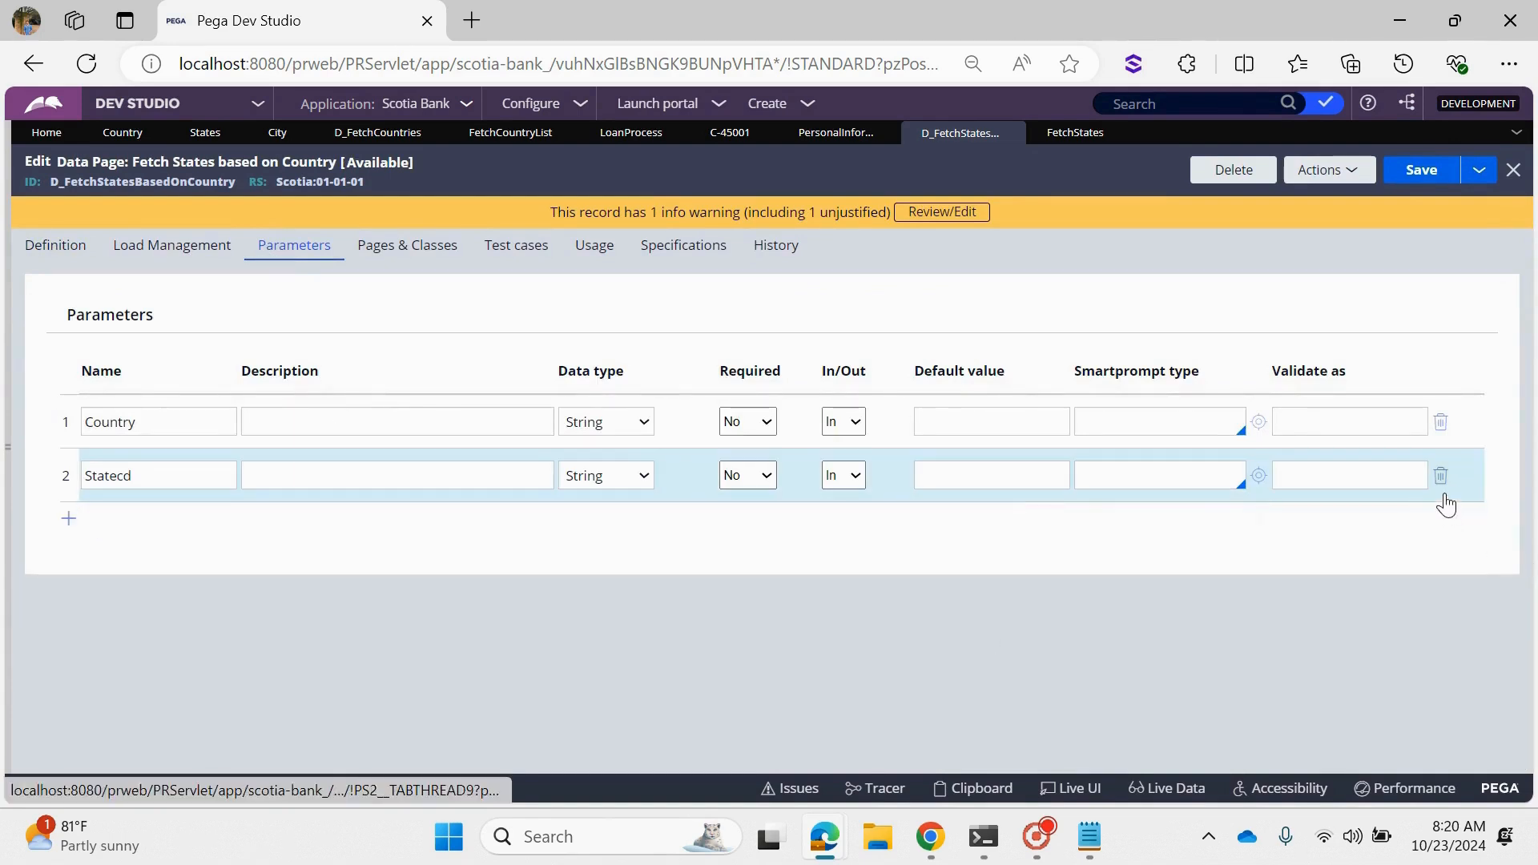
click(1441, 476)
click(1420, 167)
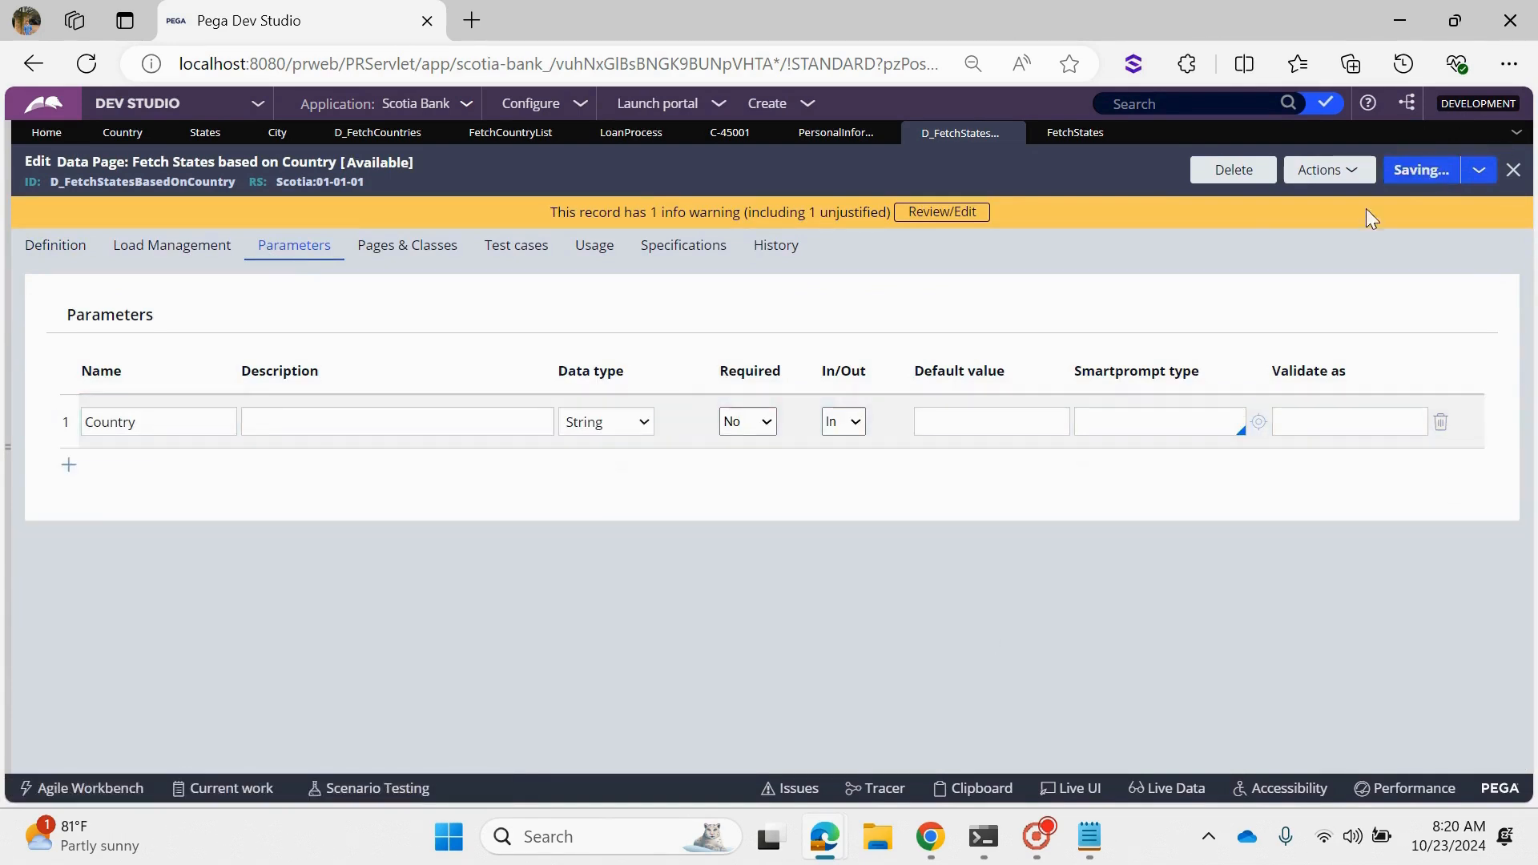
- Copy the parameter name CountryCD from the FetchStates report and rename the data page's Country parameter to CountryCD
click(1043, 132)
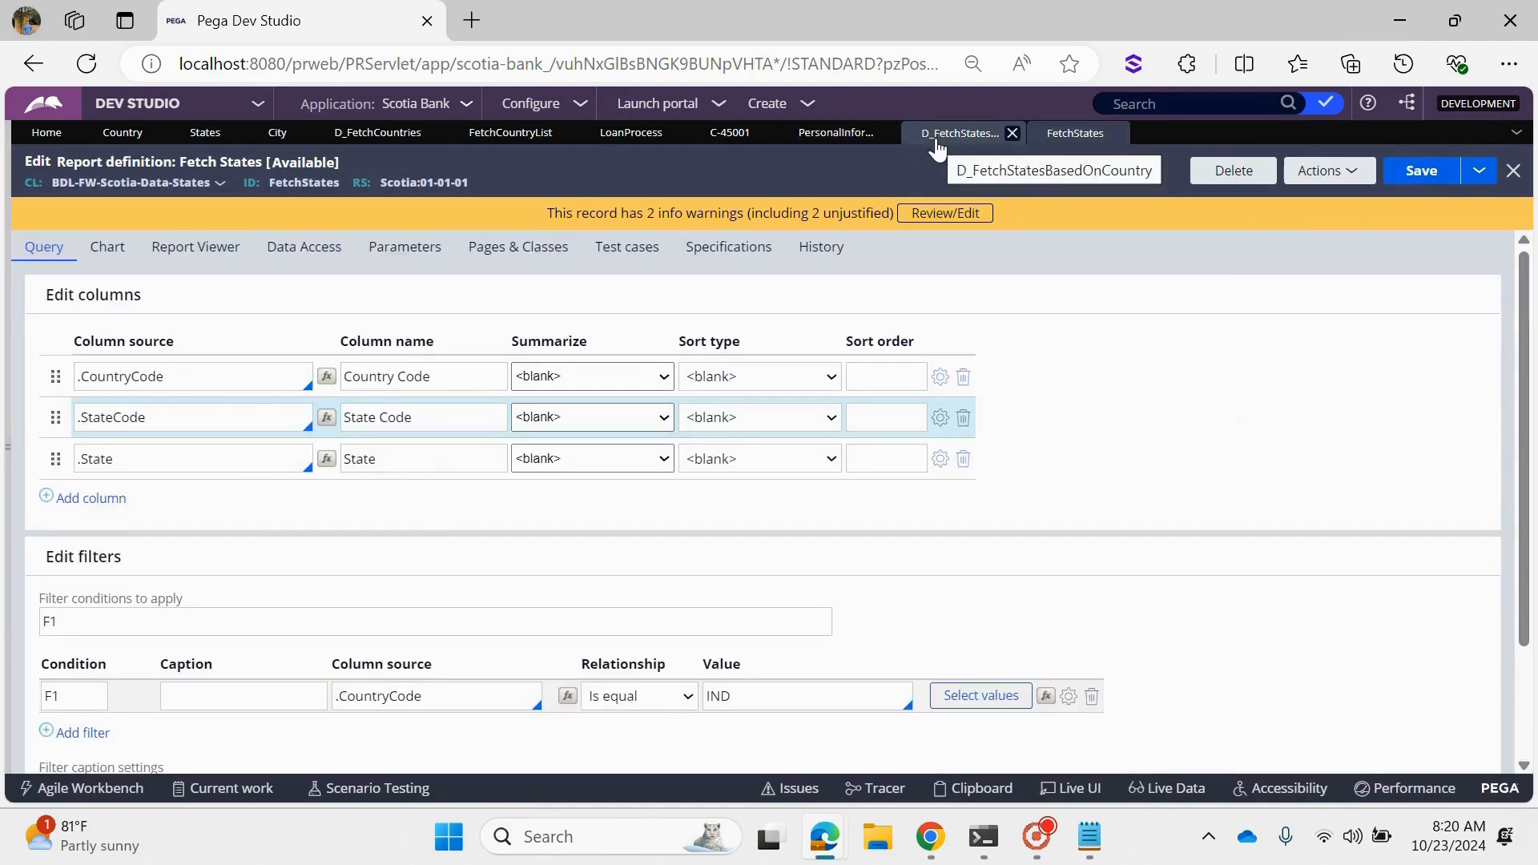
click(404, 247)
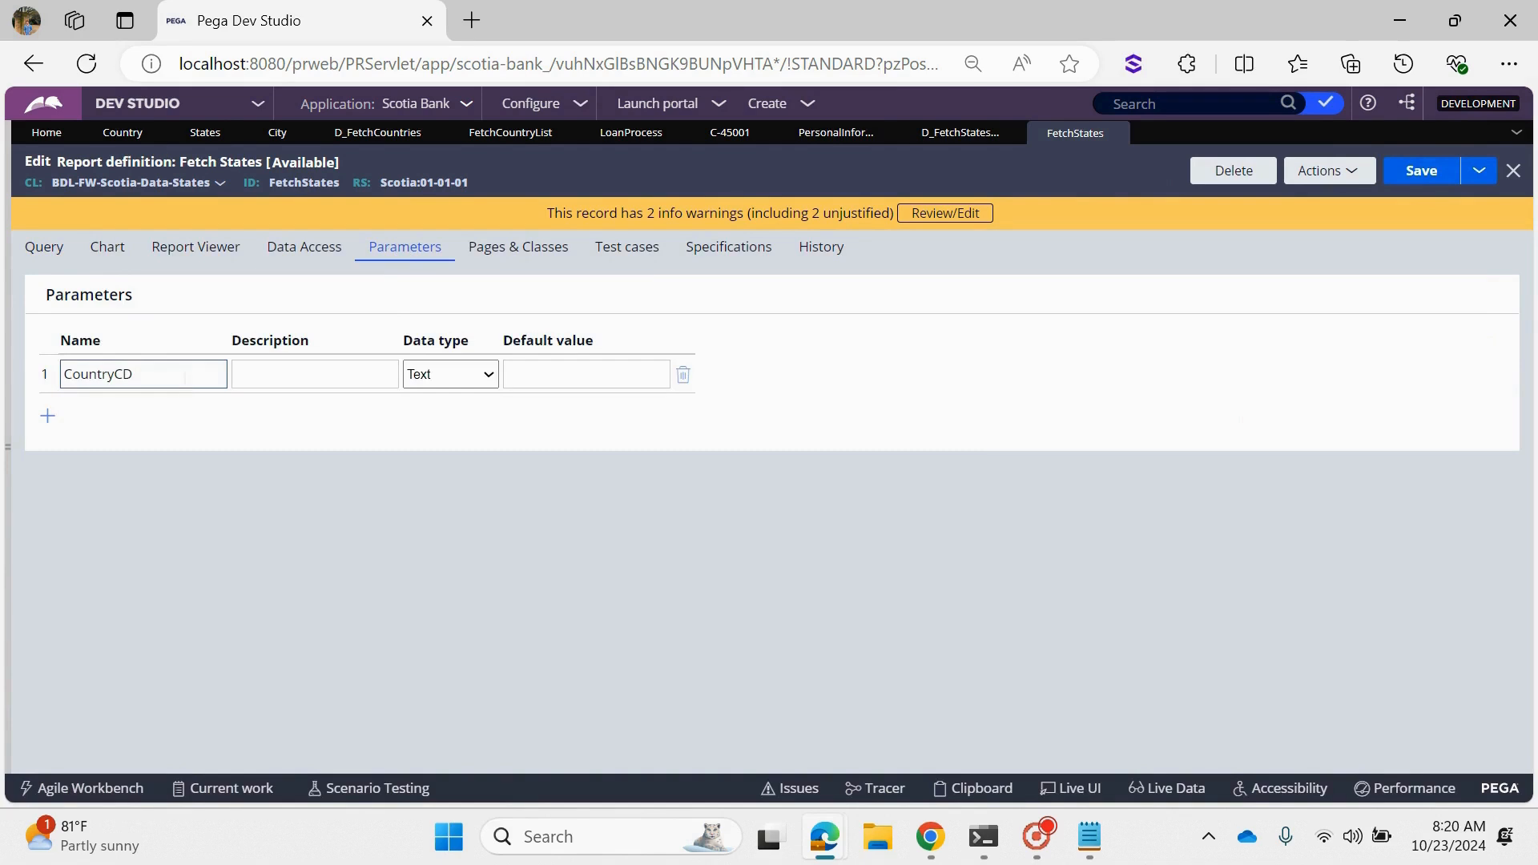
double_click(184, 376)
right_click(96, 378)
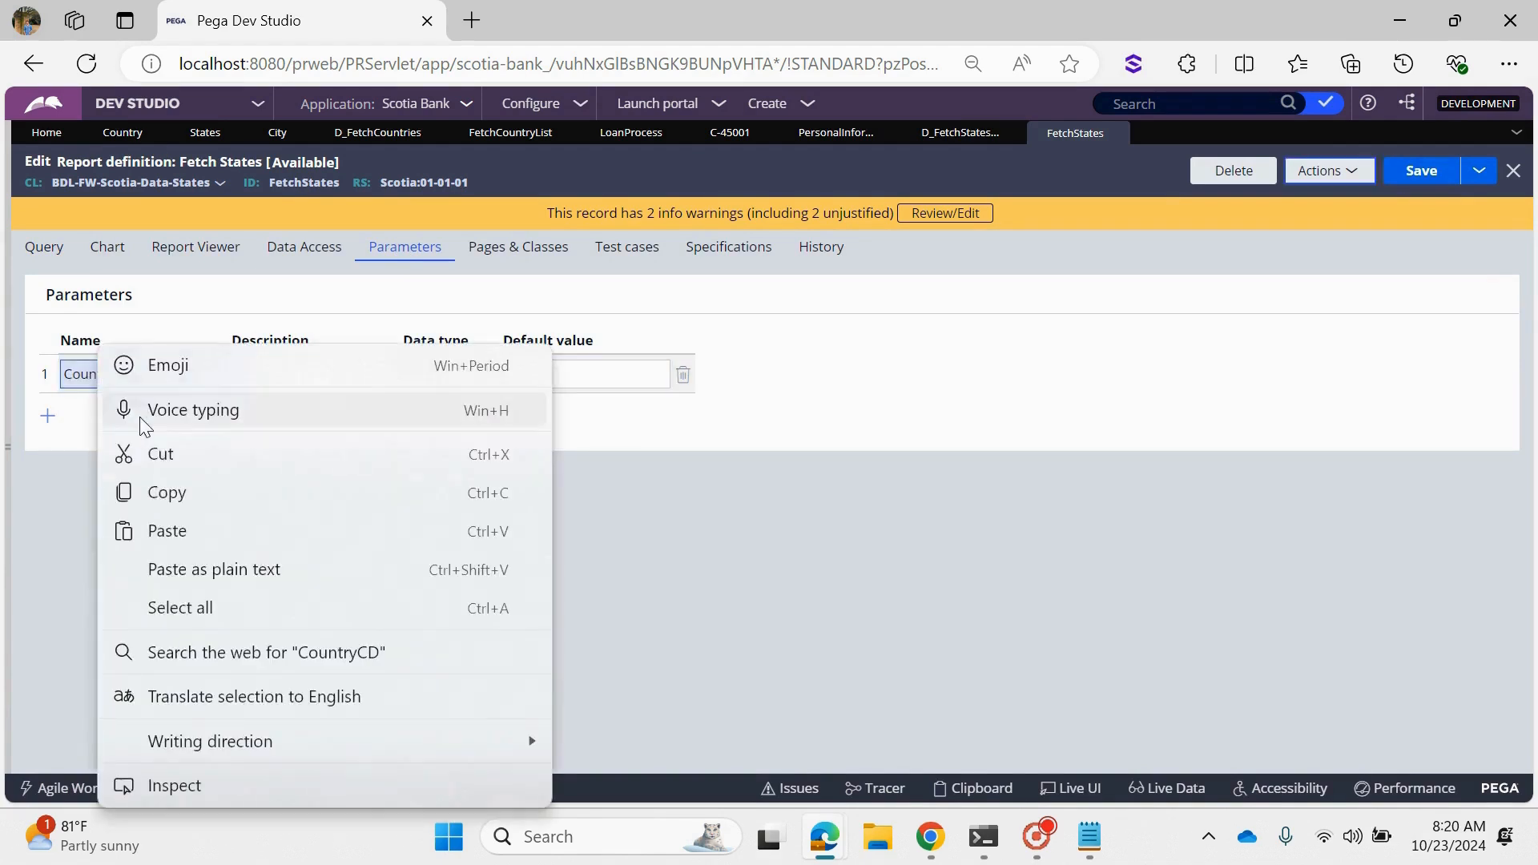
click(163, 492)
click(965, 133)
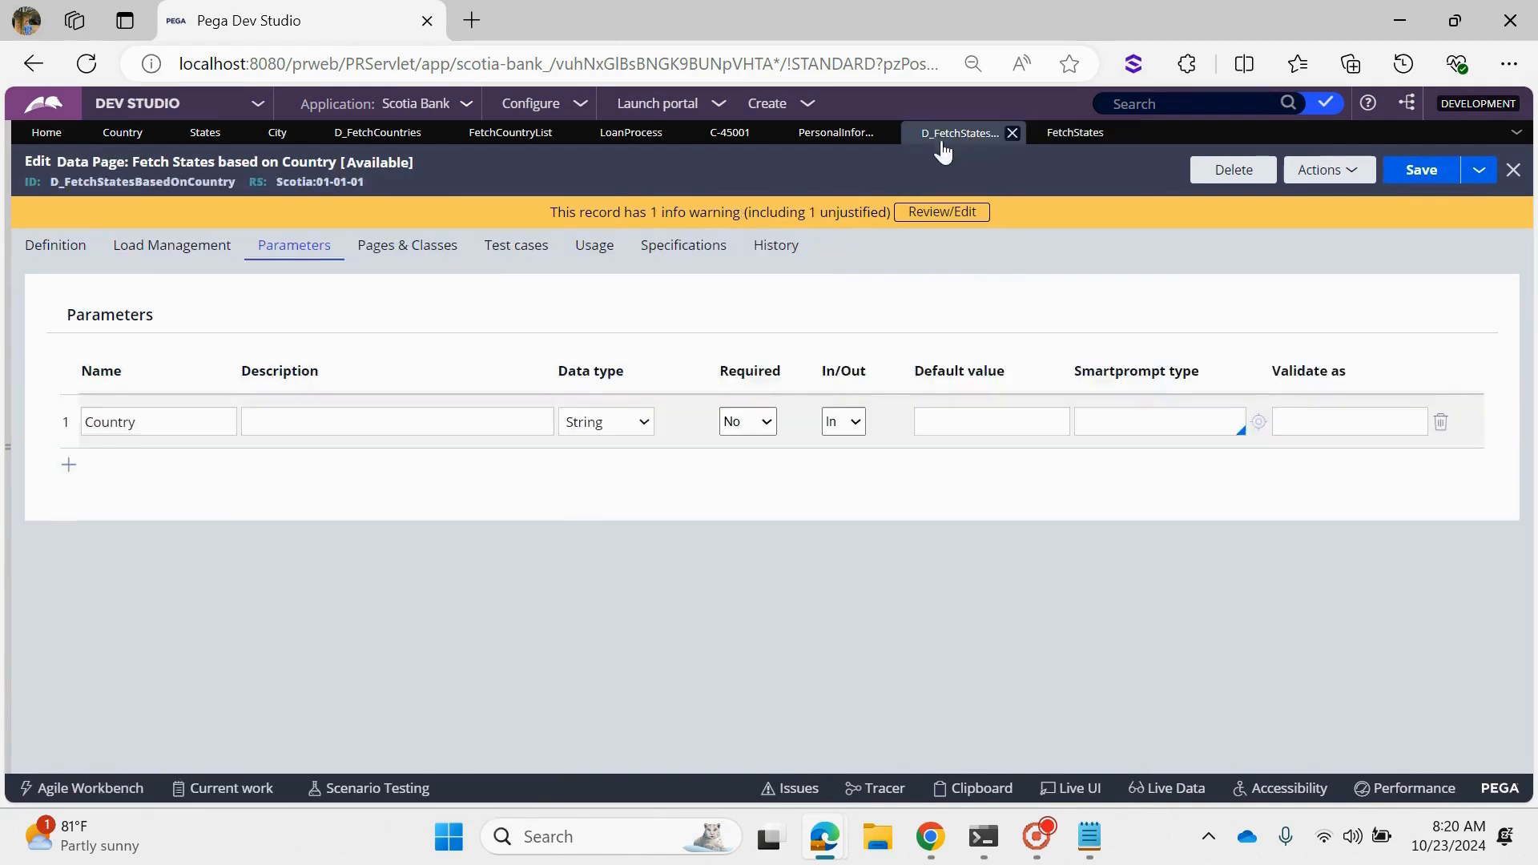
double_click(194, 421)
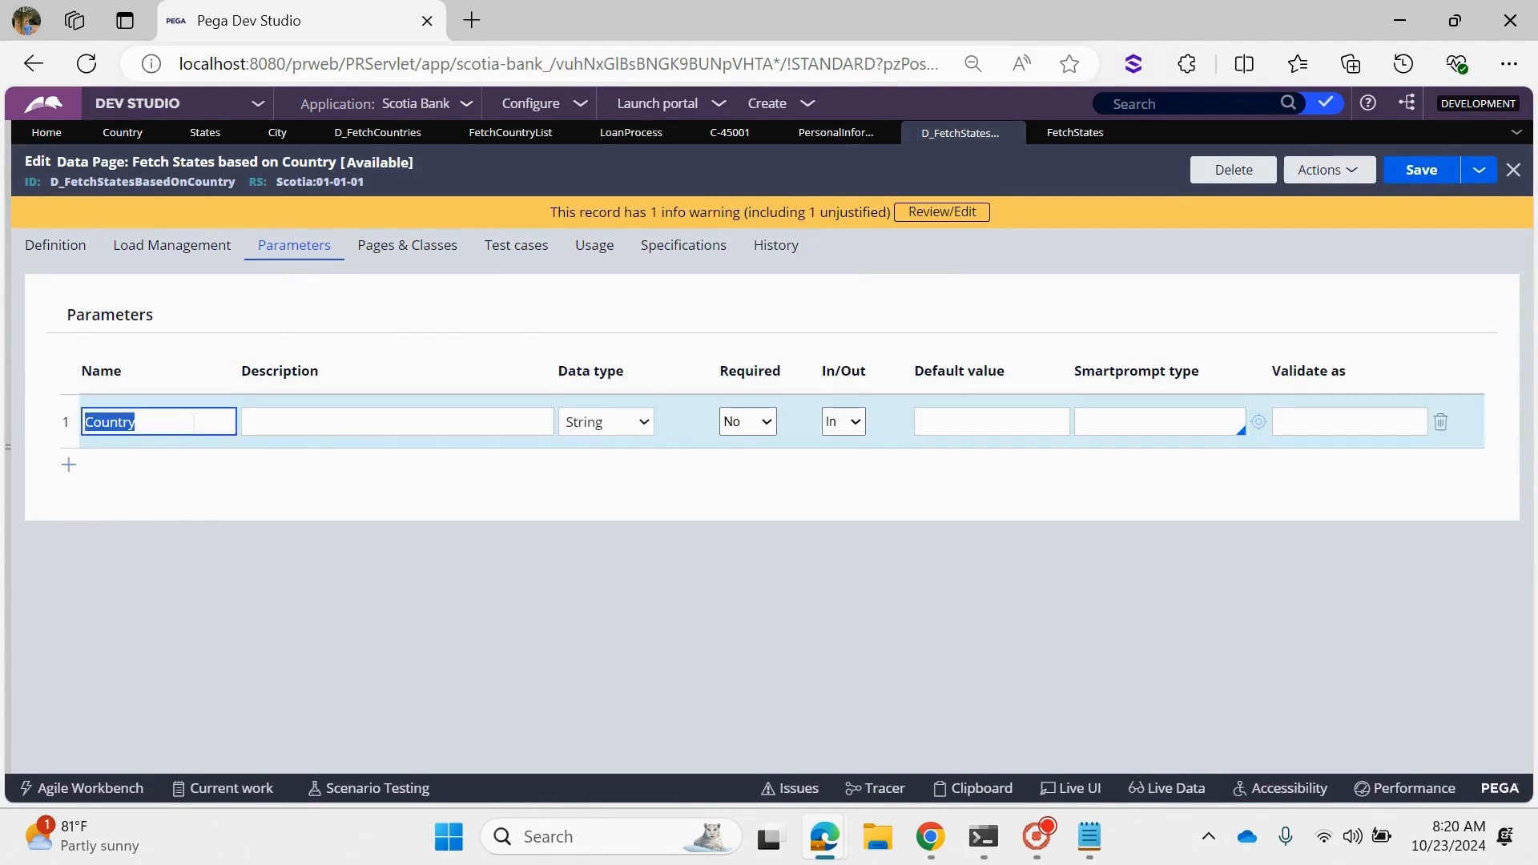
click(194, 422)
click(1070, 134)
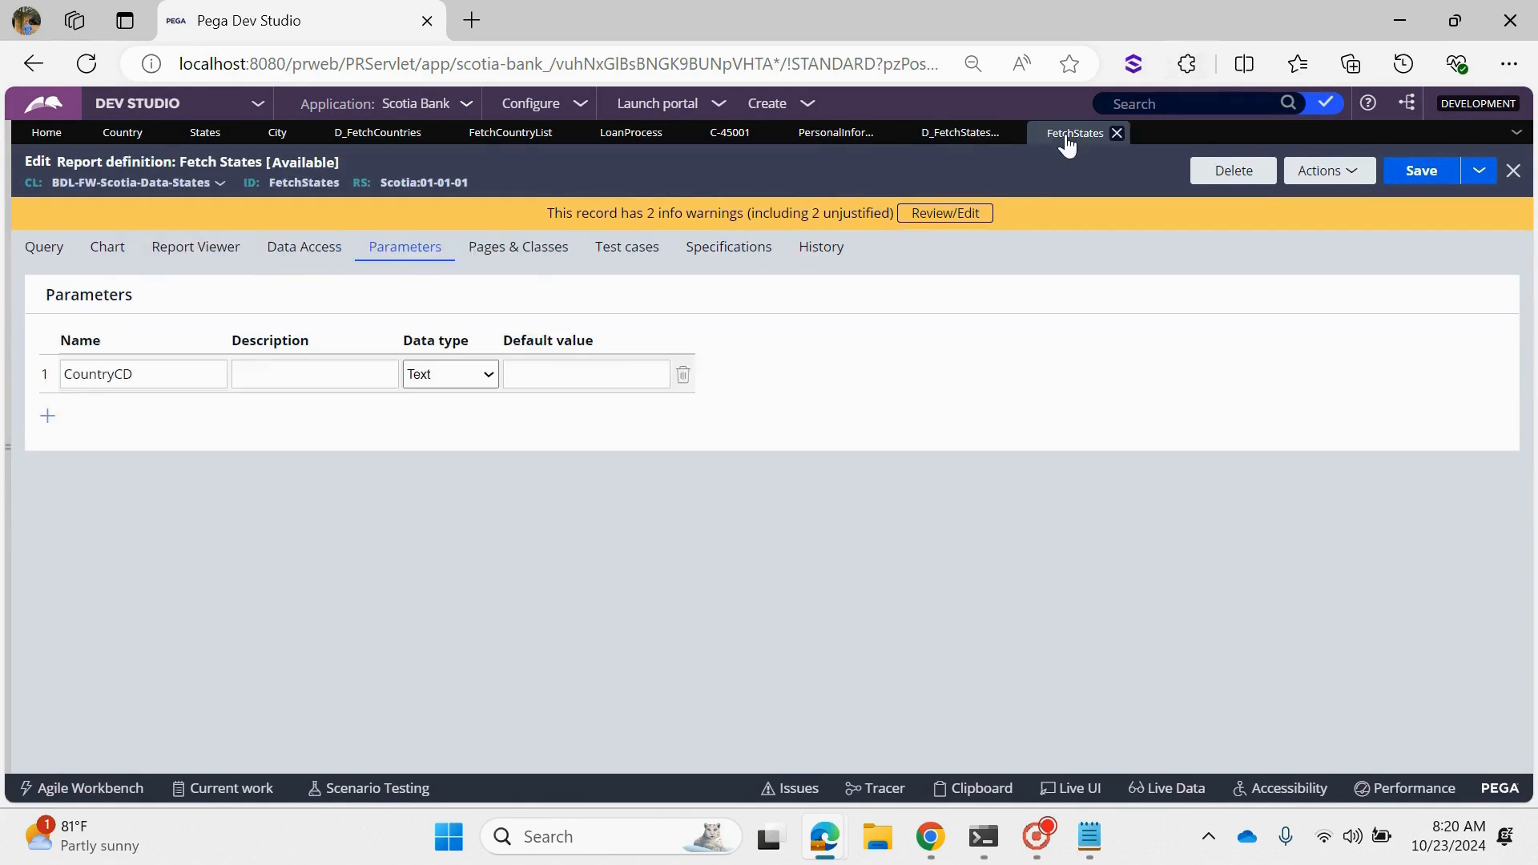
click(965, 136)
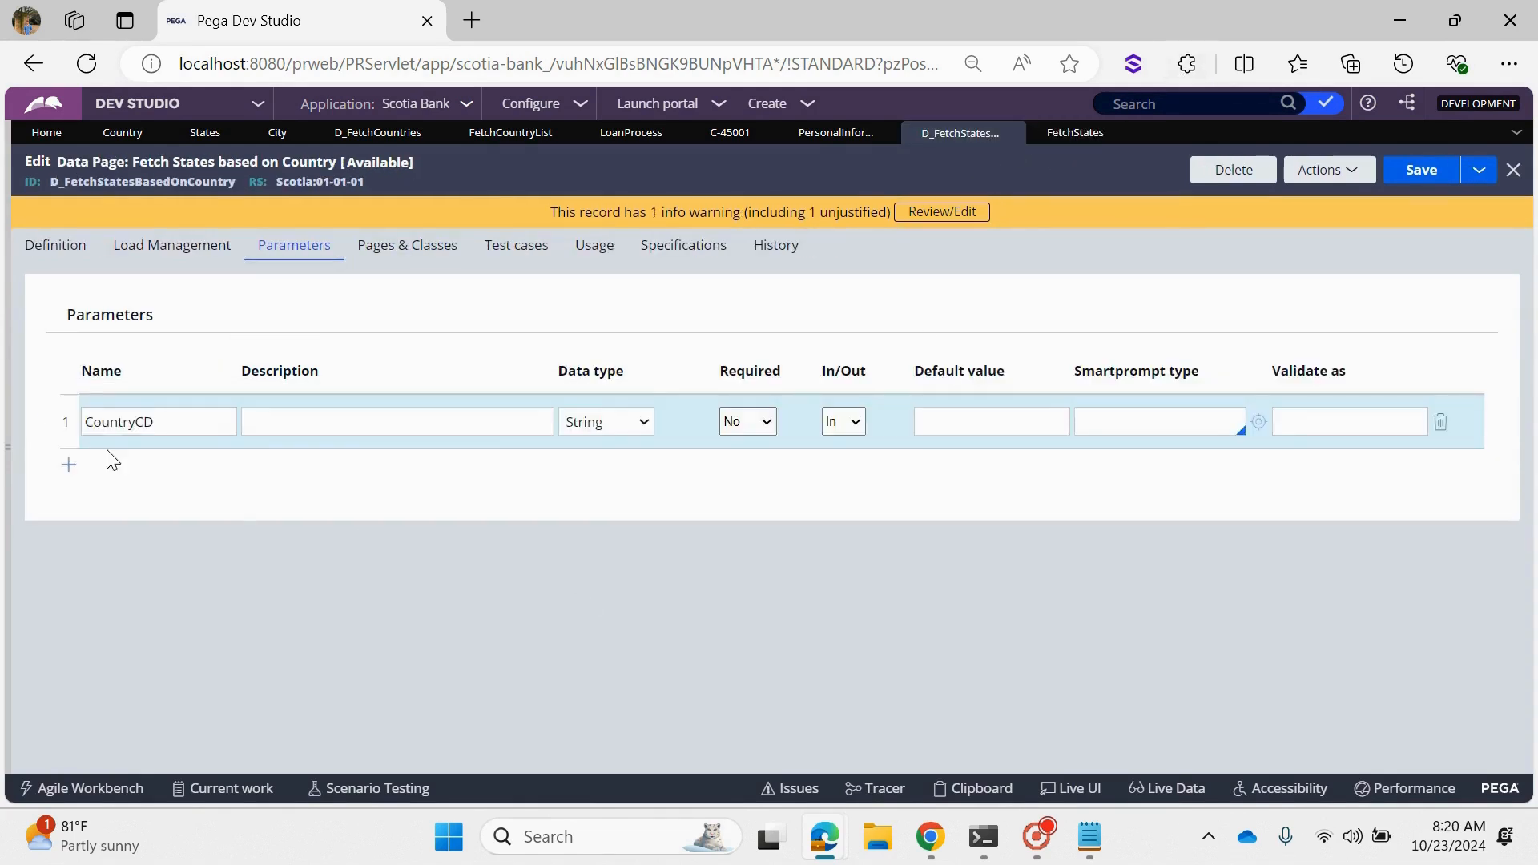
- Clear the CountryCD value for the FetchStates source, enable passing the current parameter page, submit, and save the data page
click(56, 245)
scroll(437, 516, down, 5)
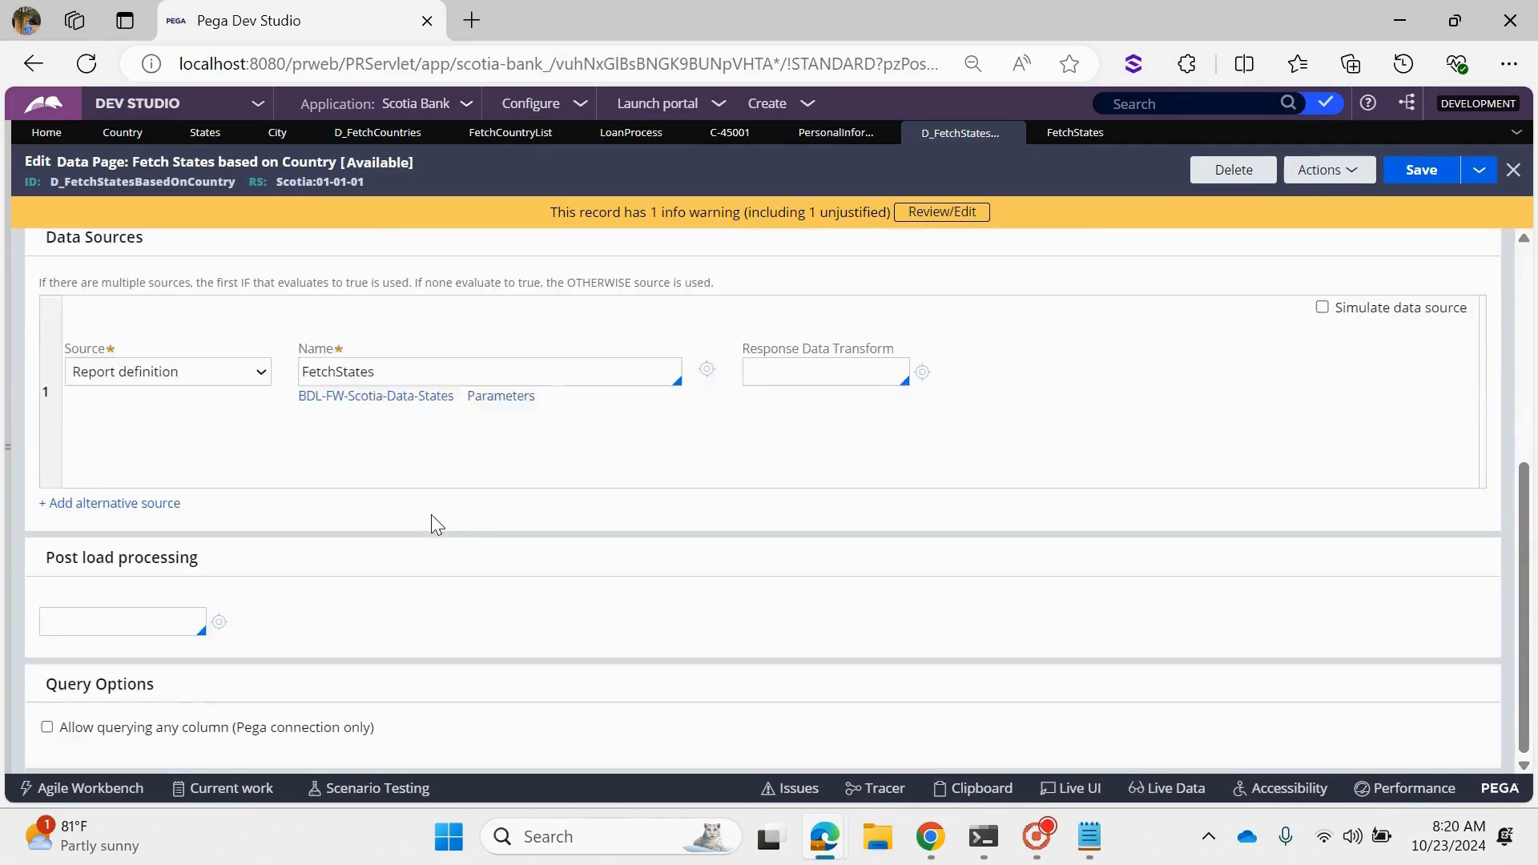
click(498, 397)
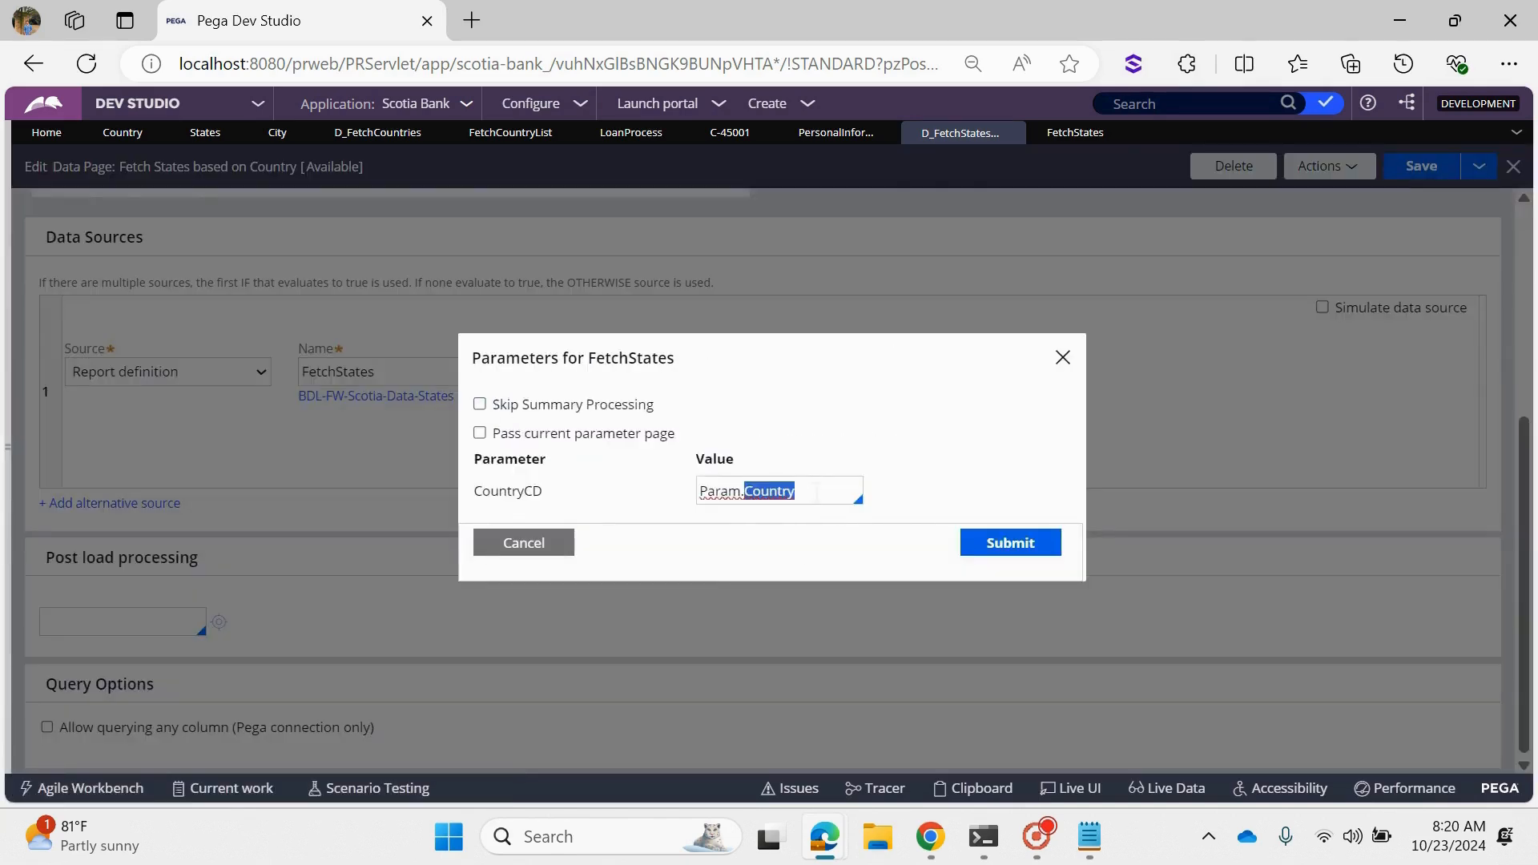
triple_click(816, 490)
key(BackSpace)
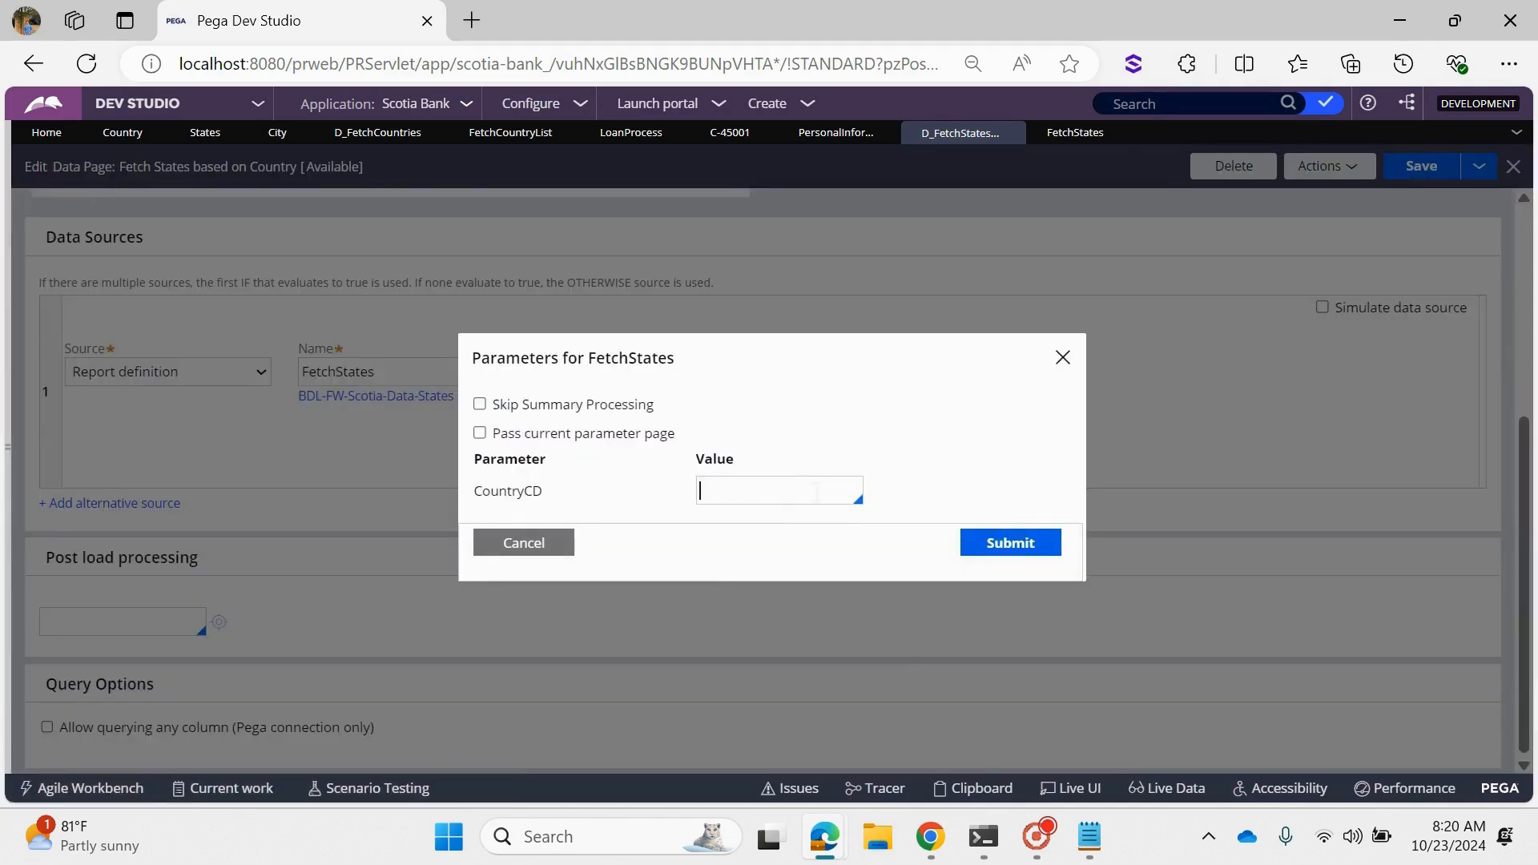
click(497, 436)
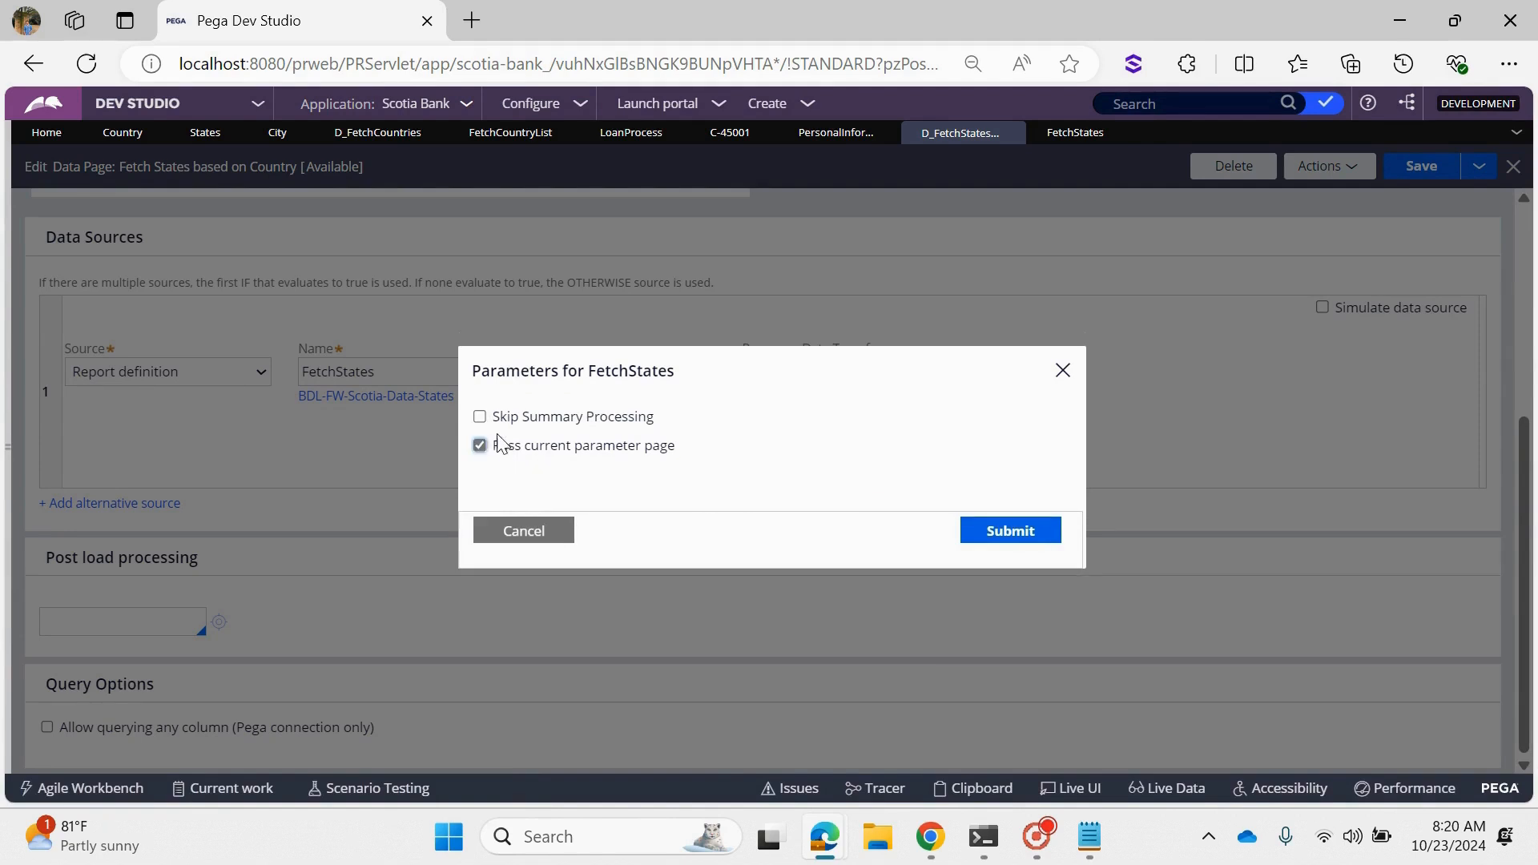
click(1074, 132)
click(940, 138)
drag(695, 447, 495, 452)
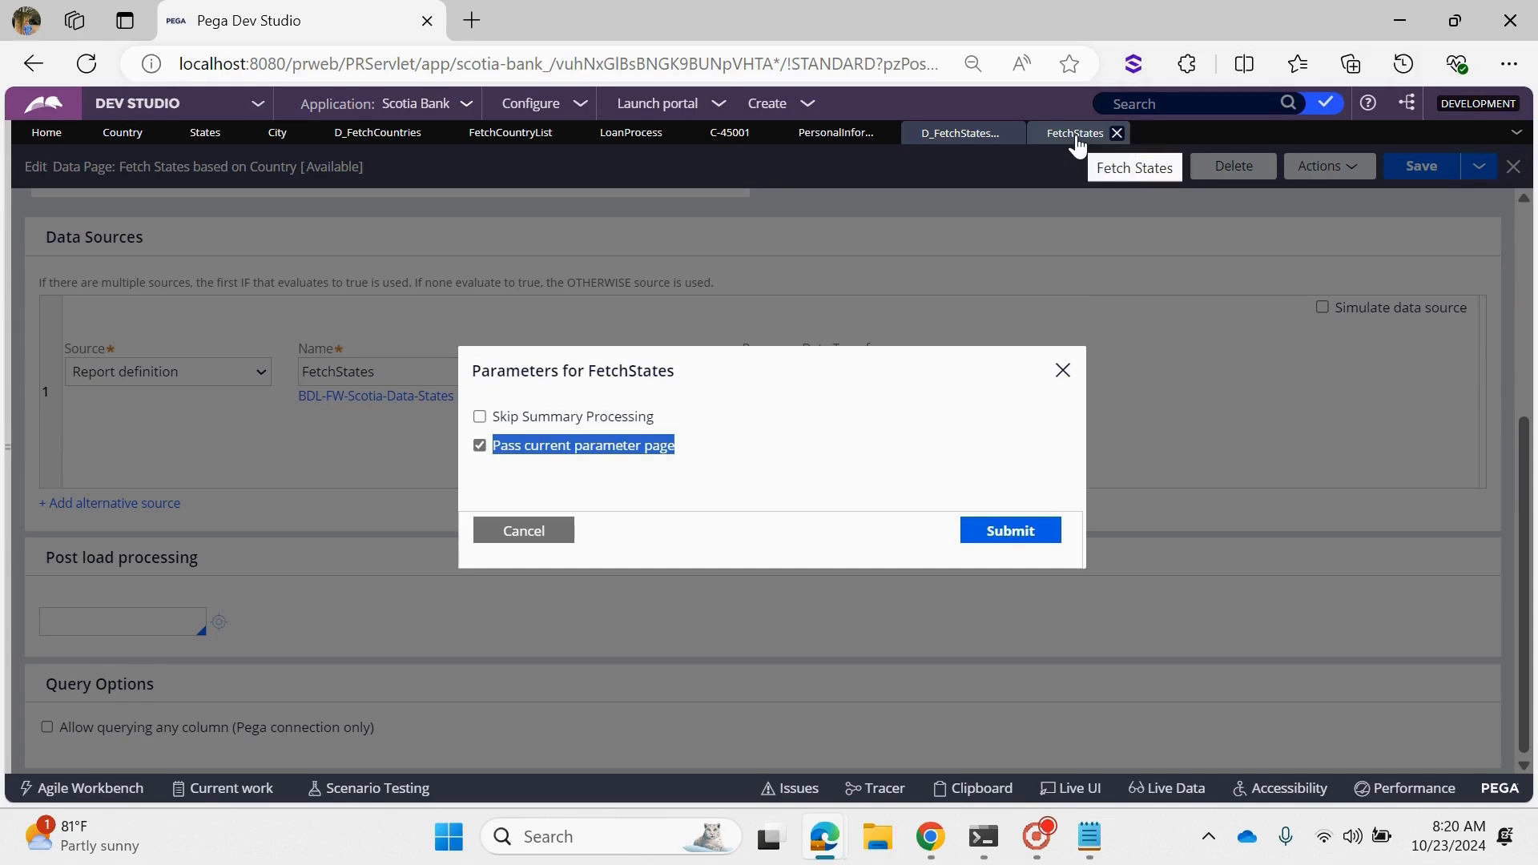
click(1019, 533)
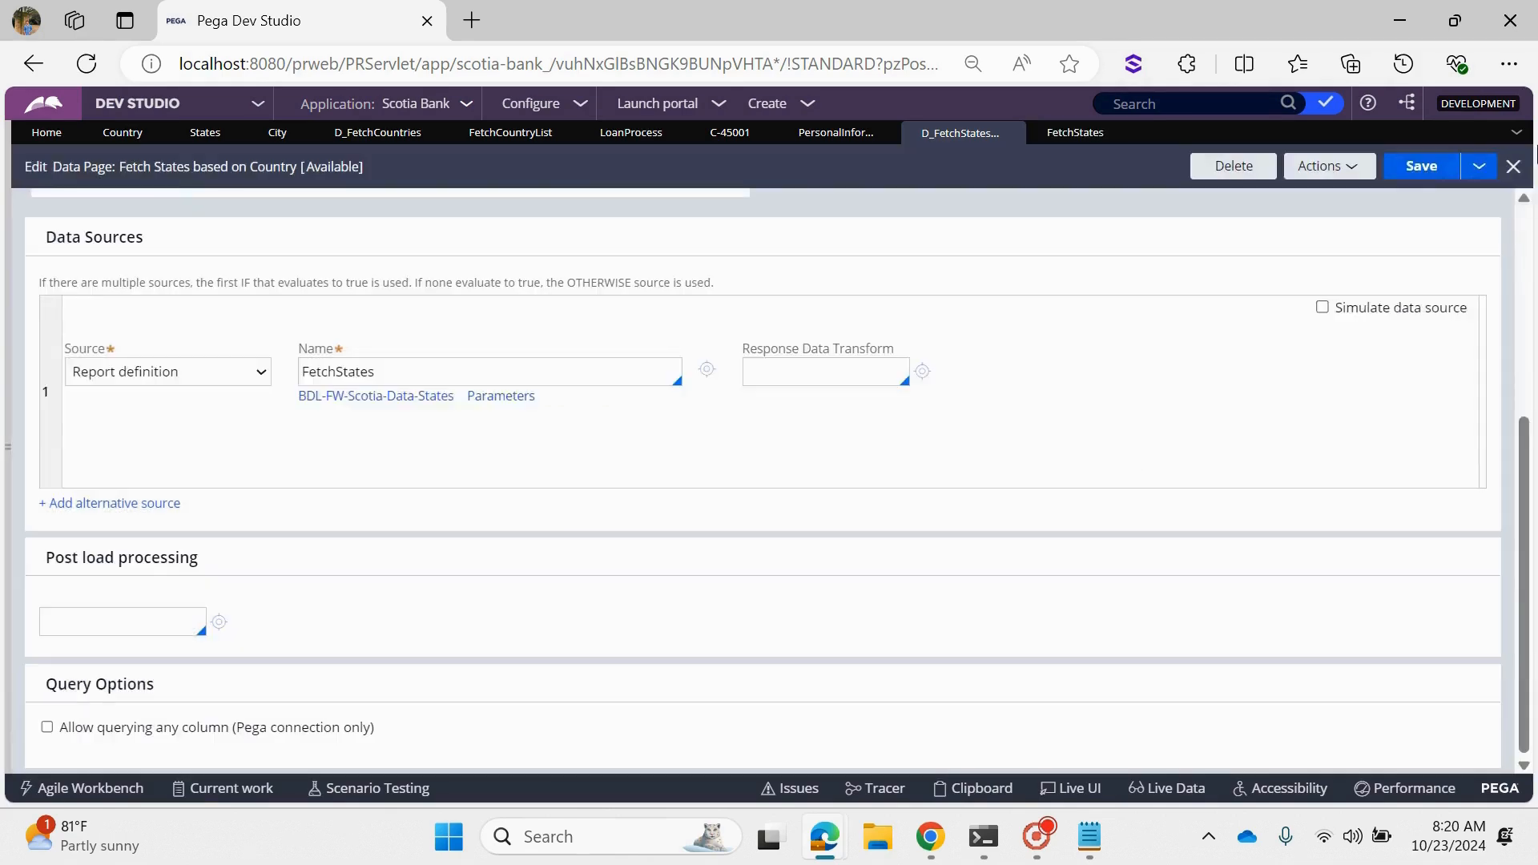
click(1418, 166)
- Run the data page with CountryCD set to IND, examine each entry in pxResults, and close the run window
click(1325, 166)
click(1305, 194)
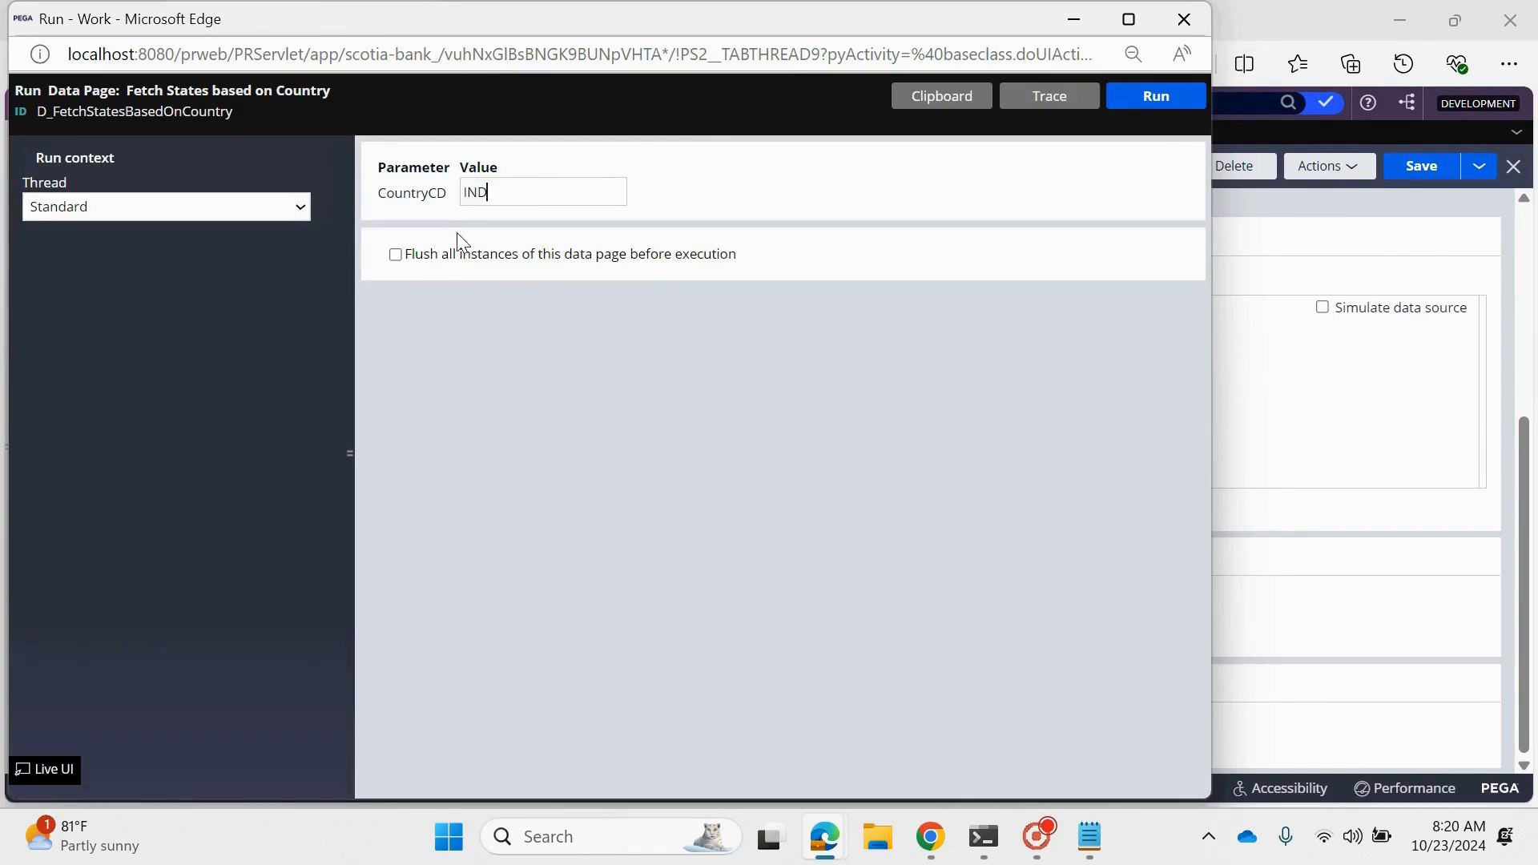
click(1156, 96)
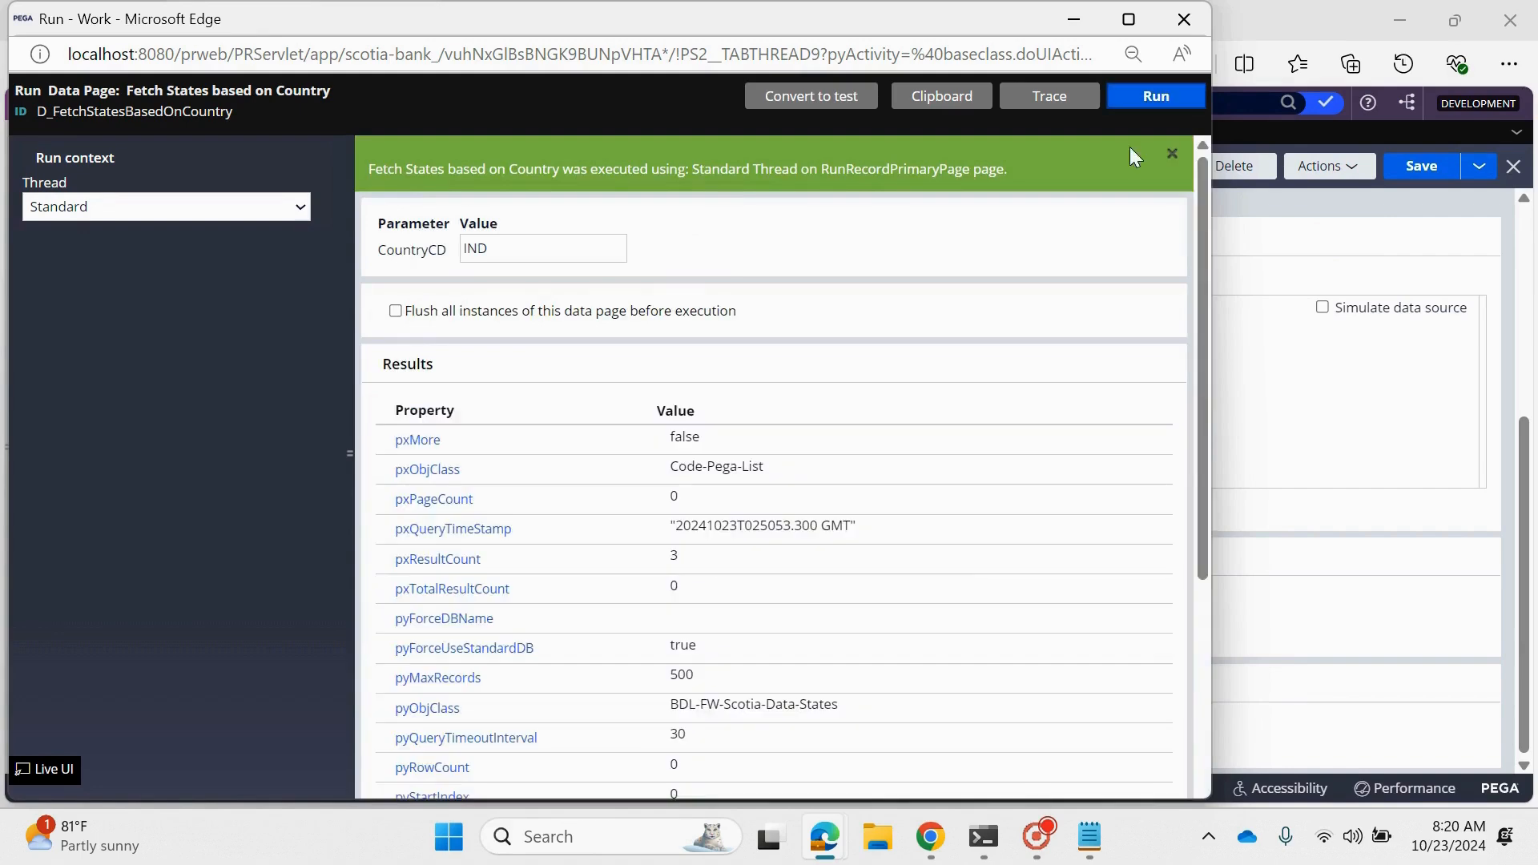
scroll(649, 753, down, 4)
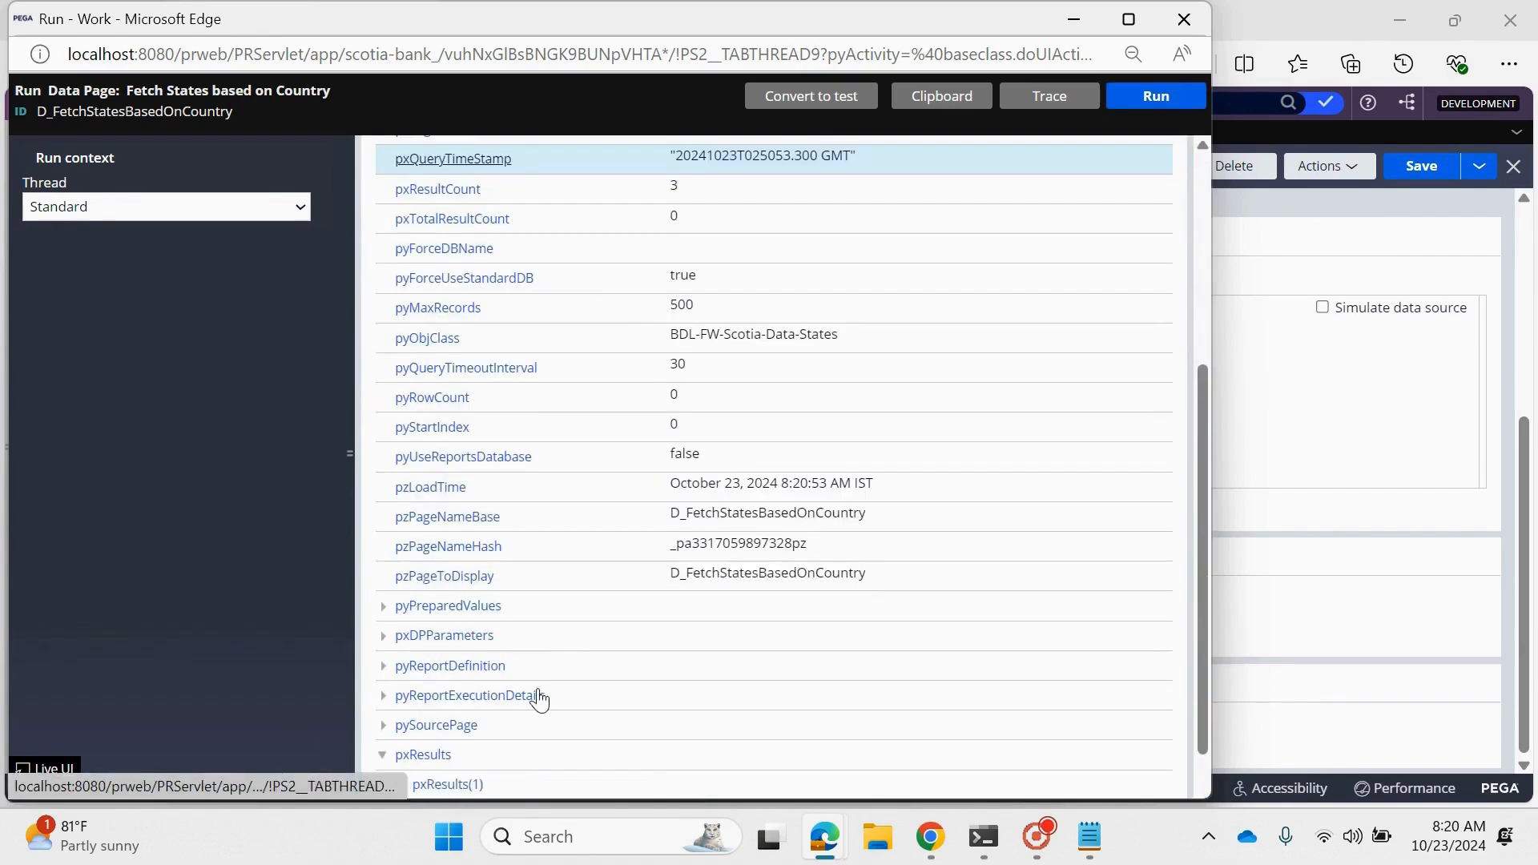
click(423, 756)
click(402, 694)
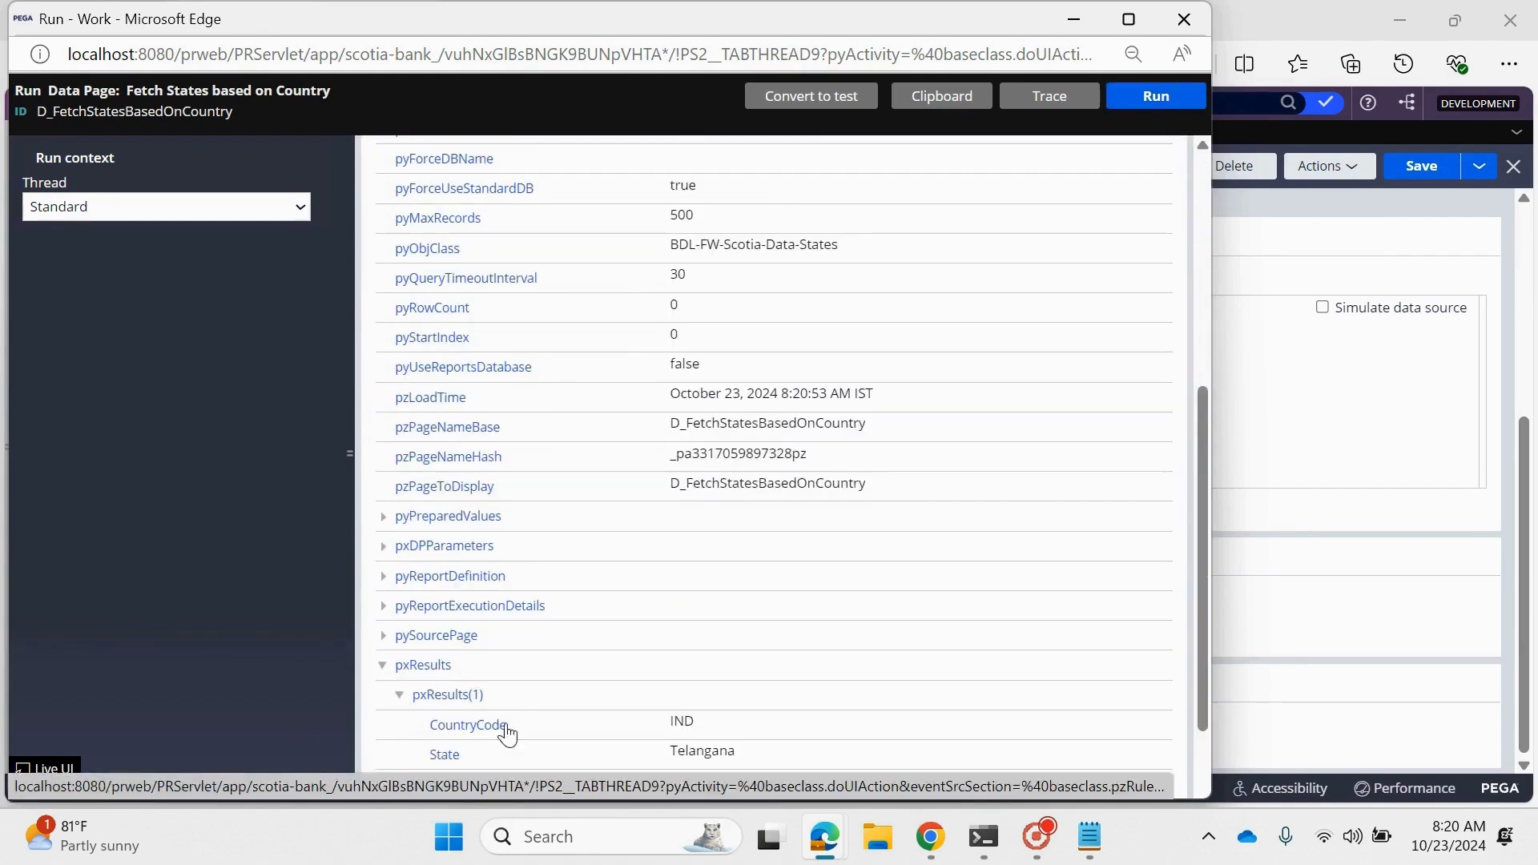
click(401, 725)
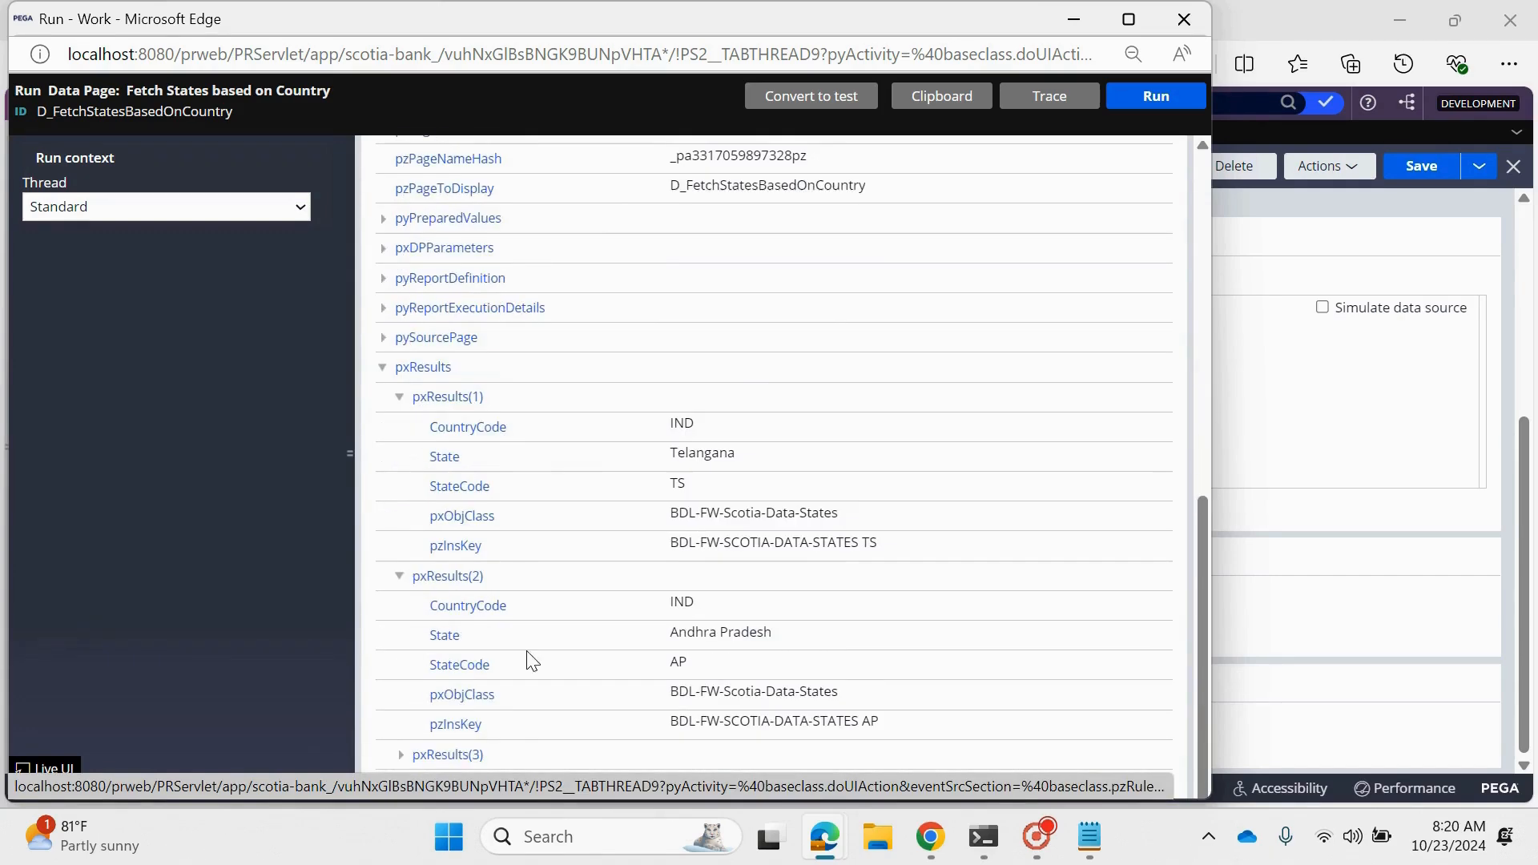
click(400, 755)
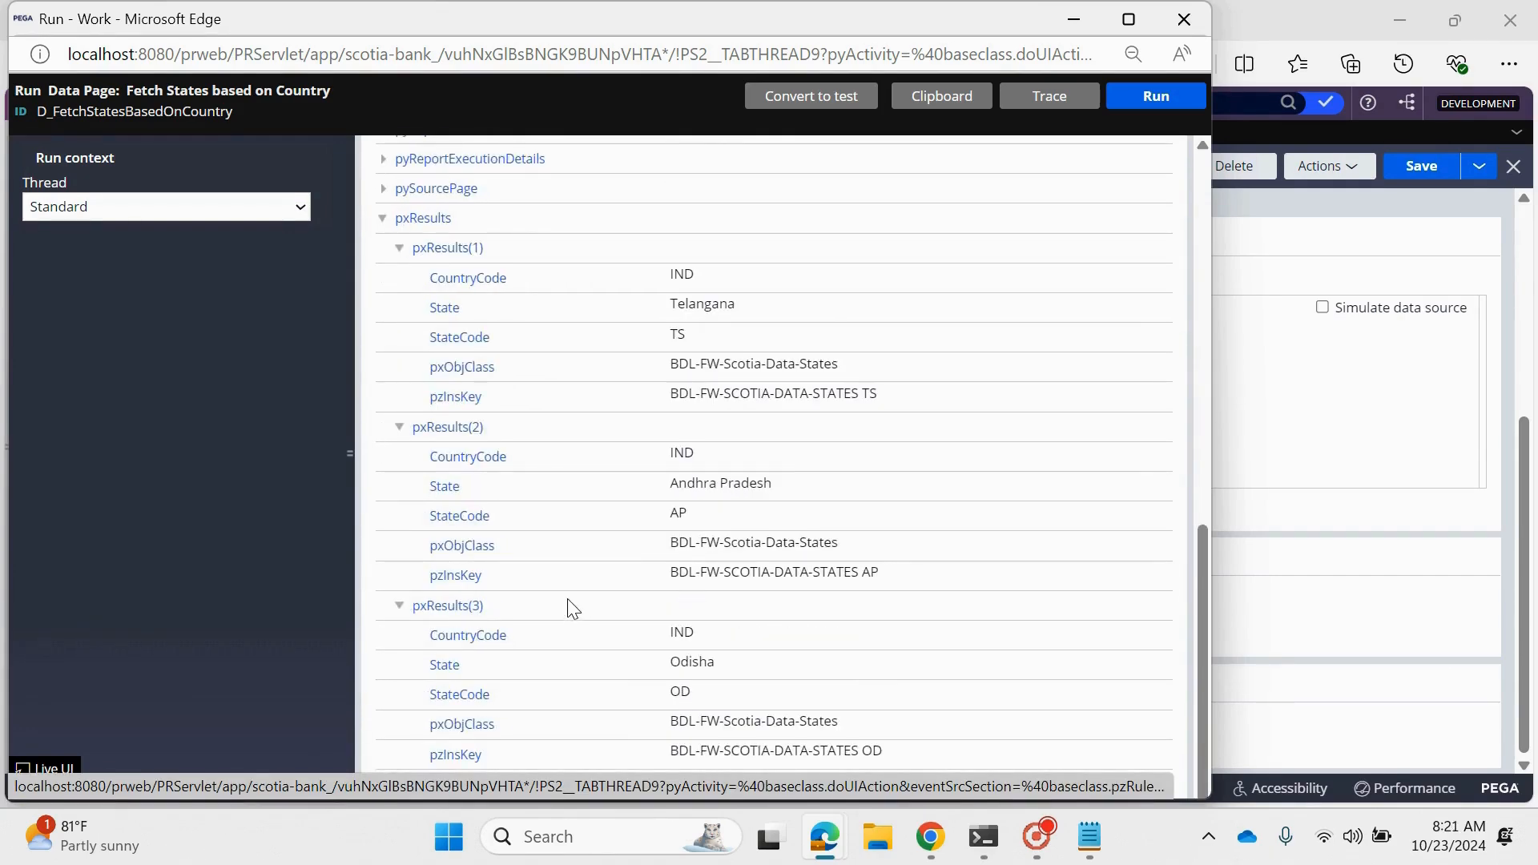
scroll(571, 609, up, 10)
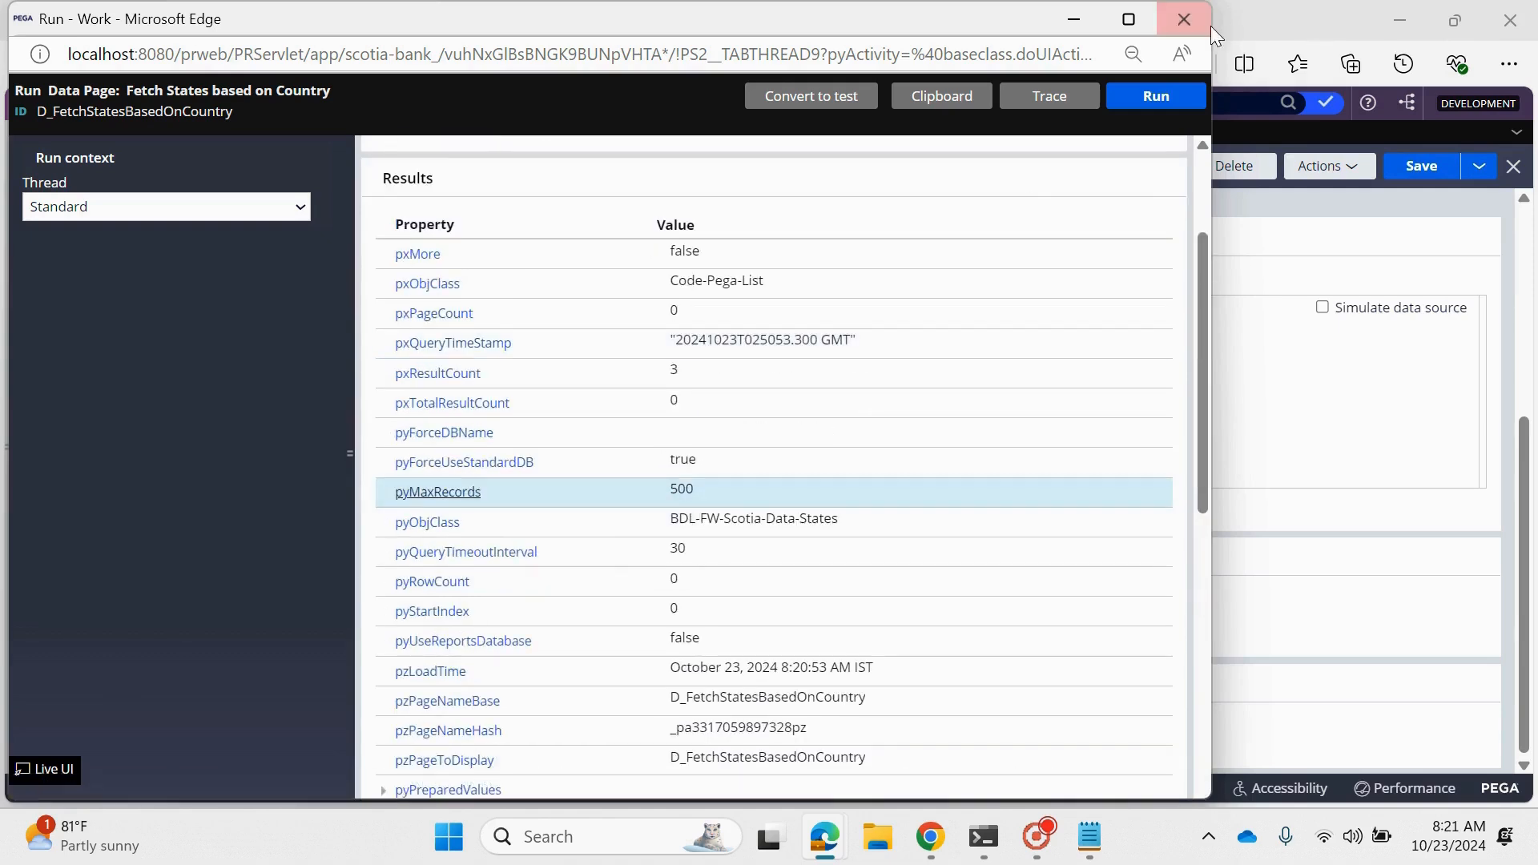
click(1184, 18)
- Compare the data page with the FetchStates report and check which parameter its run window requests, without running it
scroll(603, 352, up, 5)
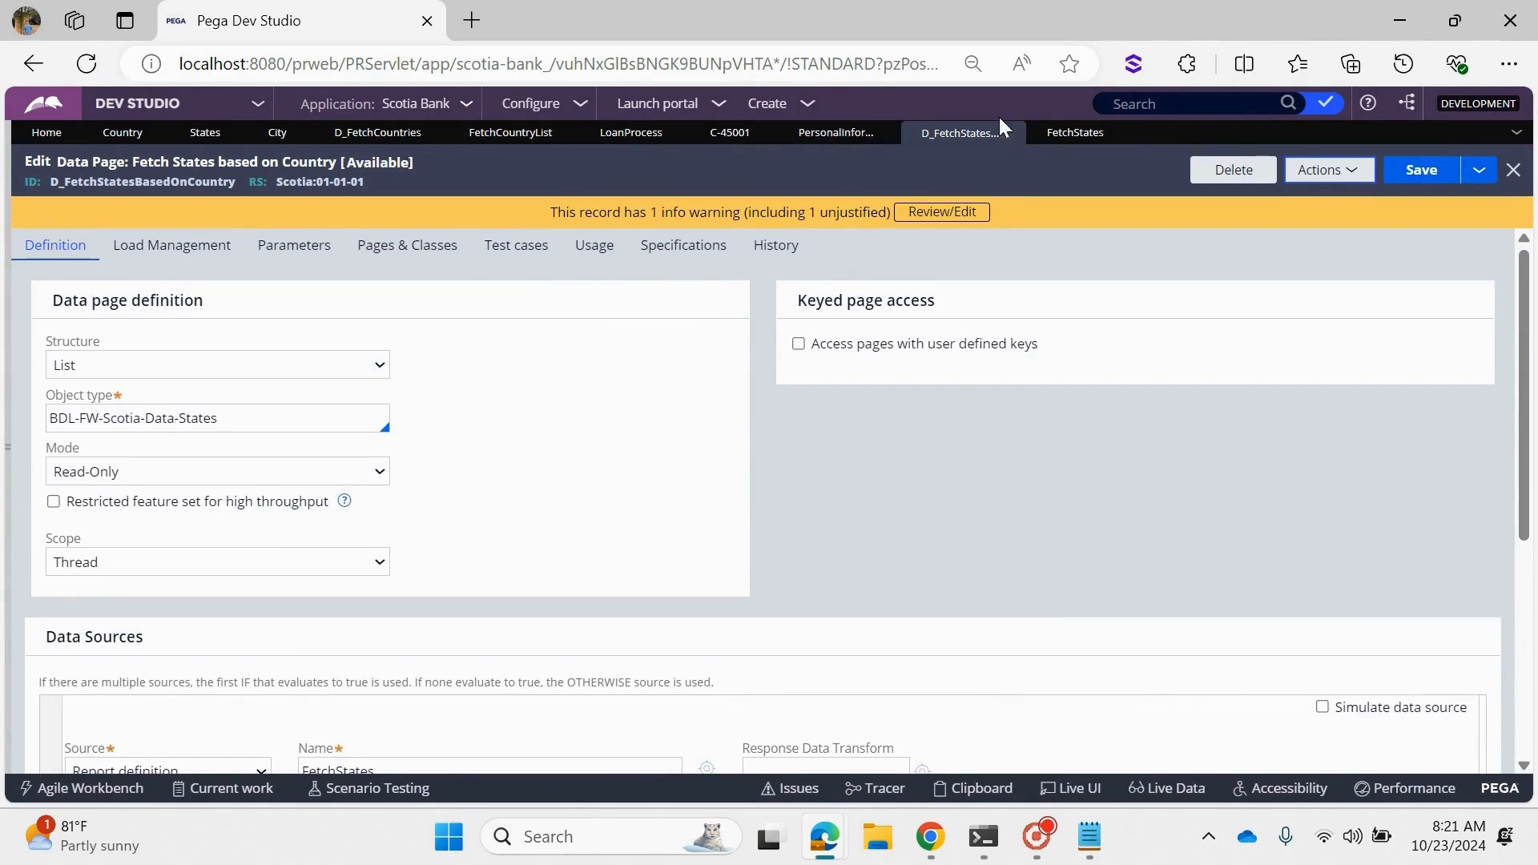
click(1074, 132)
click(931, 137)
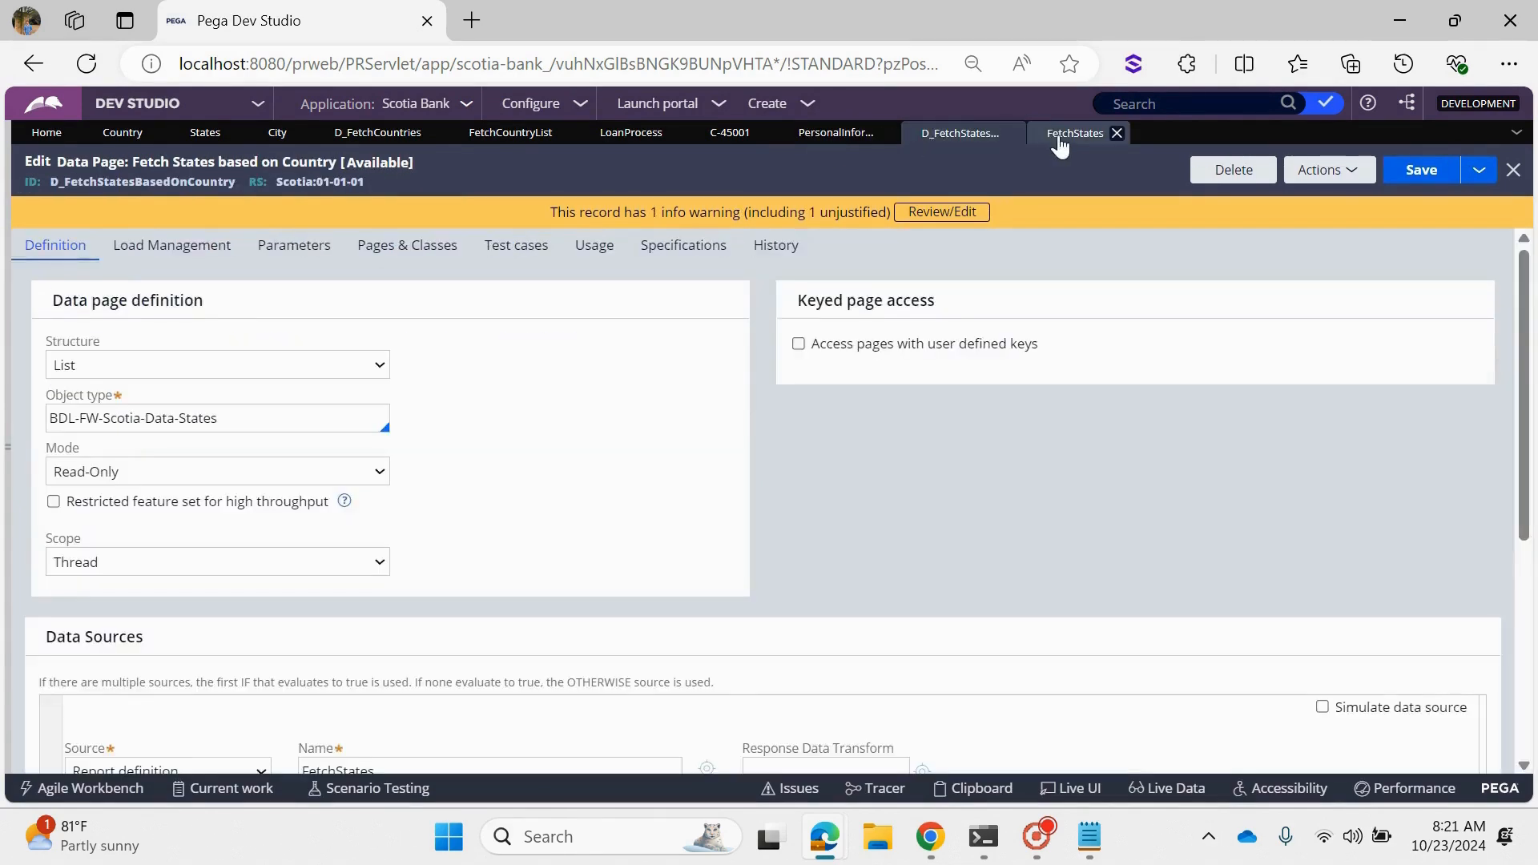
click(1061, 134)
click(915, 138)
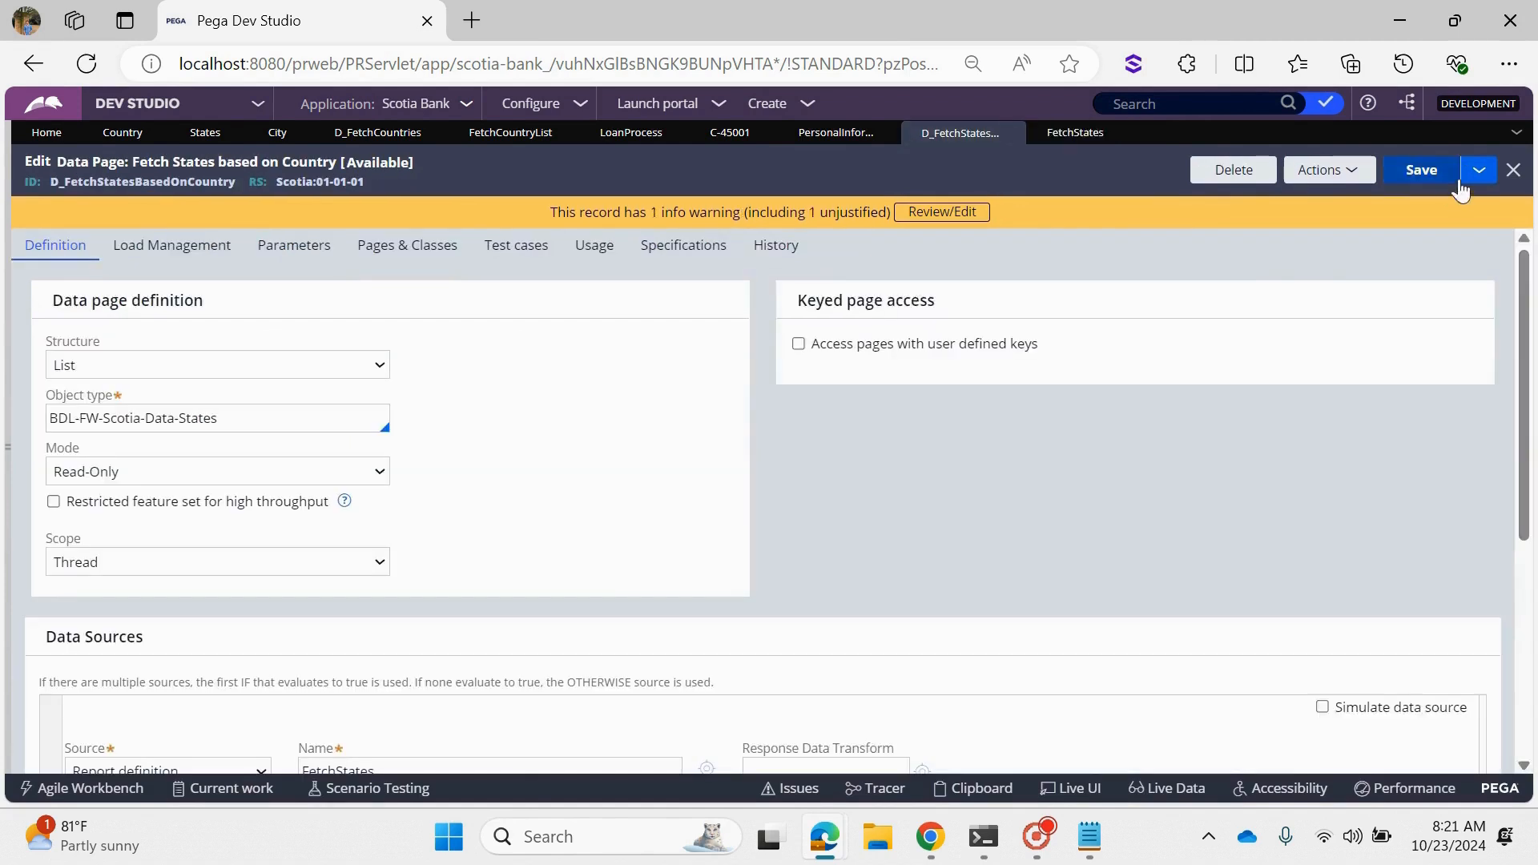
click(1330, 170)
click(1269, 200)
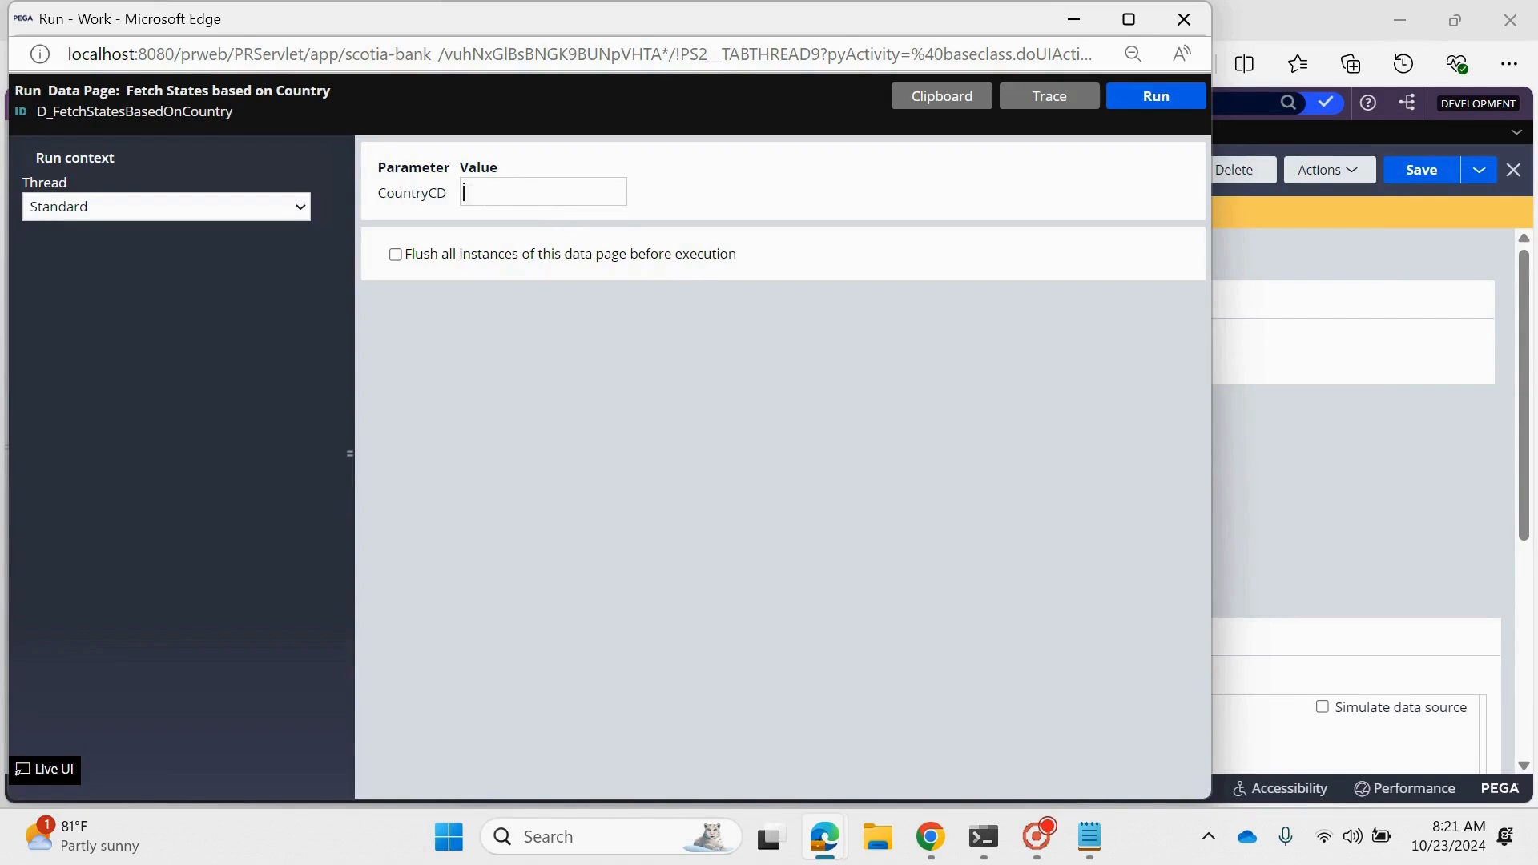
drag(381, 196, 455, 206)
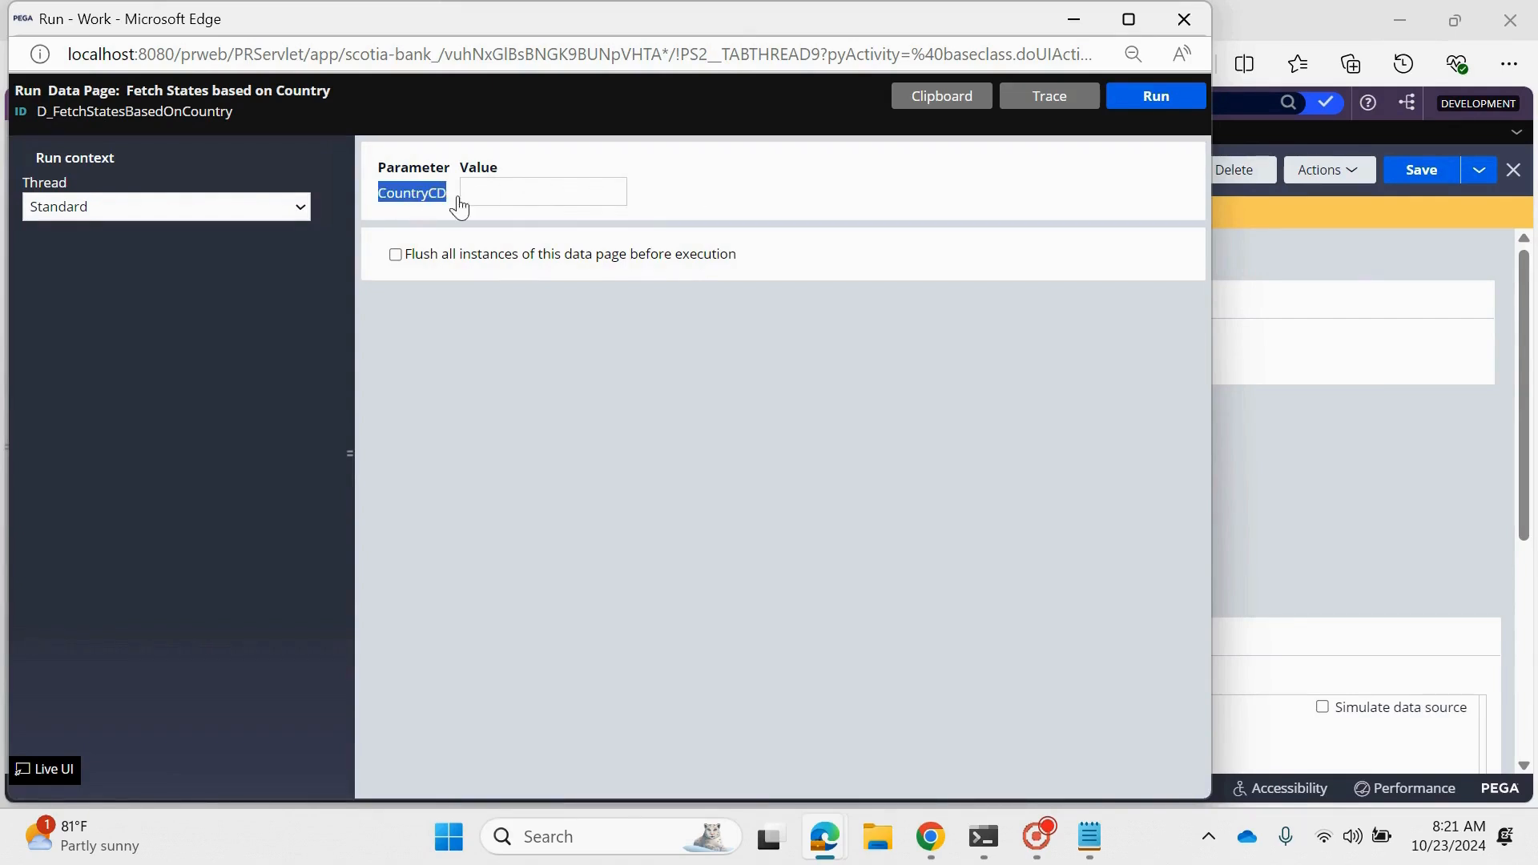
click(1166, 13)
- Copy the data page's ID D_FetchStatesBasedOnCountry and open the State dropdown's cell properties in the Personal Information section
double_click(125, 184)
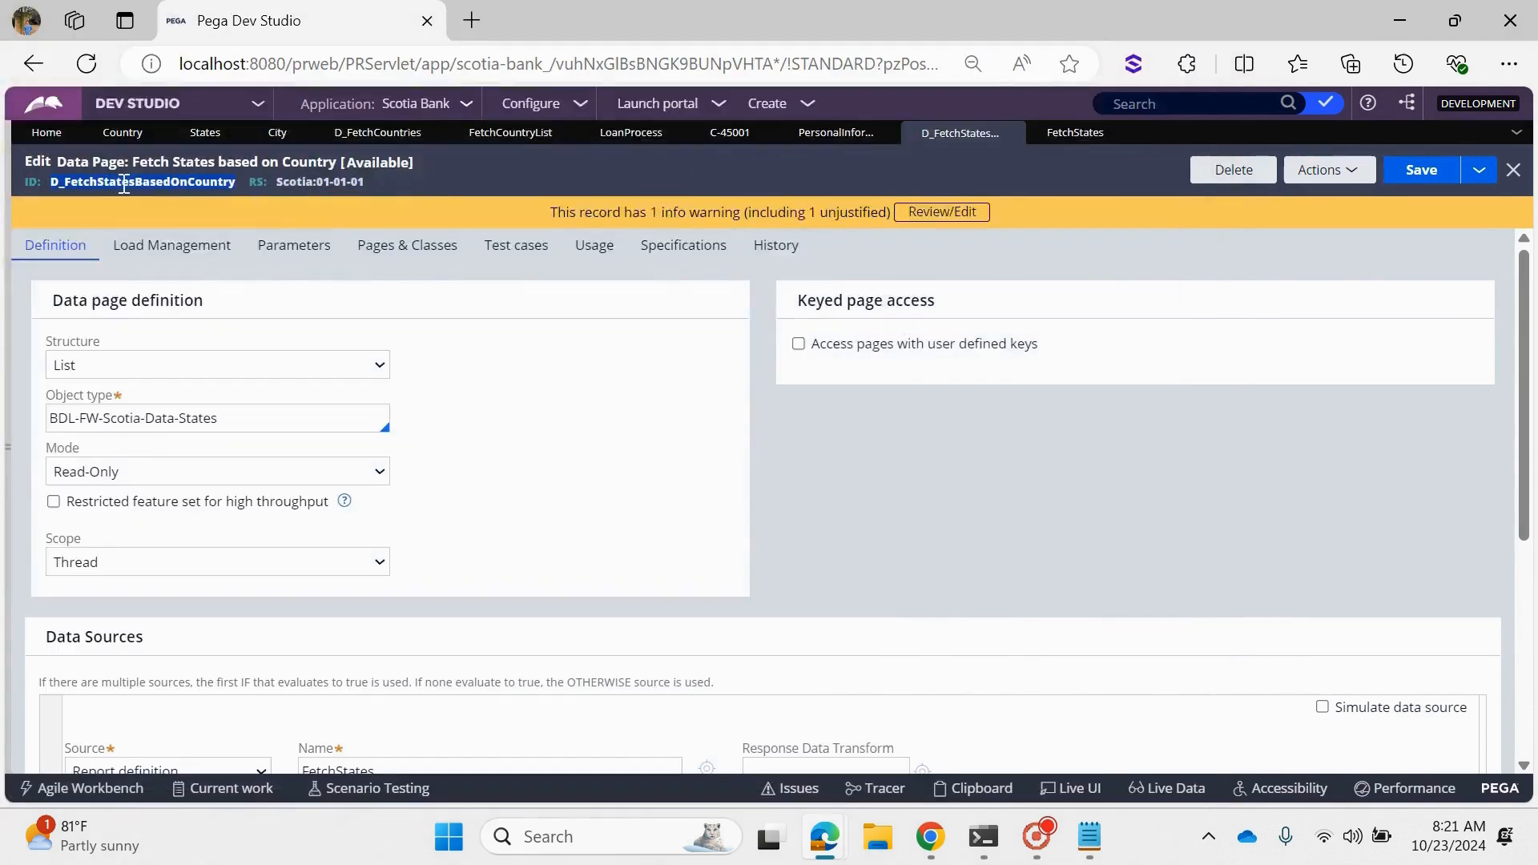
right_click(124, 184)
click(191, 204)
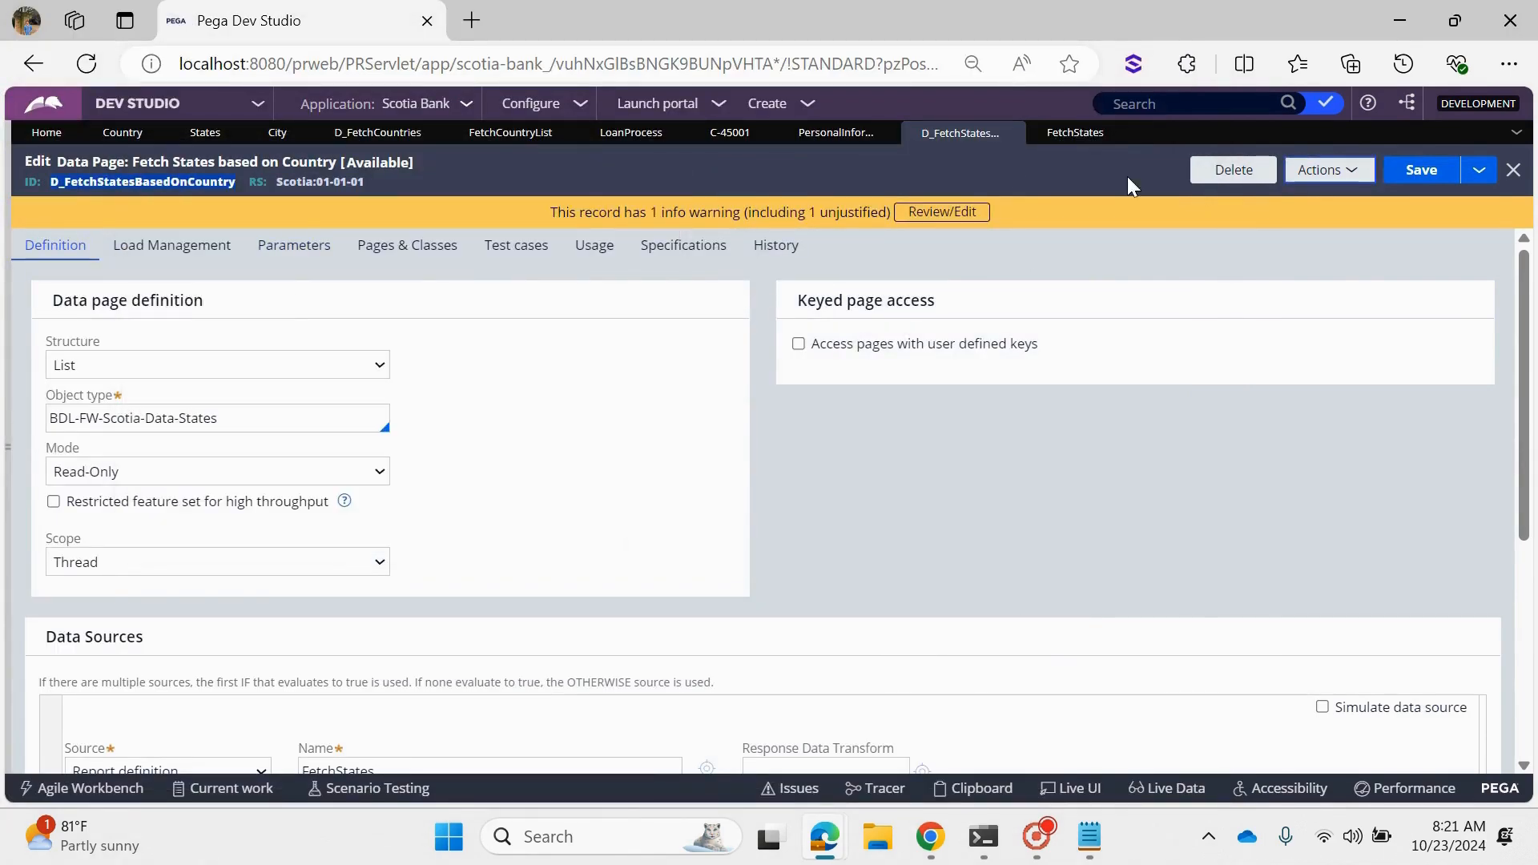
click(830, 136)
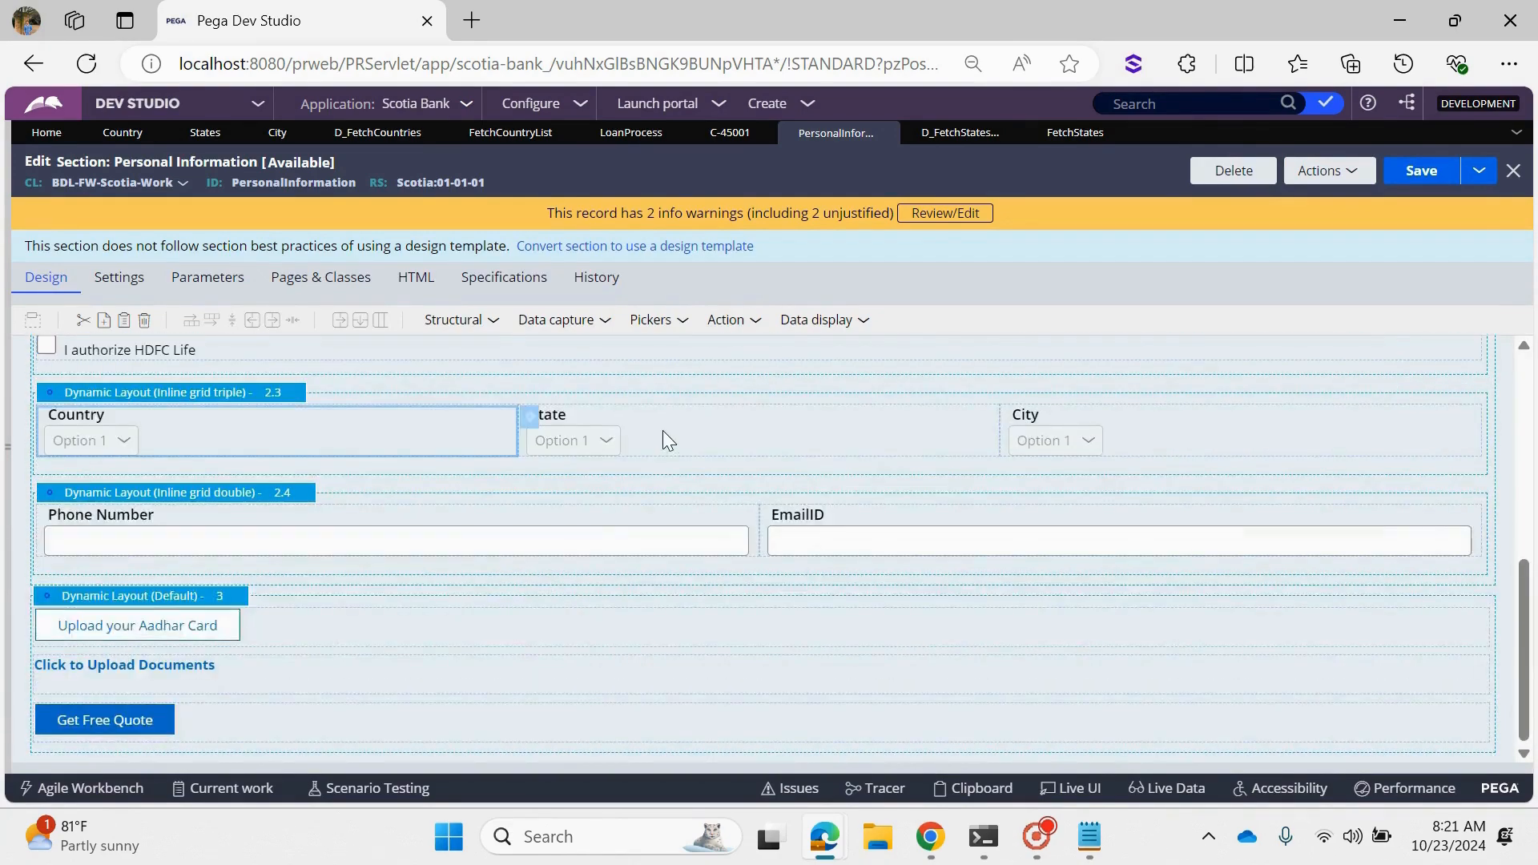
double_click(662, 430)
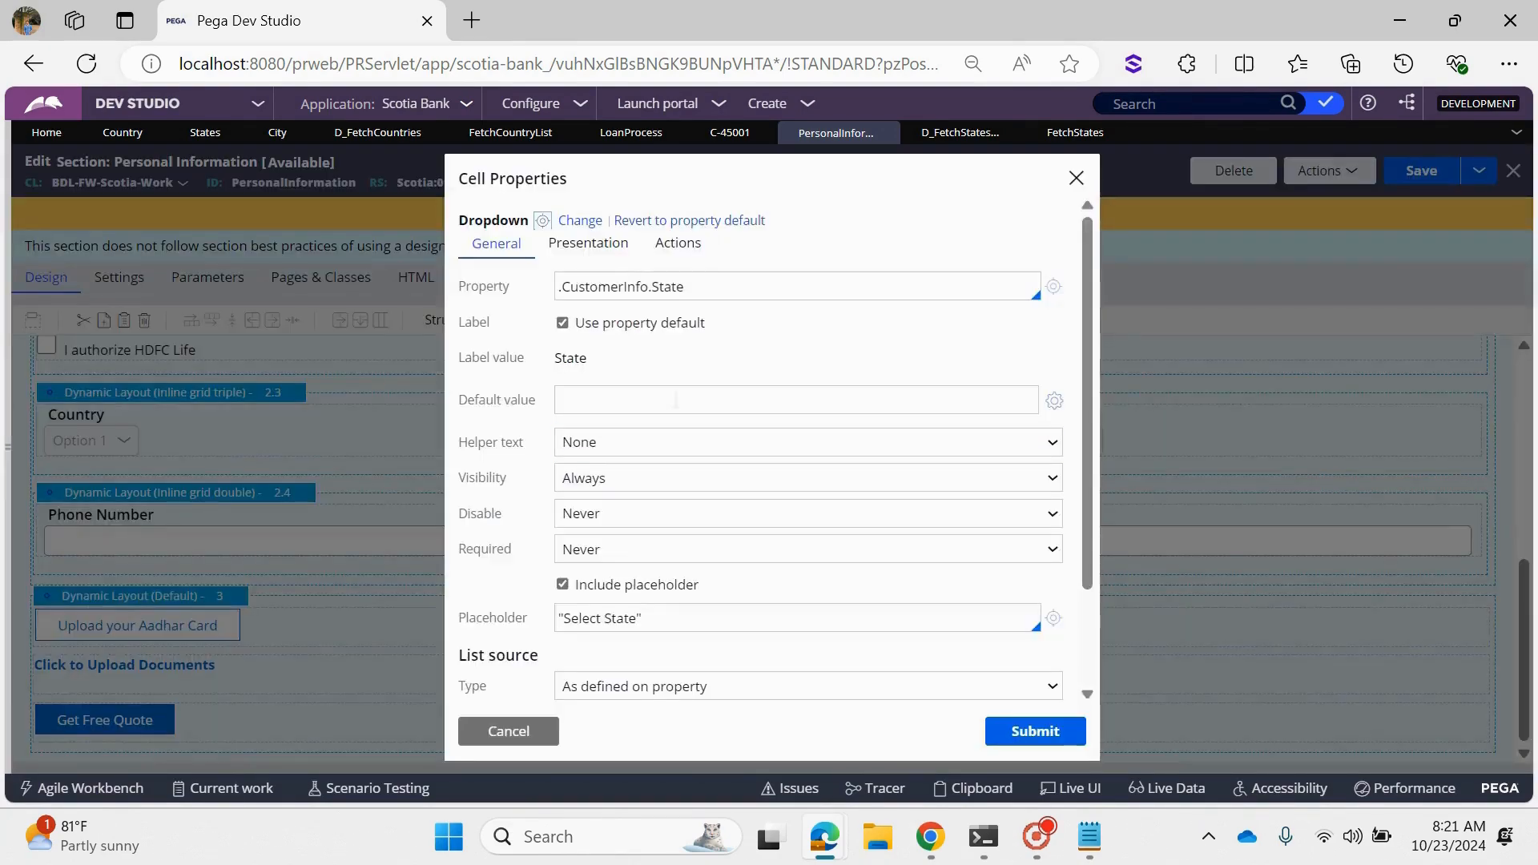
- Set the State dropdown's list source type to Data page and its data page to D_FetchStatesBasedOnCountry
scroll(697, 556, down, 2)
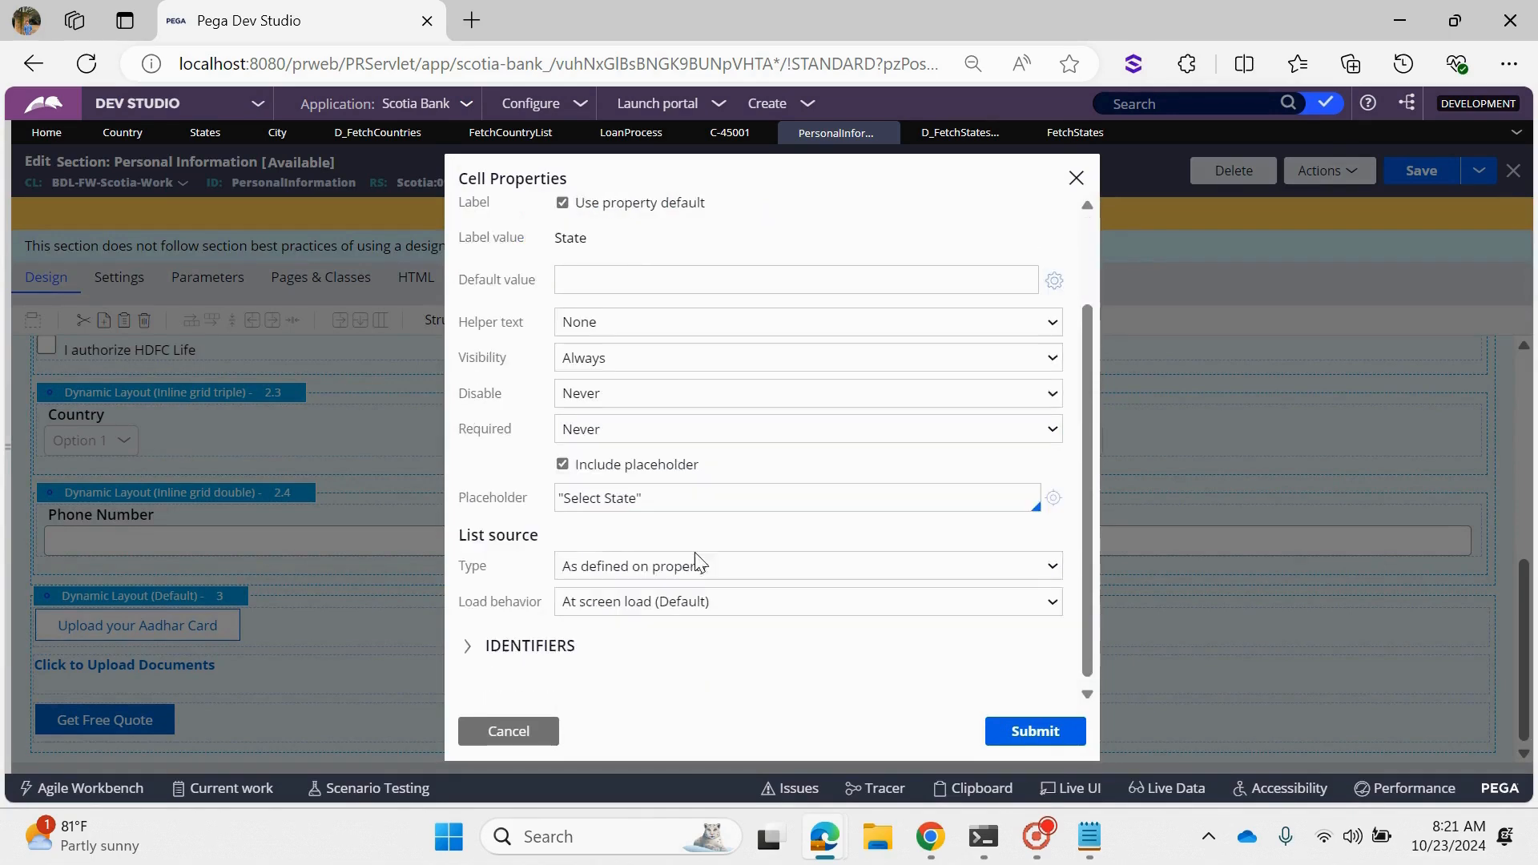
drag(460, 535, 548, 541)
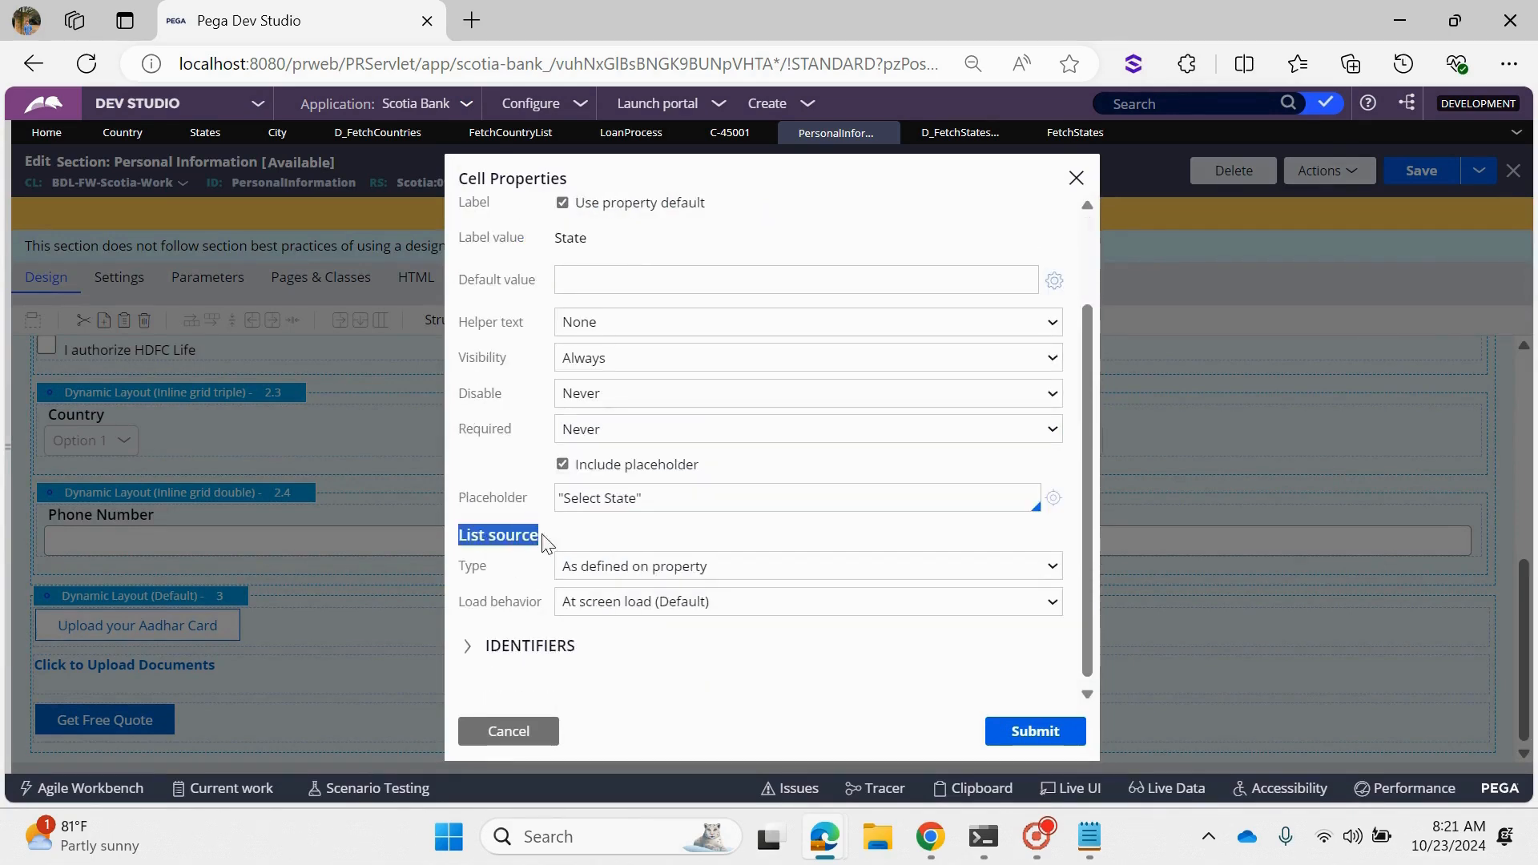
click(587, 565)
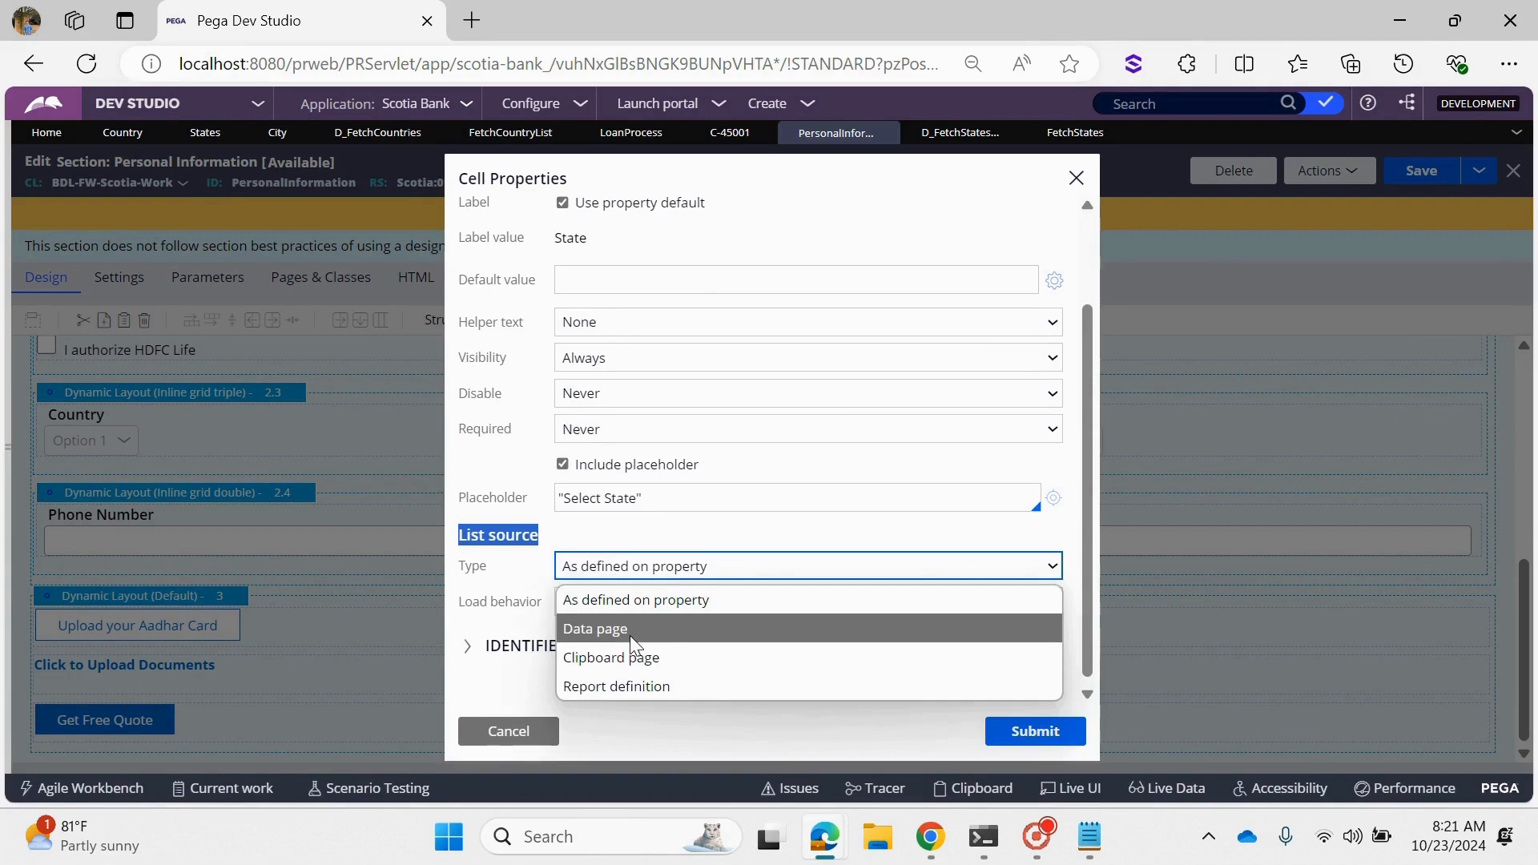
click(629, 637)
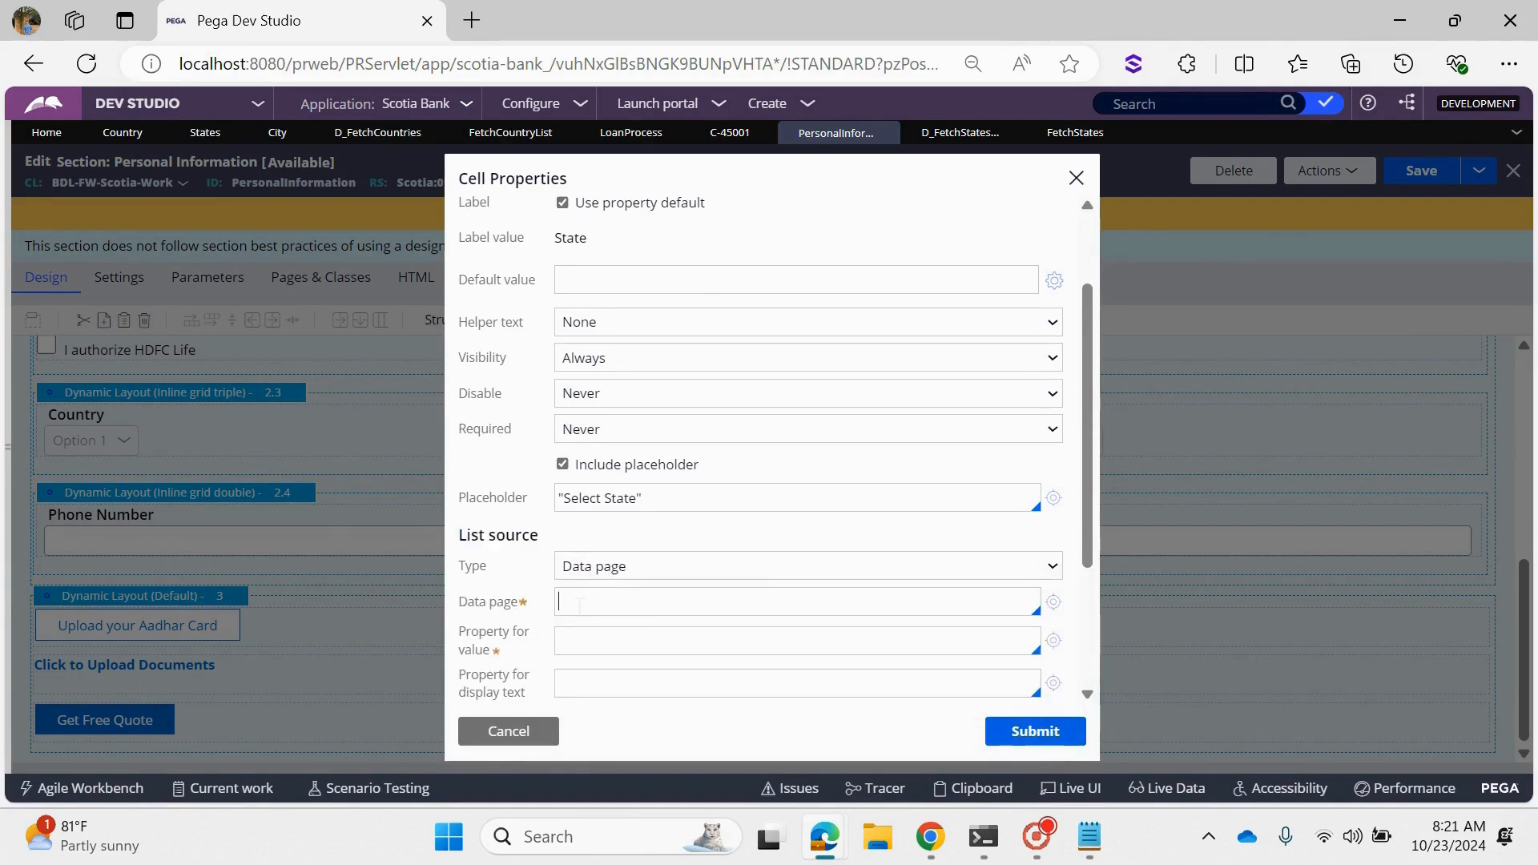
key(ctrl+v)
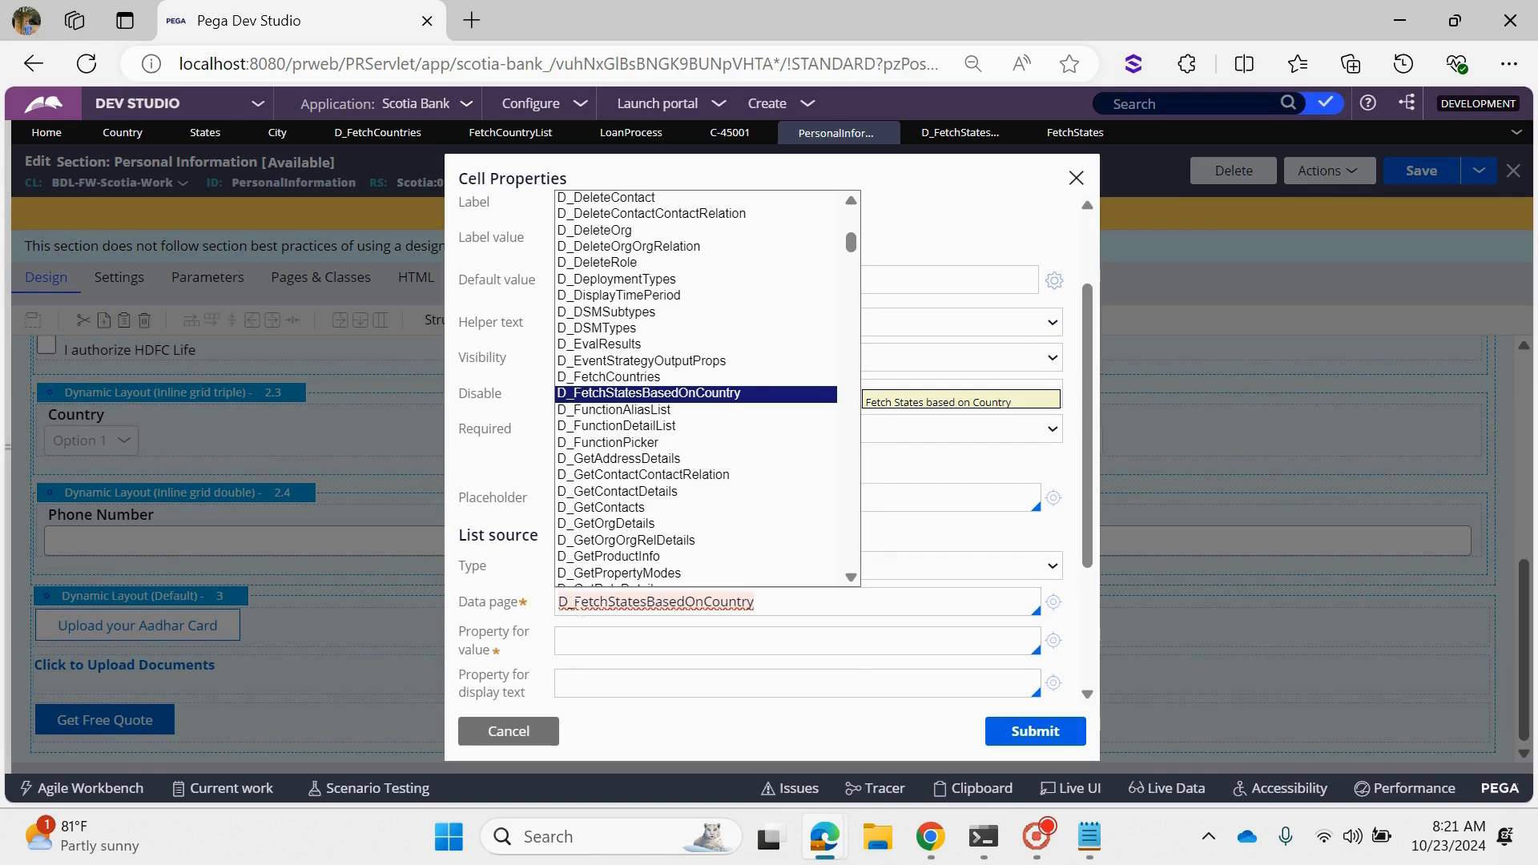
key(Return)
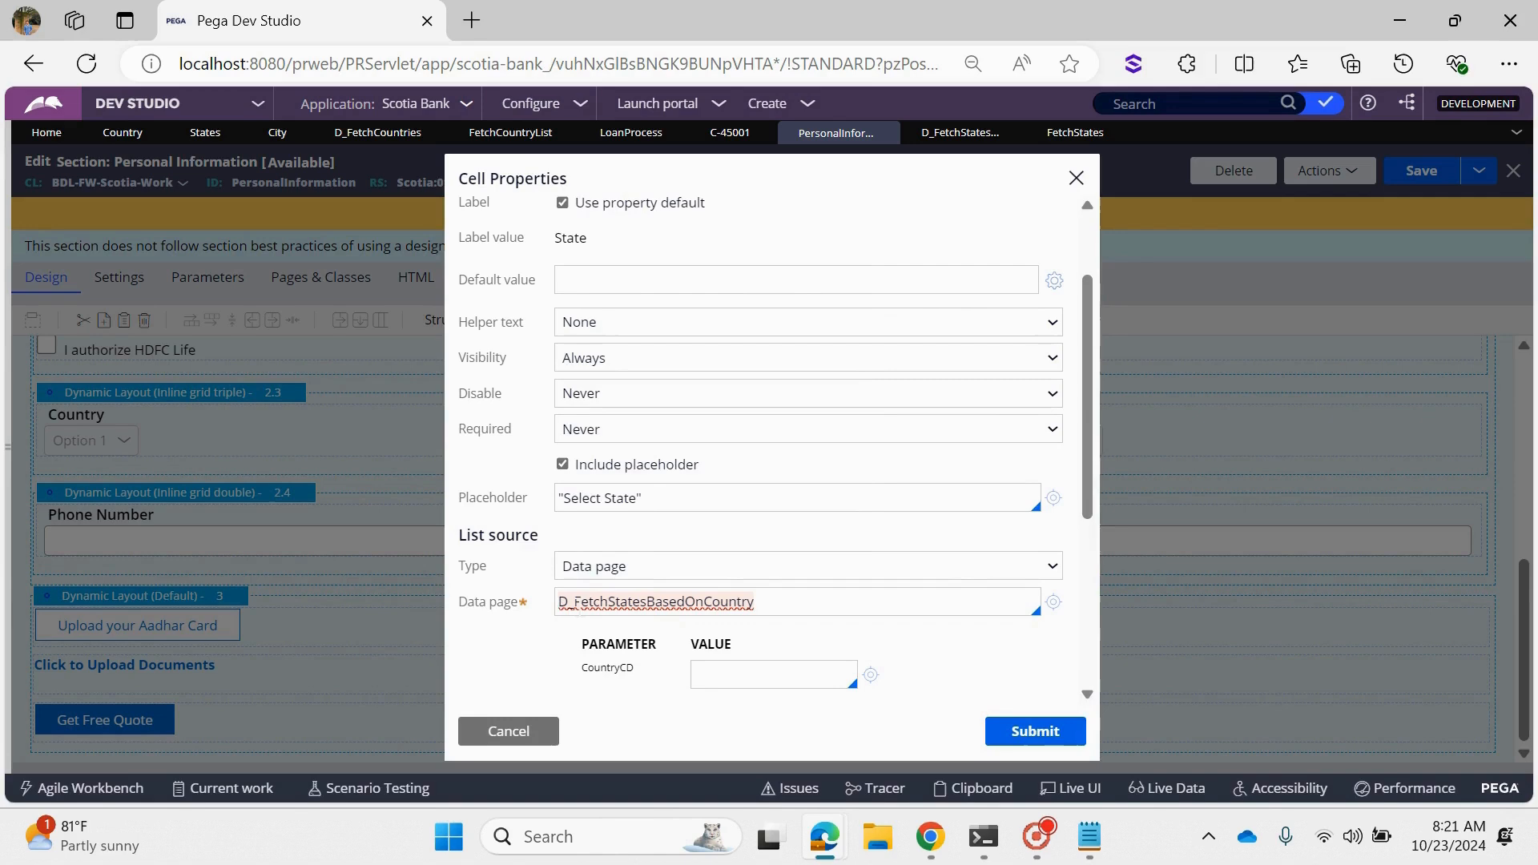
drag(653, 673, 574, 675)
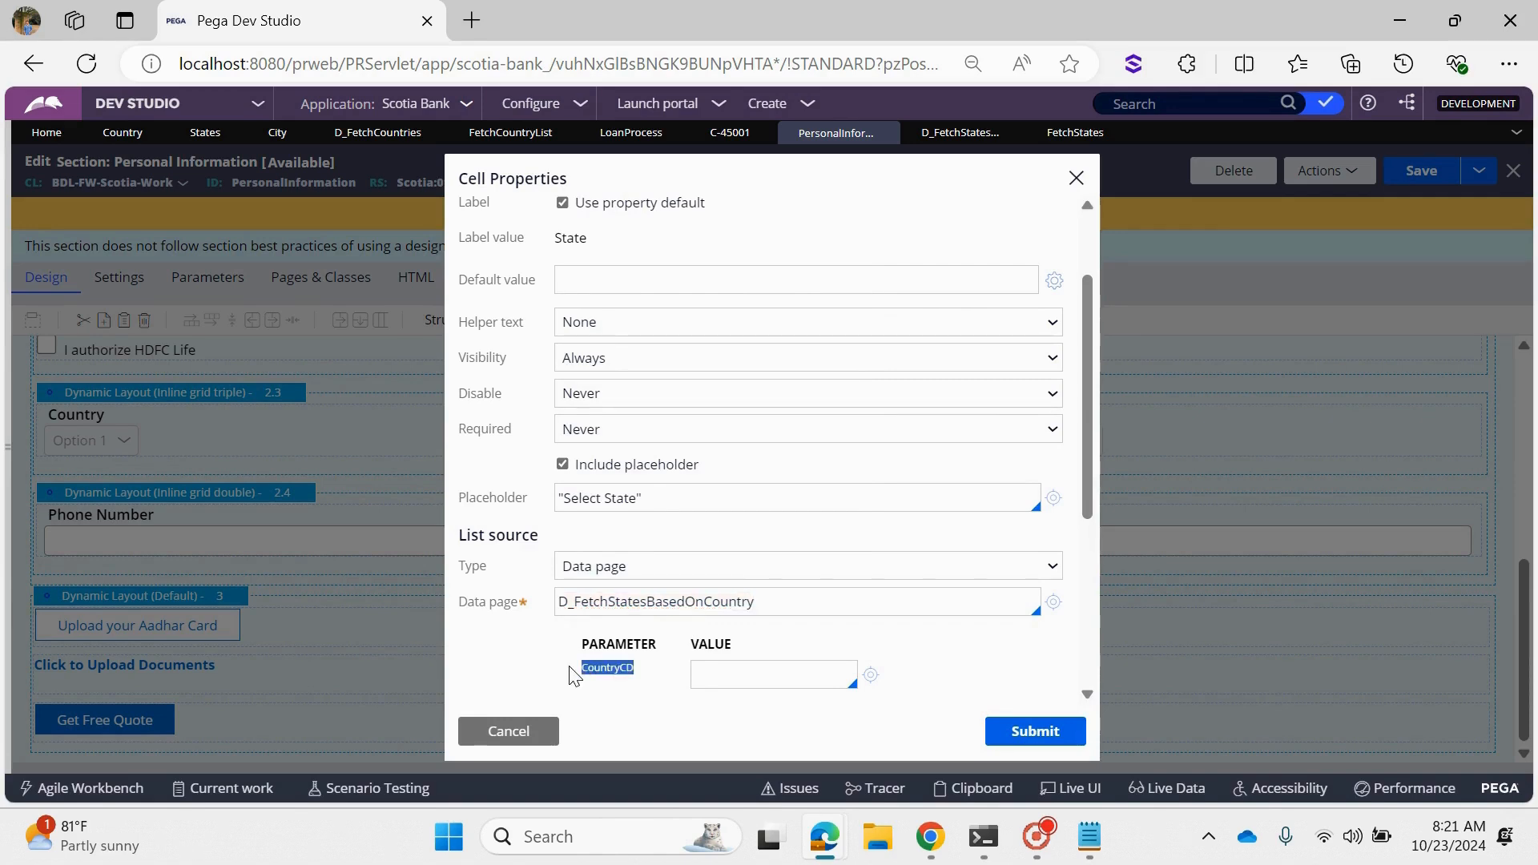
click(722, 674)
- Examine the options of the Country and State dropdowns on the open Scotia Bank case form
click(725, 133)
click(118, 543)
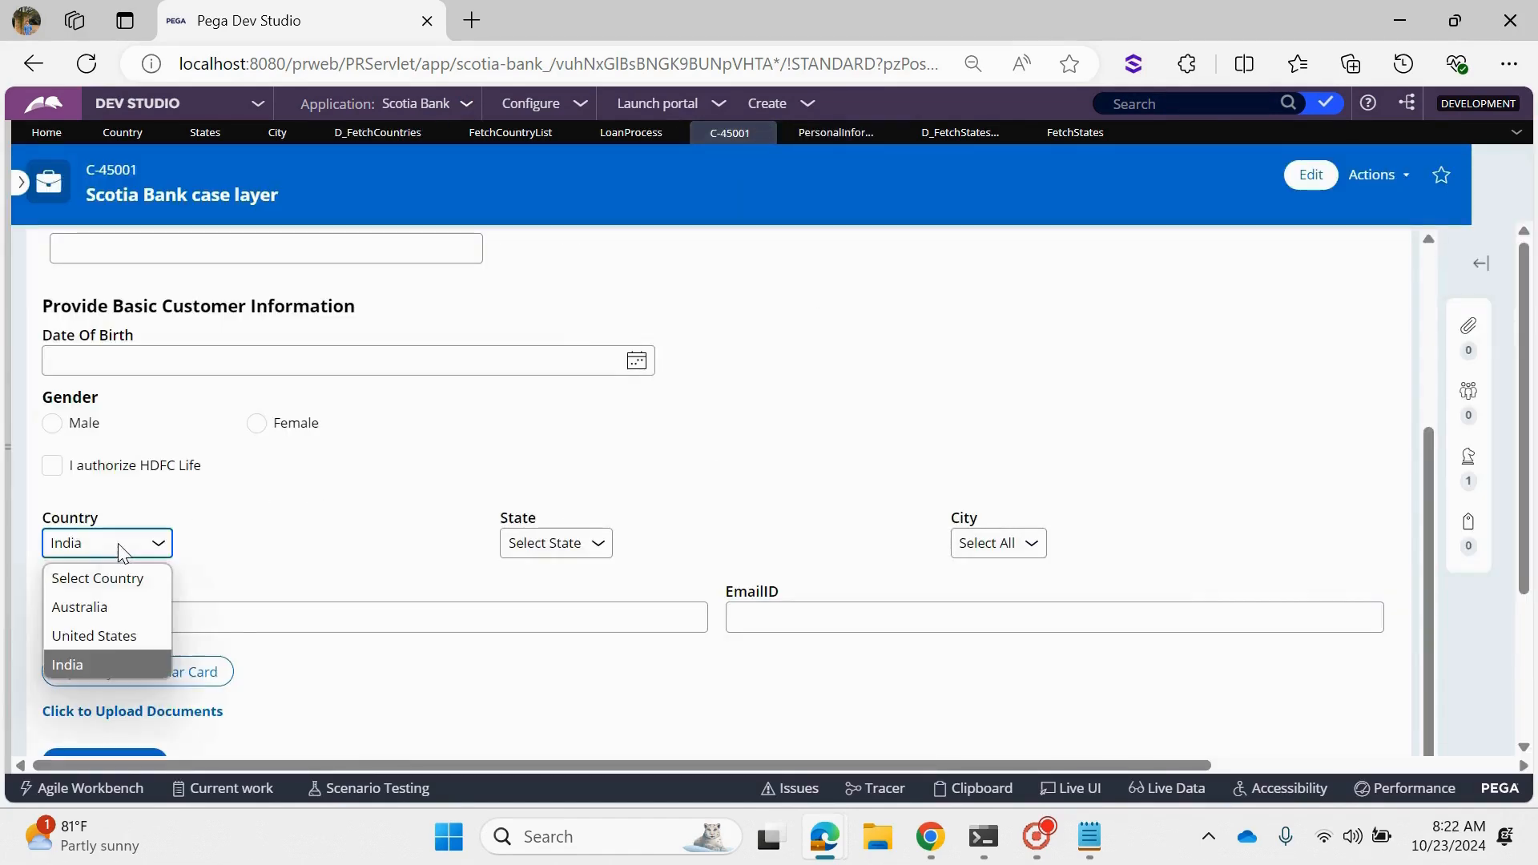
click(120, 551)
drag(127, 522, 46, 525)
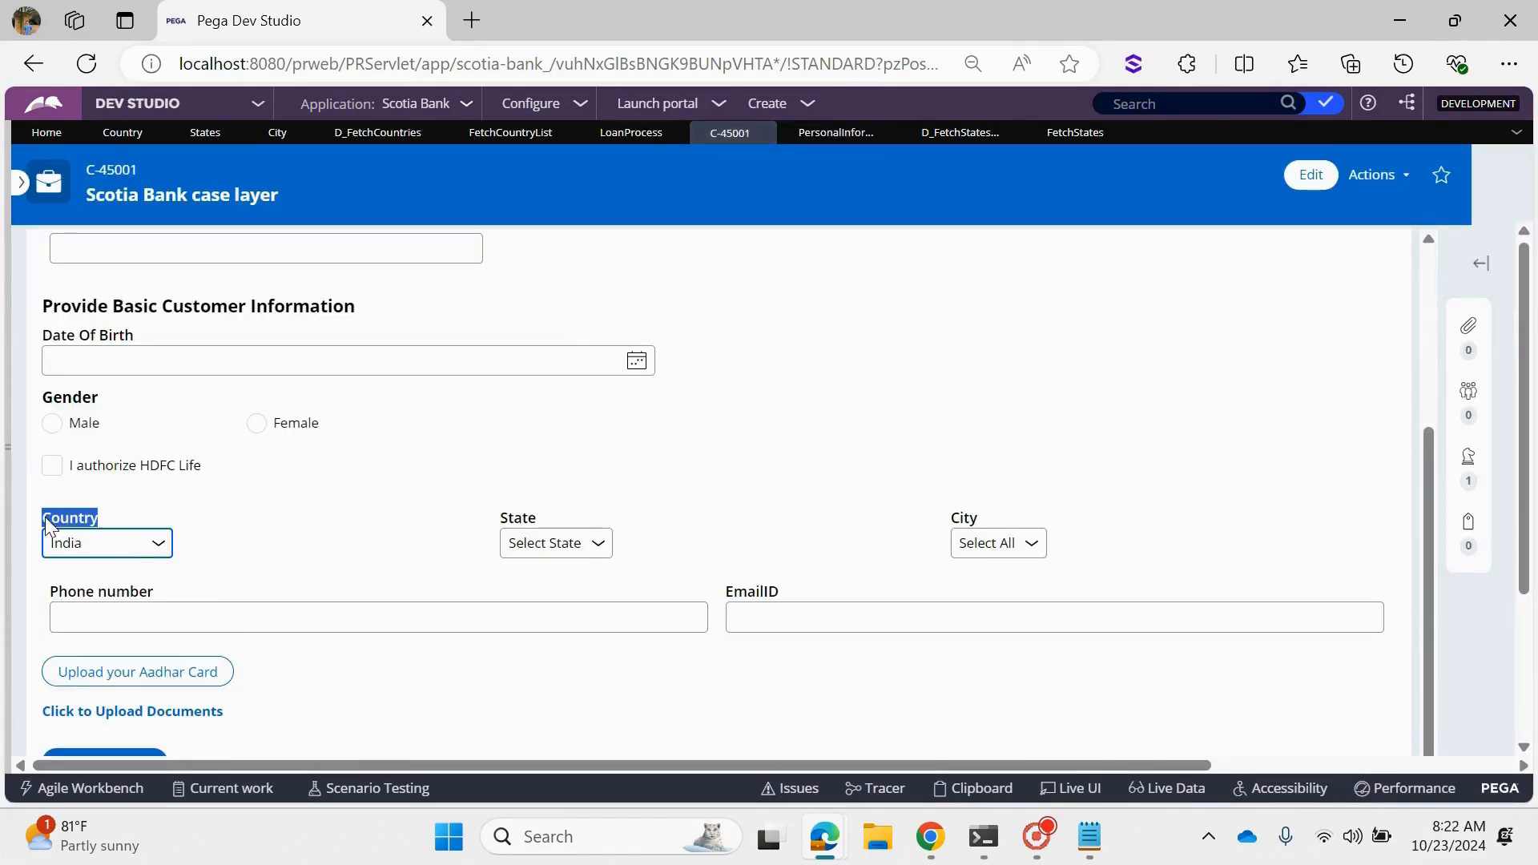
click(112, 543)
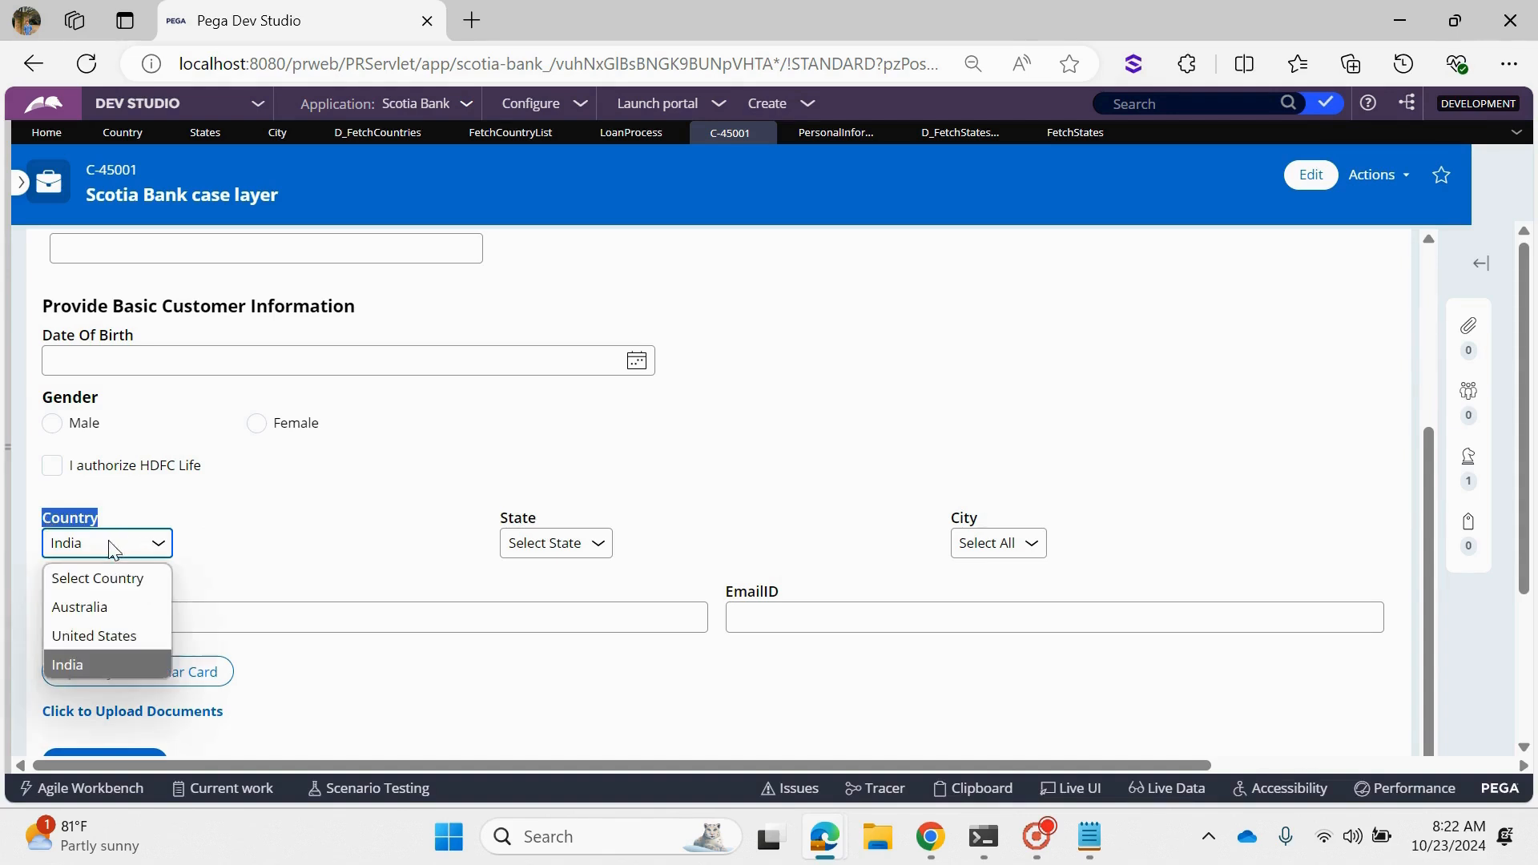
click(498, 558)
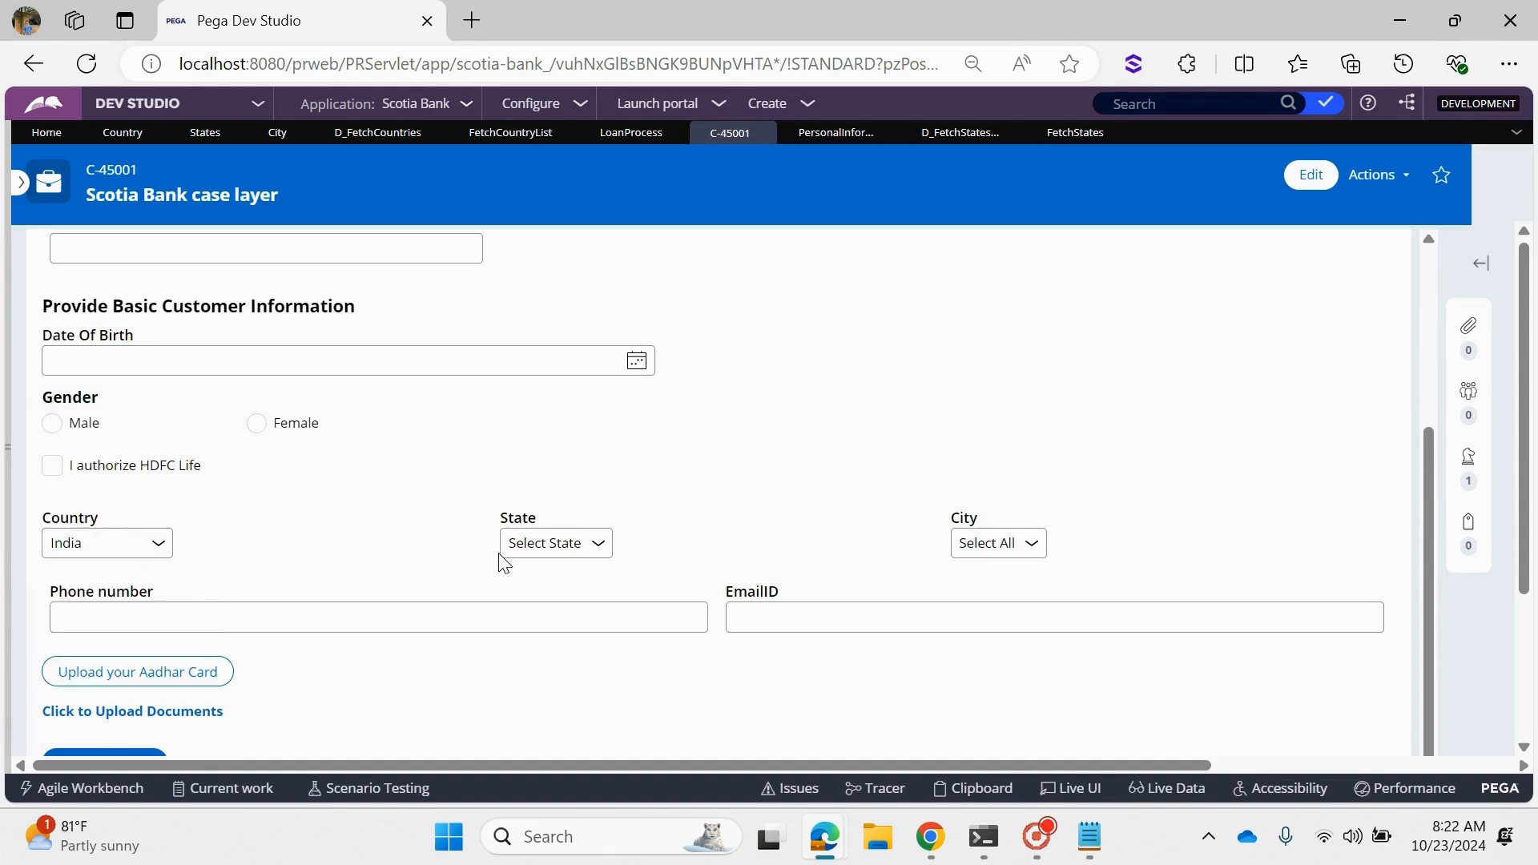
click(541, 550)
click(541, 550)
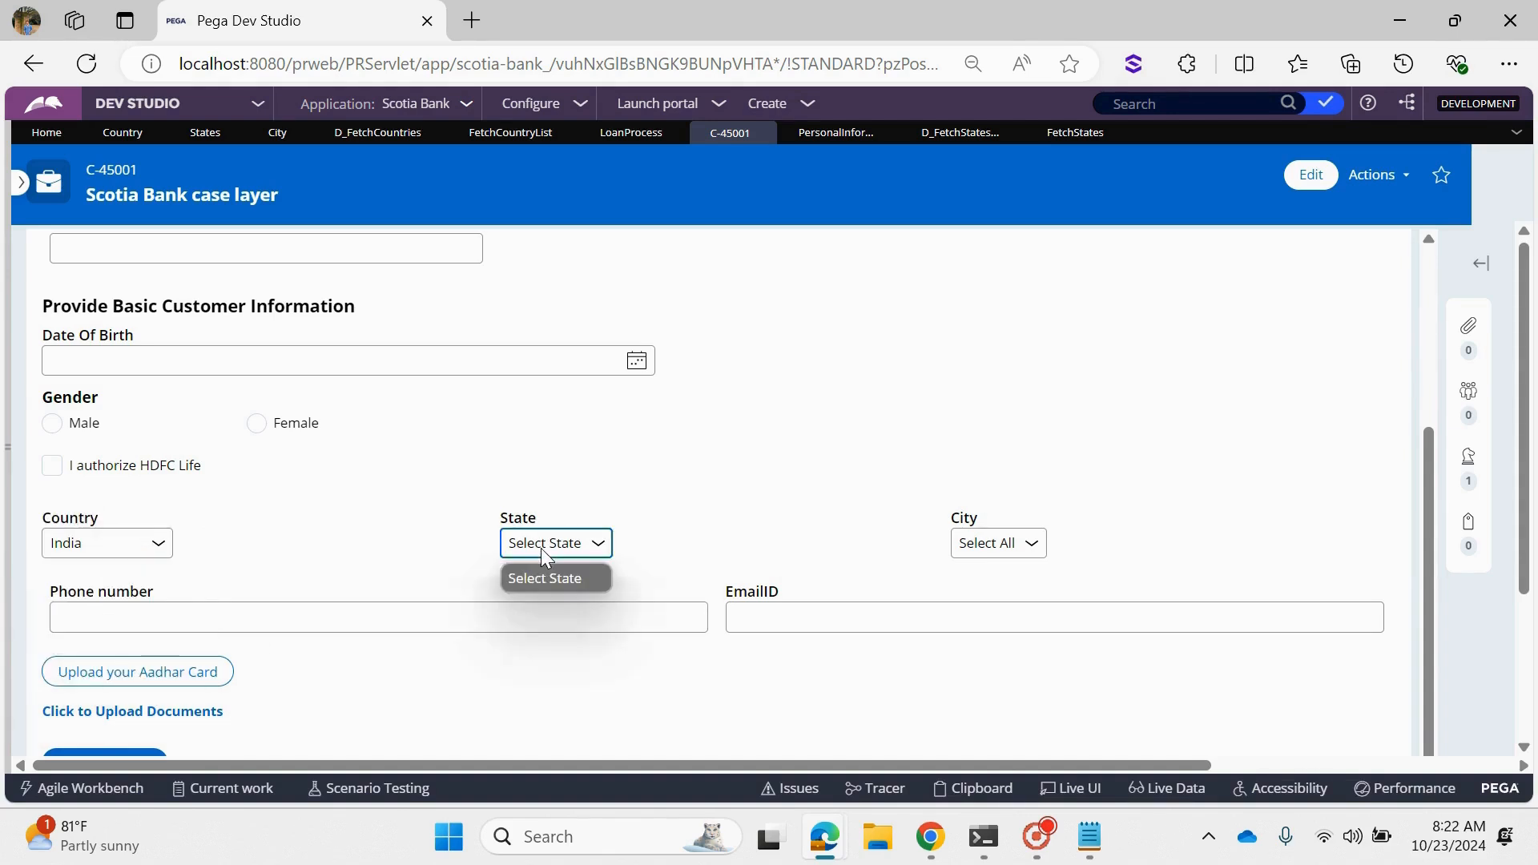
click(541, 548)
drag(99, 519, 33, 521)
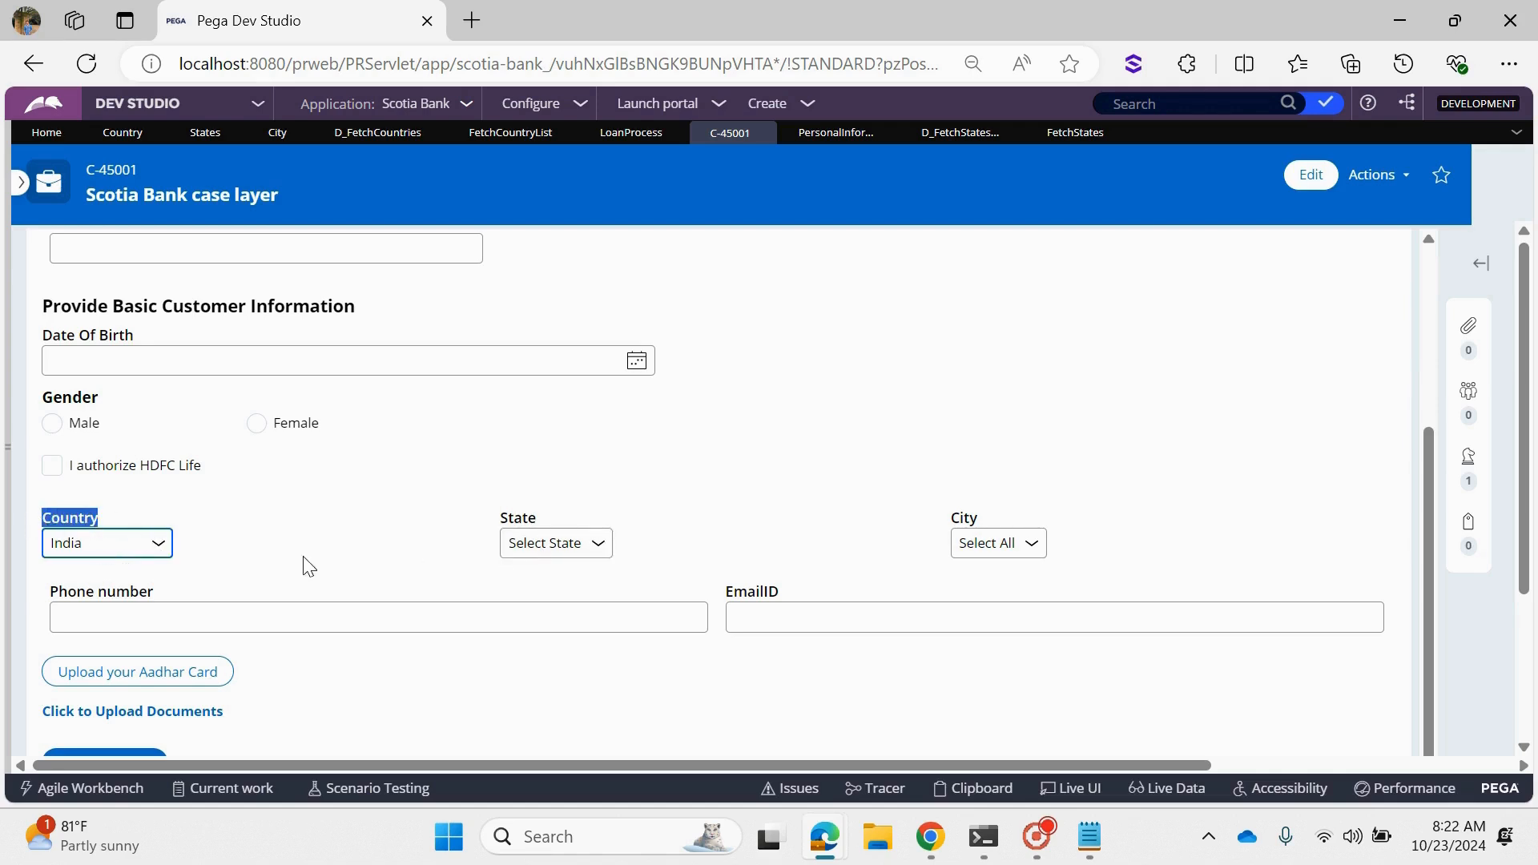
click(498, 530)
drag(498, 530, 535, 516)
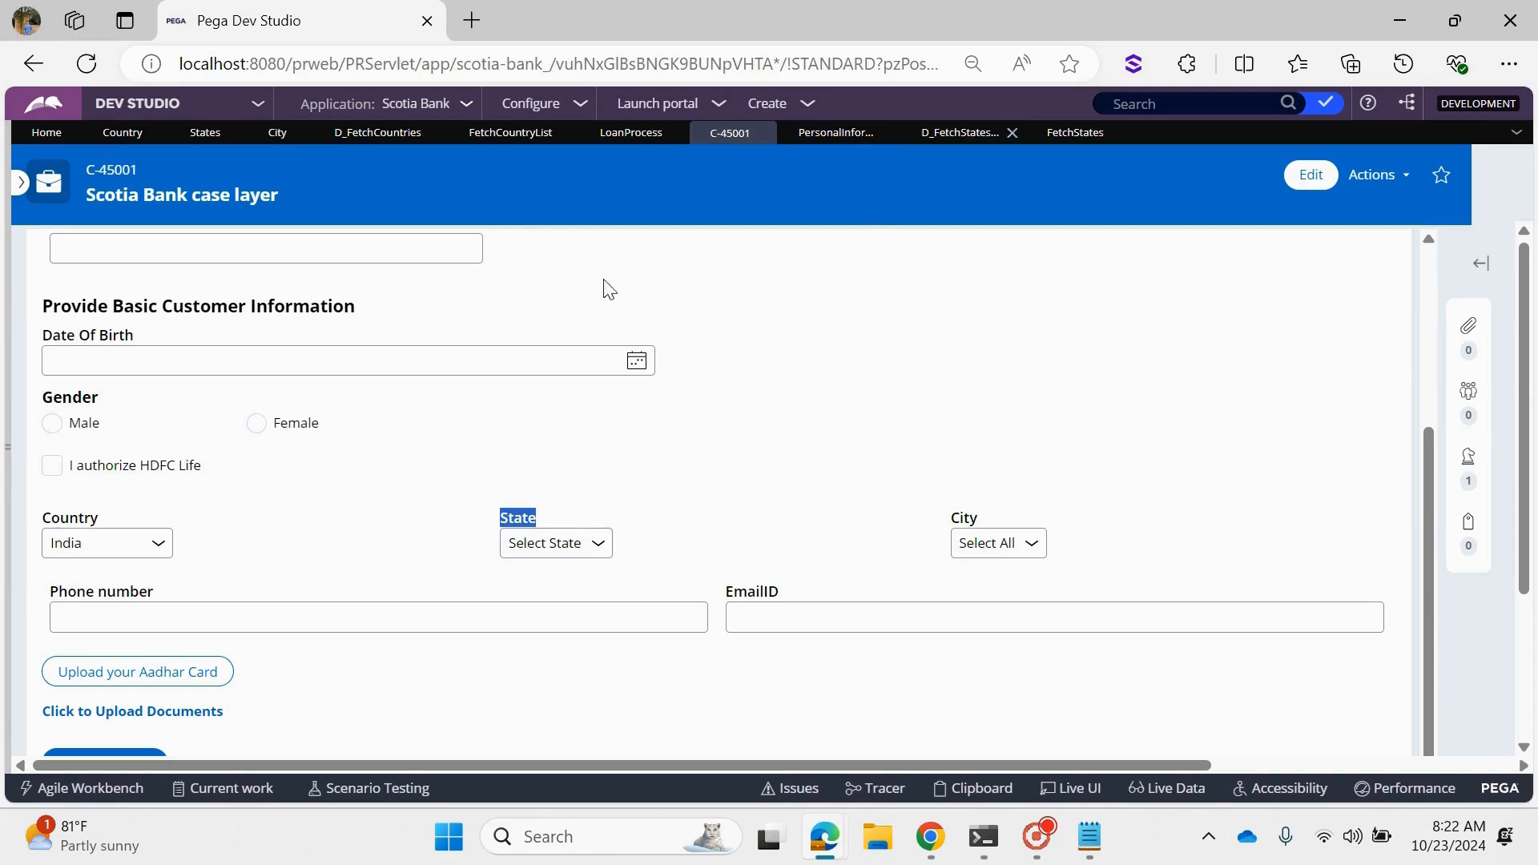
- Inspect the case form's Country dropdown with Live UI to identify the property it is bound to
click(899, 666)
click(1070, 789)
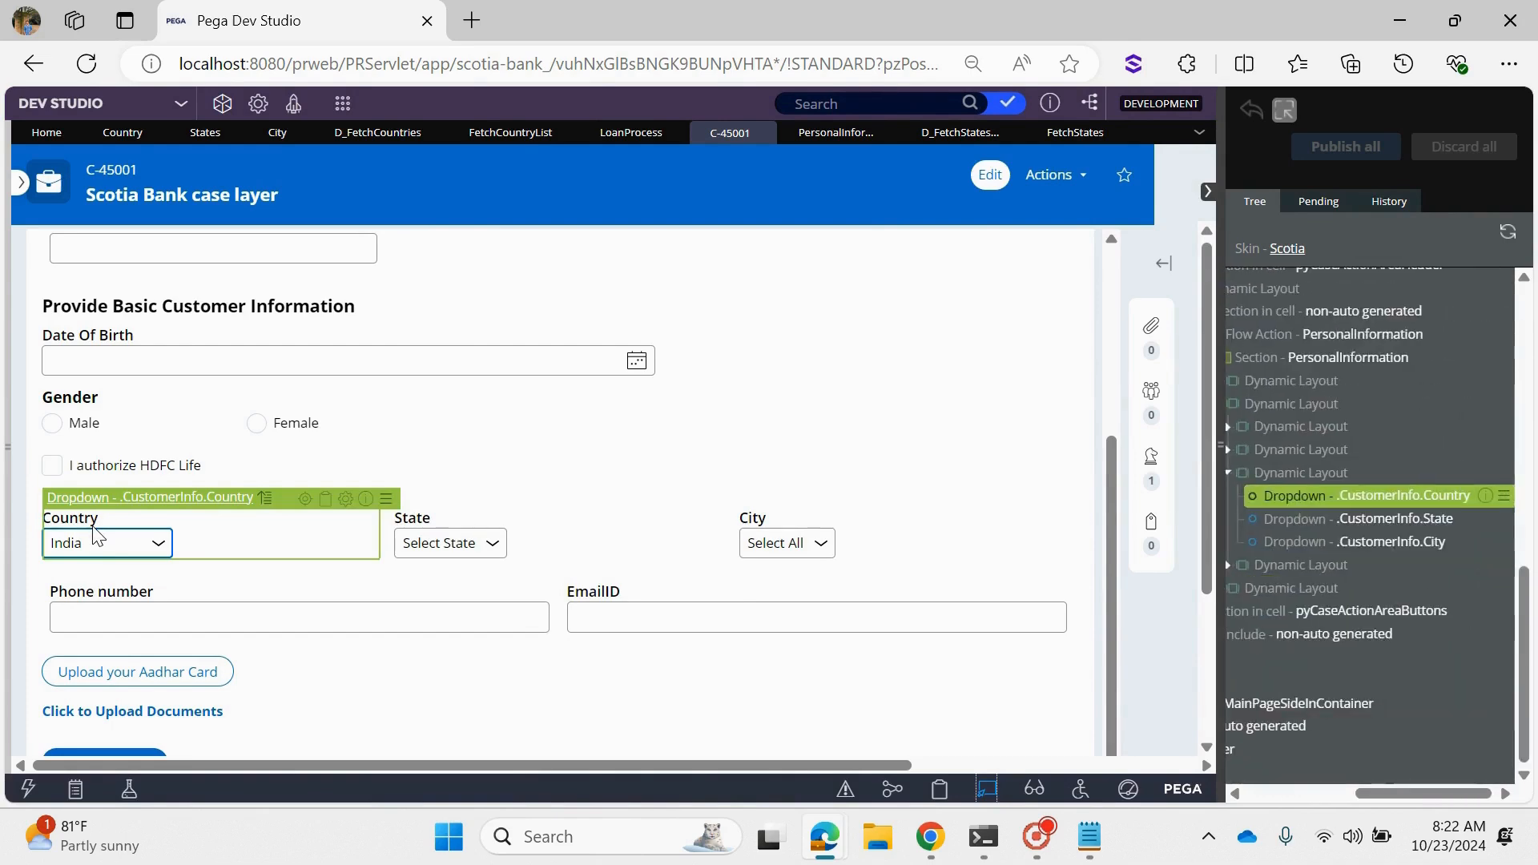
click(988, 788)
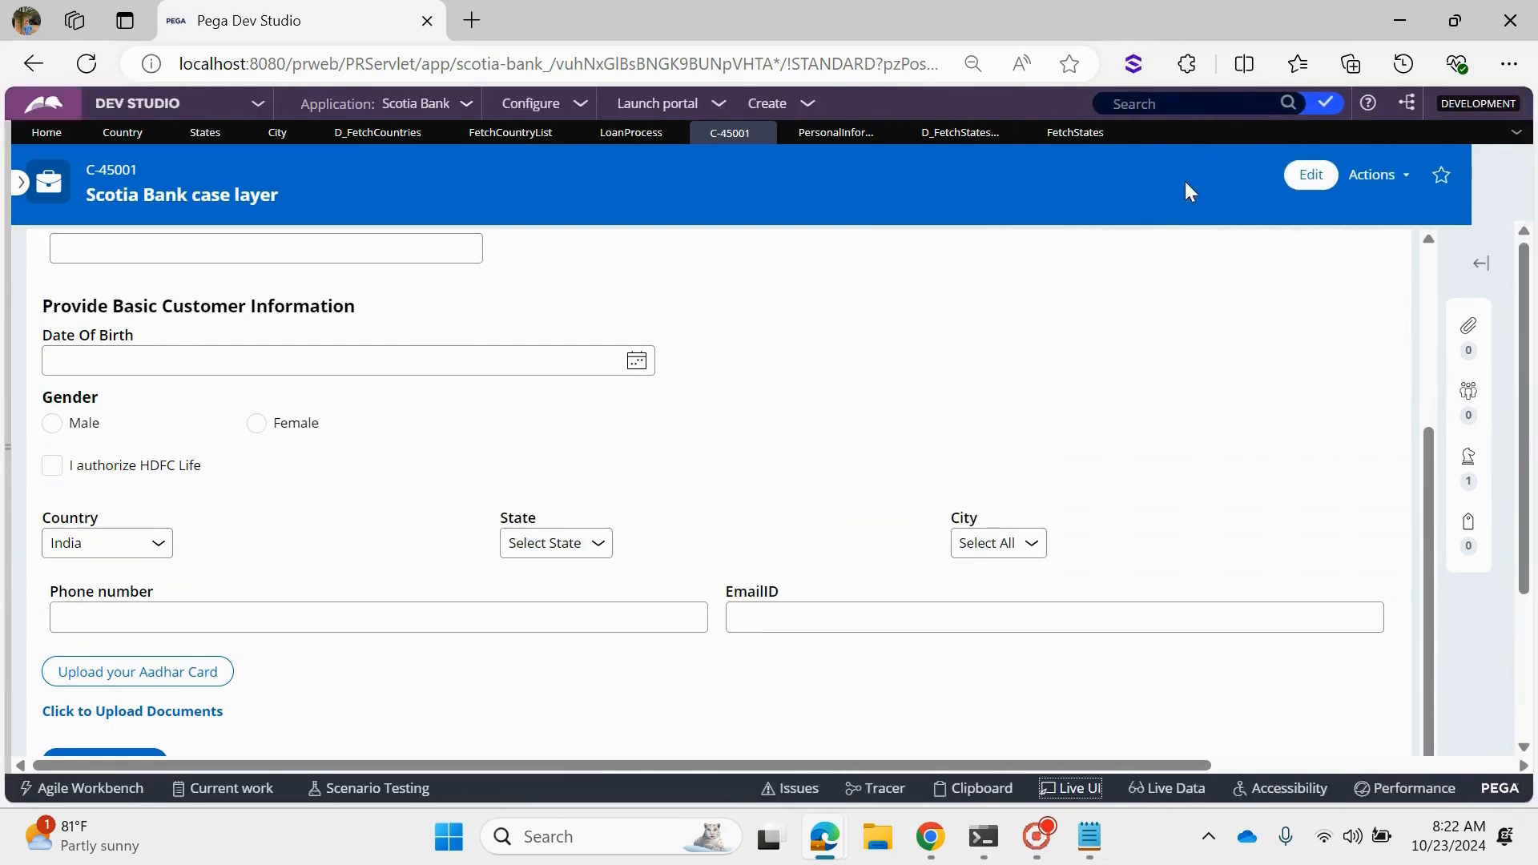
- Set the CountryCD parameter of the State dropdown's data page to .CustomerInfo.Country in the Personal Information section
click(836, 134)
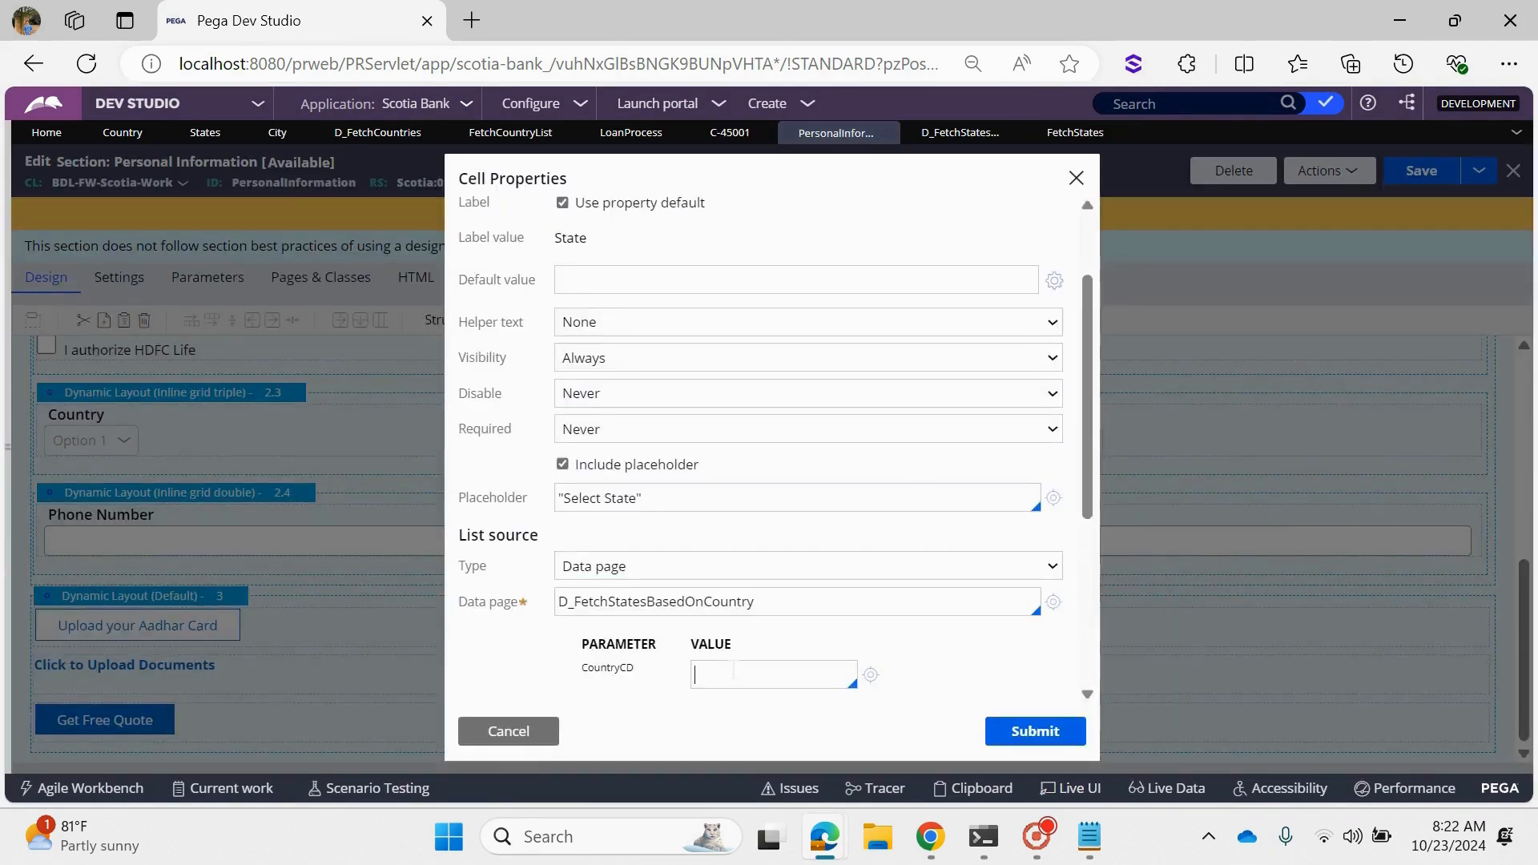
text(.)
key(Down)
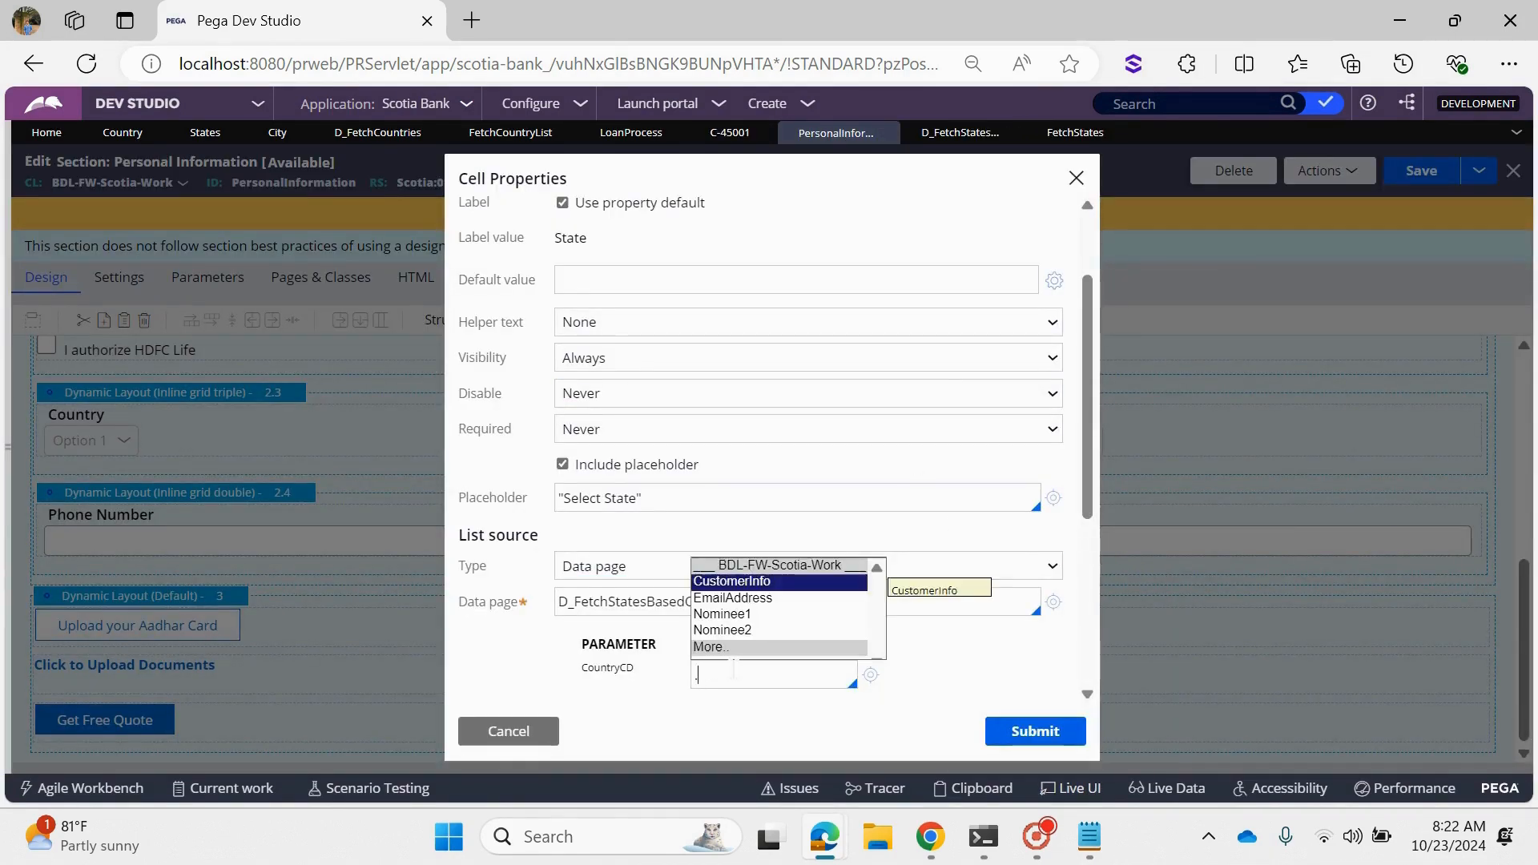
key(Return)
text(.Co)
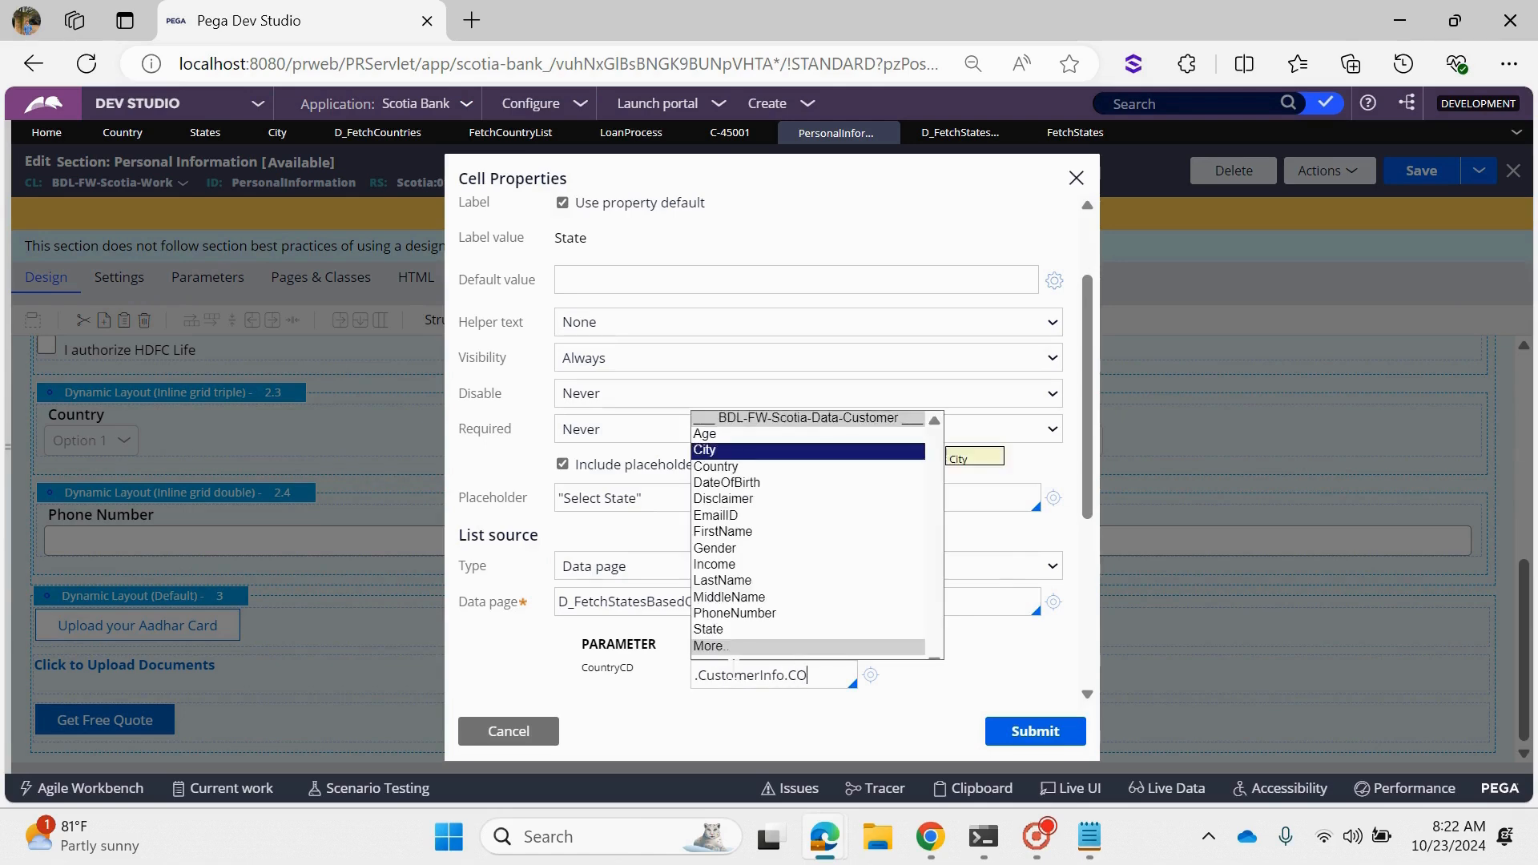
key(Return)
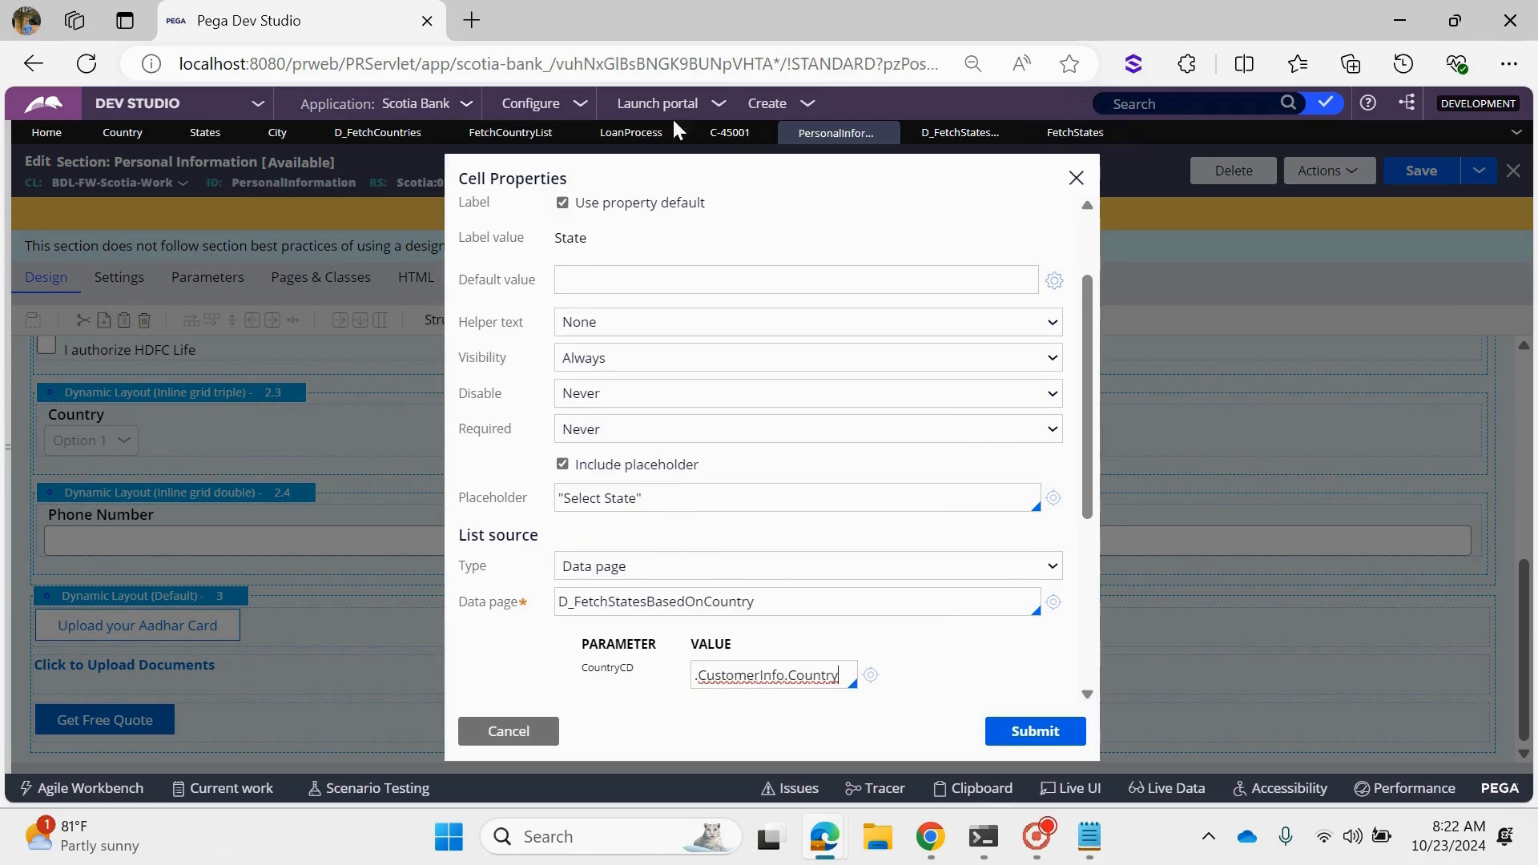
- Compare the Country dropdown on the case form with the value passed to the State list's CountryCD parameter
click(729, 133)
click(108, 549)
click(109, 549)
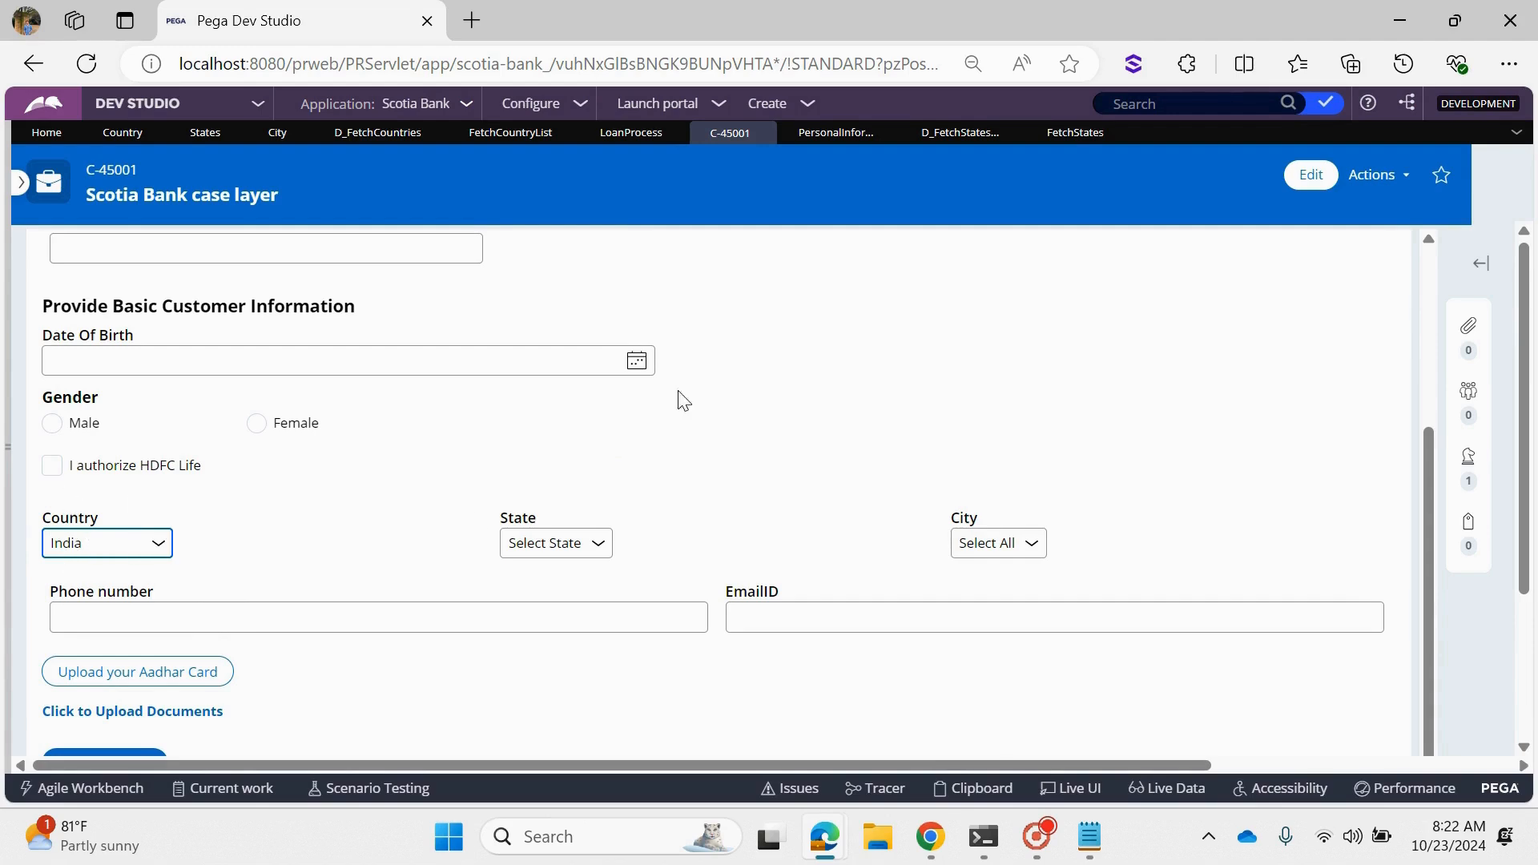
click(827, 133)
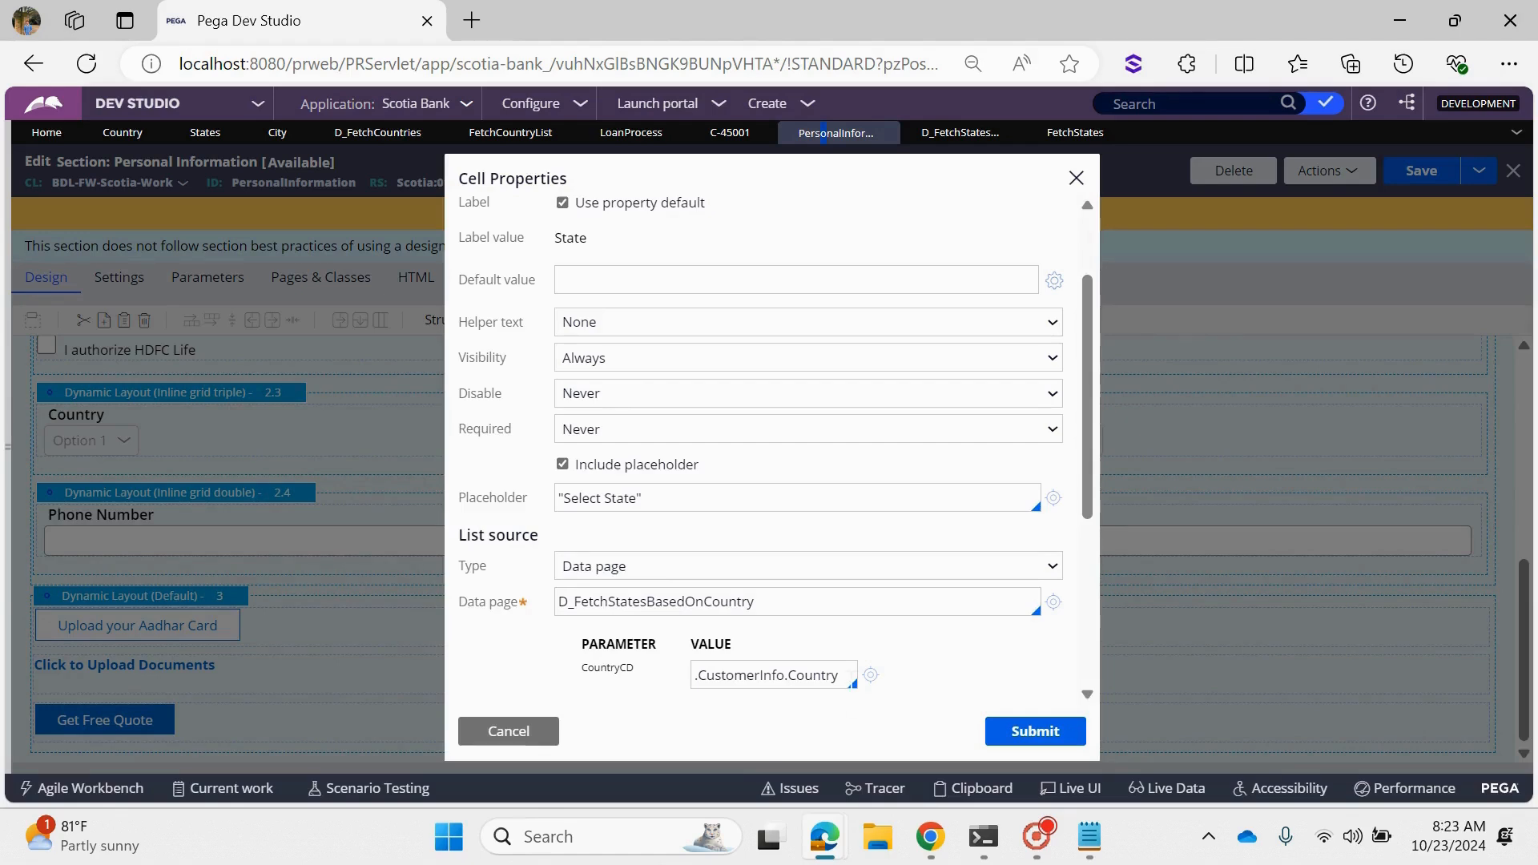
drag(839, 675, 689, 680)
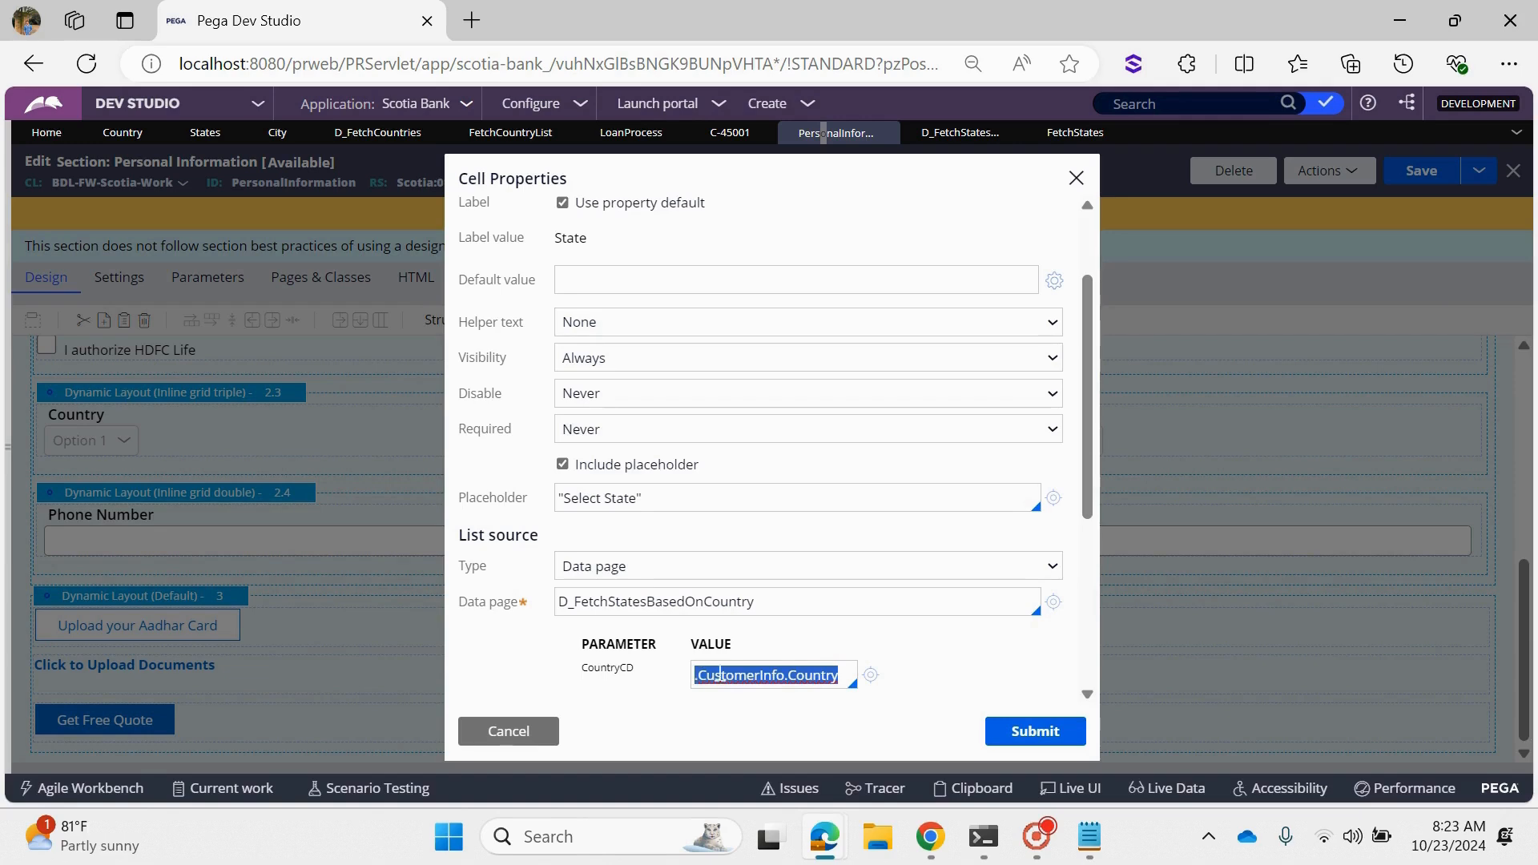
click(851, 675)
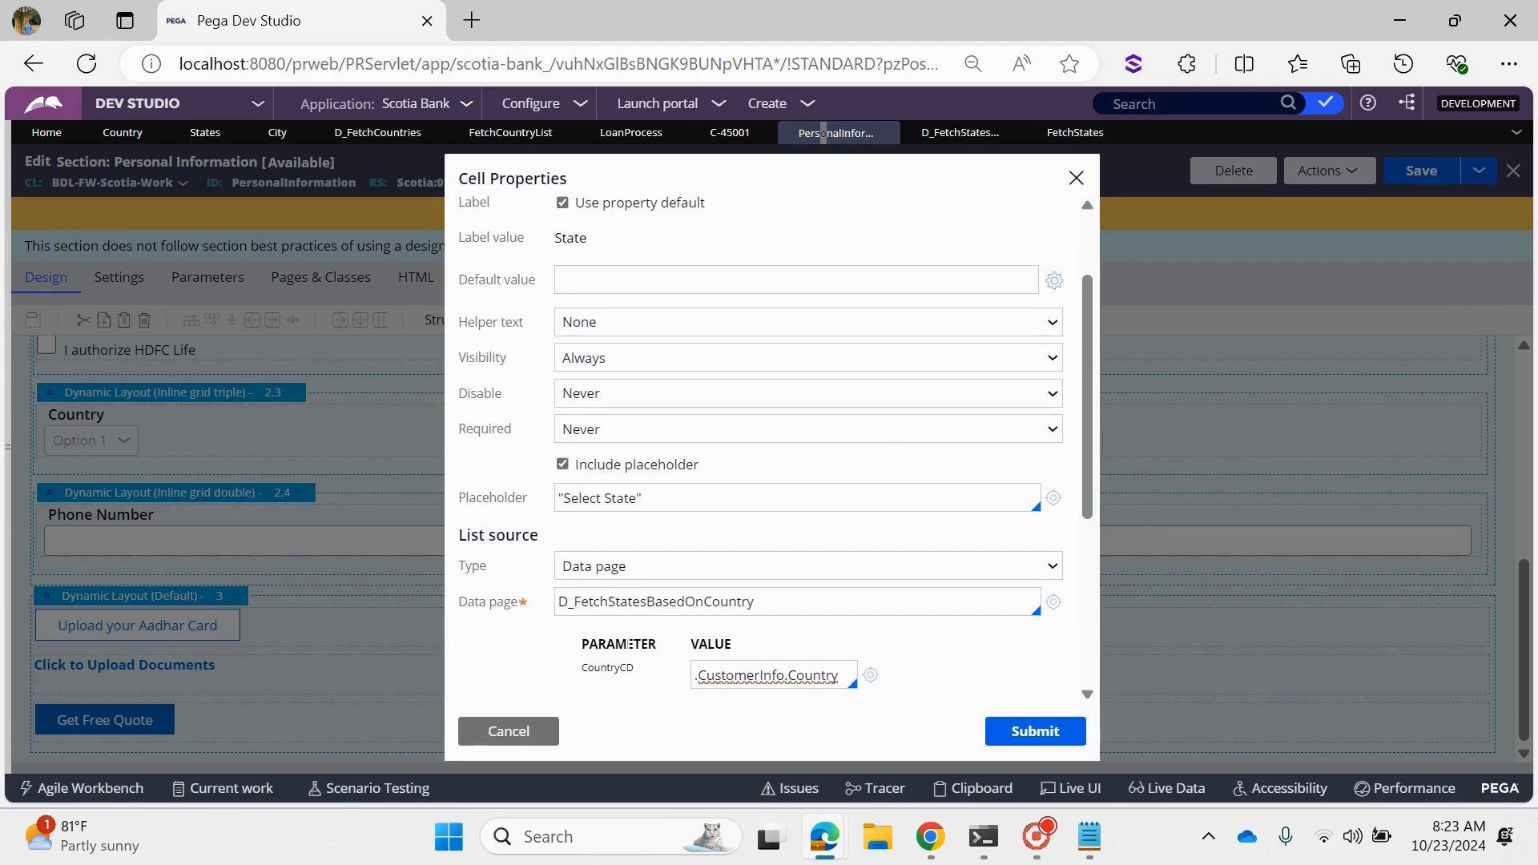
- Check the FetchStates report definition's parameters and the filter in its query
click(953, 143)
click(1075, 133)
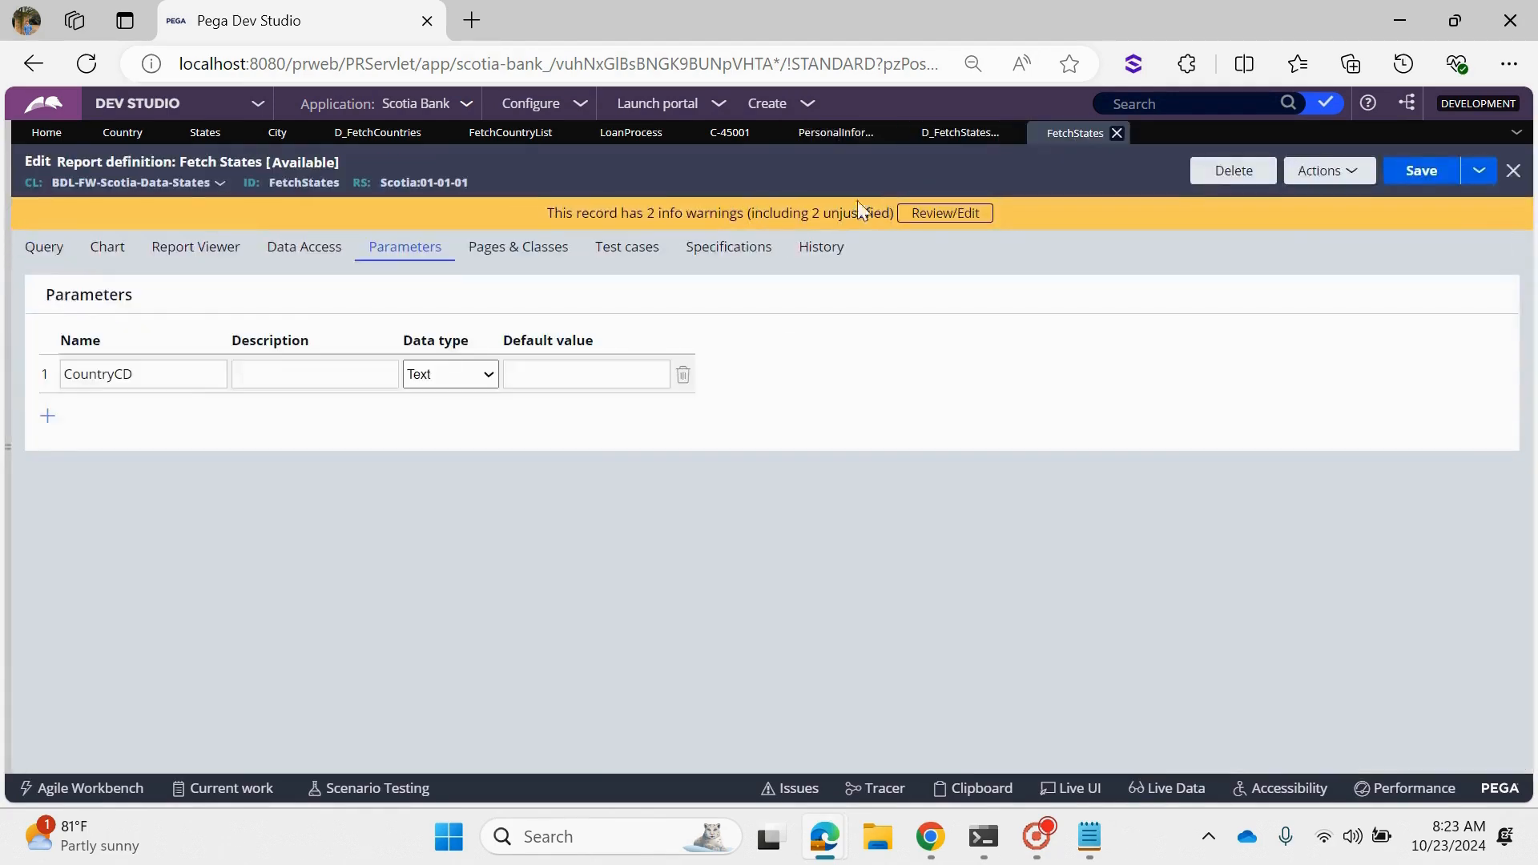
click(46, 249)
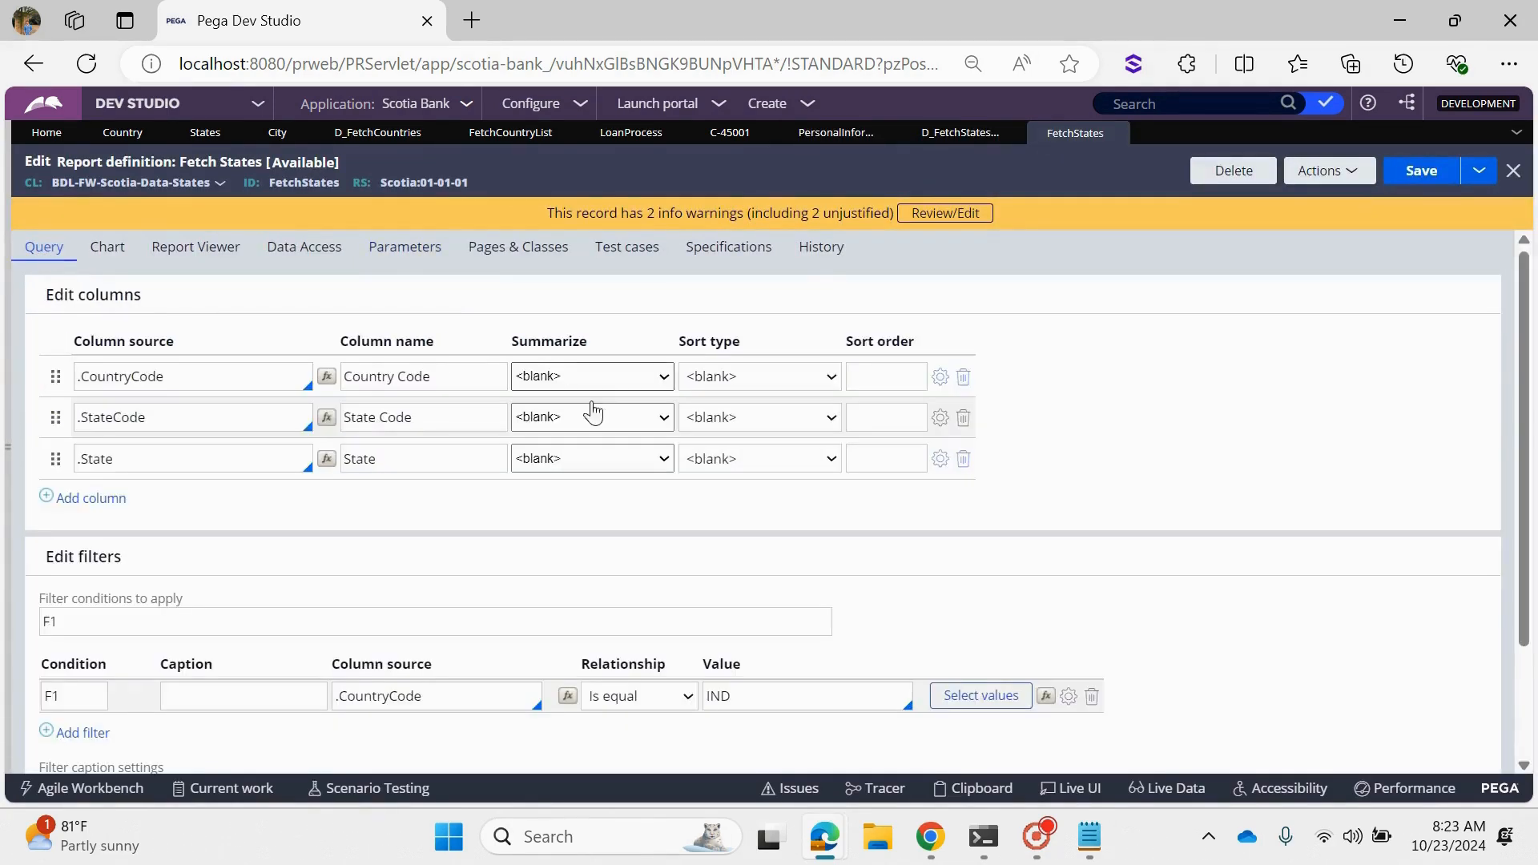
- Trace CountryCD from the State cell properties to the data page's parameters and its report definition source
click(836, 134)
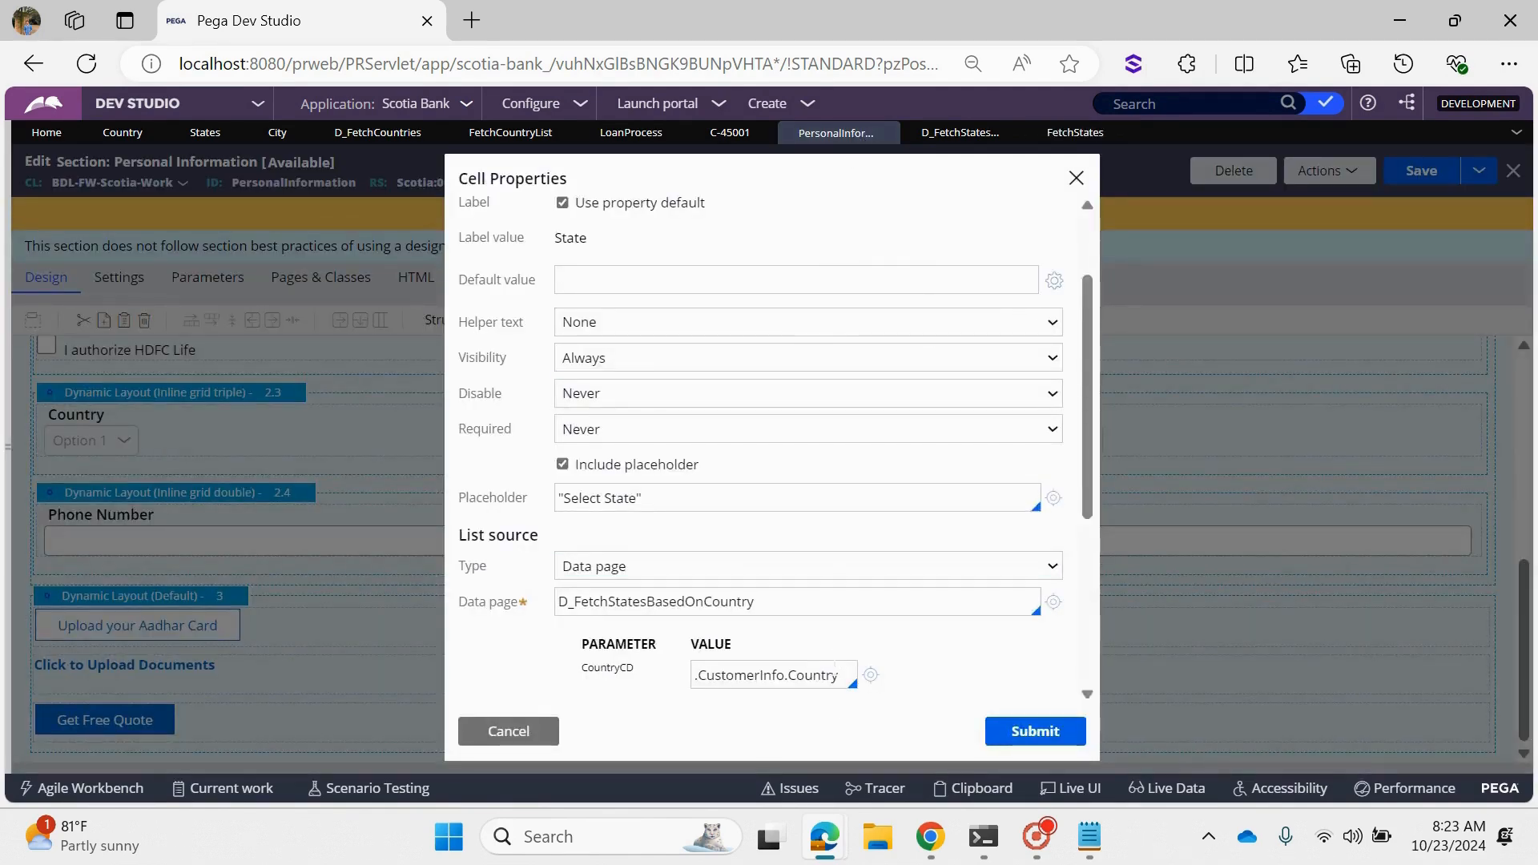
scroll(729, 621, down, 4)
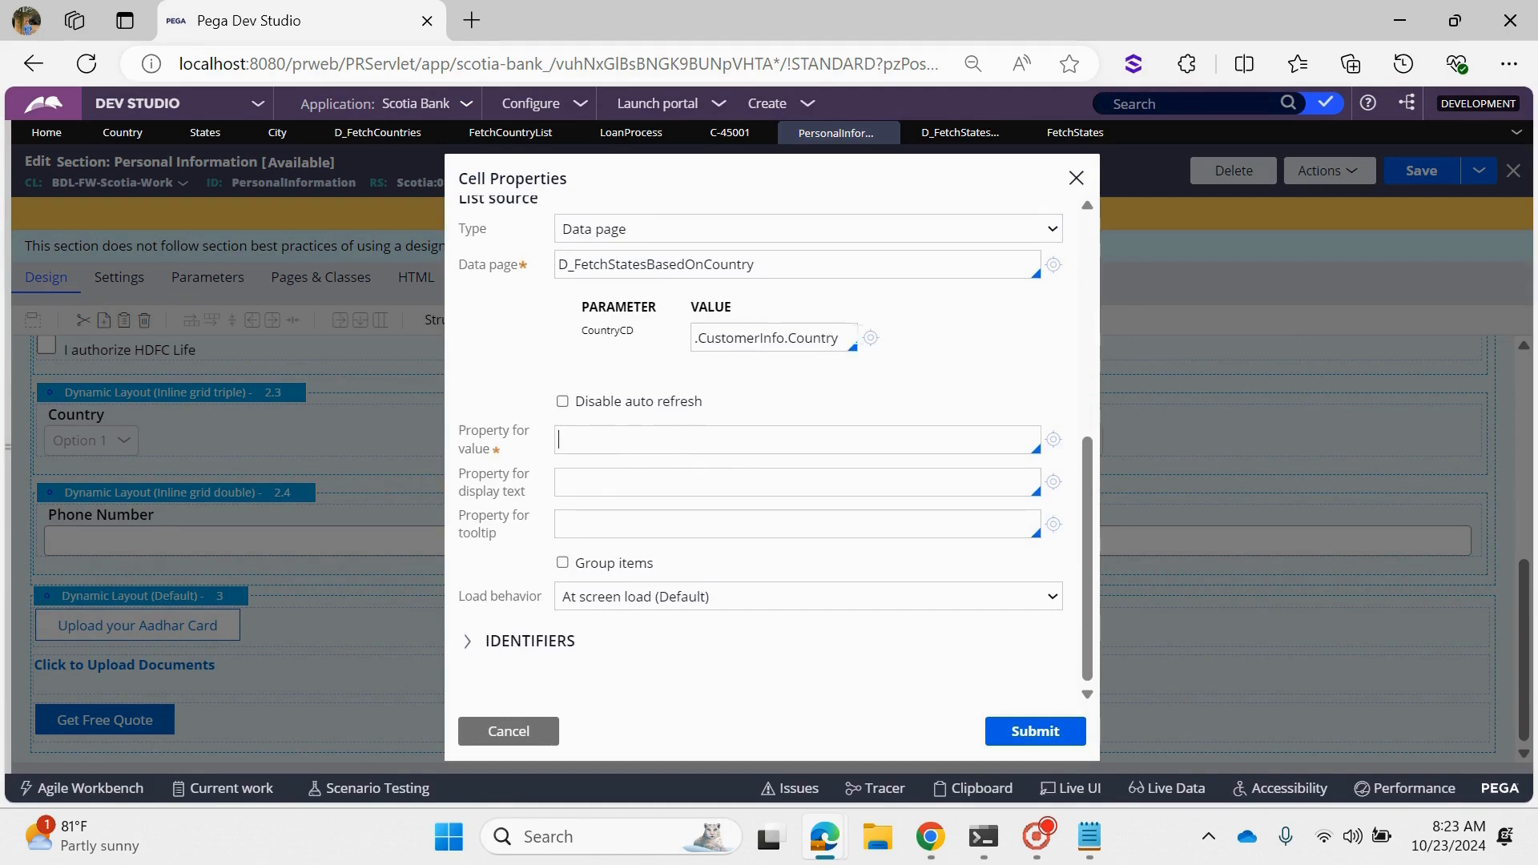
drag(840, 337, 698, 337)
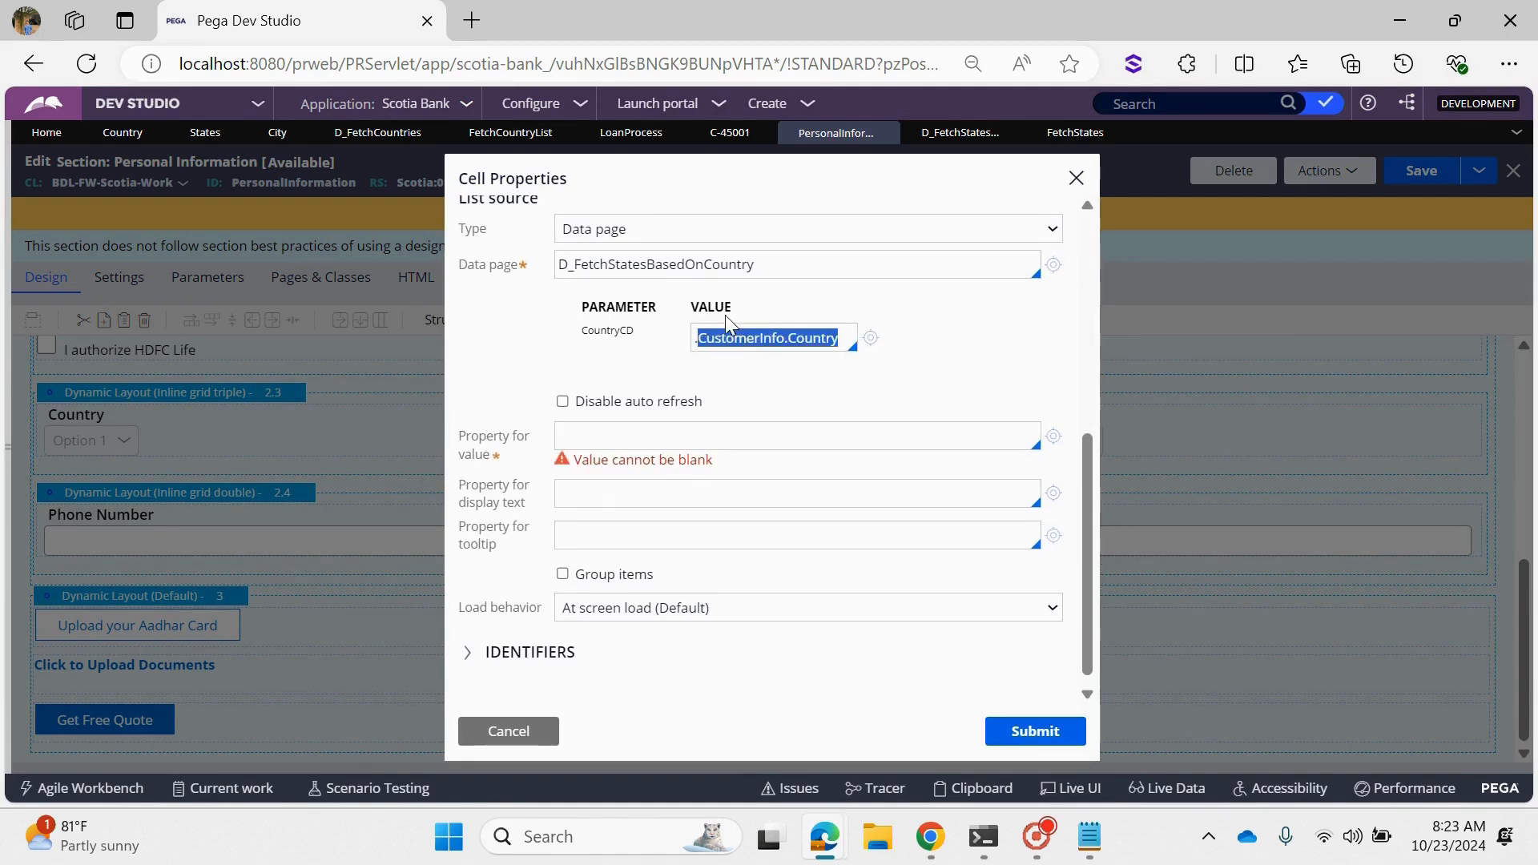
click(925, 138)
click(294, 245)
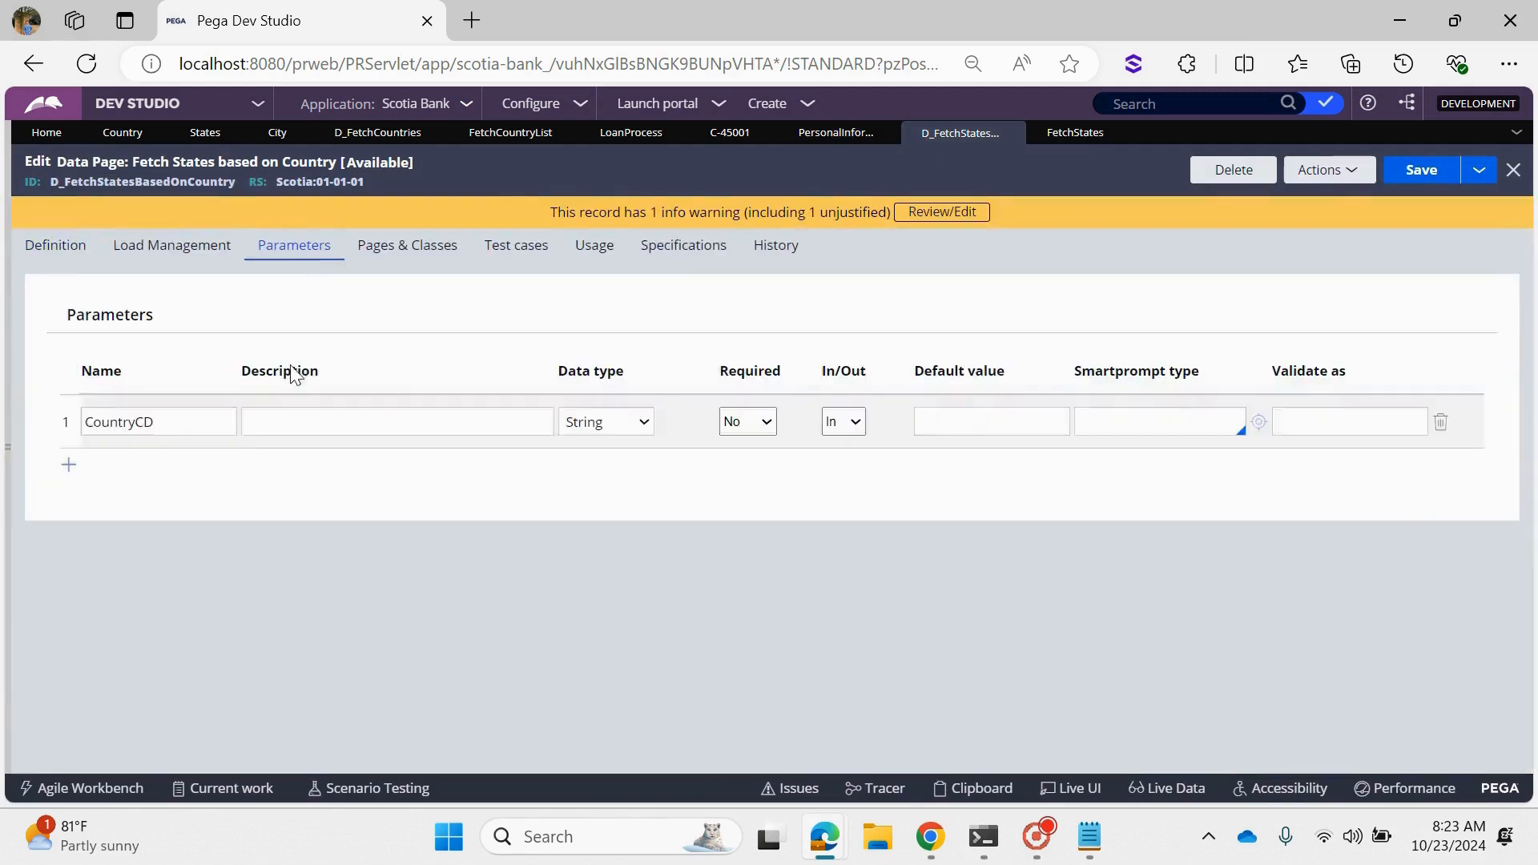
double_click(118, 422)
click(55, 245)
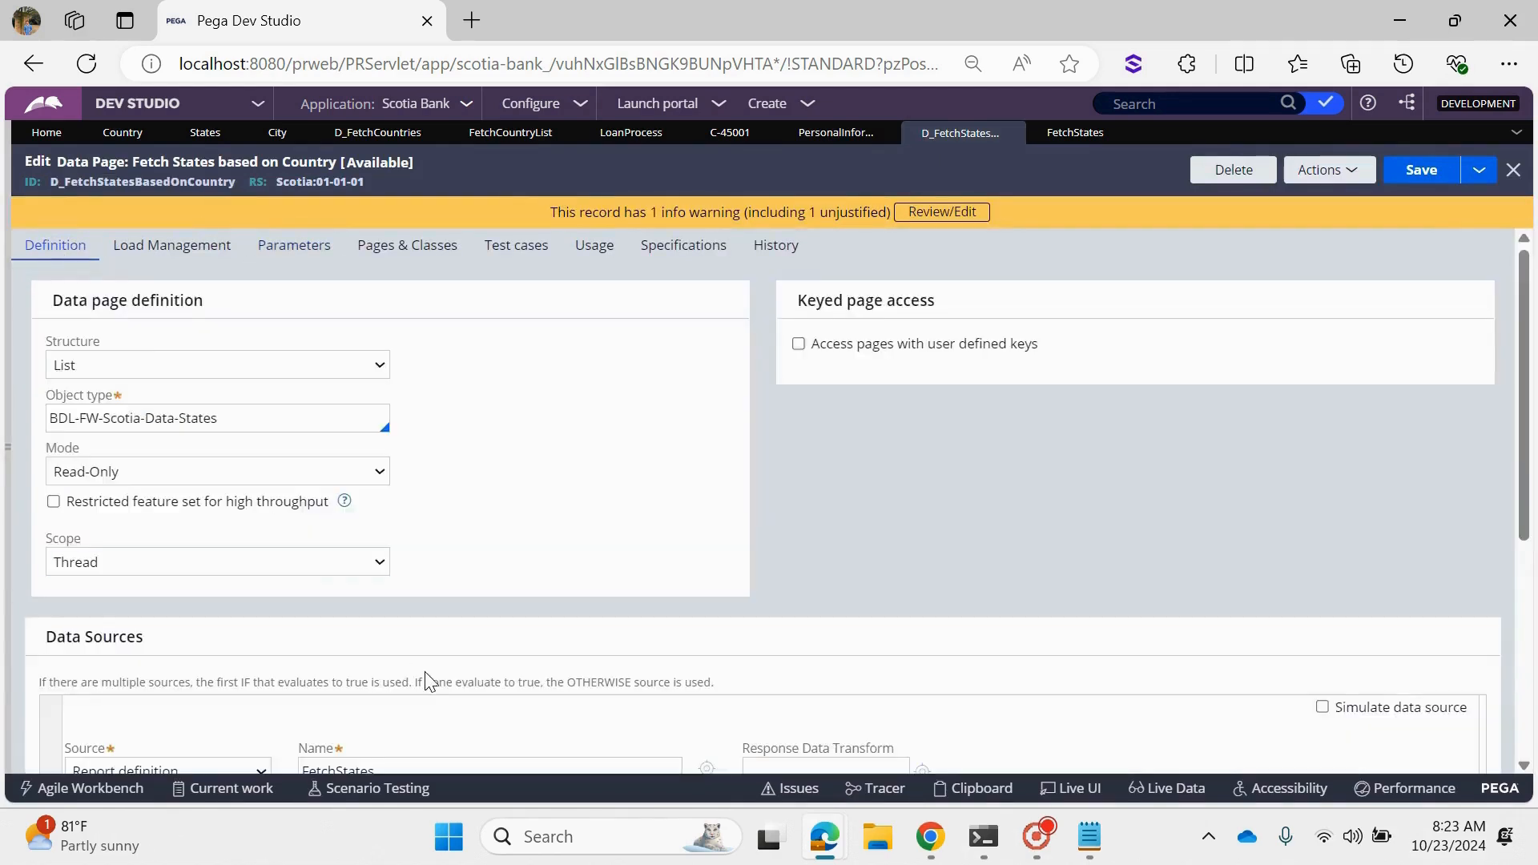
scroll(425, 671, down, 3)
click(376, 491)
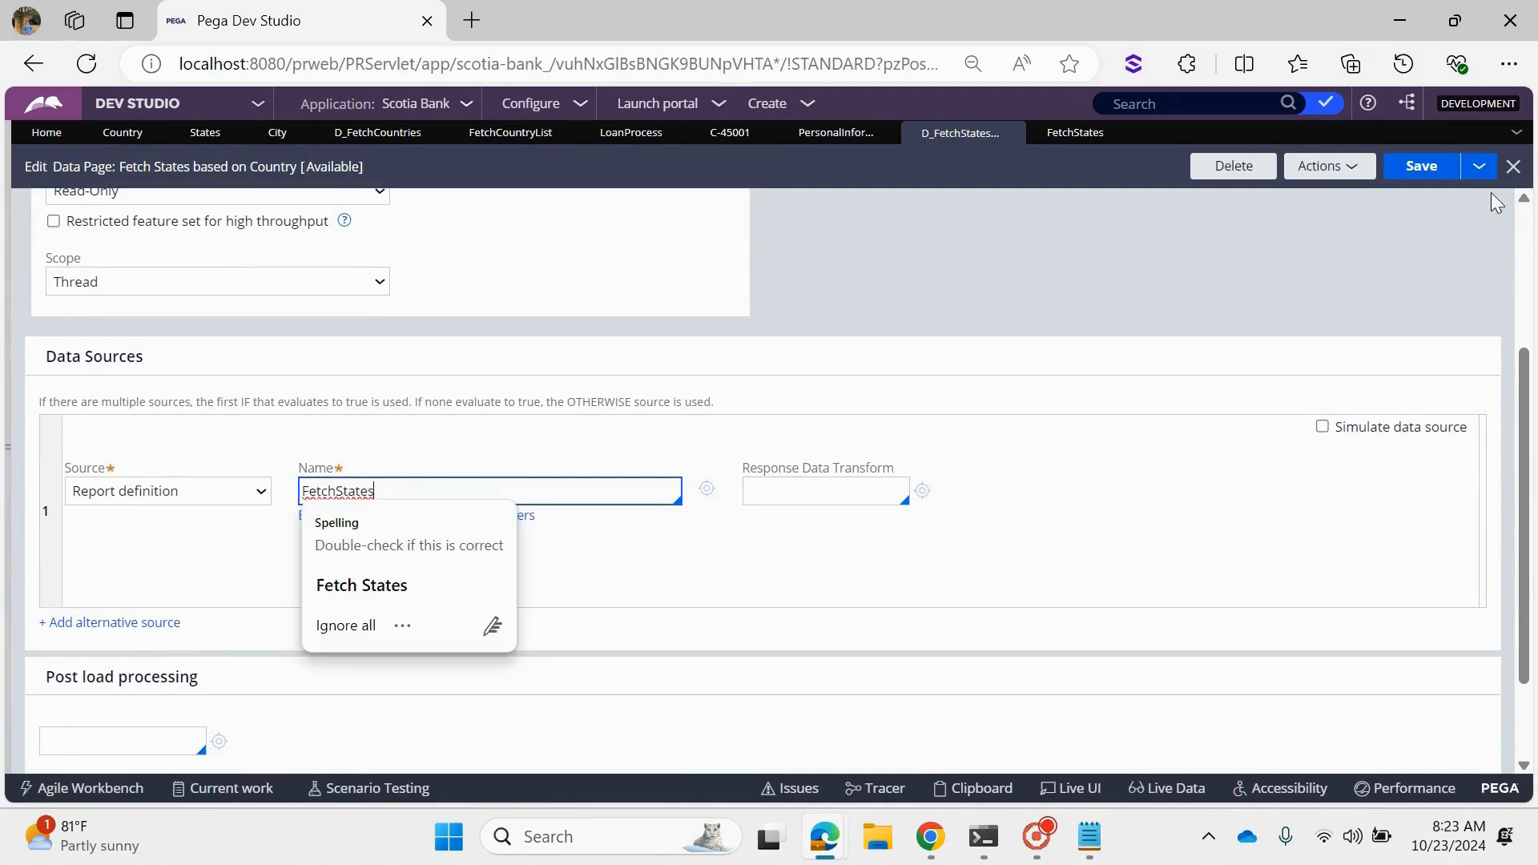
- Set the FetchStates report's F1 filter value to Param.CountryCD and submit its filter options with Use null if empty and Ignore case enabled
click(1078, 132)
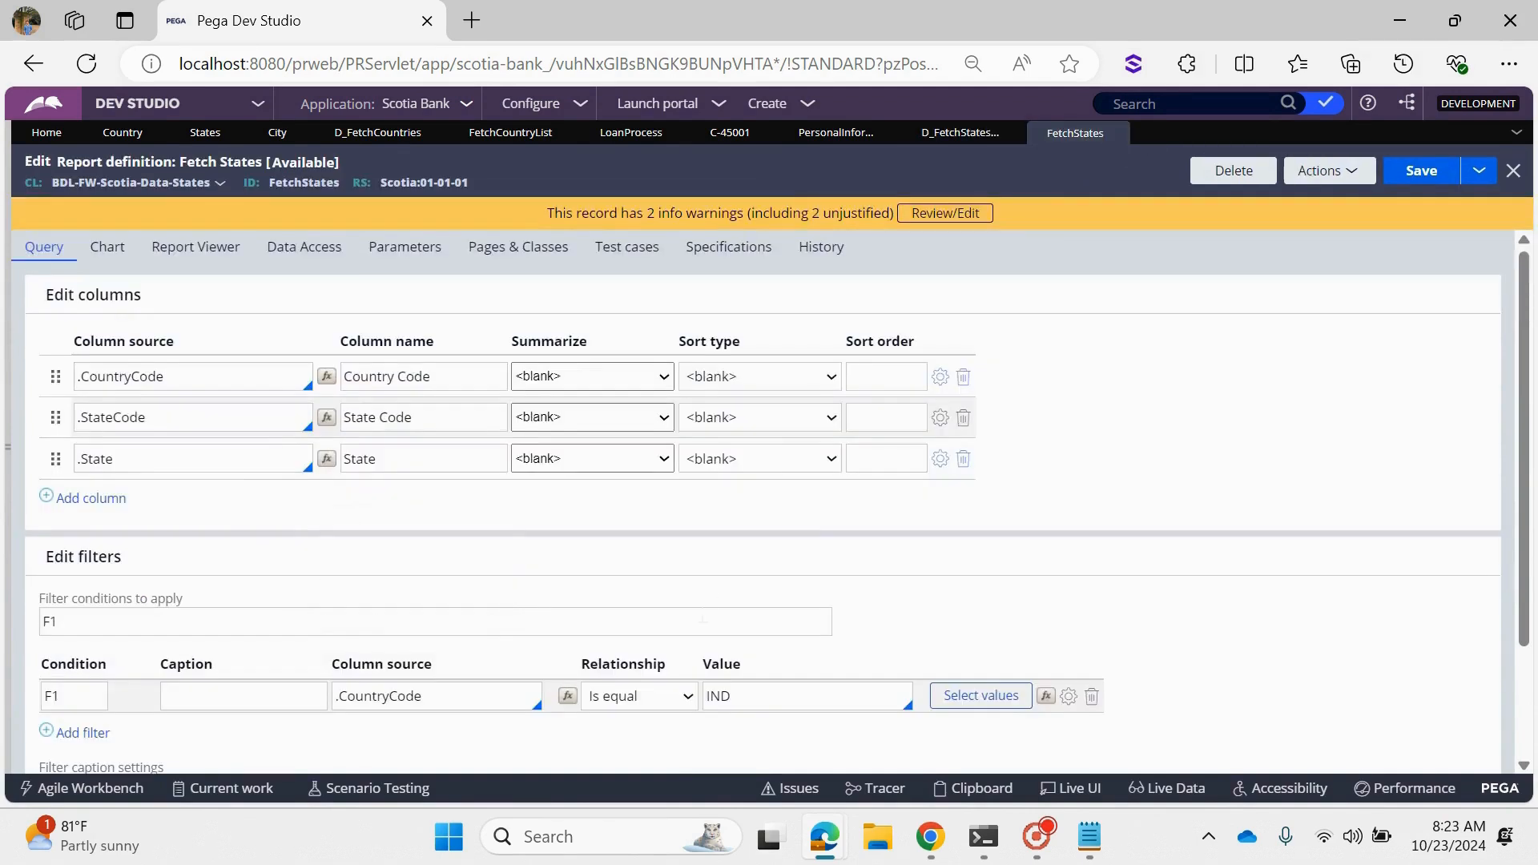
double_click(757, 702)
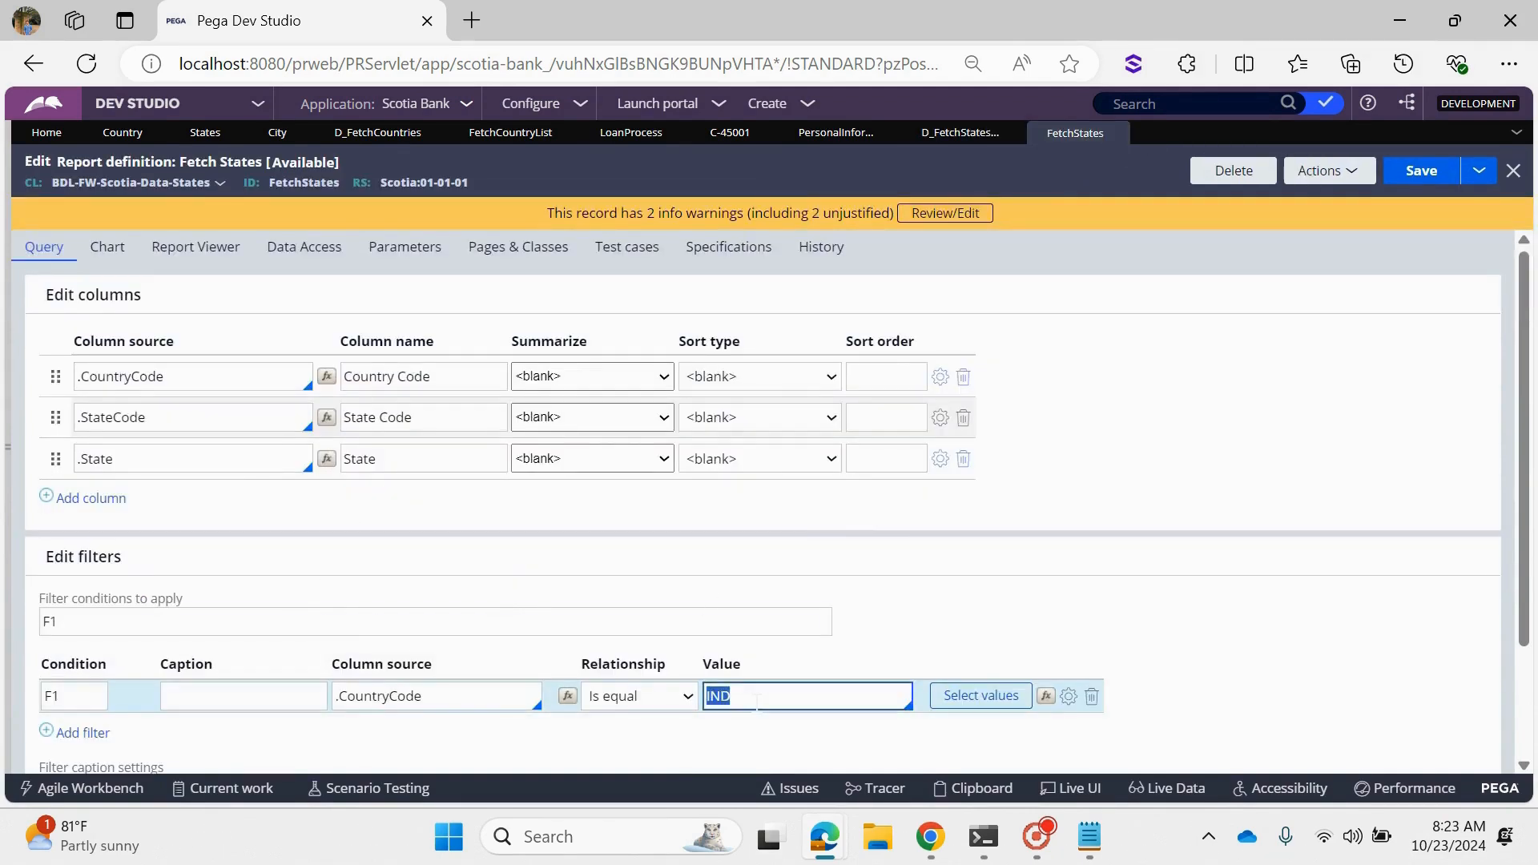
key(BackSpace)
text(PARAM)
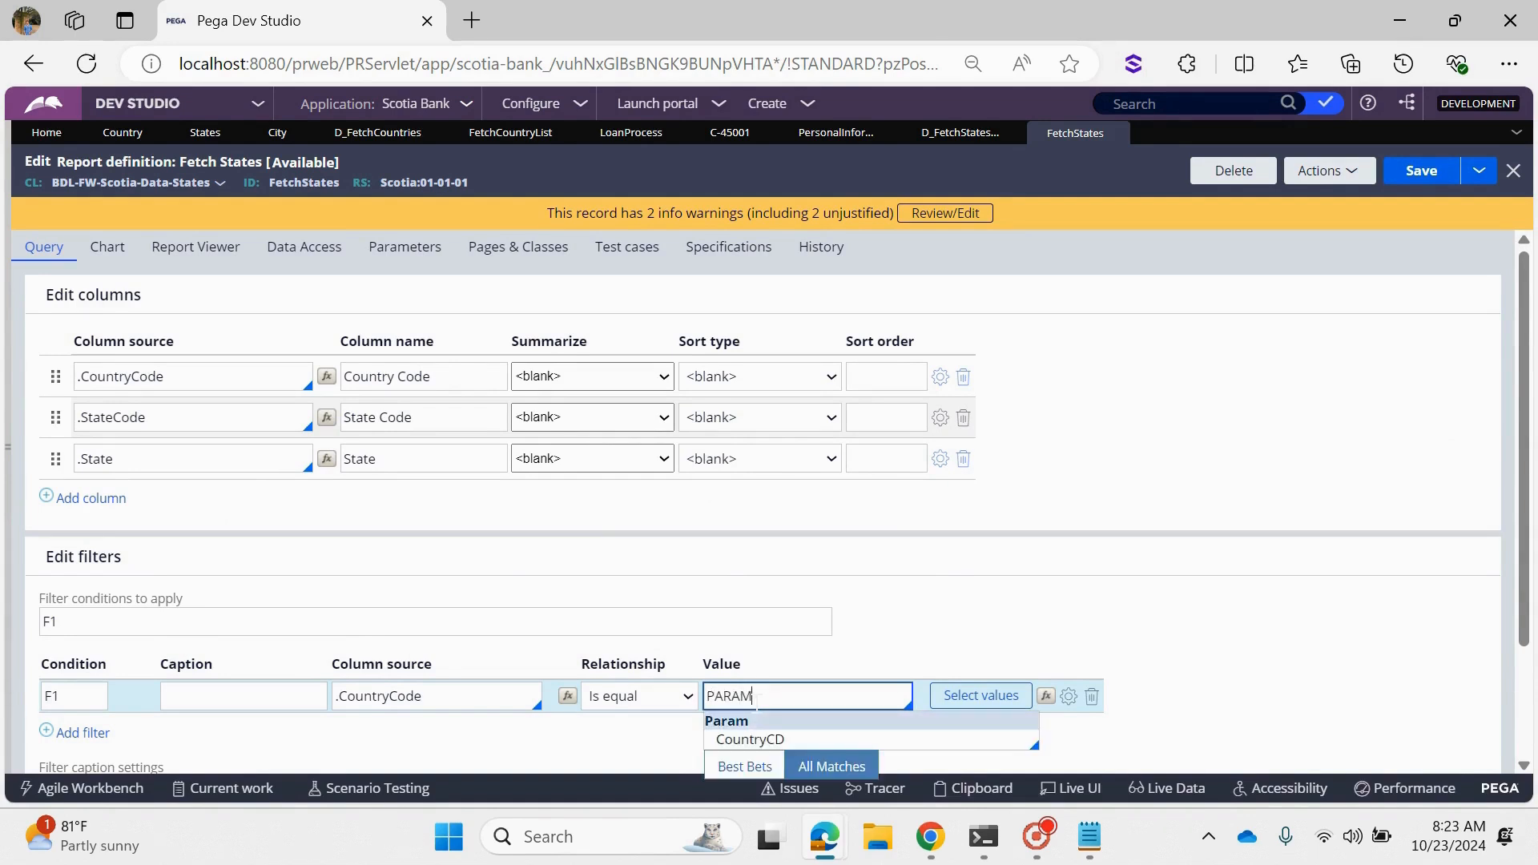
click(750, 738)
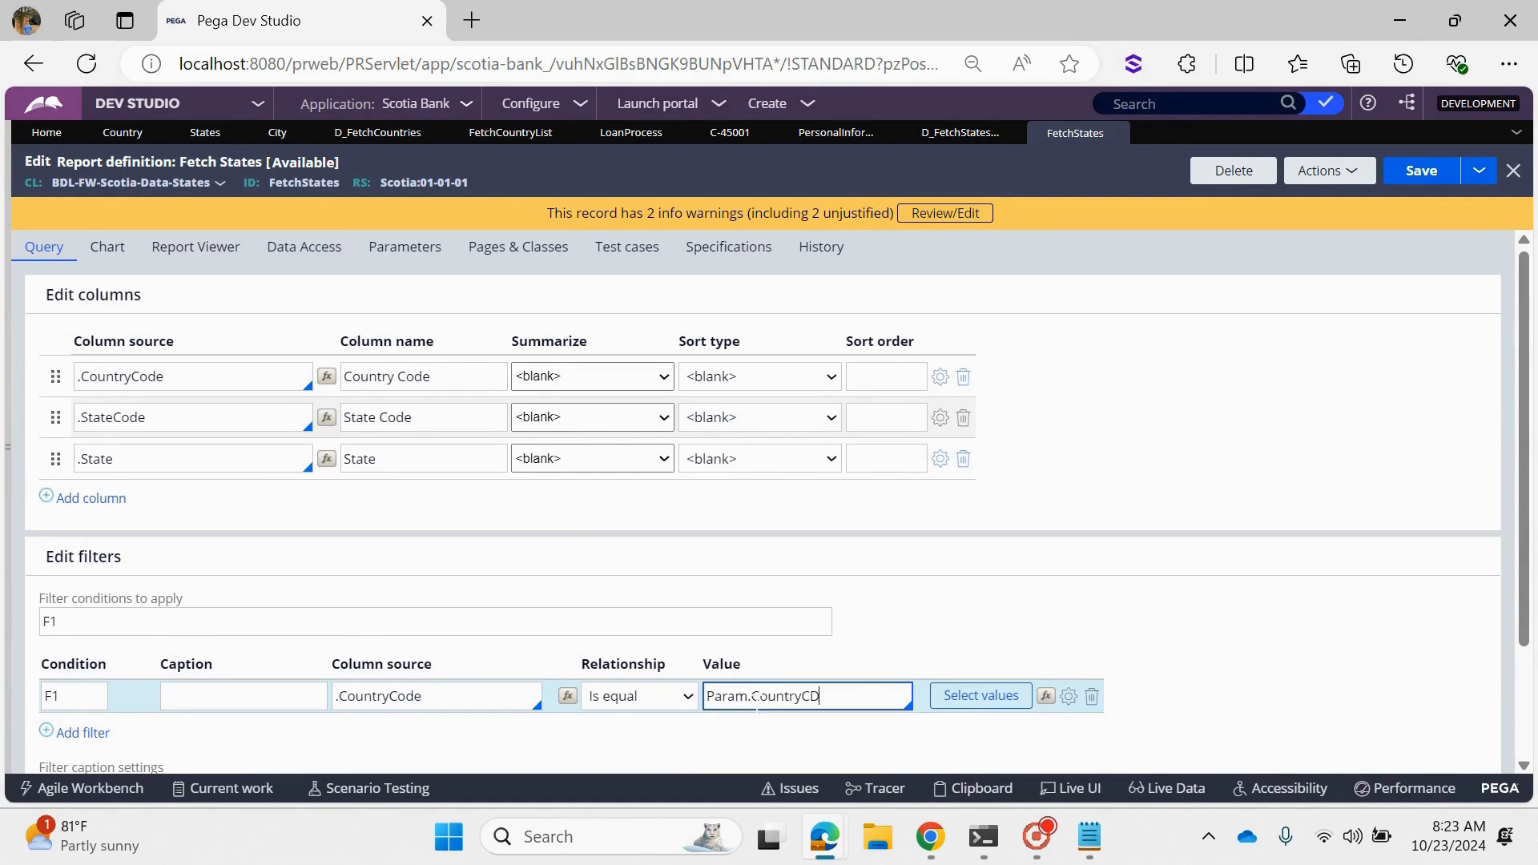
click(1069, 697)
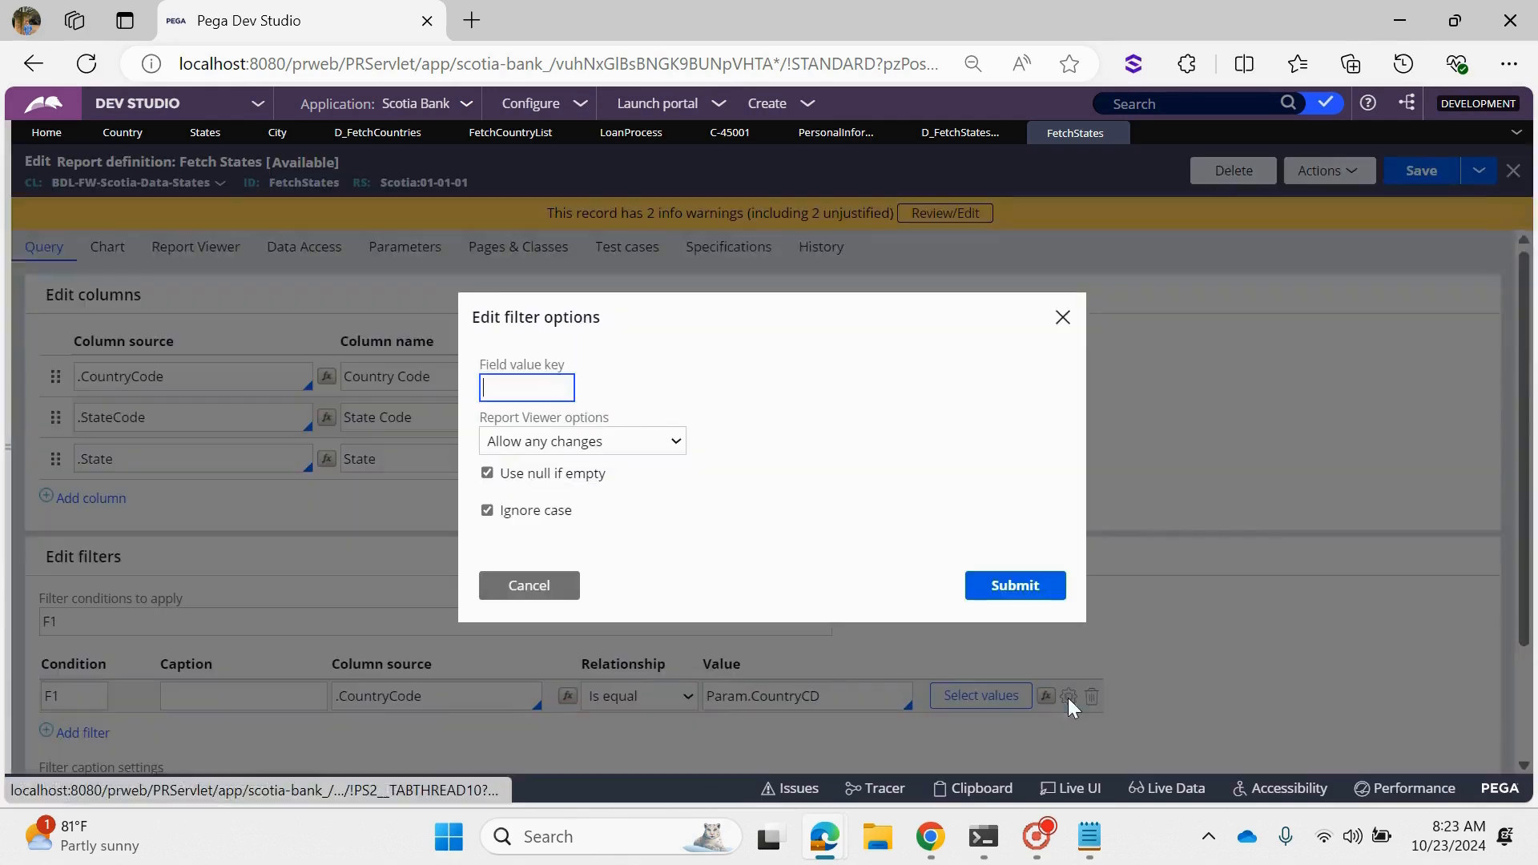
click(1025, 586)
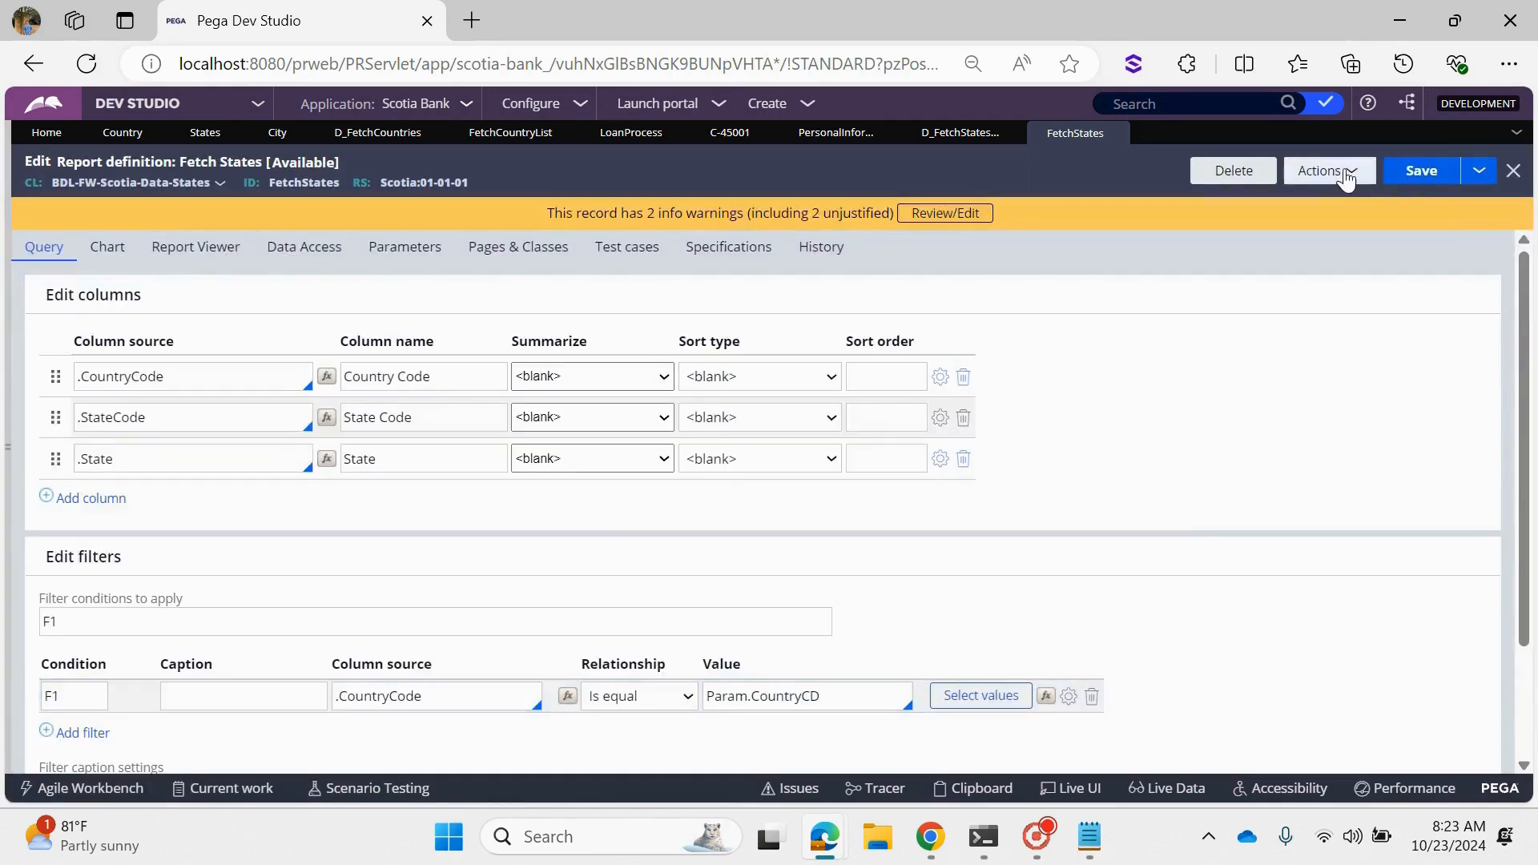
- Set the property for value of the State dropdown's list source to .StateCode in the Personal Information section
click(955, 144)
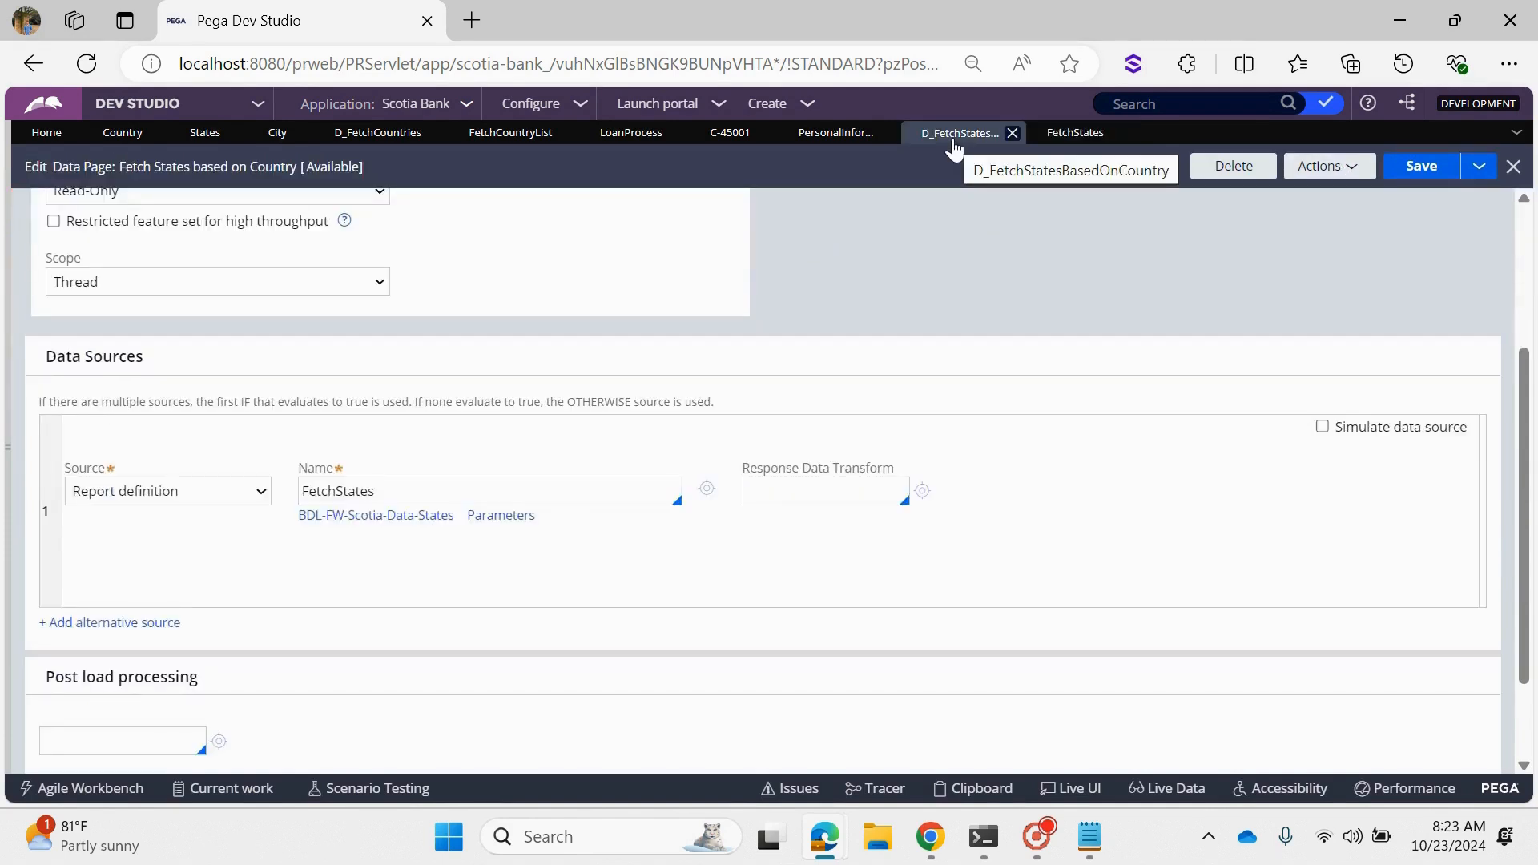
click(834, 137)
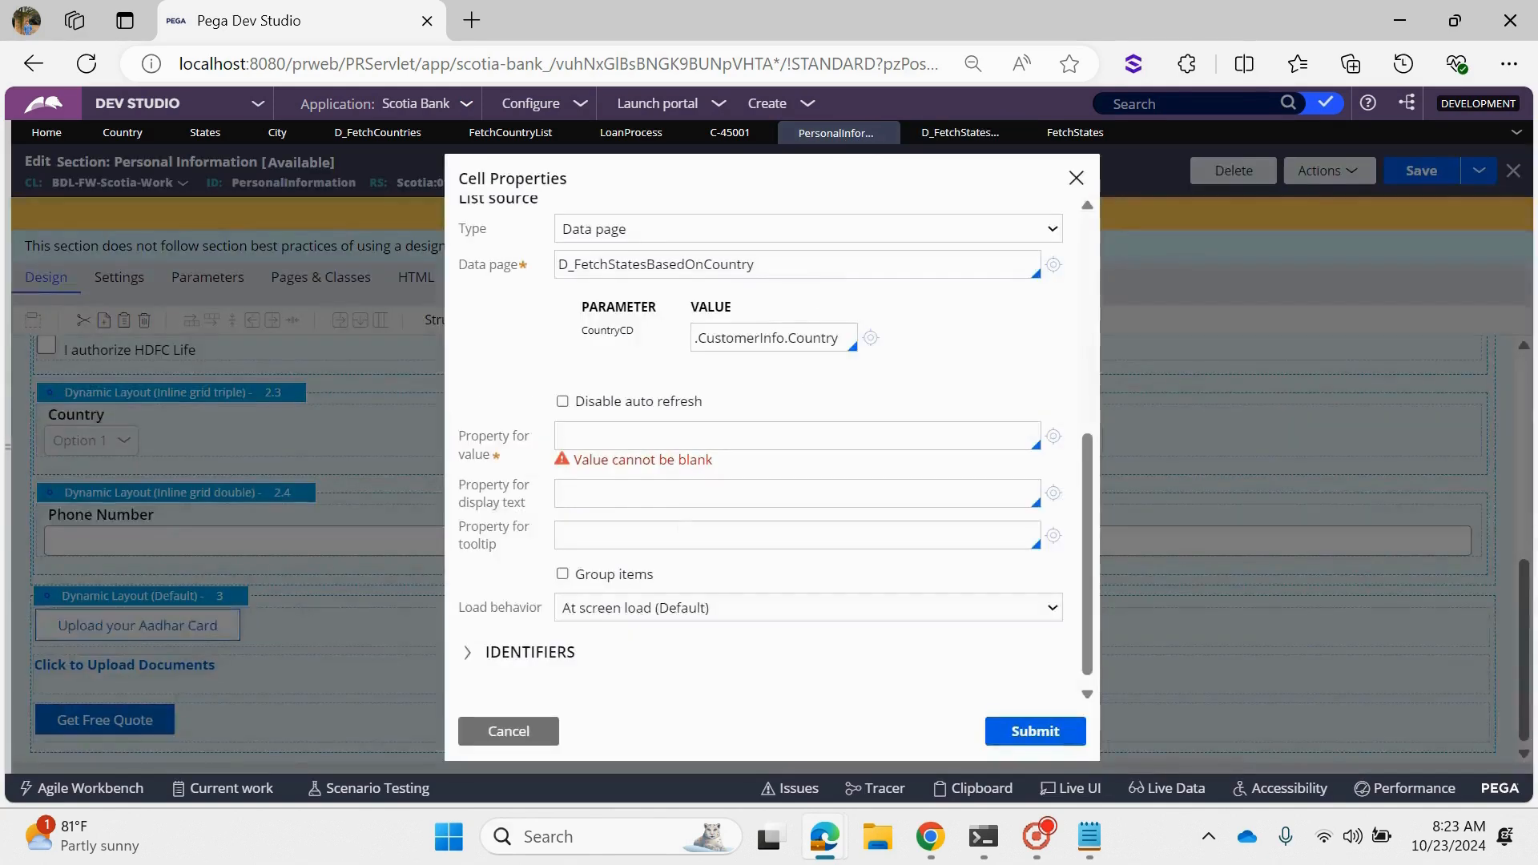
click(593, 443)
text(.)
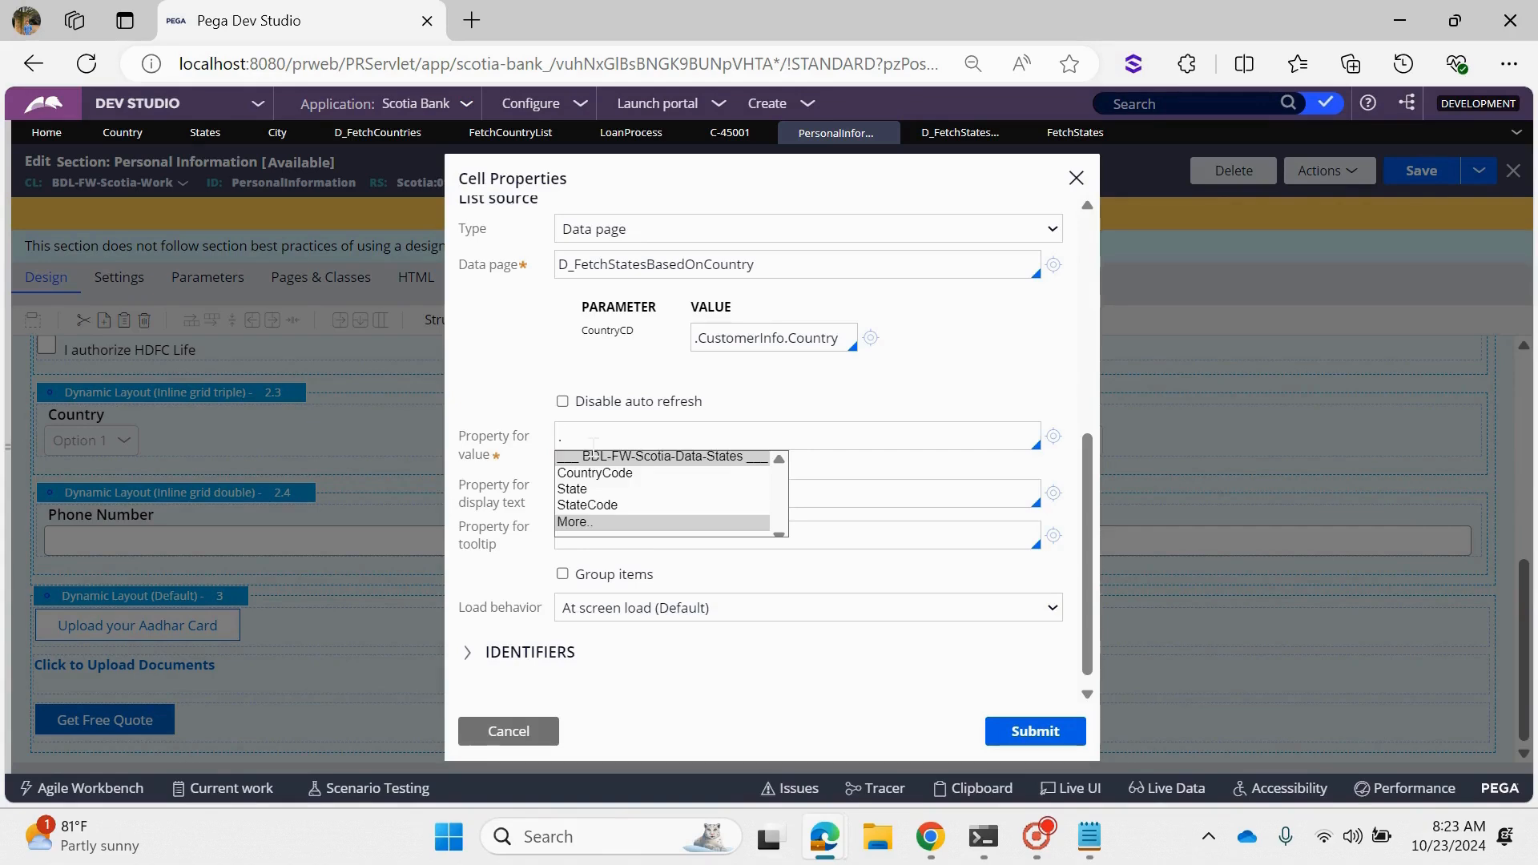
key(Down)
key(Down)
key(Down)
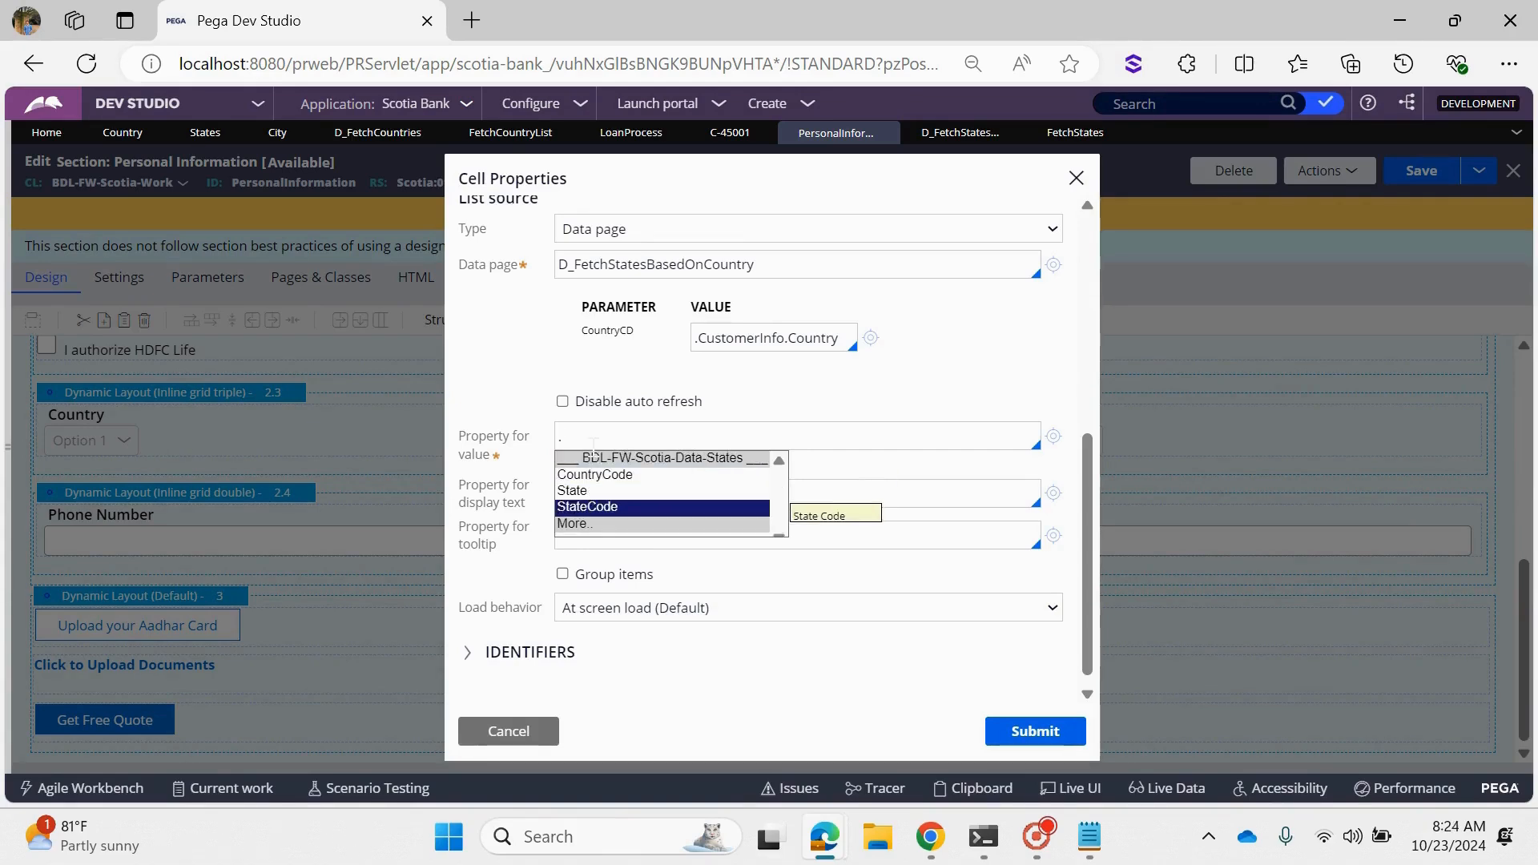
key(Return)
- Set the State dropdown's property for display text to .State, submit the cell properties and save the section
click(681, 478)
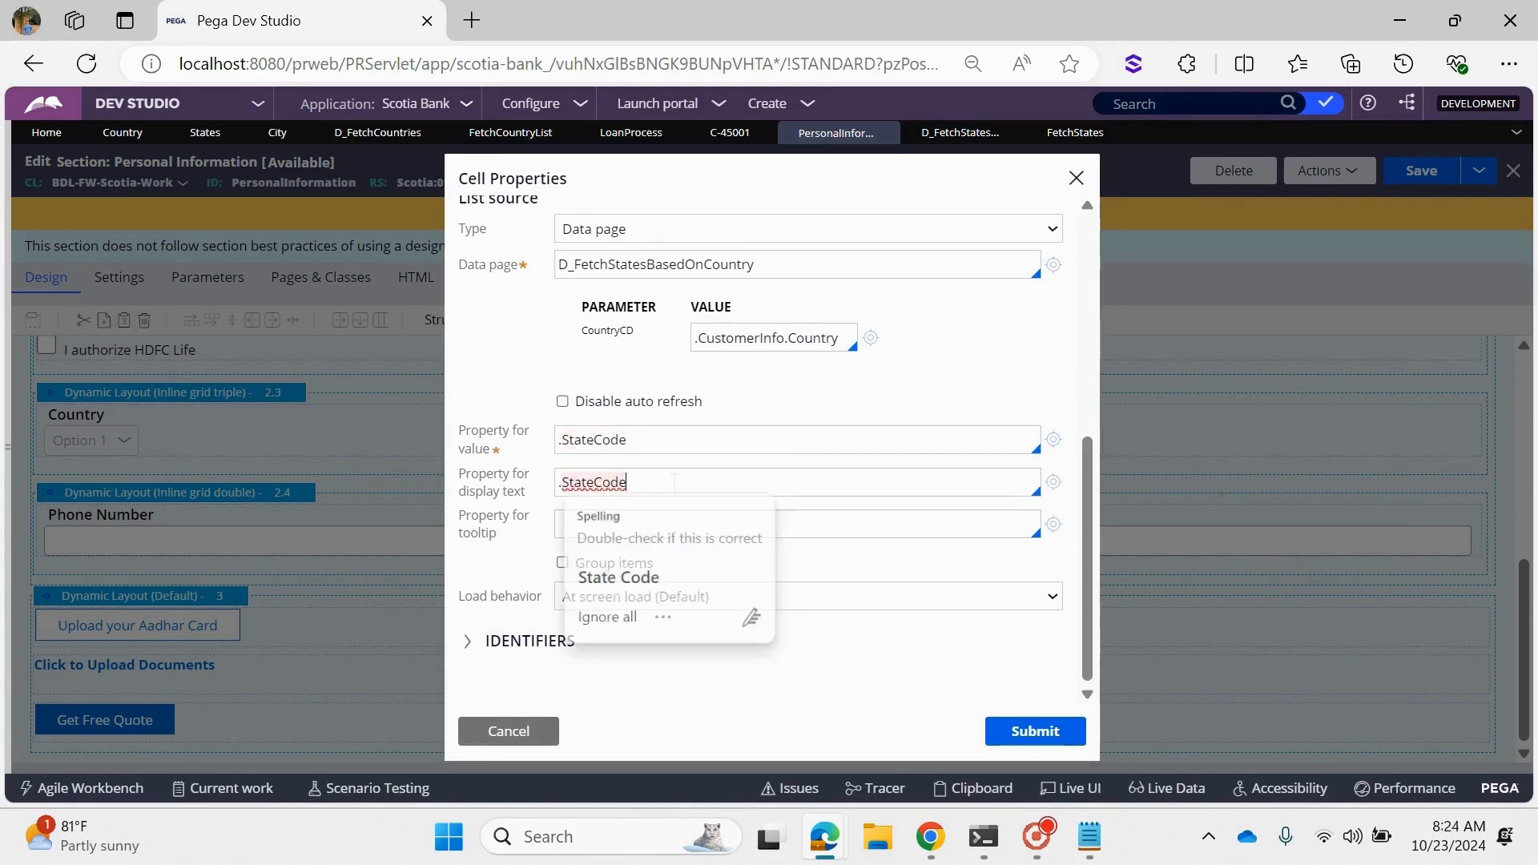
key(BackSpace)
key(BackSpace)
key(BackSpace)
key(BackSpace)
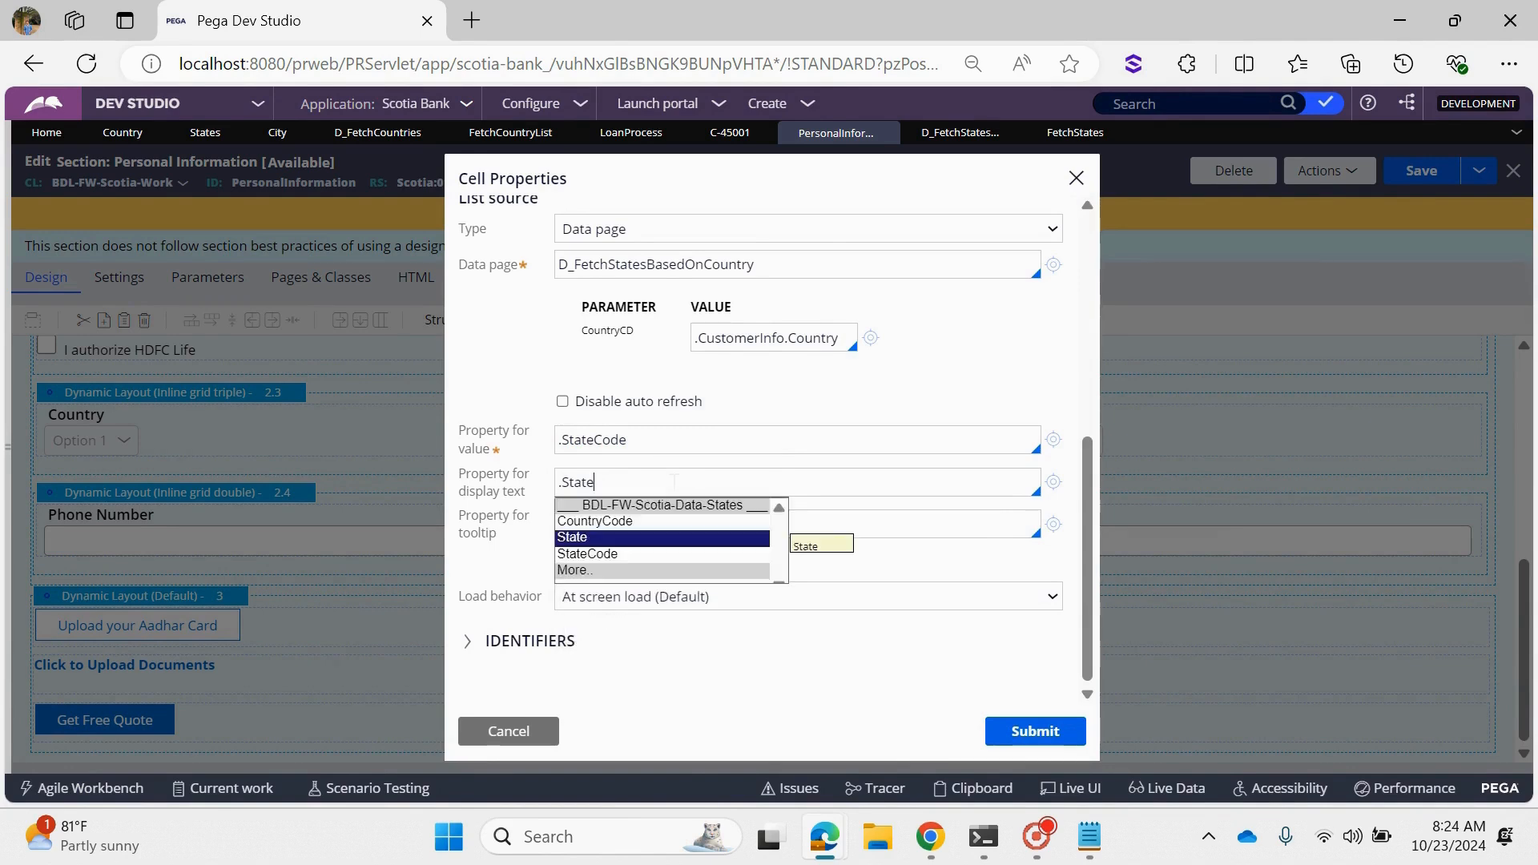
key(Return)
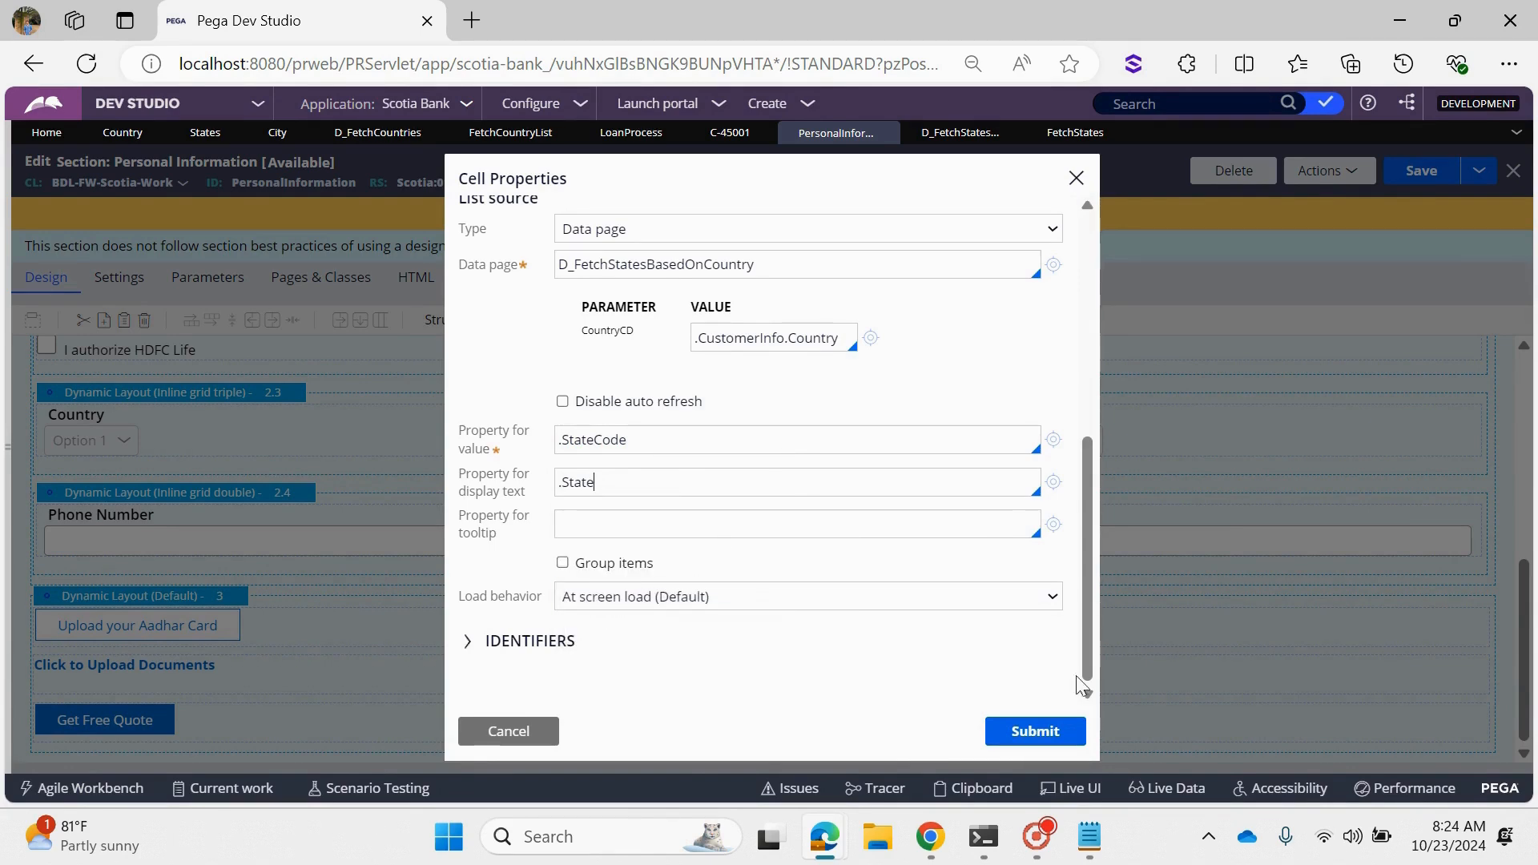
click(1035, 730)
click(1422, 170)
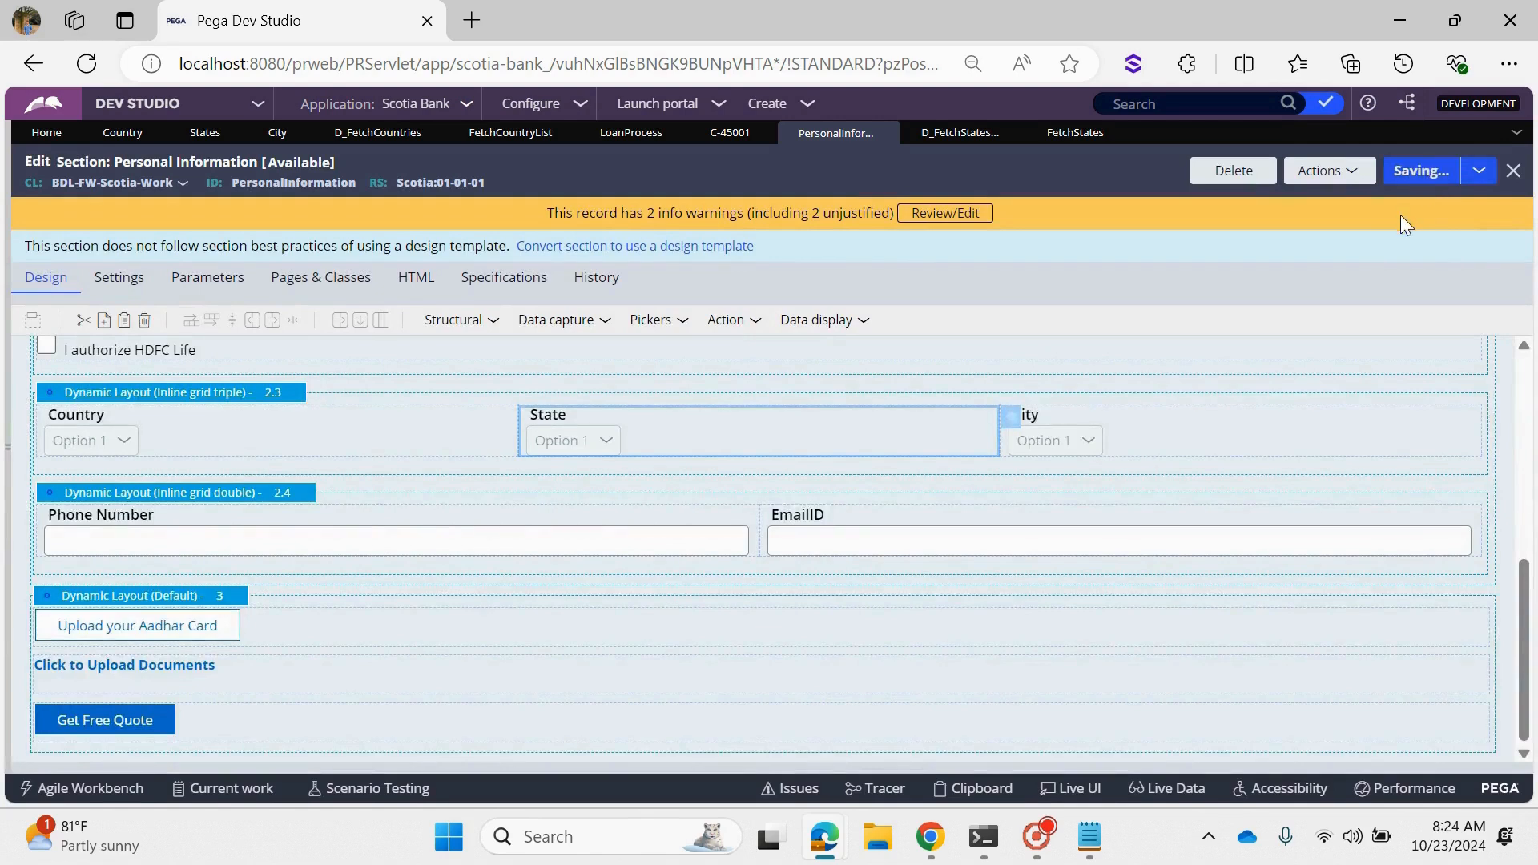
- Reset the Country dropdown on the Scotia Bank case form to Select Country and dismiss the chat notification
click(706, 131)
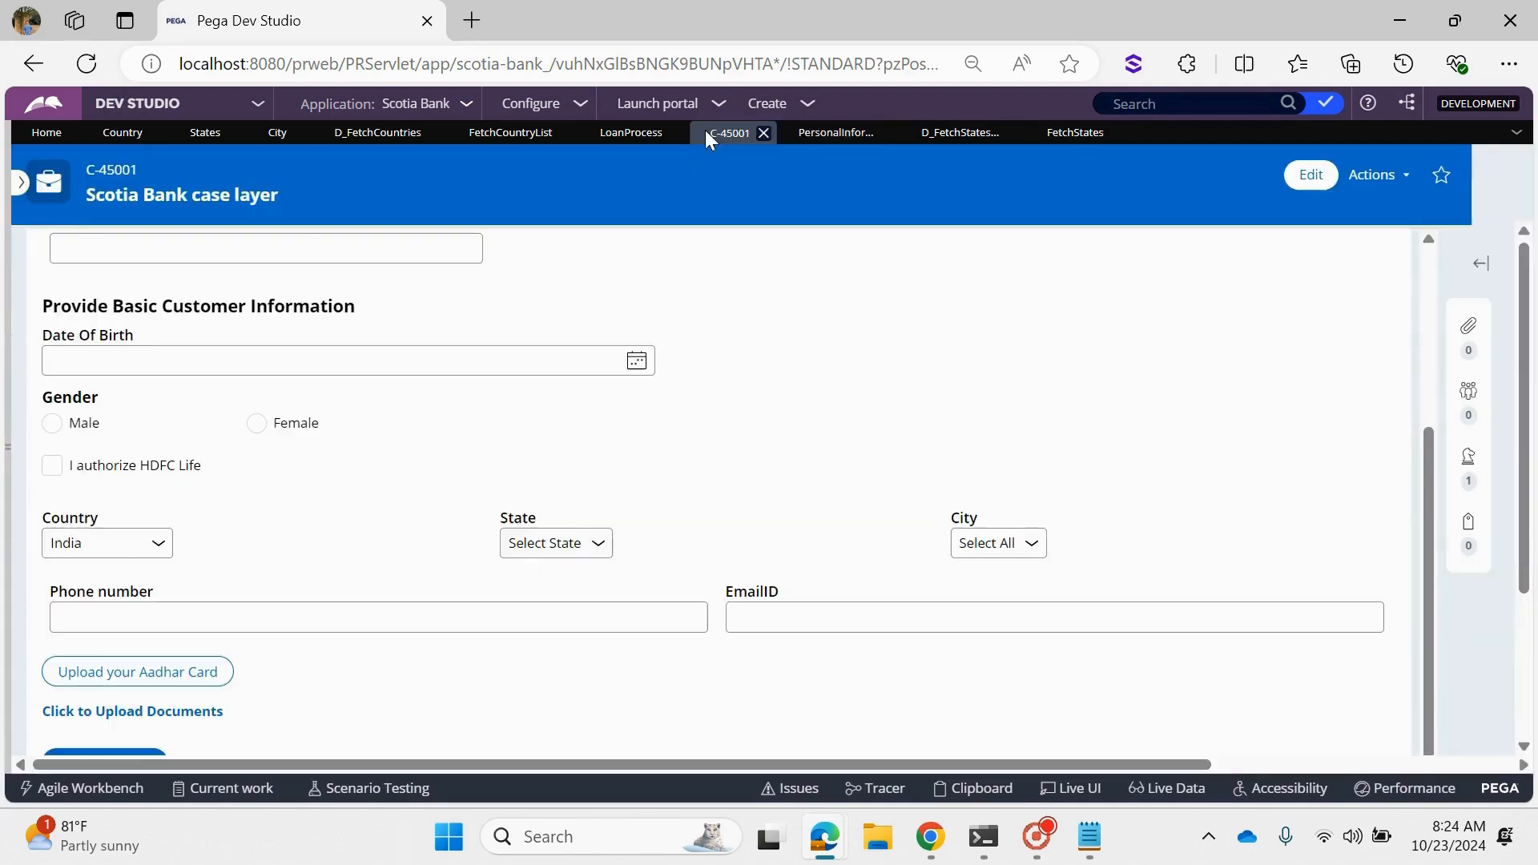
click(93, 544)
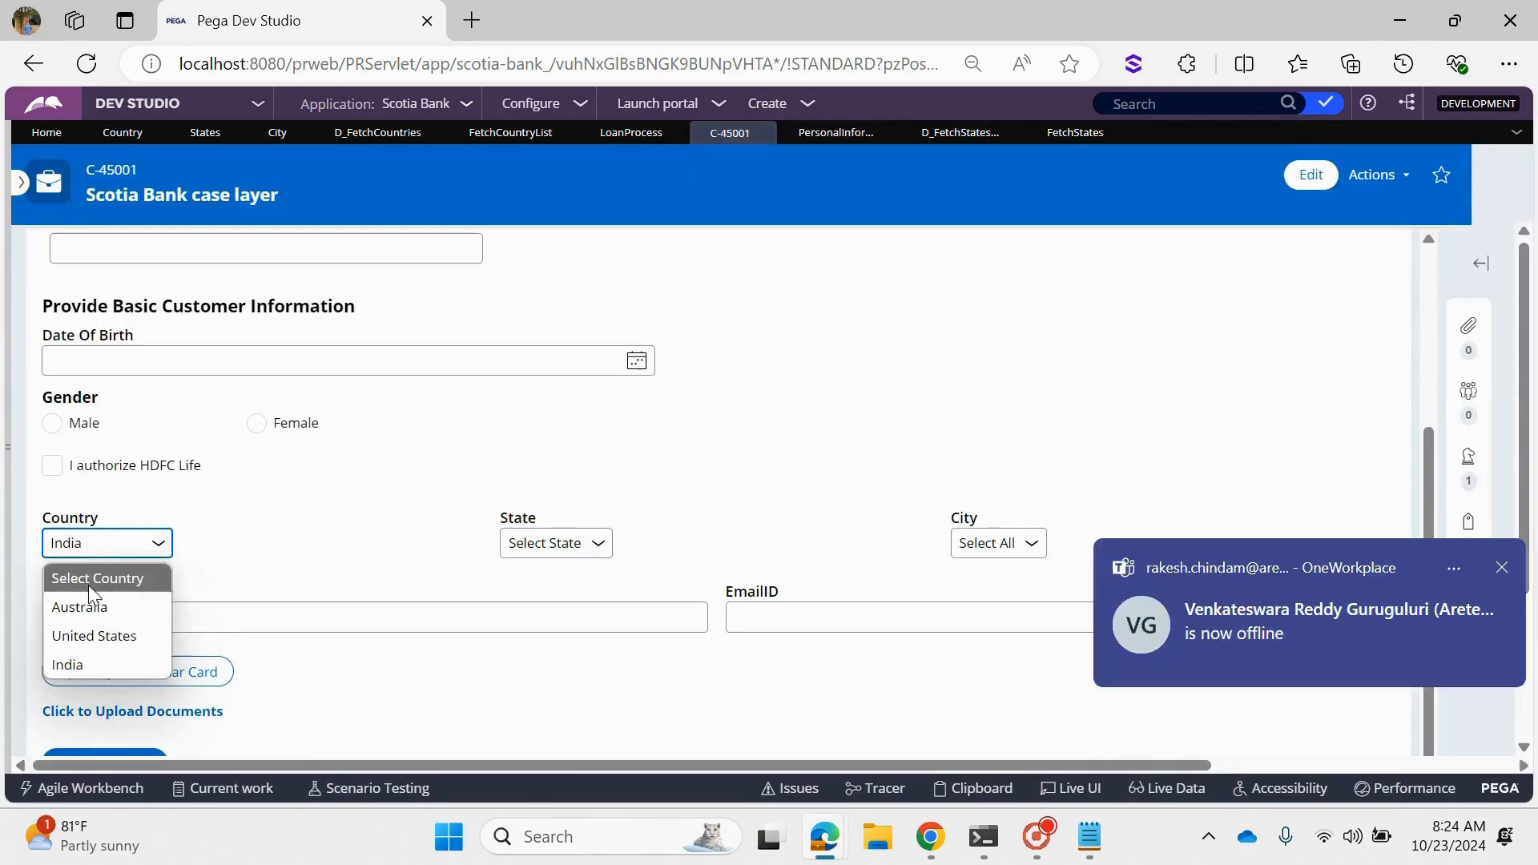
click(88, 578)
click(1501, 567)
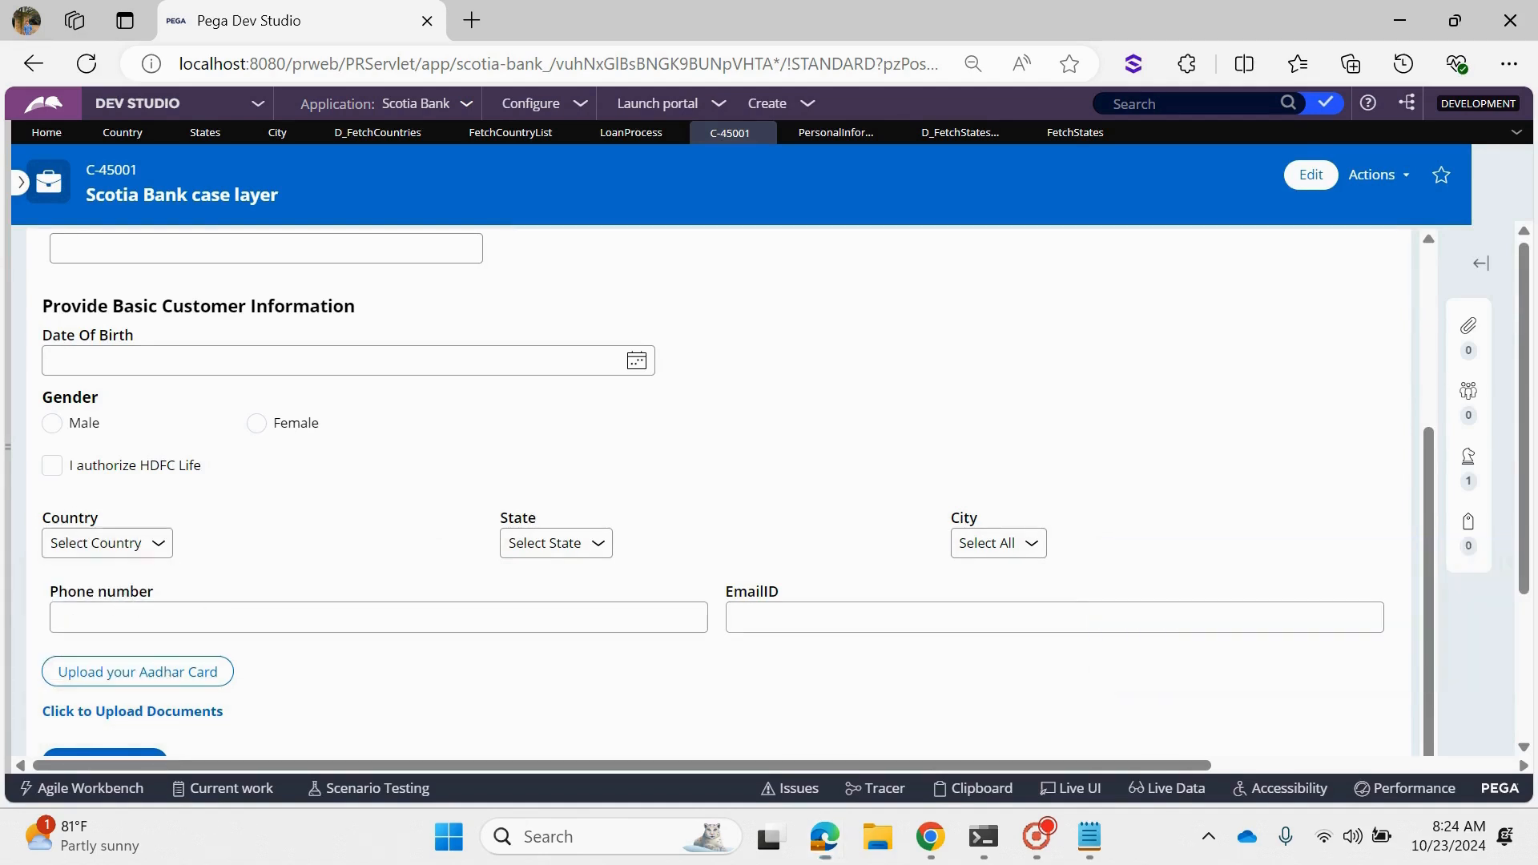
- Refresh the Scotia Bank case and reopen its Personal Info assignment at the Country, State and City fields
click(1378, 175)
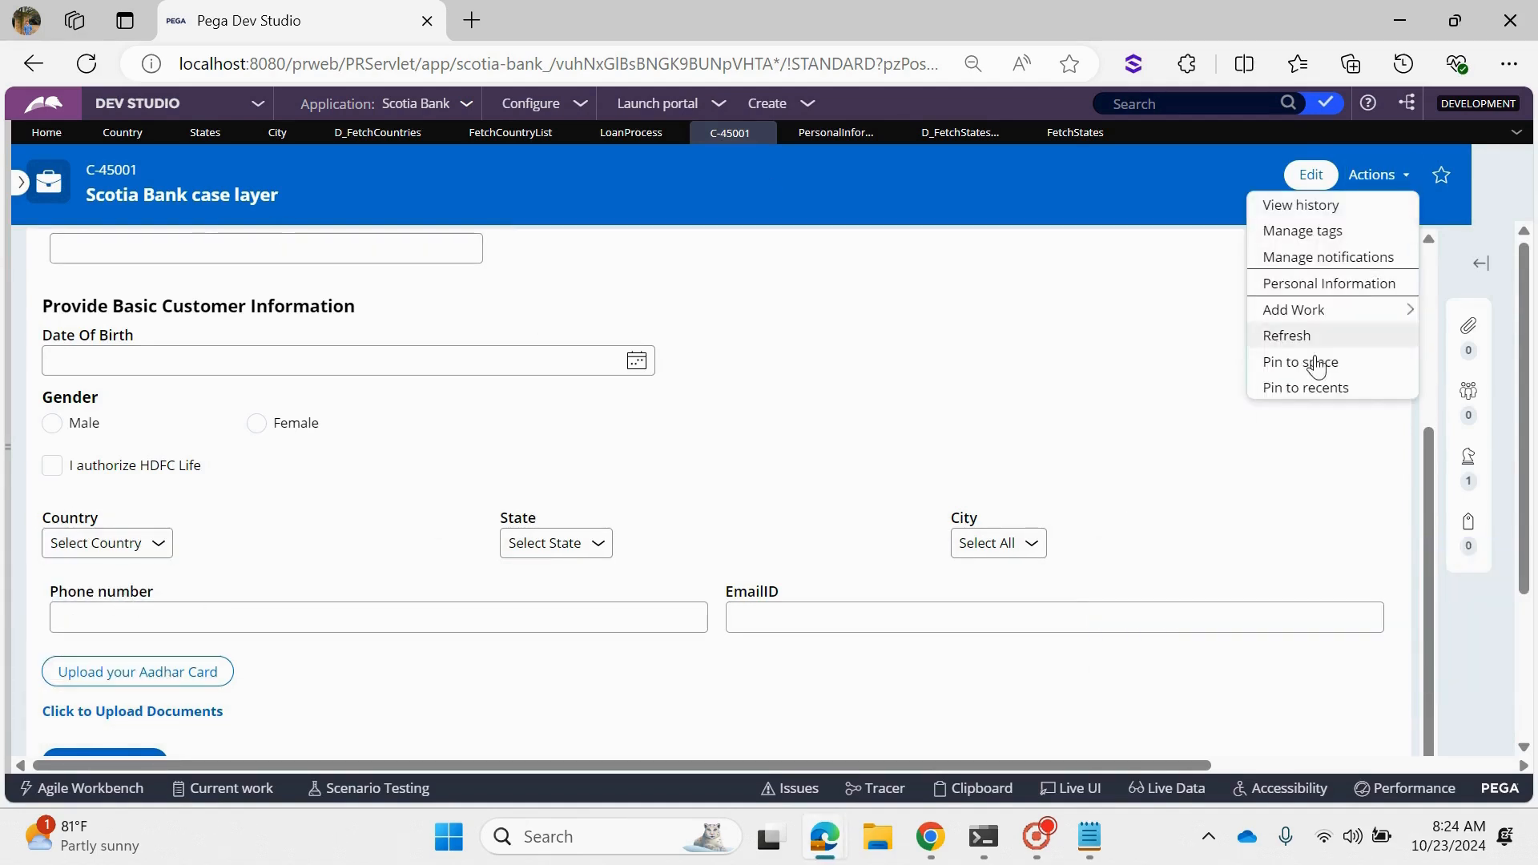
click(1284, 336)
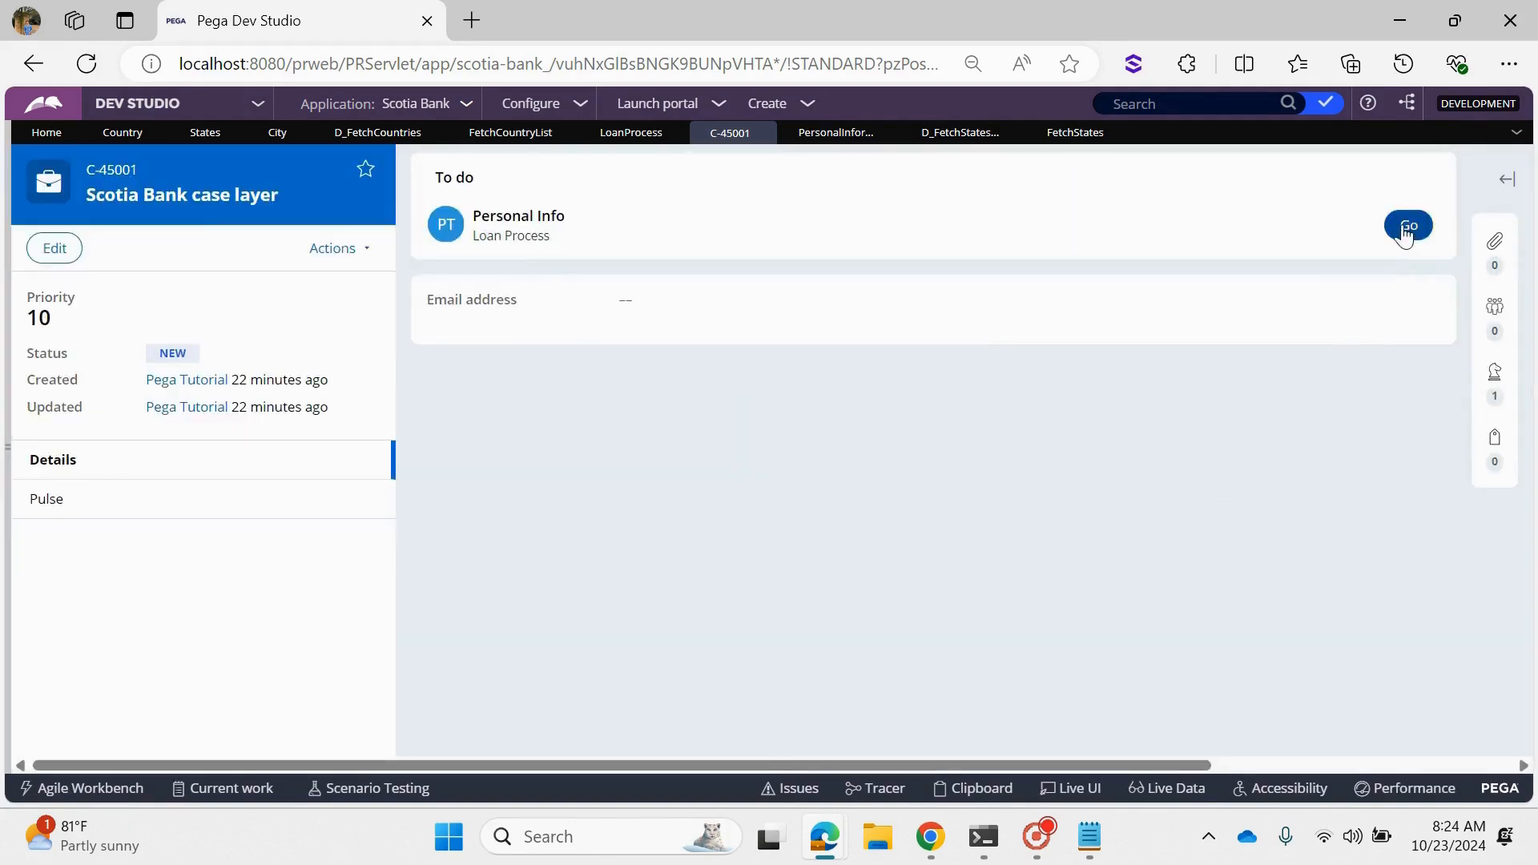
click(1405, 229)
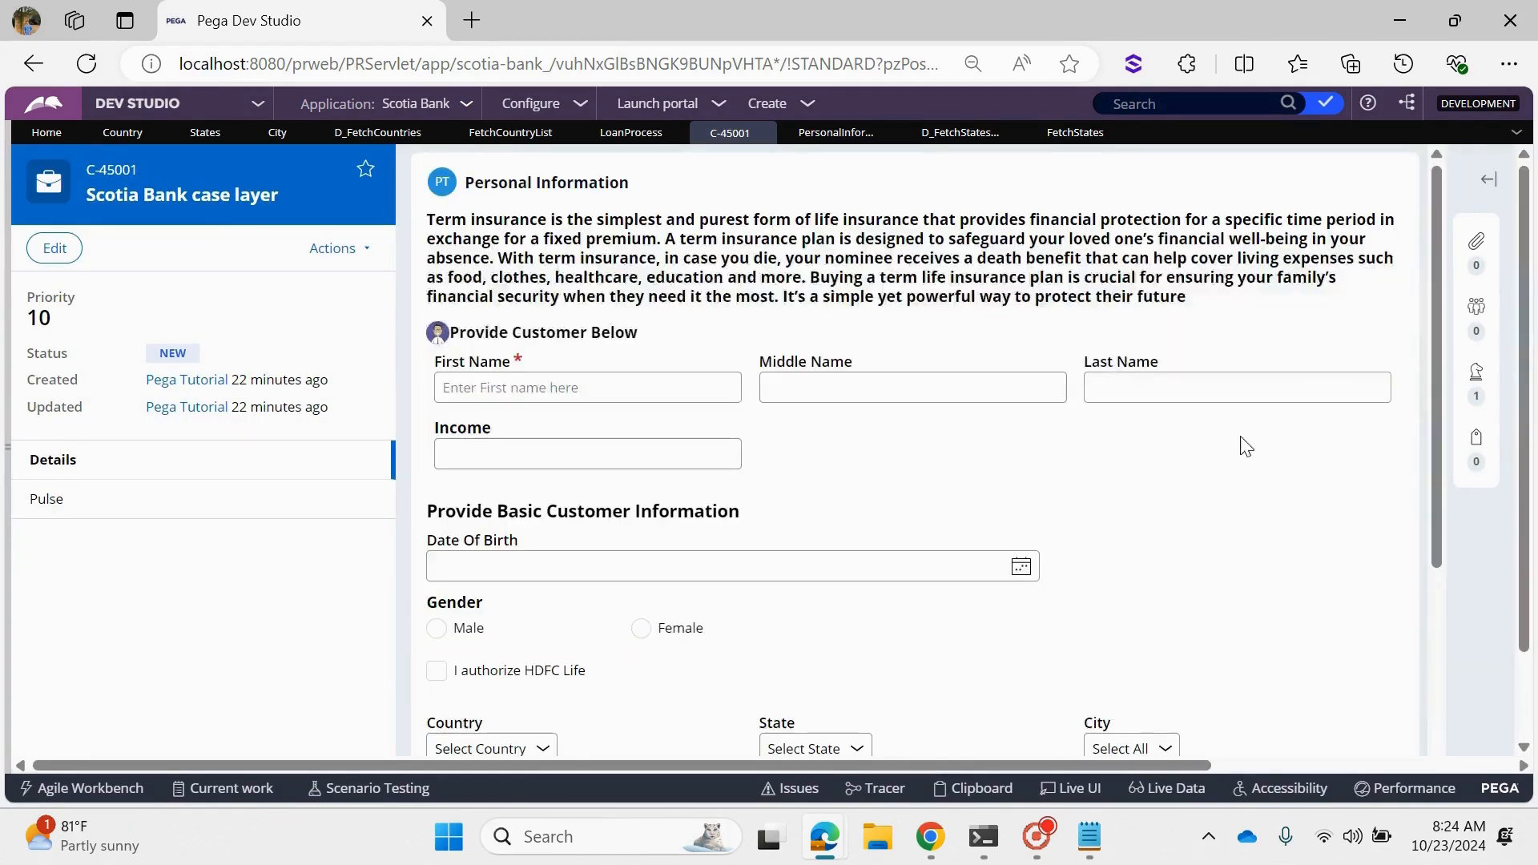
scroll(763, 519, down, 3)
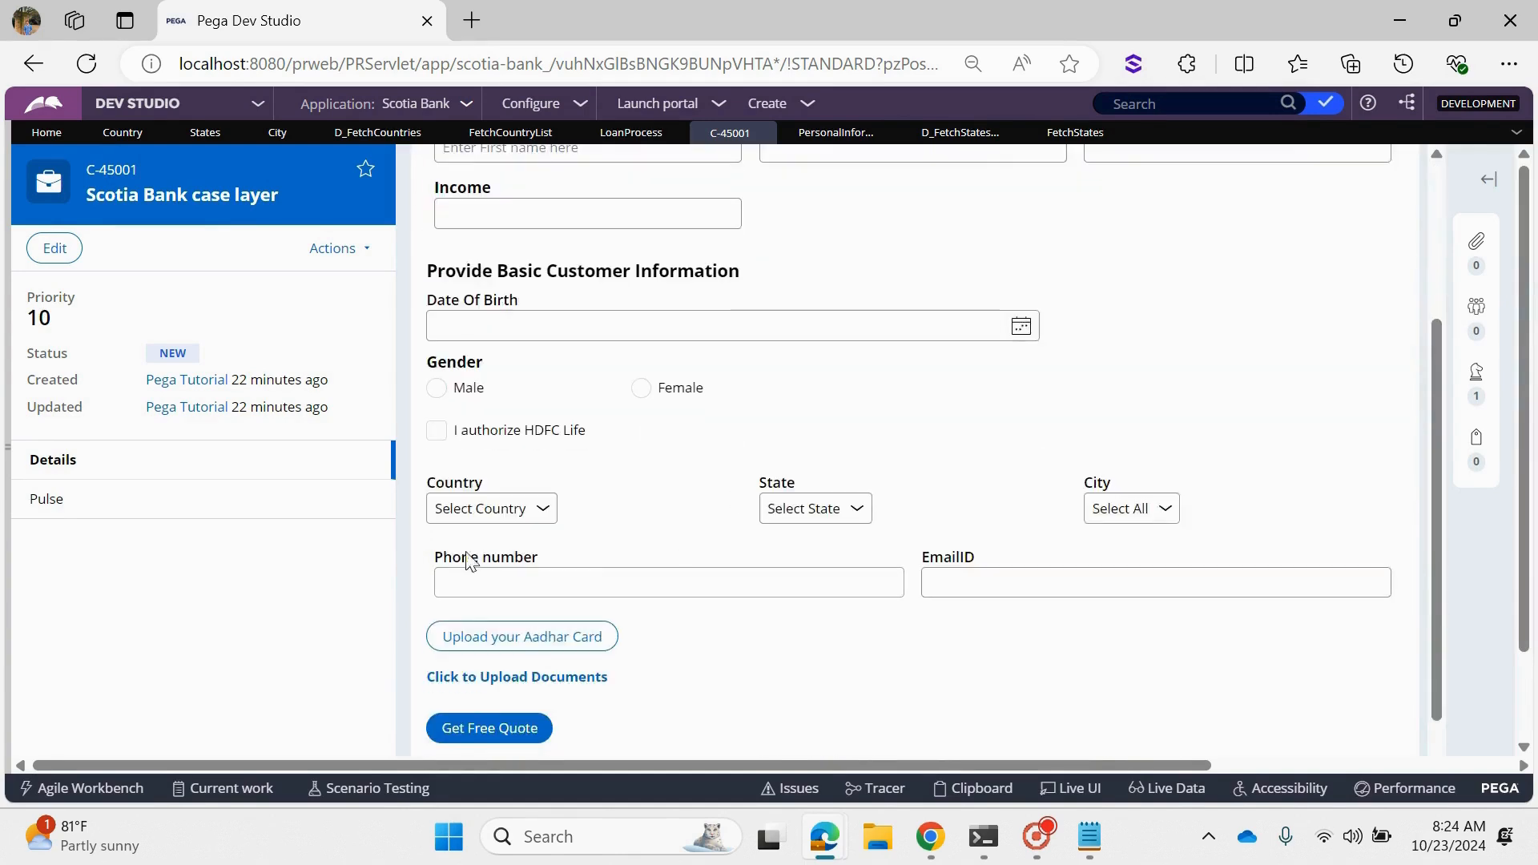
- Set Country to India and inspect the Country property on the pyWorkPage.CustomerInfo clipboard page through Live UI
click(824, 510)
click(486, 508)
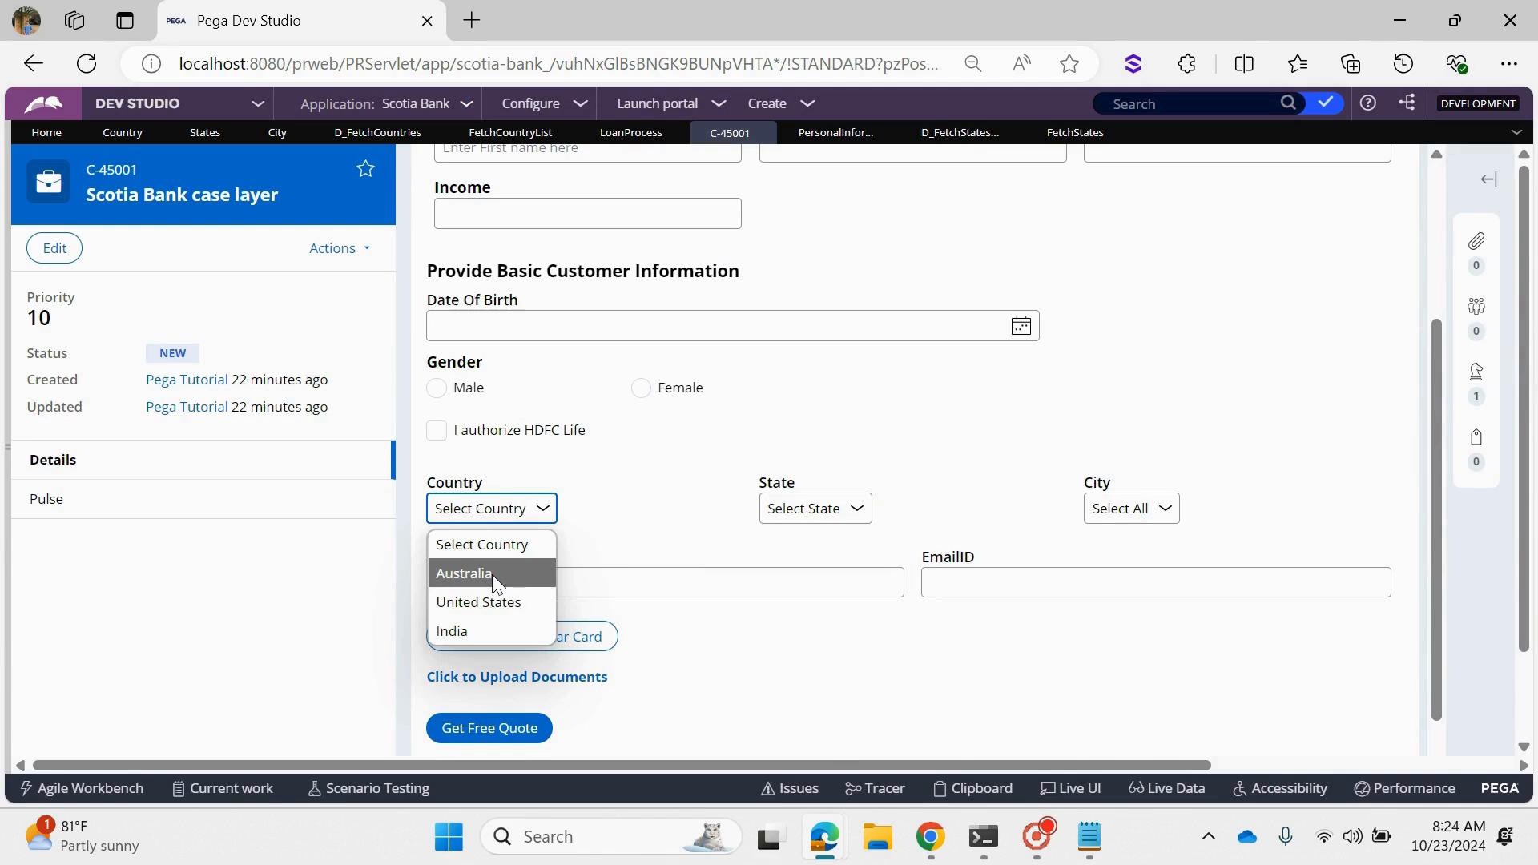
click(503, 630)
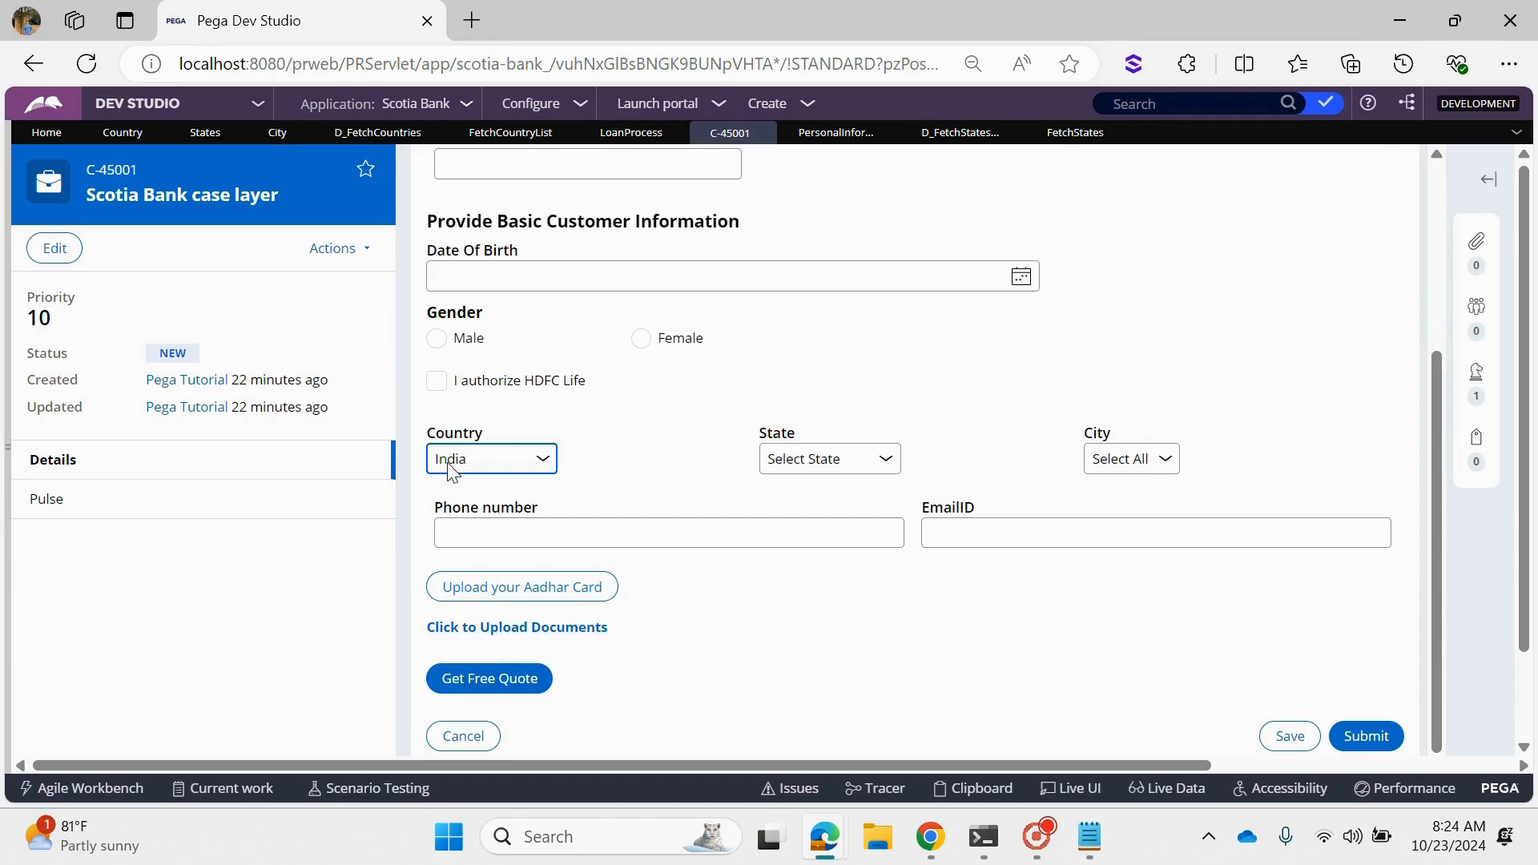
click(1066, 790)
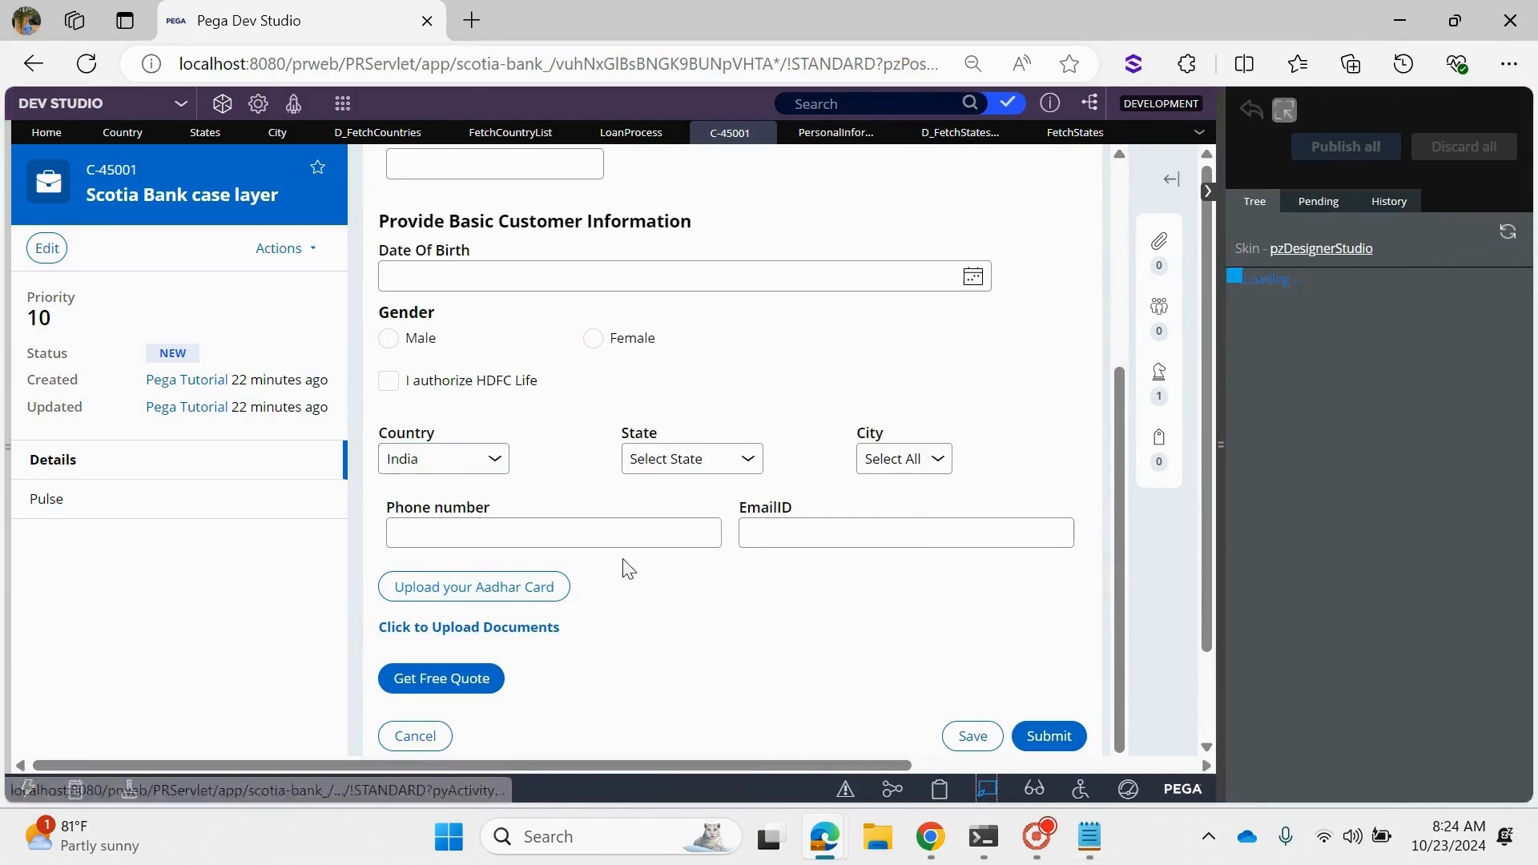
click(454, 458)
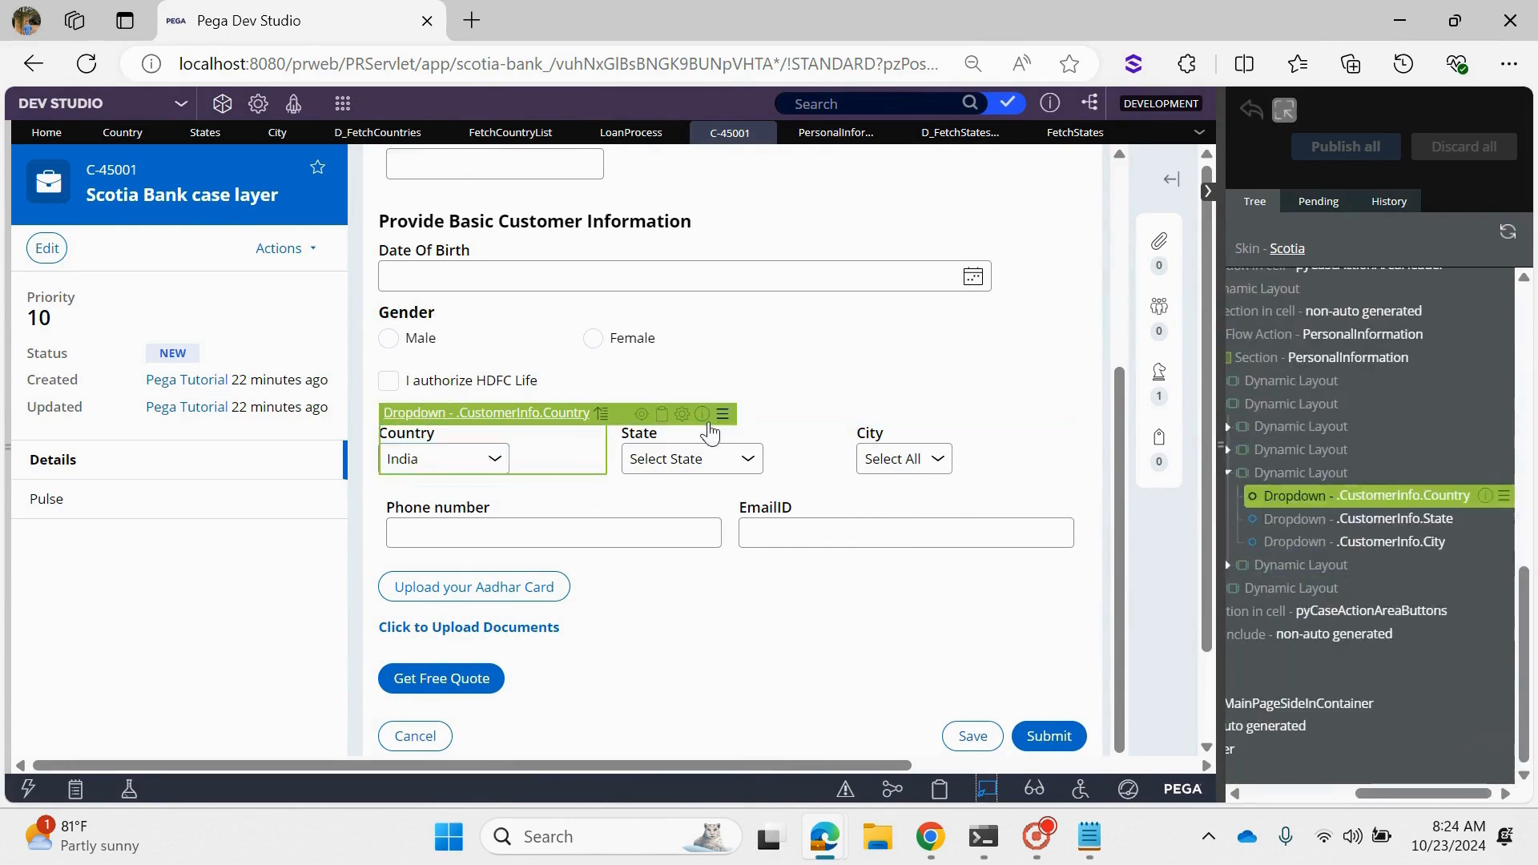
click(661, 415)
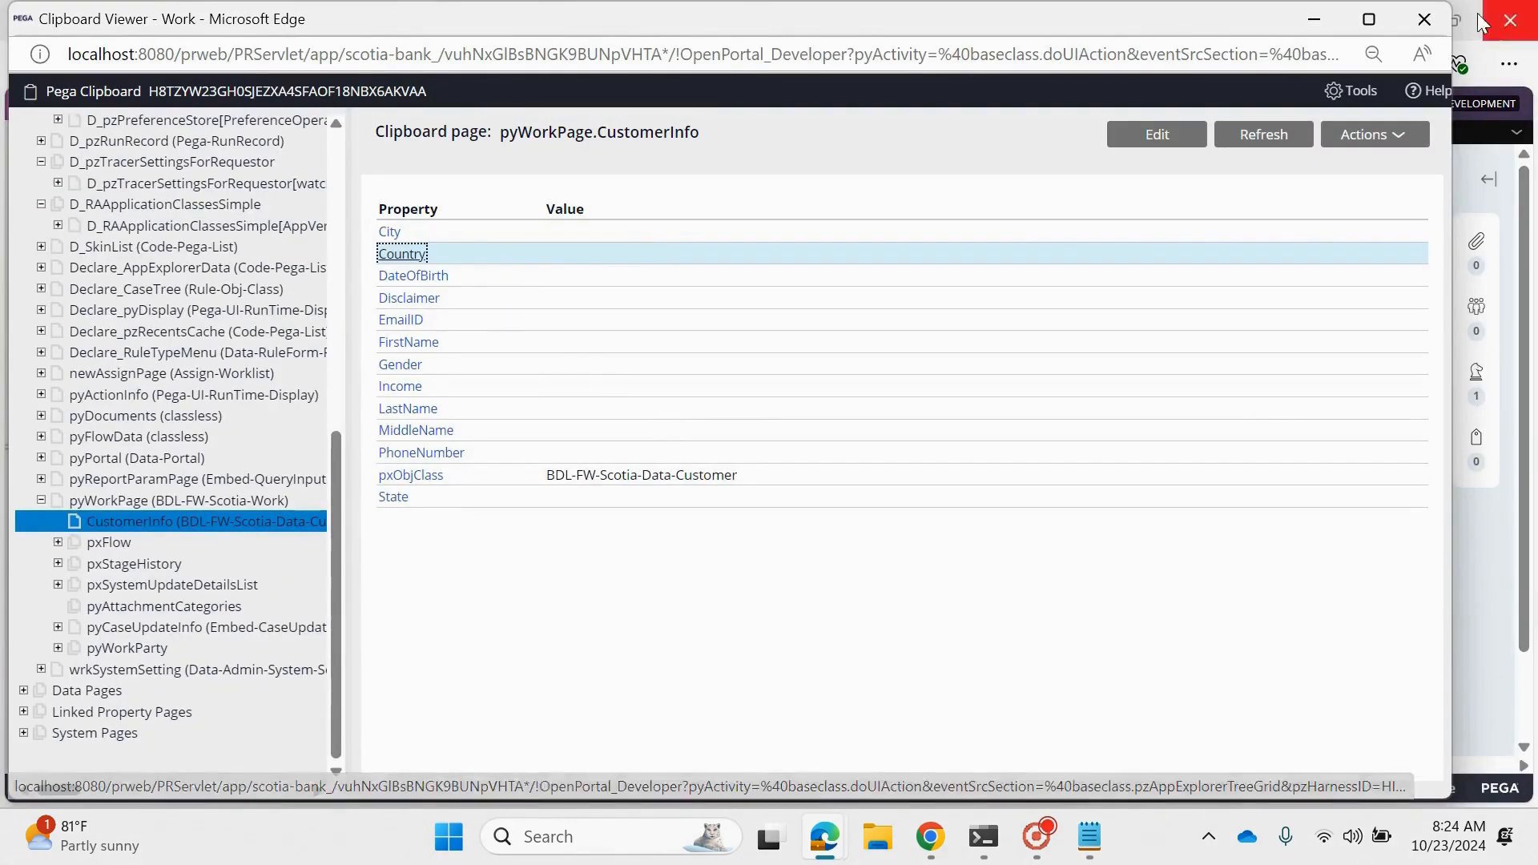
click(1425, 18)
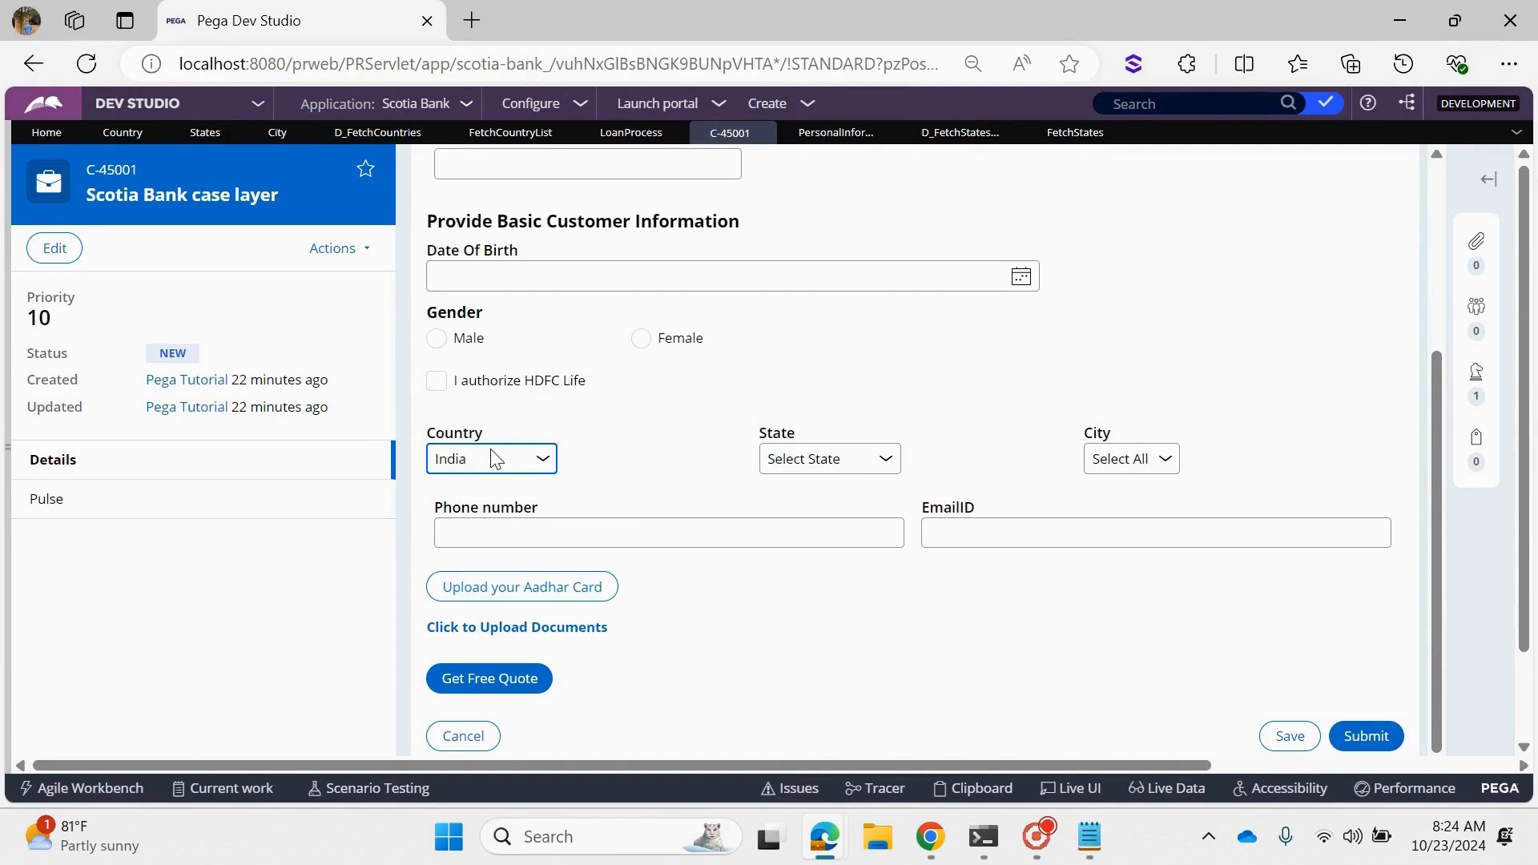
- Review the CountryCD parameter value passed to the data page in the State dropdown's cell properties in the Personal Information section
click(929, 138)
click(828, 137)
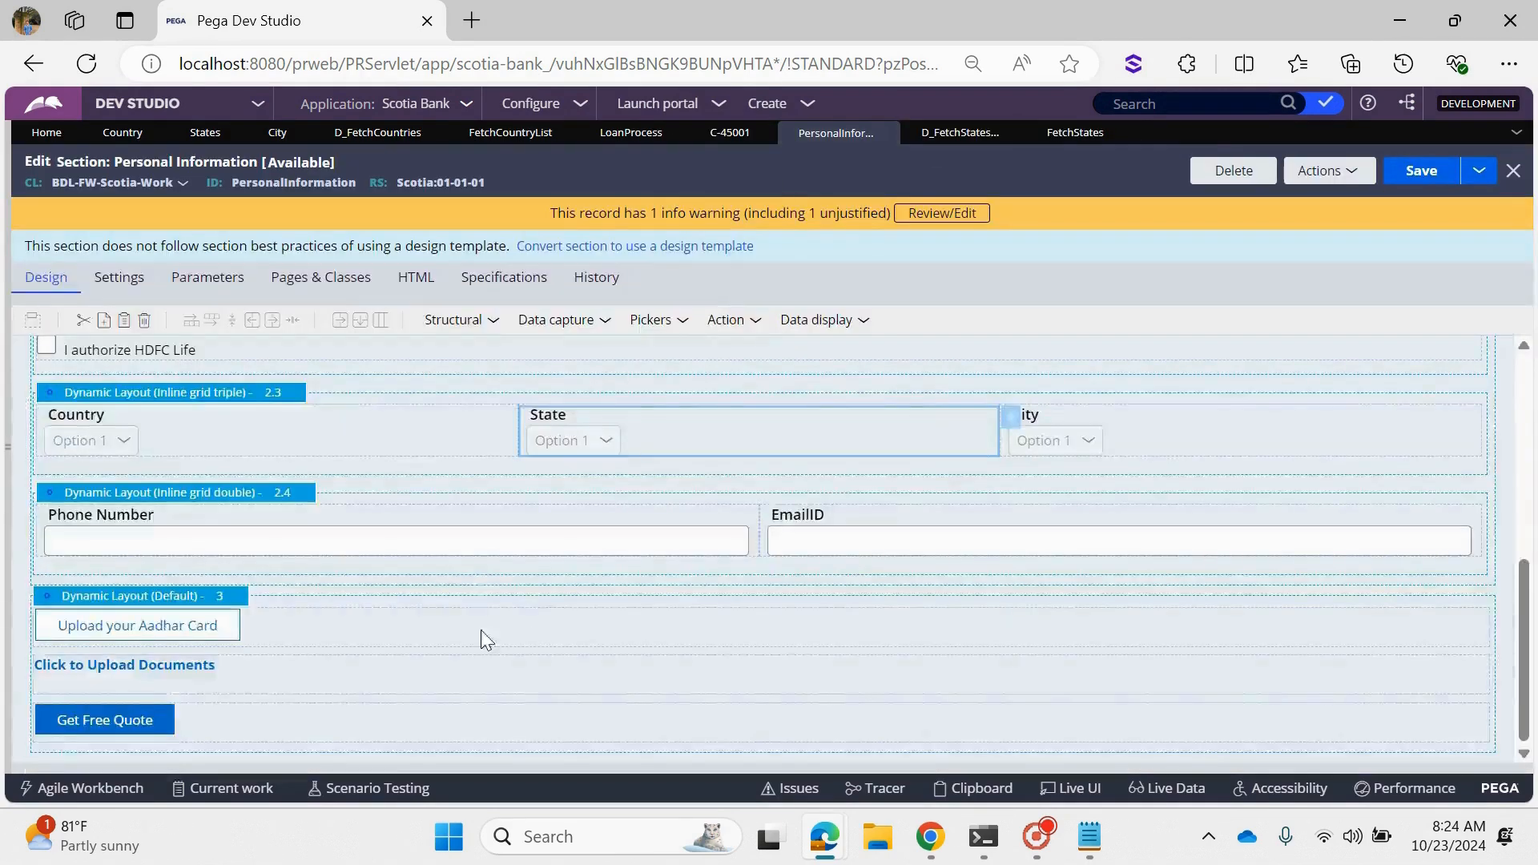
double_click(719, 421)
scroll(687, 646, down, 2)
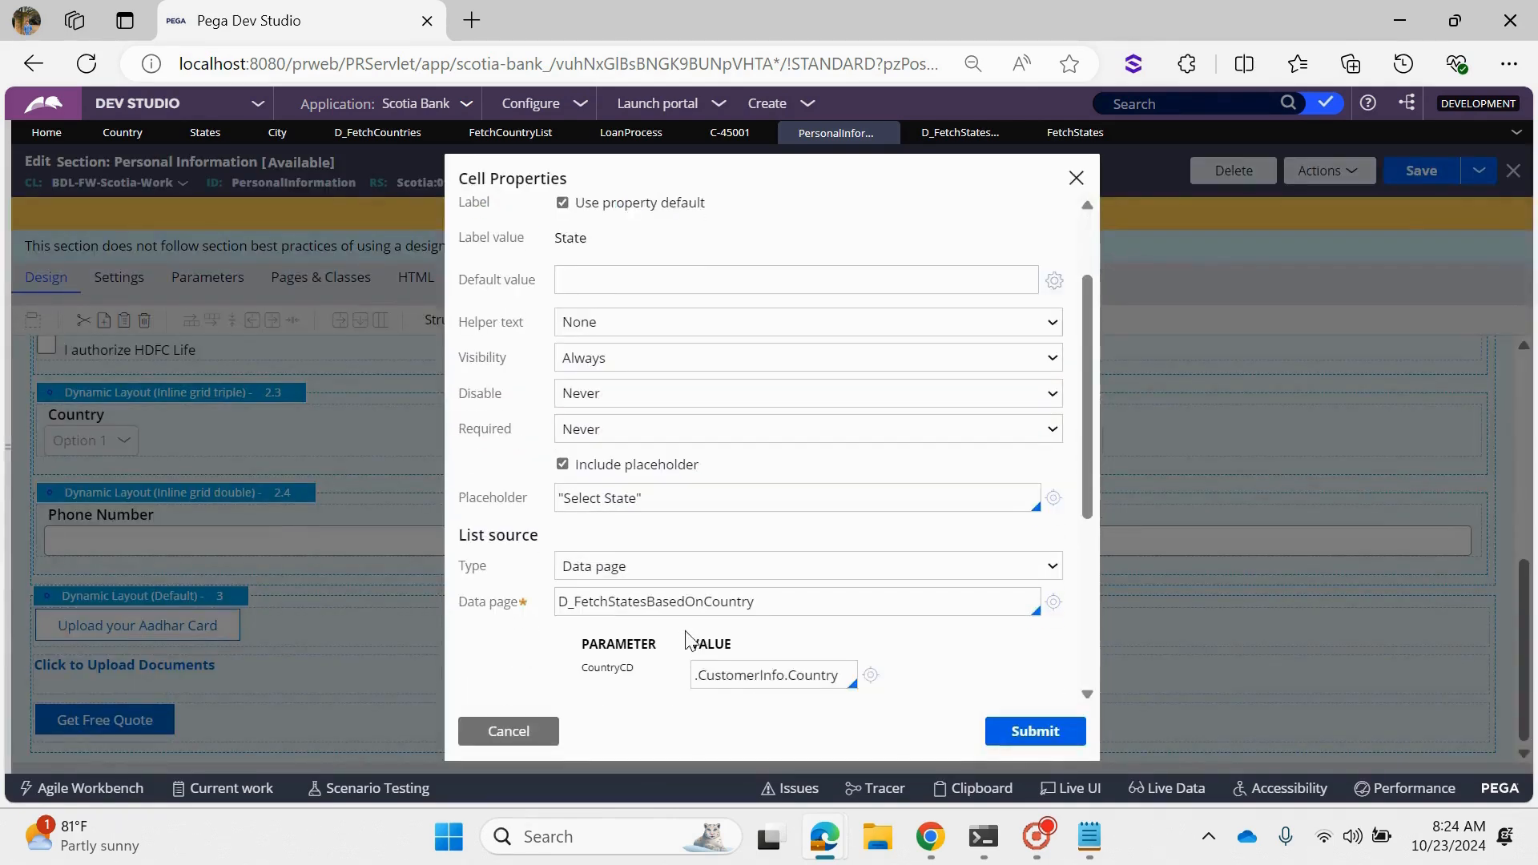
drag(735, 676, 692, 678)
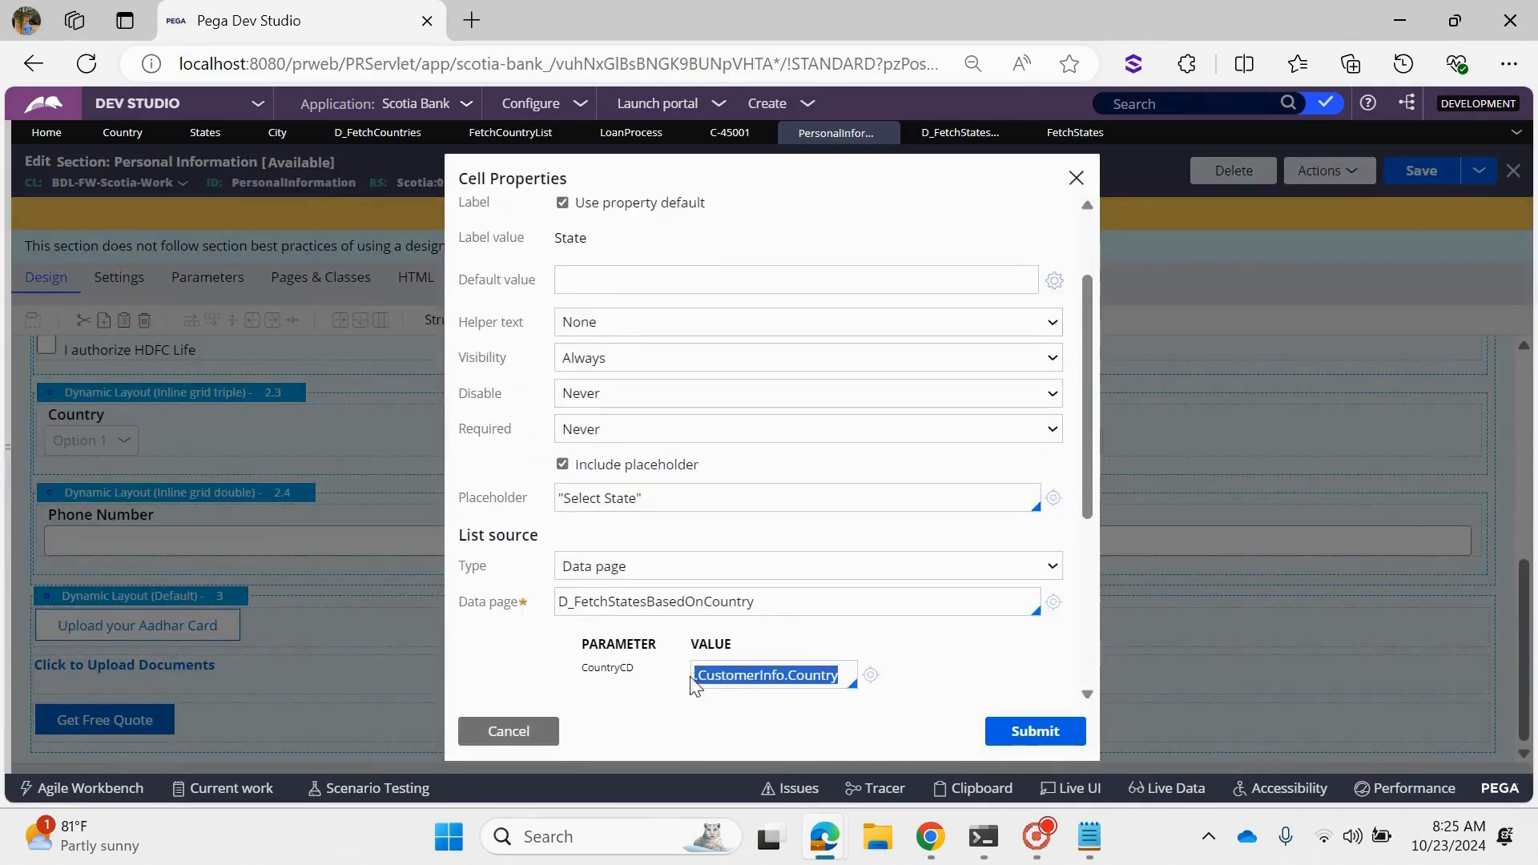
- Review the parameters of the D_FetchStatesBasedOnCountry data page and the CountryCode filter of the FetchStates report
click(961, 133)
scroll(380, 313, up, 3)
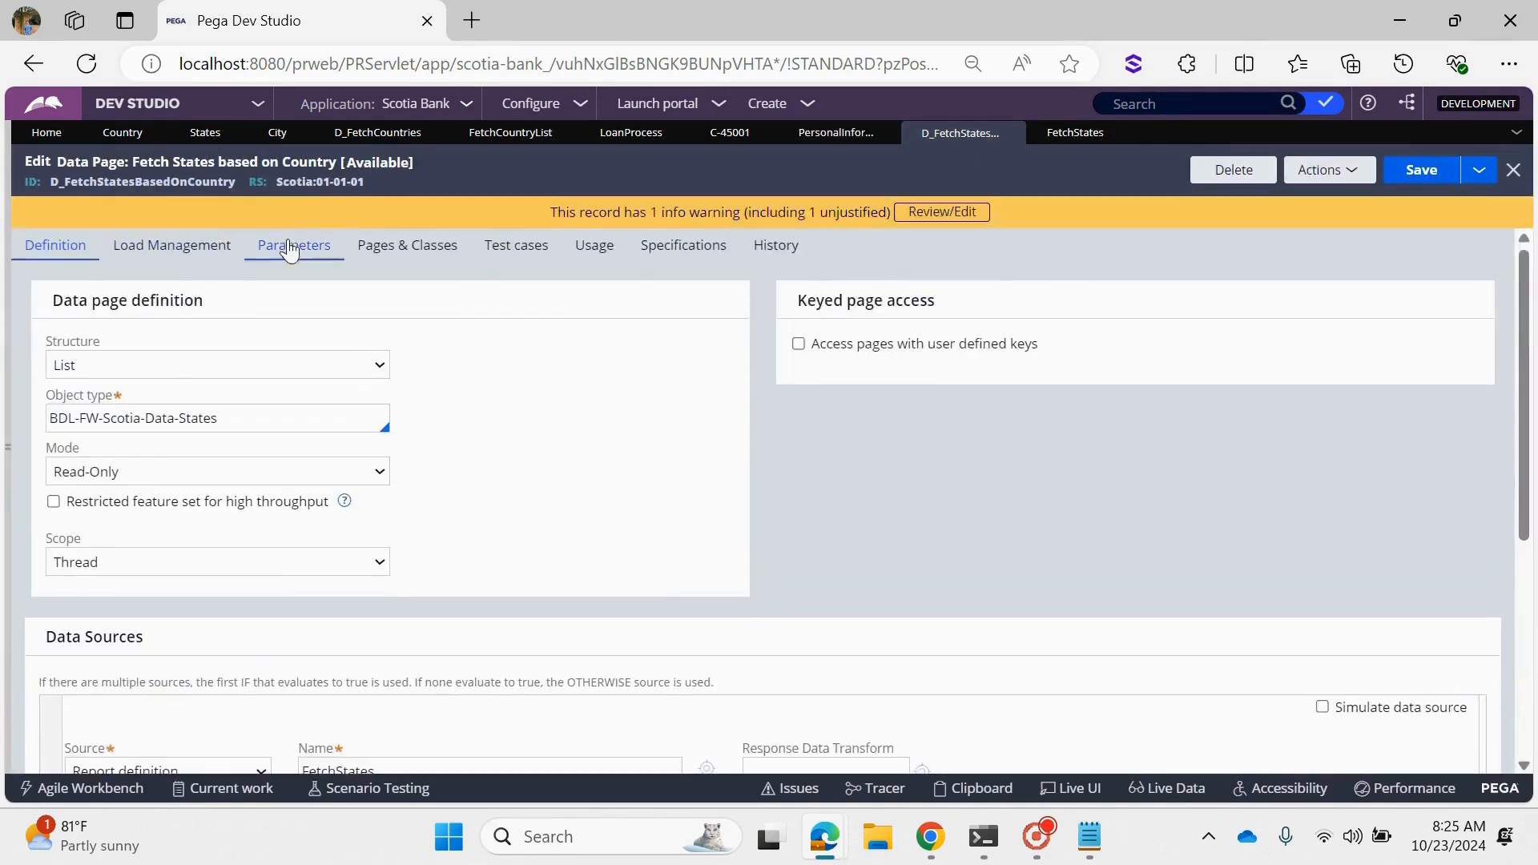
click(292, 248)
click(1110, 133)
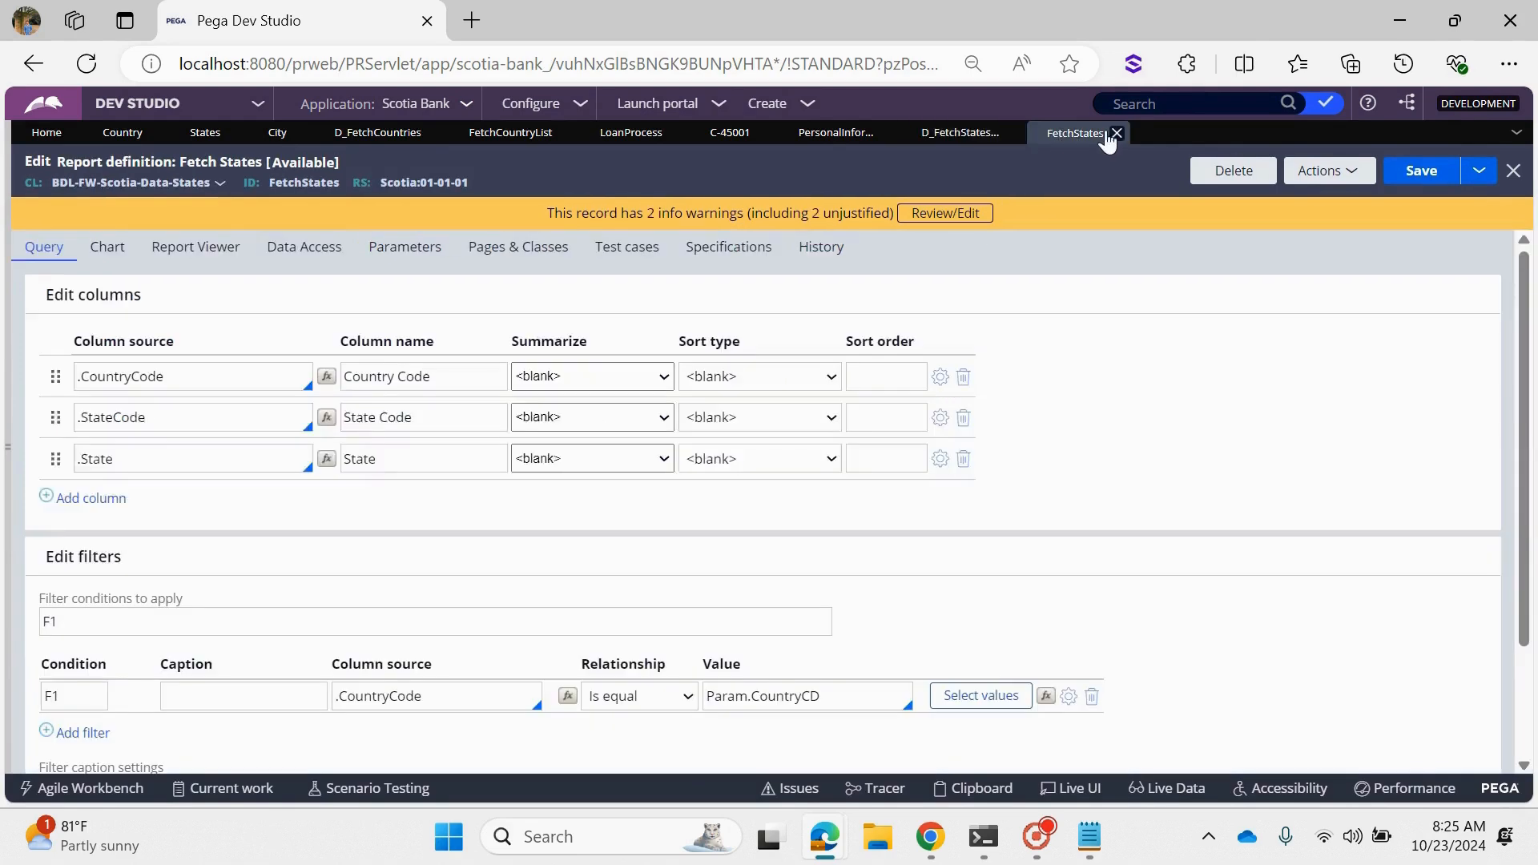
- Check the State dropdown's value and display text properties in the Personal Information section, and submit its cell properties
click(833, 133)
click(677, 446)
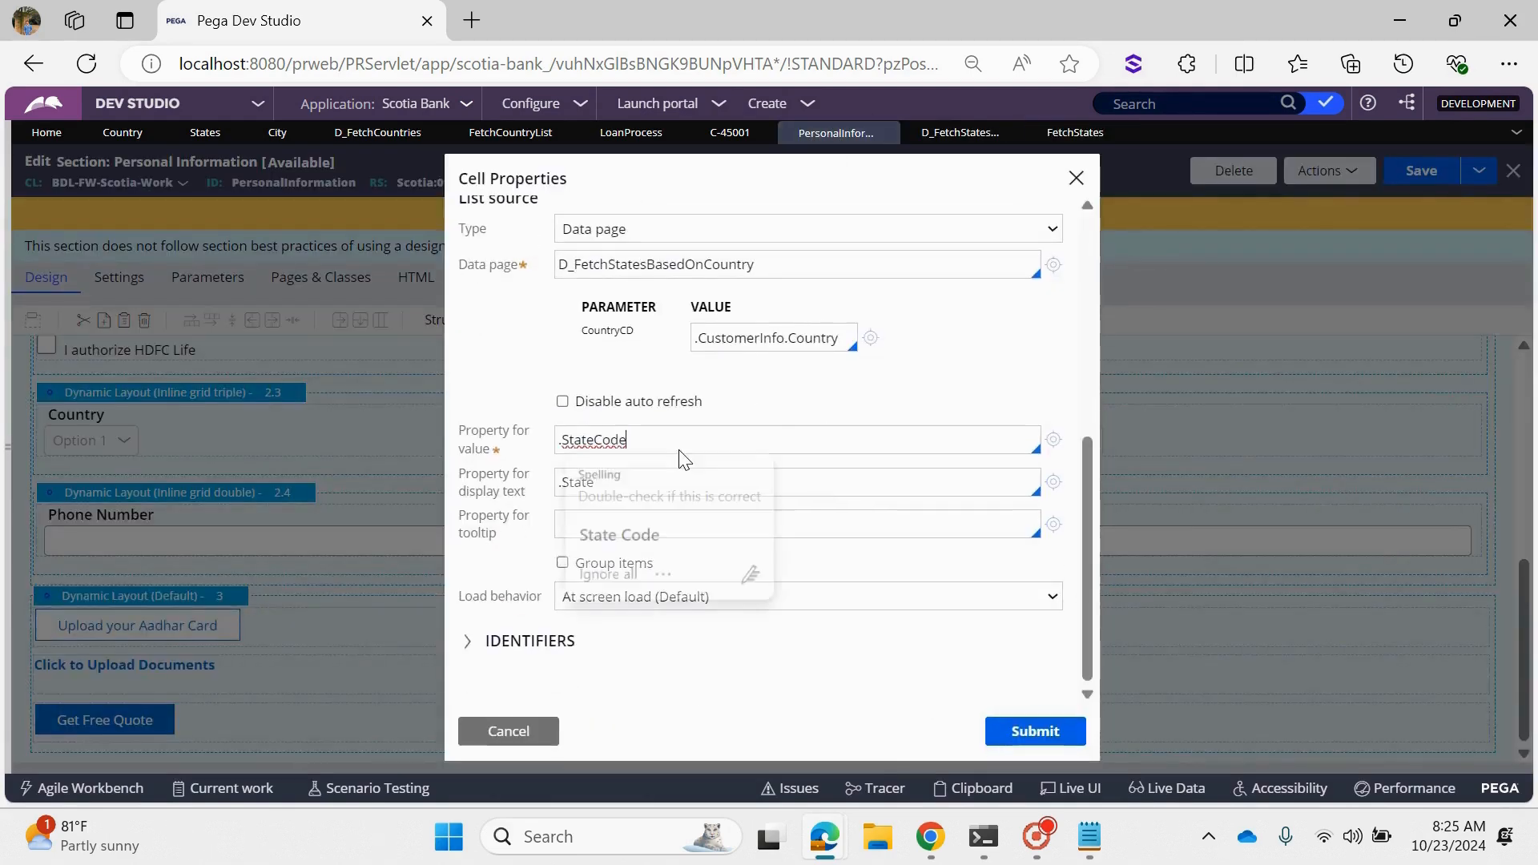
click(1070, 732)
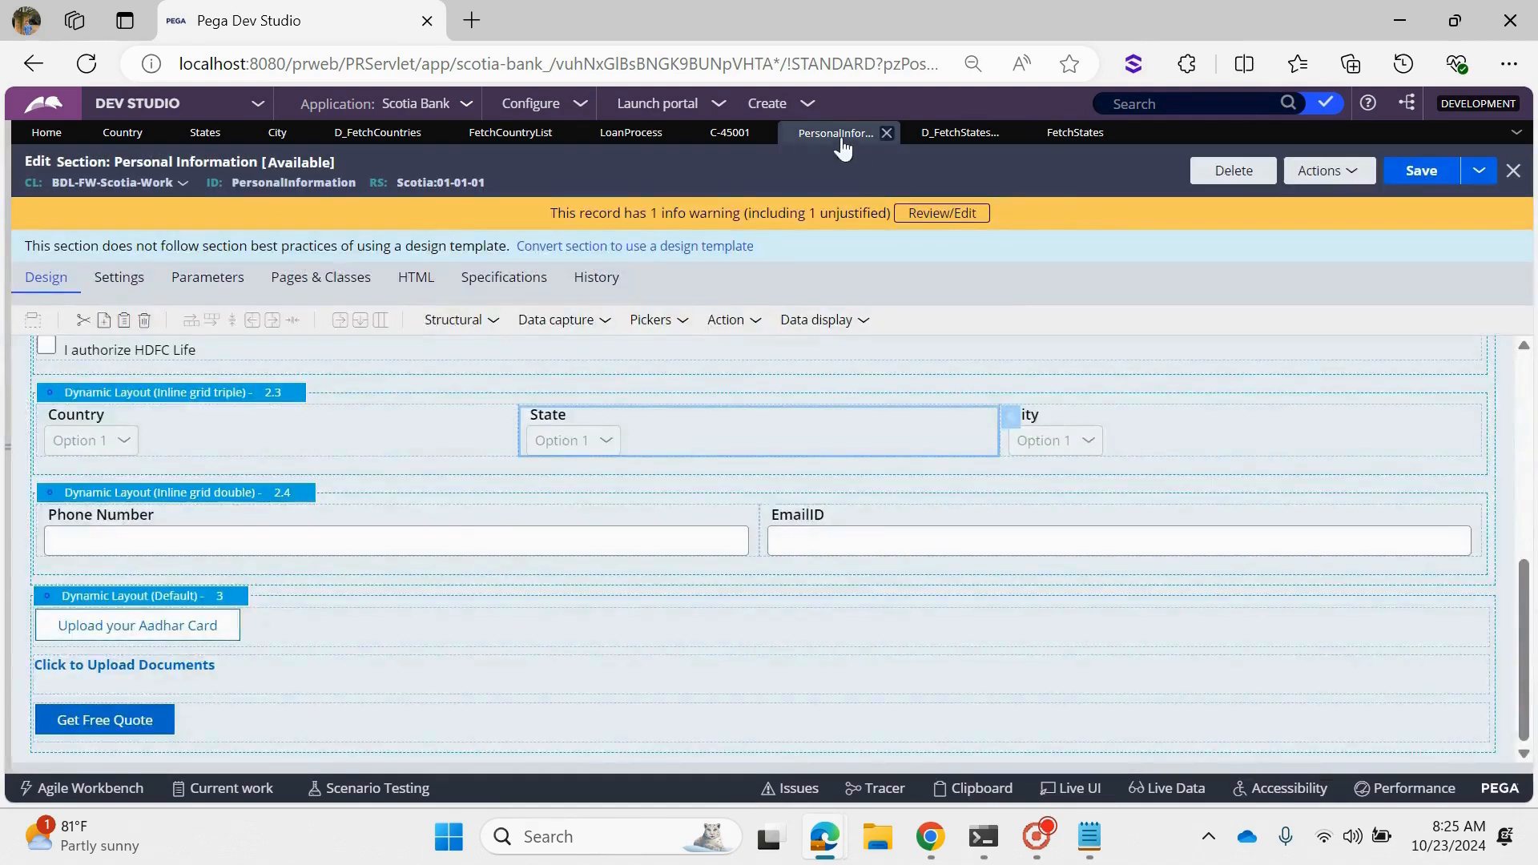
- Check the State options for India on the case form, switch Country to Australia and check its State options
click(708, 132)
click(811, 458)
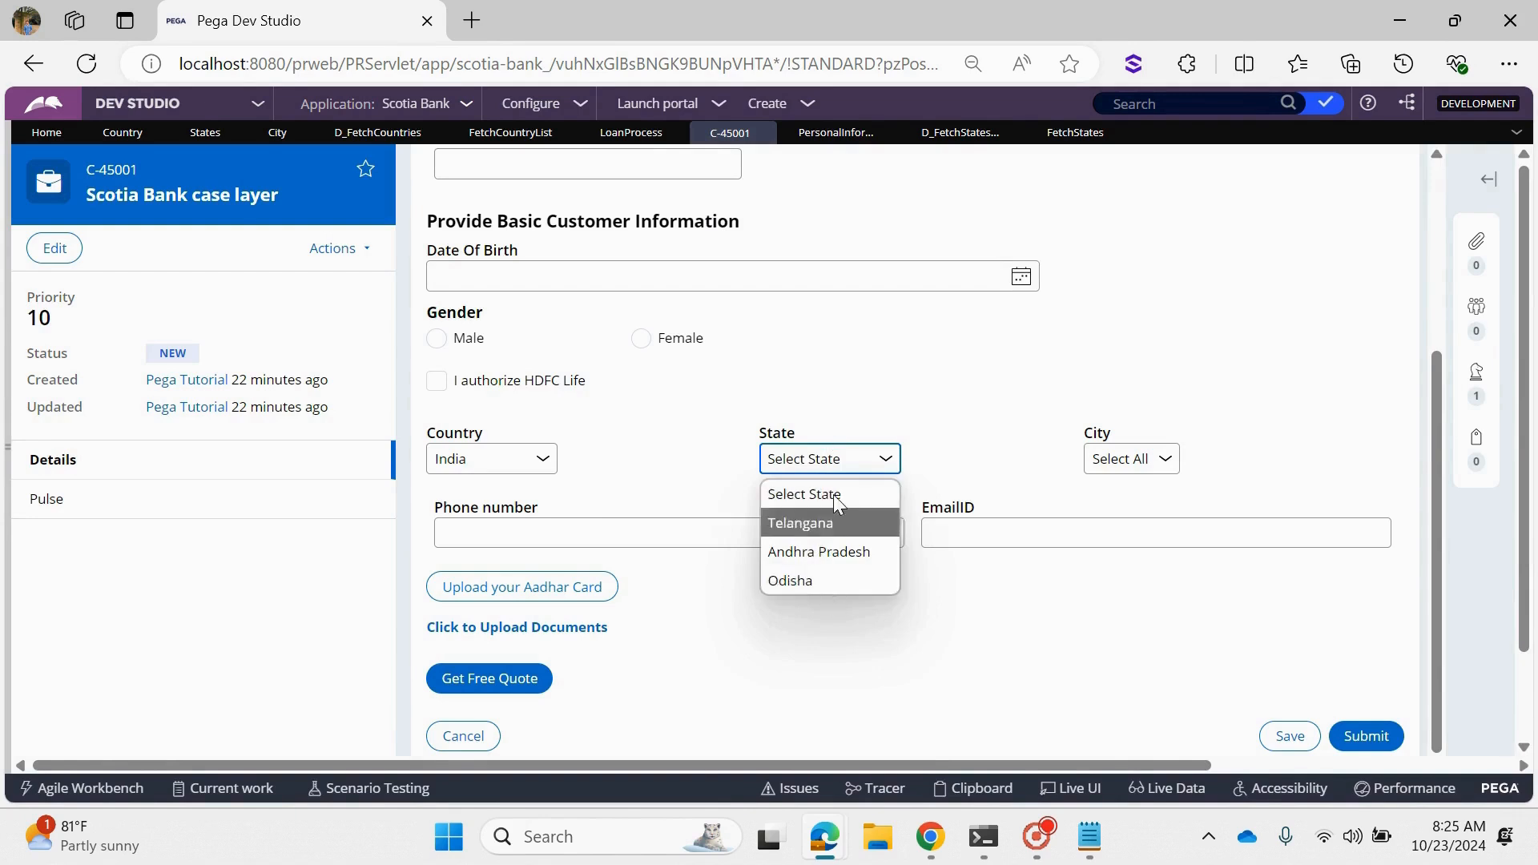
click(495, 459)
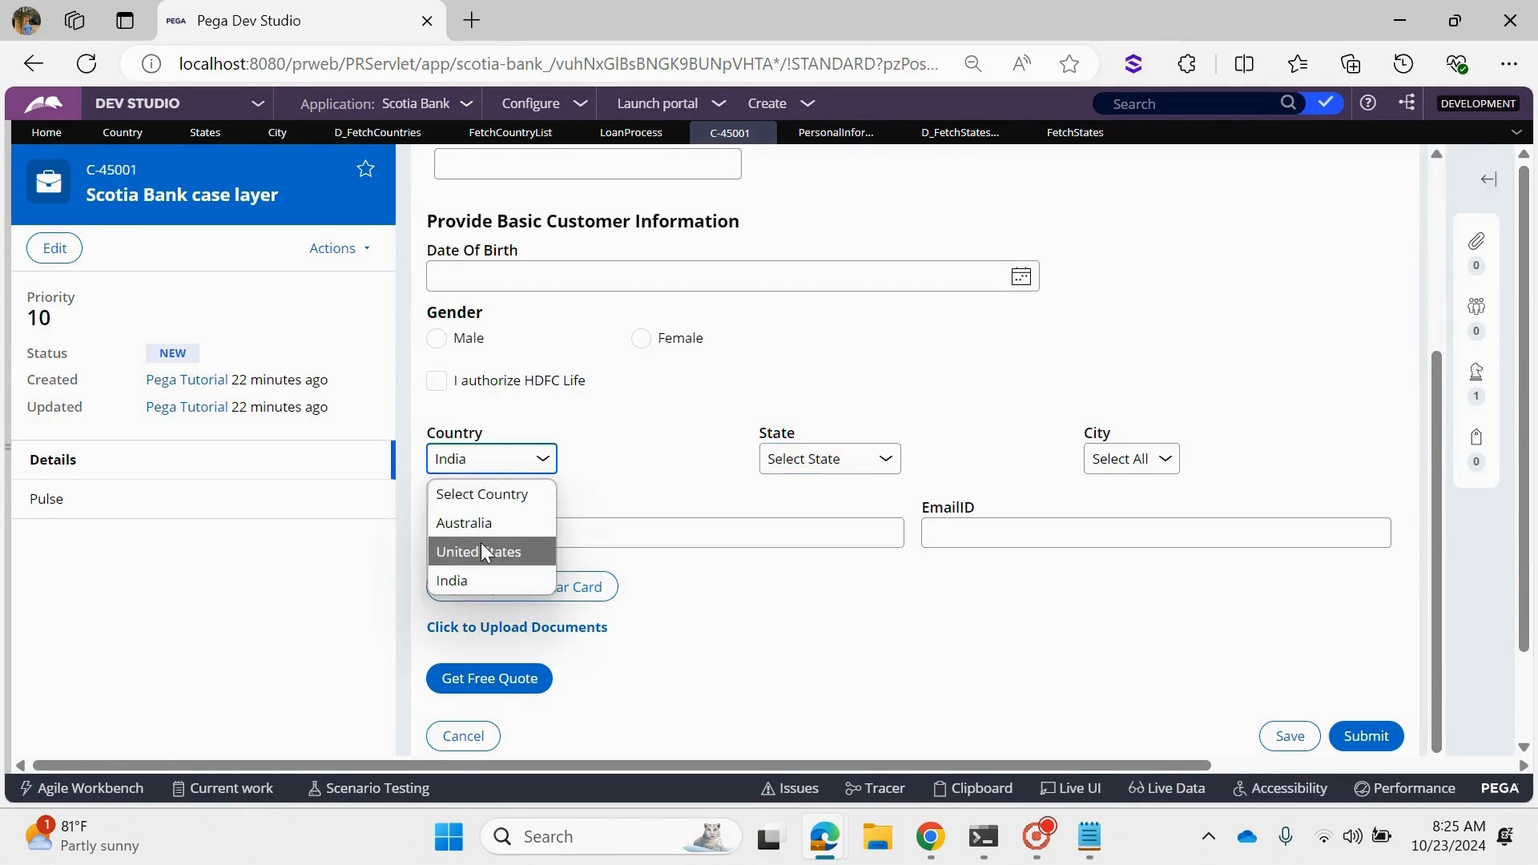
click(479, 525)
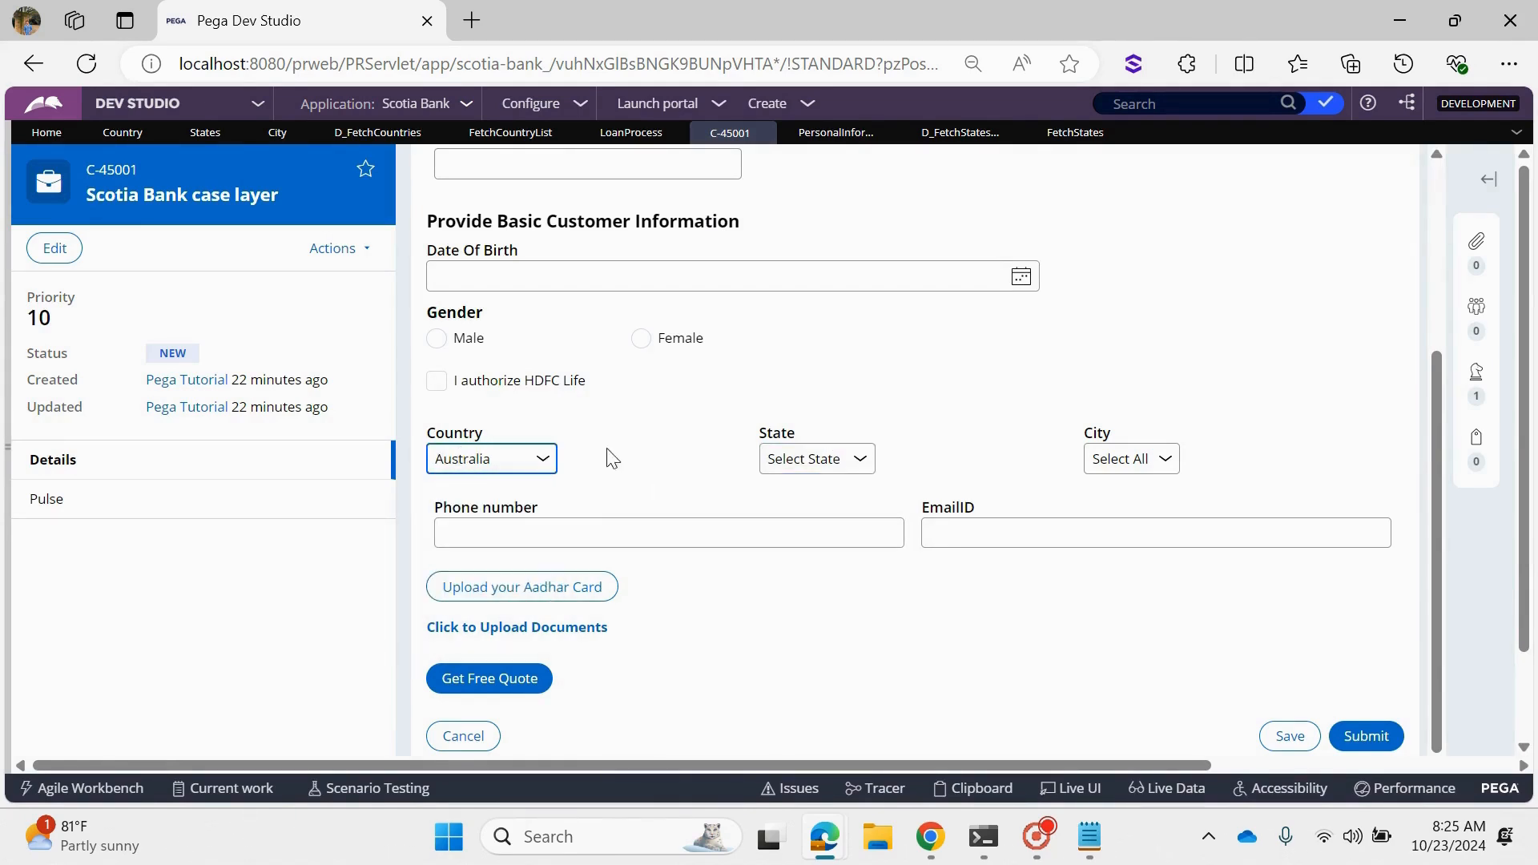
click(782, 461)
click(785, 463)
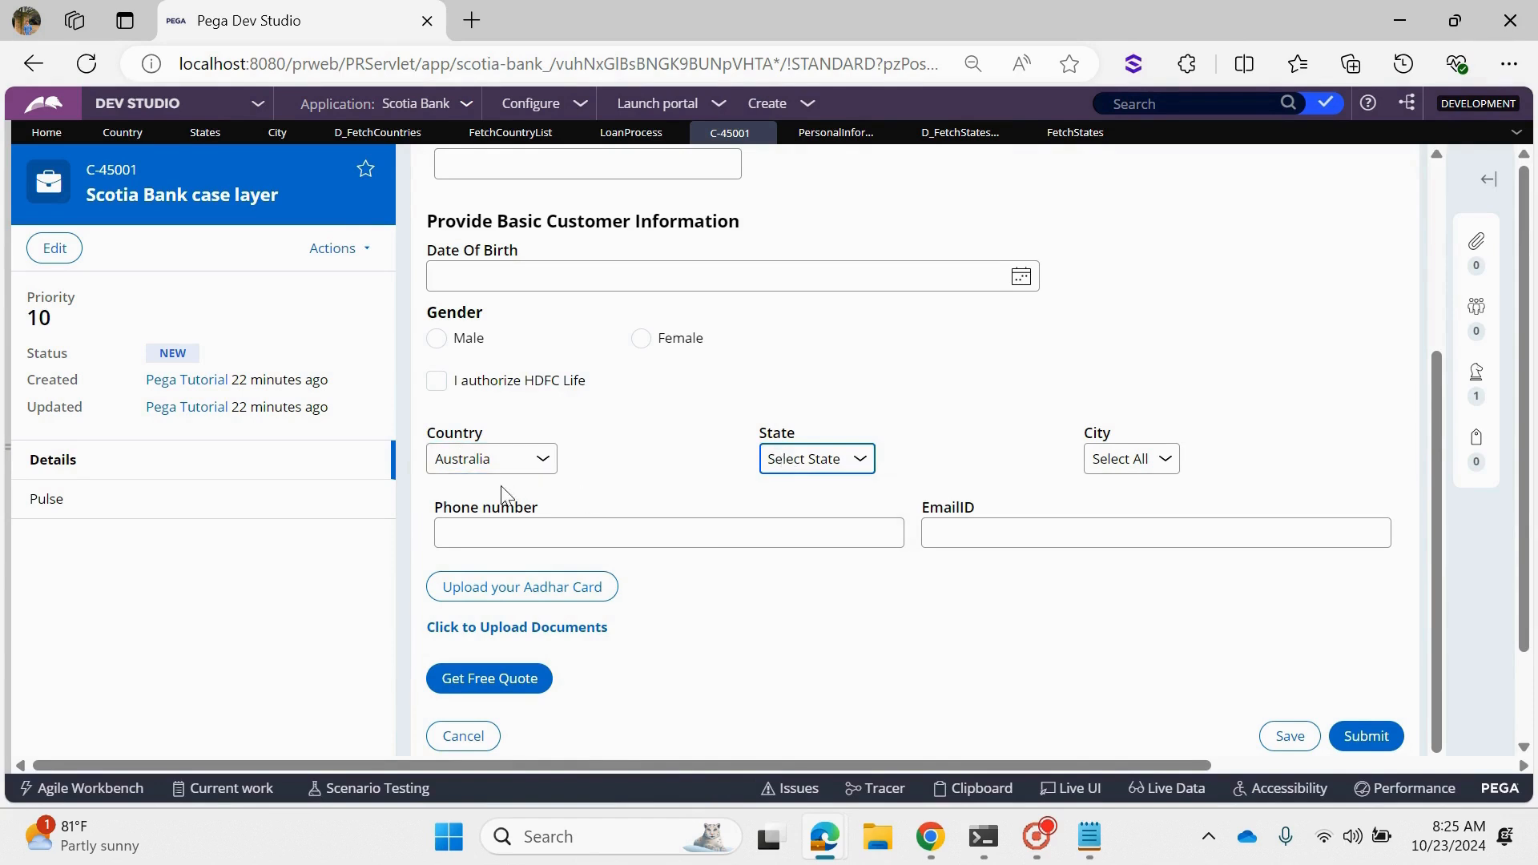
- Set Country to United States on the case form and check the options offered in the State dropdown
click(497, 463)
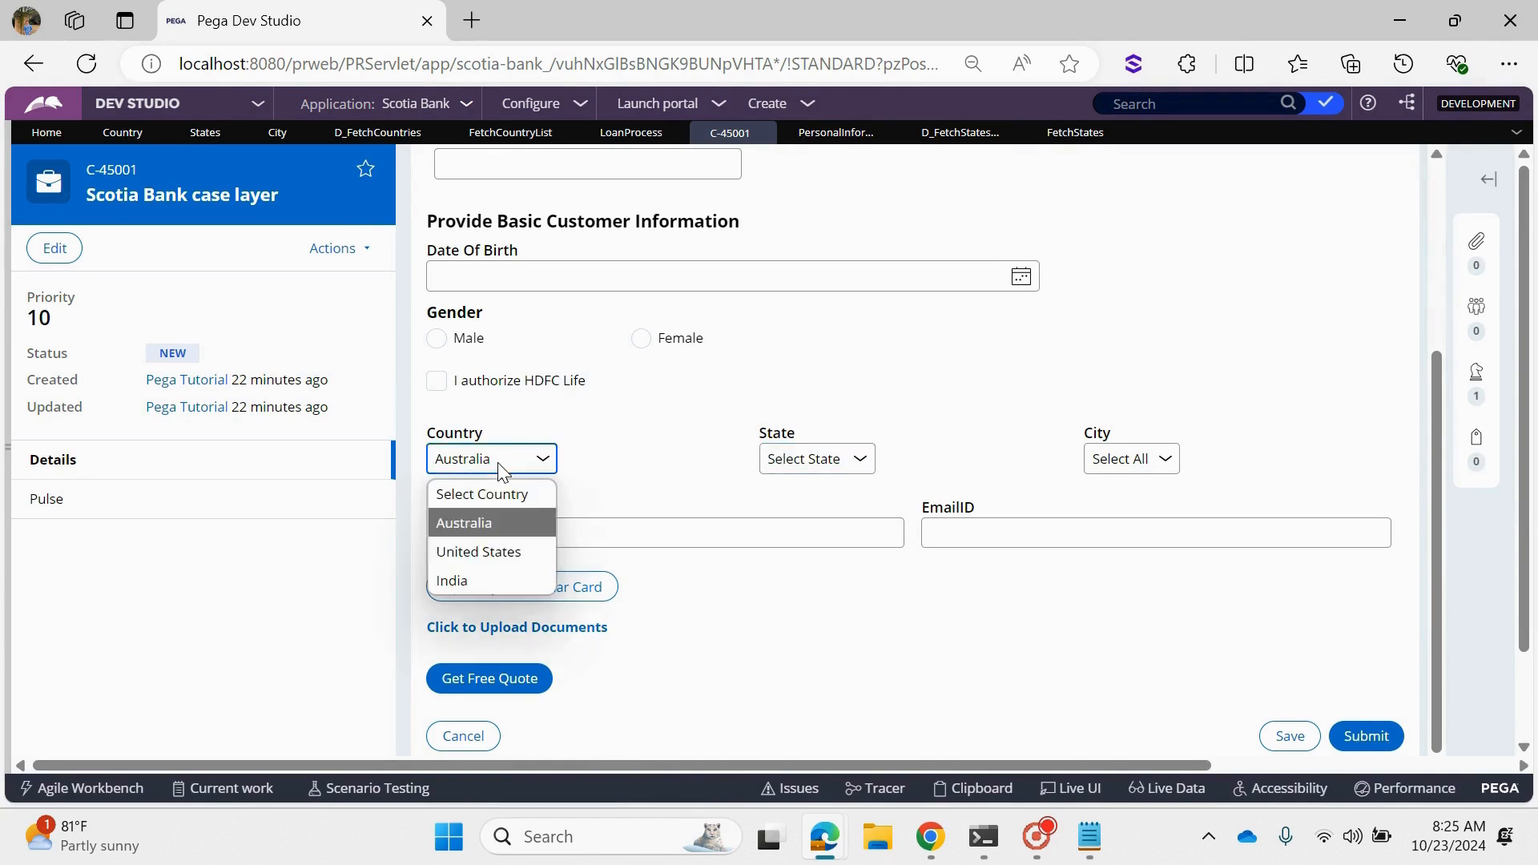
click(473, 553)
click(813, 460)
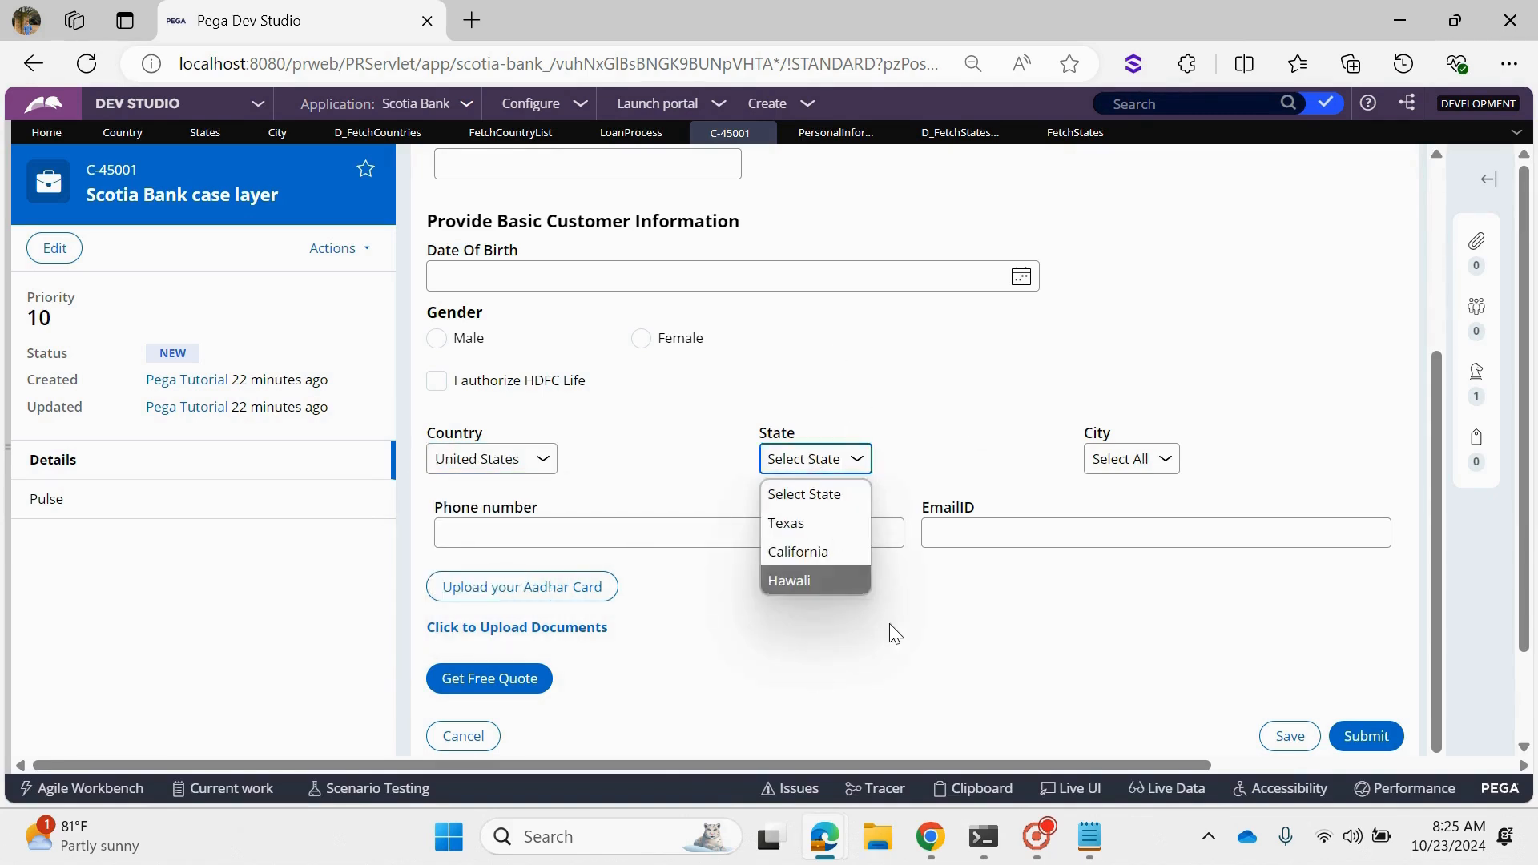
click(992, 472)
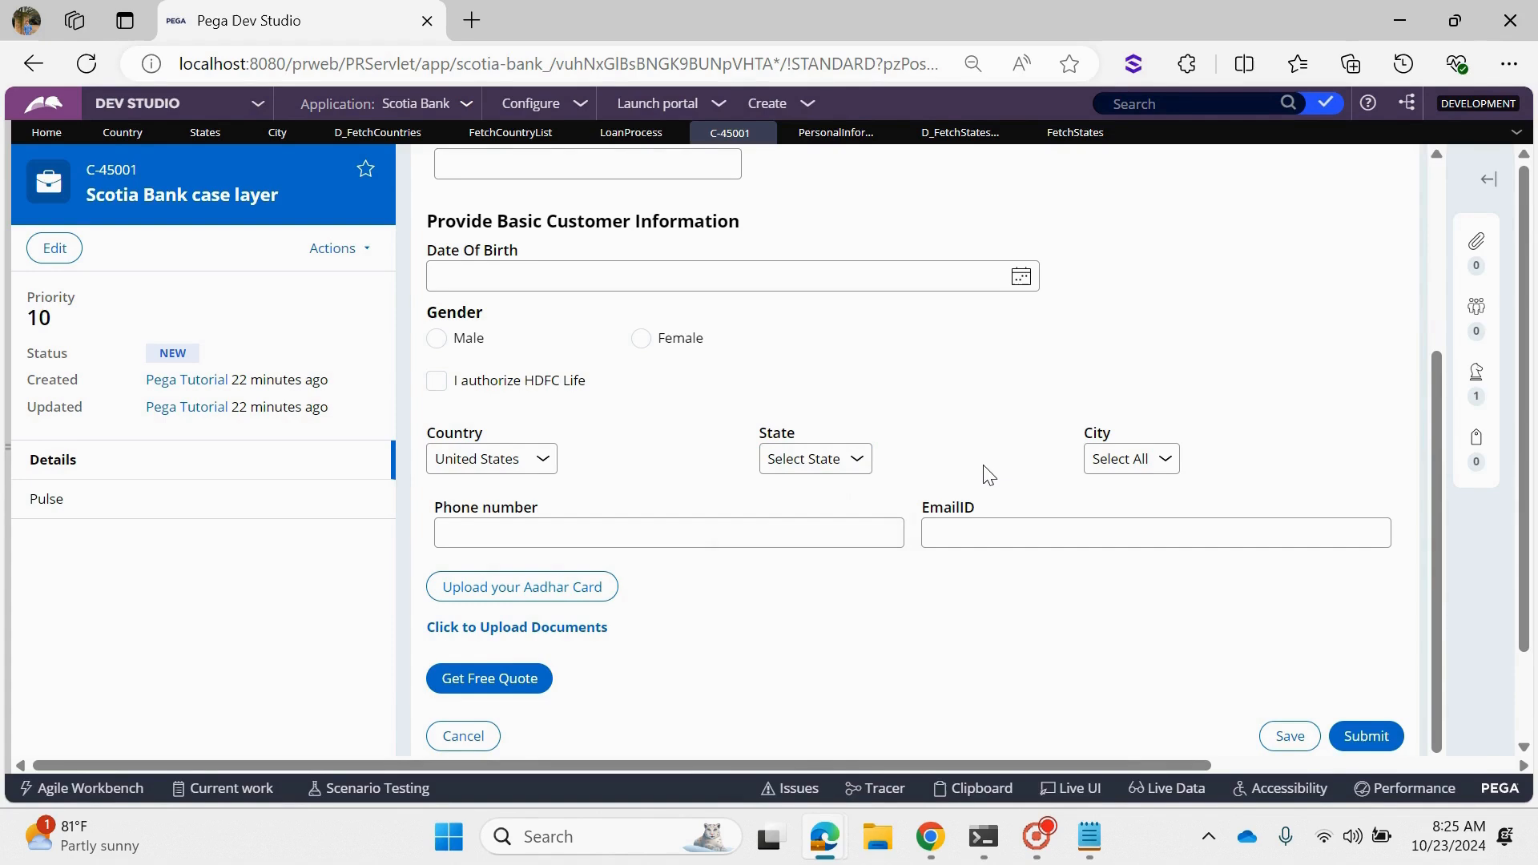
- Show the App explorer and collapse the Data Model, Reports and SysAdmin groups of the BDL-FW-Scotia-Data-States class
scroll(987, 473, up, 3)
scroll(985, 469, down, 1)
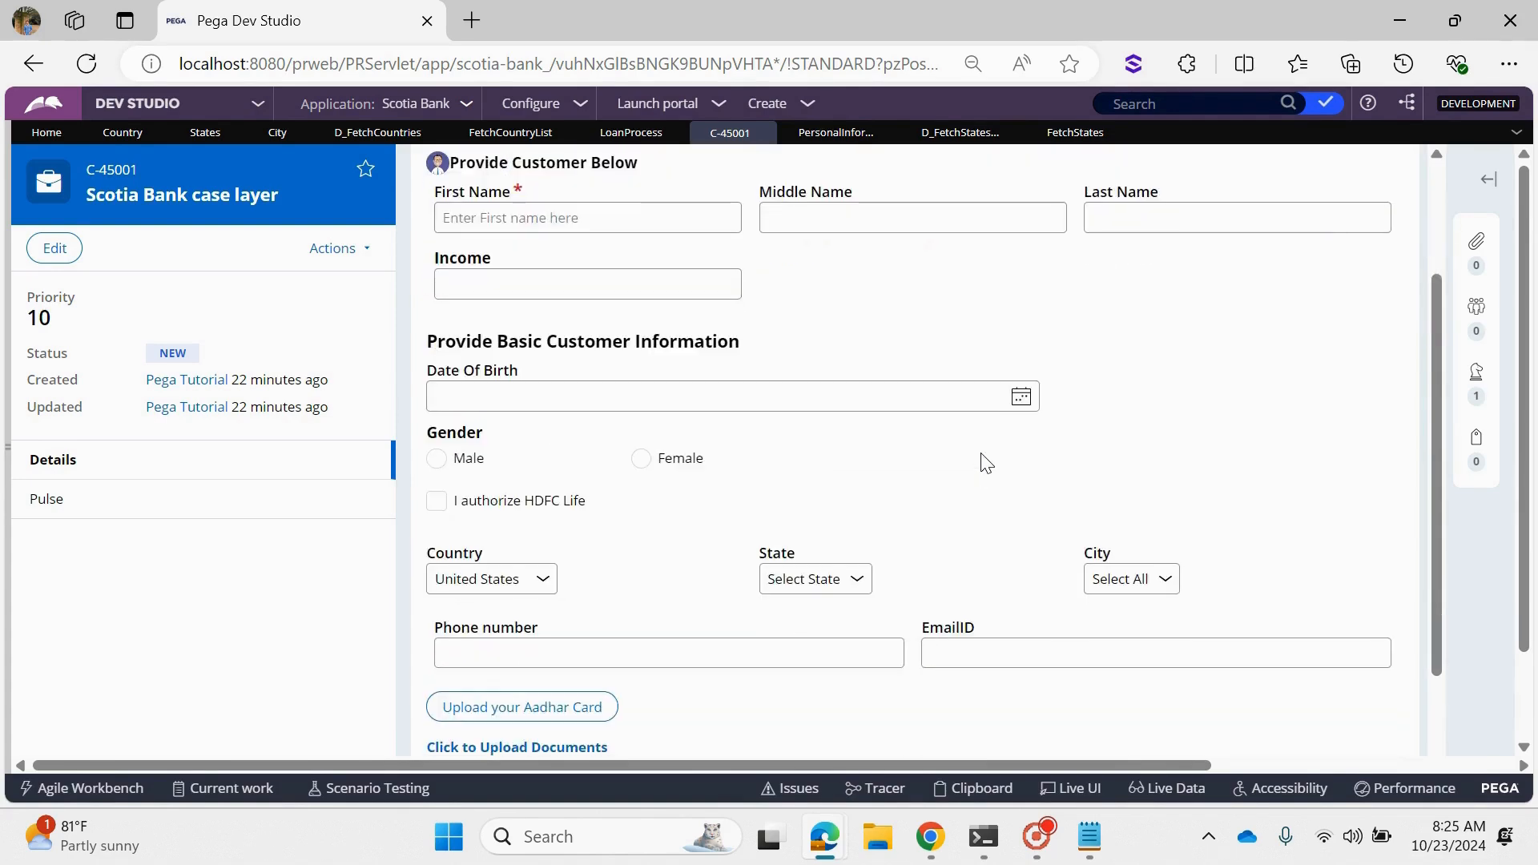
click(10, 274)
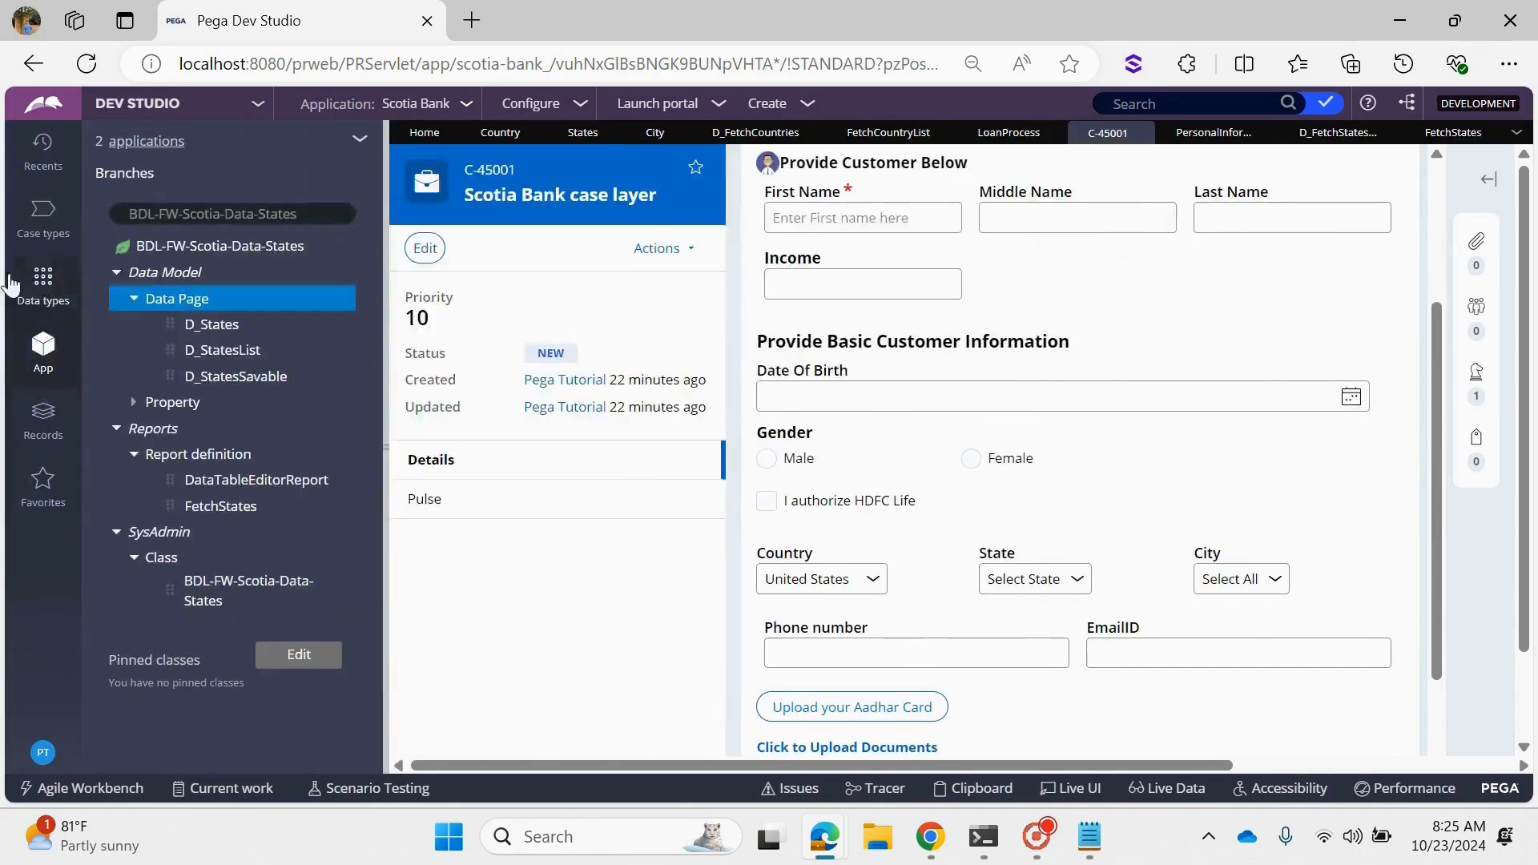
click(120, 273)
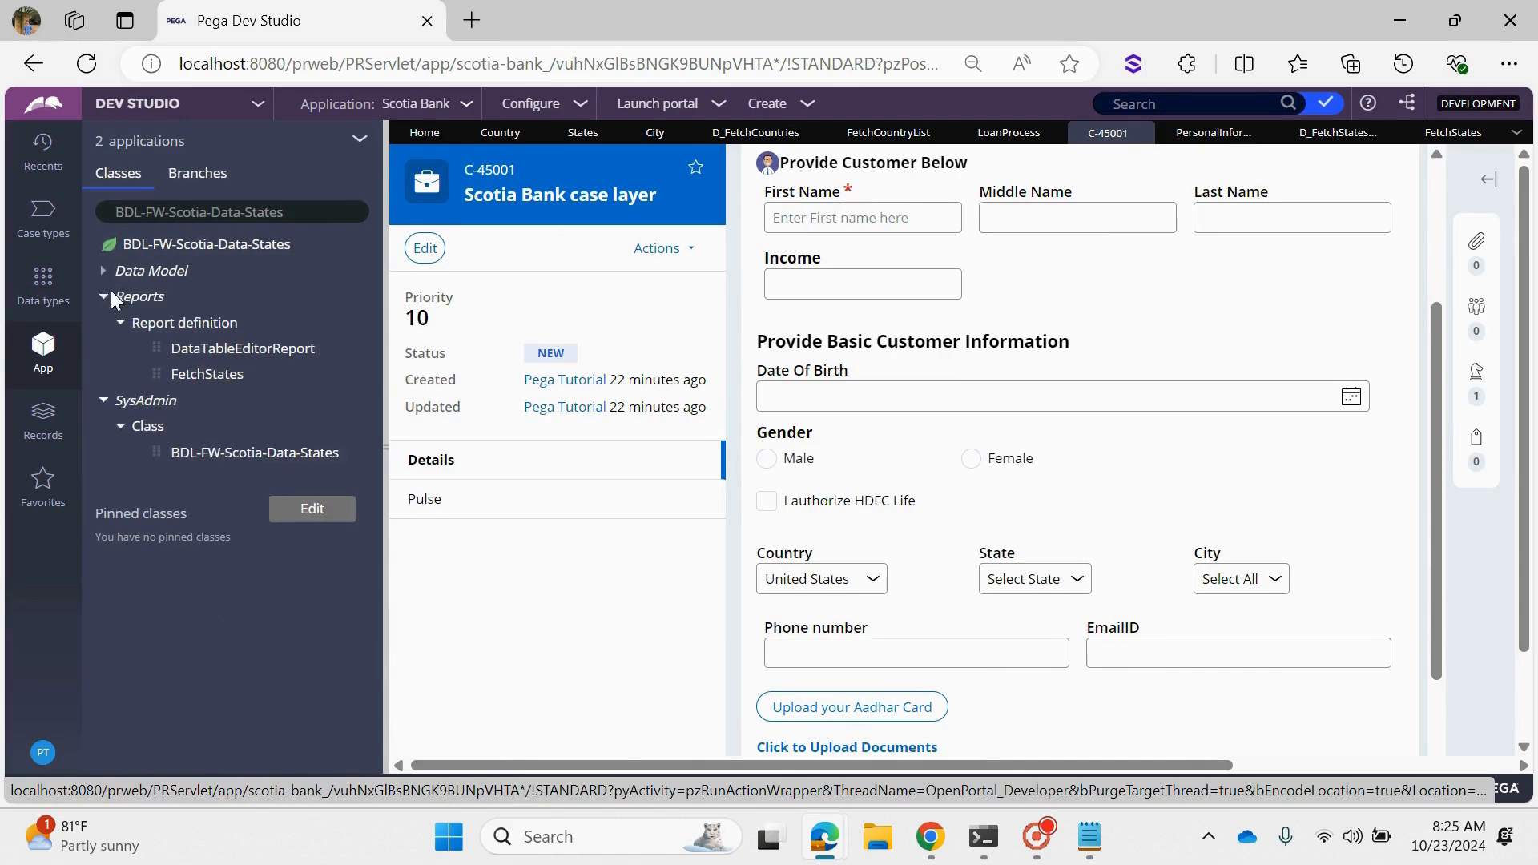
click(104, 298)
click(103, 323)
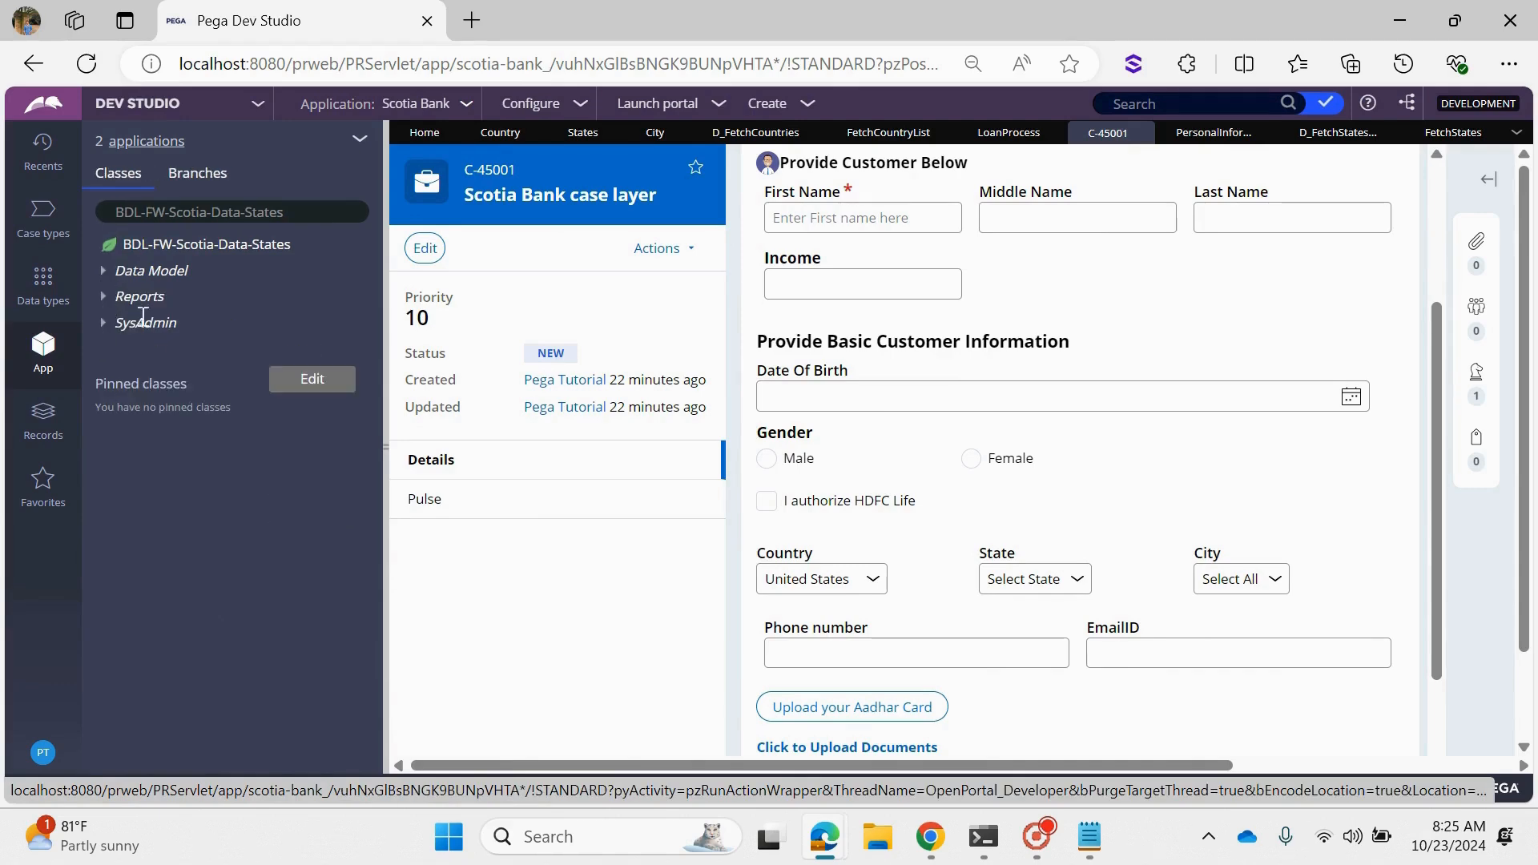
- Close D_FetchCountries, FetchCountryList with its unsaved changes discarded, the state data page and FetchStates, and return to the case form
click(811, 133)
click(812, 133)
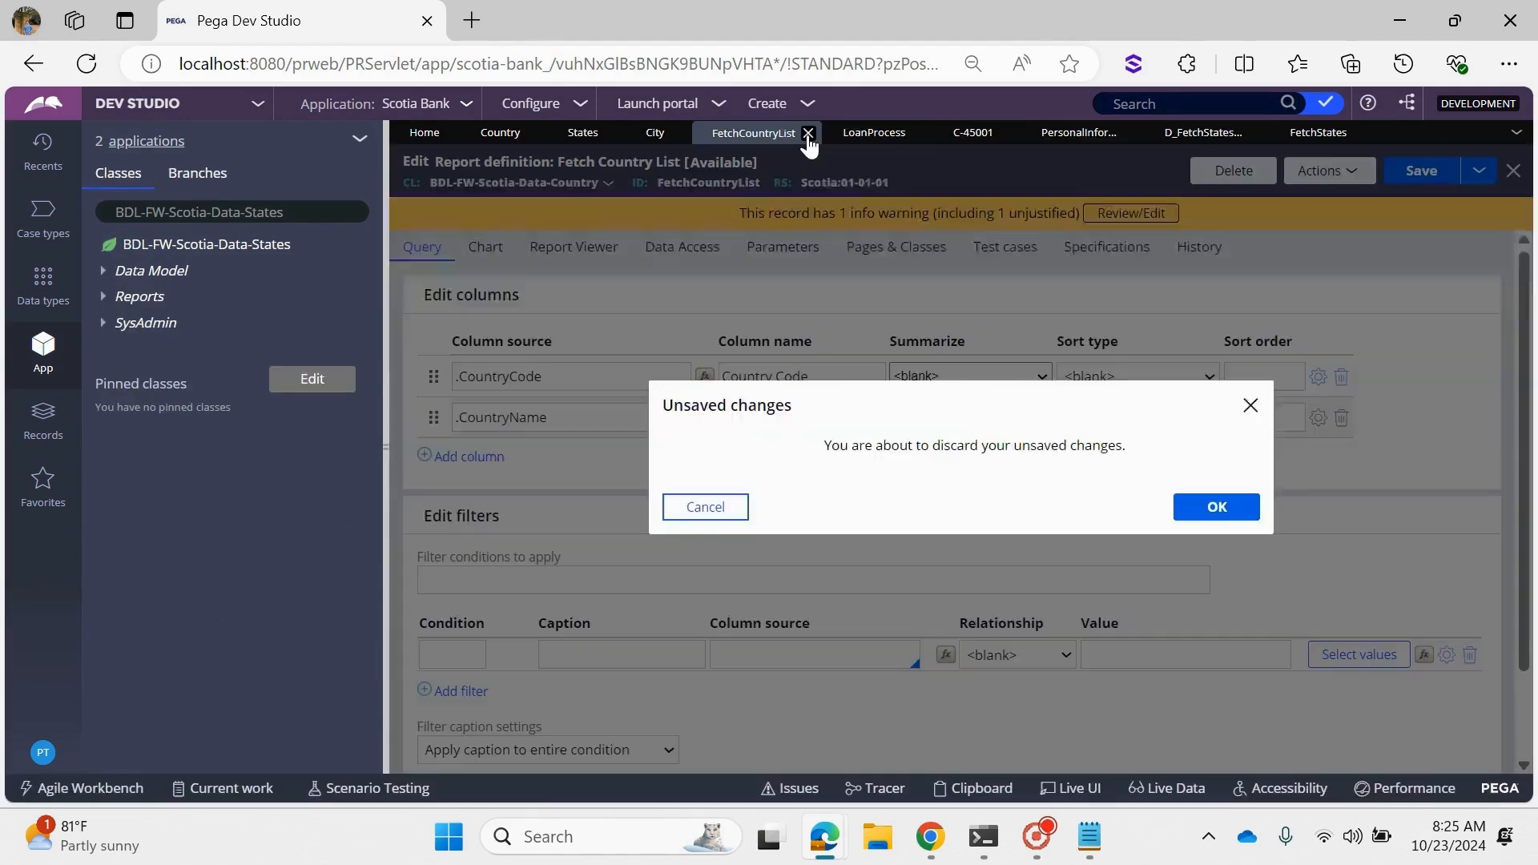
click(1217, 507)
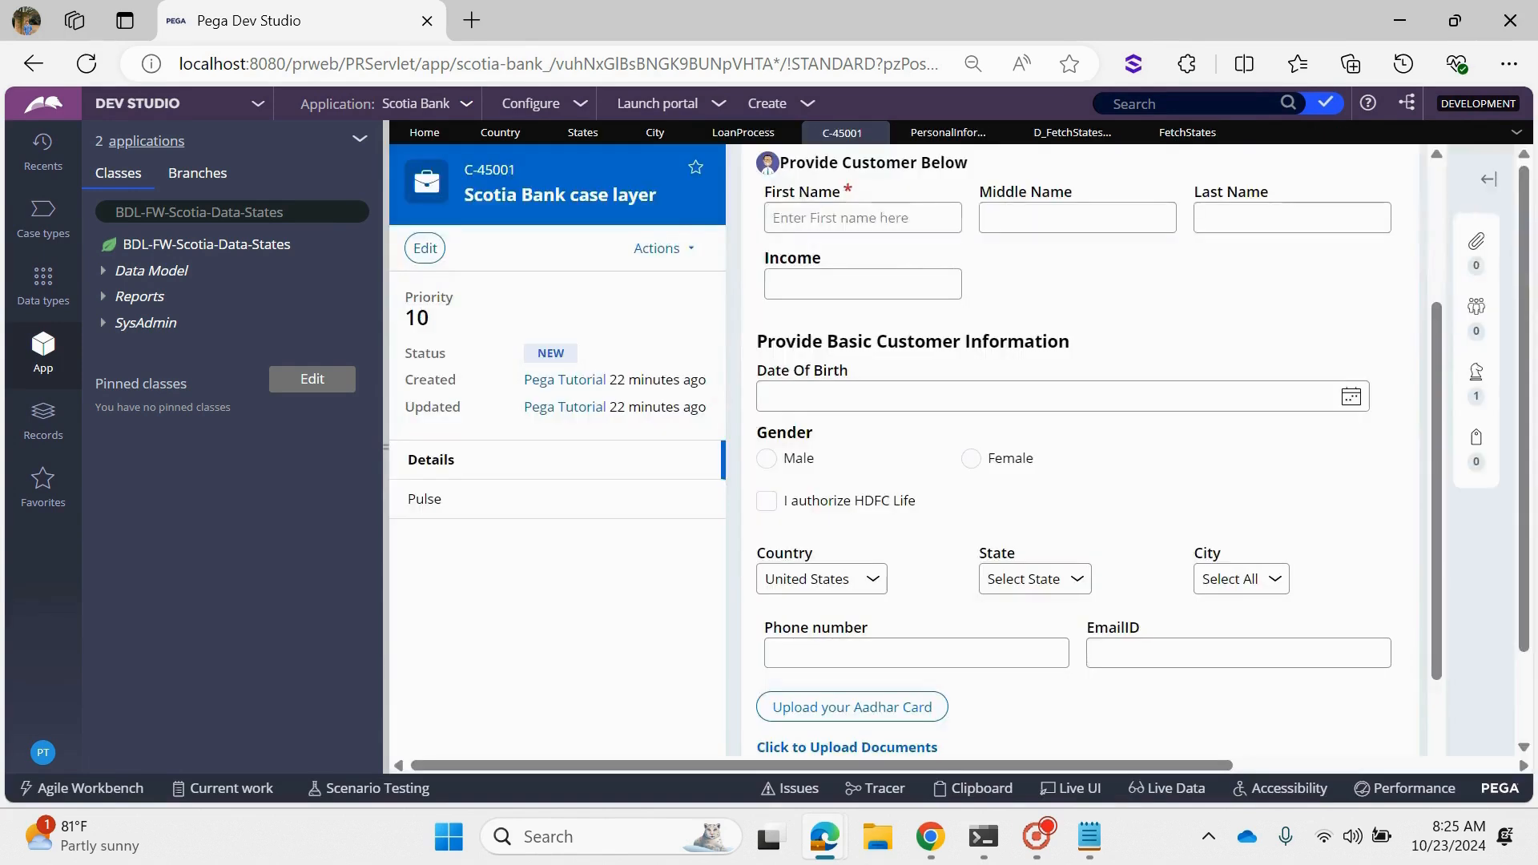
click(941, 133)
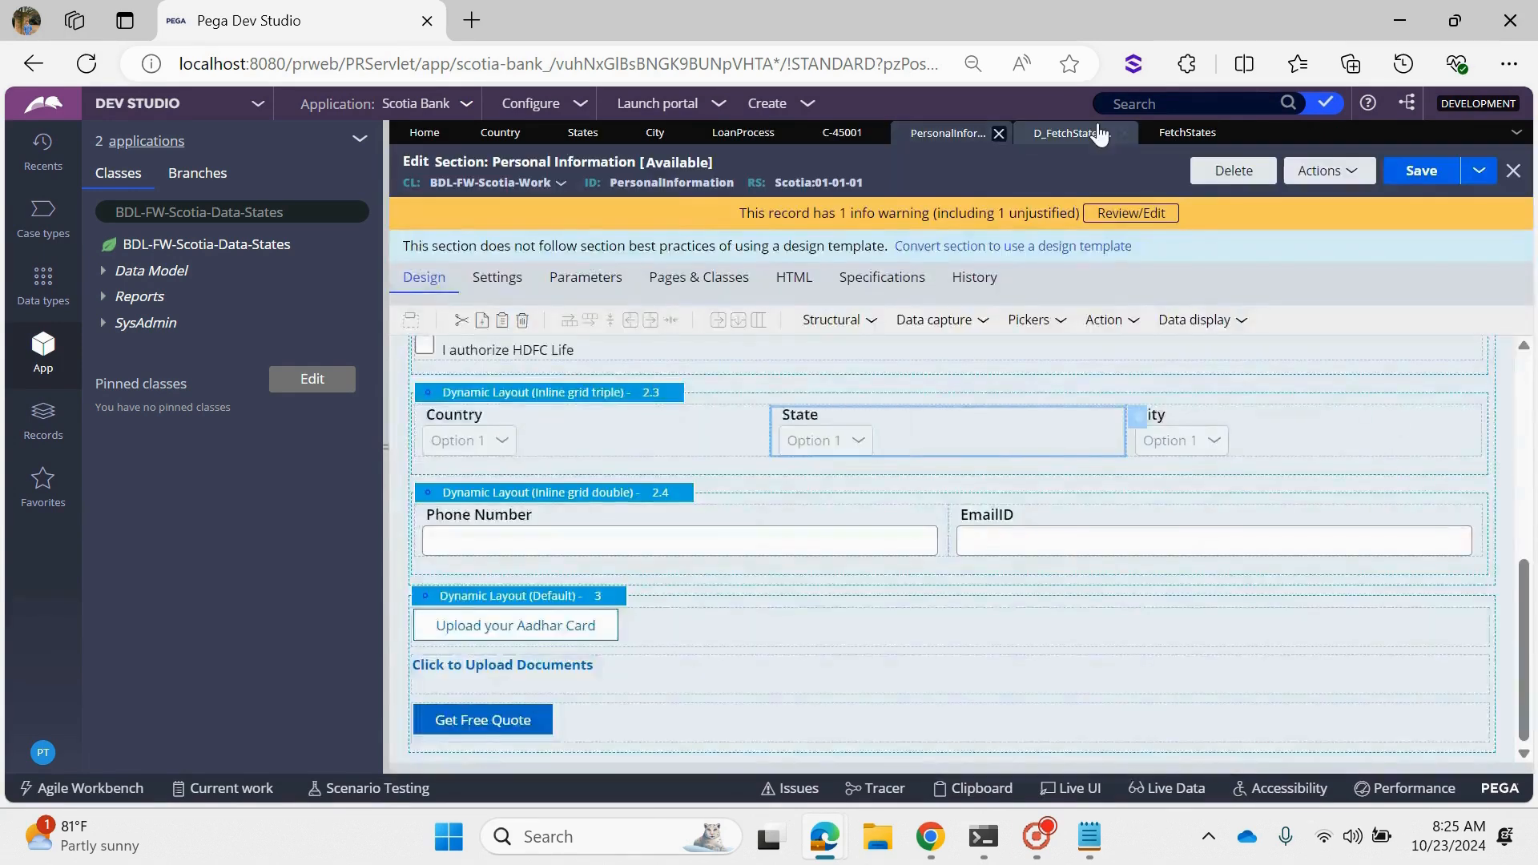
click(1099, 135)
click(1125, 132)
click(1125, 132)
click(842, 133)
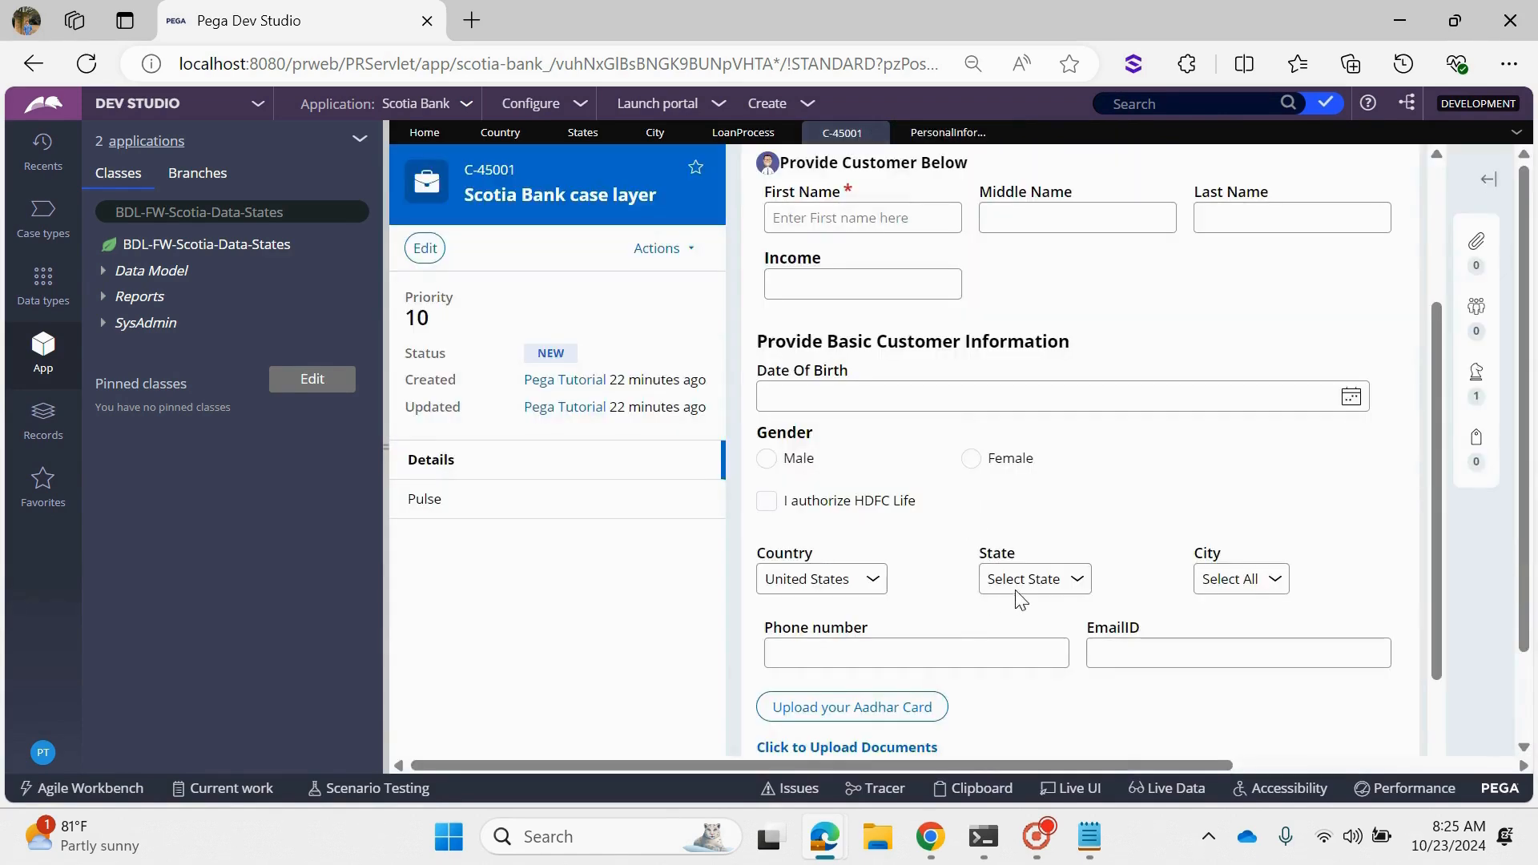
- Set State to California for United States on the case form and check the City dropdown's options
click(1035, 580)
click(1030, 659)
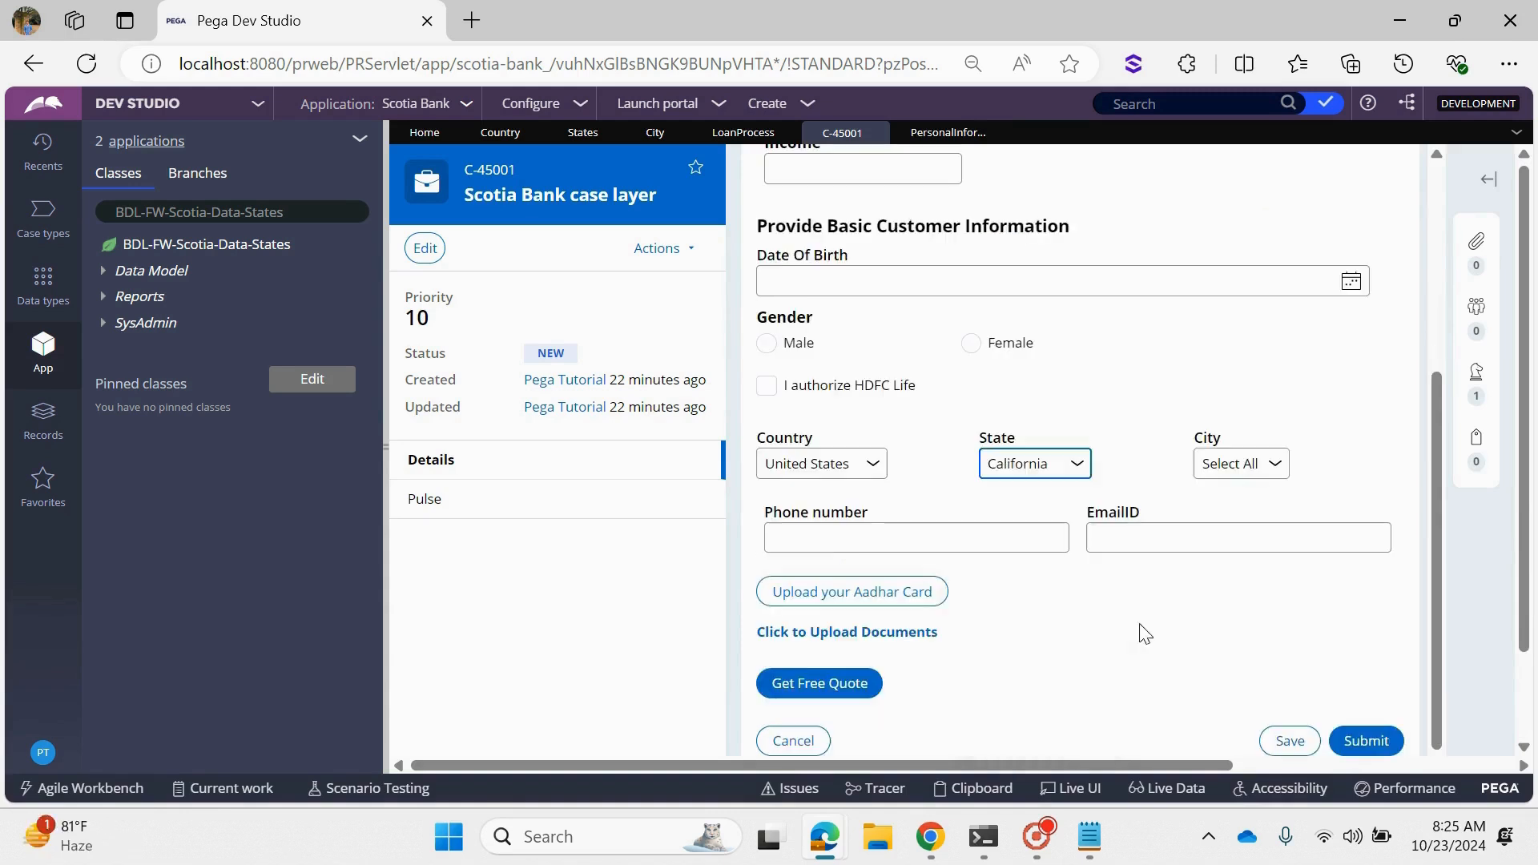
click(1253, 461)
click(1240, 467)
click(1240, 466)
click(1240, 466)
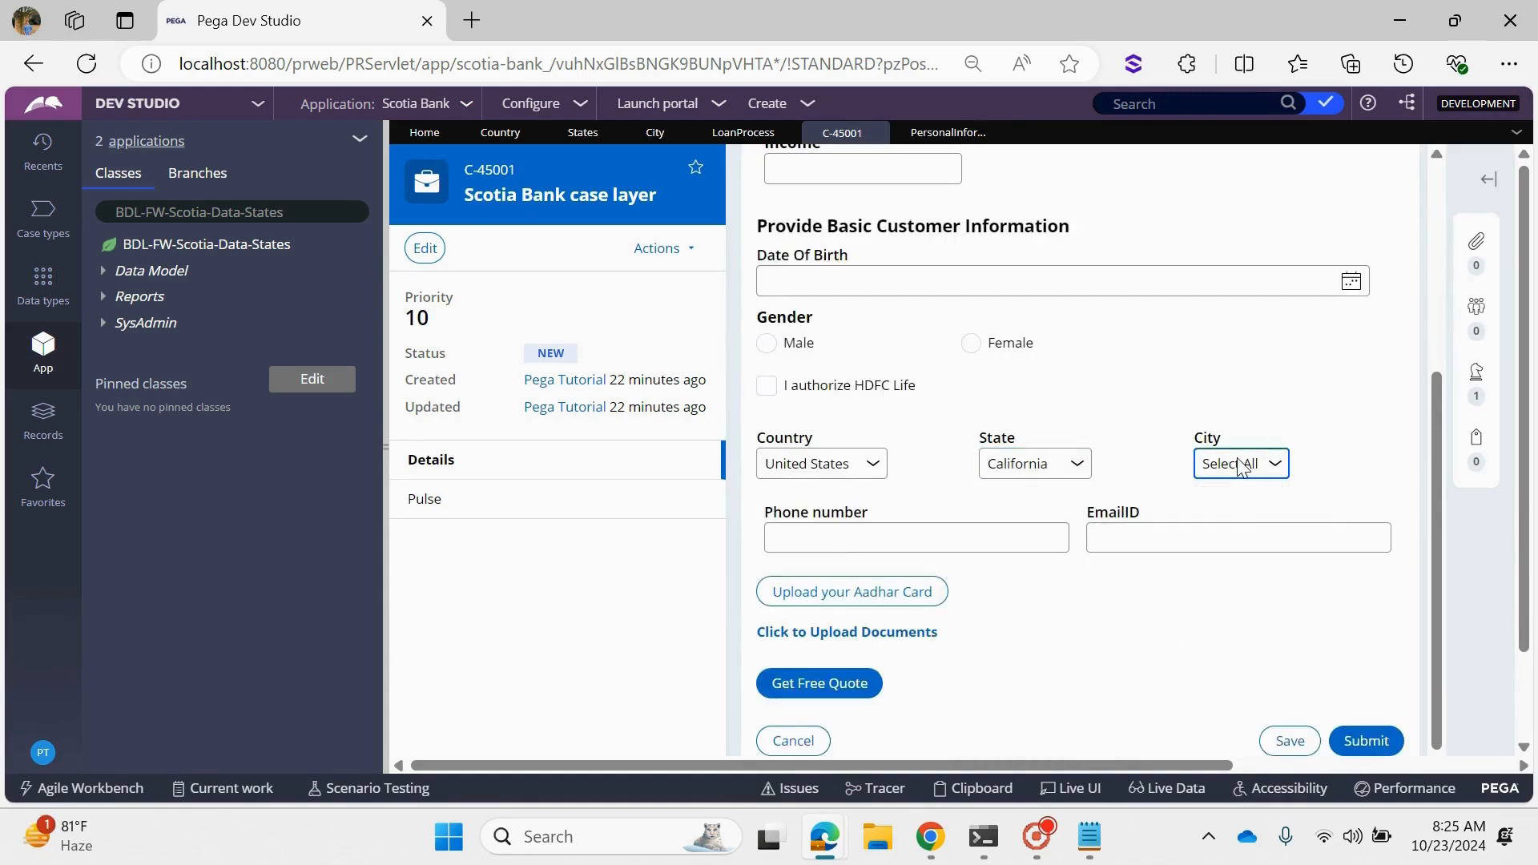
click(1240, 466)
click(1240, 467)
click(1240, 467)
drag(753, 445, 811, 439)
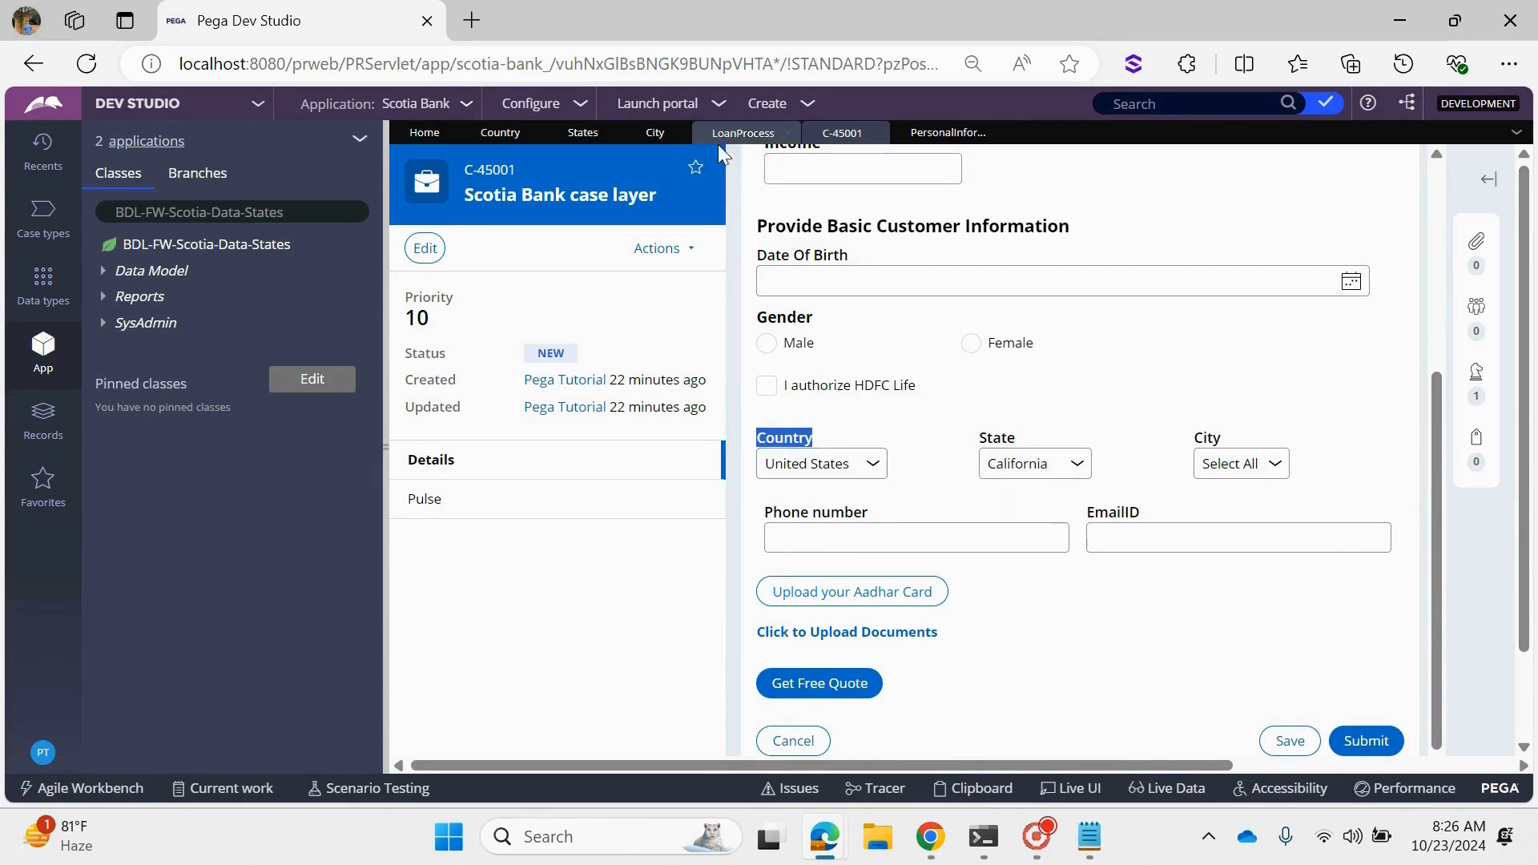
- Show the City data type's class BDL-FW-Scotia-Data-City in the App explorer and expand its Reports group down to the report definitions
click(649, 131)
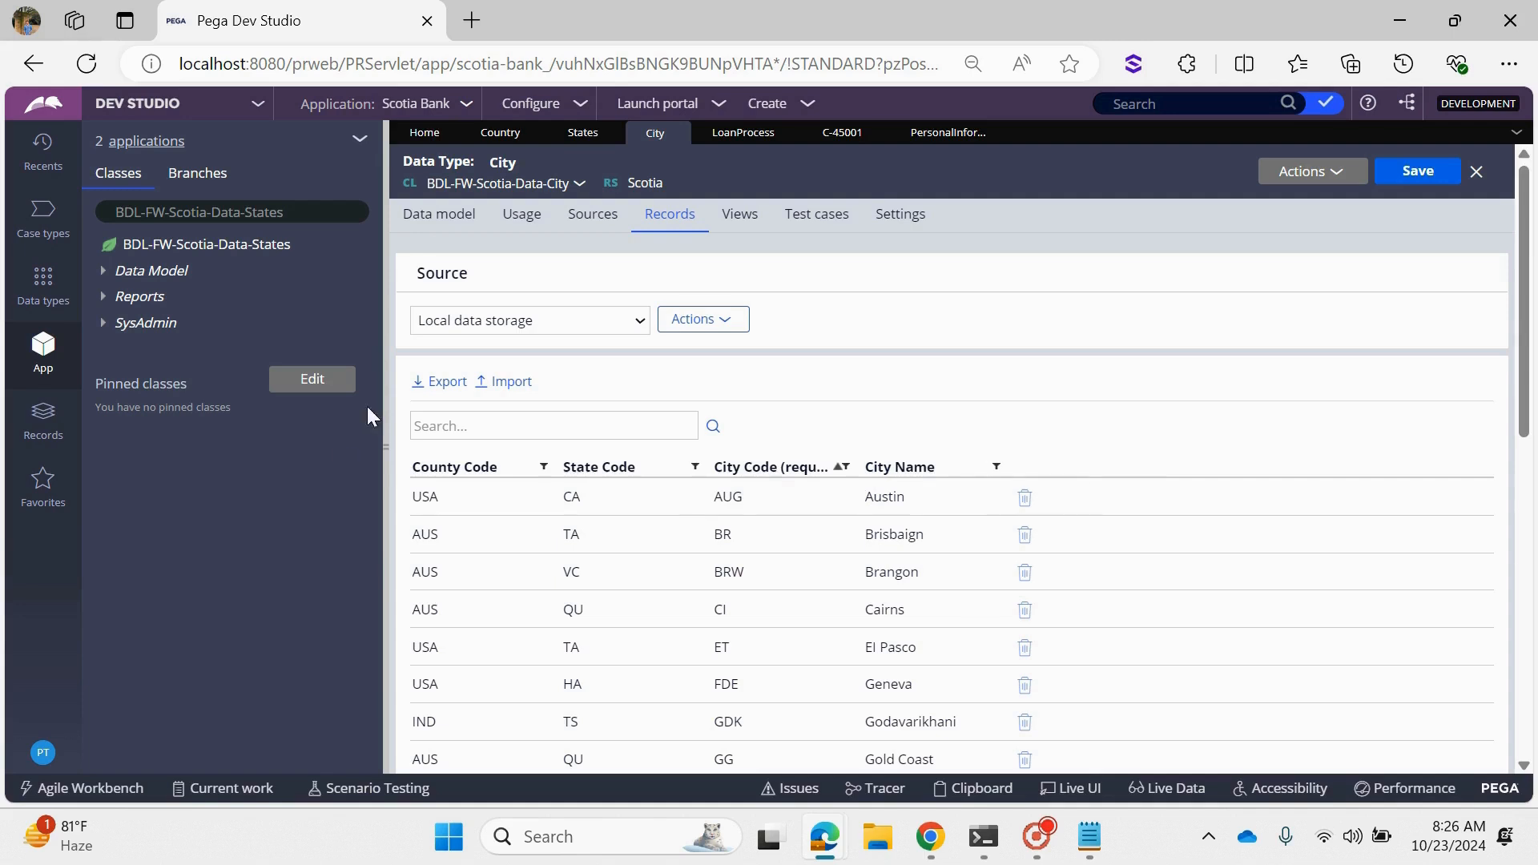
click(579, 183)
click(609, 204)
click(99, 317)
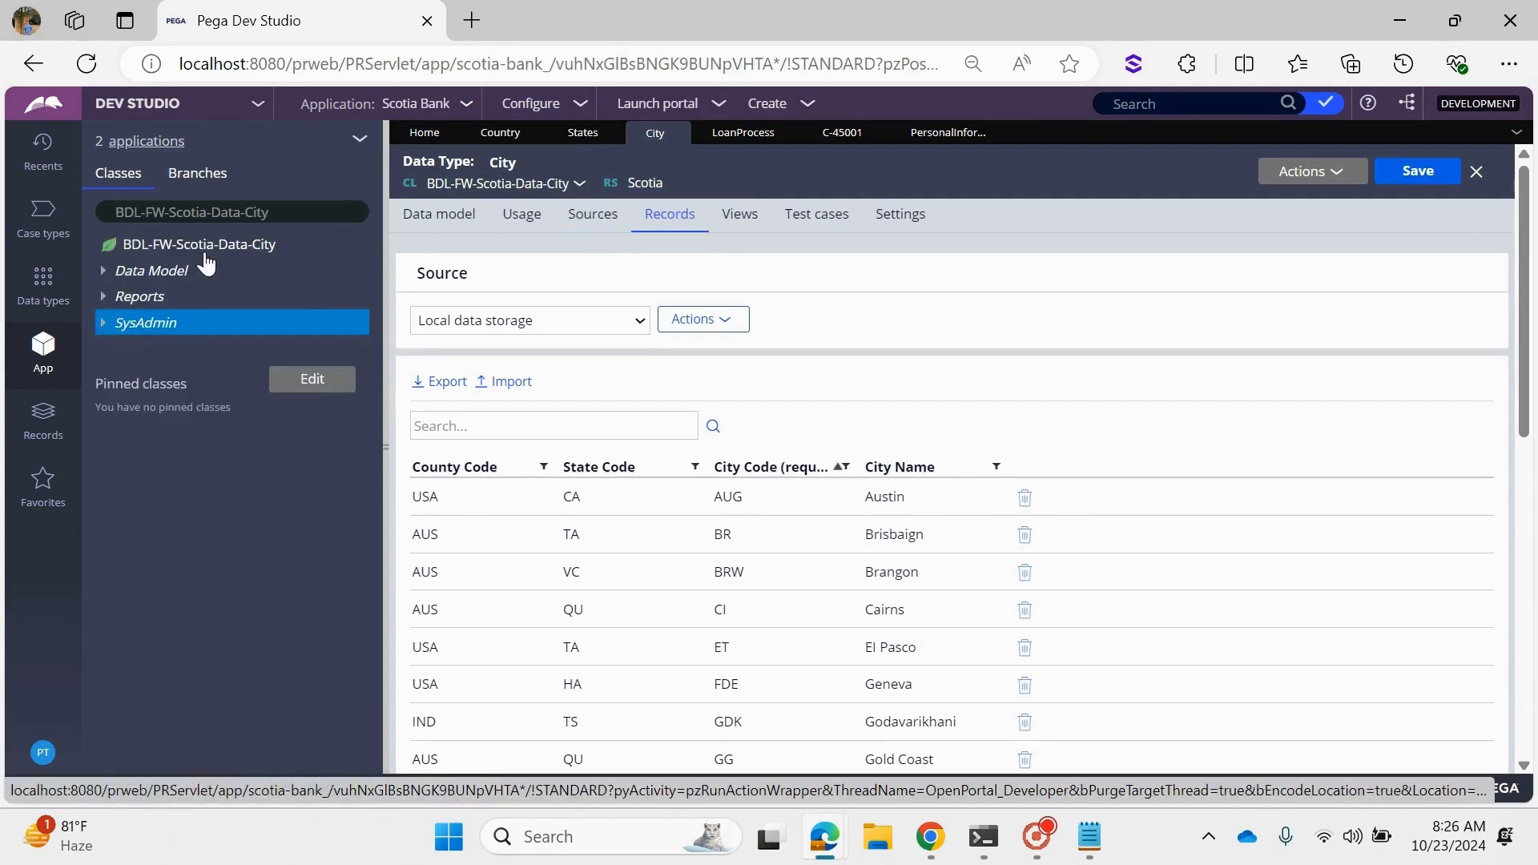
click(104, 298)
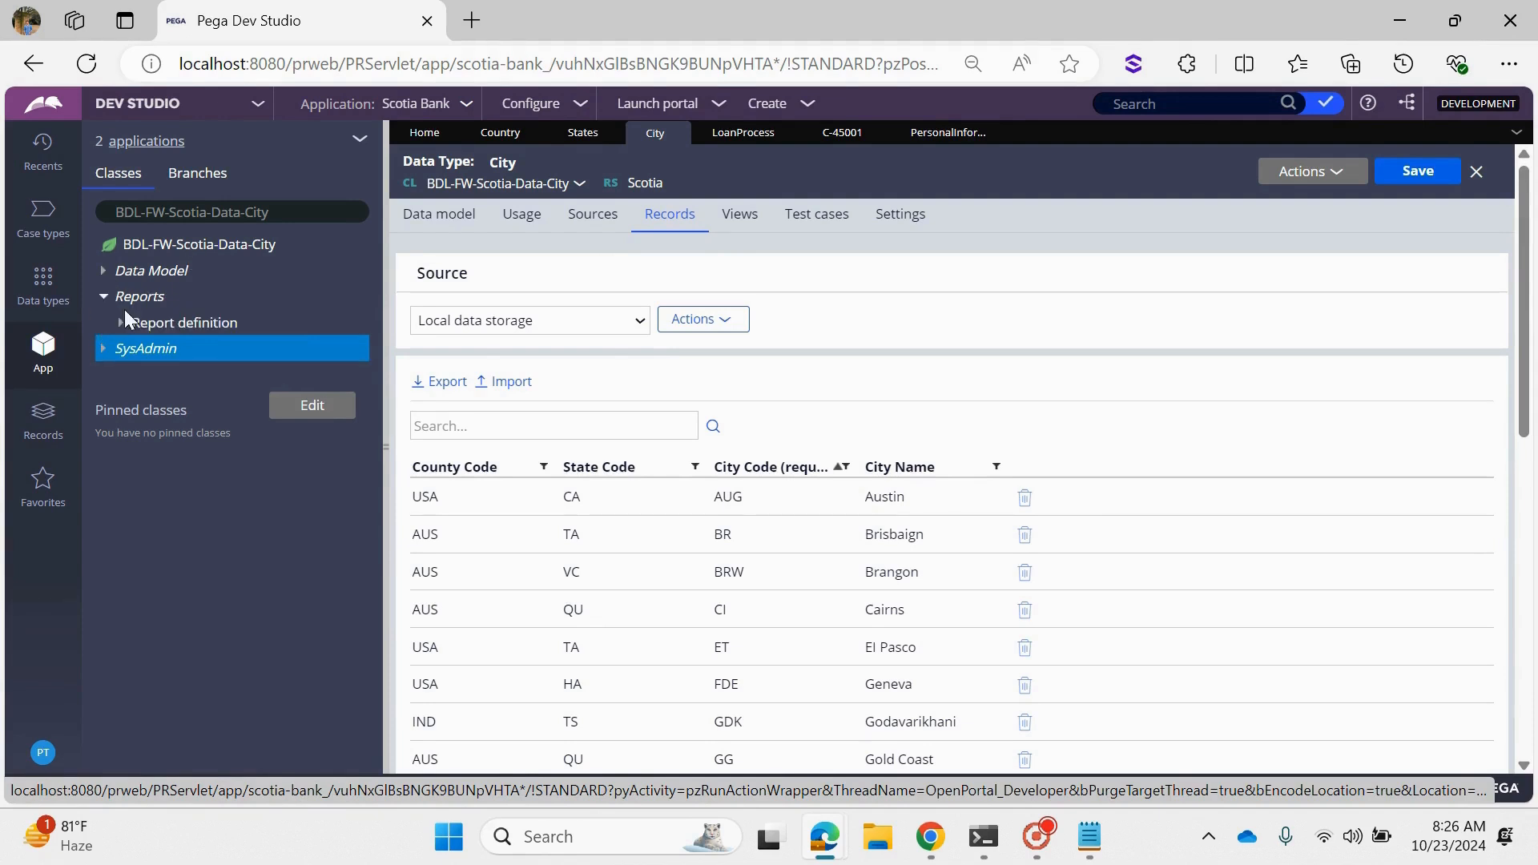
click(120, 323)
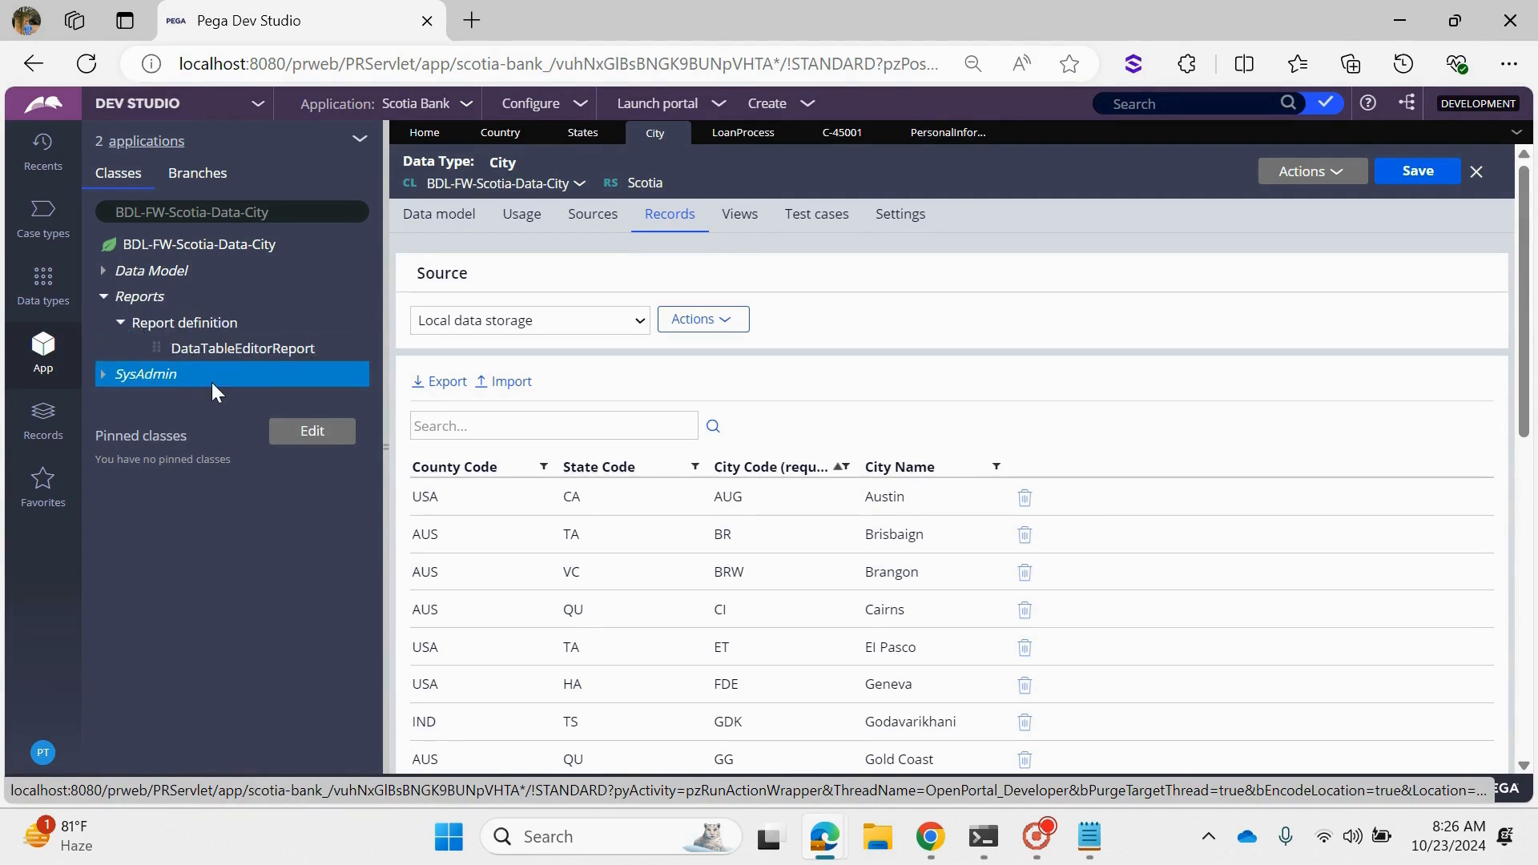
- Create and open a report definition labelled Fetch Cities in the BDL-FW-Scotia-Data-City class
right_click(184, 330)
click(190, 345)
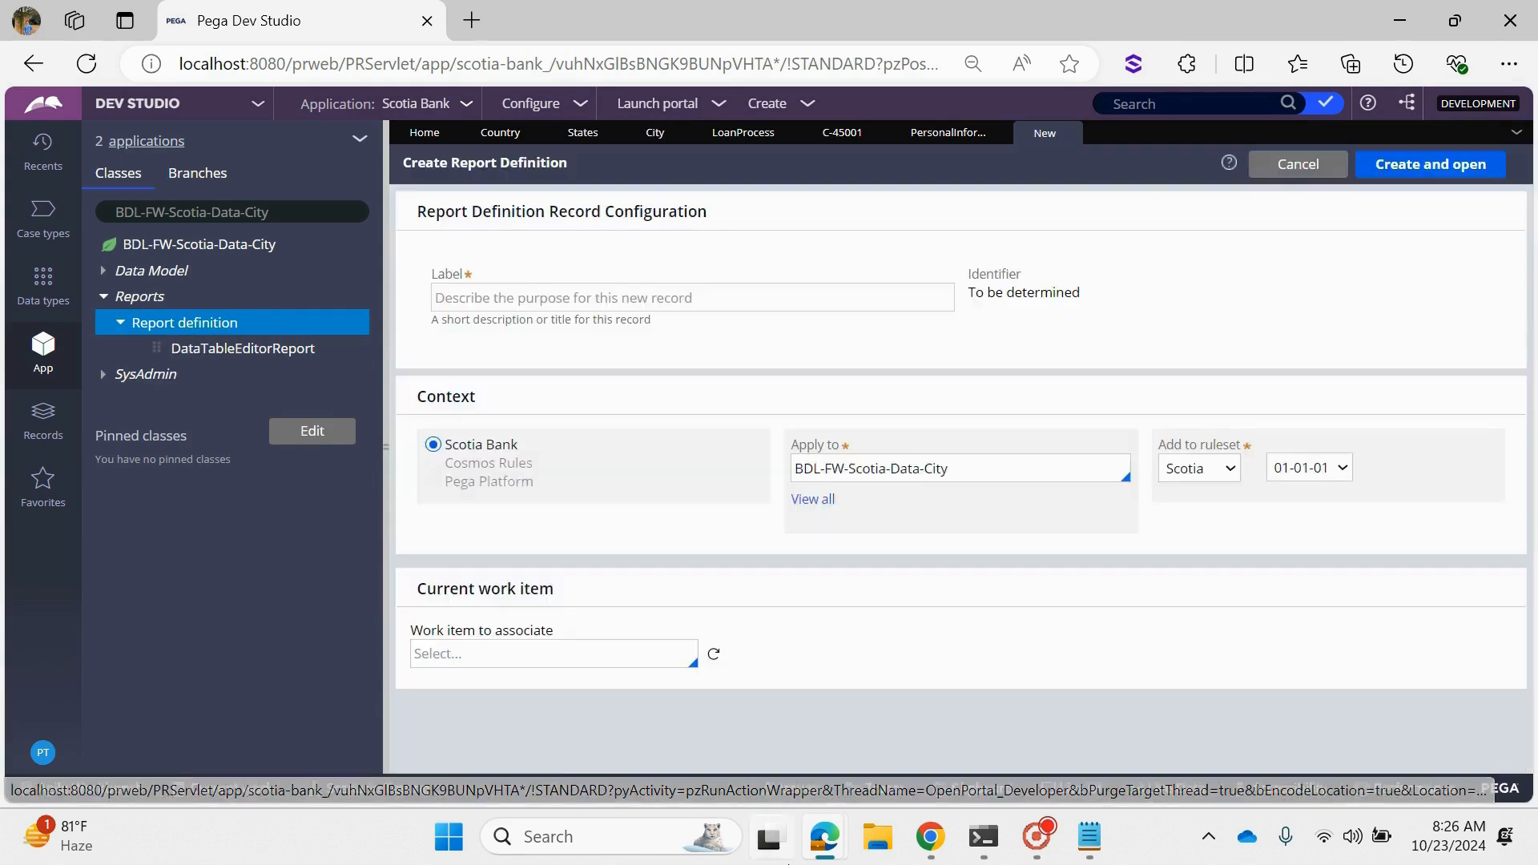
mouse_move(787, 861)
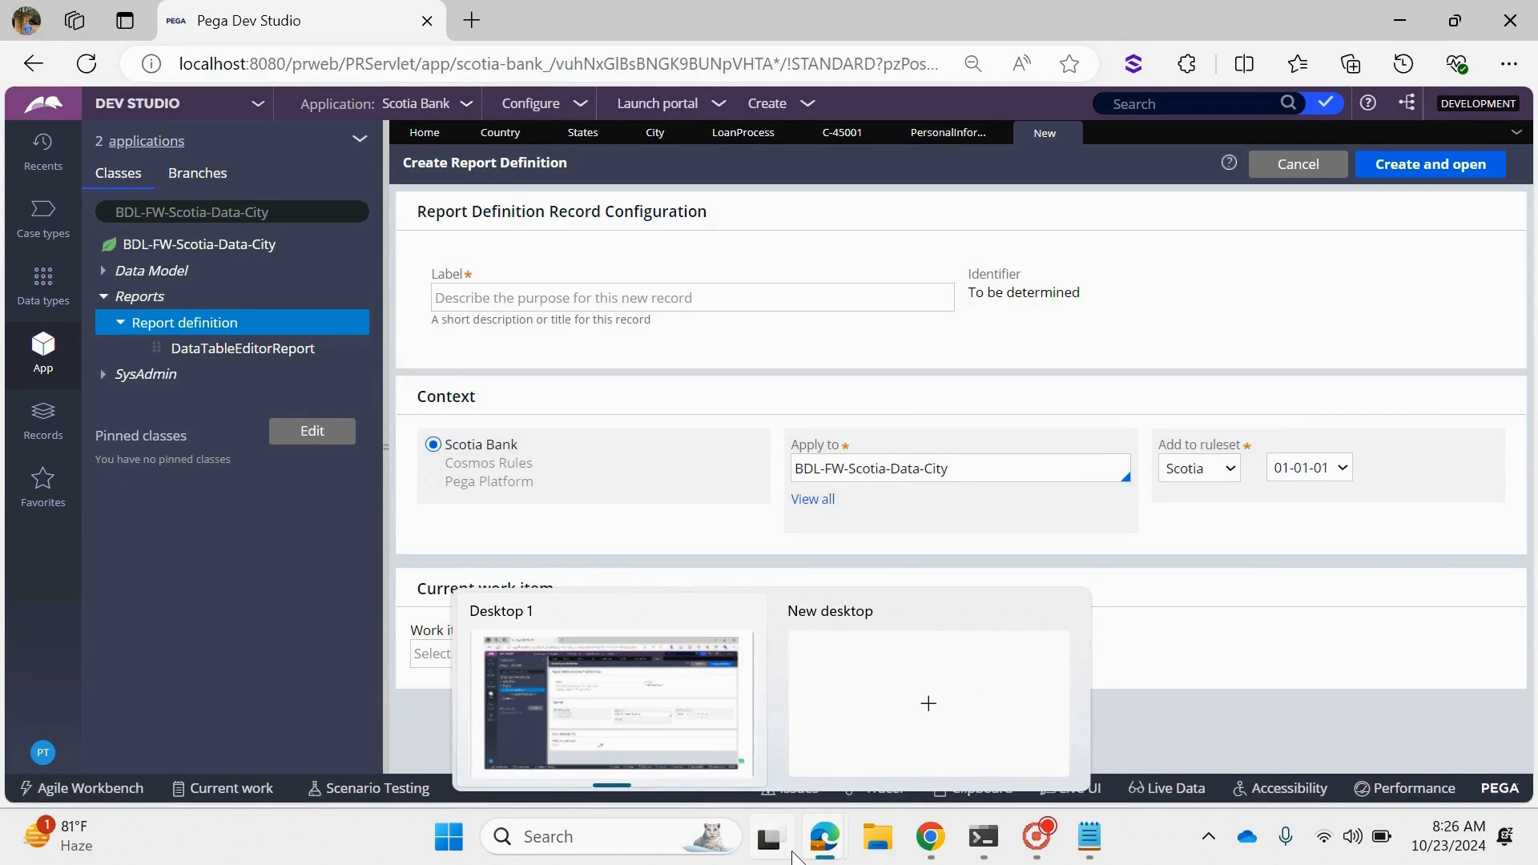
click(748, 297)
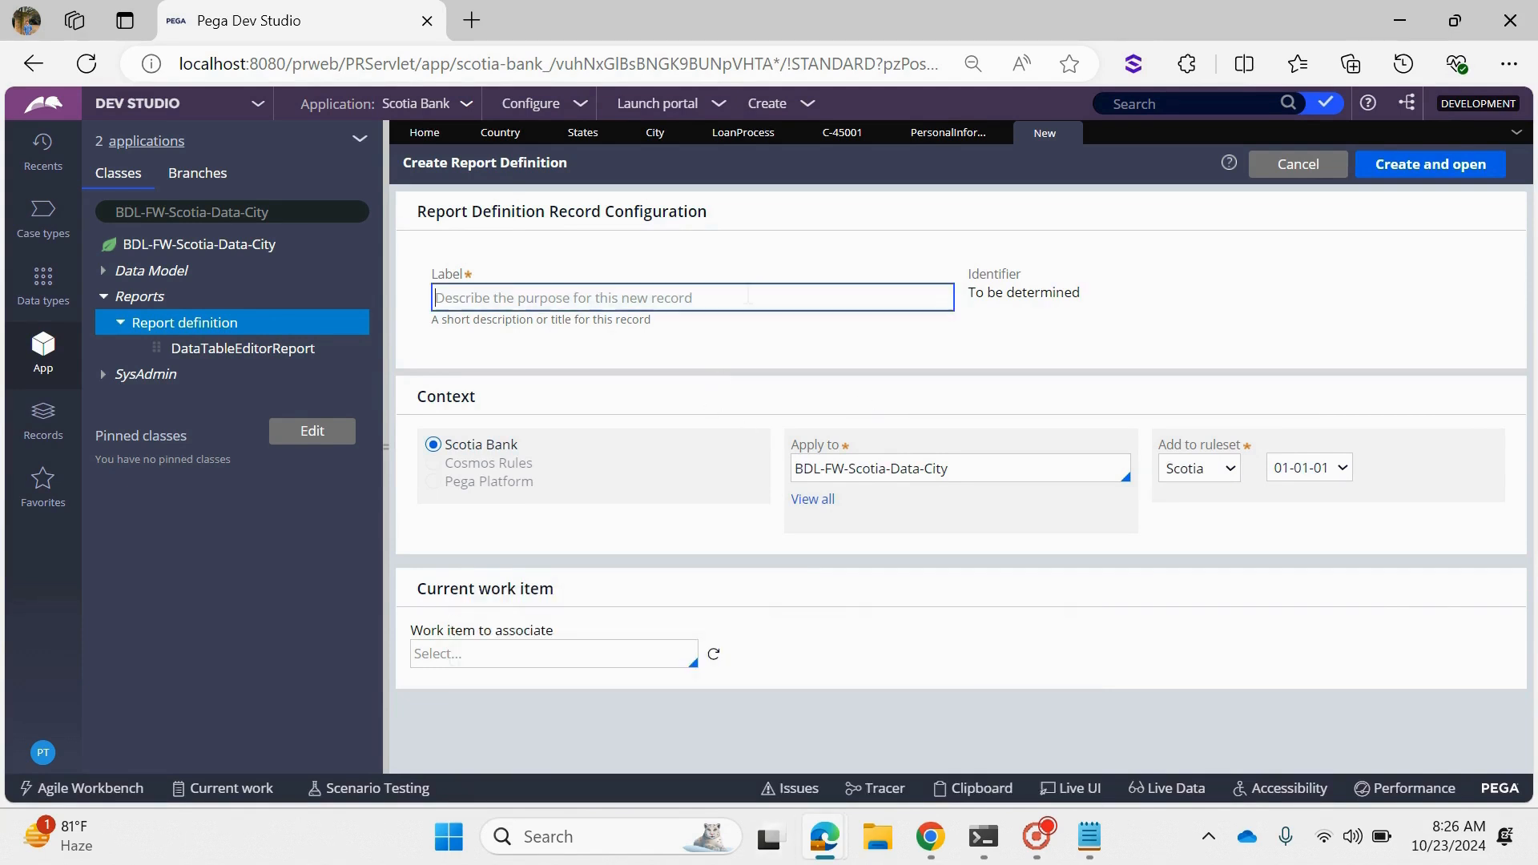
text(Fetch Cities)
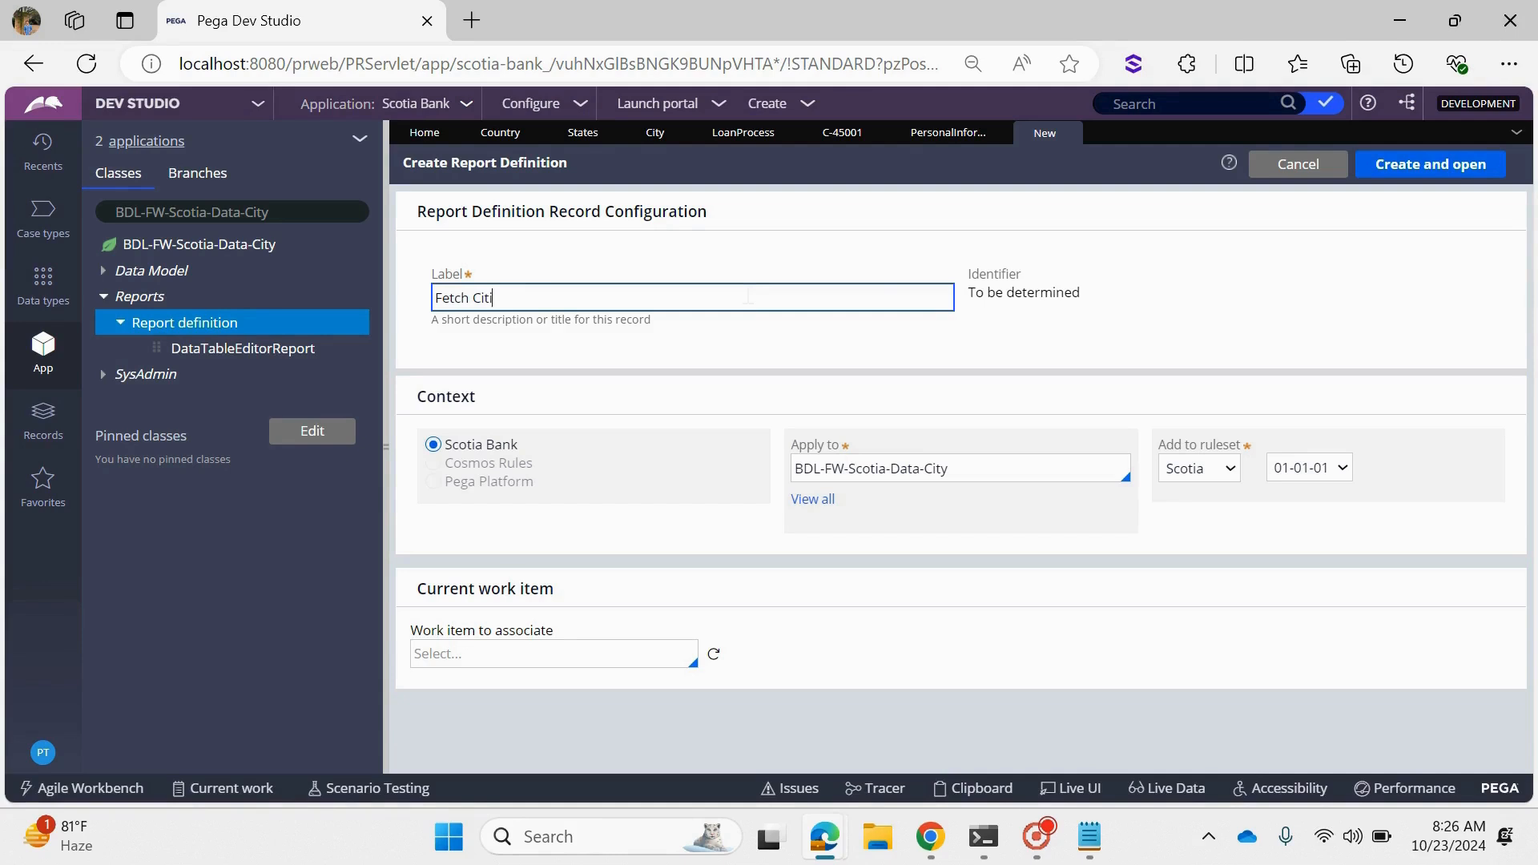
click(1450, 165)
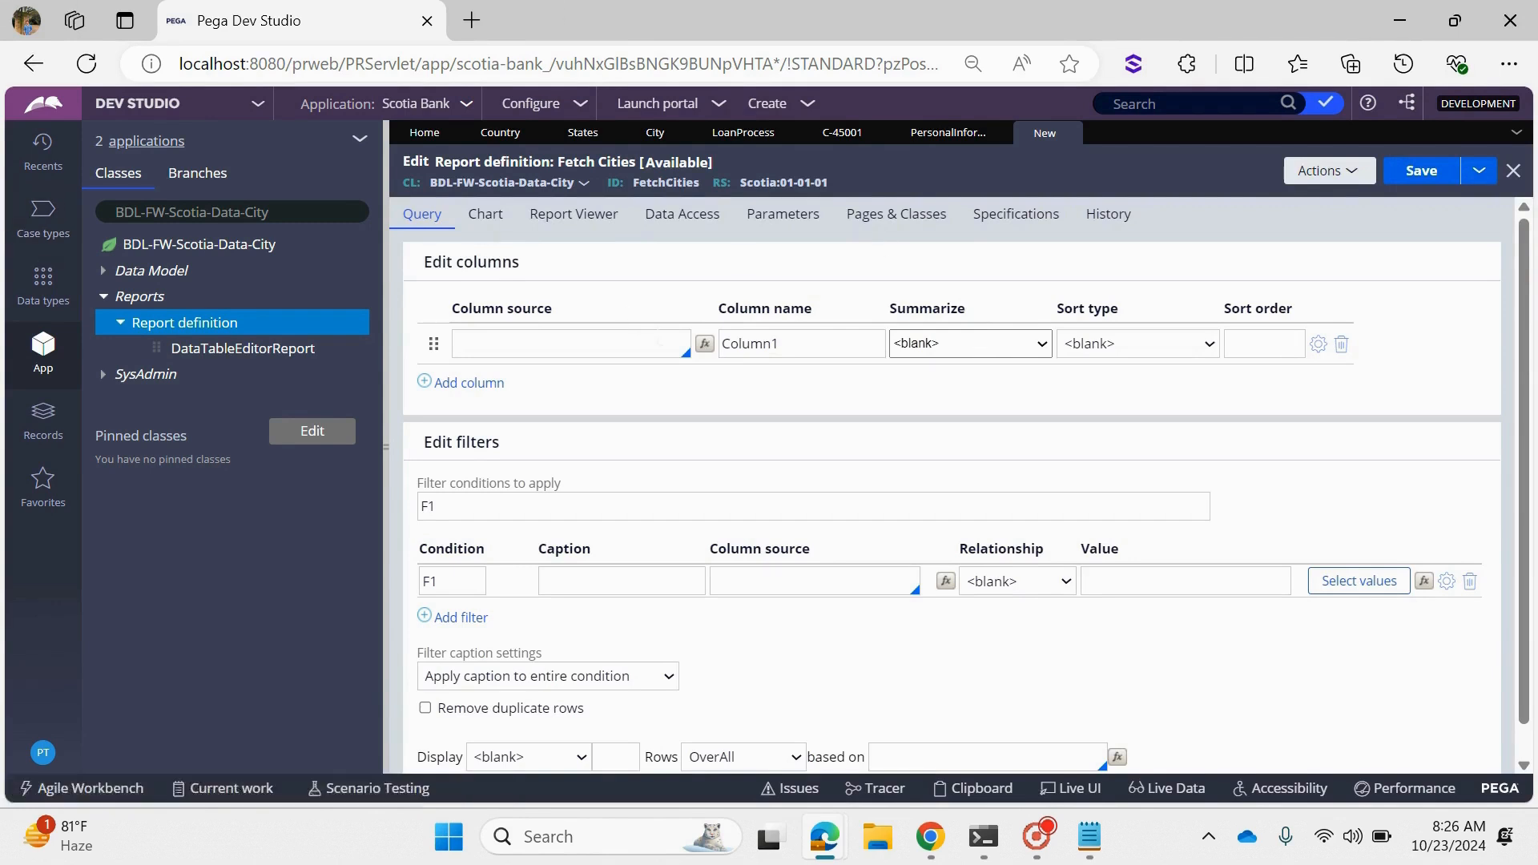
- Add the columns .CityCode, .City and .StateCode to the Fetch Cities report definition
click(629, 340)
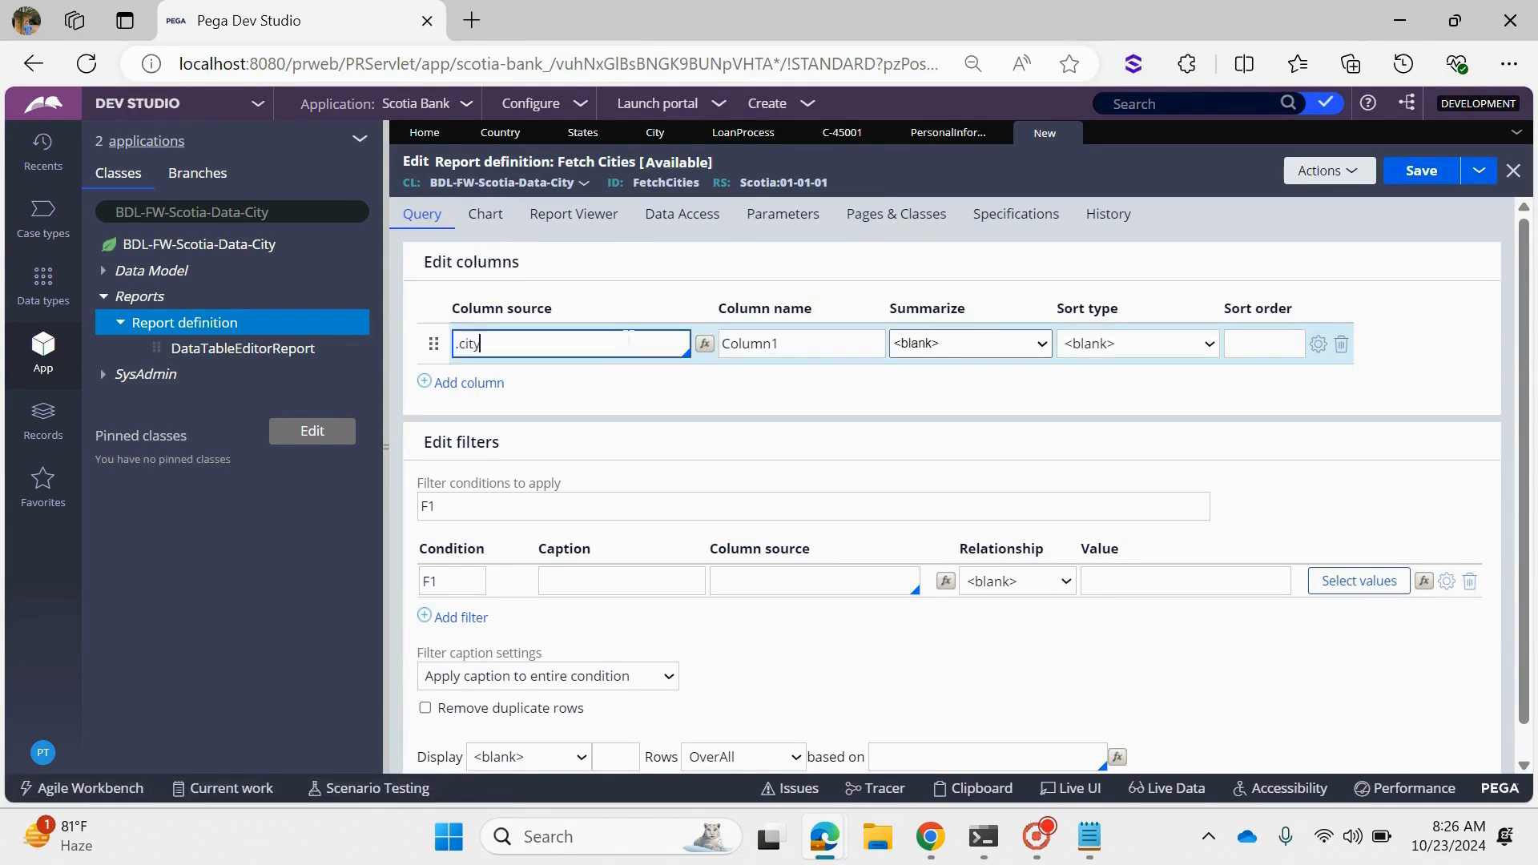
text(.cityc)
key(Tab)
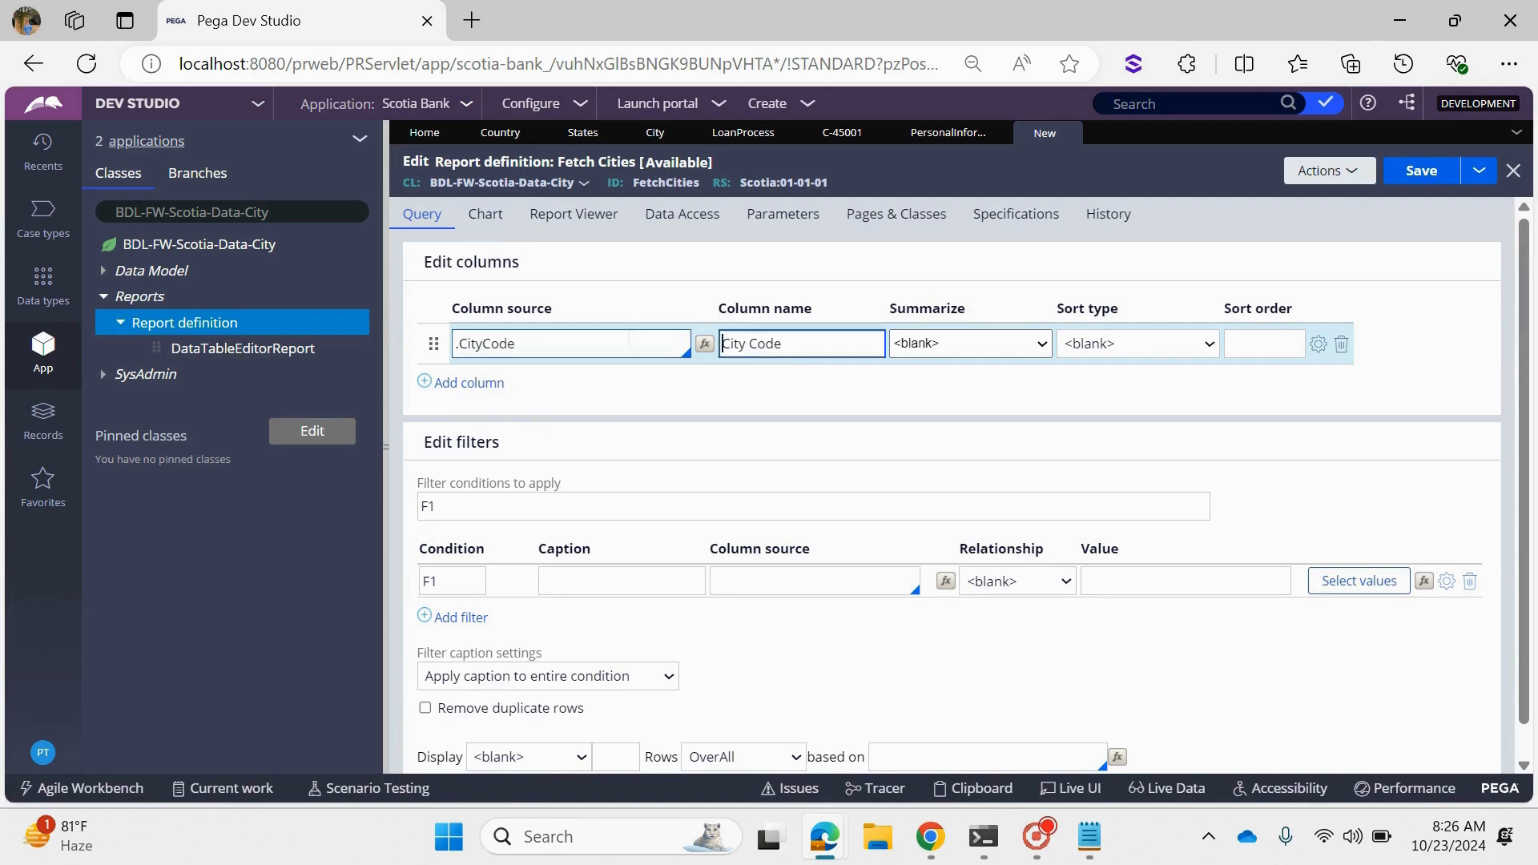
click(466, 384)
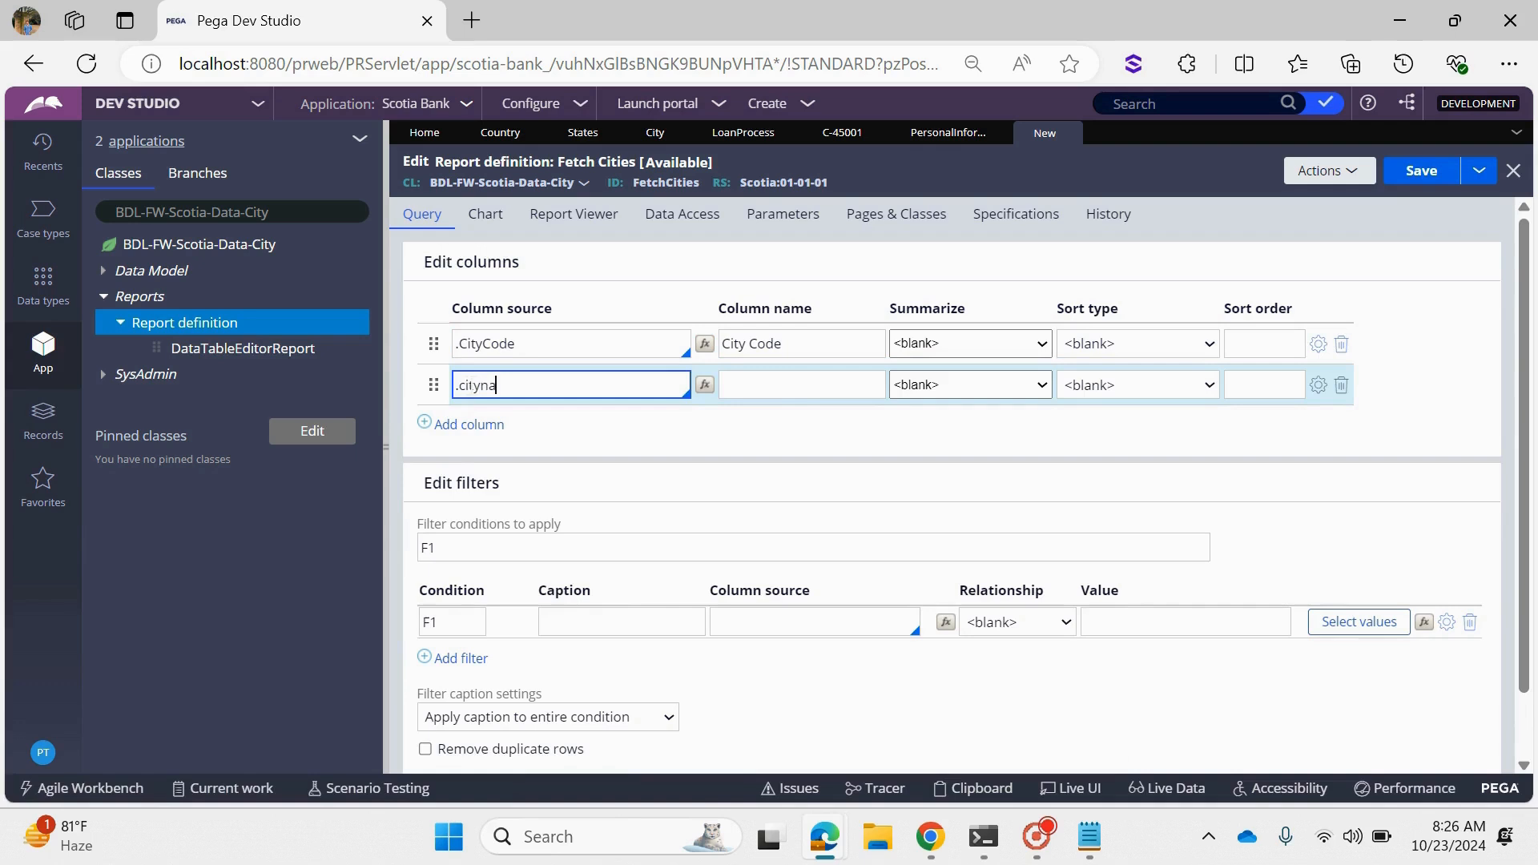
key(BackSpace)
key(BackSpace)
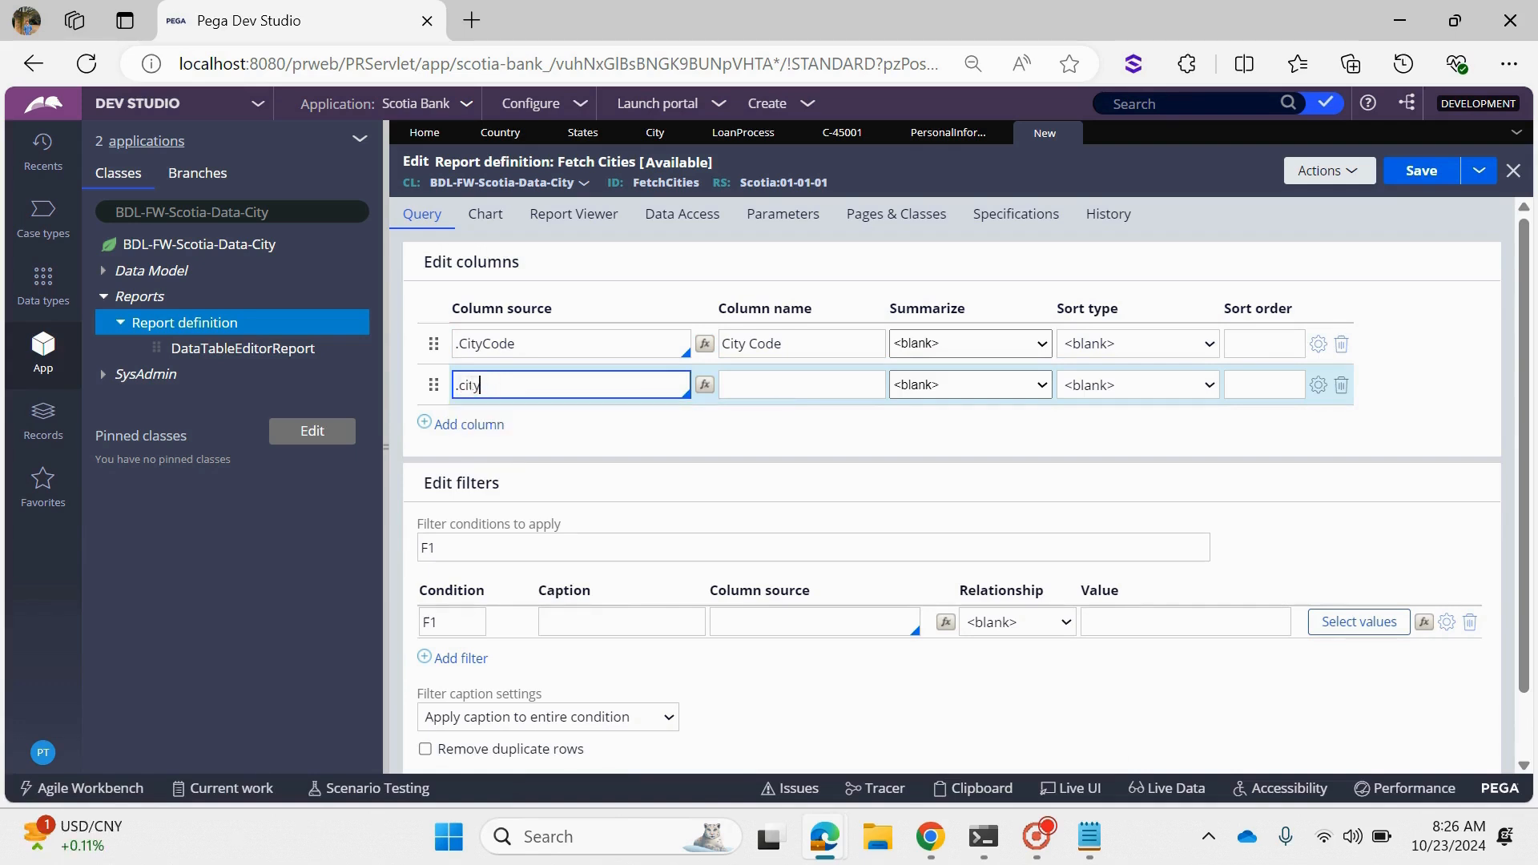
click(479, 409)
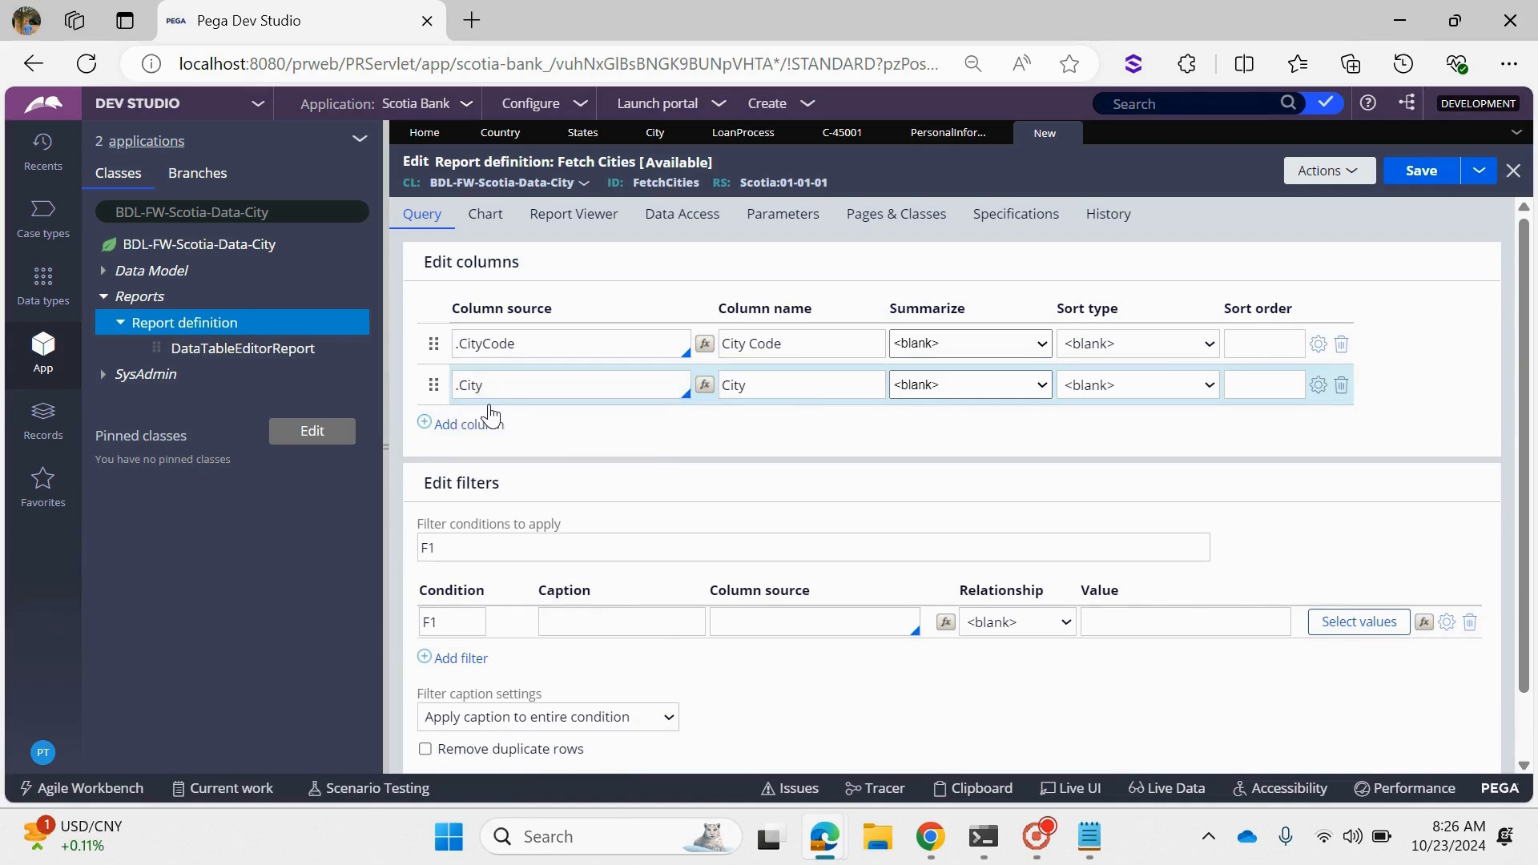
click(481, 424)
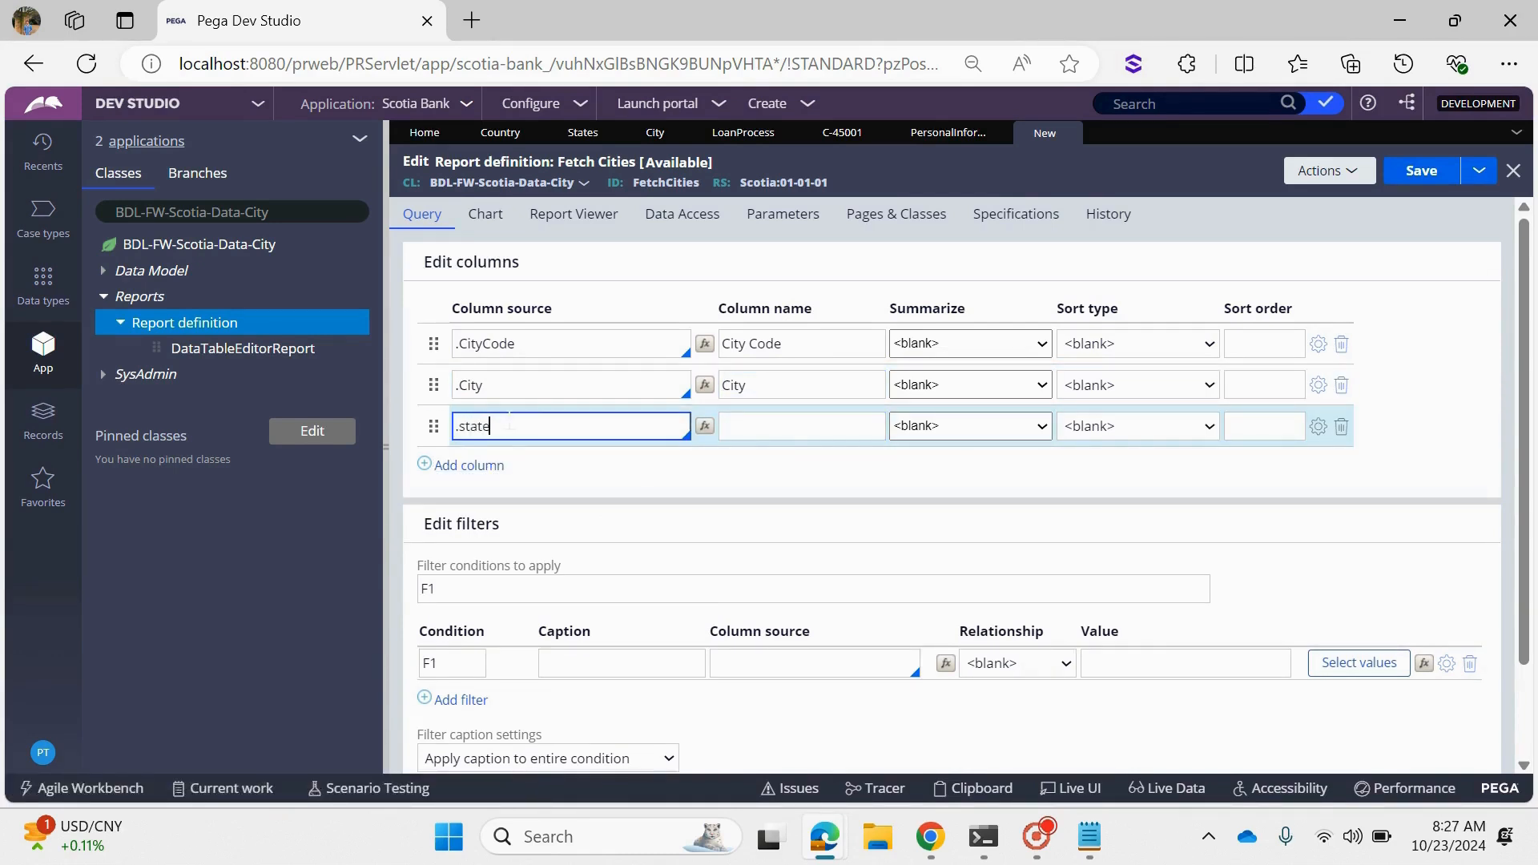
click(505, 450)
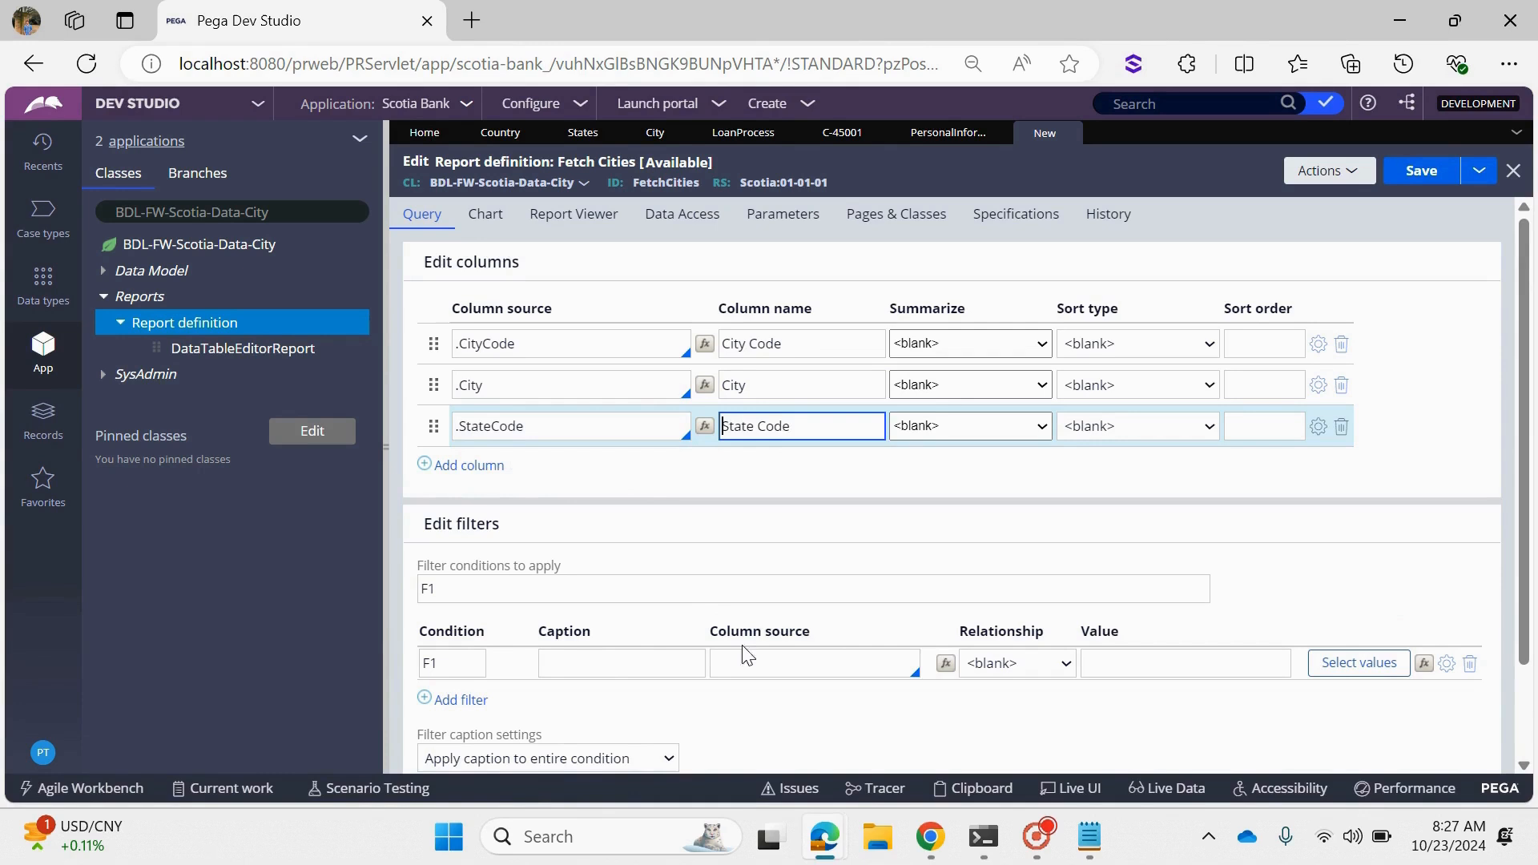
- Set the column source of filter condition F1 to .StateCode
click(759, 664)
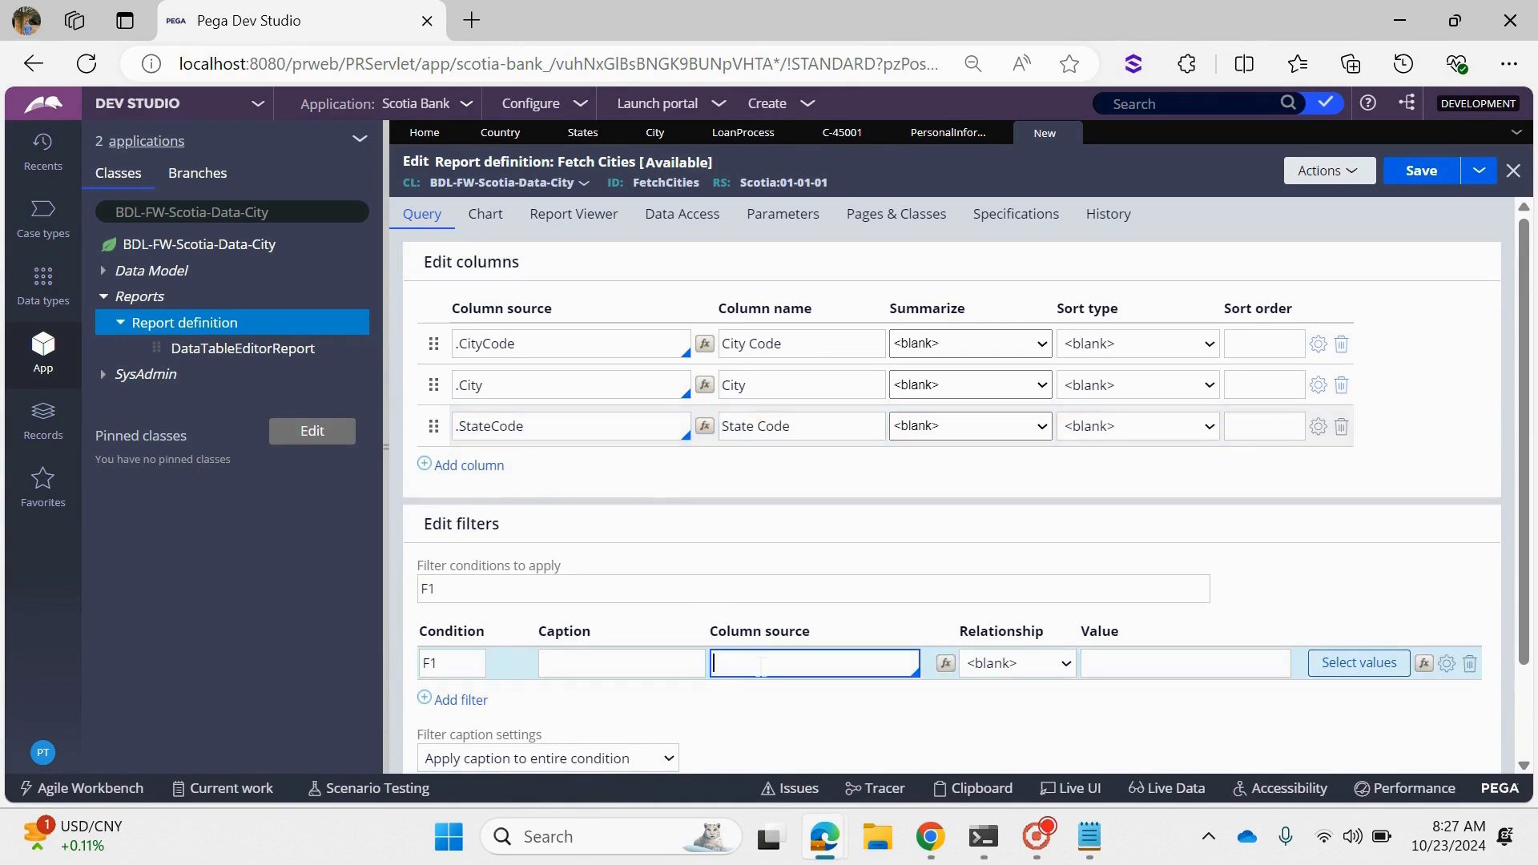
text(.stated)
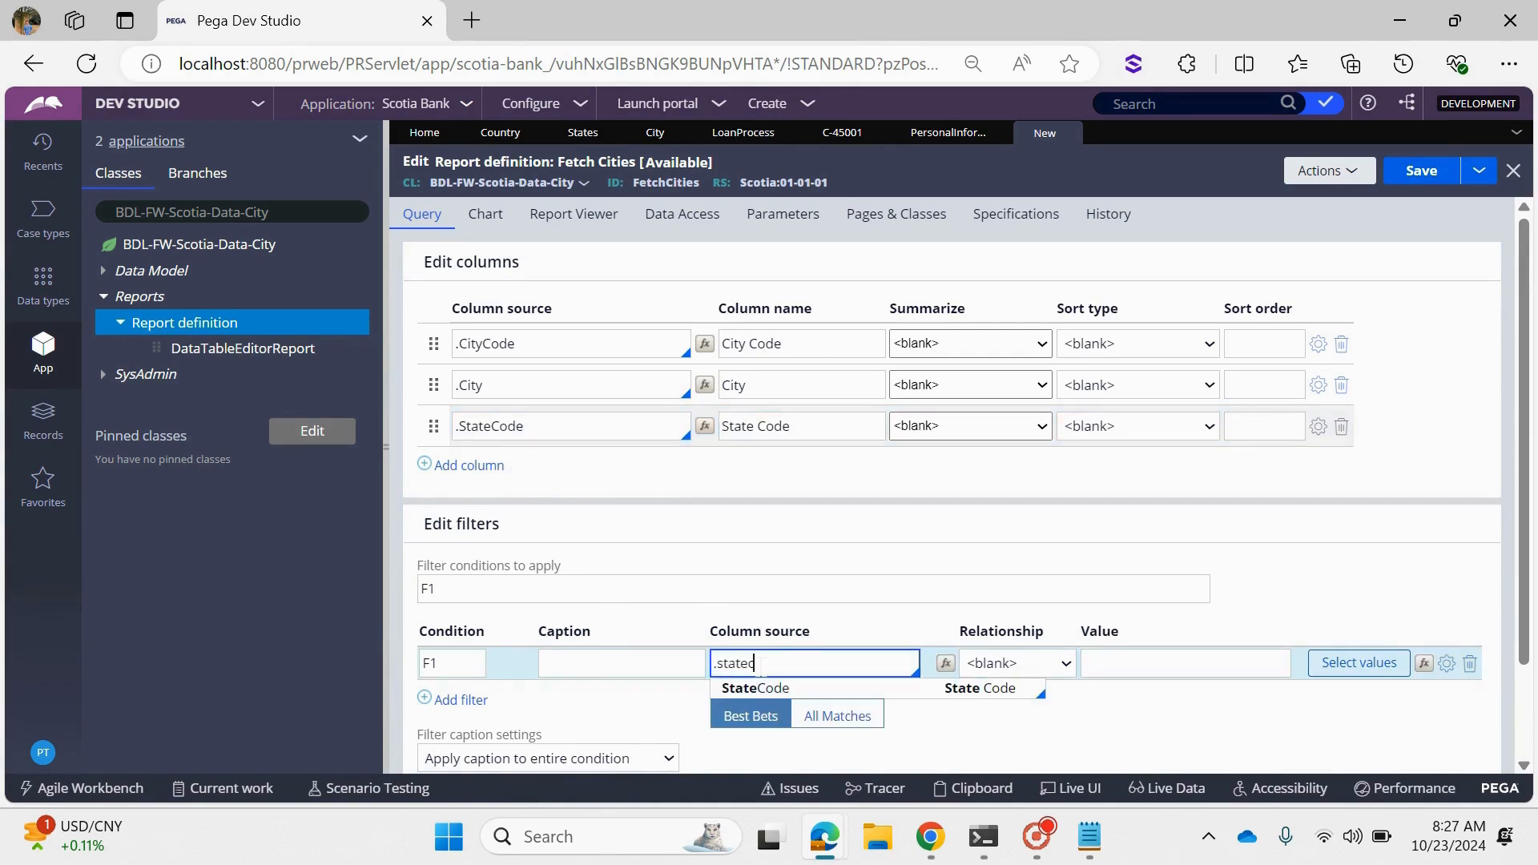
click(765, 688)
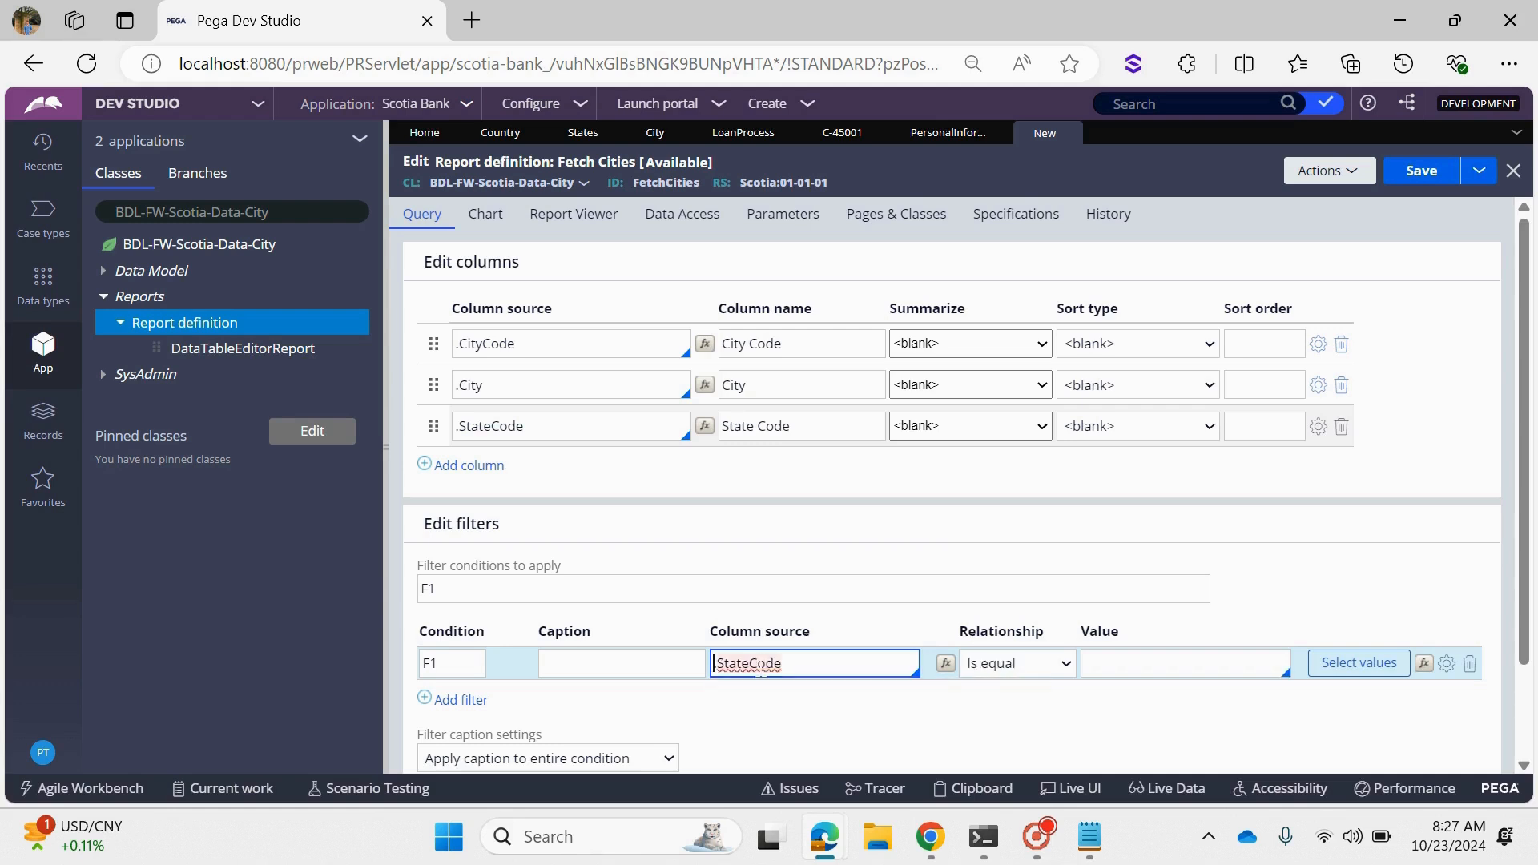
- Define a report parameter named StateCD with the data type Text
click(806, 232)
click(558, 343)
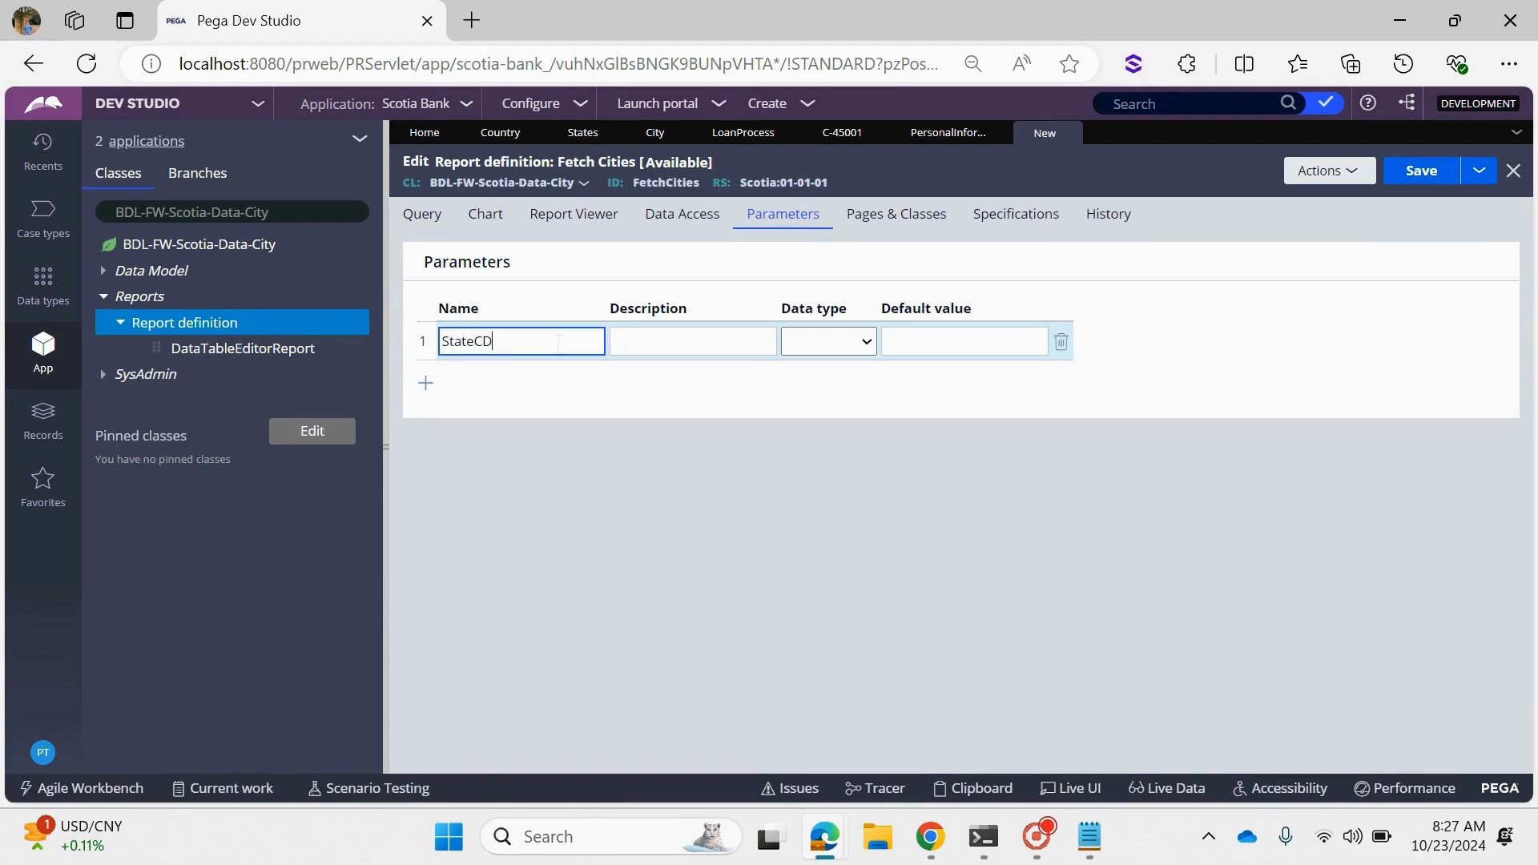
key(Tab)
click(851, 350)
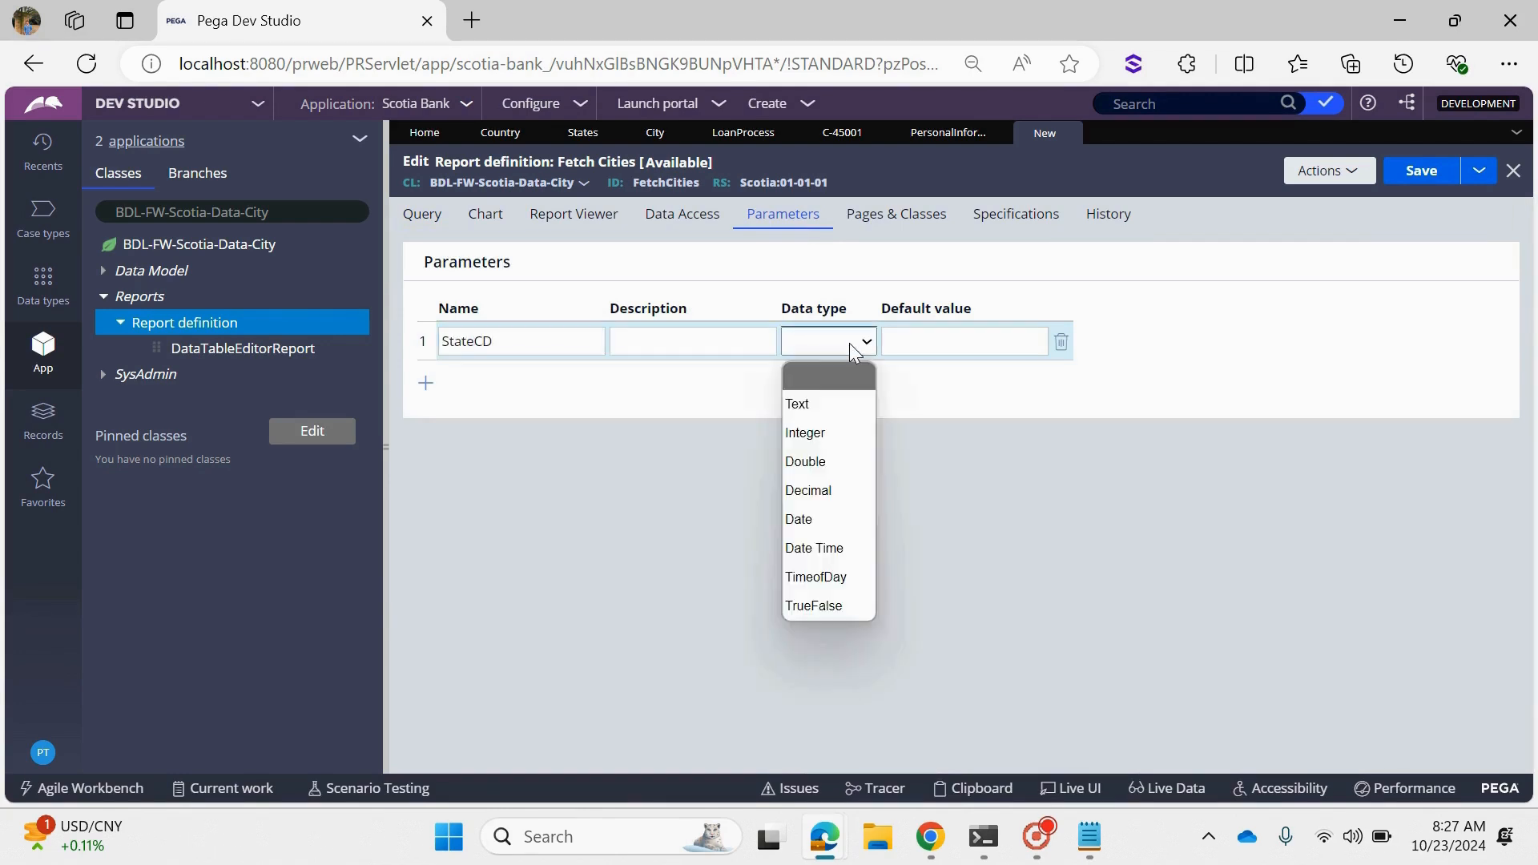
click(824, 400)
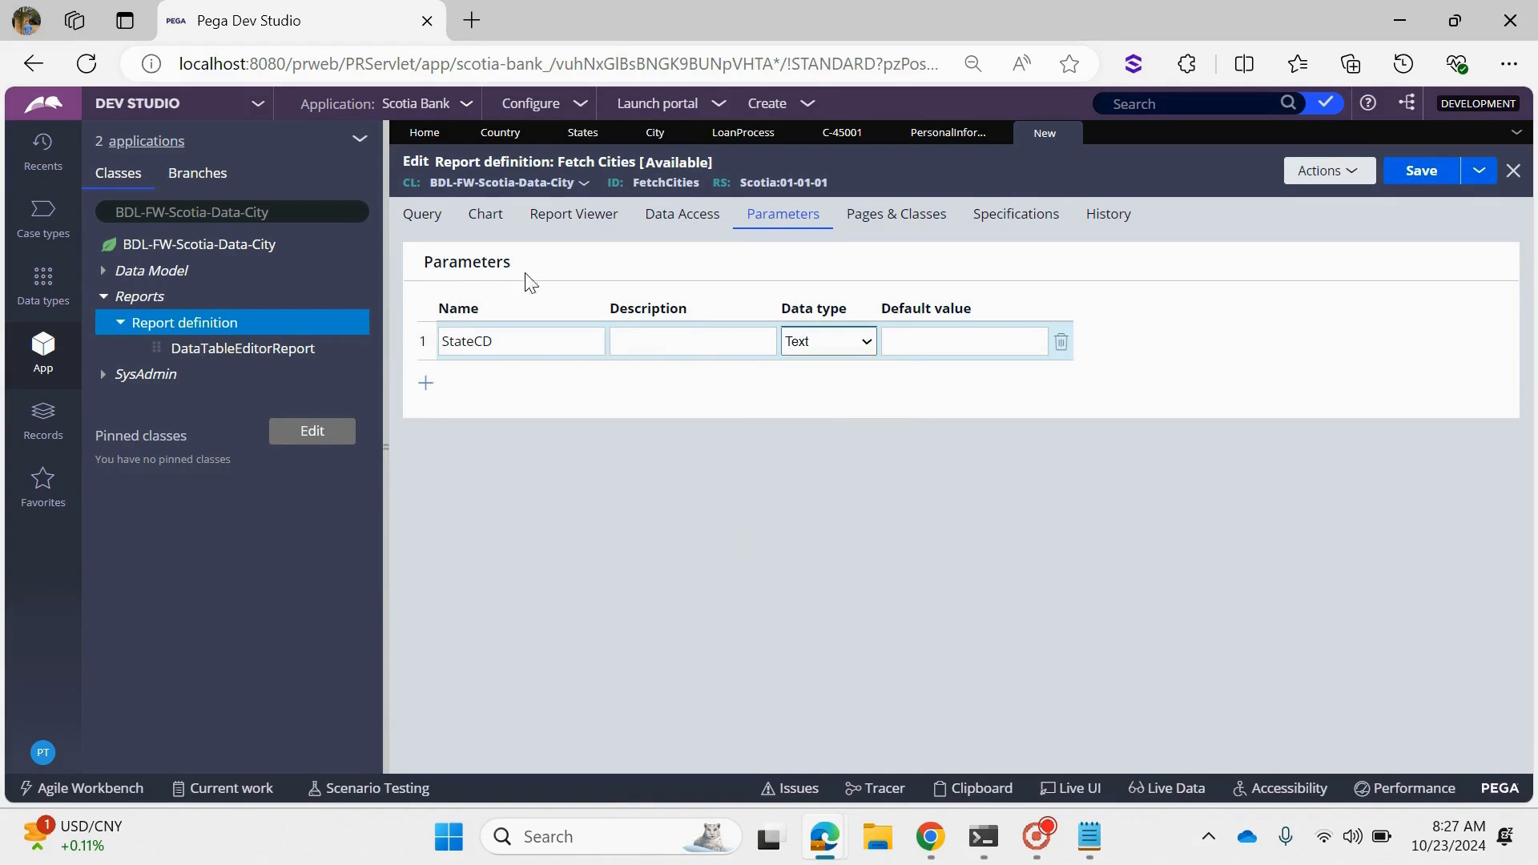
- Set the comparison value of the .StateCode filter to Param.StateCD
click(444, 229)
click(1209, 660)
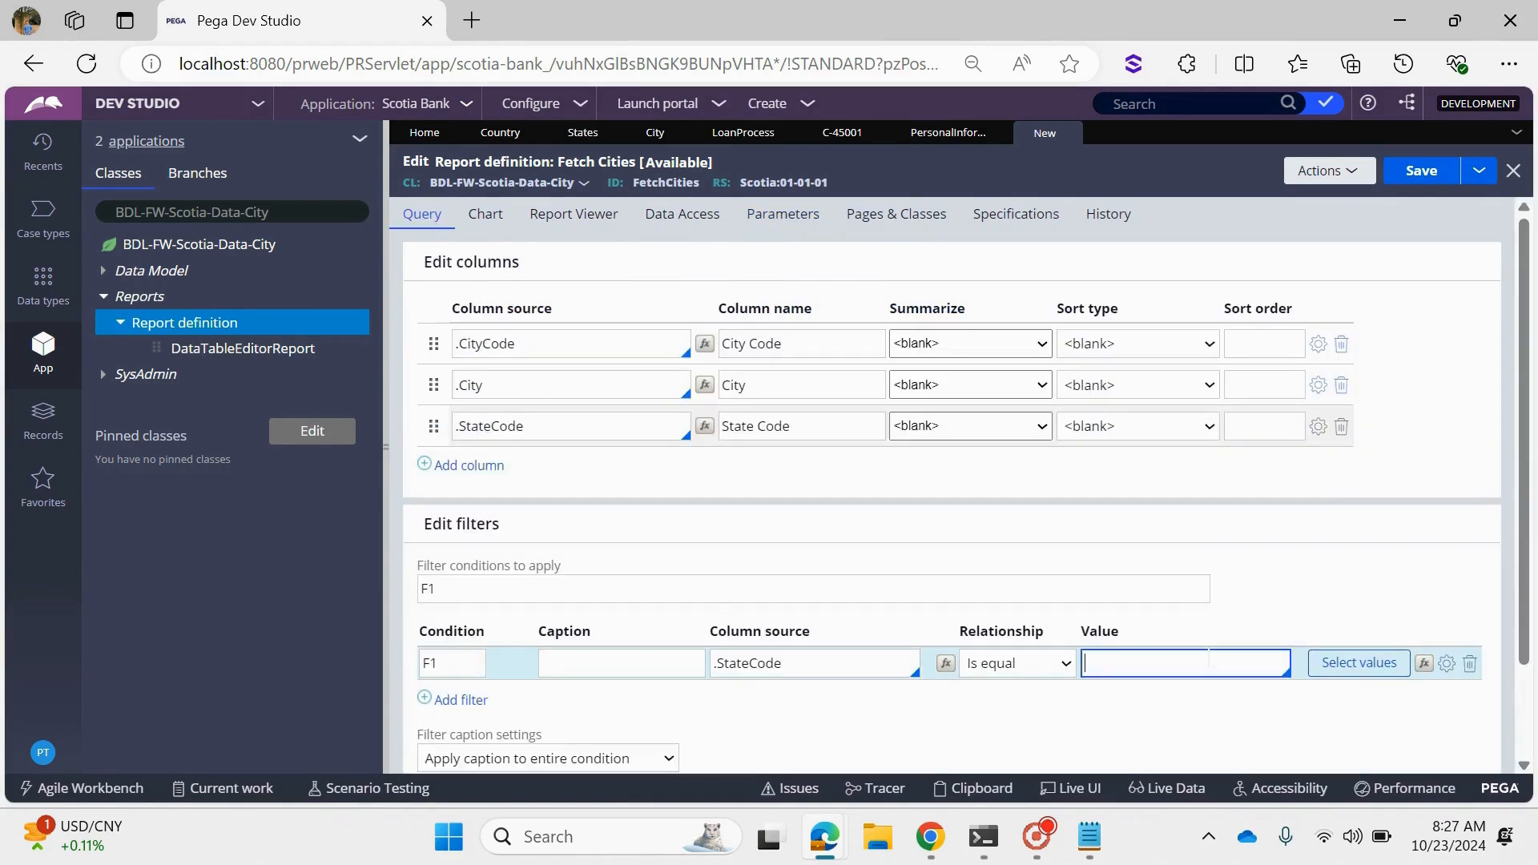
text(PARA)
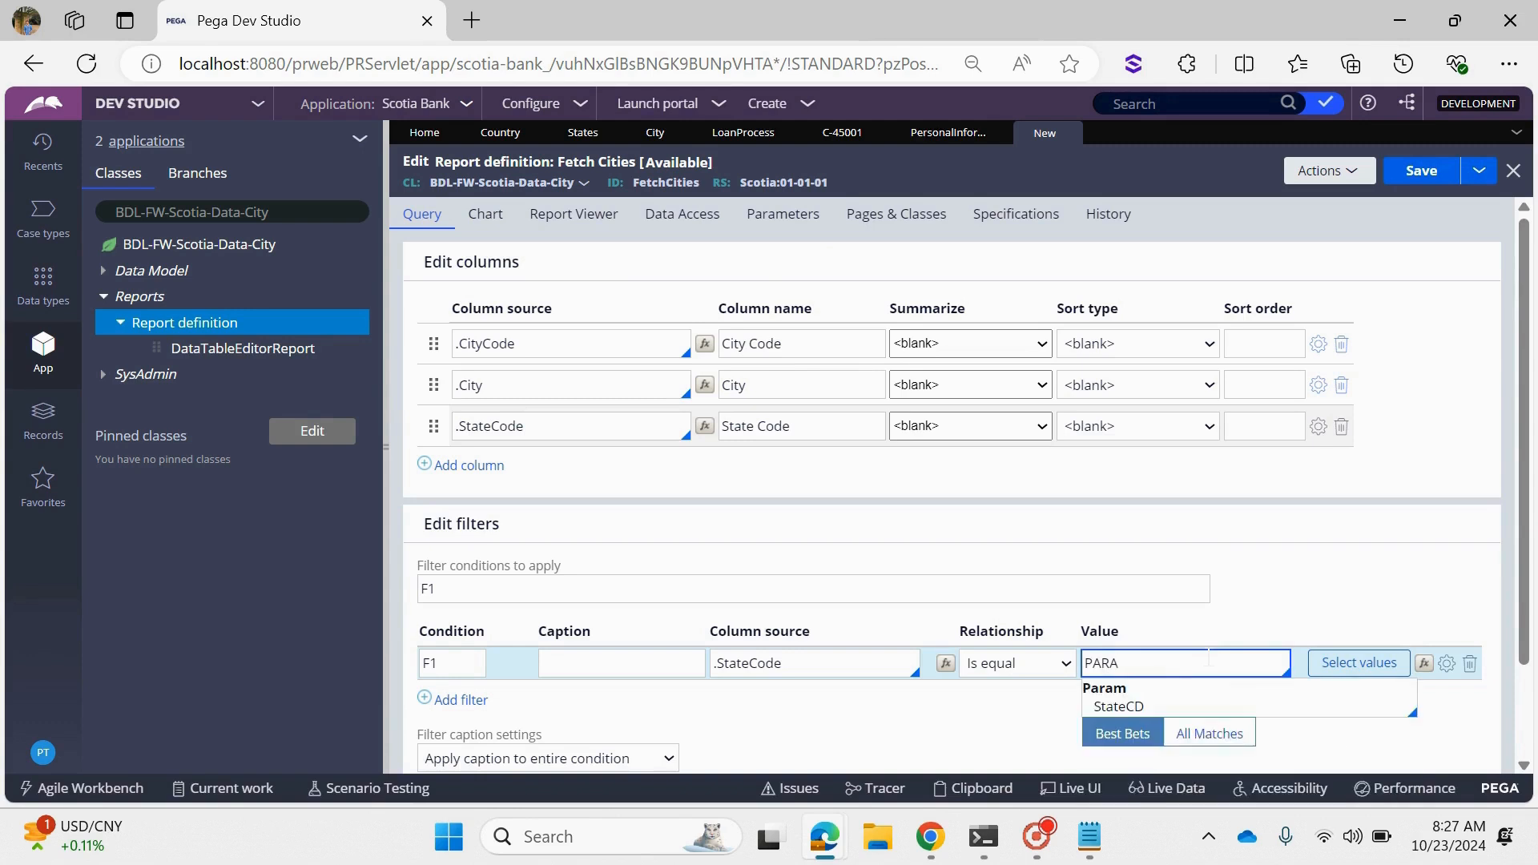
click(1128, 705)
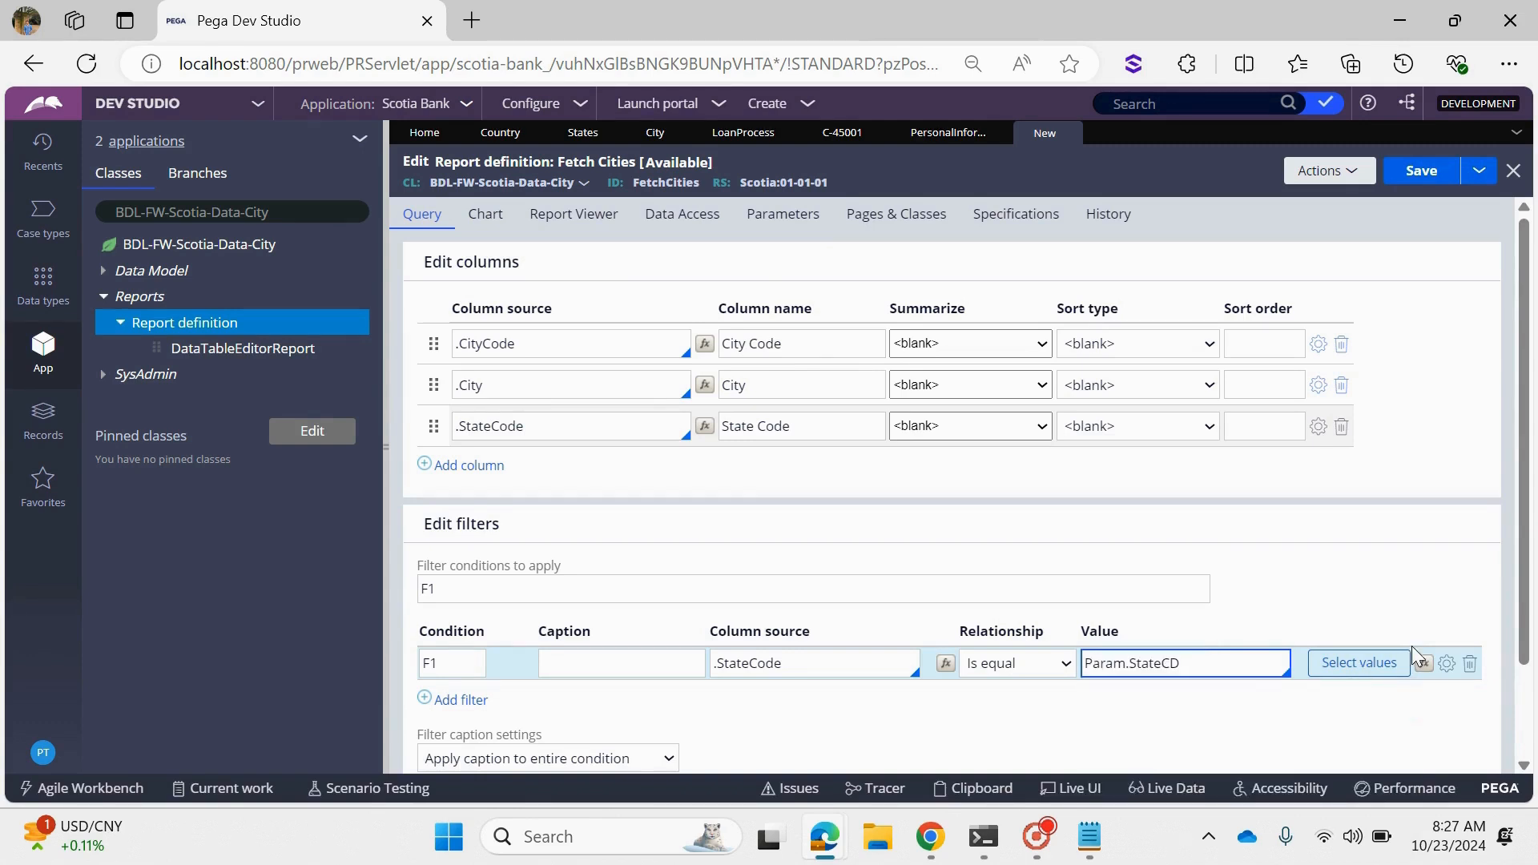
- Enable Use null if empty for the .StateCode filter and save the Fetch Cities report definition
click(1447, 664)
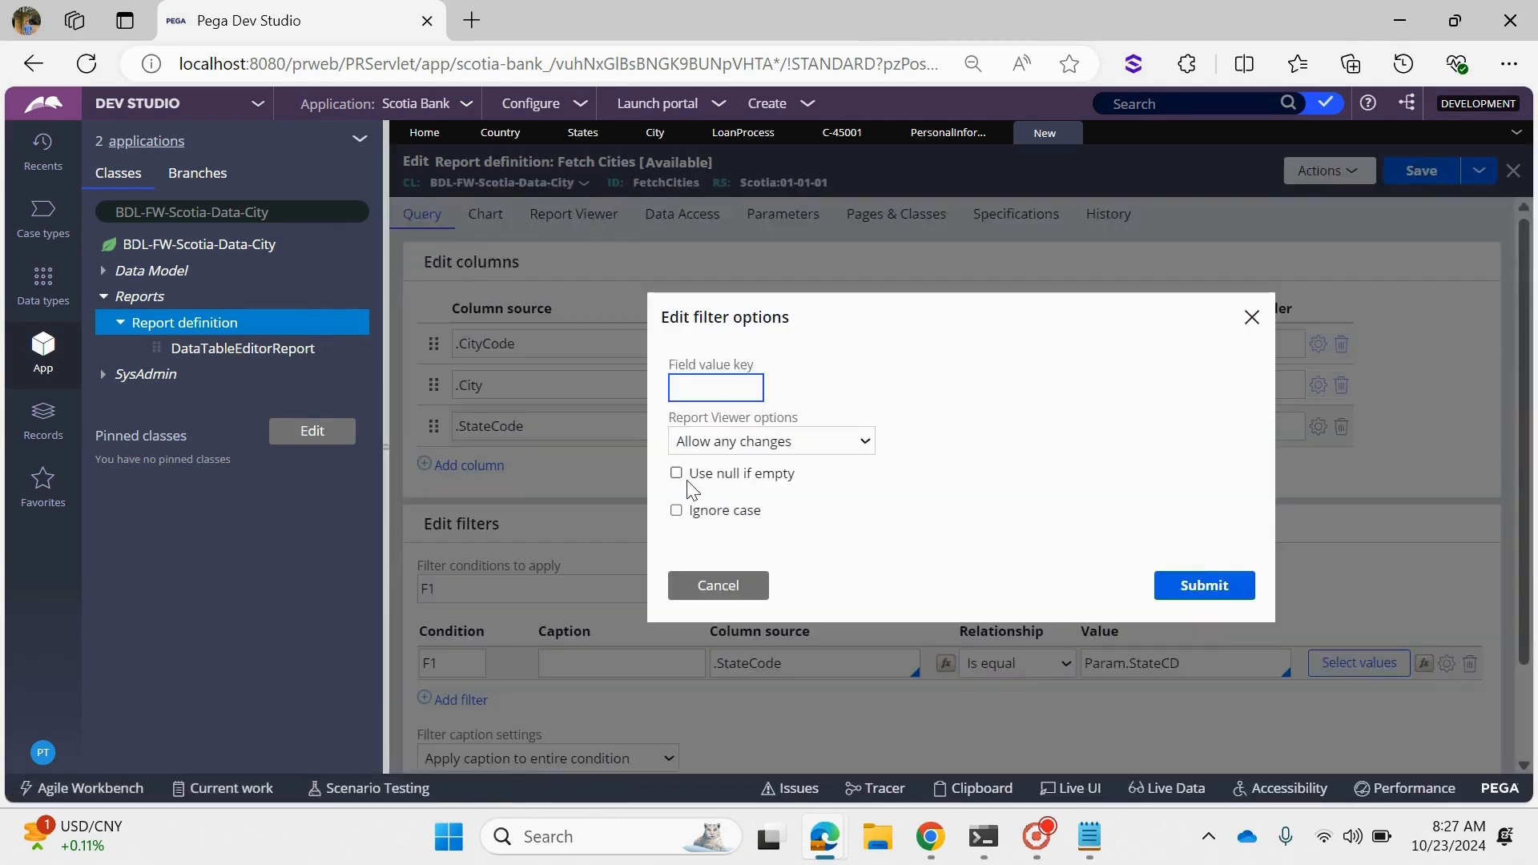
click(730, 476)
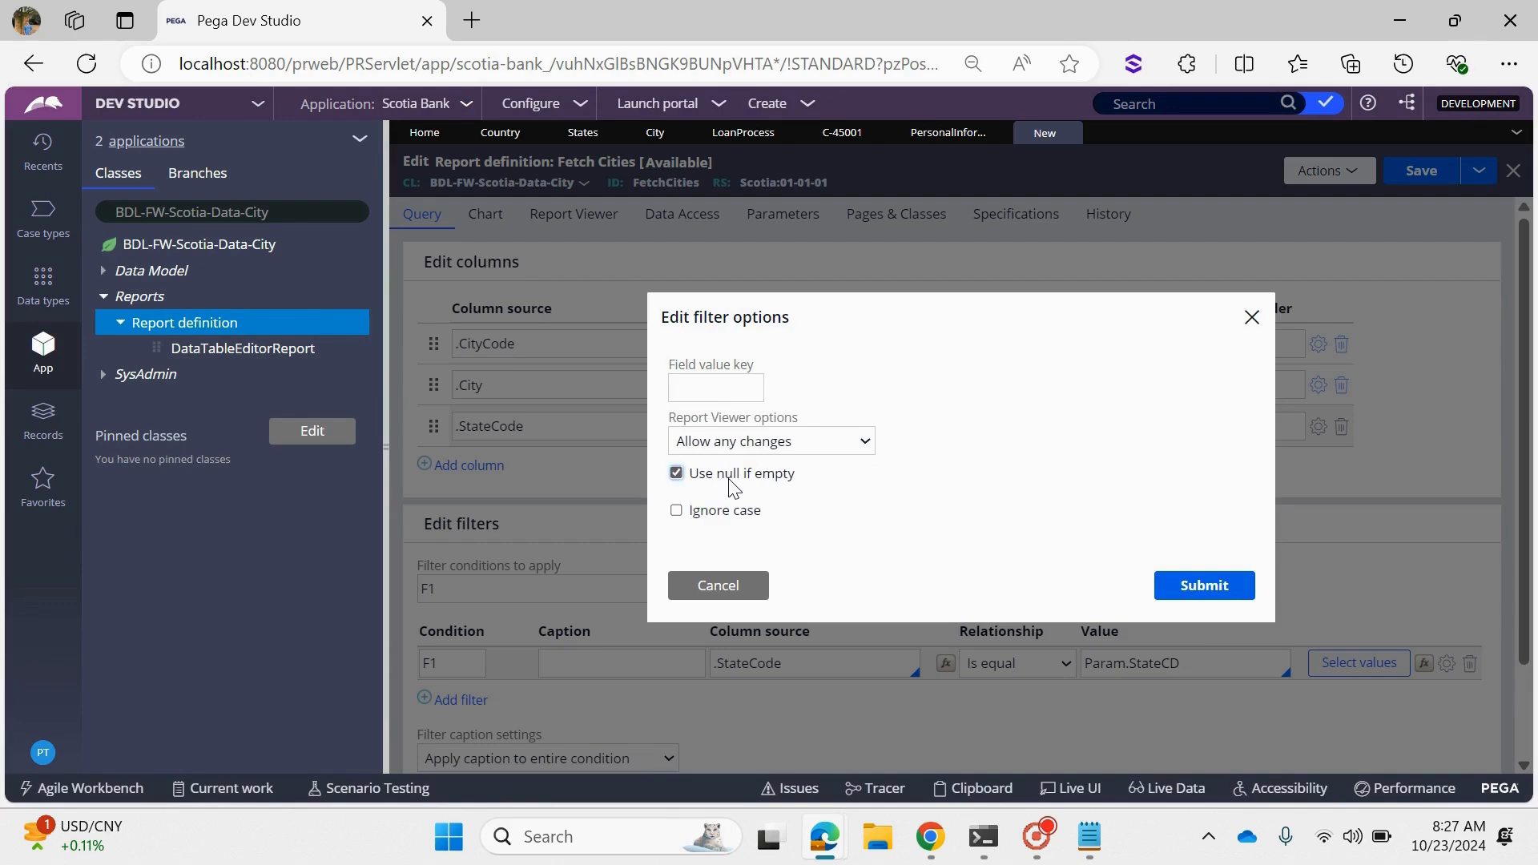
click(1194, 592)
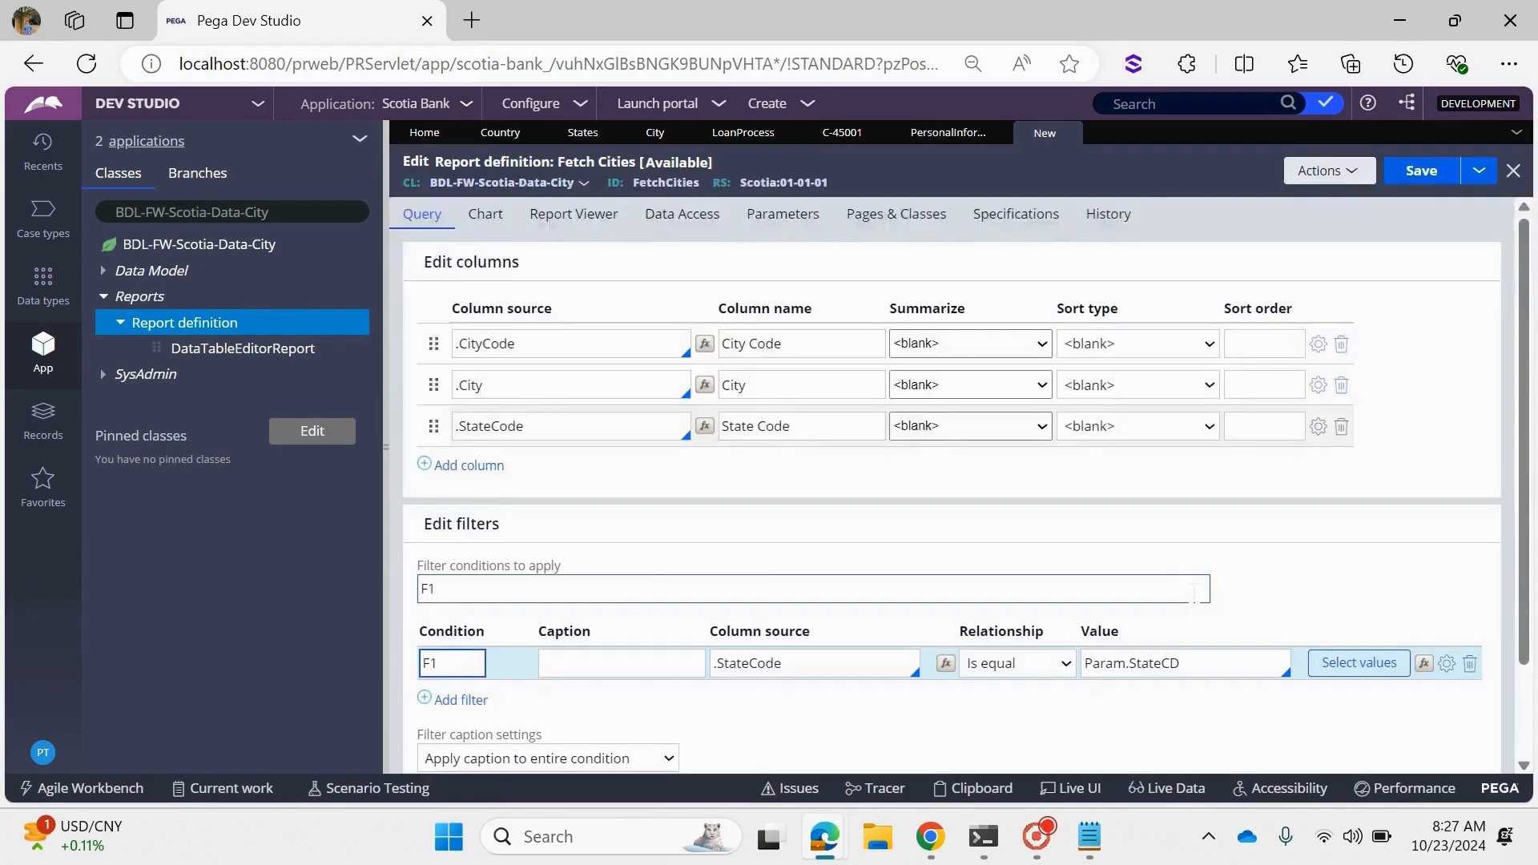
key(ctrl+s)
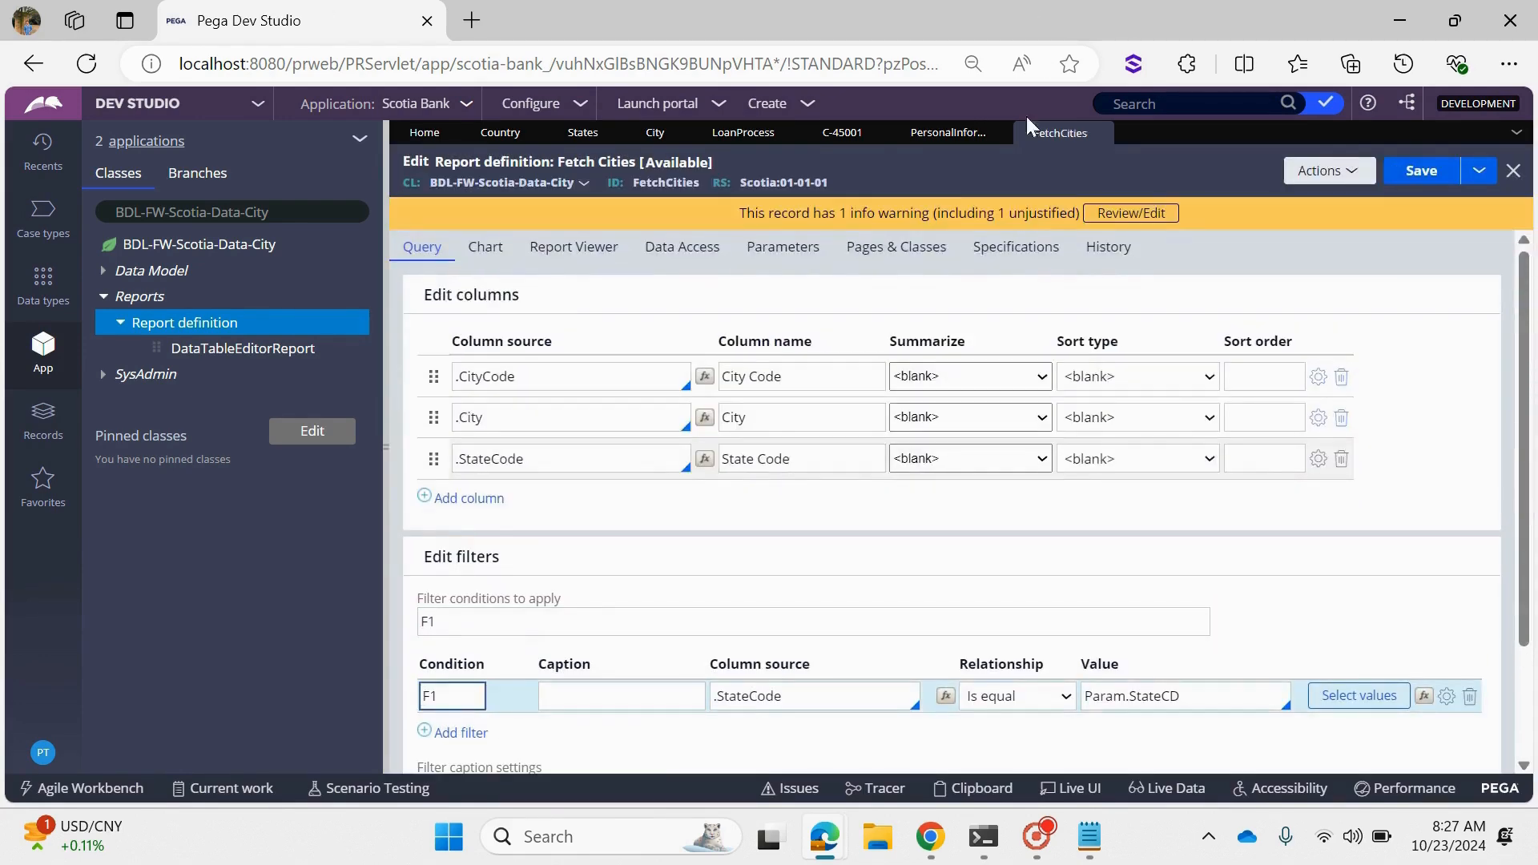
- Run the Fetch Cities report, filter it by State Code TS to check the returned cities, and return to the report definition
click(1330, 170)
click(1320, 200)
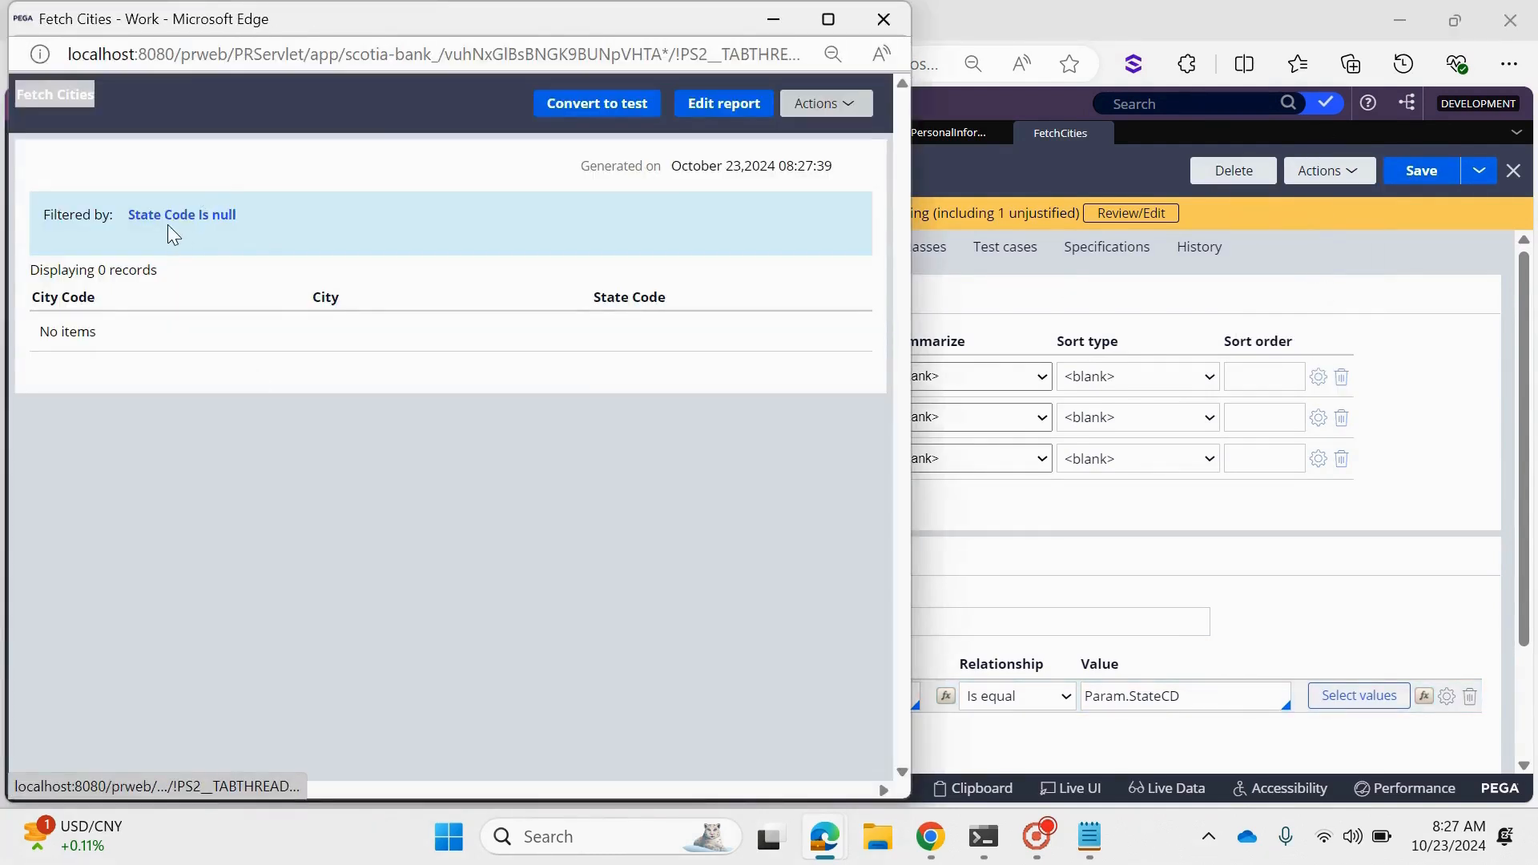
click(168, 229)
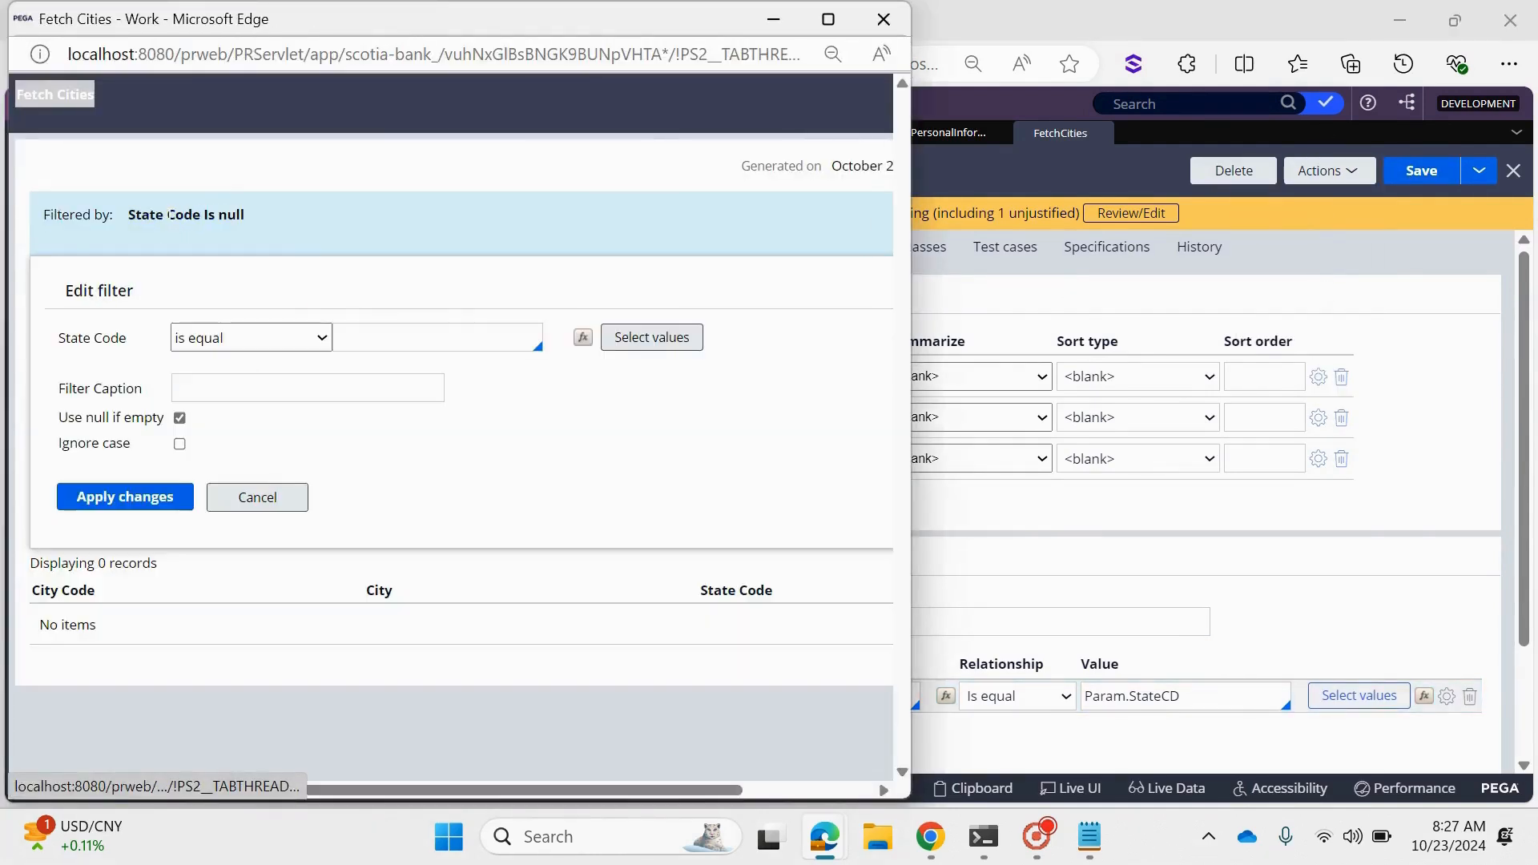
click(649, 348)
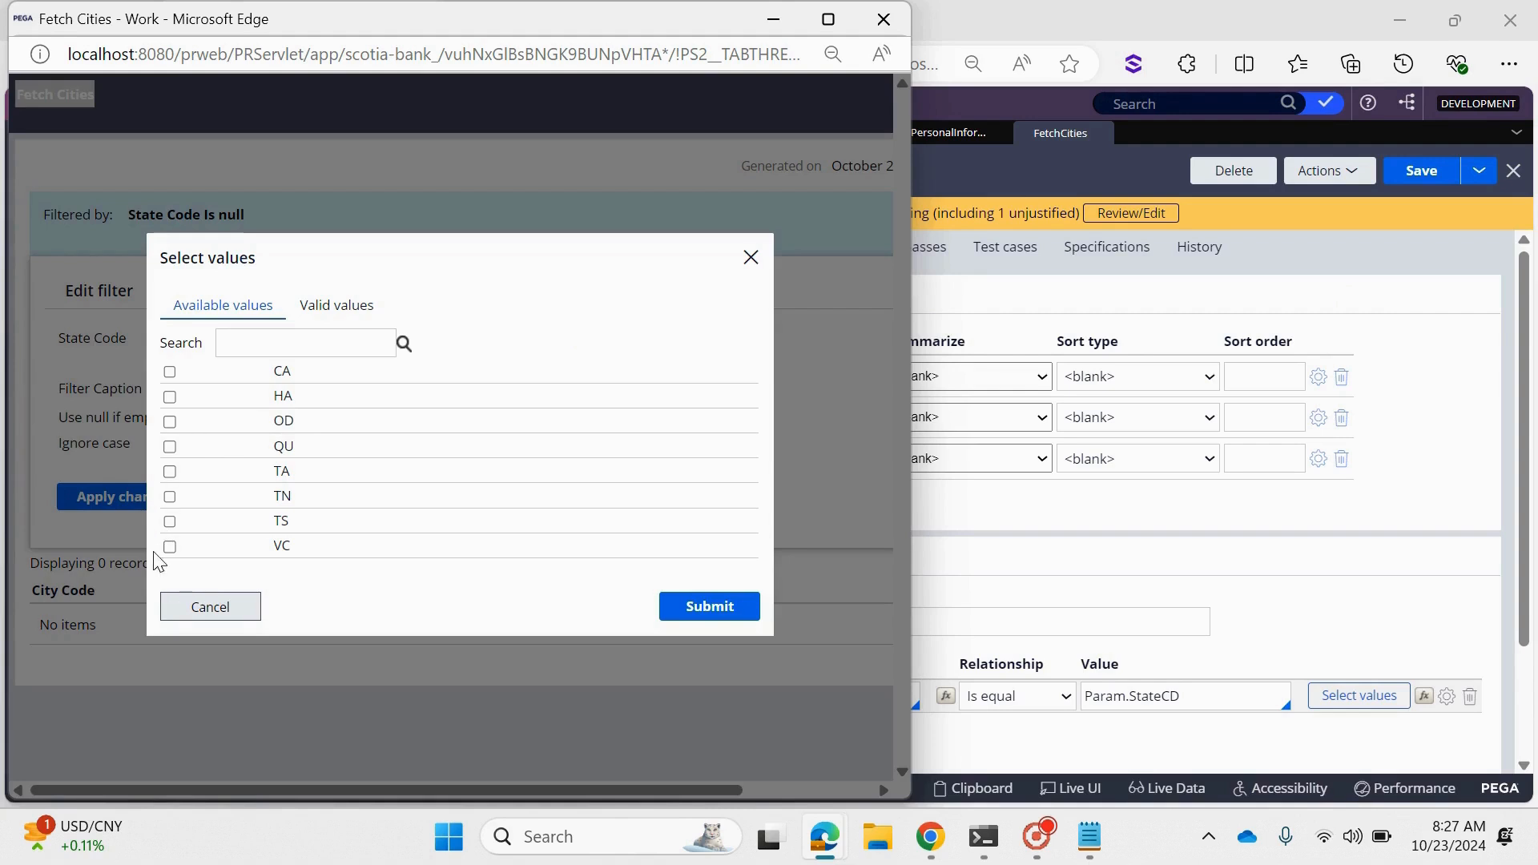
click(170, 521)
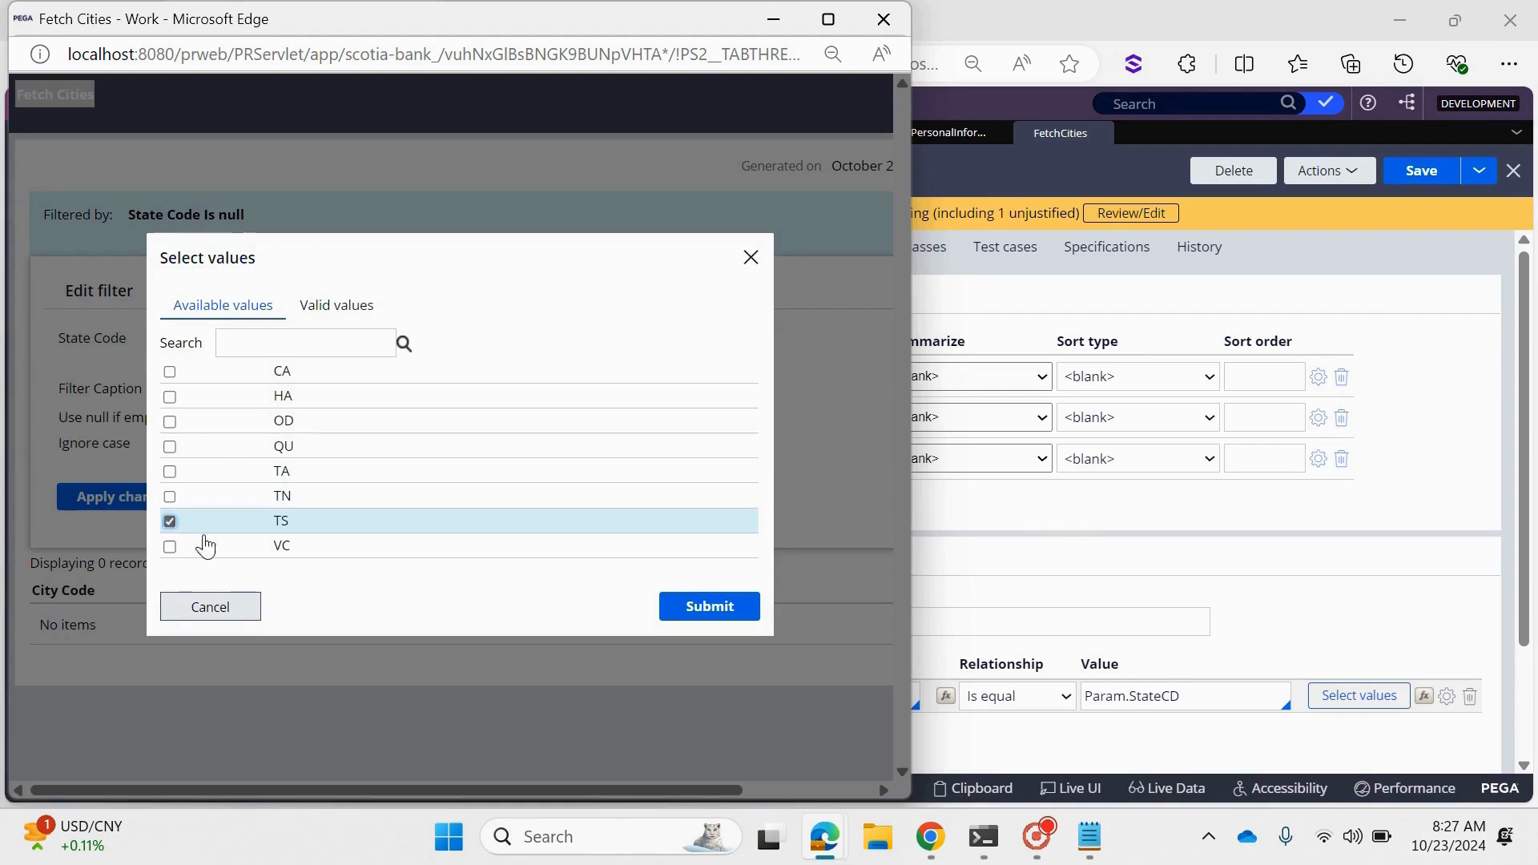
click(709, 606)
click(137, 519)
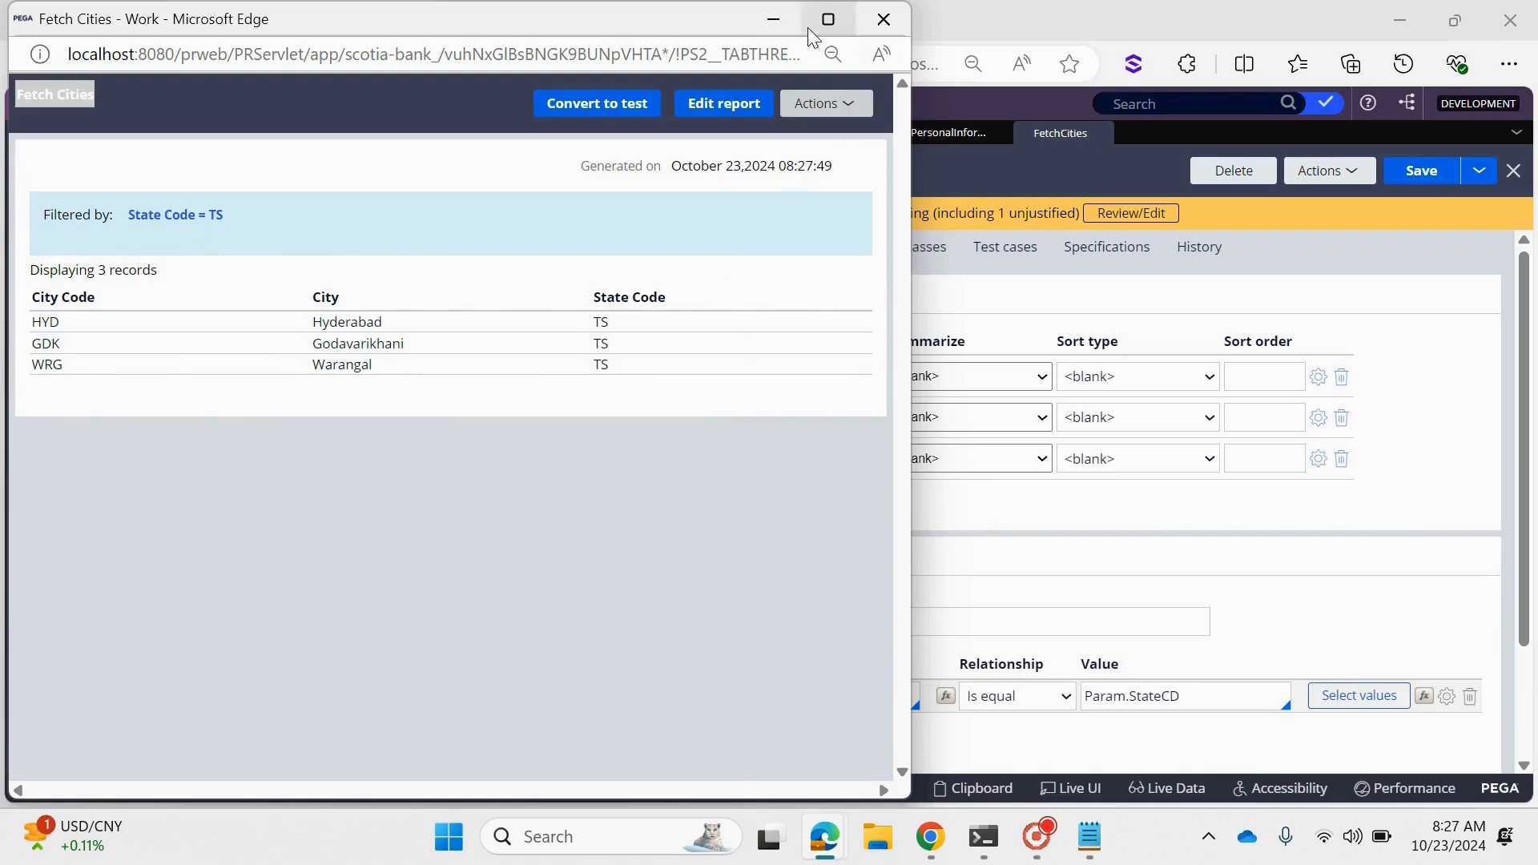
click(779, 20)
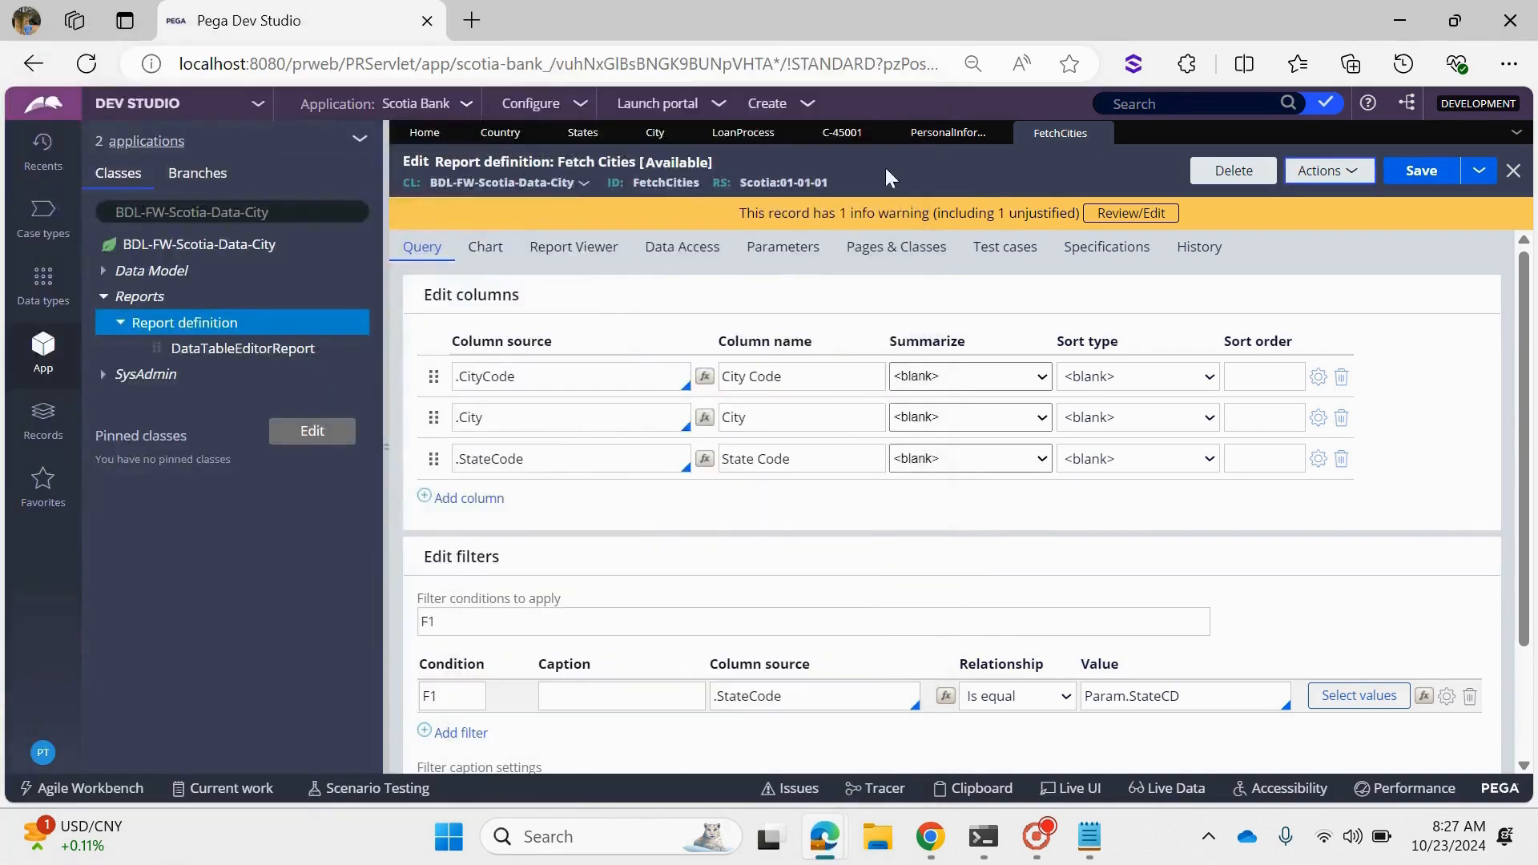
- Create and open a data page labelled "Fetch Cities based on others" in the BDL-FW-Scotia-Data-City class
click(149, 281)
right_click(163, 286)
mouse_move(181, 296)
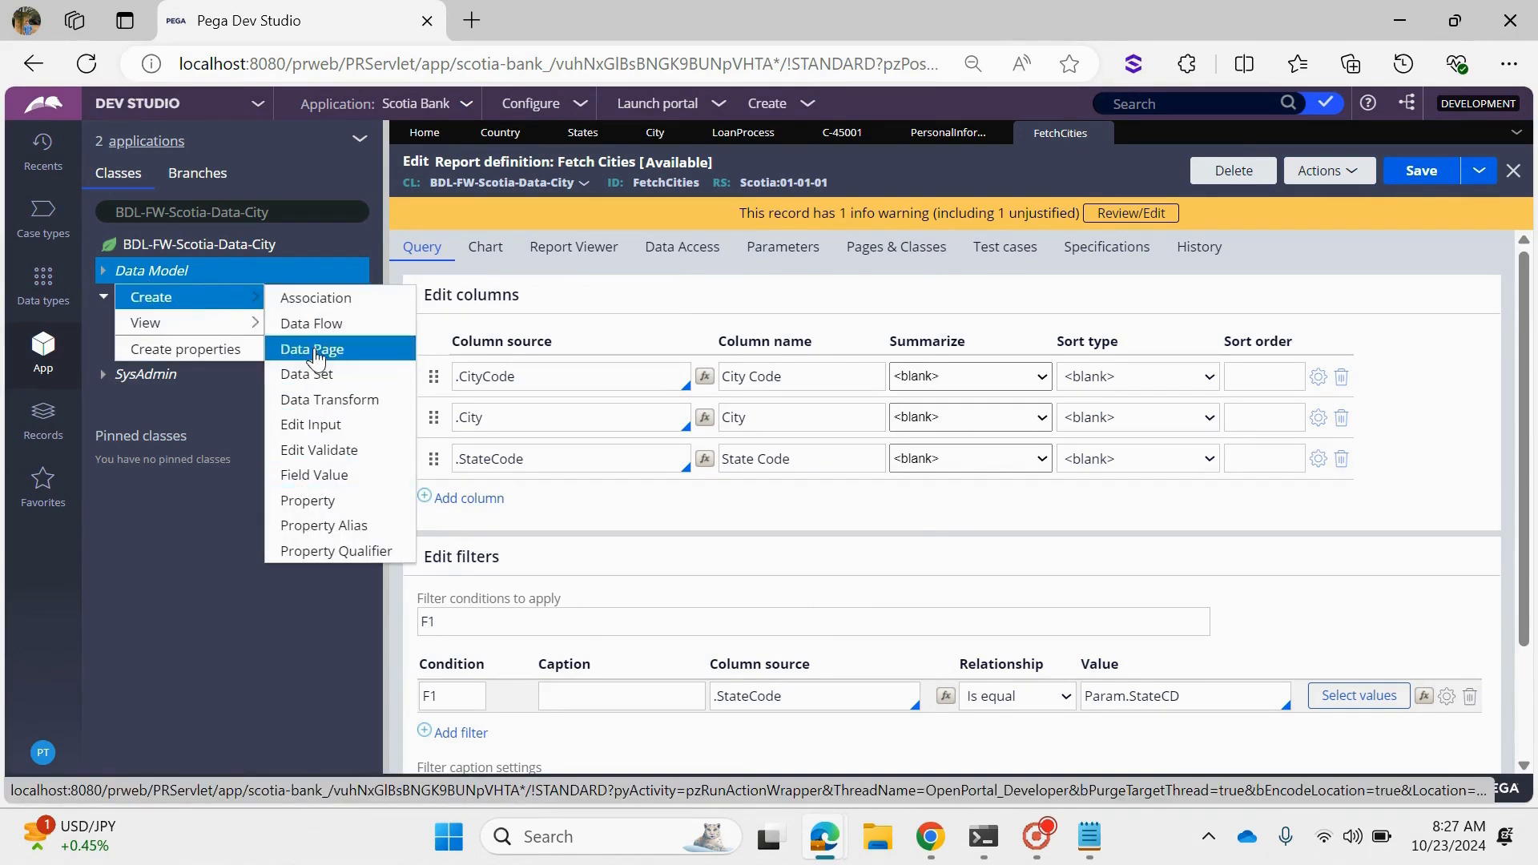
click(337, 351)
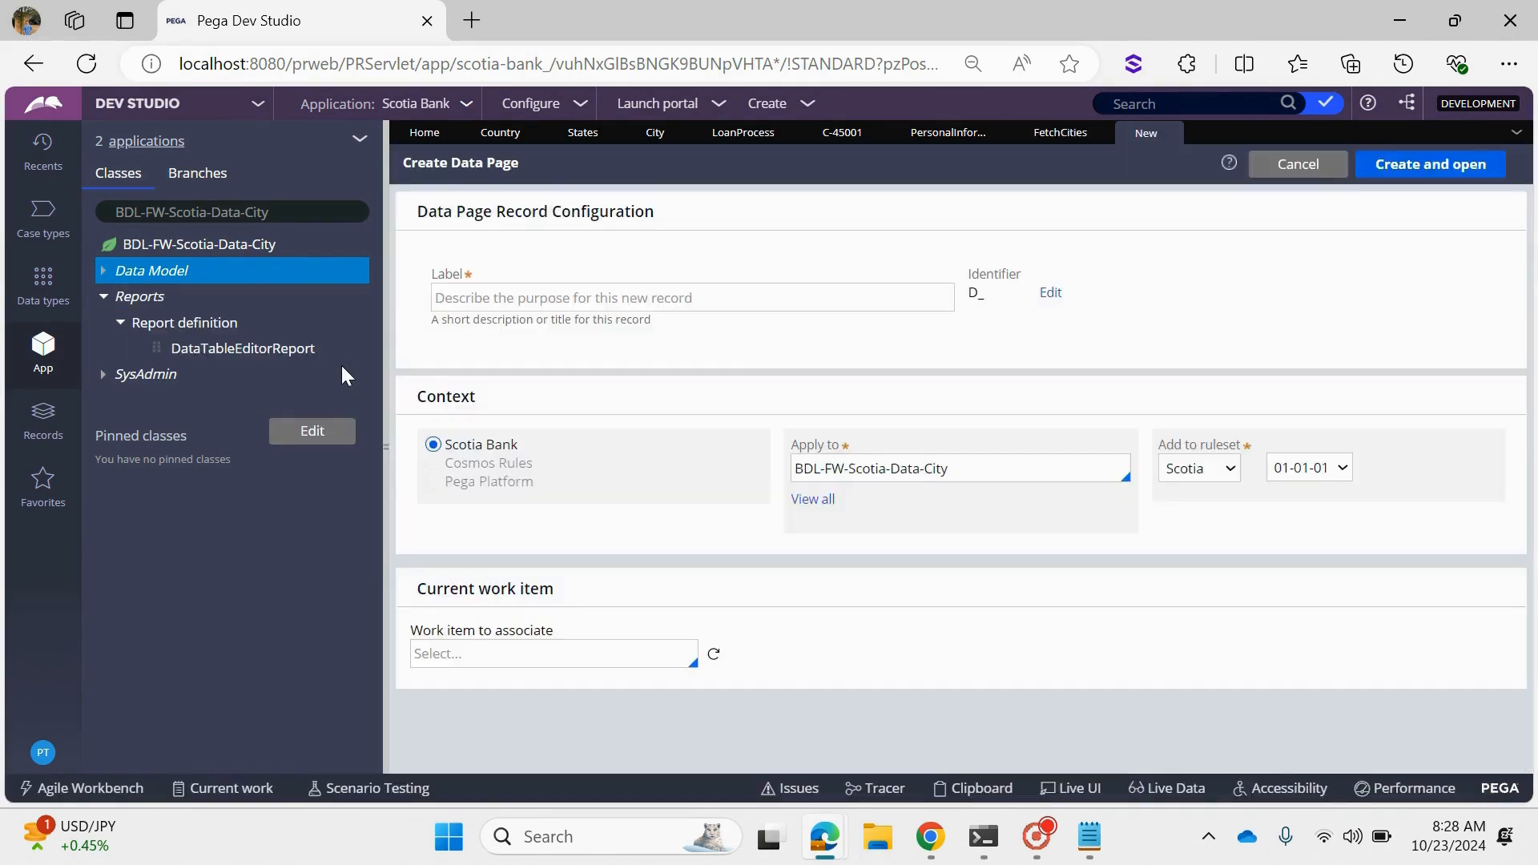
click(773, 295)
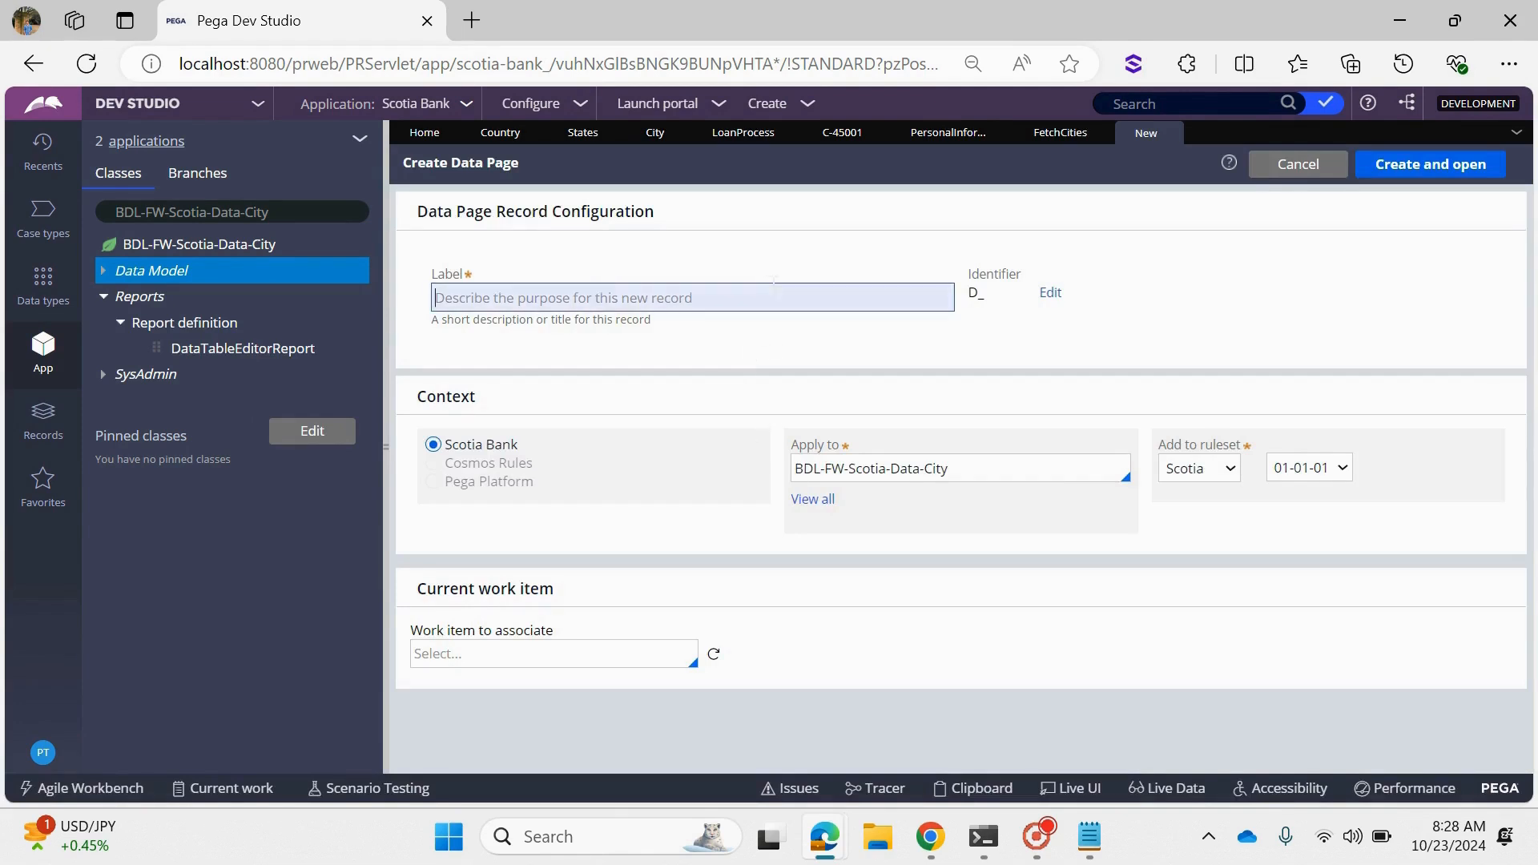
text(Fetch Cities based on others)
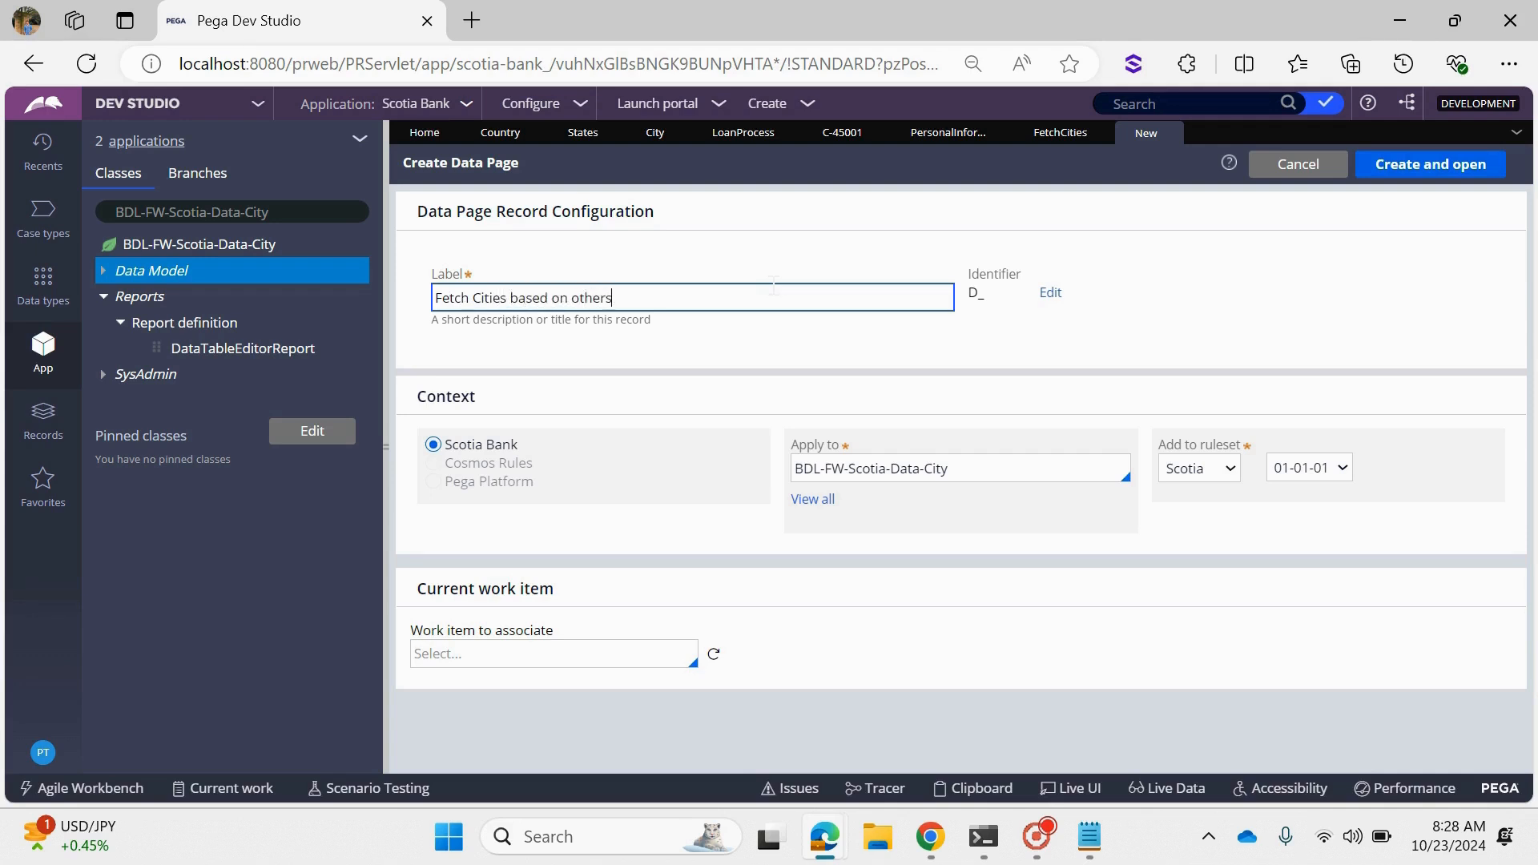
click(1363, 269)
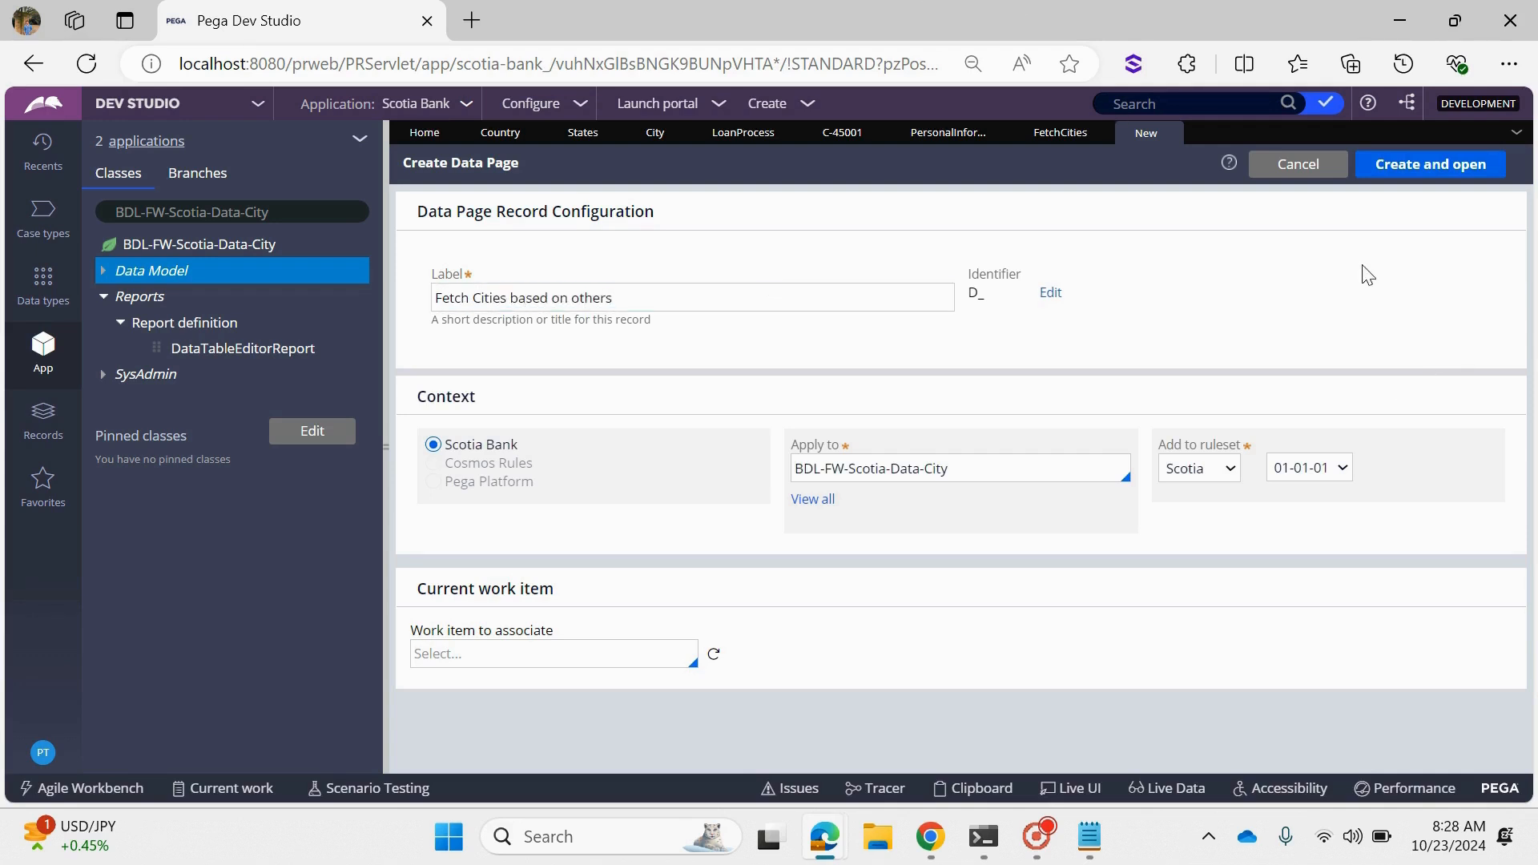
click(1440, 178)
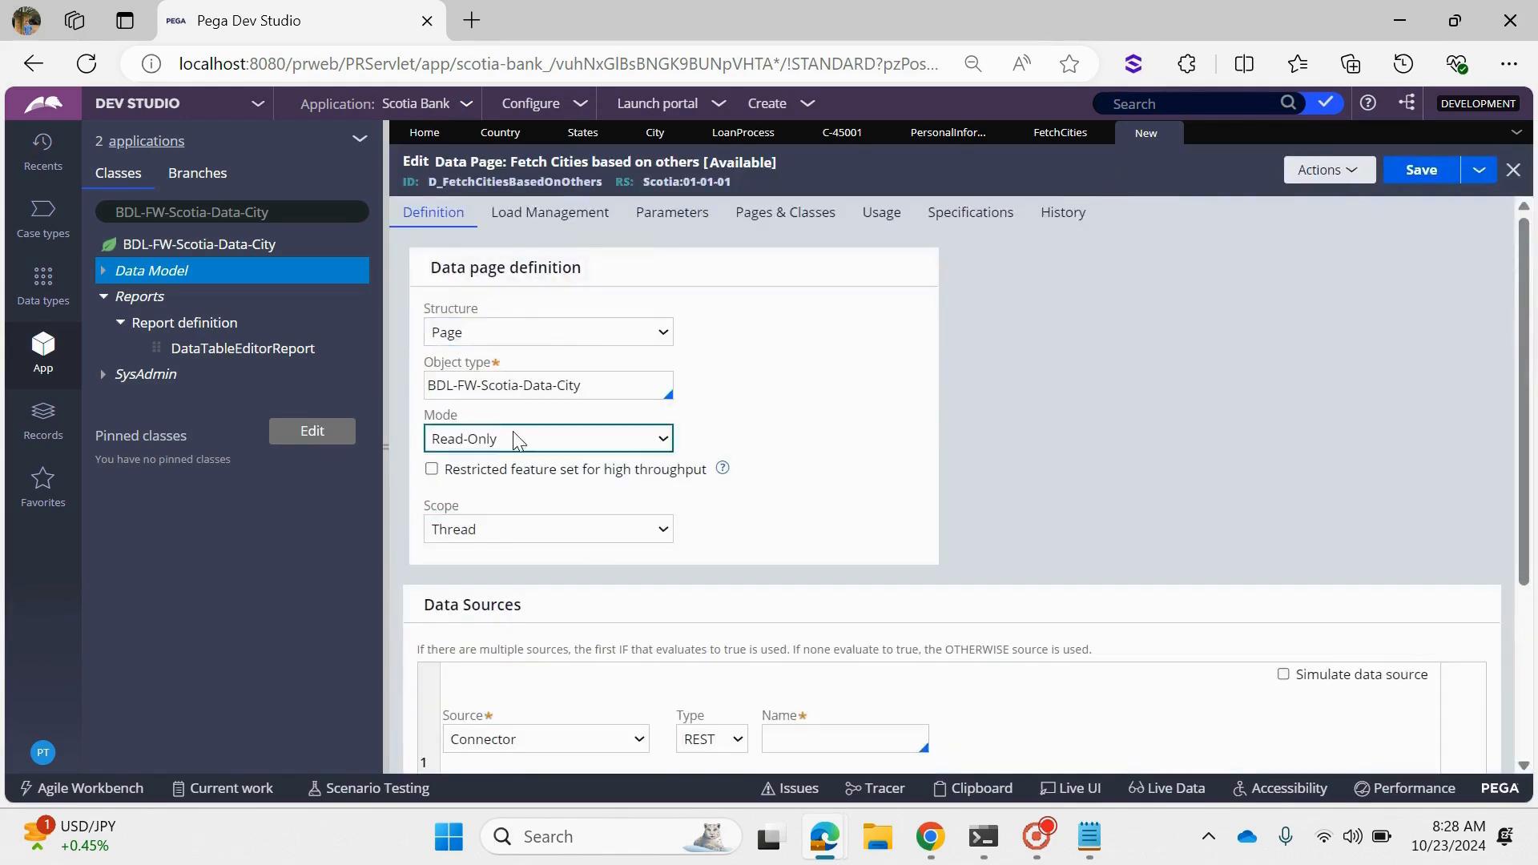
- Set the data page's structure to List and its data source to the FetchCities report definition
click(471, 336)
click(465, 397)
scroll(478, 443, down, 2)
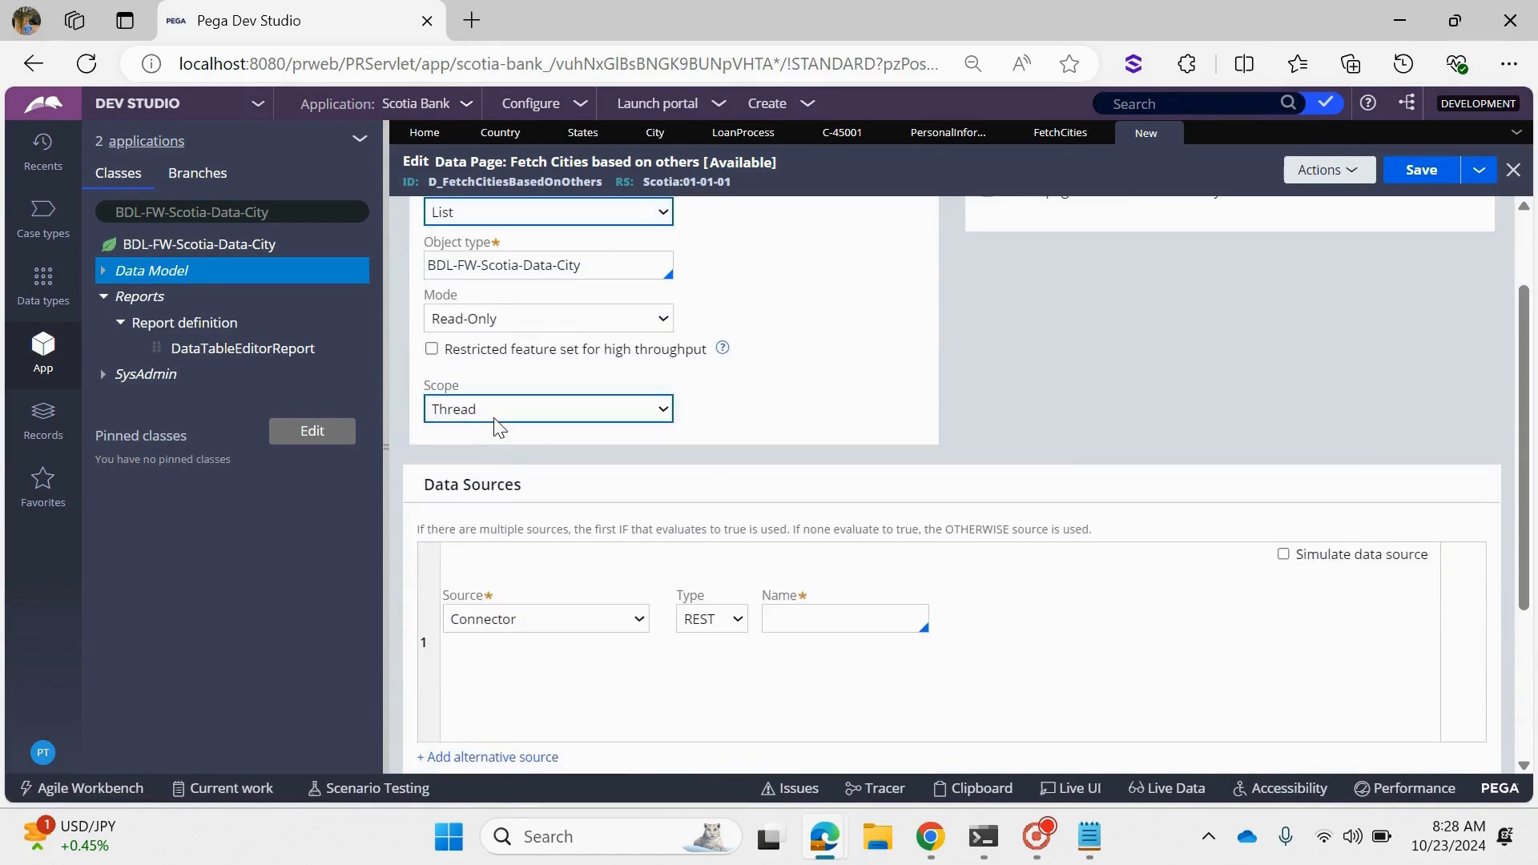
click(516, 619)
click(502, 445)
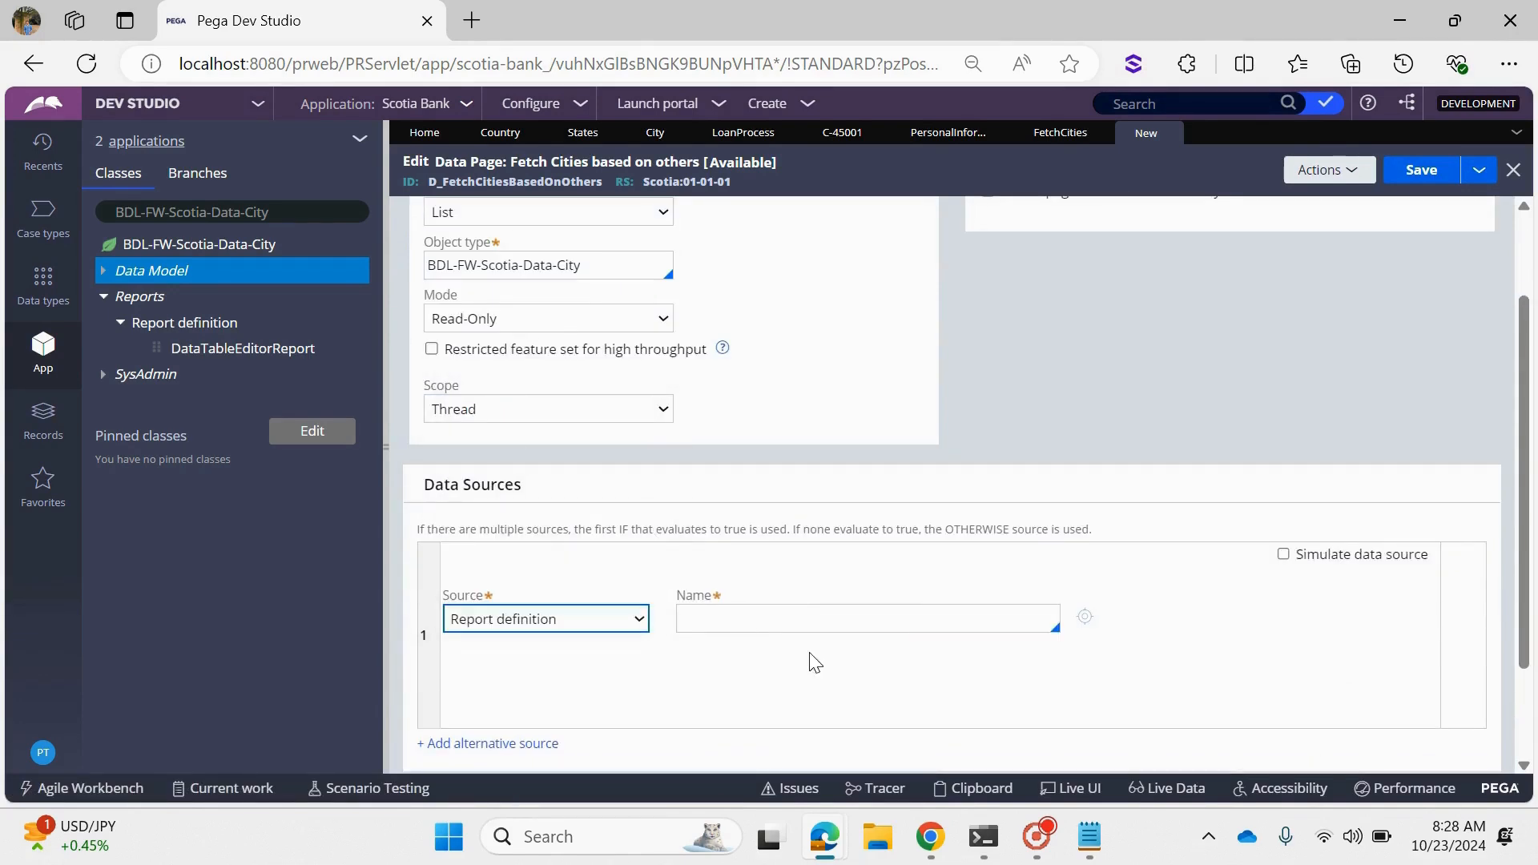
text(fet)
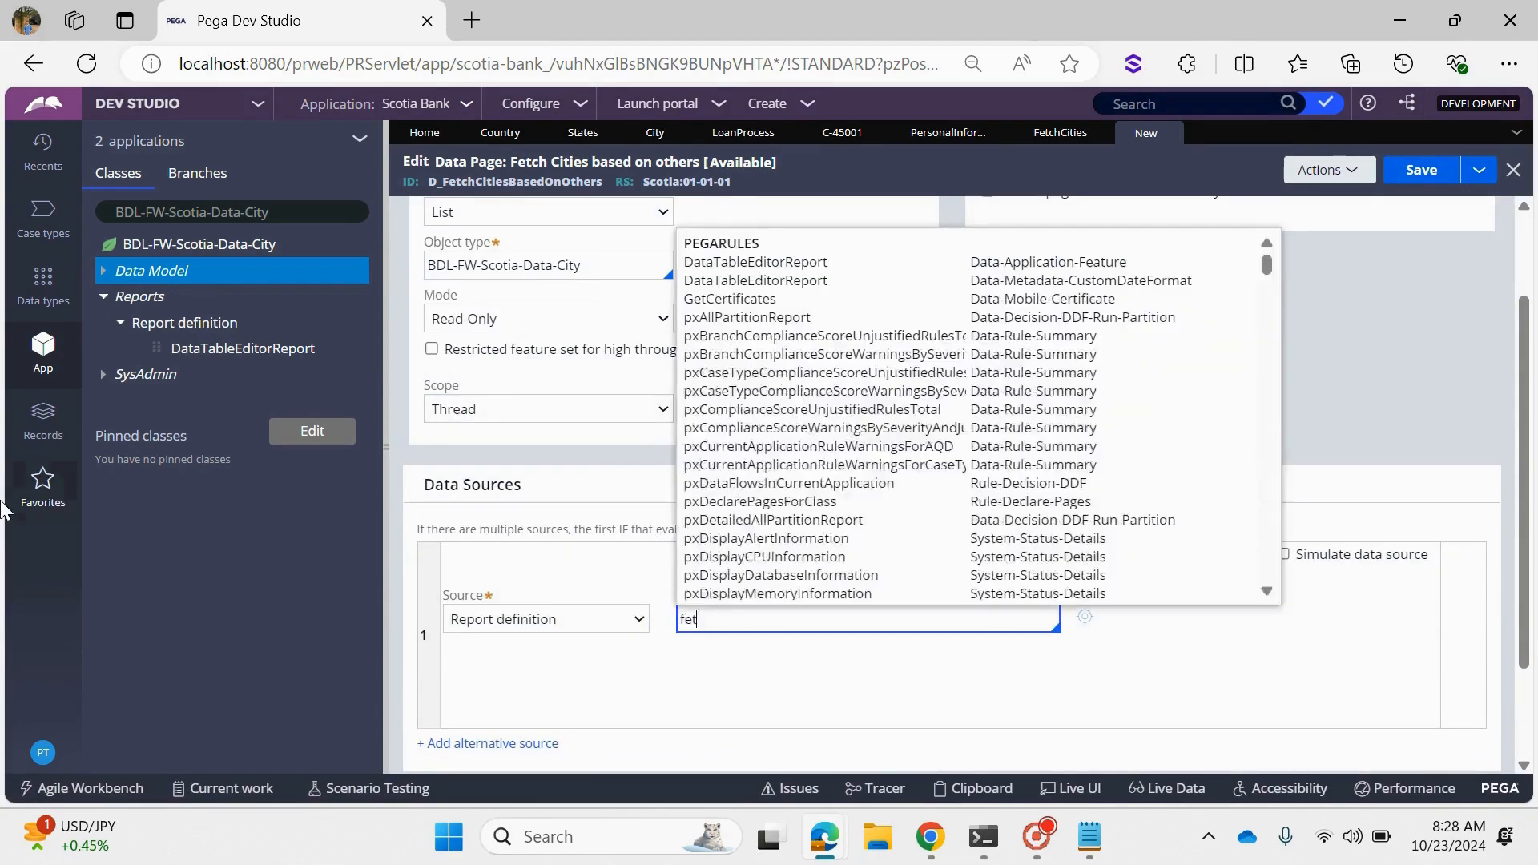
text(xh)
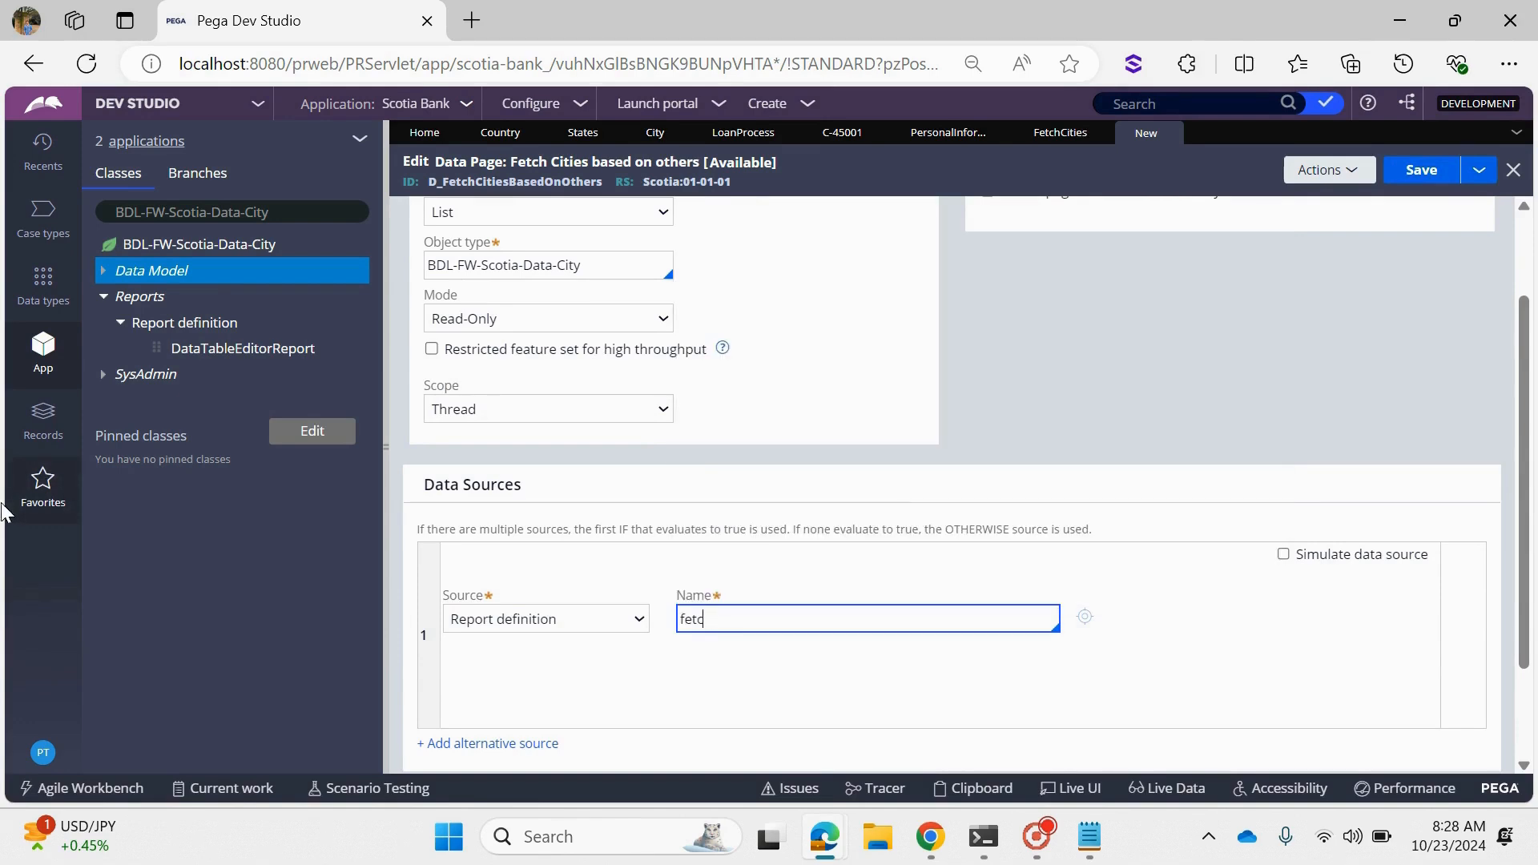
text(ci)
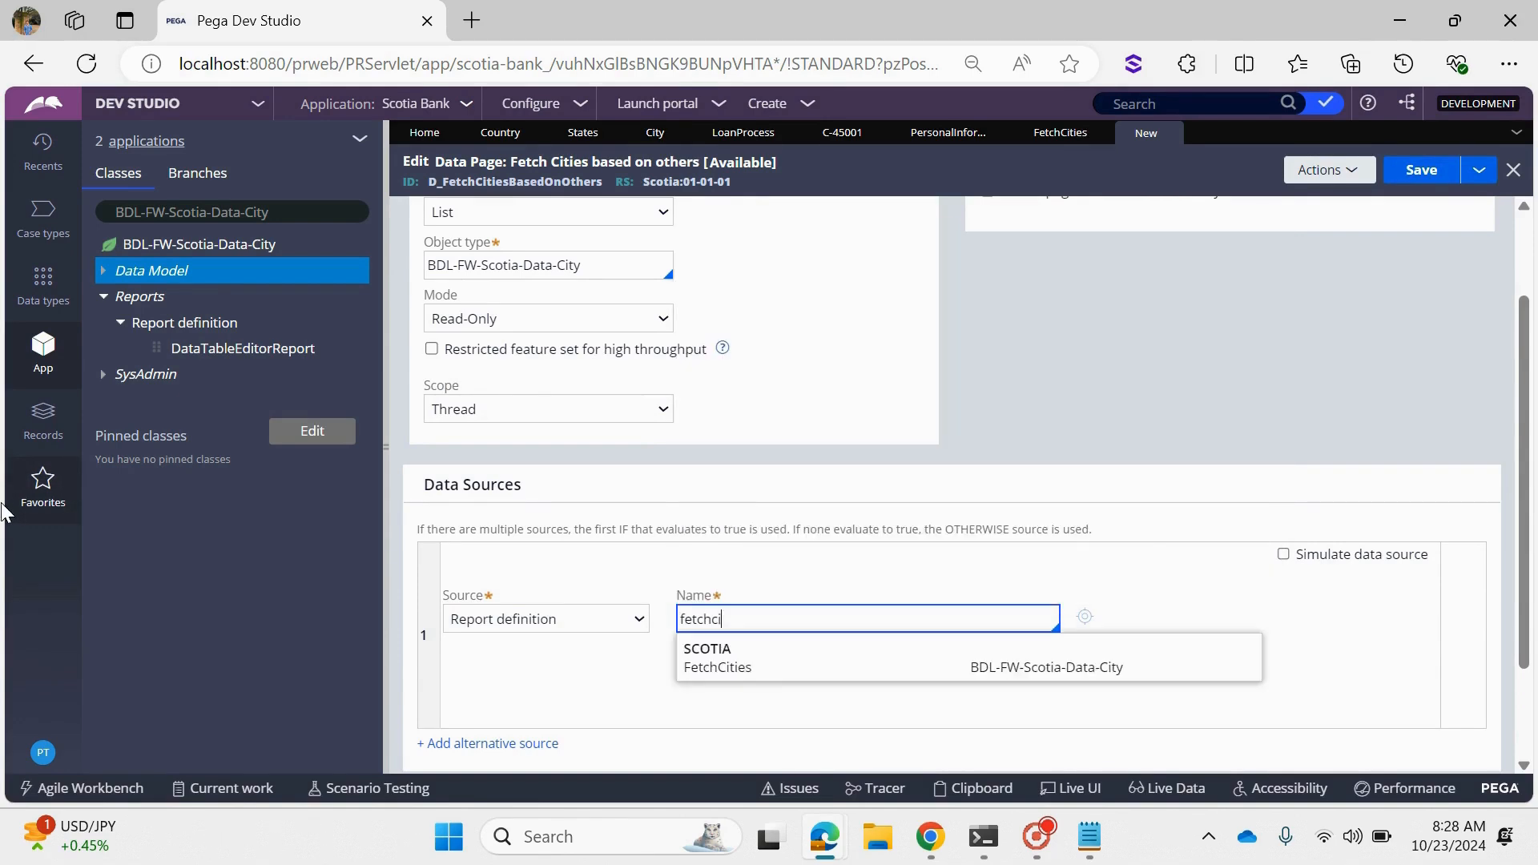
click(721, 667)
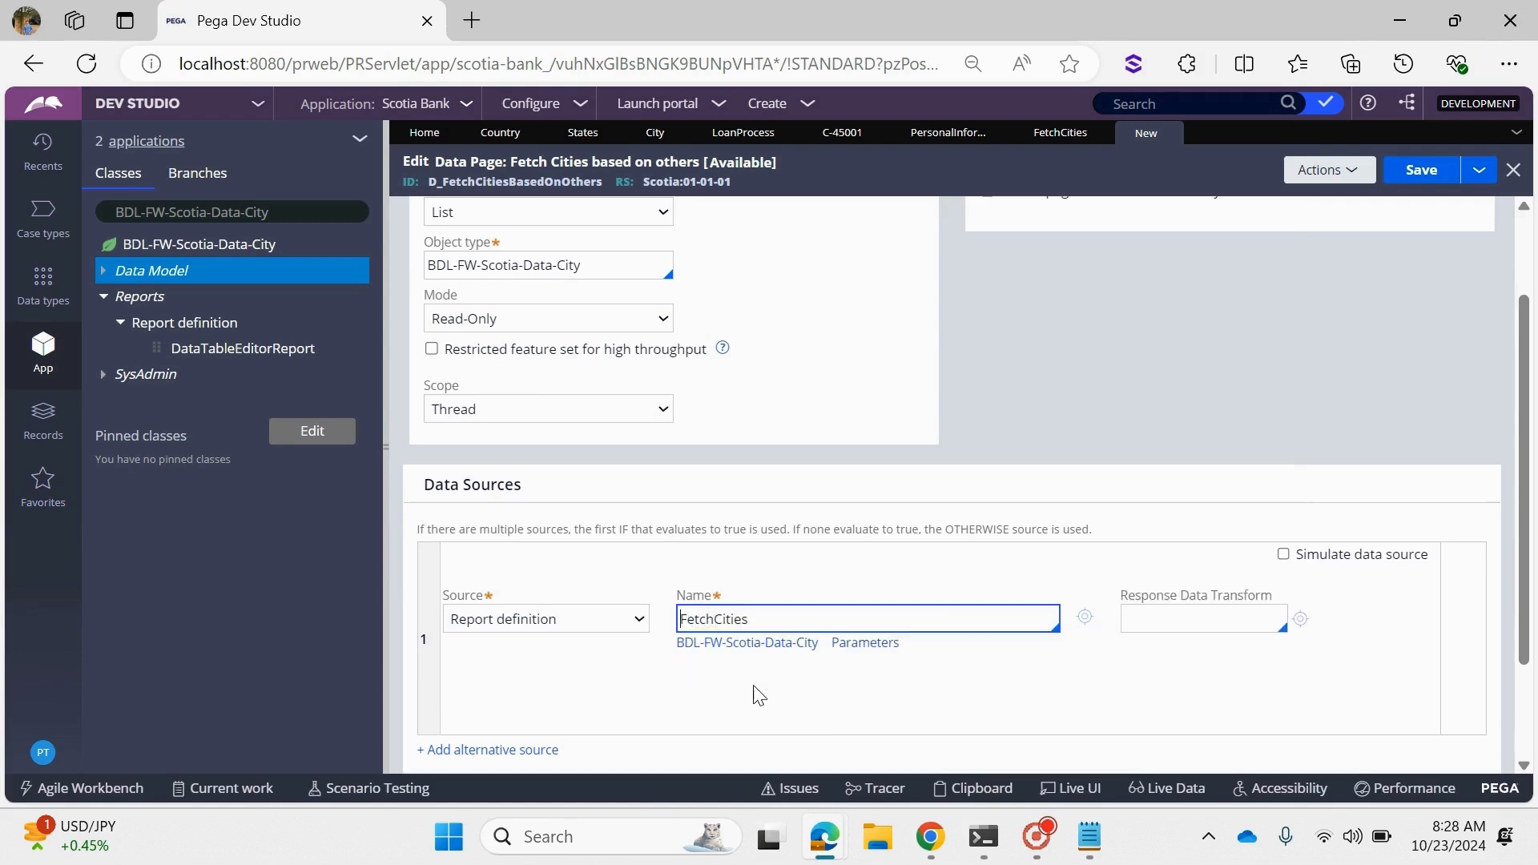
- Copy the parameter name StateCD from the FetchCities source parameters and define it as a parameter of the data page
click(865, 648)
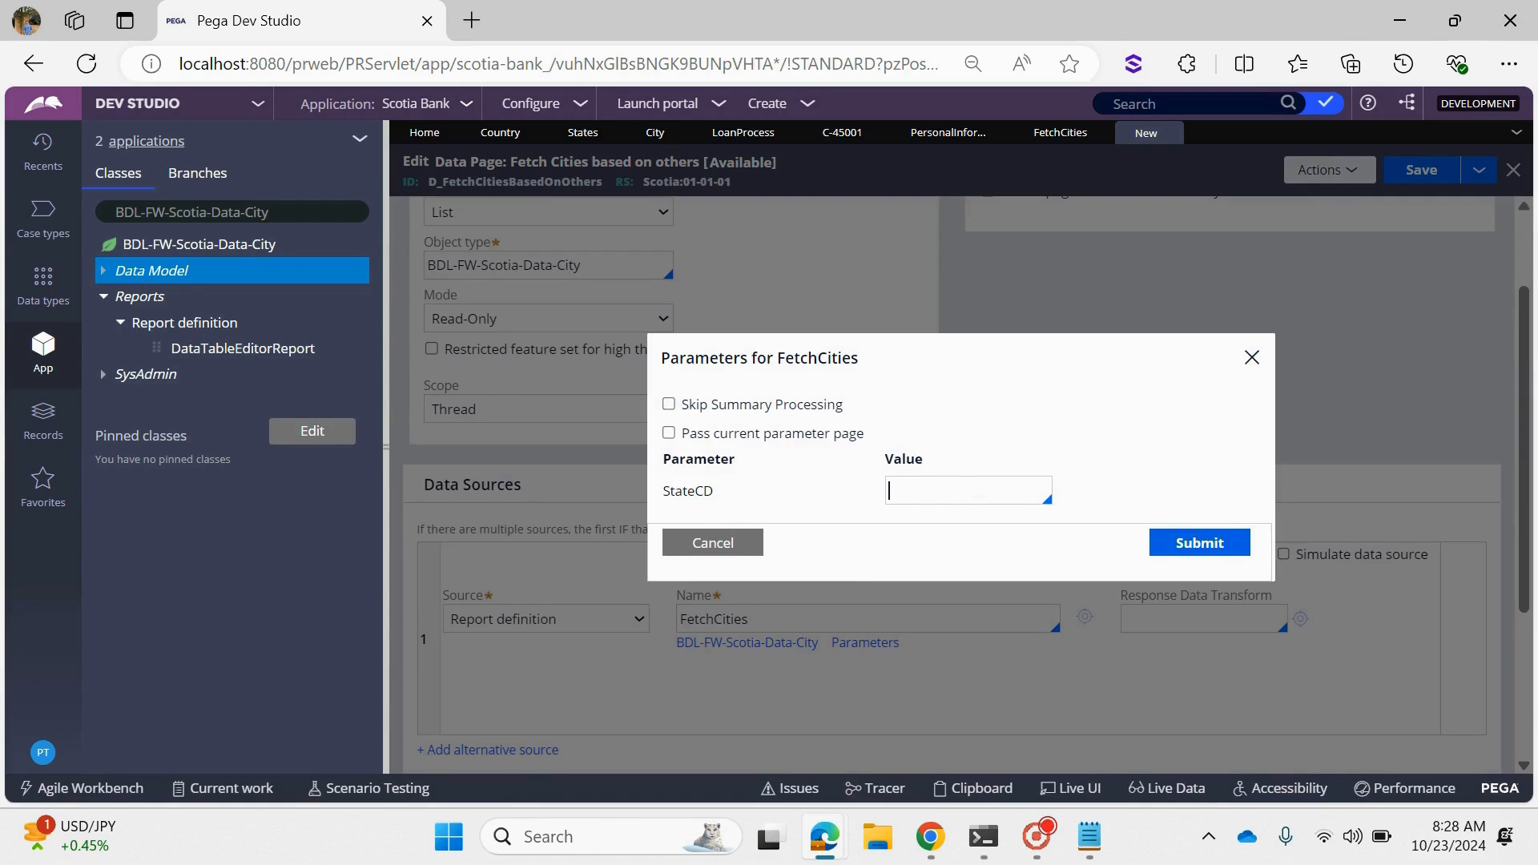
double_click(696, 498)
key(ctrl+c)
click(713, 542)
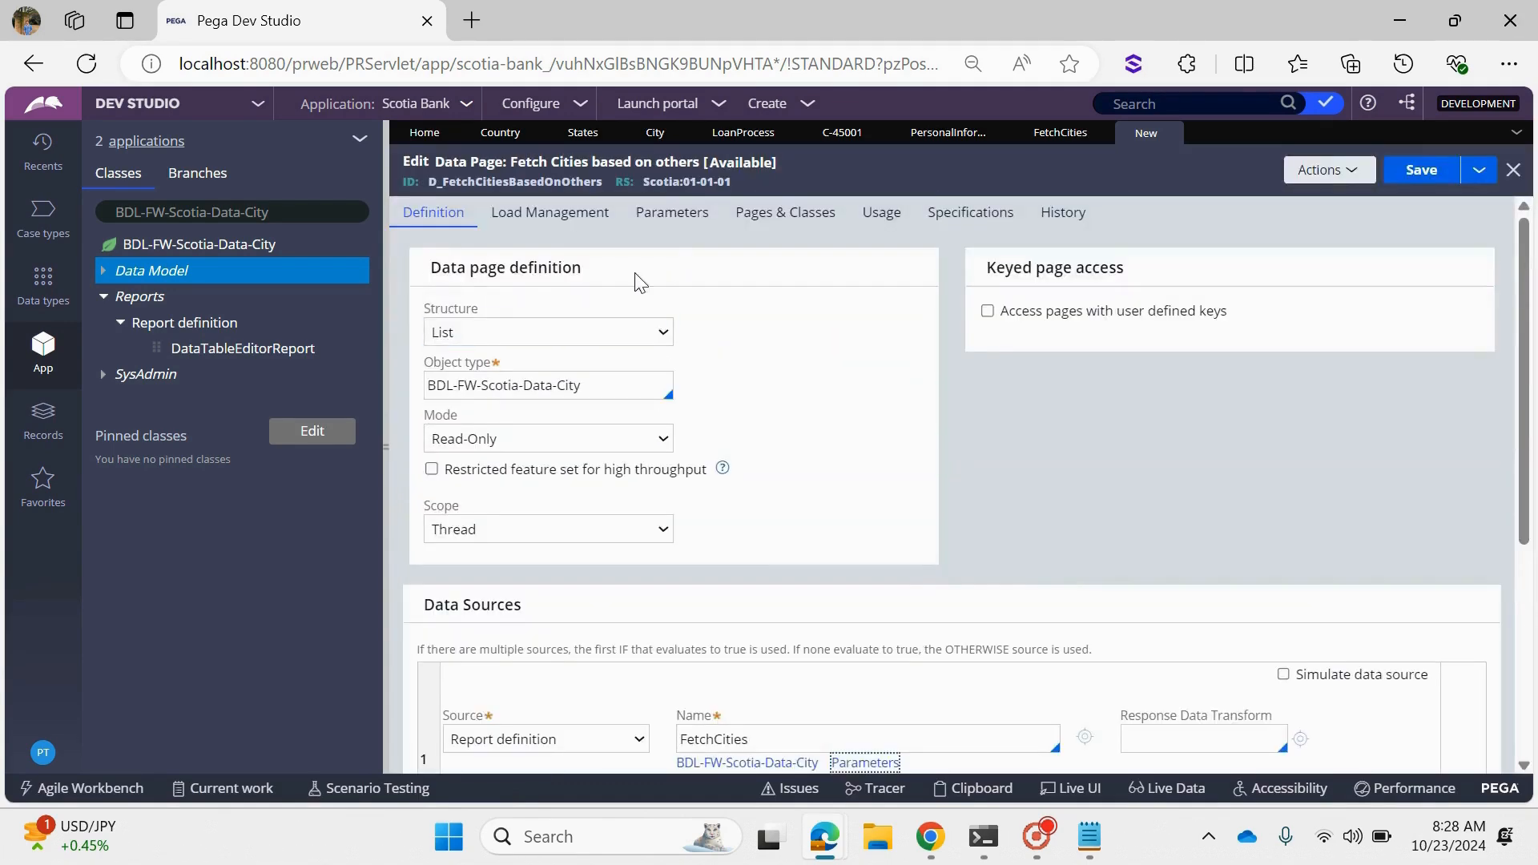
click(663, 222)
click(521, 424)
key(ctrl+v)
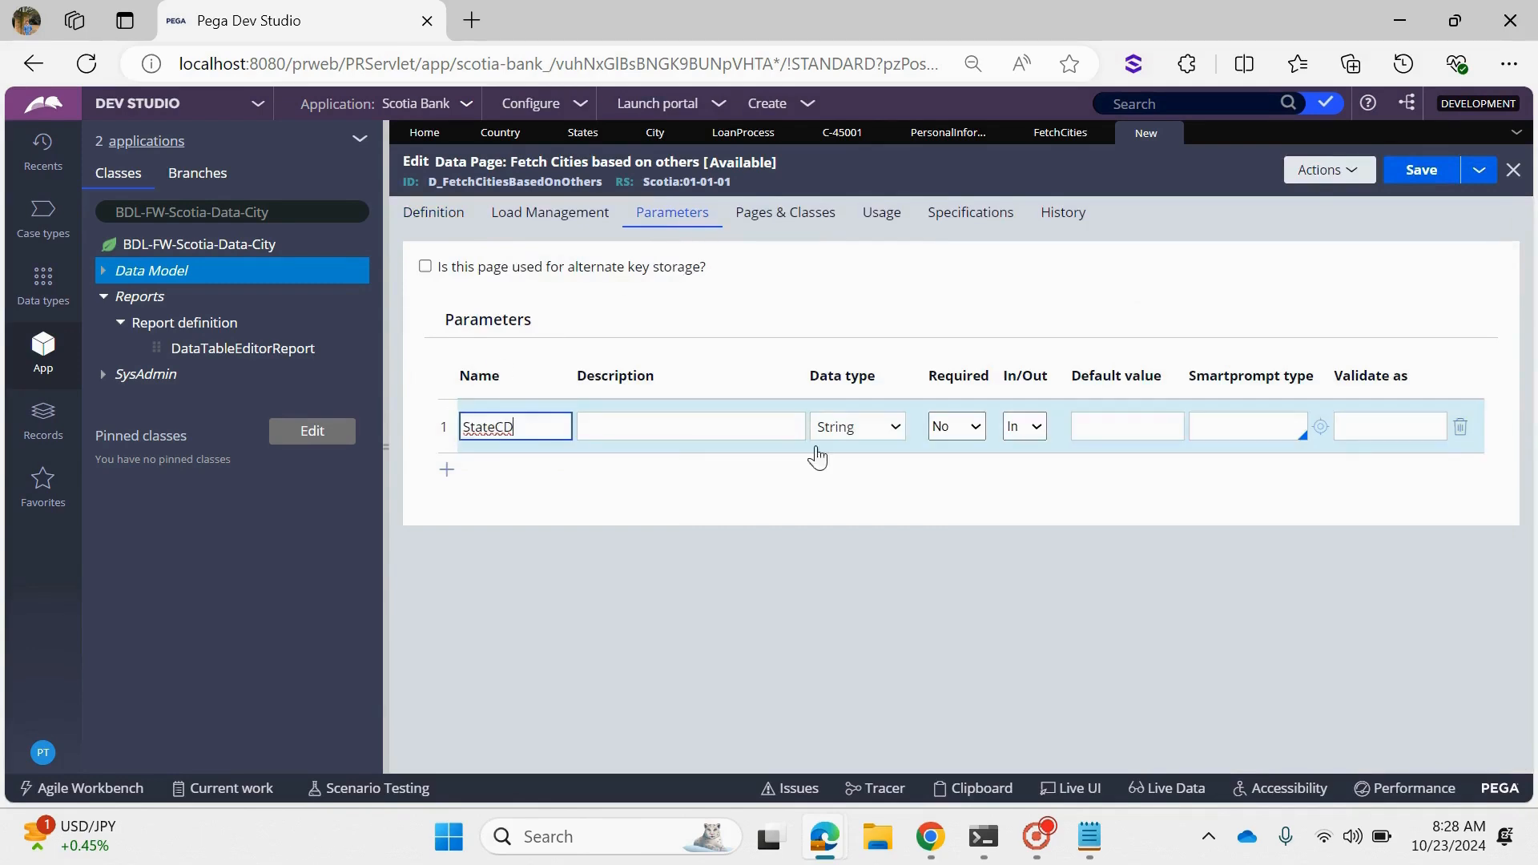
- Enable Pass current parameter page for the FetchCities source and save the data page
click(435, 228)
scroll(876, 560, down, 3)
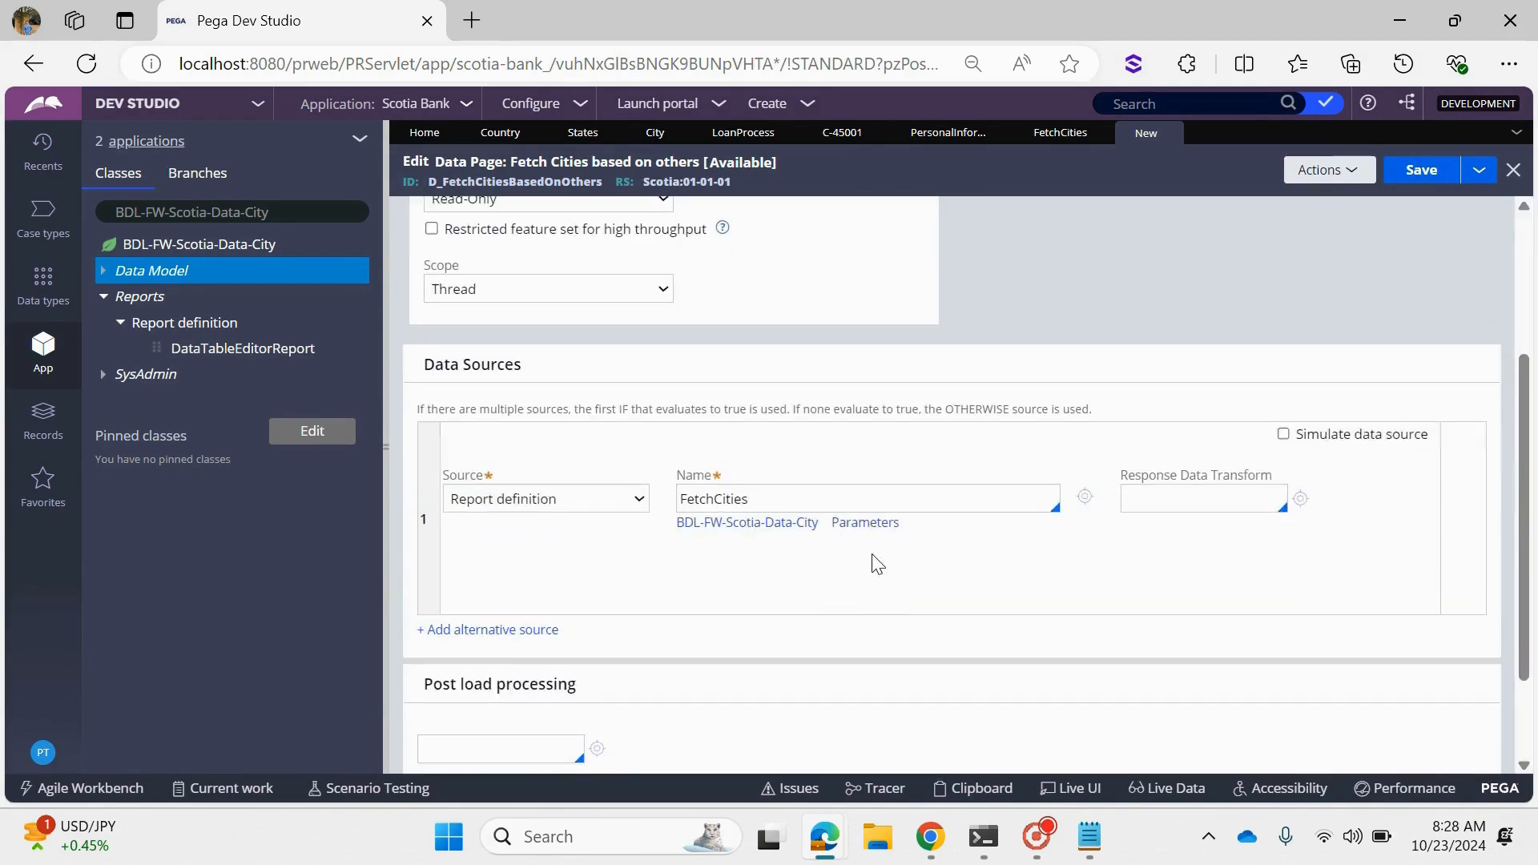
click(879, 530)
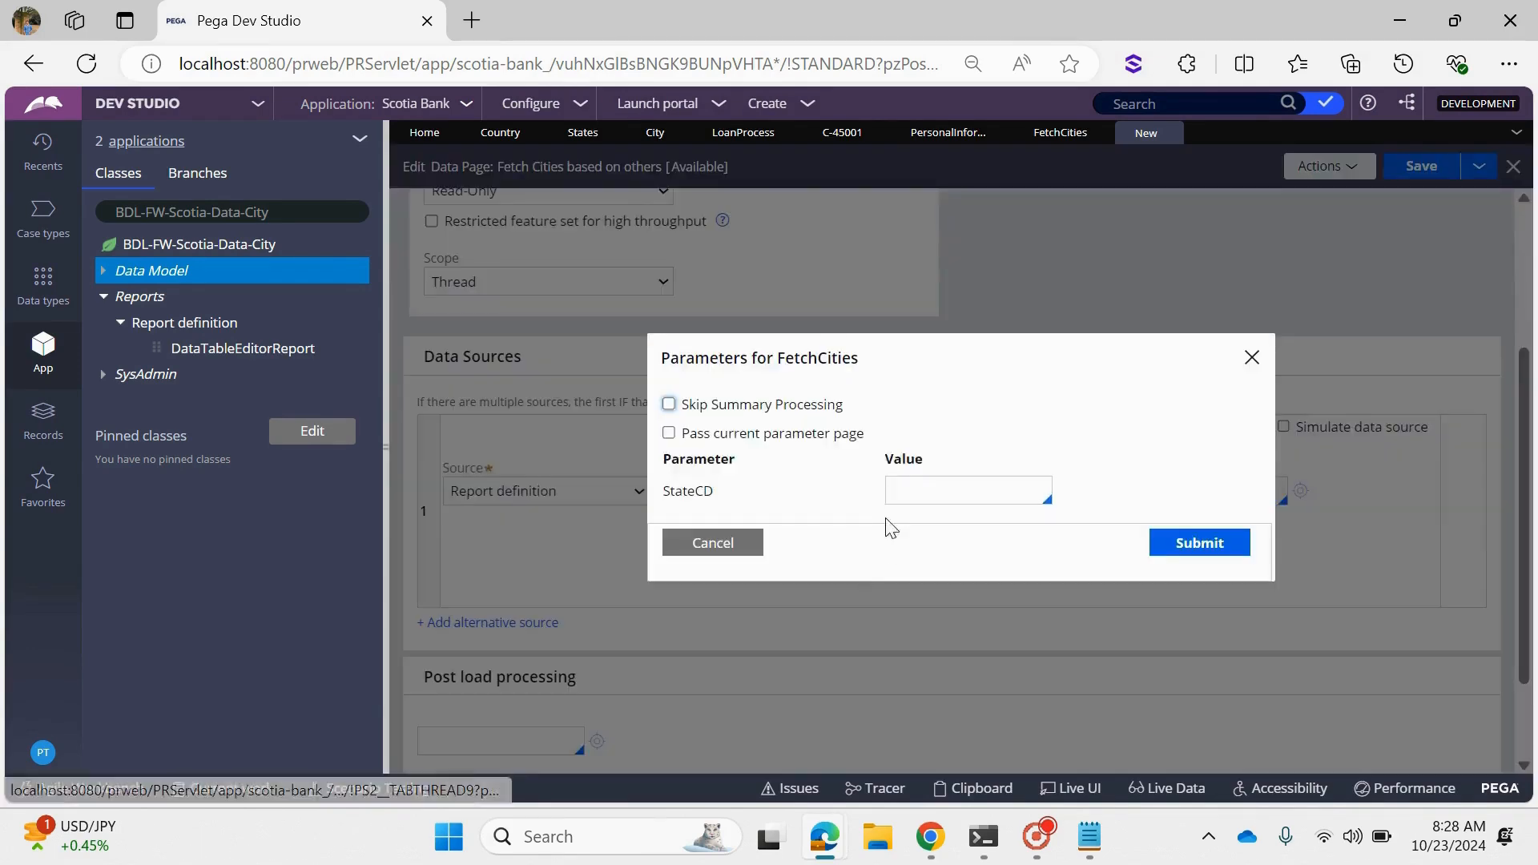
click(807, 442)
click(1198, 532)
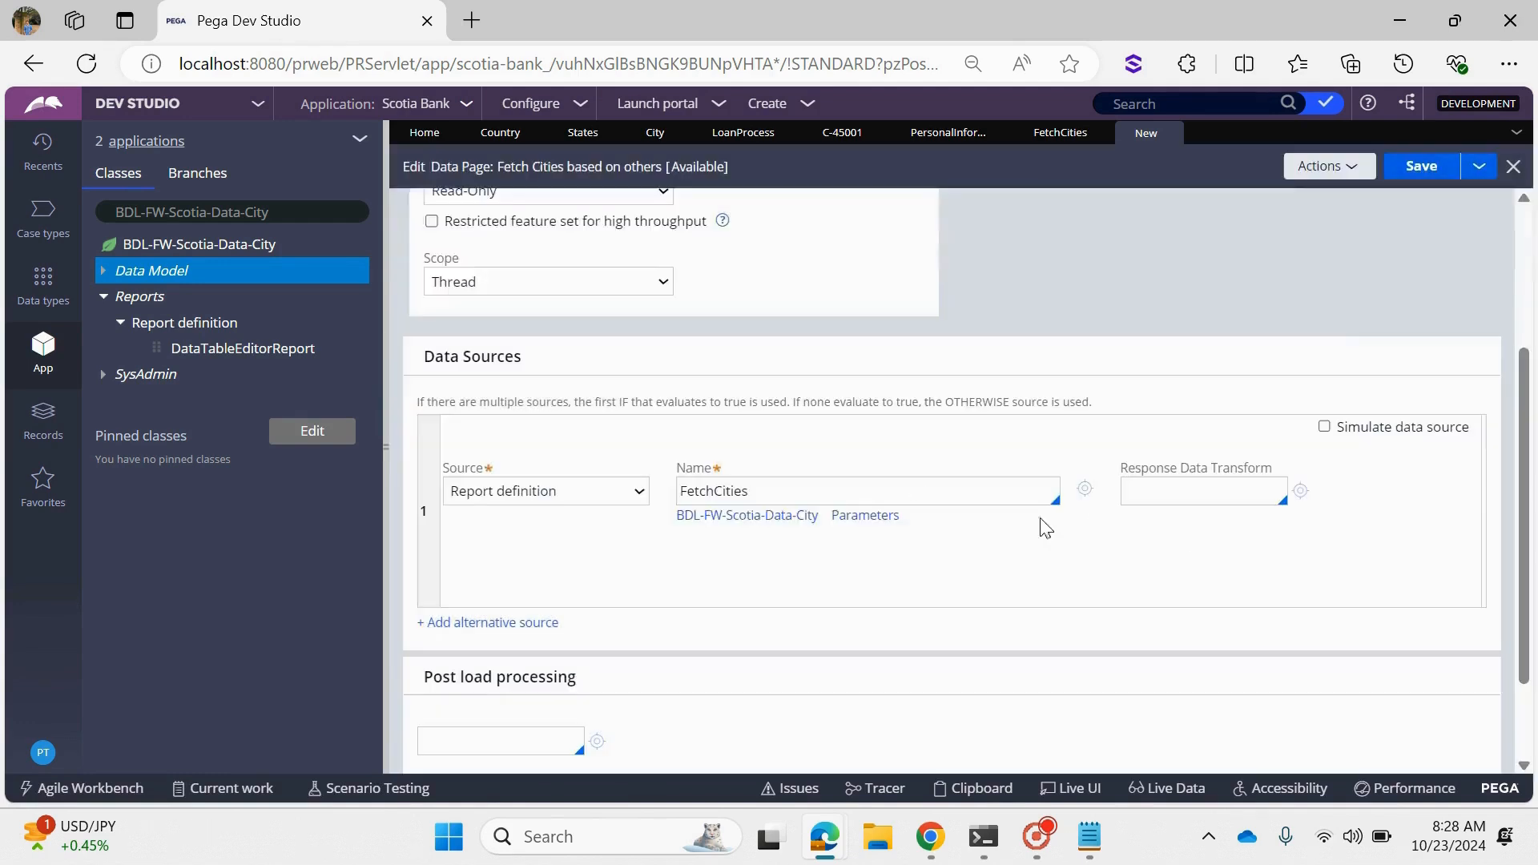
click(1421, 165)
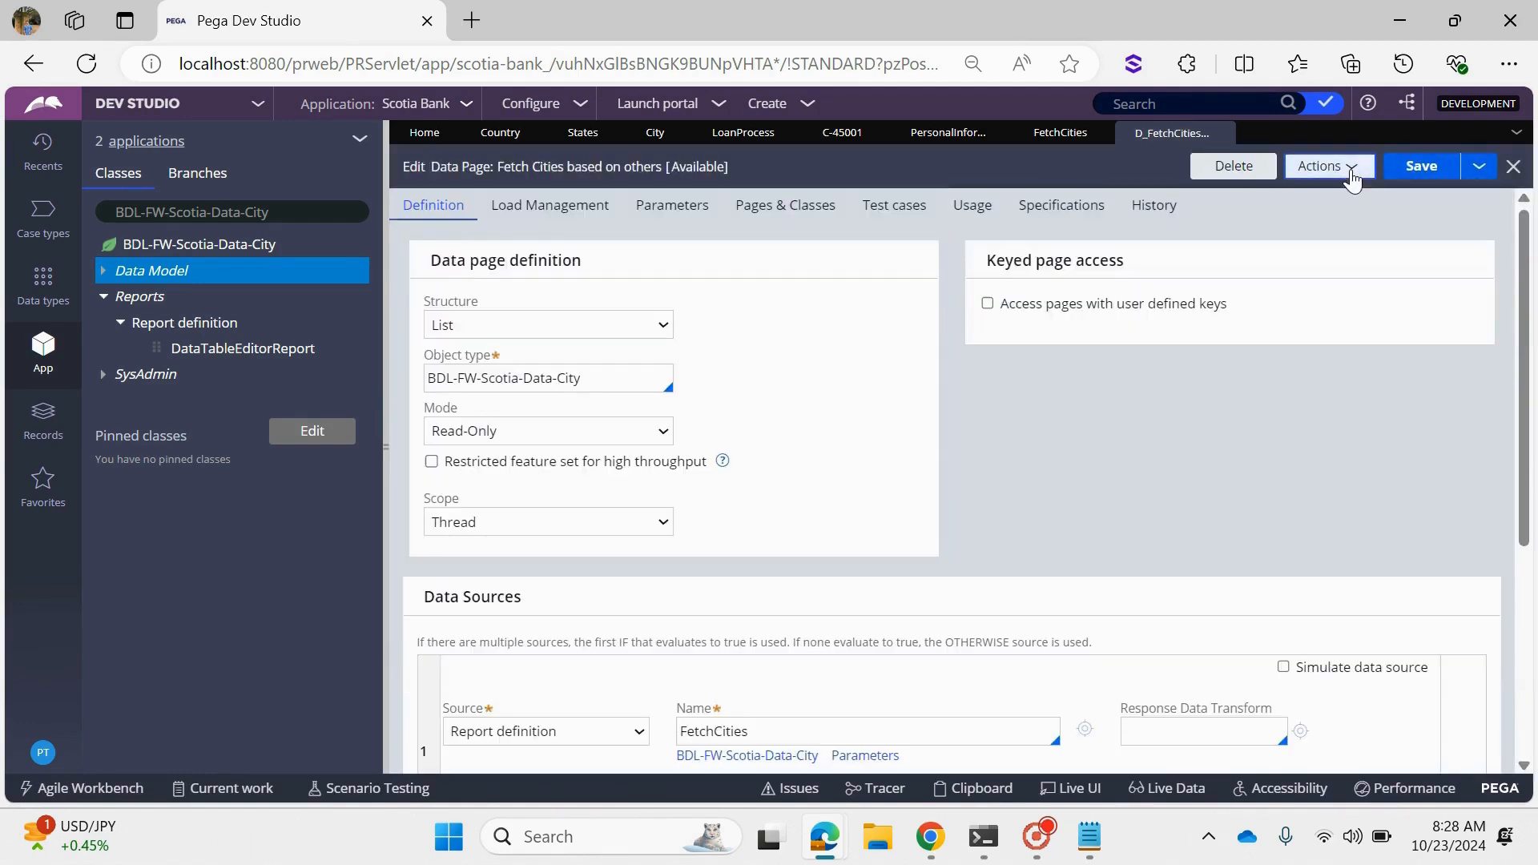
- Run the data page with StateCD set to TS, flushing all its instances before execution
click(1348, 180)
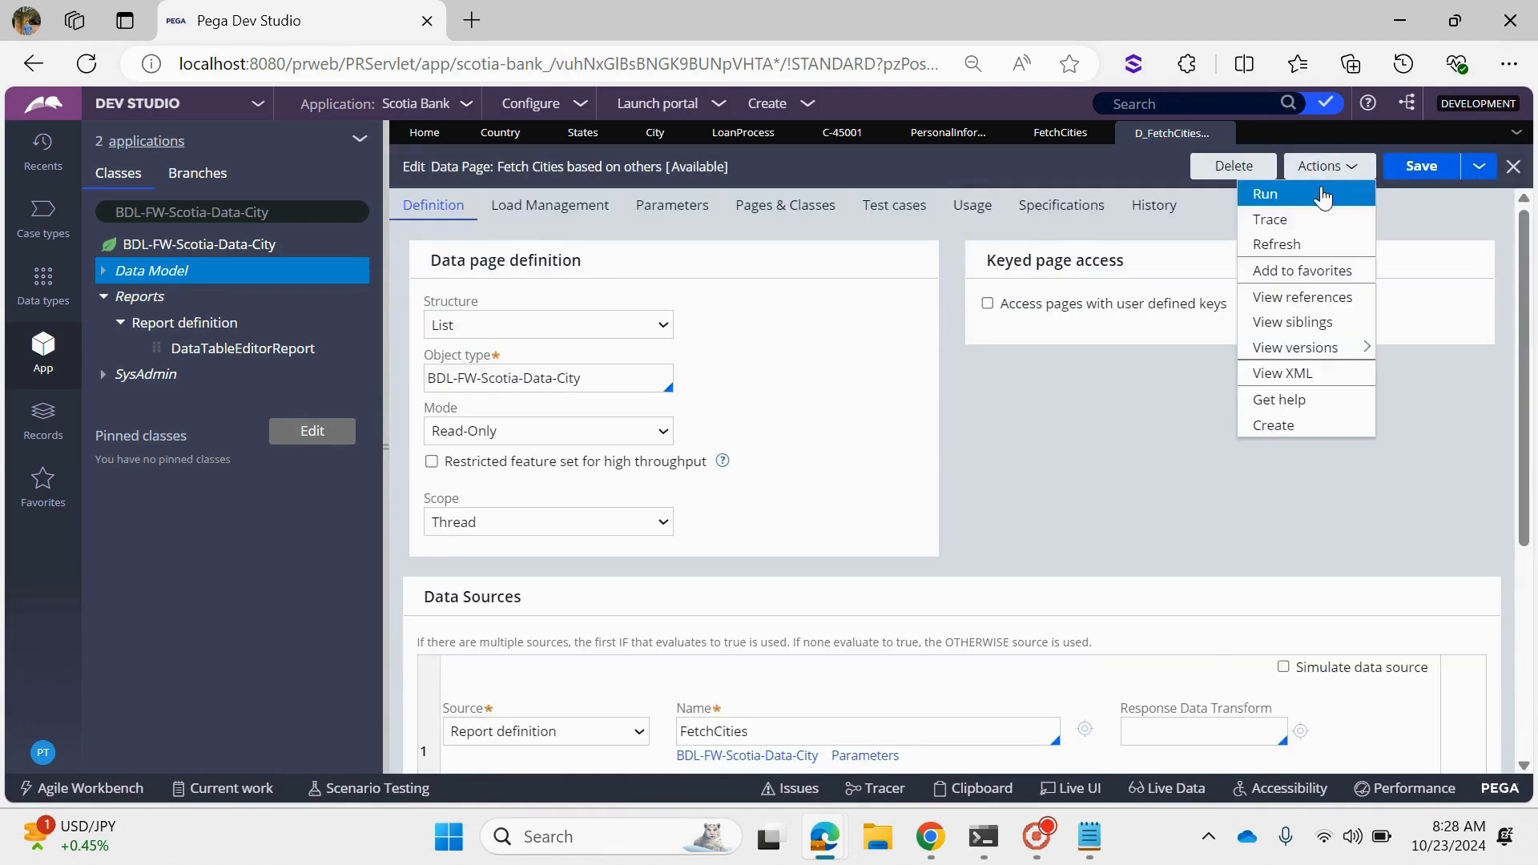
click(1320, 195)
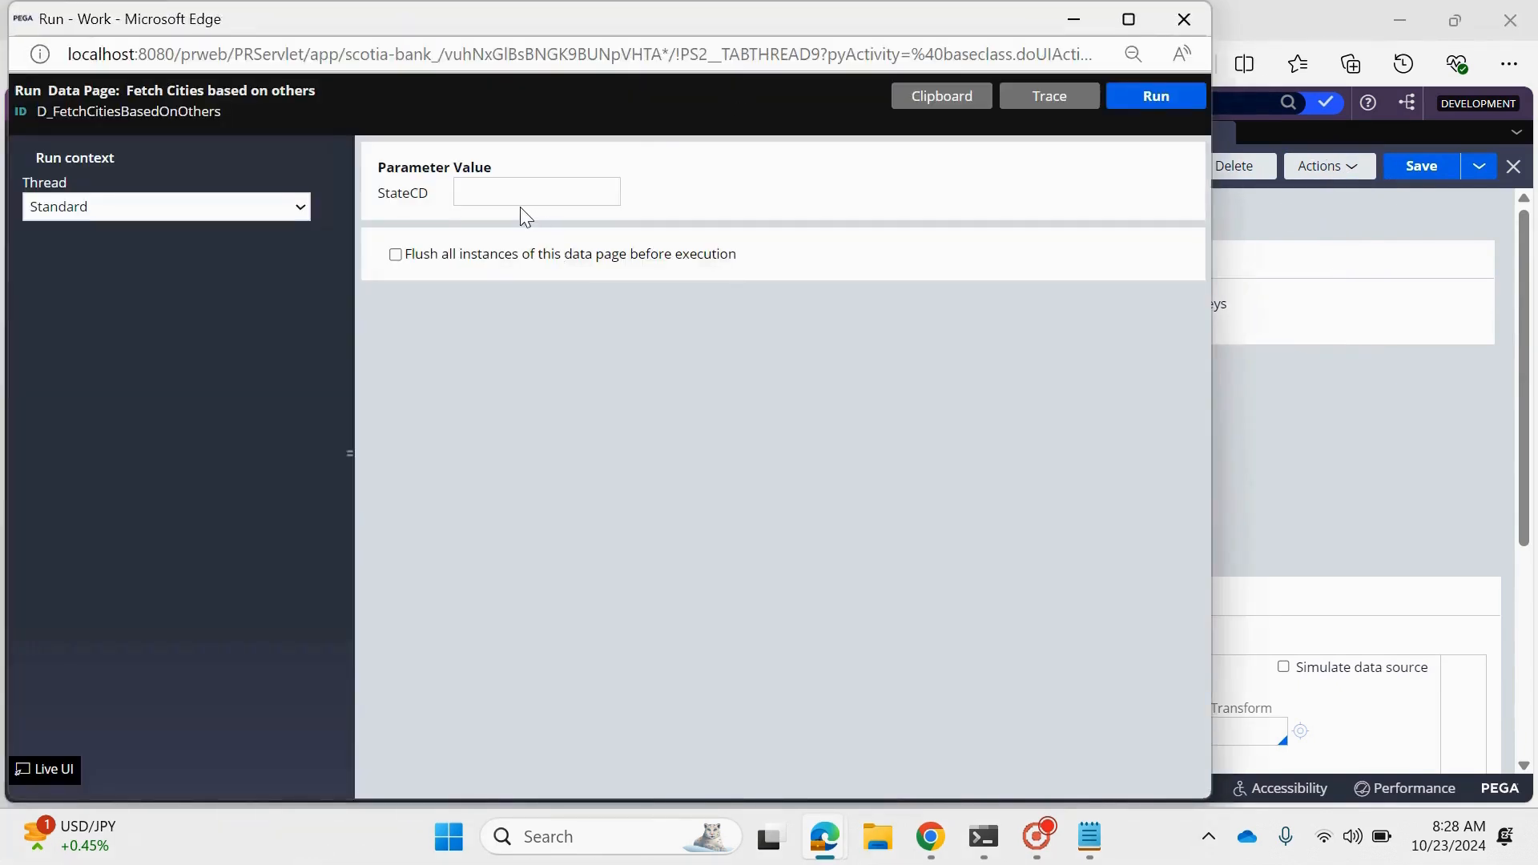
key(ctrl+a)
text(TS)
click(396, 255)
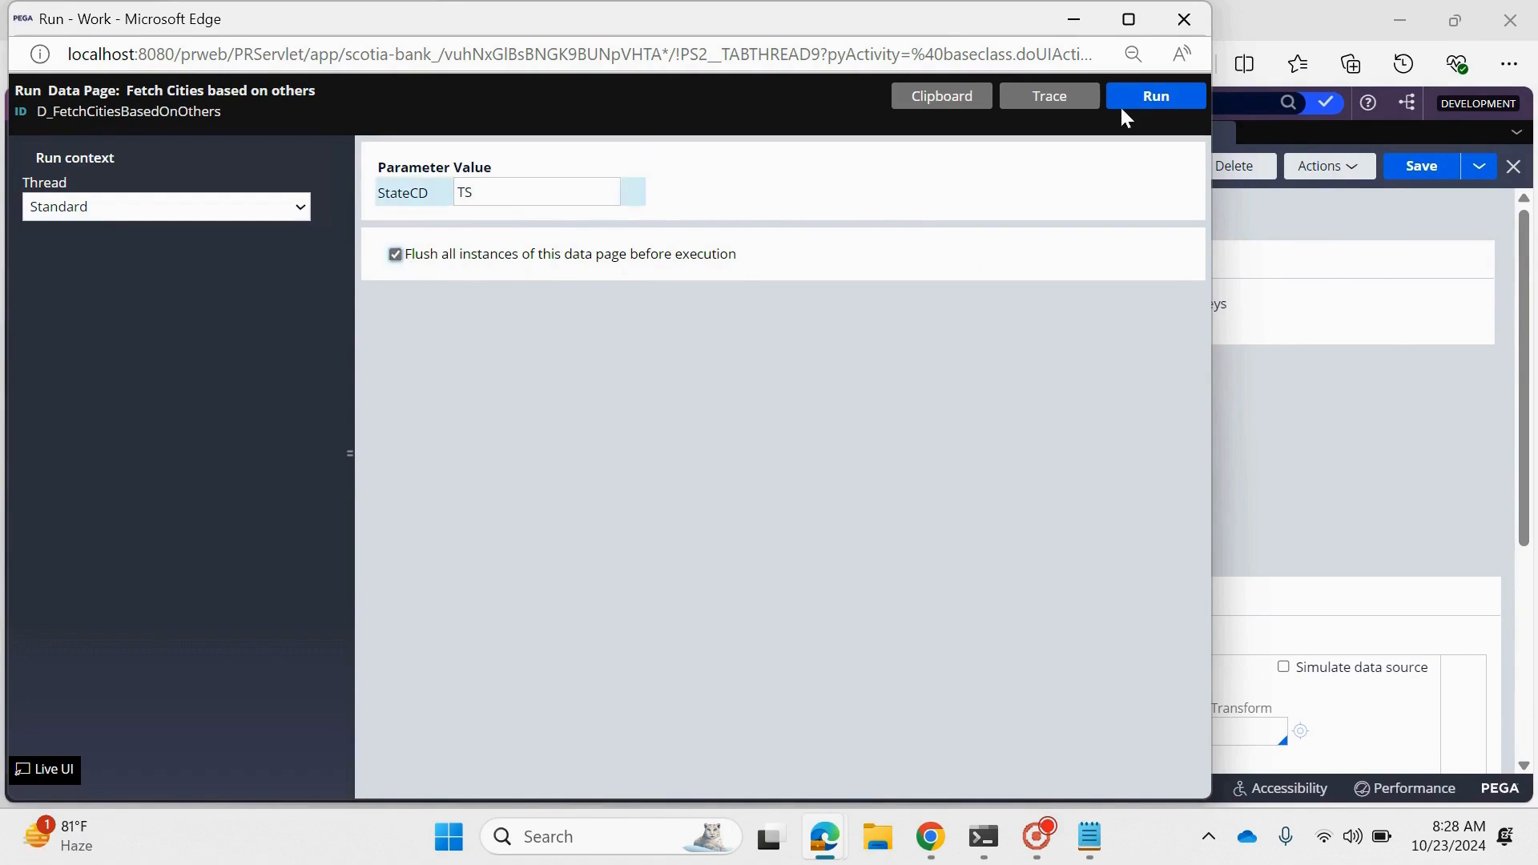
click(1151, 103)
- Examine the city fields of the first pxResults entry in the run output, and close the run window
scroll(593, 538, down, 5)
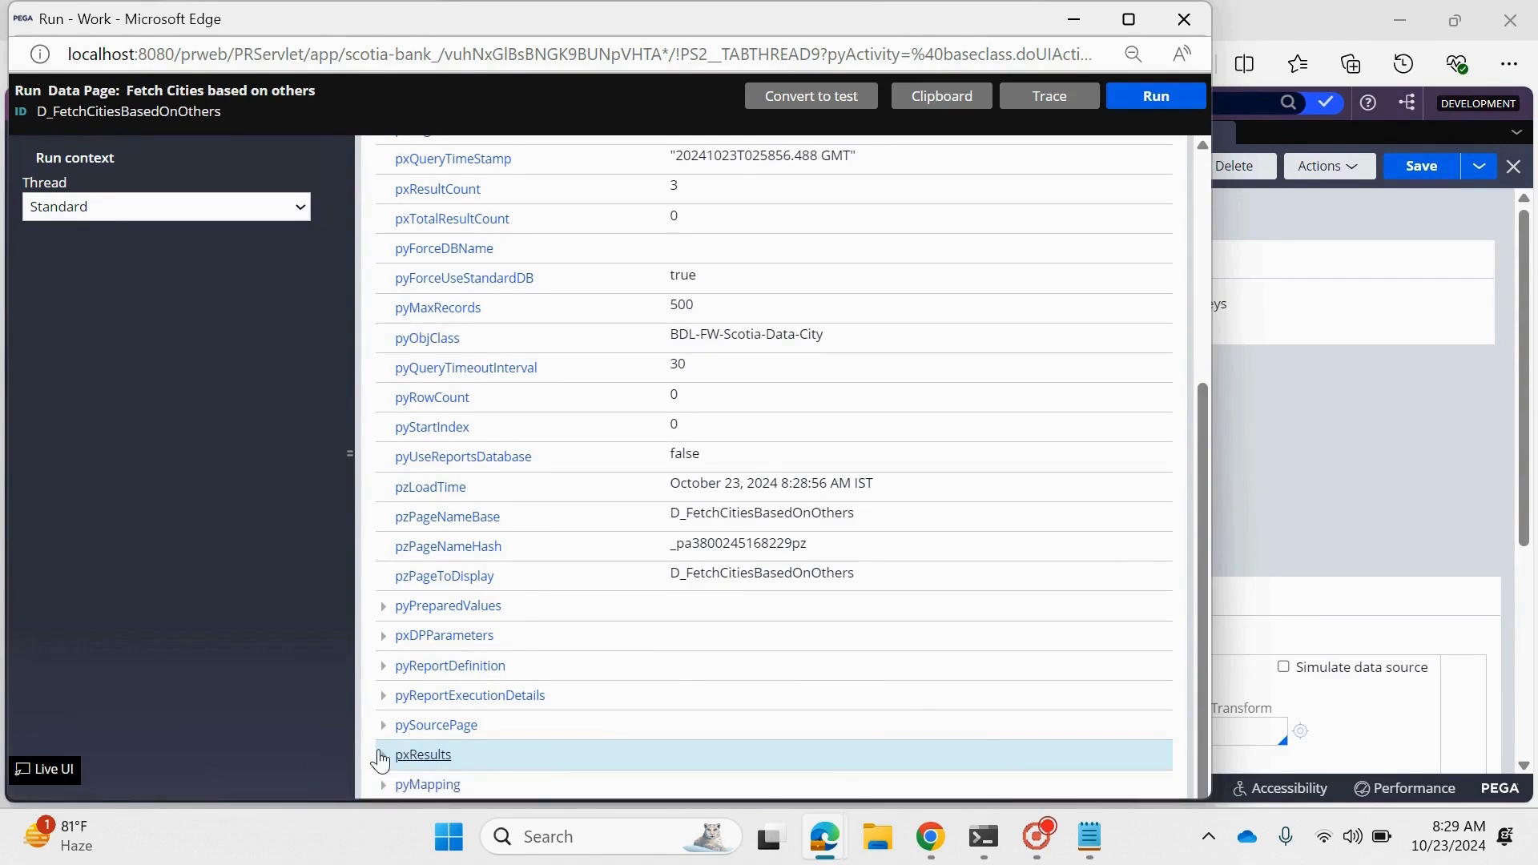
click(382, 763)
scroll(417, 721, down, 1)
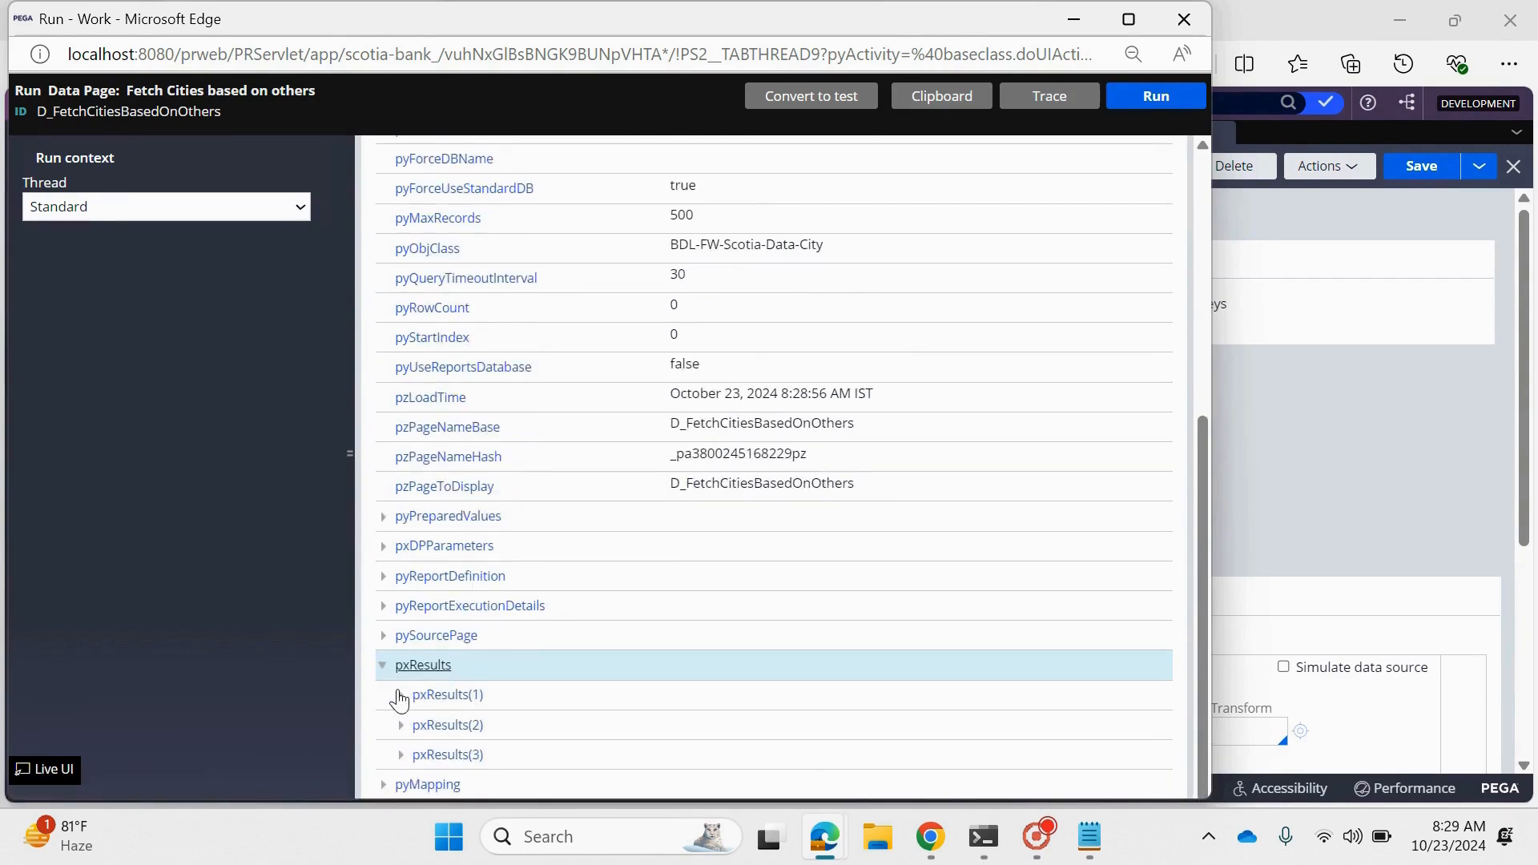
click(399, 694)
scroll(561, 753, down, 1)
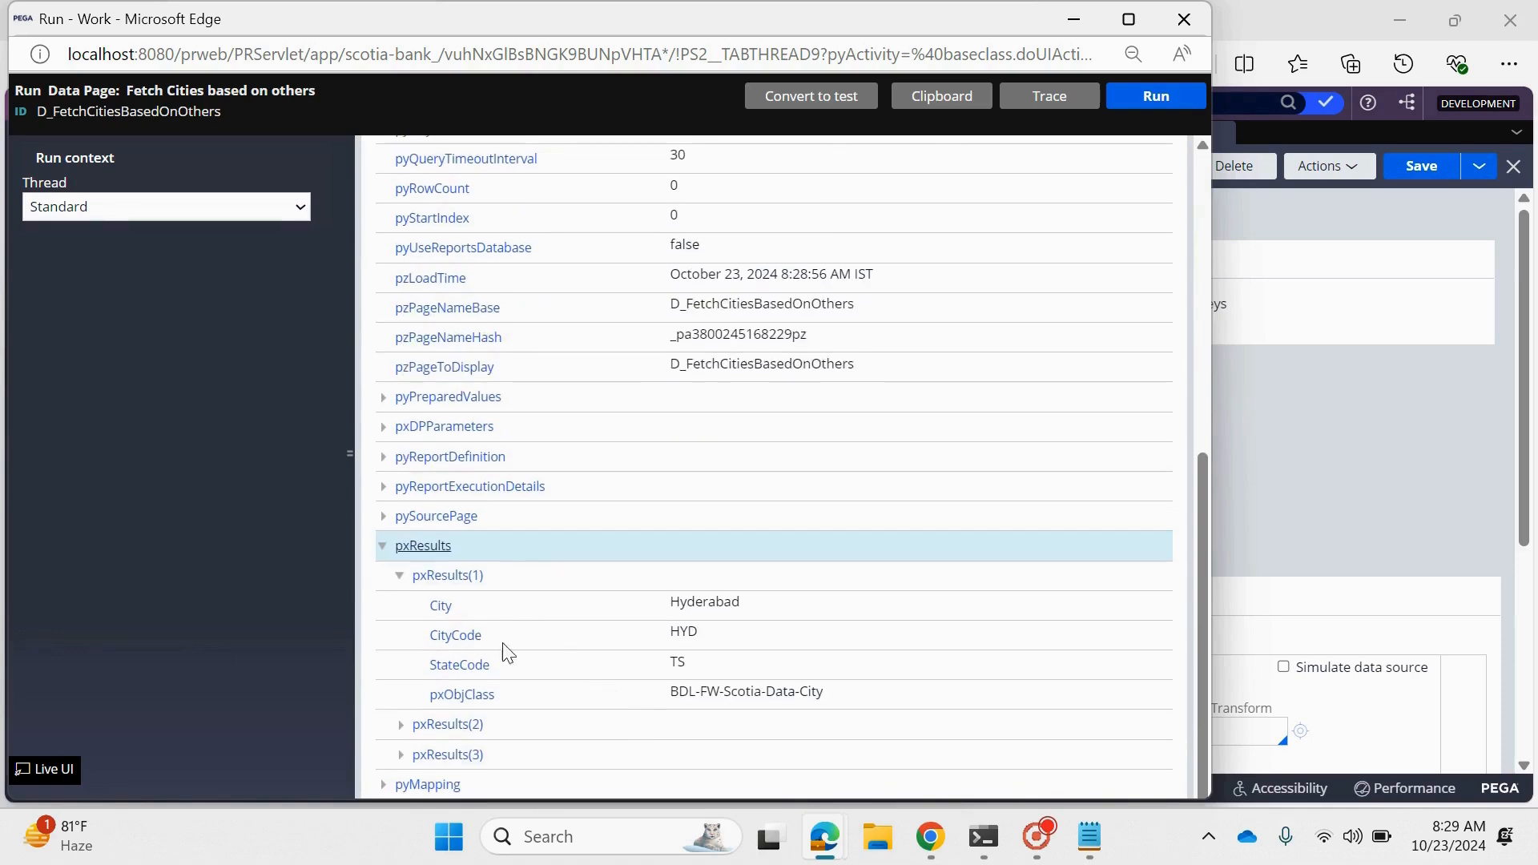
drag(505, 642, 429, 606)
click(1184, 18)
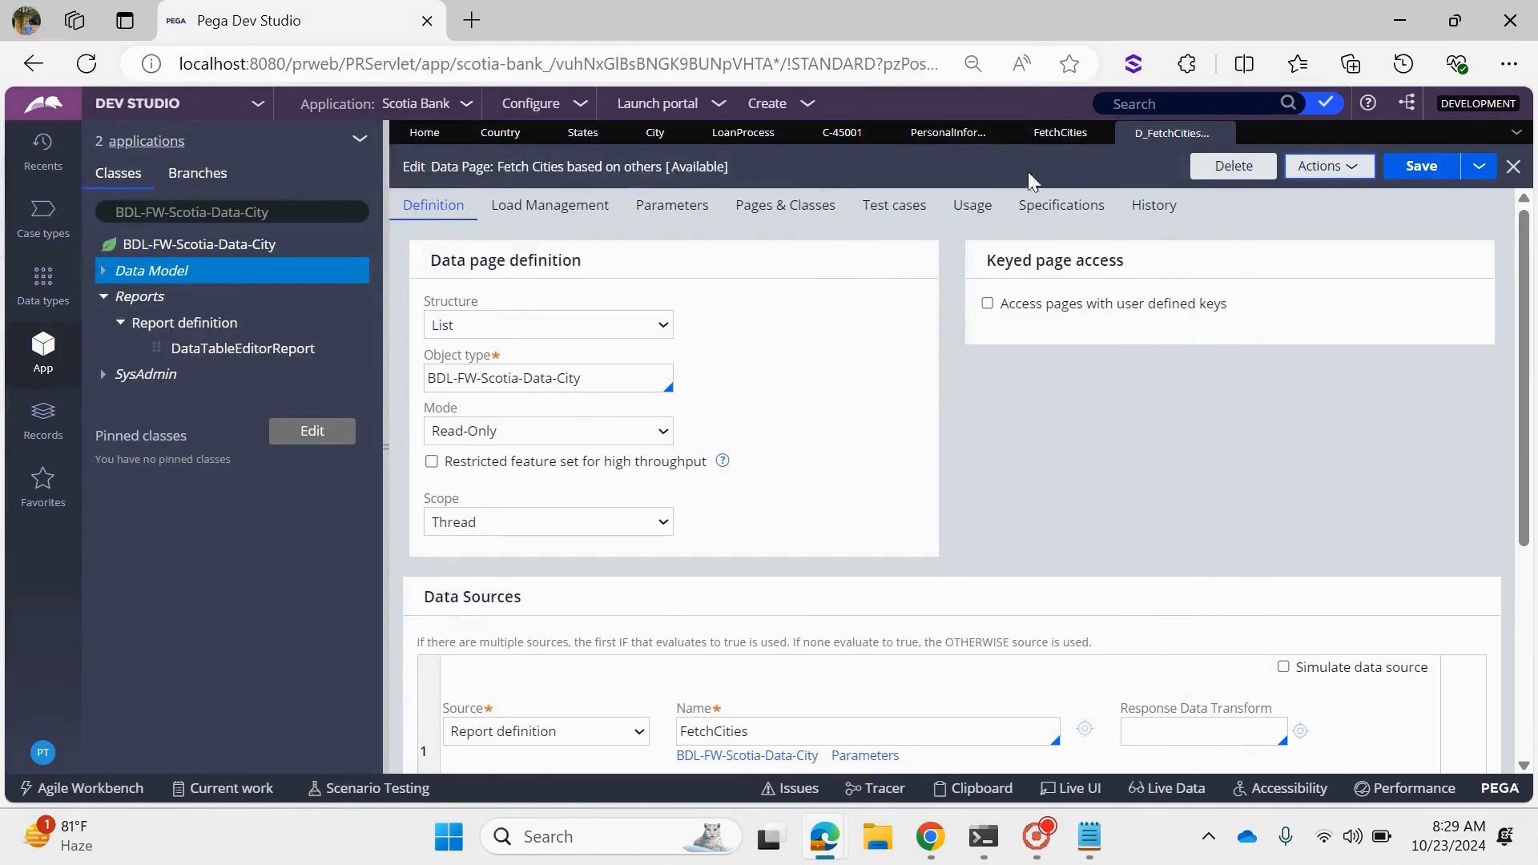
- Set the list source type of the City dropdown in the Personal Information section to Data page
click(1057, 136)
click(955, 134)
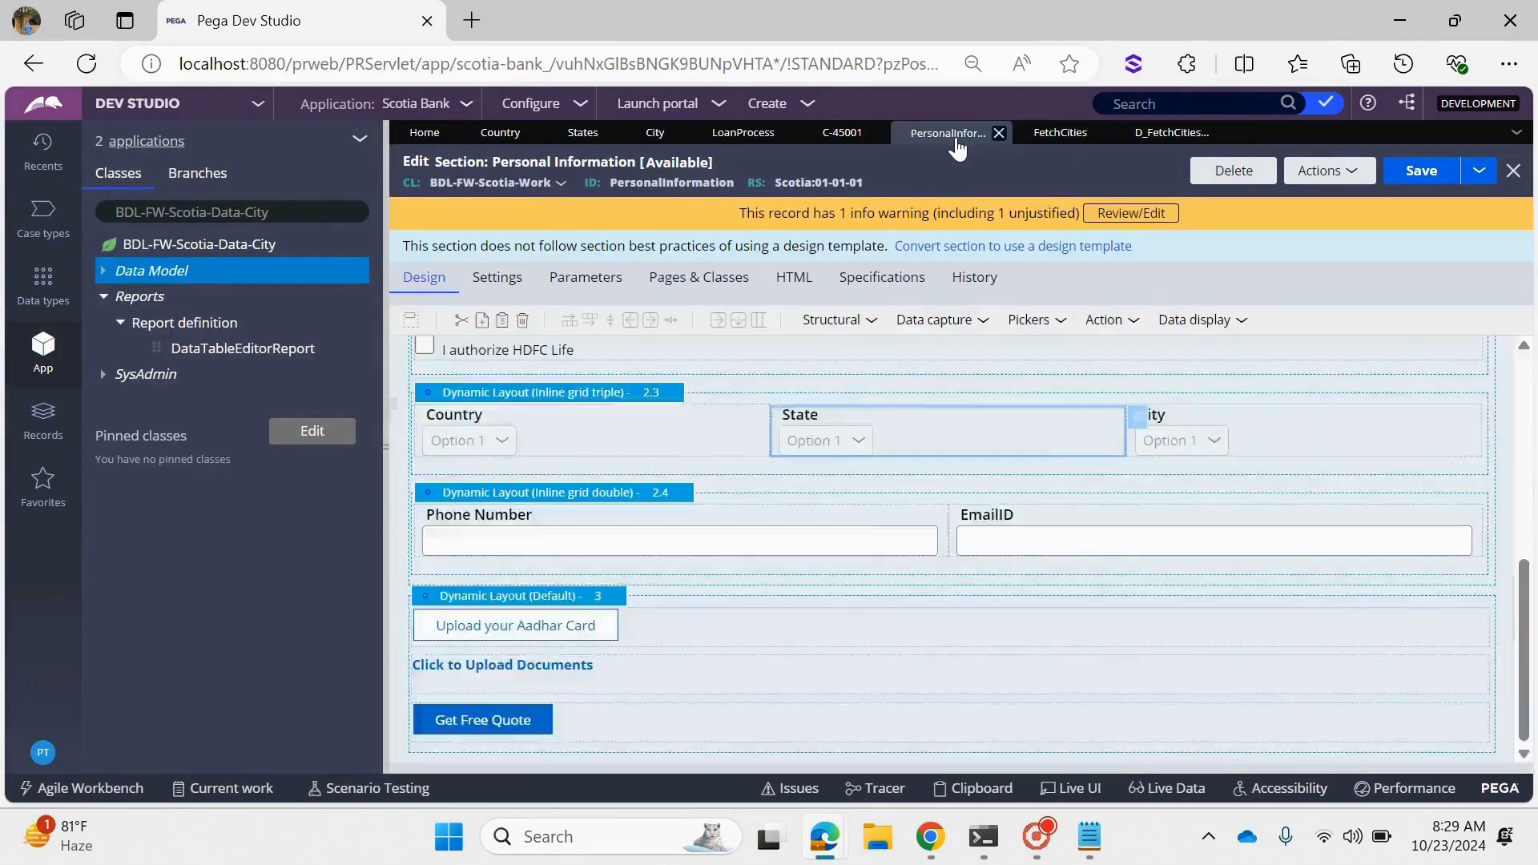
double_click(1219, 440)
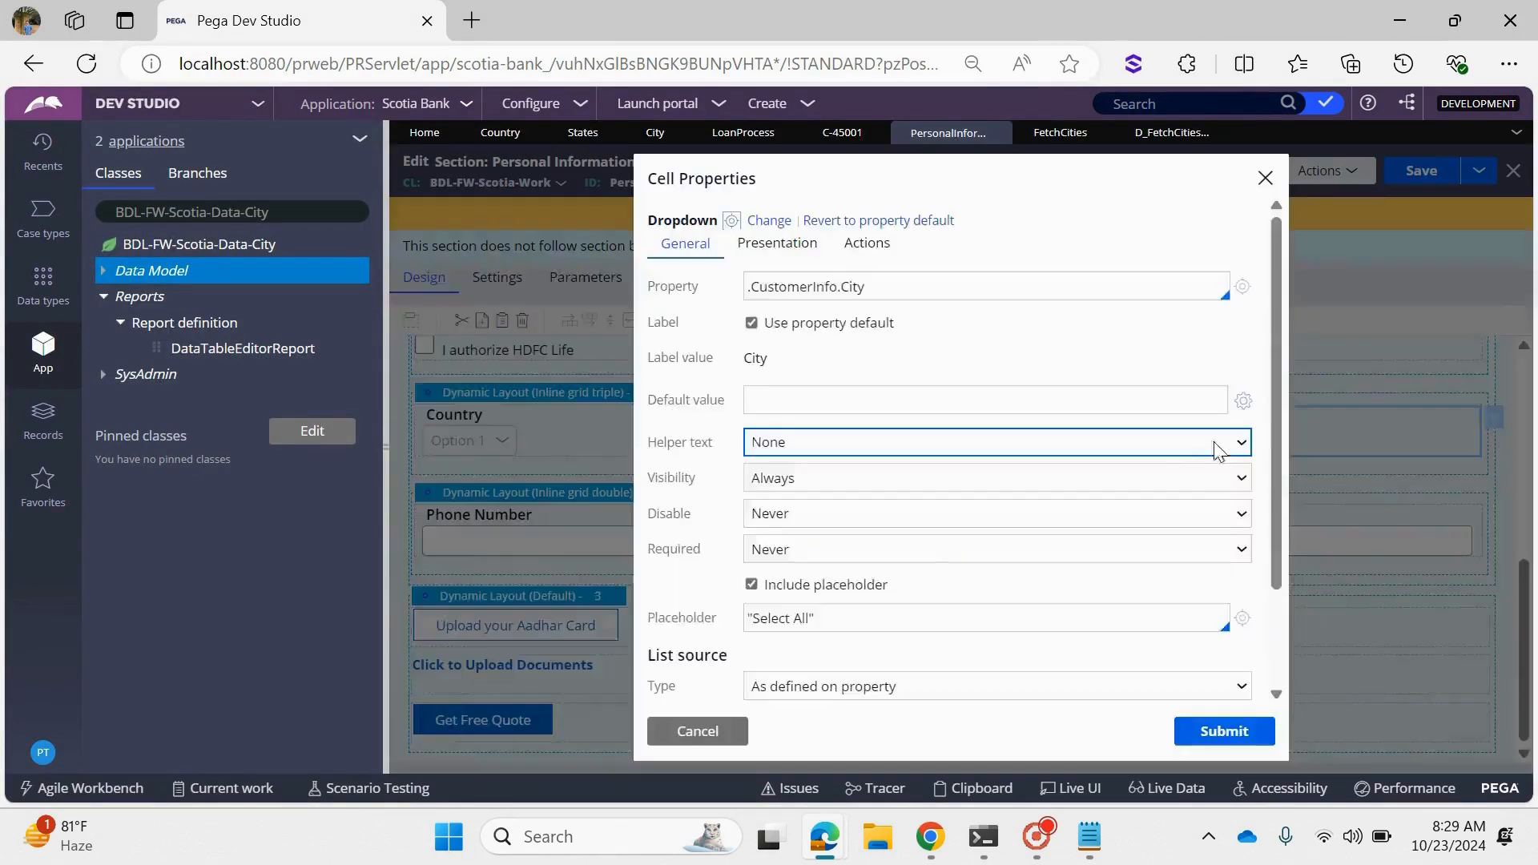
scroll(876, 578, down, 2)
click(861, 569)
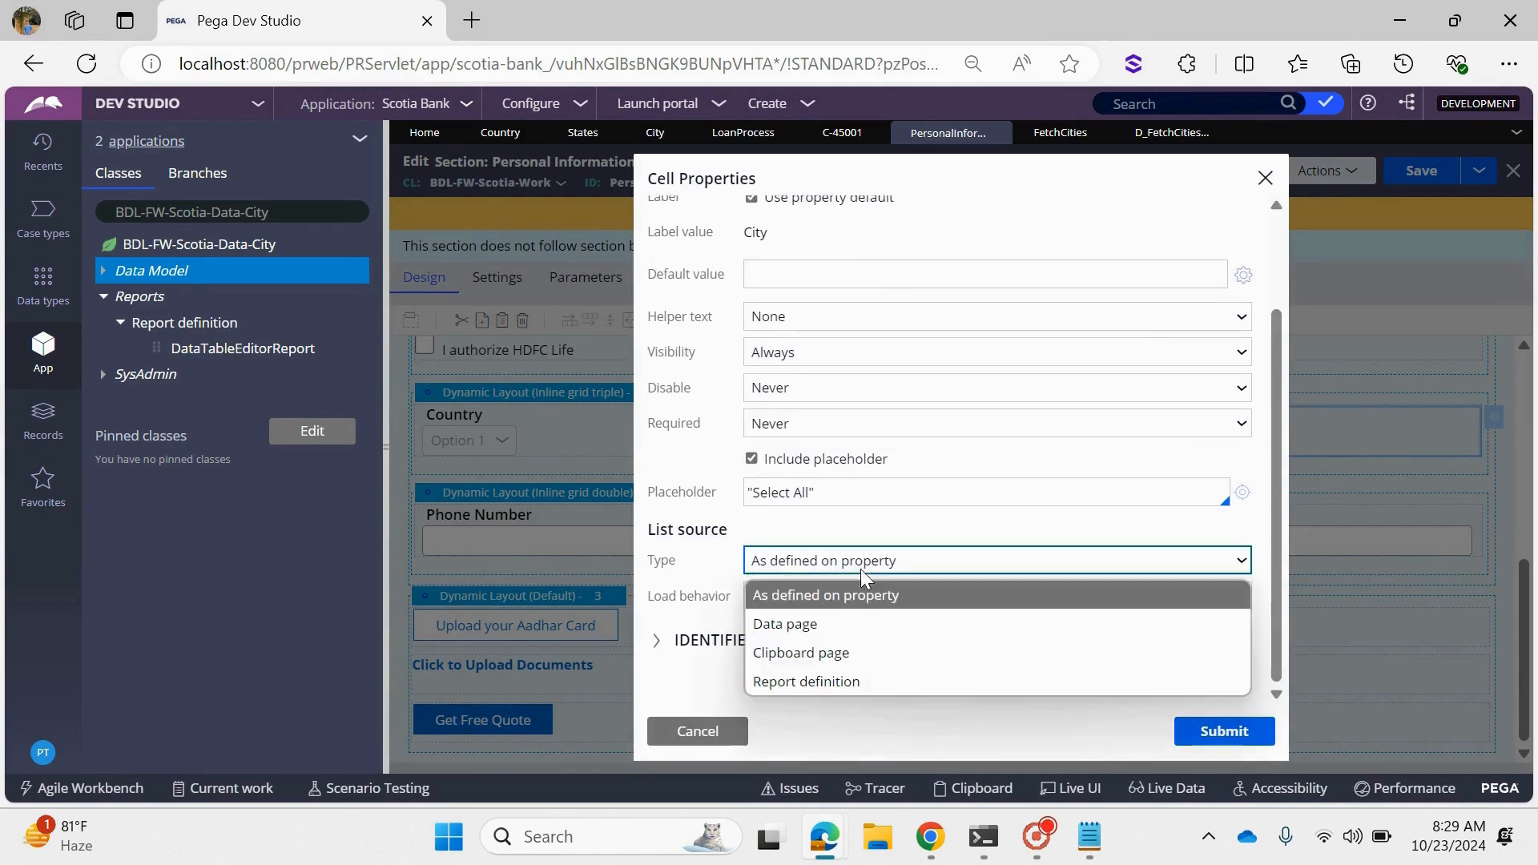
click(814, 623)
click(810, 597)
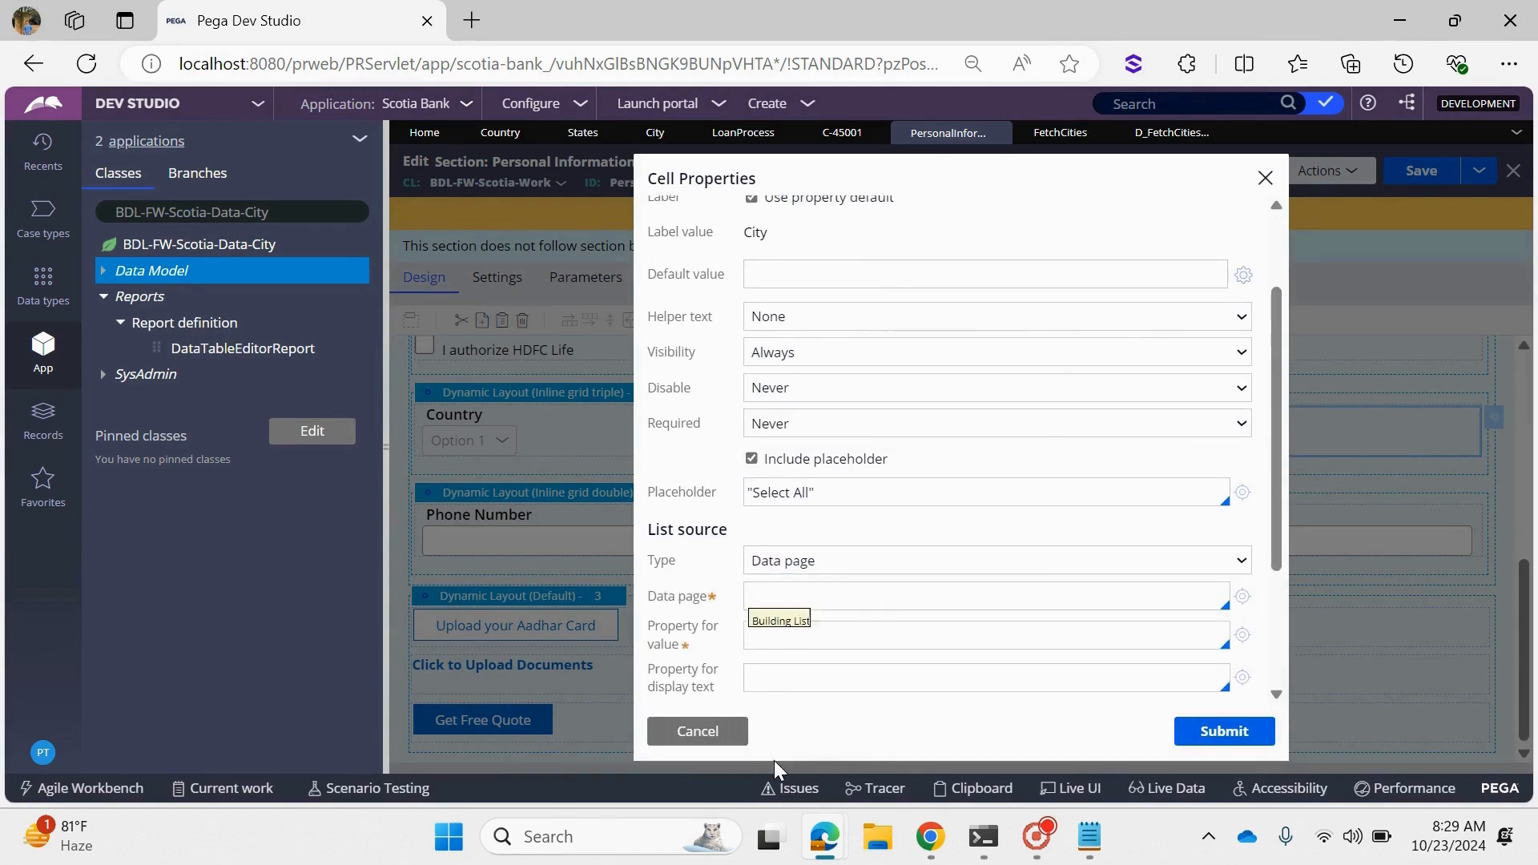
- Copy the cities data page's identifier and set D_FetchCitiesBasedOnOthers as the City dropdown's data page
click(1171, 132)
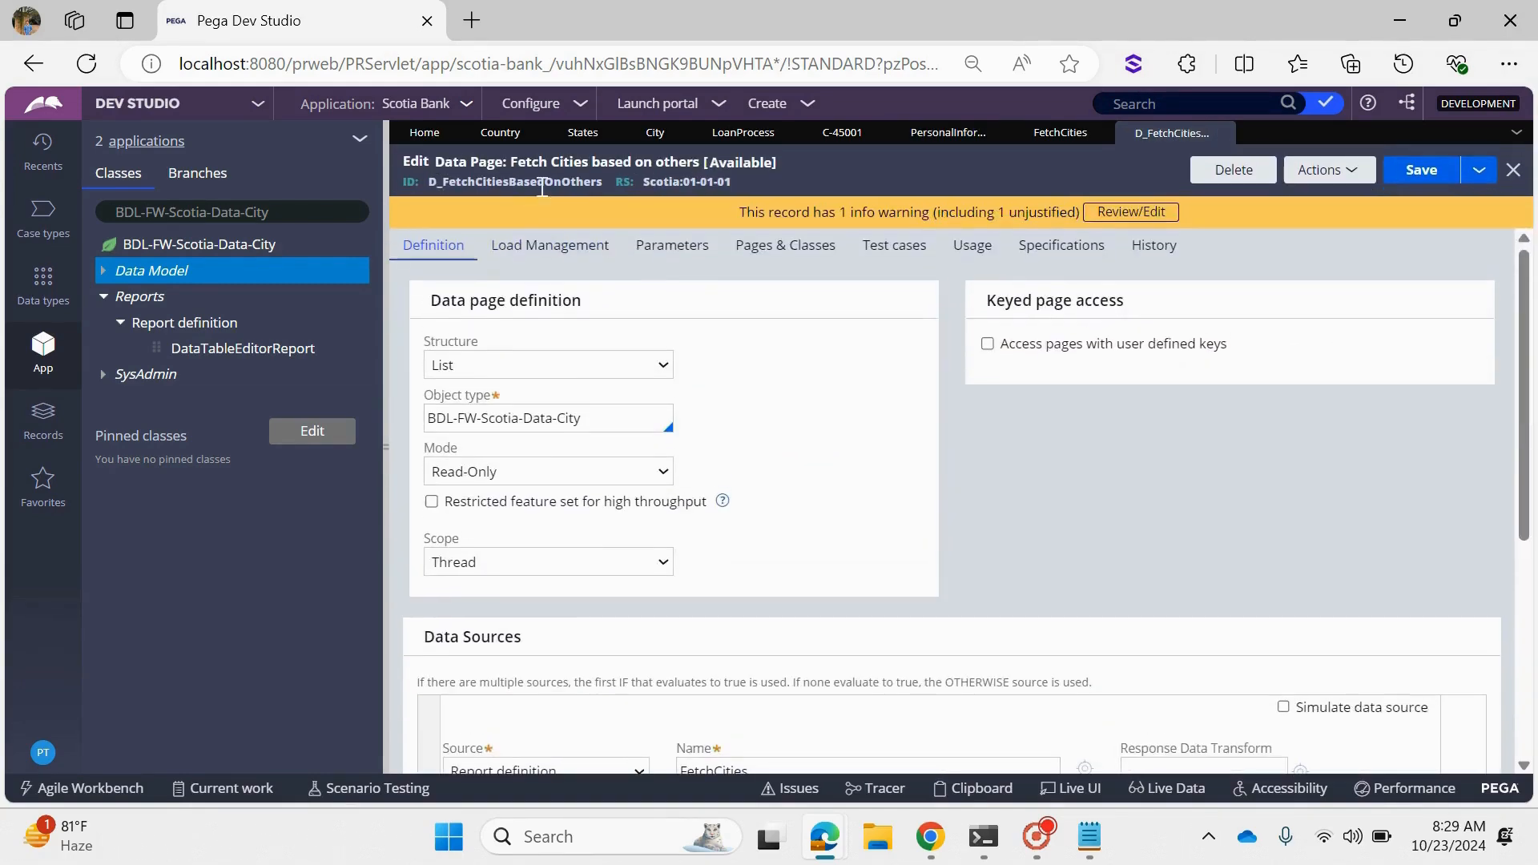
double_click(541, 183)
key(ctrl+c)
click(1066, 133)
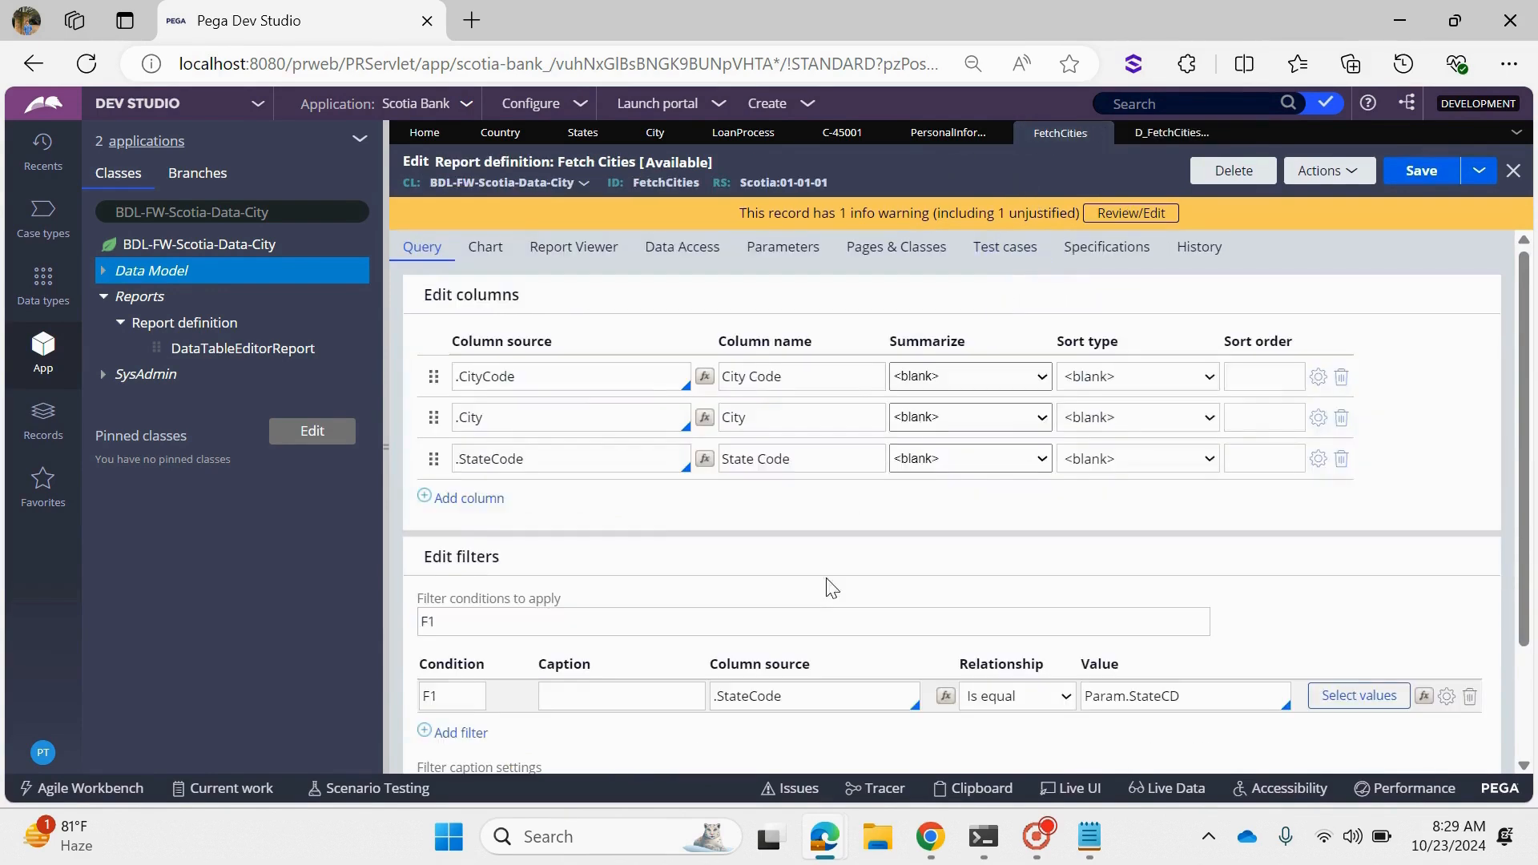
click(931, 134)
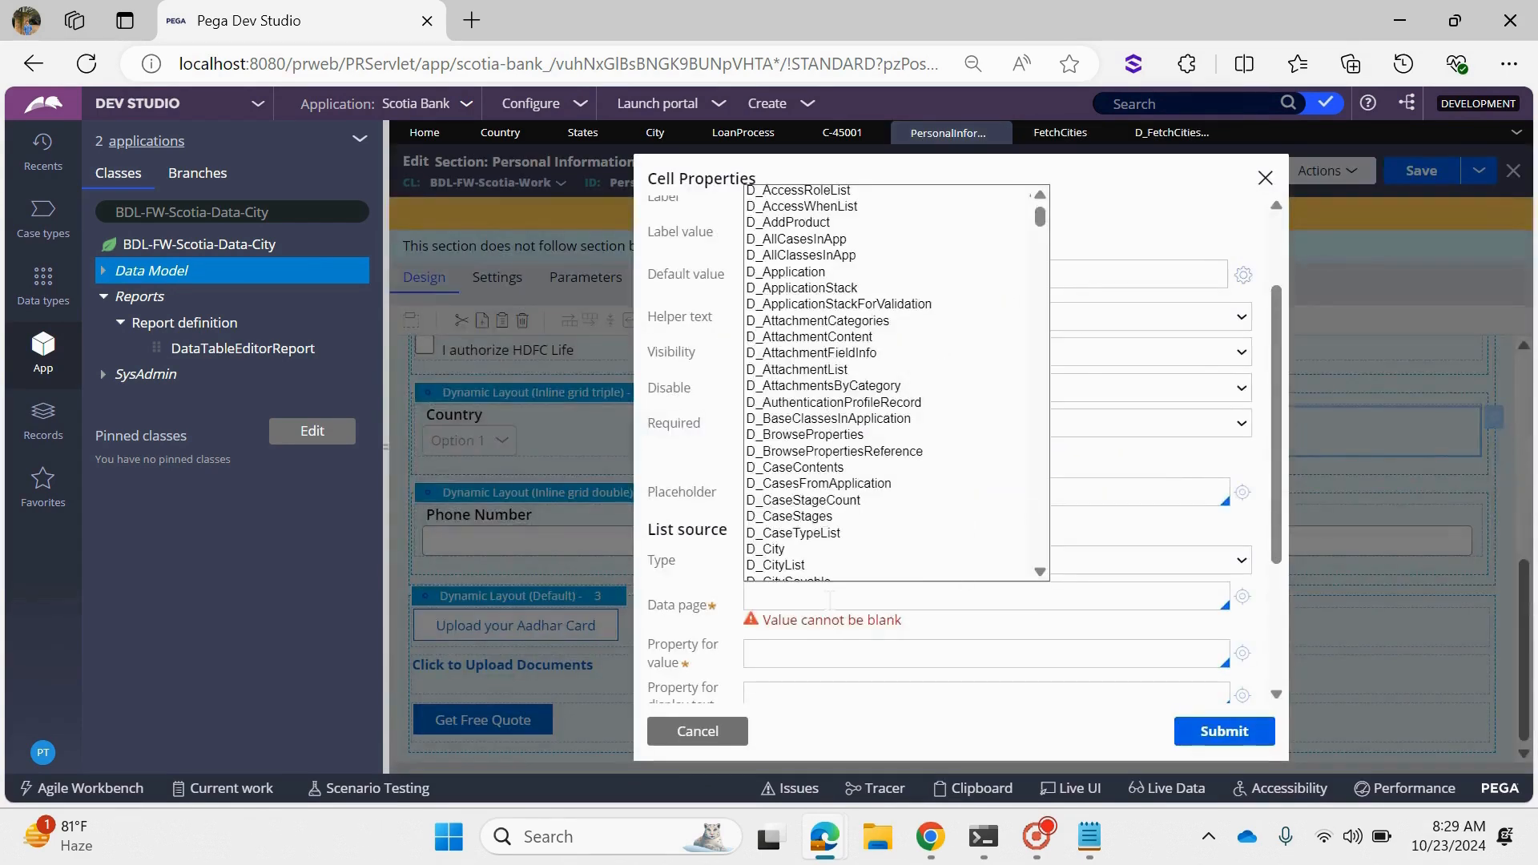
key(ctrl+v)
click(834, 654)
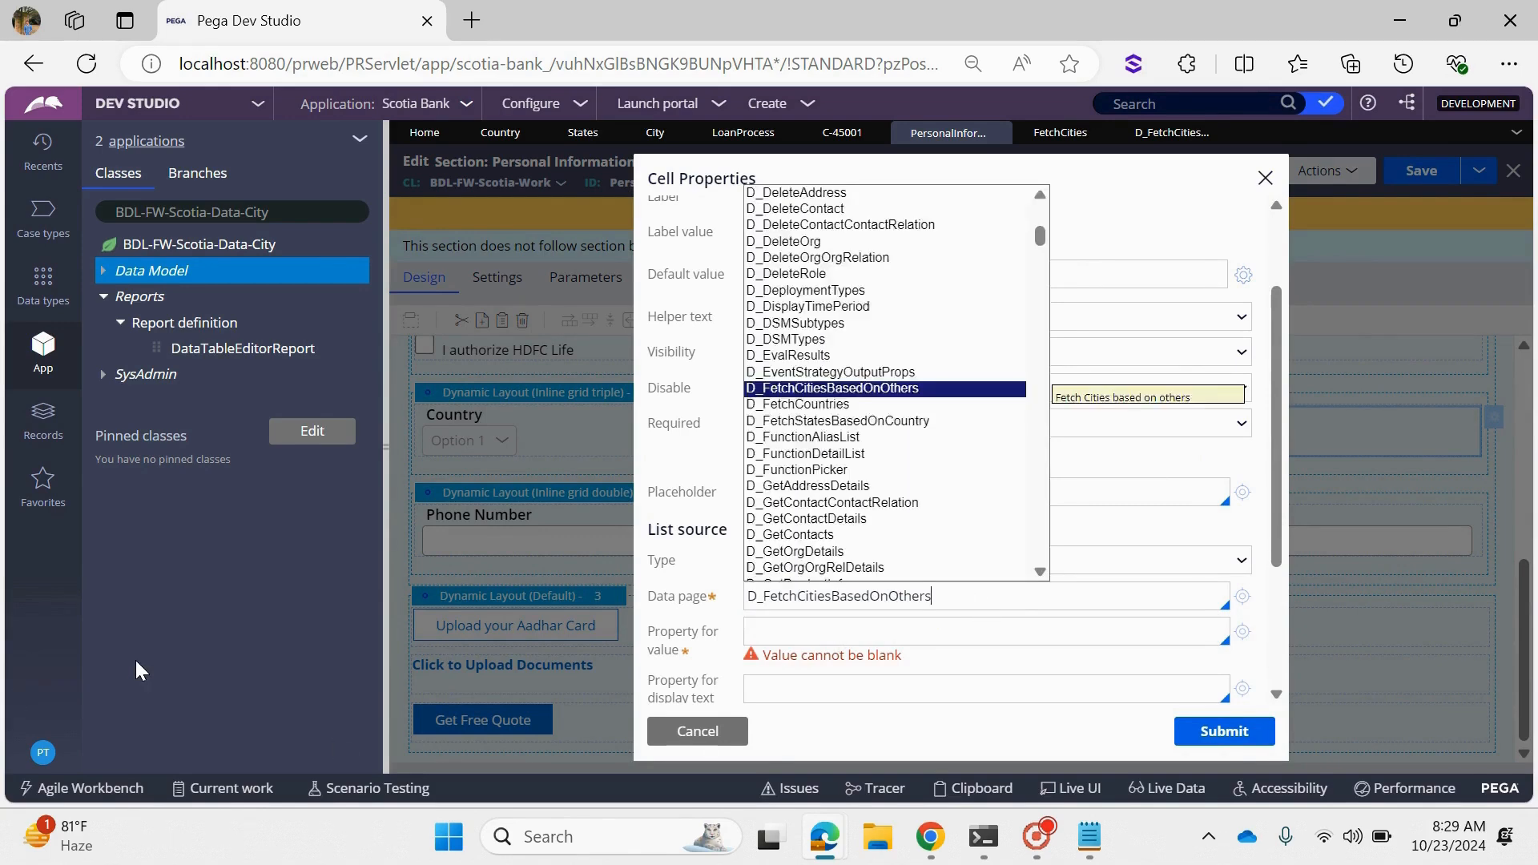
click(898, 671)
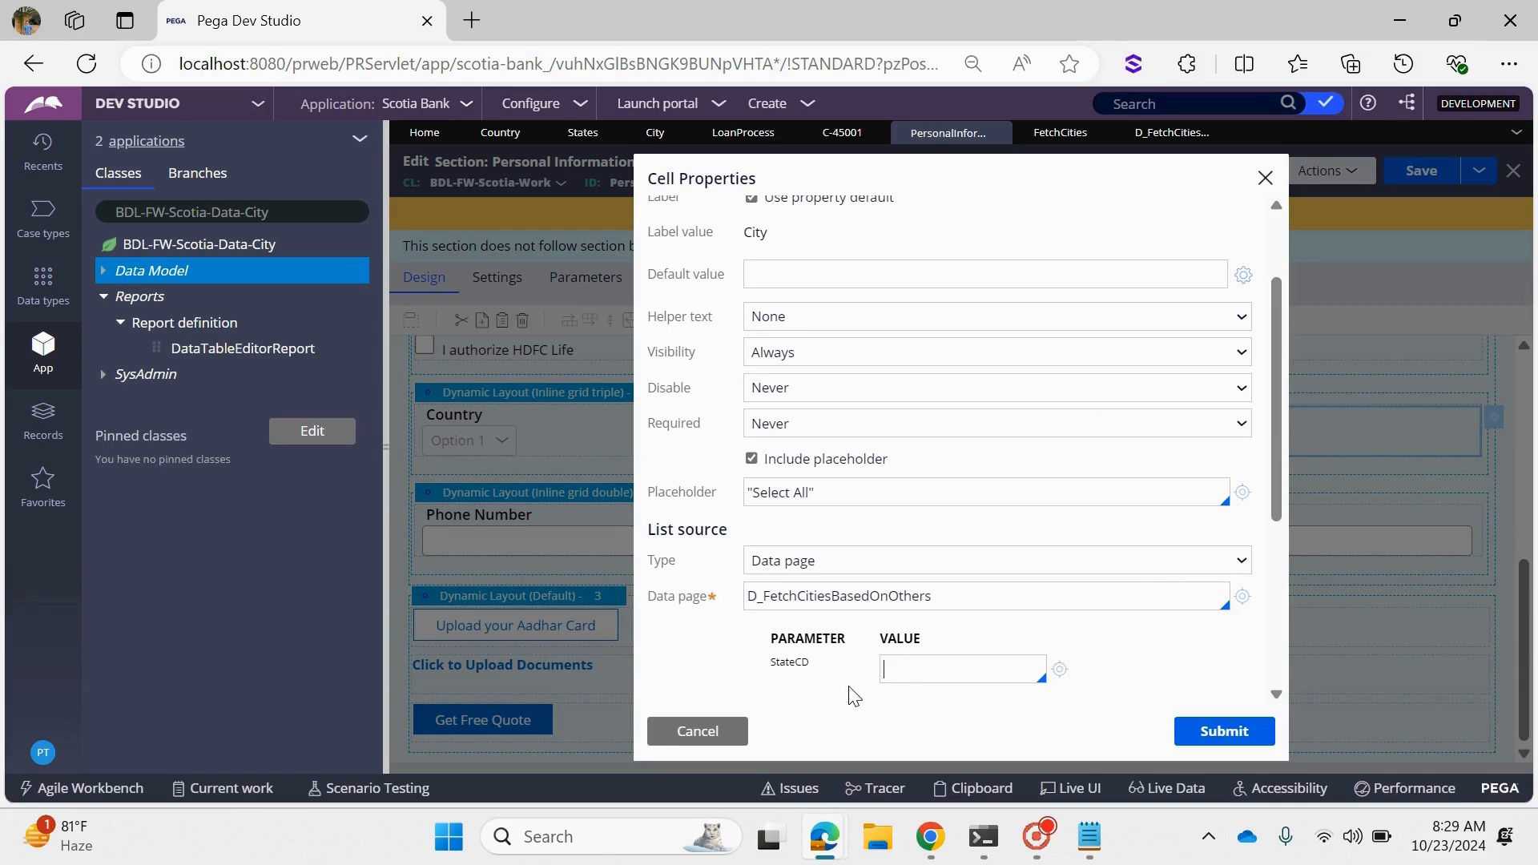
- Map the StateCD parameter of the City dropdown's data page to .CustomerInfo.State
text(.CustomerInfo.)
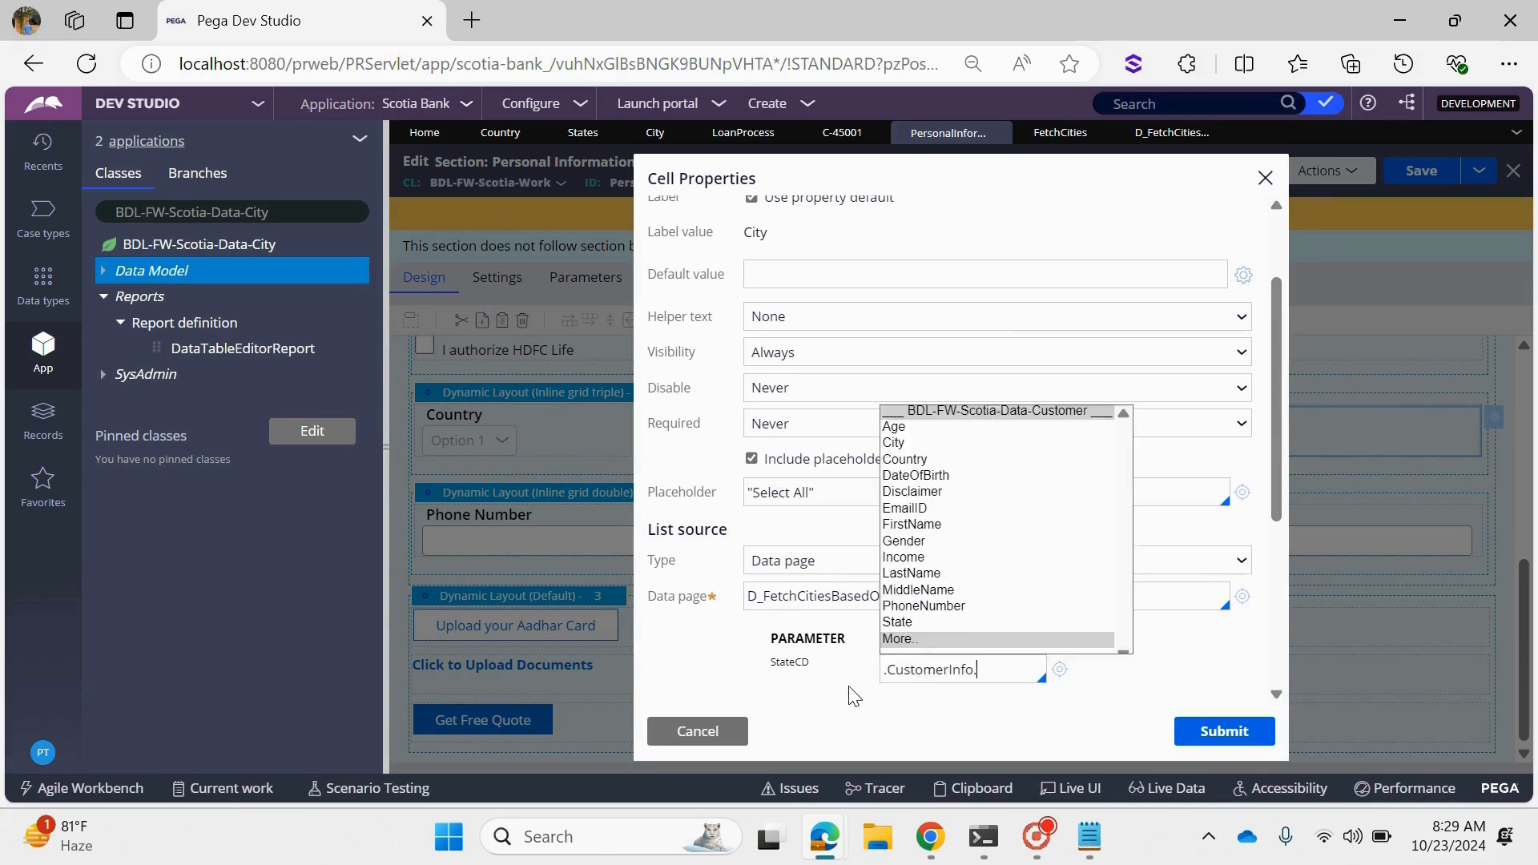
text(STA)
key(Return)
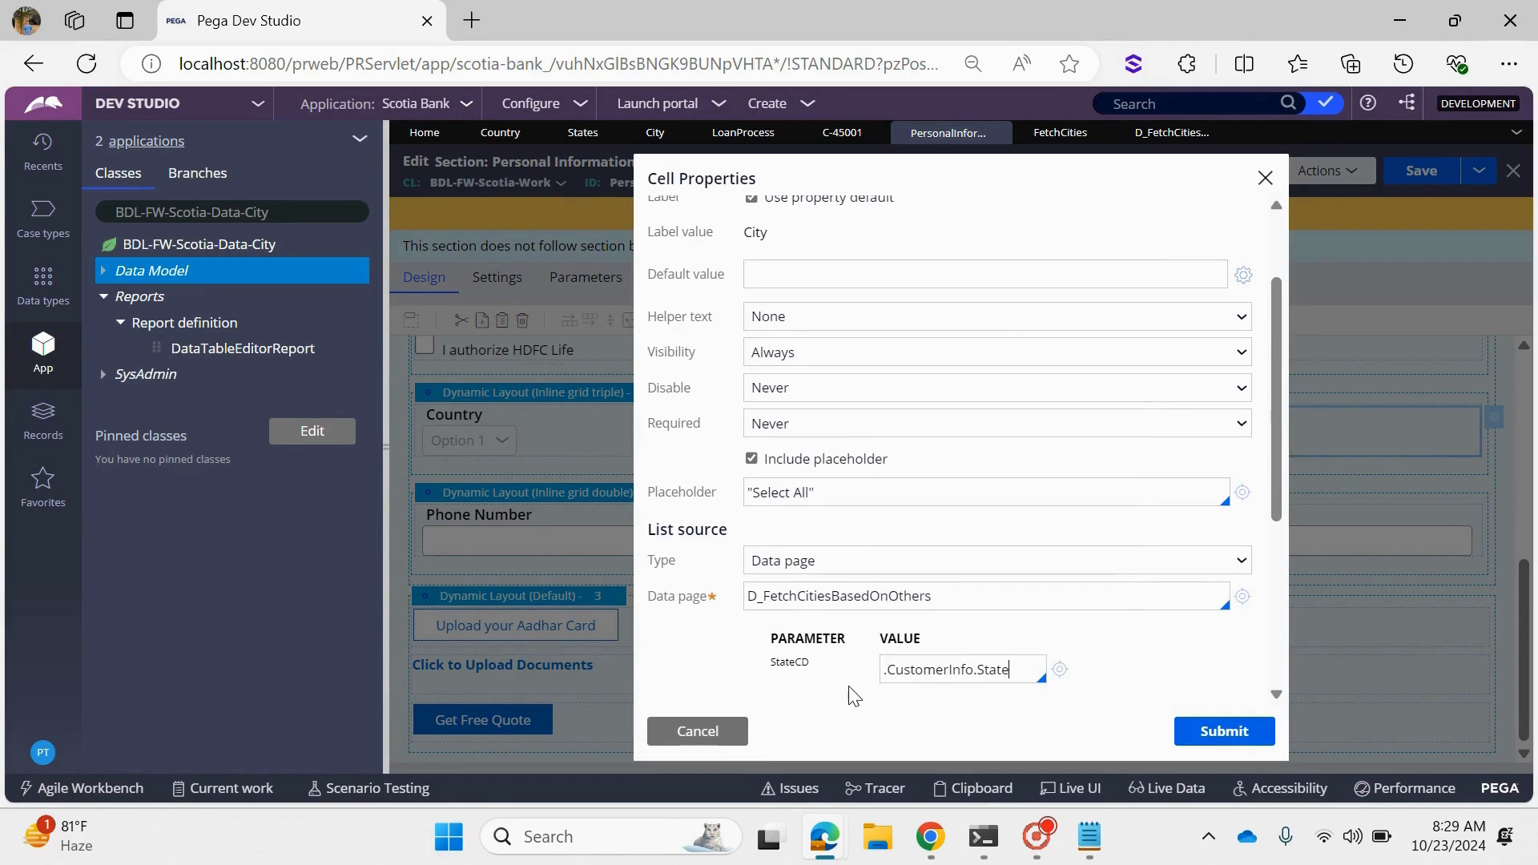
- Set the City dropdown's property for value to .CityCode
scroll(1057, 510, down, 3)
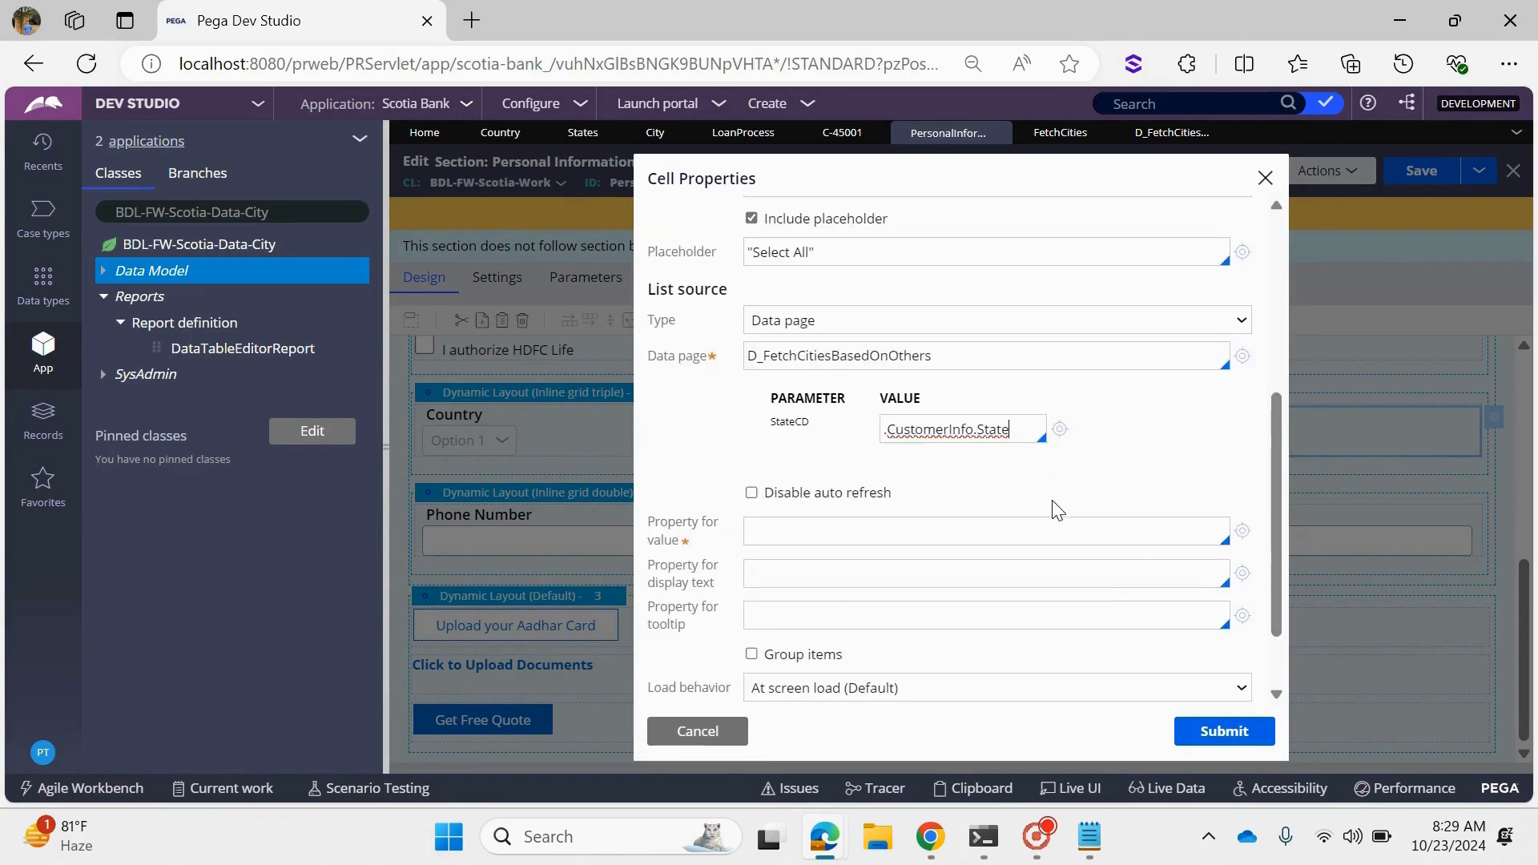
click(824, 529)
mouse_move(769, 837)
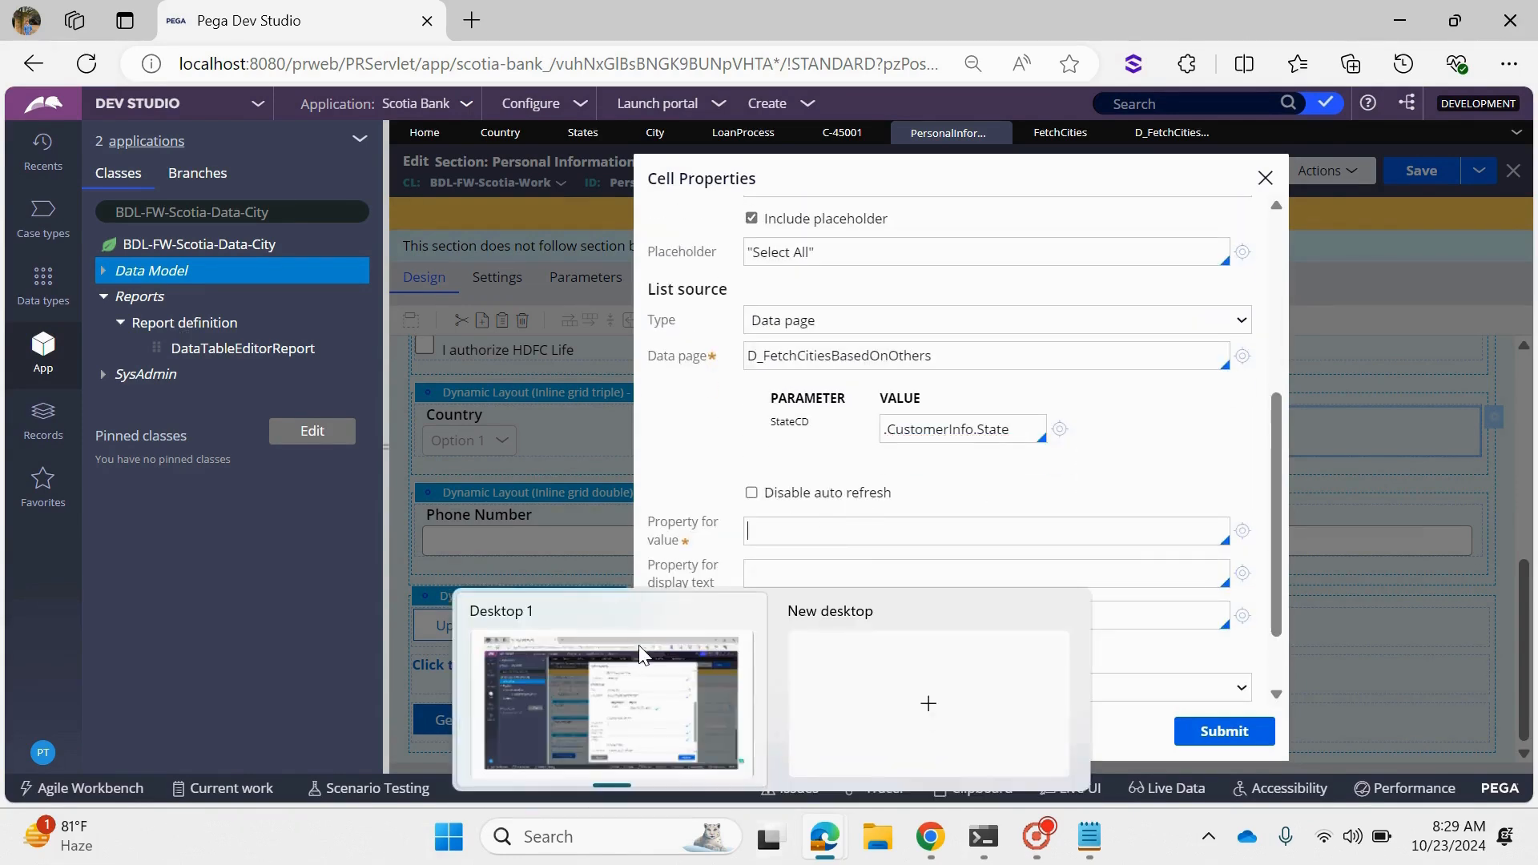
click(641, 652)
text(.)
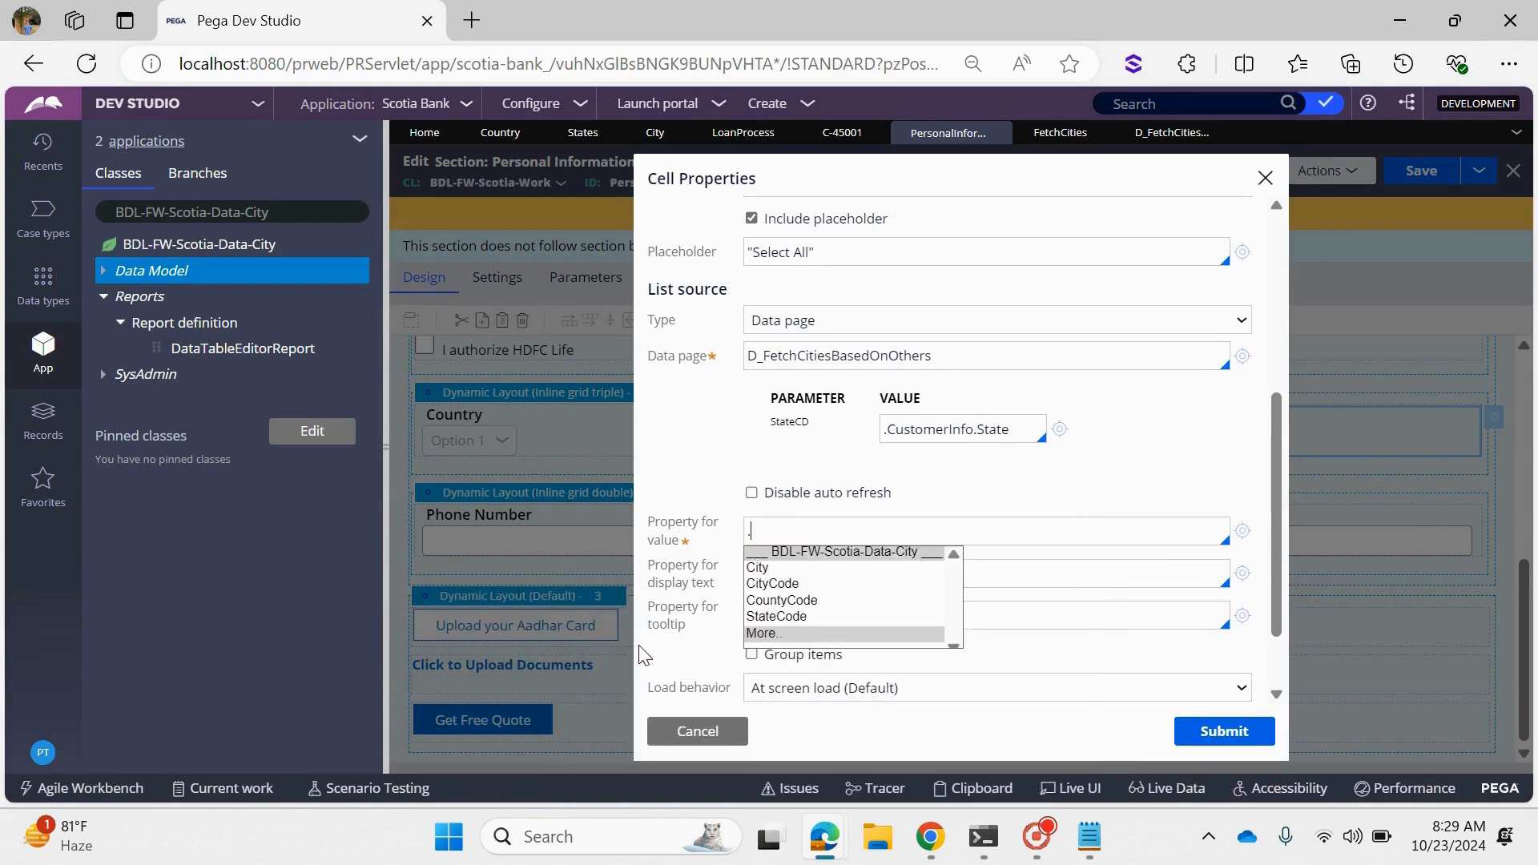
key(Down)
key(Down)
key(Return)
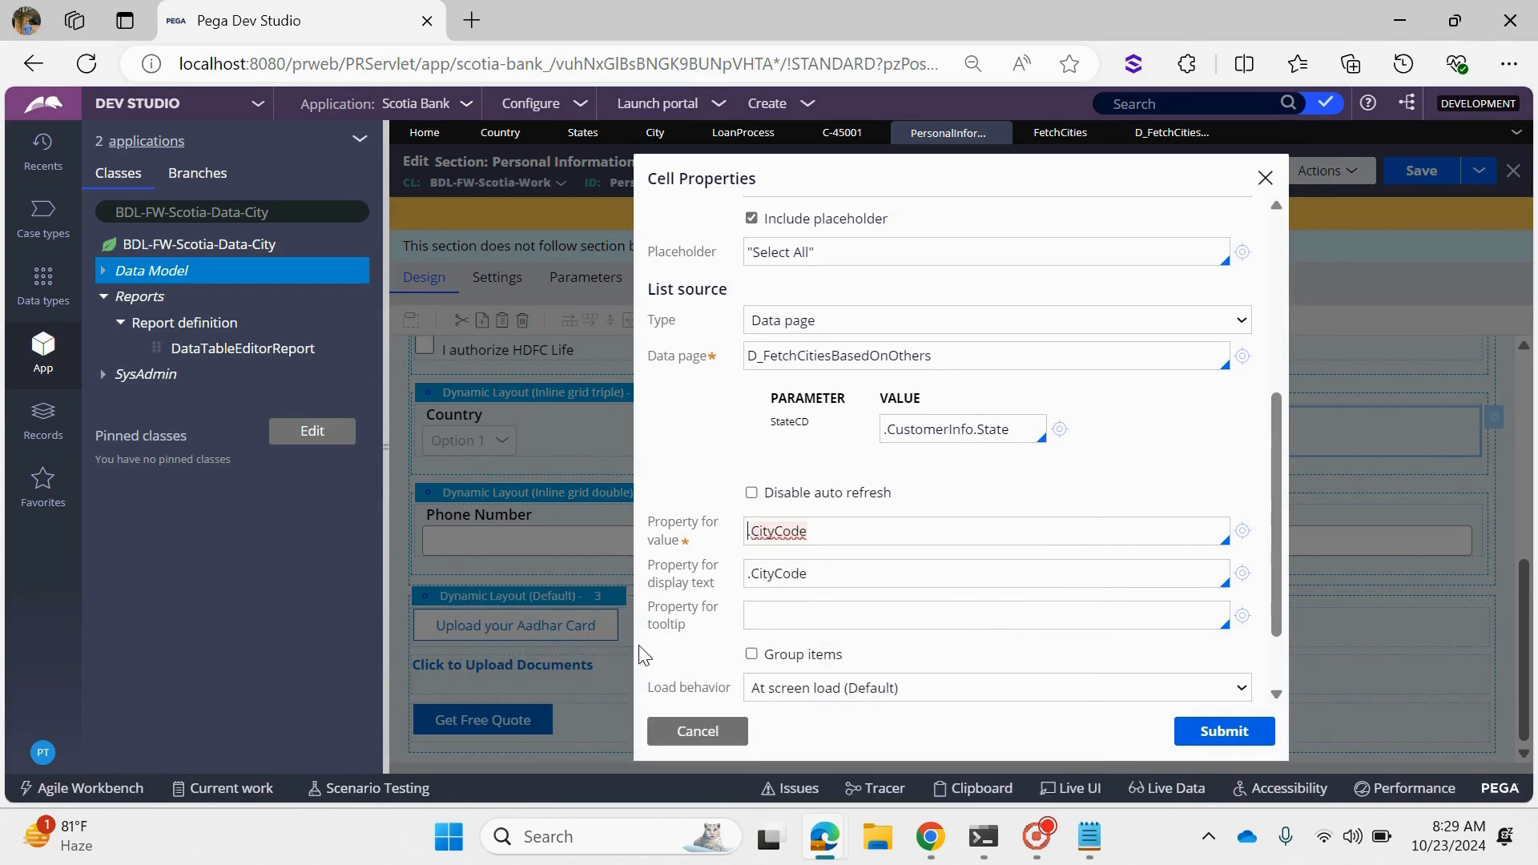
- Set the City dropdown's property for display text to .City, submit the cell properties and save the Personal Information section
click(858, 575)
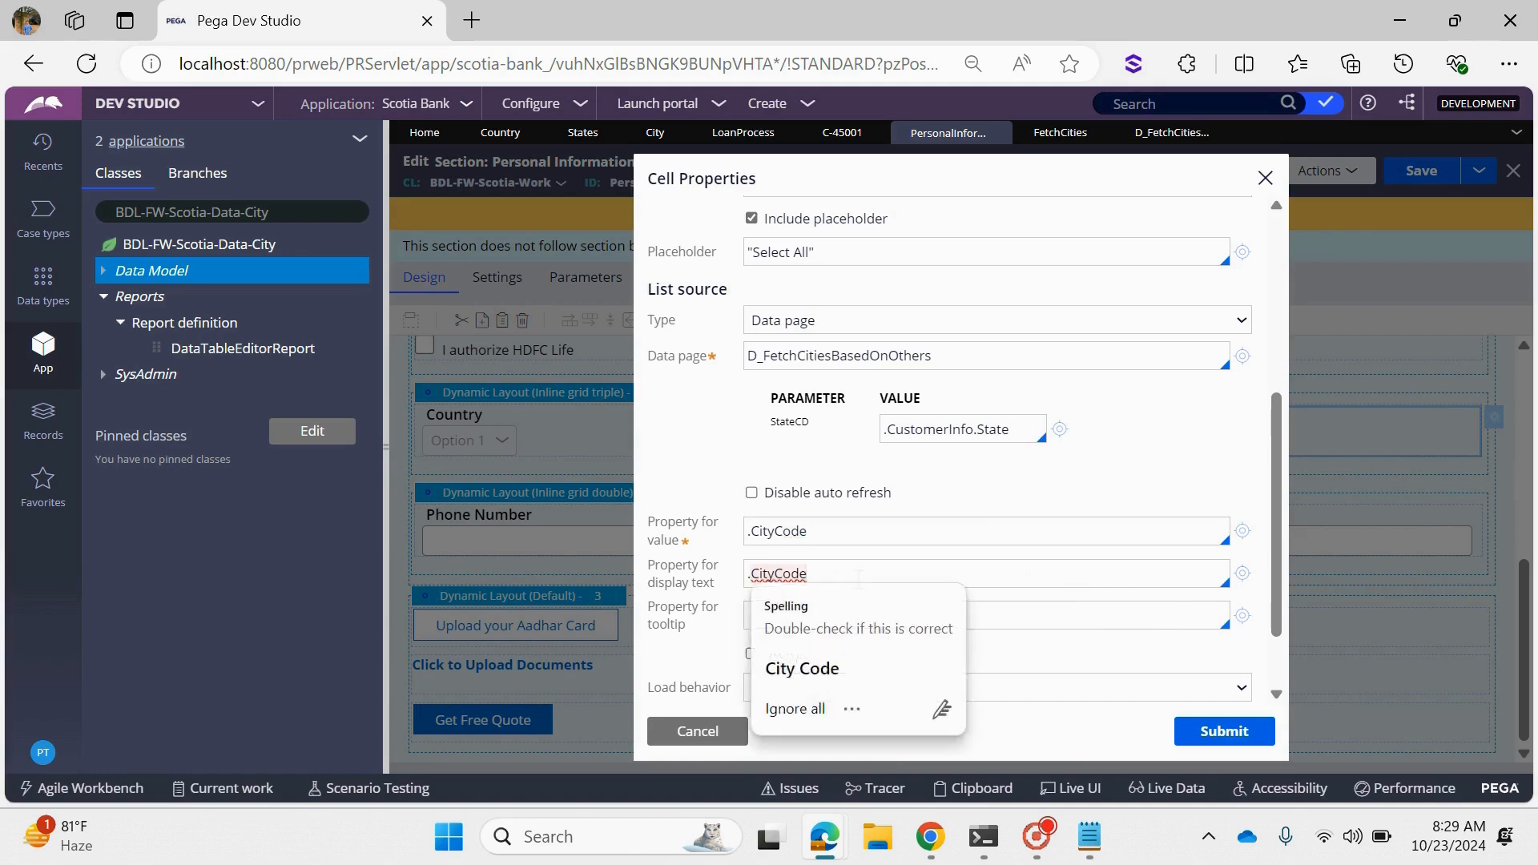
key(BackSpace)
key(BackSpace)
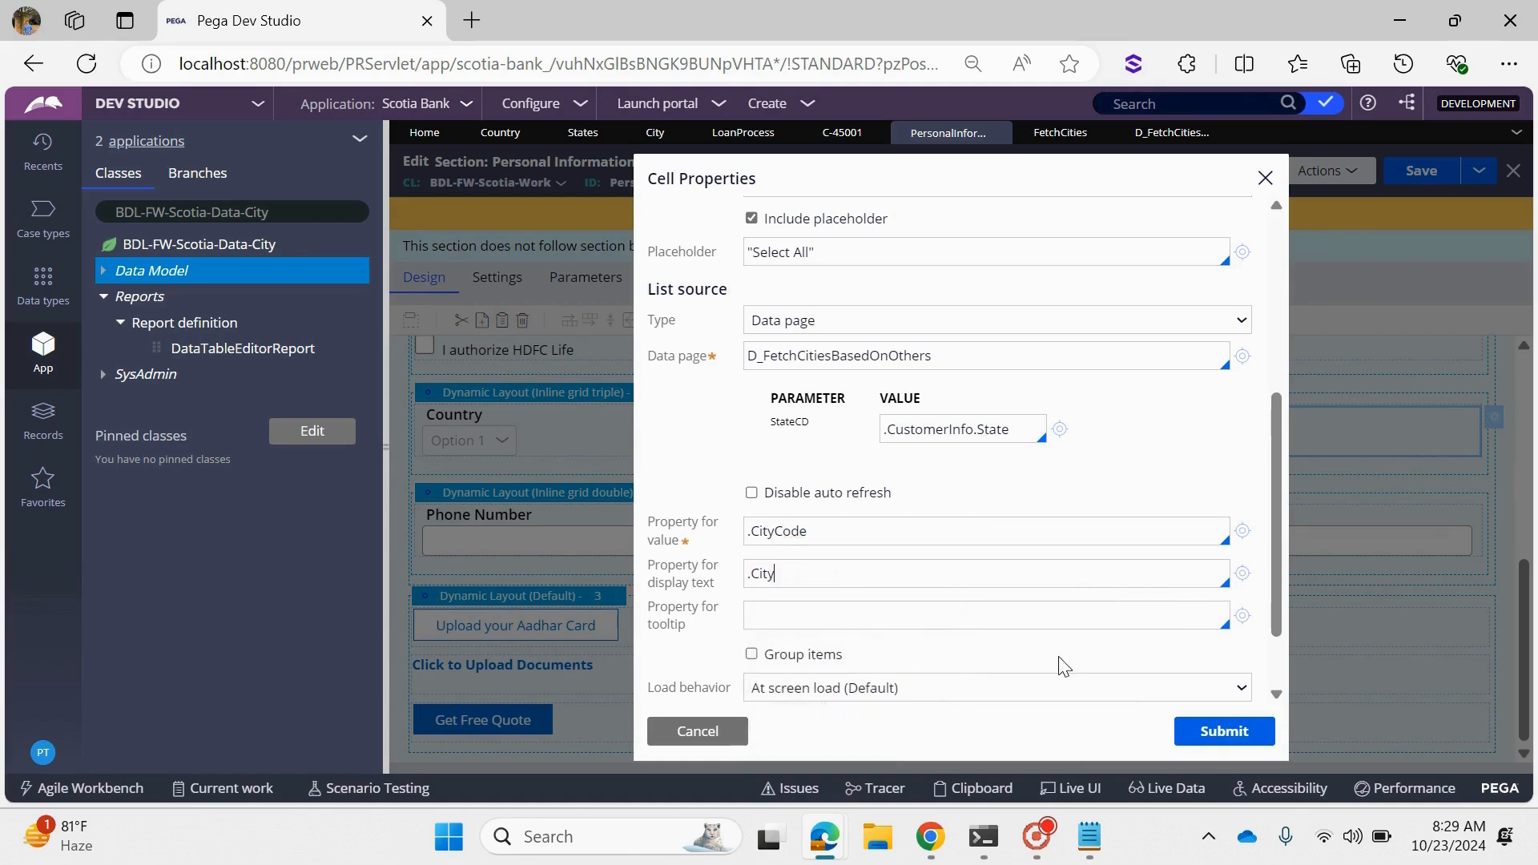
click(1206, 732)
key(ctrl+s)
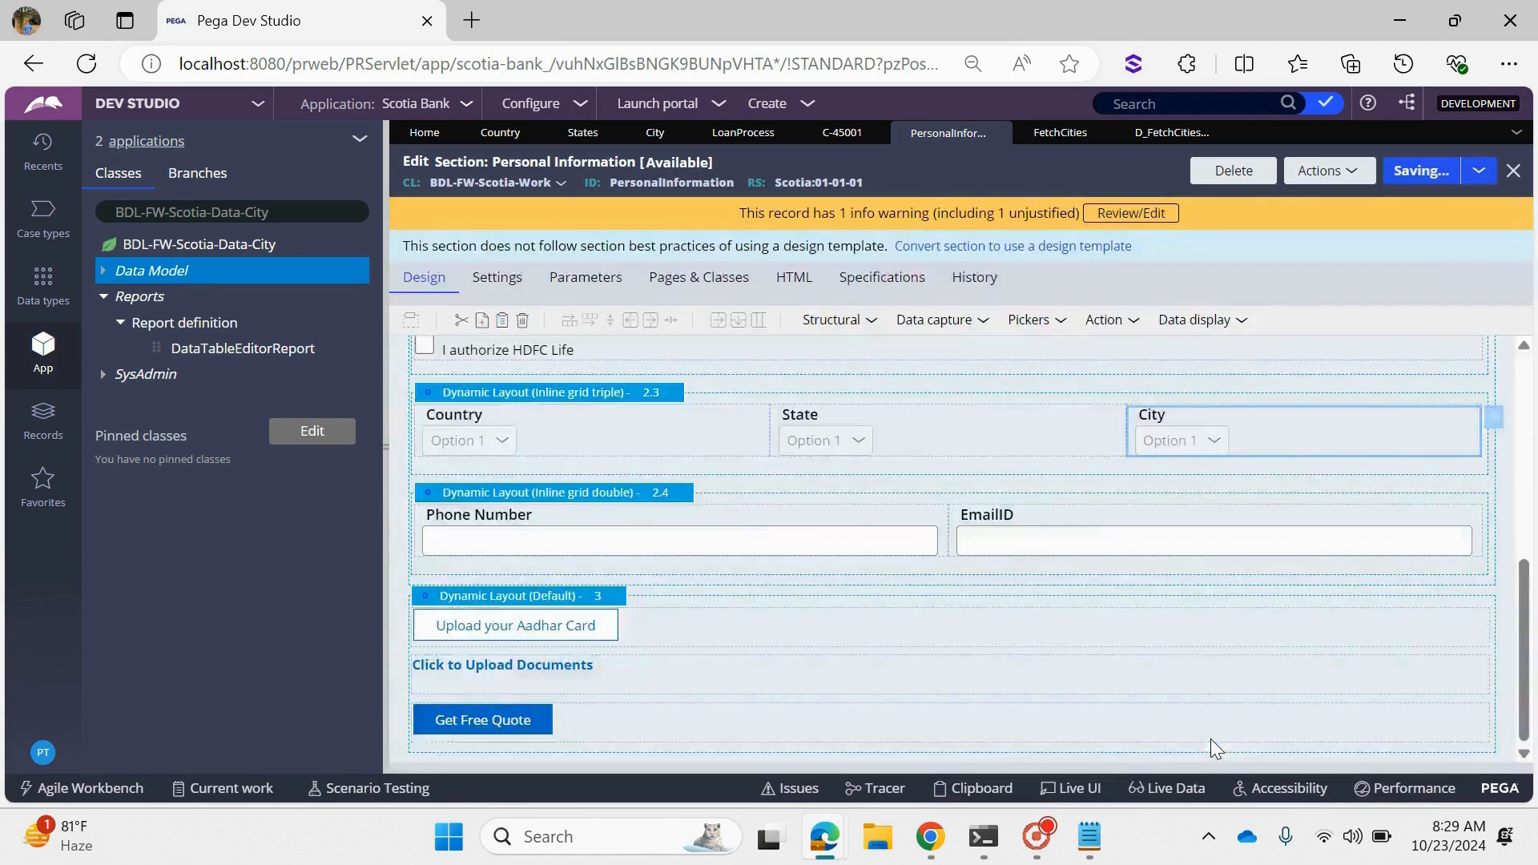
- Refresh the open Scotia Bank case, discarding its unsaved changes, and reopen the Personal Information form in an enlarged view
click(828, 130)
click(663, 248)
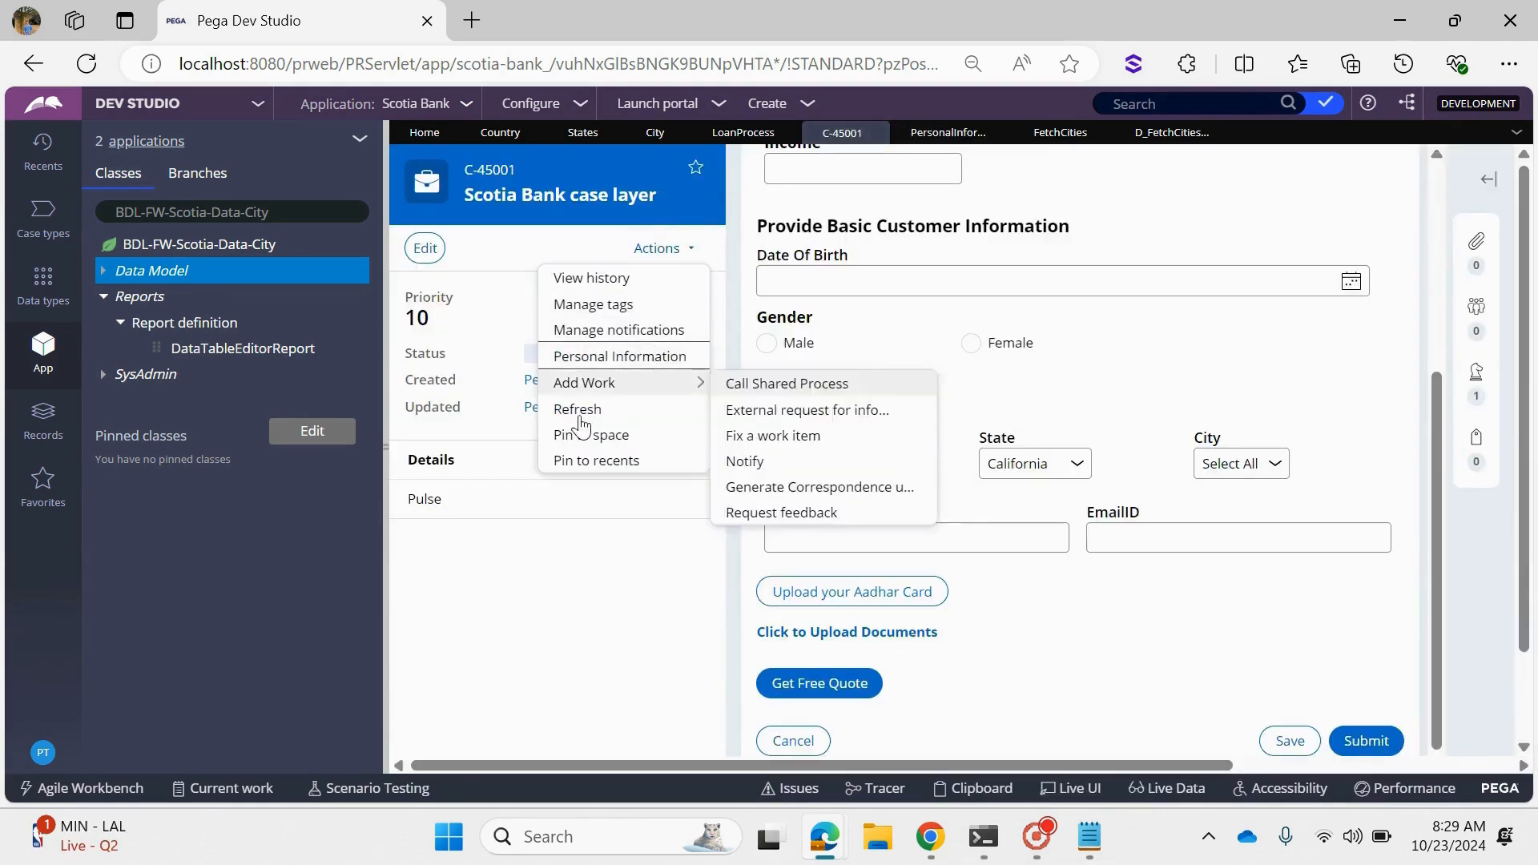
click(577, 410)
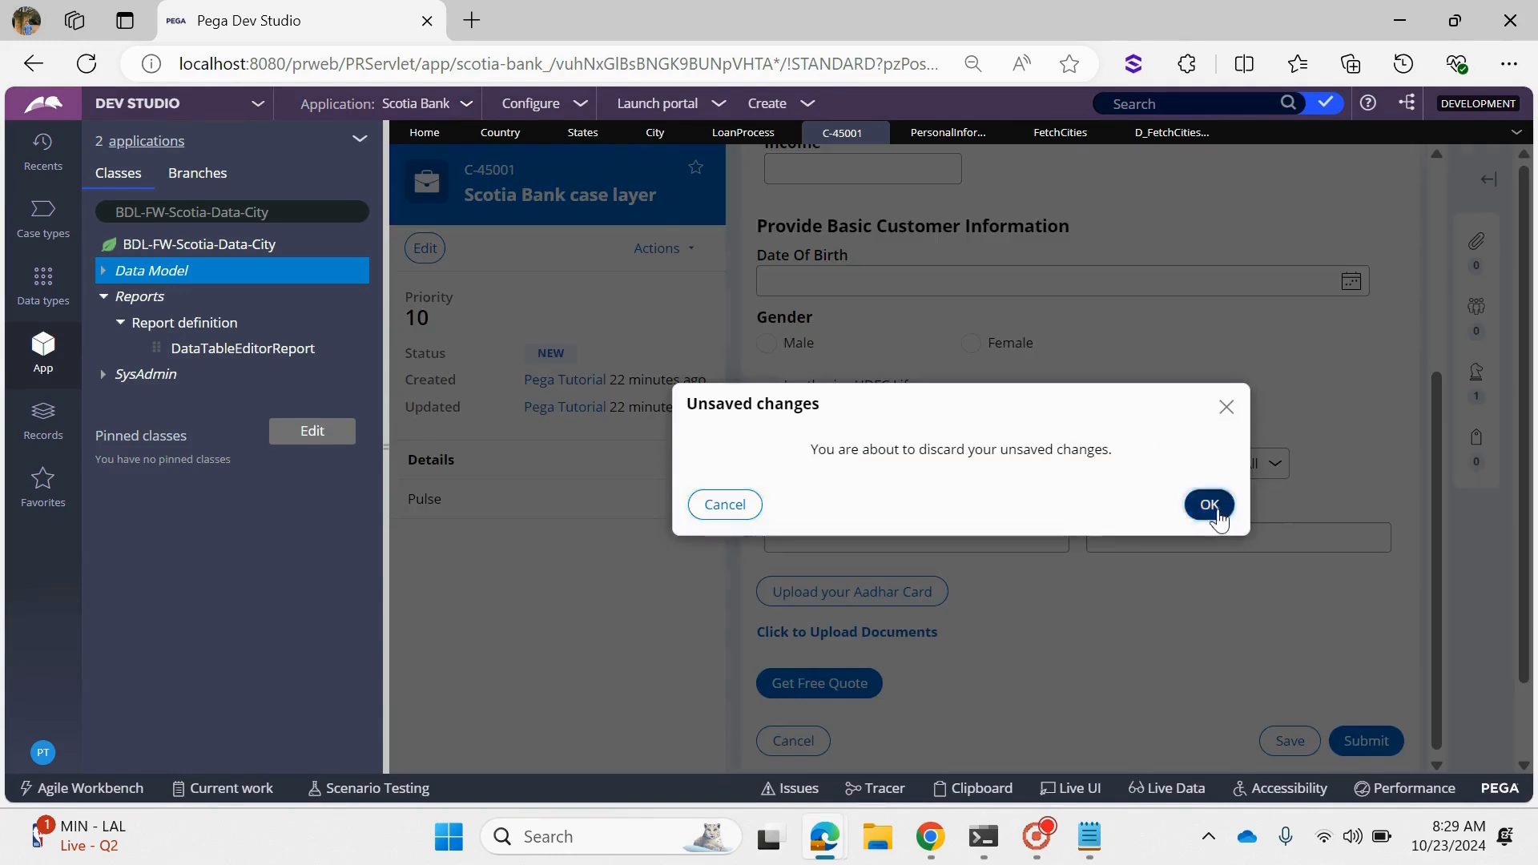
click(1208, 505)
click(387, 347)
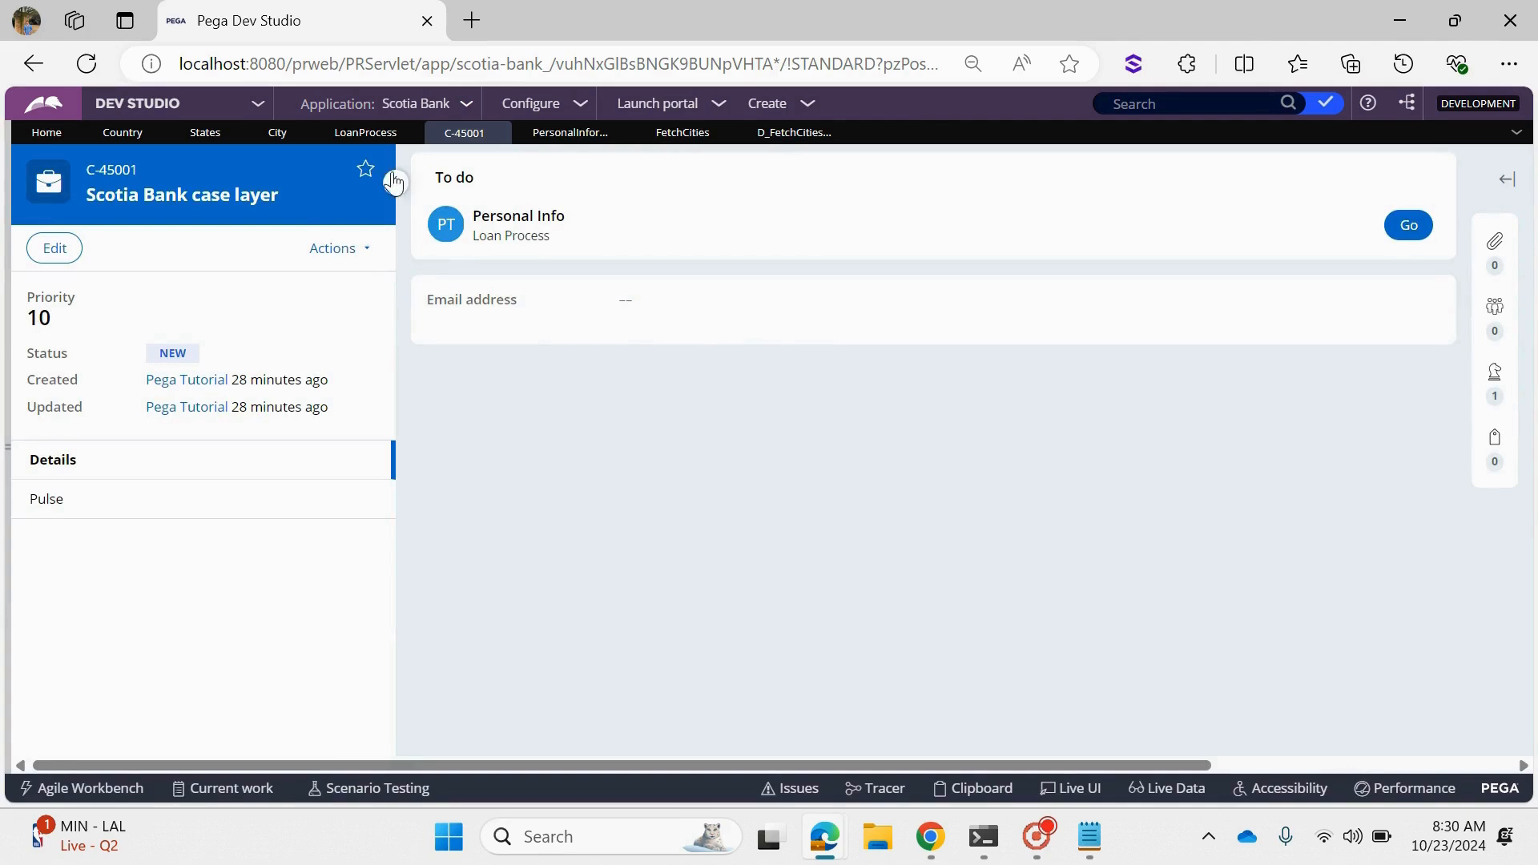
click(393, 183)
click(1384, 315)
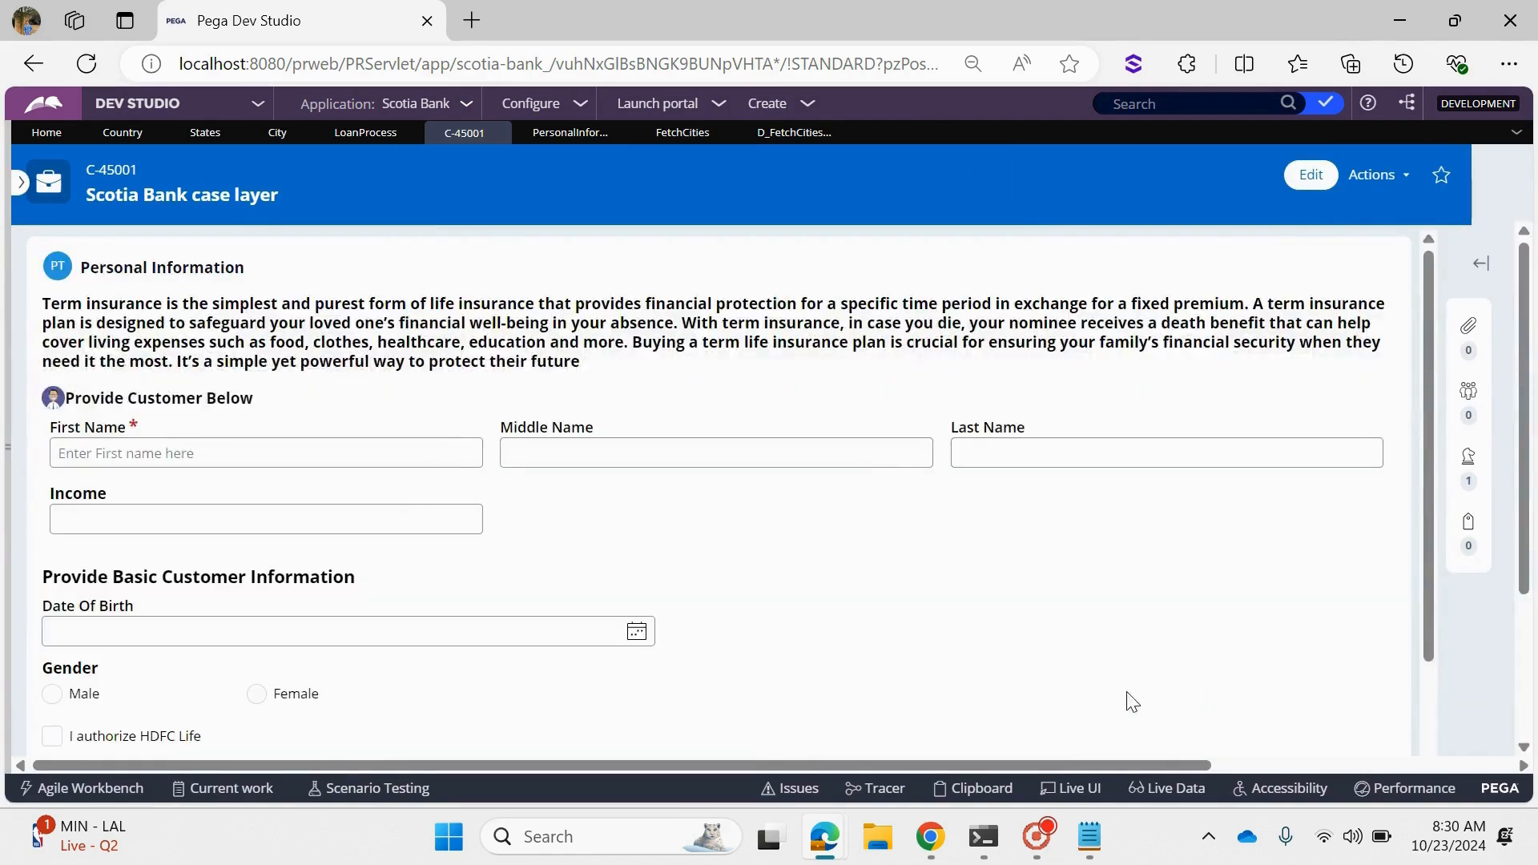
- Select India as the Country and check the City options while no state is chosen
scroll(686, 710, down, 3)
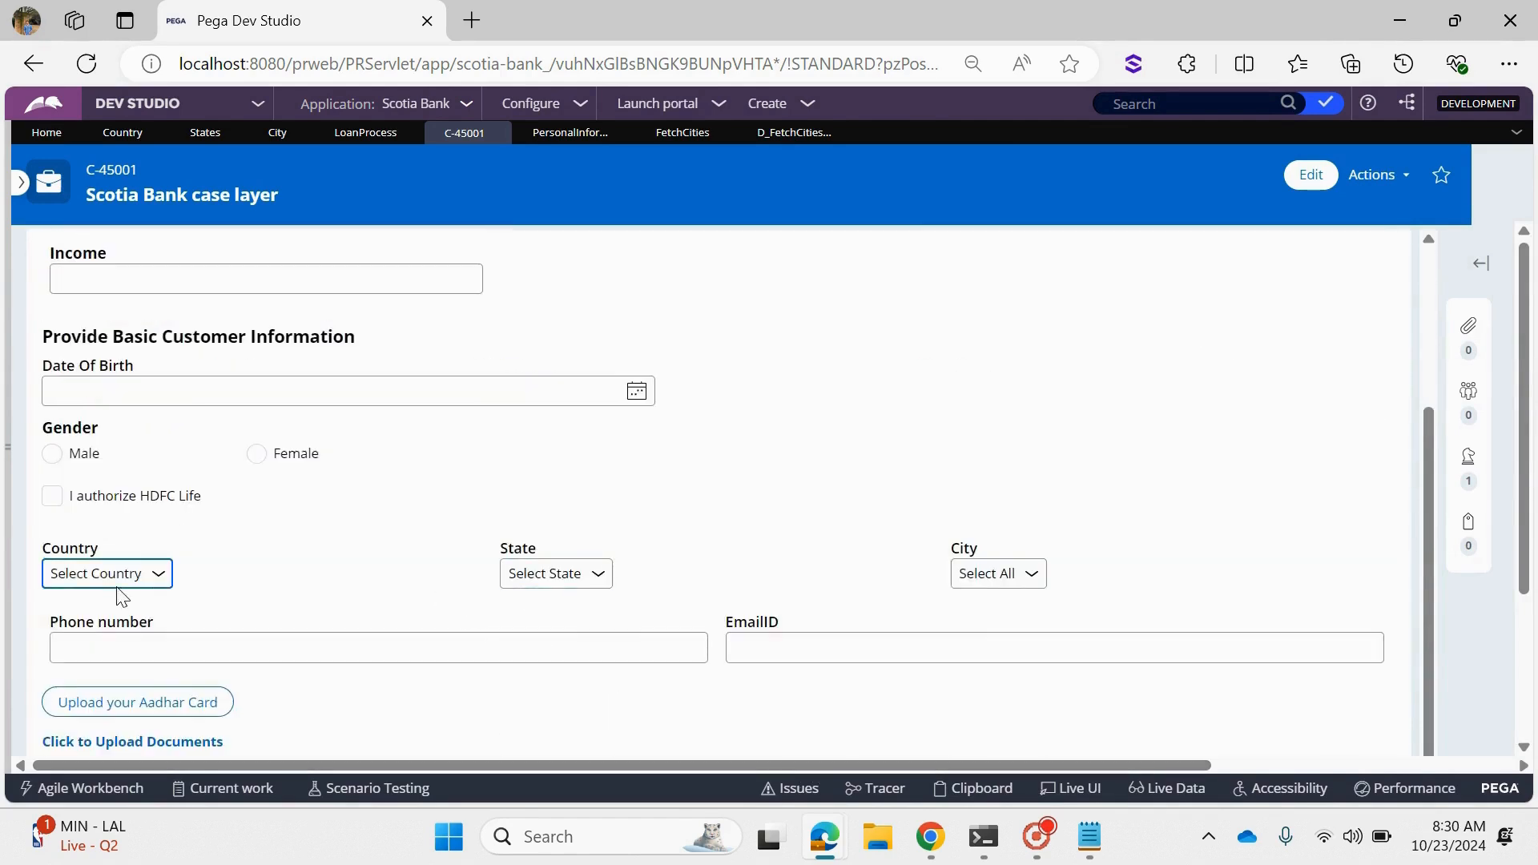
click(71, 580)
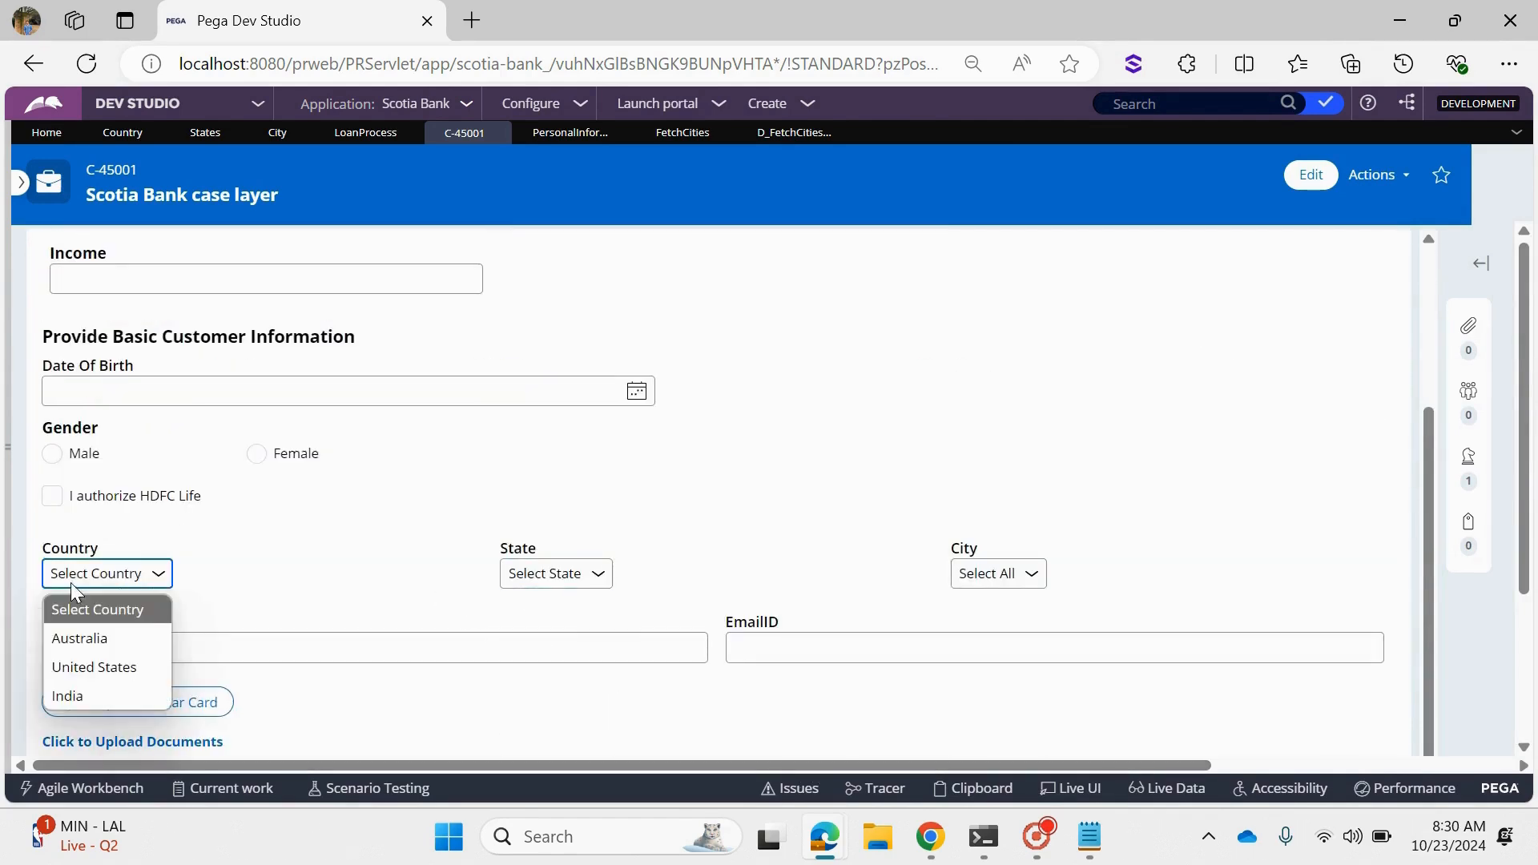
click(72, 690)
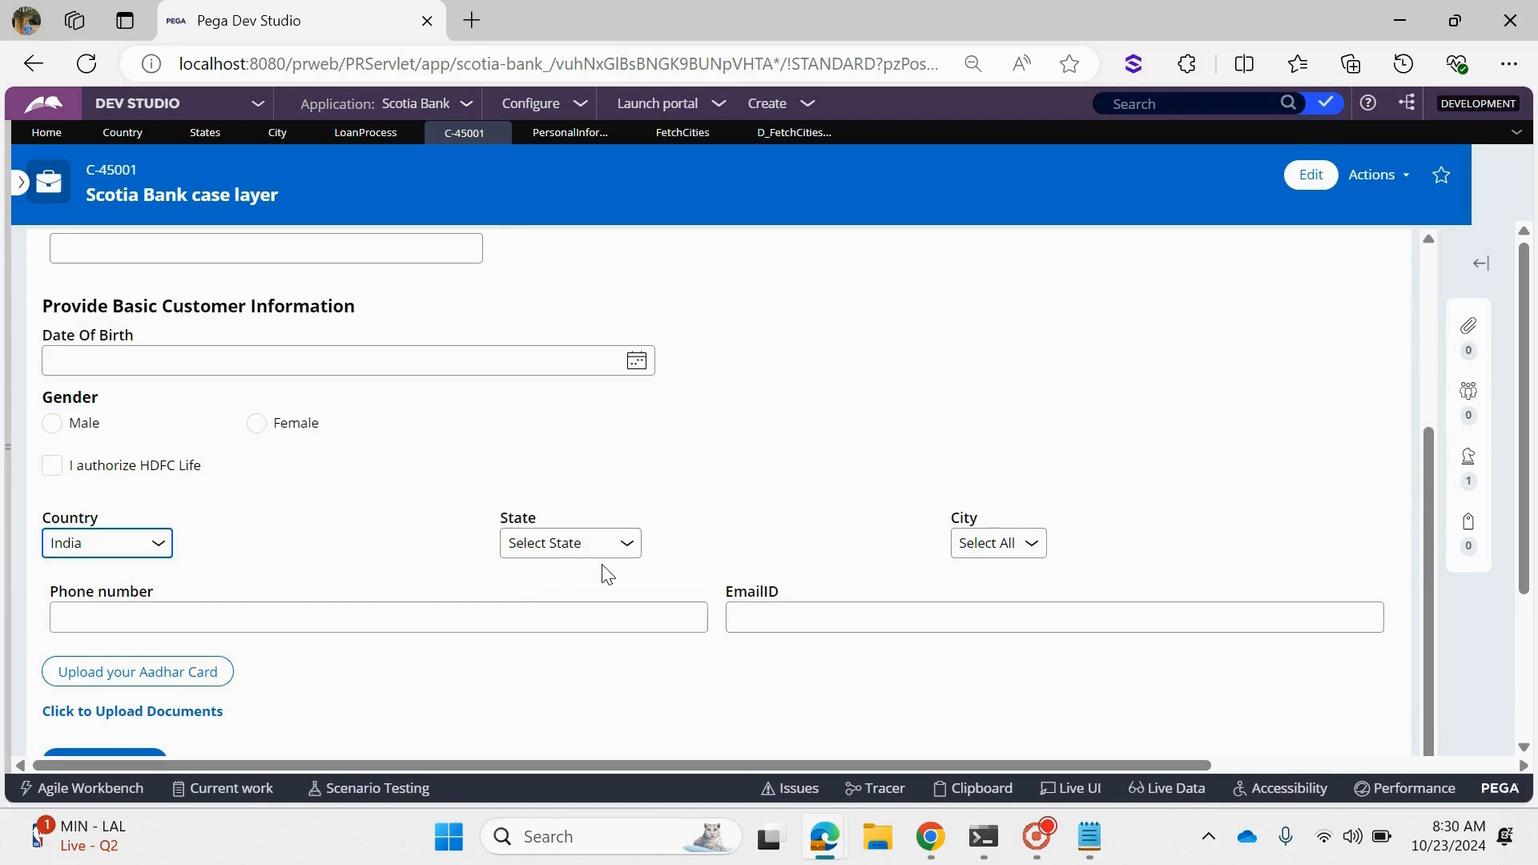
click(994, 545)
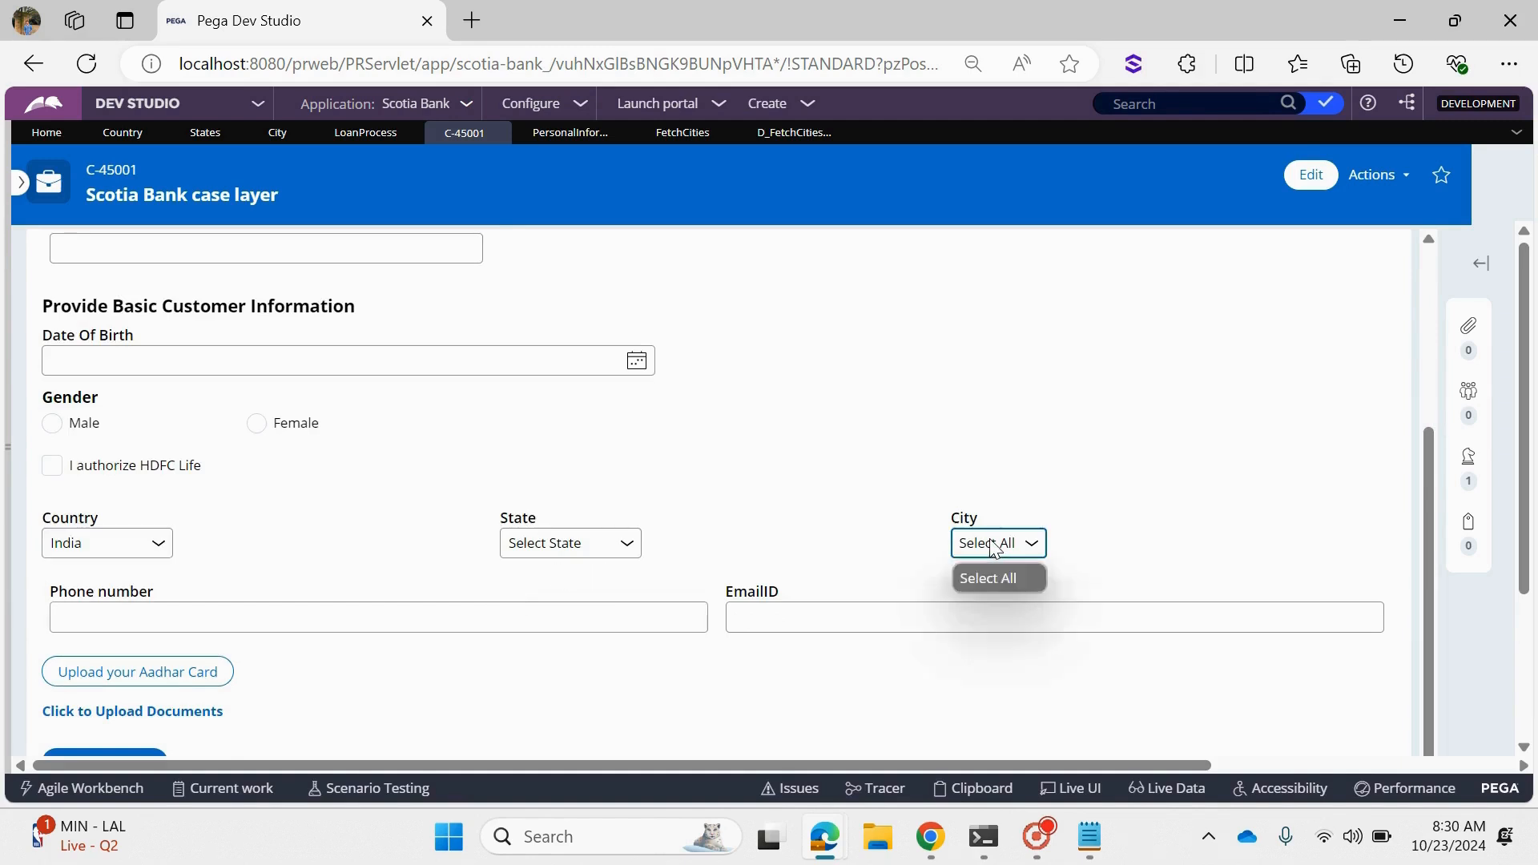
click(993, 545)
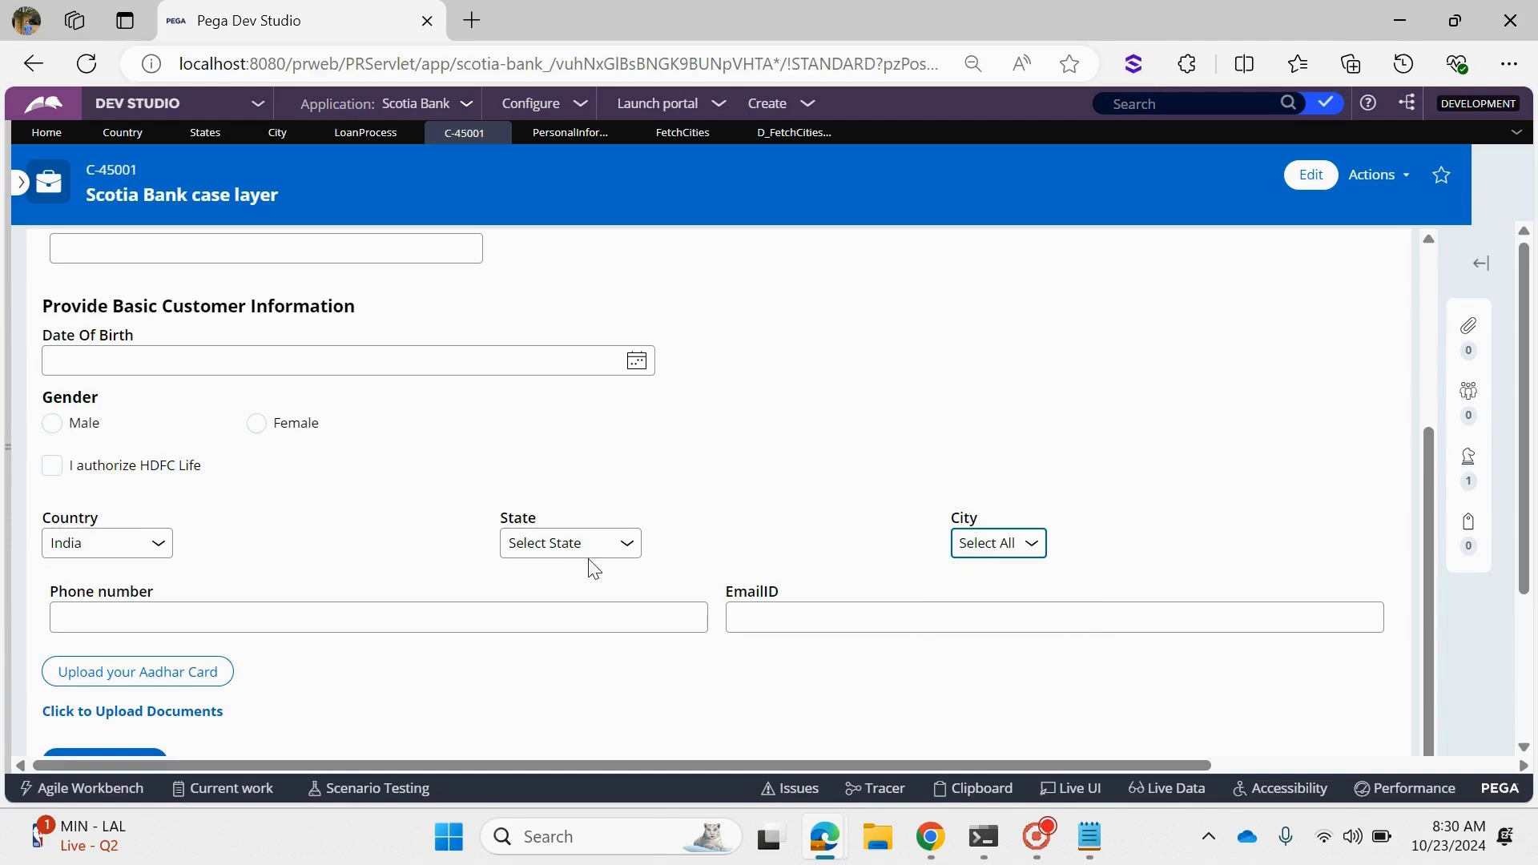
- Test the cascade by choosing Telangana as the State and Hyderabad as the City
click(556, 543)
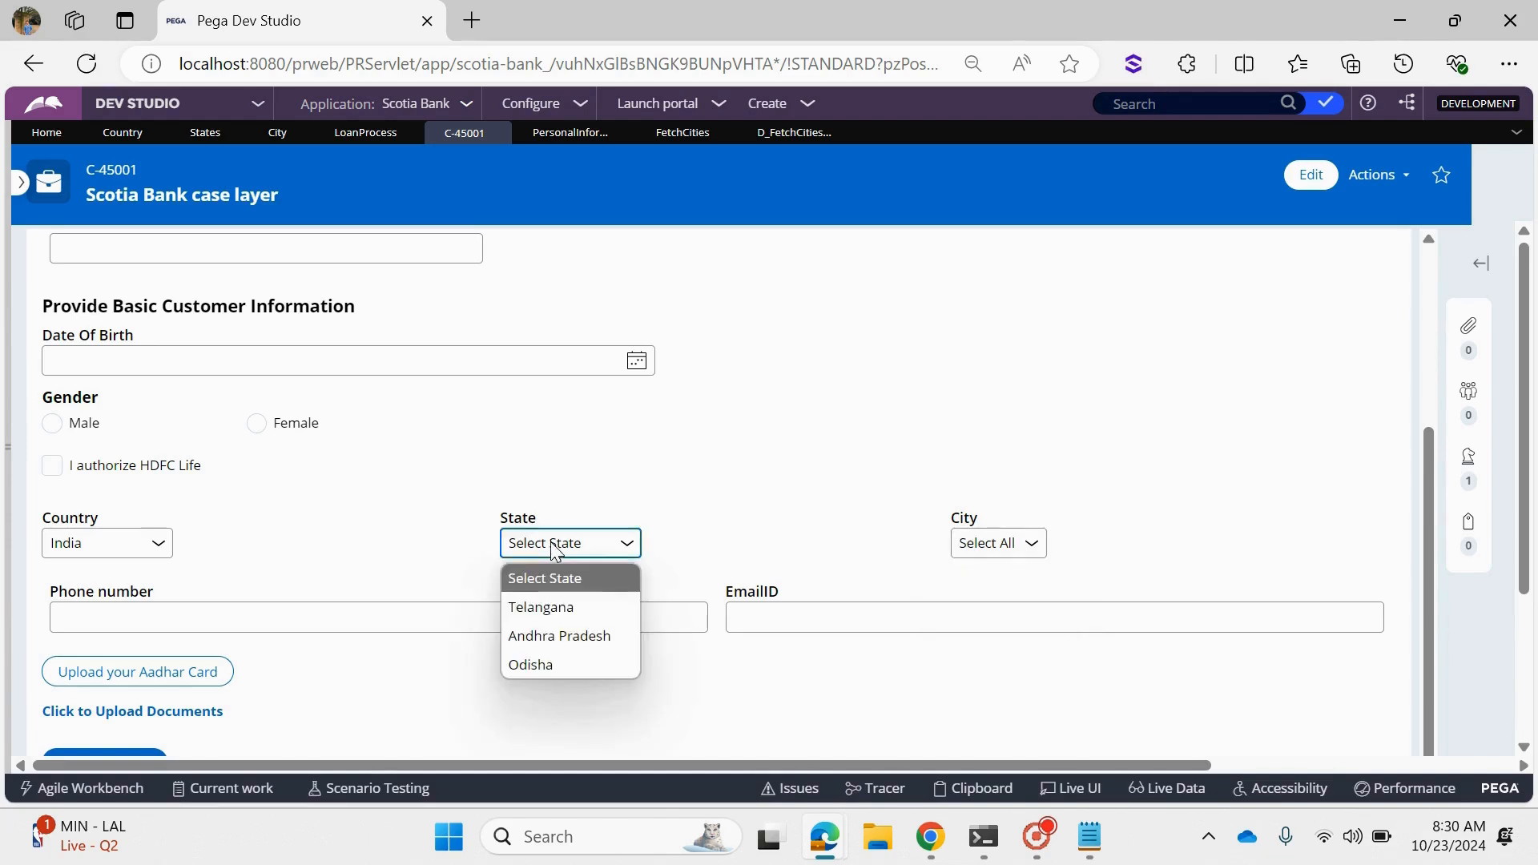
click(579, 621)
click(993, 545)
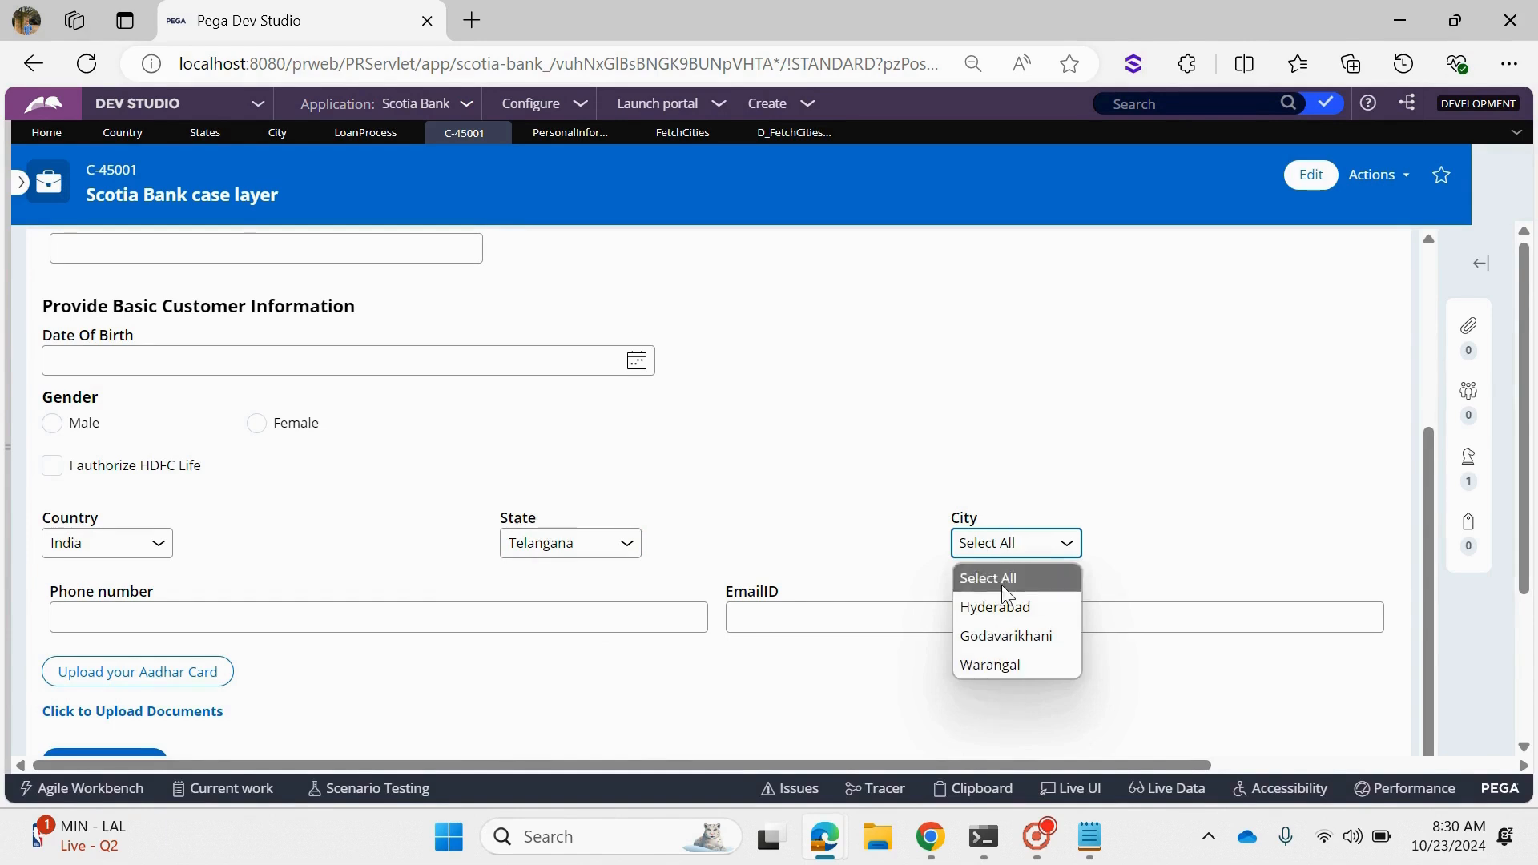
click(998, 608)
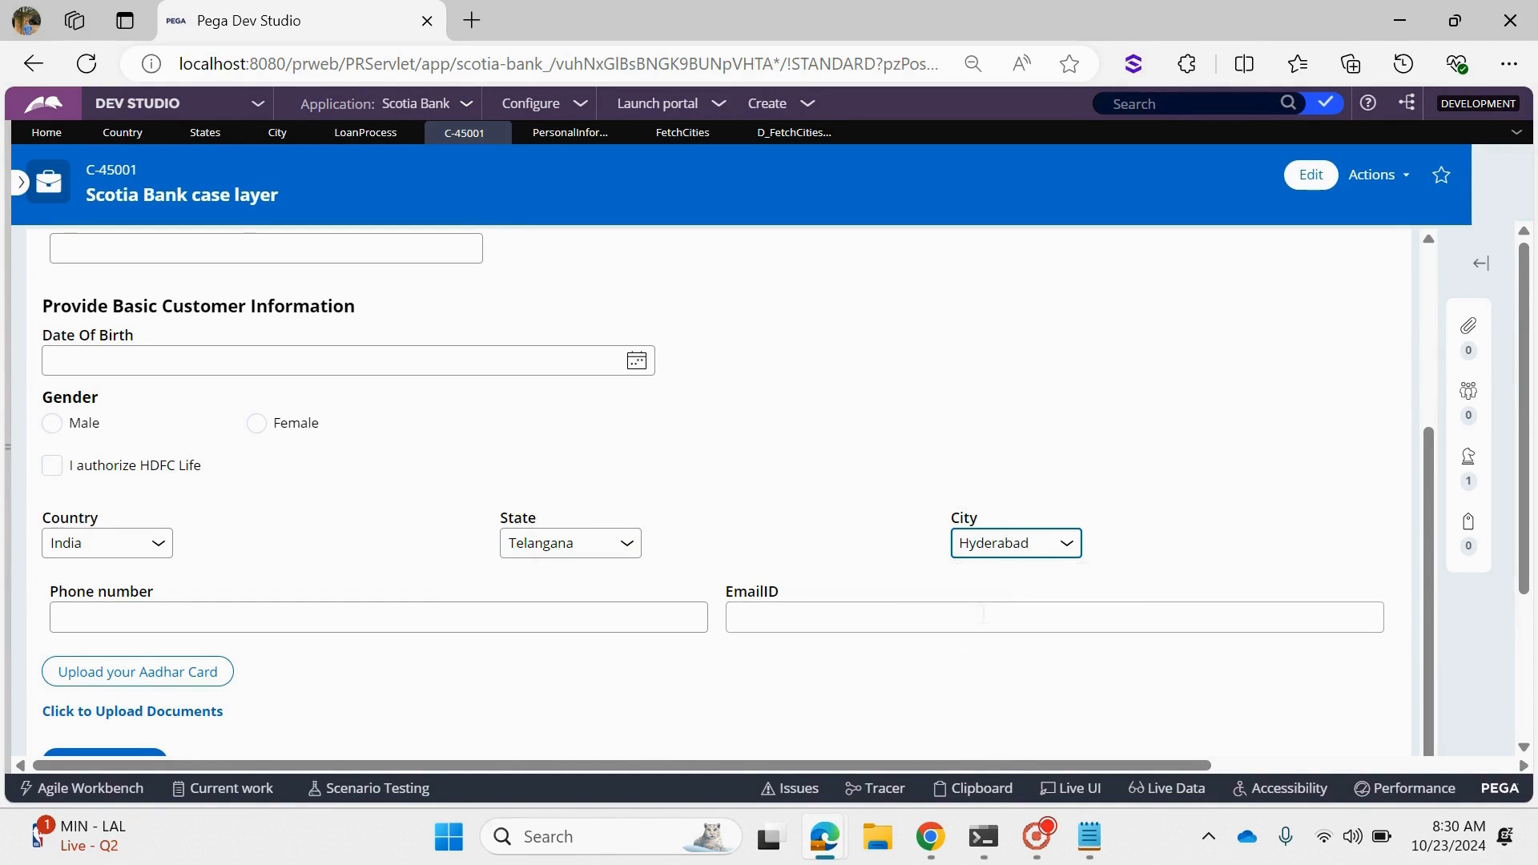
- Switch the State to Andhra Pradesh and to Odisha, checking the City options offered for each
click(624, 543)
click(603, 636)
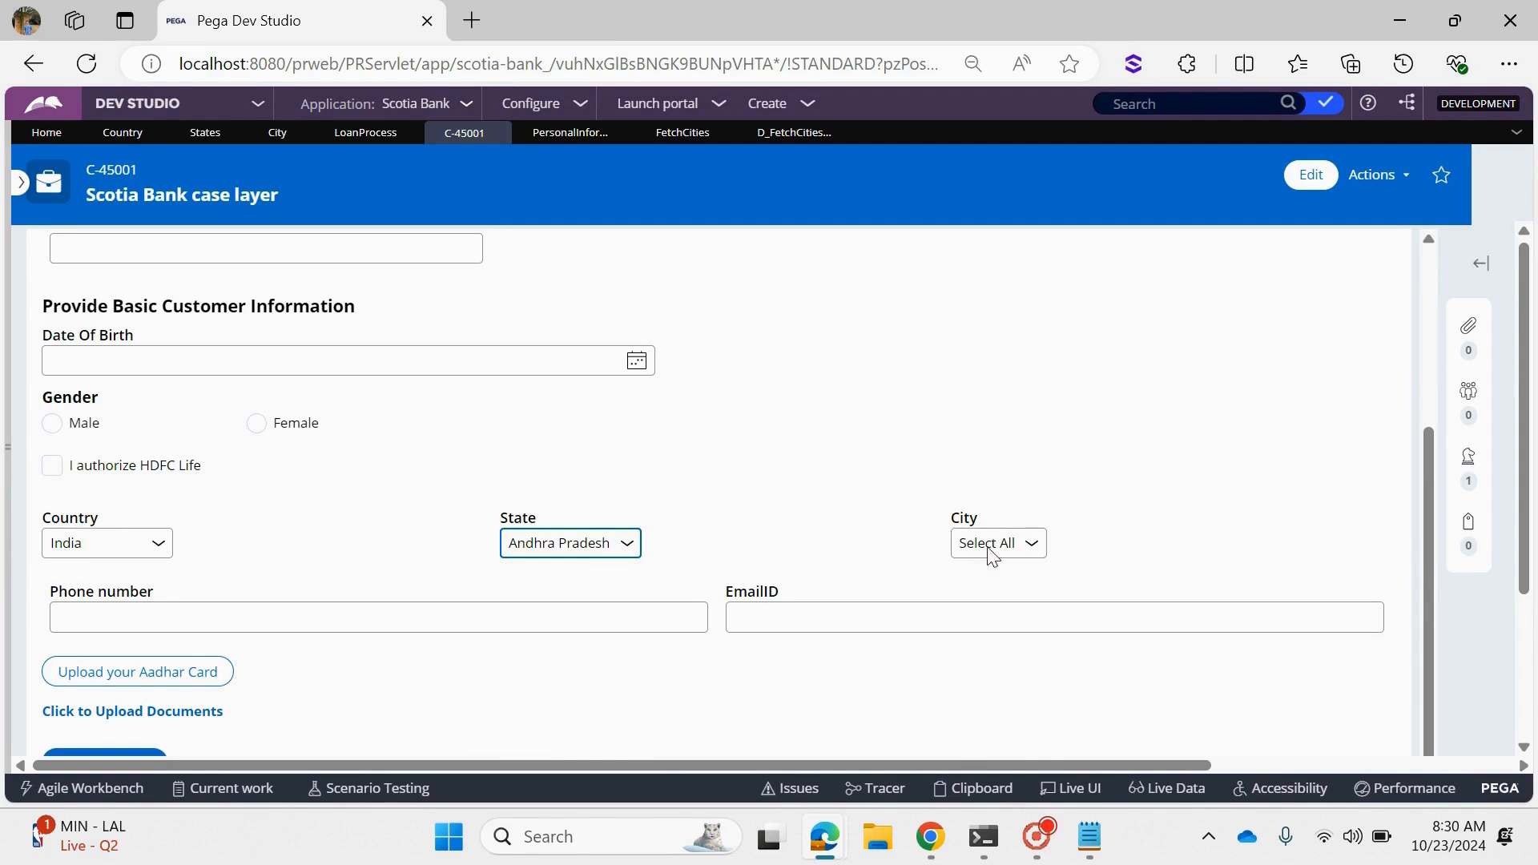
click(998, 546)
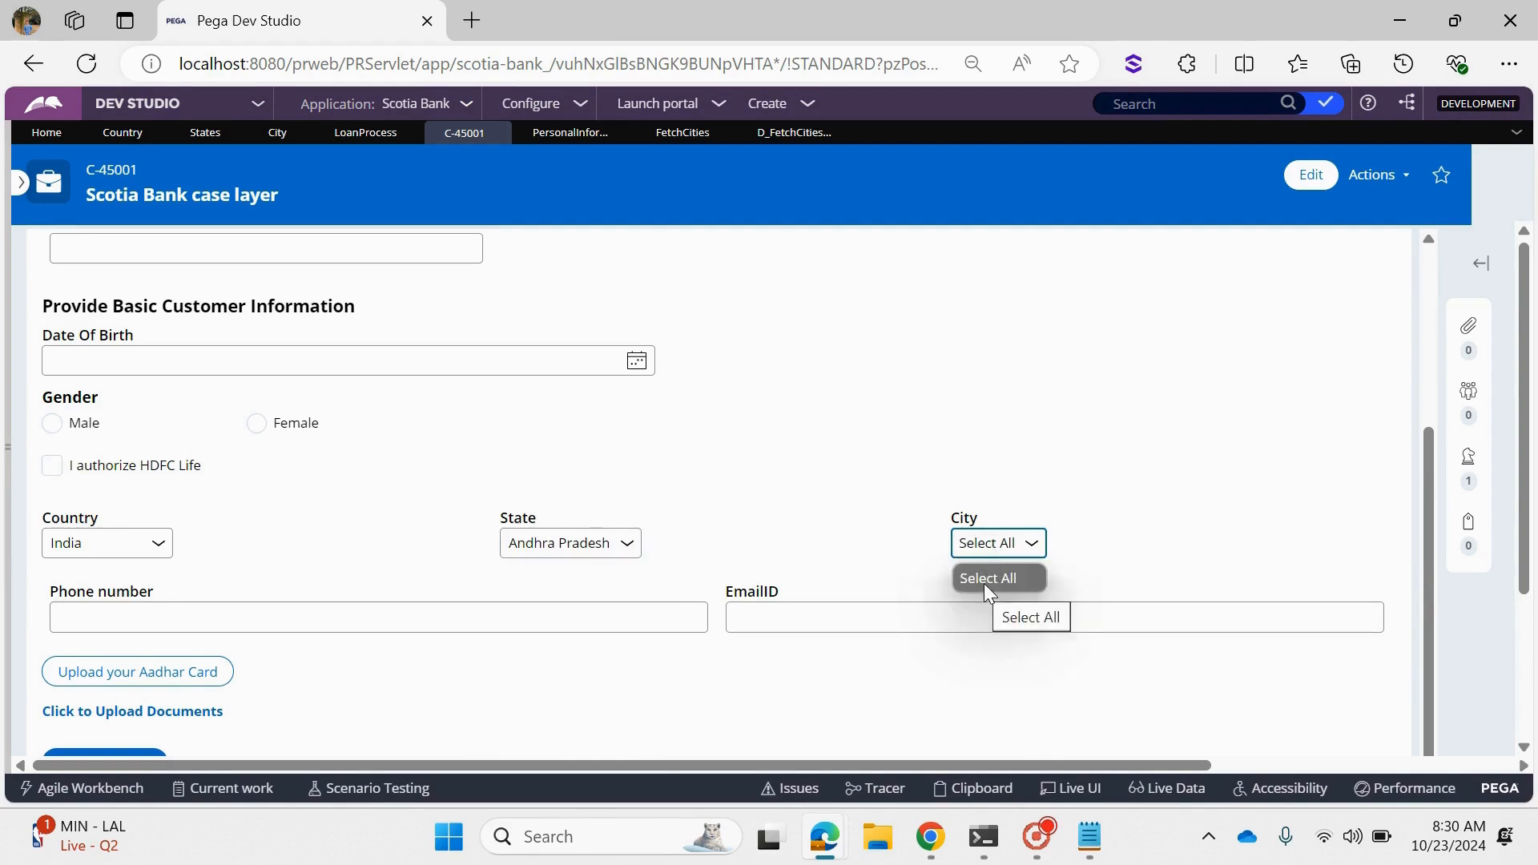
click(580, 552)
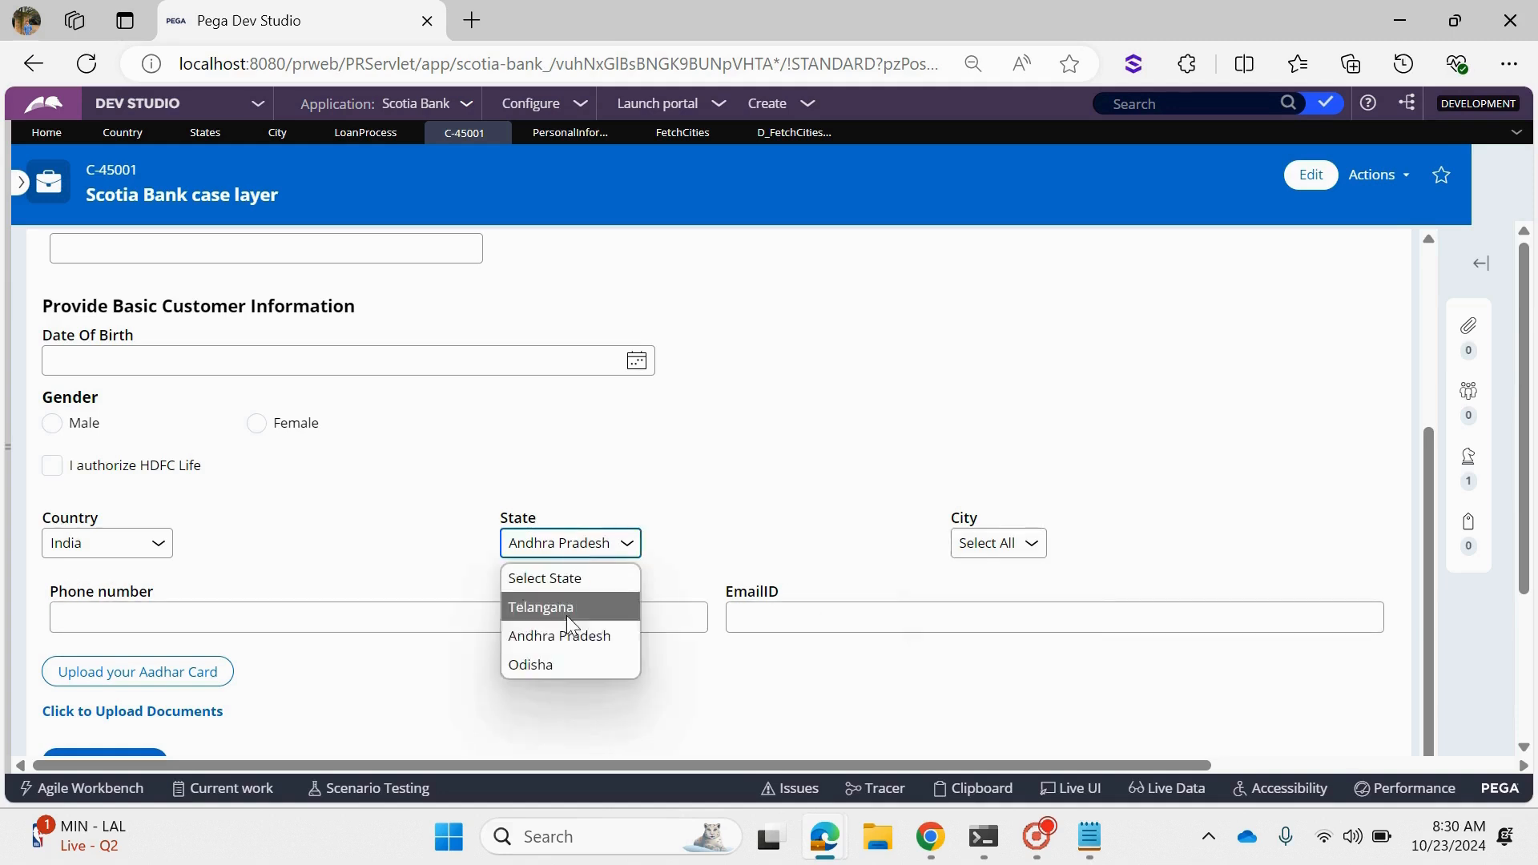
click(560, 652)
click(988, 545)
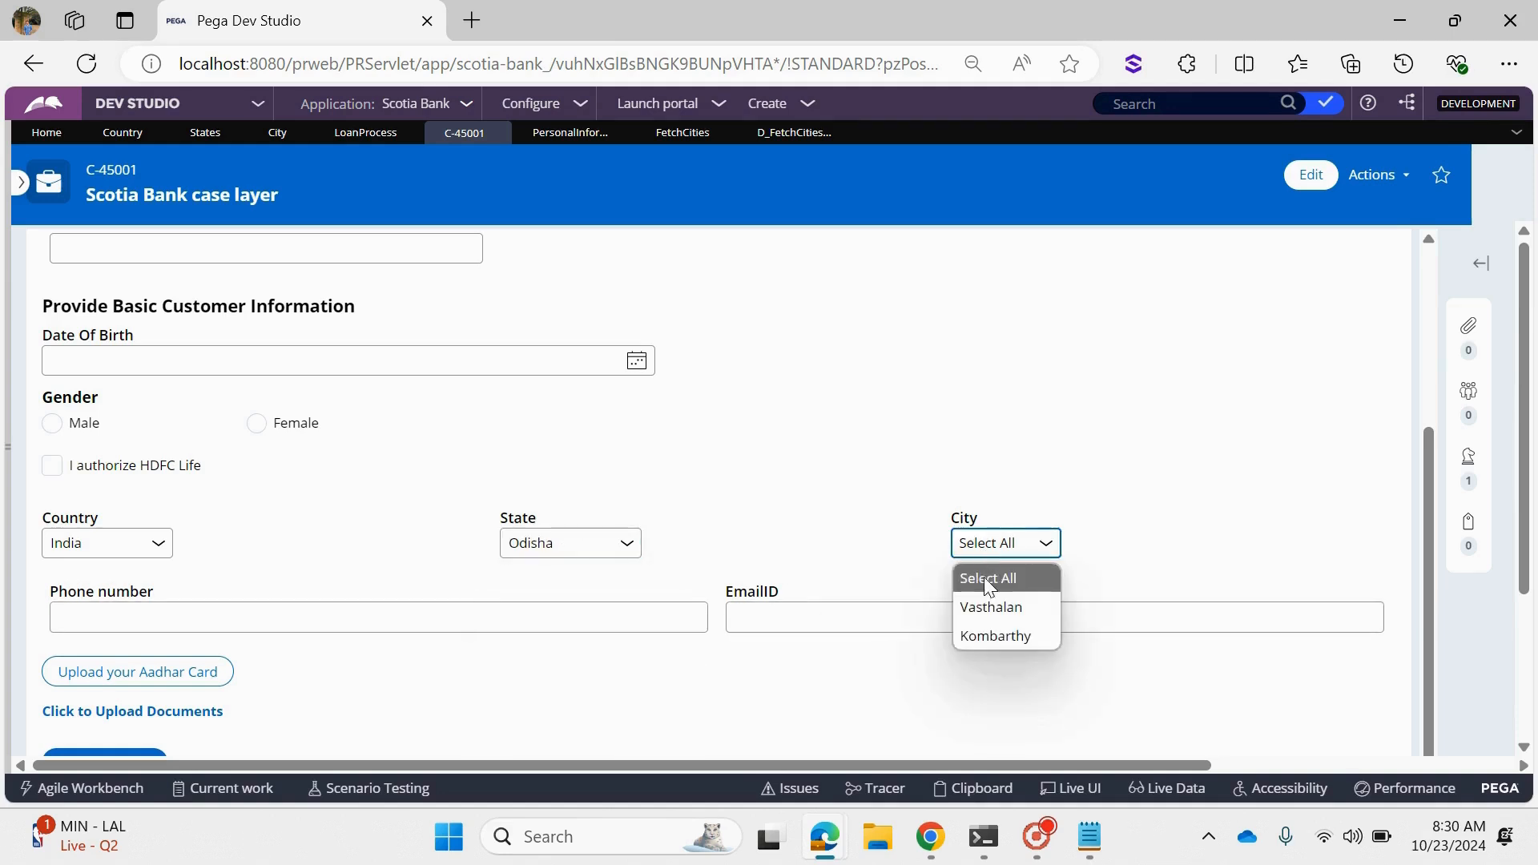
- Cycle the State through Telangana back to Andhra Pradesh and recheck the City options
click(580, 542)
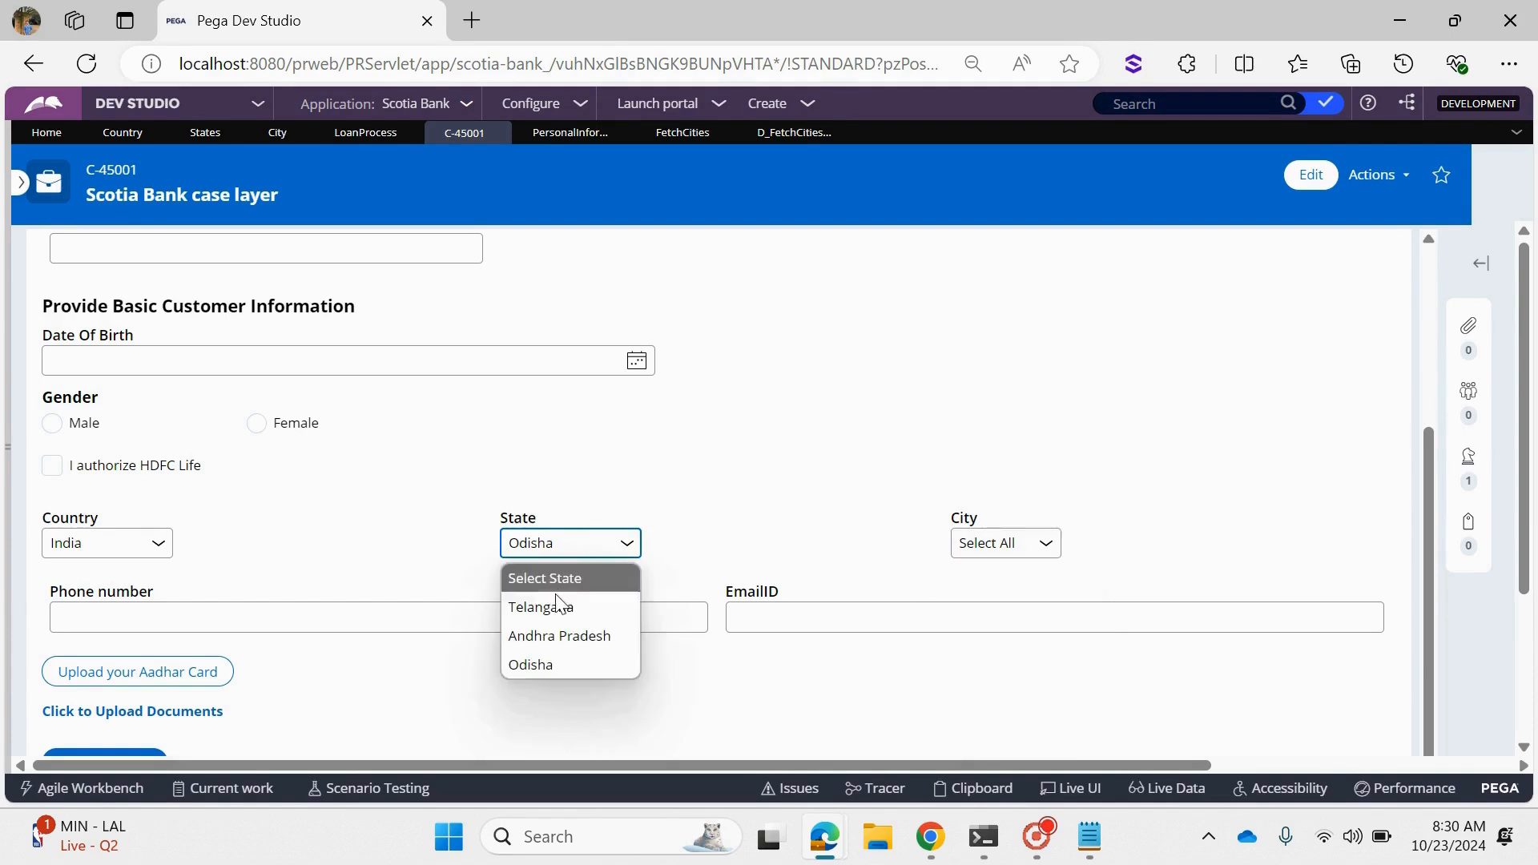
click(561, 606)
click(558, 543)
click(550, 632)
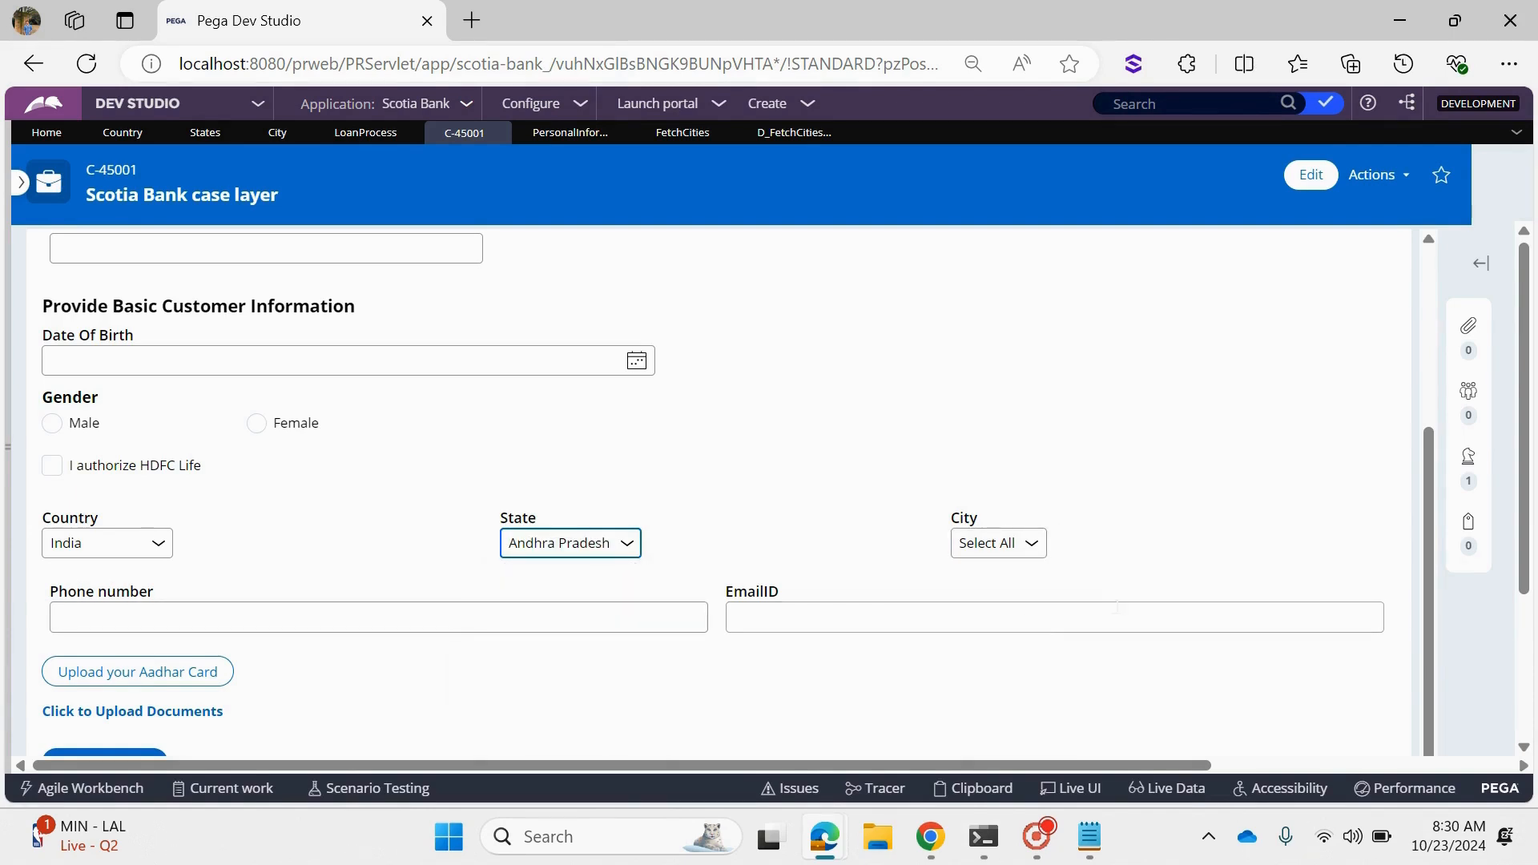
click(1002, 551)
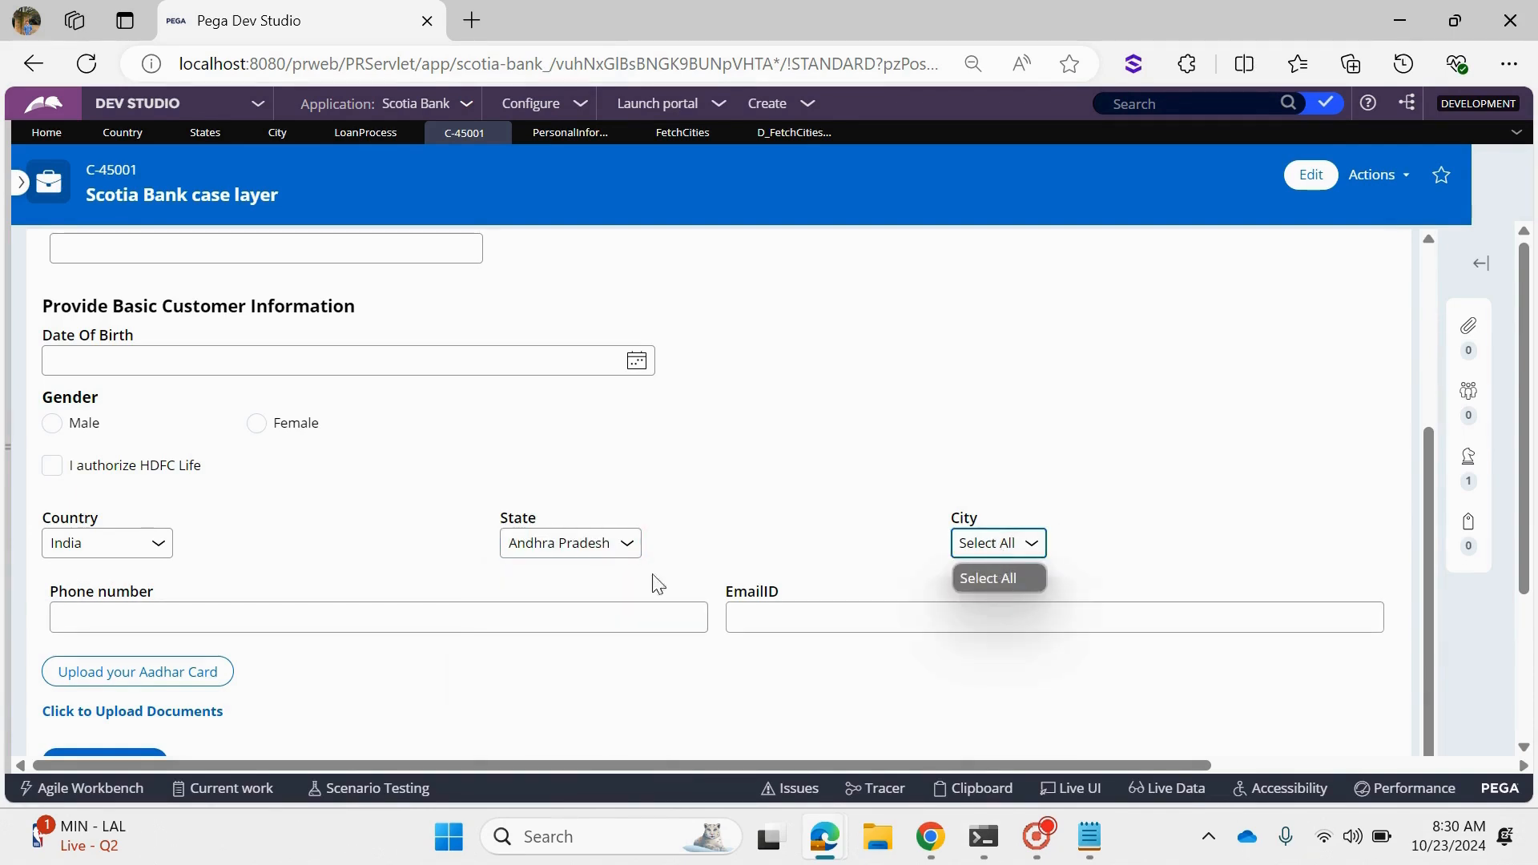
- Set the State back to Telangana and the City to Hyderabad
click(594, 546)
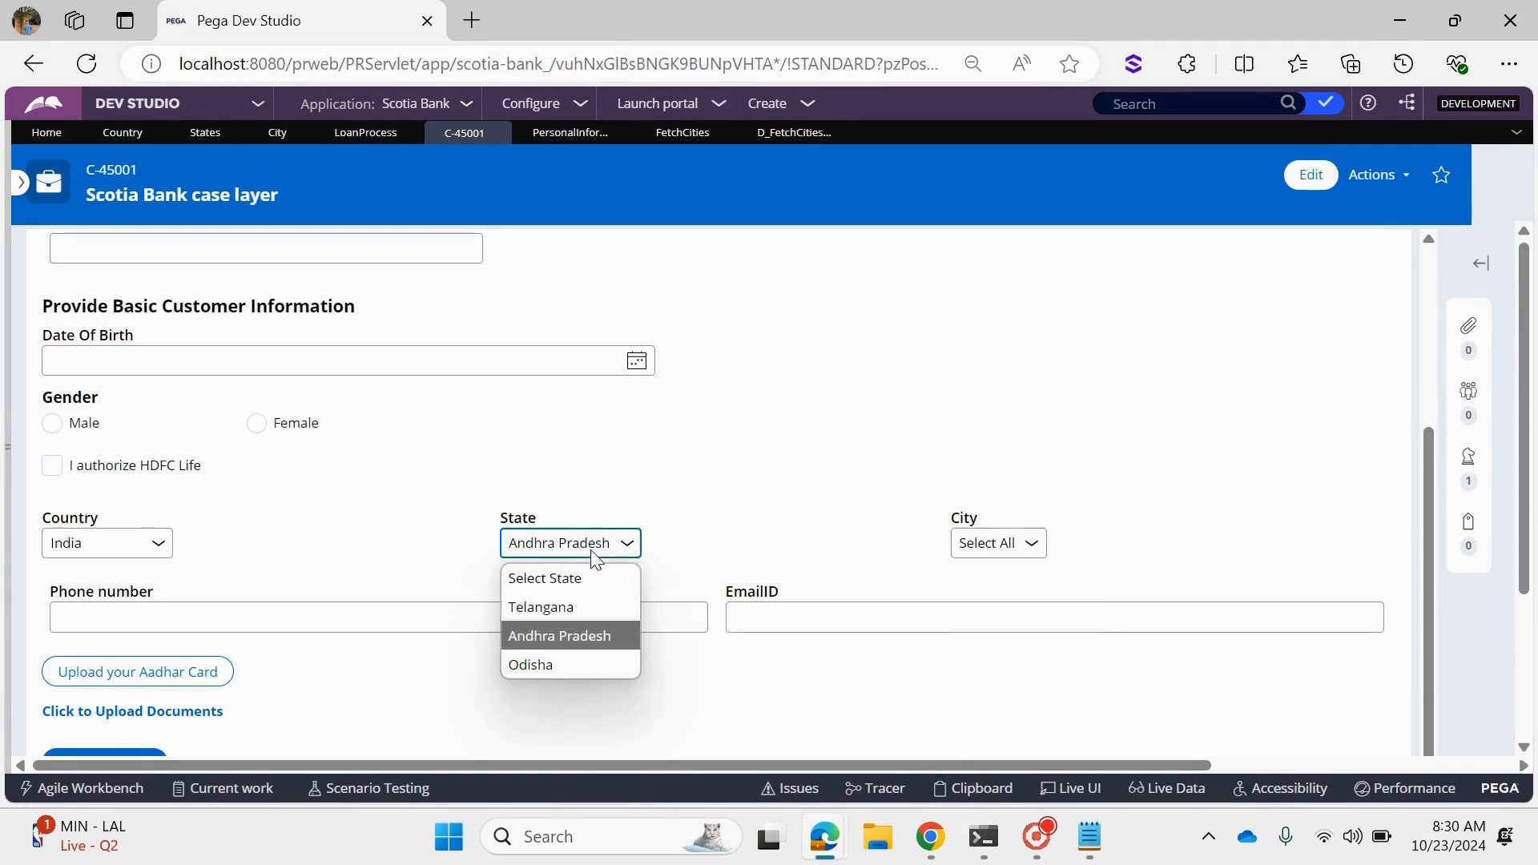
click(541, 607)
click(1030, 548)
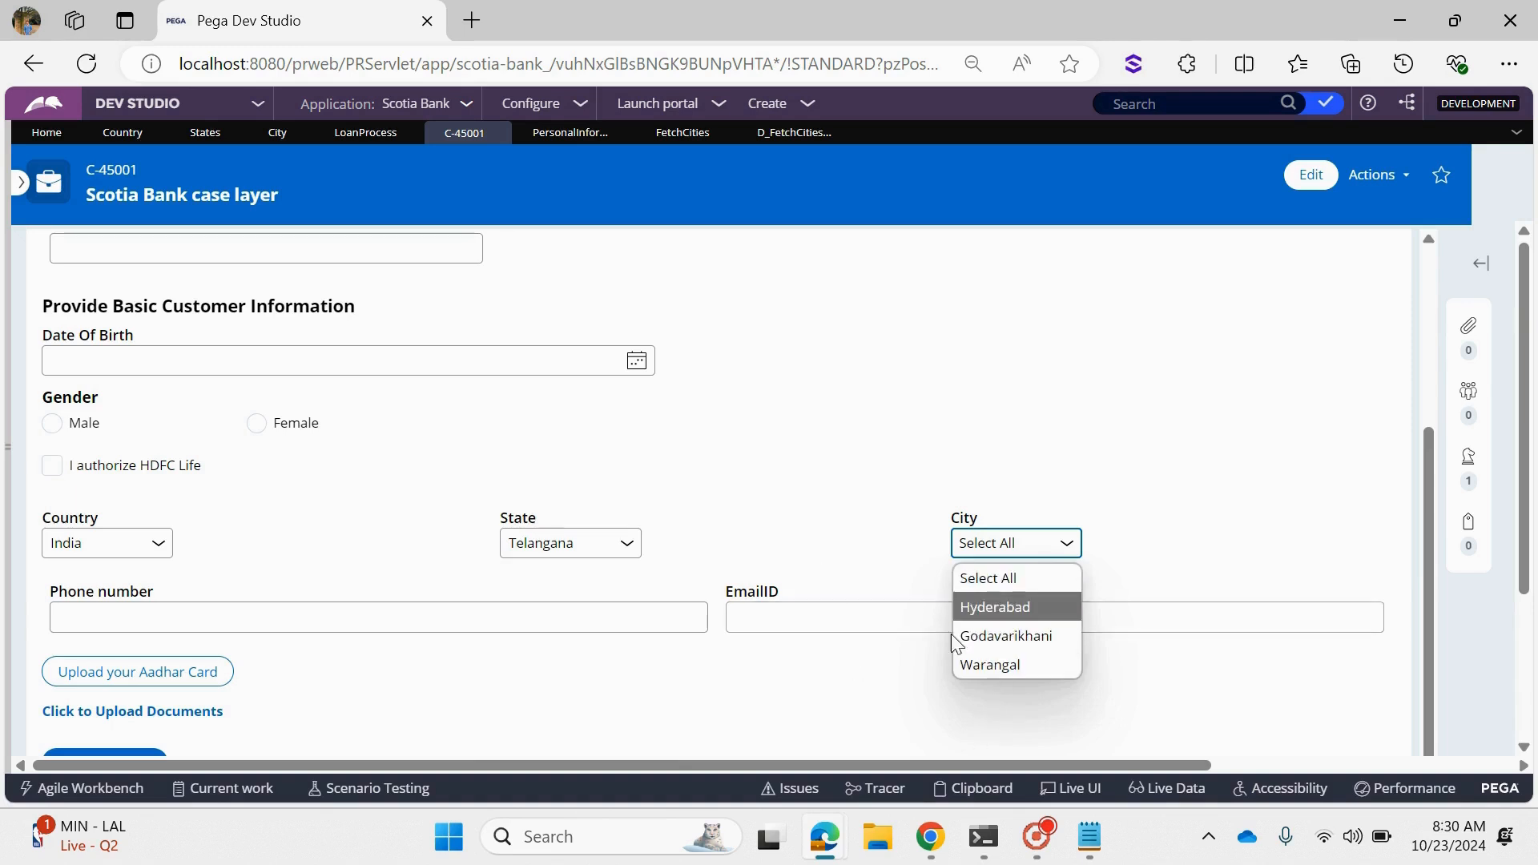
click(985, 608)
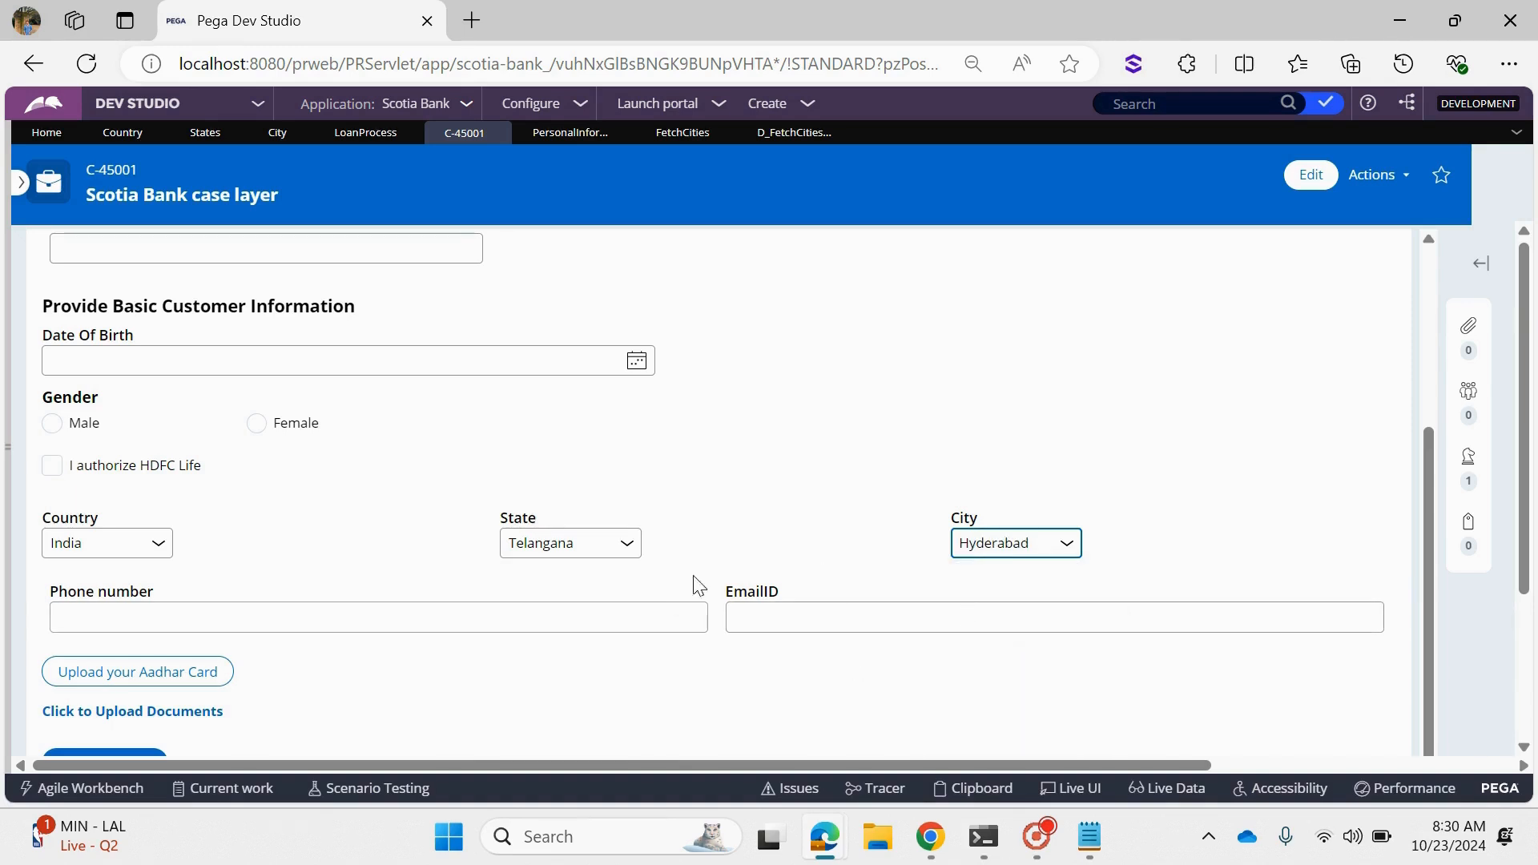
- Change the Country to United States and examine the options offered in the State and City dropdowns
click(137, 543)
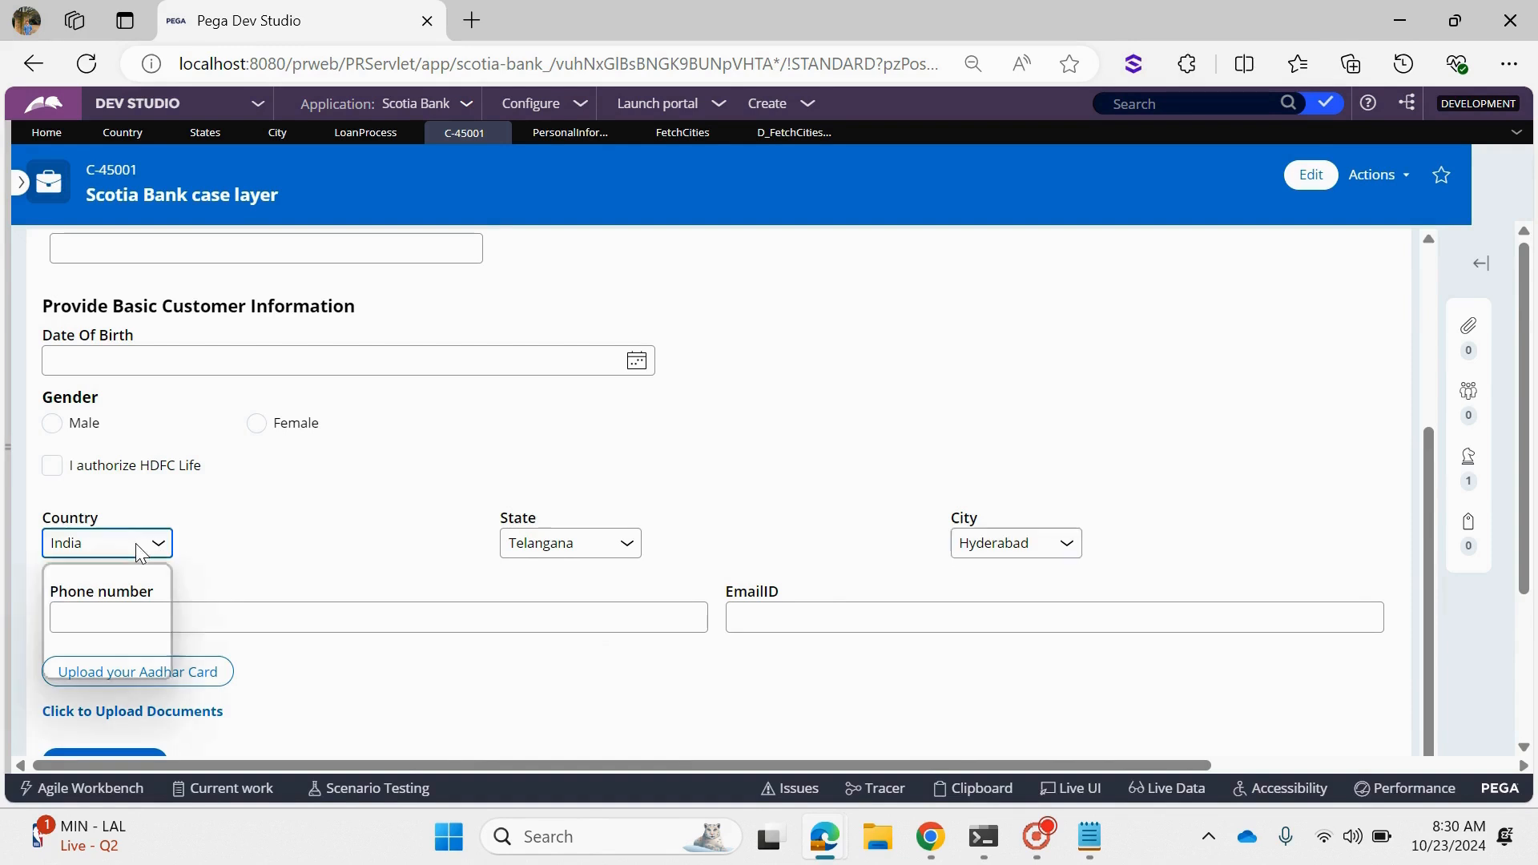
click(116, 637)
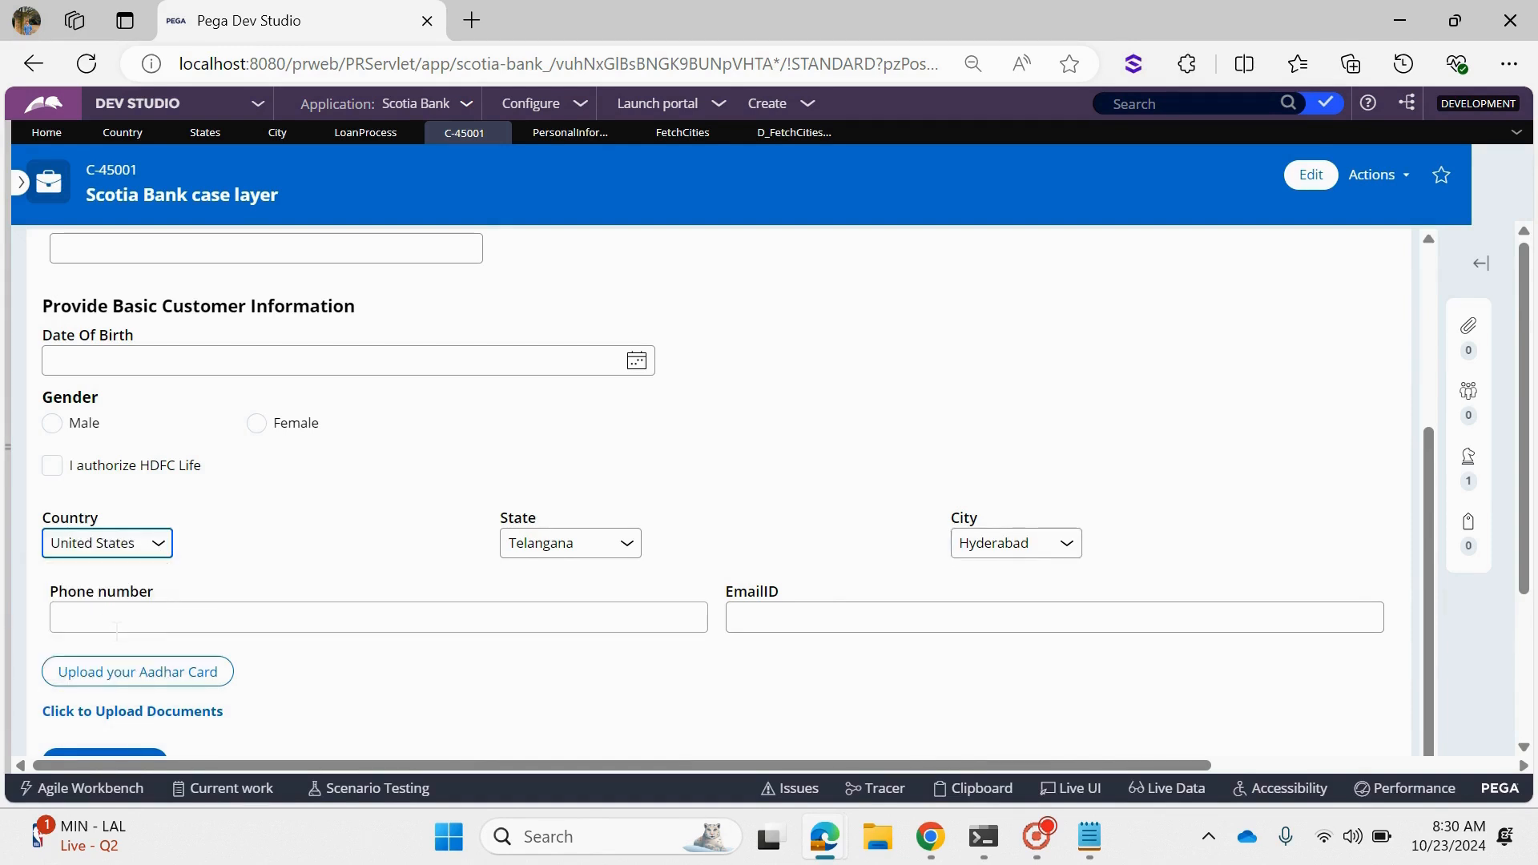
click(565, 544)
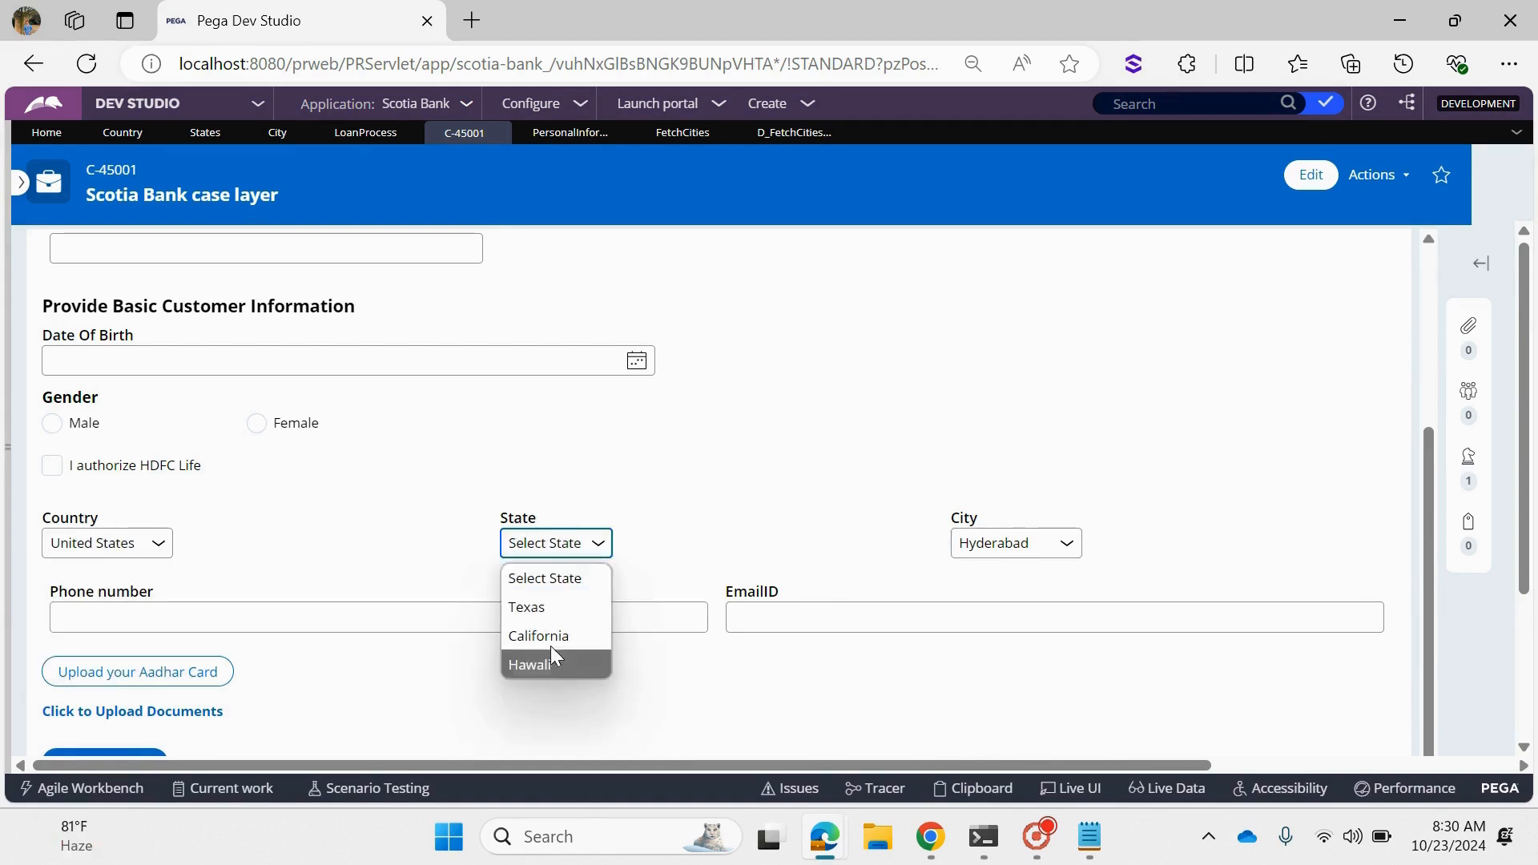
click(1000, 551)
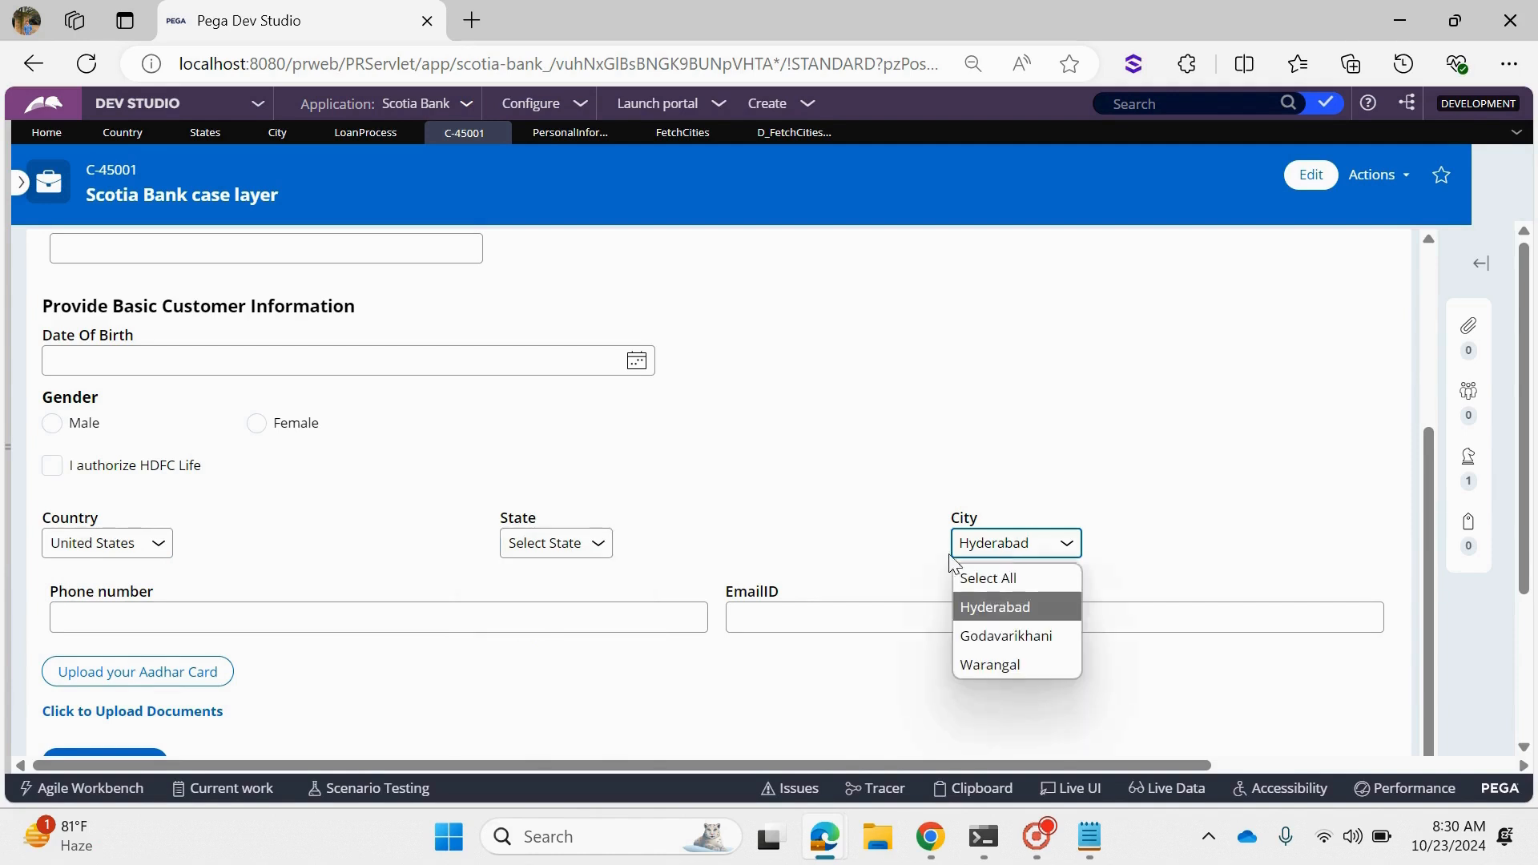
- Set the State to Texas and check the City options offered for it
click(912, 527)
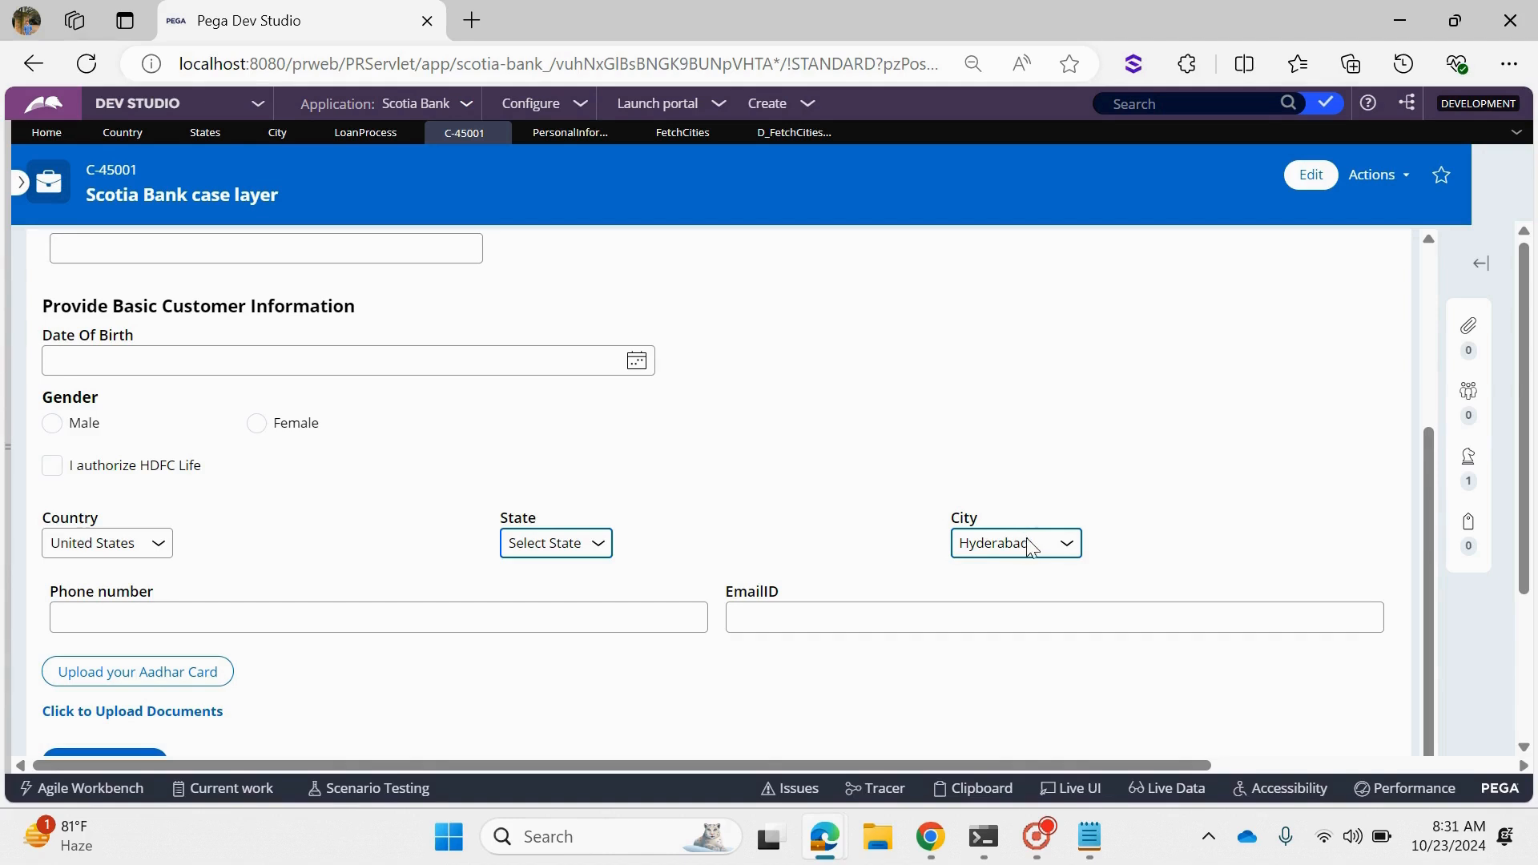
drag(939, 519, 979, 522)
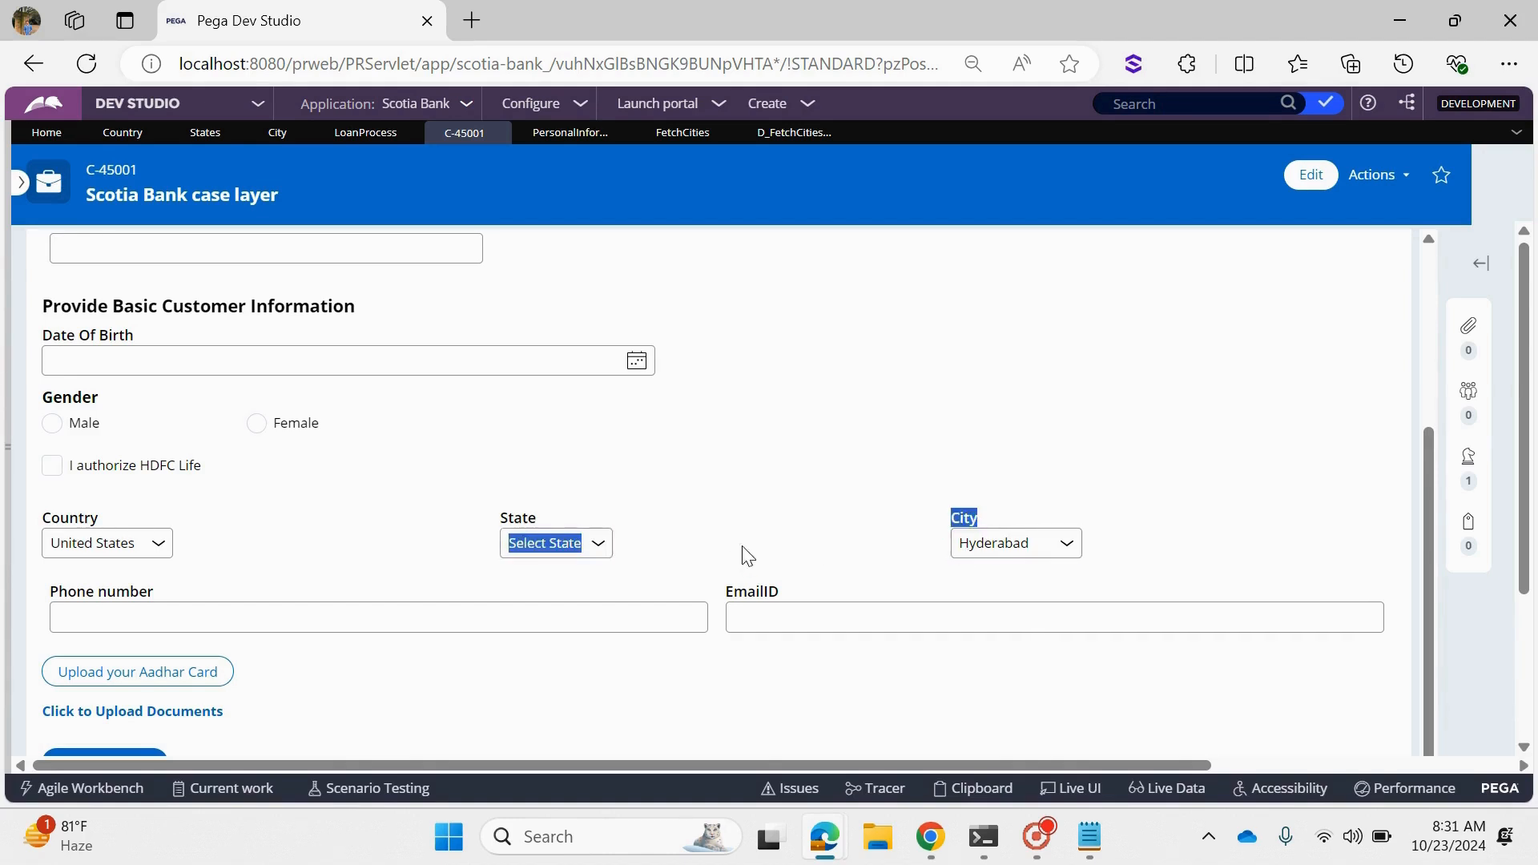
click(591, 542)
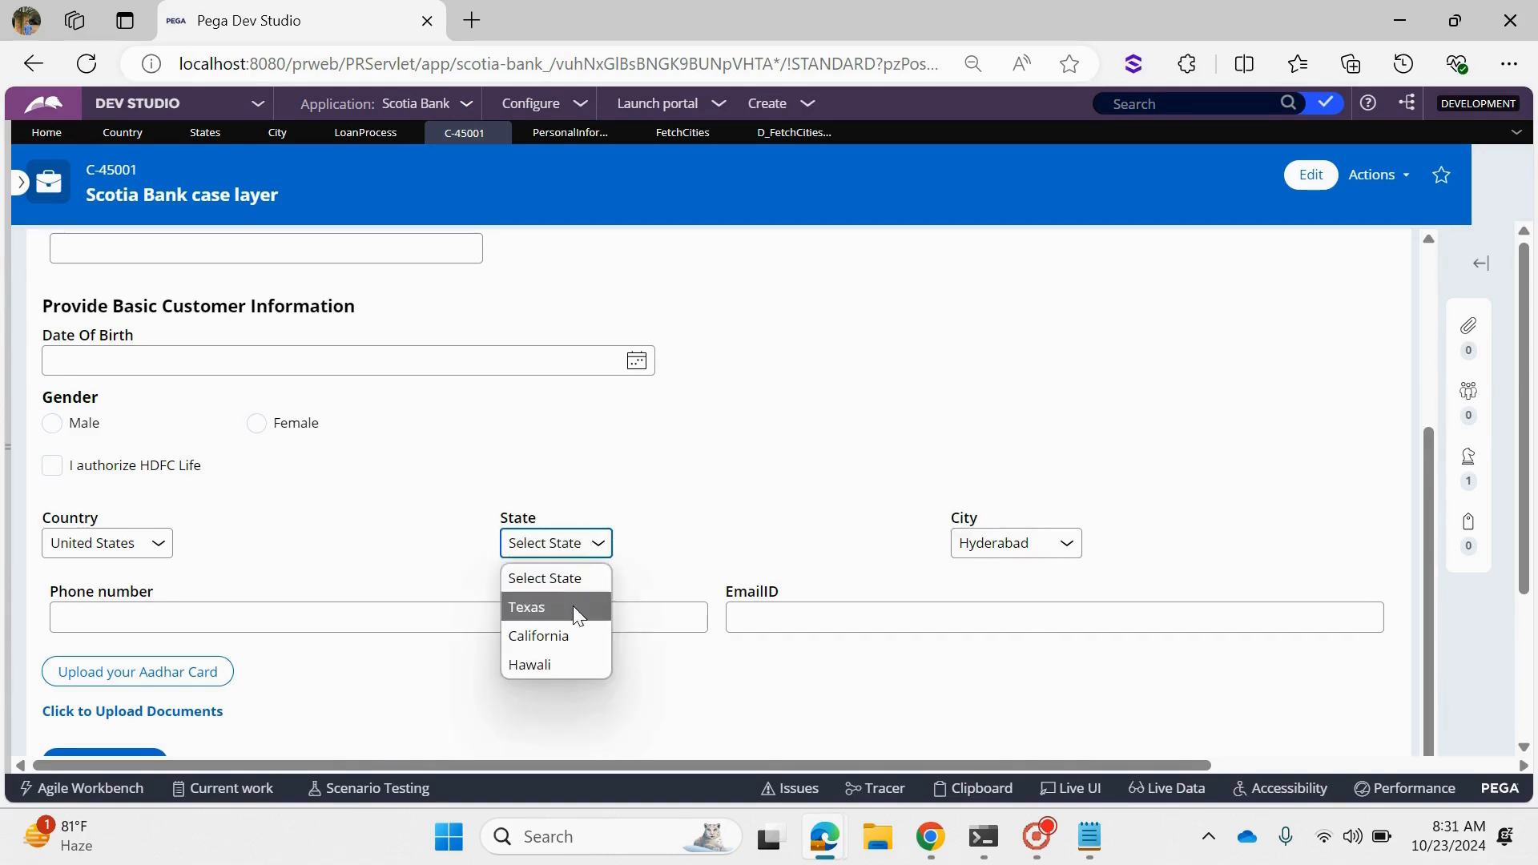
click(581, 607)
click(992, 548)
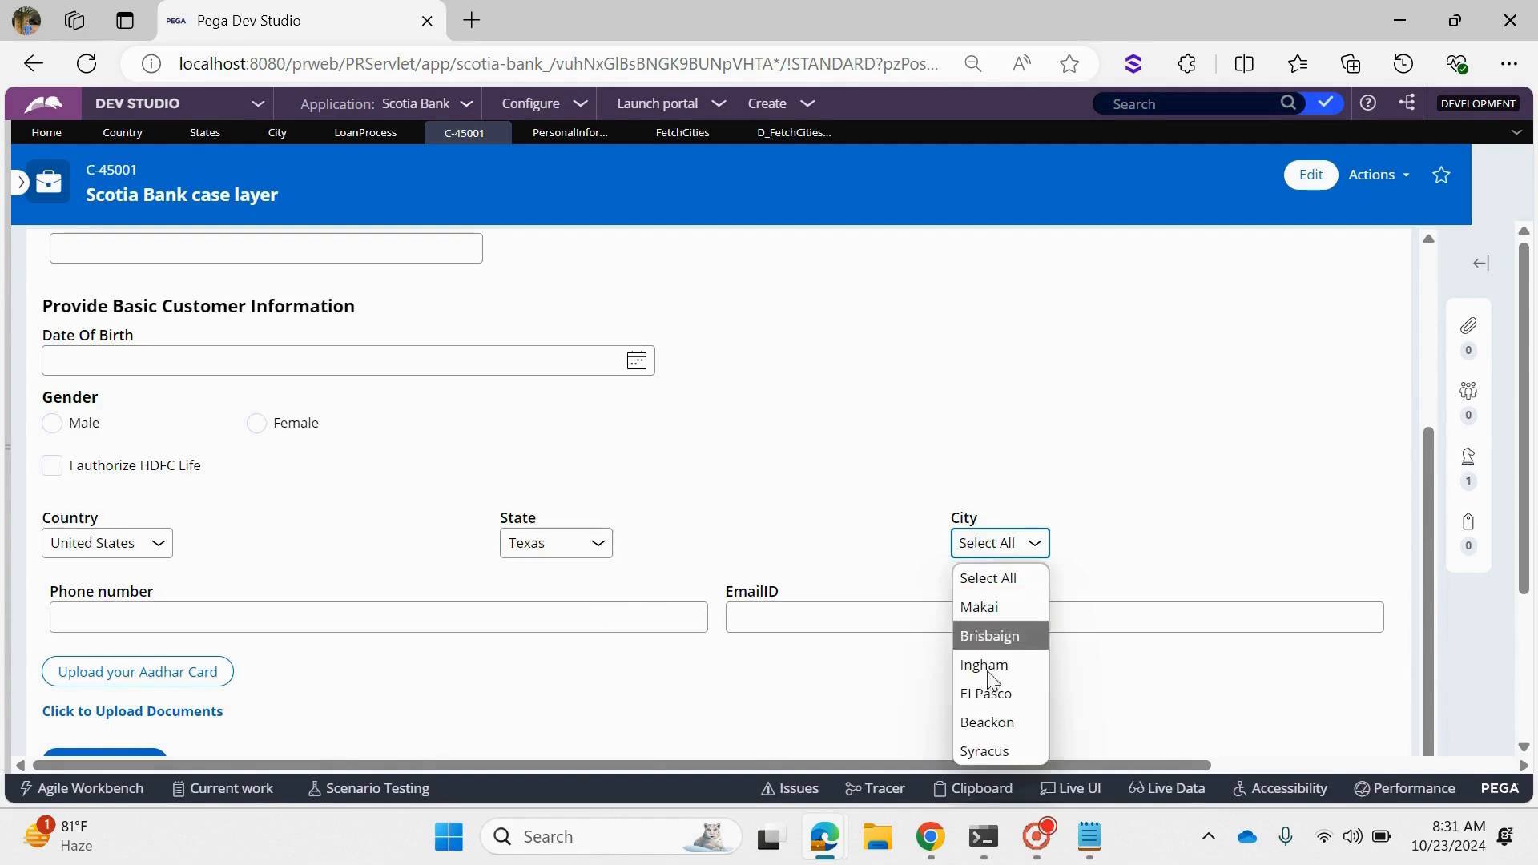
- Set the State to California and the City to Dallas
click(561, 543)
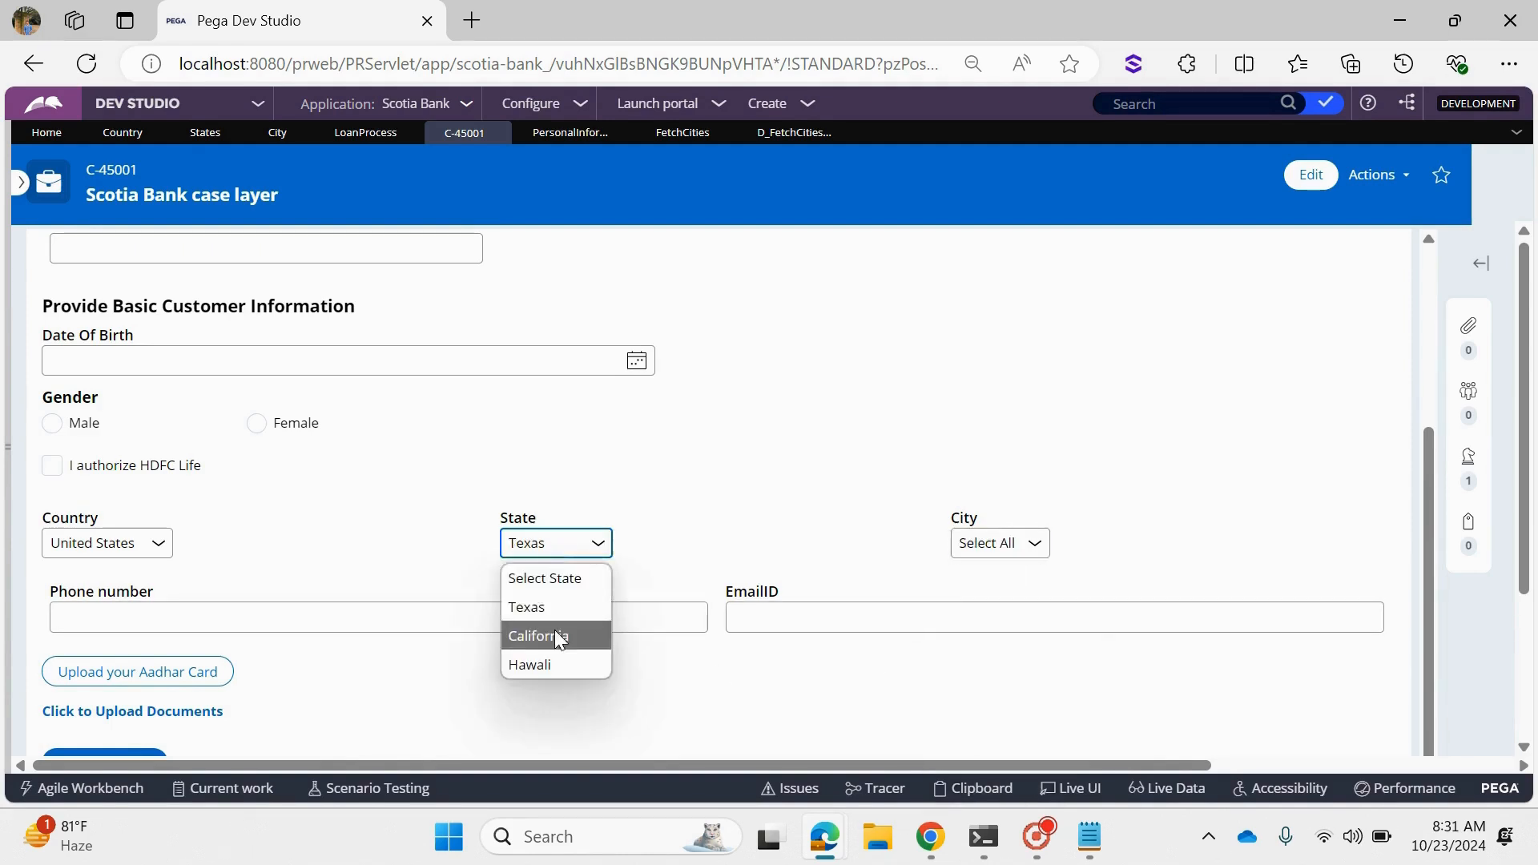
click(553, 636)
click(1000, 543)
click(979, 635)
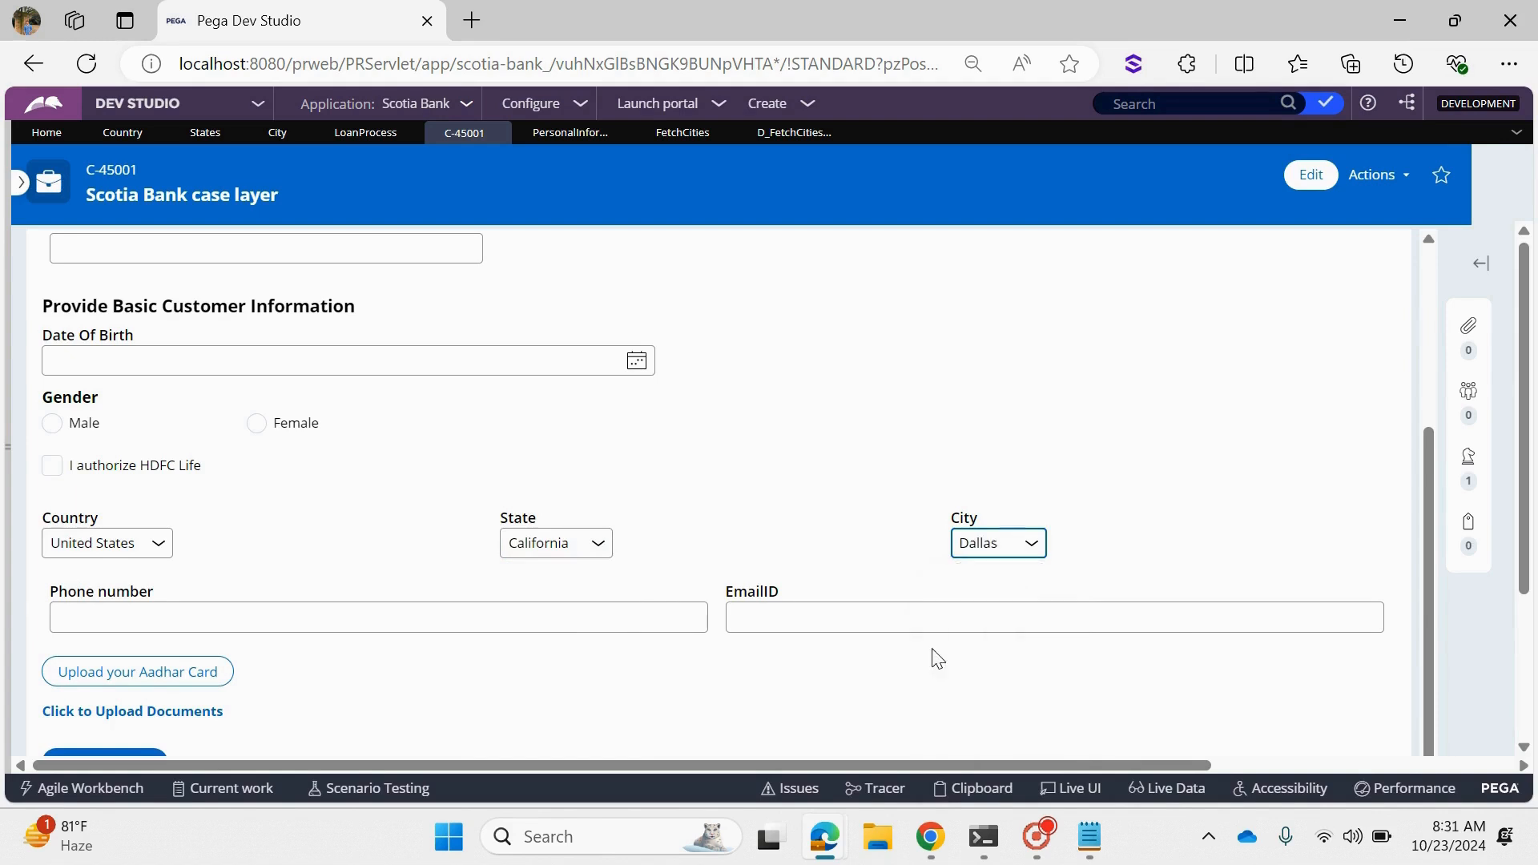
- Change the Country back to India and examine the State selection and the City options offered
click(108, 544)
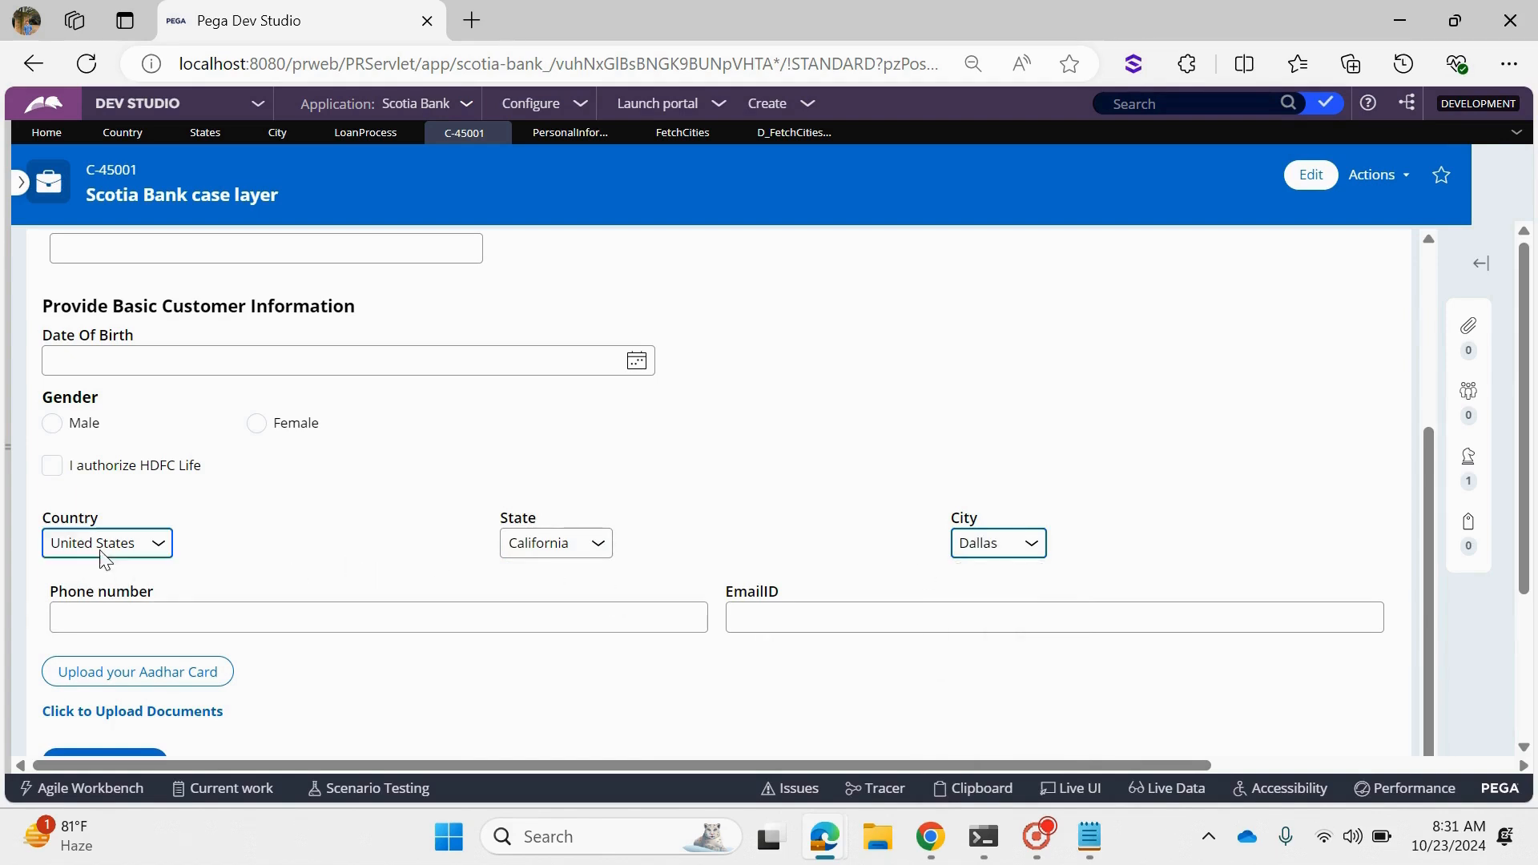
click(113, 662)
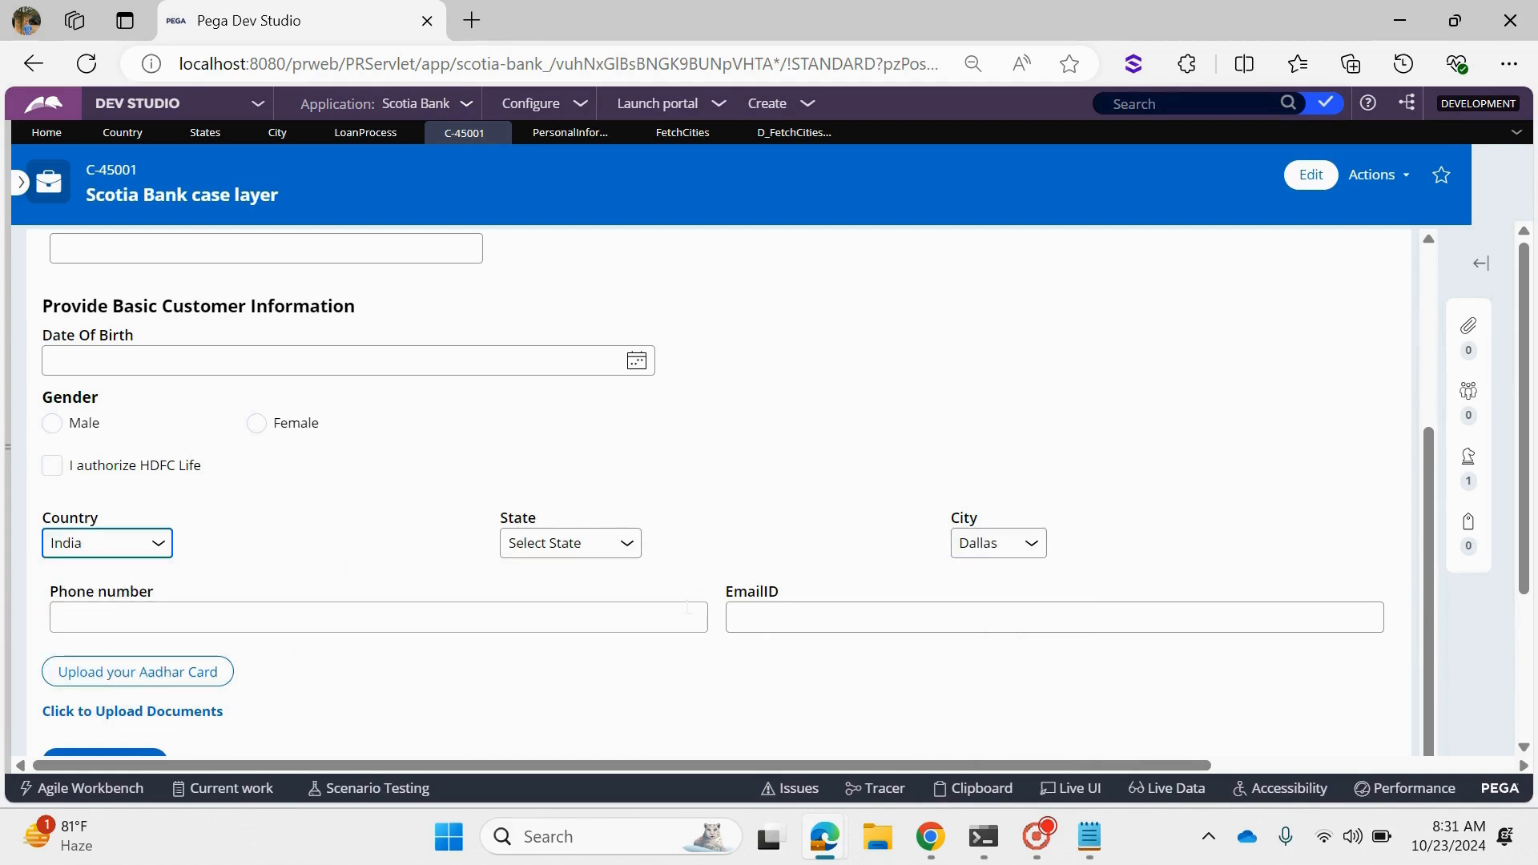
double_click(513, 519)
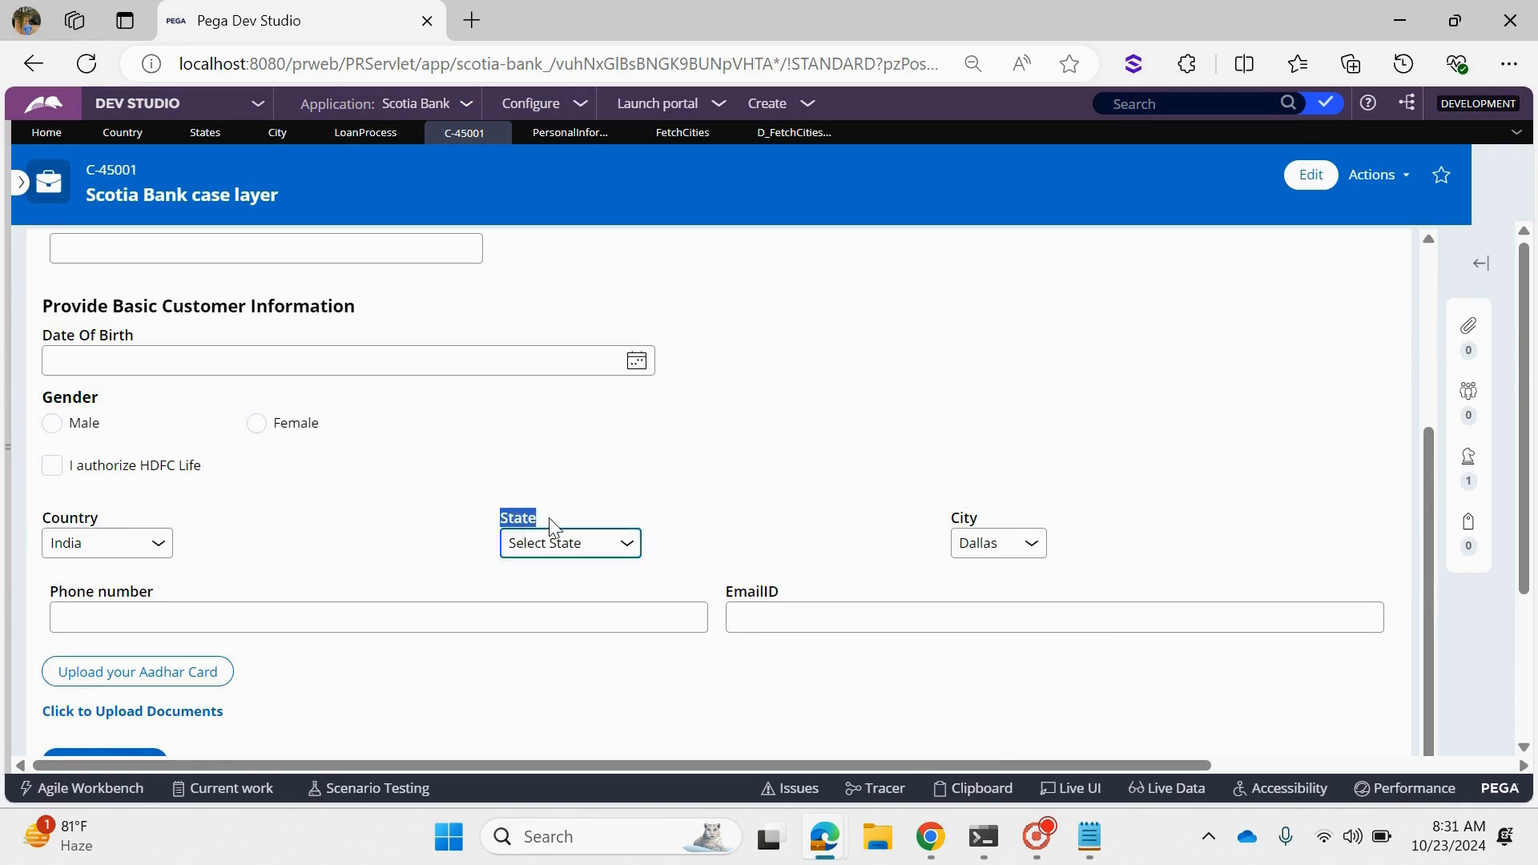
drag(47, 522, 106, 521)
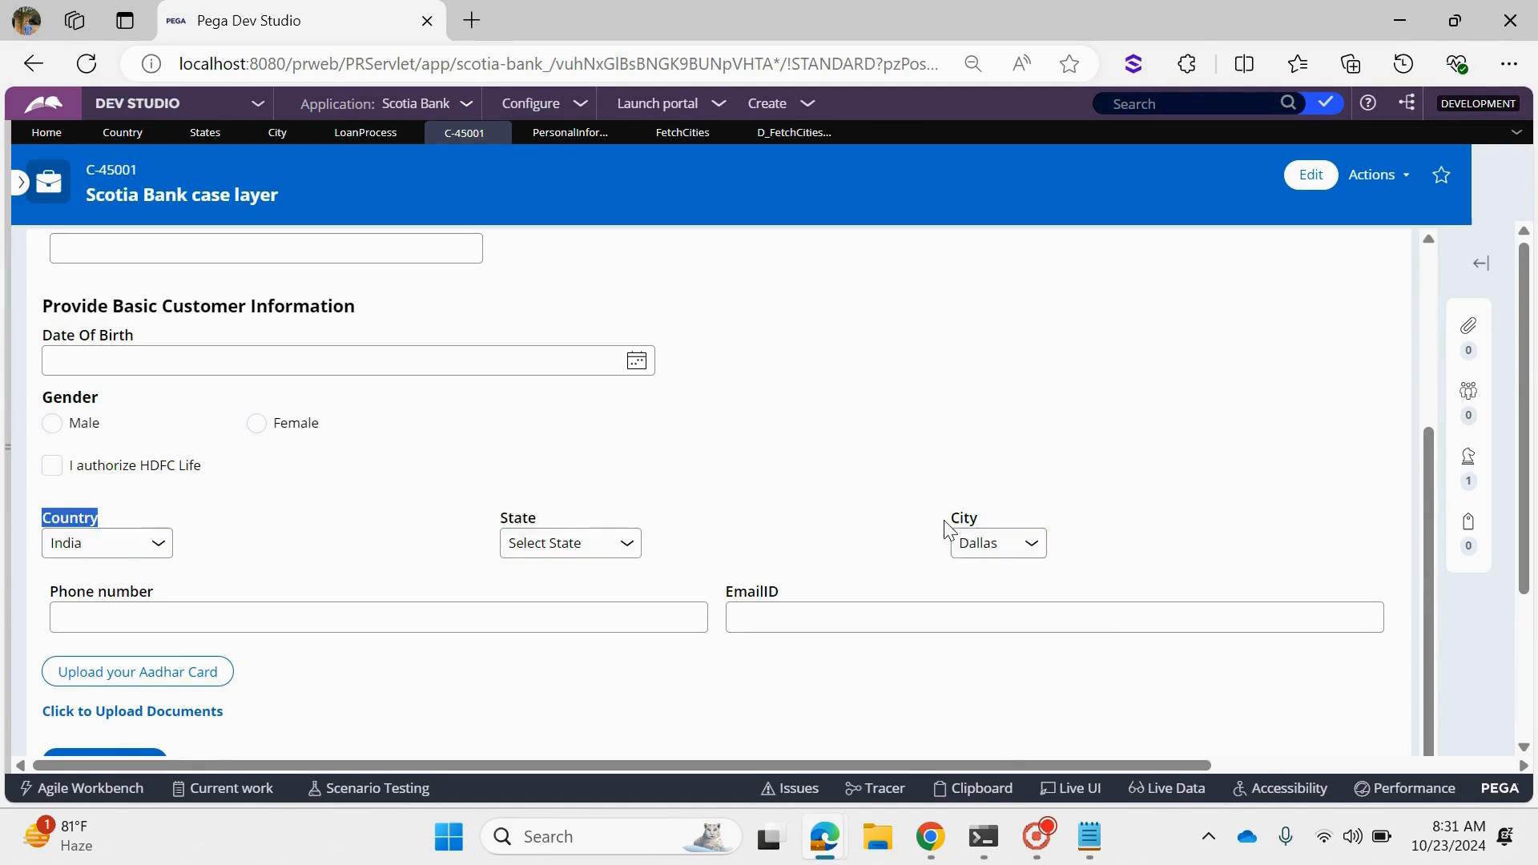
drag(943, 522, 981, 520)
click(767, 530)
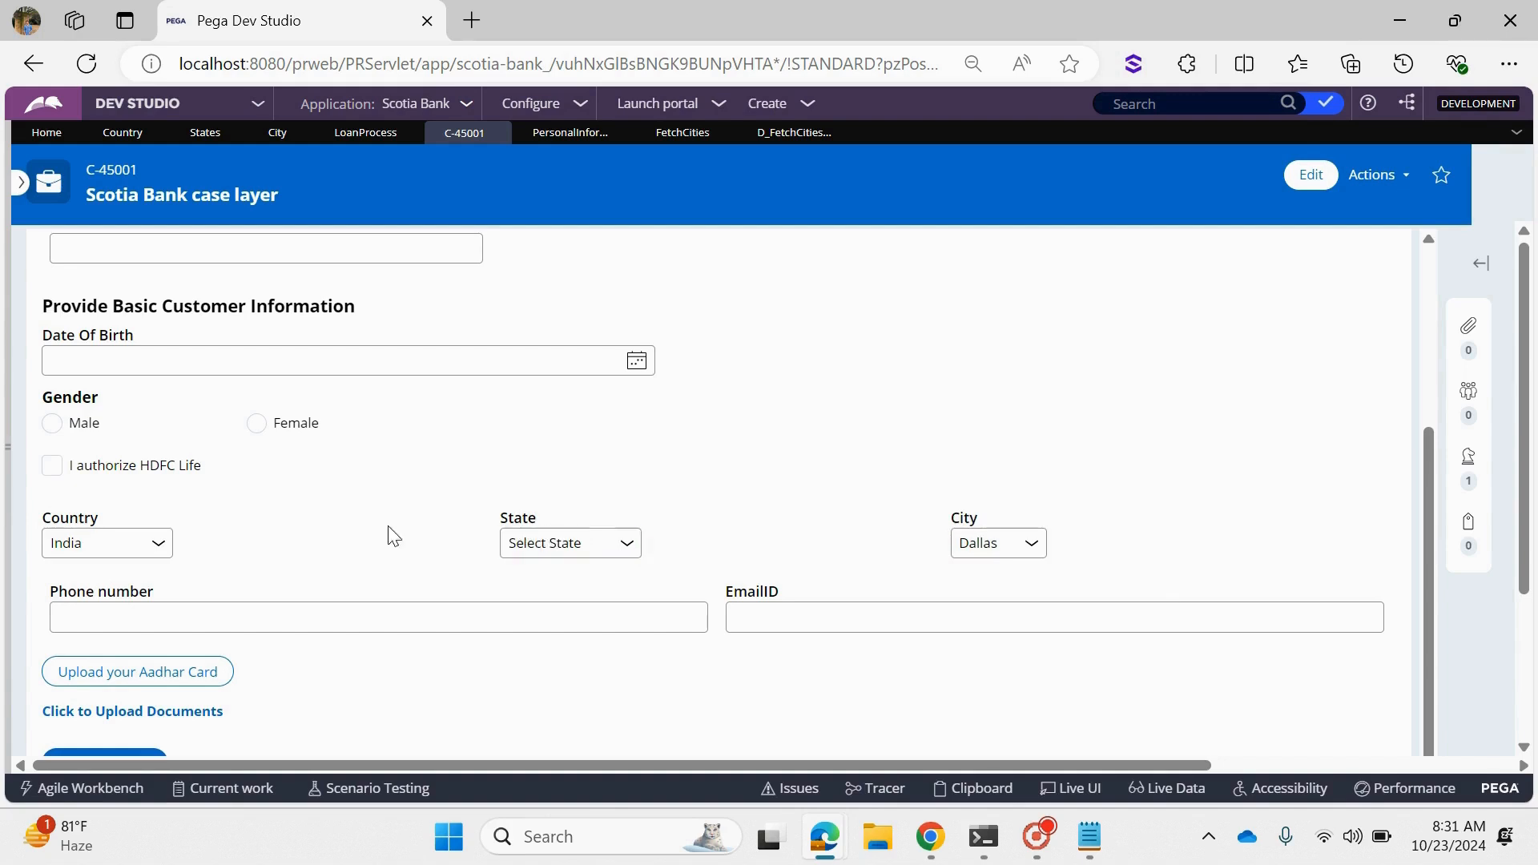
click(991, 537)
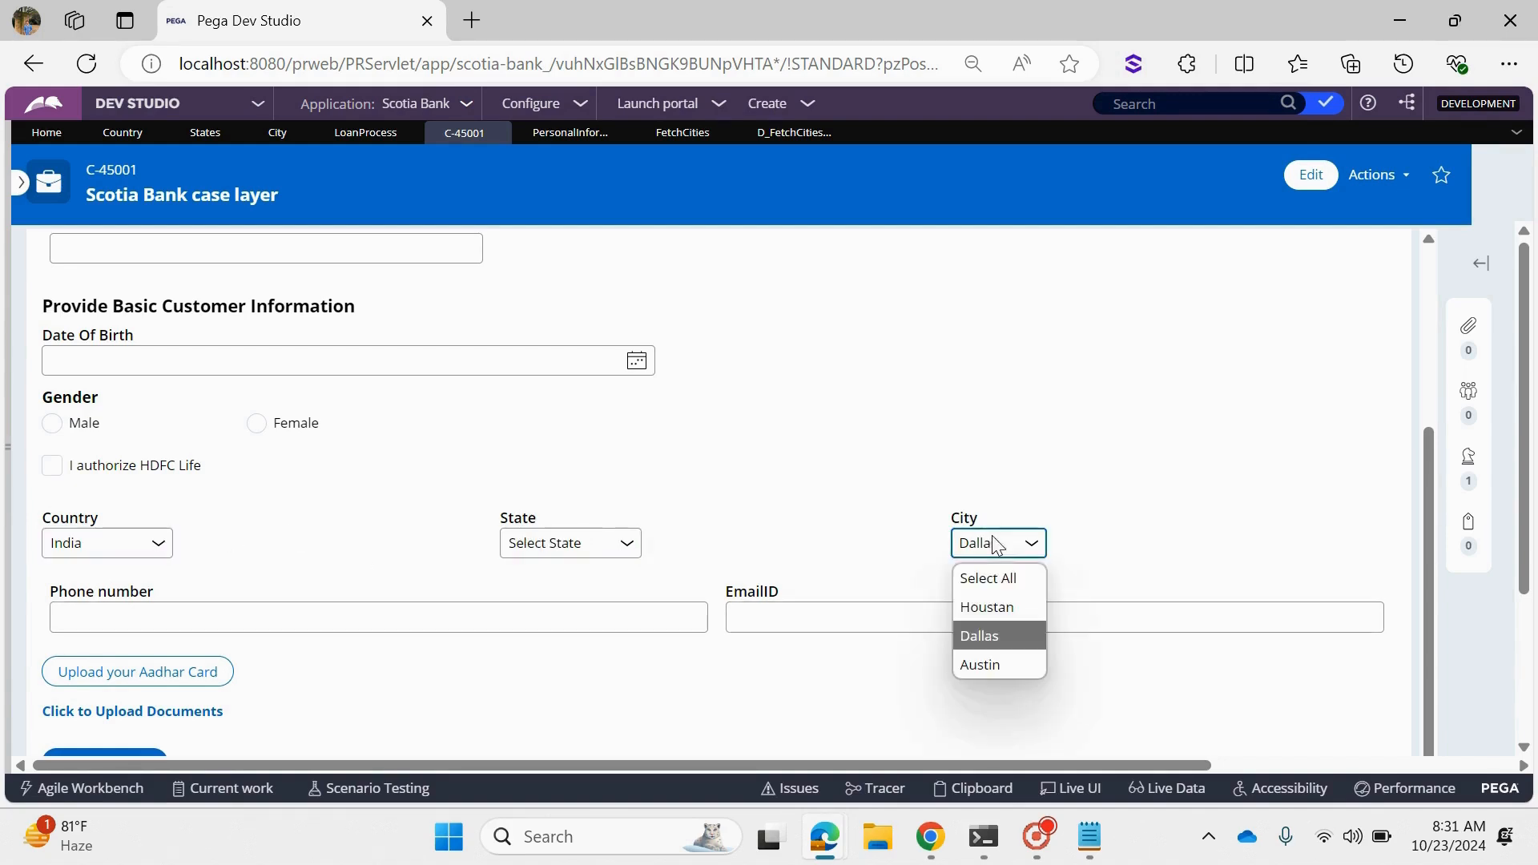
click(819, 559)
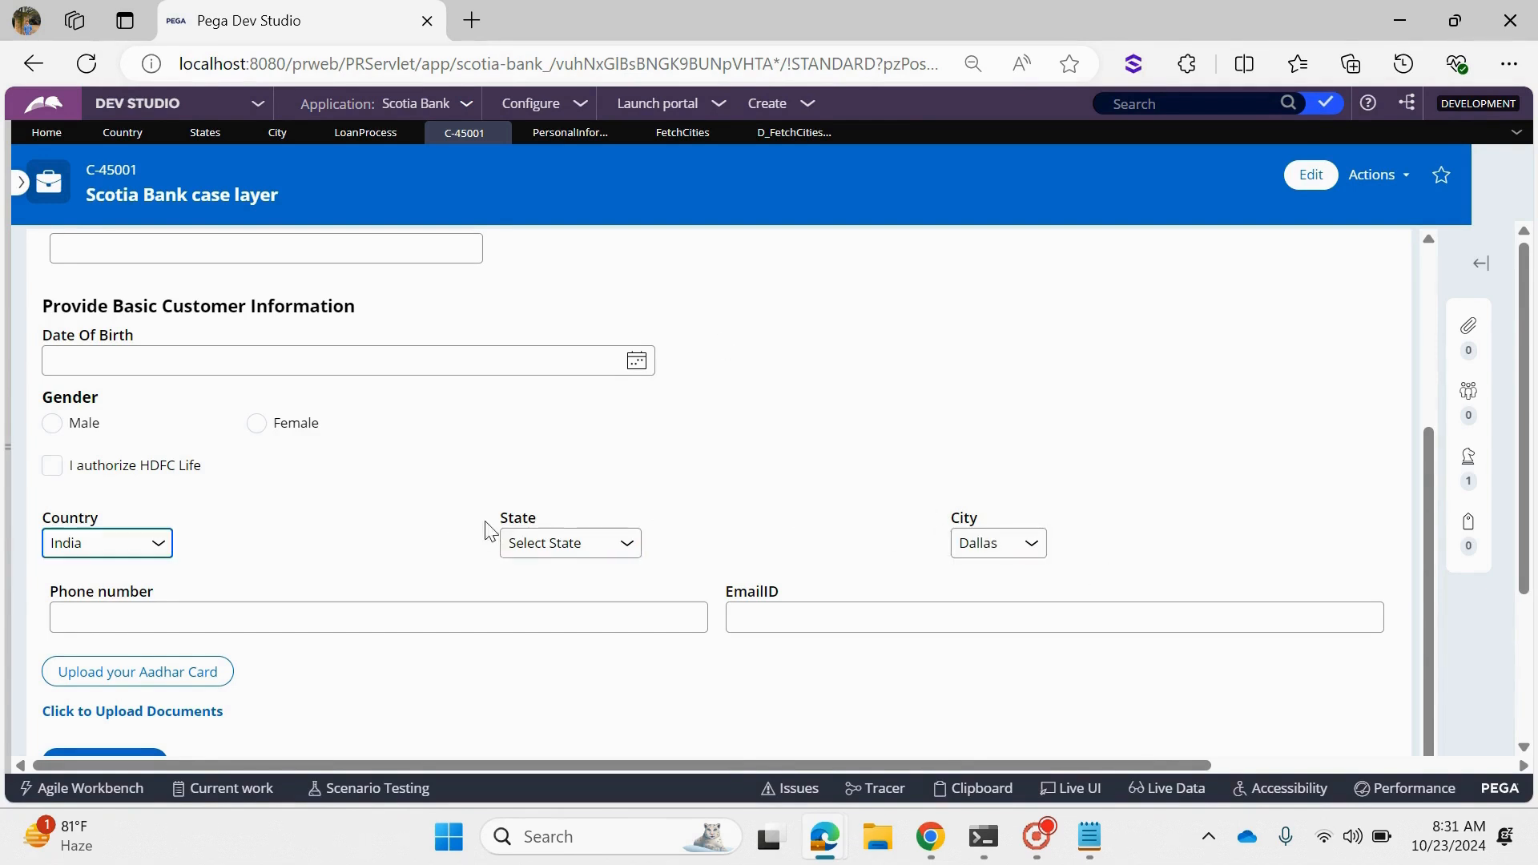
drag(485, 522, 538, 526)
drag(163, 508, 18, 513)
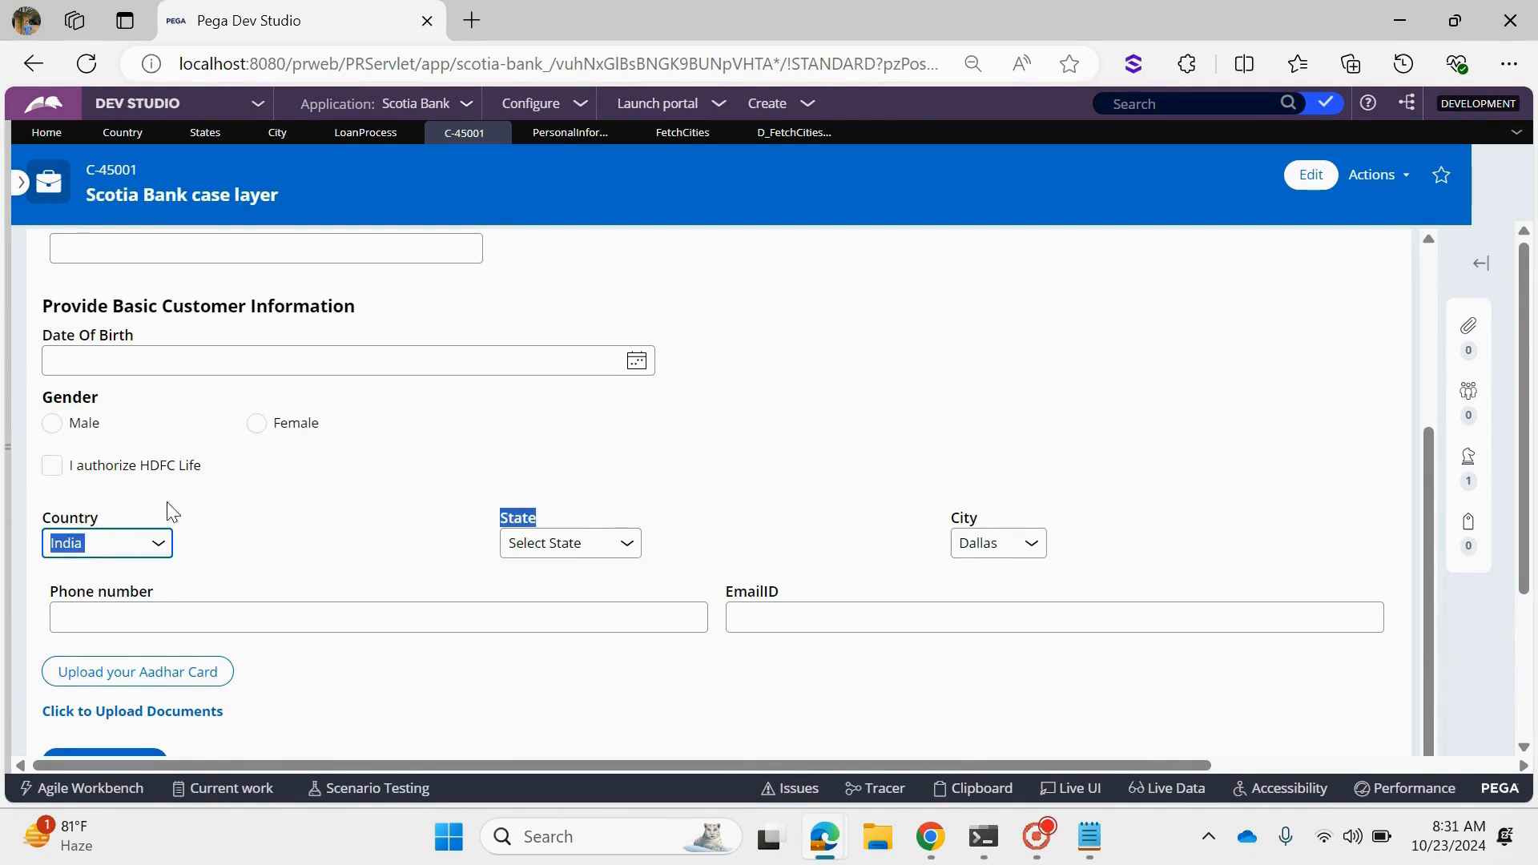
- Add a second filter condition on .CountyCode to the FetchCities report definition
click(677, 142)
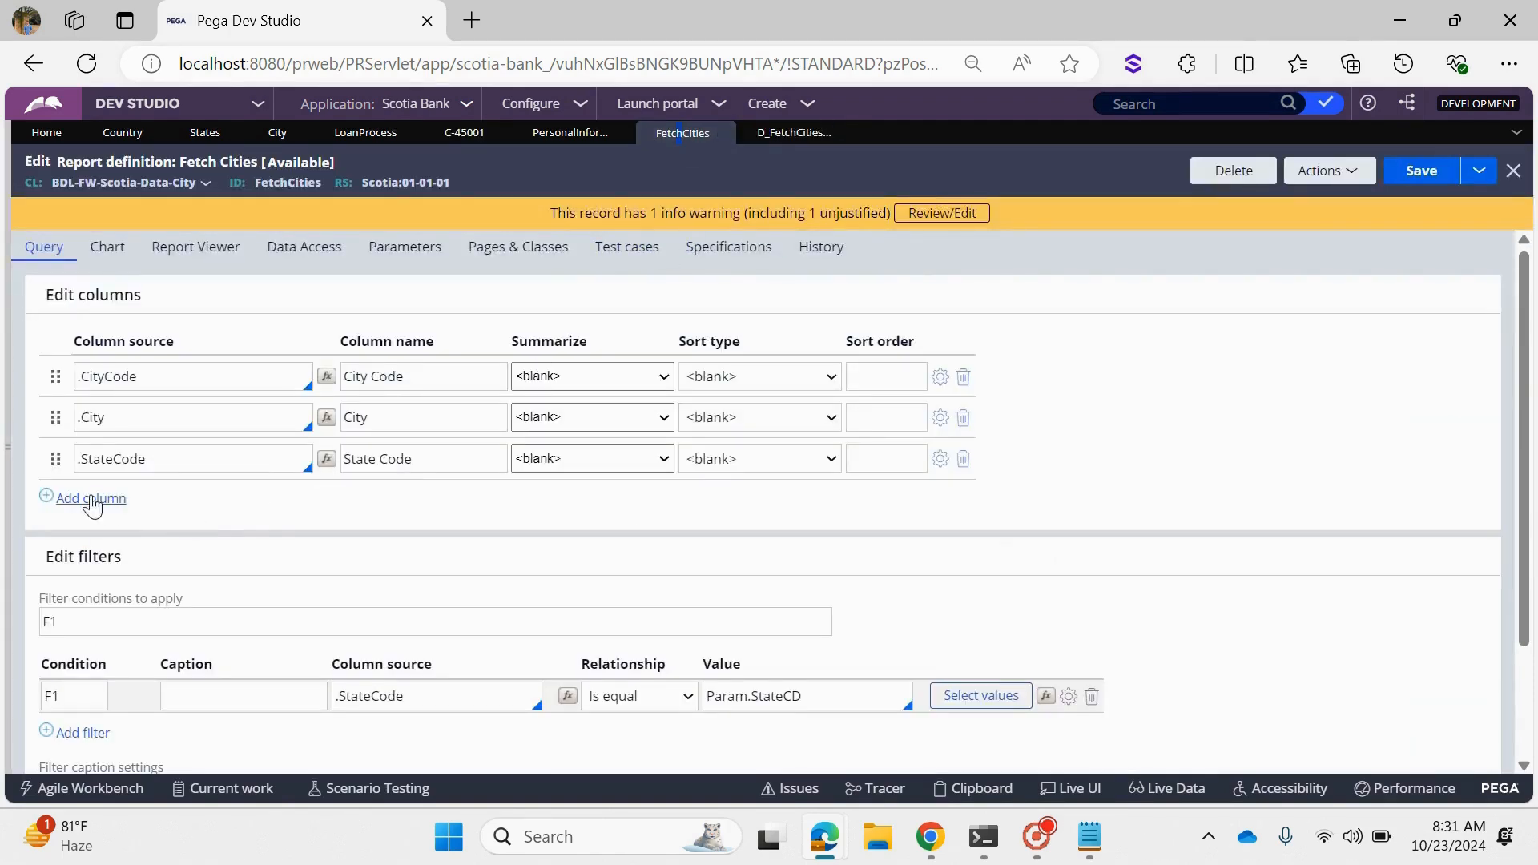
scroll(424, 666, down, 1)
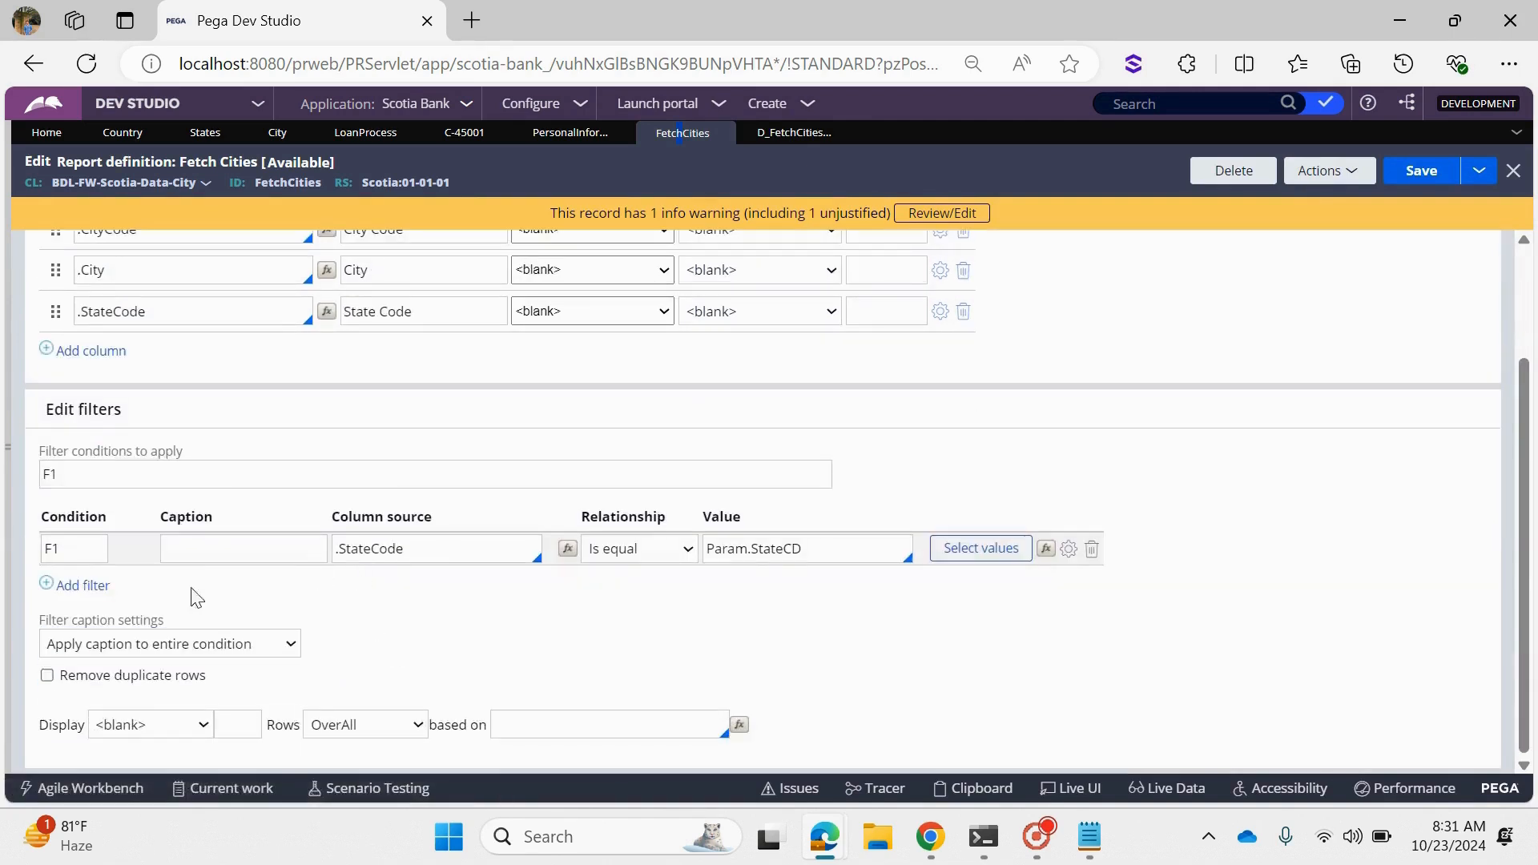
click(80, 585)
click(367, 587)
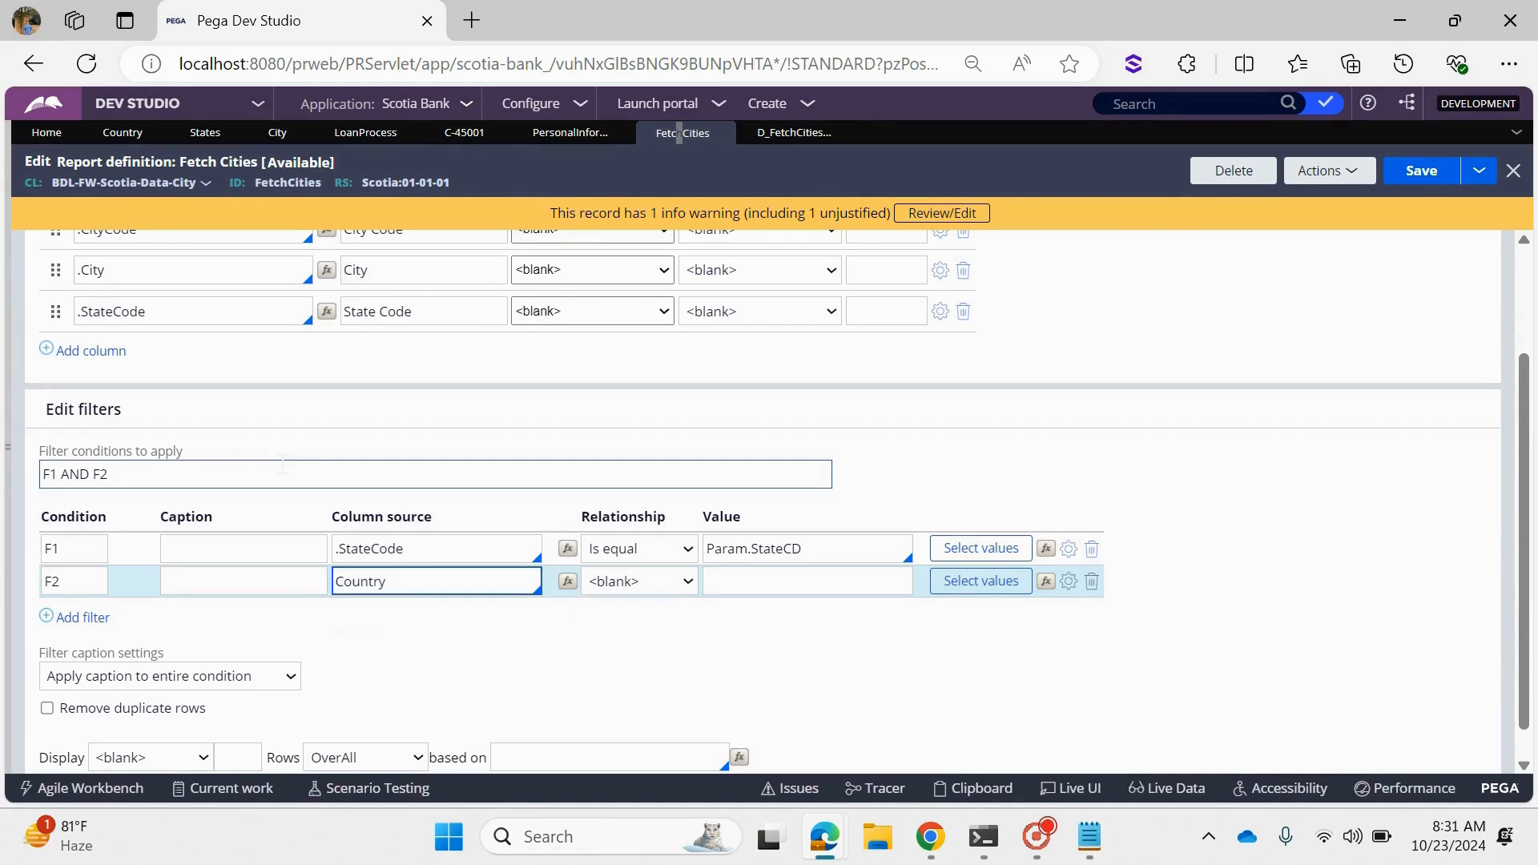
key(BackSpace)
key(BackSpace)
key(BackSpace)
key(BackSpace)
key(BackSpace)
key(BackSpace)
key(BackSpace)
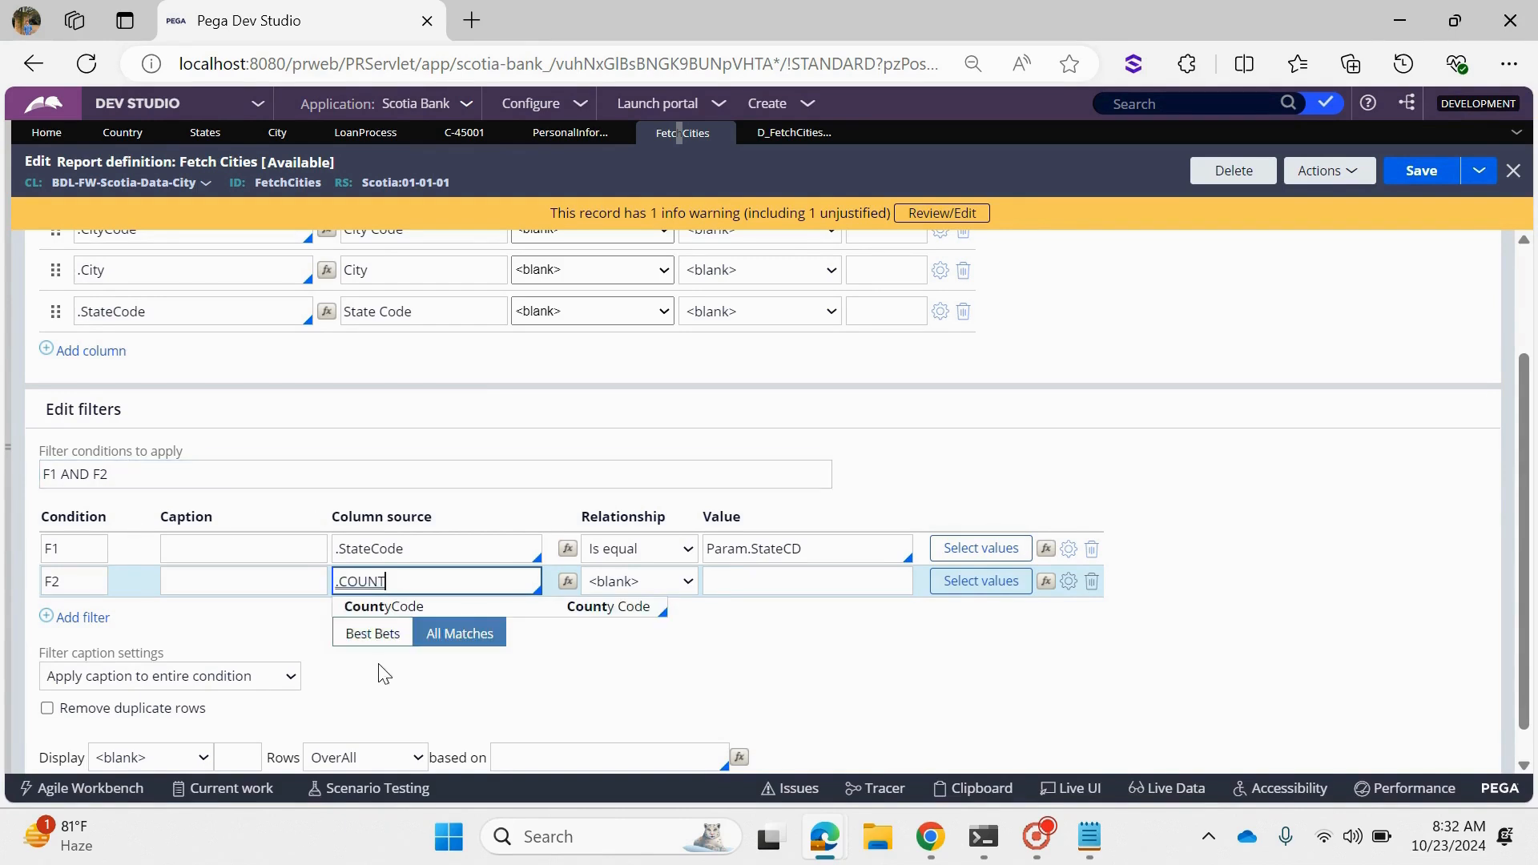
key(Return)
scroll(435, 404, up, 3)
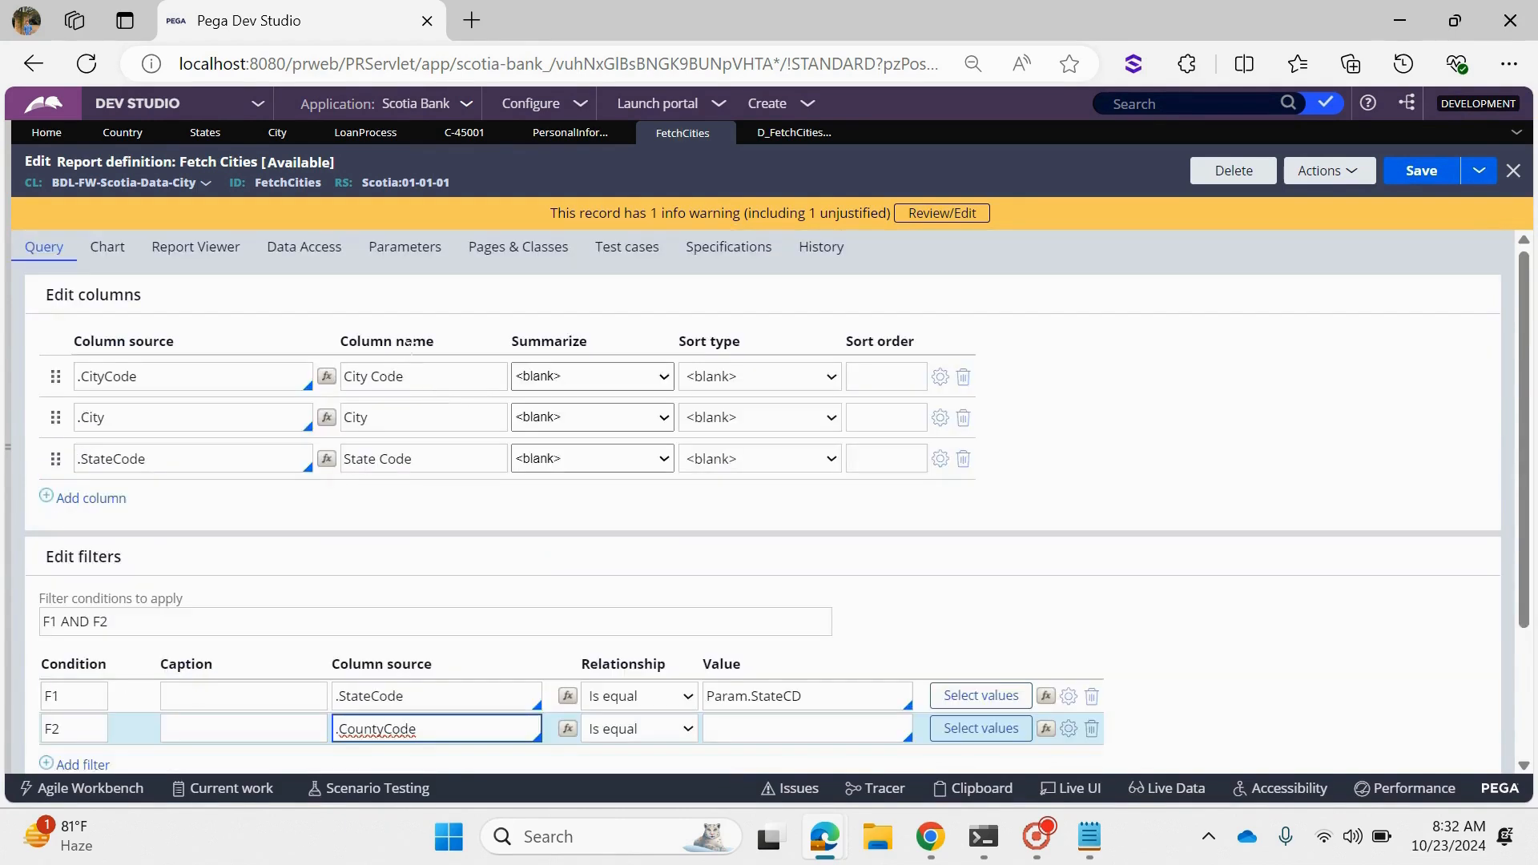
- Add a CountryCD parameter of data type Text to the FetchCities report definition
click(405, 246)
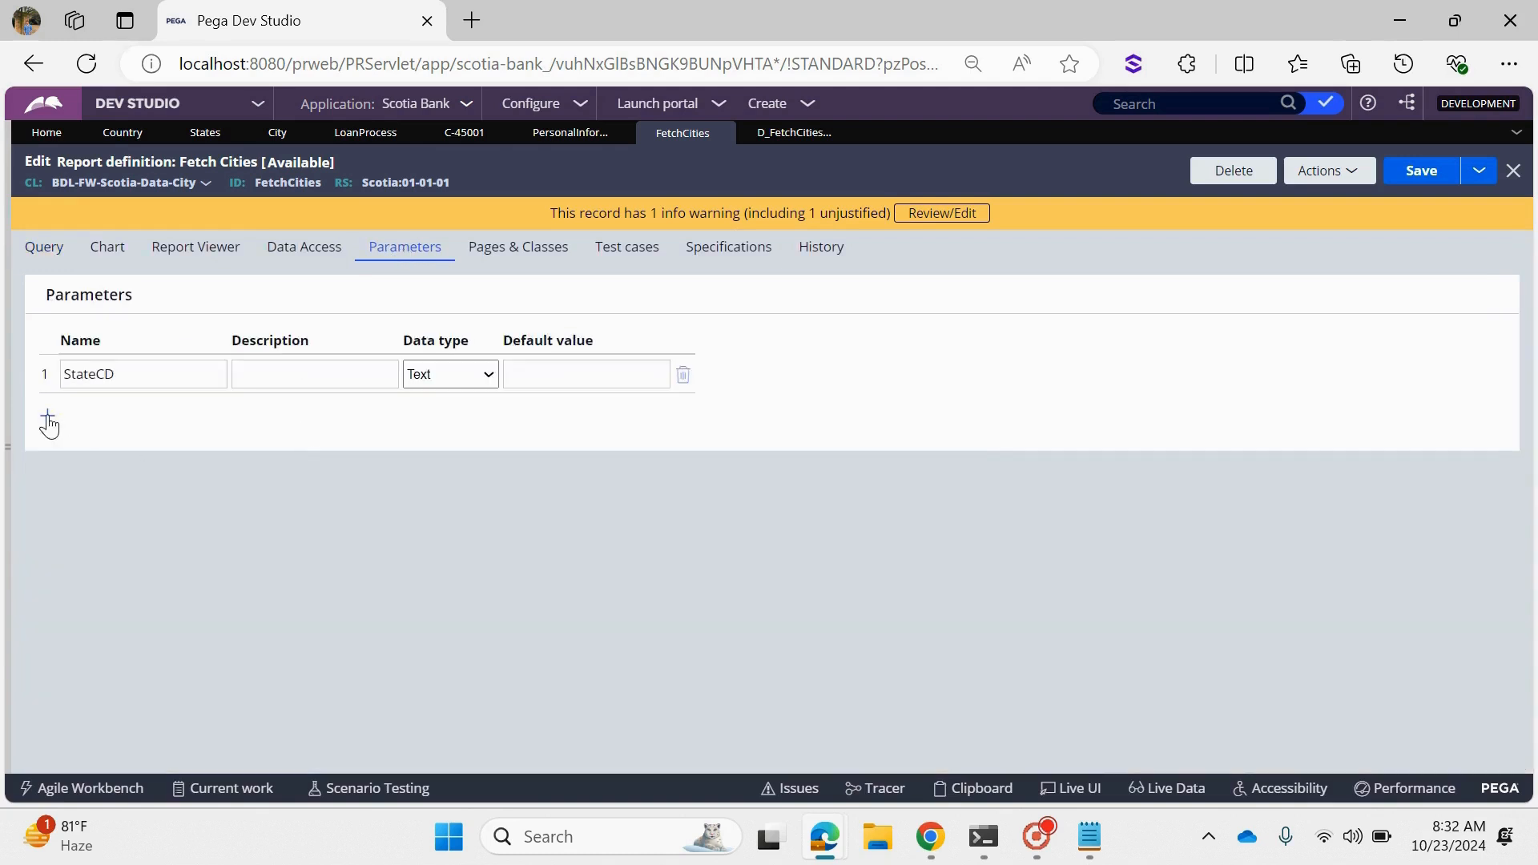
click(48, 416)
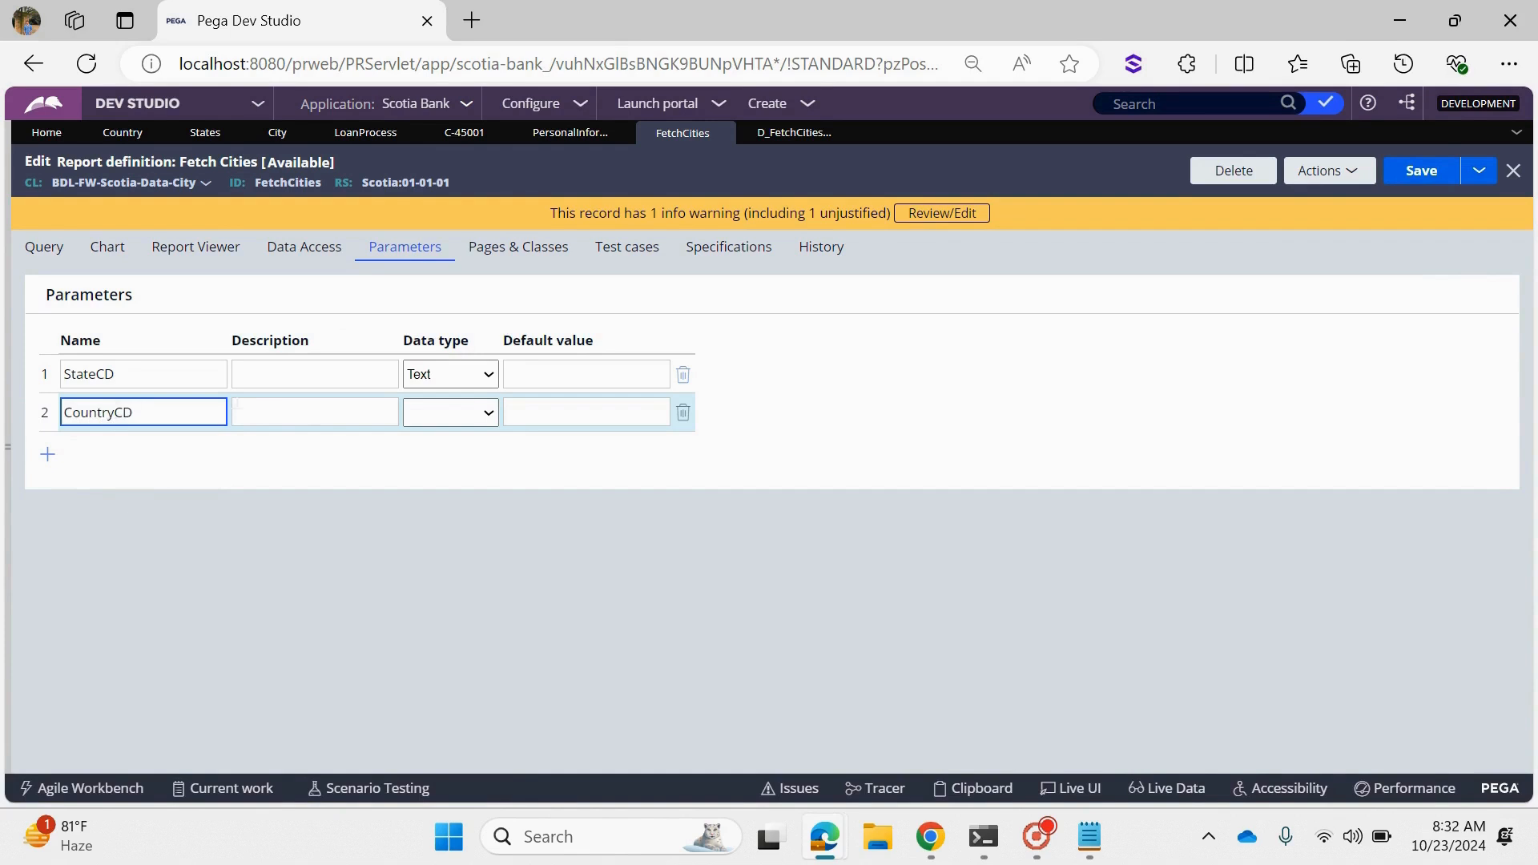
click(418, 409)
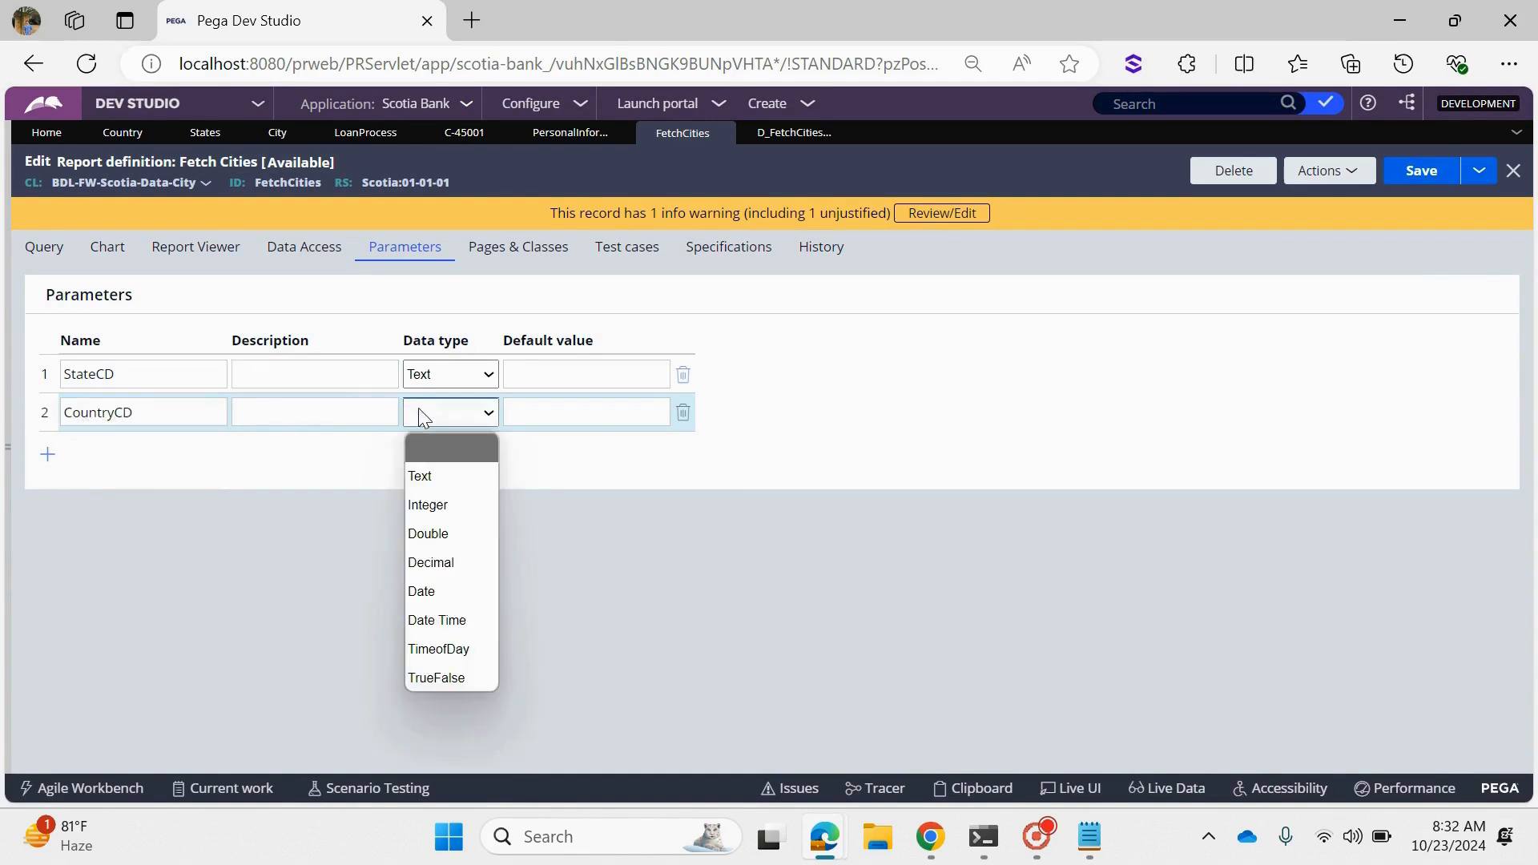
click(439, 475)
click(178, 415)
double_click(178, 415)
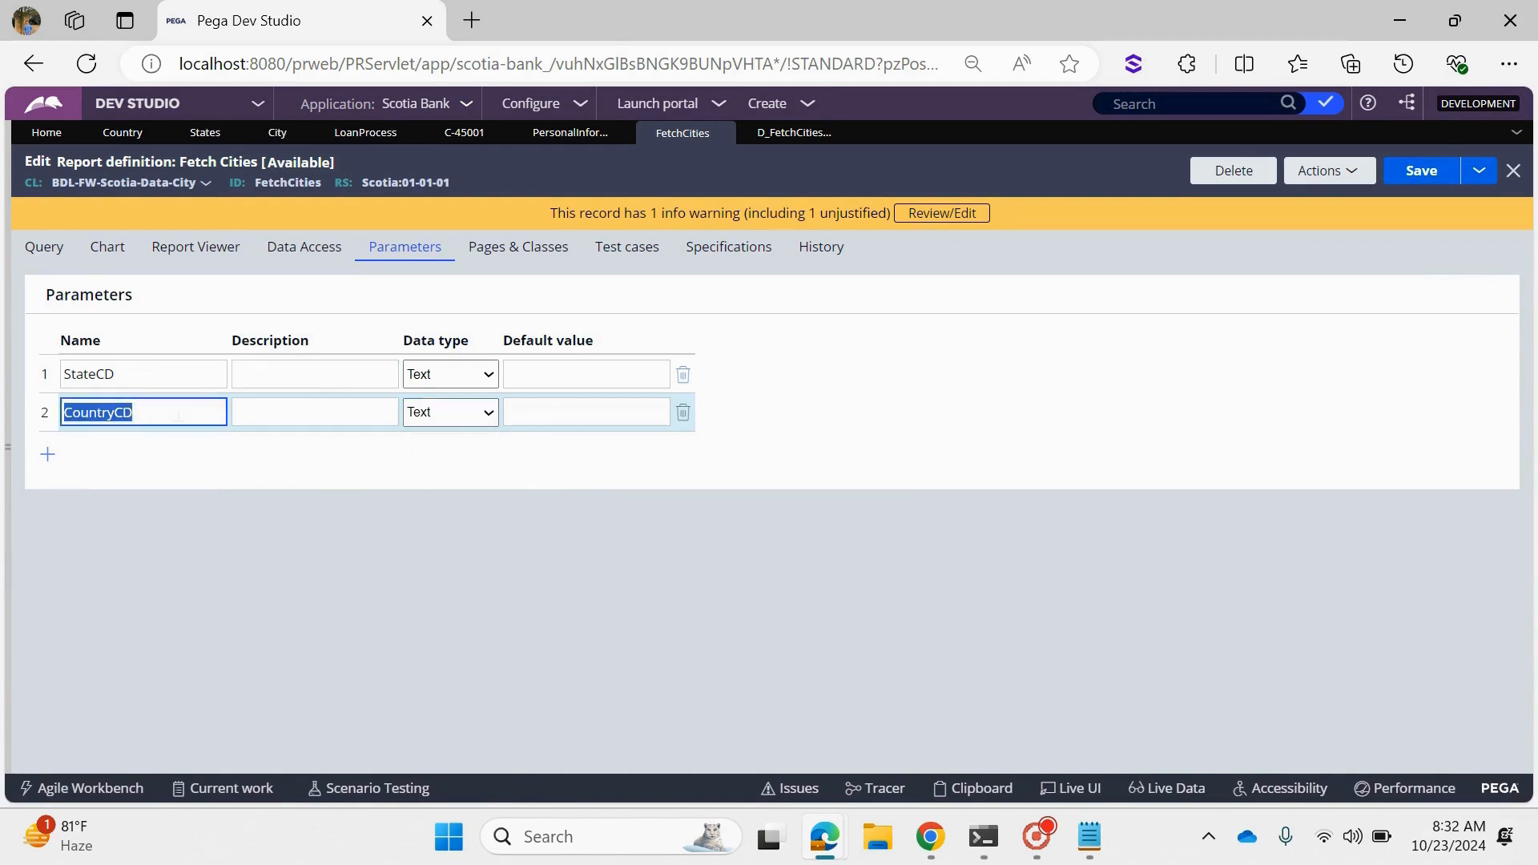
- Set the value of the .CountyCode filter to Param.CountryCD
click(49, 250)
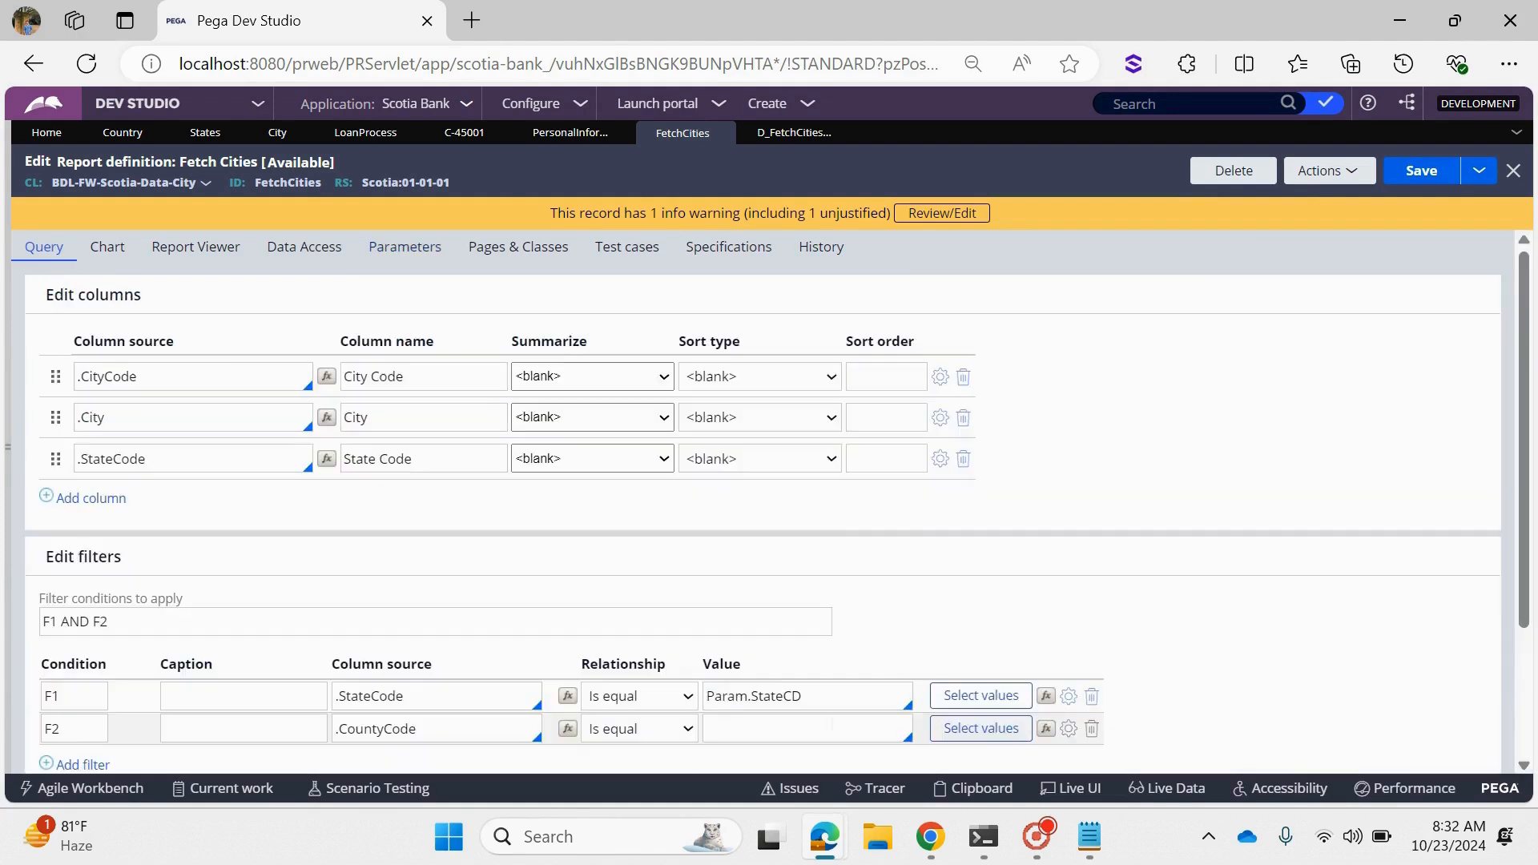
click(823, 729)
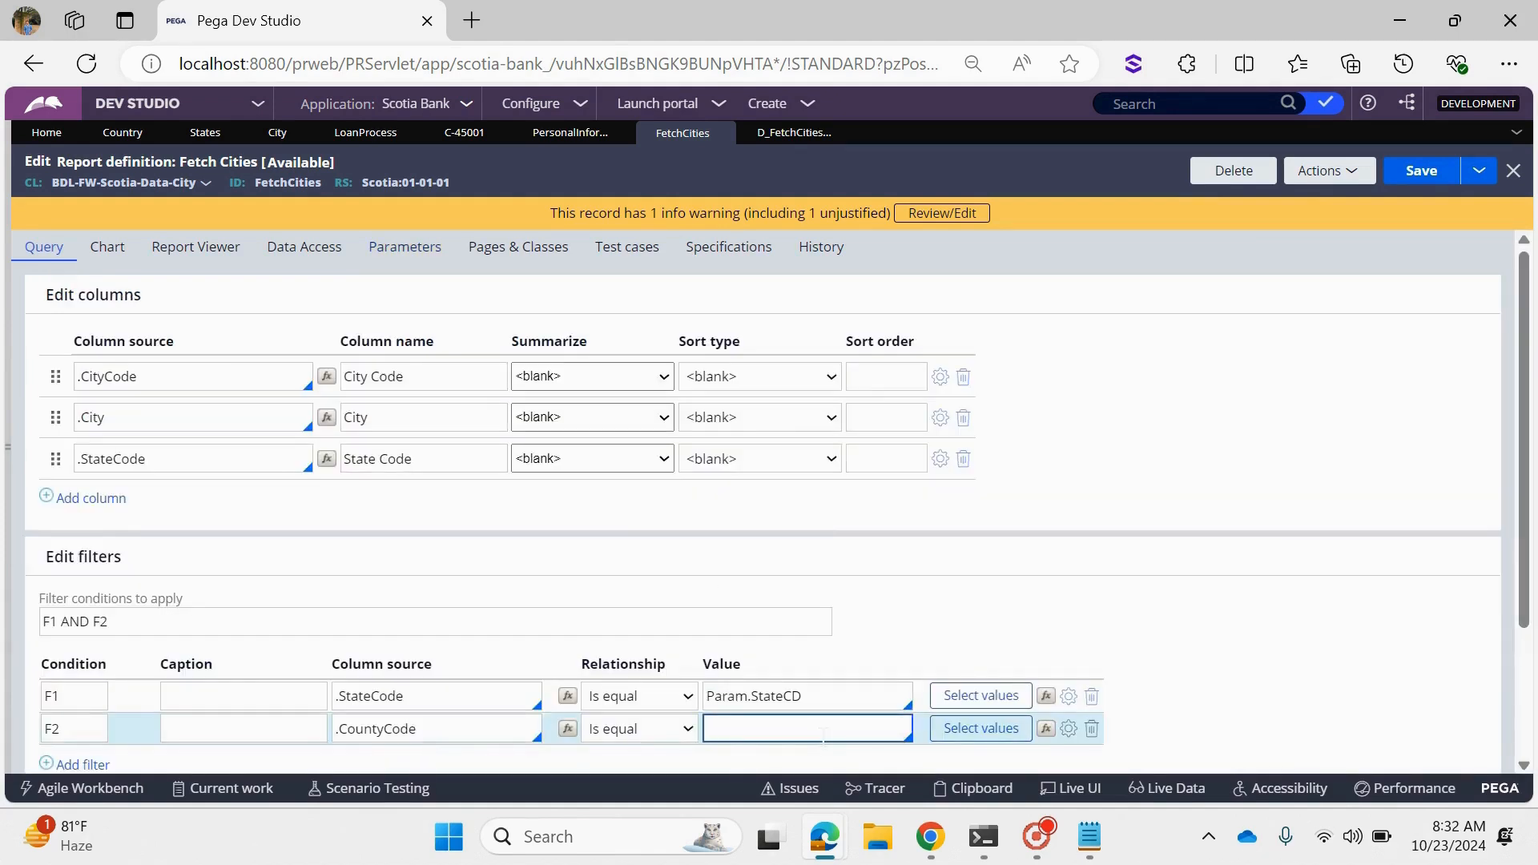
text(PARA)
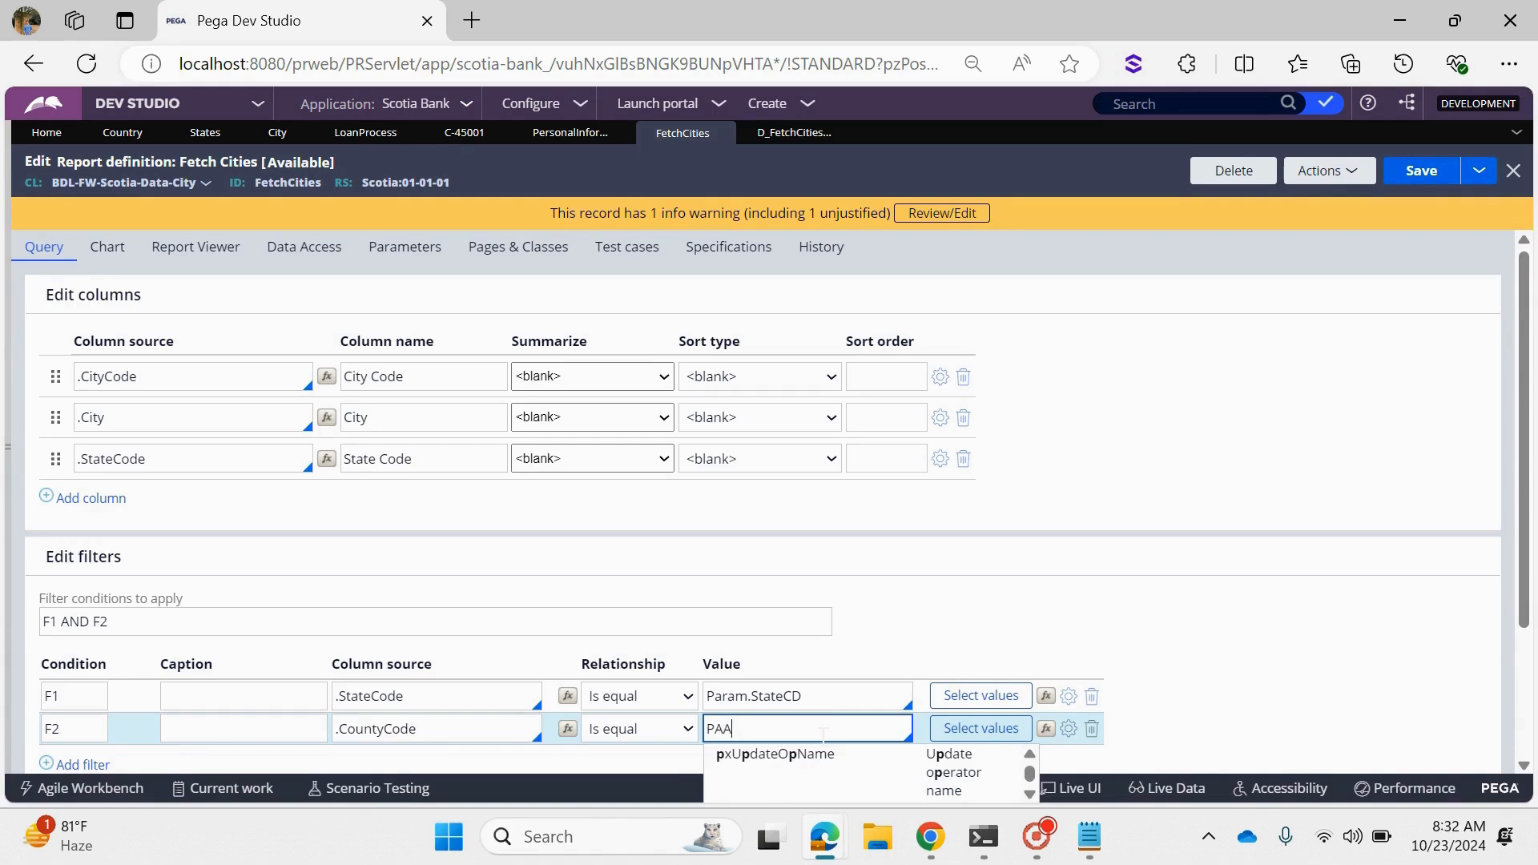
key(BackSpace)
text(RA)
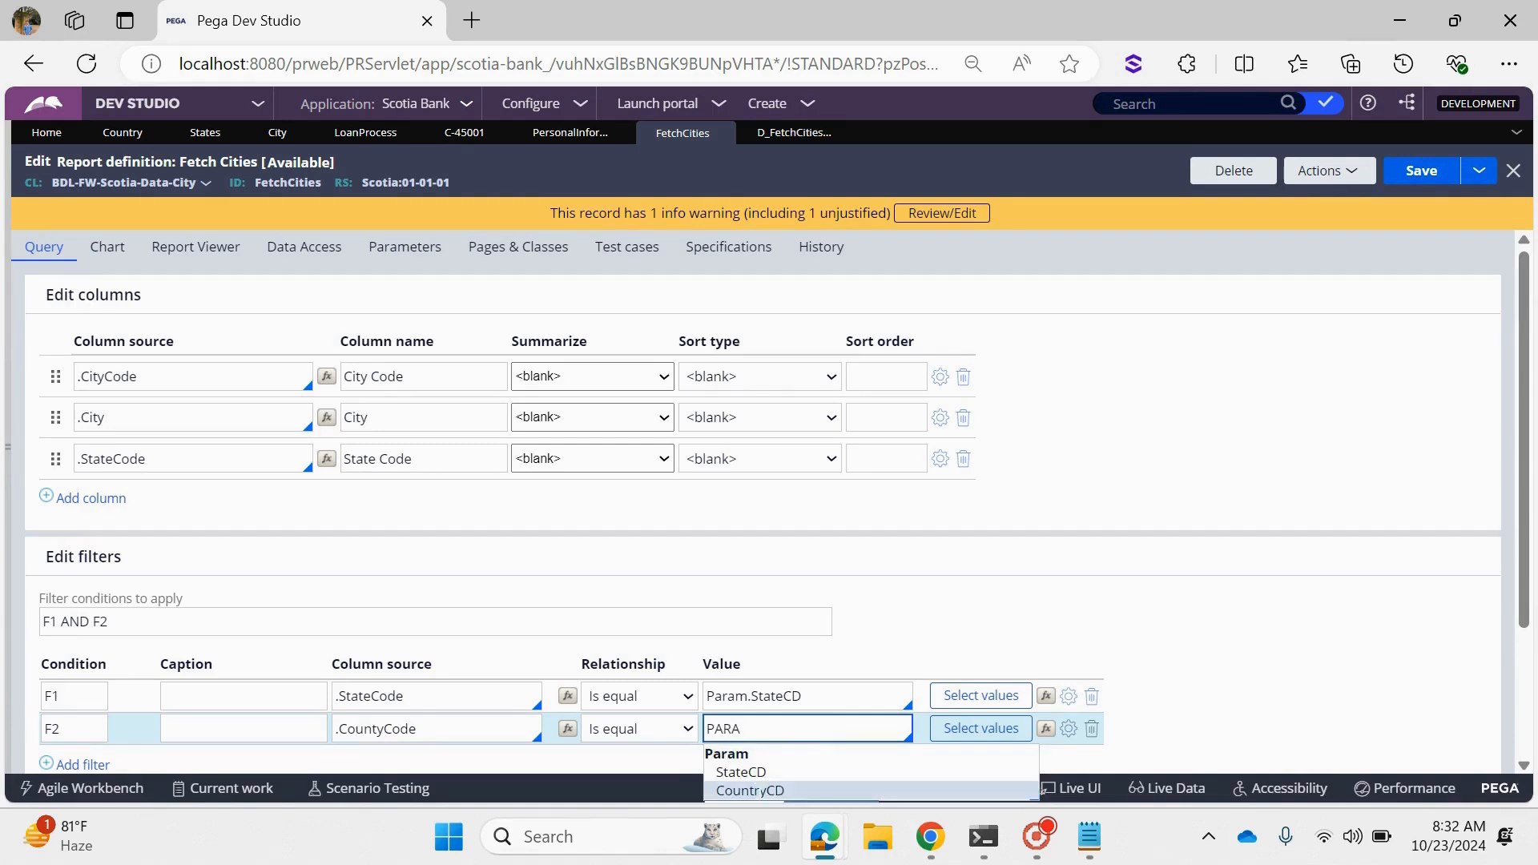
click(750, 790)
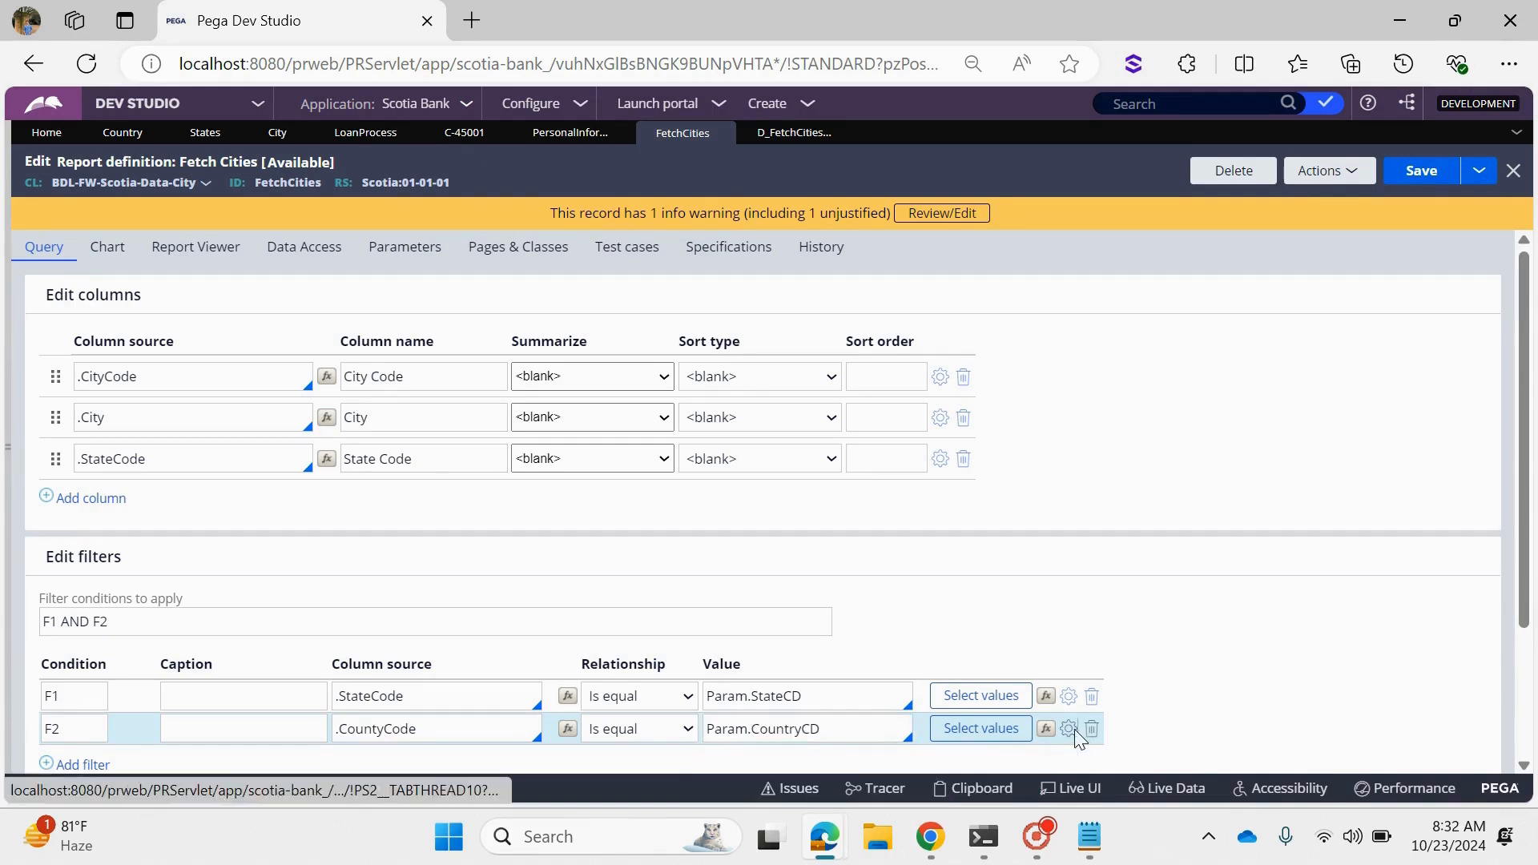
- Enable Use null if empty for the .CountyCode filter and save the report definition
click(1070, 730)
click(538, 473)
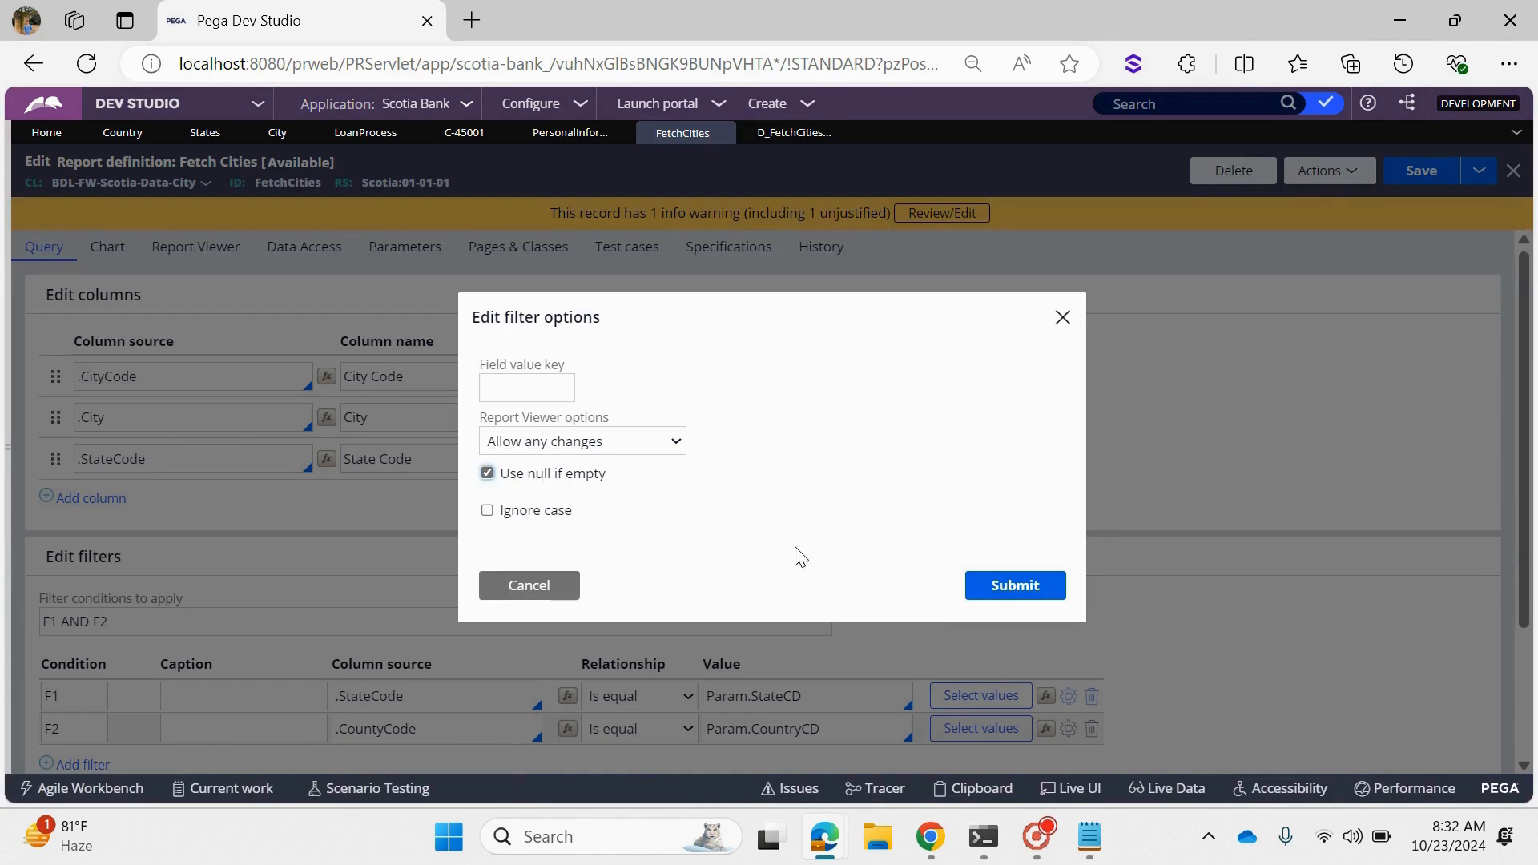
click(1002, 589)
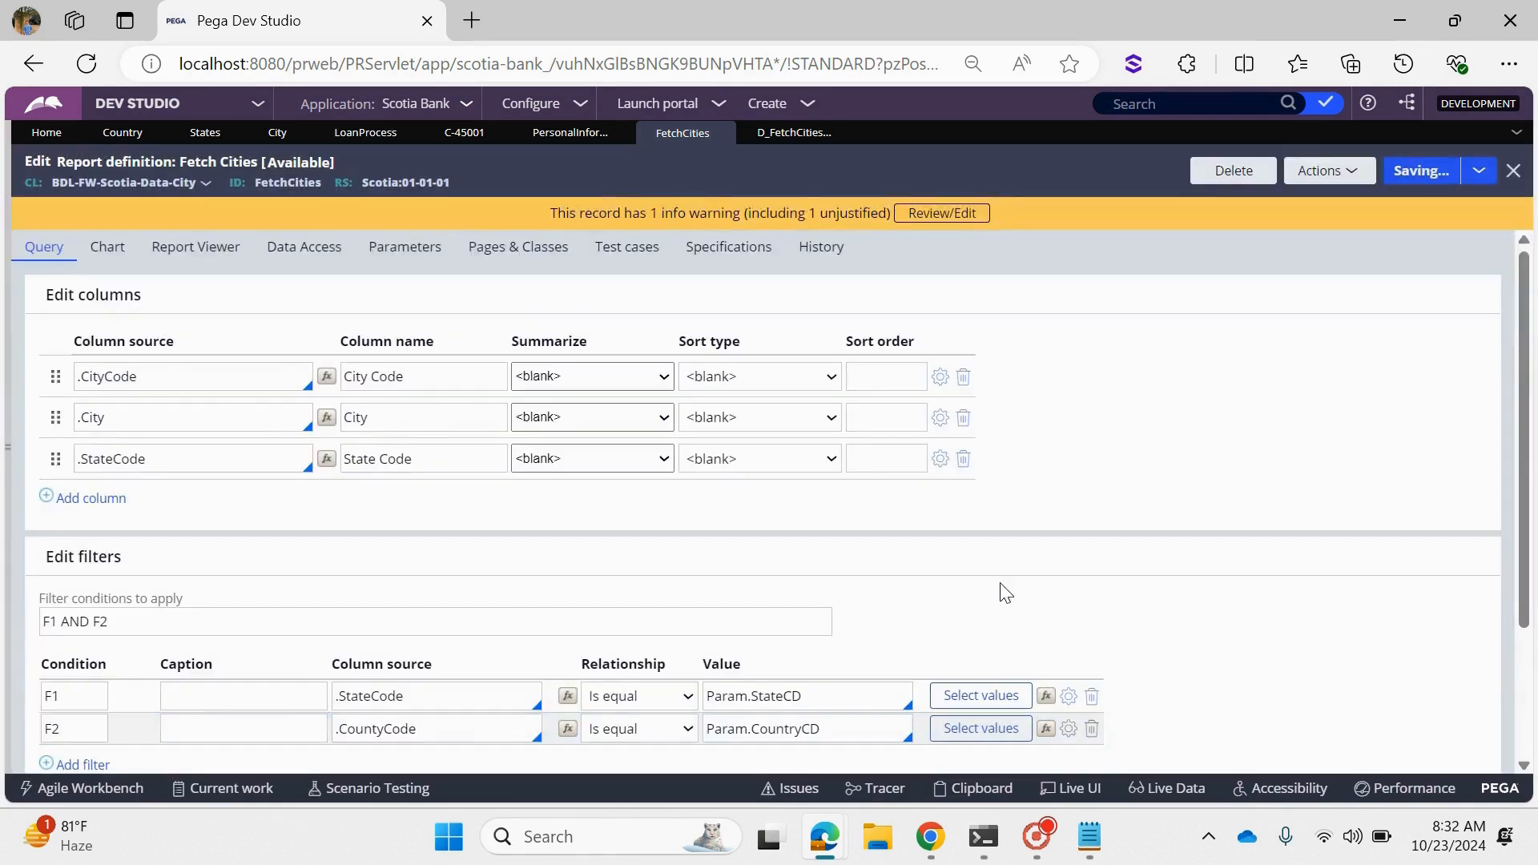
- Run the FetchCities report definition and check which values are available for the State Code filter
click(1322, 170)
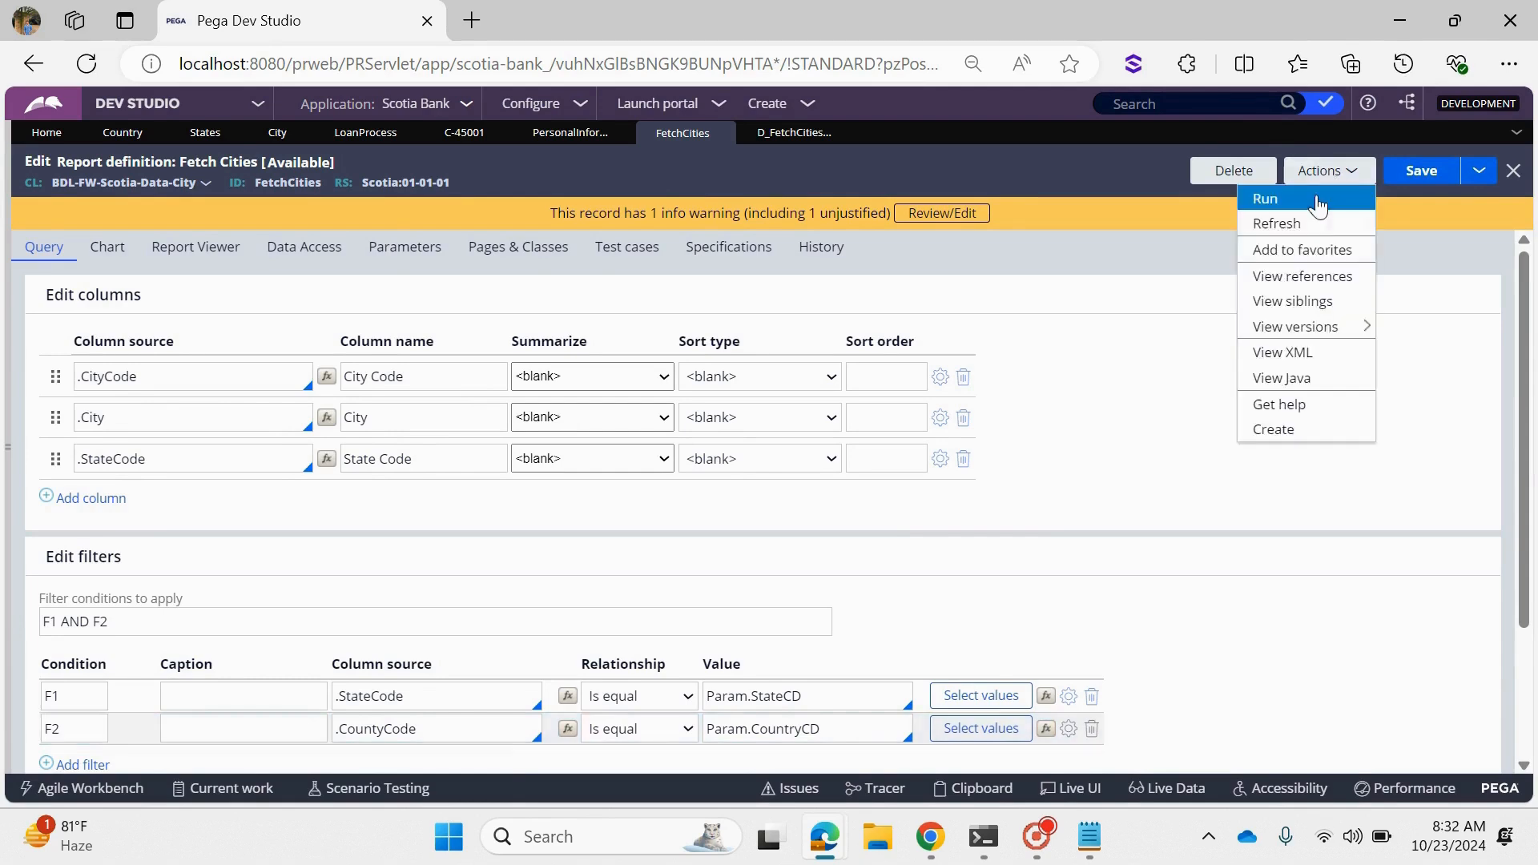
click(1318, 201)
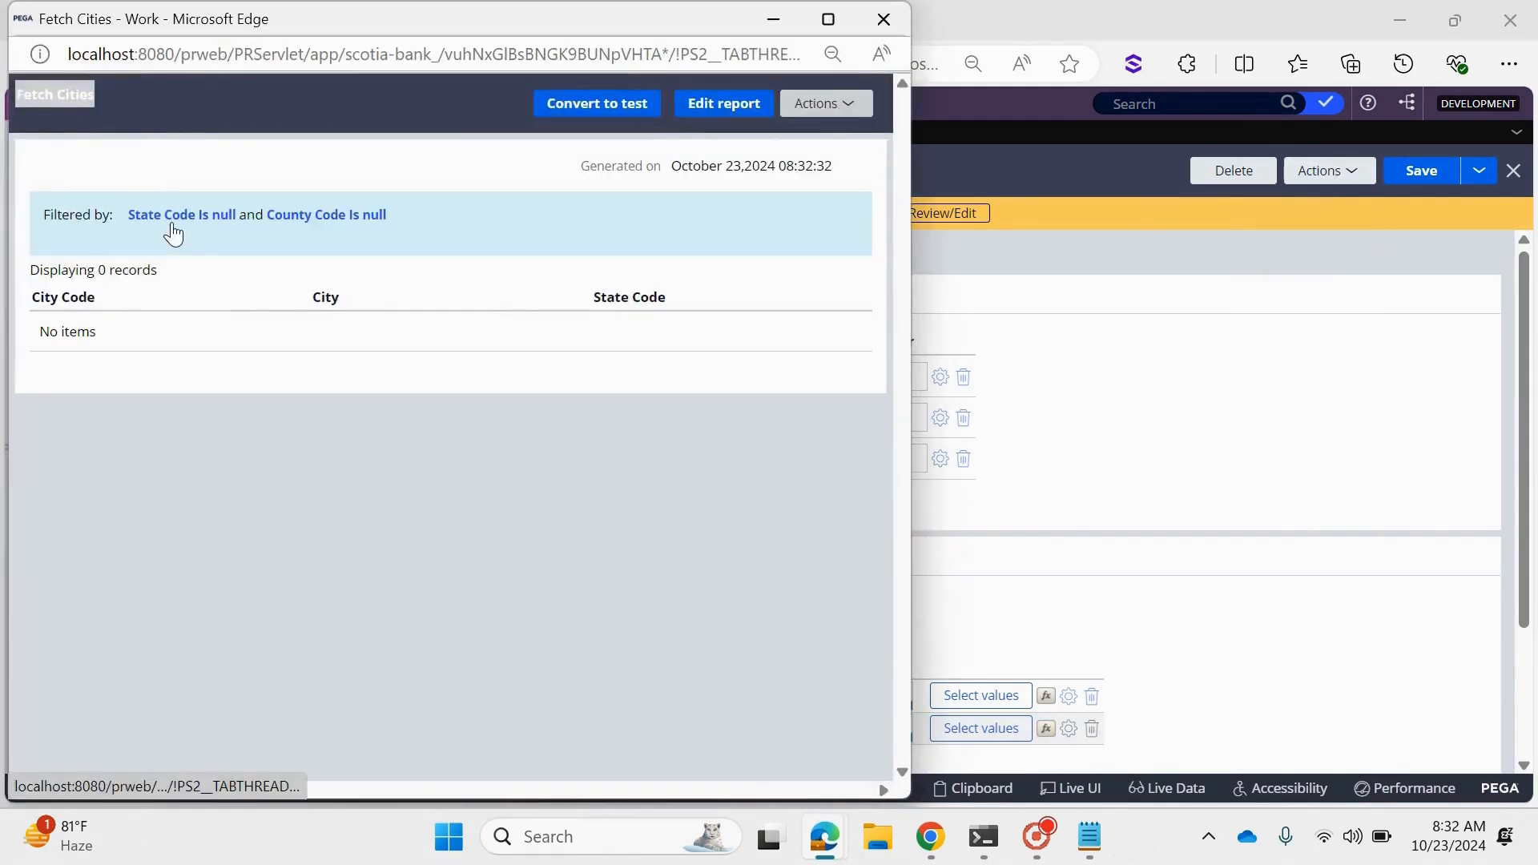
click(173, 234)
click(633, 337)
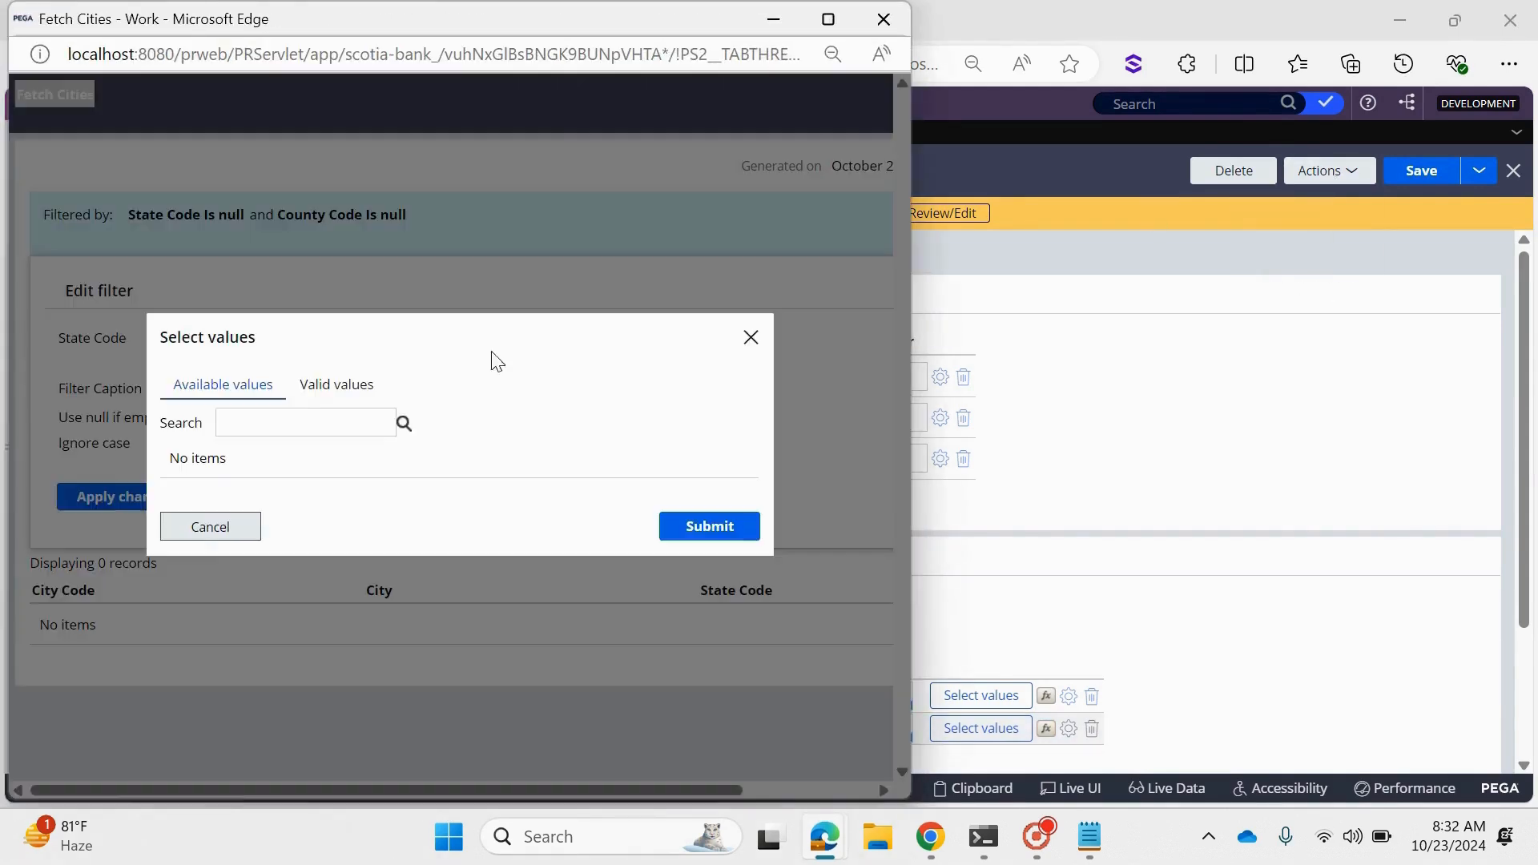
click(207, 529)
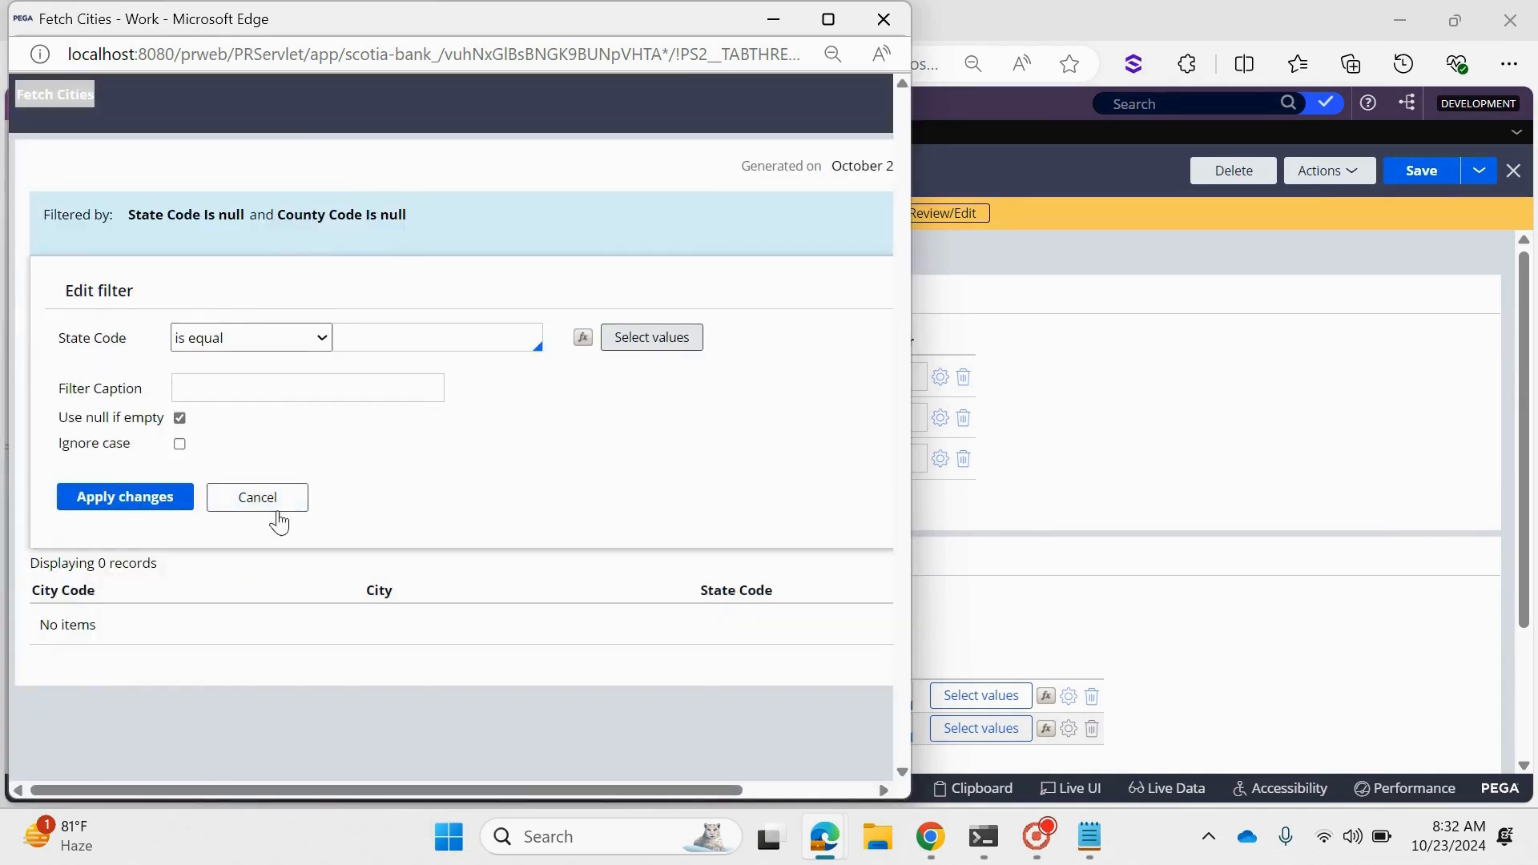
click(278, 513)
- Check which values are available for the County Code filter, reapply the filter unchanged and close the report
click(340, 217)
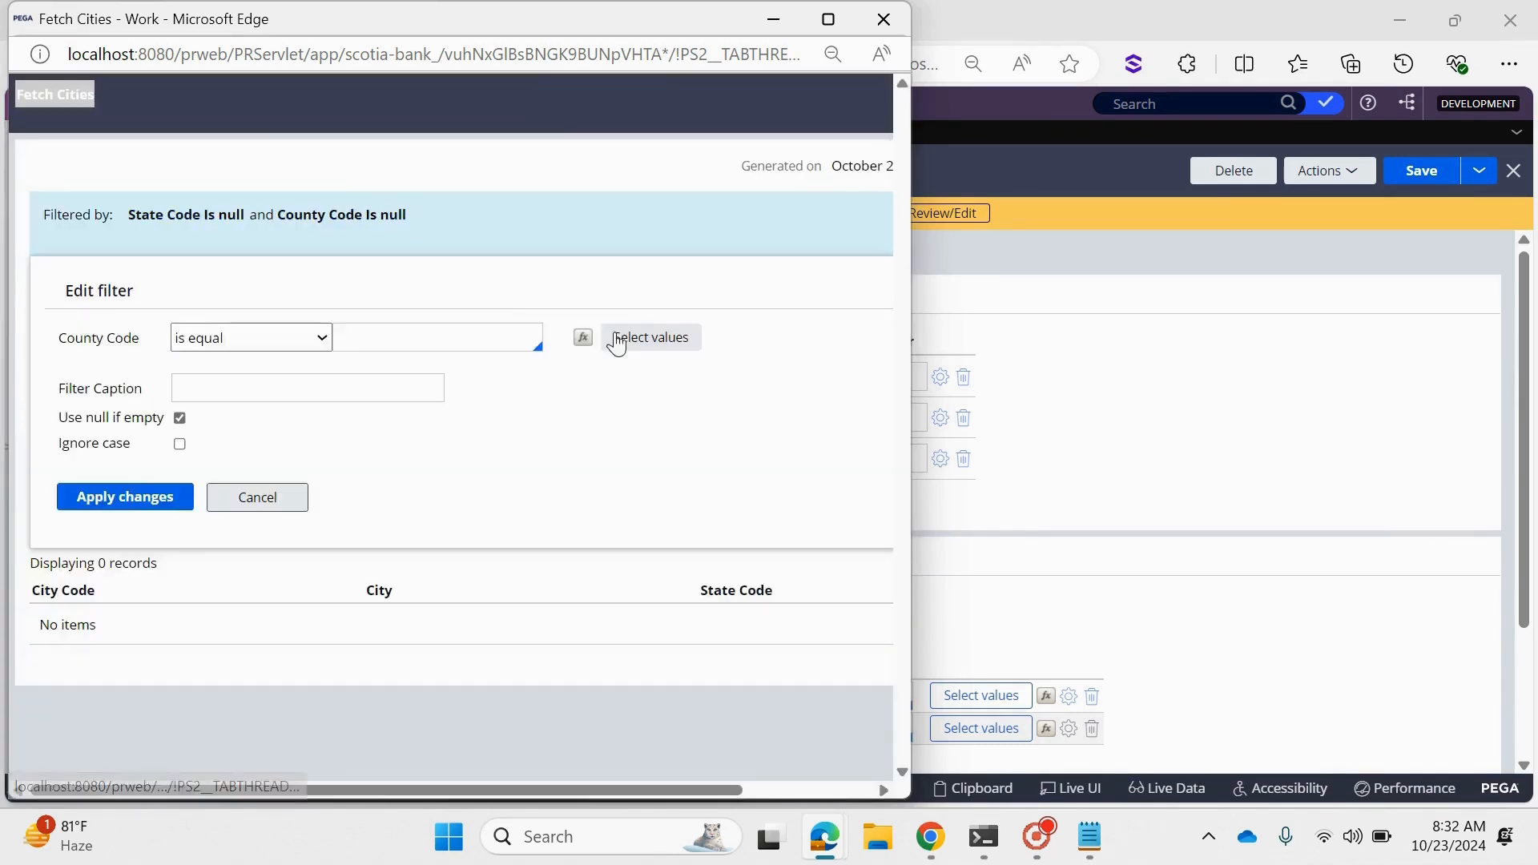
click(617, 345)
click(236, 532)
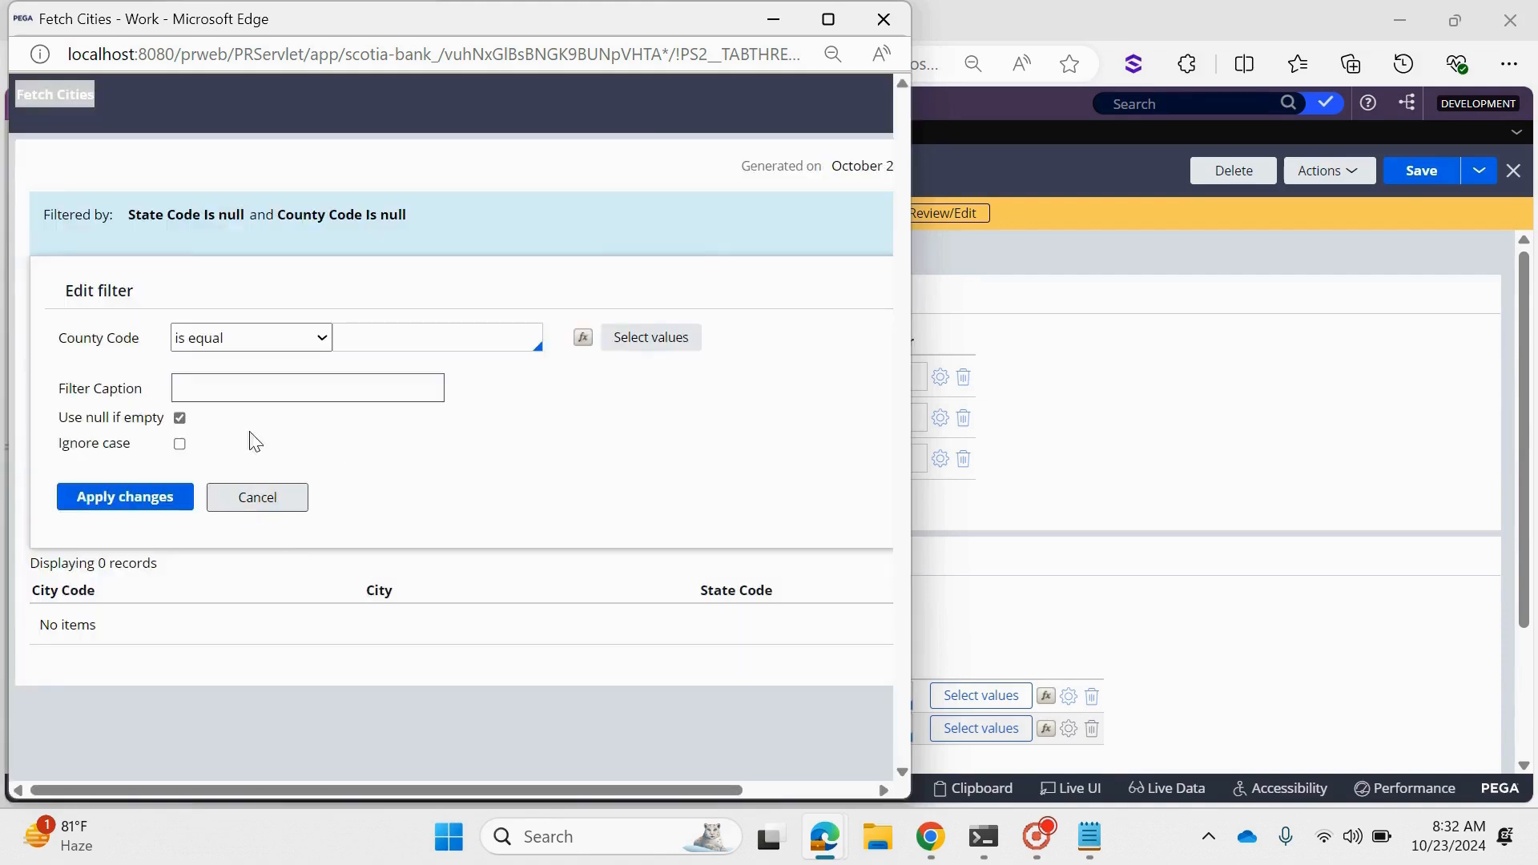
click(112, 499)
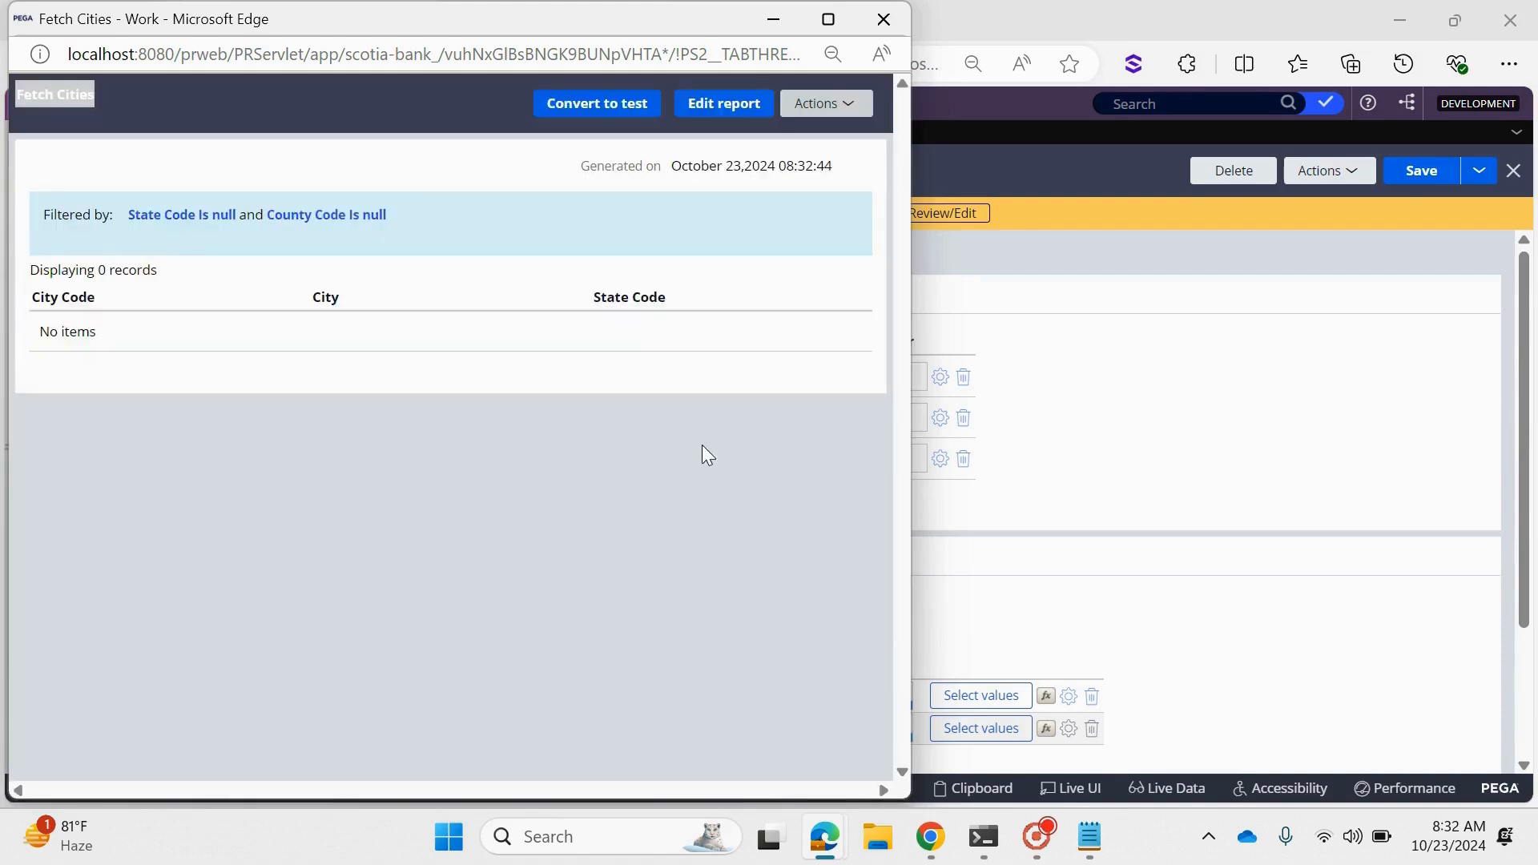
click(883, 18)
scroll(282, 543, down, 1)
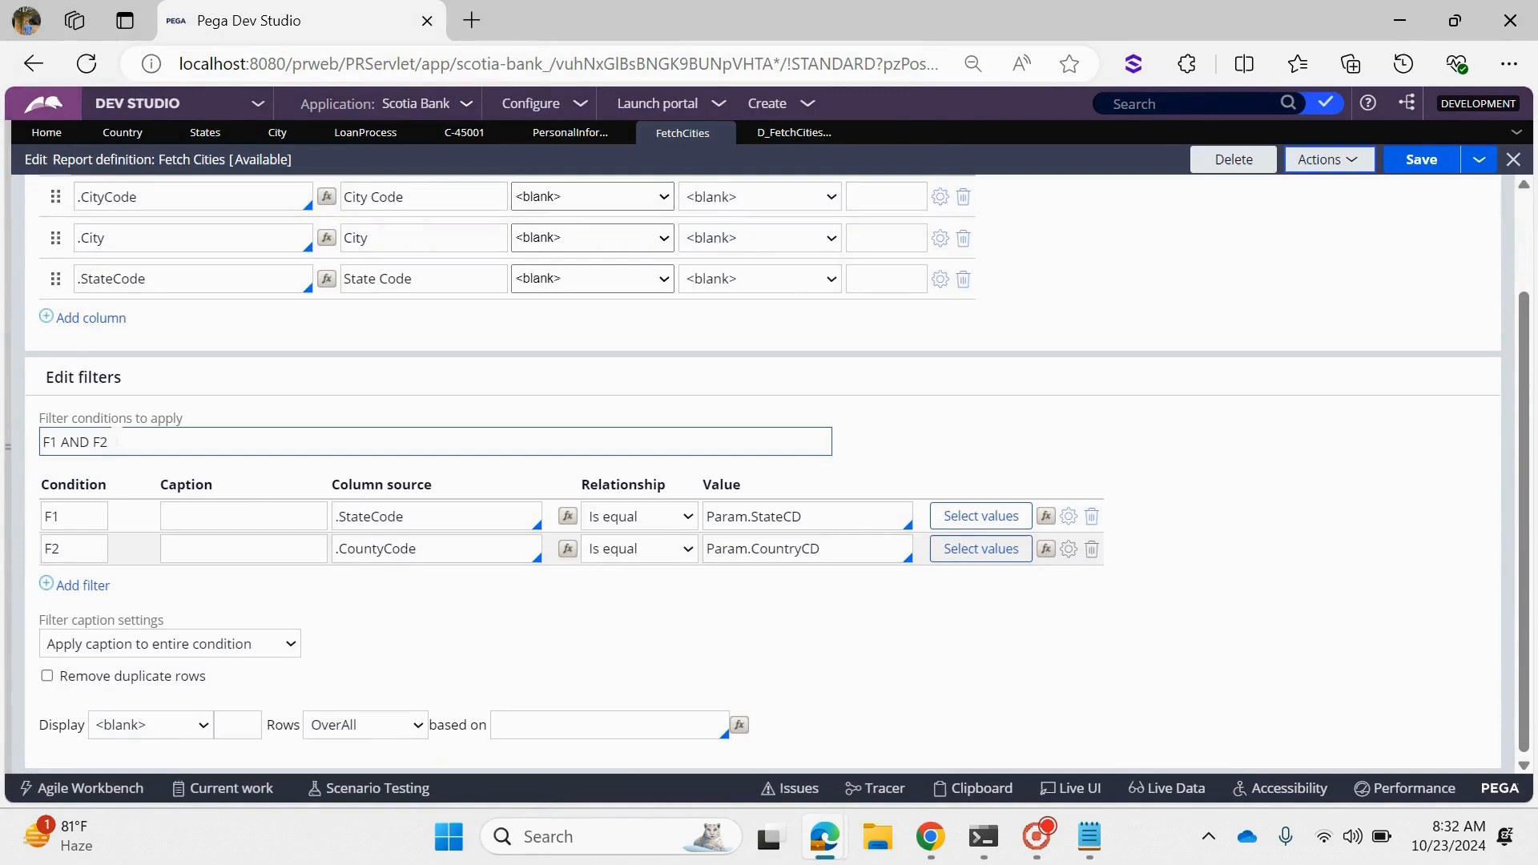
drag(128, 442, 34, 451)
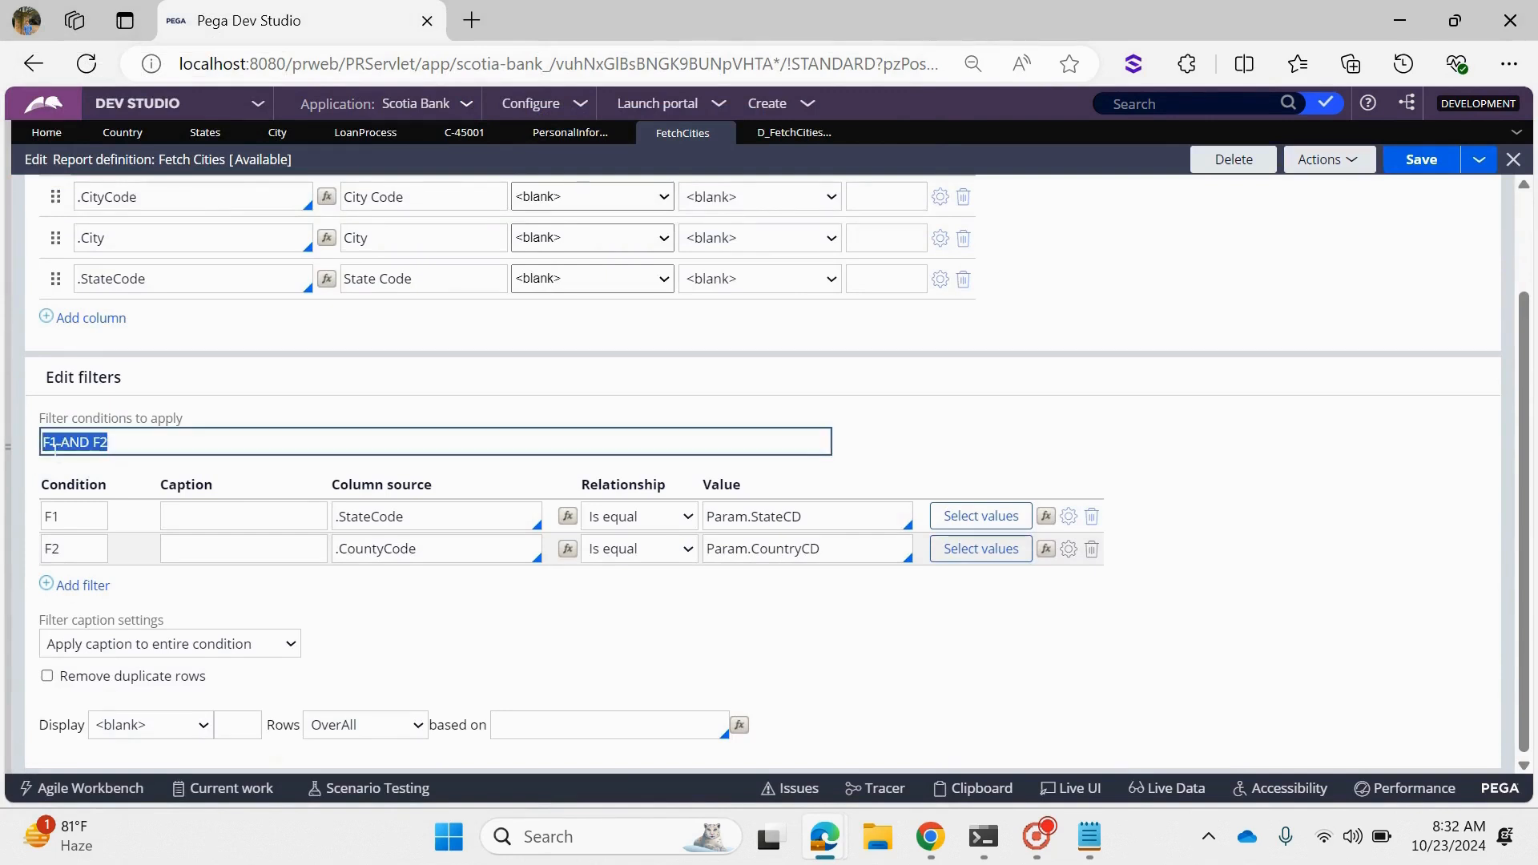
click(424, 516)
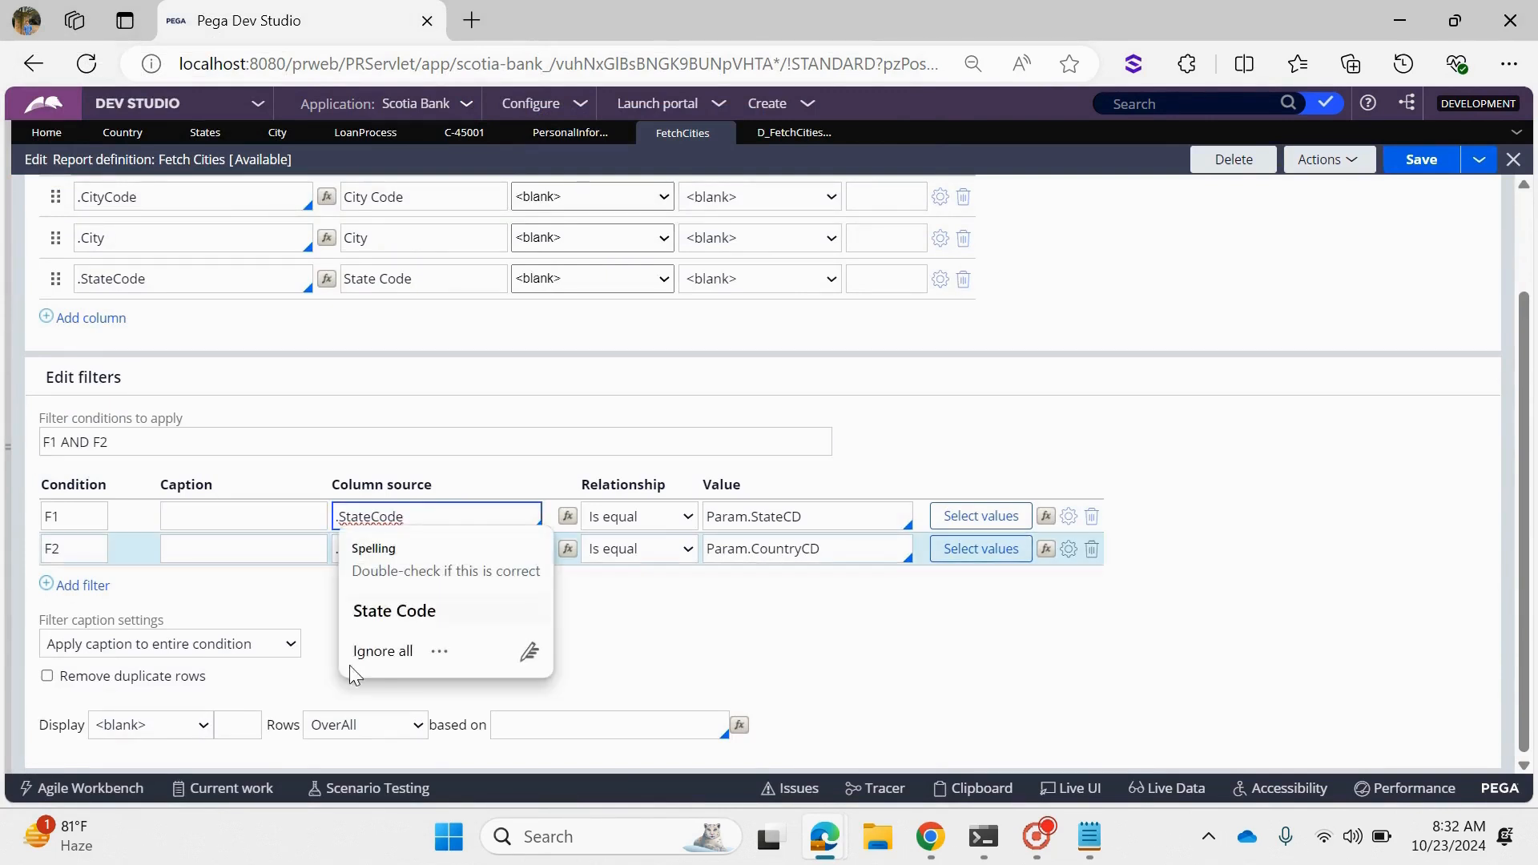
click(370, 651)
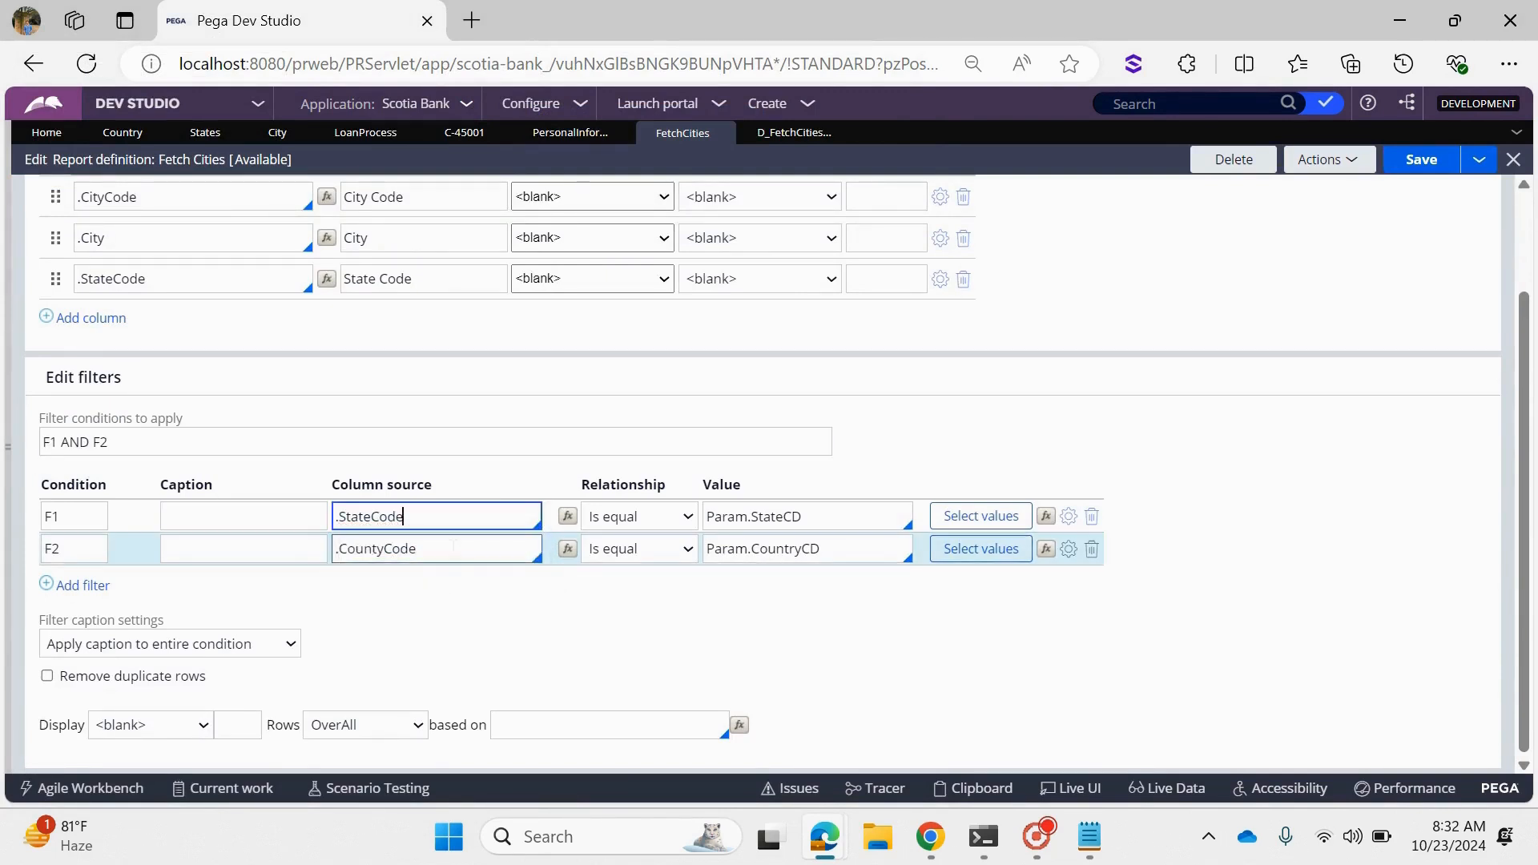
- Test the FetchCities report by running it with State Code "TS" and County Code "IND", and close the results
click(1327, 160)
click(1263, 189)
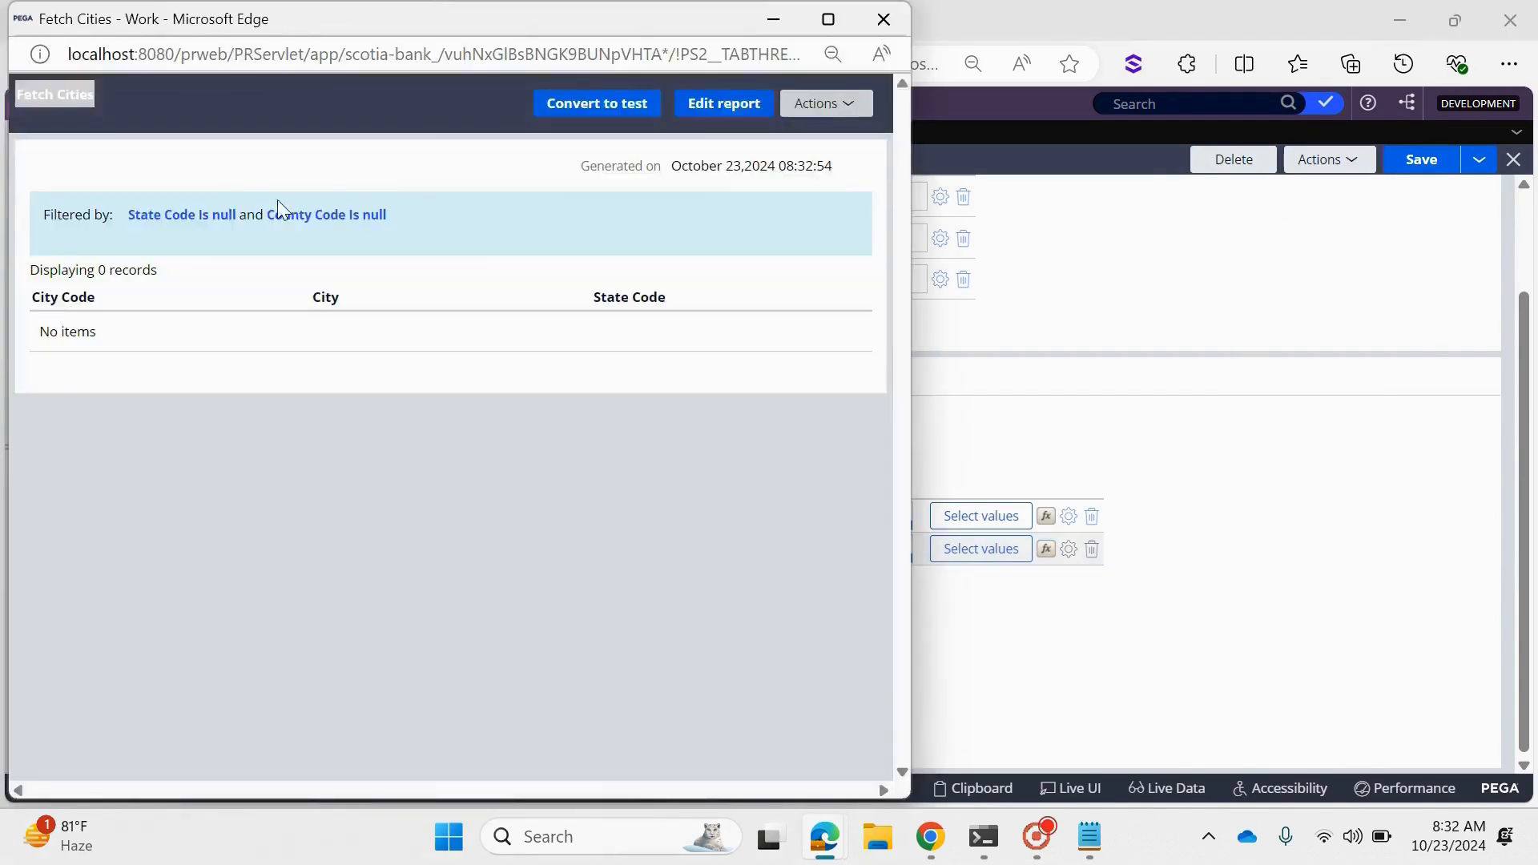
click(188, 213)
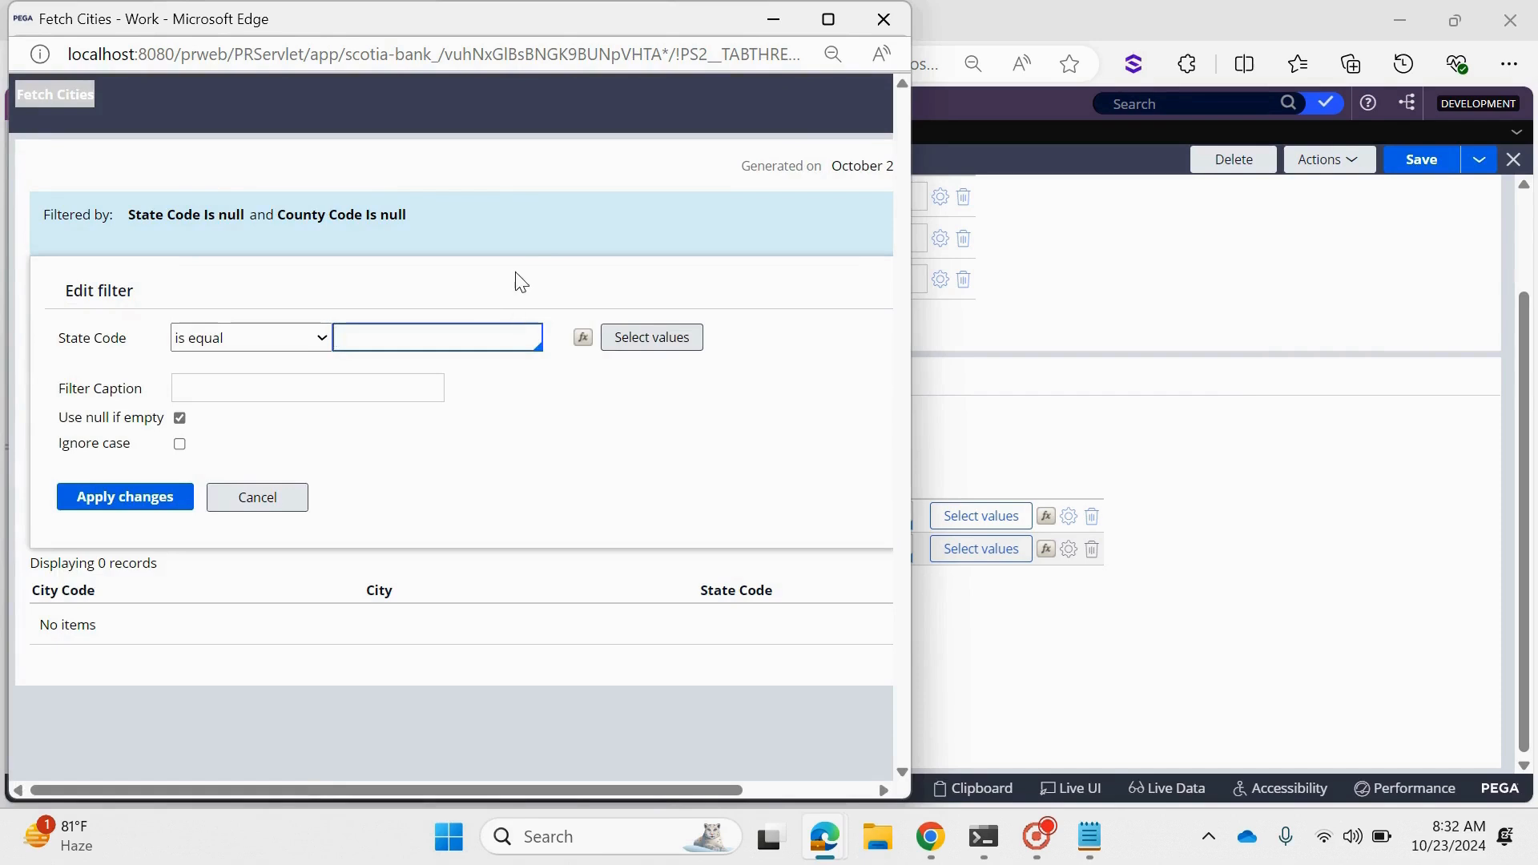
text("TS")
click(98, 497)
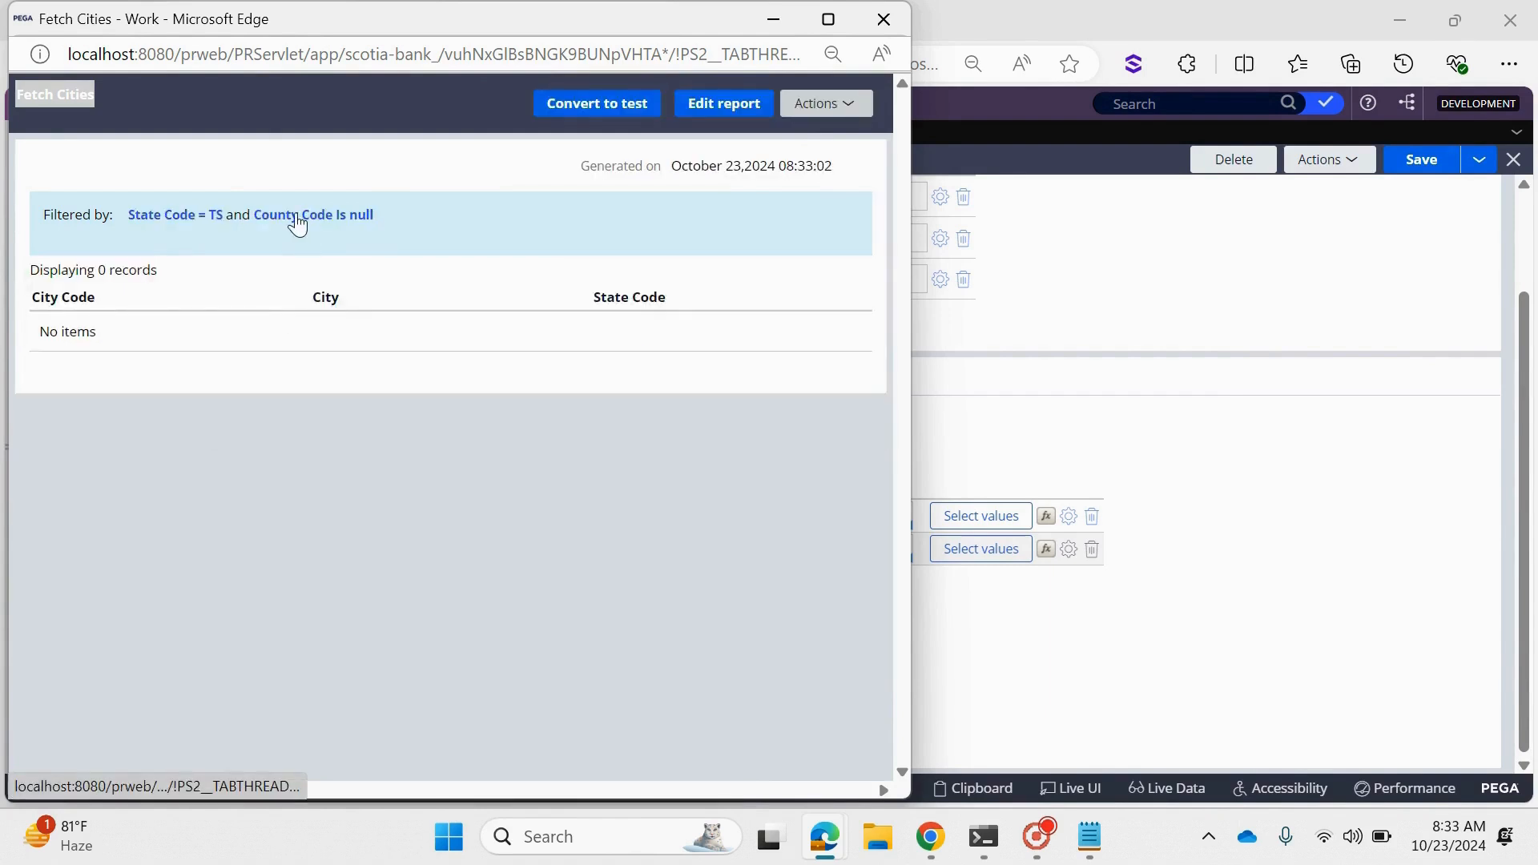
click(297, 216)
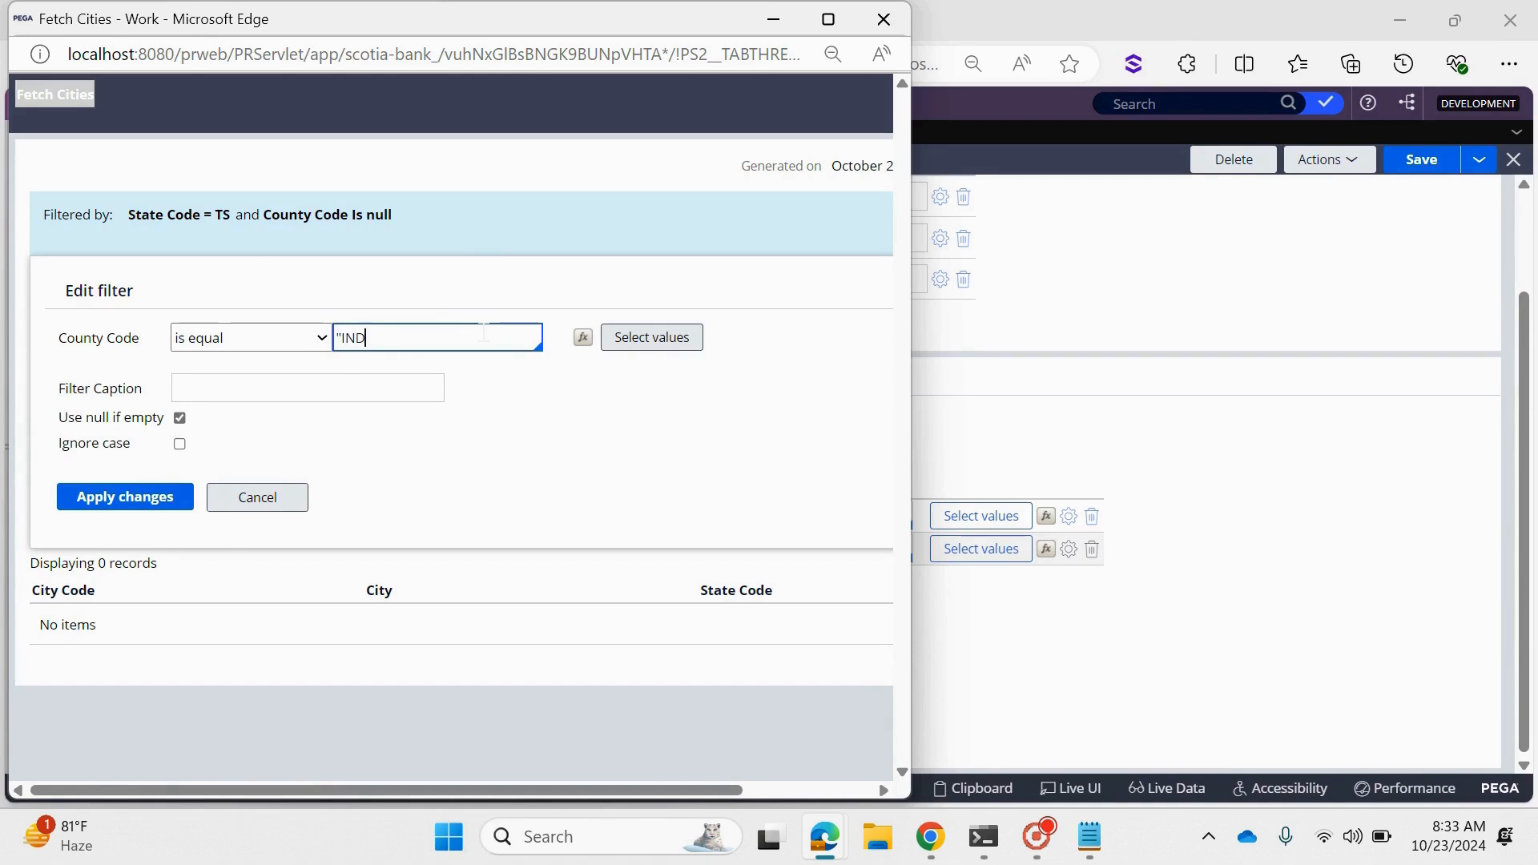
click(128, 497)
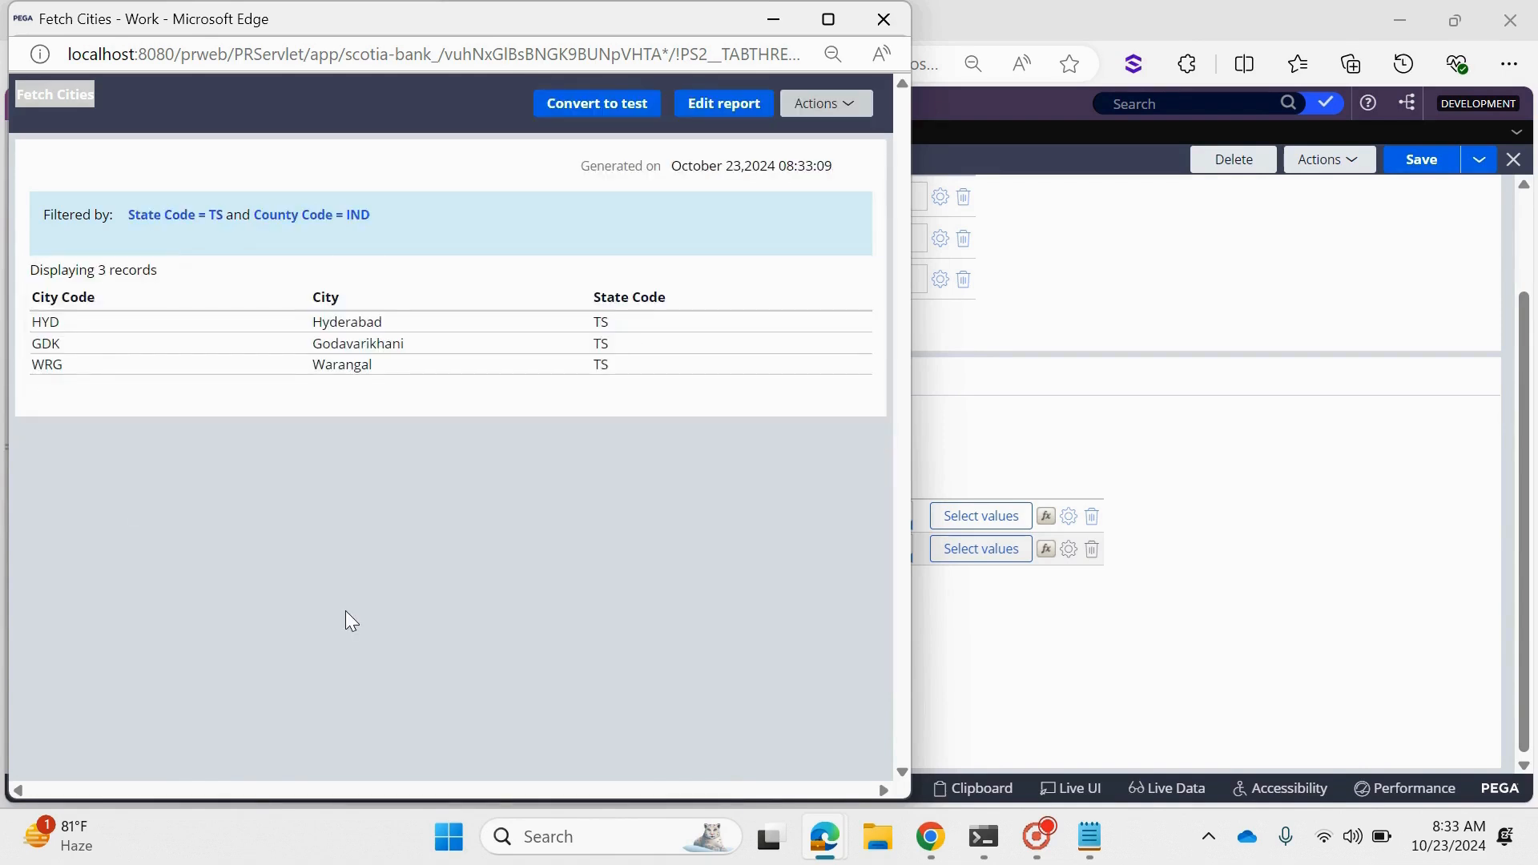
click(883, 18)
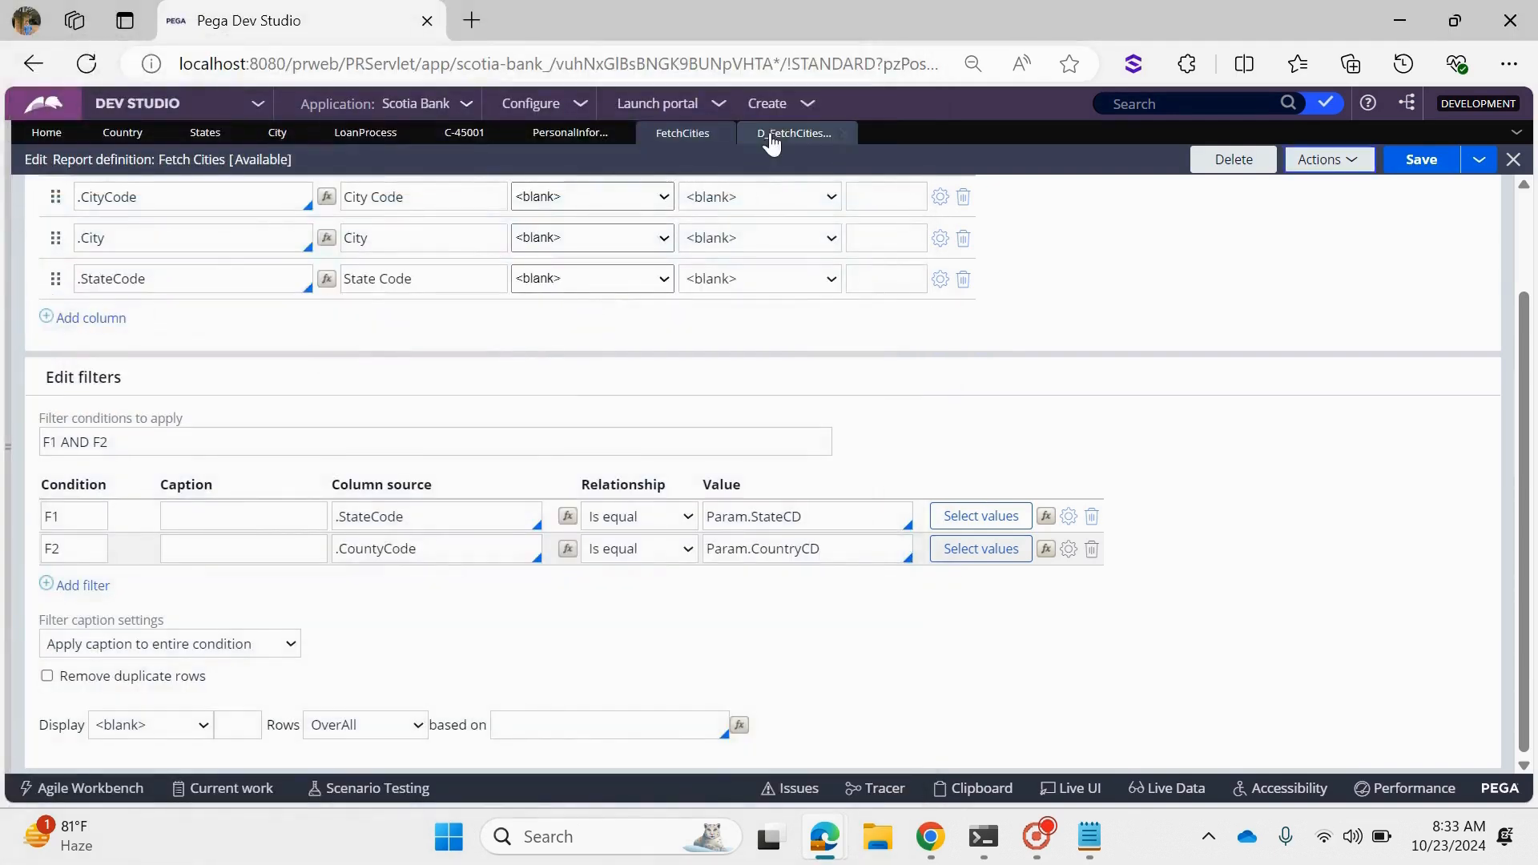
- Add a second parameter named CountryCD to the D_FetchCitiesBasedOnOthers data page
click(773, 138)
click(276, 254)
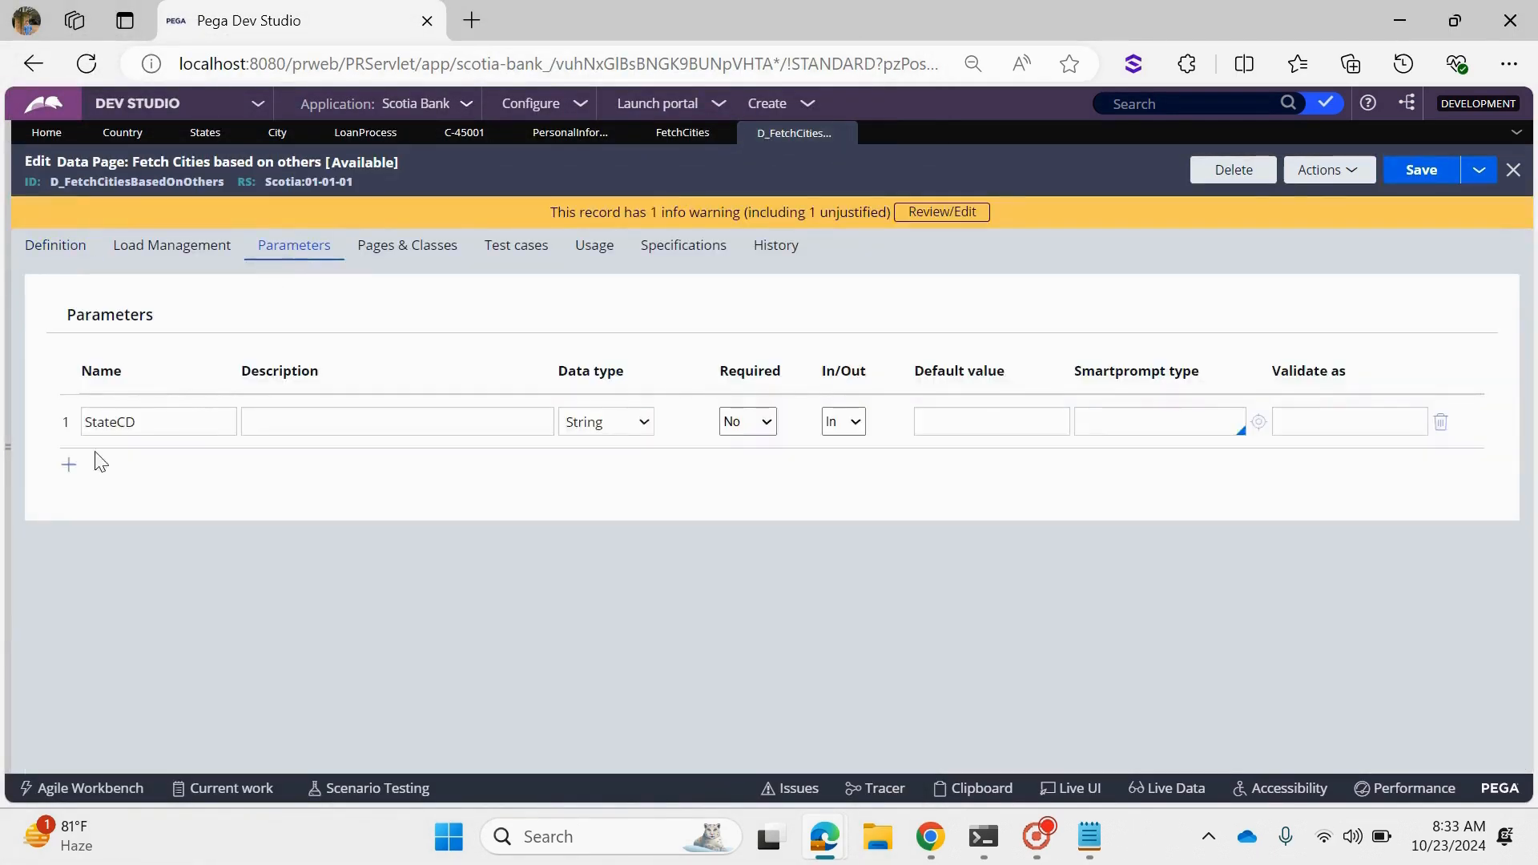
click(69, 467)
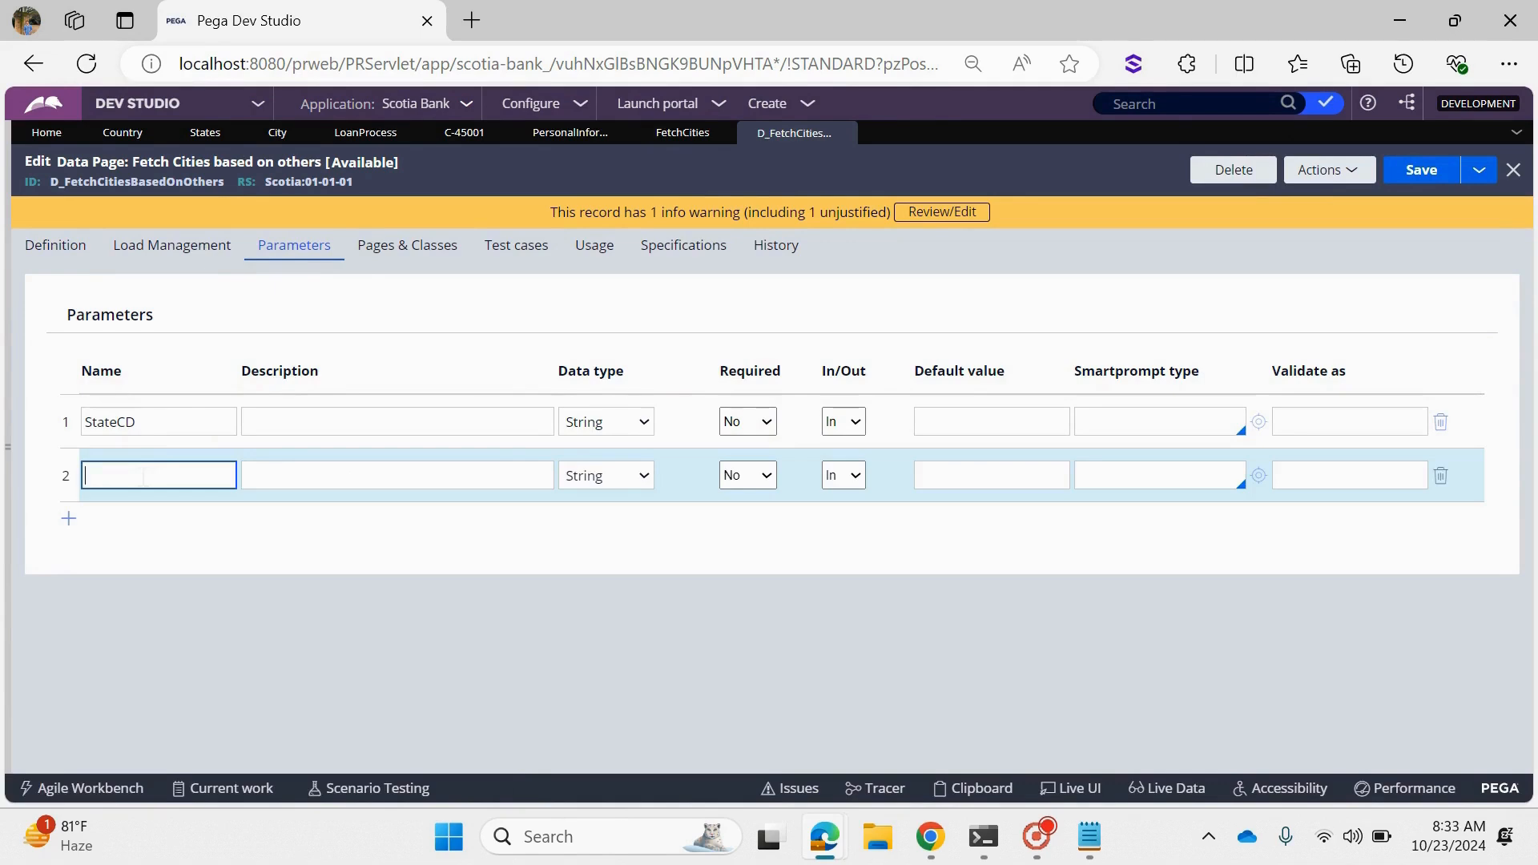
key(super+v)
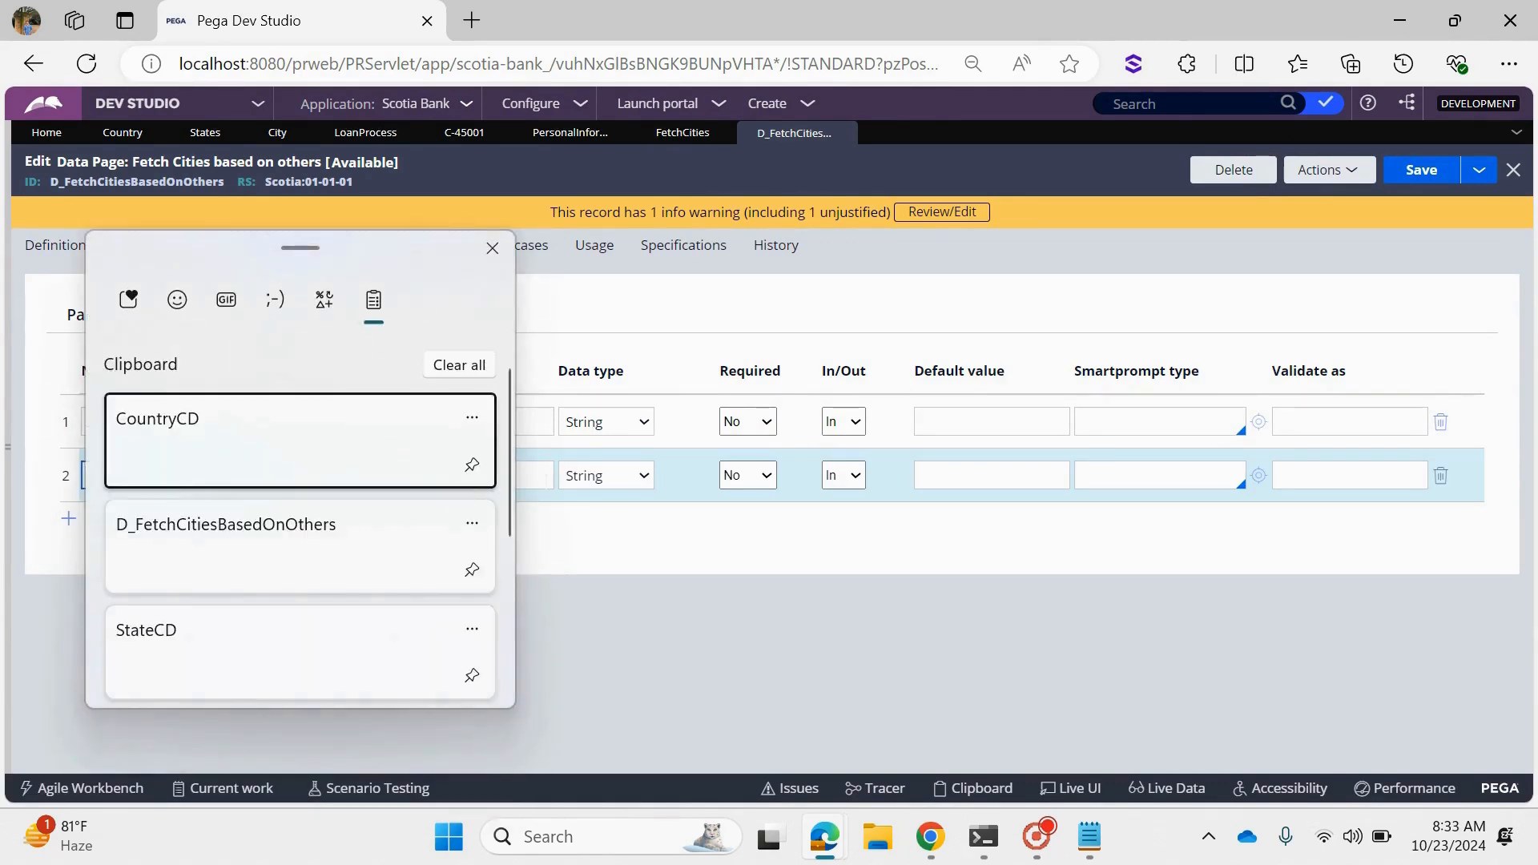
key(Return)
- Check the parameter-passing option of the FetchCities source in the data page definition, and leave it unchanged
click(54, 246)
scroll(560, 625, down, 4)
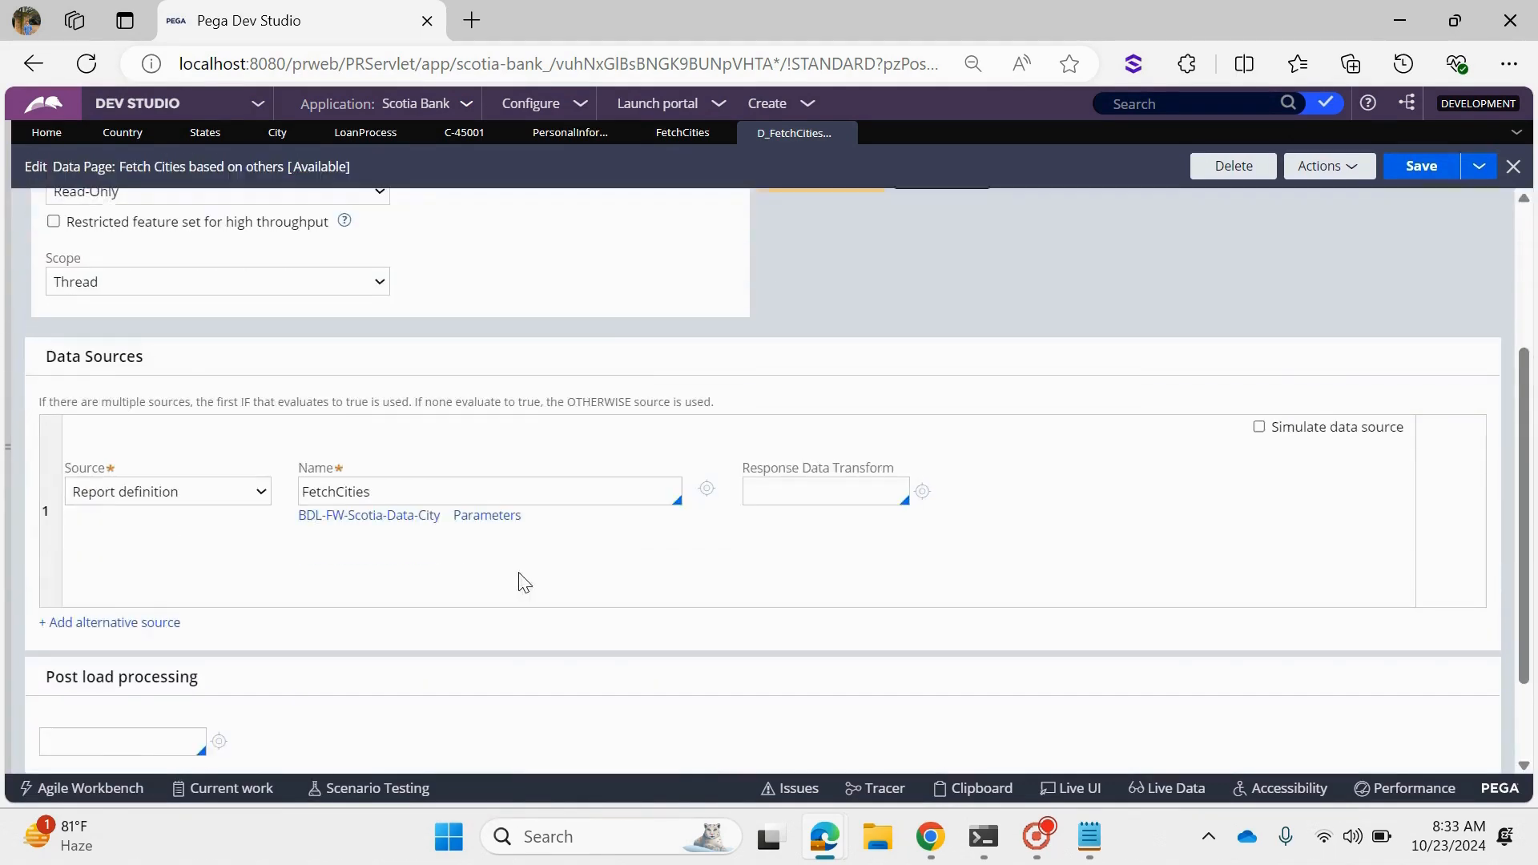
click(489, 517)
drag(728, 470, 489, 451)
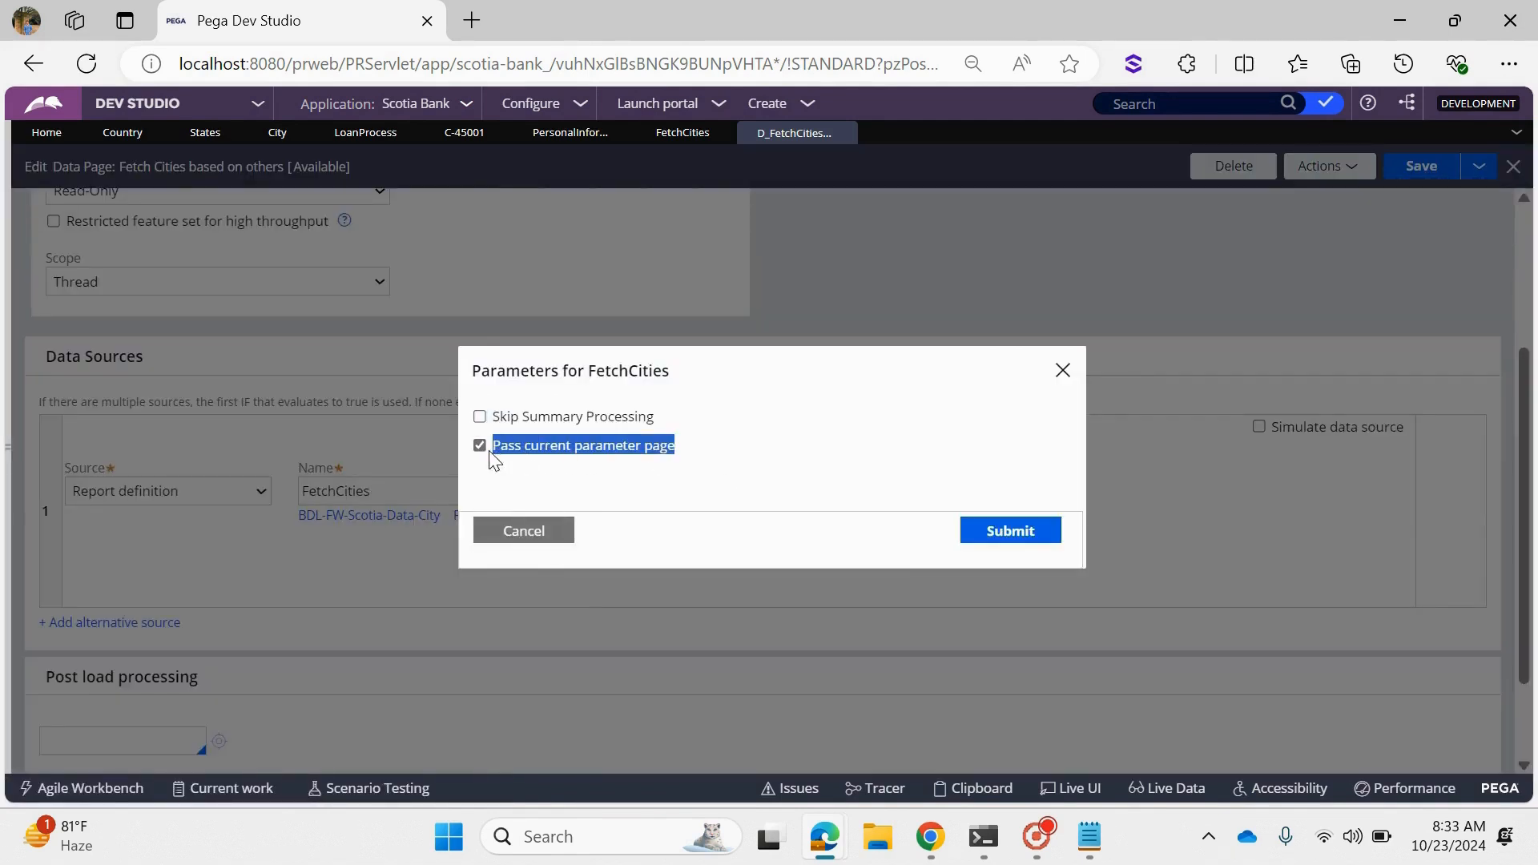
click(528, 481)
click(506, 532)
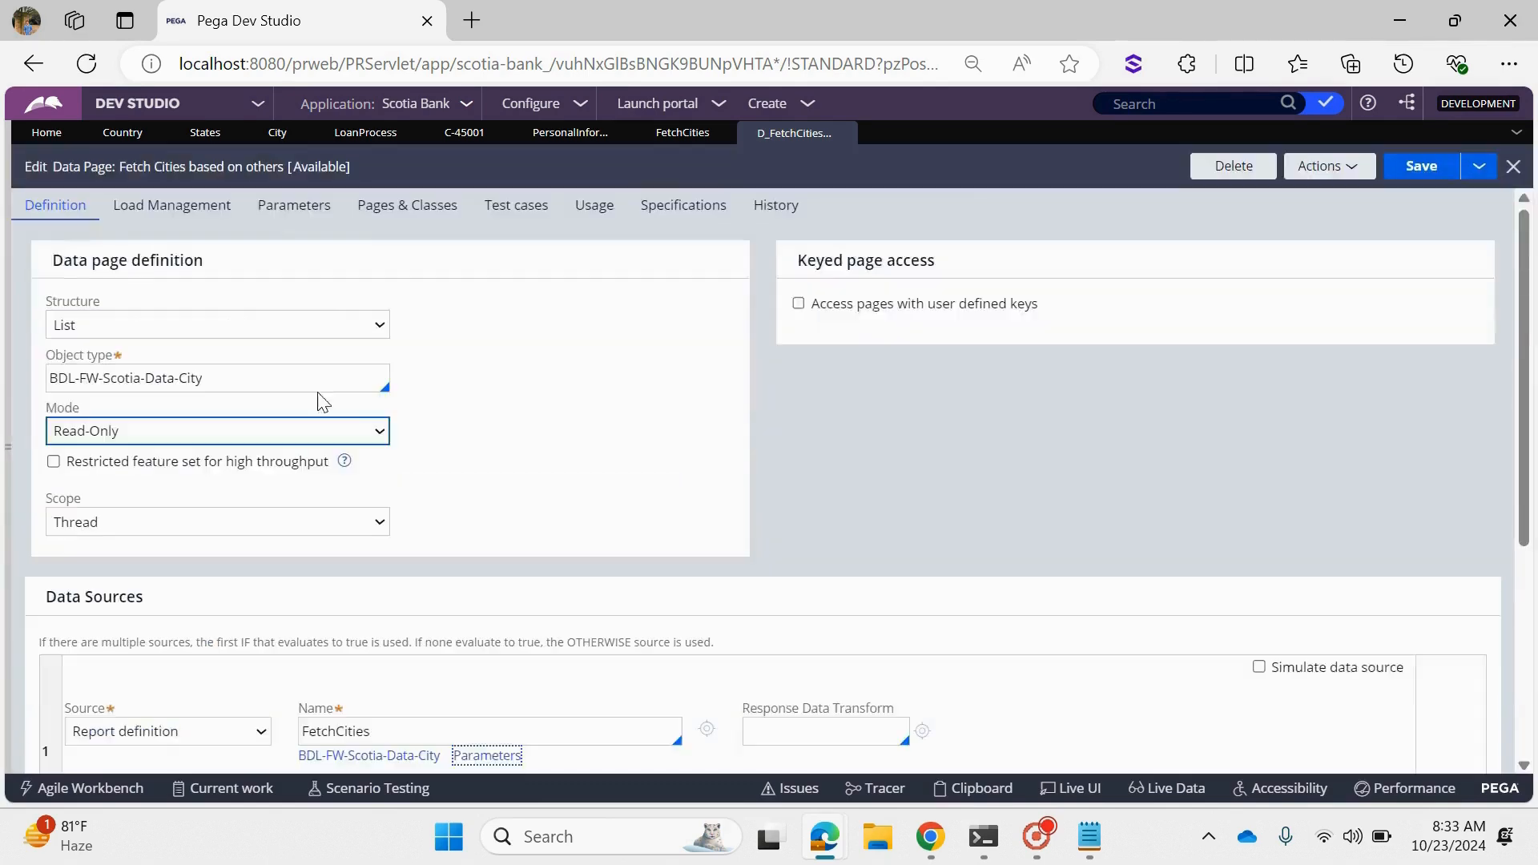
- Recheck the data page's parameters and data source, and save D_FetchCitiesBasedOnOthers
click(297, 261)
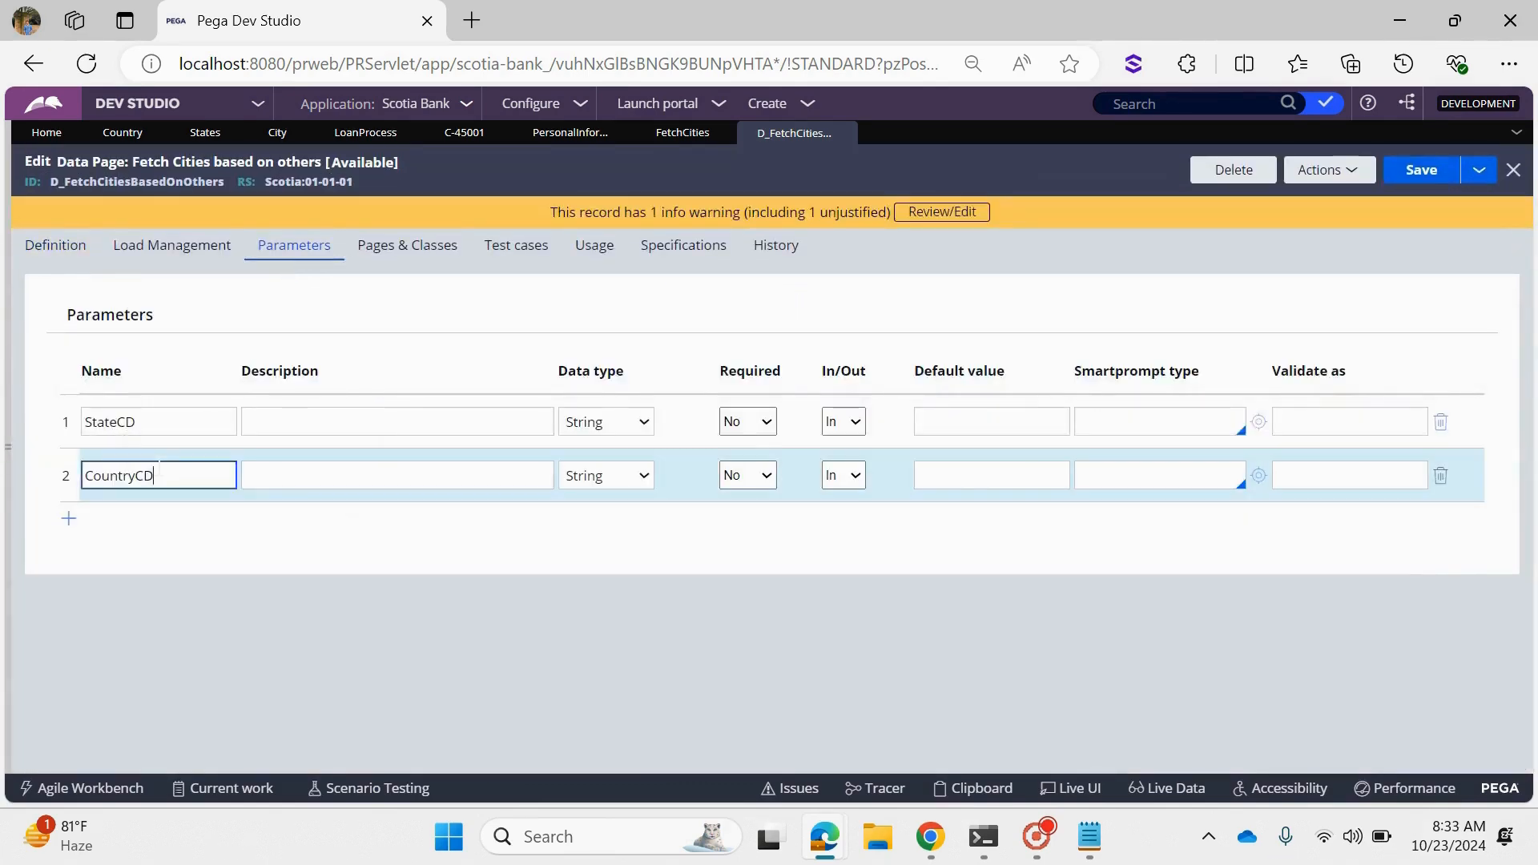
double_click(150, 475)
click(64, 261)
scroll(736, 450, down, 5)
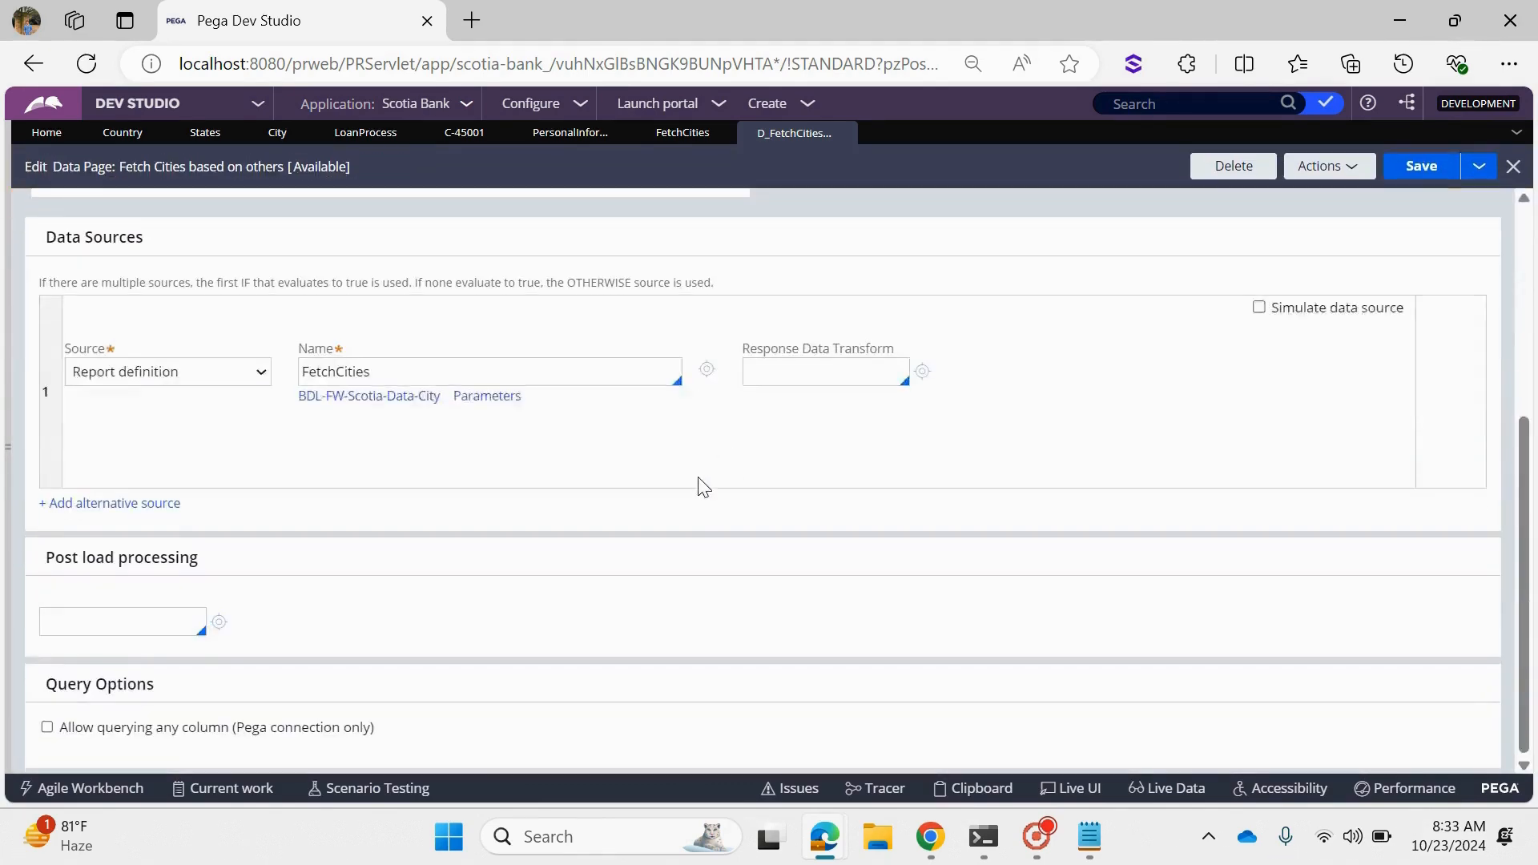
scroll(697, 485, up, 5)
click(1420, 169)
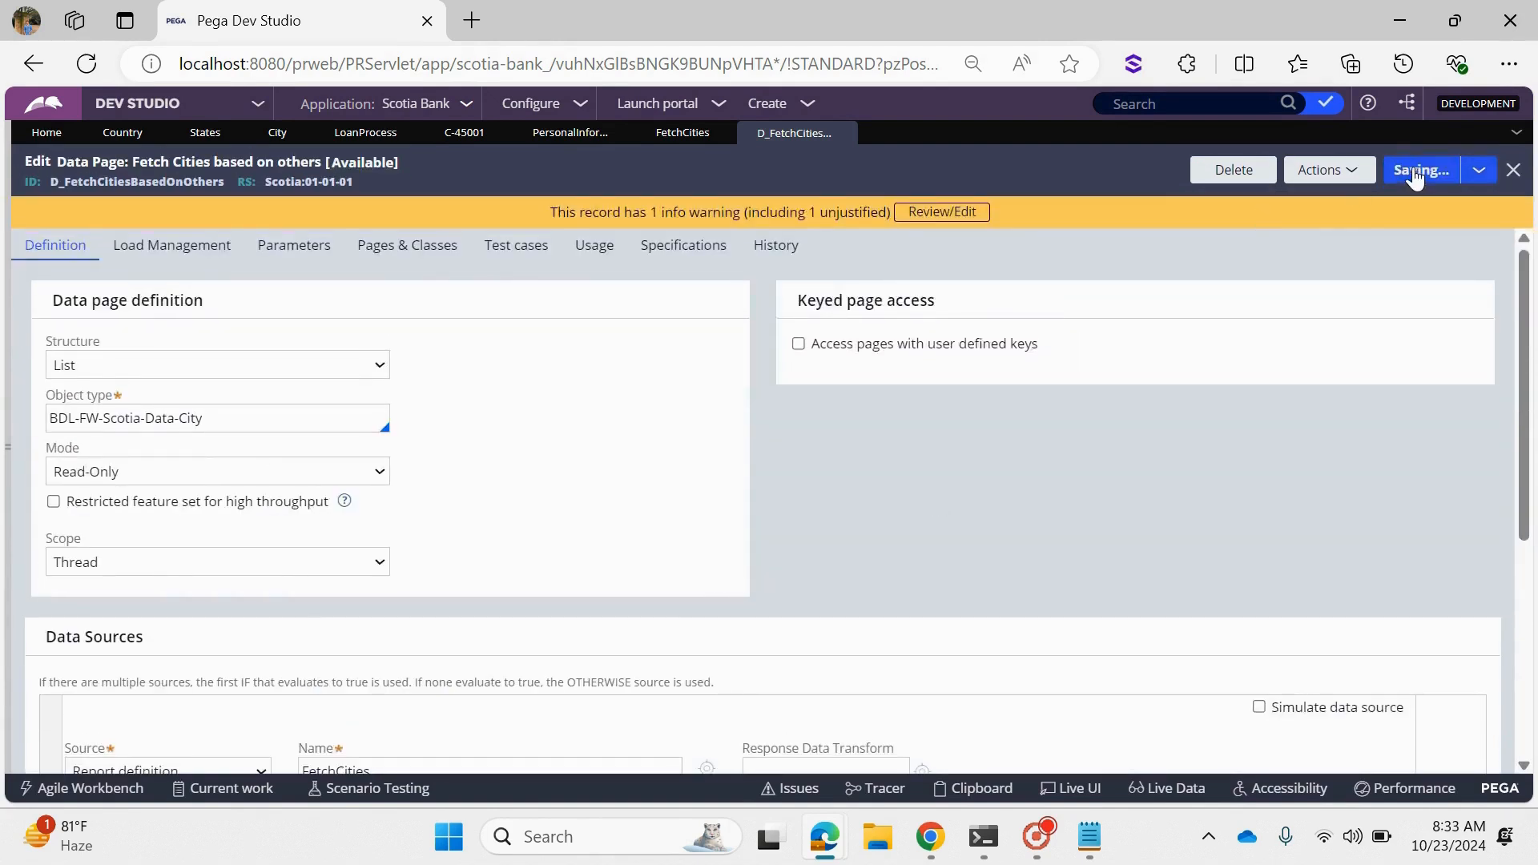
- Set the placeholder of the City dropdown in the Personal Information section to "Select City"
click(565, 136)
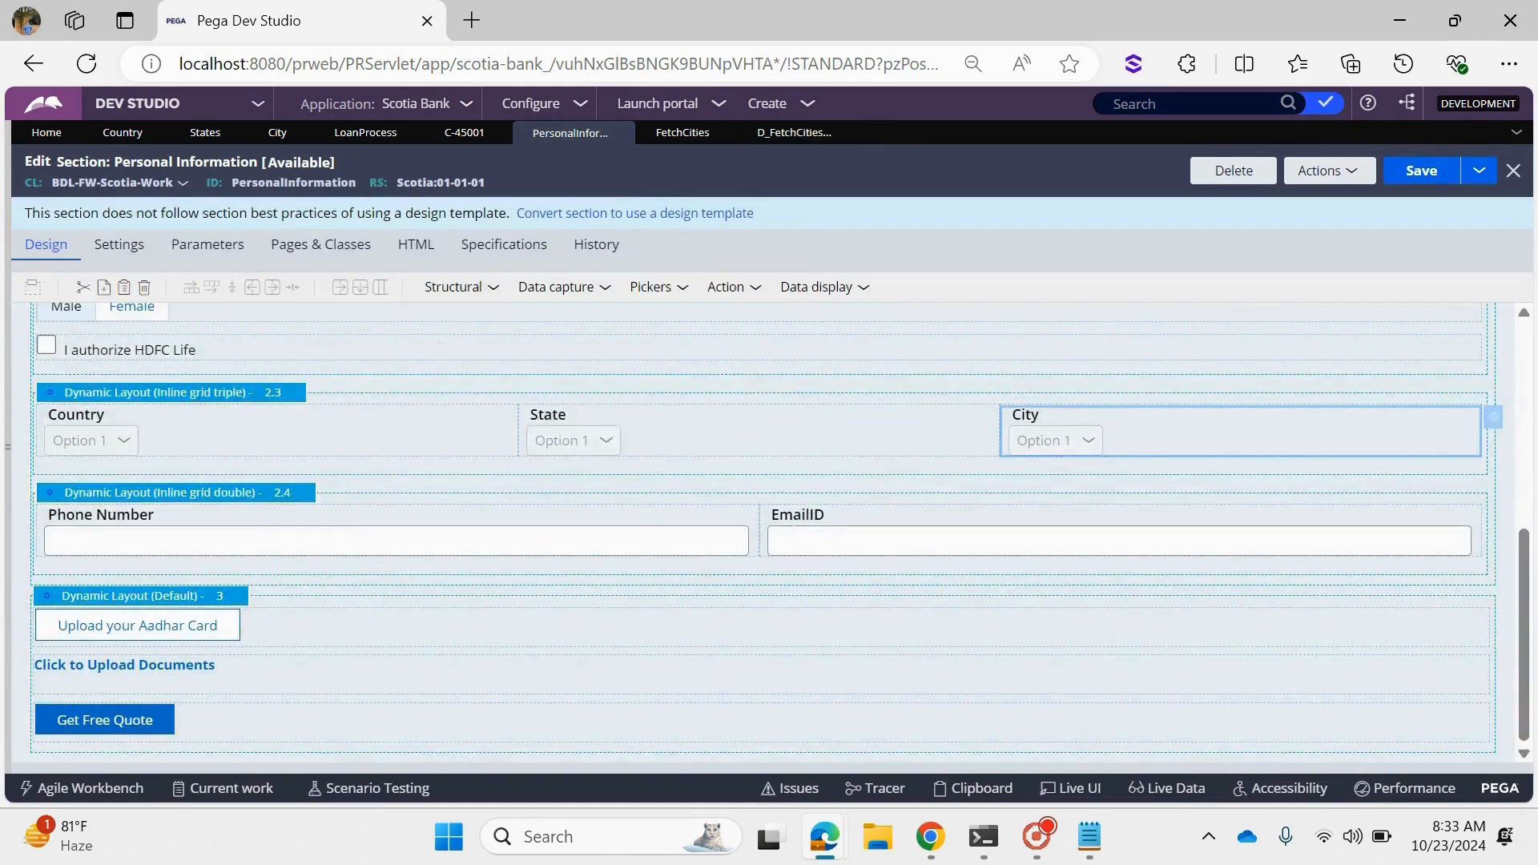
double_click(1145, 424)
triple_click(655, 618)
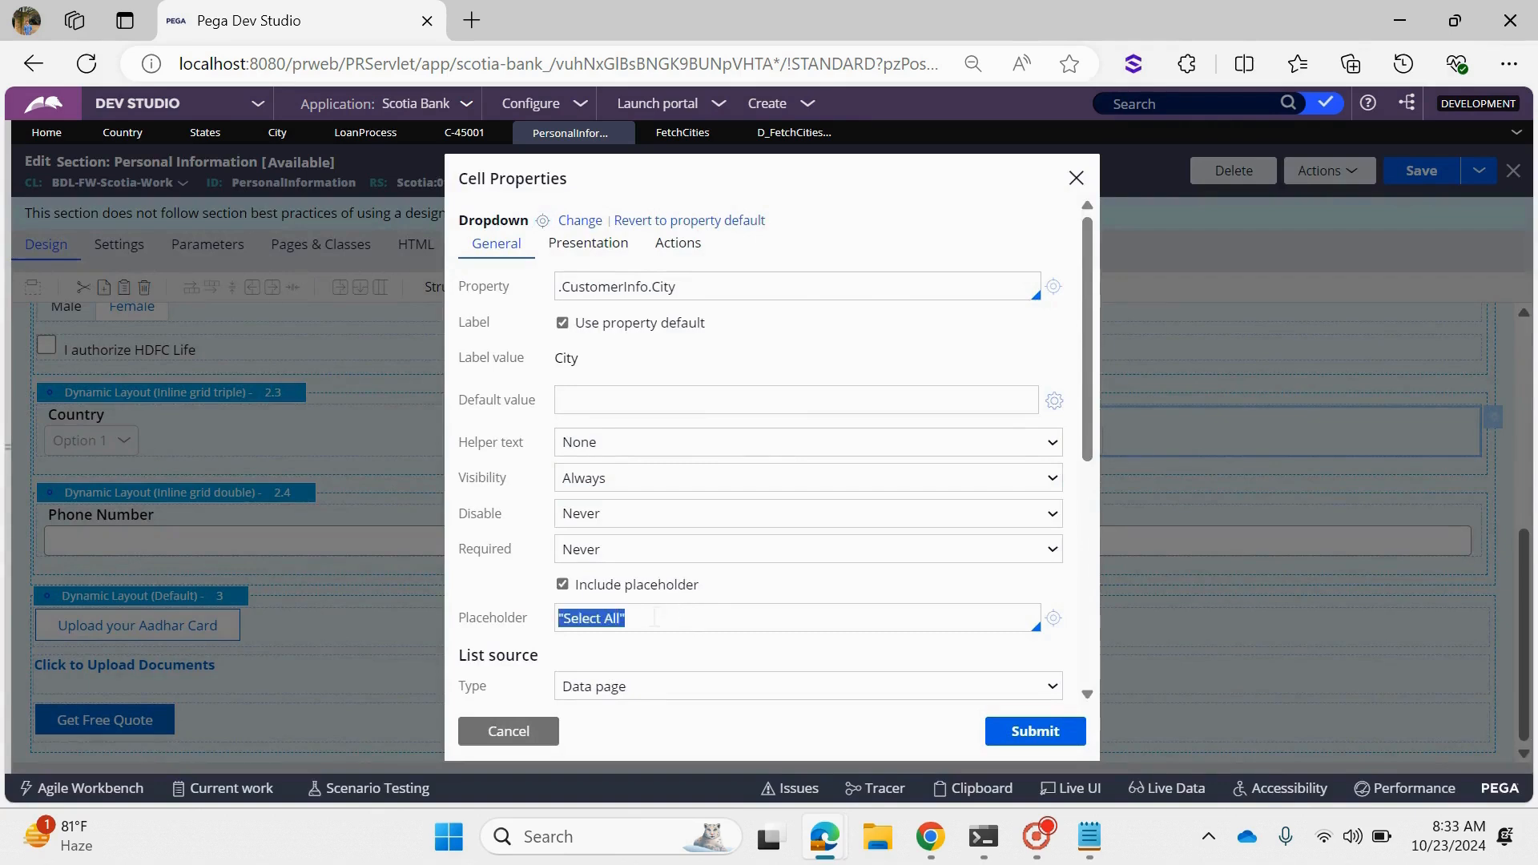
text(")
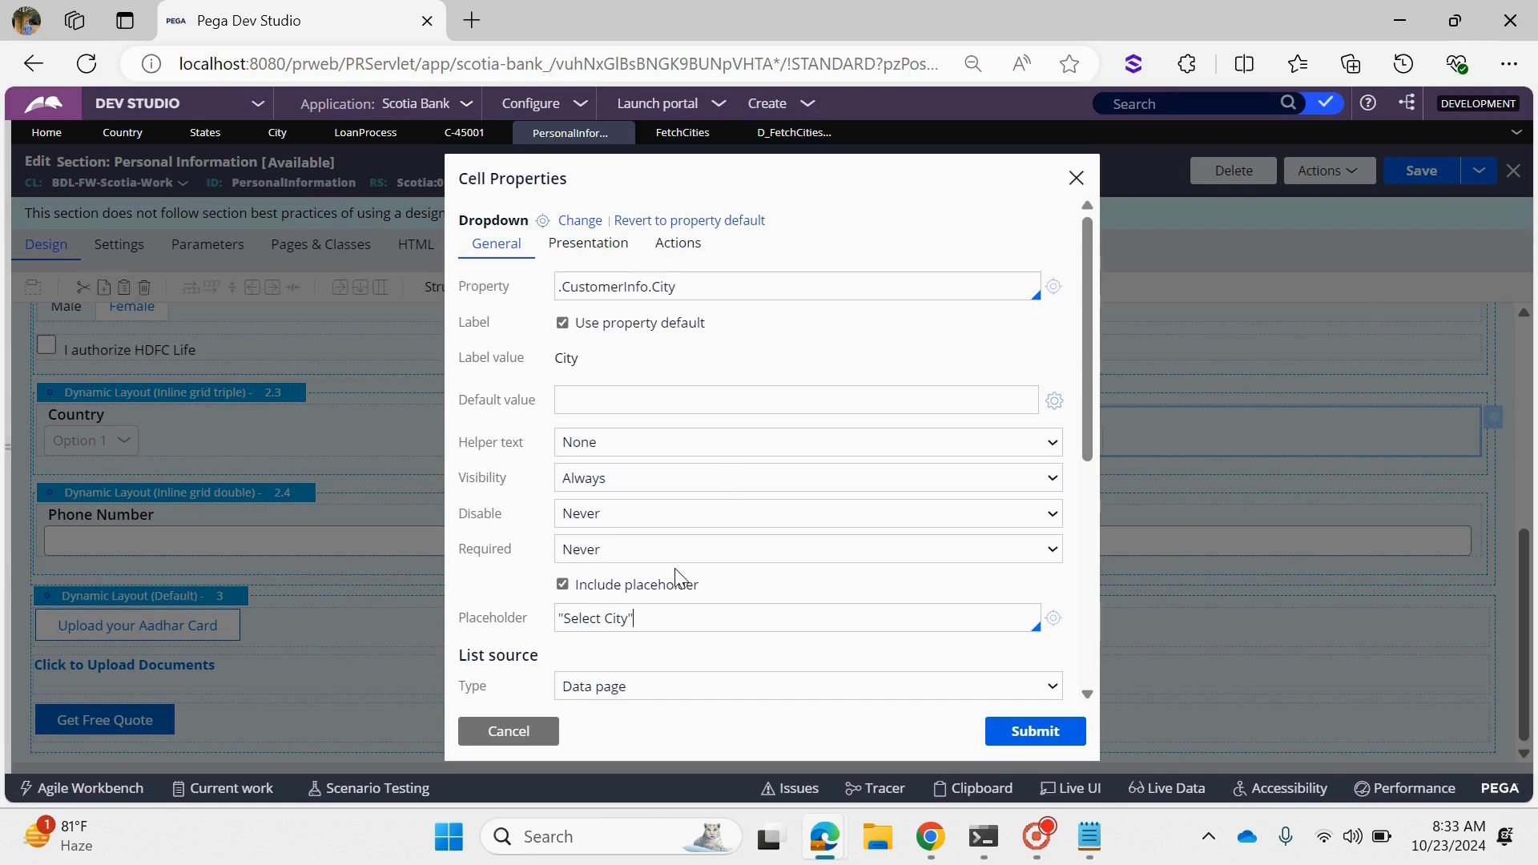
- Reselect D_FetchCitiesBasedOnOthers as the City dropdown's data page to reload its parameters
scroll(679, 576, down, 3)
click(788, 480)
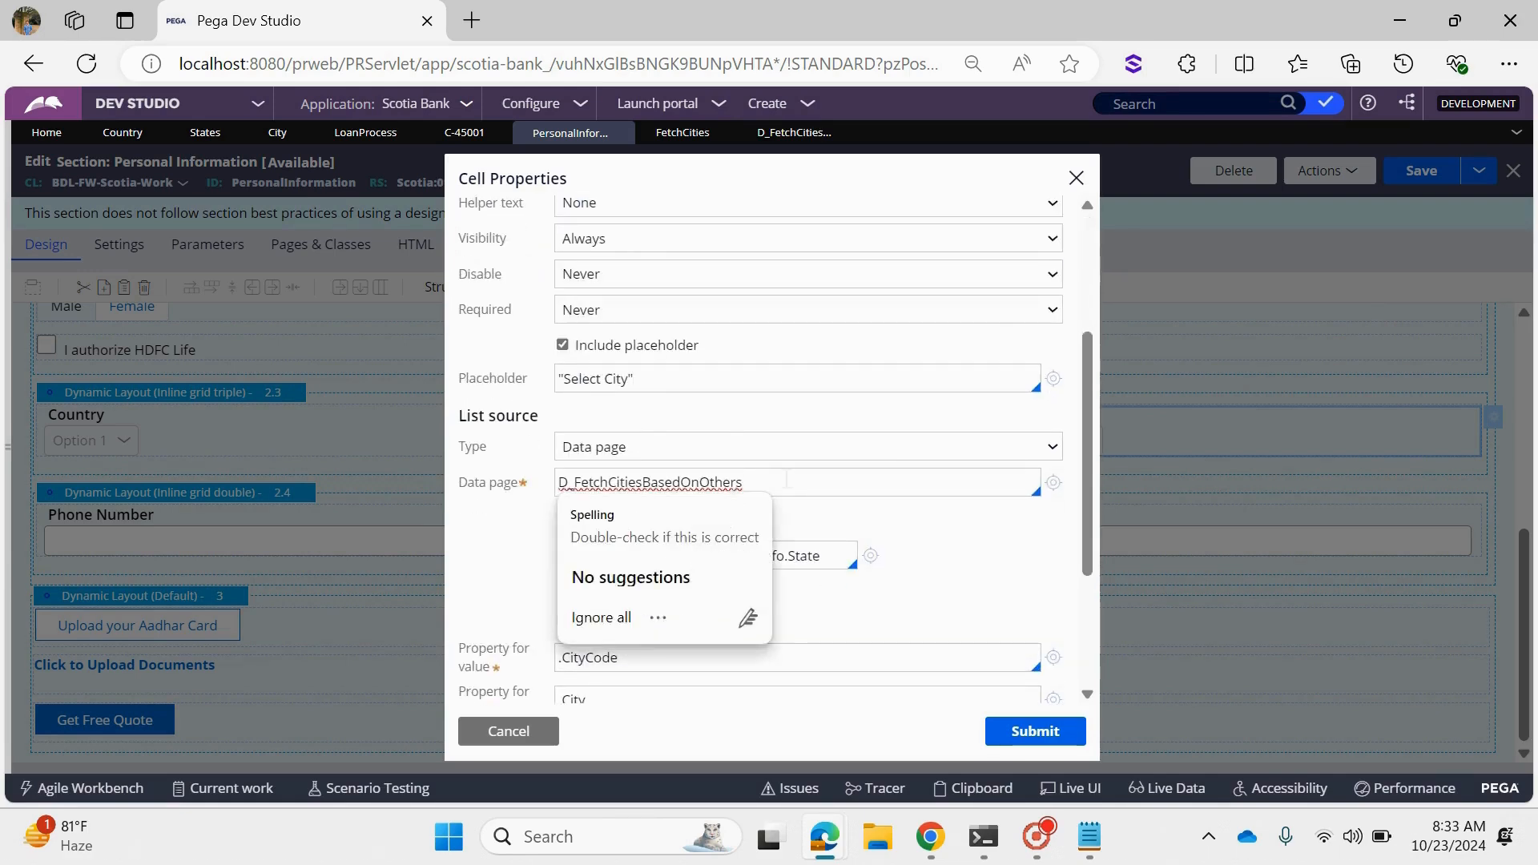
key(Down)
key(Return)
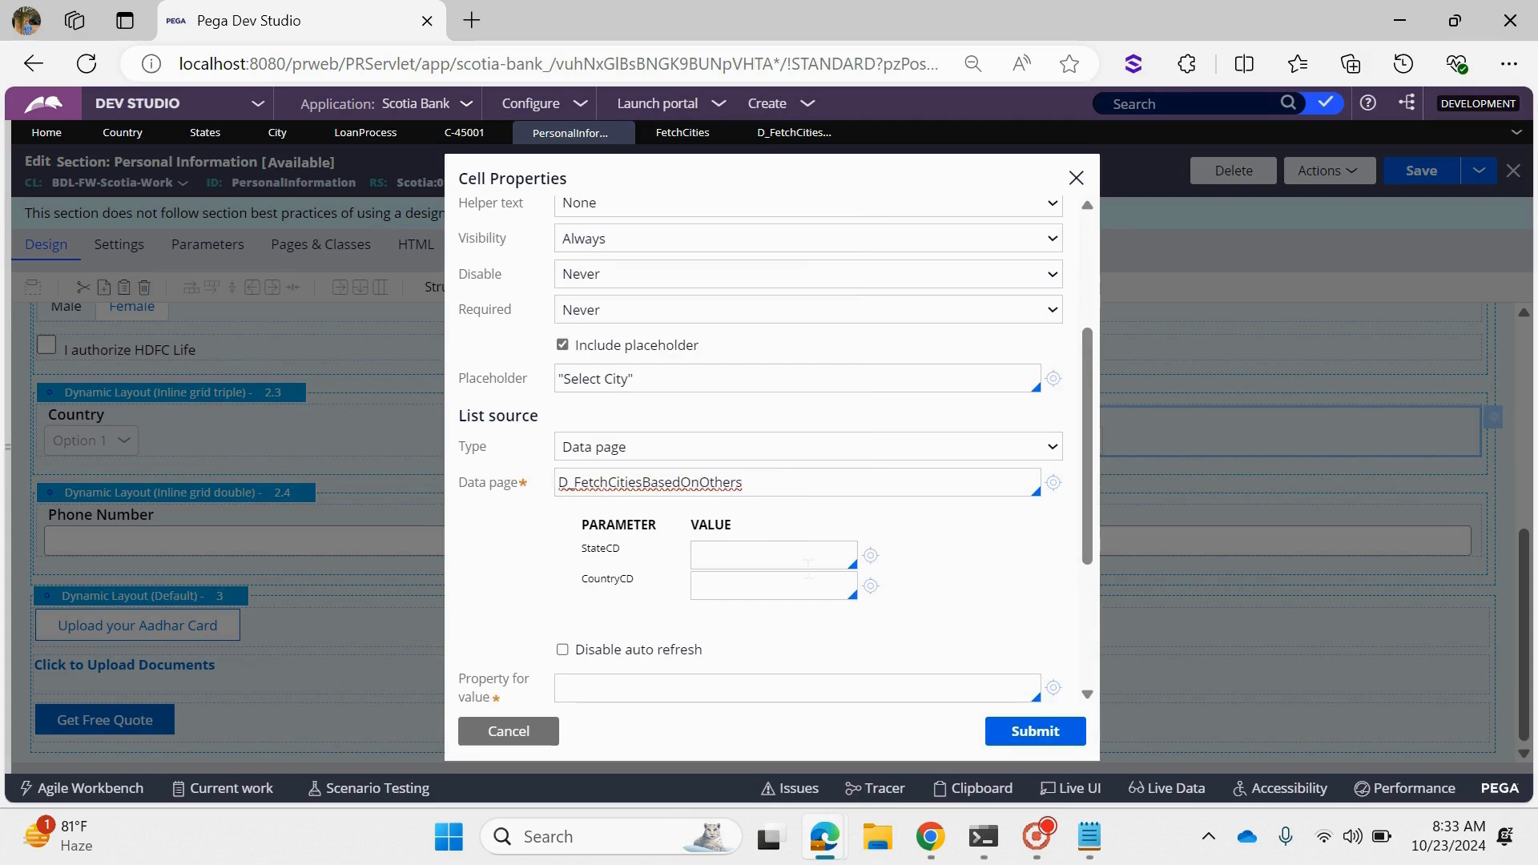
- Set the StateCD parameter of the City dropdown's data page to .CustomerInfo.State
click(820, 560)
text(.CustomerInfo)
key(Down)
key(Return)
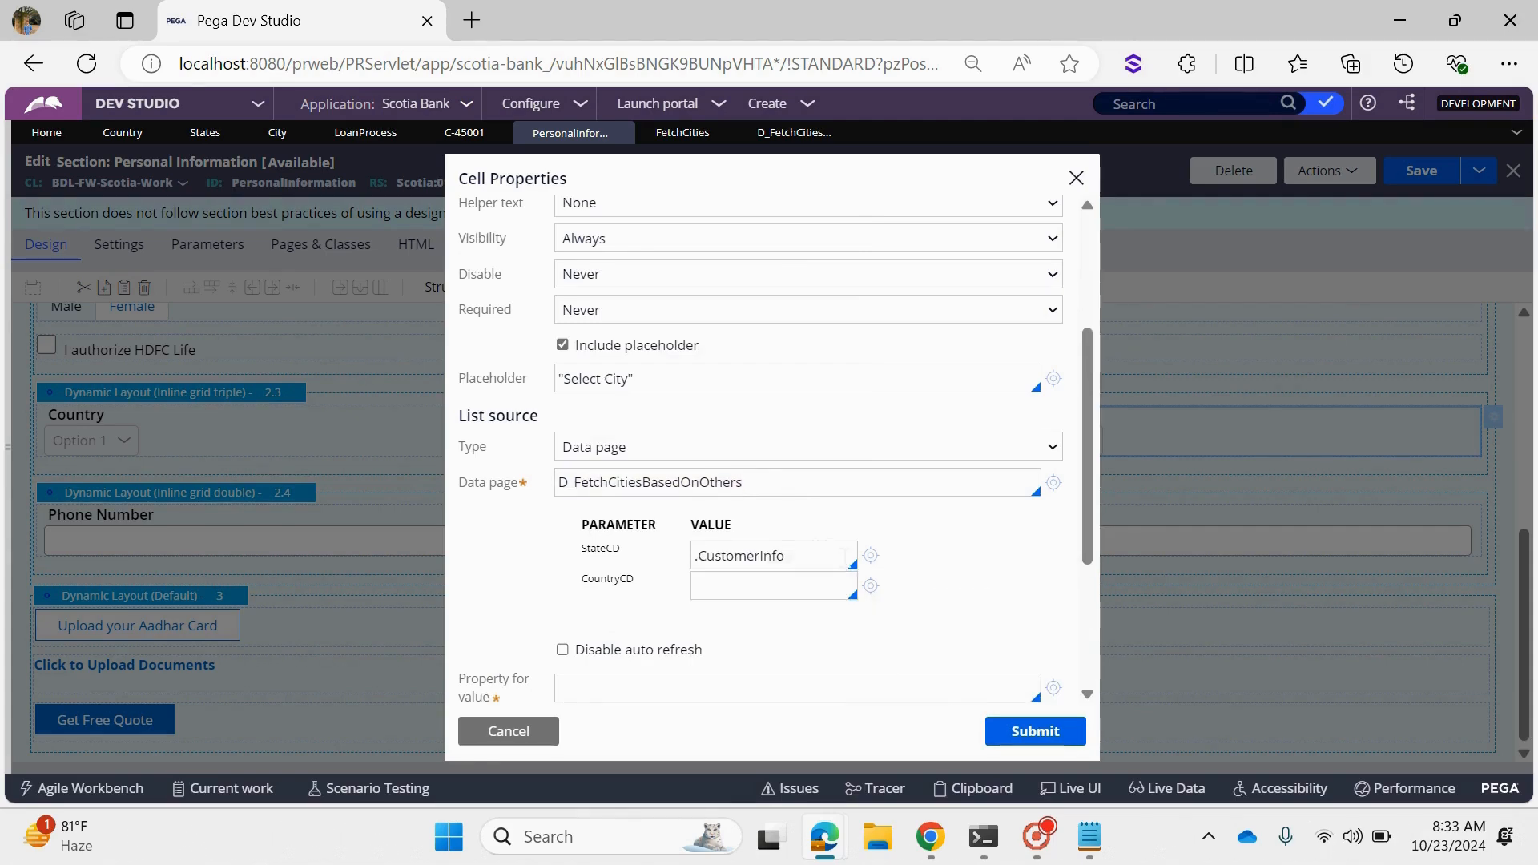
text(.sta)
key(Return)
text(.s)
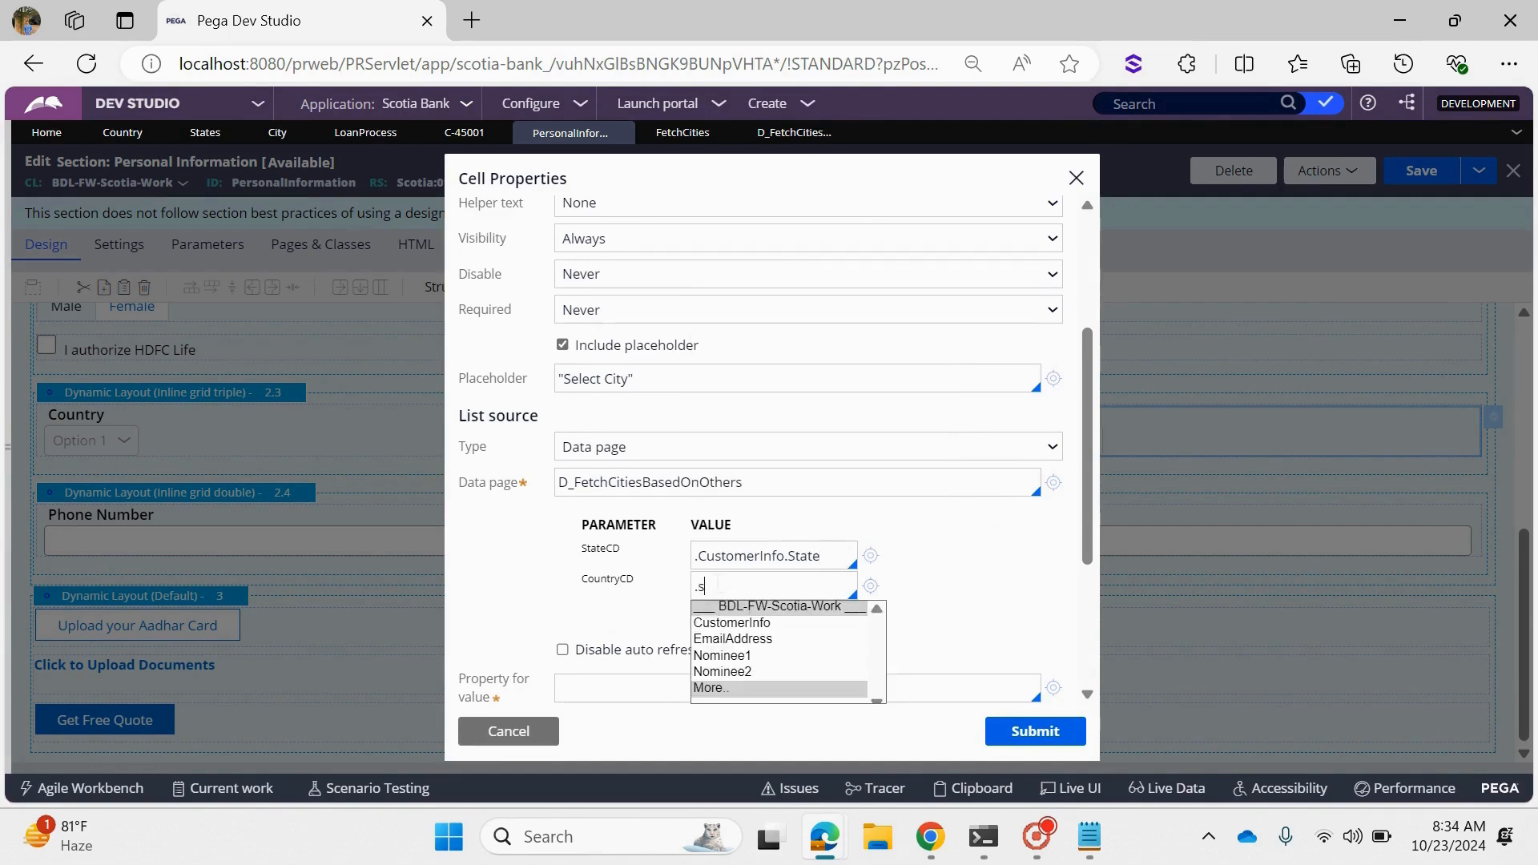
- Set the CountryCD parameter of the City dropdown's data page to .CustomerInfo.Country
key(Down)
key(Return)
text(.co)
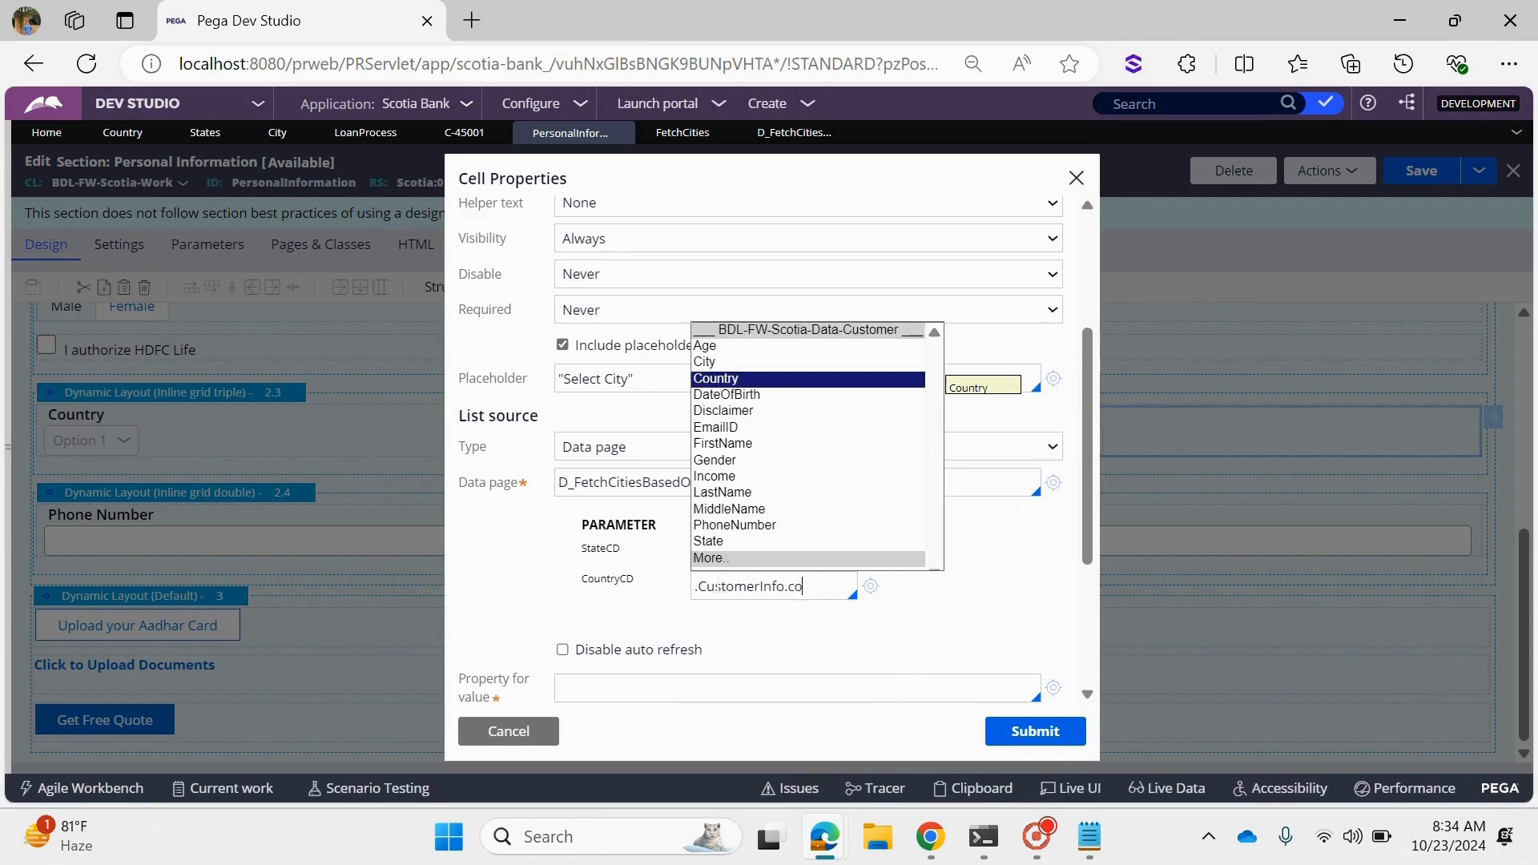
text(u)
key(Return)
scroll(811, 692, down, 3)
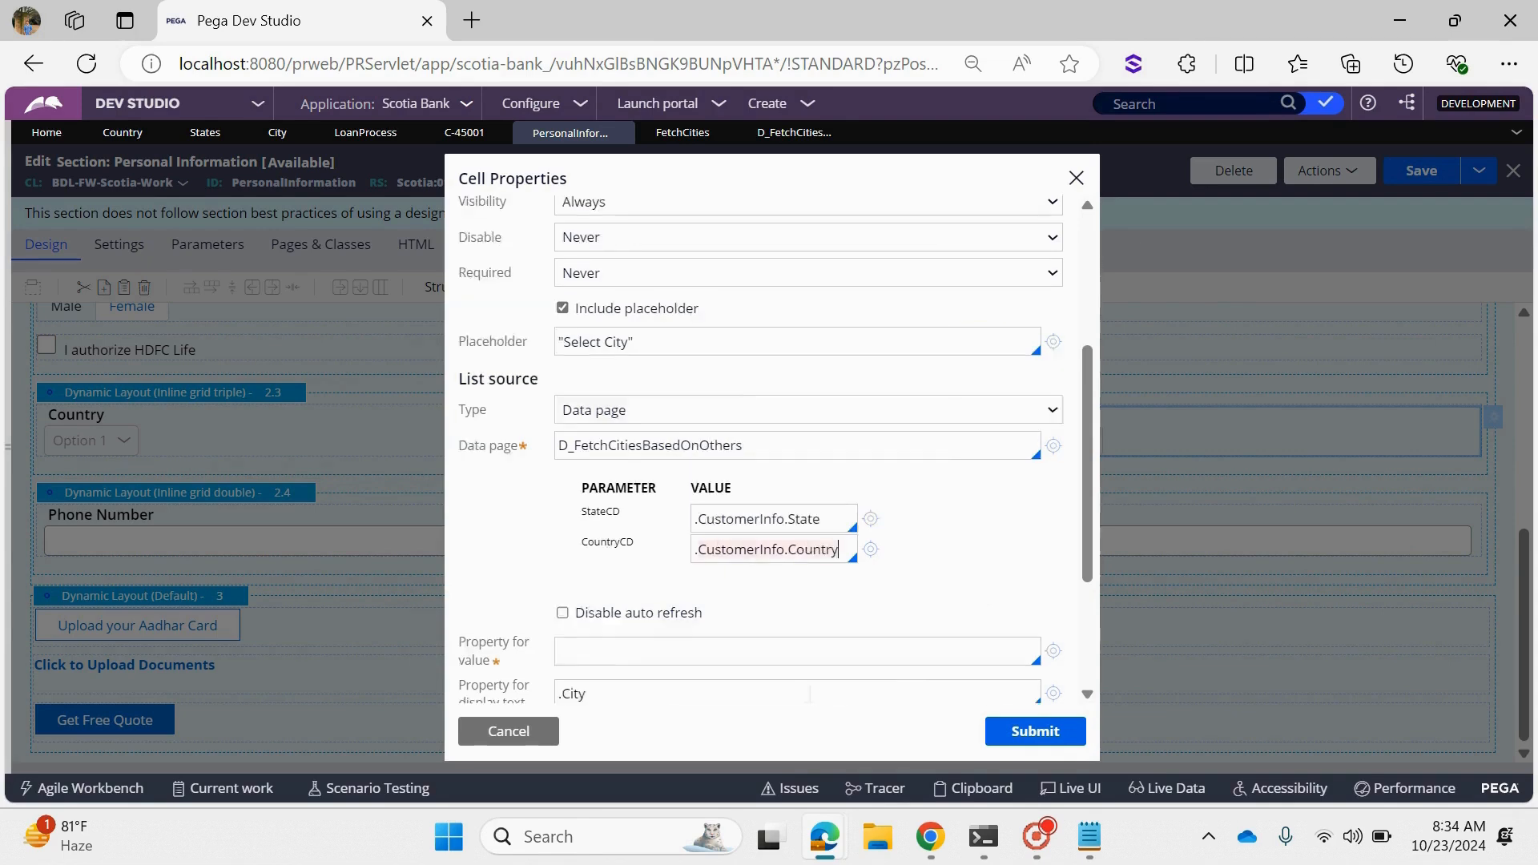
- Set the City dropdown's property for value to .CityCode, submit the cell properties and save the Personal Information section
click(602, 455)
text(.ci)
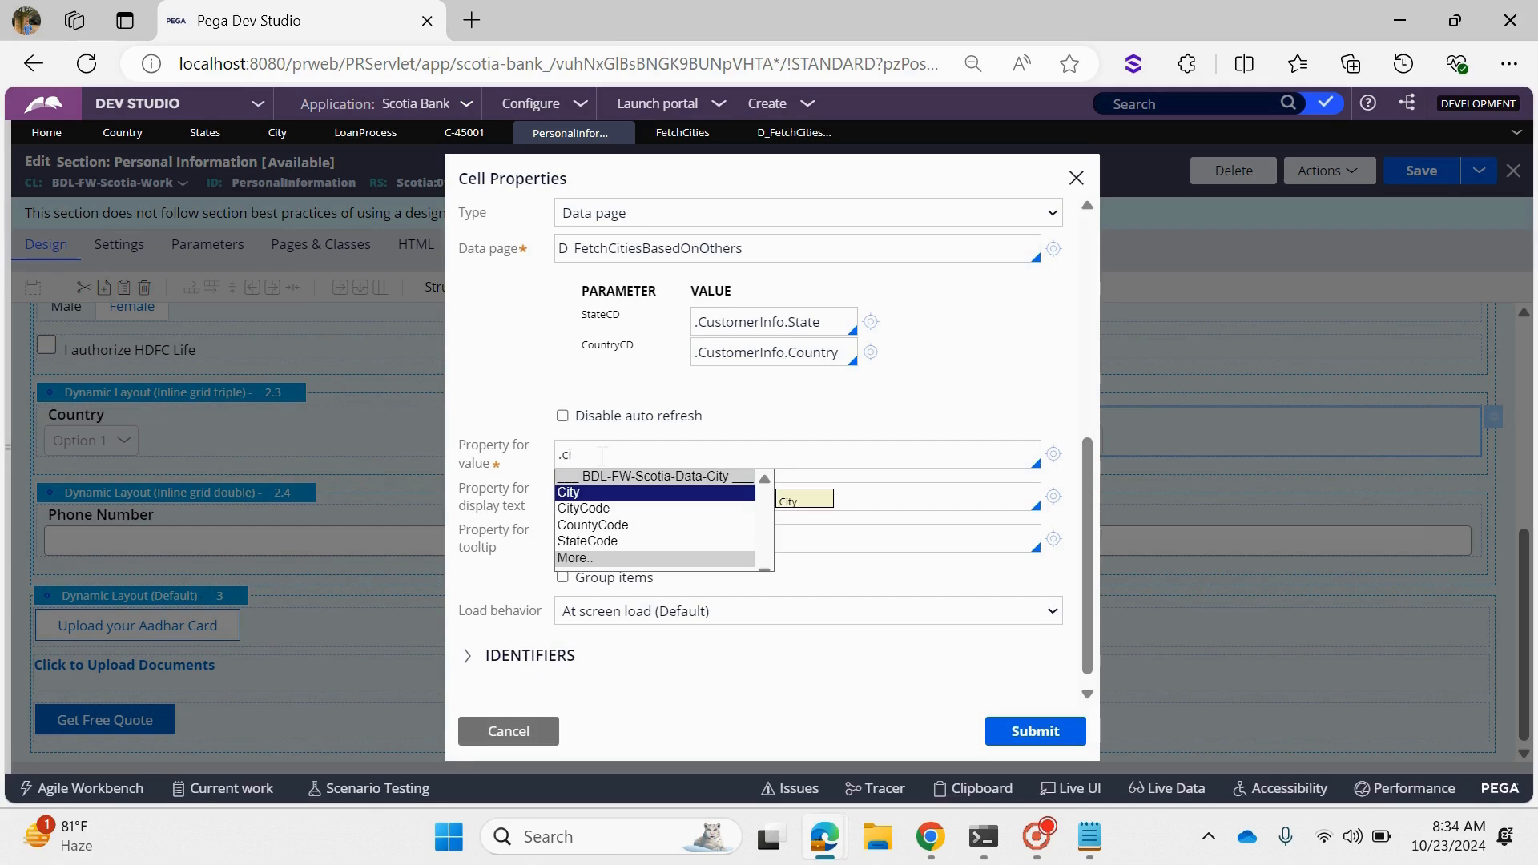
key(Down)
key(Return)
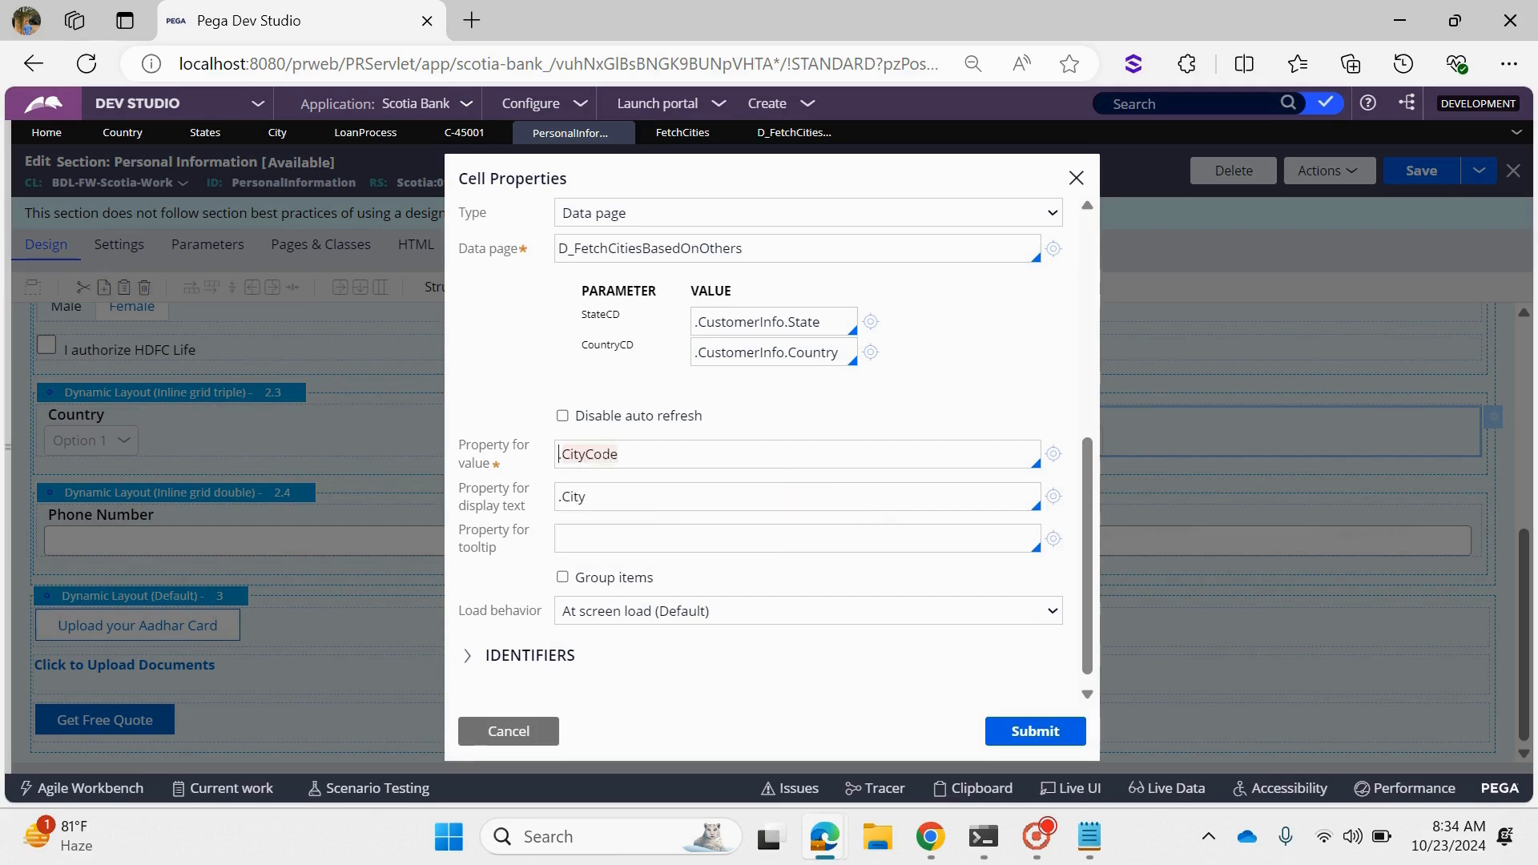
click(1045, 728)
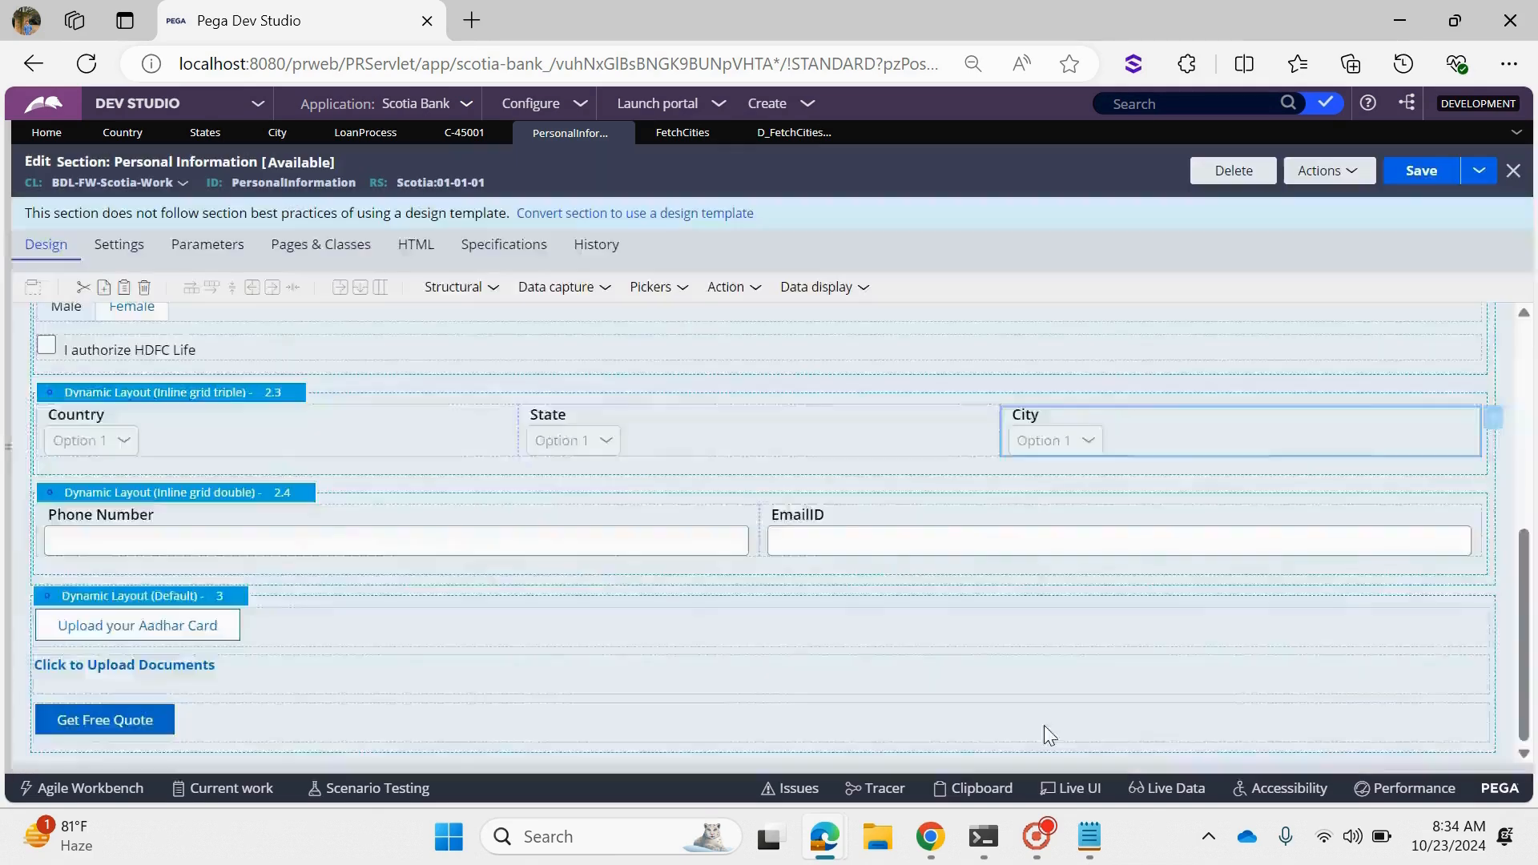
key(ctrl+s)
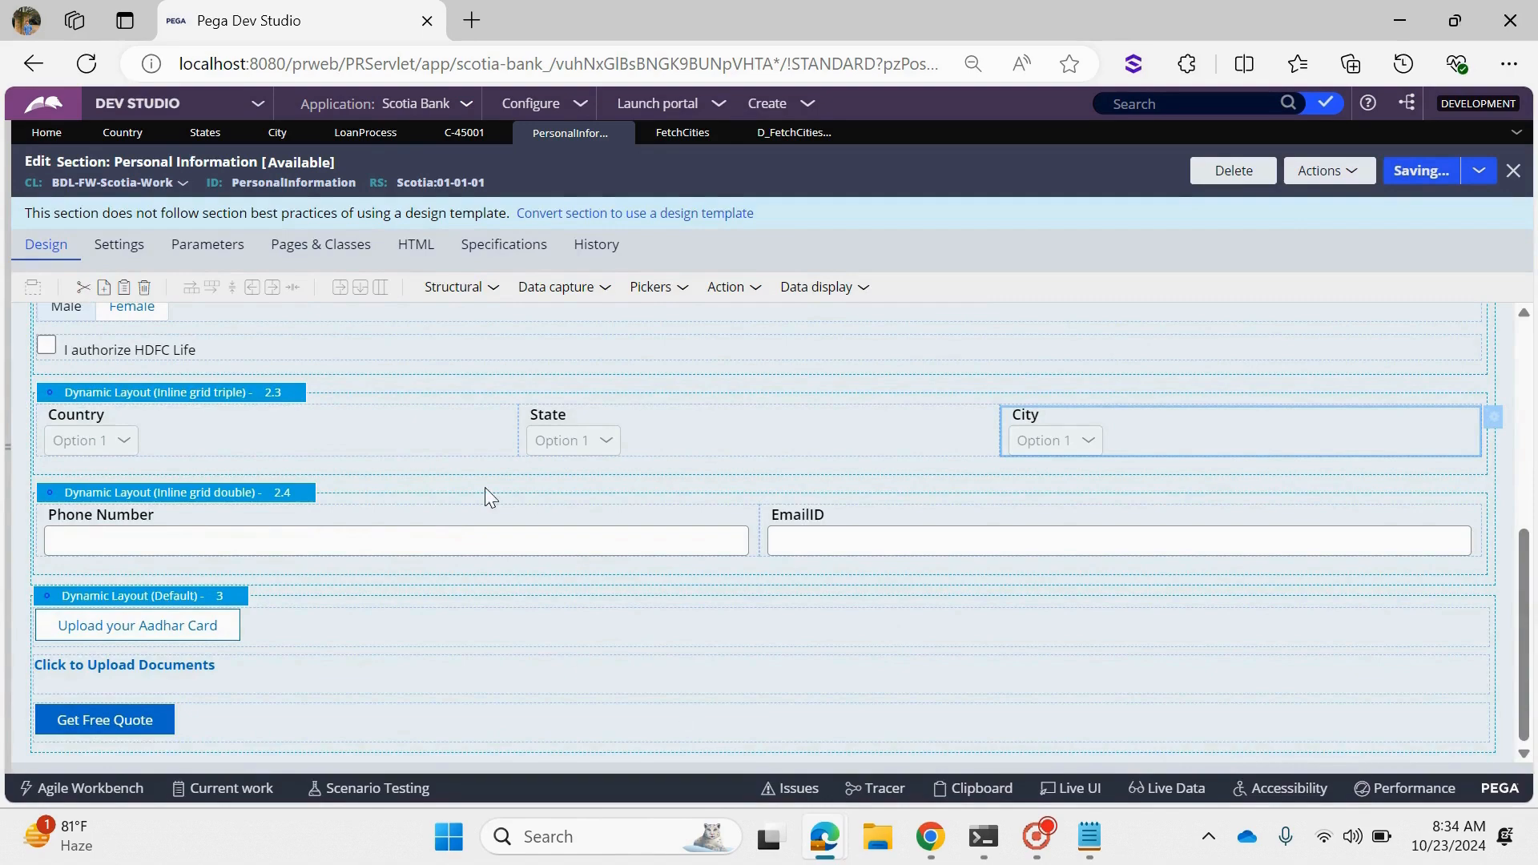
- Refresh the open Scotia Bank case and reopen its Personal Info assignment at the Country, State and City dropdowns
click(466, 136)
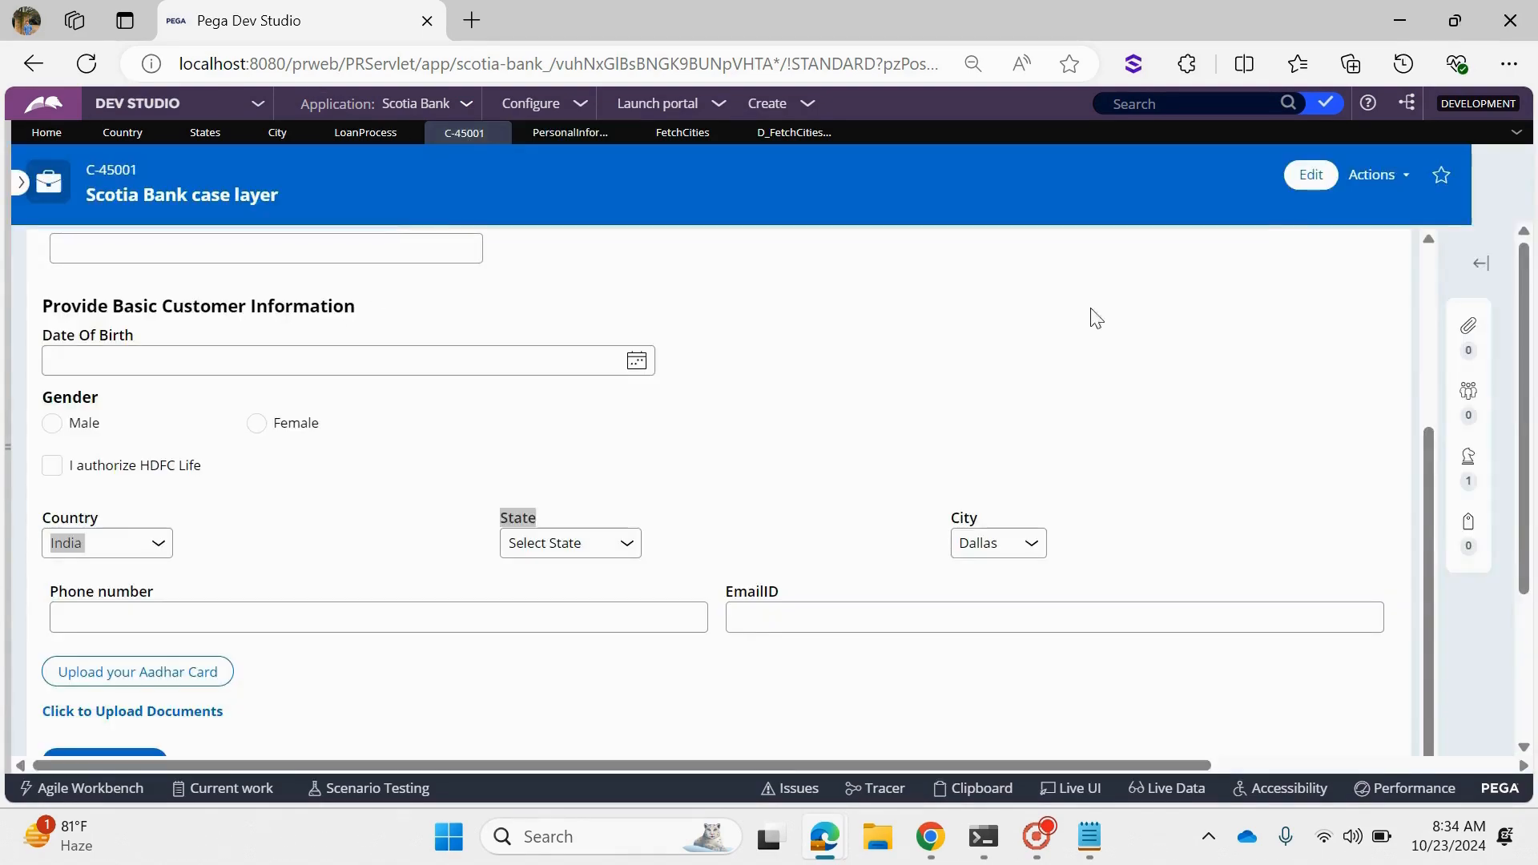
click(1373, 174)
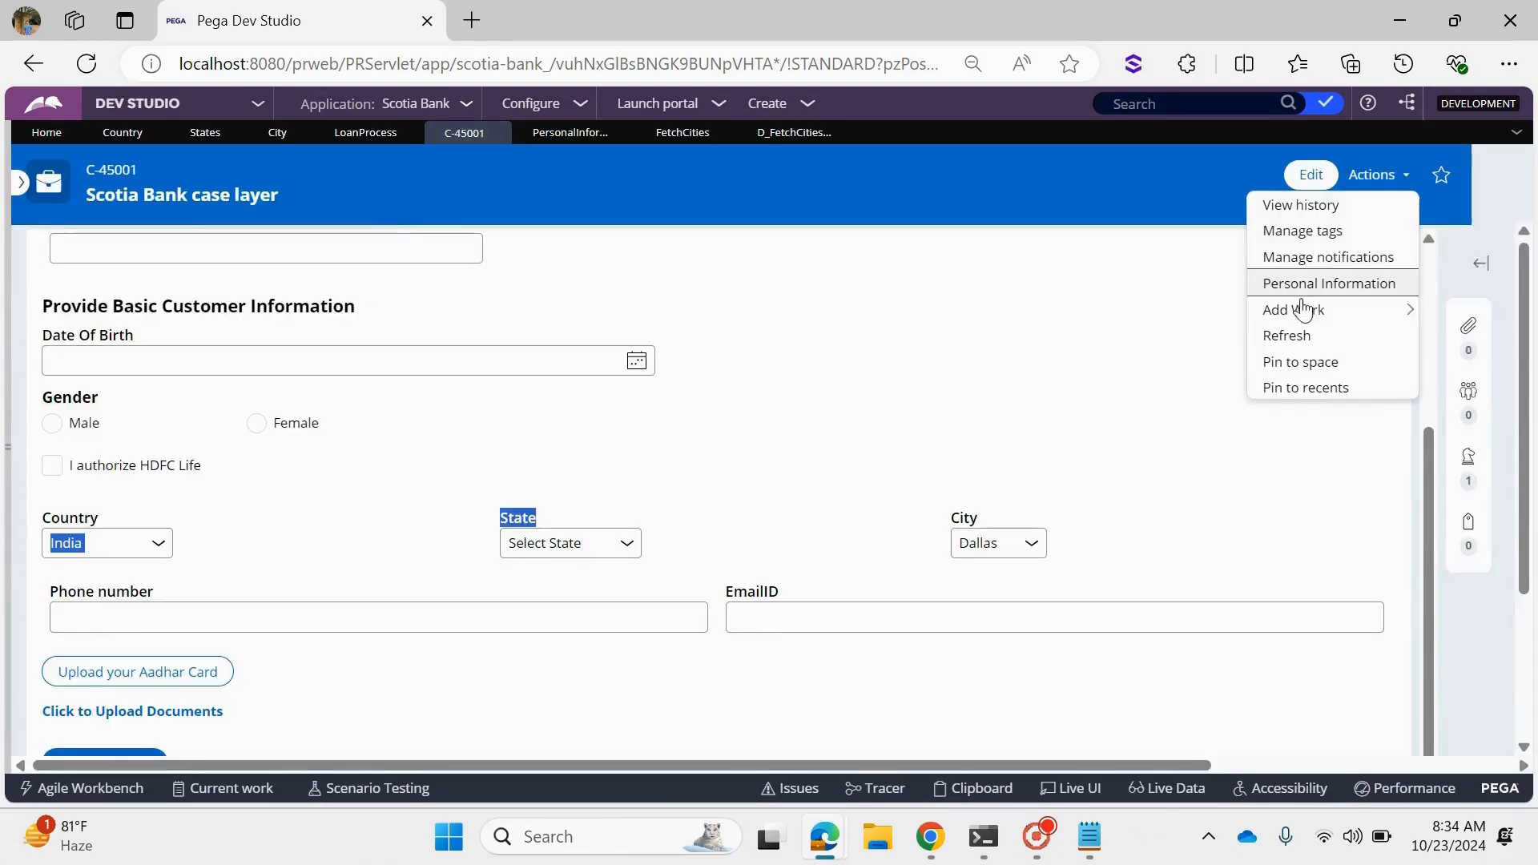
click(1295, 342)
click(1018, 497)
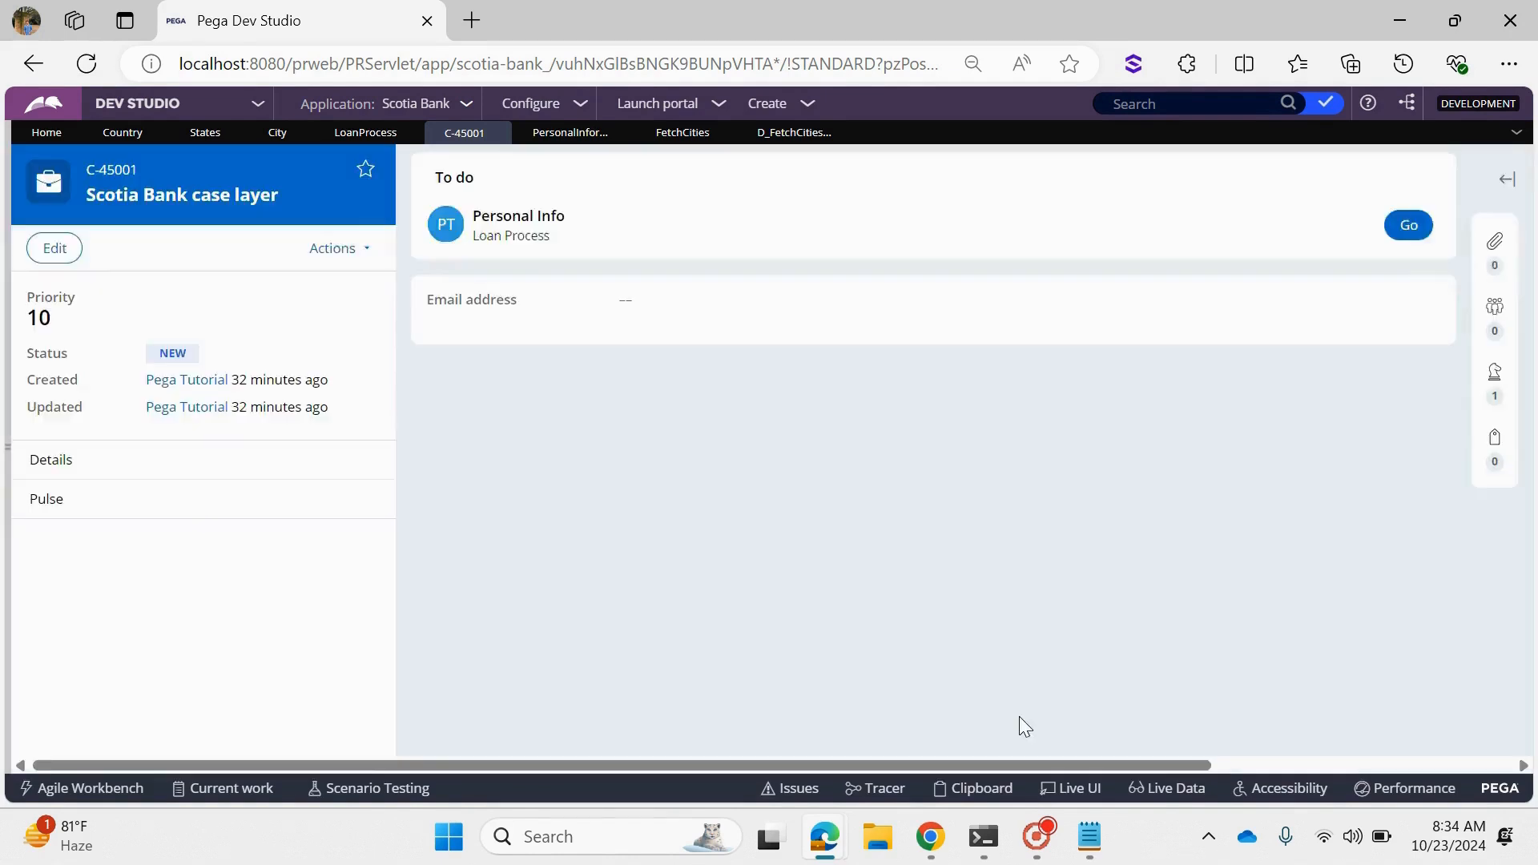
click(1410, 227)
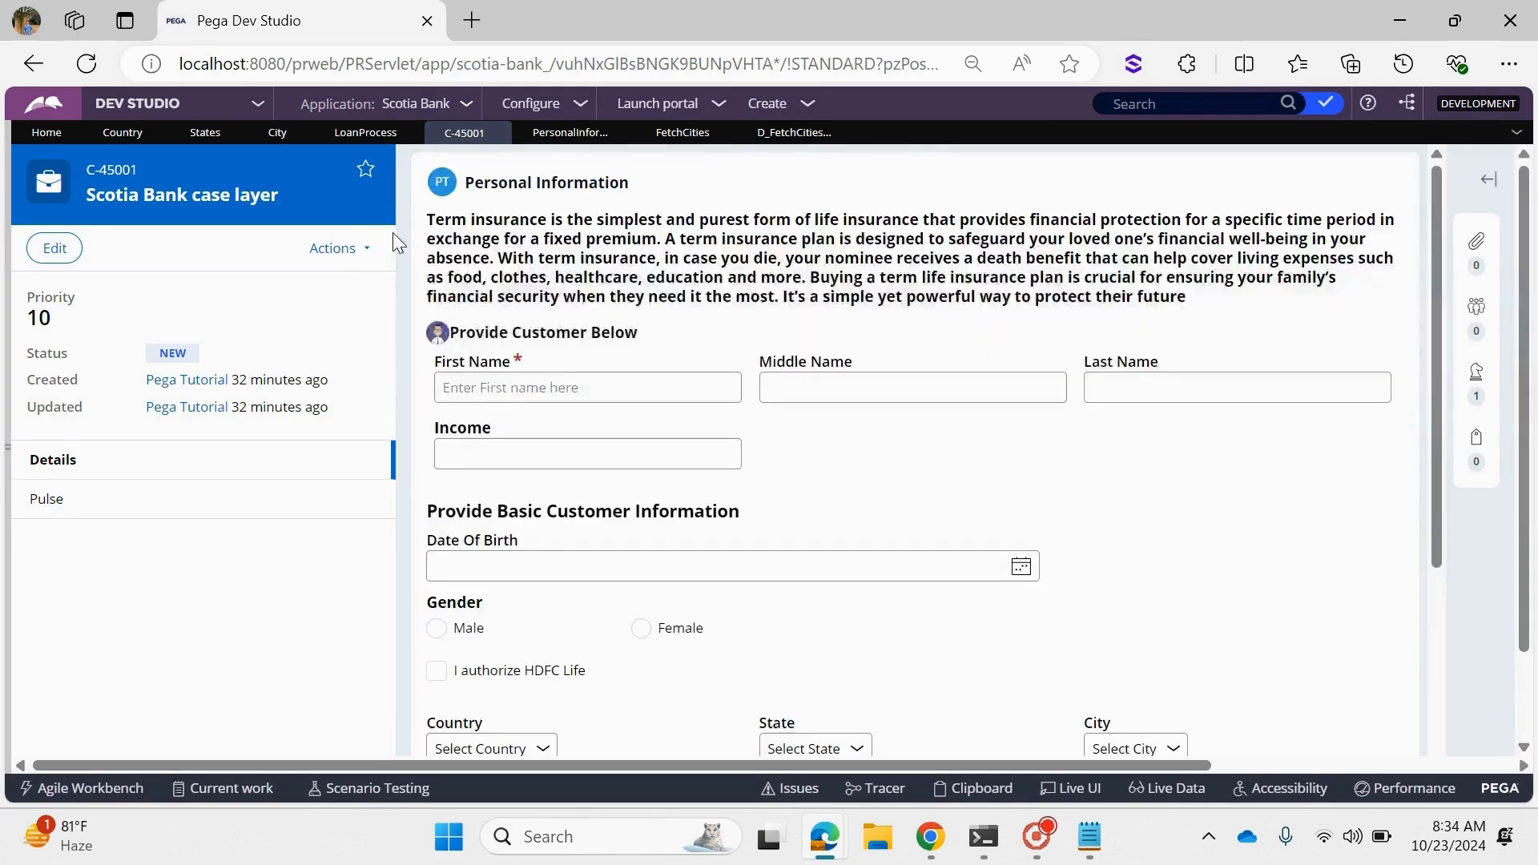
click(395, 189)
scroll(601, 411, down, 3)
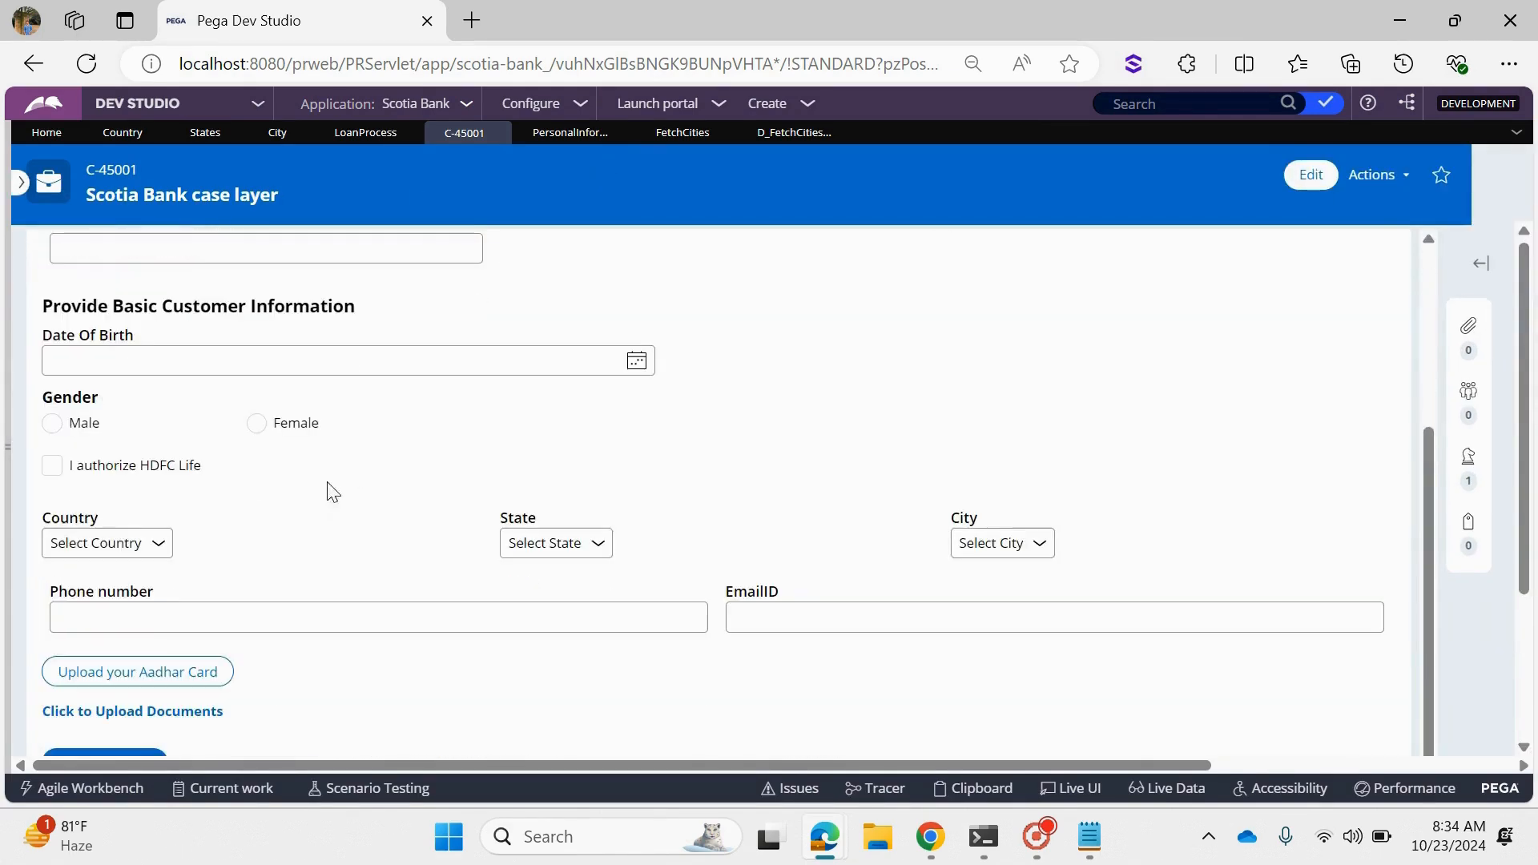
- Check the City and State options with nothing selected, and recheck the City options with Country set to Australia
click(994, 544)
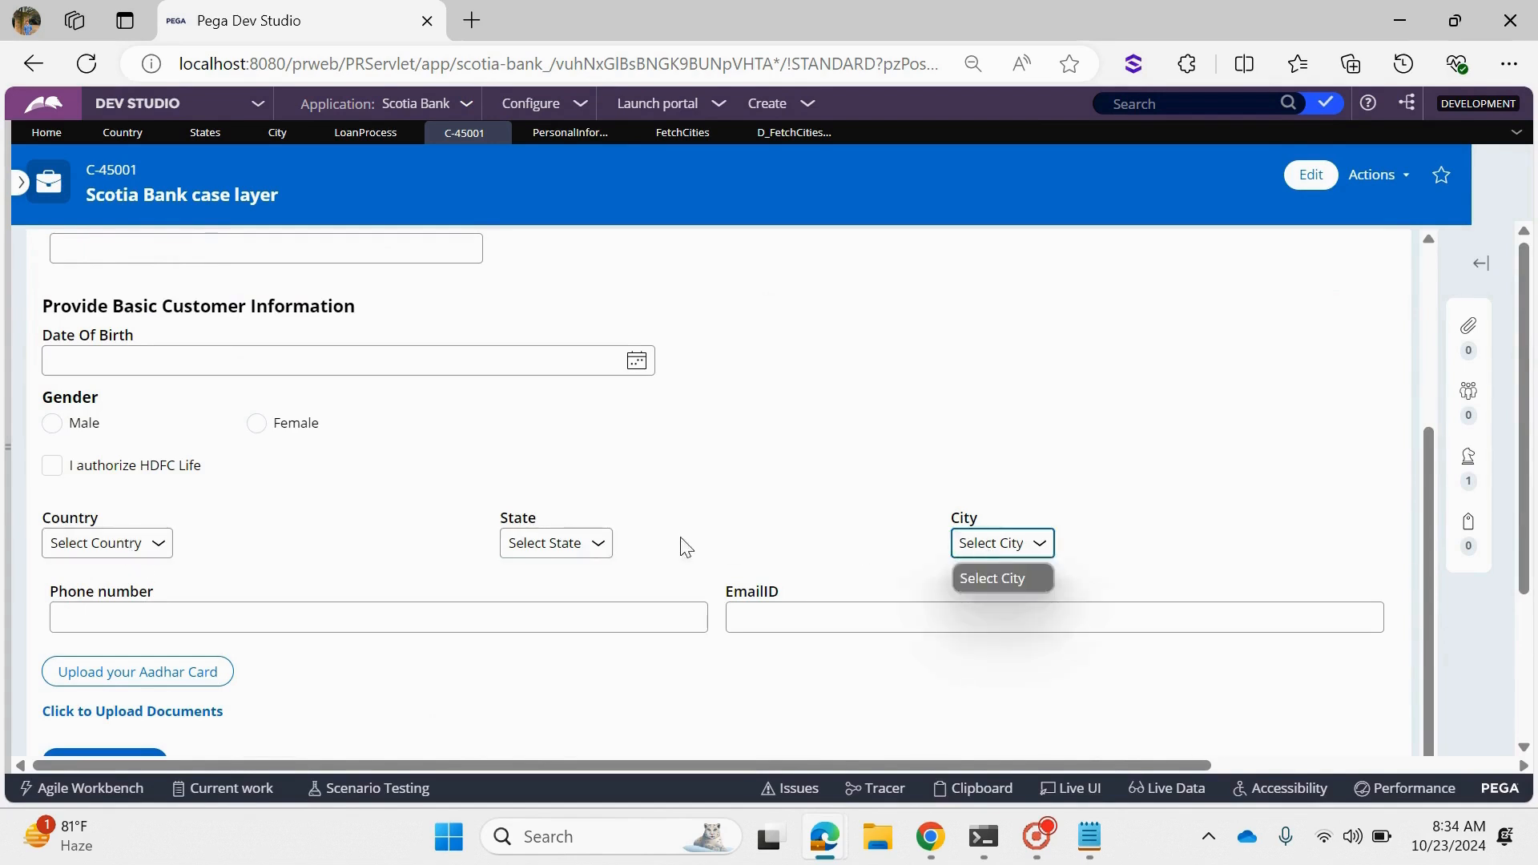
click(553, 544)
click(93, 551)
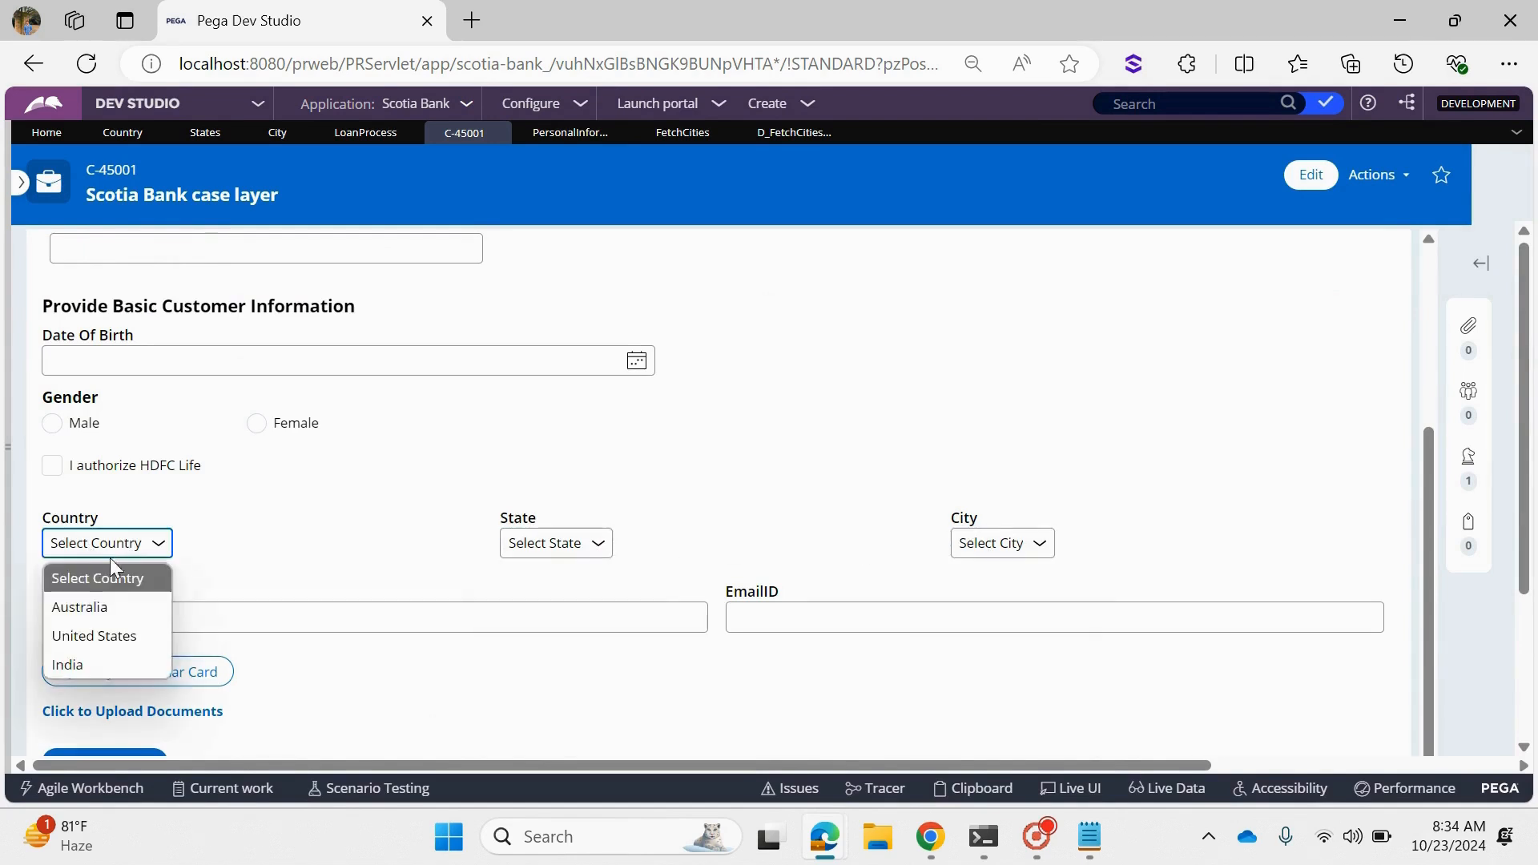
click(101, 605)
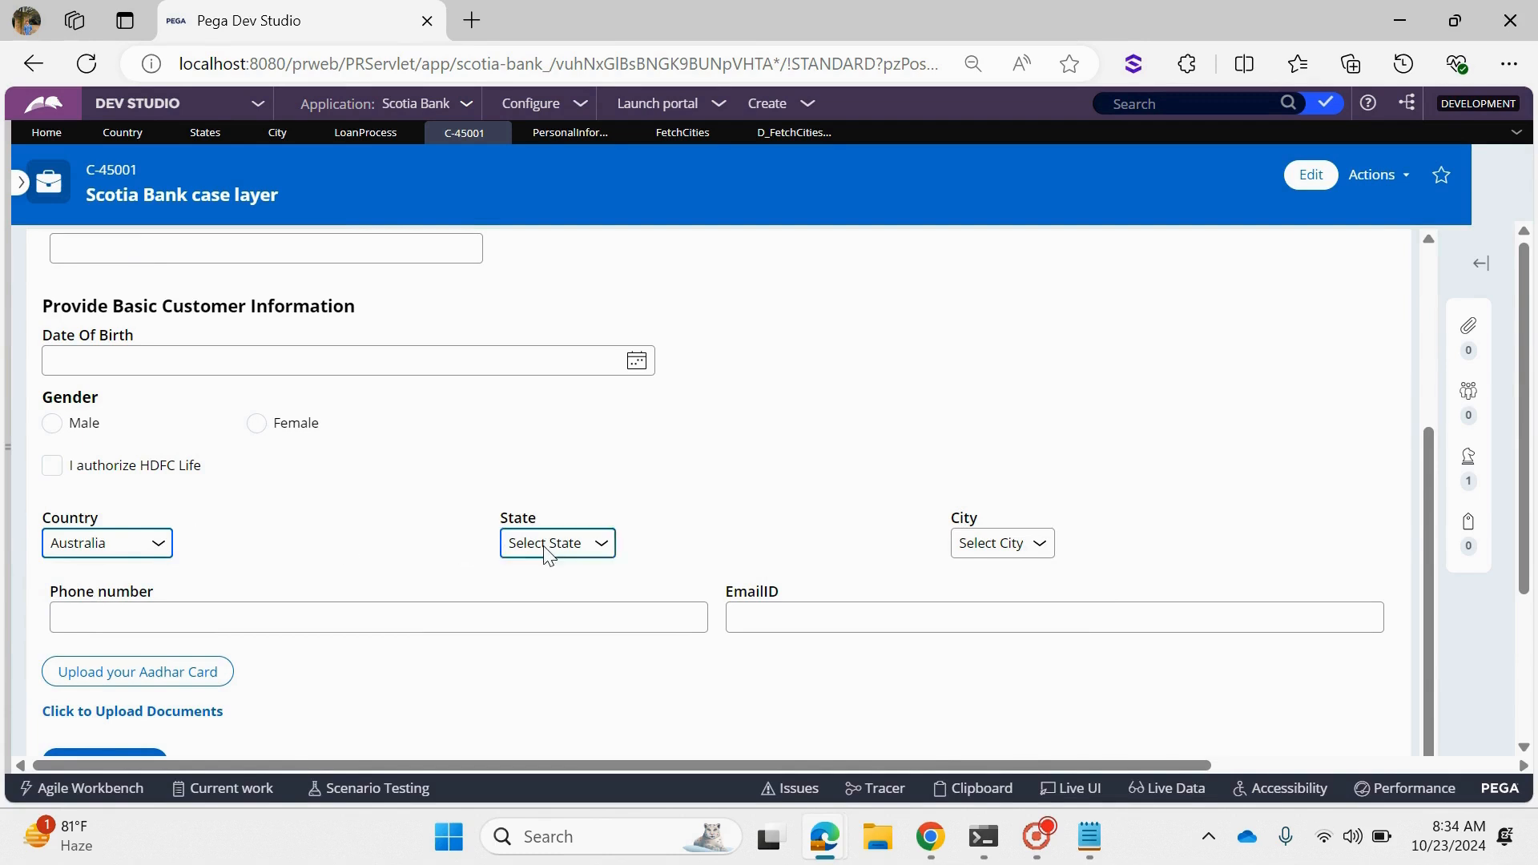
click(1017, 550)
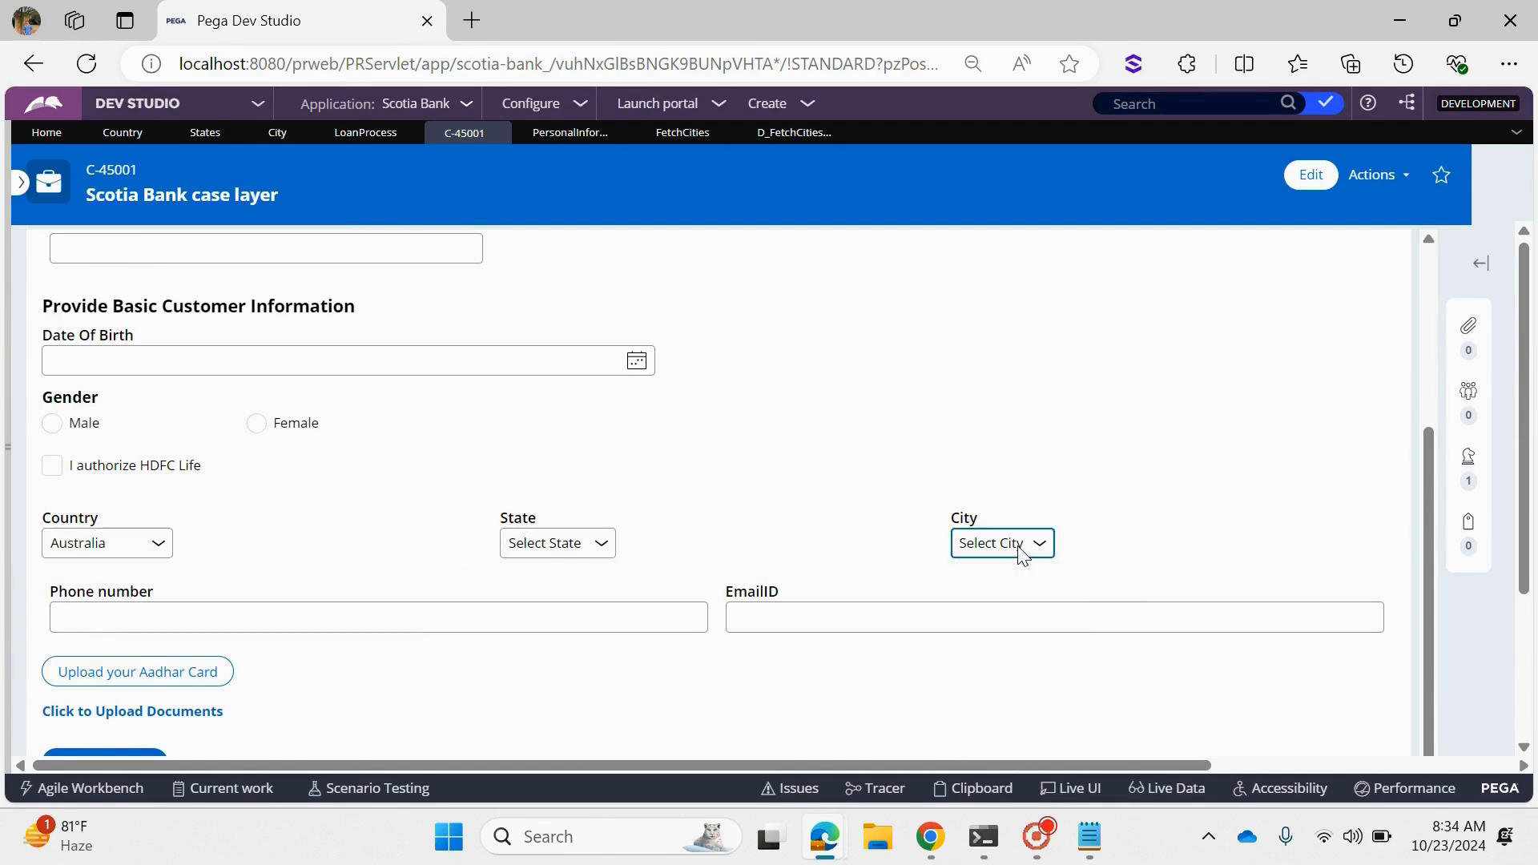
- Test the cascade by setting State to Queensland and City to Gold Coast
click(573, 548)
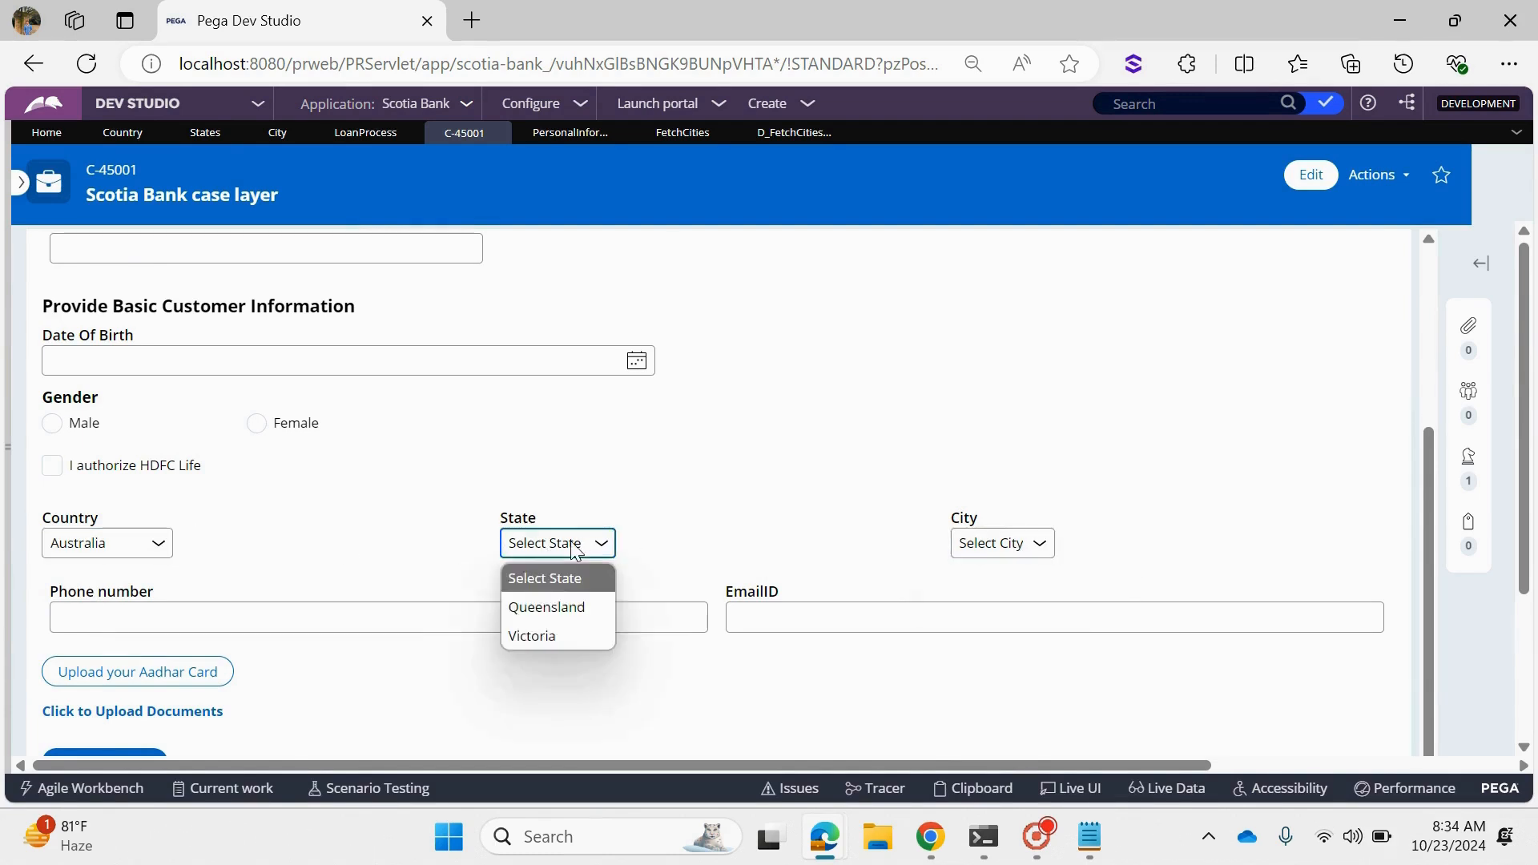
click(548, 607)
click(1002, 550)
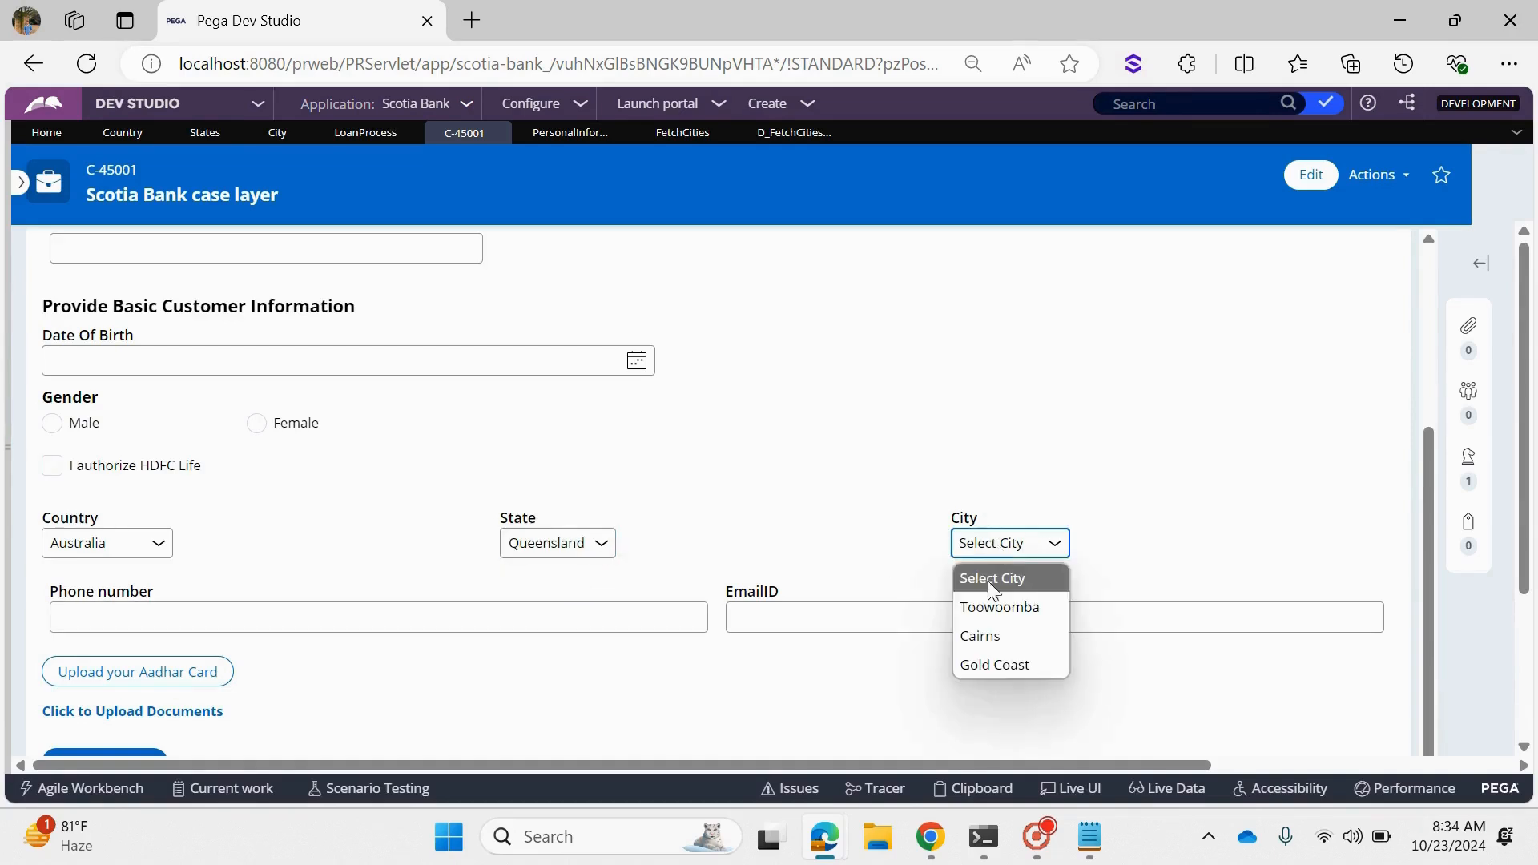
click(972, 659)
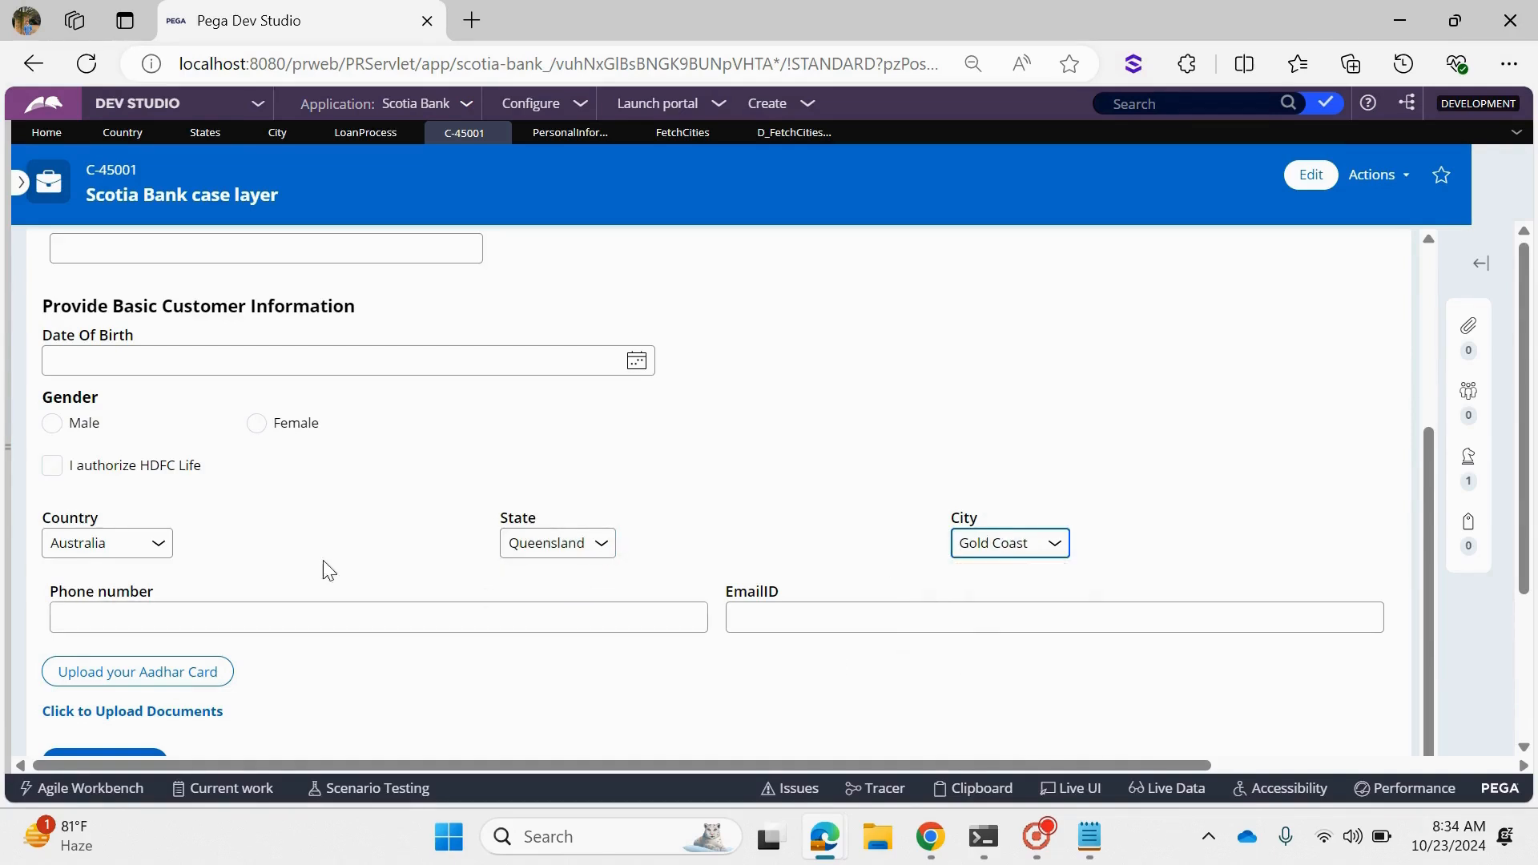
- Reset State to Select State to check City, and test State Victoria with City Logan
click(562, 550)
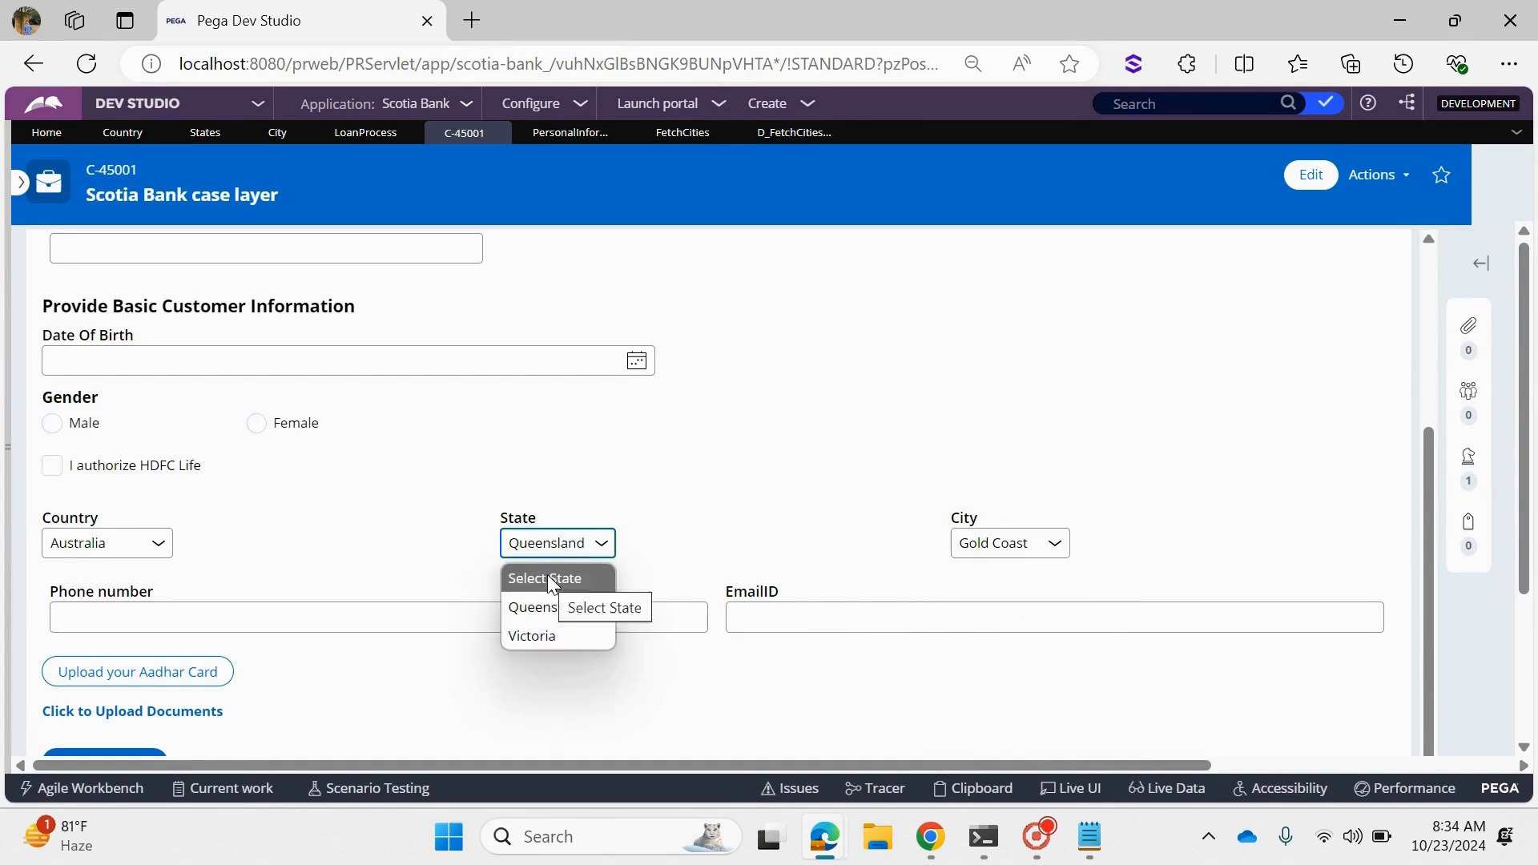
click(548, 576)
click(1023, 545)
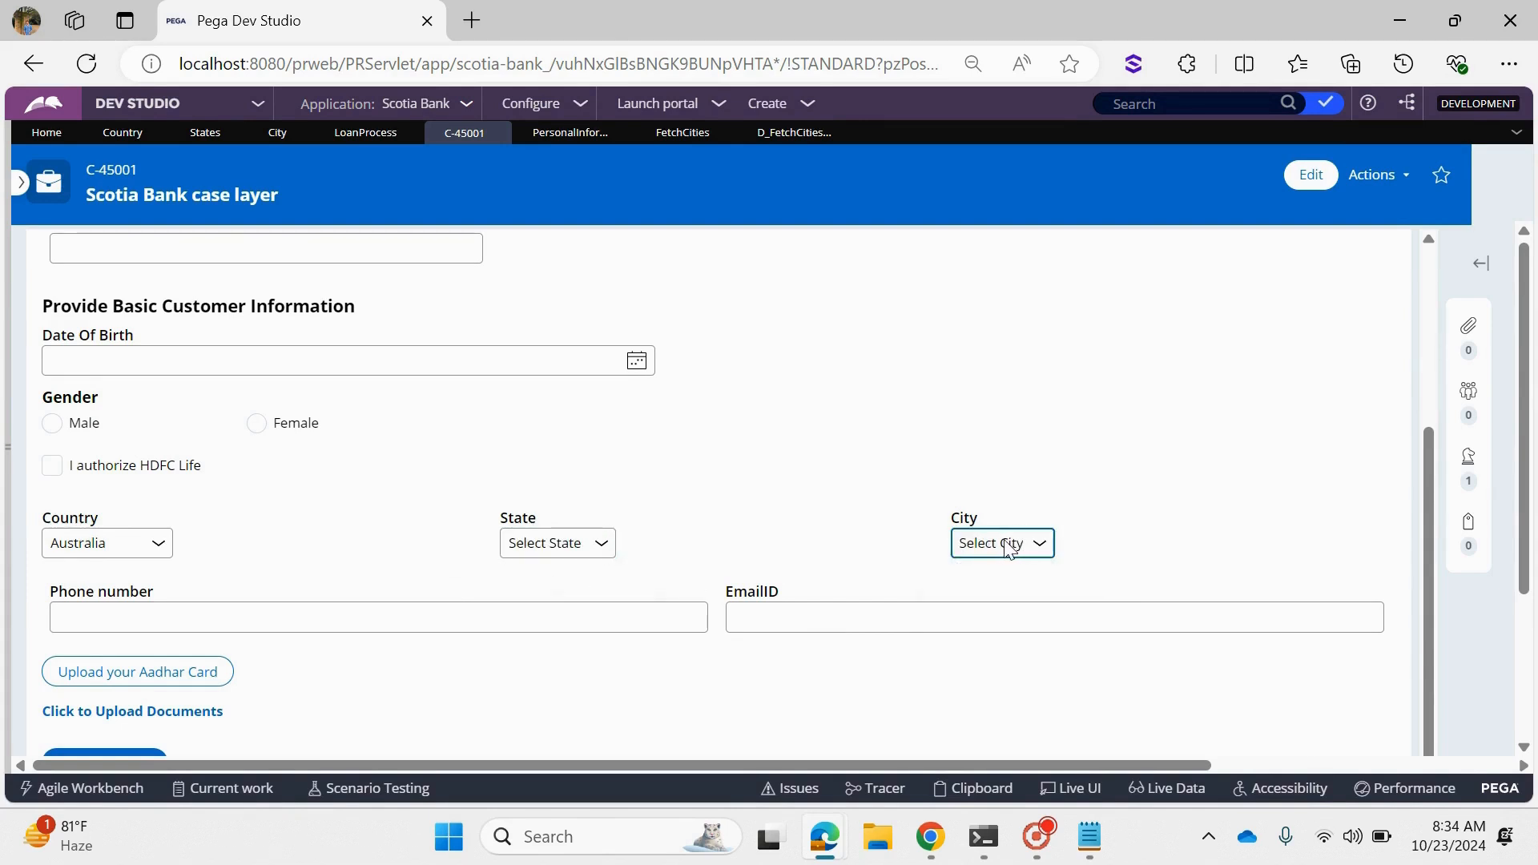
click(561, 545)
click(564, 636)
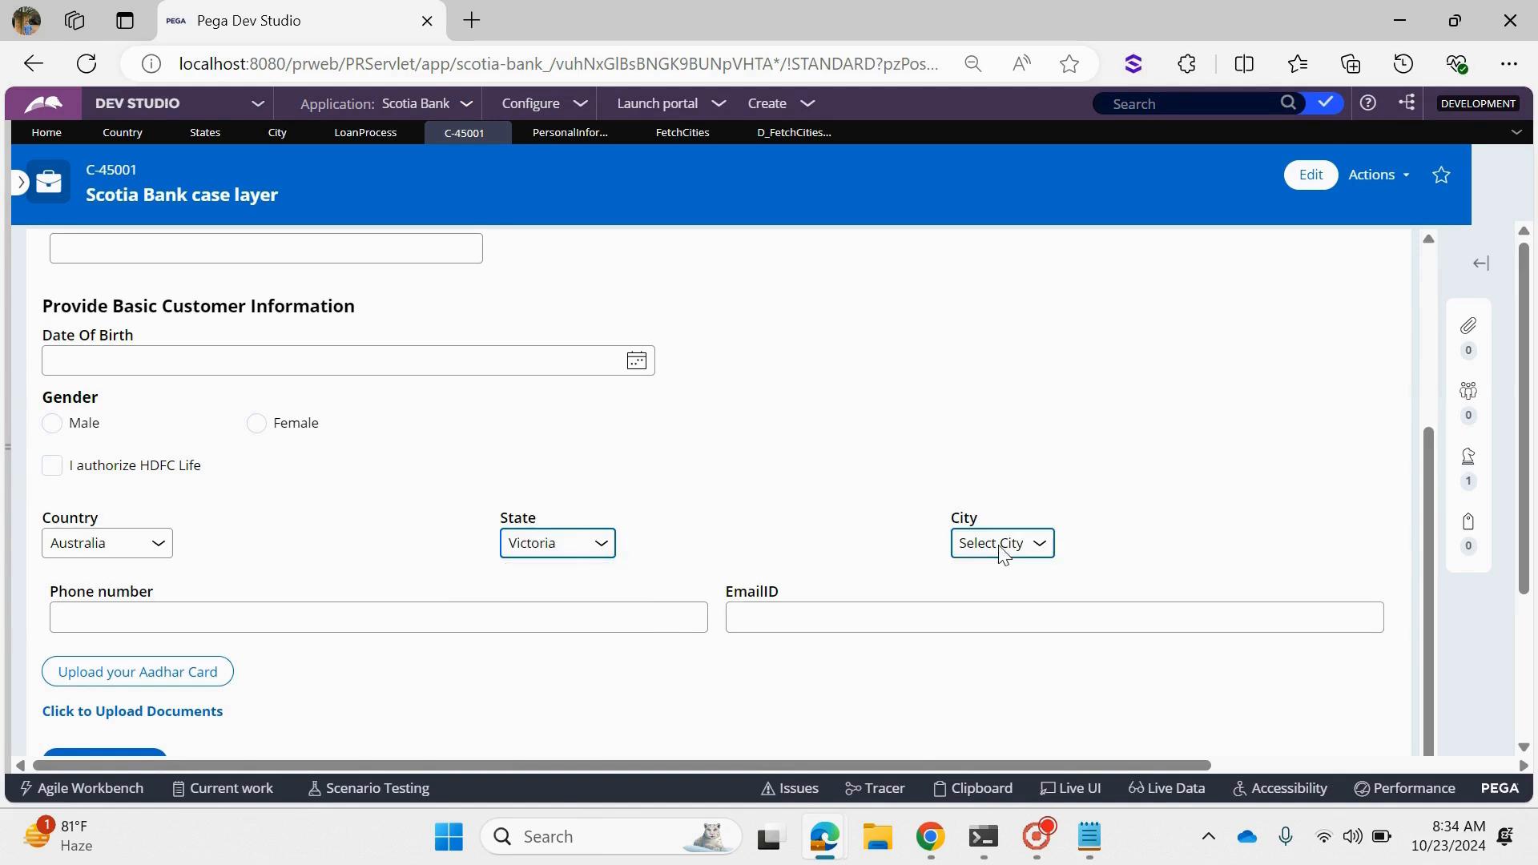
click(1002, 544)
click(1008, 608)
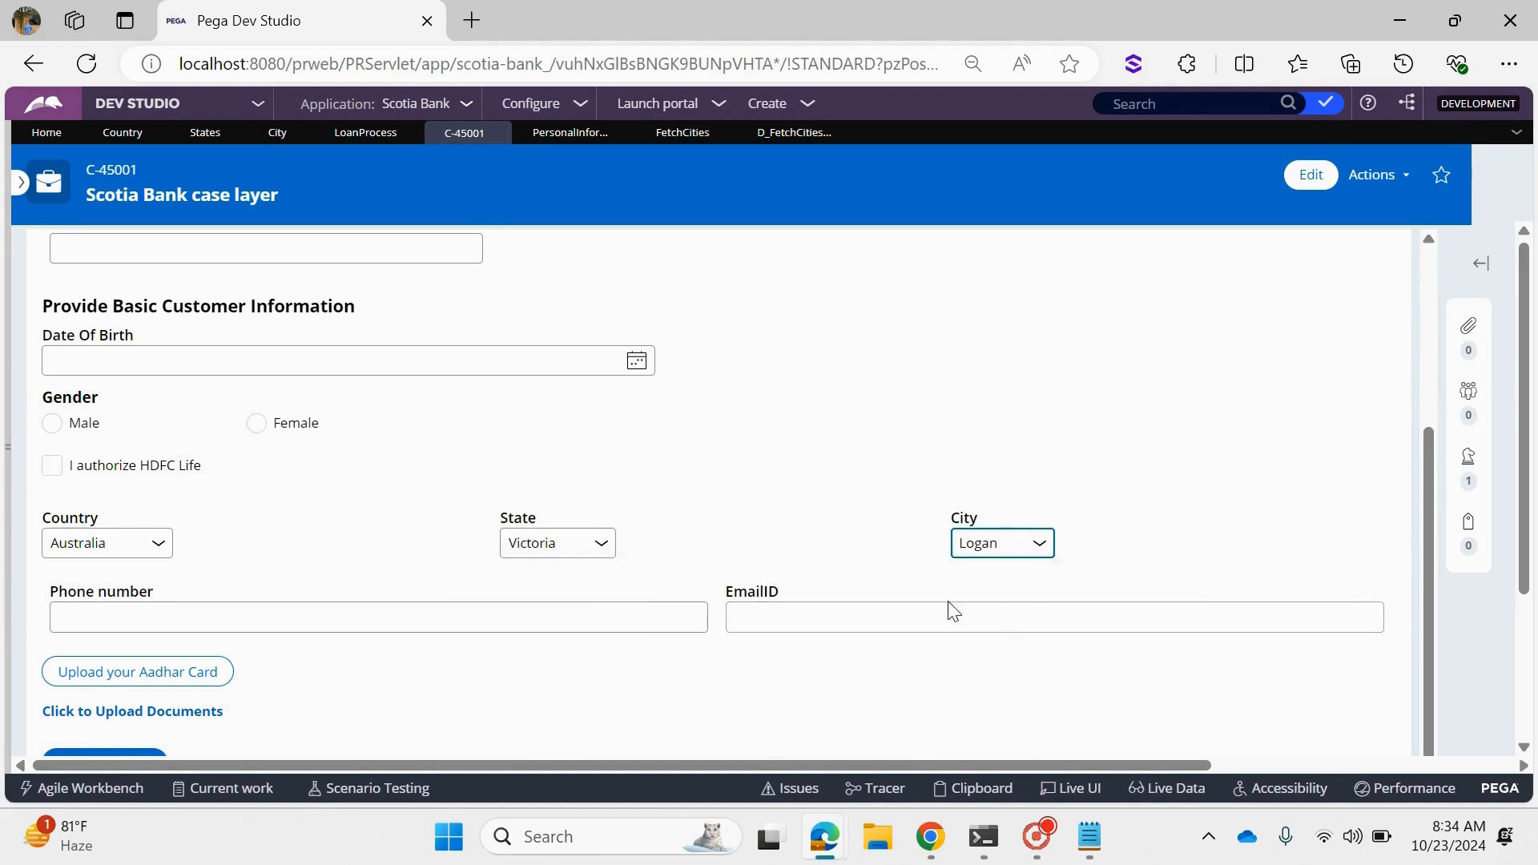
- Switch Country to India and check the State and City options without choosing a state
click(137, 550)
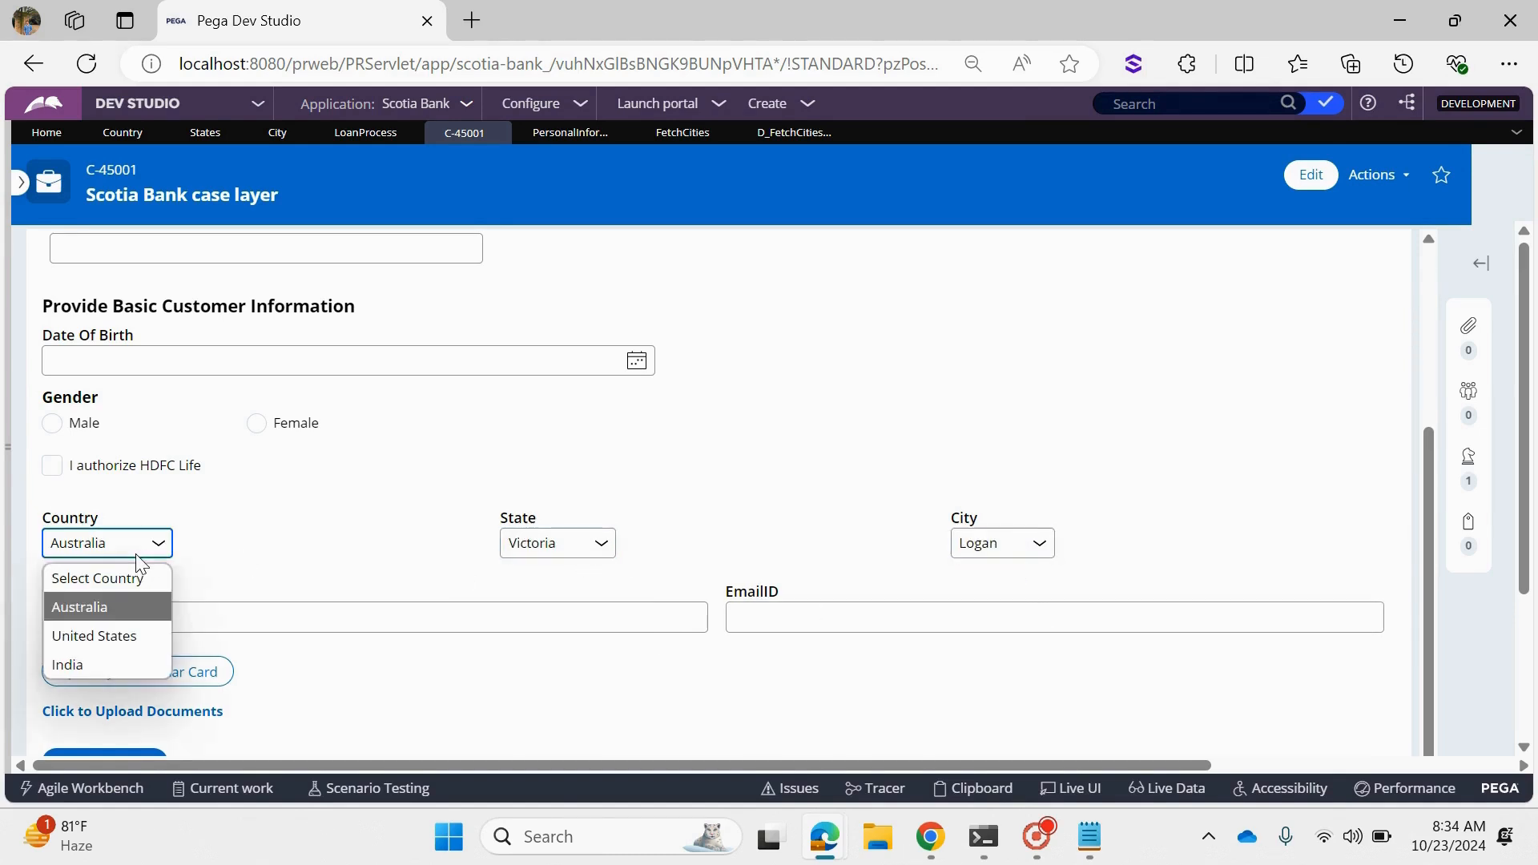
click(92, 658)
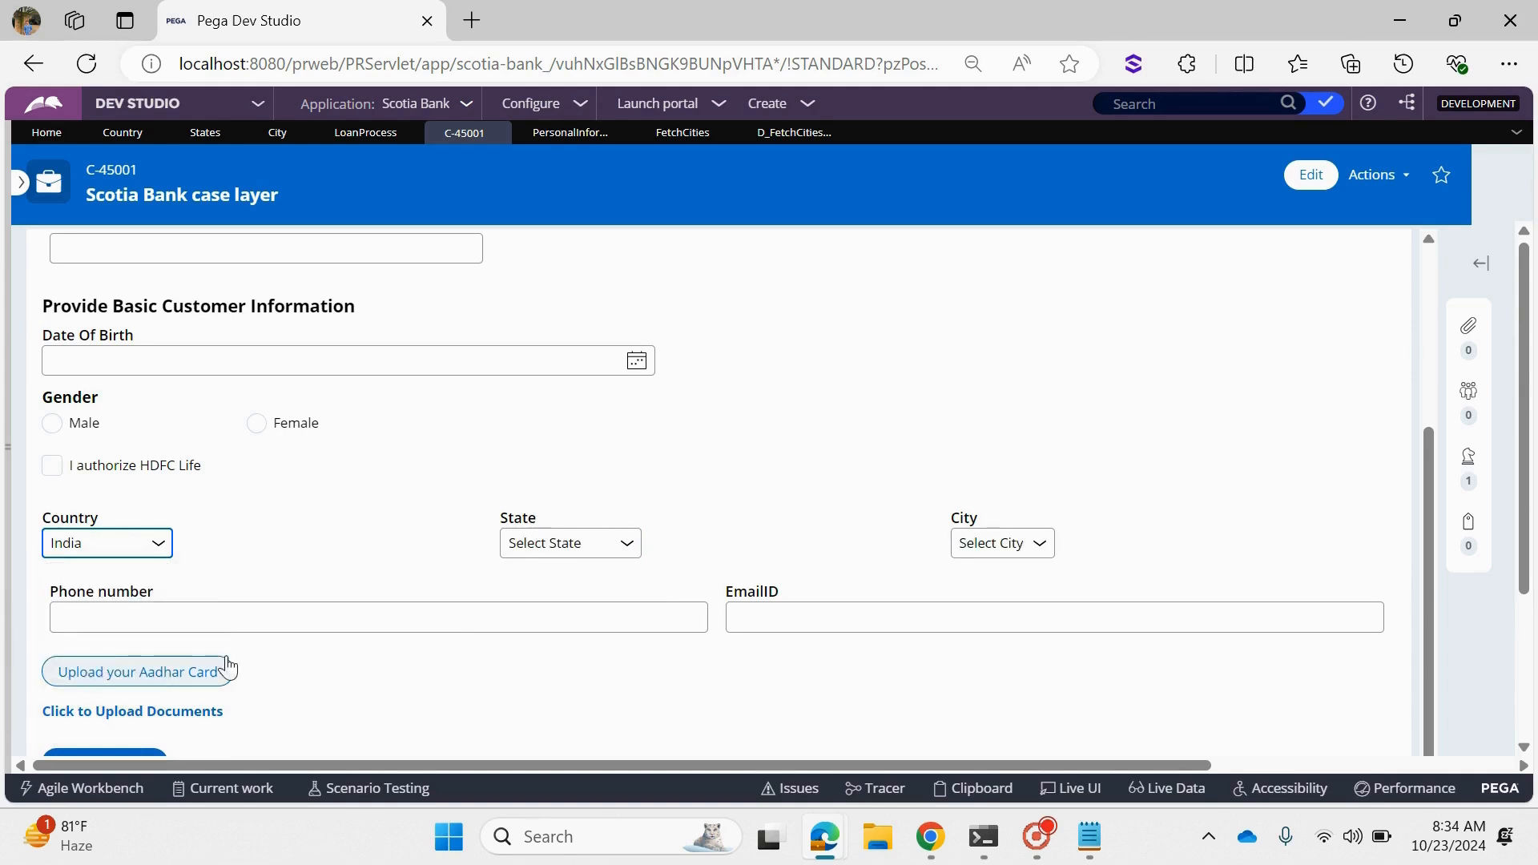
click(553, 544)
click(551, 544)
click(1007, 543)
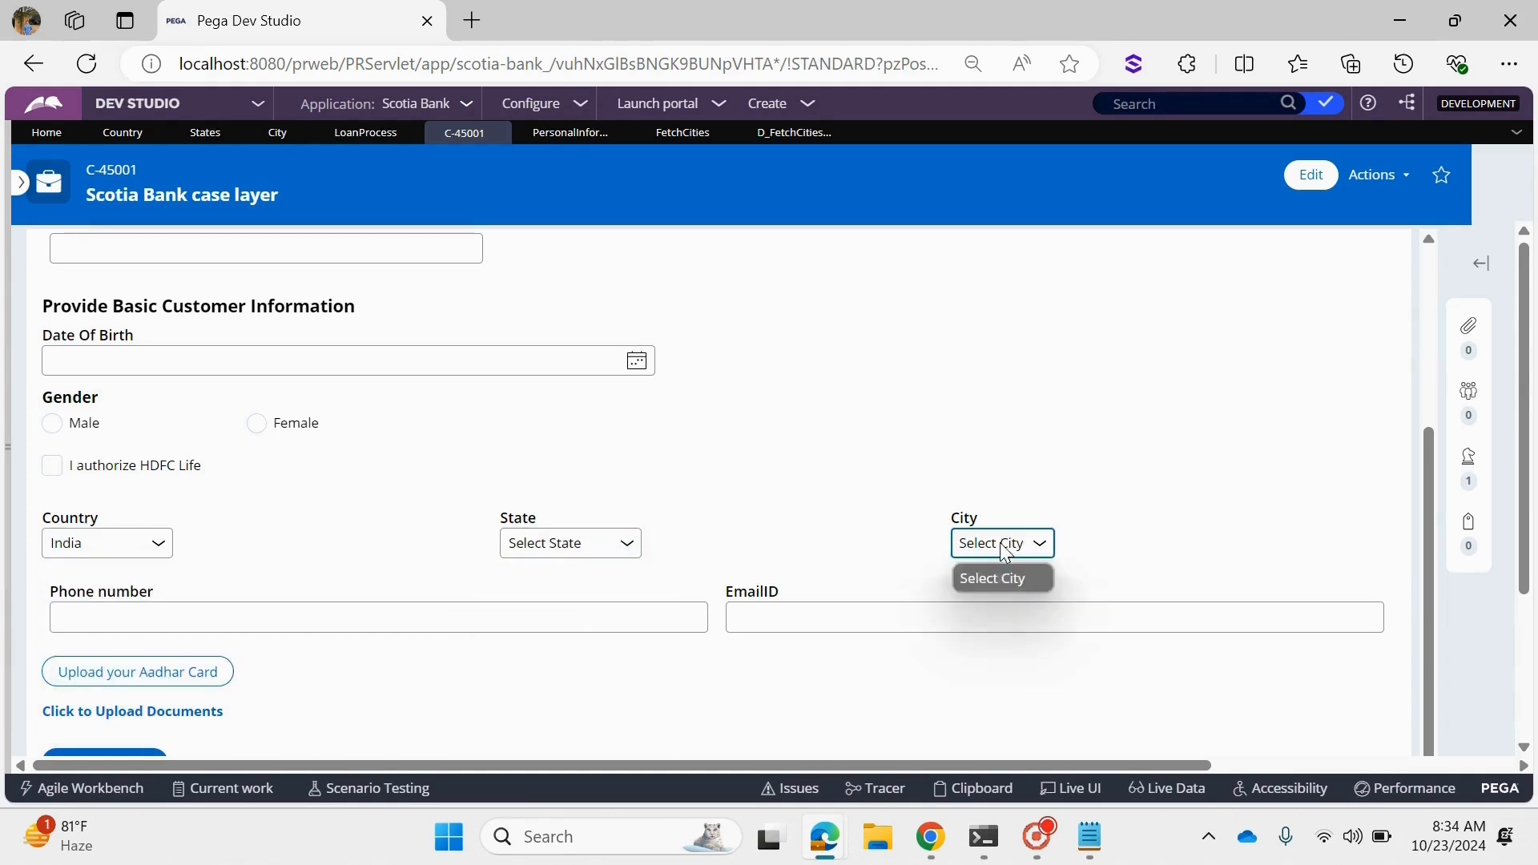
click(1006, 543)
- Test the India cascade by setting State to Telangana and City to Hyderabad
click(629, 558)
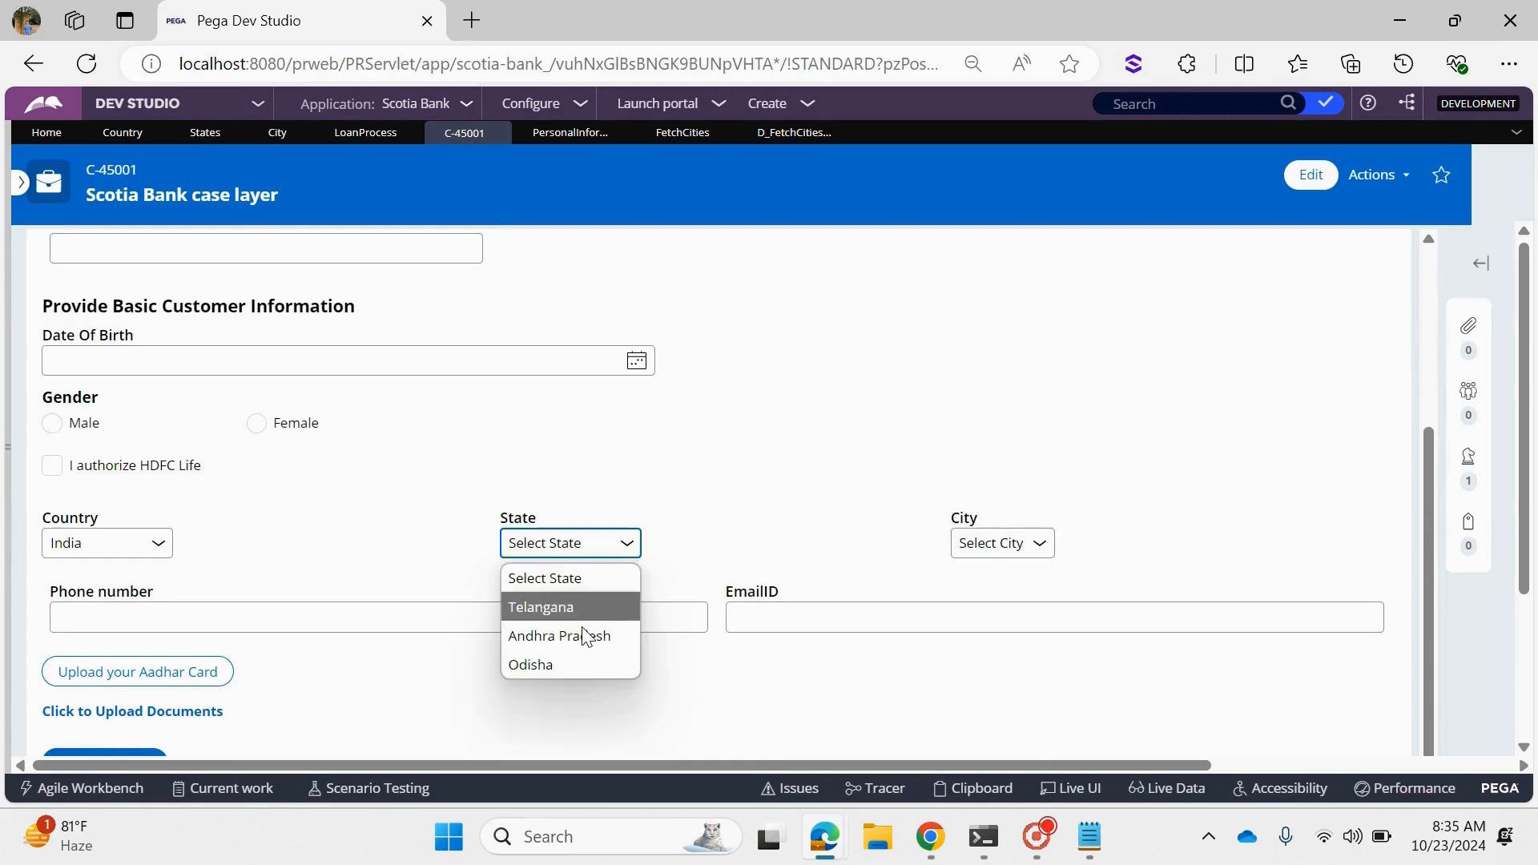
click(584, 605)
click(1033, 543)
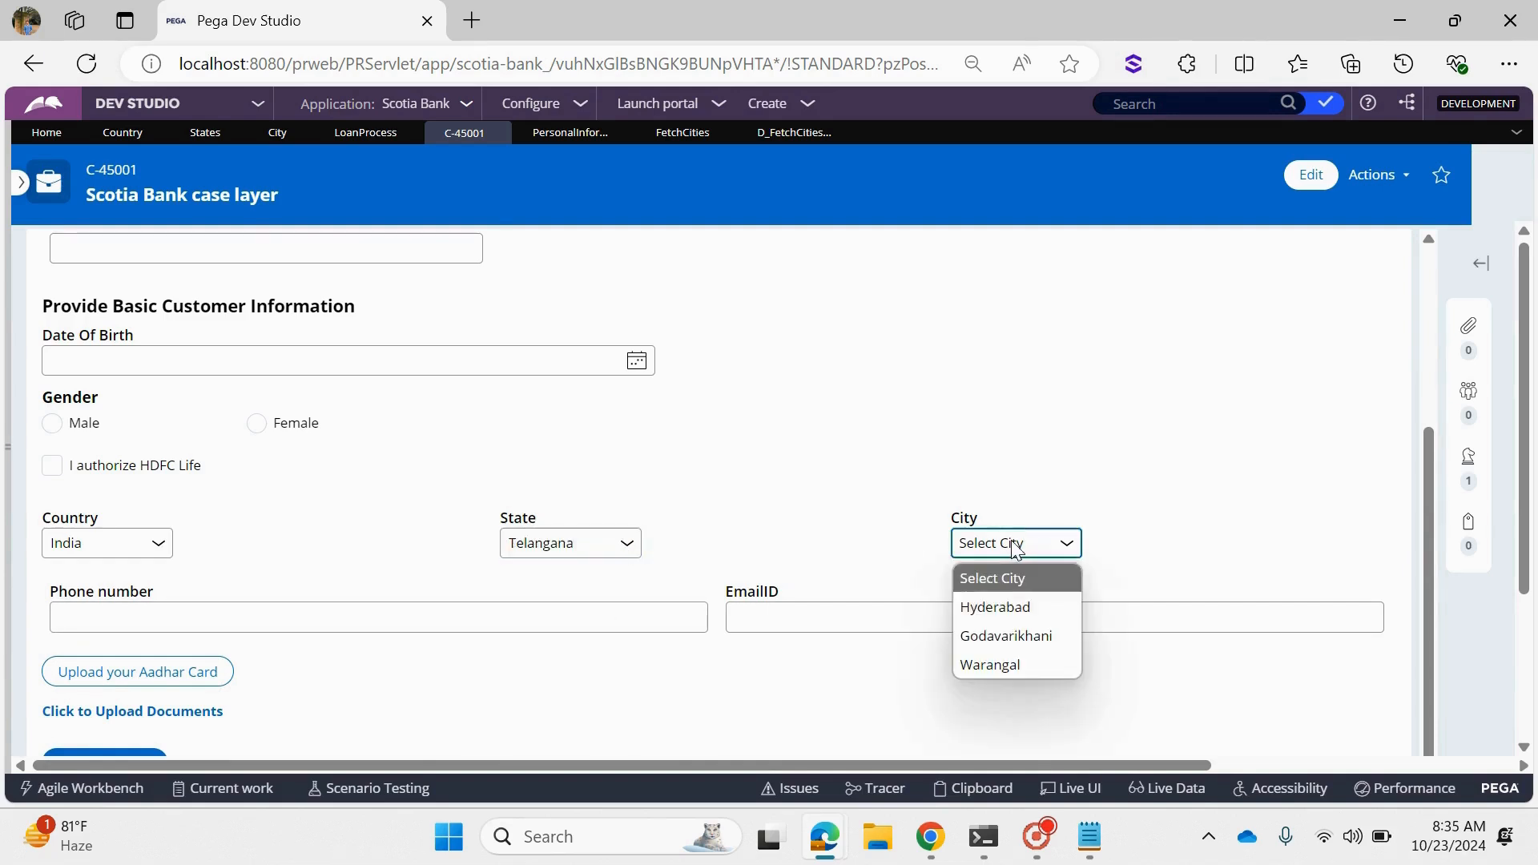
click(995, 604)
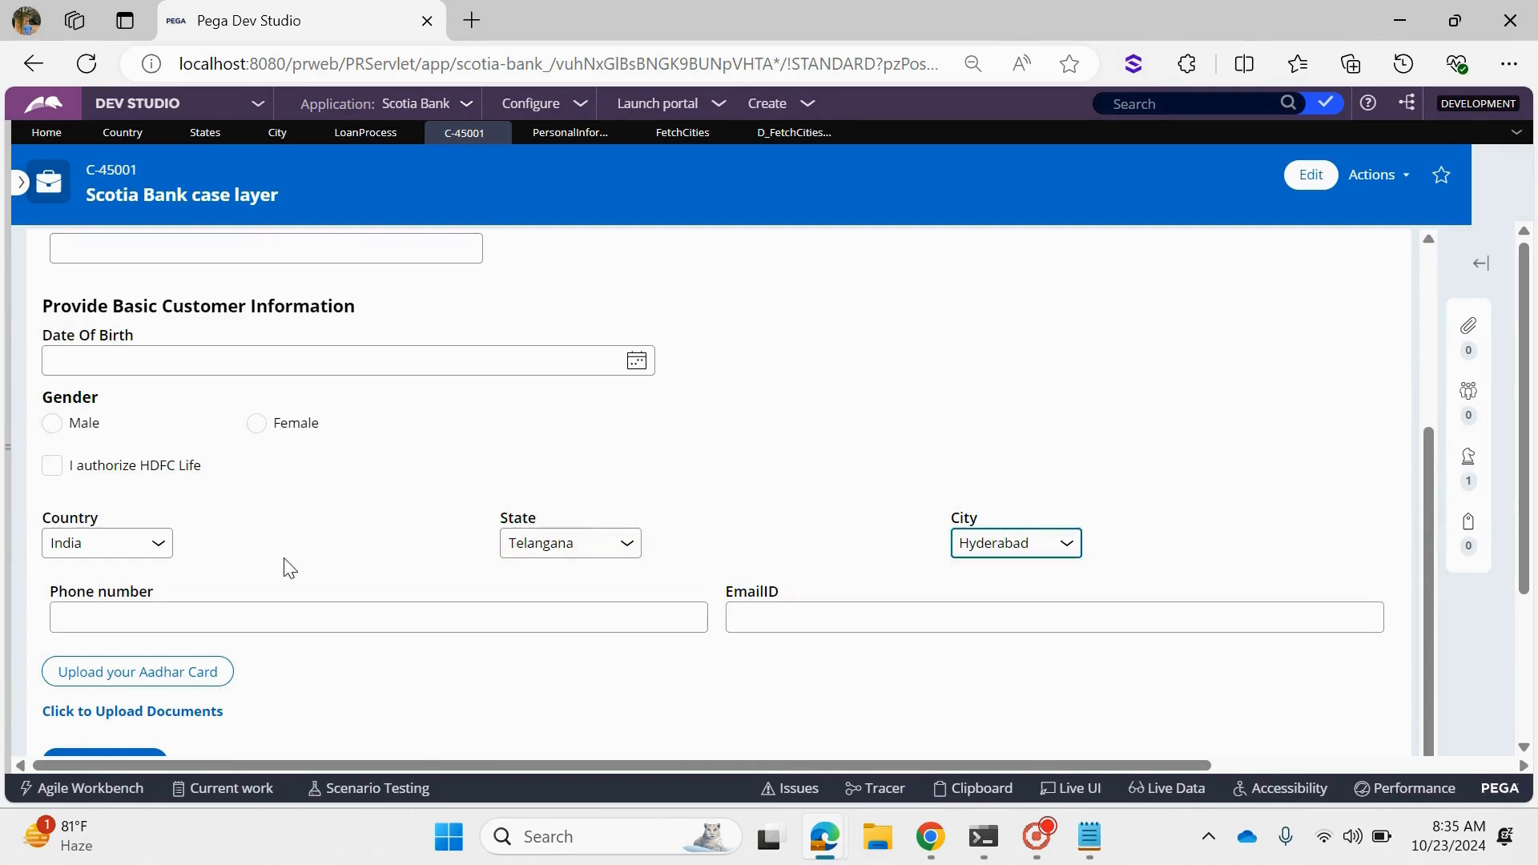
- Set Country back to Australia, with State Victoria and City Logan
click(93, 548)
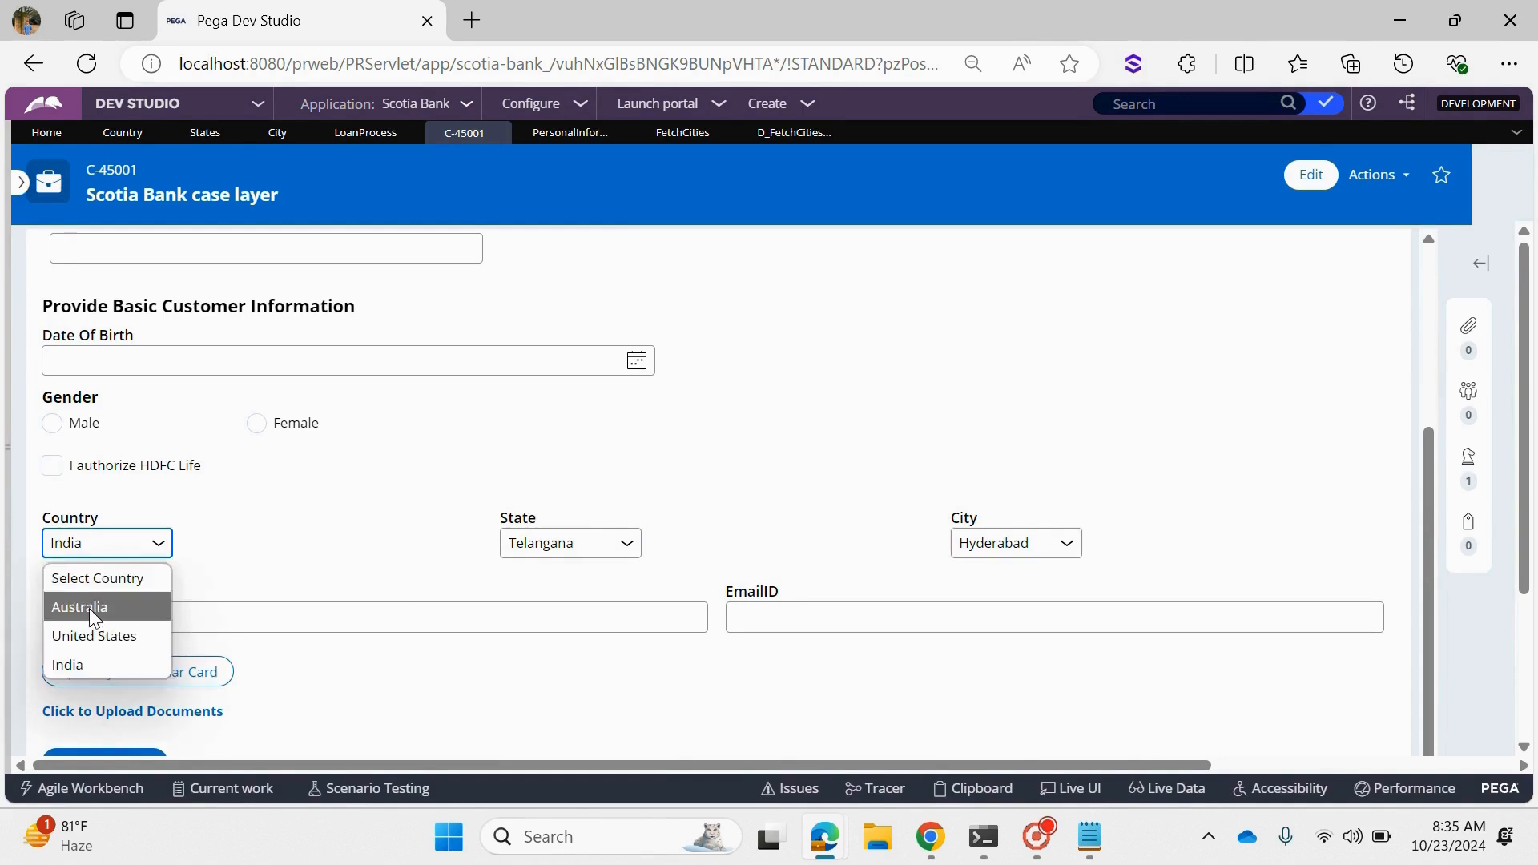
click(90, 613)
click(997, 542)
click(577, 548)
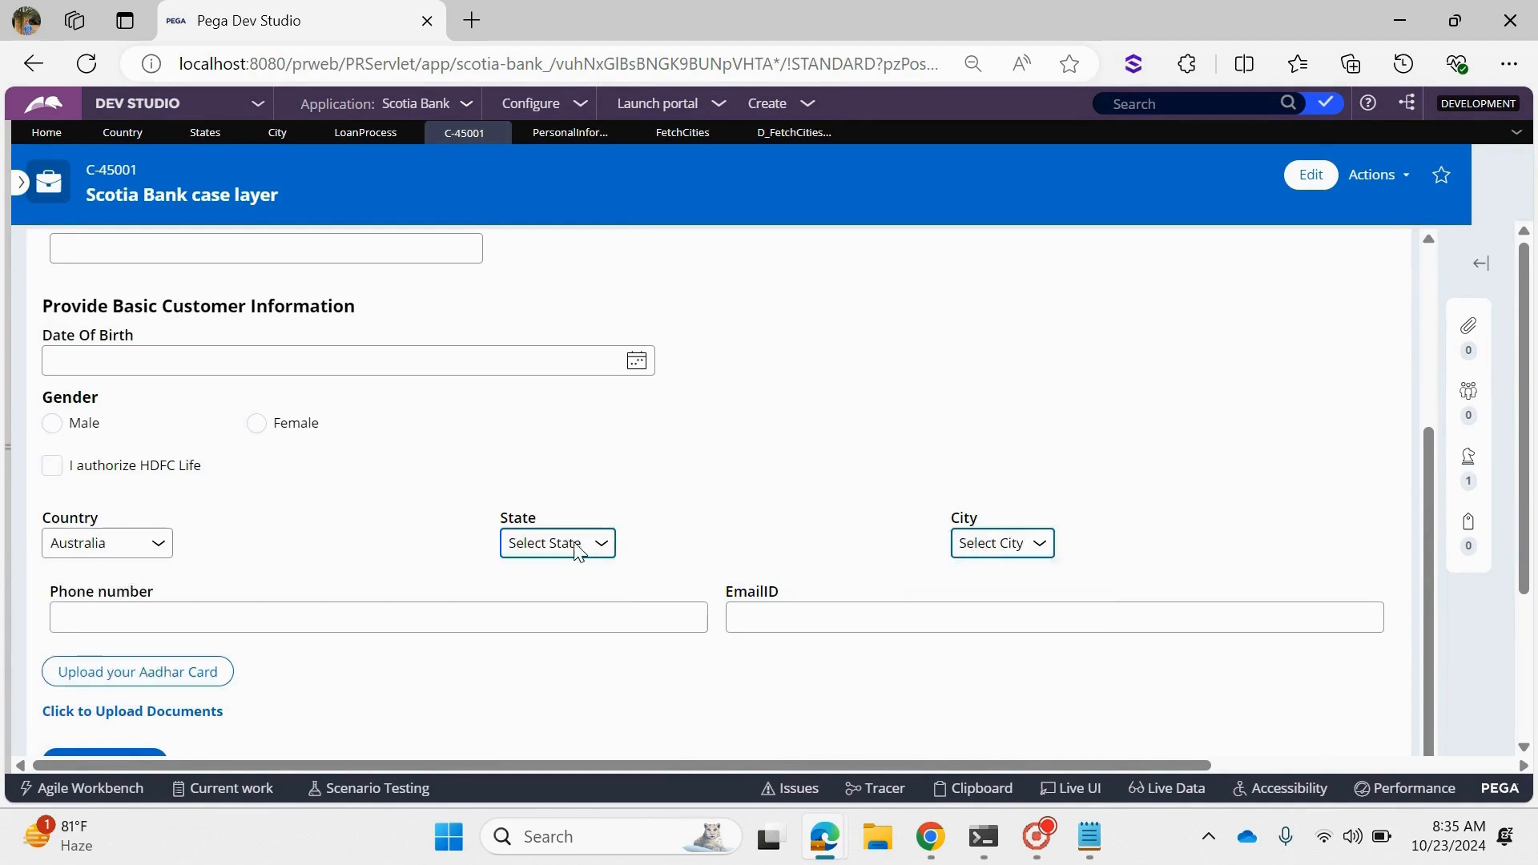
click(543, 630)
click(975, 545)
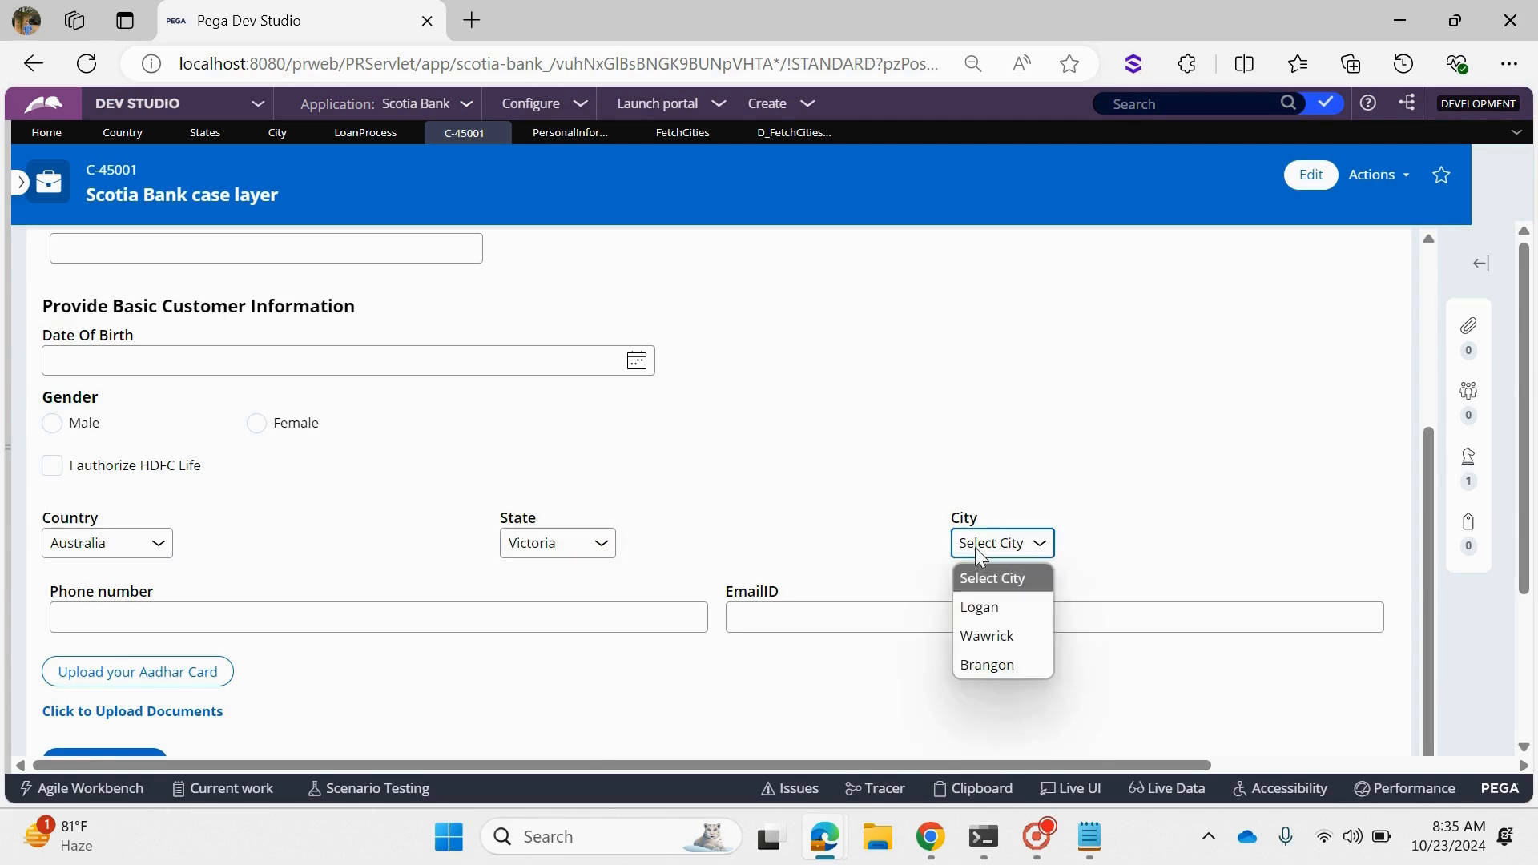
click(998, 615)
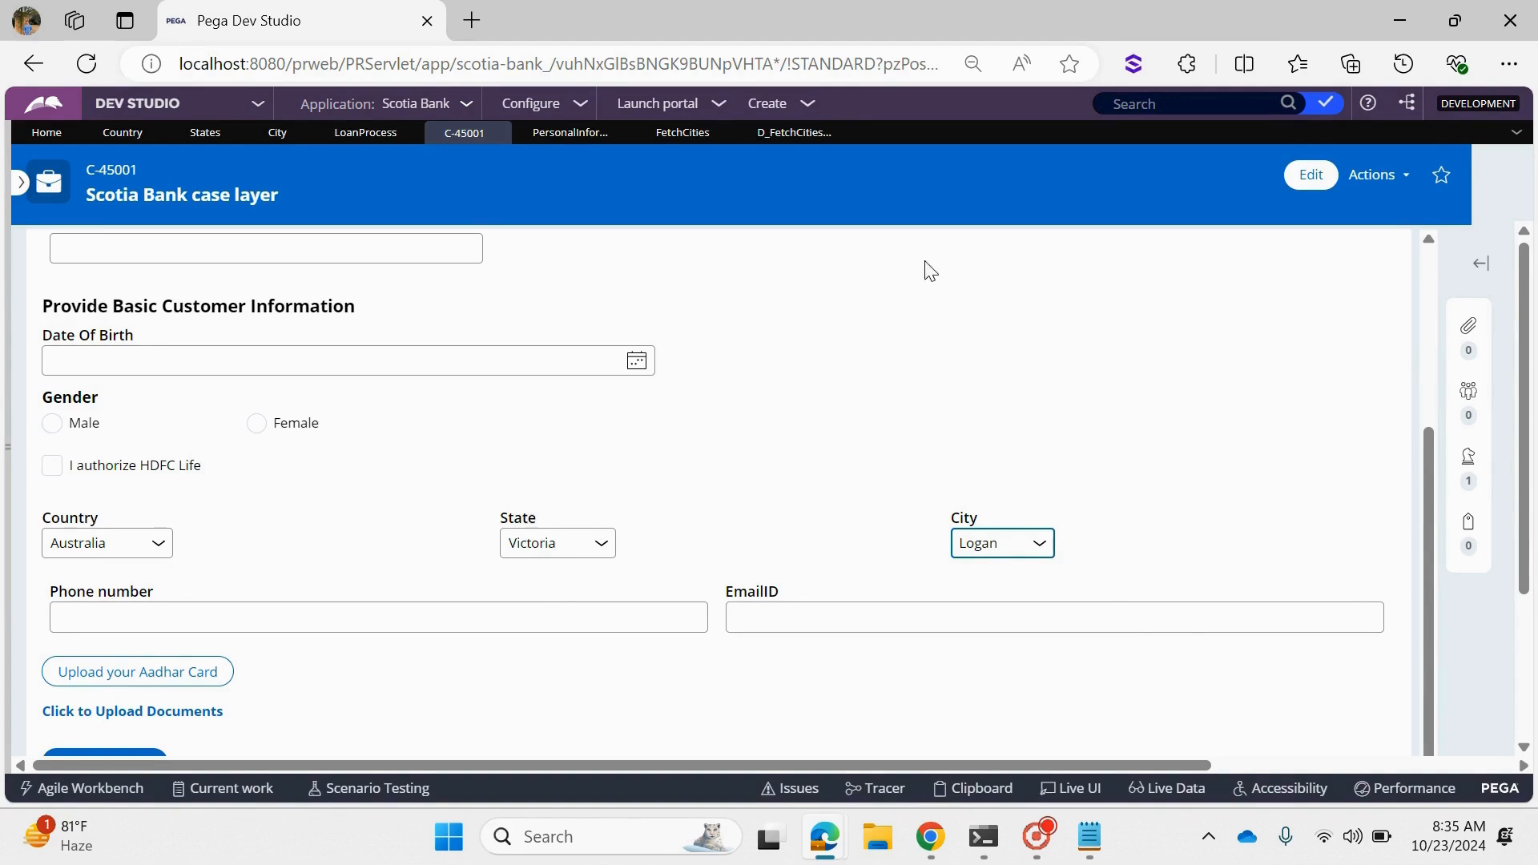
- Return to the D_FetchCitiesBasedOnOthers data page definition
click(787, 137)
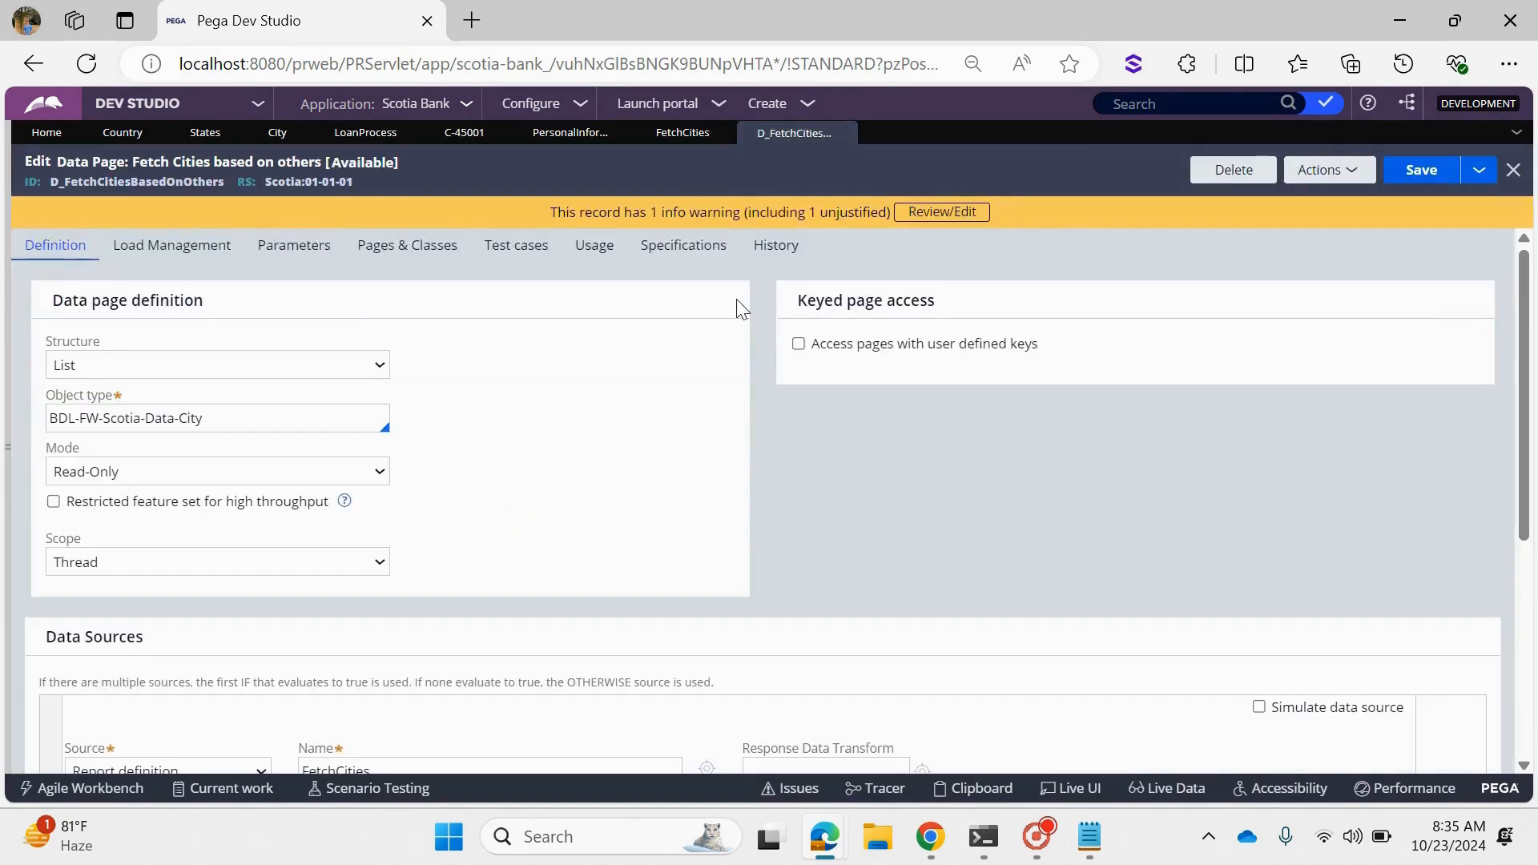